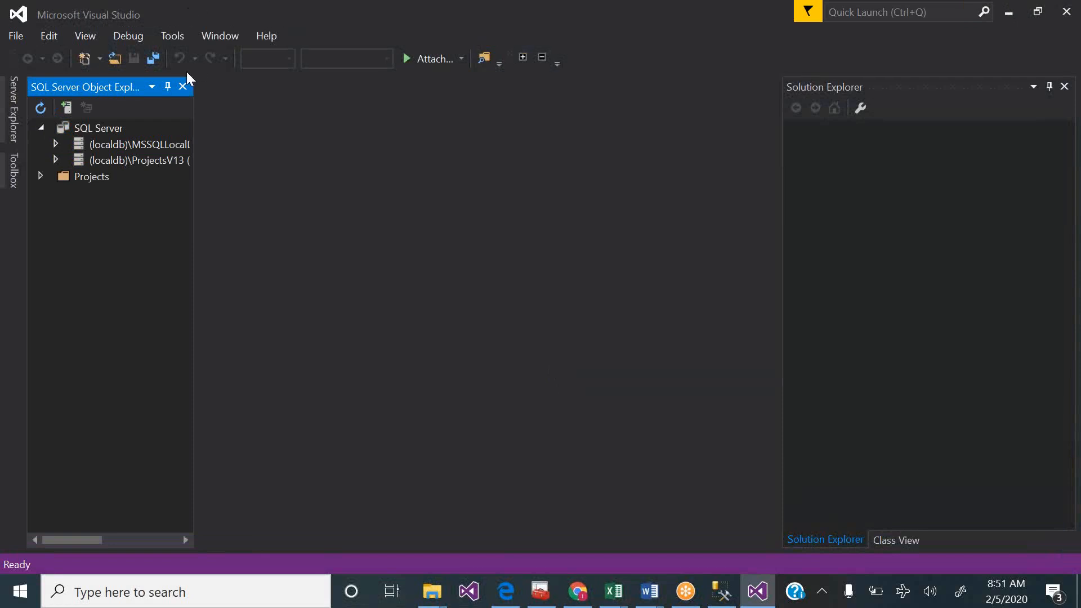
- Close SQL Server Object Explorer, and in SQL Server Management Studio connect to the Database Engine on the preset server
left_click(183, 87)
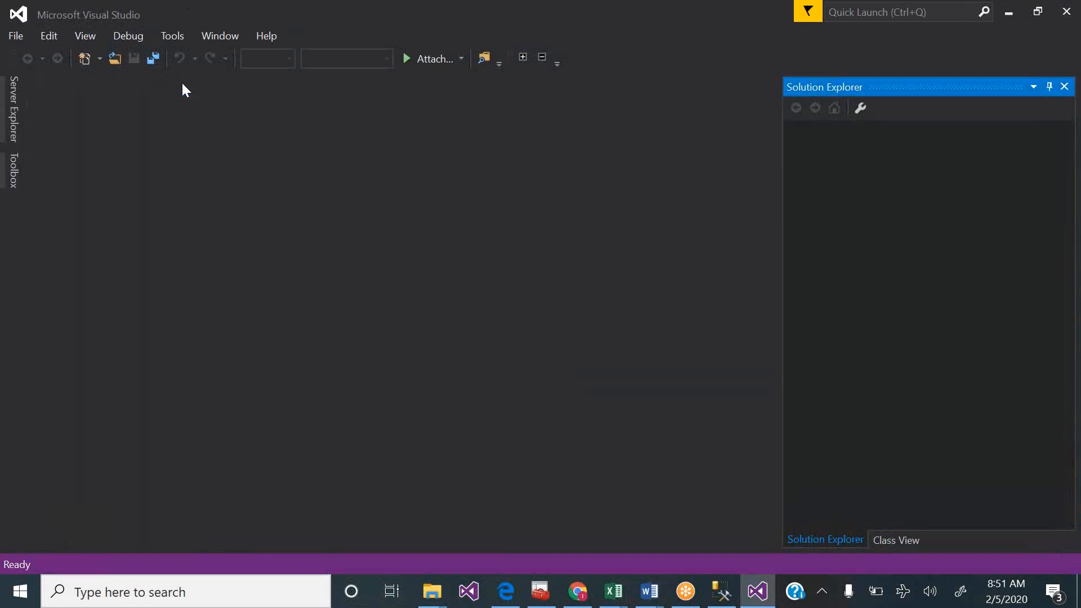
left_click(722, 592)
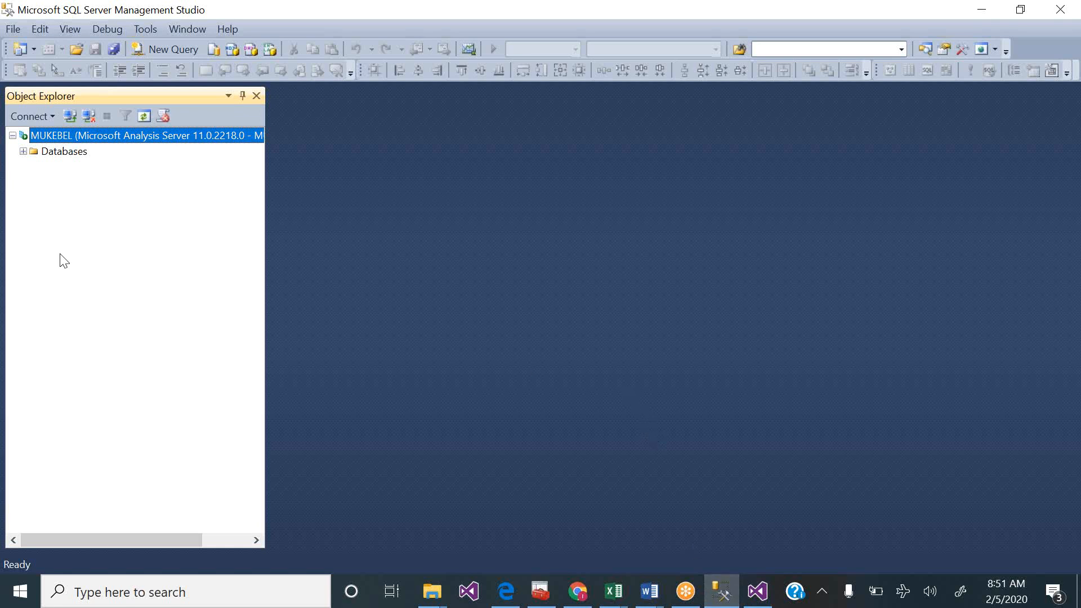
left_click(69, 116)
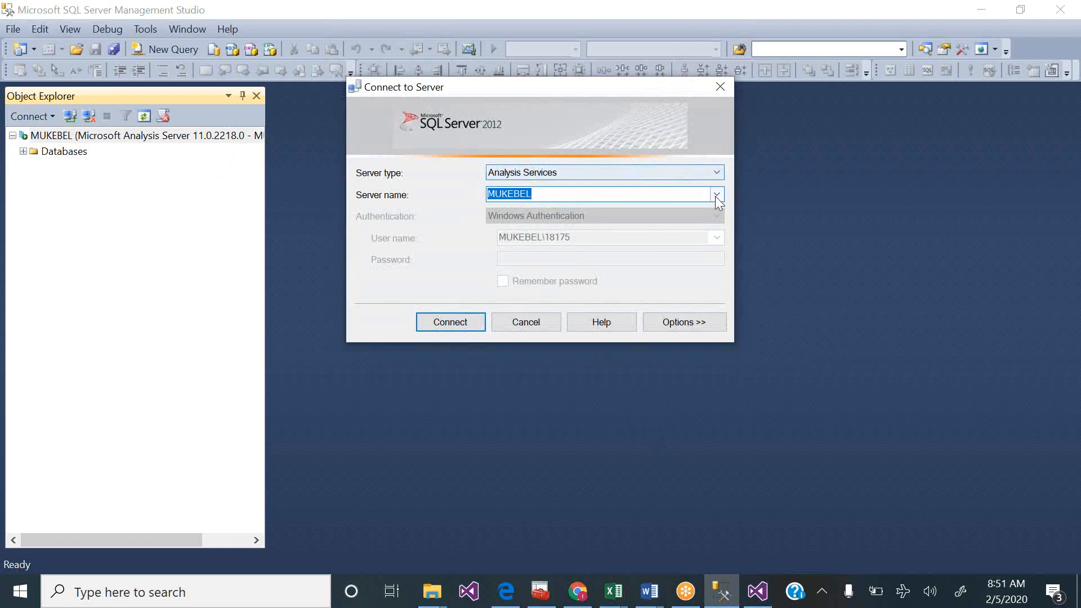
left_click(680, 167)
left_click(622, 184)
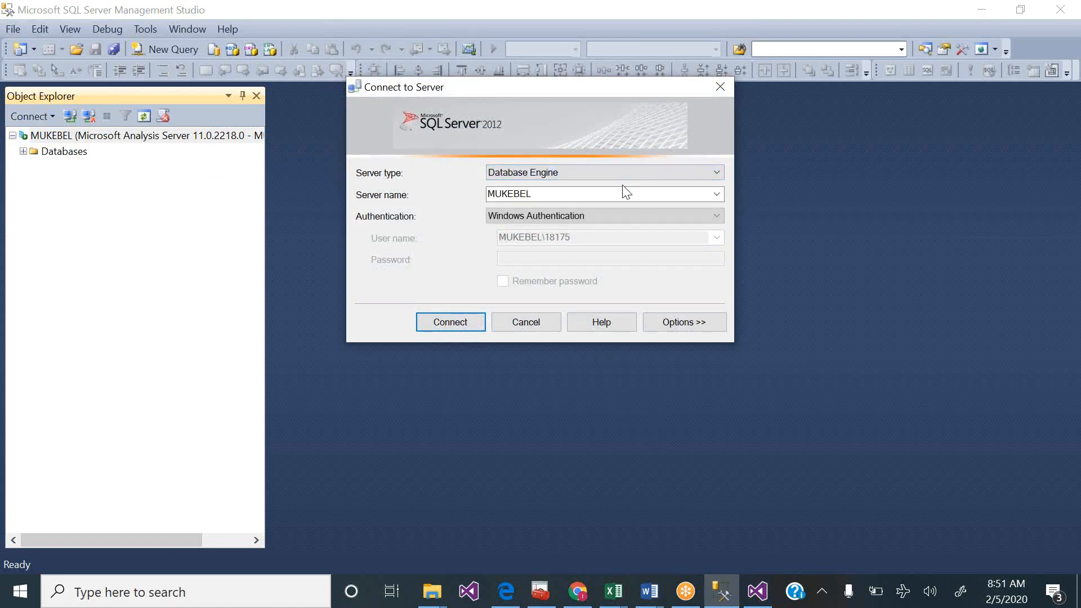
left_click(451, 322)
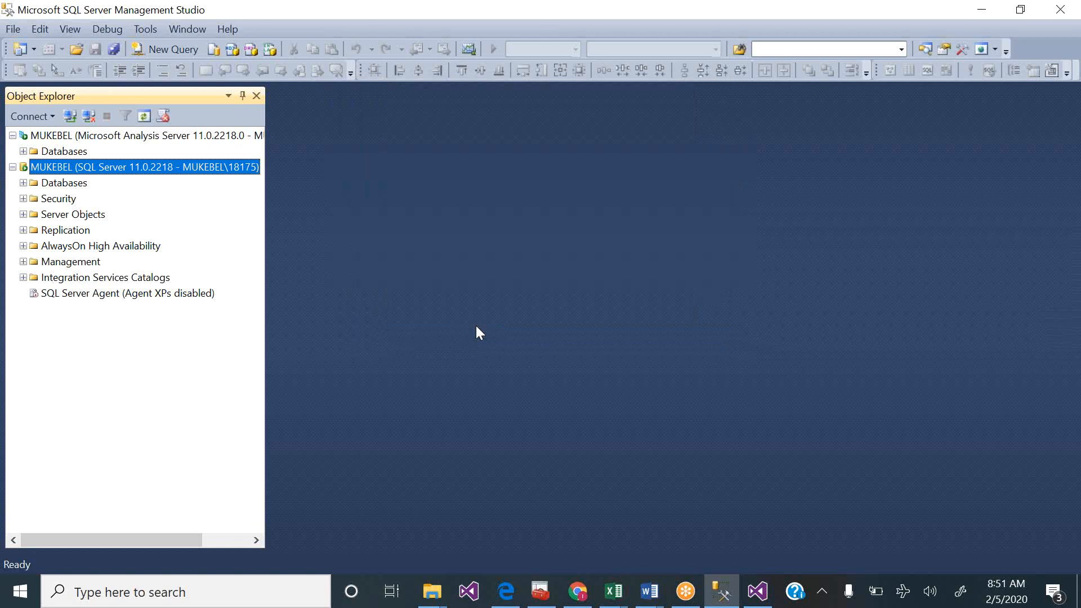
- Examine the tables of the AdventureWorksDW2012 database, collapse it again and dismiss the notification
left_click(24, 183)
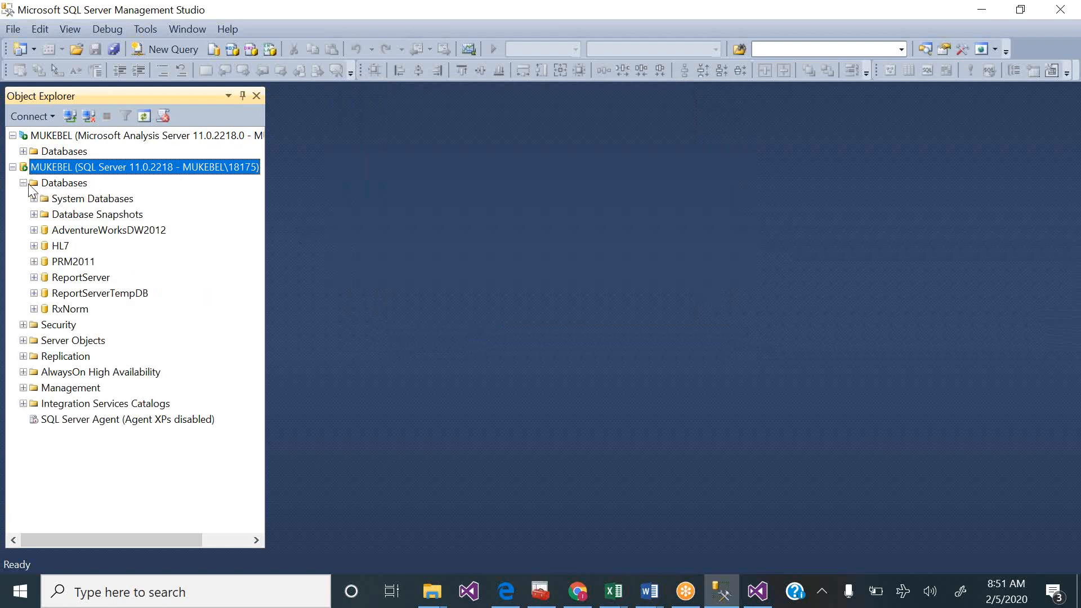
left_click(33, 229)
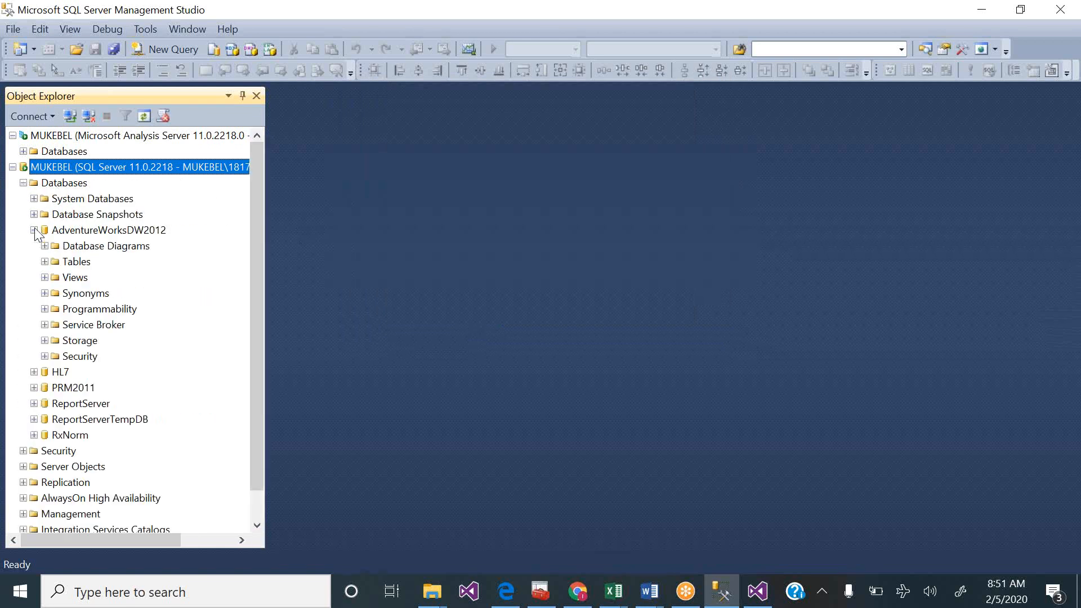
left_click(45, 262)
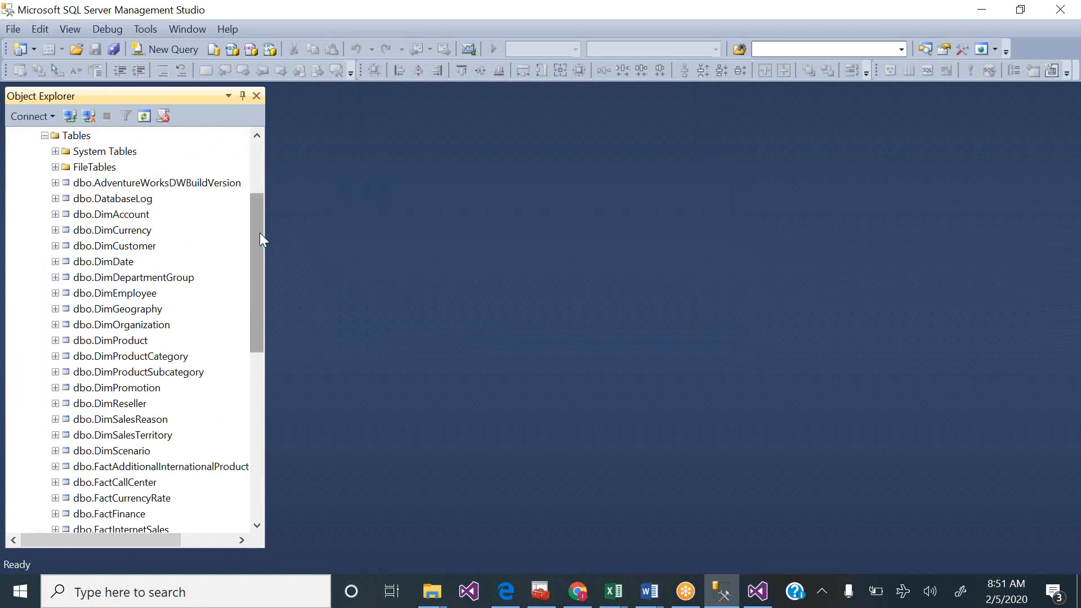
left_click_drag(256, 248, 259, 181)
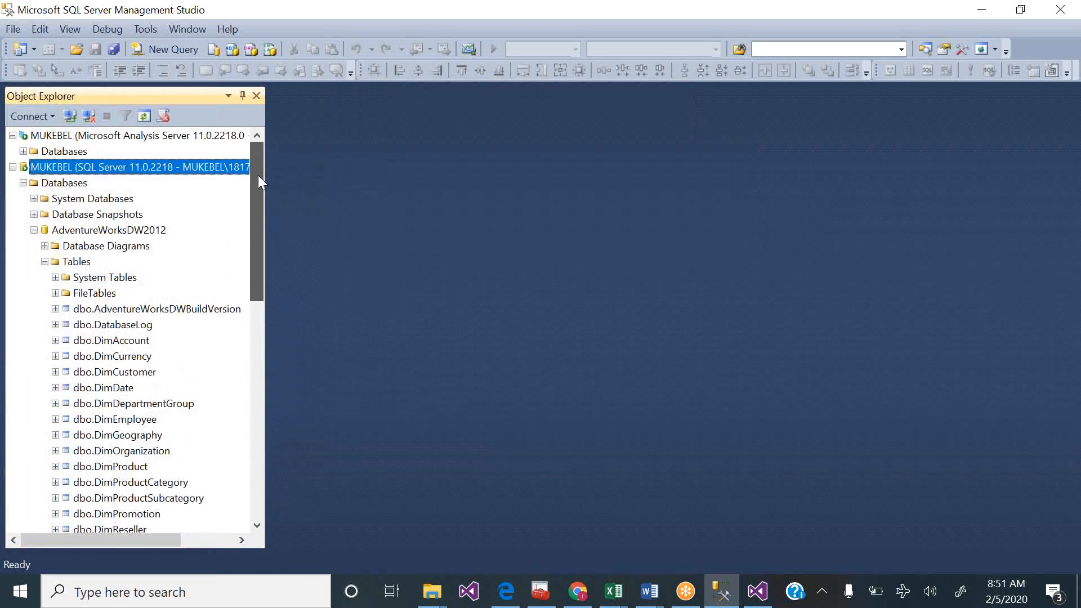
left_click(34, 230)
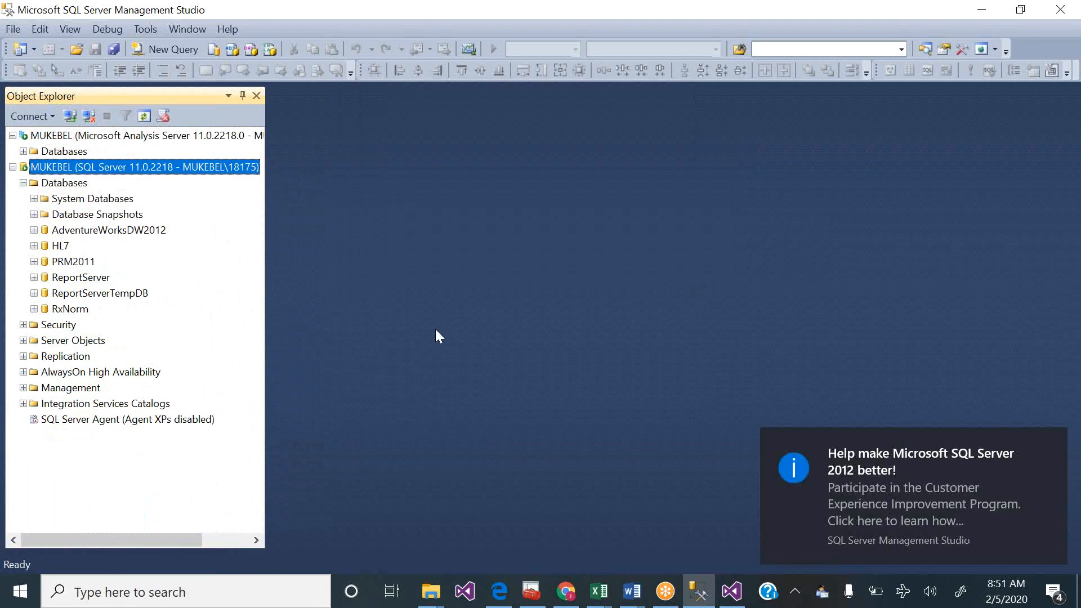
left_click(1049, 445)
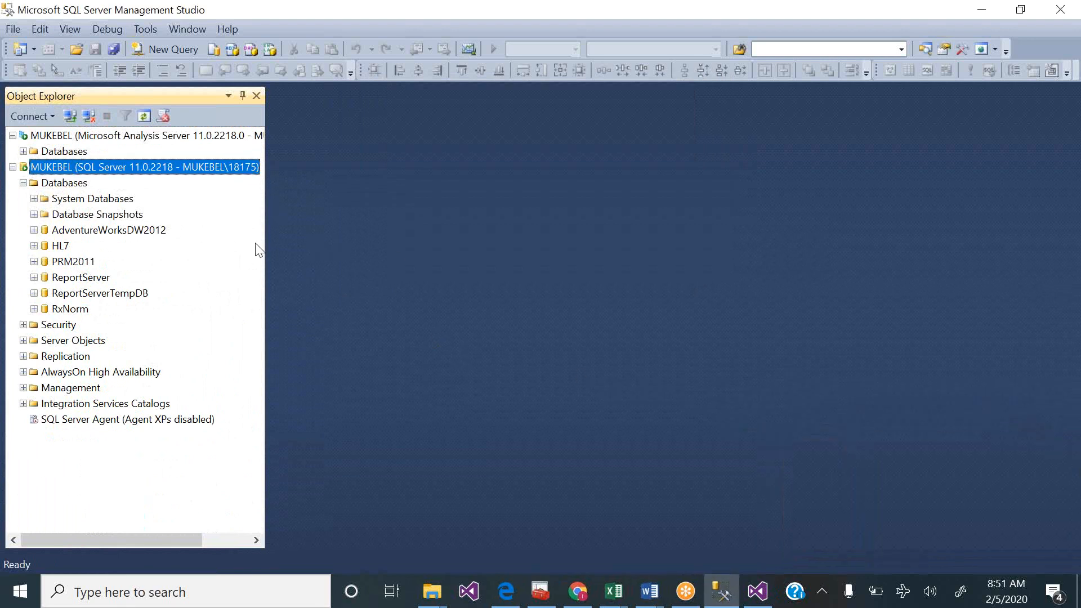
- Switch to the SQL Server 2012 Tabular Modeling tutorial PDF in Edge and go to its Contents page
mouse_move(759, 592)
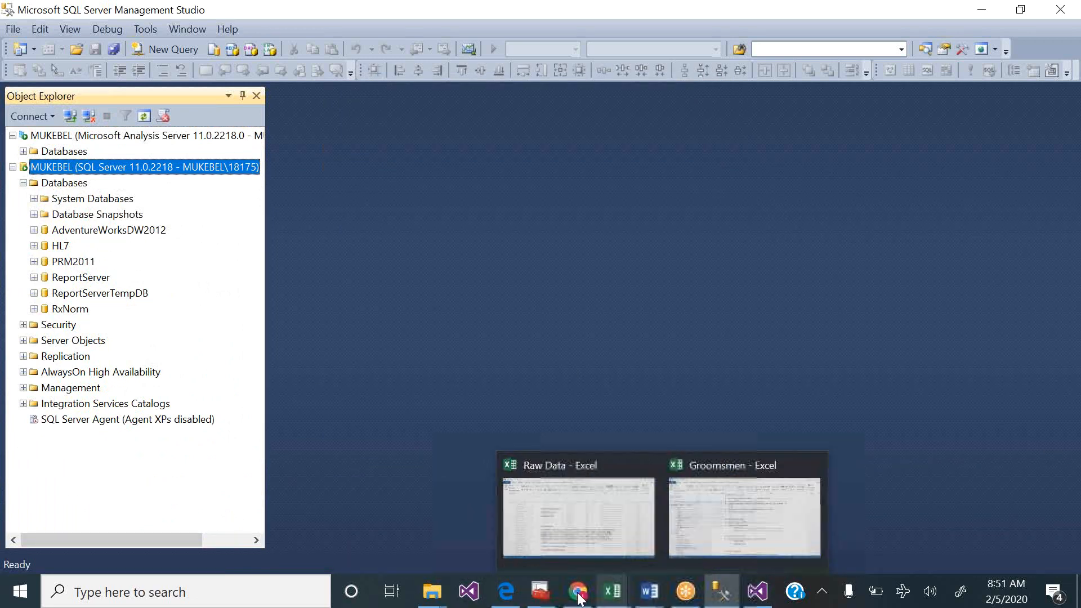
left_click(507, 592)
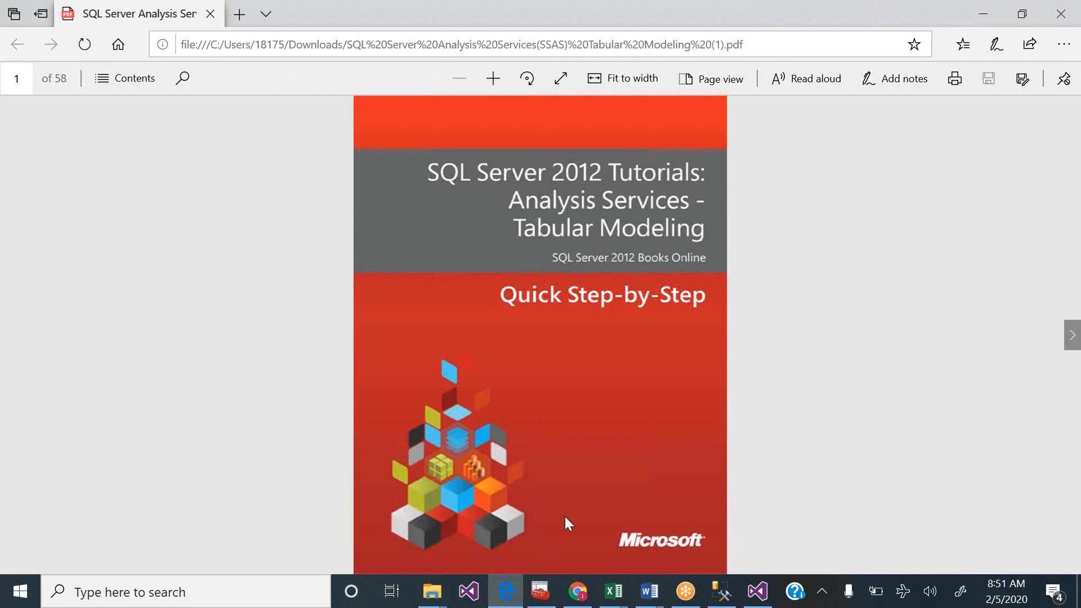
scroll(566, 518, "down", 2)
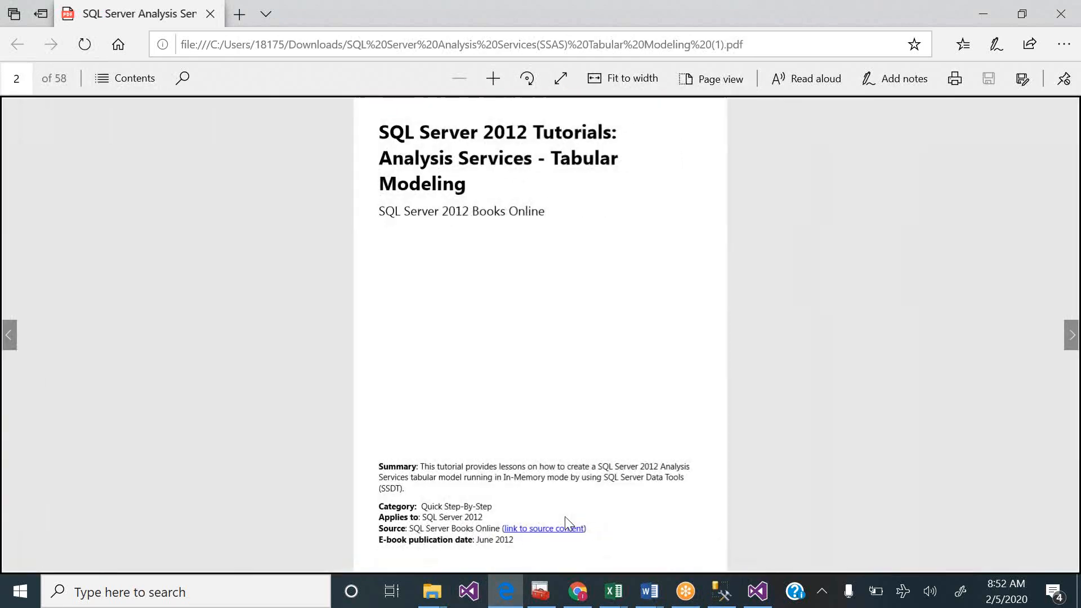
scroll(569, 524, "down", 1)
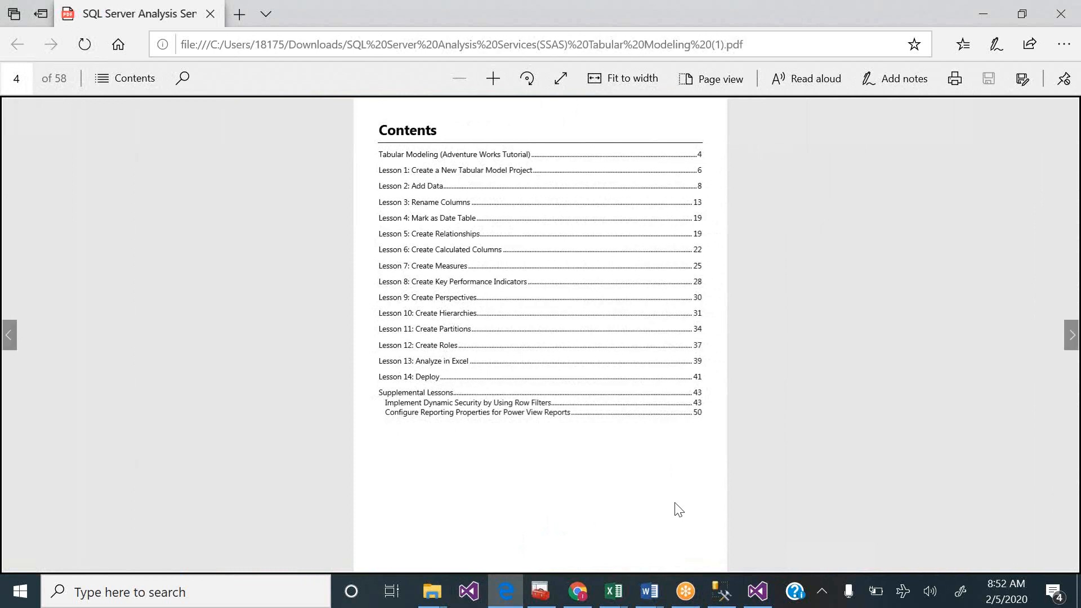
mouse_move(751, 580)
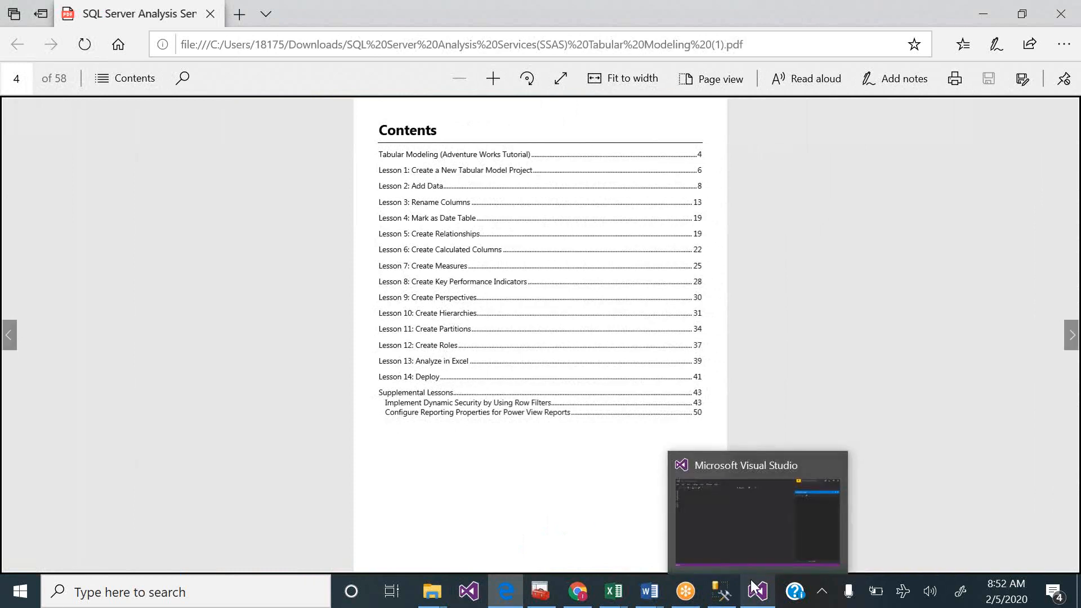
left_click(720, 522)
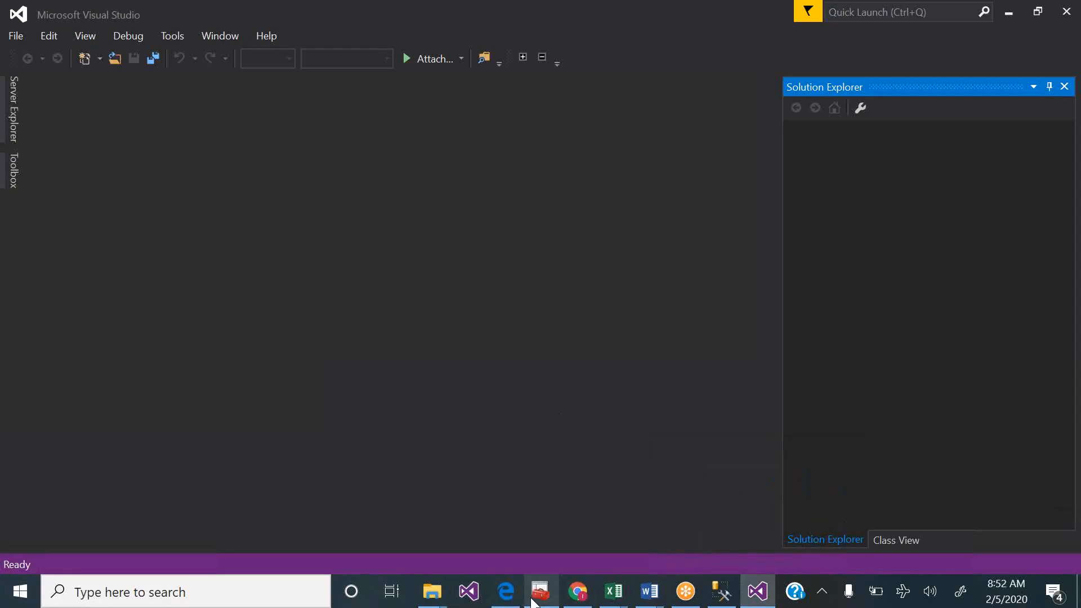
left_click(500, 602)
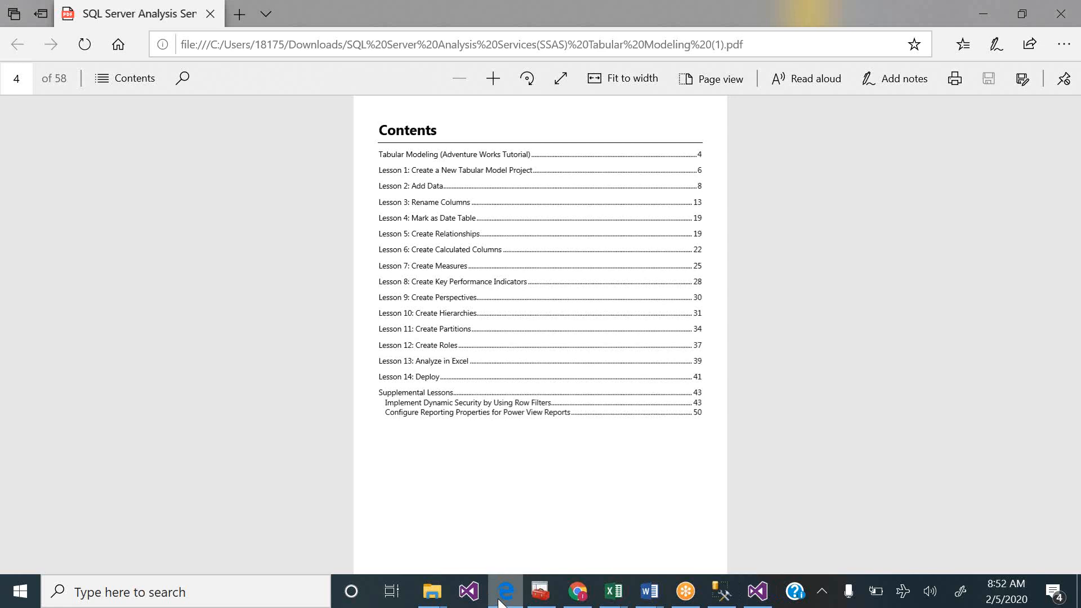
- Copy the project name "AW Internet Sales Tabular Model" from the new-project instructions in Lesson 1 of the PDF
key("Right")
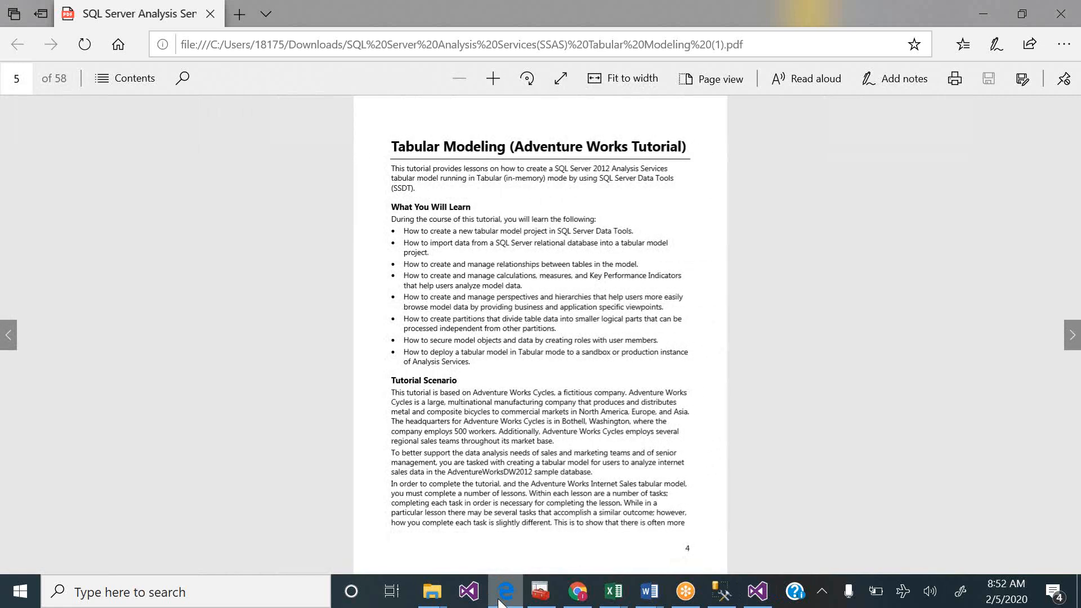
key("Right")
key("Right")
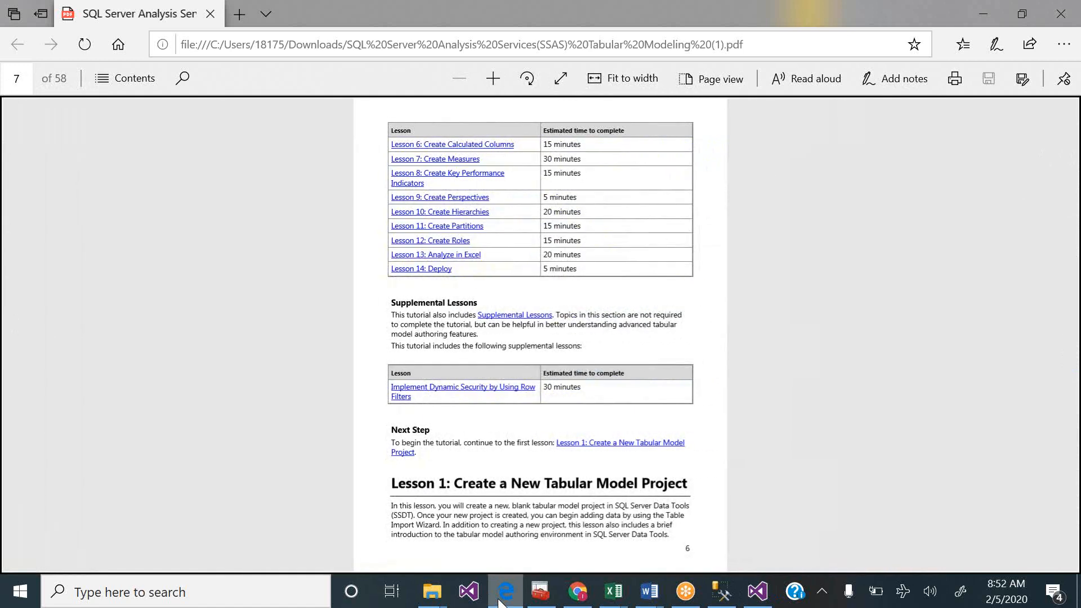
key("Right")
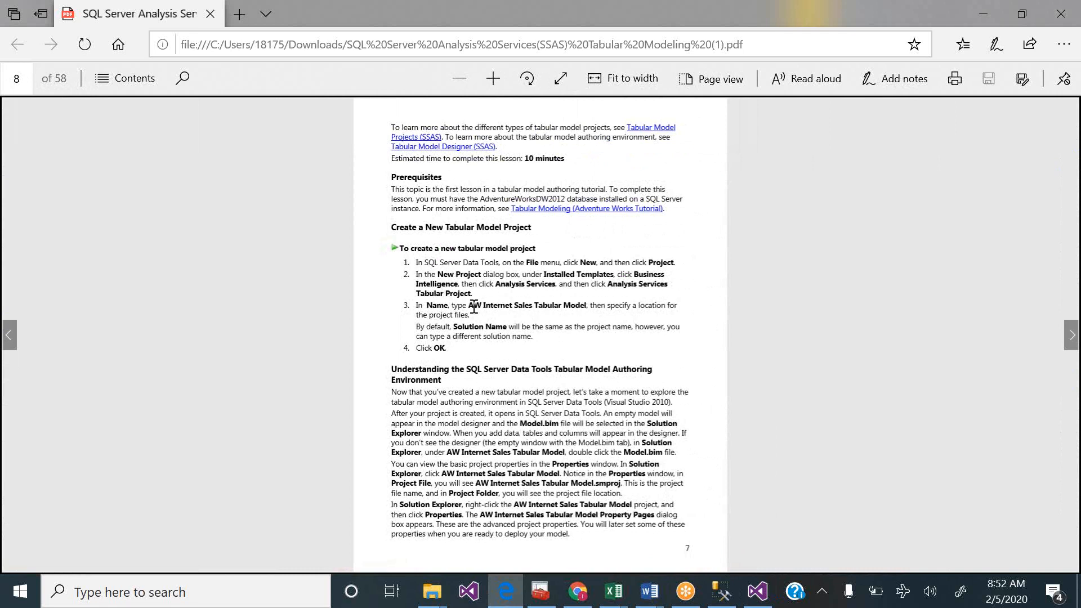
left_click_drag(474, 307, 583, 305)
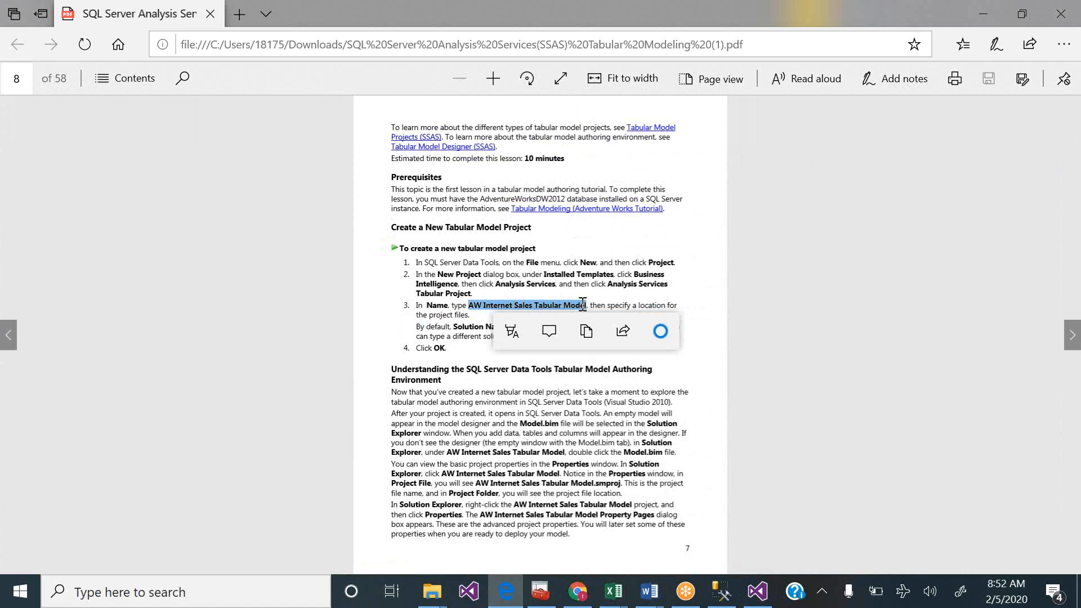
left_click(585, 331)
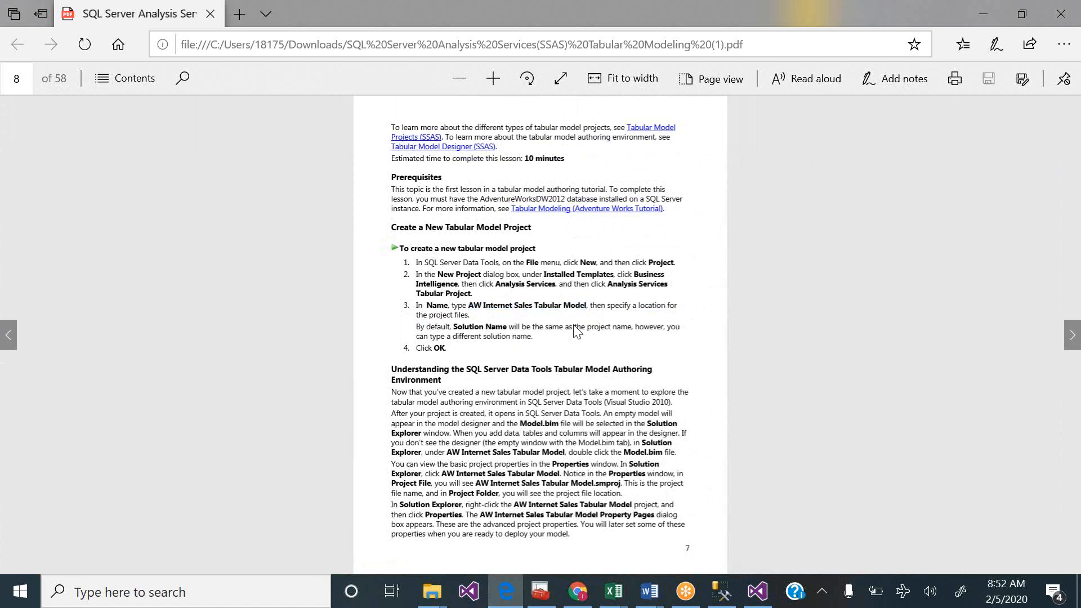
key("Page_Down")
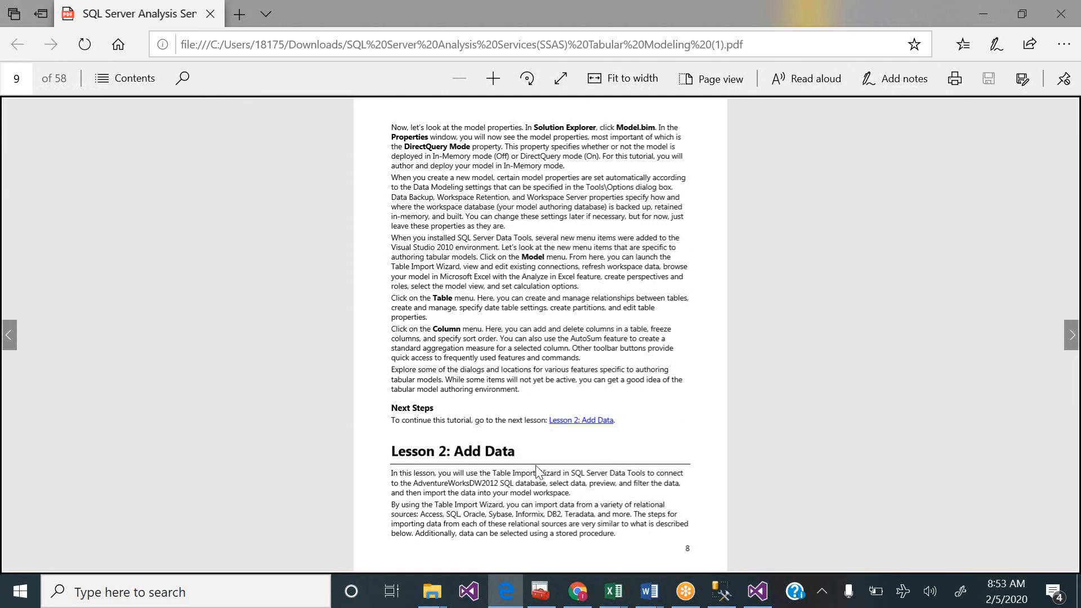
scroll(536, 471, "up", 2)
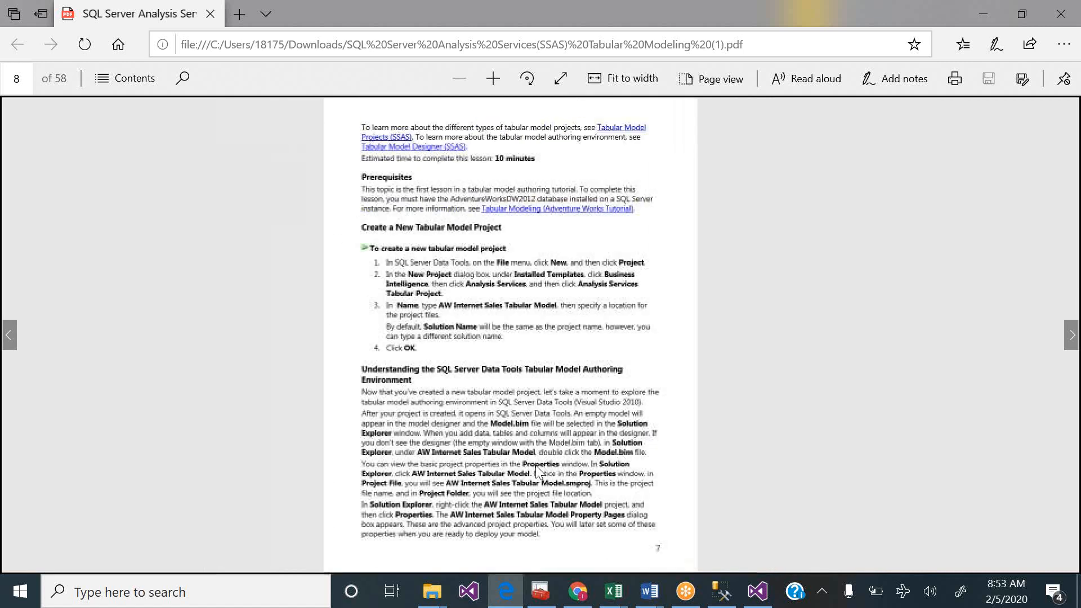
- Switch to Visual Studio and start a new project with the Analysis Services Tabular Project template
left_click(757, 591)
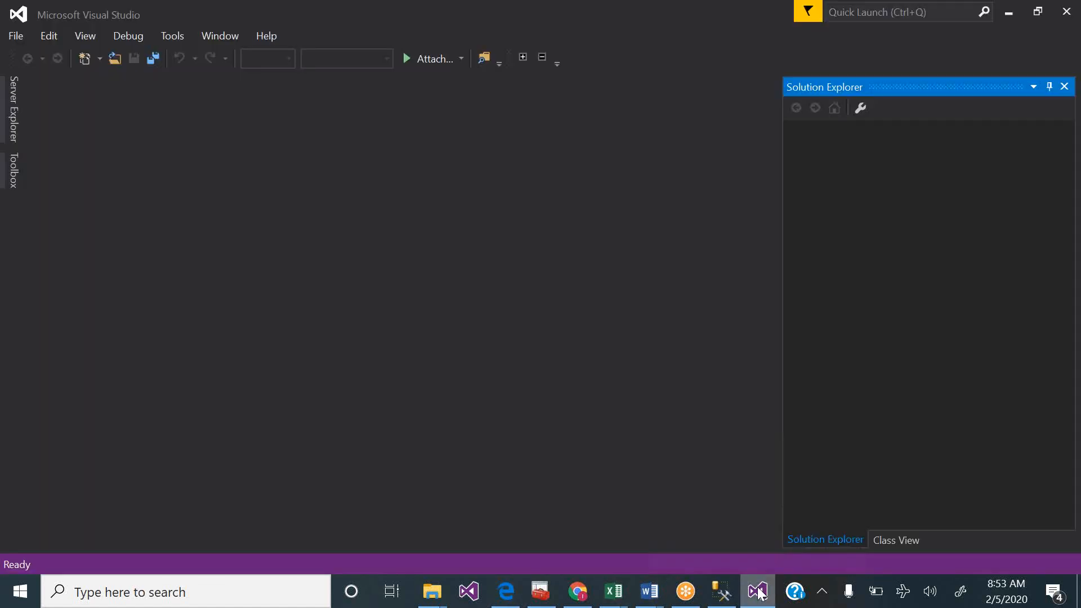
left_click(22, 36)
mouse_move(169, 63)
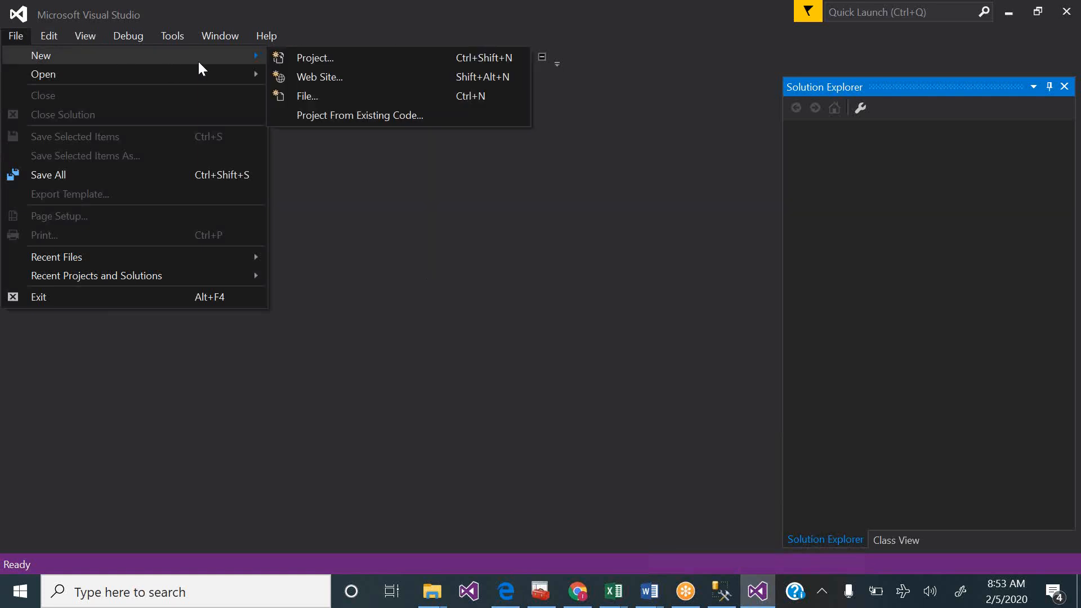
left_click(299, 60)
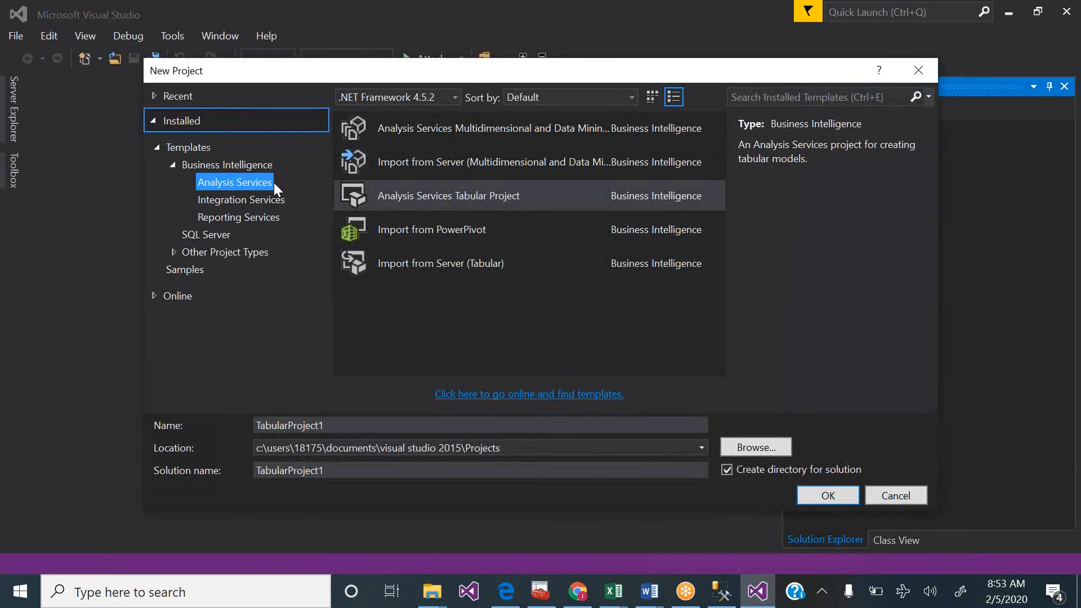
left_click(435, 199)
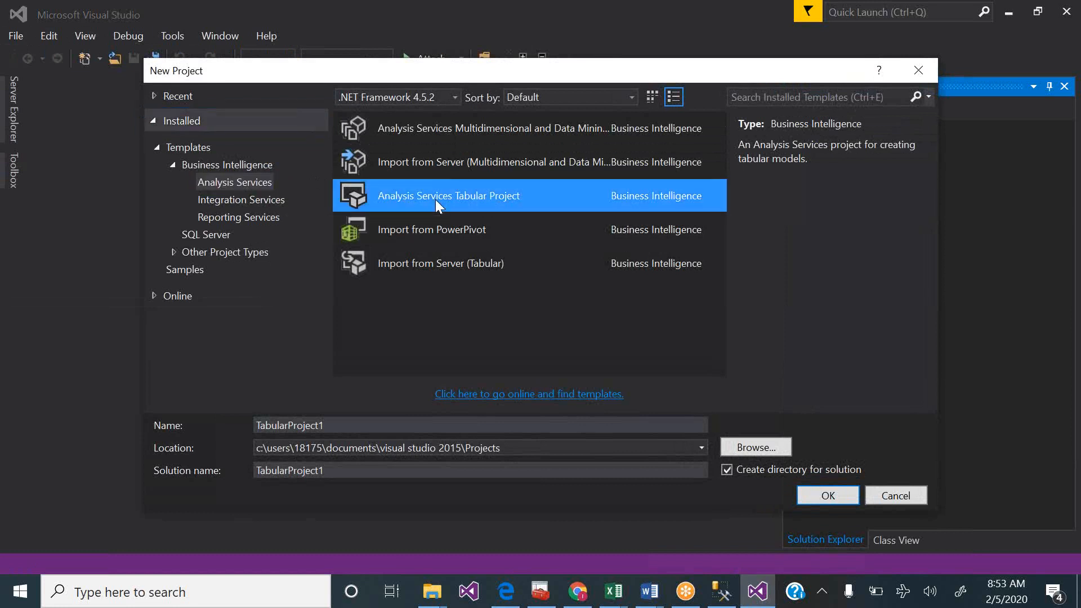
- Name the new project "AW Internet Sales Tabular Model" by pasting the copied text over the default name
left_click(387, 429)
double_click(388, 429)
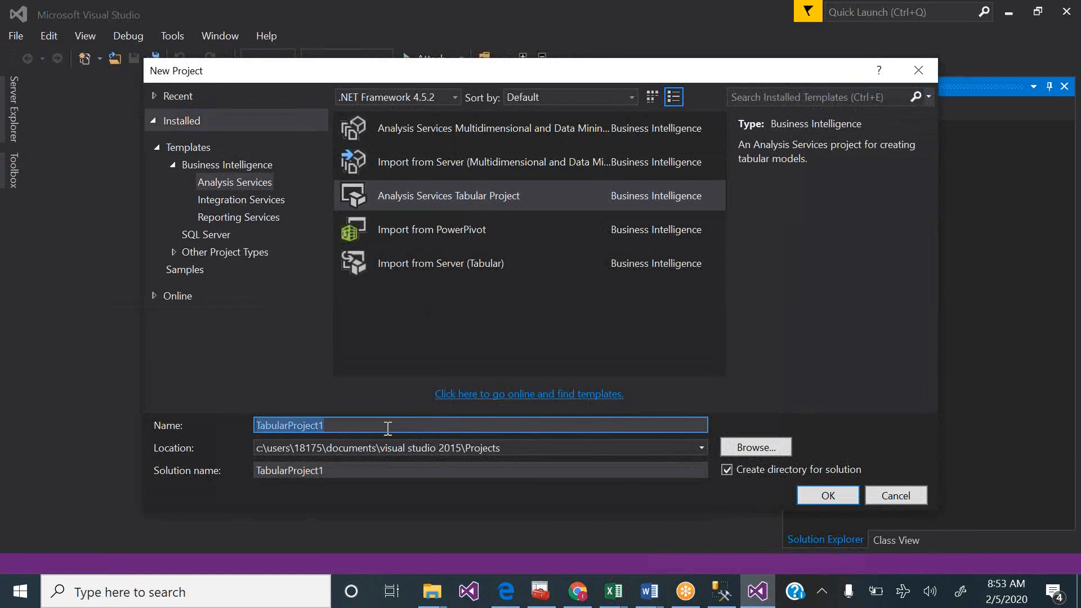
key("ctrl+v")
- Review the project's location and solution name, and turn the Create directory for solution option off and on again
left_click(475, 447)
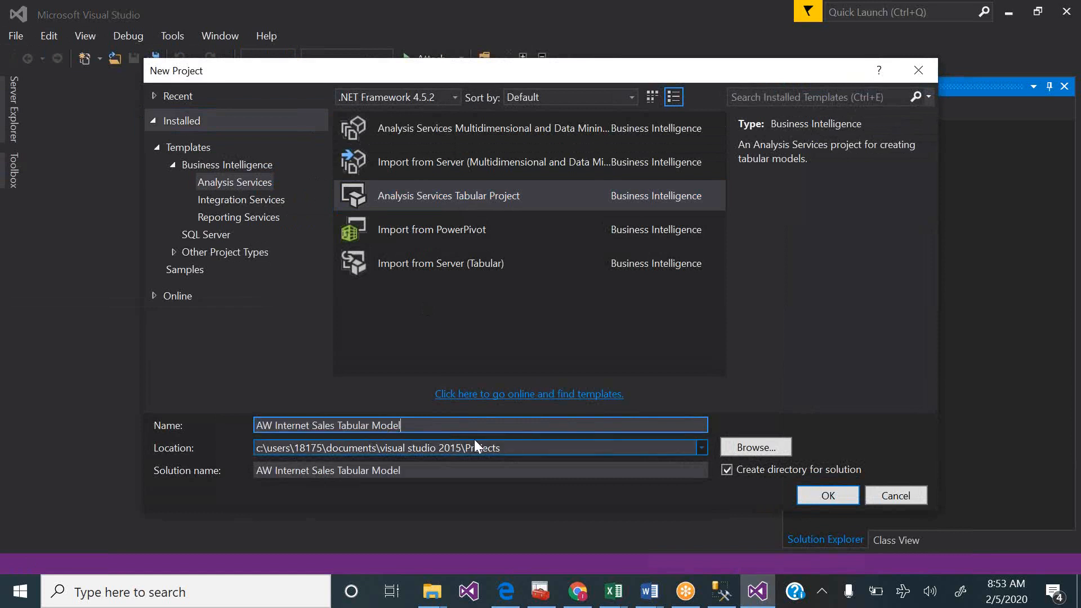
left_click(522, 448)
left_click(522, 448)
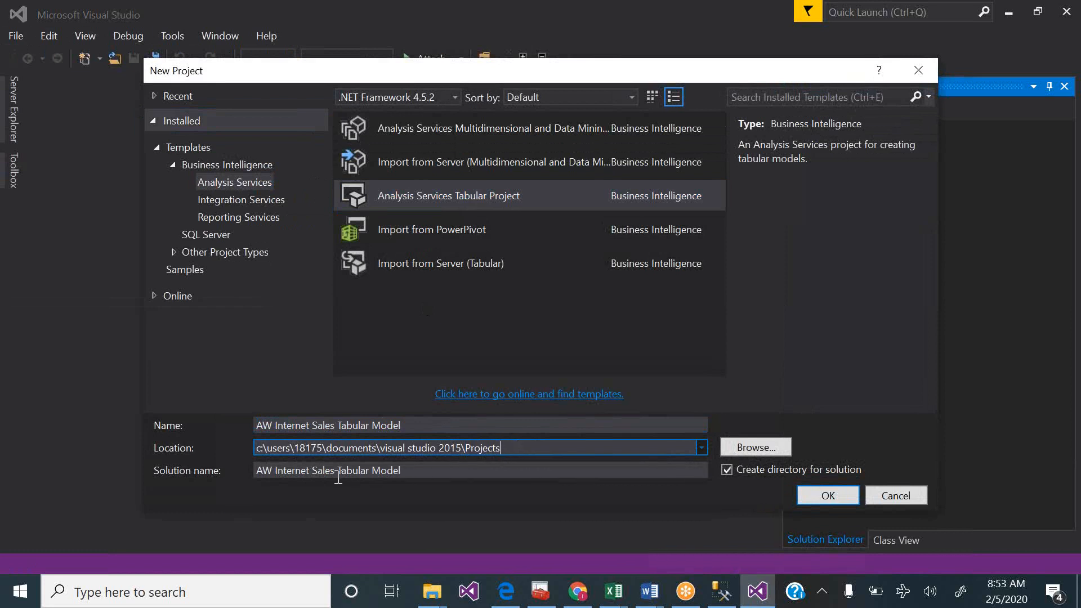
left_click(618, 469)
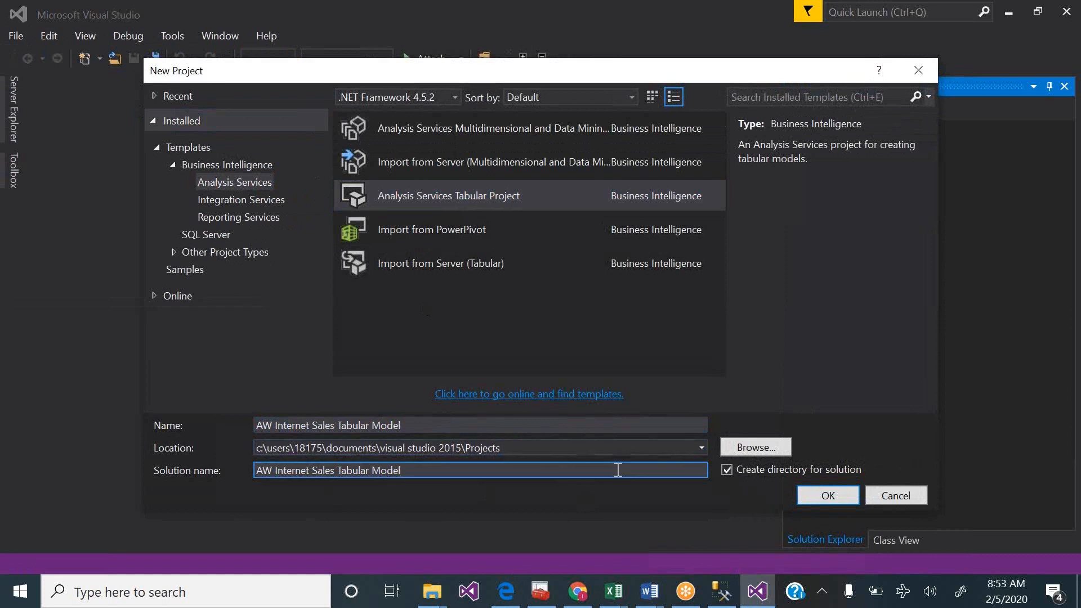
left_click(727, 470)
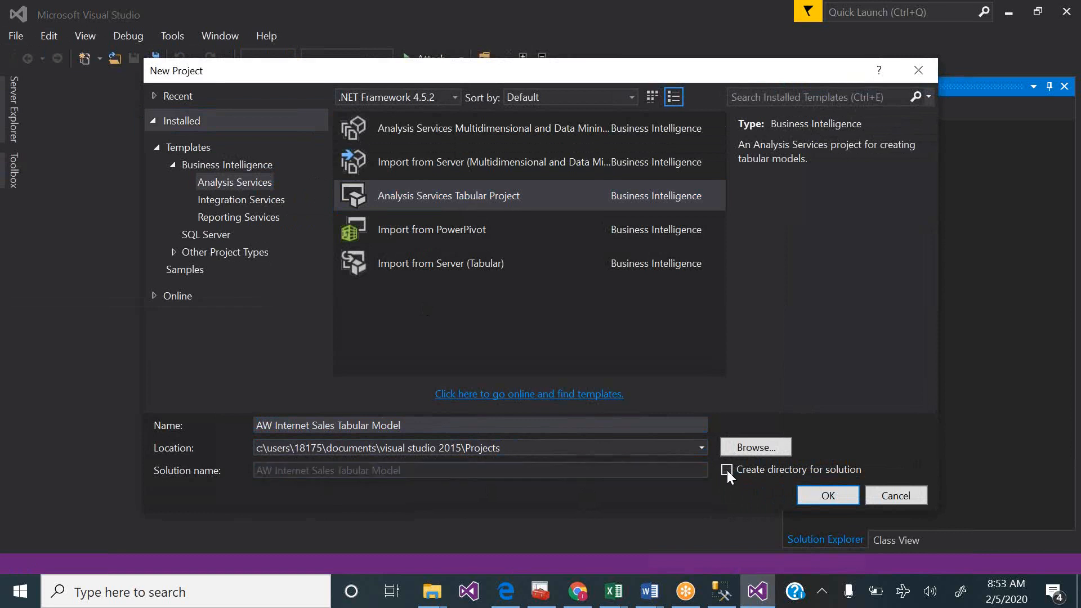
left_click(727, 470)
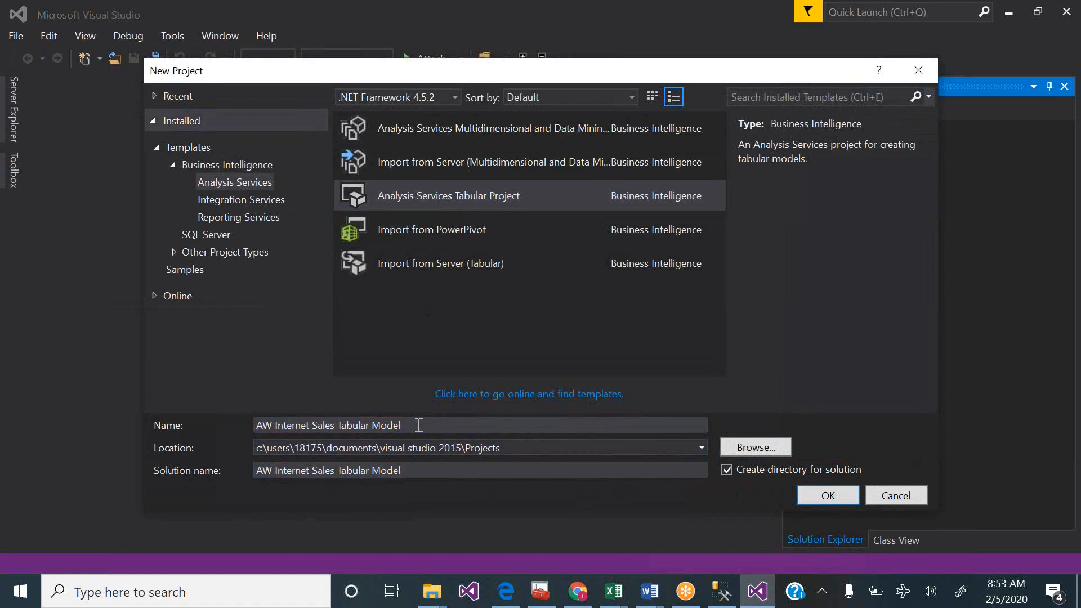
- Create the tabular project using the integrated workspace and the SQL Server 2012 RTM (1100) compatibility level
left_click(832, 494)
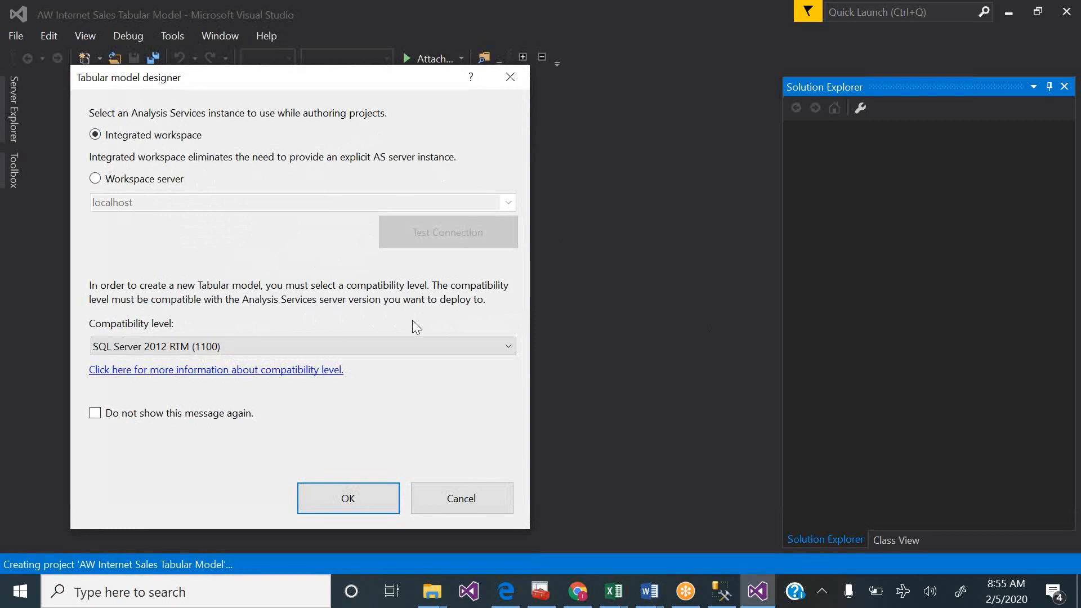
left_click(398, 345)
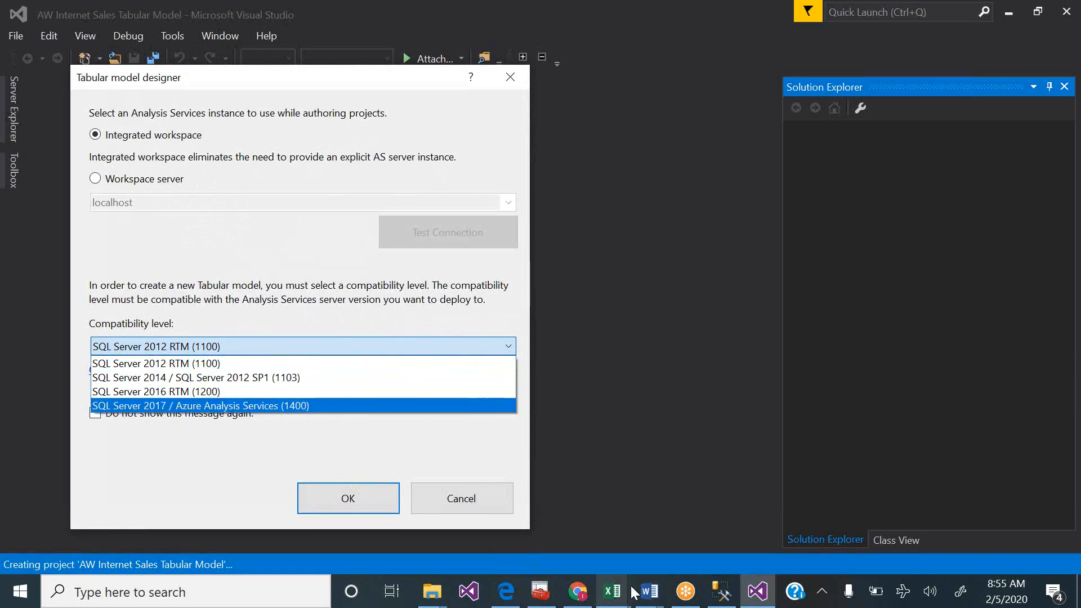
left_click(730, 596)
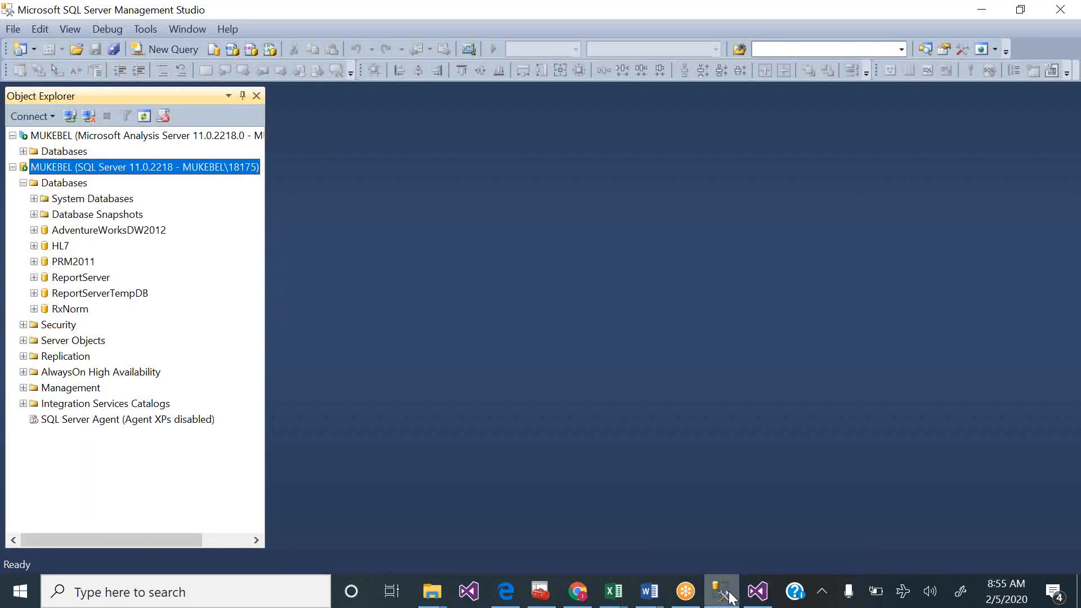
left_click(730, 595)
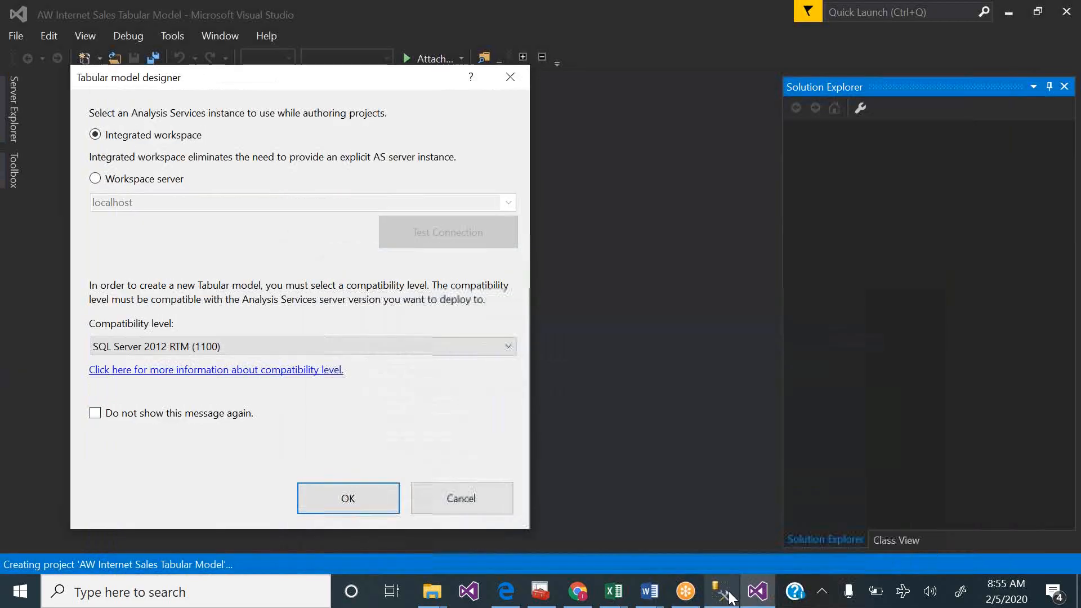
left_click(364, 346)
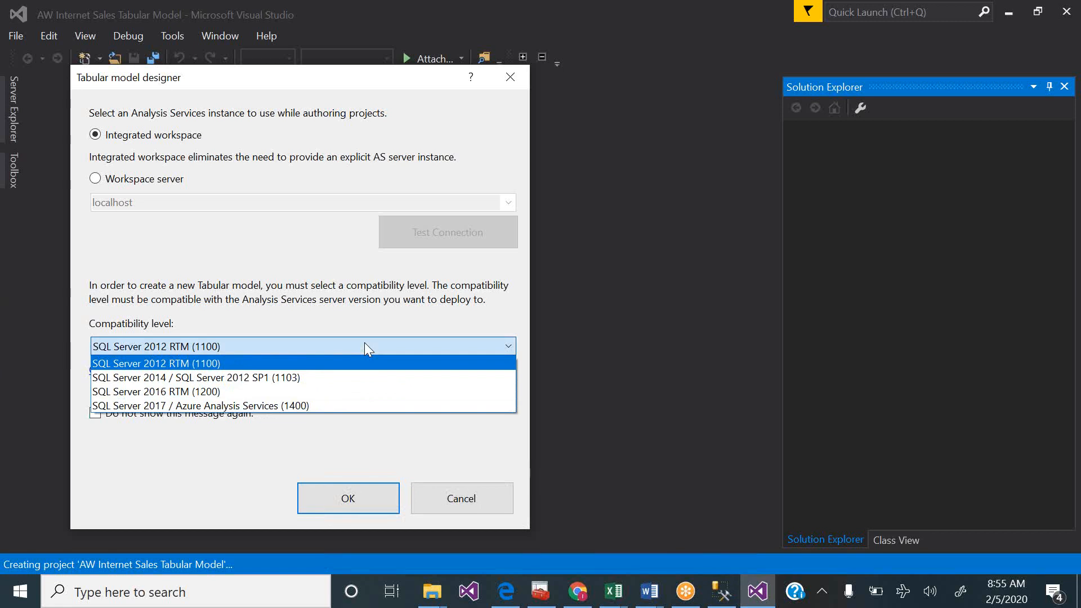
left_click(363, 344)
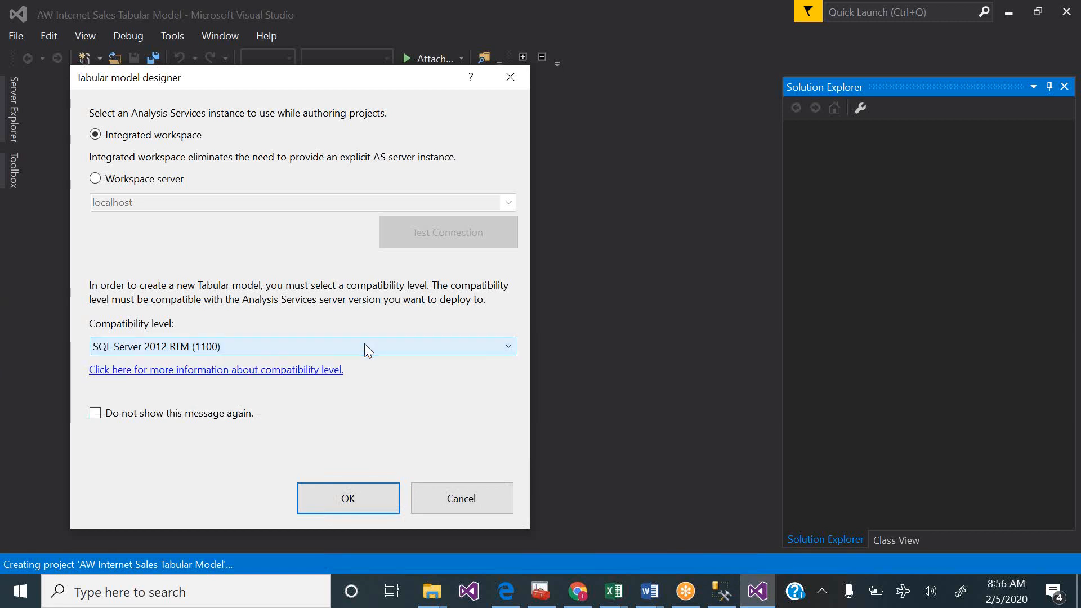
left_click(361, 503)
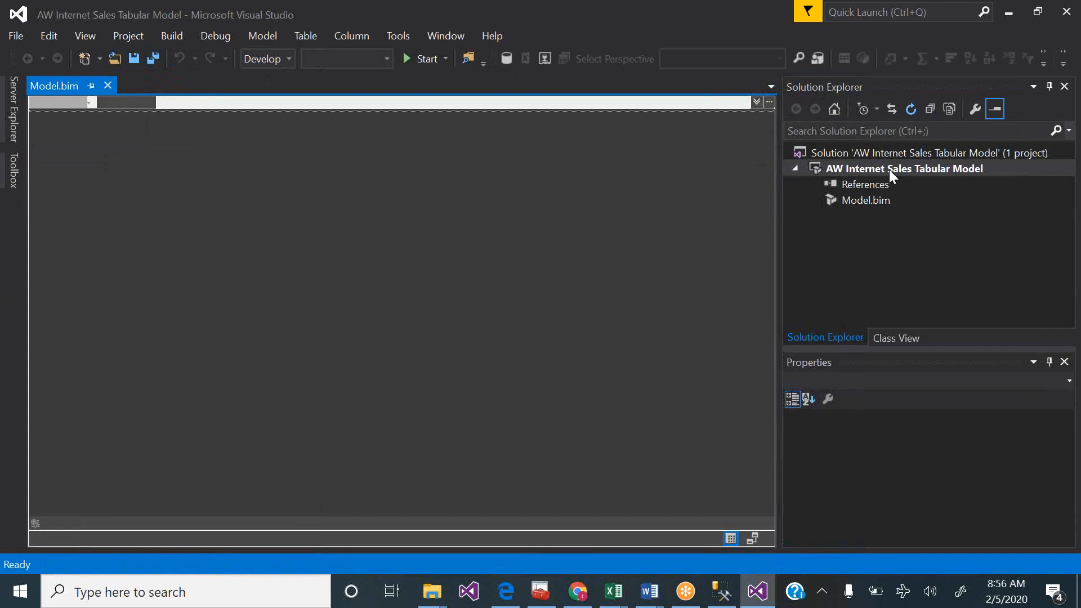
- Start importing from a data source into Model.bim and choose Microsoft SQL Server as the source type
left_click(880, 154)
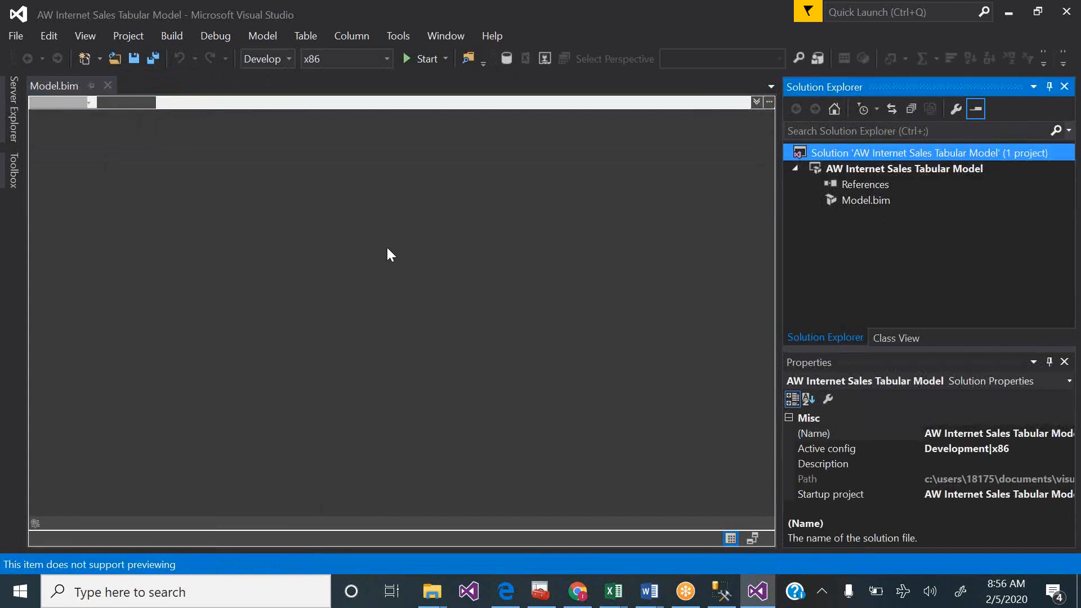
left_click(858, 202)
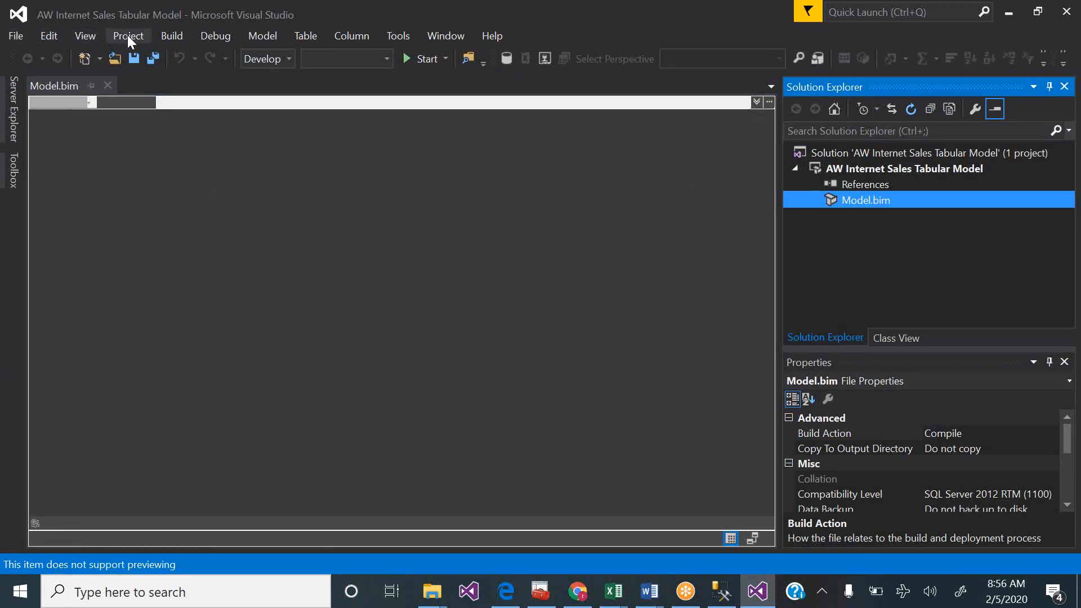
left_click(271, 37)
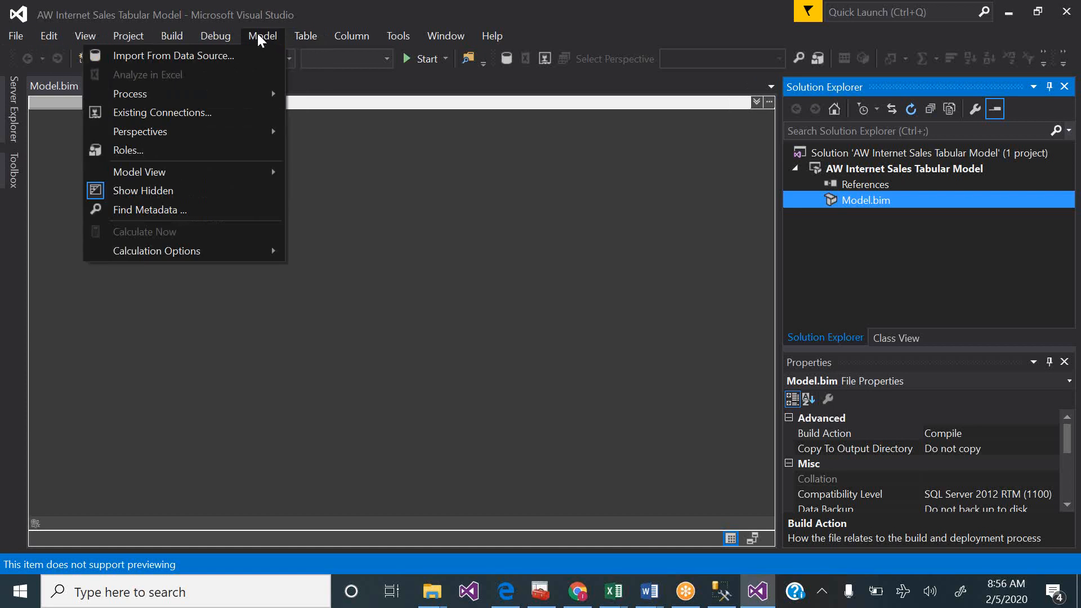
left_click(221, 56)
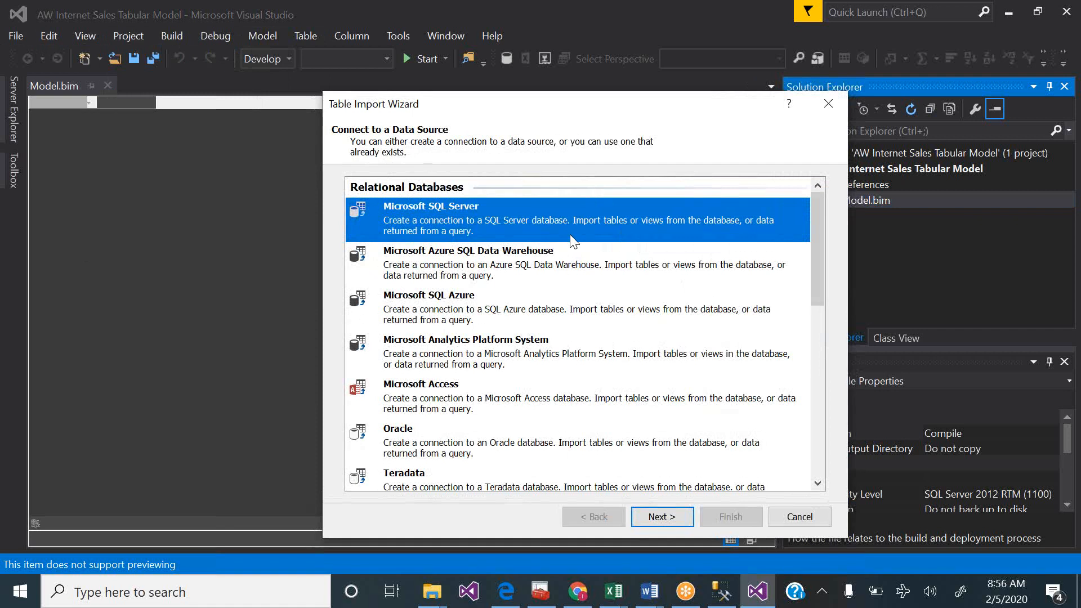
key("XF86AudioLowerVolume")
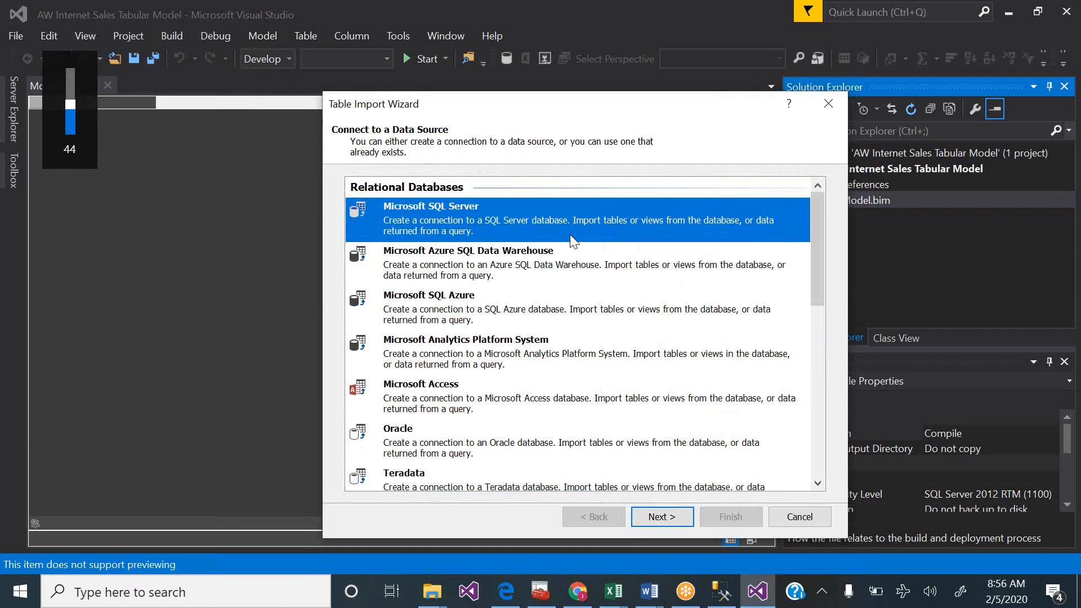
left_click(669, 518)
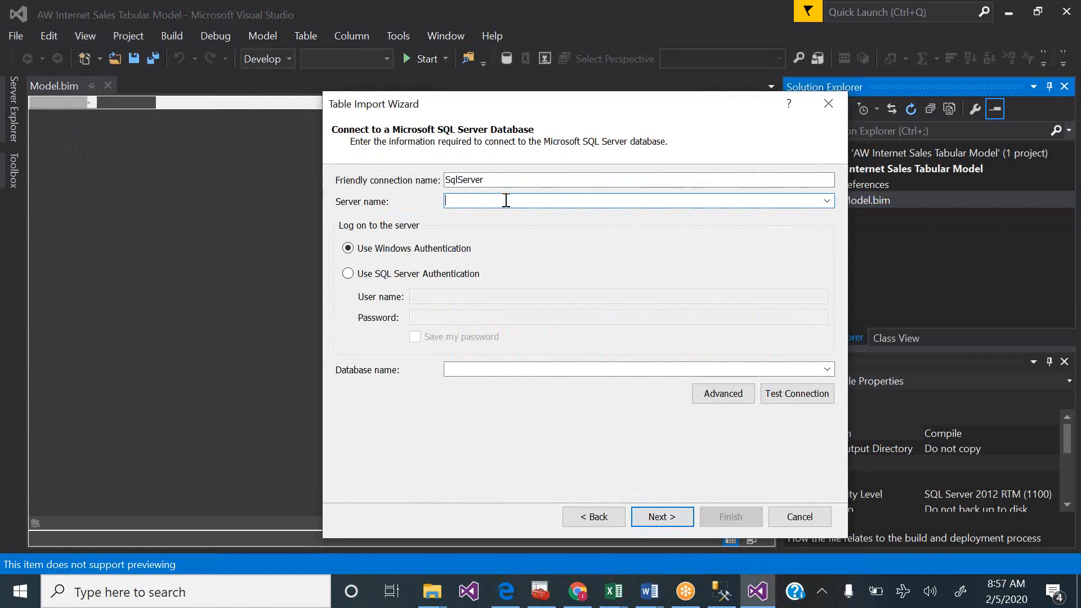
- Set the connection's server name to Mukebel and its friendly name to "AW Internet Sales"
type("Mukebel")
left_click(545, 178)
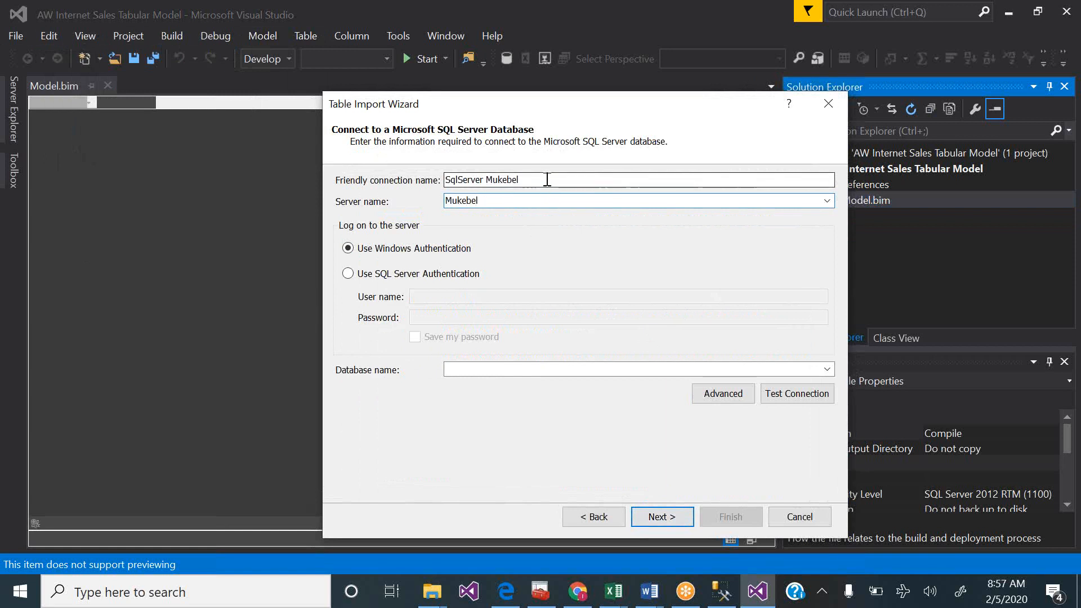
left_click_drag(547, 179, 446, 179)
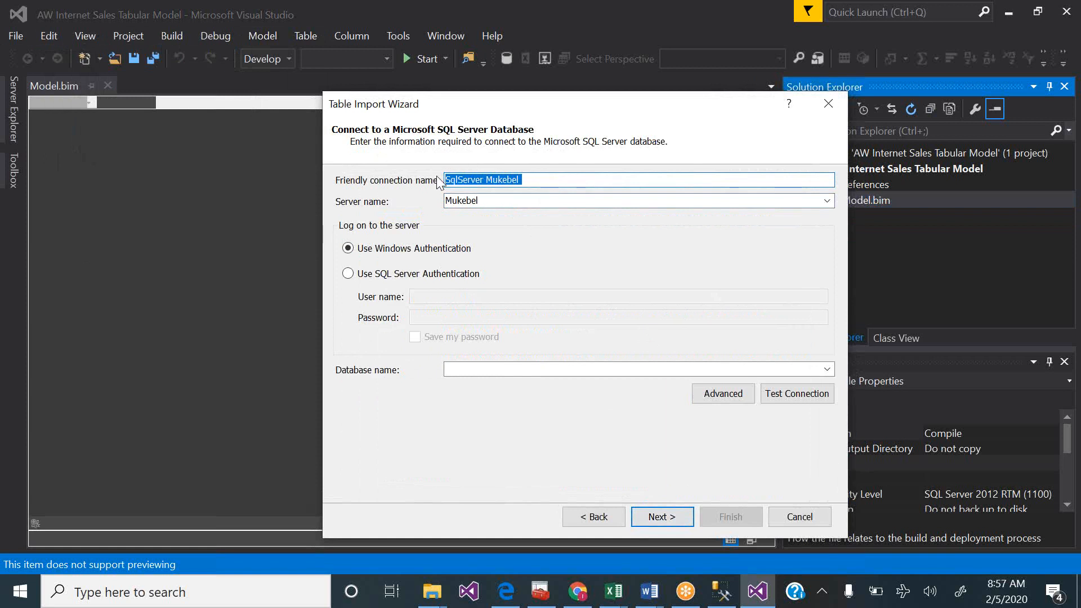
type("AW Internet Sales Tabular Model")
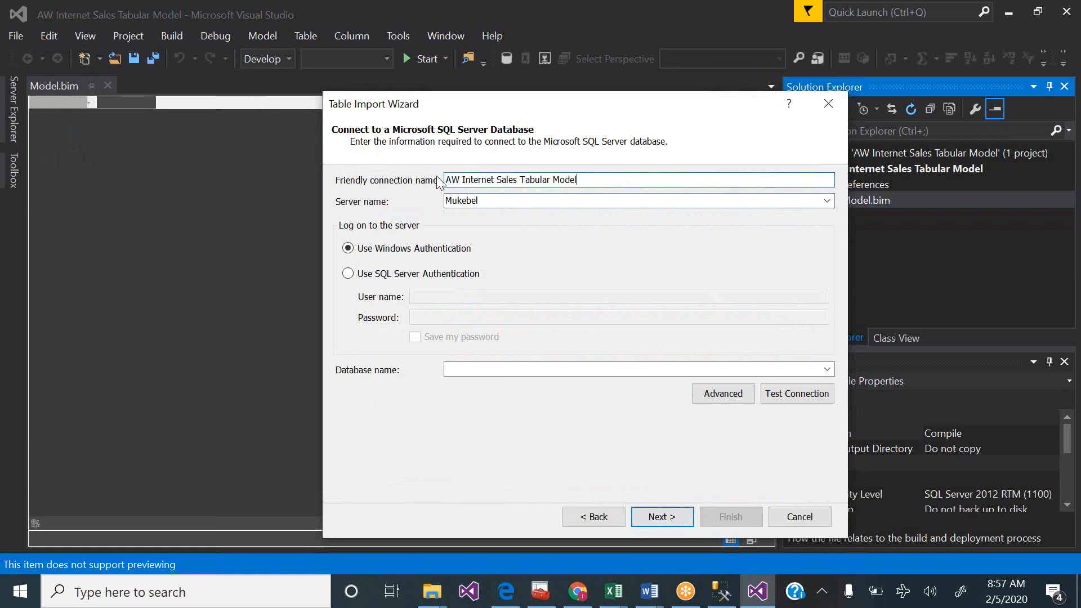
key("BackSpace")
key("BackSpace")
key("BackSpace")
key("BackSpace")
key("BackSpace")
key("BackSpace")
key("BackSpace")
key("BackSpace")
key("BackSpace")
key("BackSpace")
key("BackSpace")
key("BackSpace")
key("BackSpace")
key("BackSpace")
- Select the AdventureWorksDW2012 database, test the connection, and proceed to the impersonation information
left_click(831, 371)
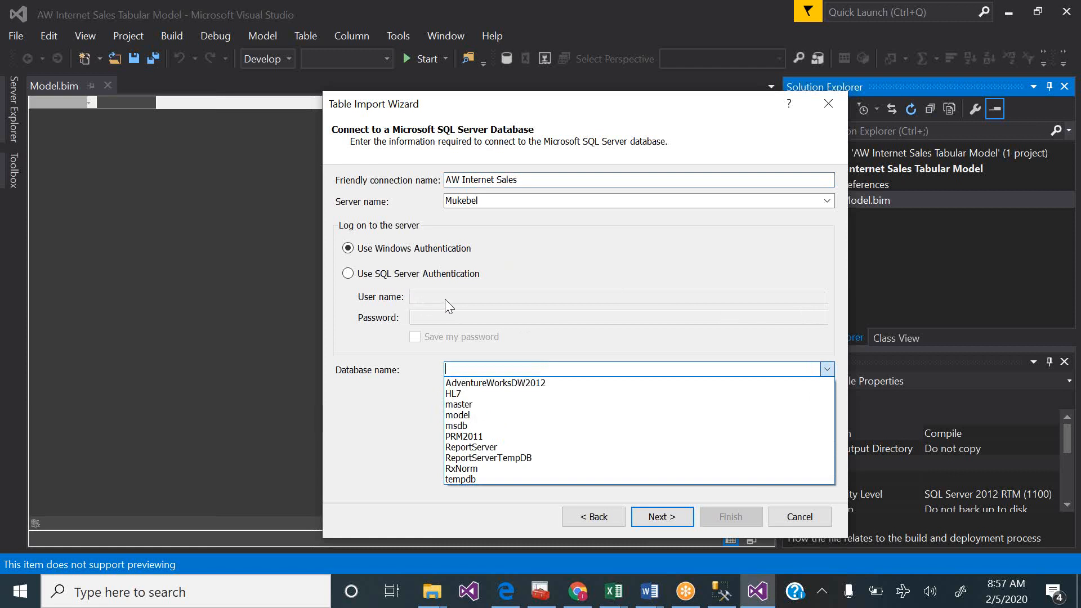
left_click(524, 383)
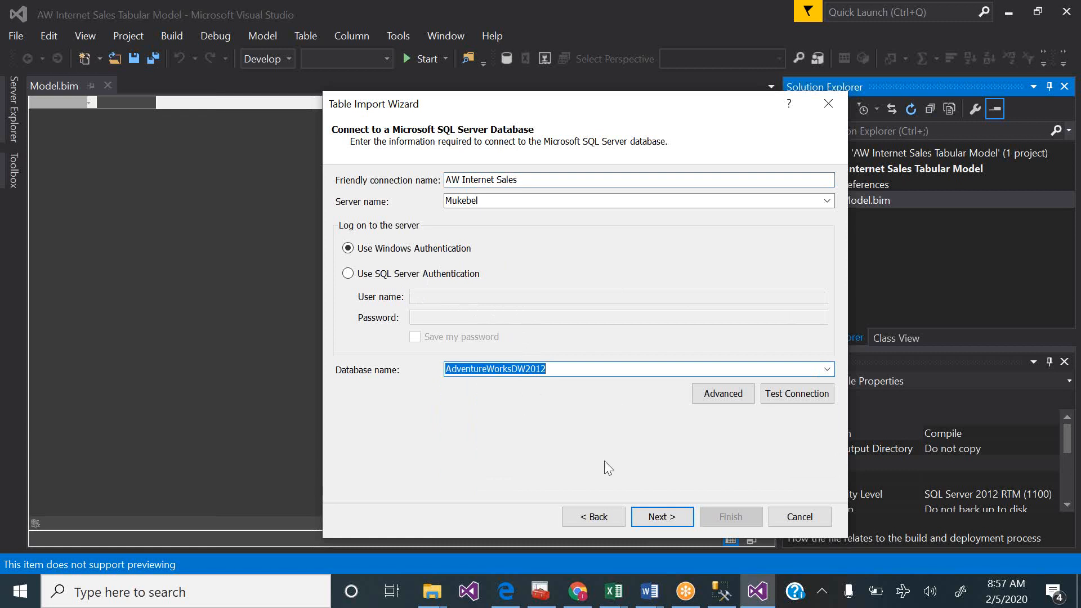
left_click(782, 394)
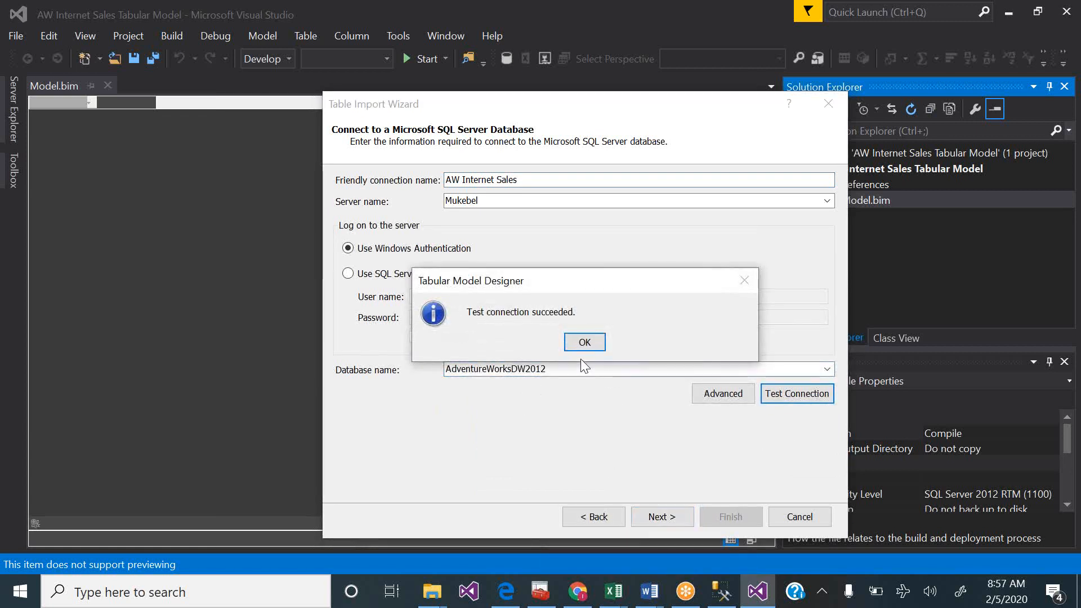
left_click(585, 342)
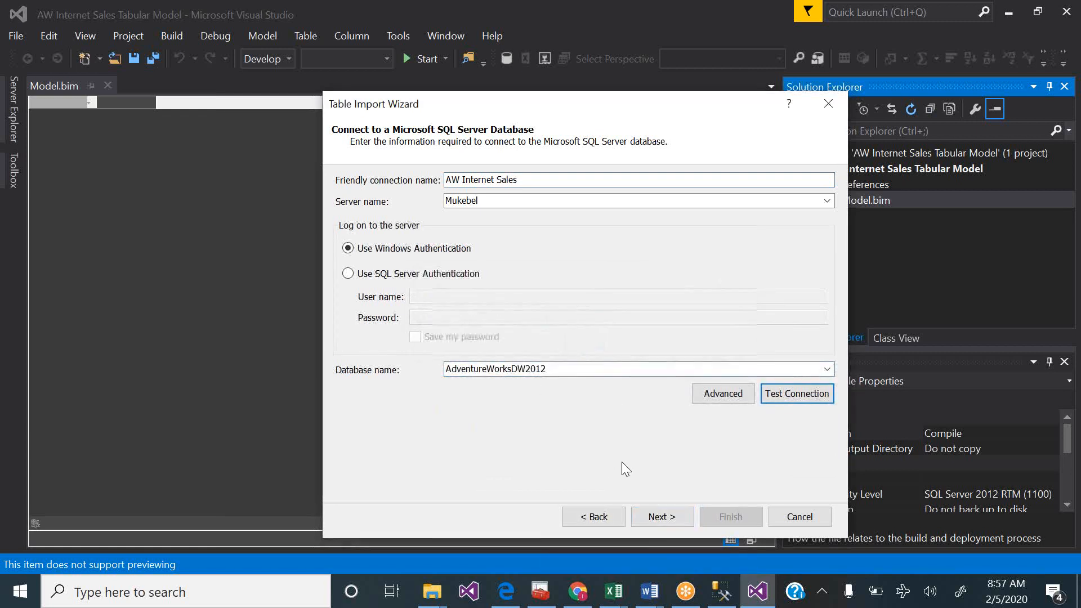
left_click(656, 516)
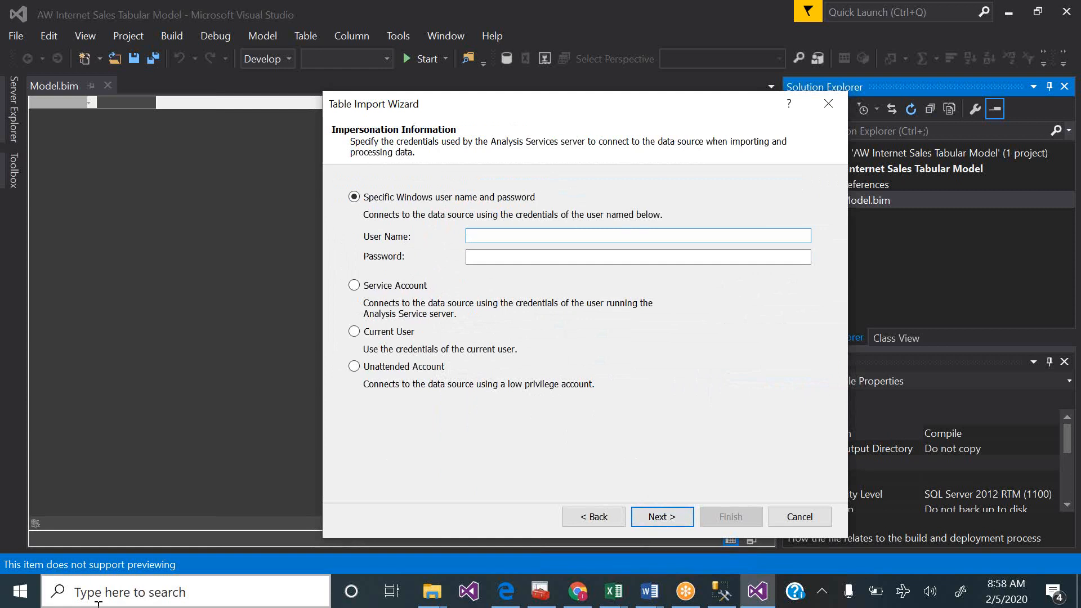
- Try to find the SQL Server tools by searching Windows for "sql"
left_click(109, 589)
type("sql")
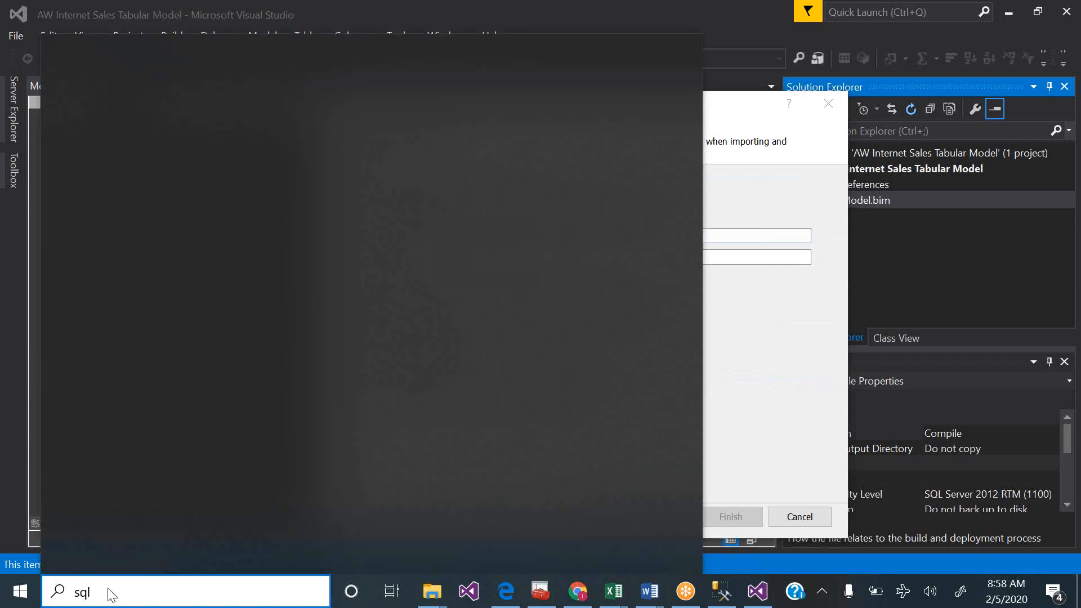
key("BackSpace")
key("BackSpace")
type("l se")
key("BackSpace")
key("BackSpace")
key("BackSpace")
key("BackSpace")
key("BackSpace")
key("BackSpace")
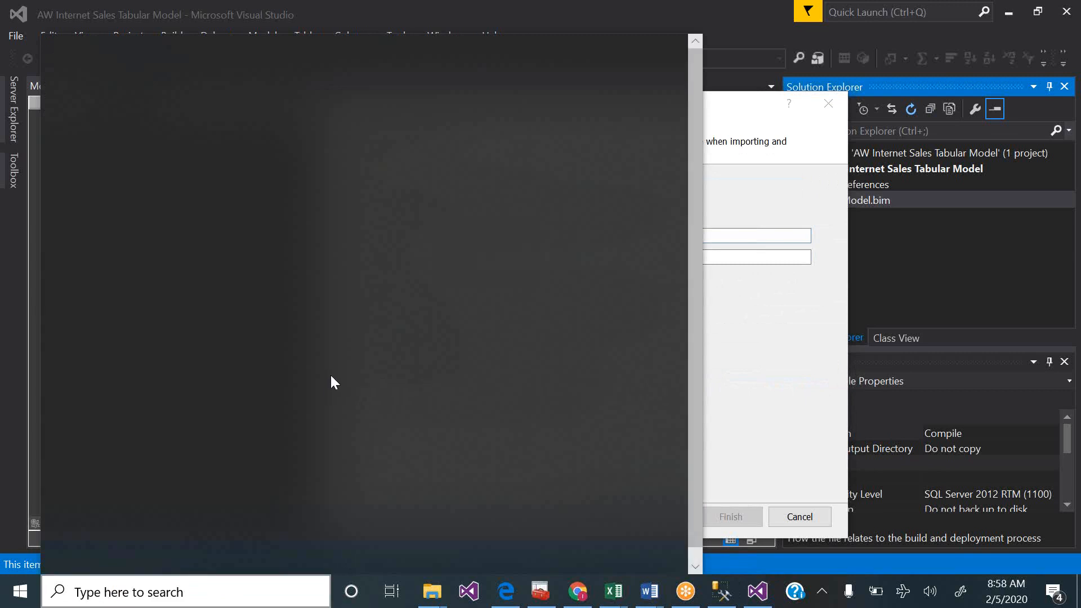
left_click(744, 391)
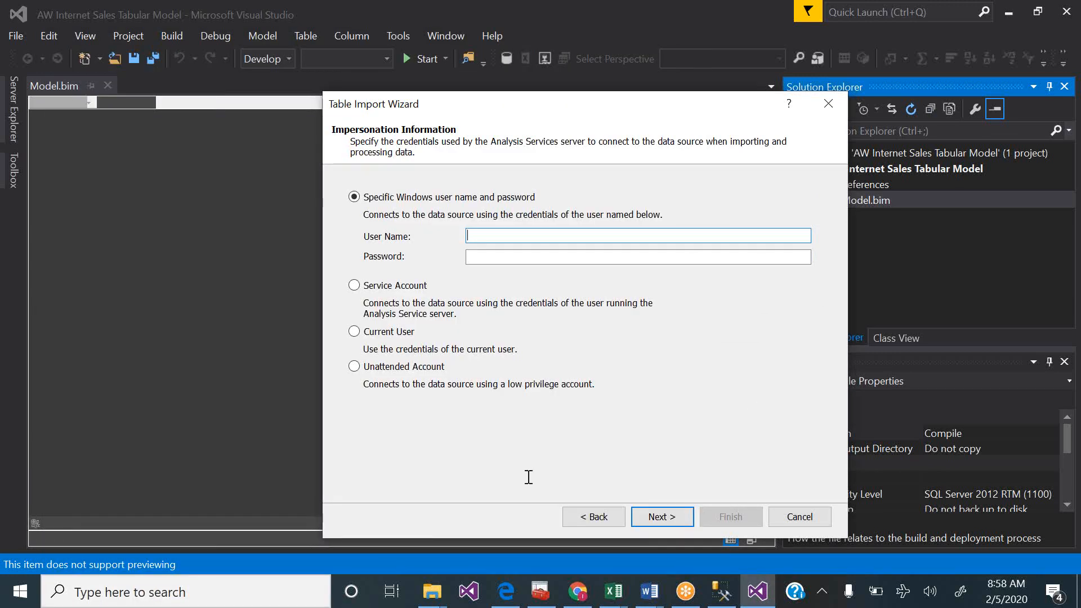
- Try to find the configuration tool by searching Windows for "configuration manager"
left_click(208, 592)
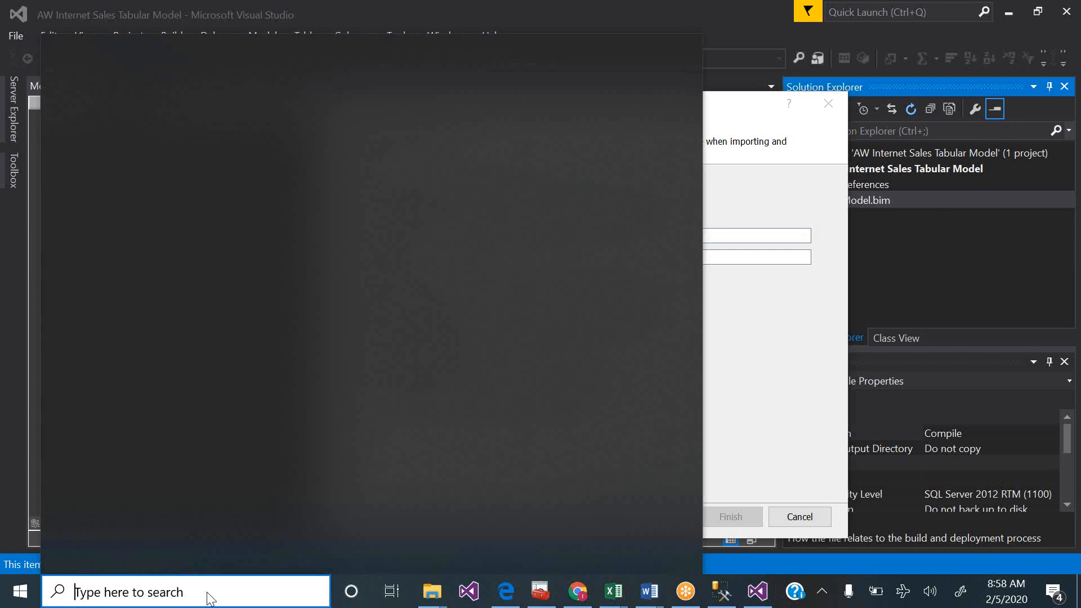
type("sql")
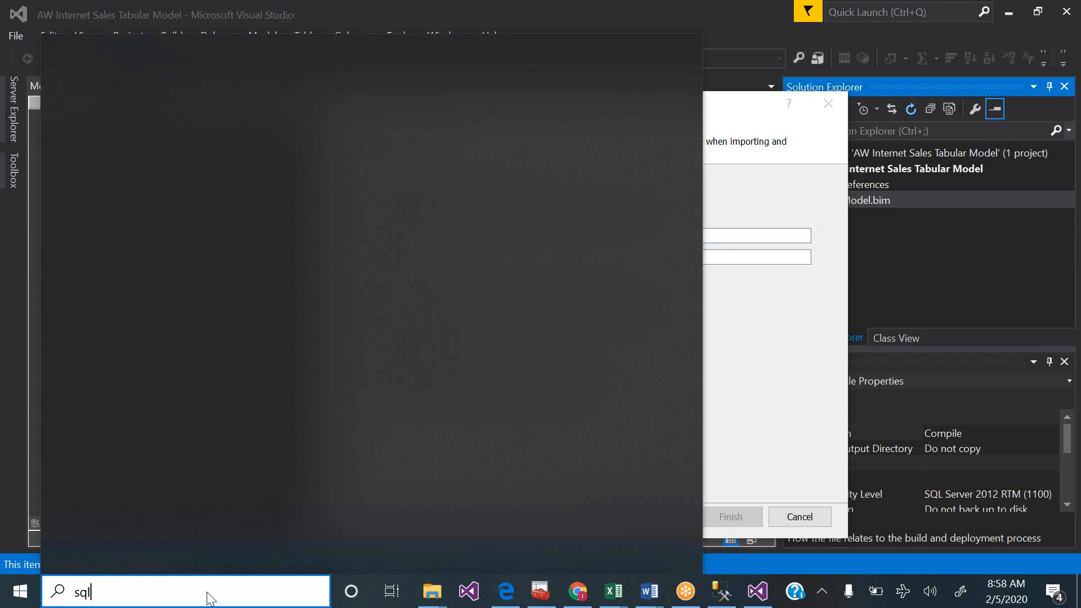
key("BackSpace")
key("BackSpace")
key("BackSpace")
type("configuration manger")
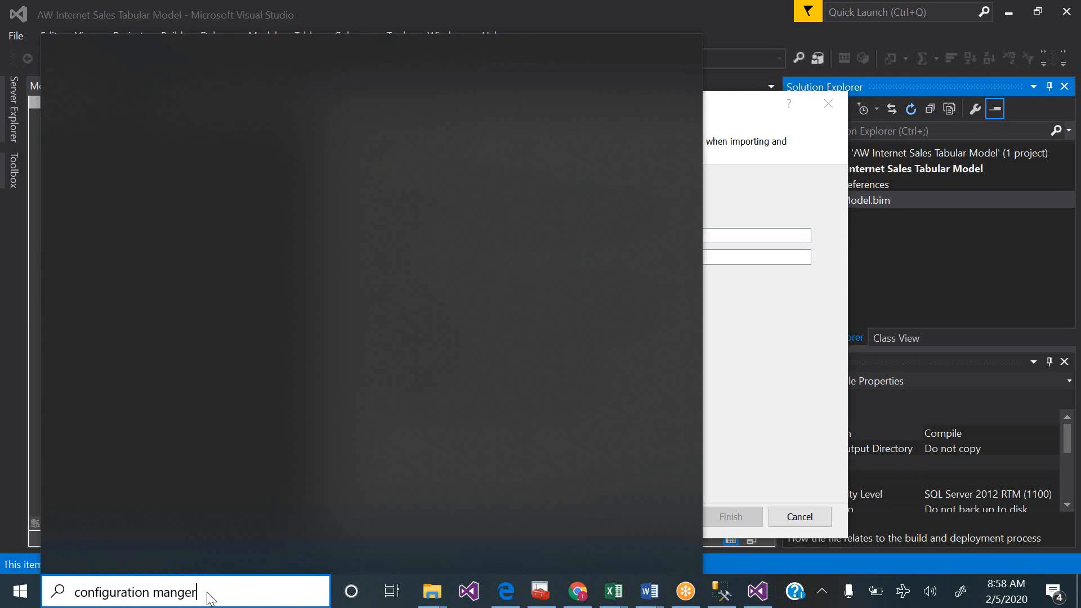
key("BackSpace")
key("BackSpace")
key("BackSpace")
type("ager")
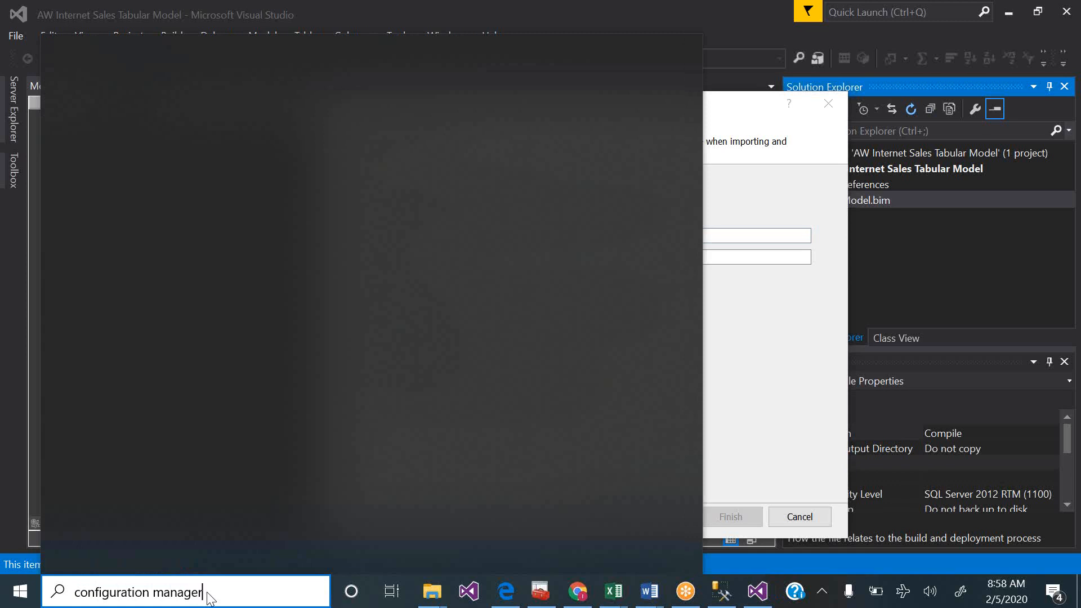
- Locate SQL Server Configuration Manager among the installed Microsoft SQL Server 2012 programs
left_click(21, 598)
left_click(20, 598)
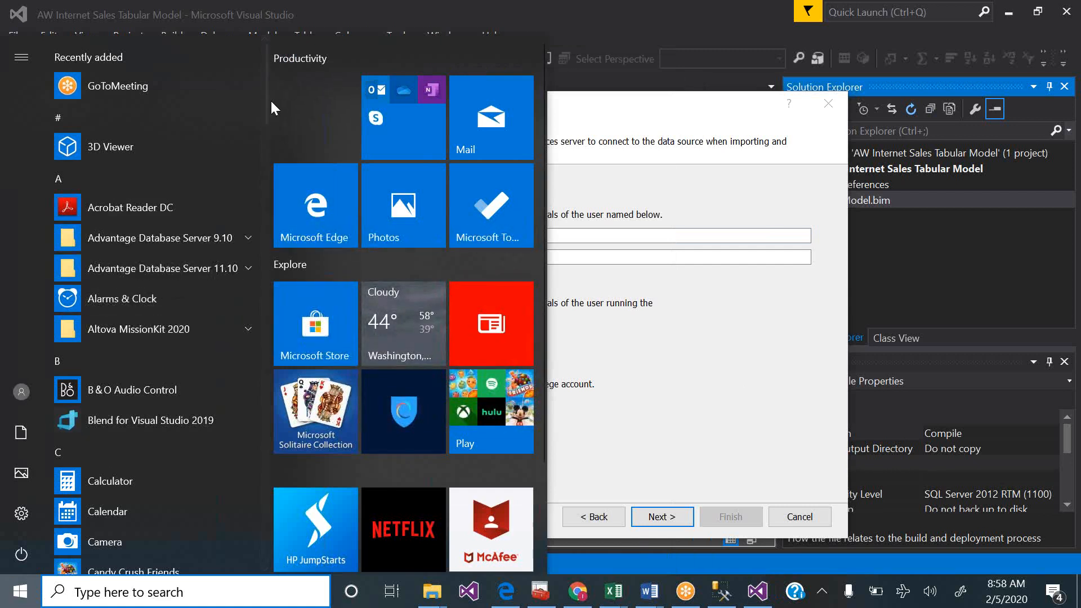
left_click_drag(262, 103, 252, 340)
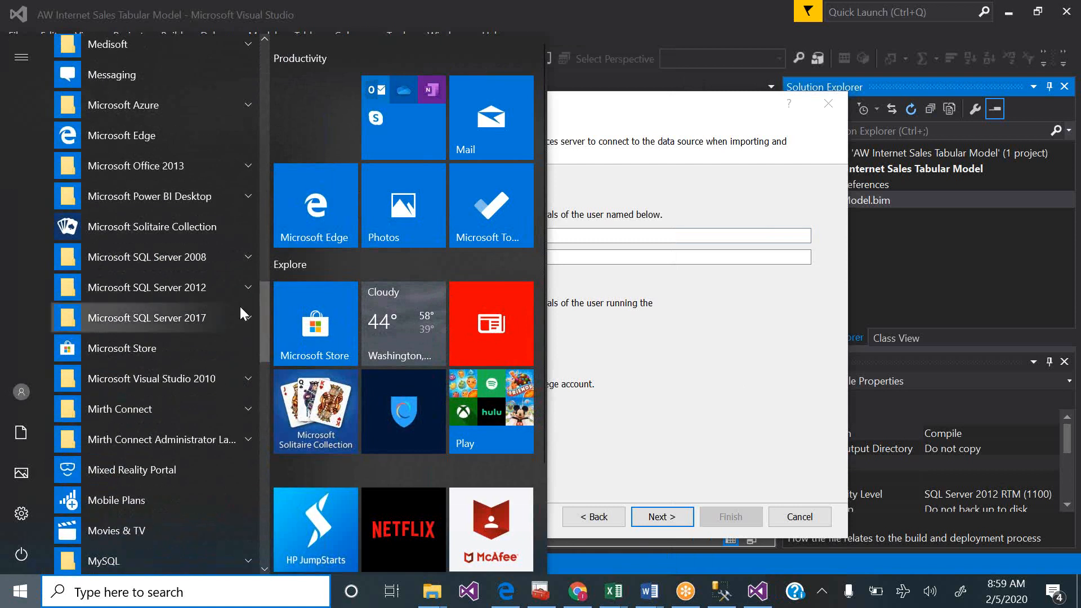
left_click(251, 286)
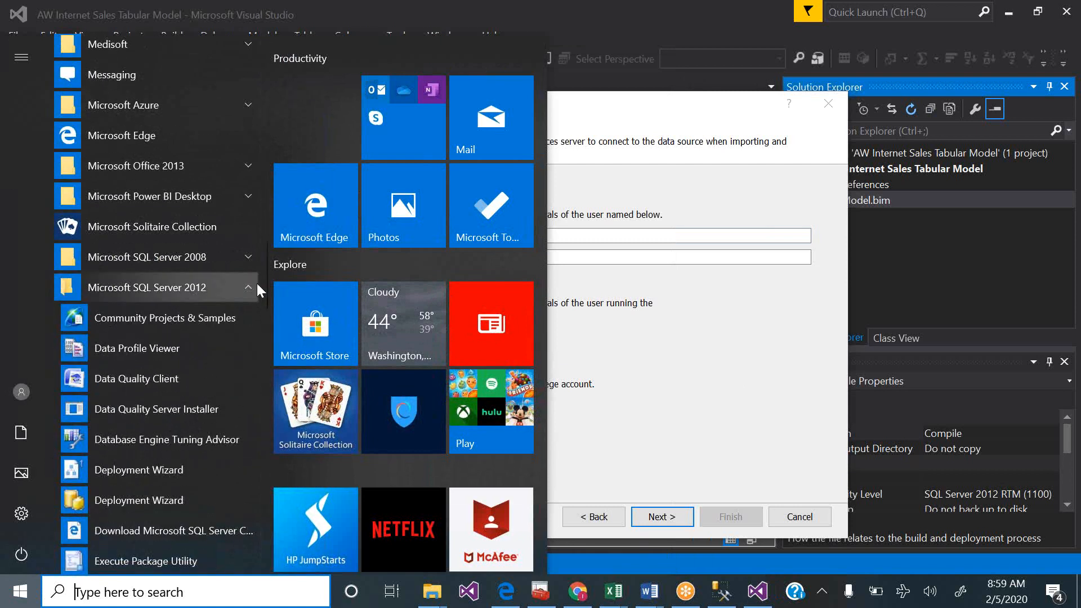
left_click_drag(263, 282, 259, 366)
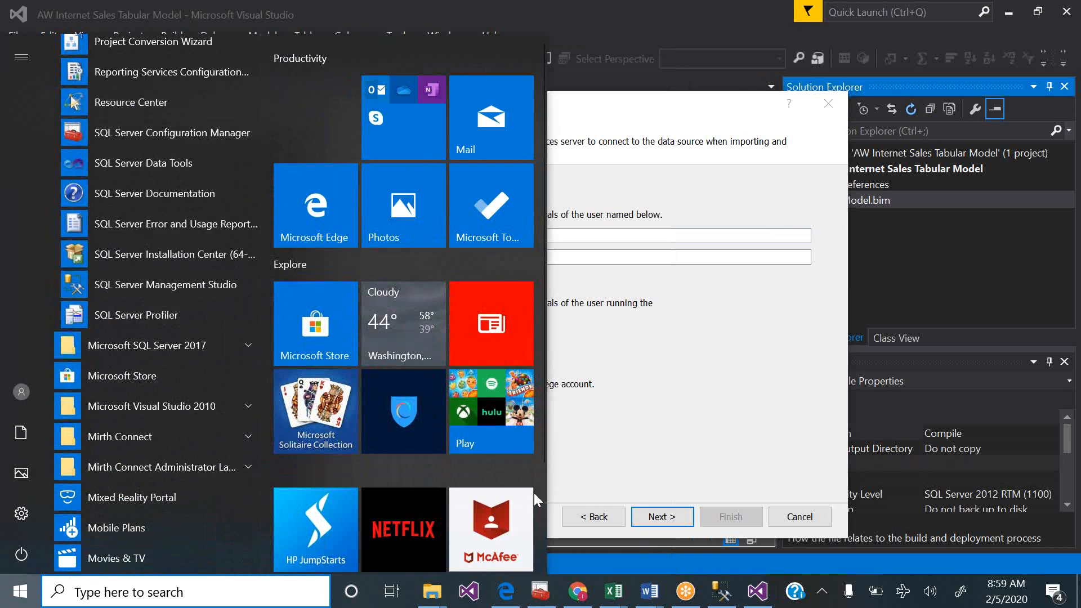
- Switch to SQL Server Configuration Manager and select the SQL Server Analysis Services (MSSQLSERVER) service
left_click(542, 592)
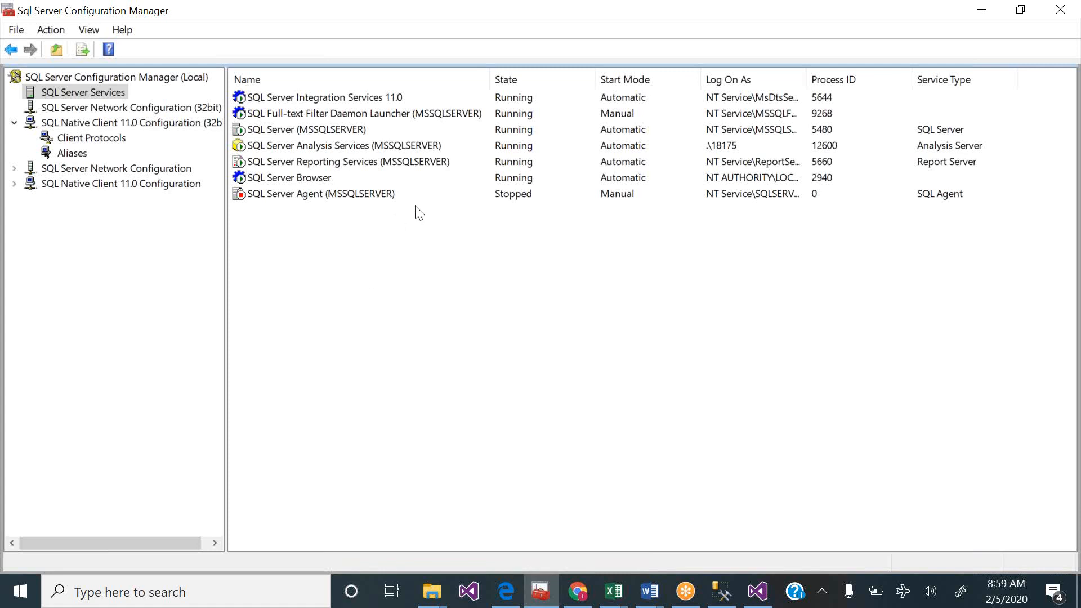
left_click(100, 92)
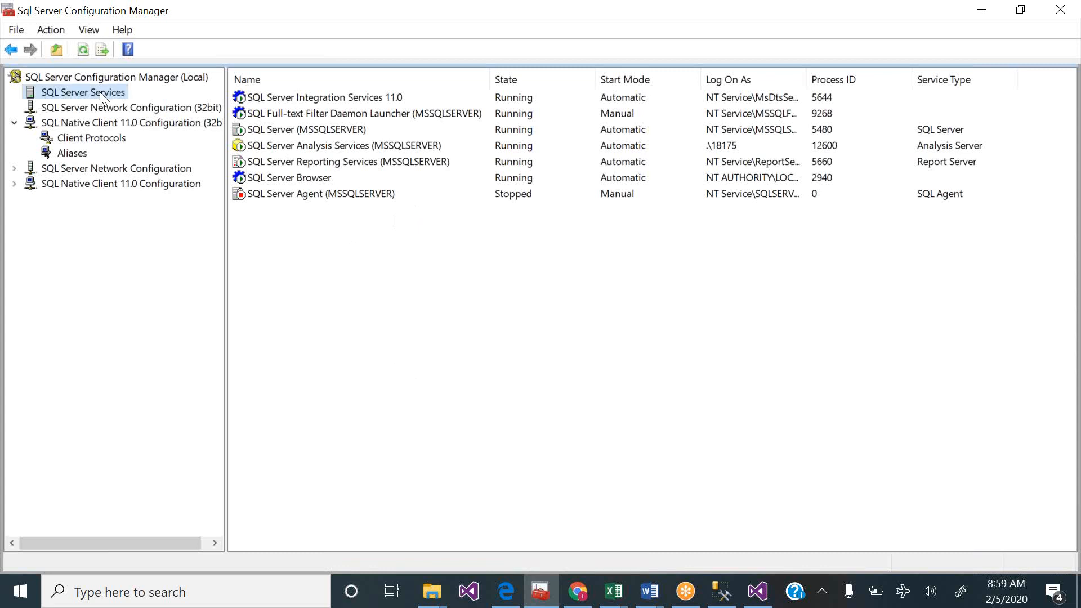
left_click(378, 143)
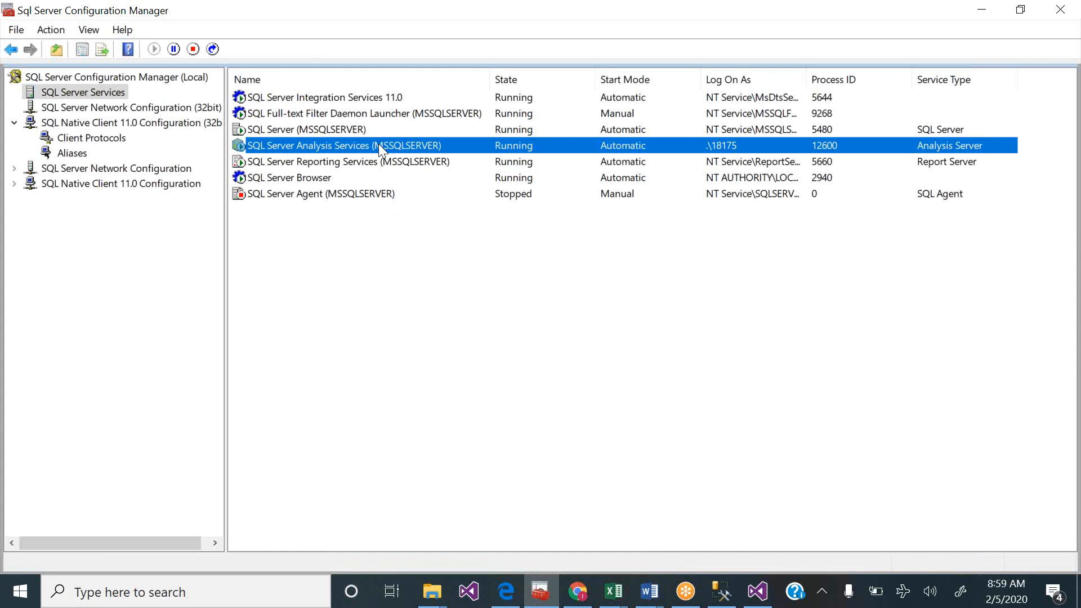
right_click(349, 147)
left_click(406, 255)
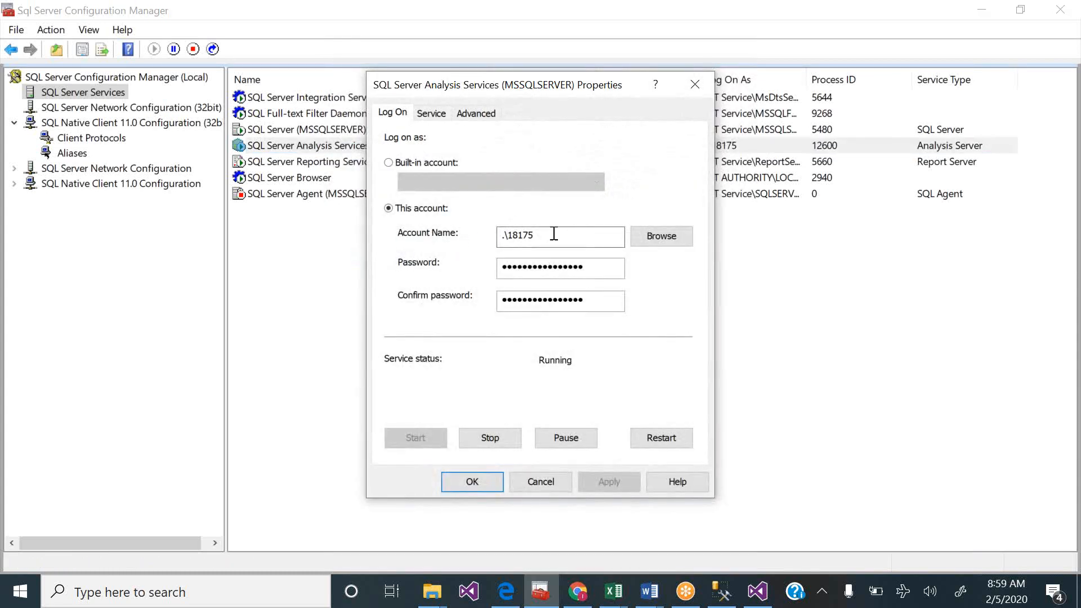
left_click(662, 237)
left_click(424, 297)
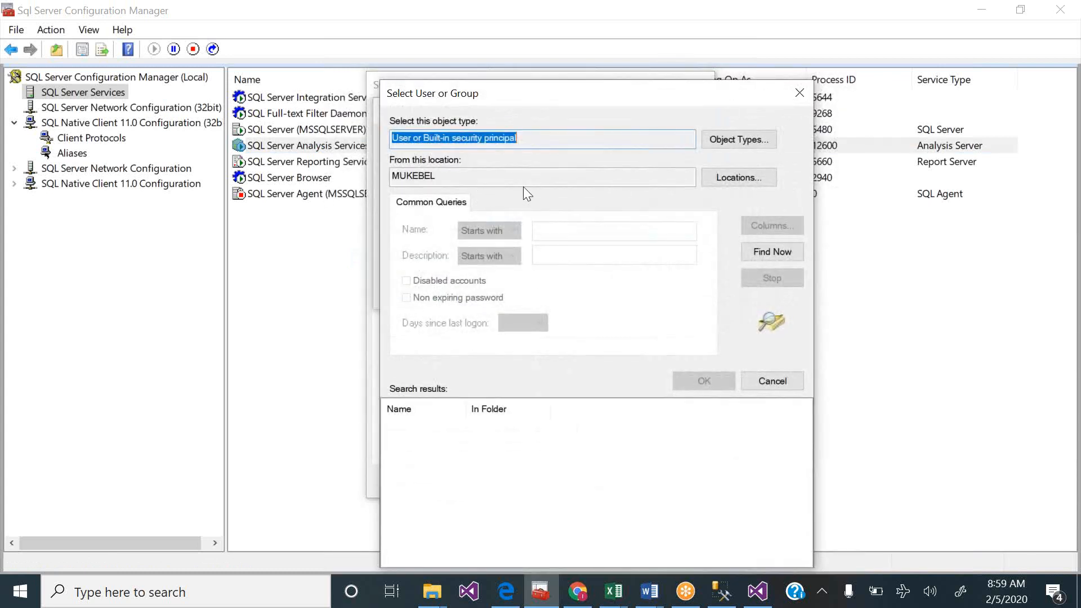
left_click(749, 254)
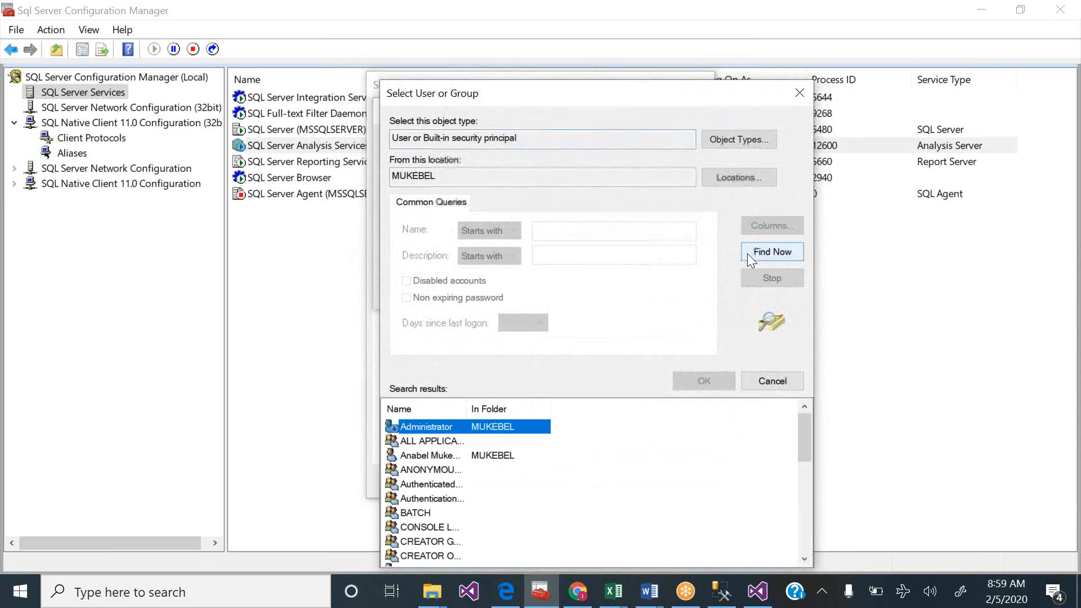
left_click(429, 455)
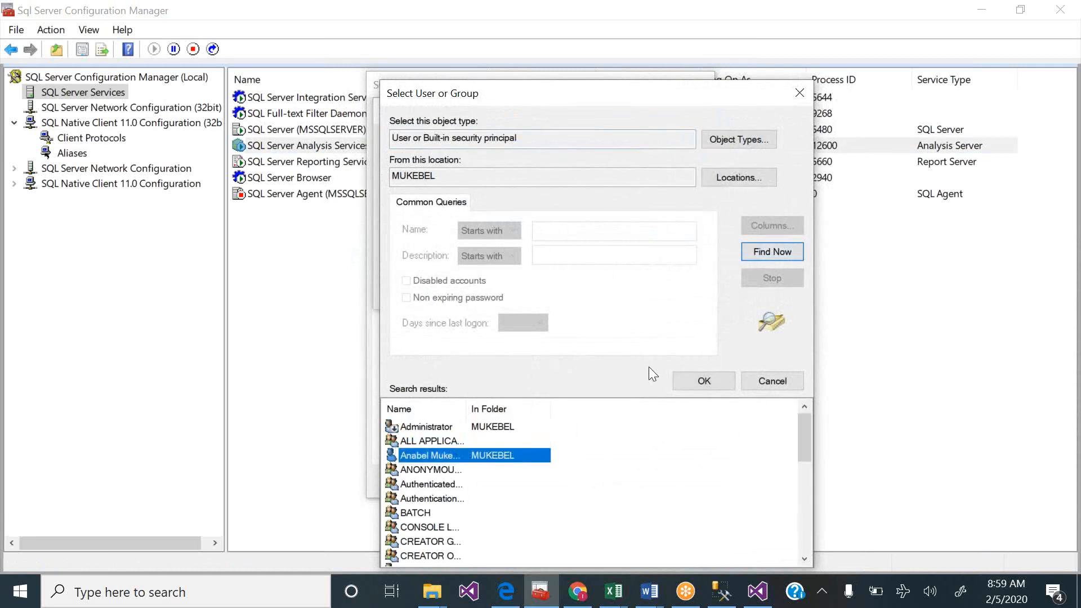
left_click(686, 377)
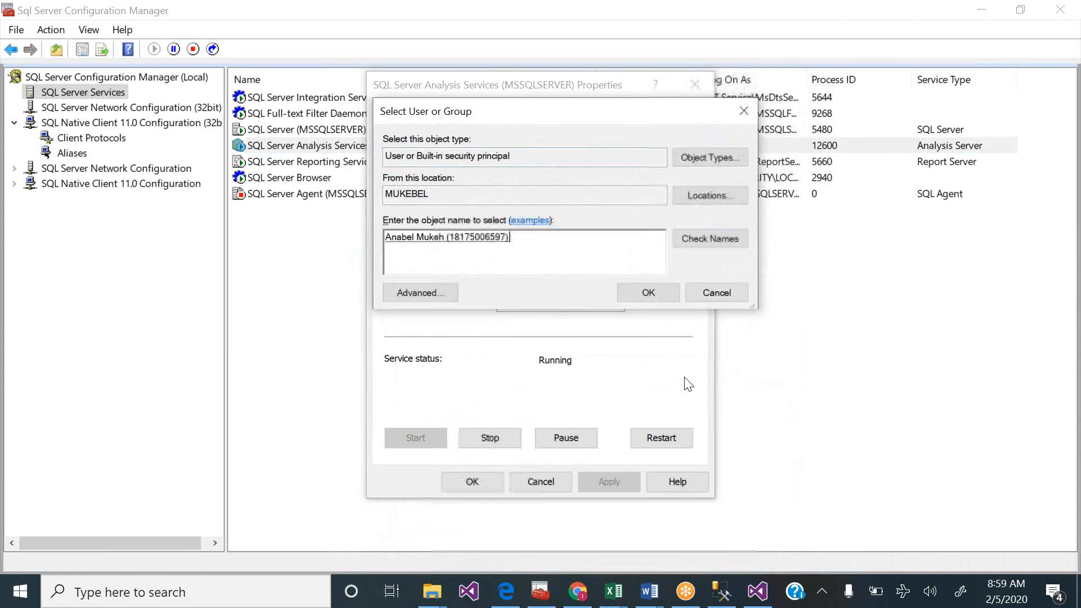
left_click(645, 293)
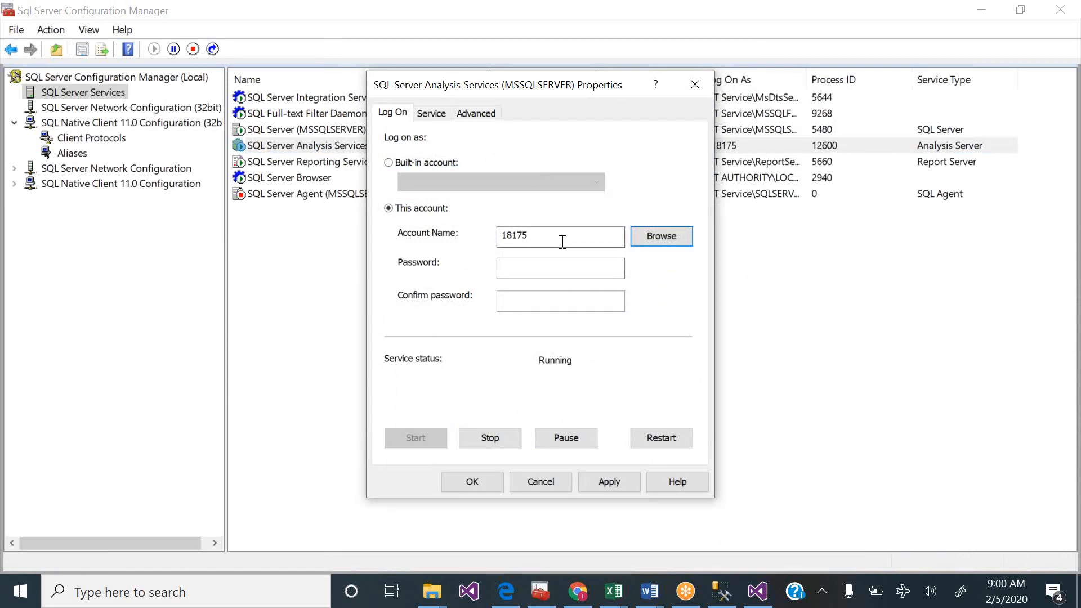
left_click_drag(562, 241, 501, 234)
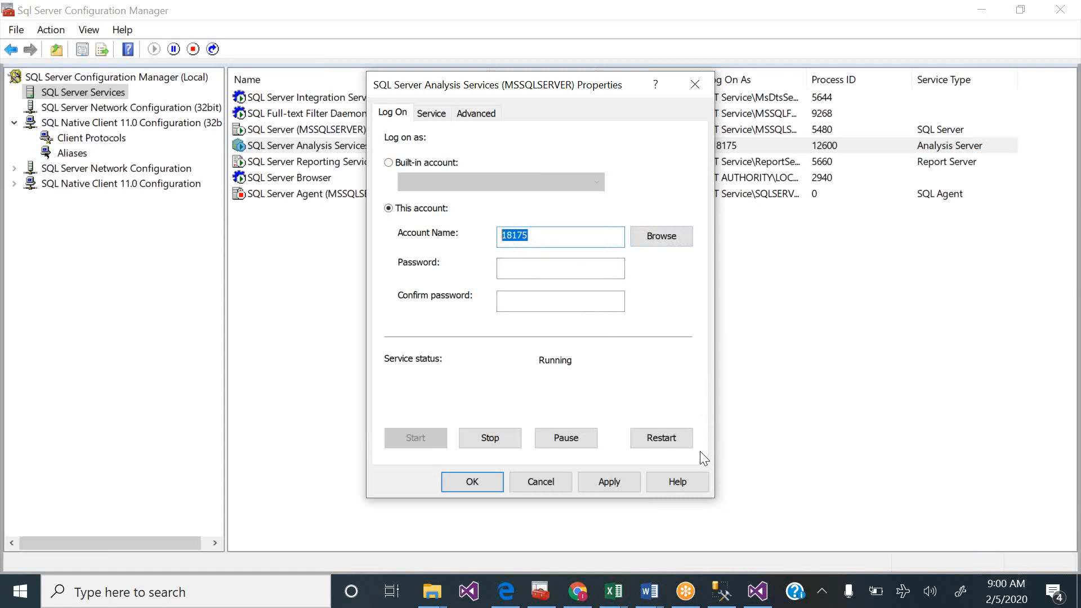
left_click(693, 85)
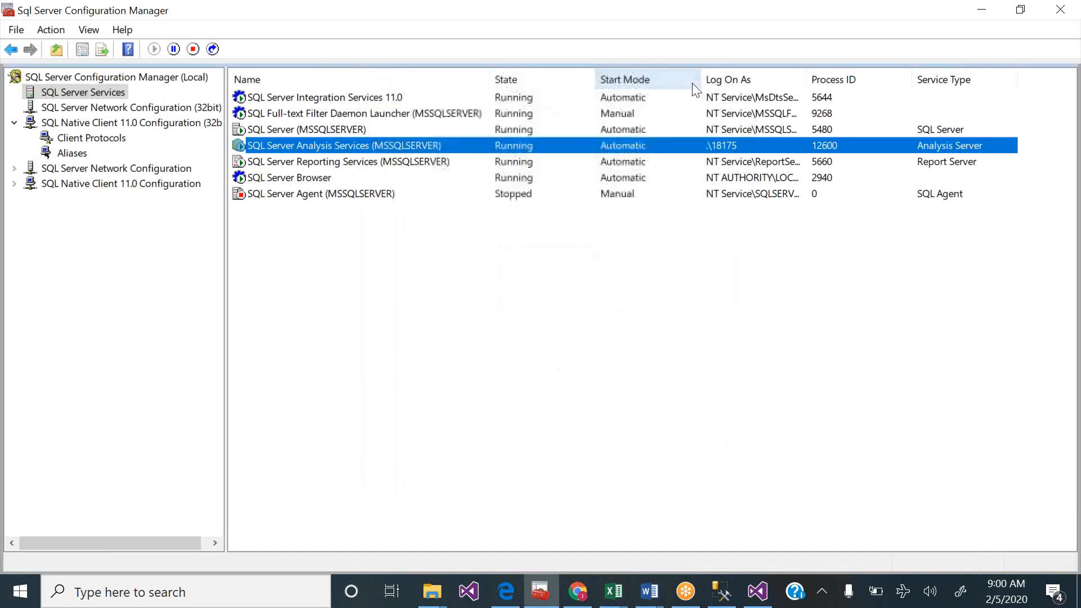
right_click(459, 150)
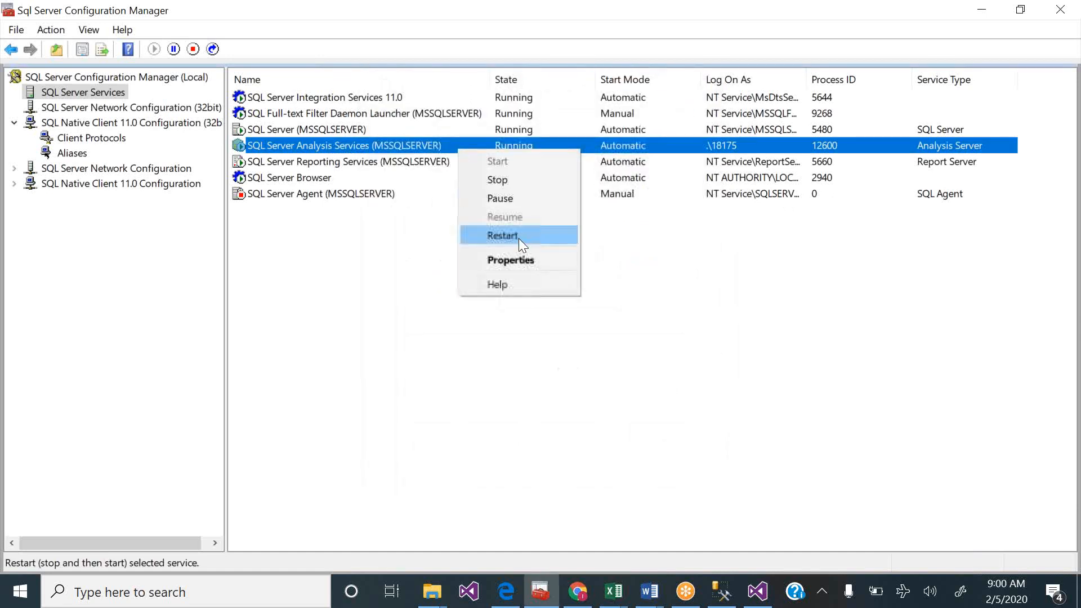
left_click(518, 263)
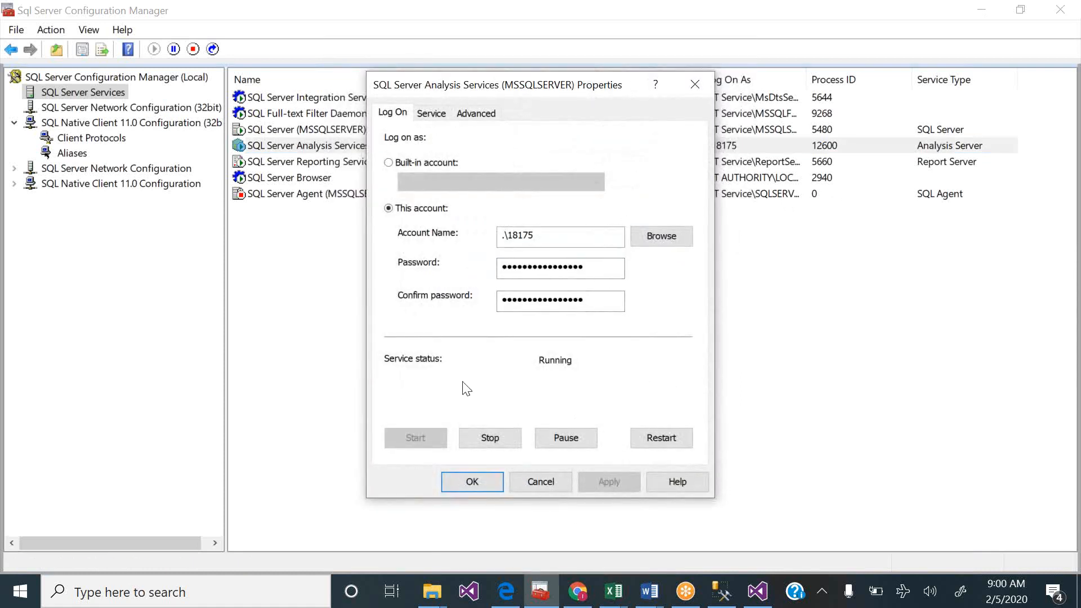
left_click(661, 237)
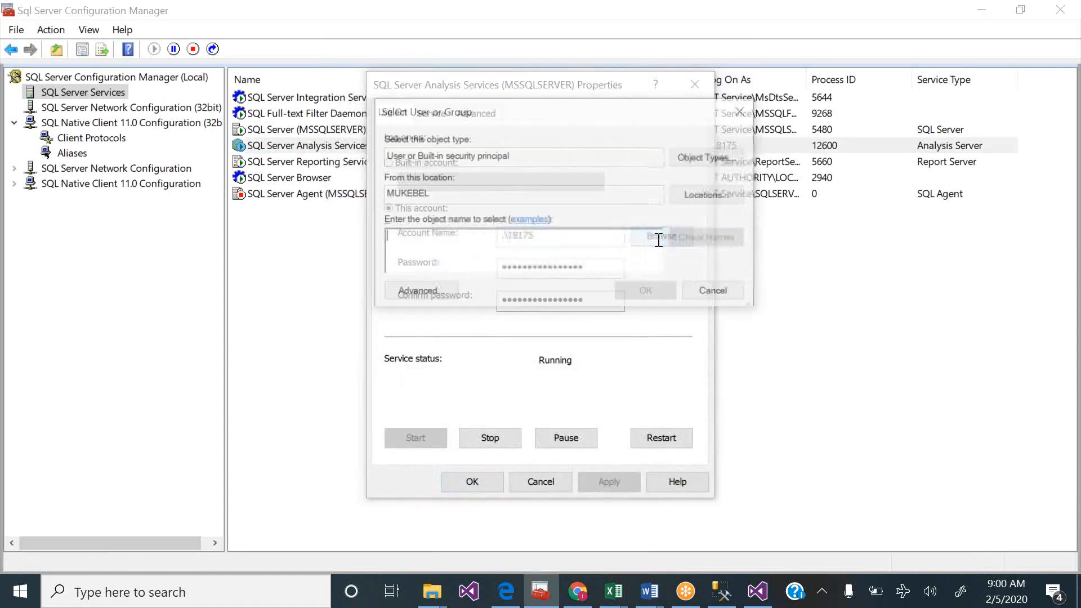
left_click(407, 286)
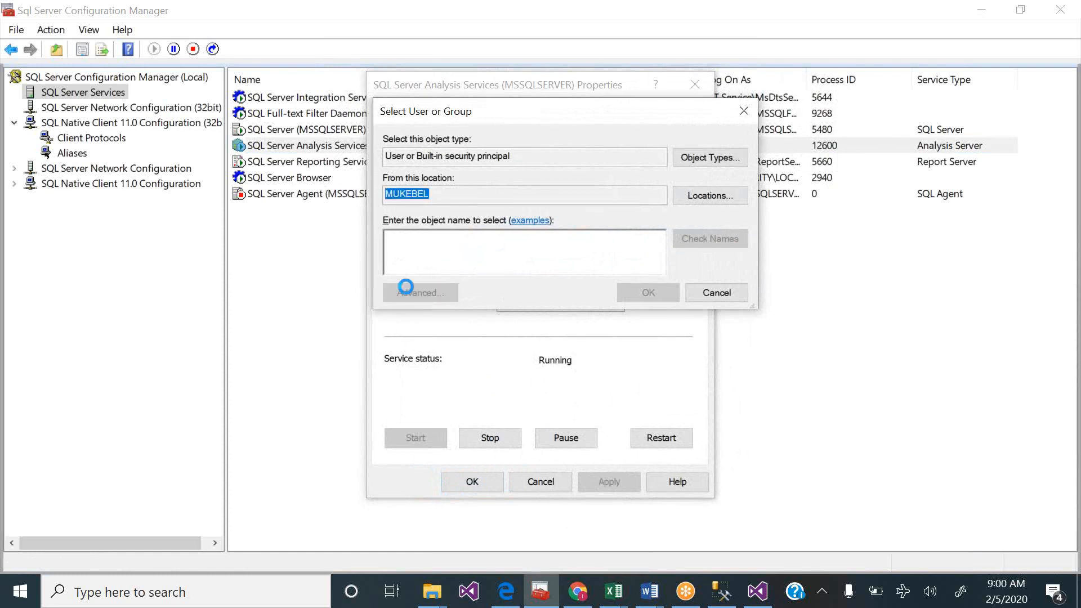
left_click(761, 255)
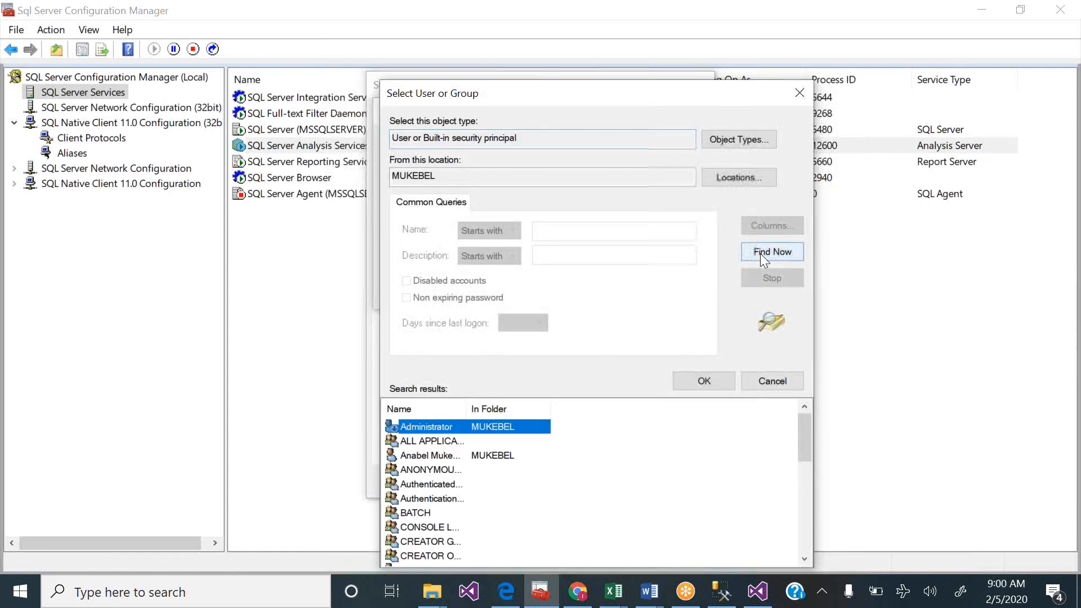
left_click(461, 455)
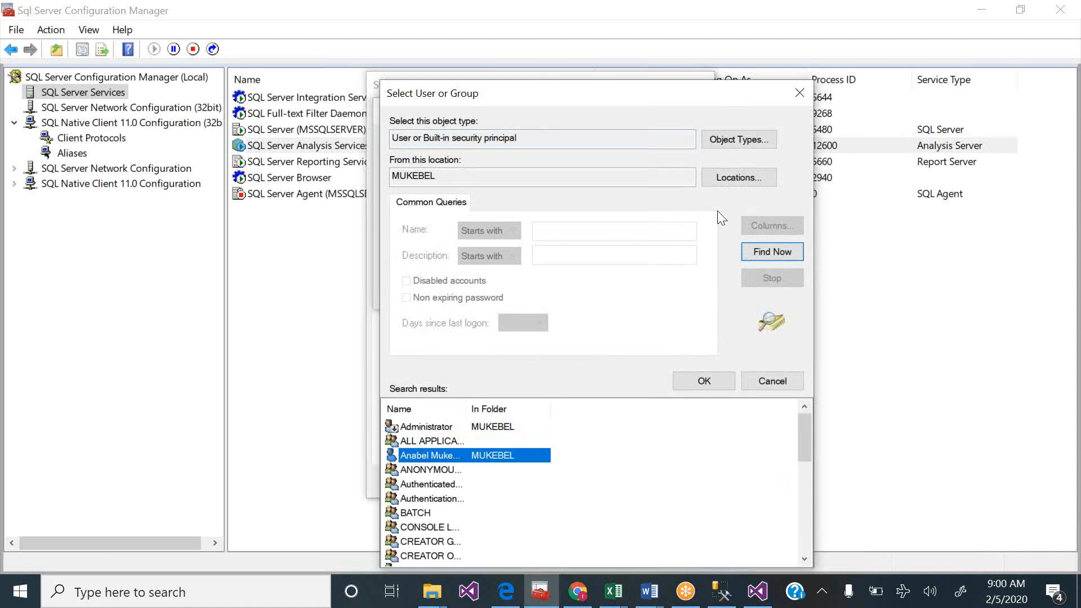
left_click(799, 93)
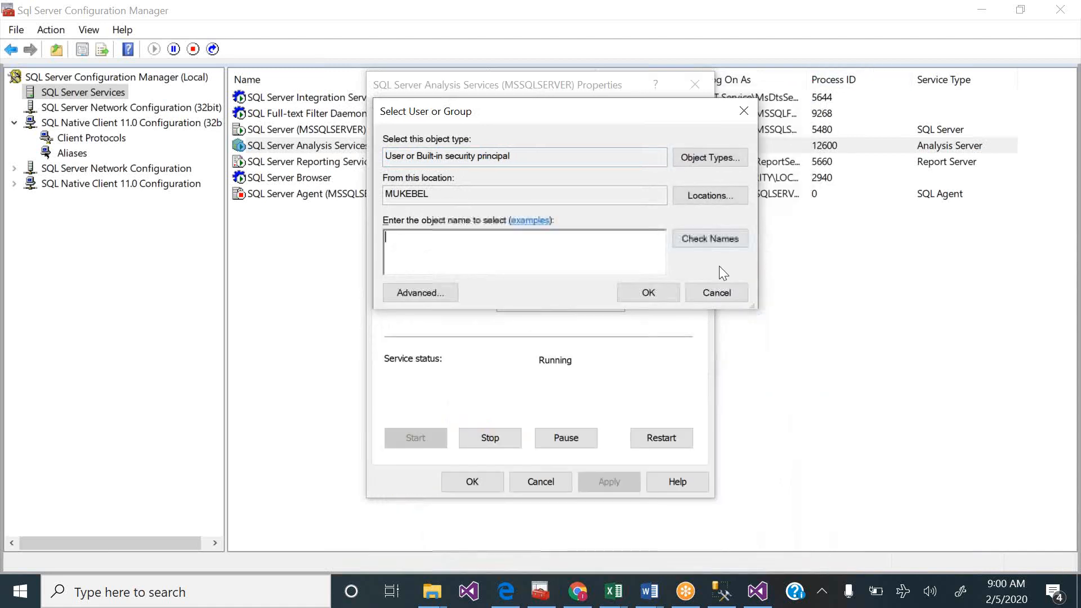
left_click(721, 289)
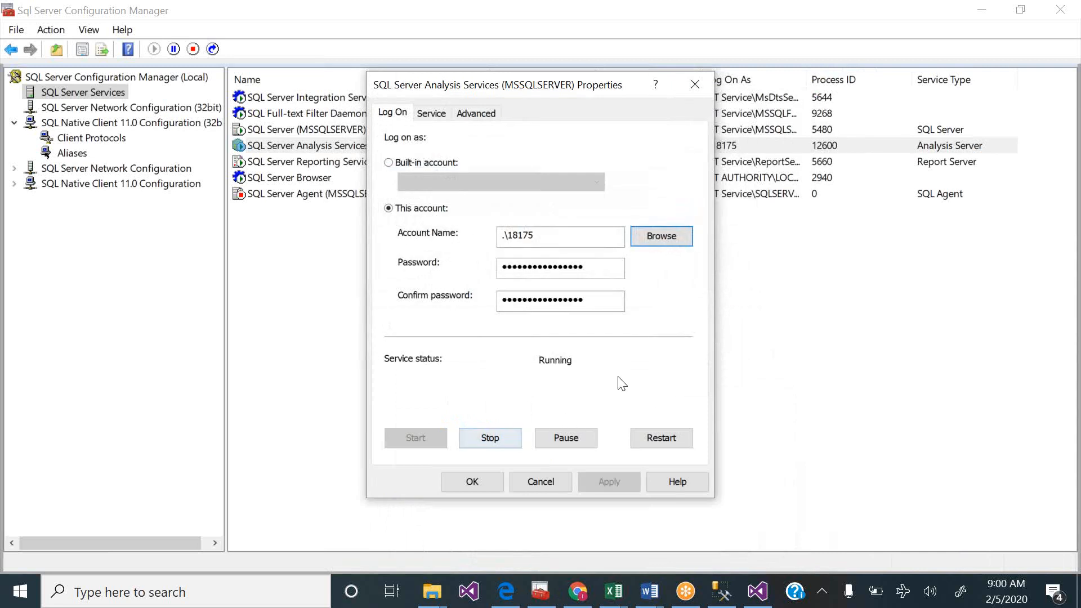
left_click(695, 84)
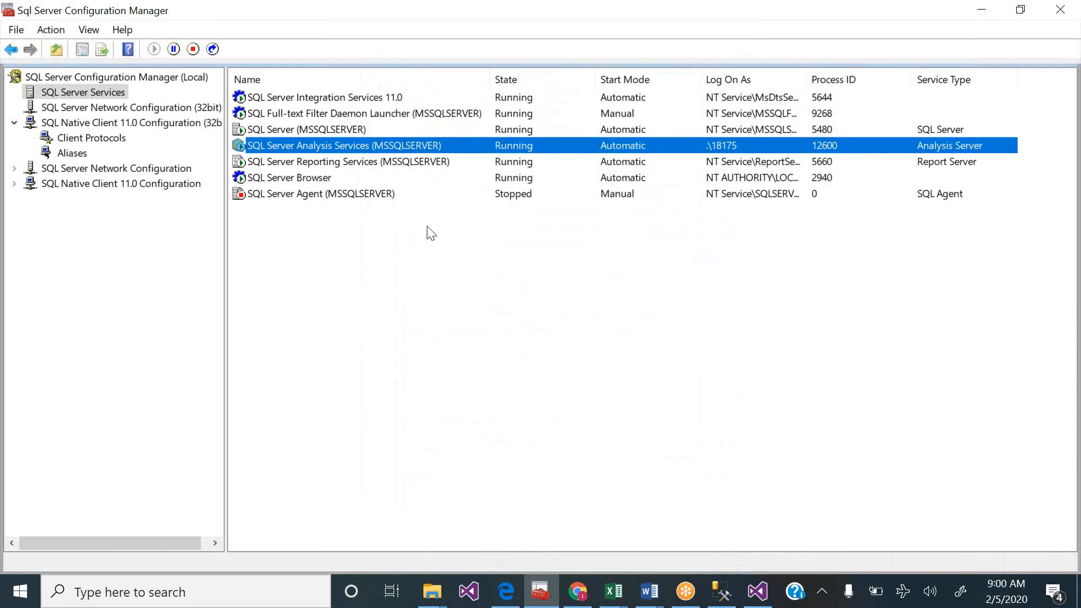
- Copy the Analysis Services log-on account name without its prefix and paste it as the impersonation user name in Visual Studio's Table Import Wizard
right_click(455, 138)
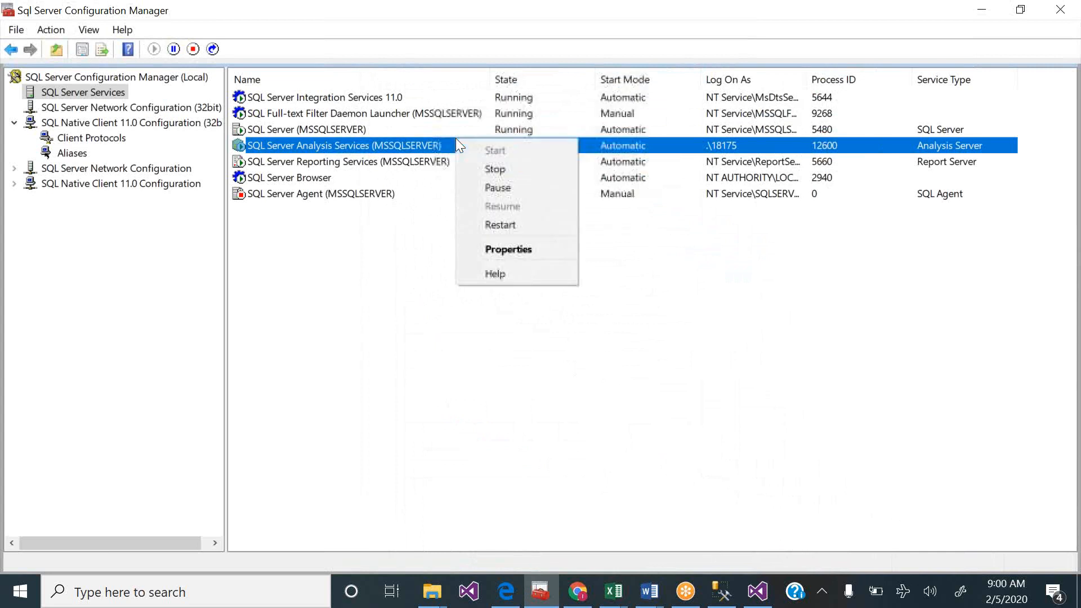
left_click(514, 244)
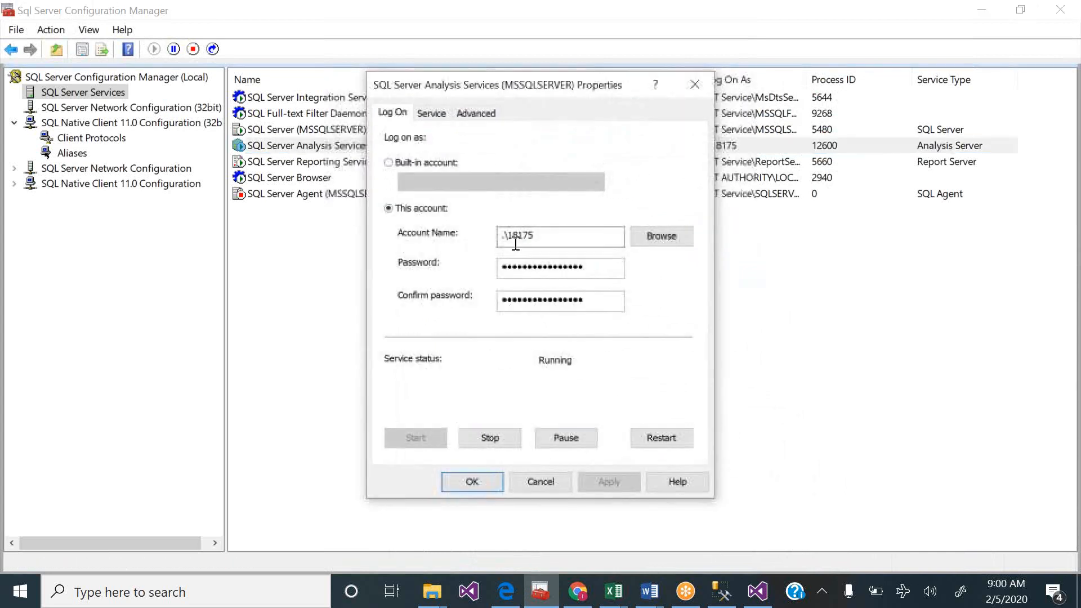
left_click_drag(507, 235, 542, 231)
key("ctrl+c")
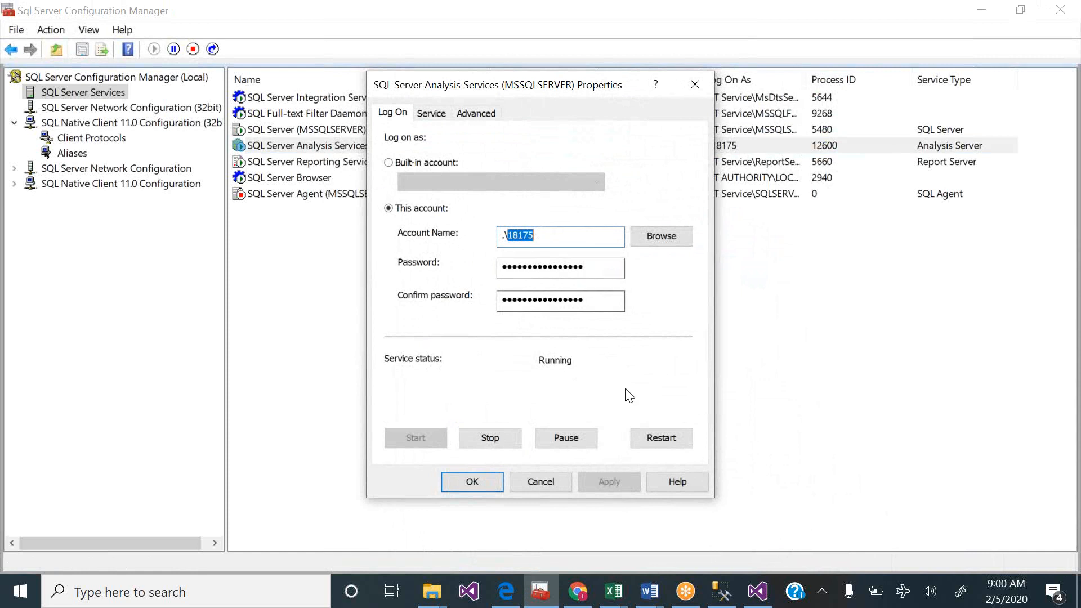
left_click(542, 484)
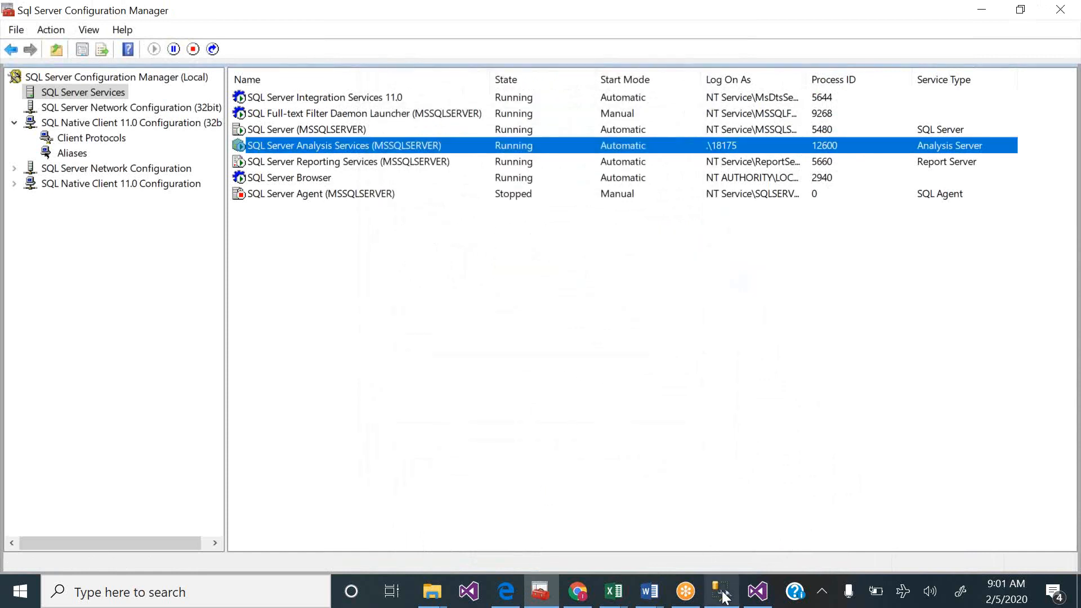
left_click(745, 600)
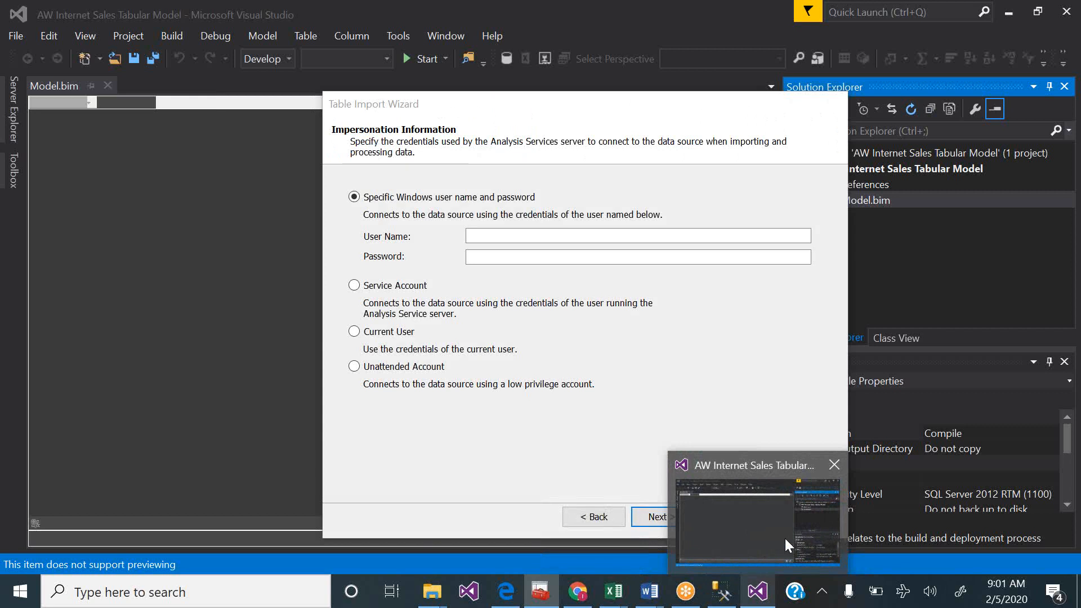
key("ctrl+v")
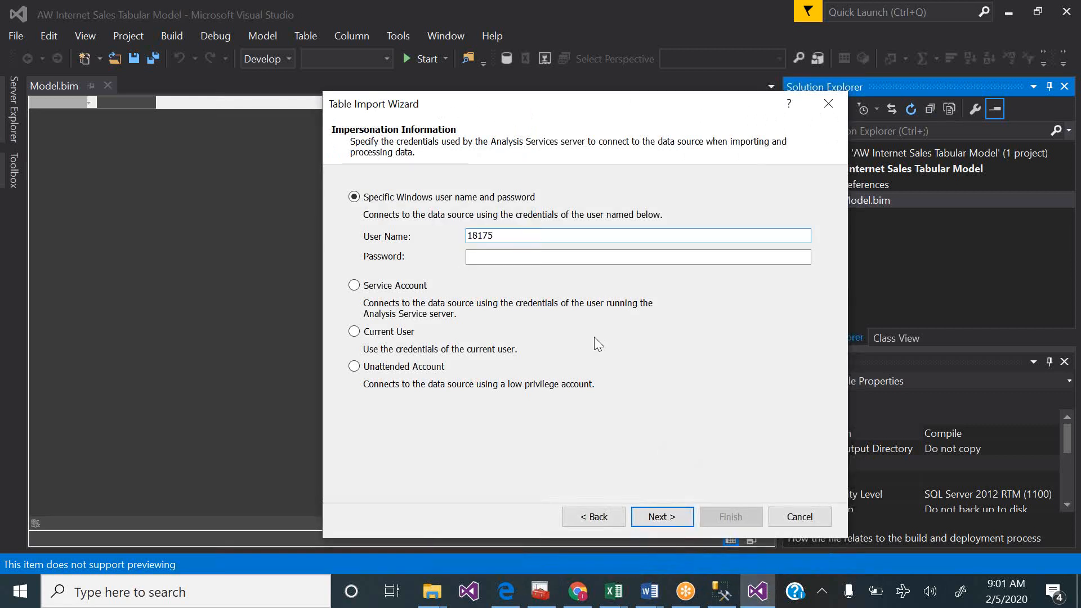
- Try to continue past the impersonation page by entering the Windows account password
left_click(499, 254)
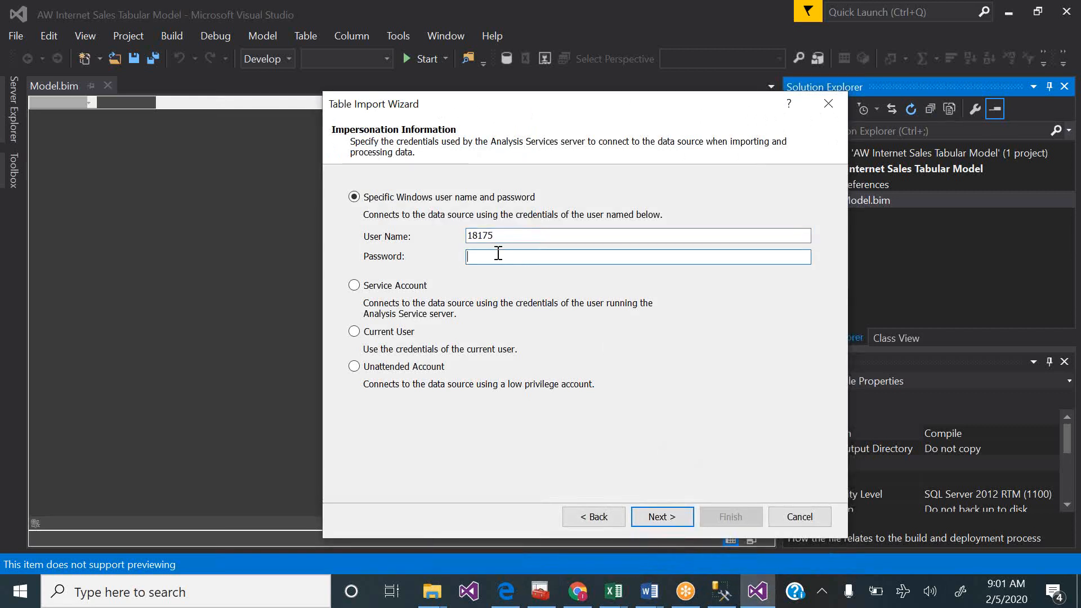
type("********")
left_click(665, 520)
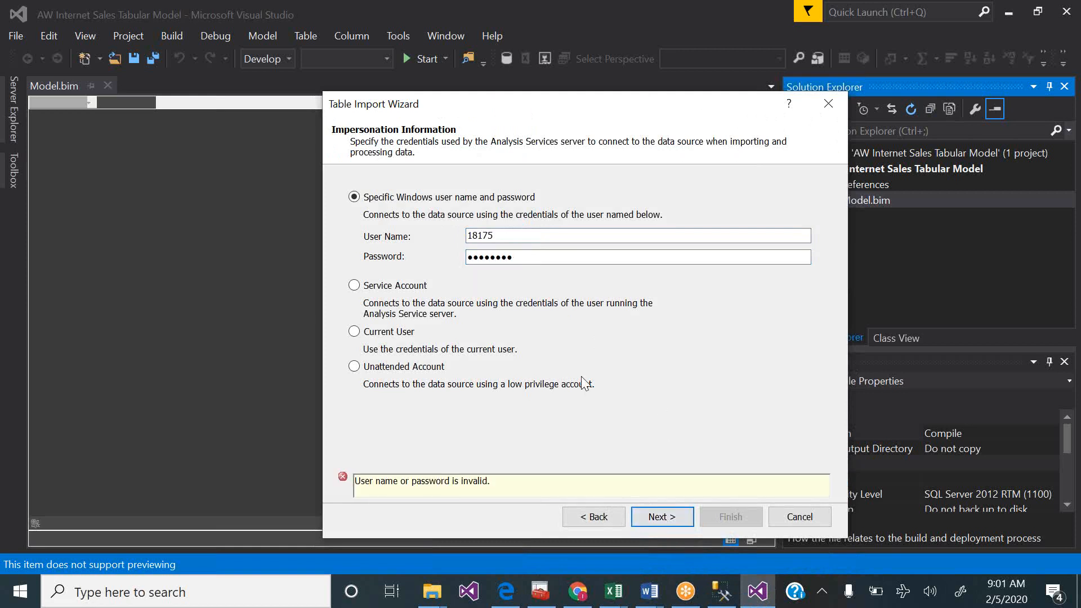
left_click(556, 257)
double_click(554, 256)
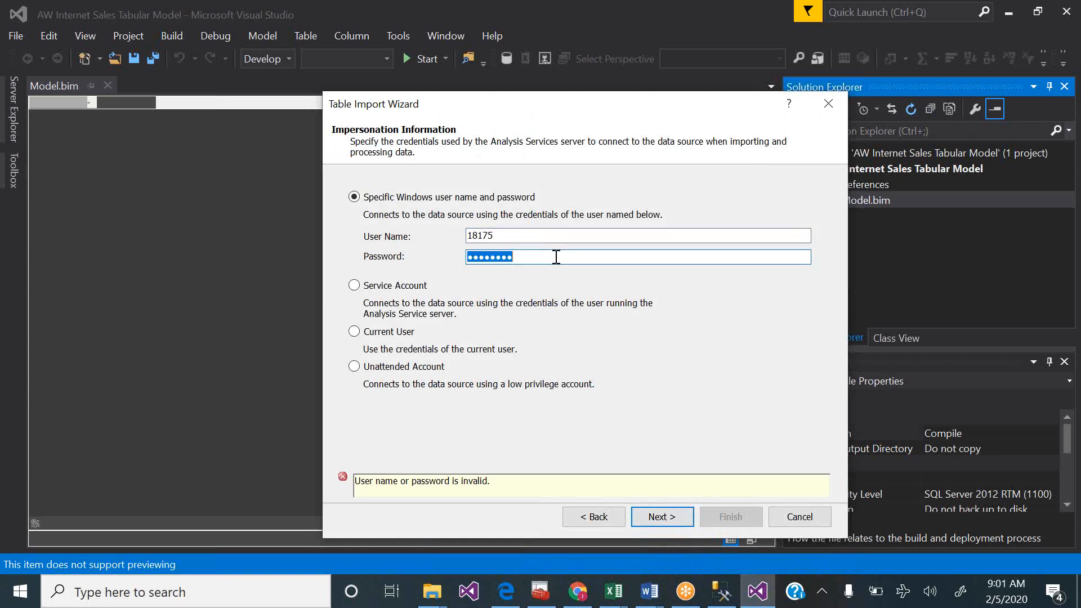
type("••••••••")
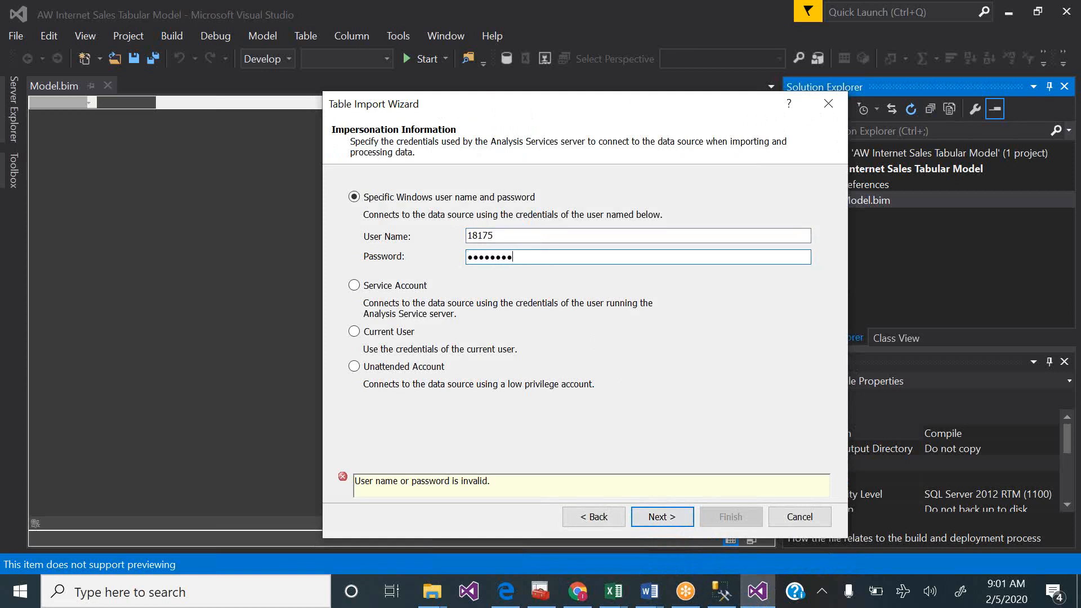
left_click(669, 522)
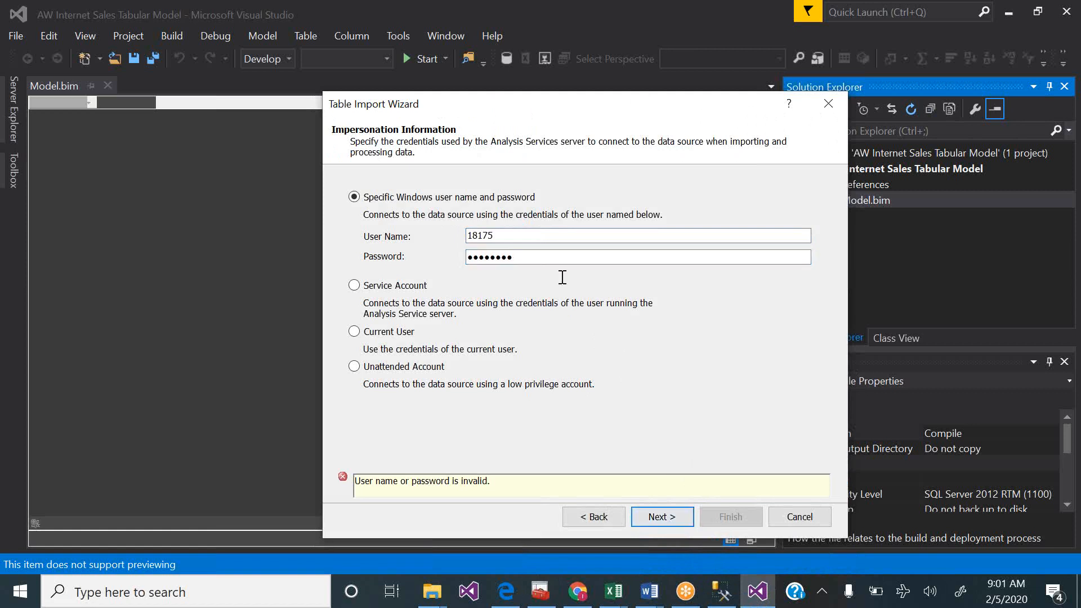
- Re-enter the Windows account password for impersonation and proceed with selecting the import data from a list of tables and views
double_click(542, 258)
type("*********")
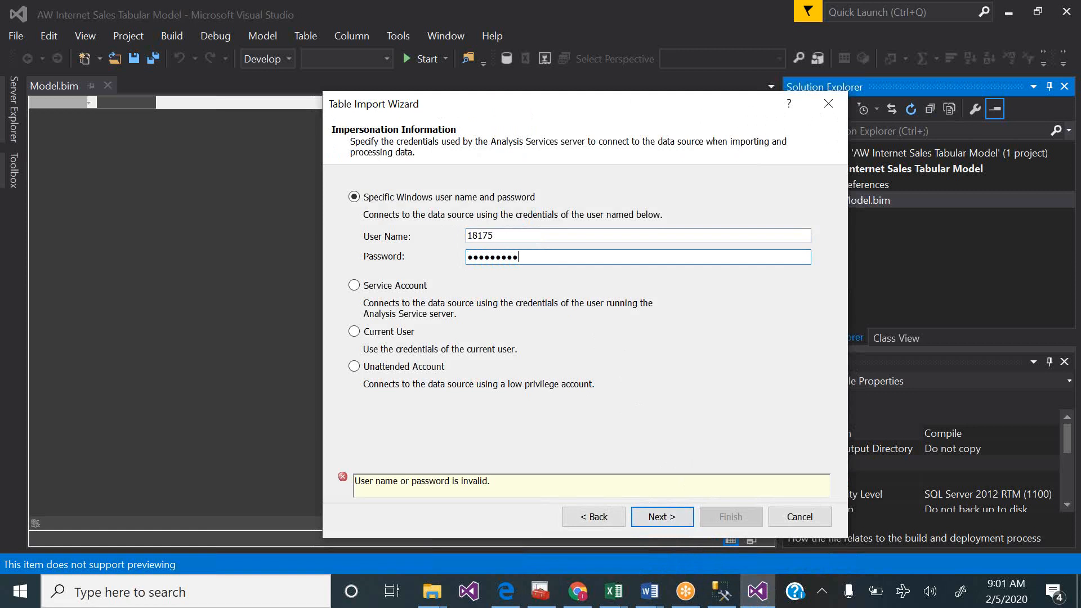
key("BackSpace")
key("BackSpace")
key("BackSpace")
key("BackSpace")
key("BackSpace")
key("BackSpace")
key("BackSpace")
key("BackSpace")
key("BackSpace")
type("********")
left_click(671, 514)
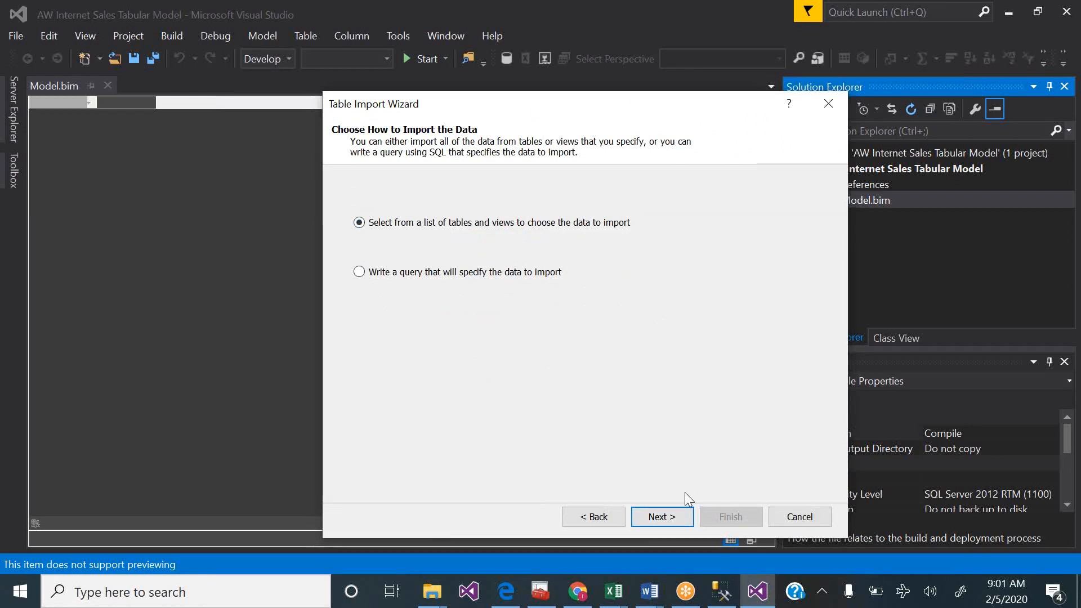
left_click(673, 512)
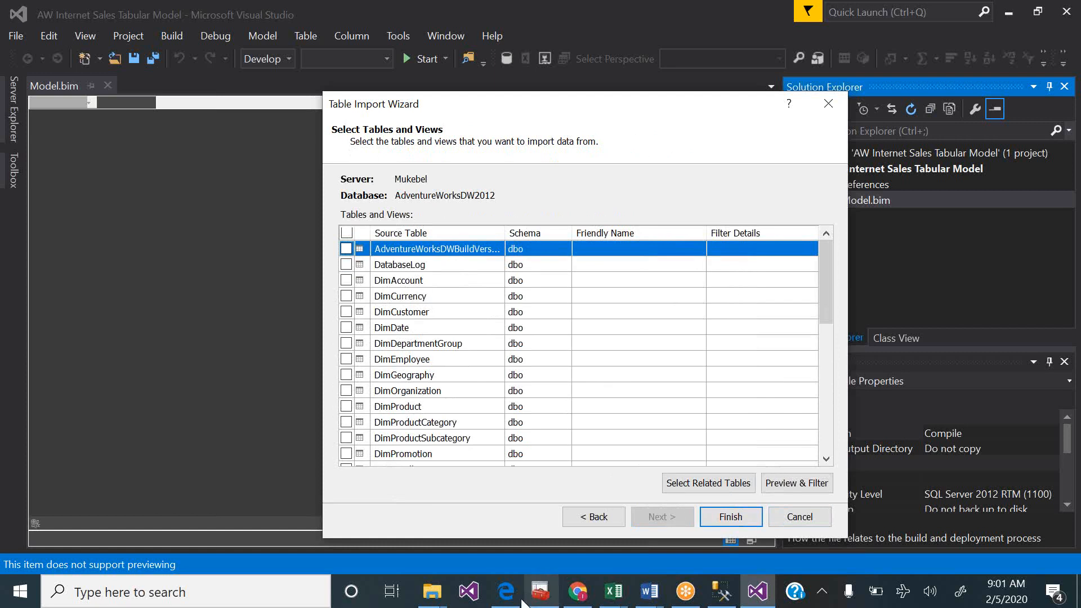
- Consult the SSAS Tabular Modeling PDF in Edge for the source tables to import and their friendly names, then return to Visual Studio
mouse_move(506, 597)
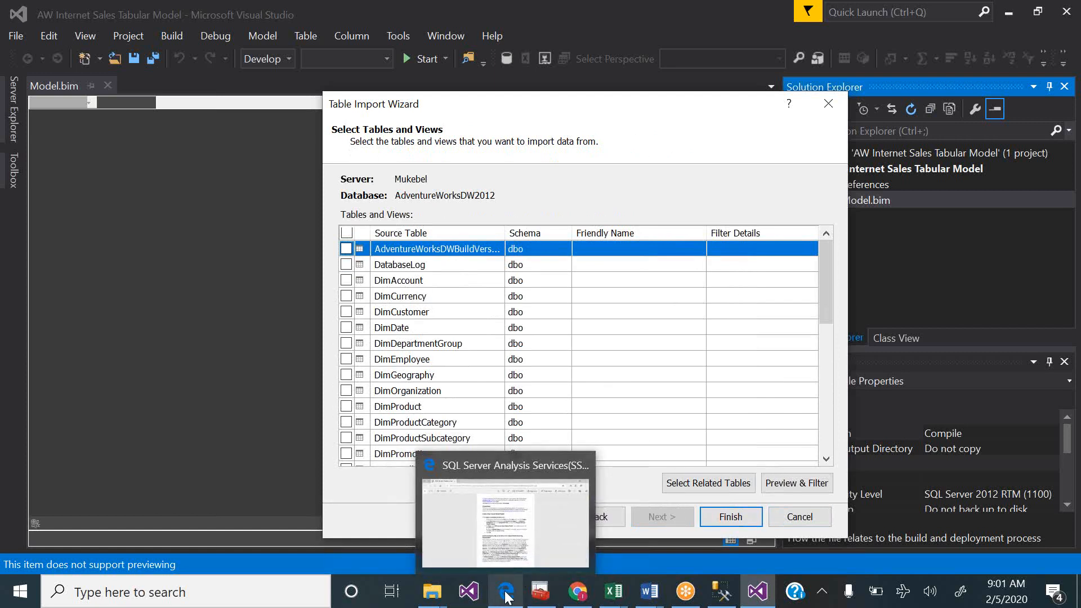
left_click(506, 523)
scroll(639, 352, "down", 3)
scroll(637, 346, "down", 3)
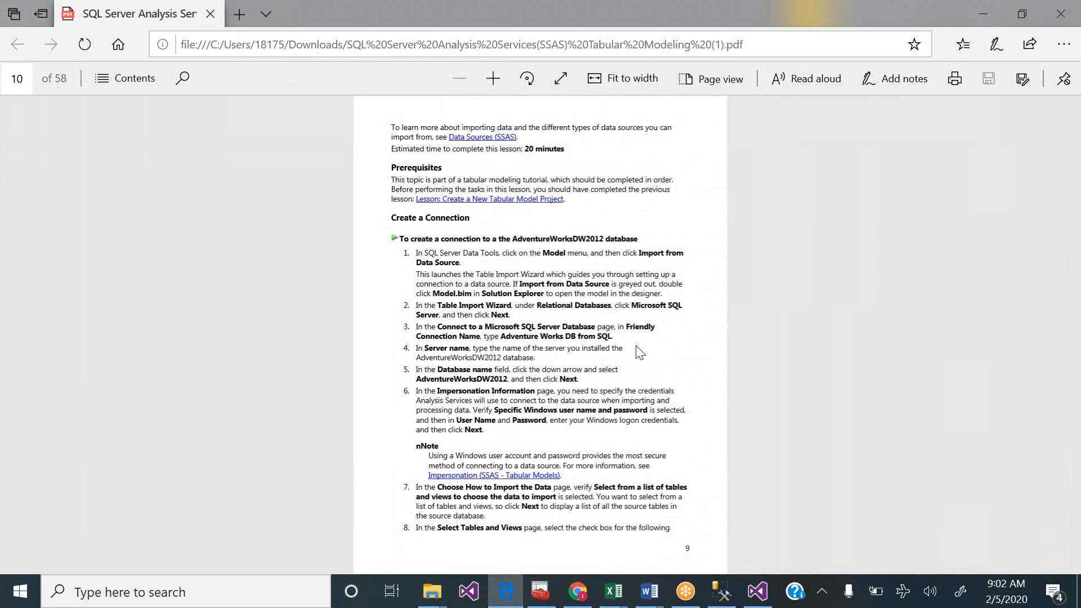
scroll(640, 352, "down", 2)
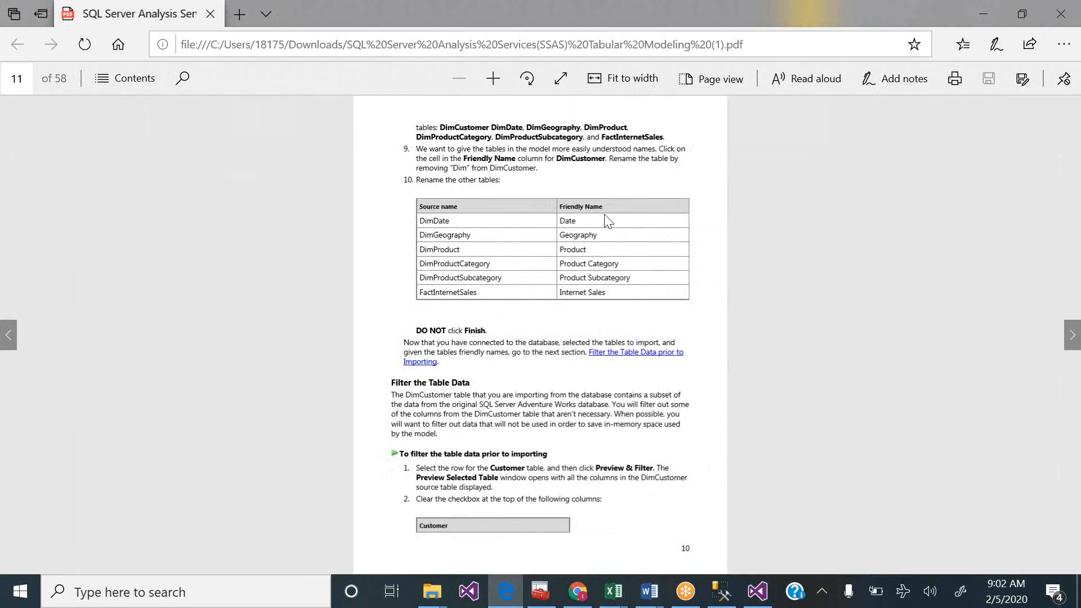
left_click(748, 593)
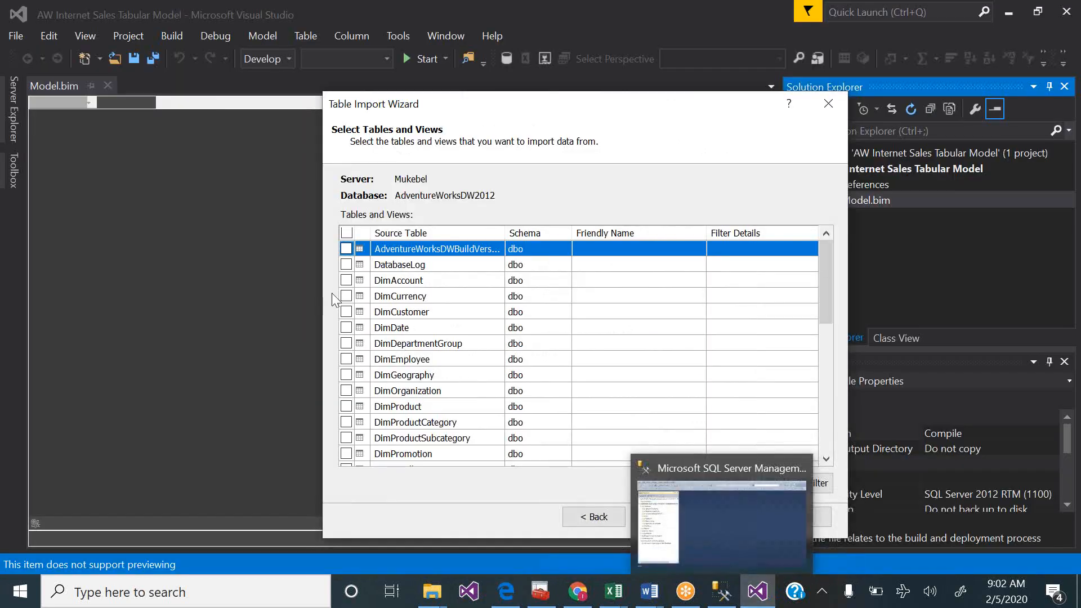
- Include the DimDate source table in the import and give it the friendly name Date
left_click(347, 327)
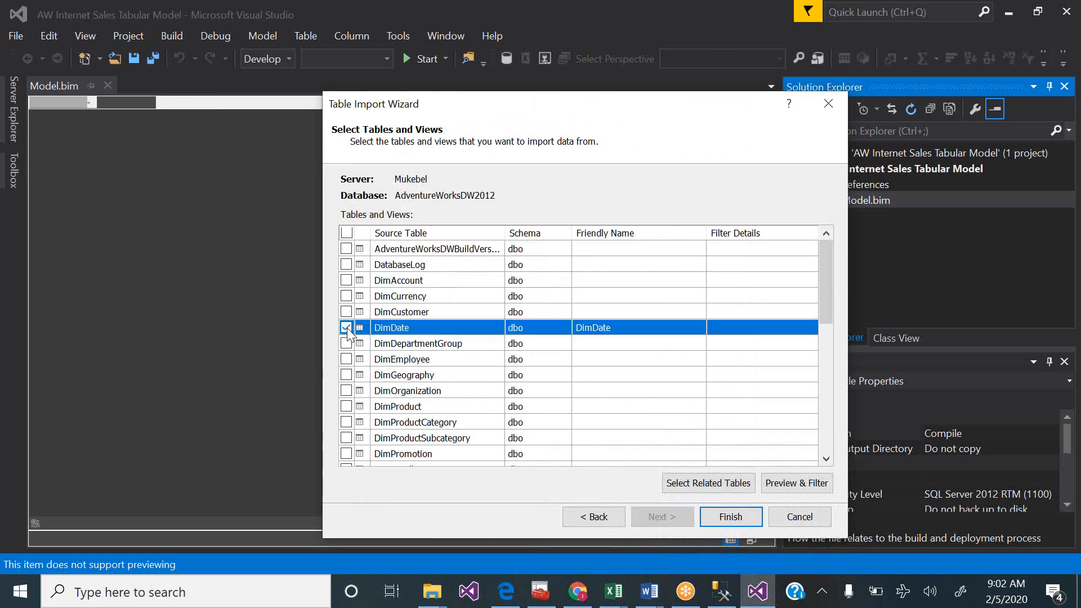
left_click(591, 334)
left_click(594, 331)
key("BackSpace")
key("BackSpace")
key("BackSpace")
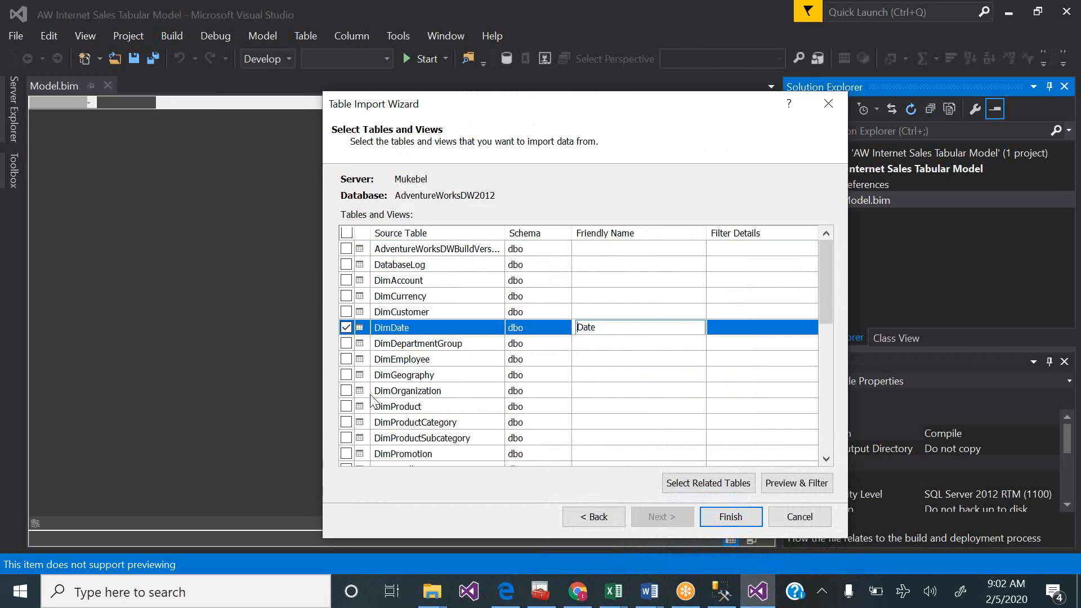
- Include the DimGeography source table in the import and shorten its friendly name to Geography
left_click(346, 374)
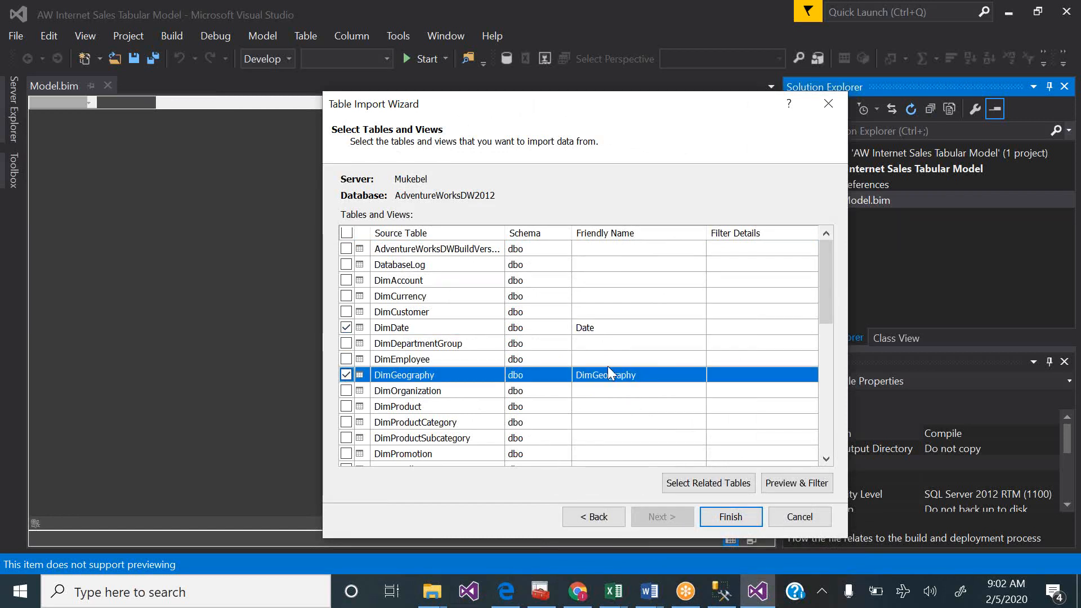
left_click(594, 374)
key("BackSpace")
key("BackSpace")
key("BackSpace")
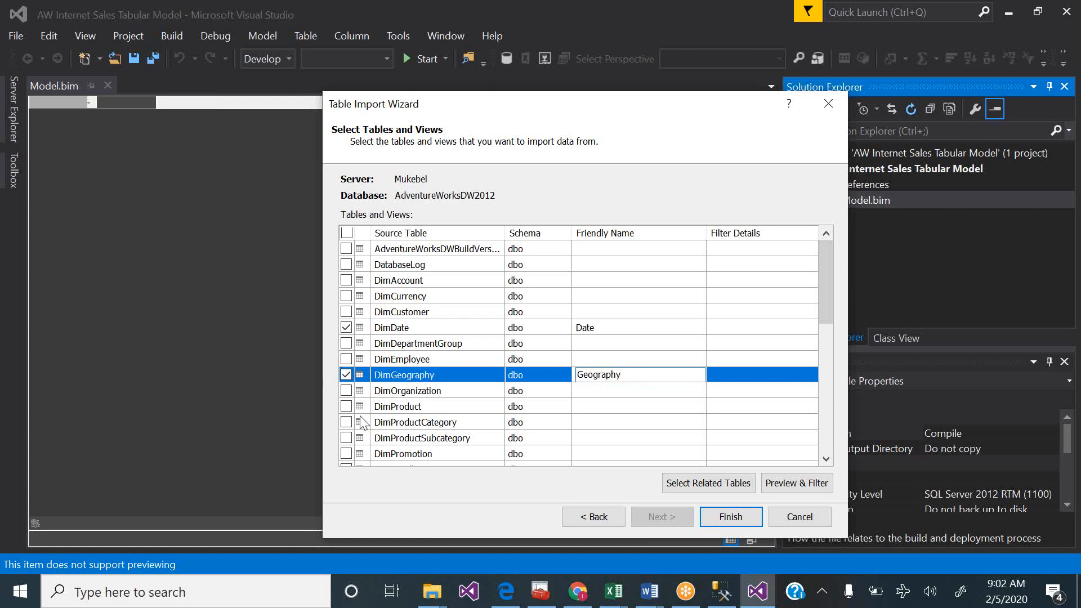
- Include the DimProduct source table in the import and shorten its friendly name to Product
left_click(348, 406)
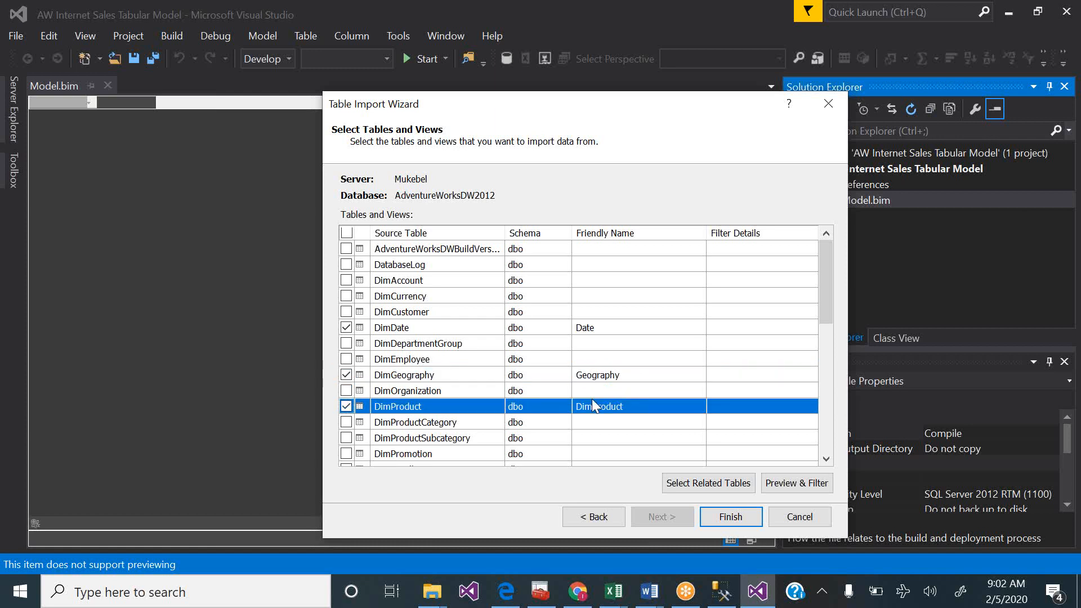
left_click(593, 401)
key("BackSpace")
key("BackSpace")
key("BackSpace")
- Include the DimProductCategory source table in the import and remove the Dim prefix from its friendly name, giving ProductCategory
left_click(347, 423)
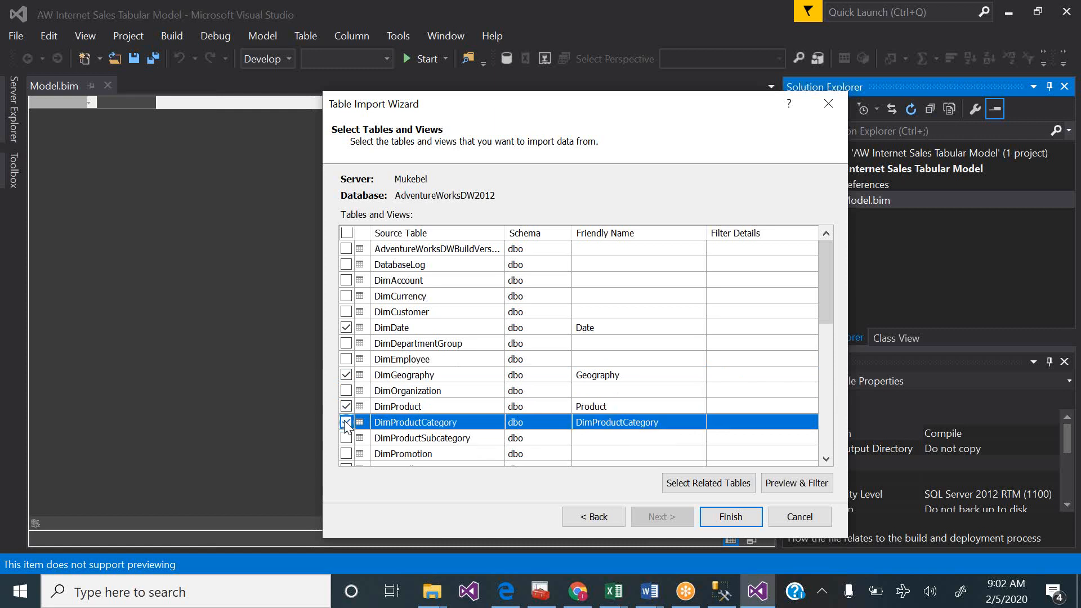
left_click(592, 423)
key("BackSpace")
key("BackSpace")
key("BackSpace")
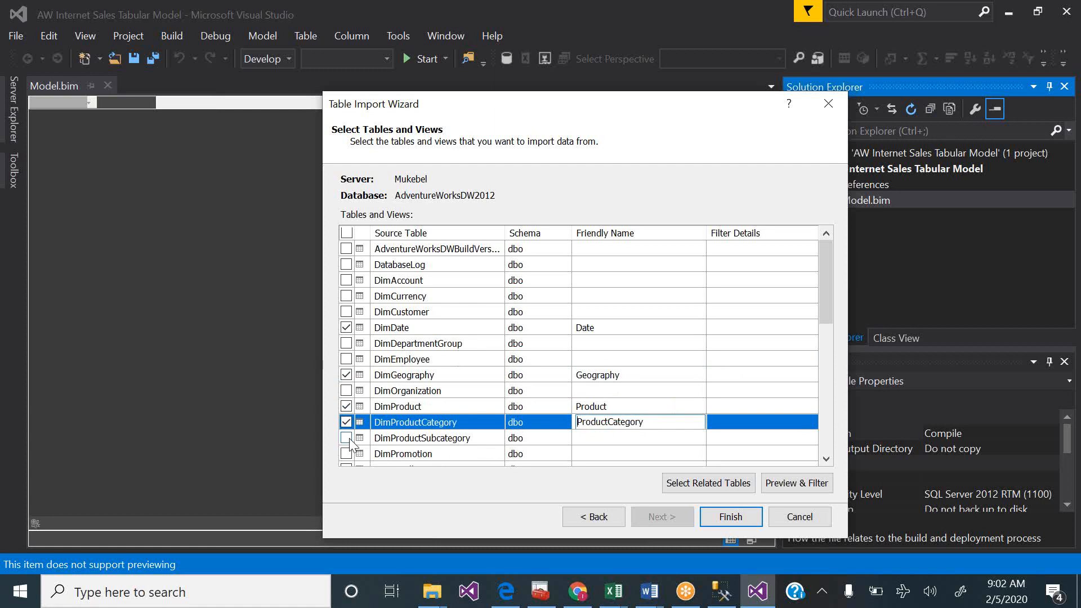
- Include the DimProductSubcategory source table in the import and remove the Dim prefix from its friendly name, giving ProductSubcategory
left_click(347, 438)
left_click(593, 445)
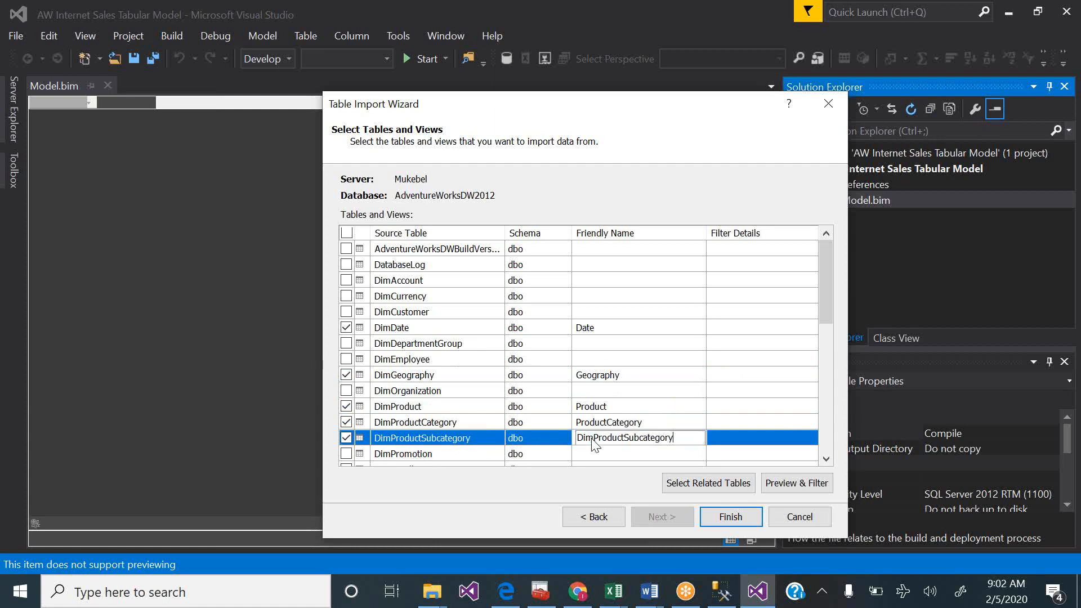
key("BackSpace")
key("BackSpace")
key("BackSpace")
- Include the FactInternetSales source table in the import and set its friendly name to Internet Sales
left_click_drag(830, 316, 823, 369)
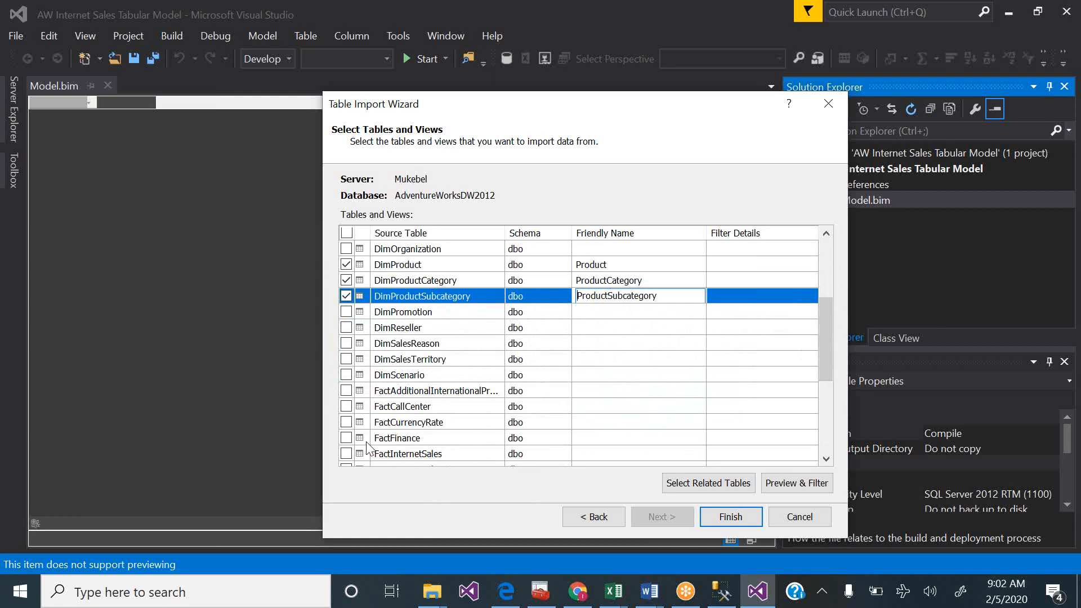
left_click(346, 454)
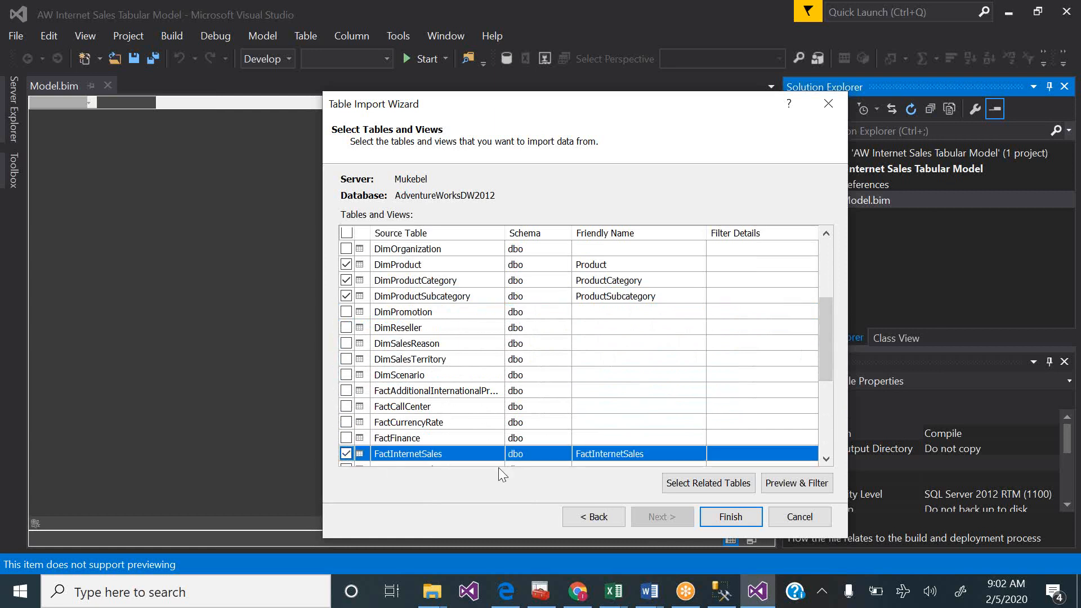
left_click(593, 454)
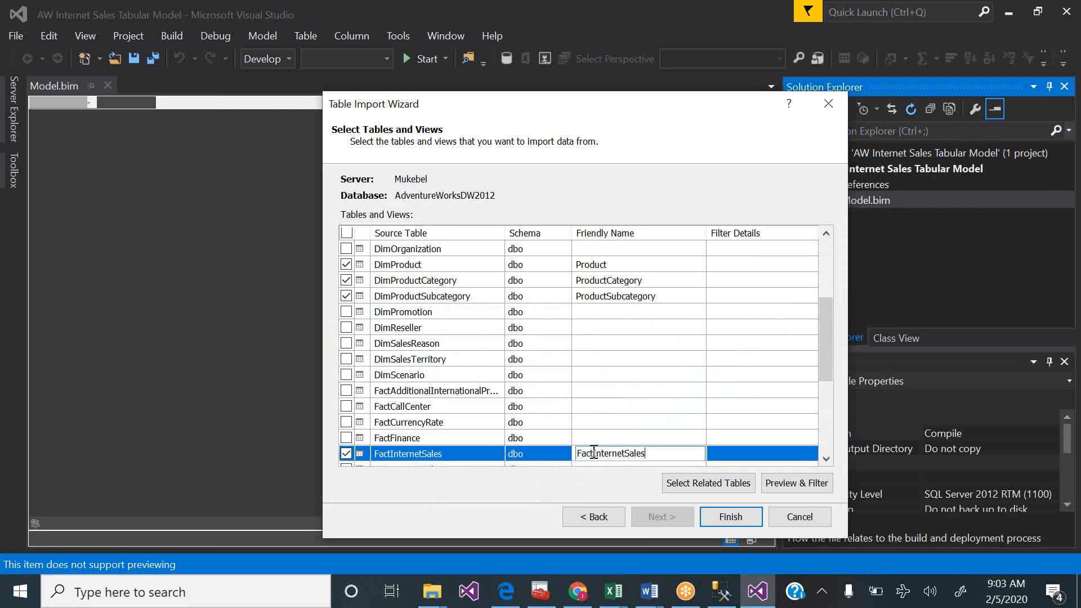
double_click(593, 454)
double_click(593, 453)
left_click(593, 453)
key("BackSpace")
key("BackSpace")
key("BackSpace")
double_click(593, 453)
left_click(592, 454)
double_click(593, 453)
type("Internet Sales")
- Add a space to the two compound friendly names so they read Product Subcategory and Product Category
double_click(610, 297)
left_click(609, 297)
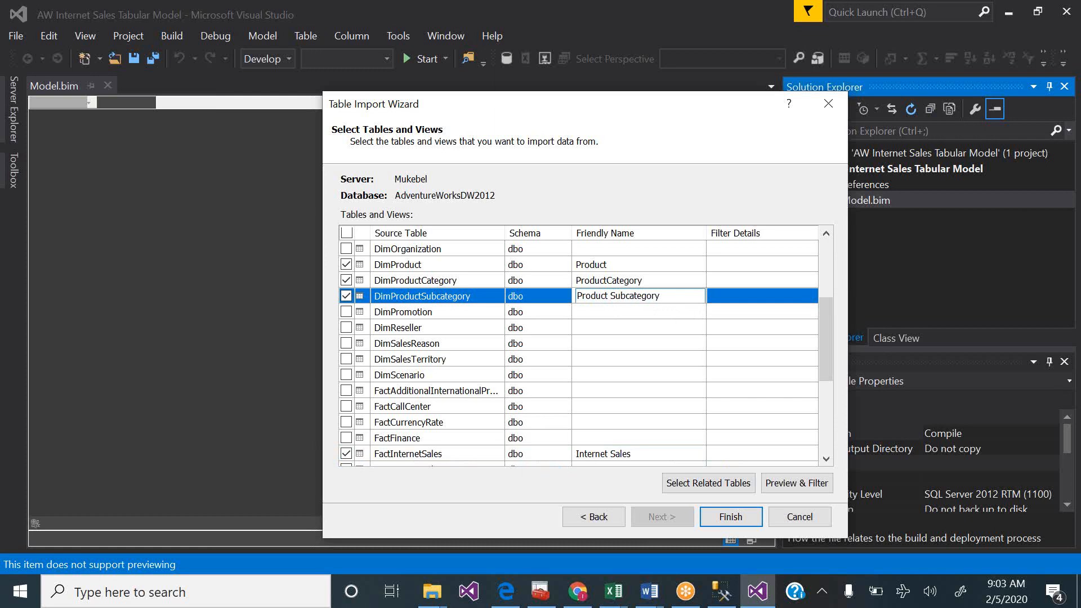
left_click(609, 281)
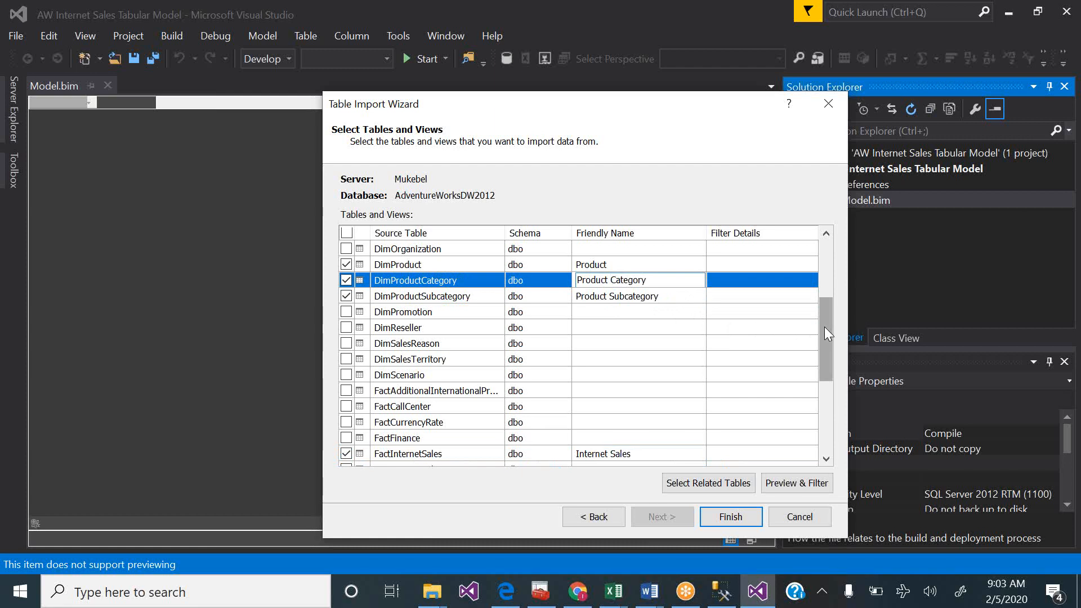
- Compare the selected tables with the PDF's import list in Edge, read its column-filtering instructions, and return to Visual Studio
left_click_drag(824, 326, 824, 355)
mouse_move(574, 592)
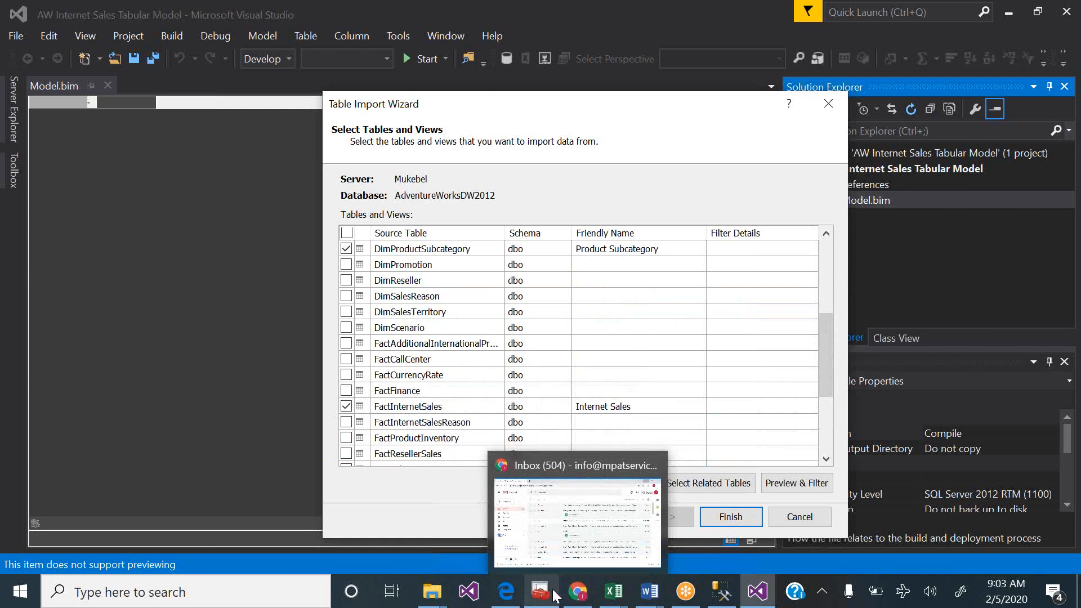
left_click(507, 598)
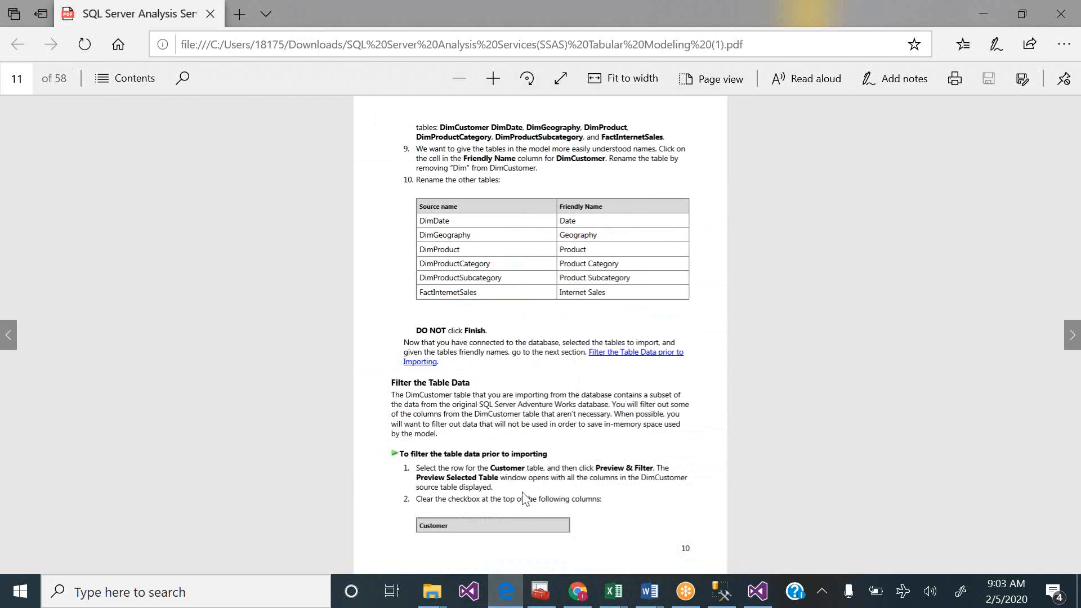
left_click(758, 590)
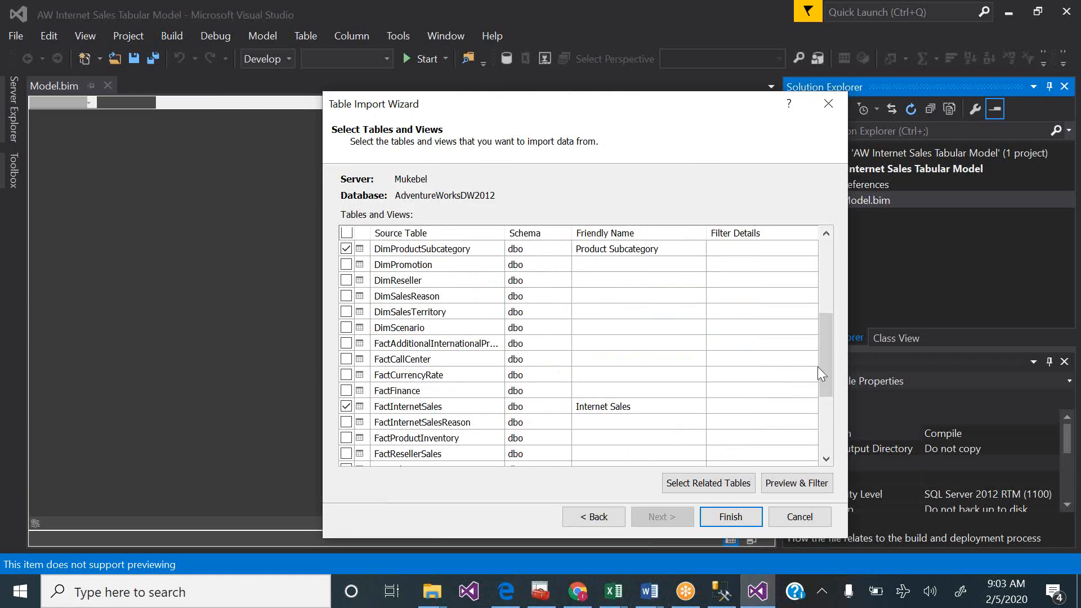
left_click_drag(828, 363, 813, 422)
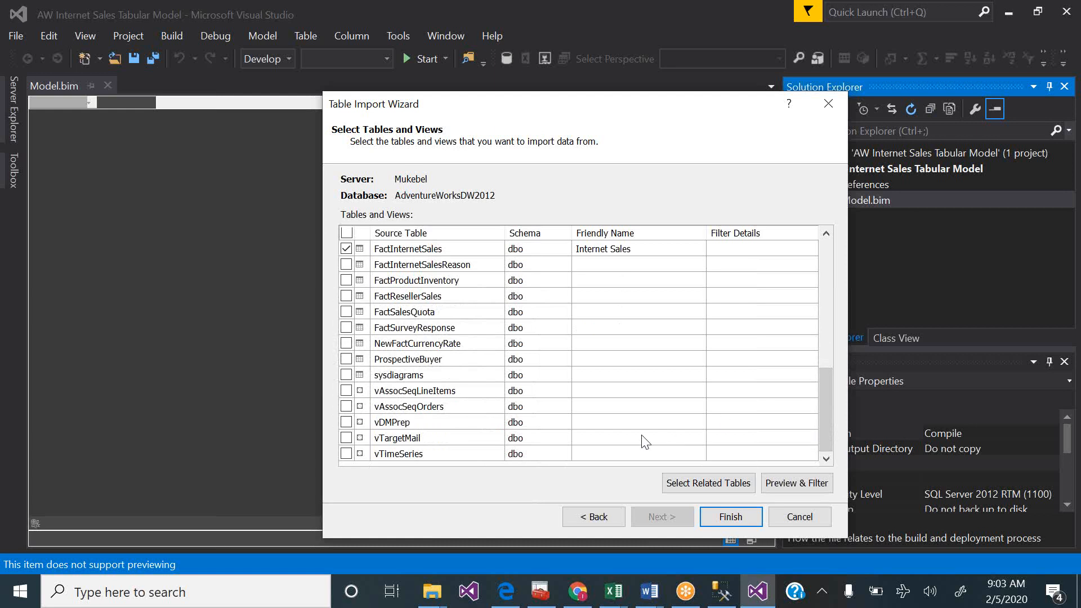
mouse_move(549, 596)
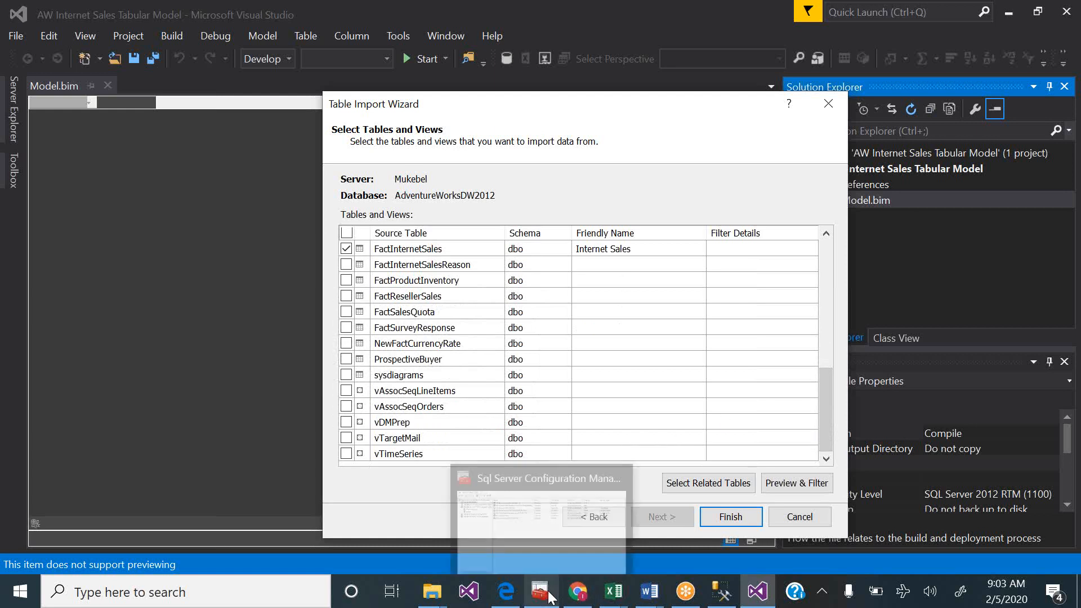
left_click(499, 597)
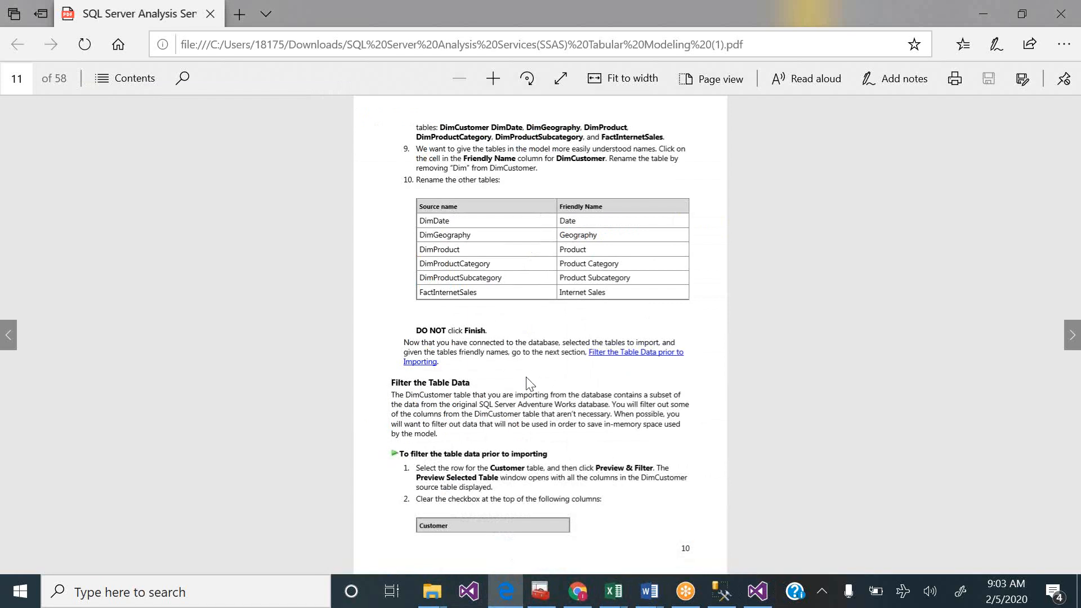
key("Right")
key("Left")
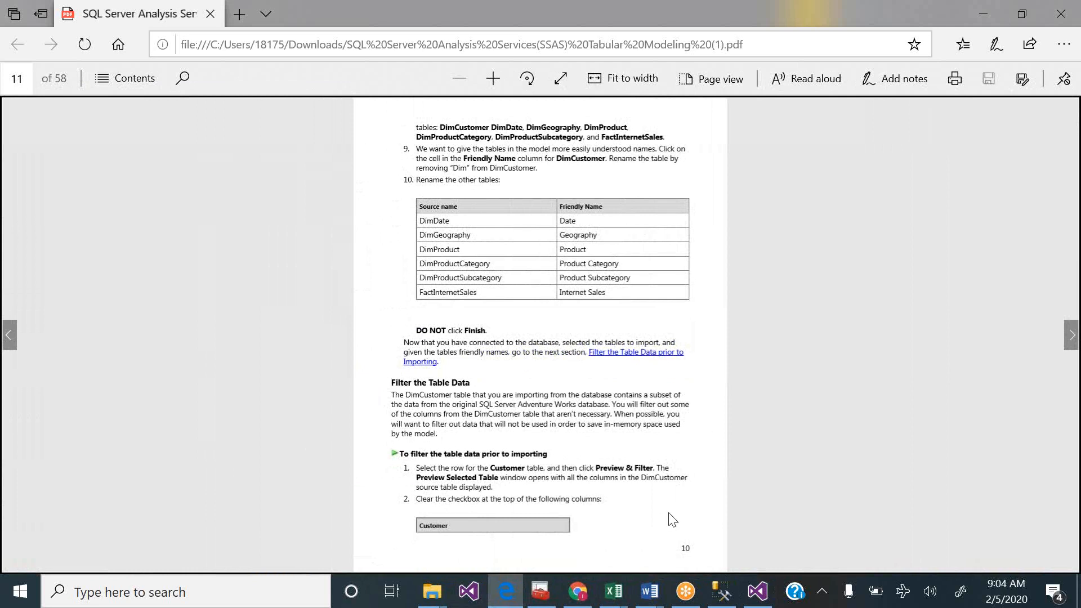
key("Right")
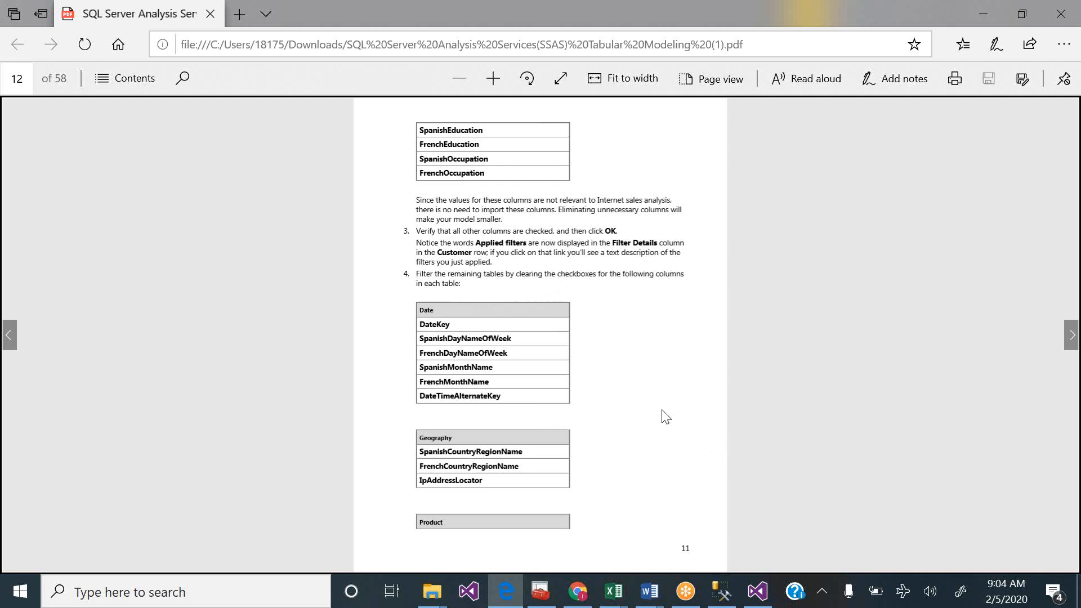
scroll(663, 411, "down", 10)
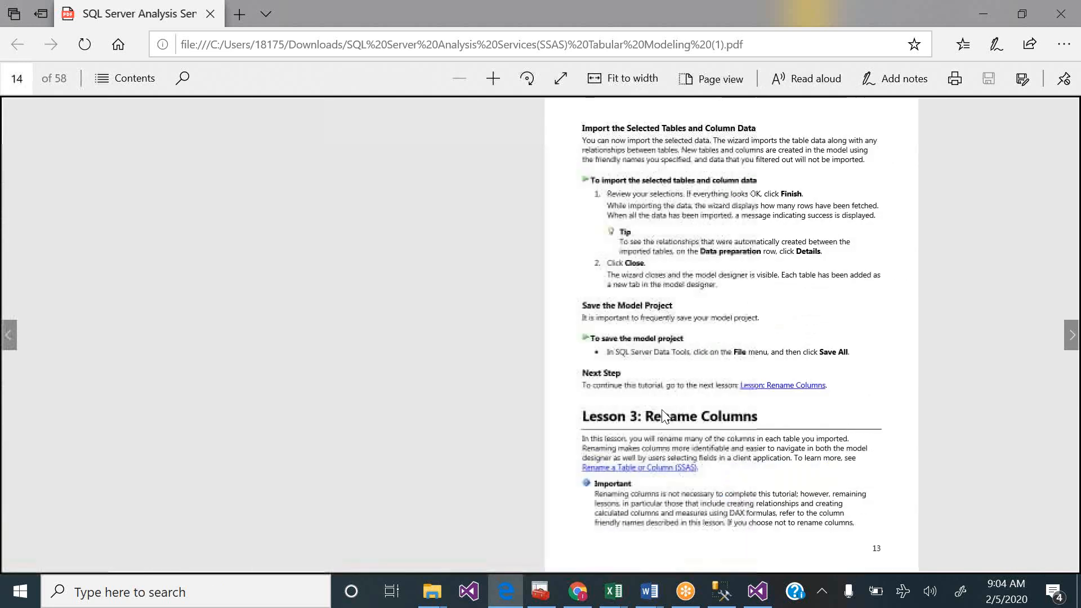
scroll(665, 416, "up", 10)
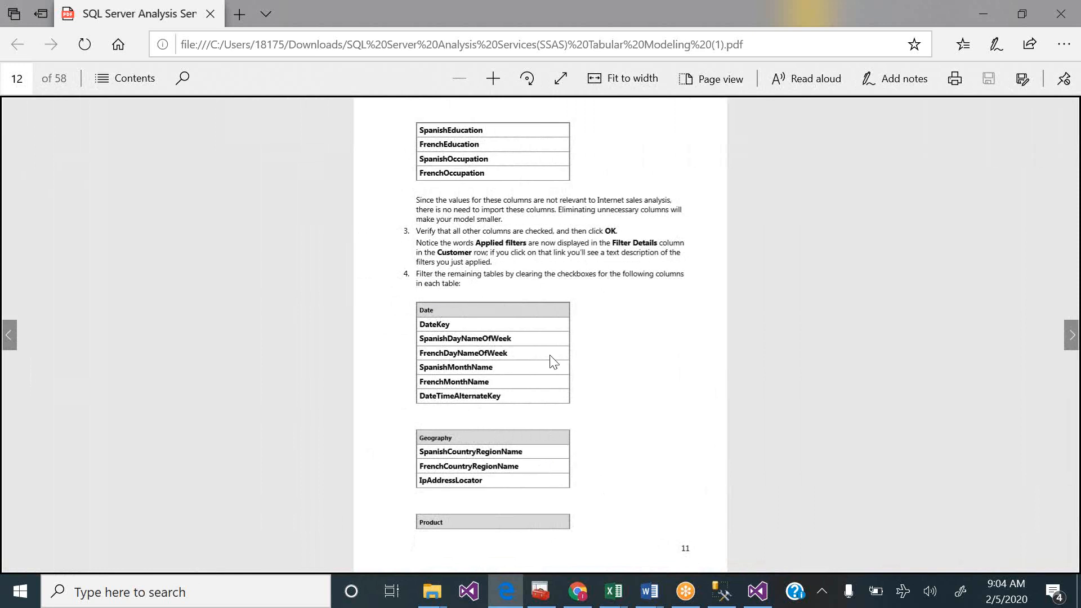
left_click(757, 591)
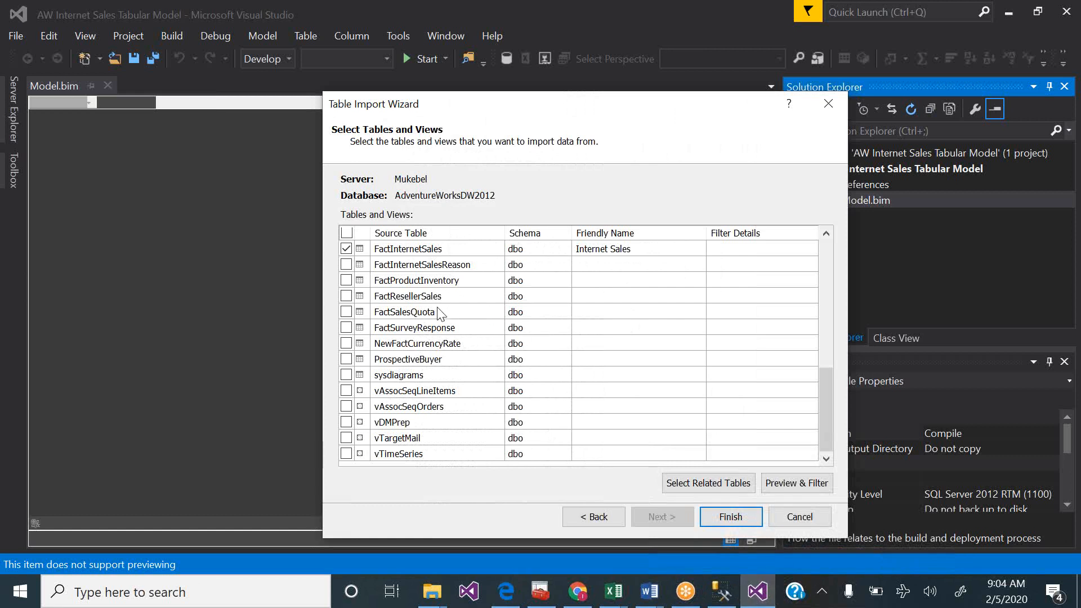
- Include the DimCustomer source table in the import and shorten its friendly name to Customer
scroll(826, 316, "up", 5)
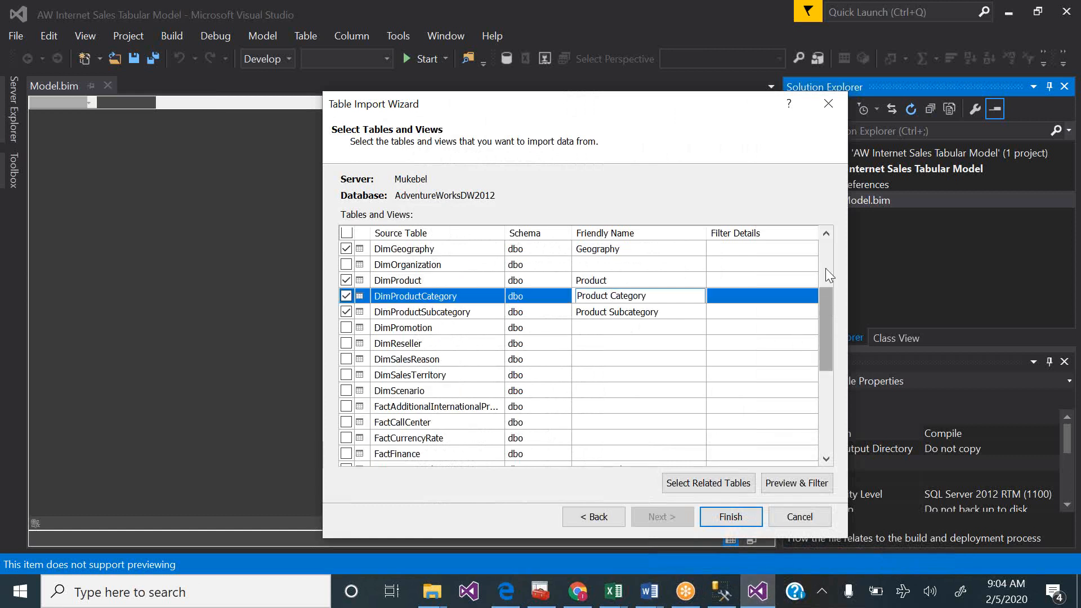
scroll(825, 267, "up", 3)
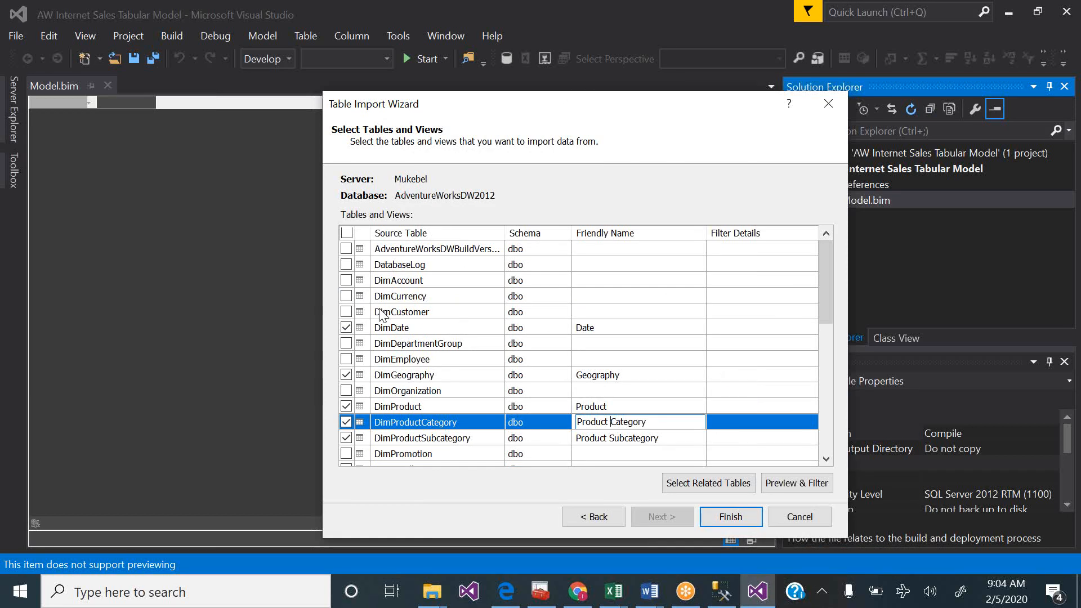
left_click(346, 312)
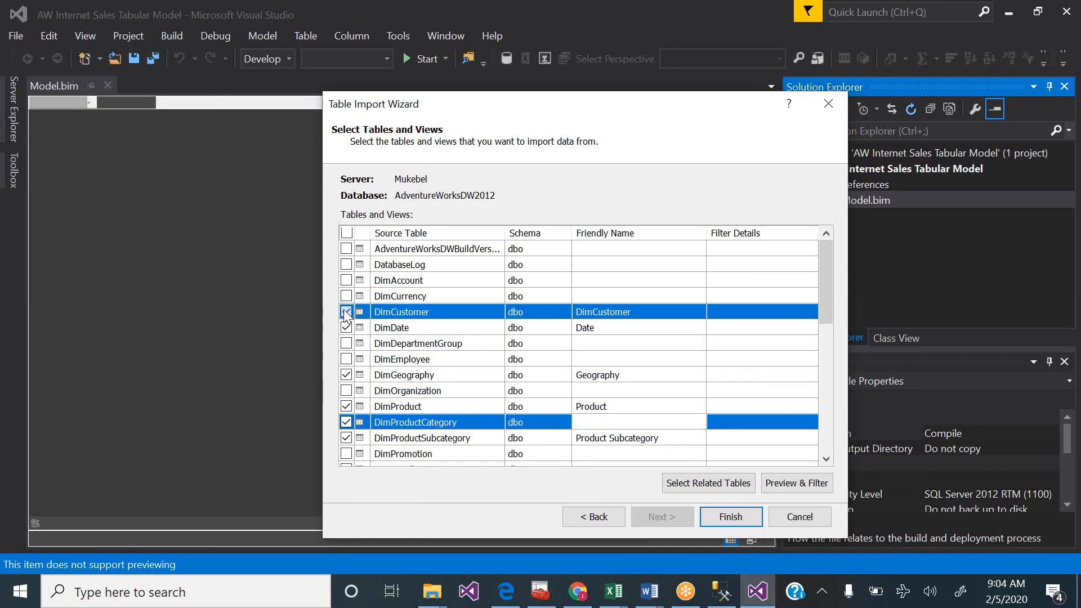
left_click(592, 311)
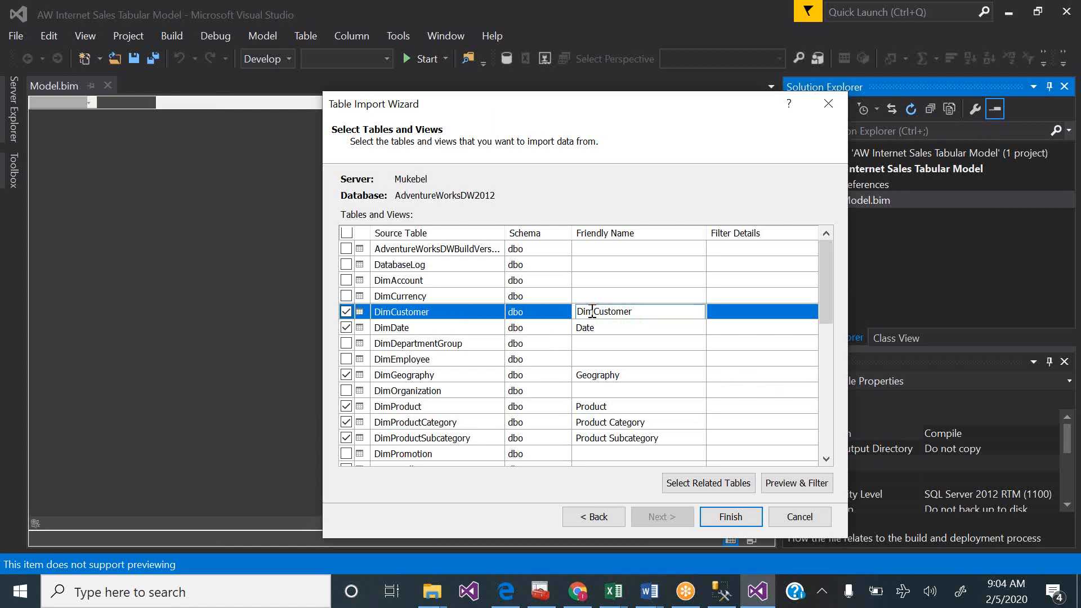
key("BackSpace")
key("BackSpace")
key("BackSpace")
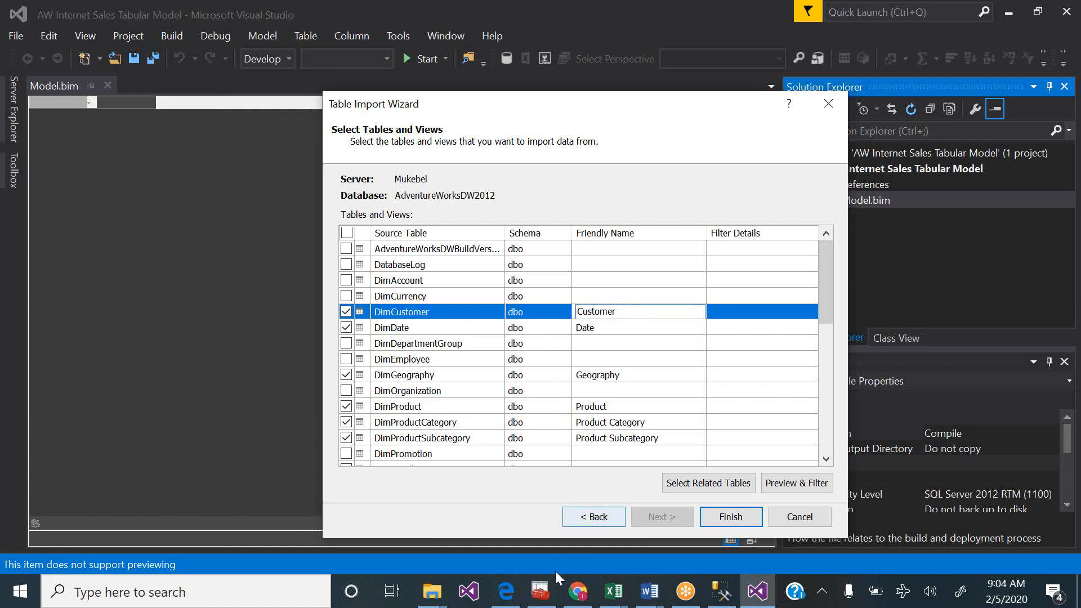
- Read the PDF's section on filtering table data before importing in Edge, and return to Visual Studio
left_click(506, 591)
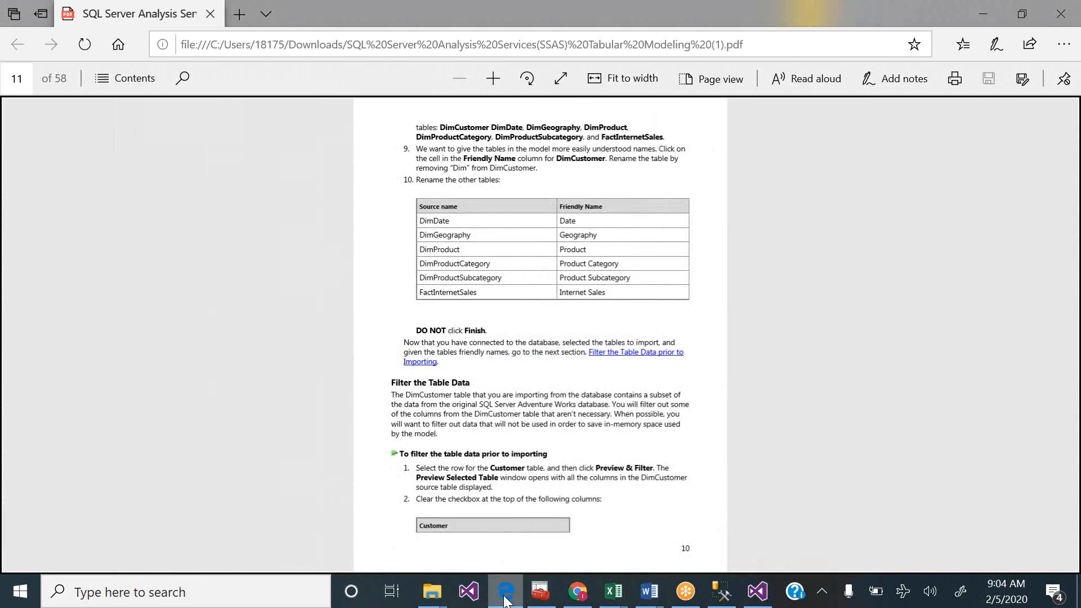
mouse_move(777, 594)
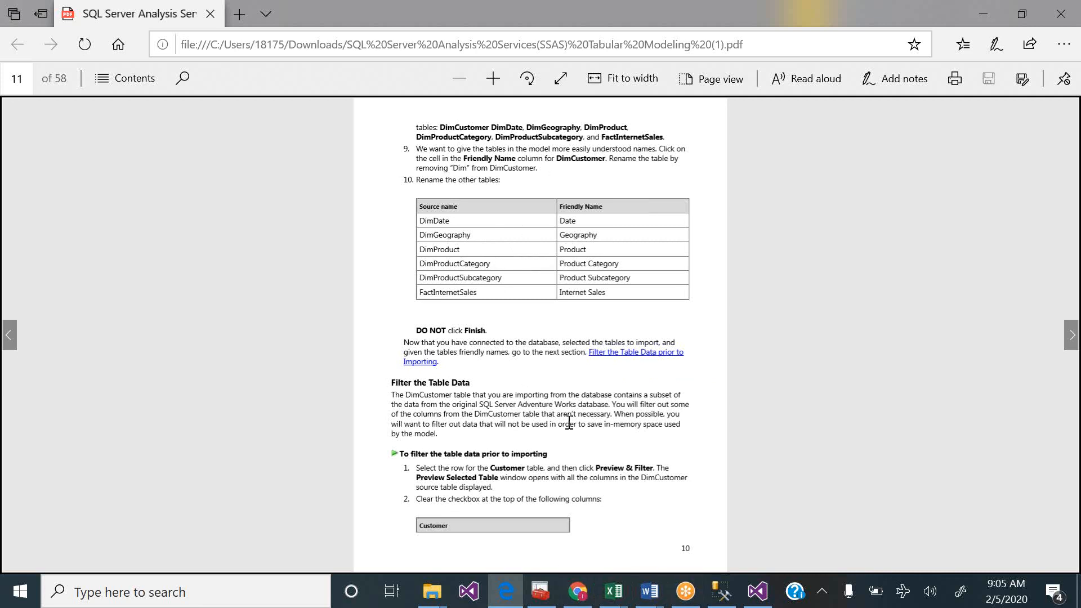
left_click(753, 598)
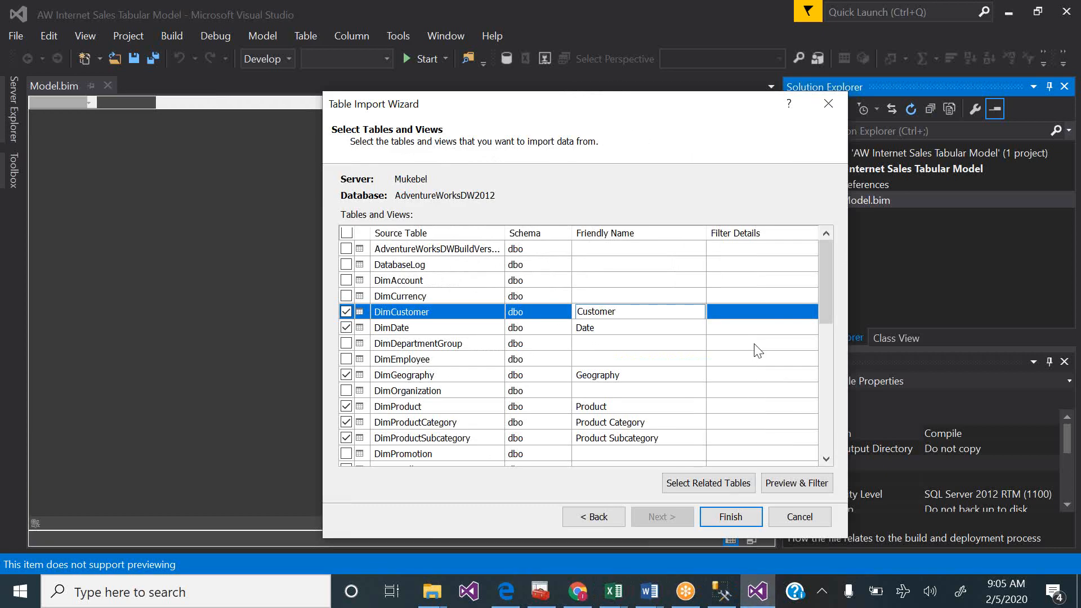
- Preview the DimCustomer table and exclude its SpanishEducation, FrenchEducation, SpanishOccupation and FrenchOccupation columns
left_click(715, 310)
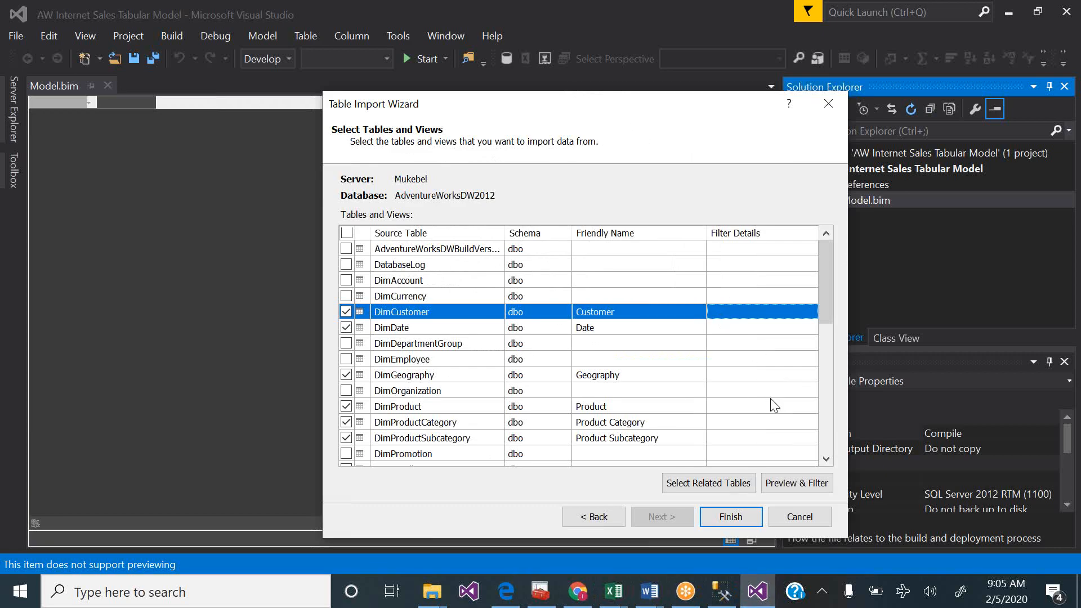
left_click(803, 485)
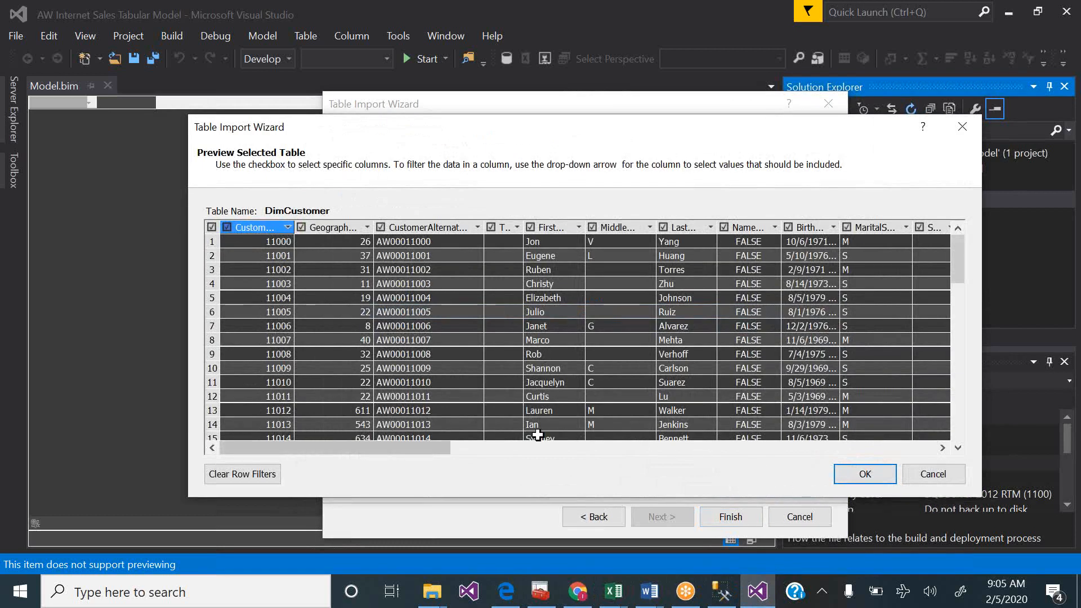
left_click_drag(434, 450, 759, 468)
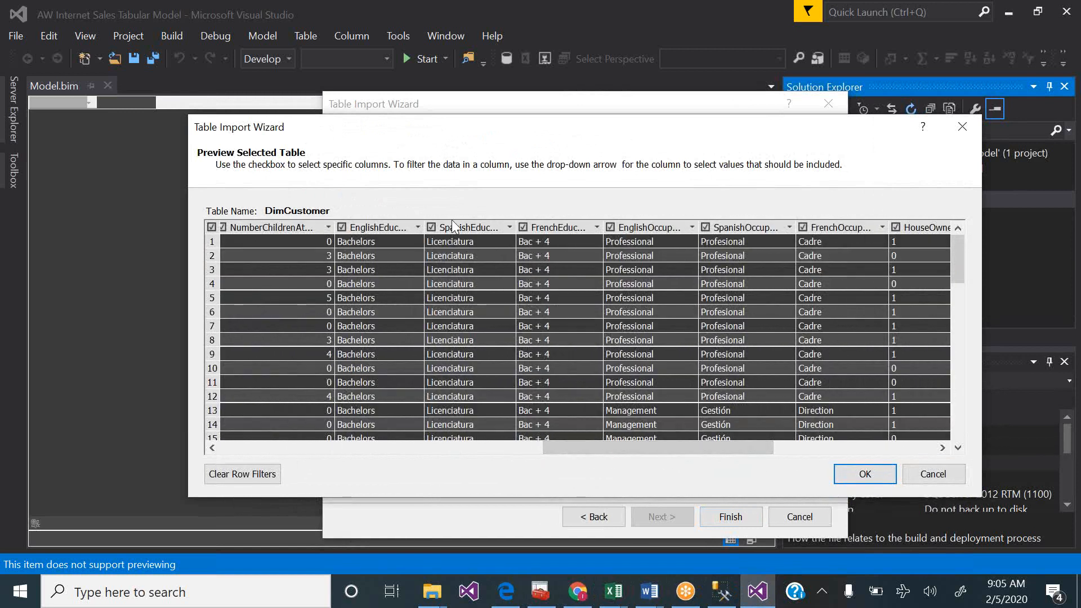
left_click(432, 228)
left_click(523, 228)
left_click(705, 228)
left_click(803, 229)
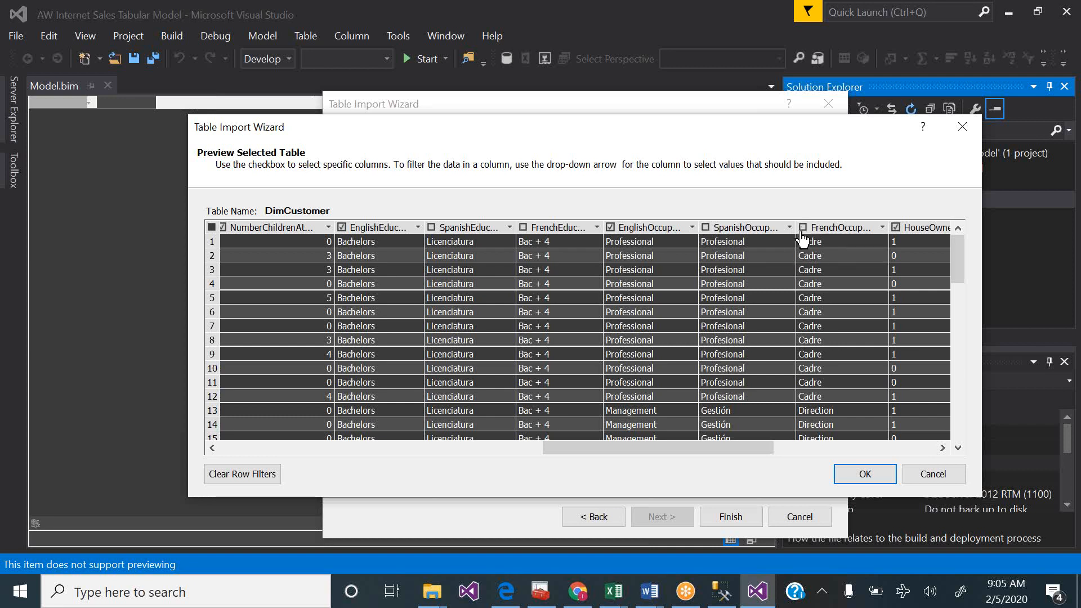
- Check the PDF's lists of columns to clear in Edge, and accept the DimCustomer column filter in Visual Studio
left_click(518, 591)
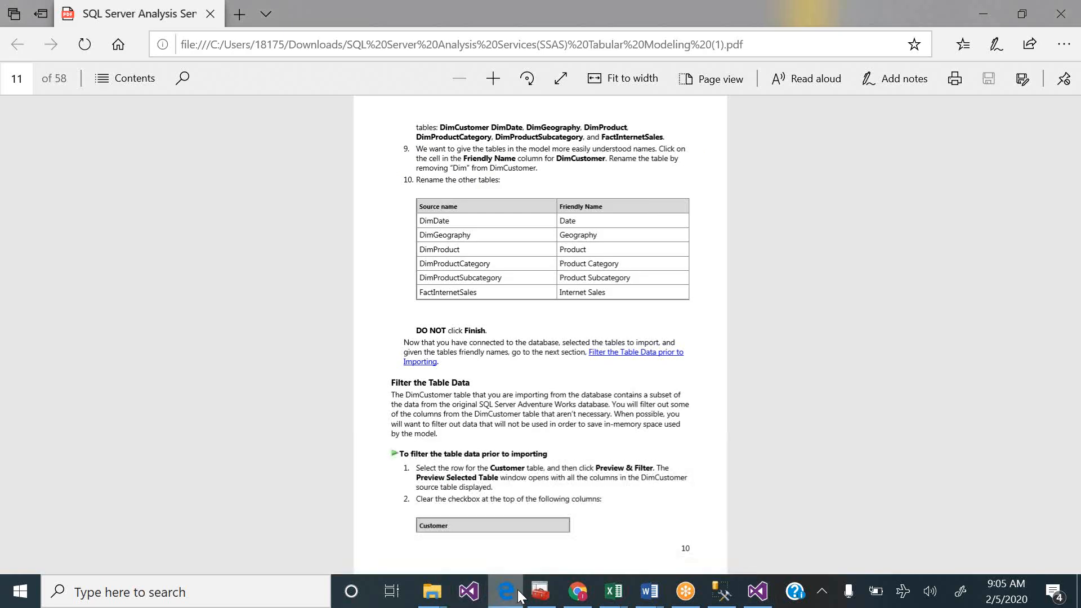
key("Right")
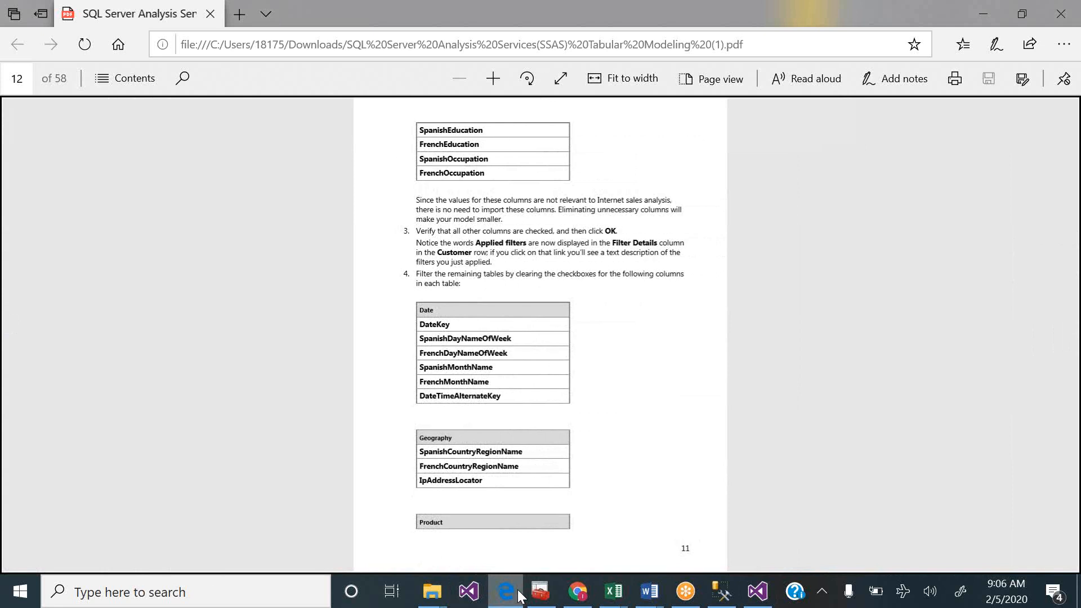
key("Right")
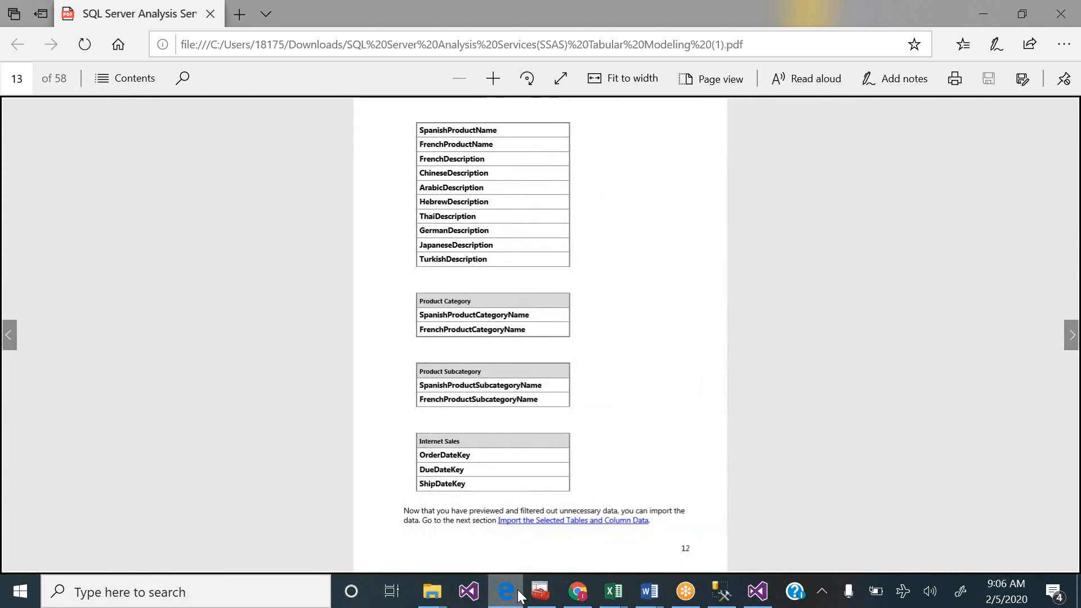
key("Left")
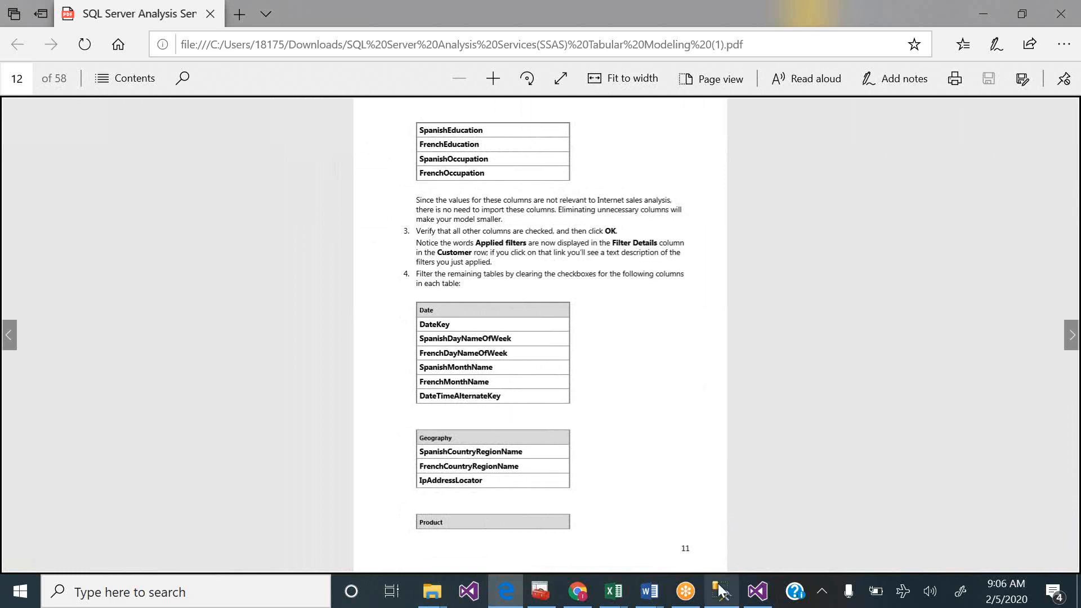
left_click(756, 594)
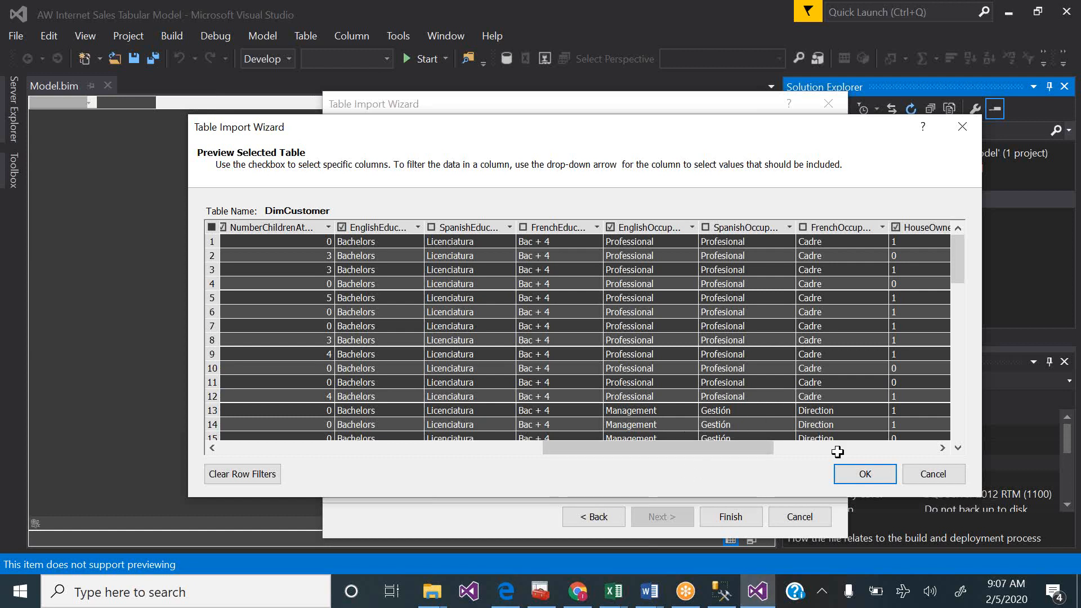
left_click(864, 475)
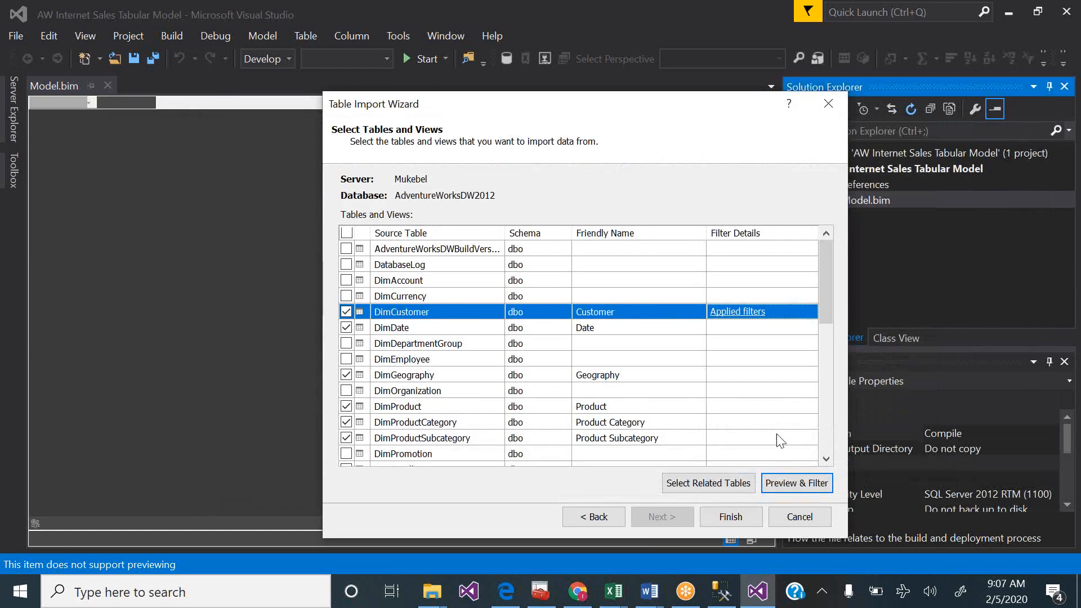
- Preview the DimDate table and exclude its DateKey, SpanishDayNameOfWeek and FrenchDayNameOfWeek columns
left_click(758, 327)
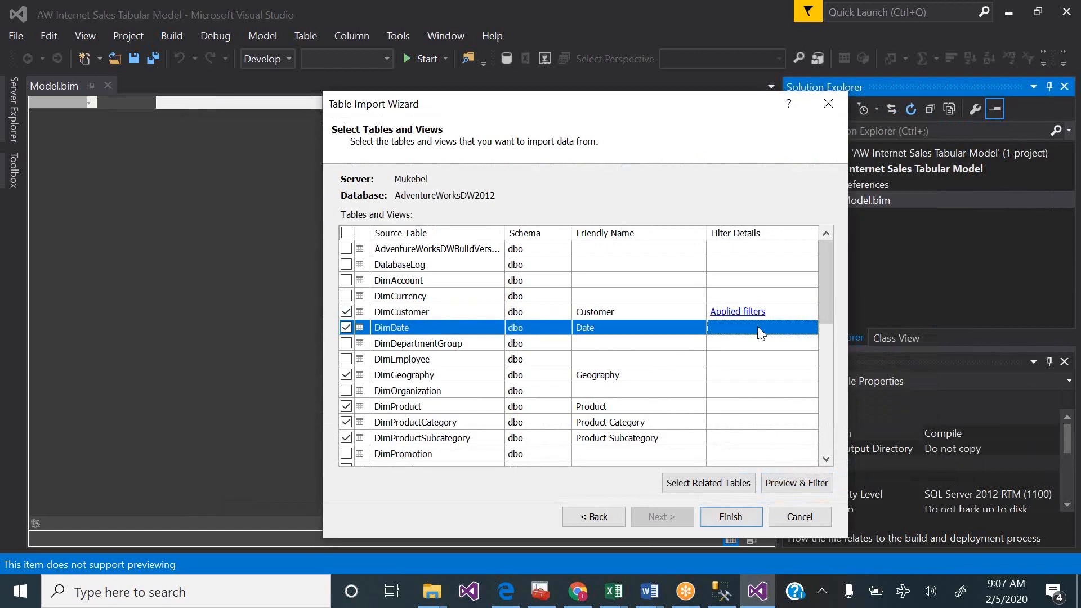
left_click(785, 482)
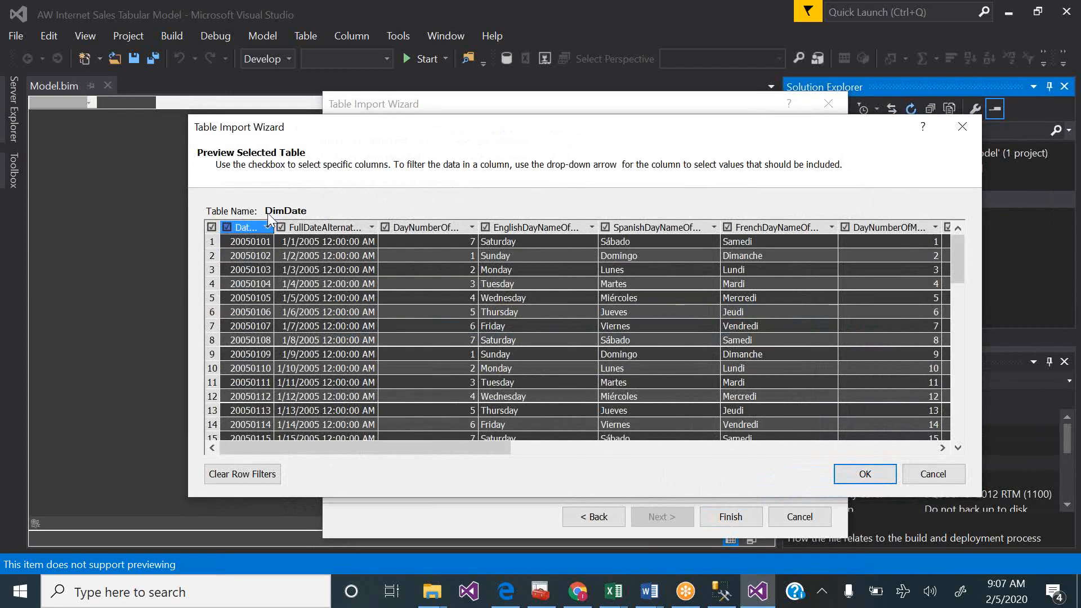
left_click_drag(275, 228, 303, 228)
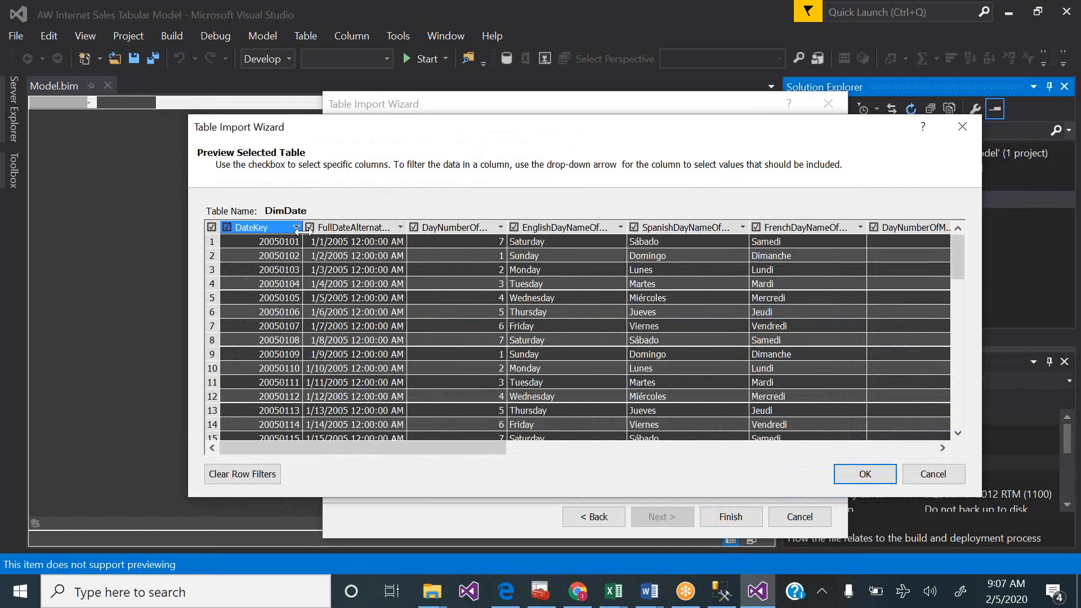
left_click(227, 227)
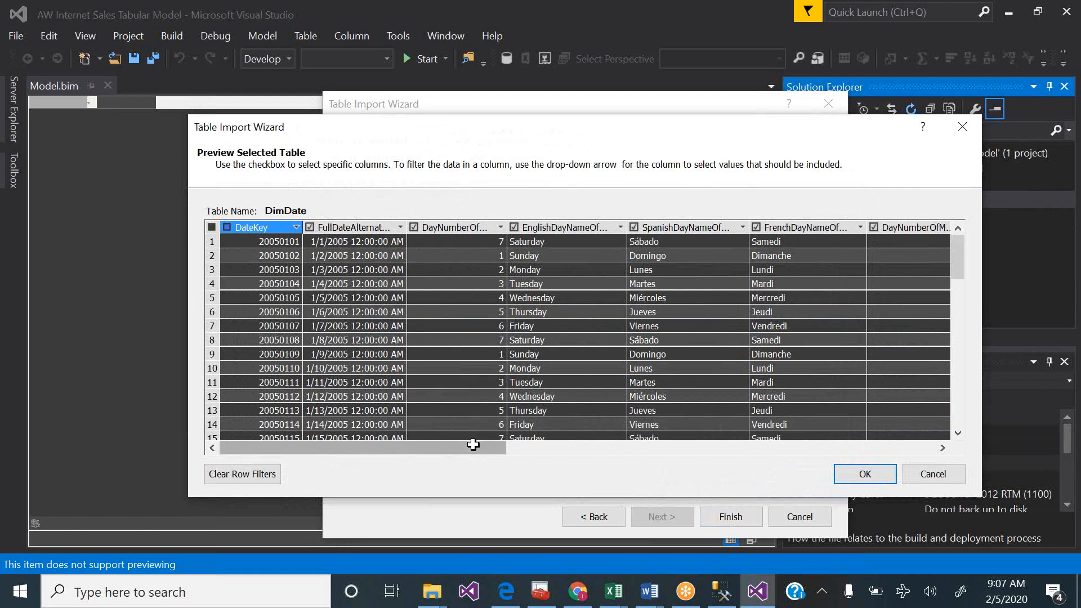
left_click_drag(472, 449, 491, 449)
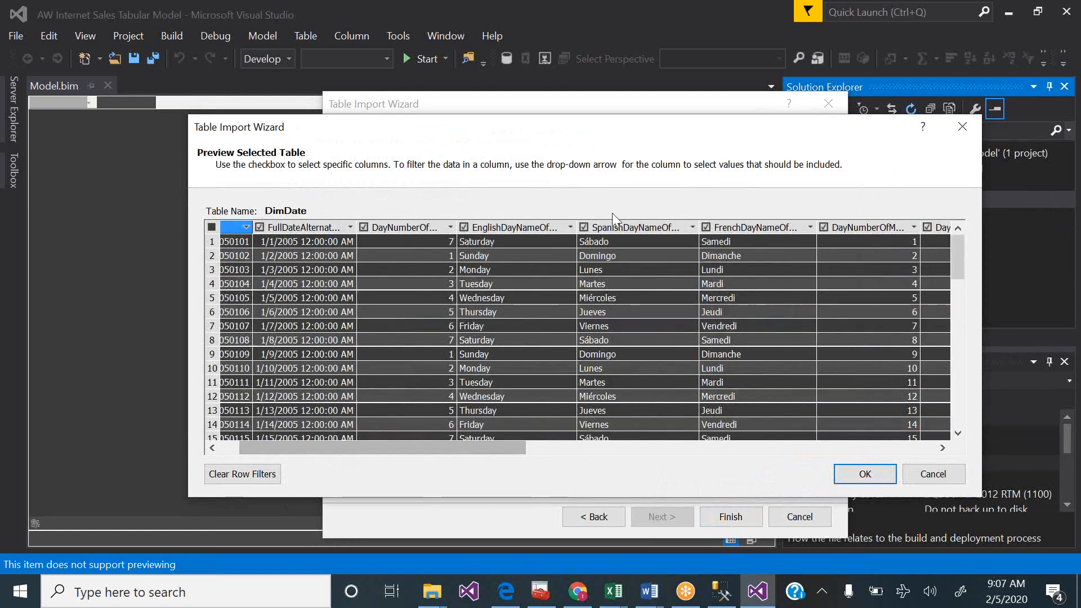
left_click(584, 227)
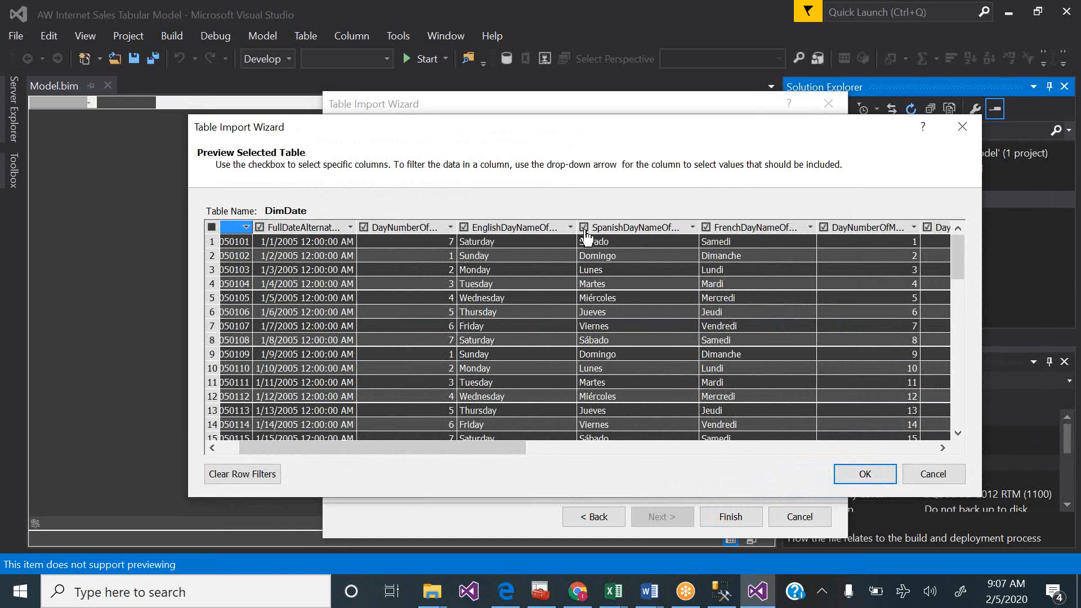
left_click(706, 227)
- Exclude DimDate's SpanishMonthName and FrenchMonthName columns and accept the table's column filter
left_click_drag(479, 451, 597, 453)
left_click_drag(597, 453, 723, 452)
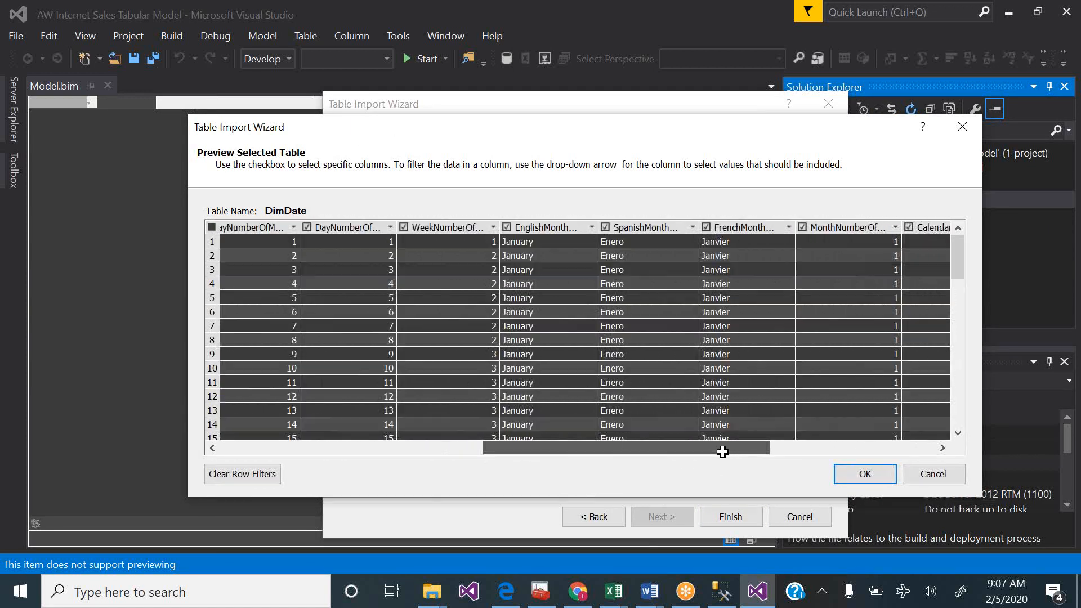
left_click(605, 227)
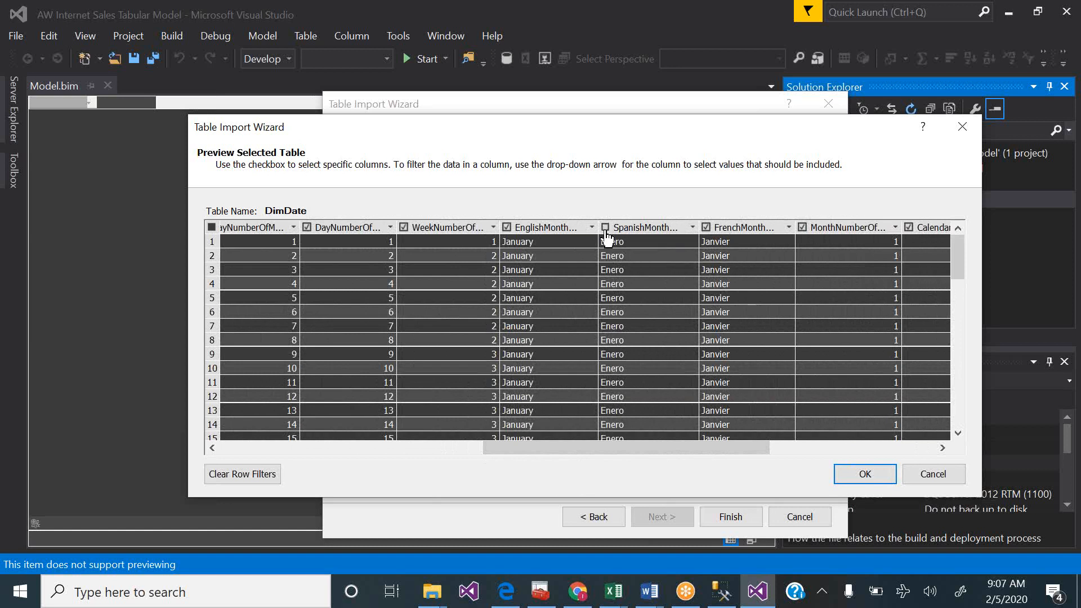
left_click(706, 227)
left_click_drag(702, 449, 873, 447)
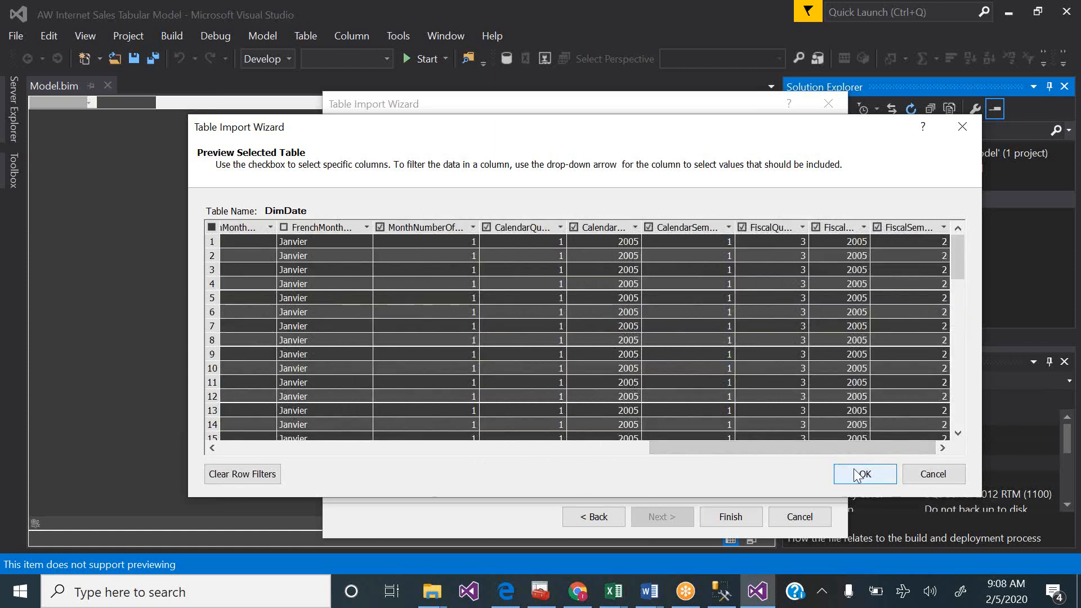
left_click(862, 474)
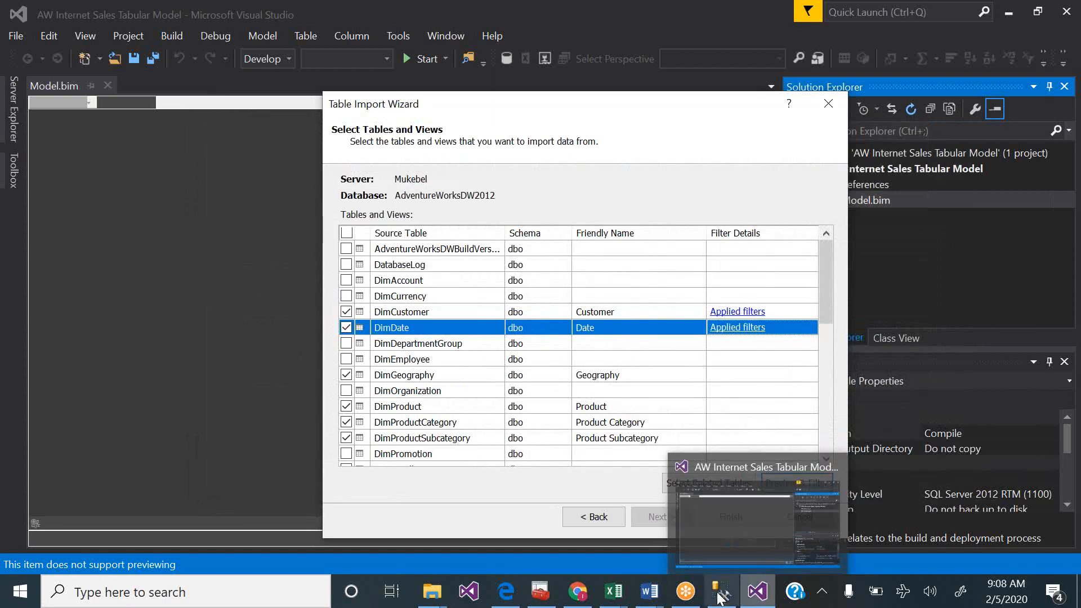
- Check the PDF's Geography column list in Edge, then exclude SpanishCountryRegionName and FrenchCountryRegionName from the DimGeography table in Visual Studio
left_click(515, 586)
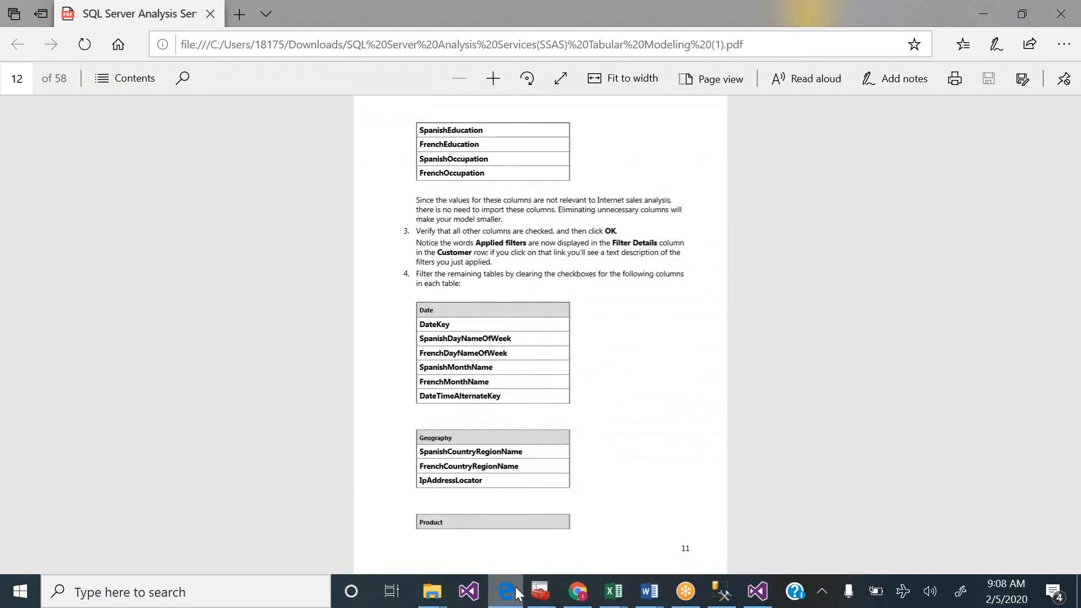
left_click(515, 587)
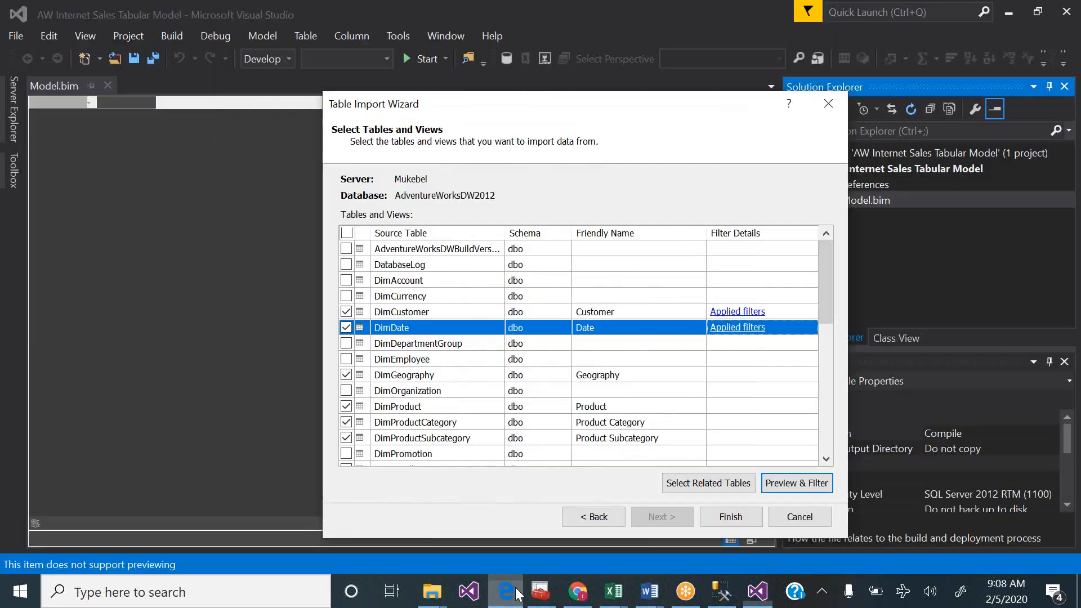
left_click(764, 373)
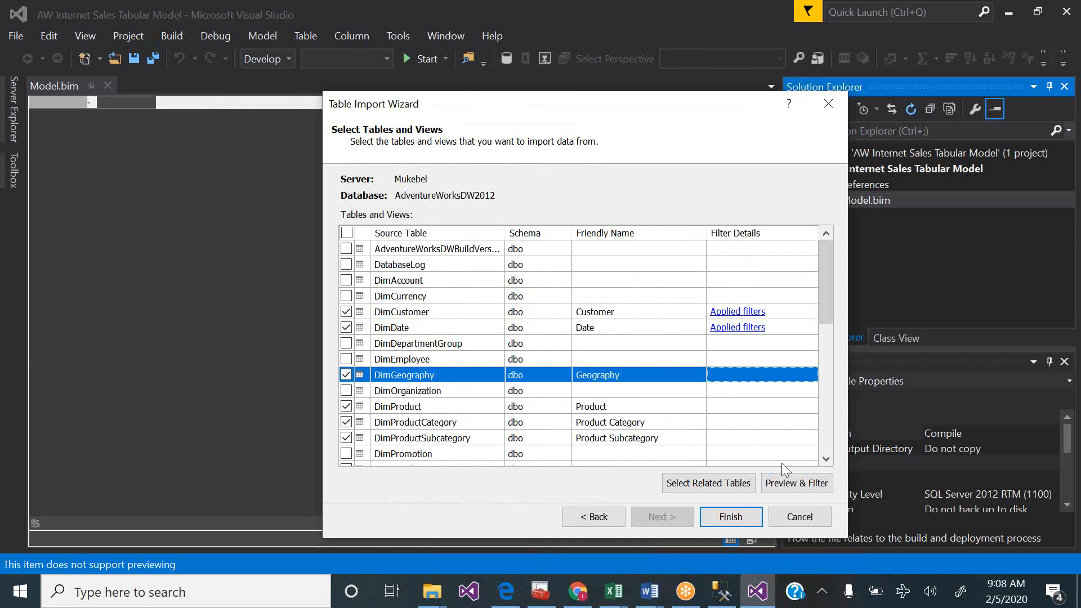
left_click(782, 490)
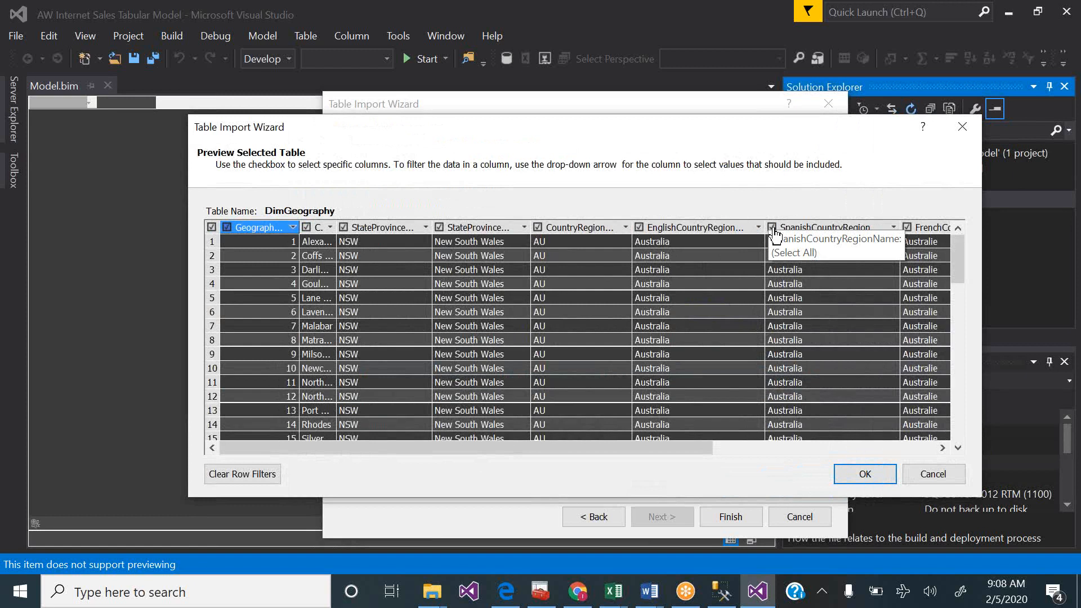
left_click(777, 227)
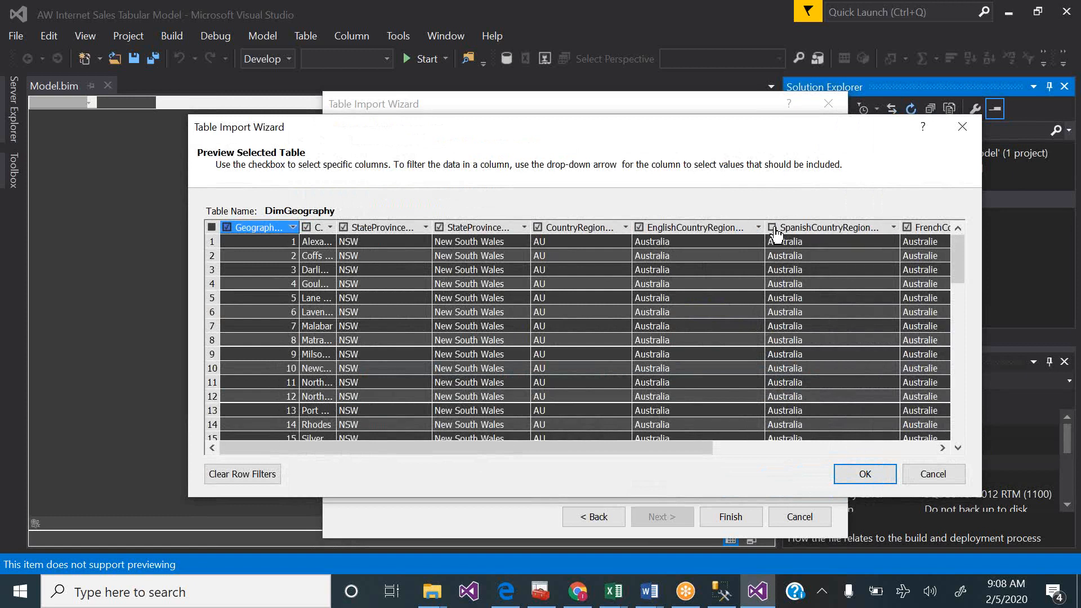
left_click(906, 227)
left_click(908, 229)
- Include the SpanishCountryRegionName column of DimGeography again, keeping FrenchCountryRegionName excluded
left_click(944, 448)
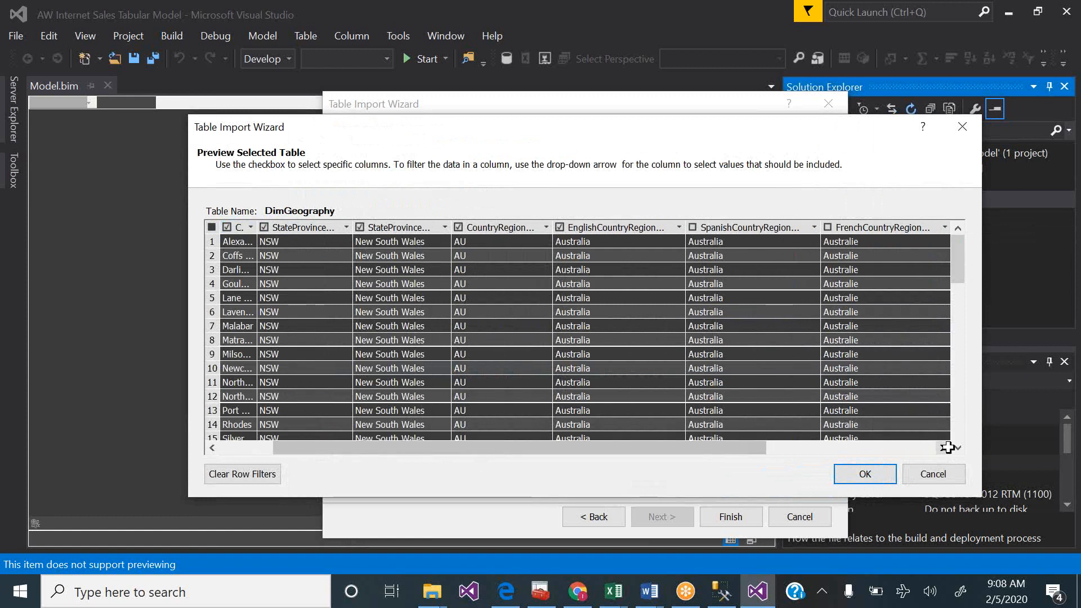
left_click(948, 447)
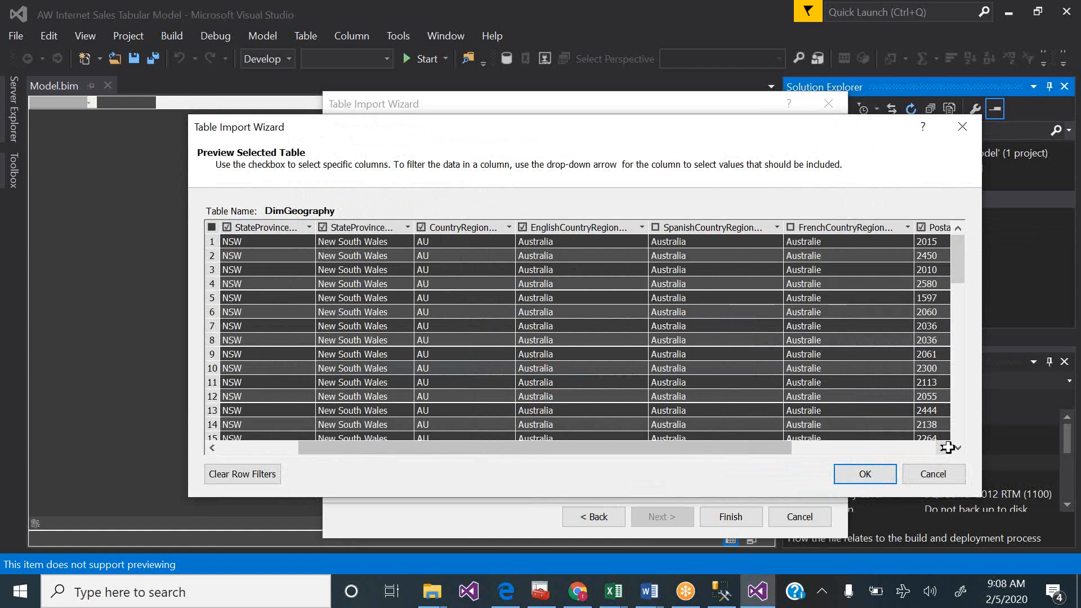
left_click(656, 229)
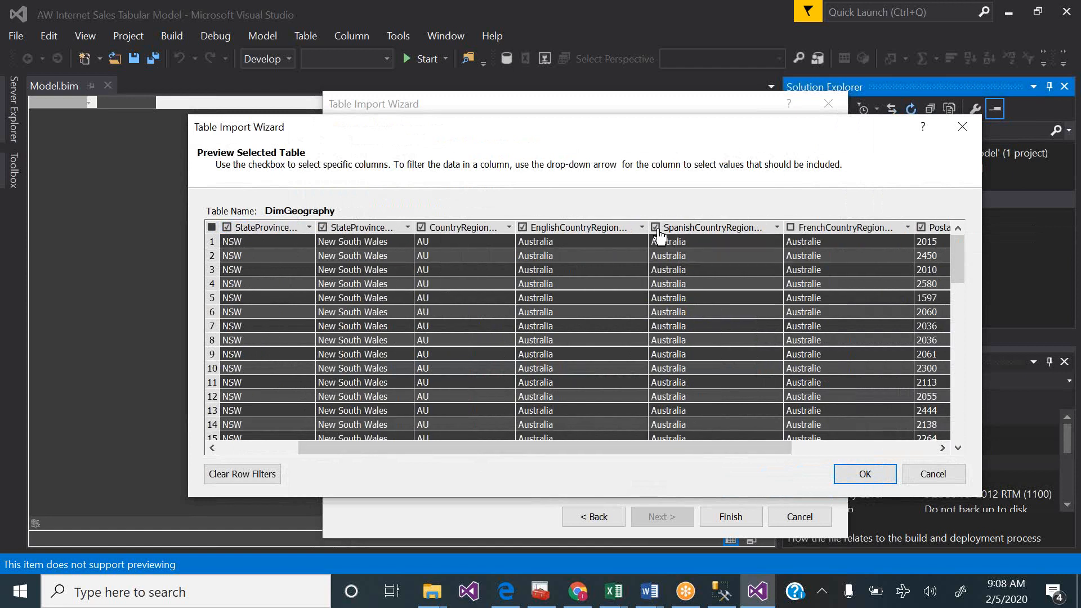
left_click(791, 228)
left_click(791, 228)
- Exclude the IpAddressLocator column from DimGeography and accept the table's column filter
left_click(941, 449)
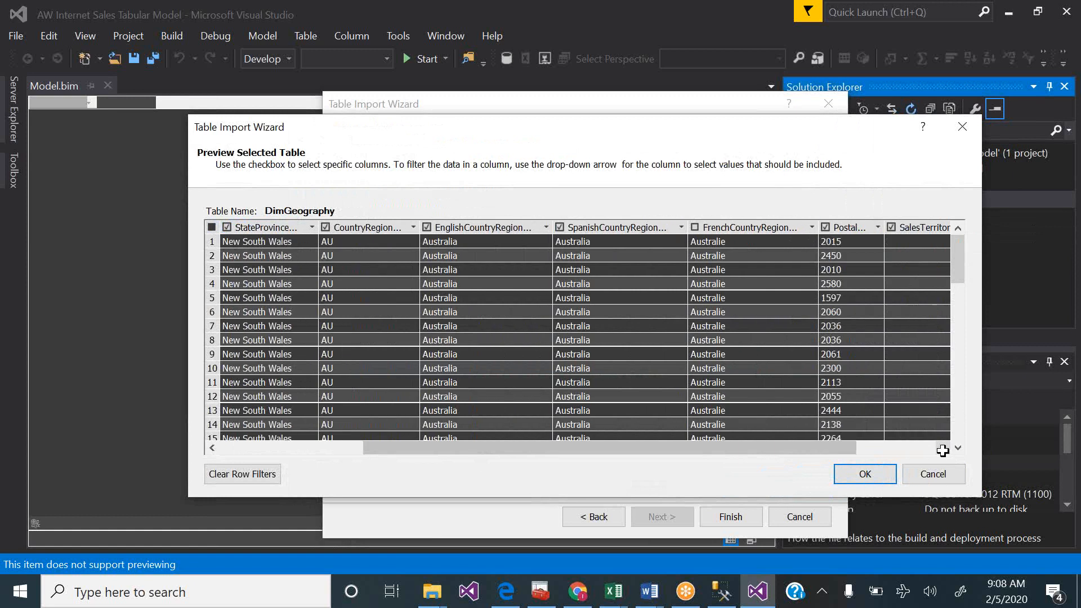
left_click(942, 449)
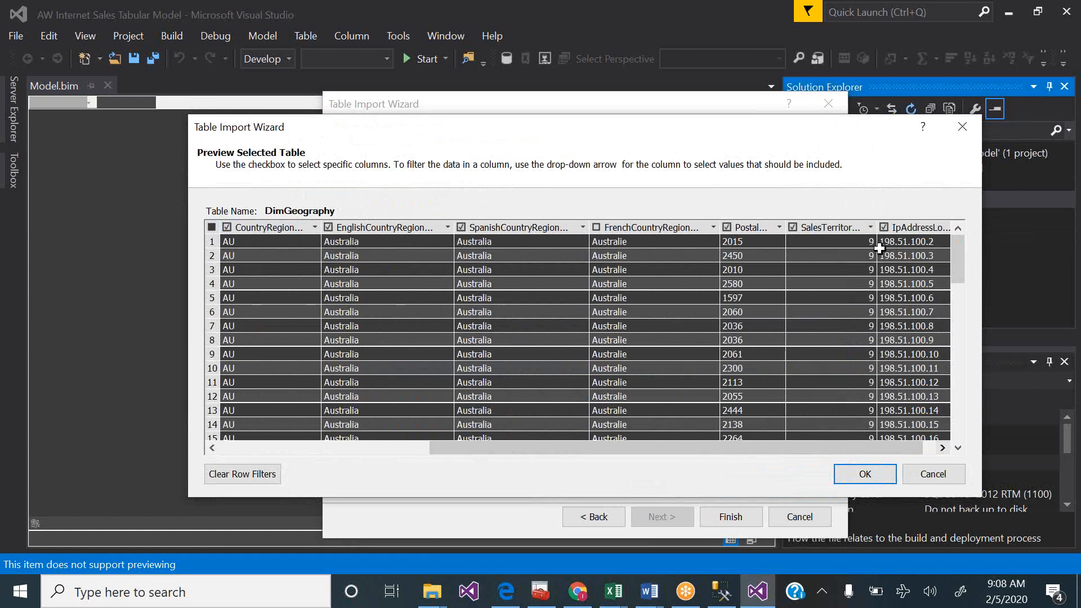
left_click(883, 228)
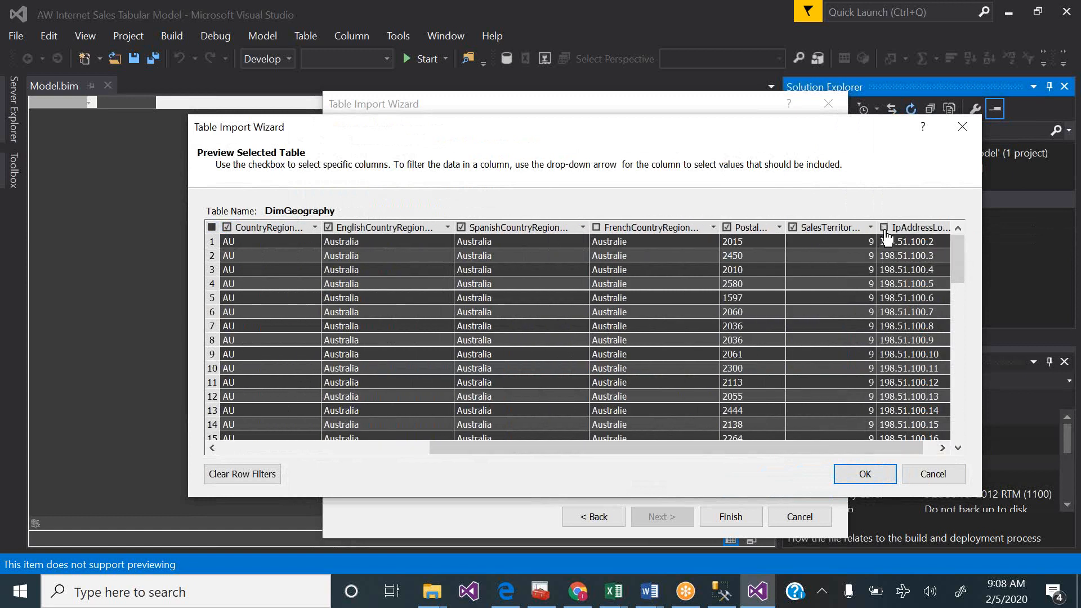
left_click(866, 475)
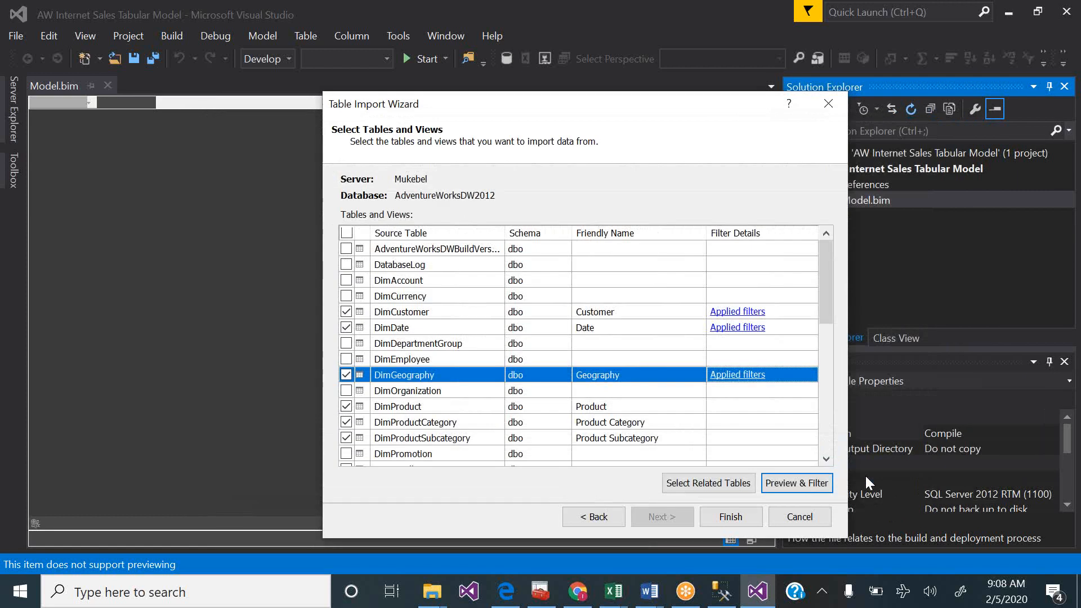
- Check the PDF's Product column list in Edge, then exclude SpanishProductName and FrenchProductName from the DimProduct table in Visual Studio
left_click(788, 409)
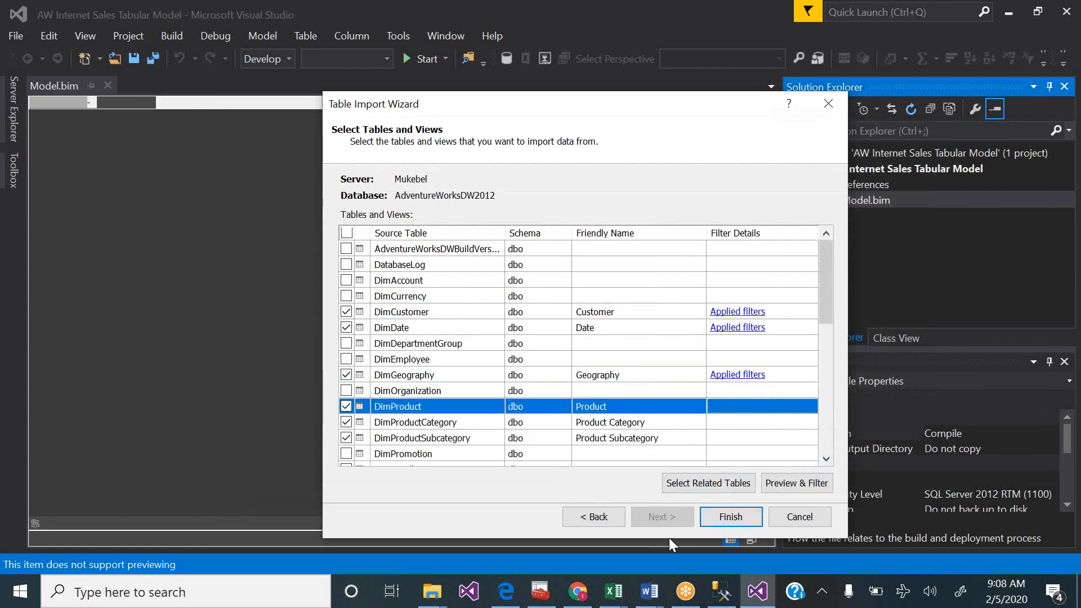
left_click(509, 594)
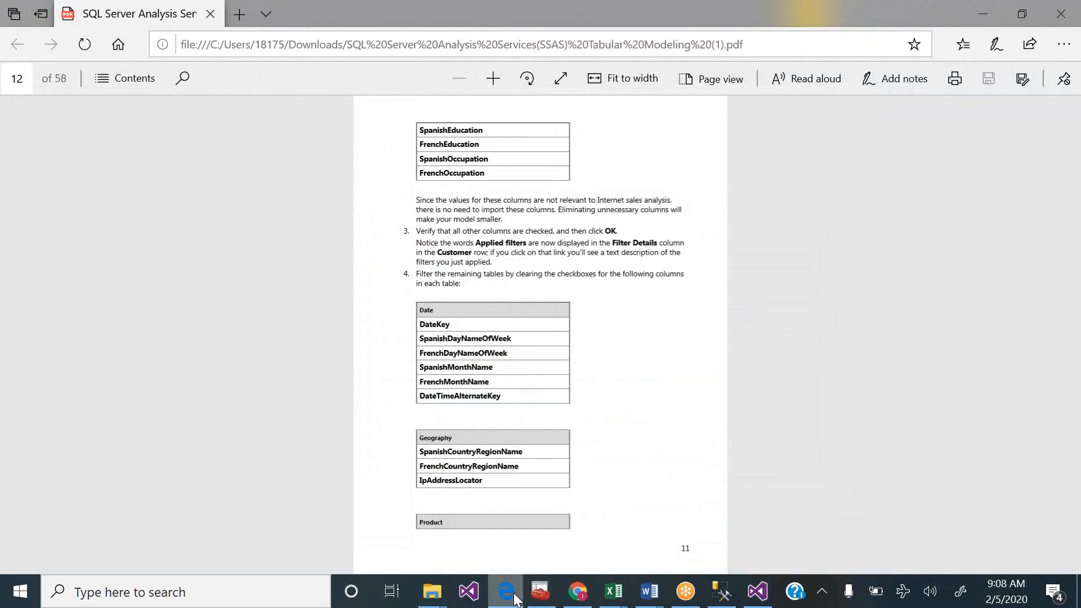
scroll(659, 479, "down", 2)
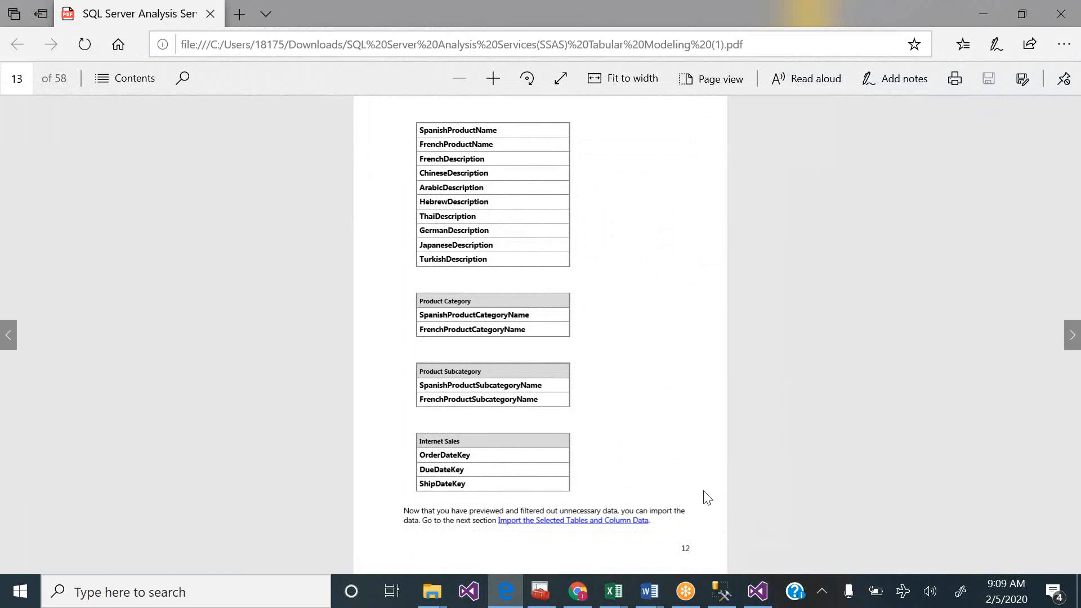
left_click(754, 596)
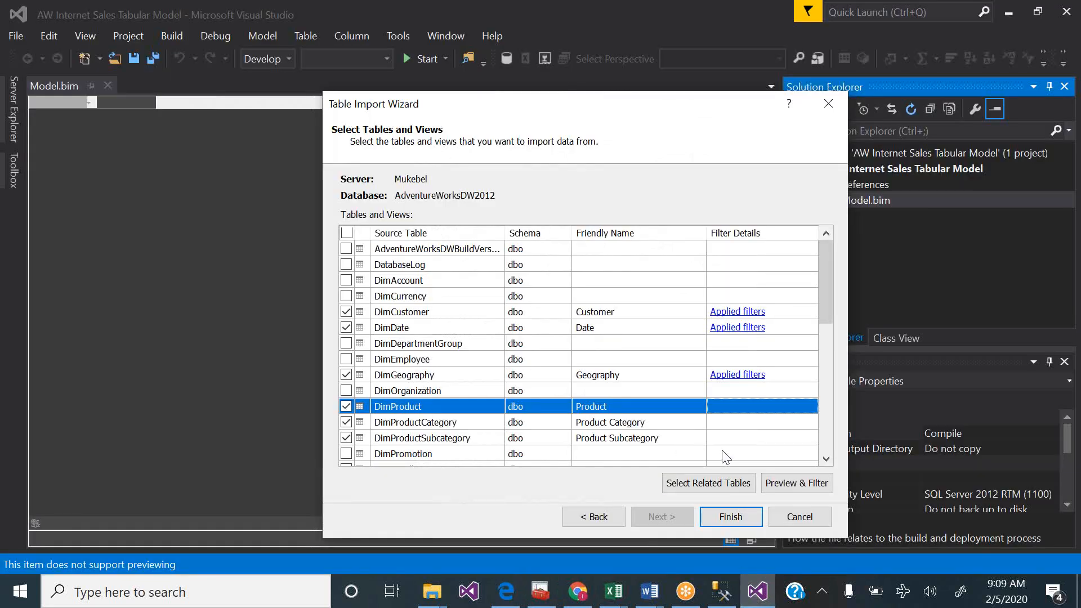
left_click(784, 477)
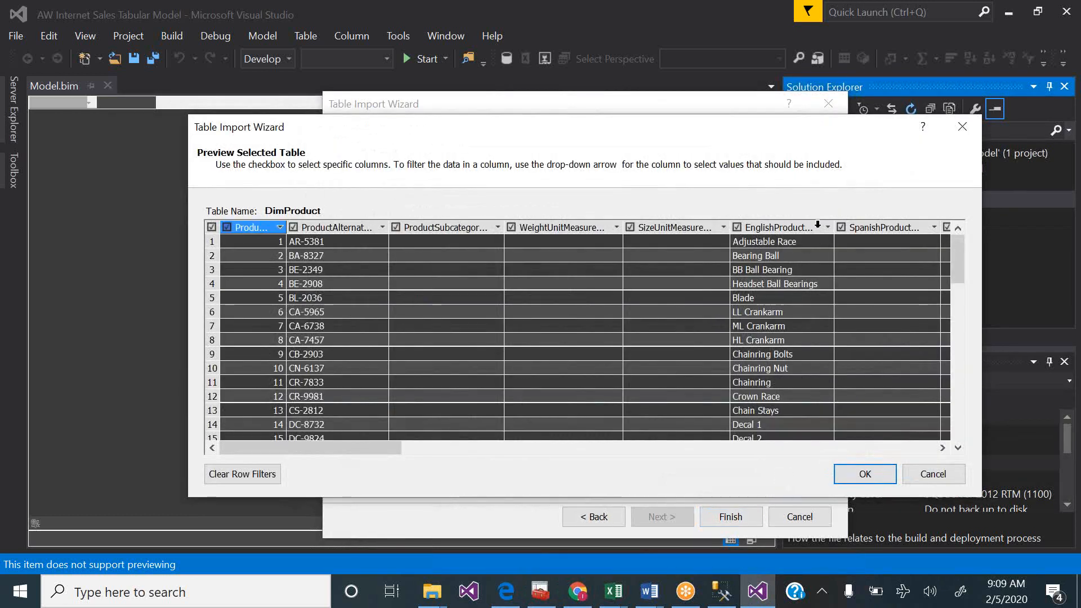
left_click(841, 227)
left_click(943, 448)
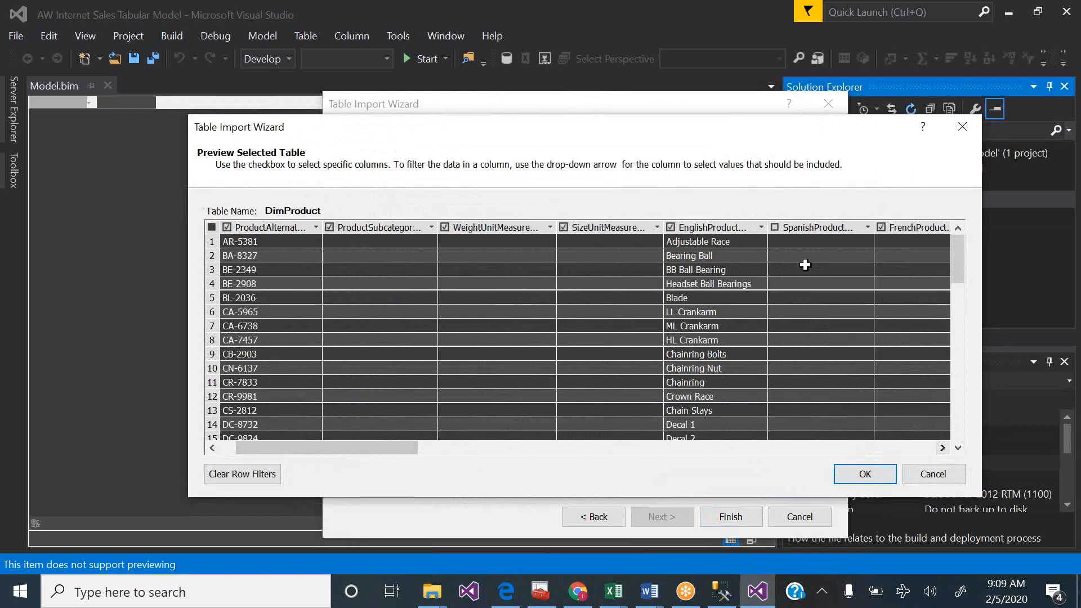
left_click(882, 226)
- Exclude DimProduct's FrenchDescription, ChineseDescription, ArabicDescription, HebrewDescription and ThaiDescription columns
left_click(942, 447)
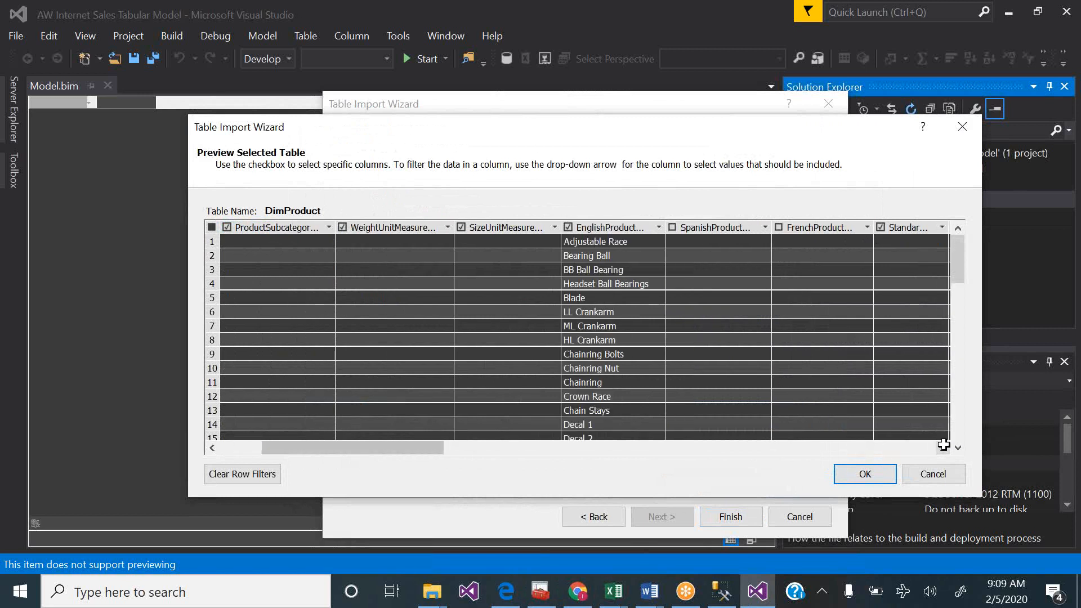
left_click(944, 447)
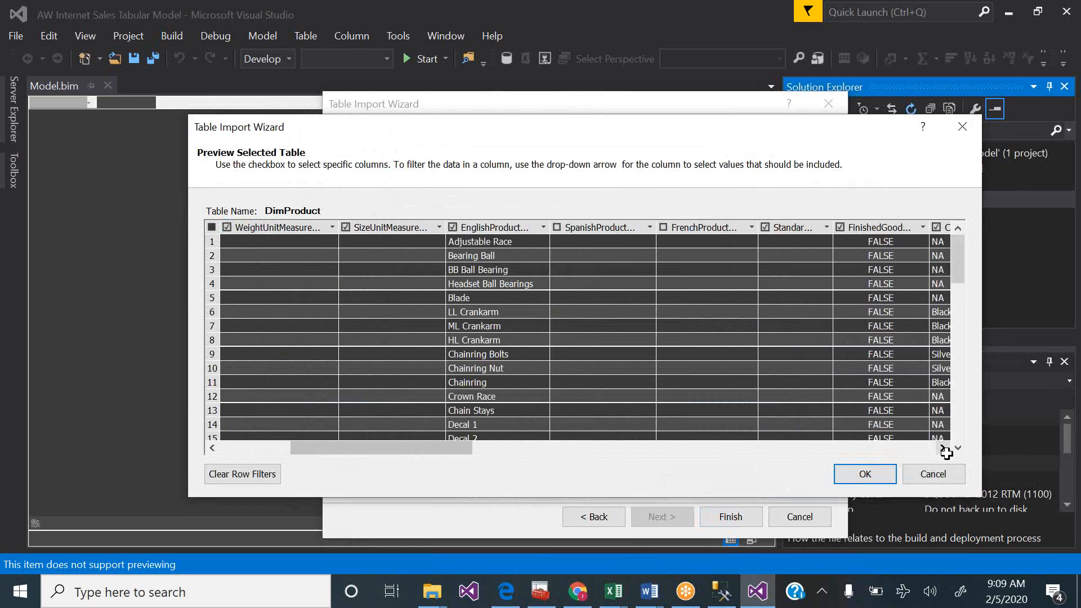
left_click(944, 448)
left_click(944, 448)
left_click(945, 448)
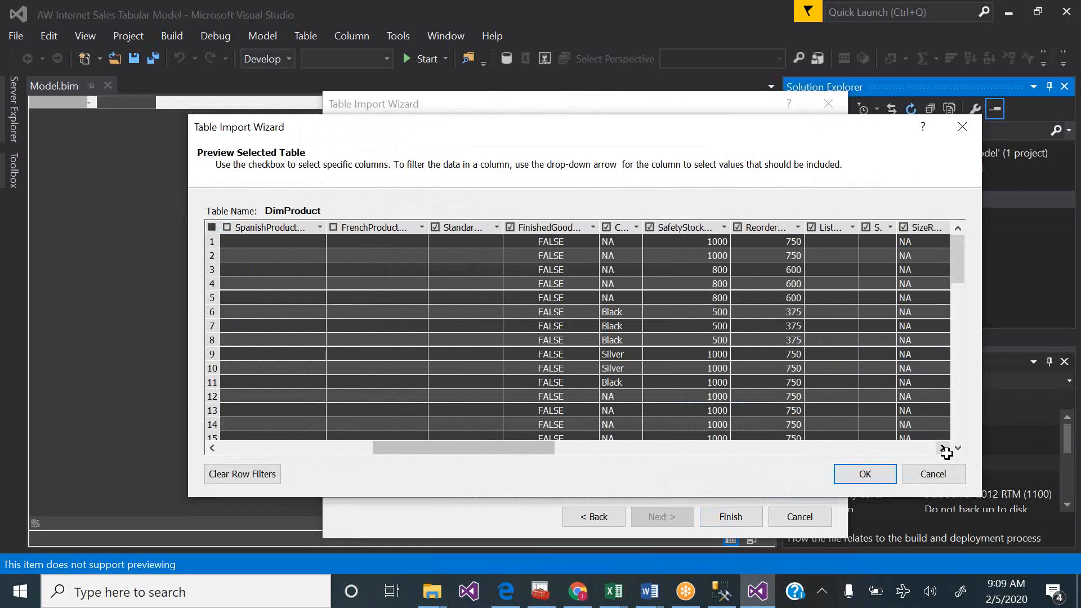
left_click(944, 448)
left_click(944, 448)
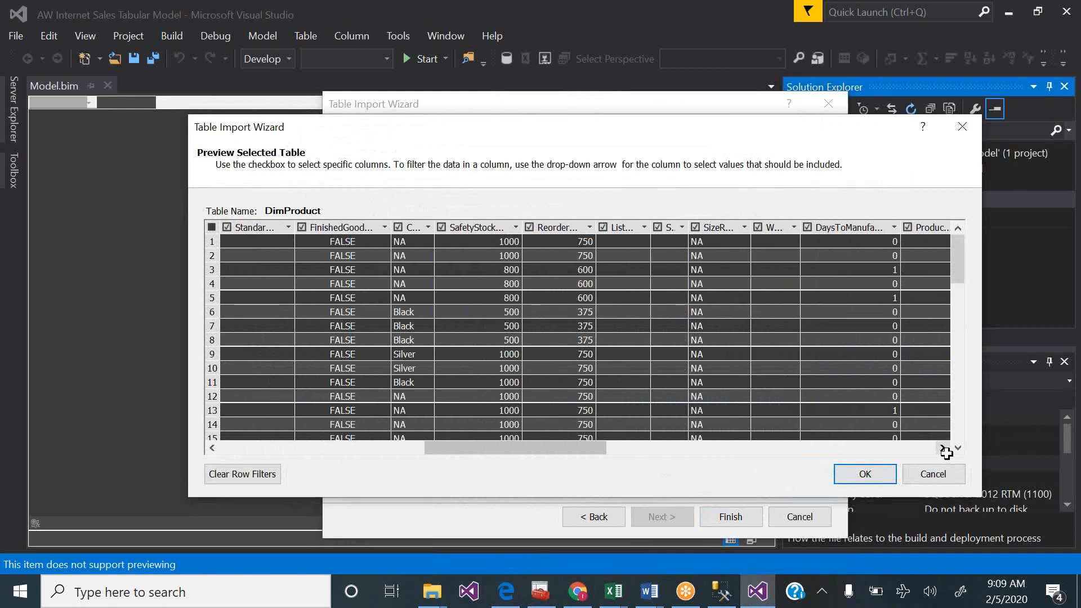
left_click(944, 448)
left_click(944, 448)
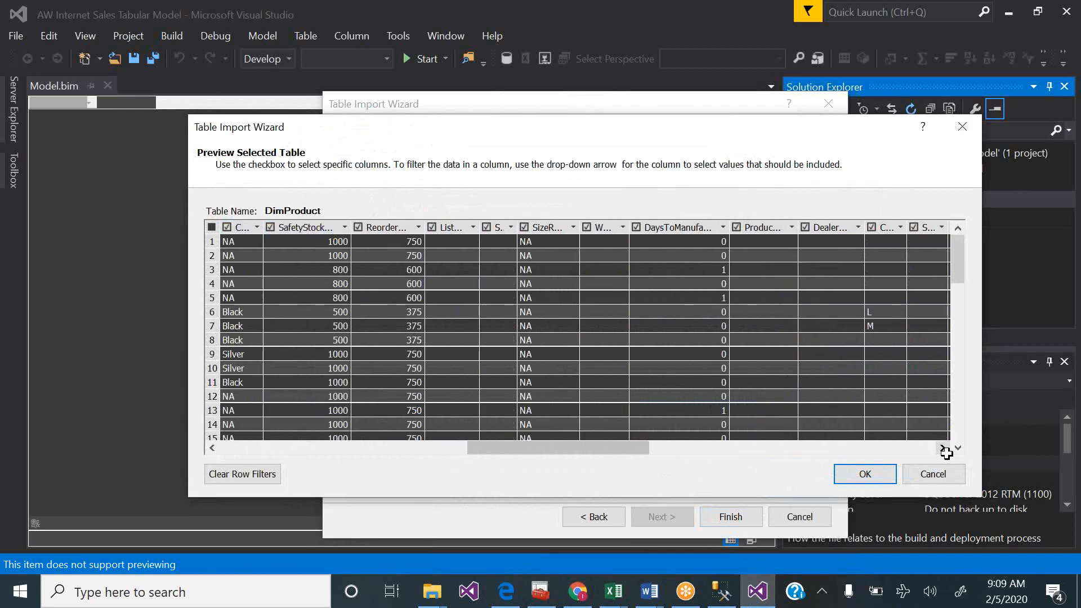
left_click(945, 448)
left_click(944, 448)
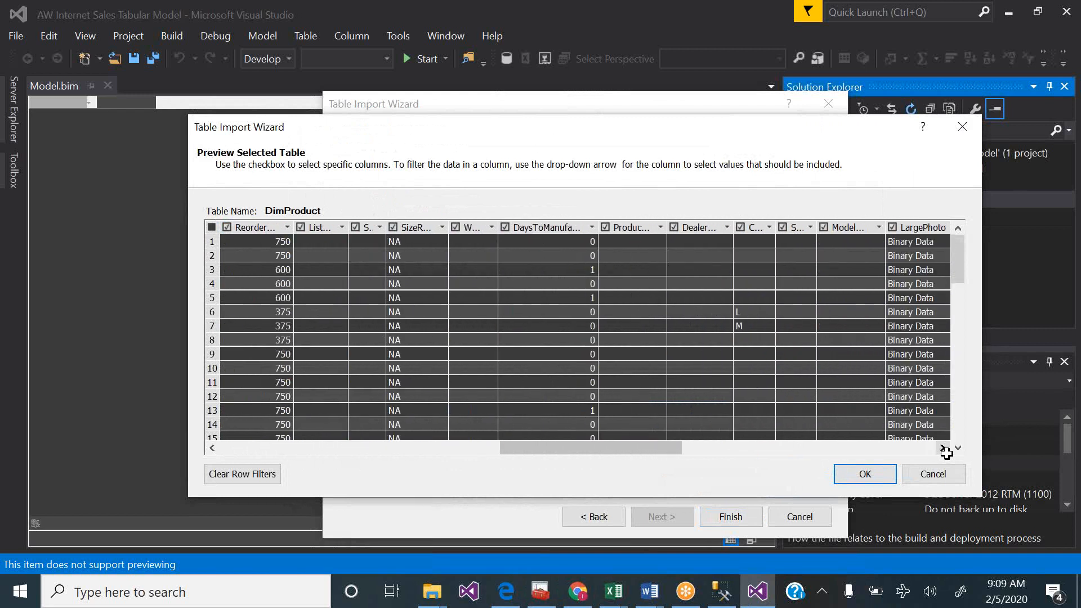
left_click(944, 448)
left_click(944, 448)
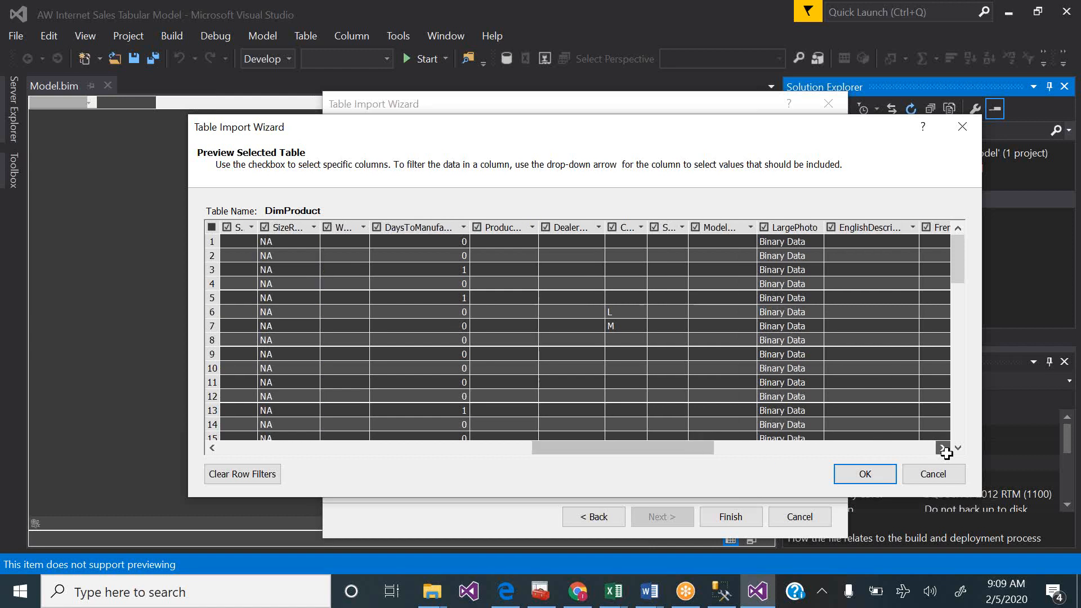
left_click(945, 448)
left_click(945, 448)
left_click(944, 449)
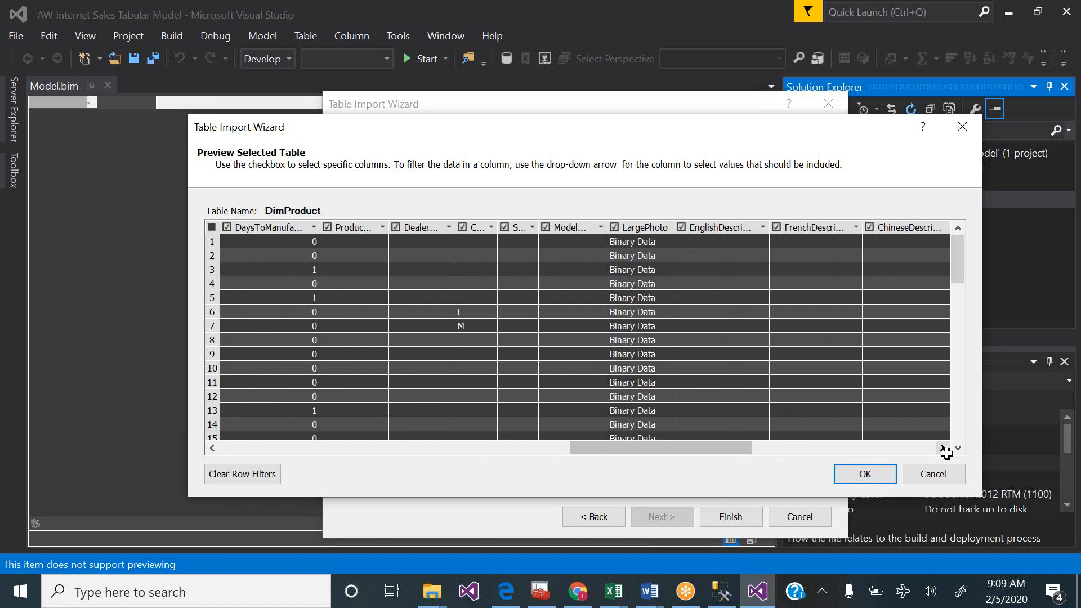
left_click(945, 448)
left_click(944, 448)
left_click(944, 448)
left_click(944, 448)
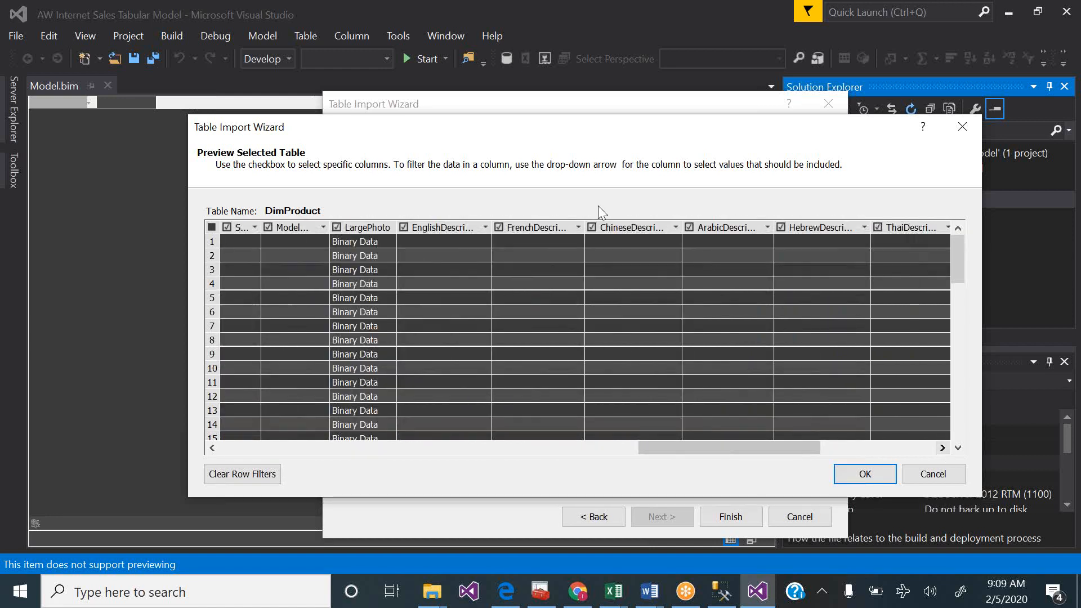
left_click(500, 228)
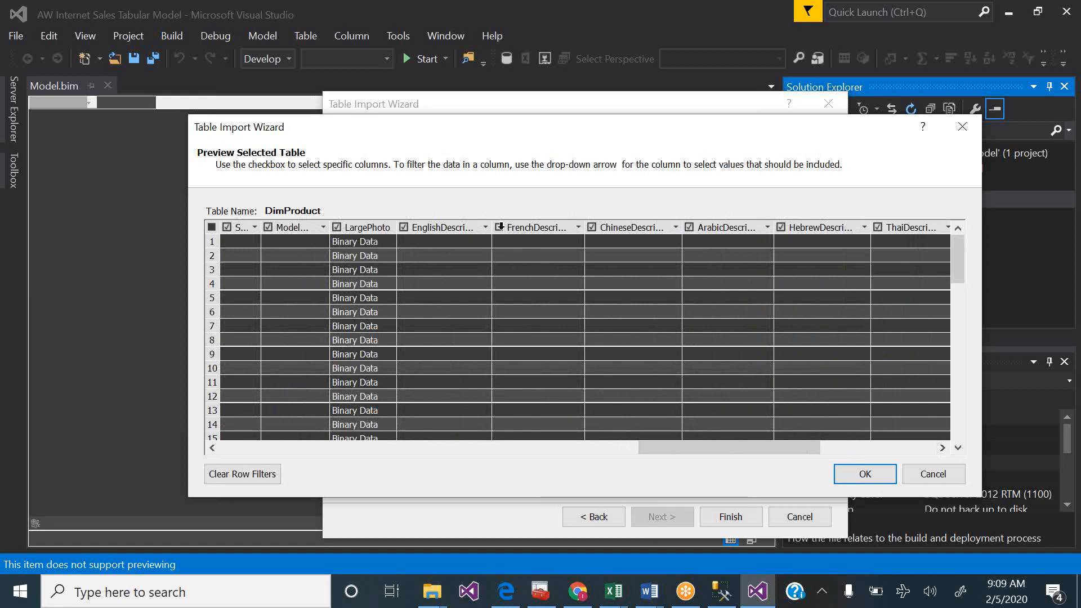
left_click(591, 228)
left_click(689, 228)
left_click(781, 228)
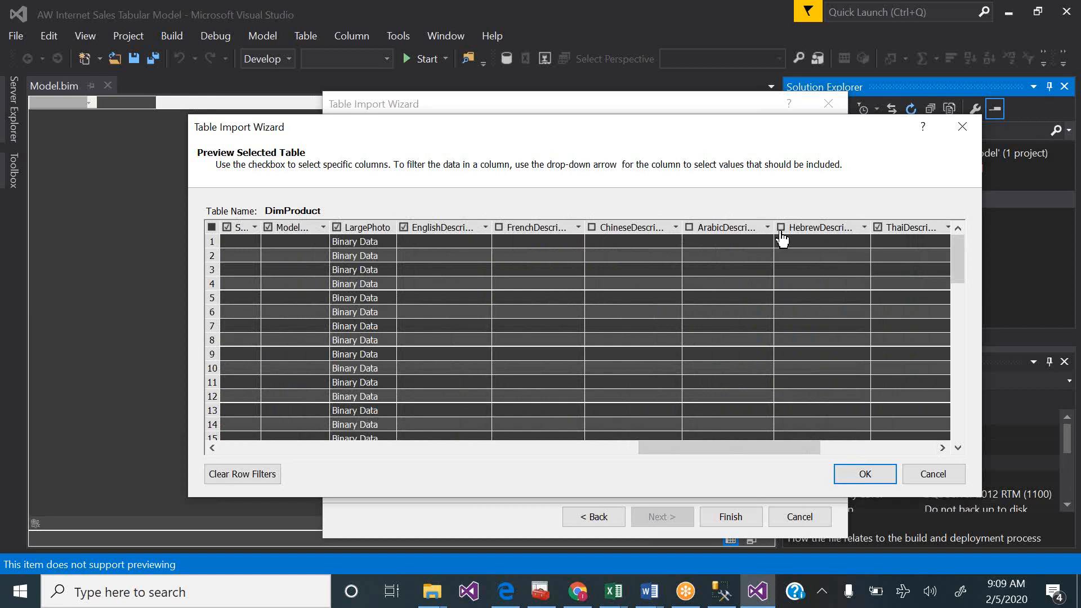
left_click(878, 228)
- Exclude DimProduct's GermanDescription, JapaneseDescription and TurkishDescription columns and accept the table's column filter
left_click(942, 448)
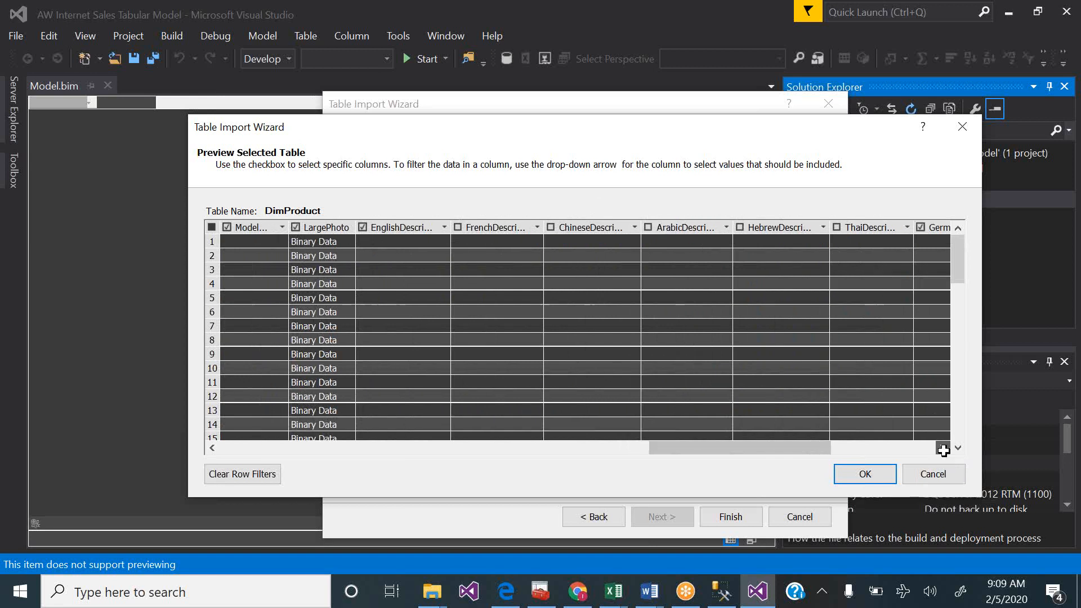
left_click(942, 448)
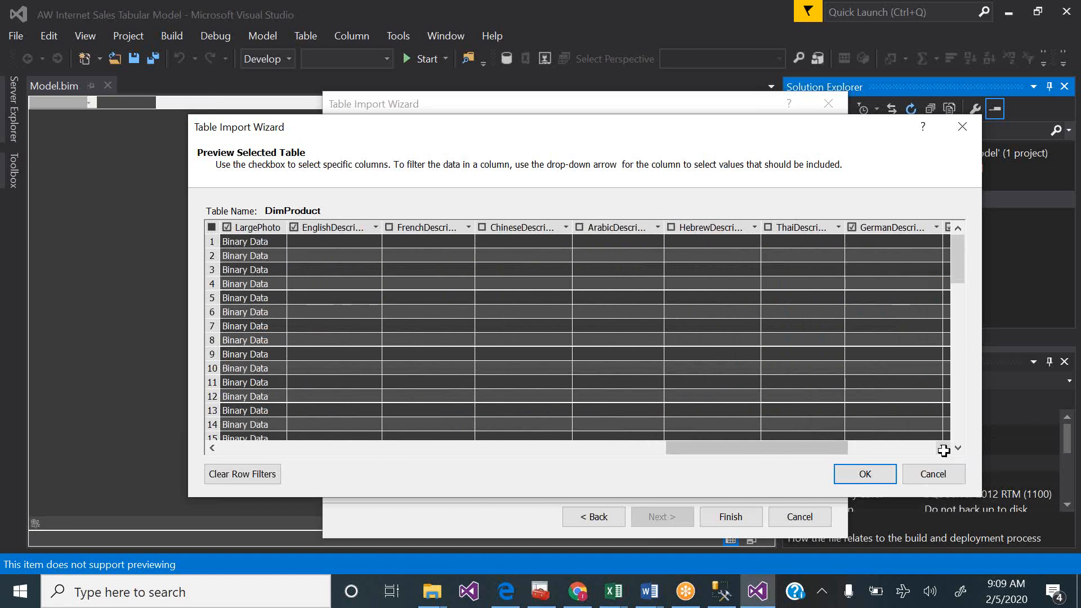
left_click(942, 448)
left_click(943, 449)
left_click(943, 448)
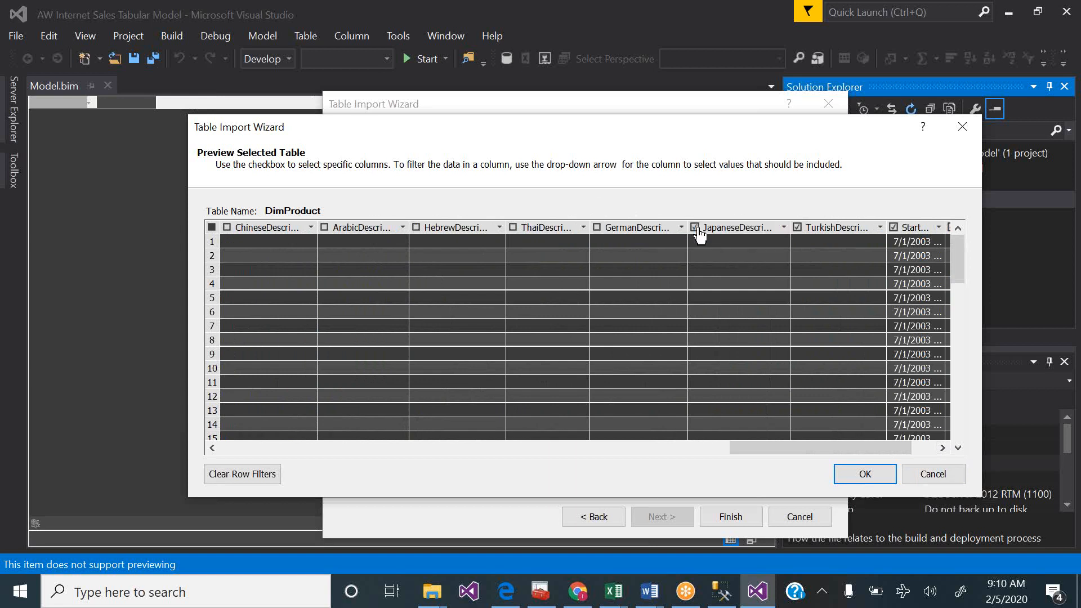
left_click(798, 227)
left_click(865, 475)
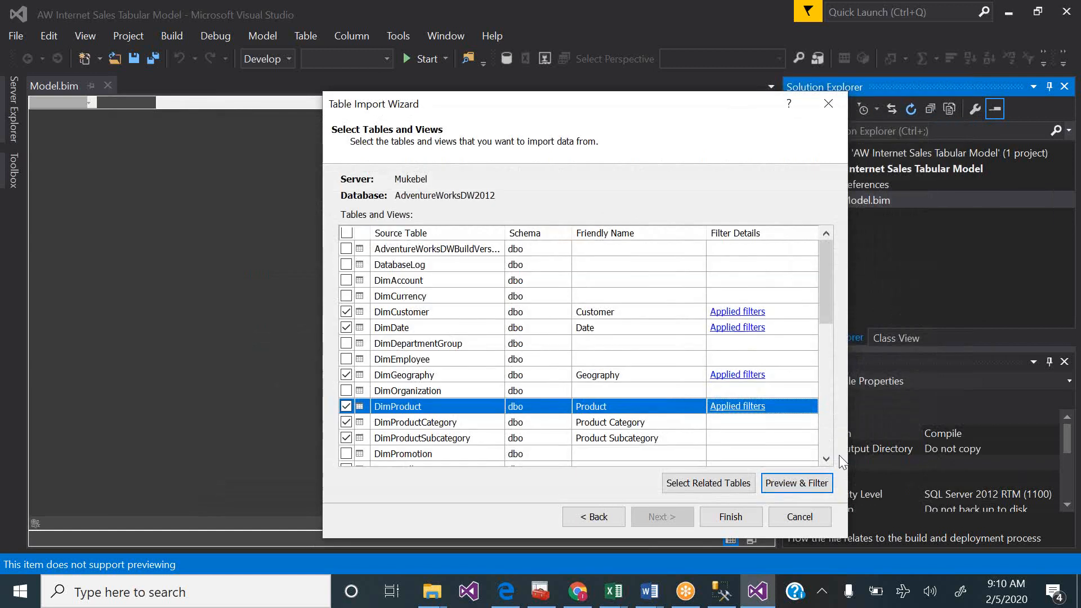
- Check the PDF's Product Category list in Edge, then filter SpanishProductCategoryName and FrenchProductCategoryName out of DimProductCategory in Visual Studio
left_click(764, 427)
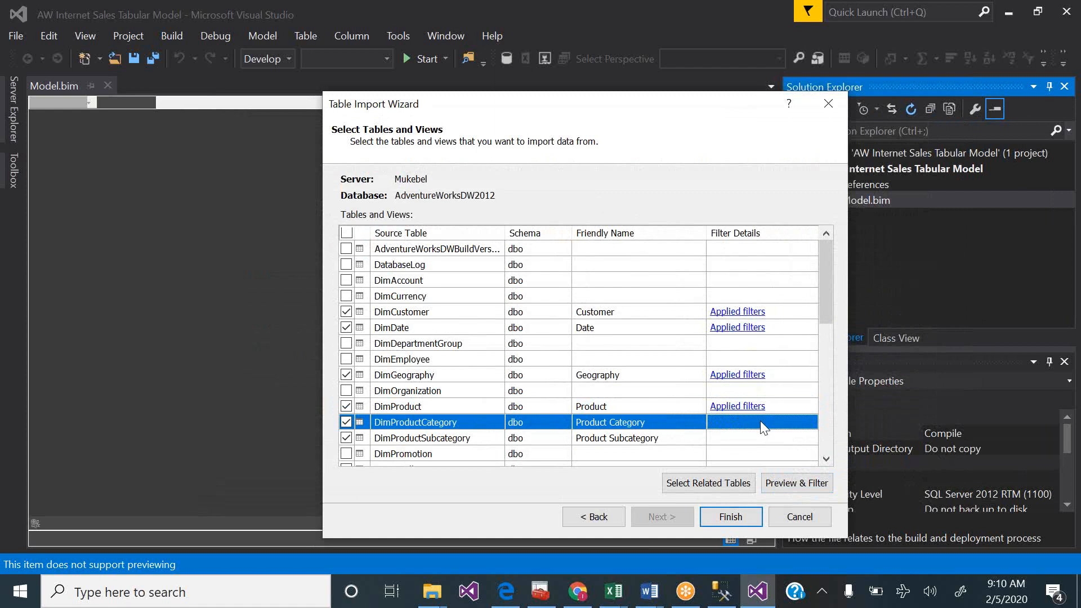
mouse_move(726, 598)
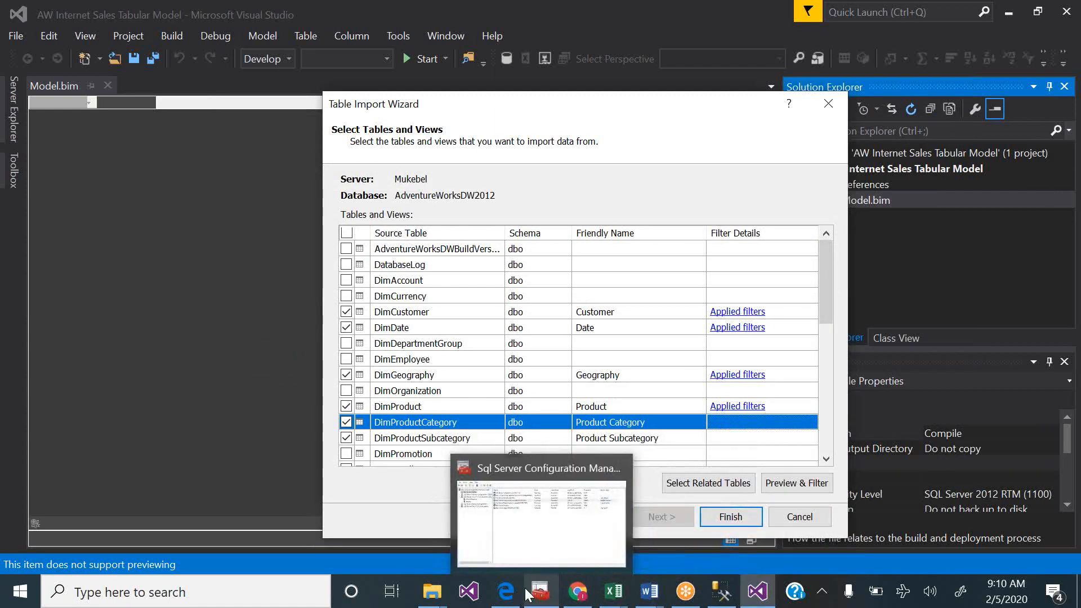
left_click(507, 592)
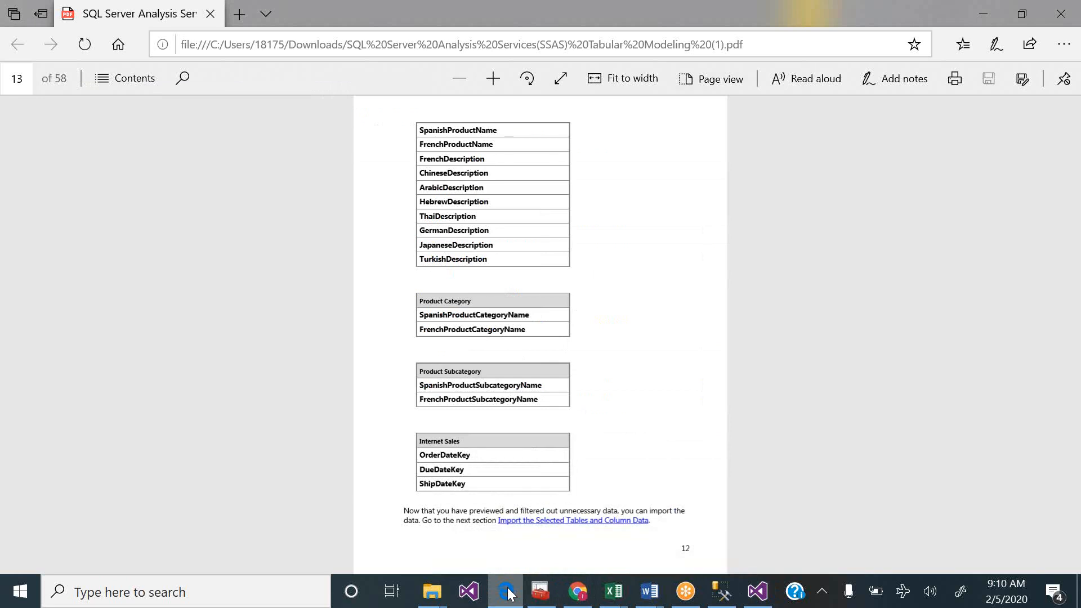
left_click(507, 592)
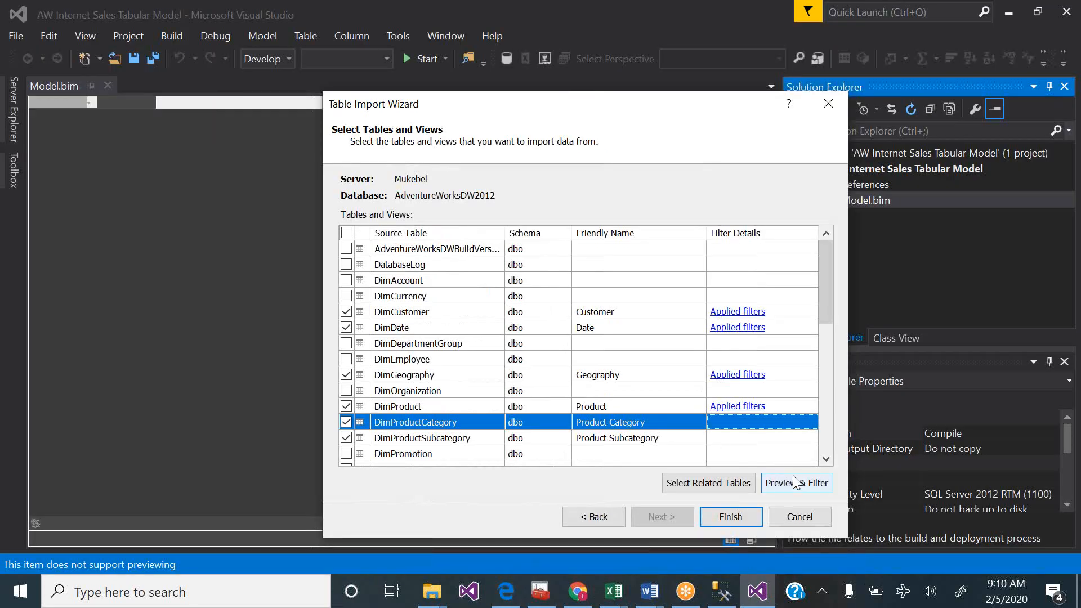
left_click(780, 484)
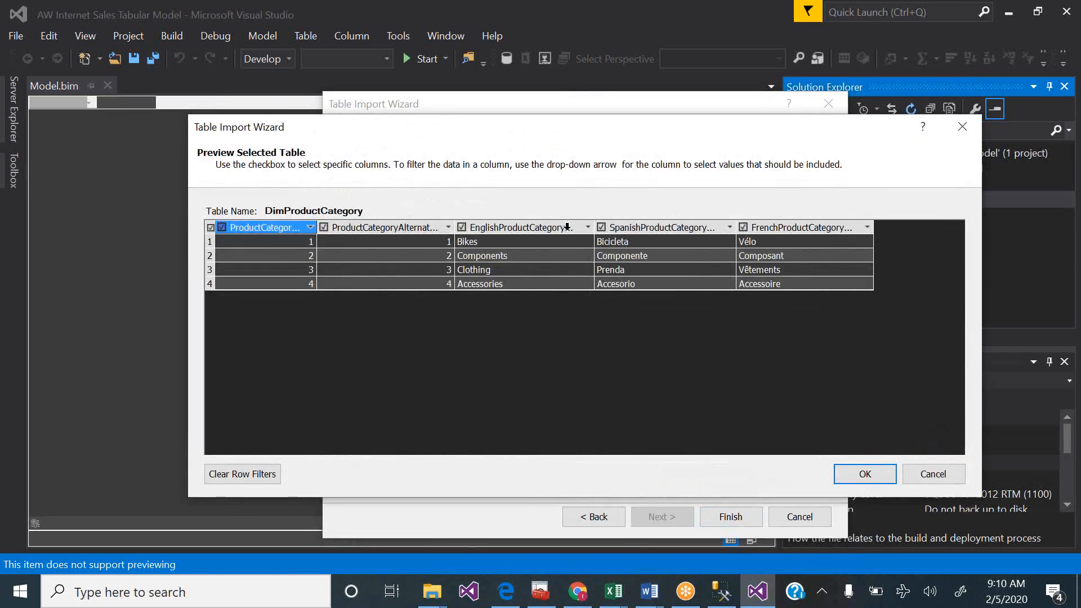
left_click(601, 228)
left_click(743, 226)
left_click(859, 481)
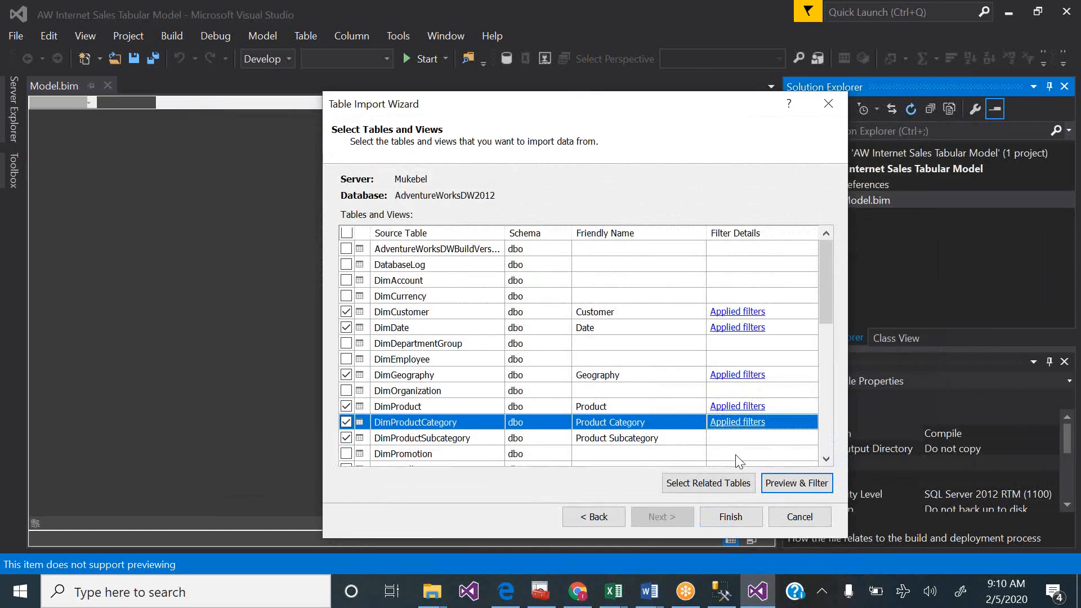
- Exclude SpanishProductSubcategoryName and FrenchProductSubcategoryName from the DimProductSubcategory table and accept its column filter
left_click(736, 445)
left_click(787, 480)
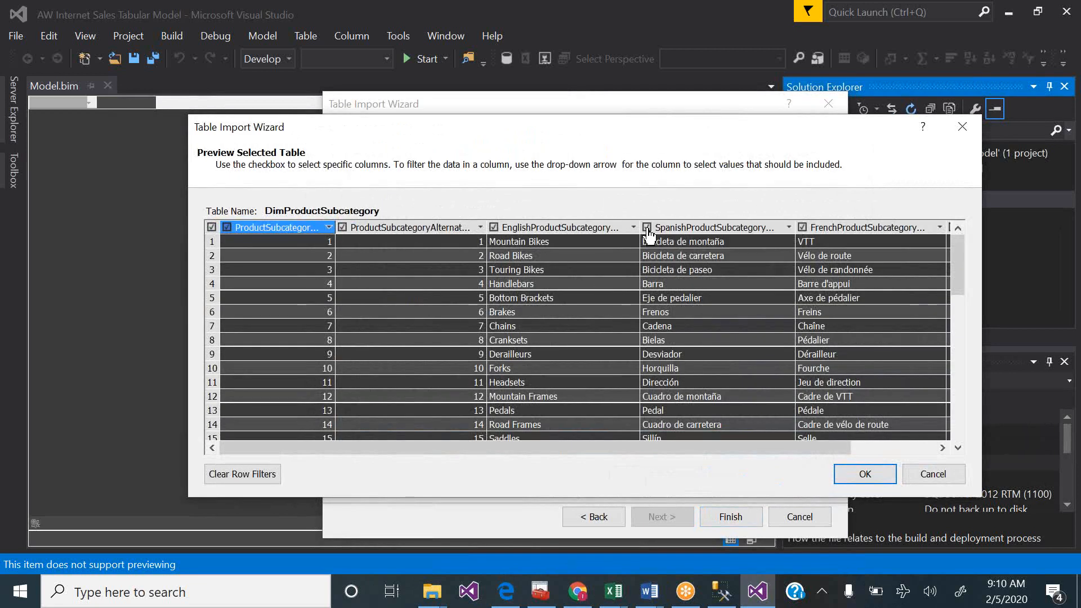
left_click(647, 228)
left_click(910, 449)
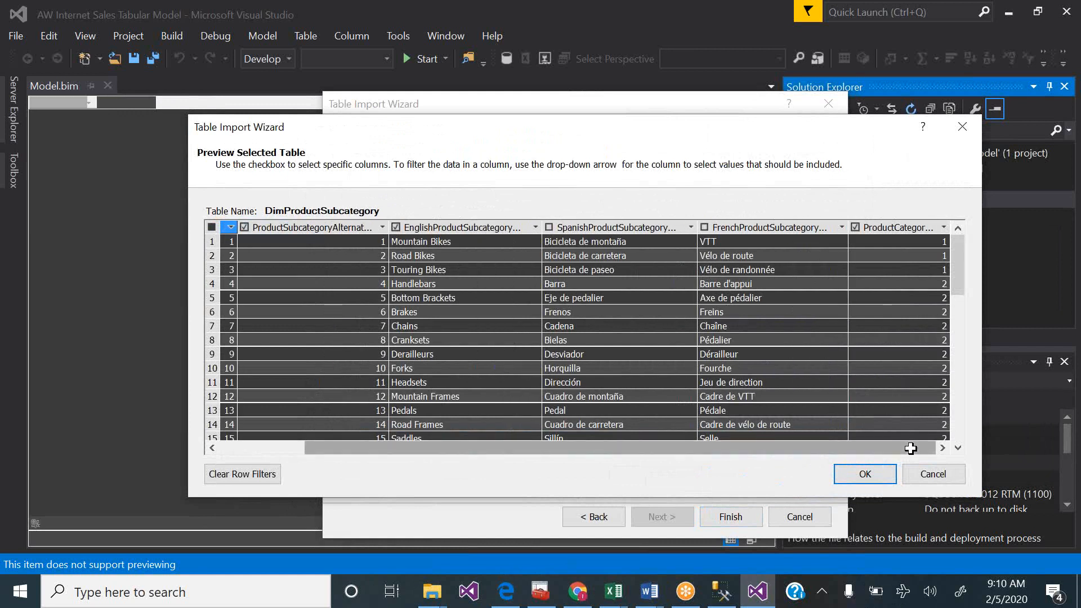
left_click(886, 475)
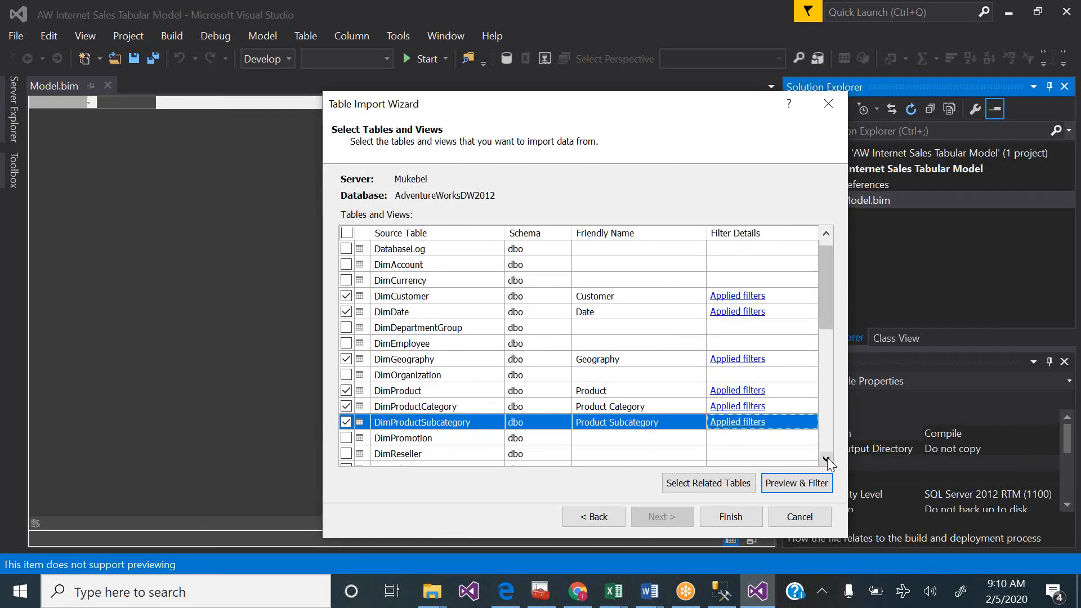
- Select the FactInternetSales row in the import table list and check the PDF's Internet Sales column list in Edge
scroll(827, 460, "down", 9)
left_click(828, 460)
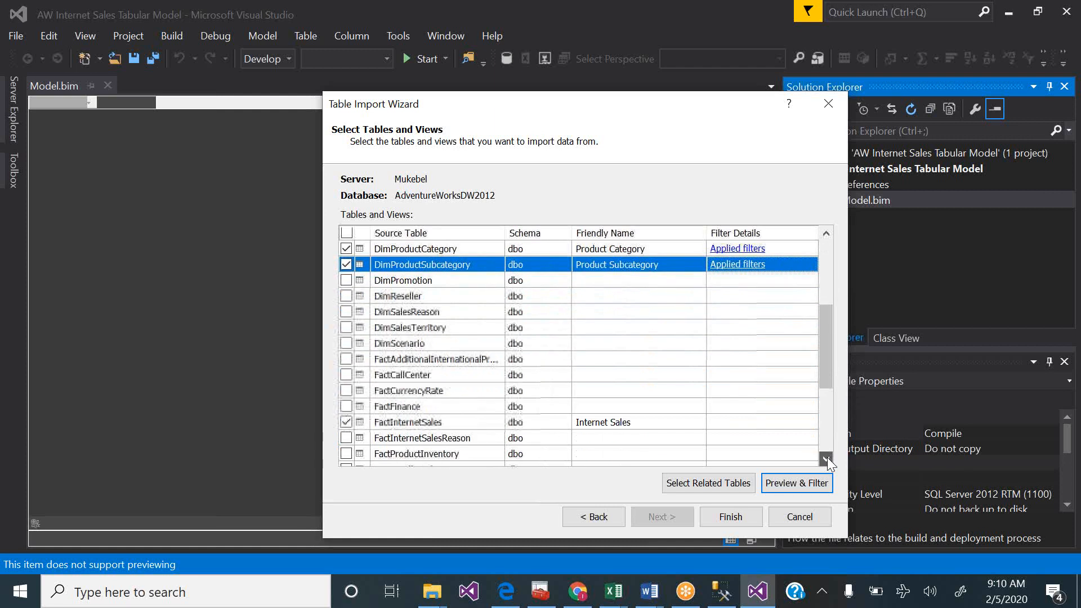
left_click(788, 422)
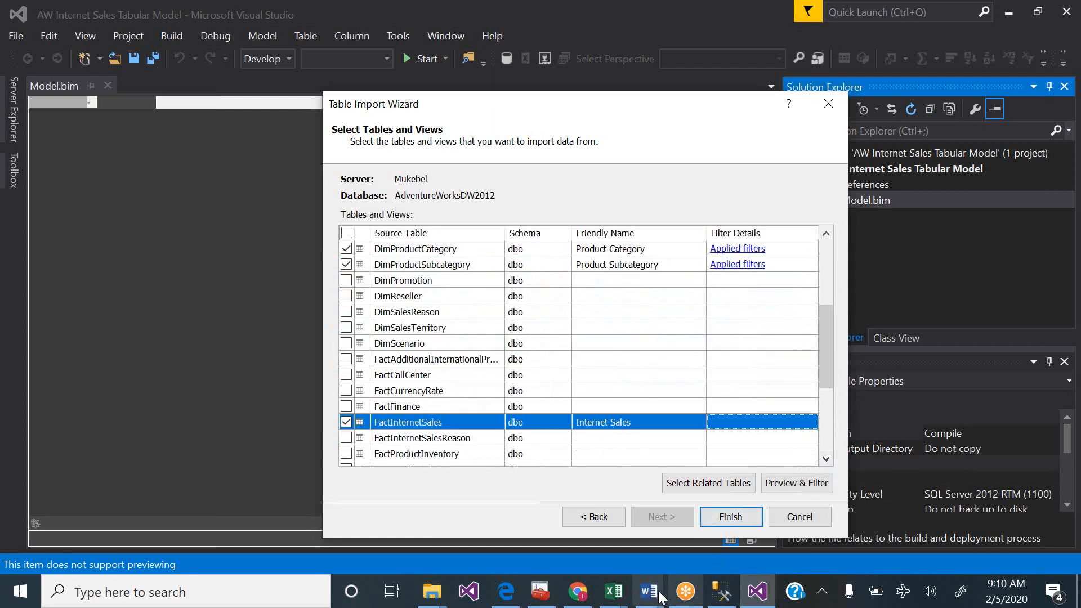
left_click(512, 590)
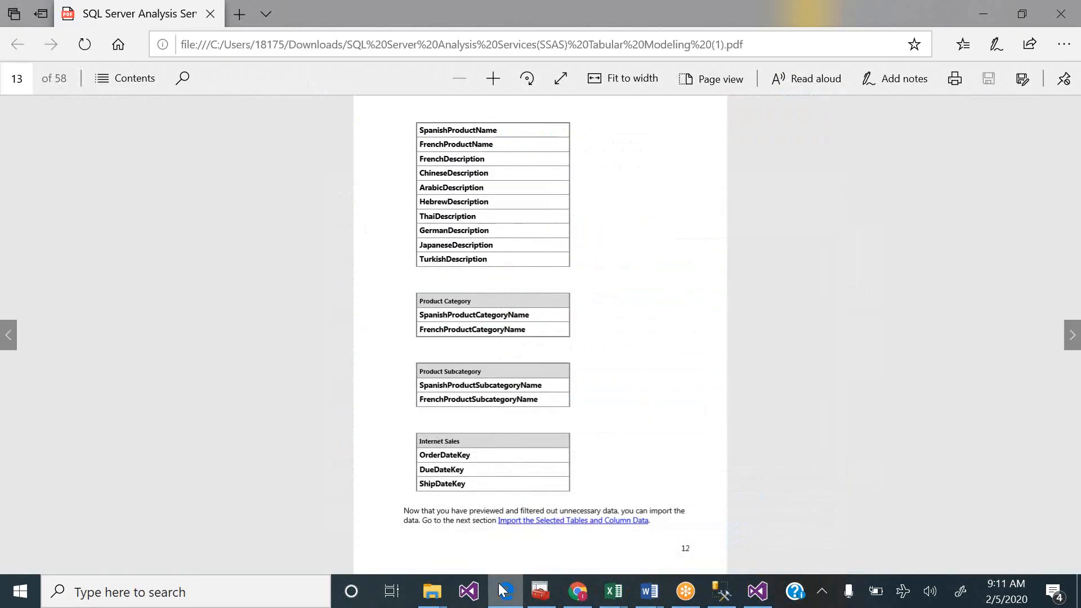
mouse_move(503, 591)
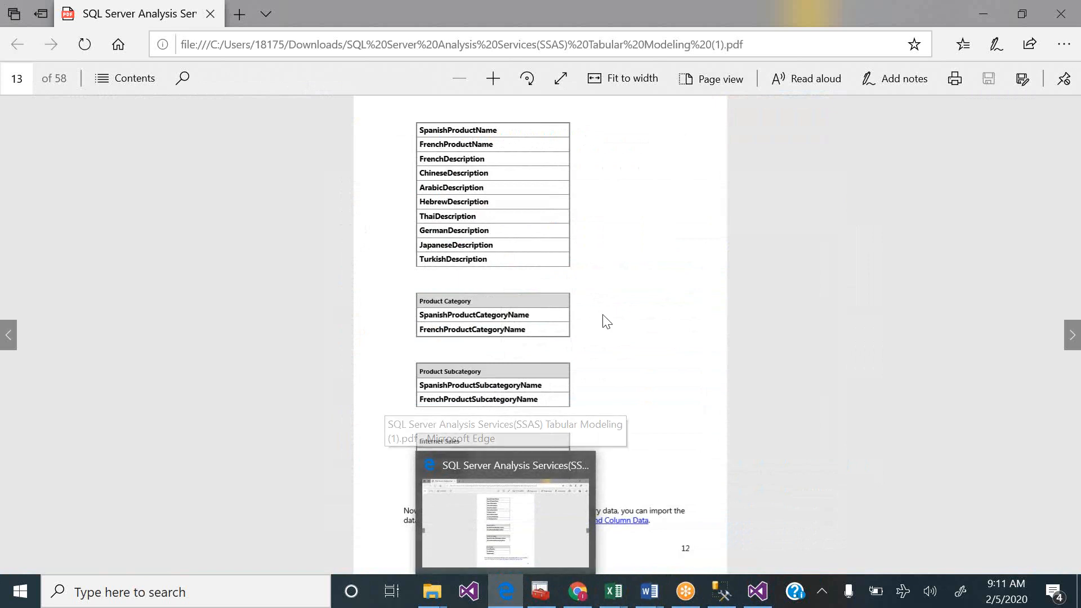
key("Left")
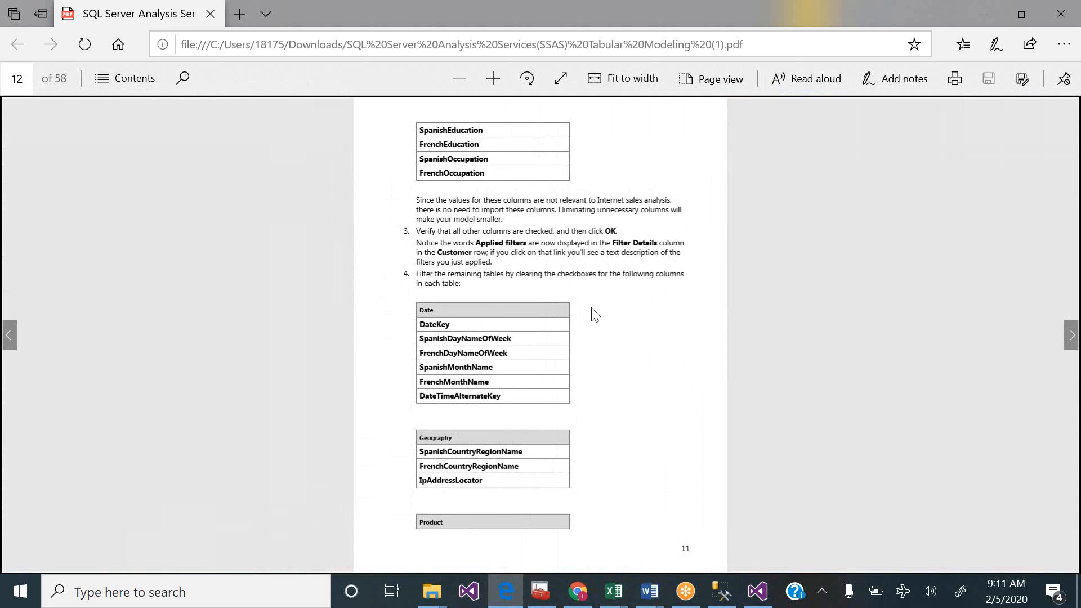
scroll(496, 324, "down", 1)
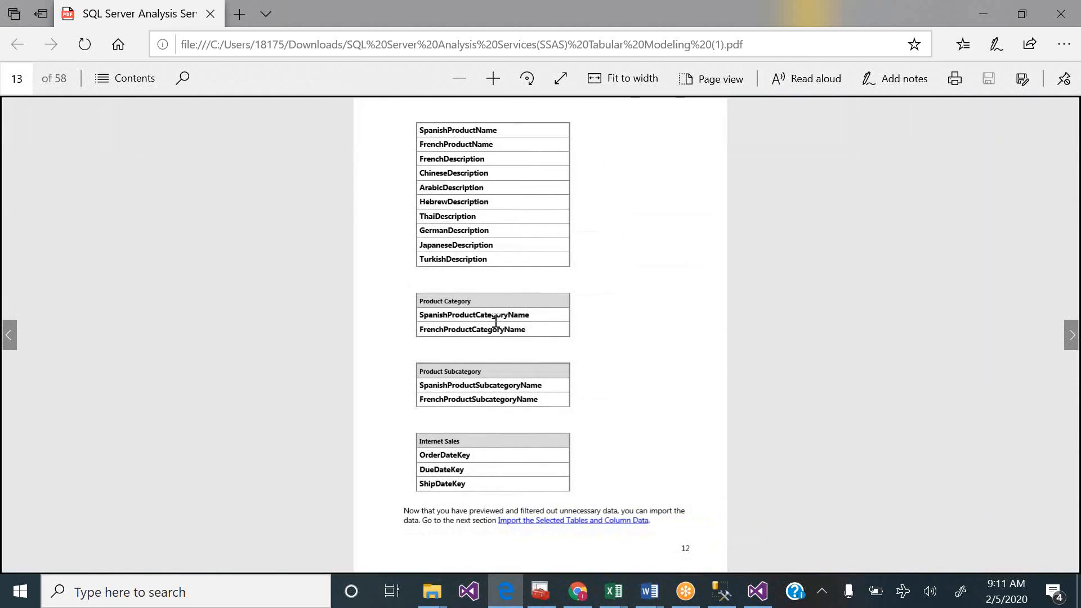
key("XF86AudioRaiseVolume")
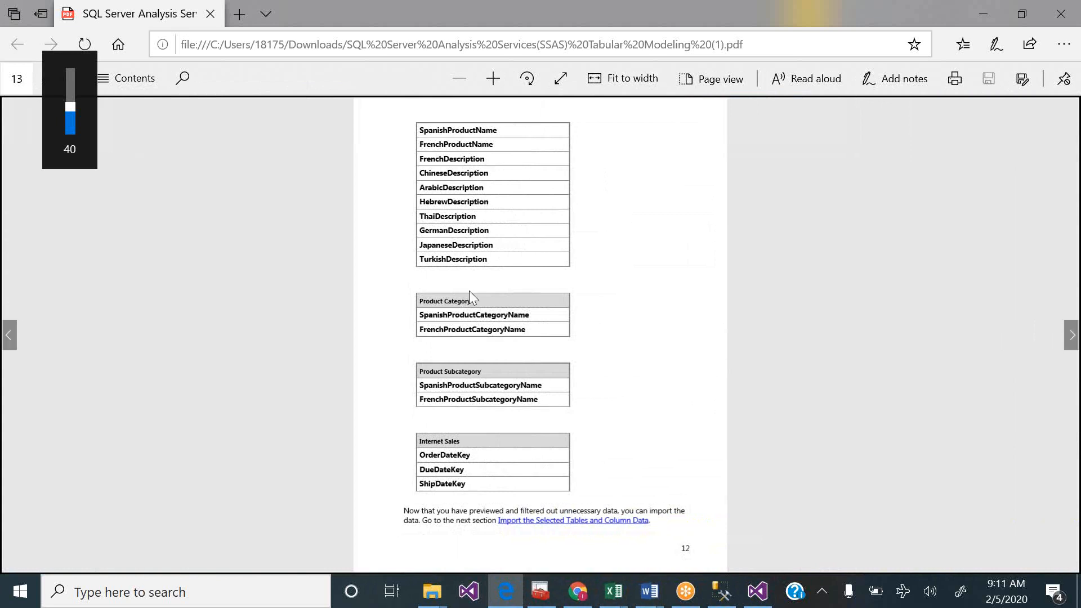
- Back in Visual Studio, exclude FactInternetSales' OrderDateKey, DueDateKey and ShipDateKey columns and accept its column filter
left_click(758, 592)
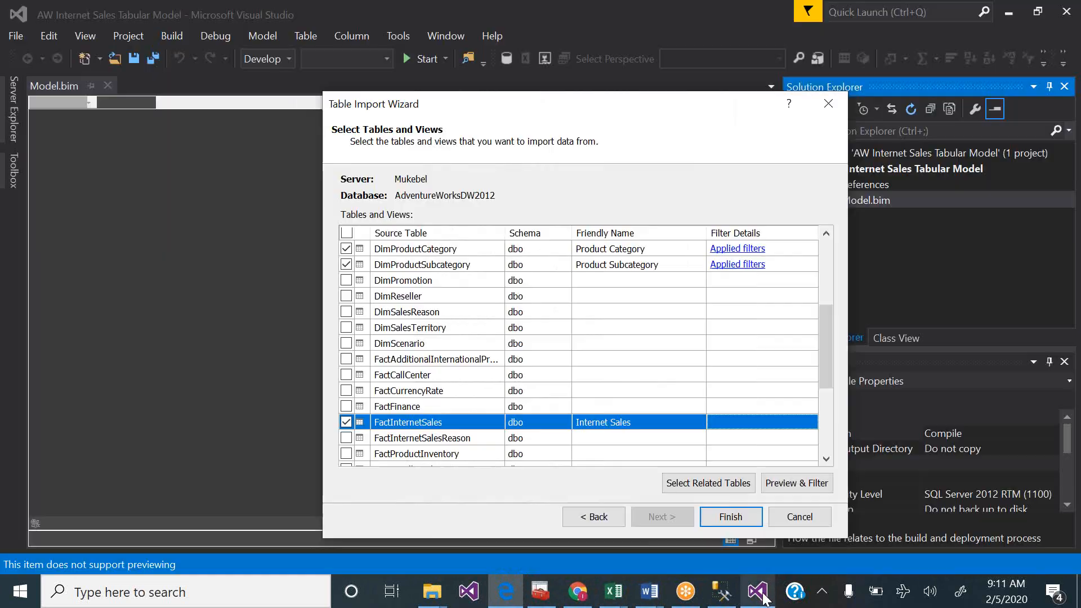
left_click(786, 483)
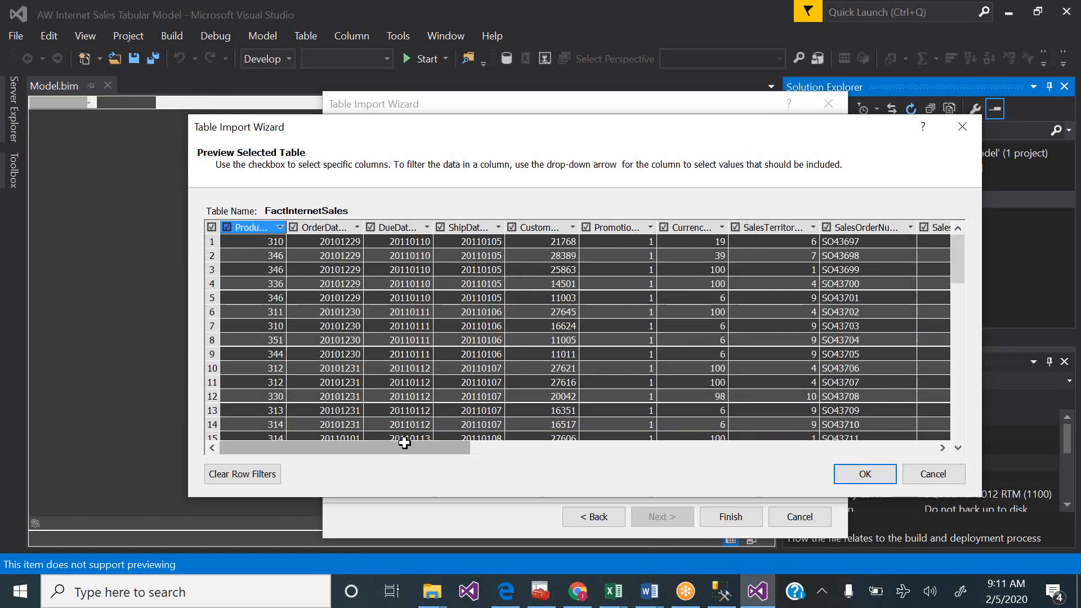
left_click(293, 226)
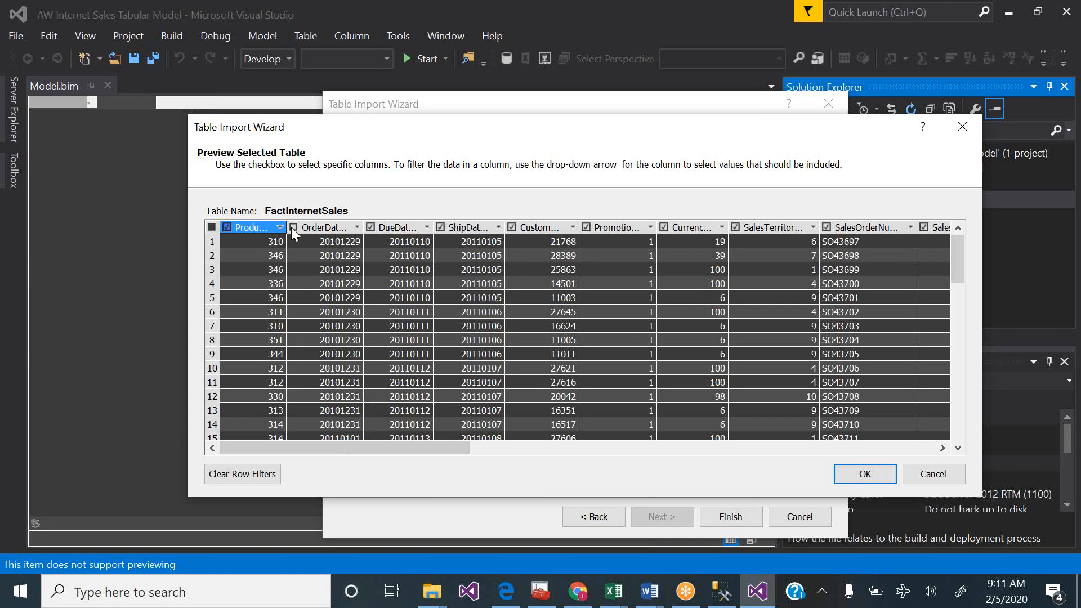
left_click(370, 227)
left_click(440, 227)
left_click(857, 476)
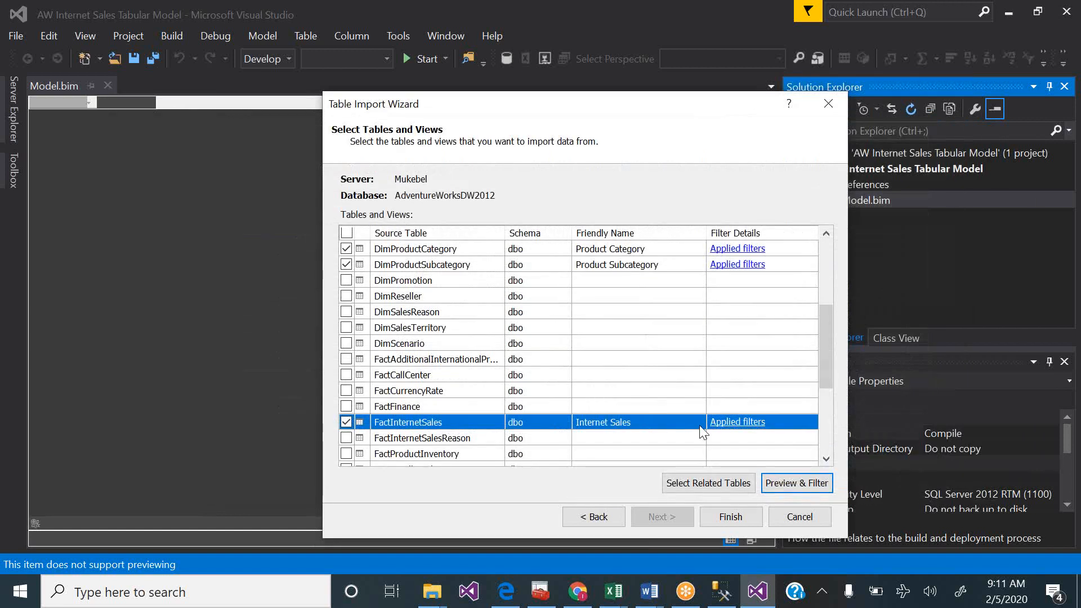
- Review the PDF's table selection, friendly name, column filtering and import instructions on pages 10 to 14 in Edge
left_click(504, 594)
key("Right")
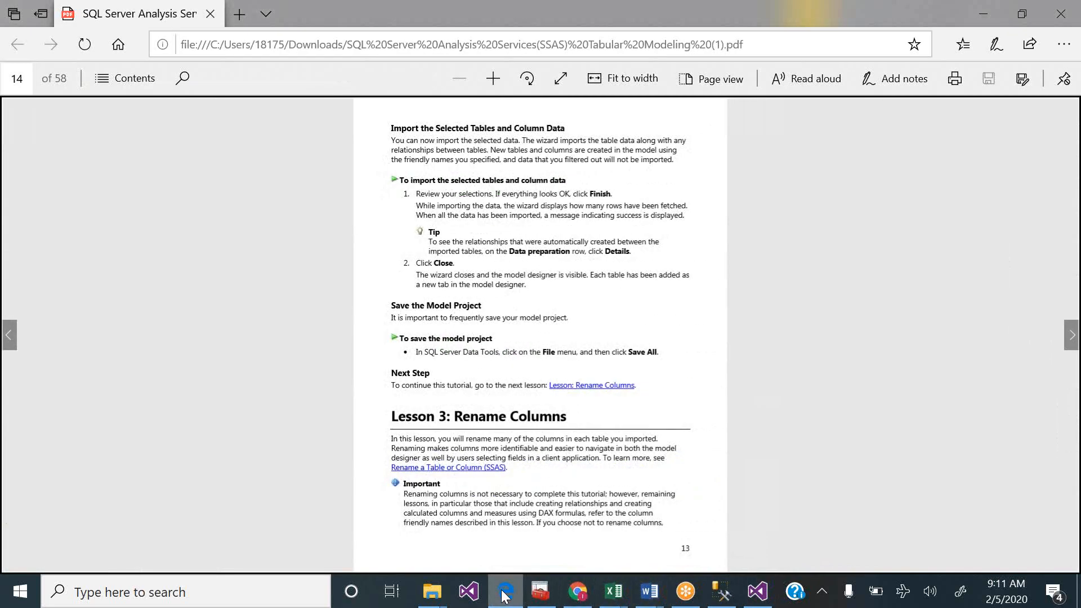
key("Left")
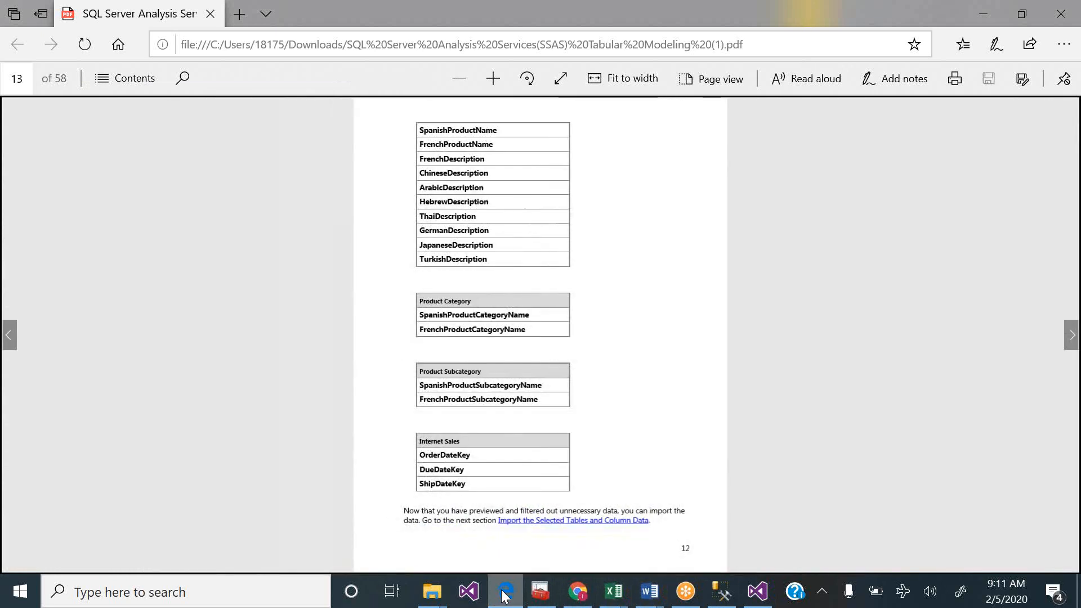
key("Right")
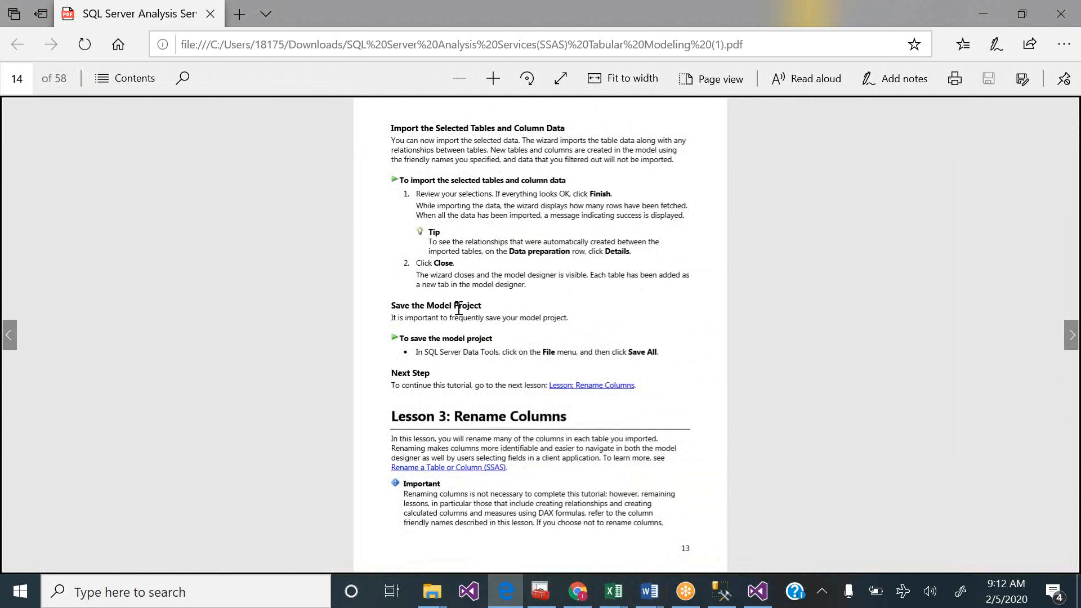
scroll(459, 309, "up", 10)
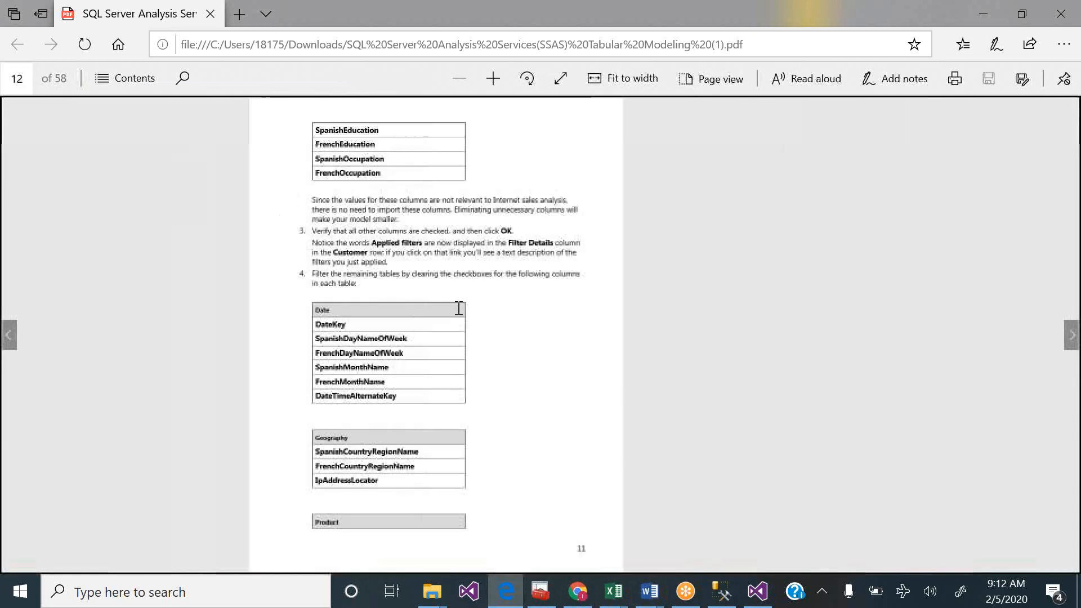
scroll(457, 308, "up", 5)
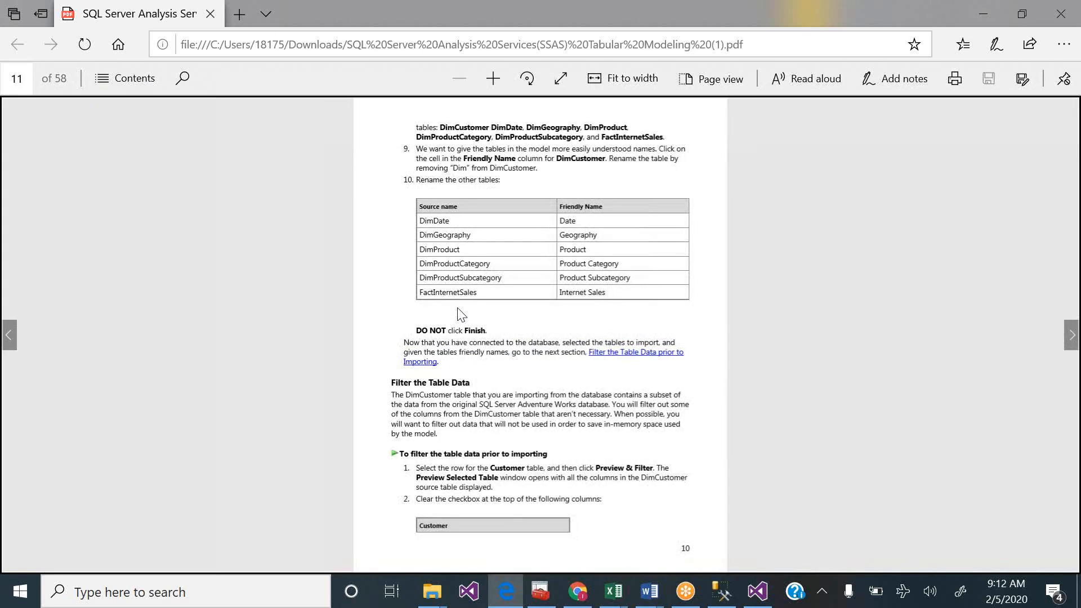
scroll(462, 315, "up", 5)
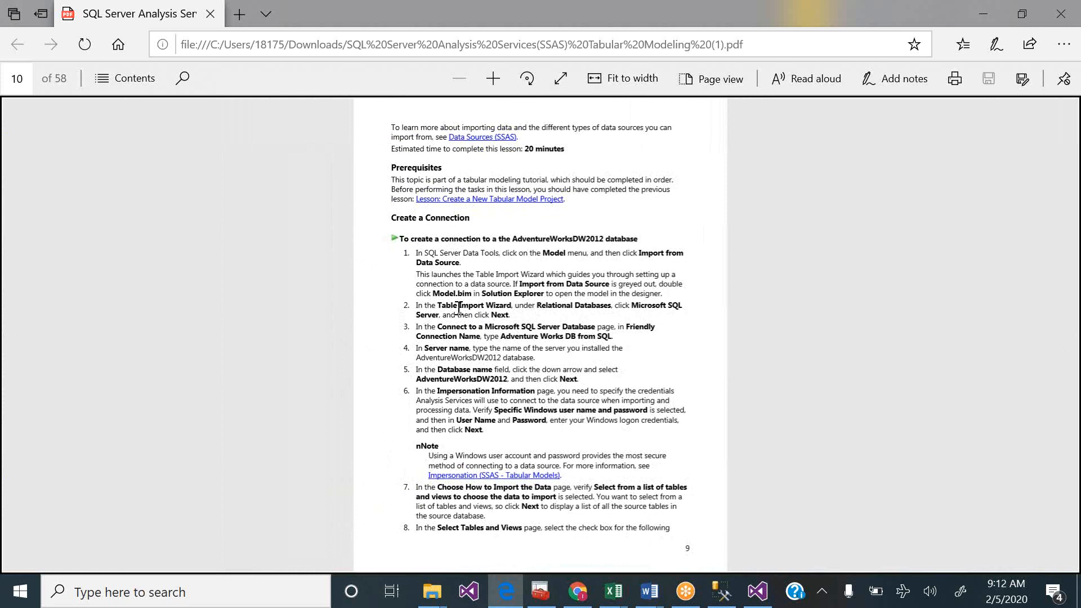
scroll(459, 309, "down", 1)
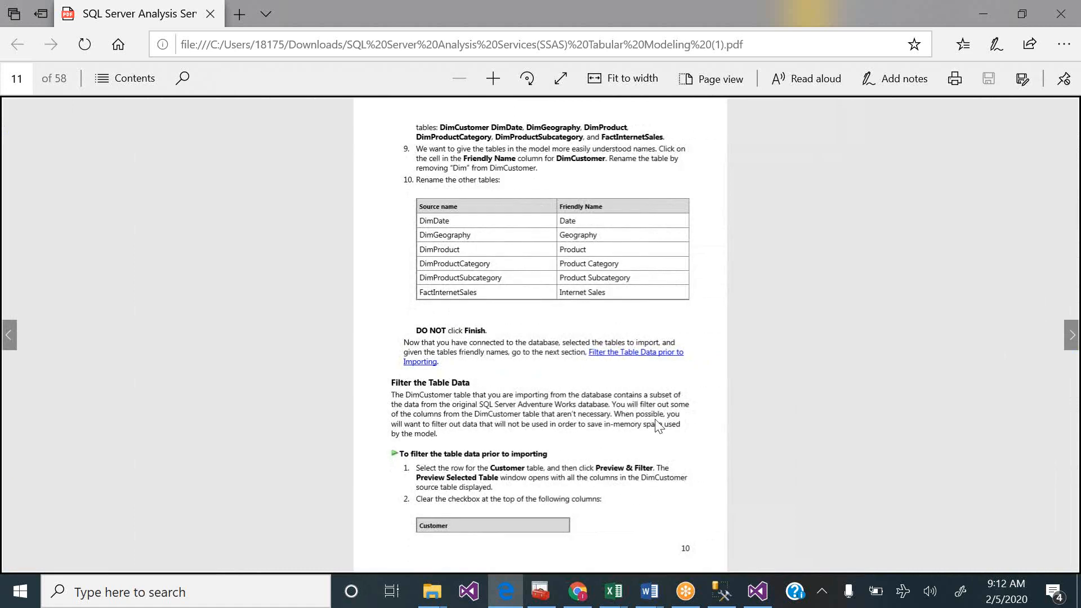
scroll(694, 505, "down", 1)
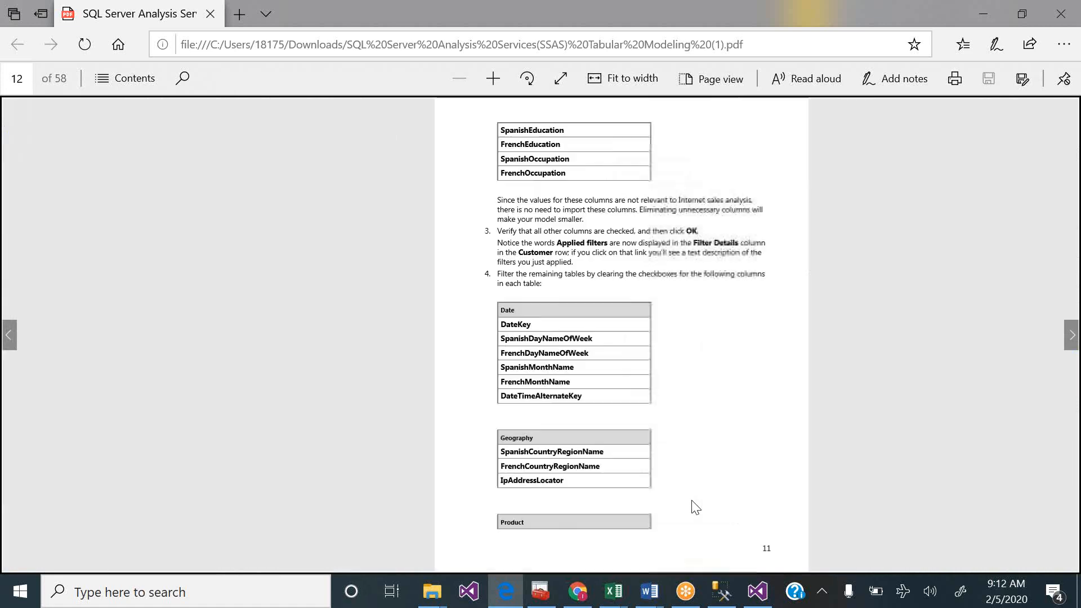
scroll(694, 504, "down", 1)
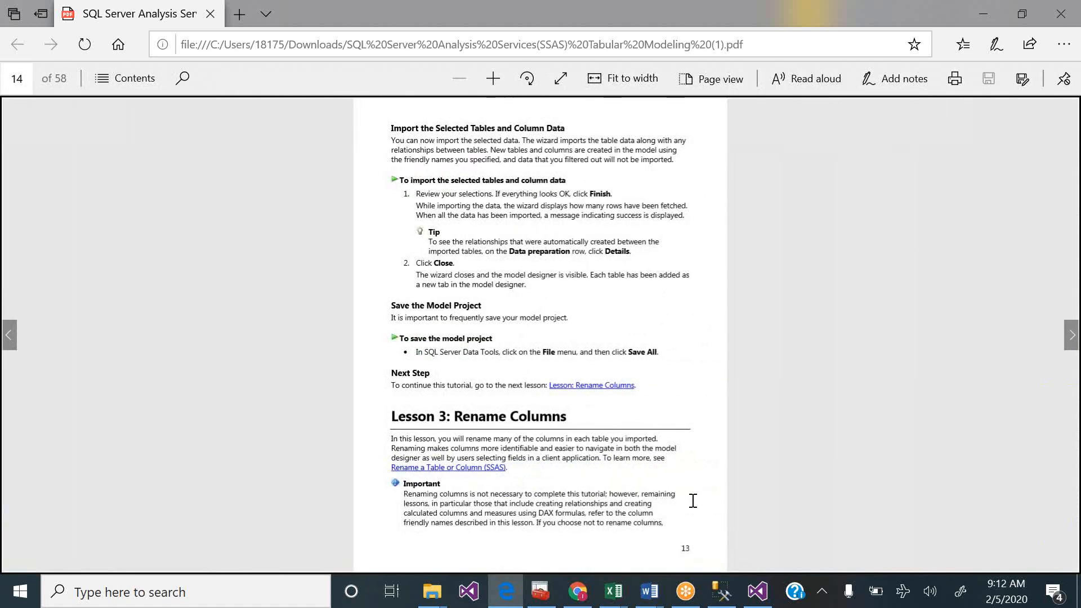
- Return to Visual Studio, import the selected tables into the model and close the Table Import Wizard
left_click(760, 596)
left_click(731, 516)
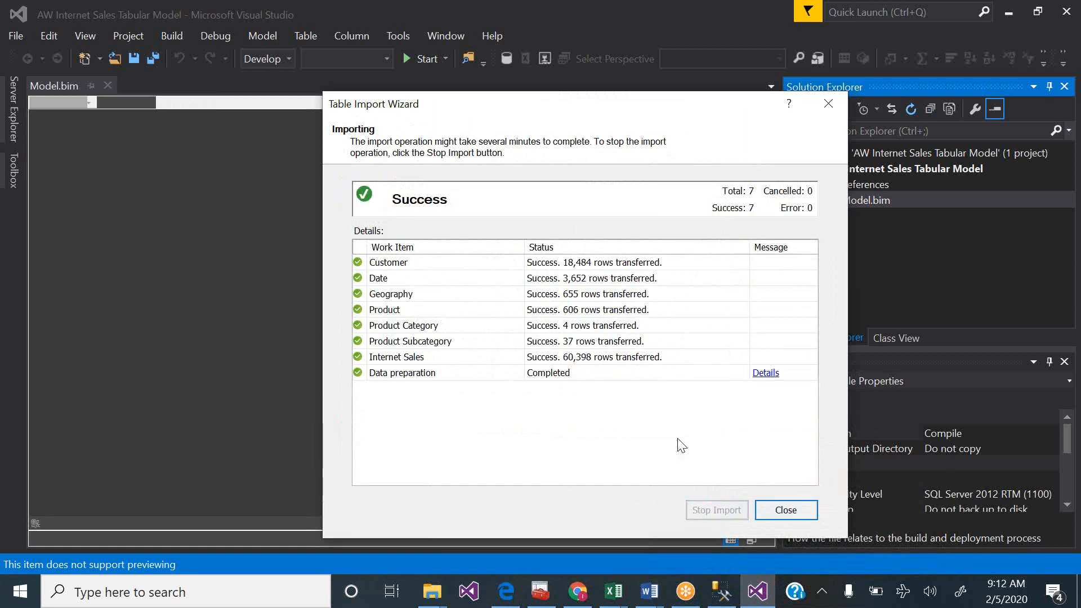
left_click(805, 508)
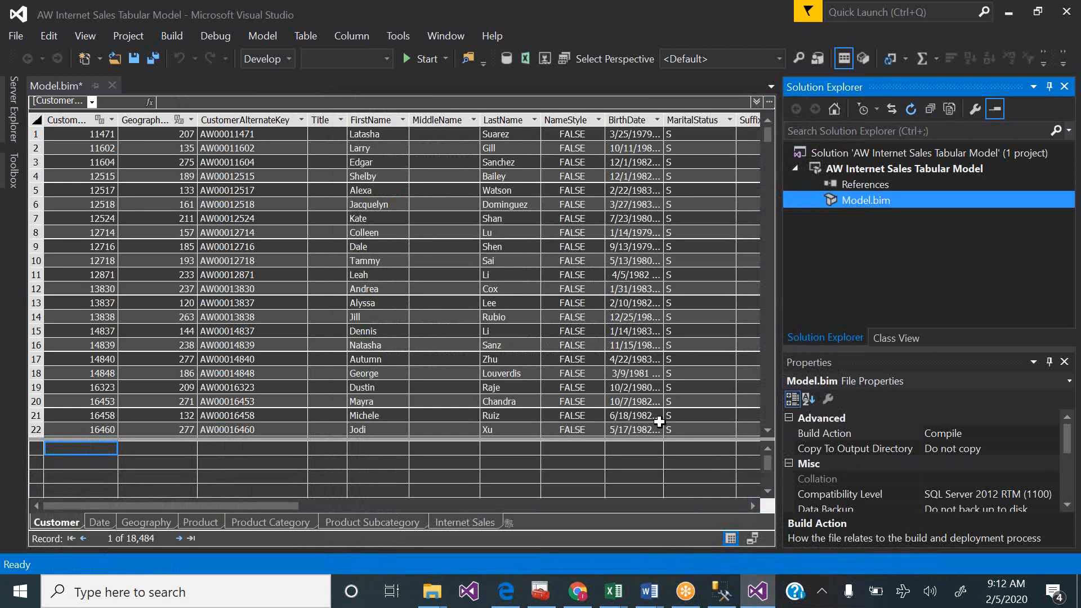
- Switch to the Raw Data workbook in Excel and open its PowerPivot data model window
left_click(613, 591)
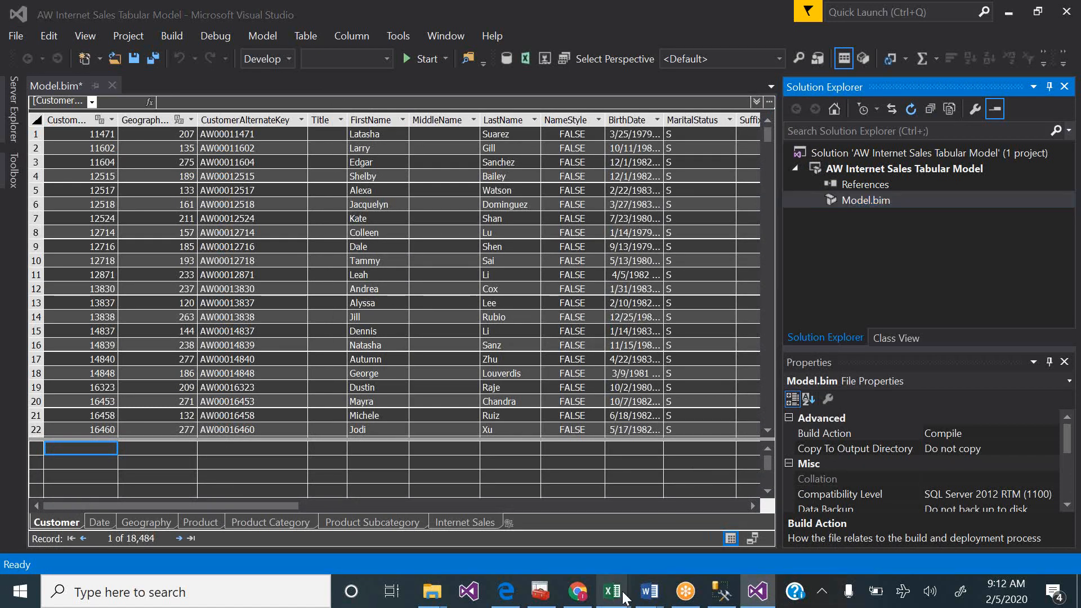
left_click(568, 542)
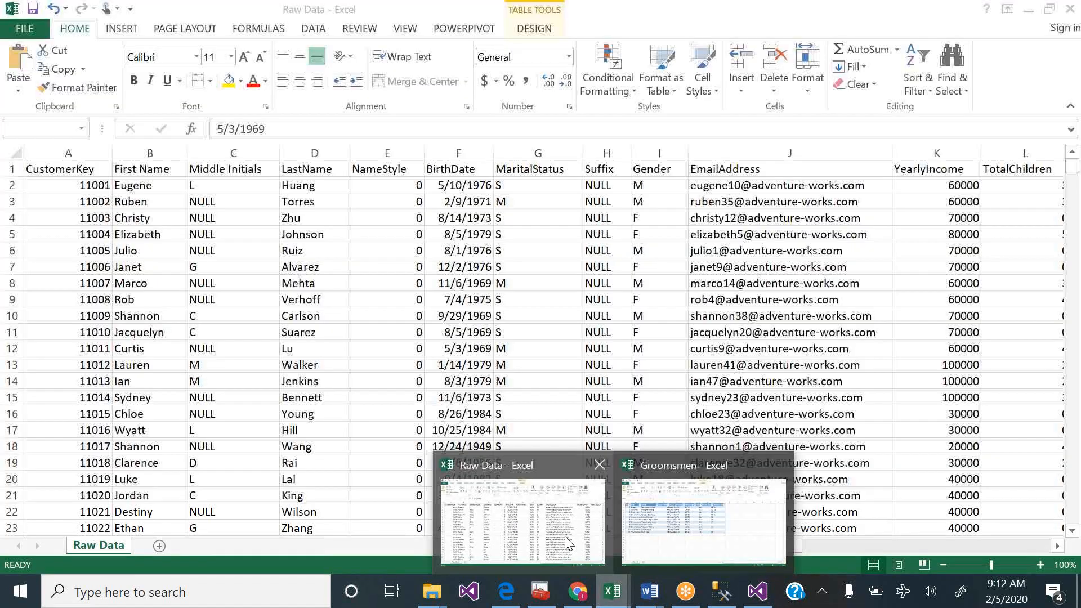
left_click(473, 29)
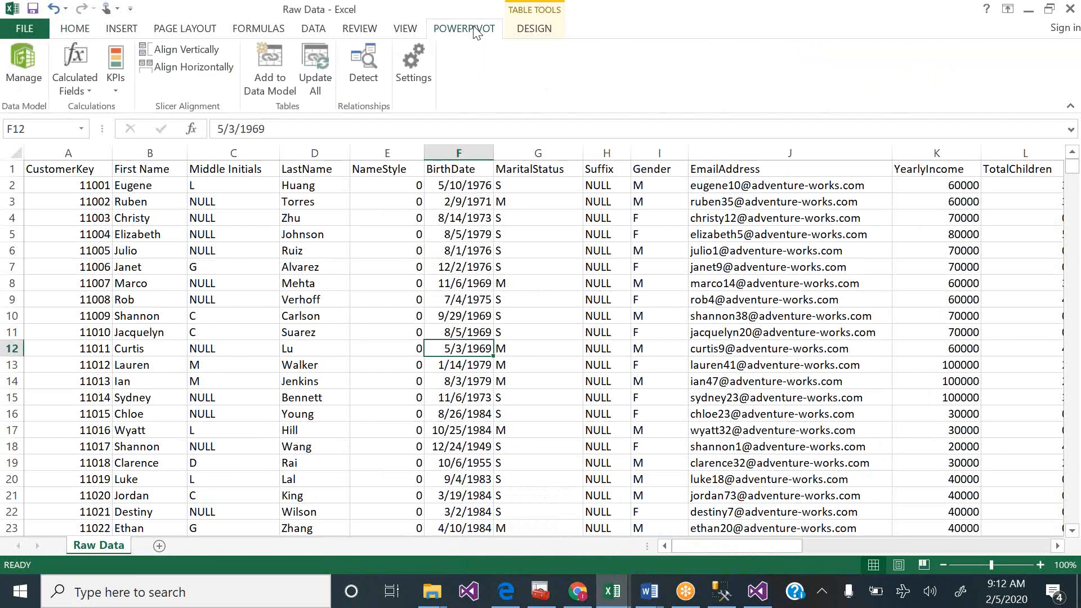
left_click(22, 63)
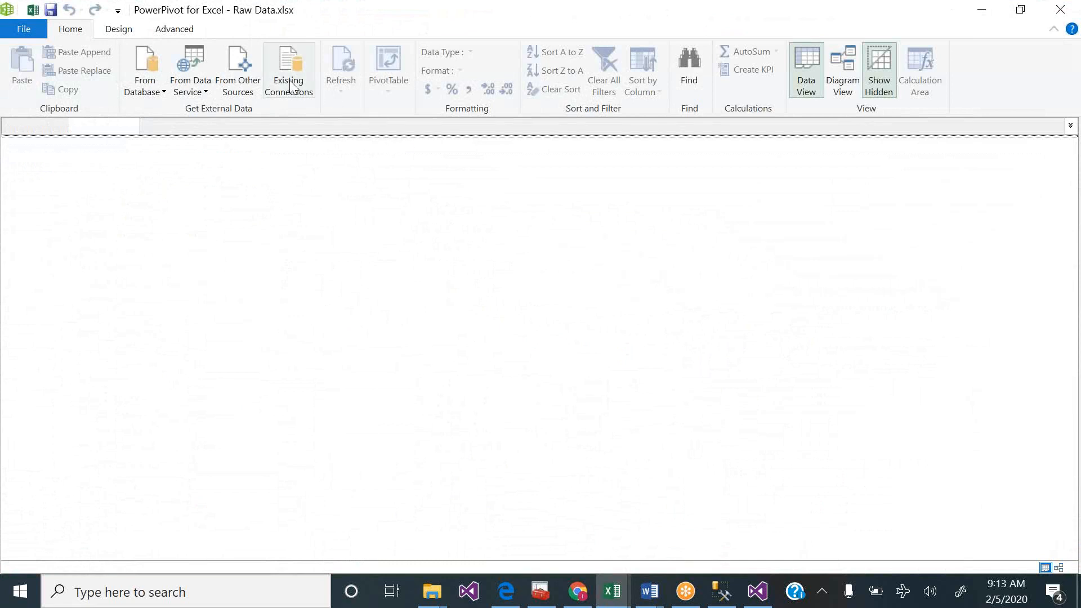
- Connect PowerPivot to the AdventureWorksDW2012 SQL Server database on server "." and choose to import from a list of tables and views
left_click(162, 93)
left_click(141, 107)
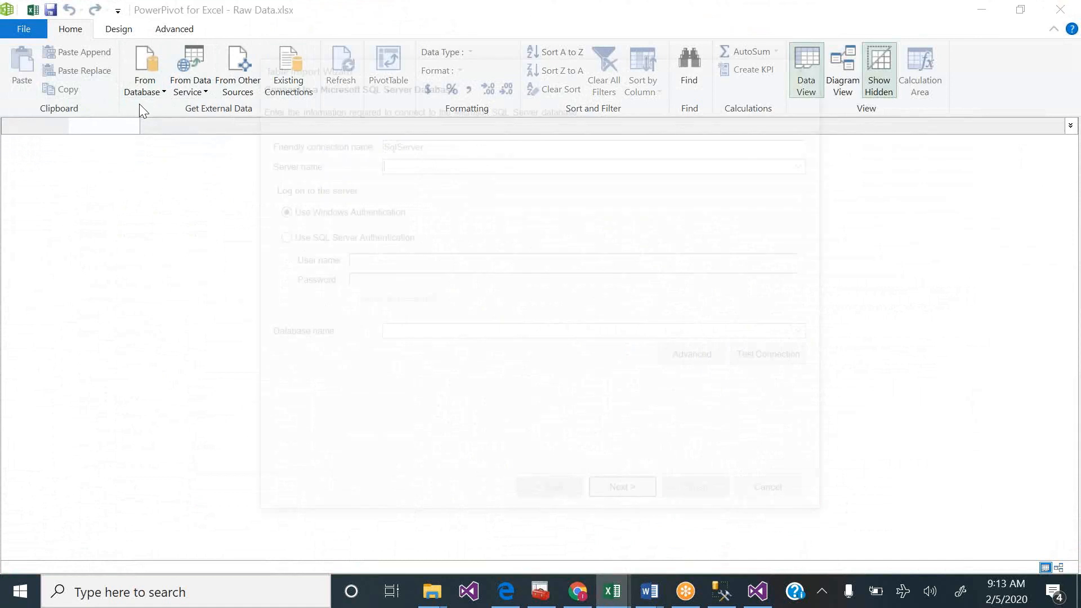
type(".")
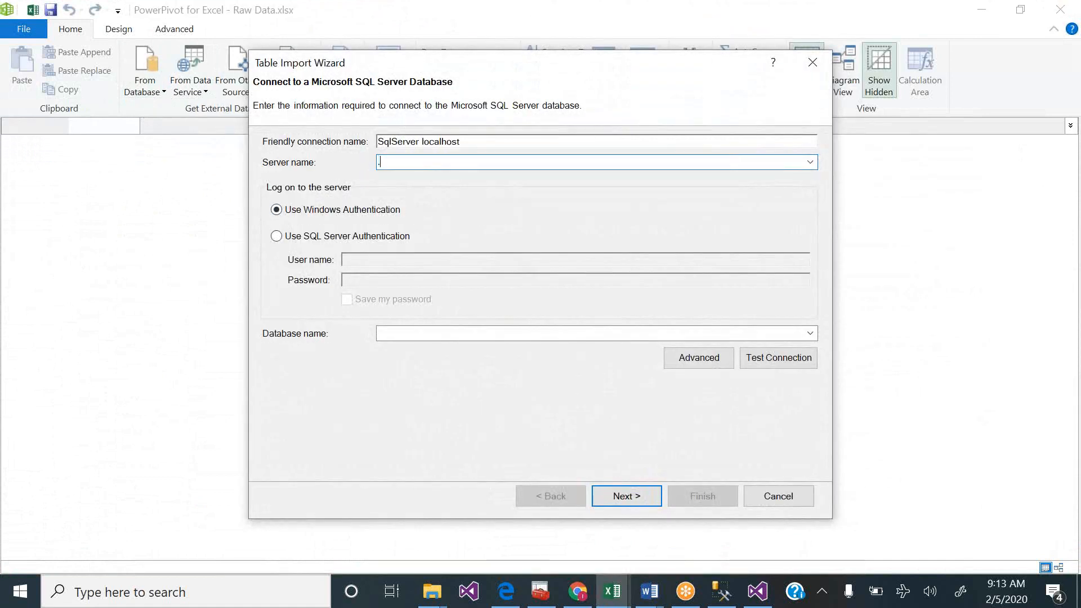
left_click(811, 333)
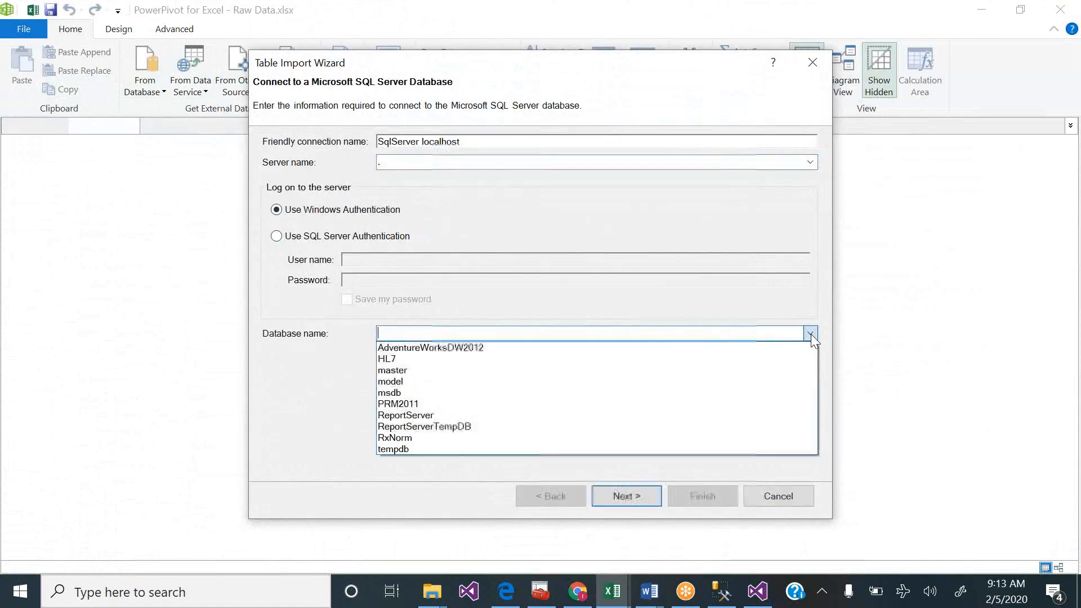
left_click(401, 348)
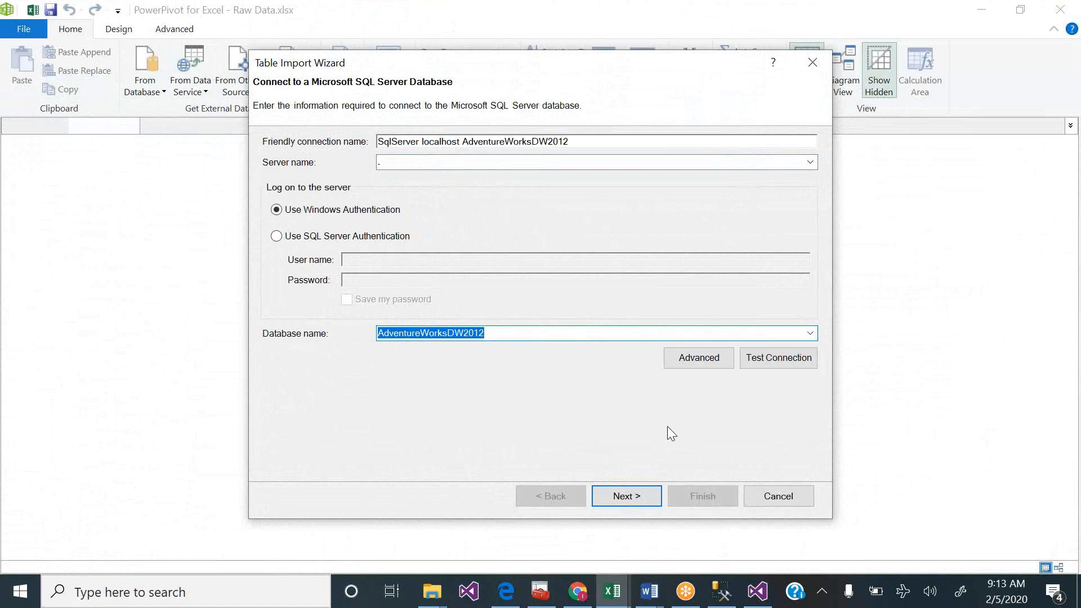
left_click(628, 494)
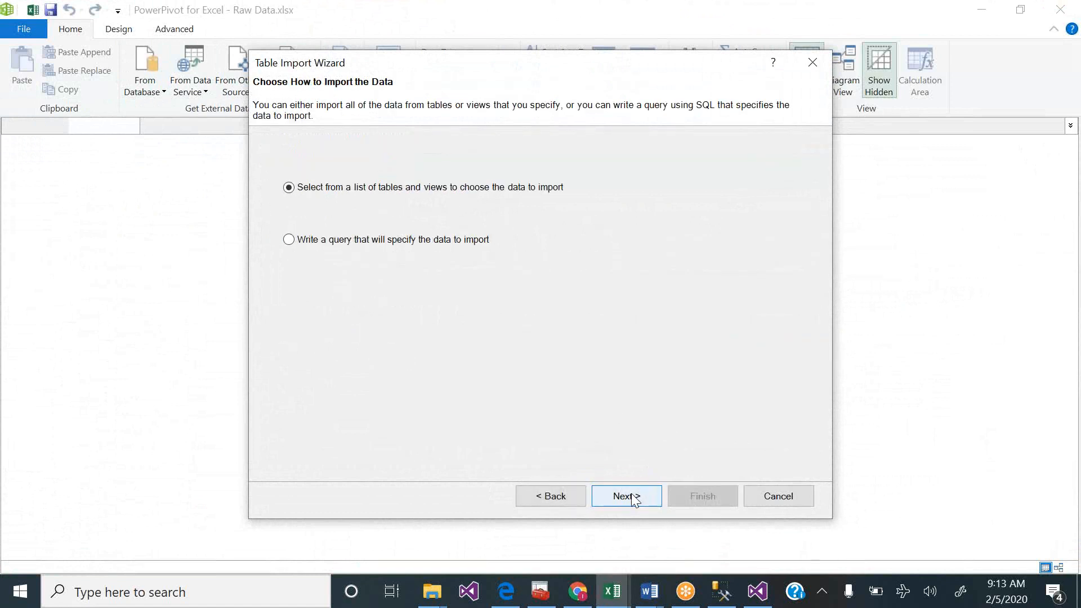
left_click(633, 495)
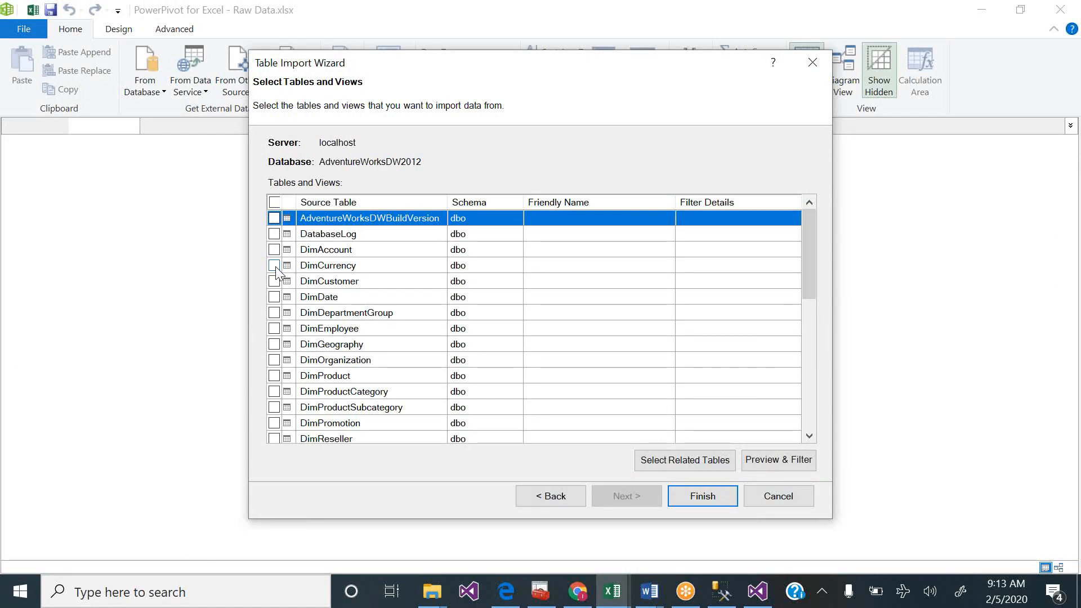
- Select DimCustomer, DimDate, DimGeography, DimProduct, DimProductCategory, DimProductSubcategory and FactInternetSales, and import them into the PowerPivot data model
left_click(274, 281)
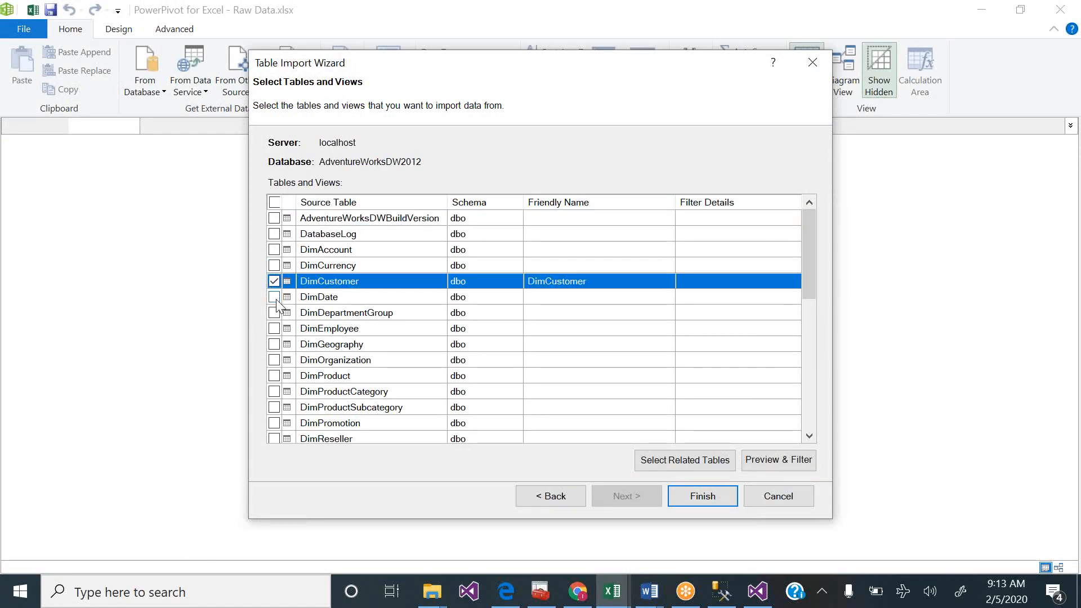
left_click(274, 297)
left_click(274, 345)
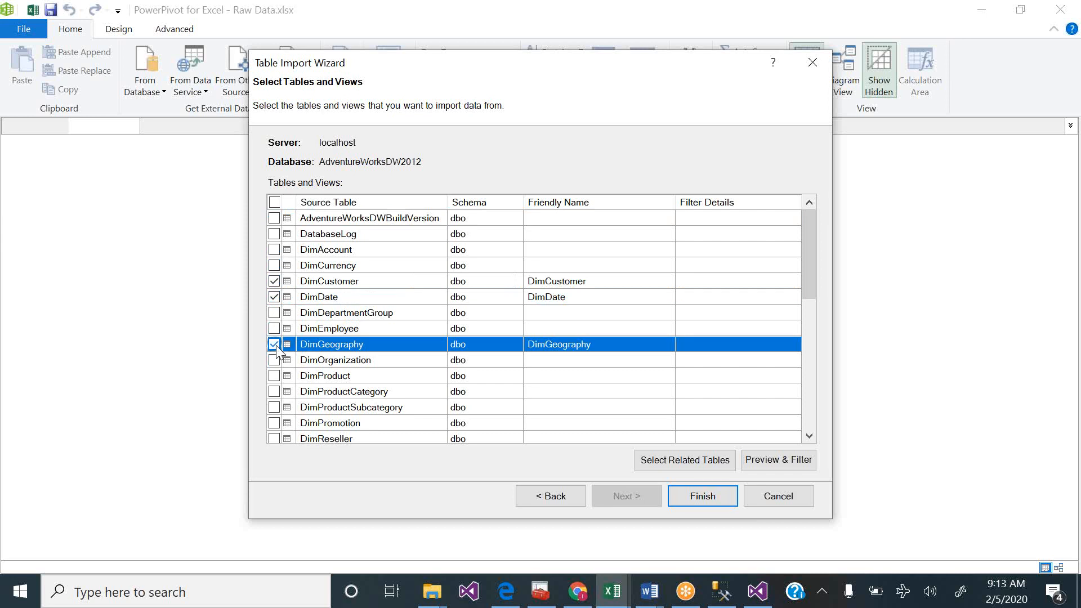
left_click(275, 376)
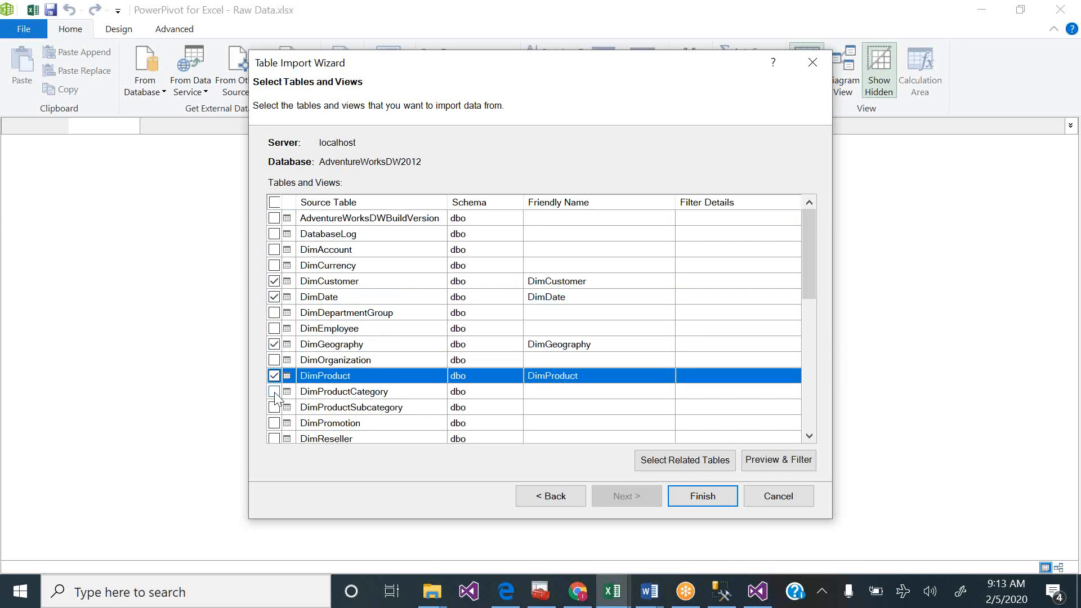
left_click(275, 392)
left_click(273, 407)
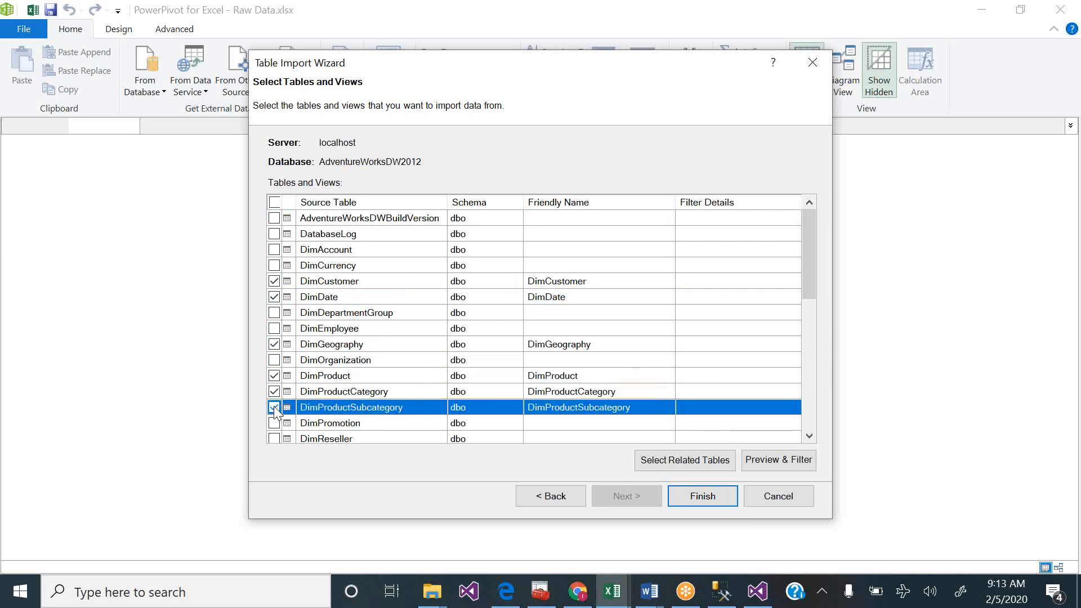
left_click_drag(810, 270, 814, 344)
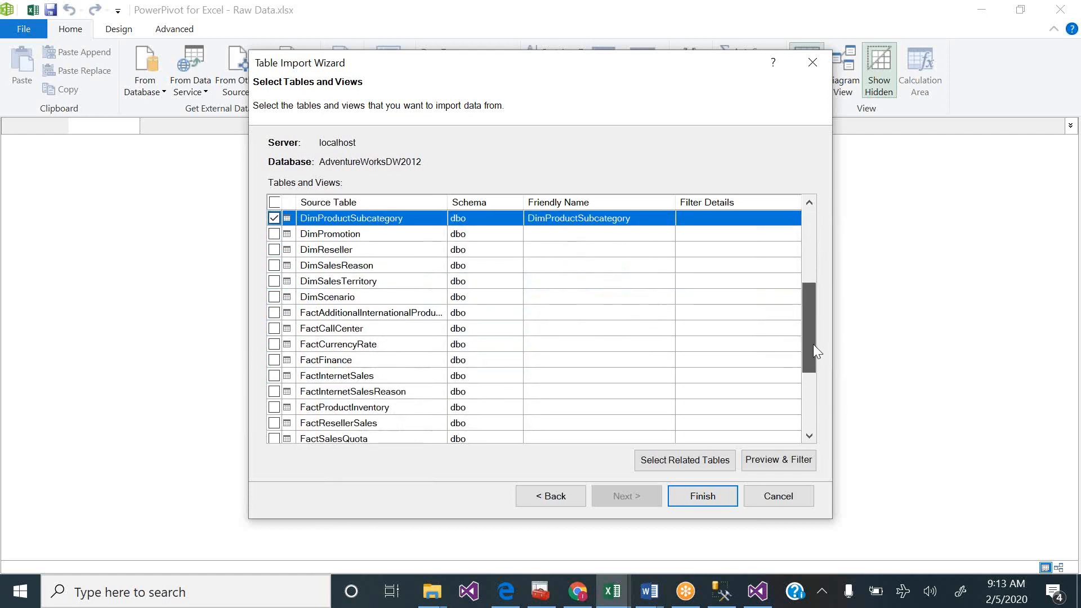
left_click(274, 375)
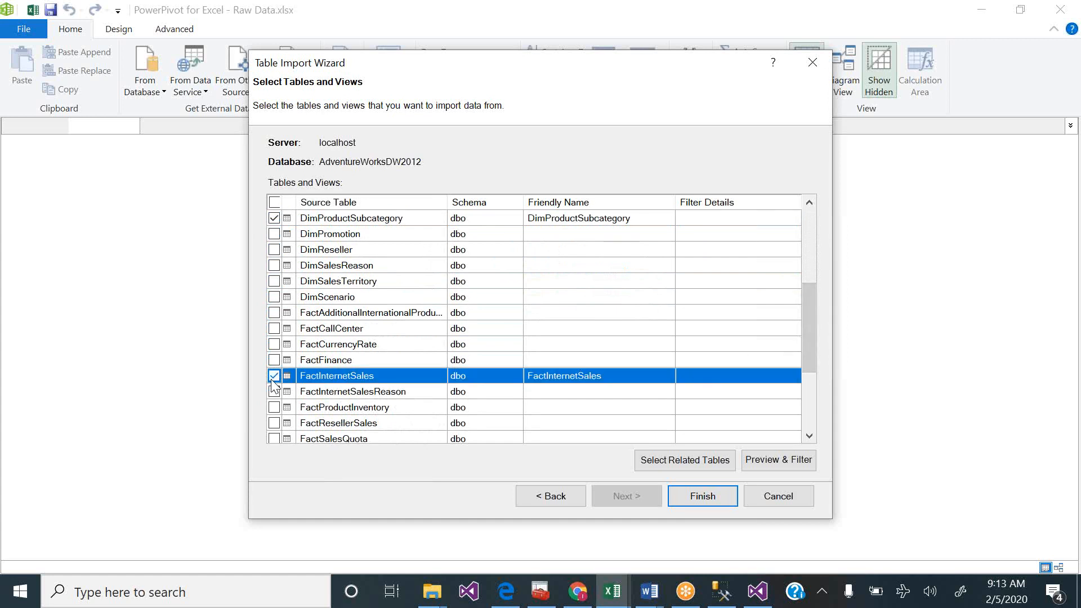
left_click(700, 492)
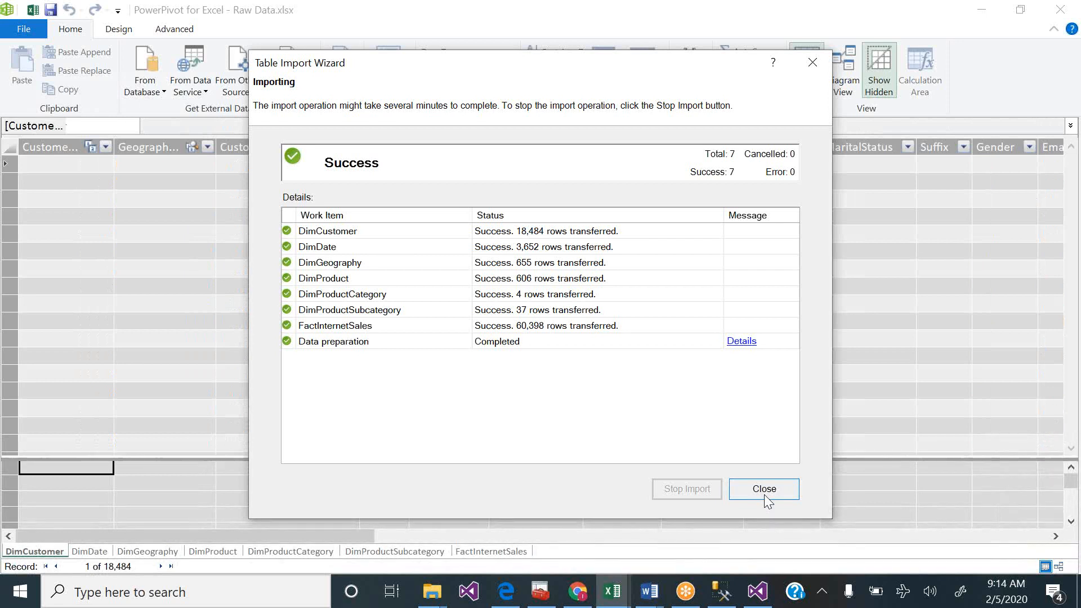
left_click(765, 489)
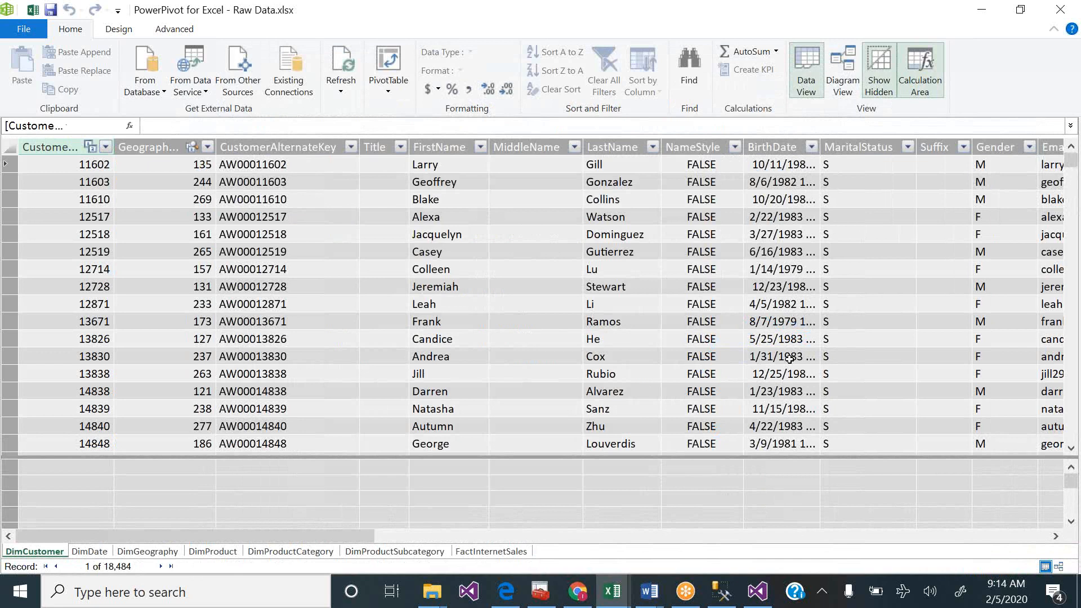
- Compare the table relationships in the diagram views of the Visual Studio model and the Raw Data PowerPivot model, and return Visual Studio to grid view
left_click(757, 592)
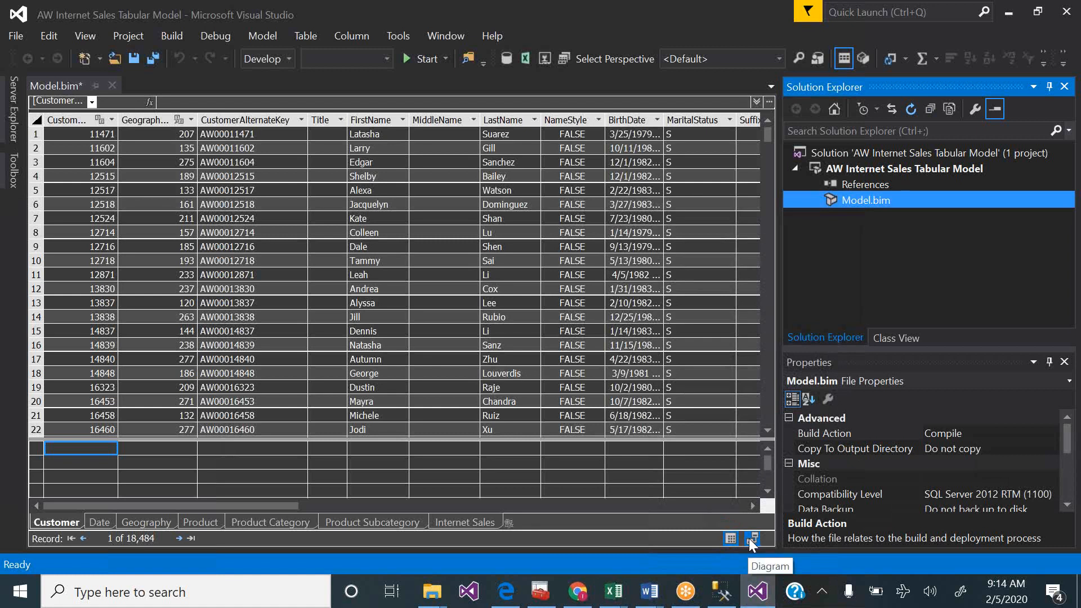
left_click(750, 538)
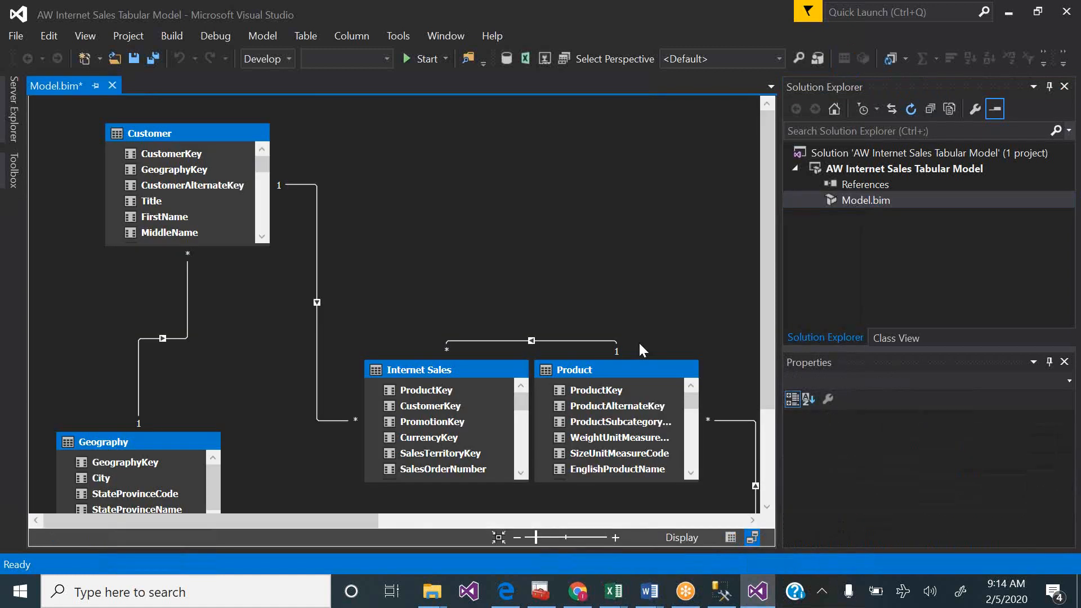
left_click_drag(764, 329, 754, 418)
mouse_move(612, 591)
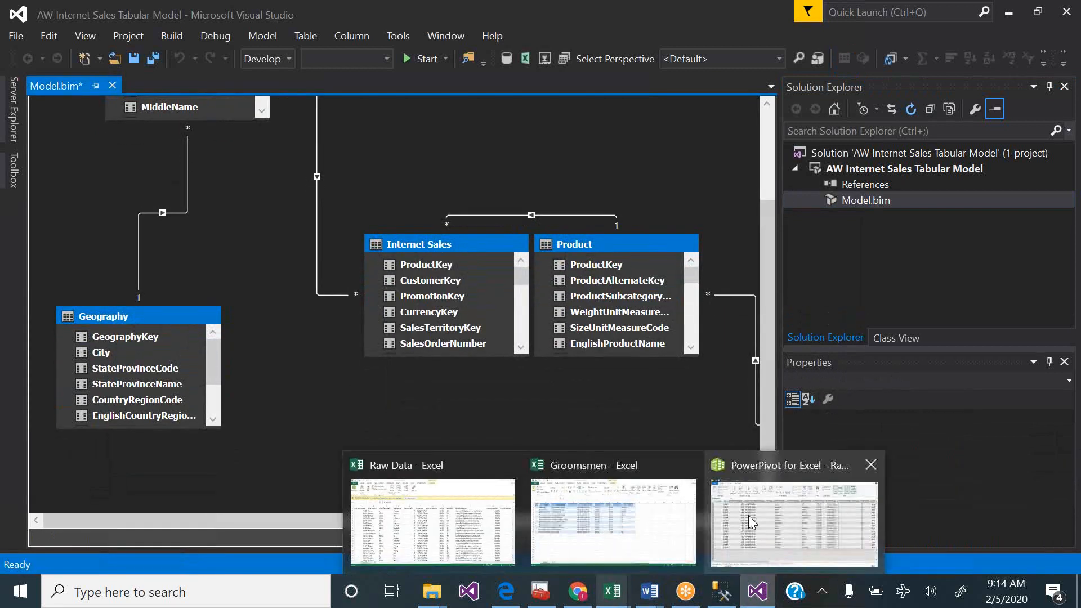
left_click(749, 516)
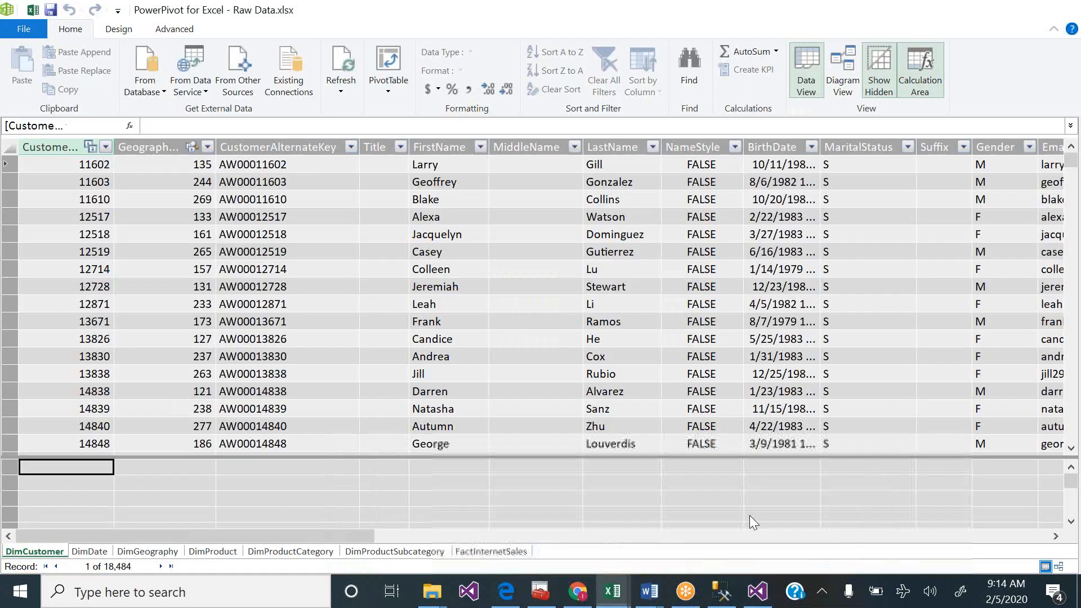
left_click(850, 62)
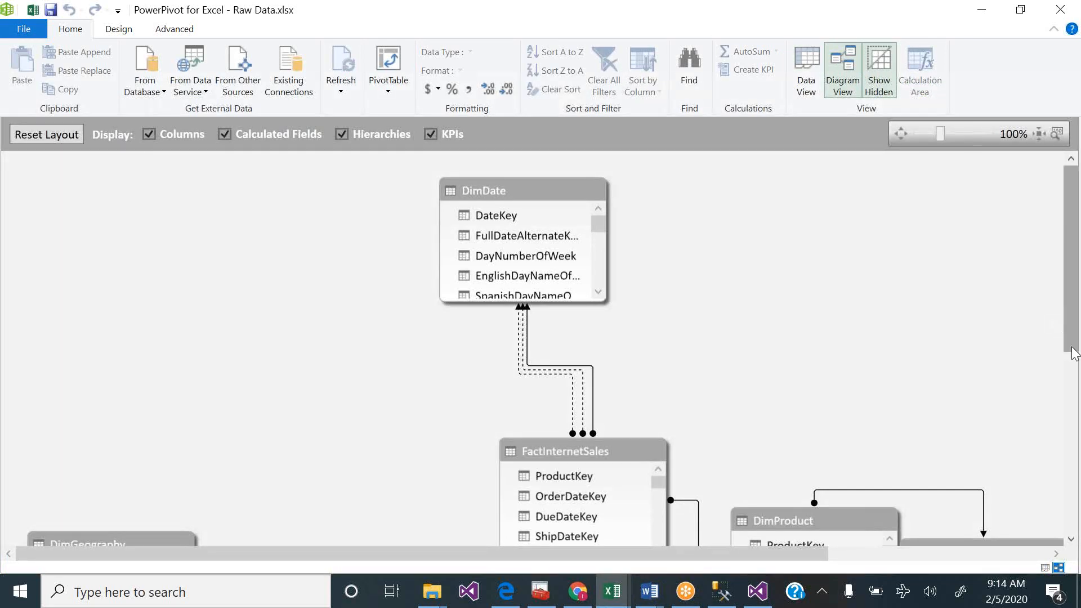
left_click_drag(1075, 353, 1068, 499)
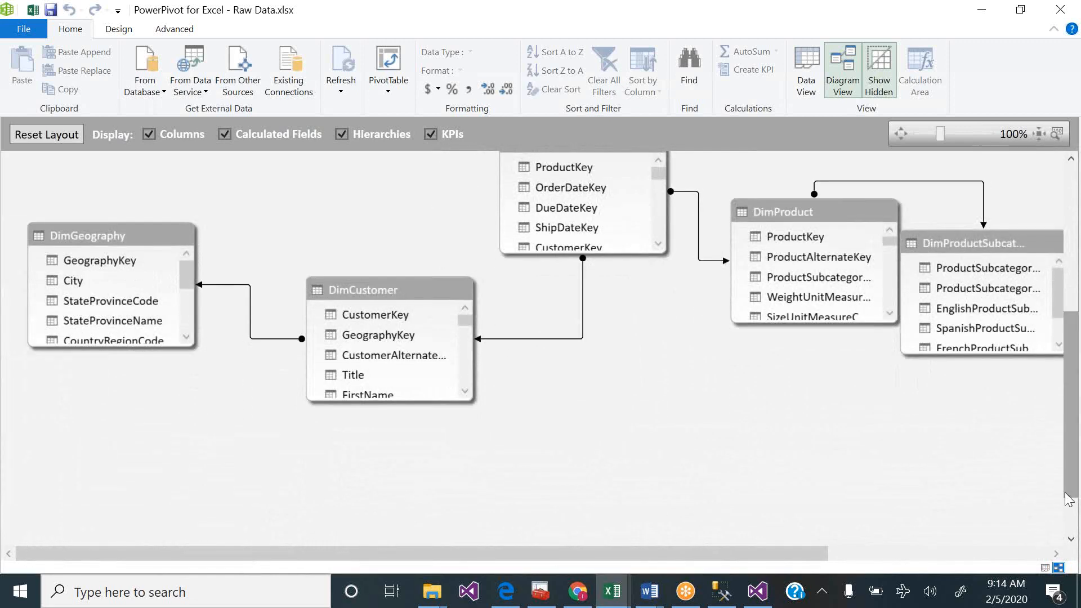
left_click(760, 591)
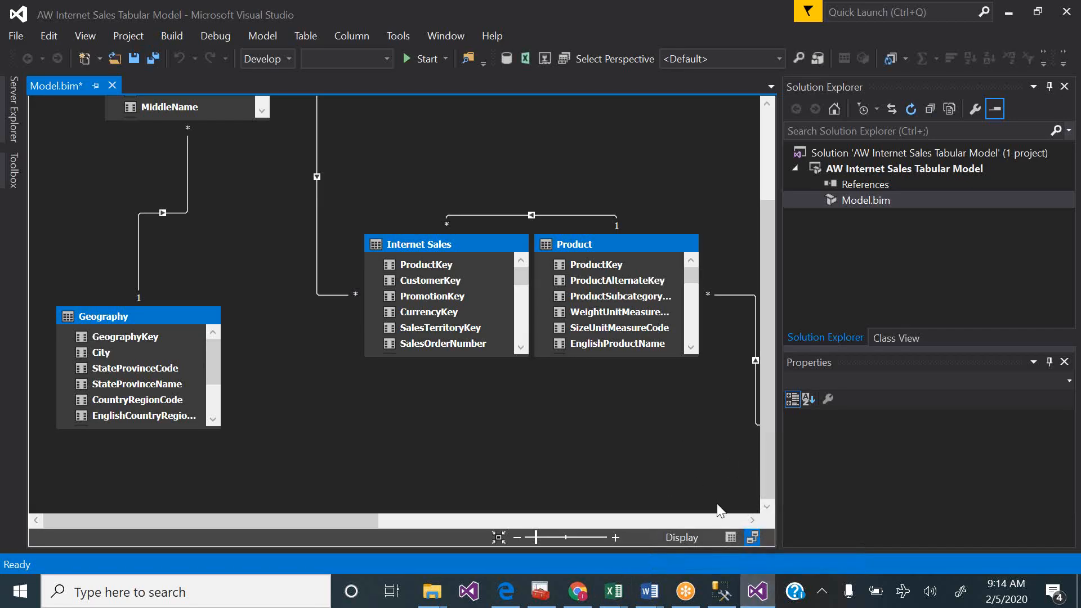
left_click(731, 538)
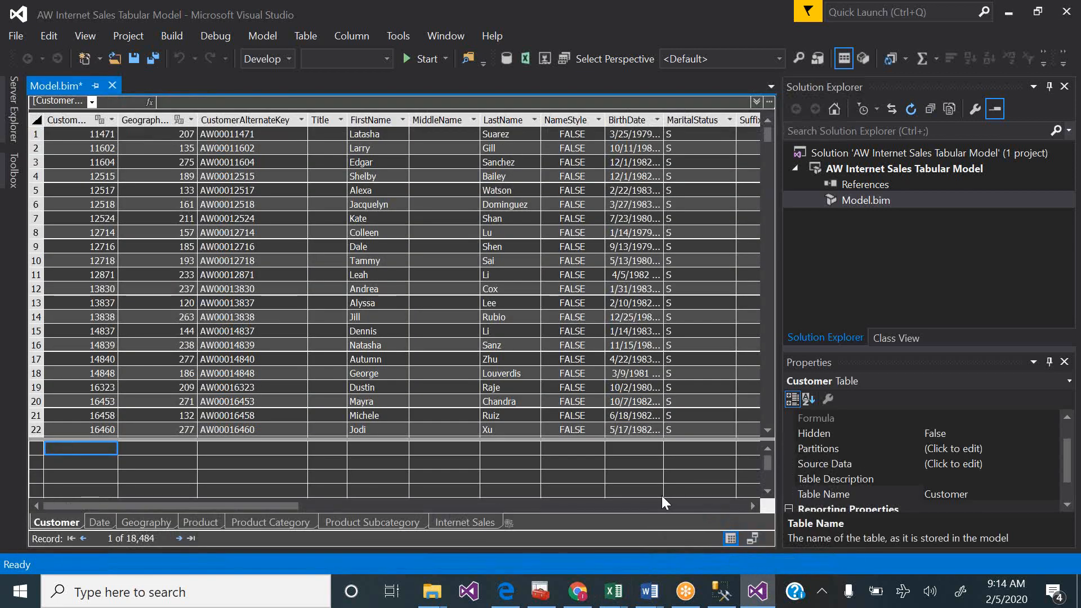
- Switch to the PDF in Edge and review the column renaming instructions and friendly names for the Customer and Date tables on pages 15 and 16
left_click(505, 594)
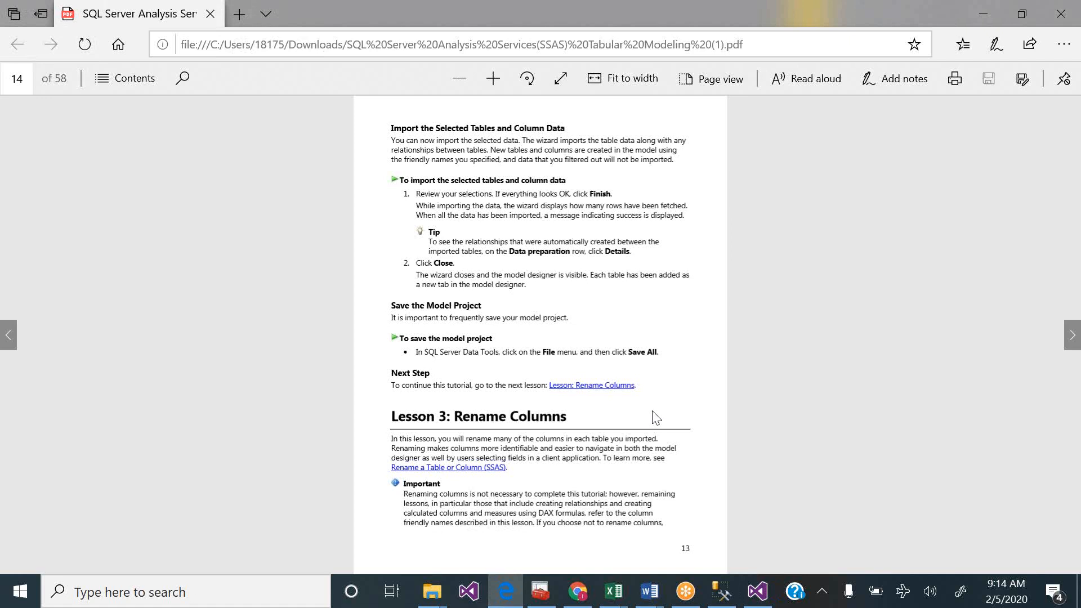
key("Right")
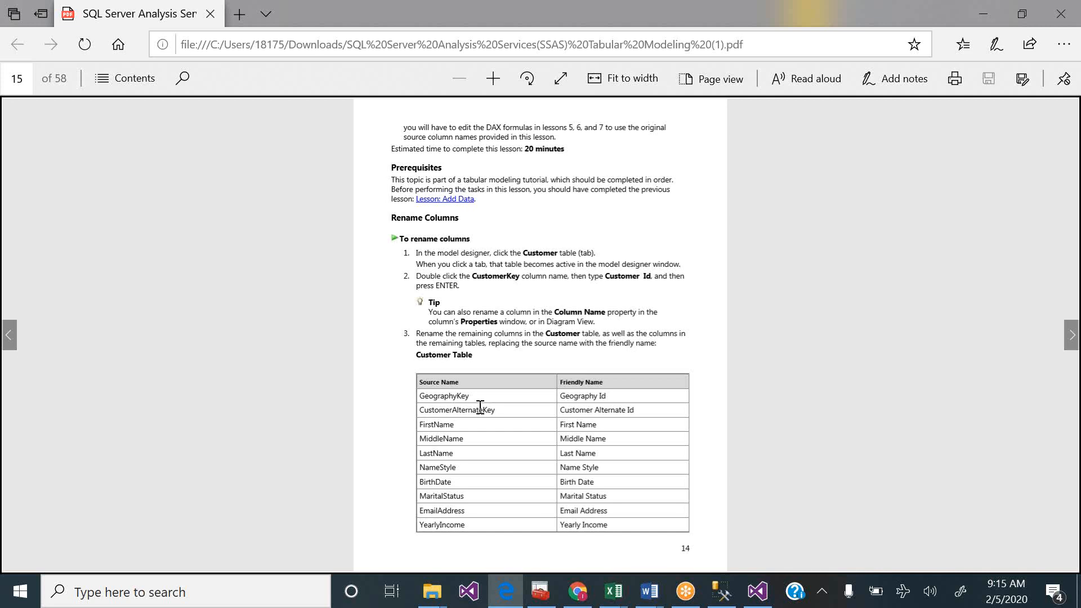
scroll(480, 407, "down", 2)
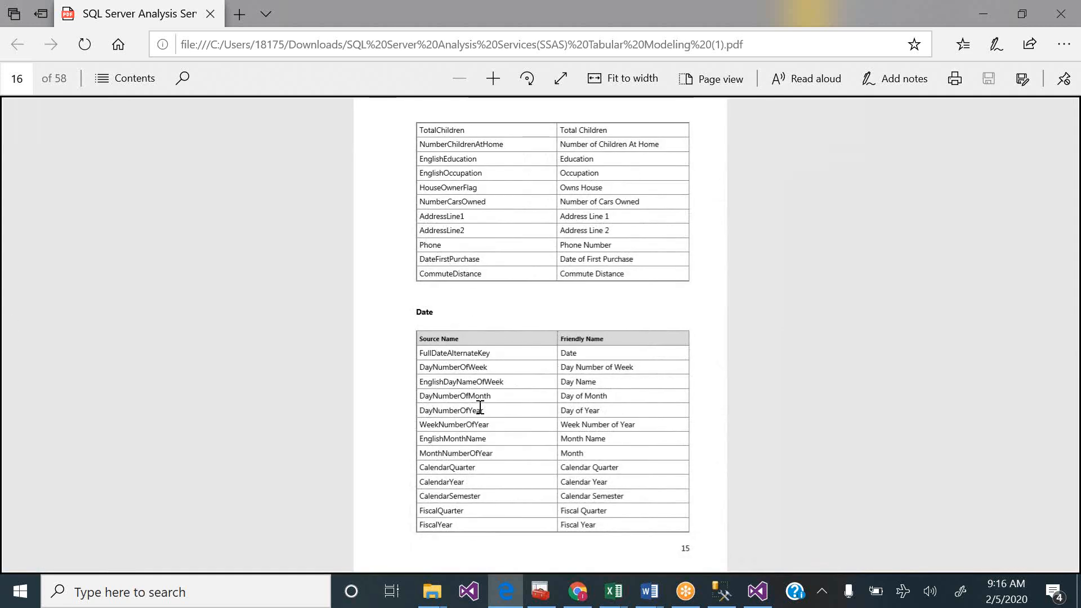
scroll(479, 406, "up", 2)
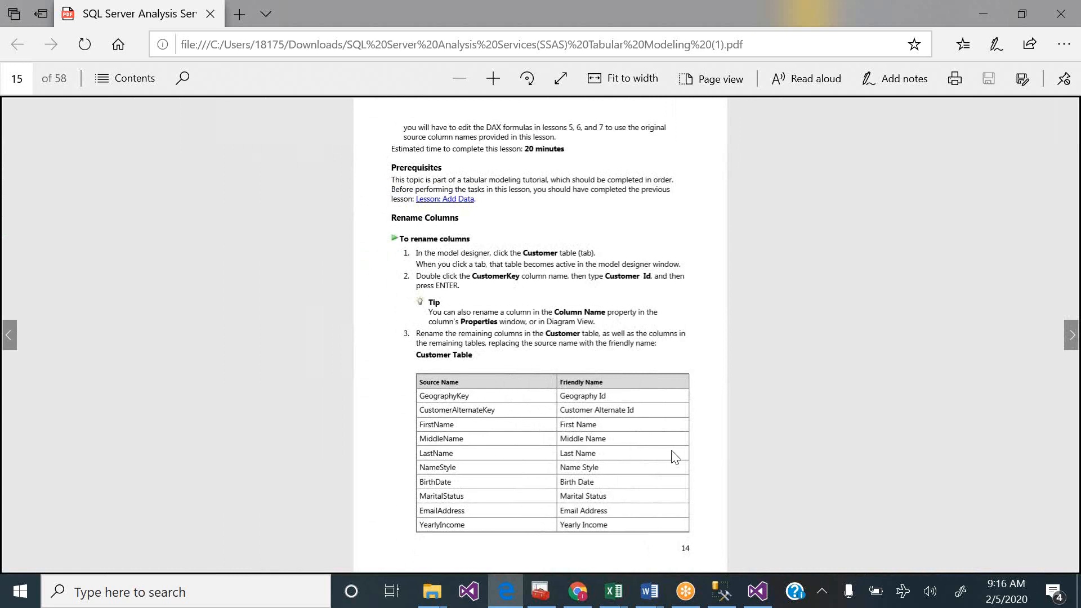
- Return to Visual Studio and rename the GeographyKey column of the Customer table to Geography Id
left_click(757, 591)
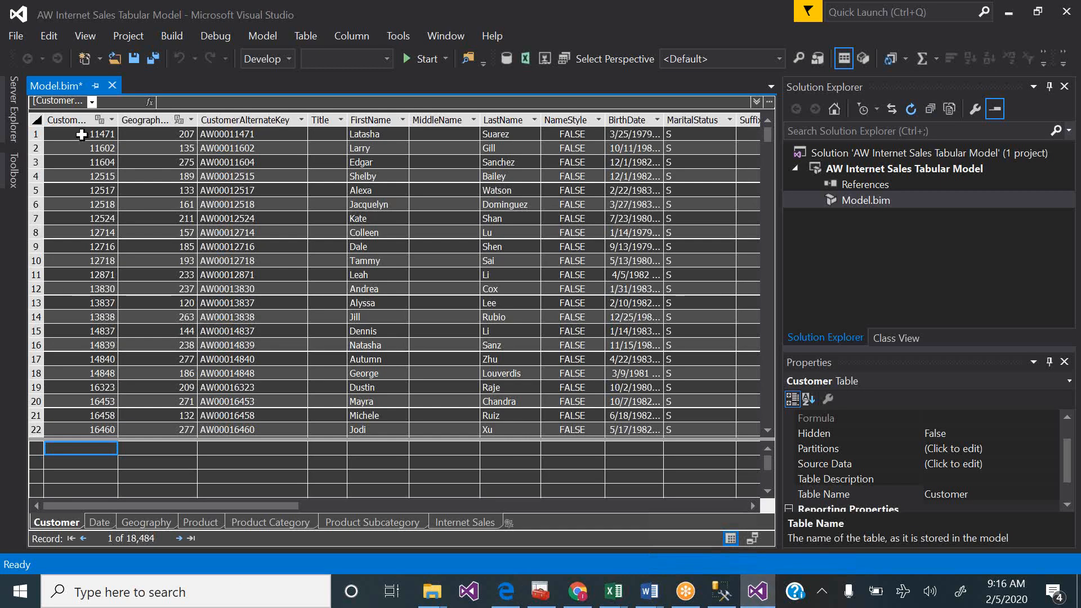
left_click(76, 114)
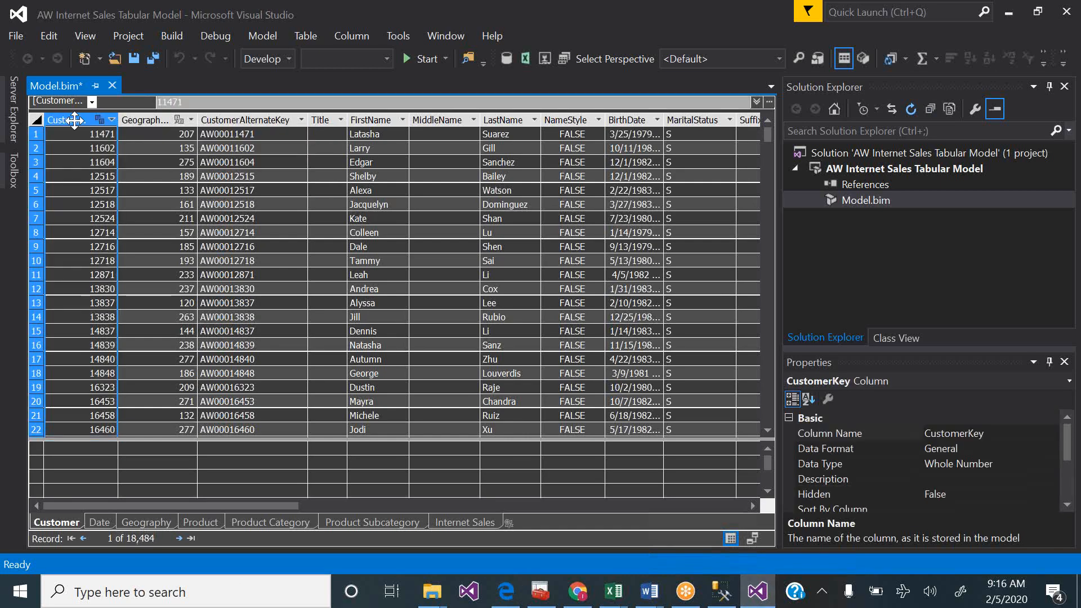
double_click(144, 120)
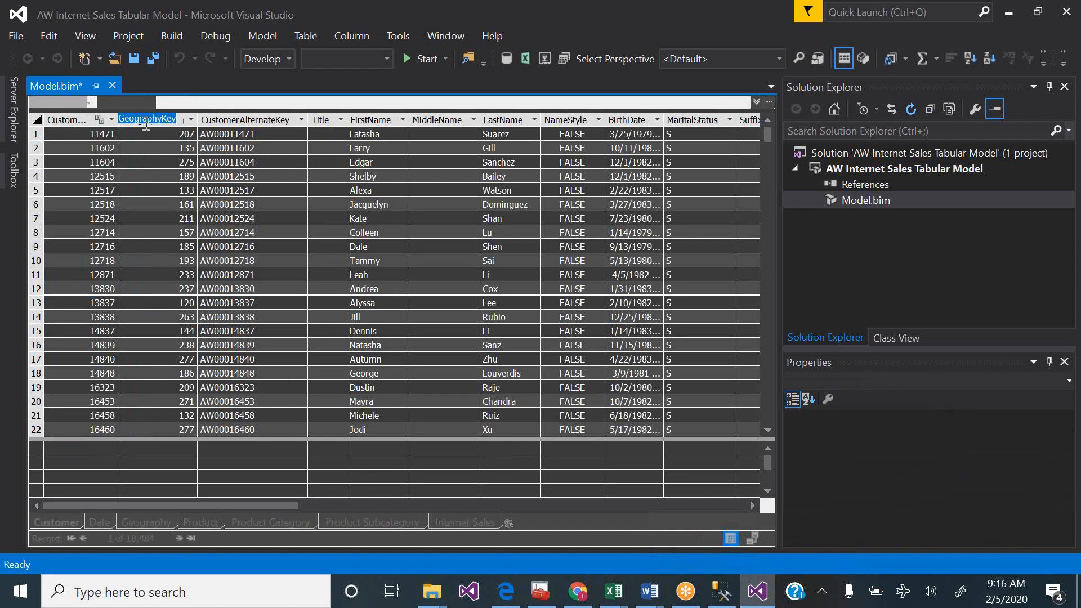
left_click(165, 122)
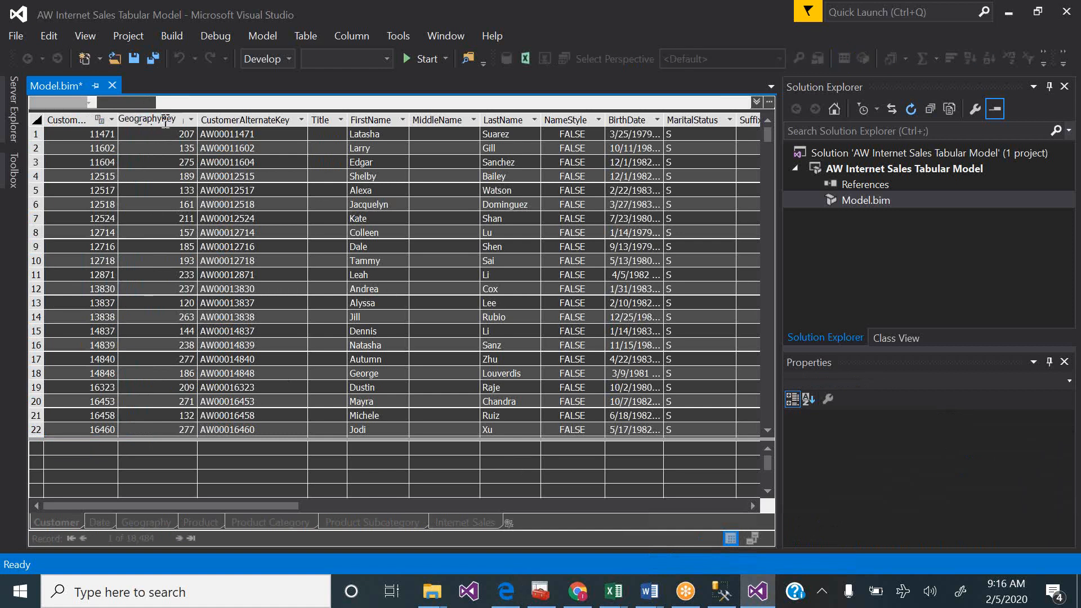
type("Id")
key("Delete")
key("Delete")
key("Delete")
- Check the Customer table's friendly column names on page 15 of the PDF in Edge and return to Visual Studio
mouse_move(758, 592)
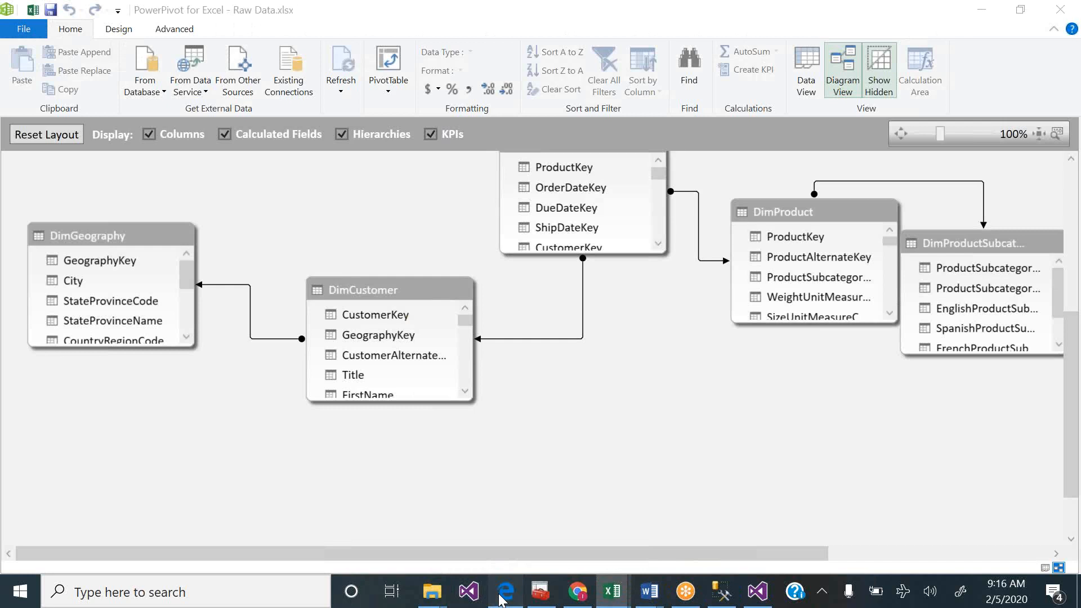
left_click(503, 598)
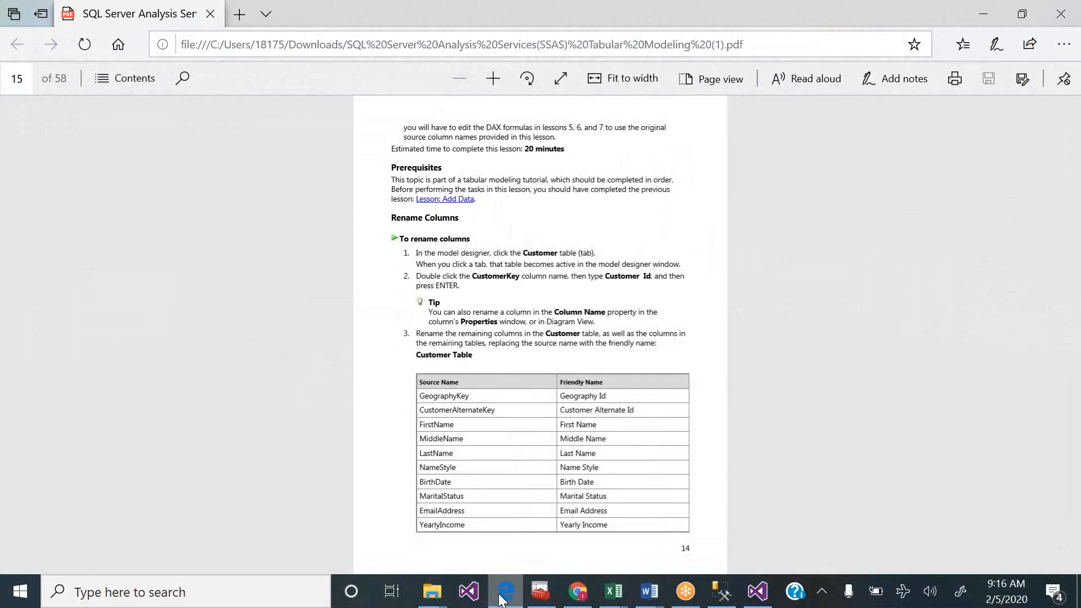
left_click(503, 598)
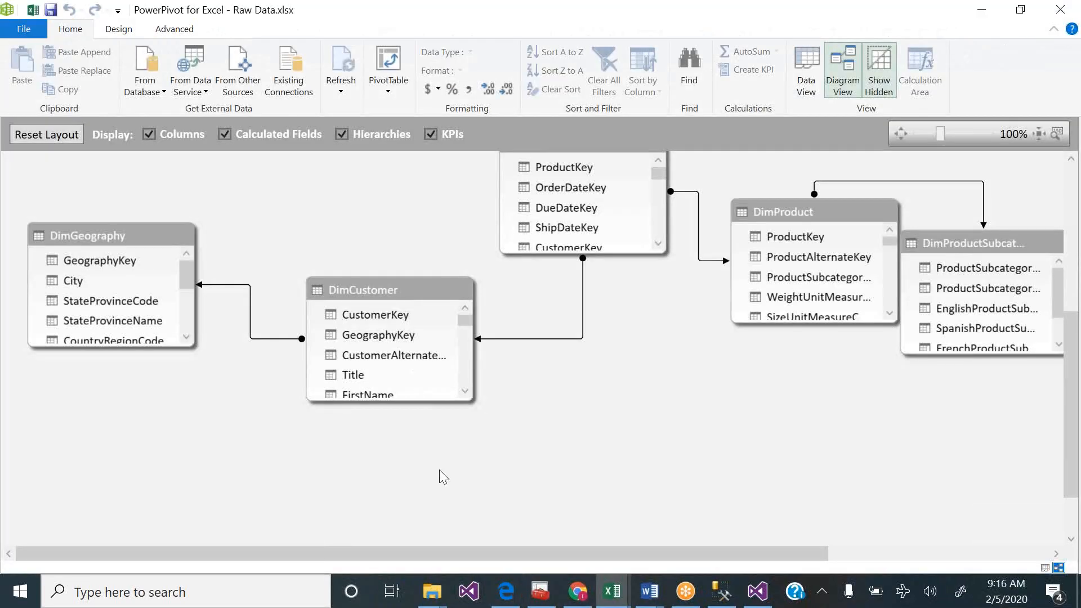
left_click(722, 595)
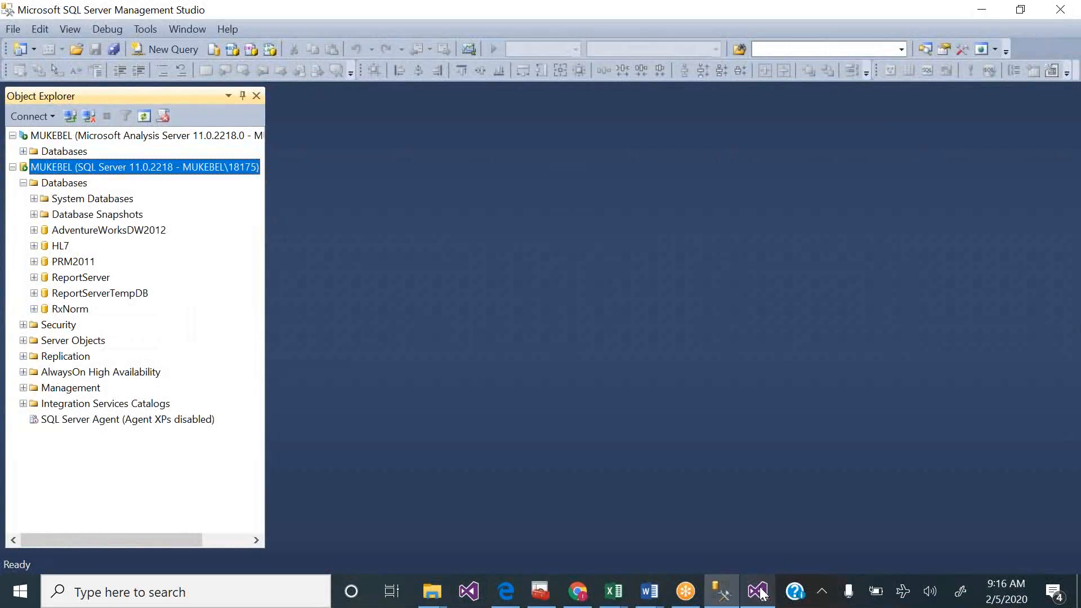
left_click(756, 592)
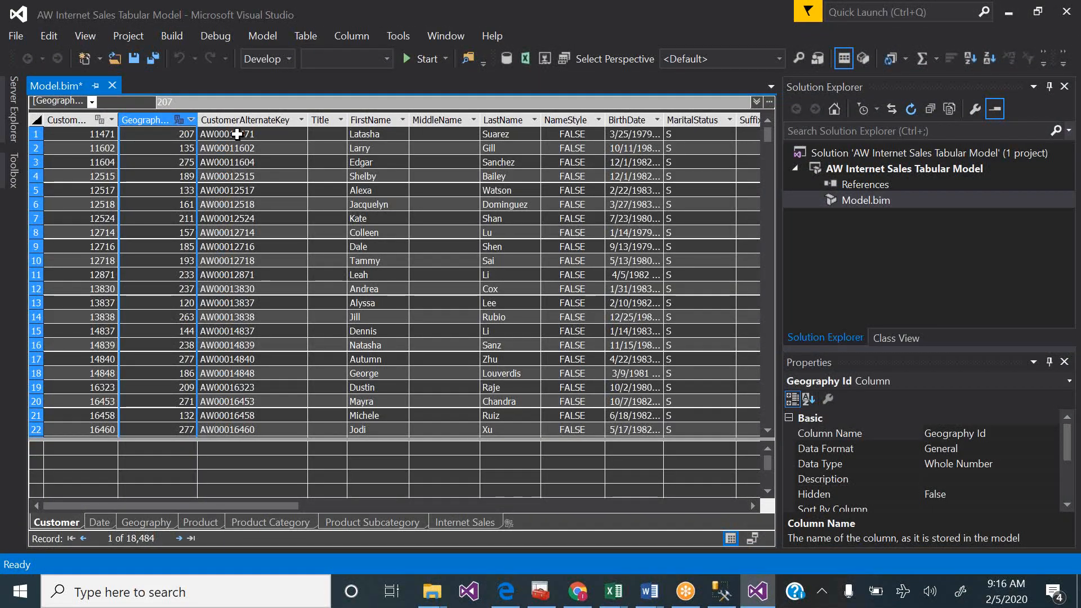
- Rename the CustomerAlternateKey column of the Customer table to Customer Alternate Id
left_click(245, 120)
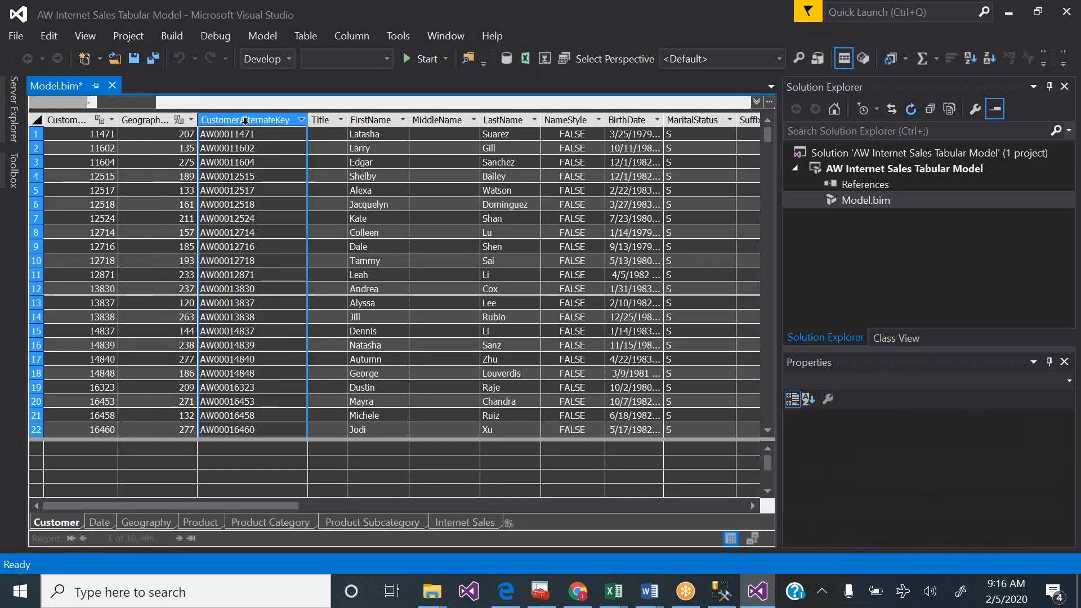
double_click(244, 120)
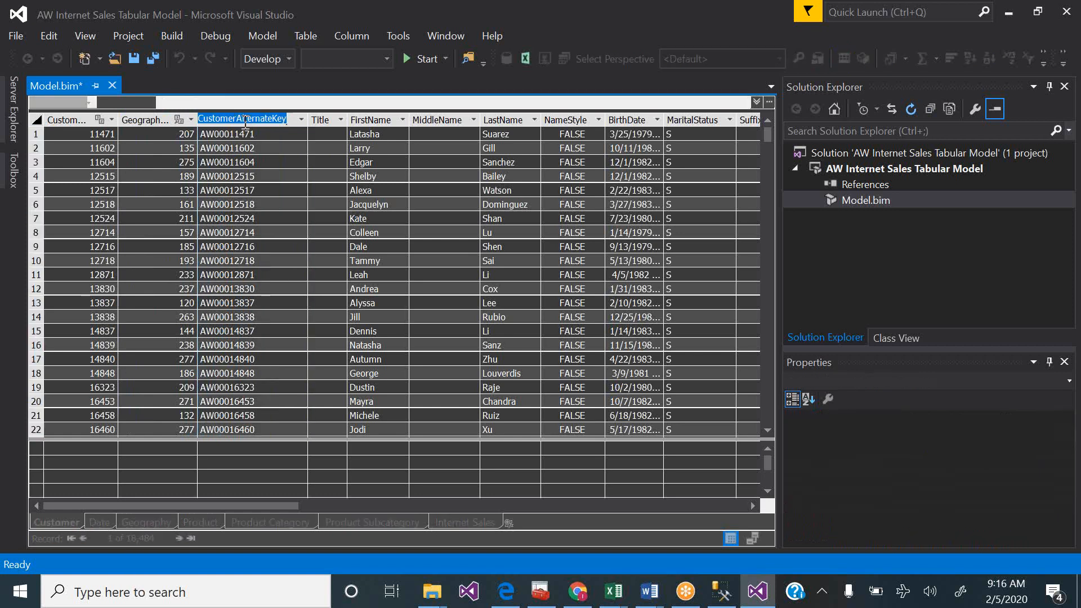
left_click(245, 121)
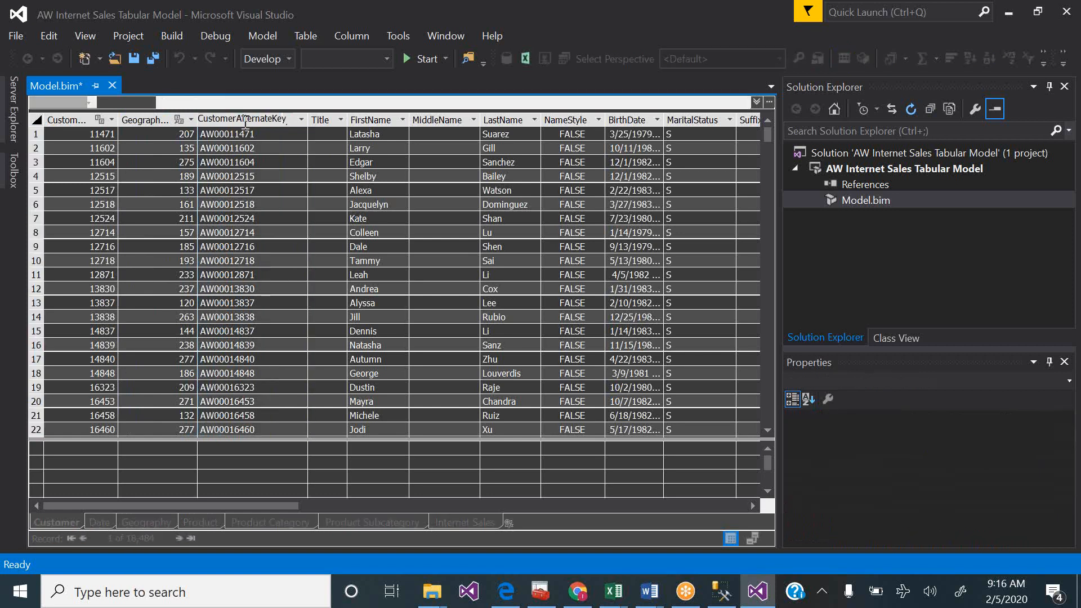
key("BackSpace")
type("Id")
left_click(236, 119)
key("Return")
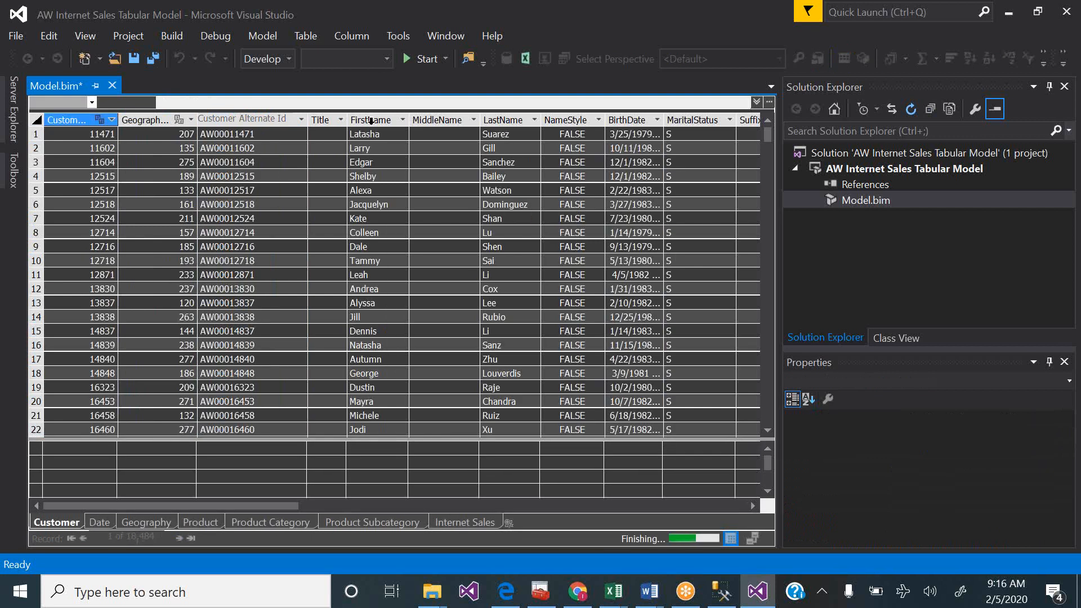
- Rename the FirstName column of the Customer table to First Name
left_click(371, 121)
double_click(370, 120)
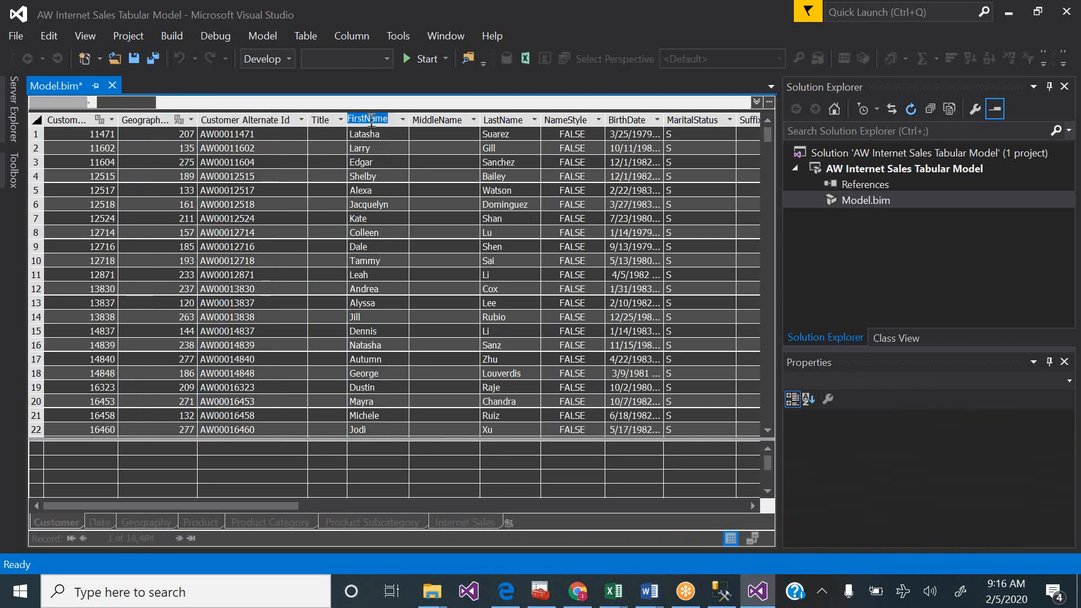
left_click(371, 120)
left_click(436, 116)
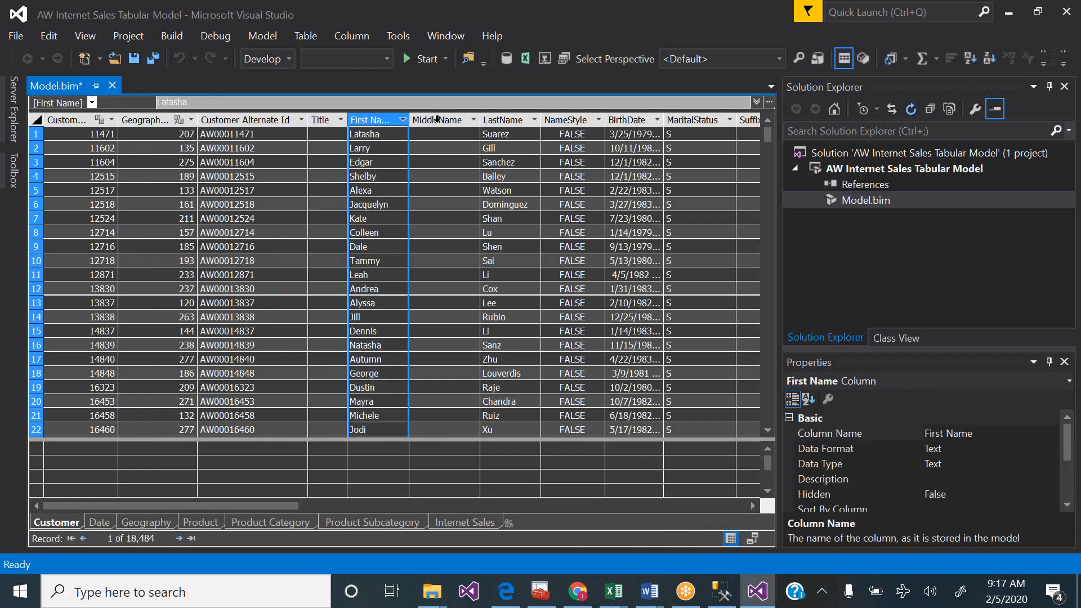
- Rename the Customer table's MiddleName and LastName columns to Middle Name and Last Name
left_click(436, 120)
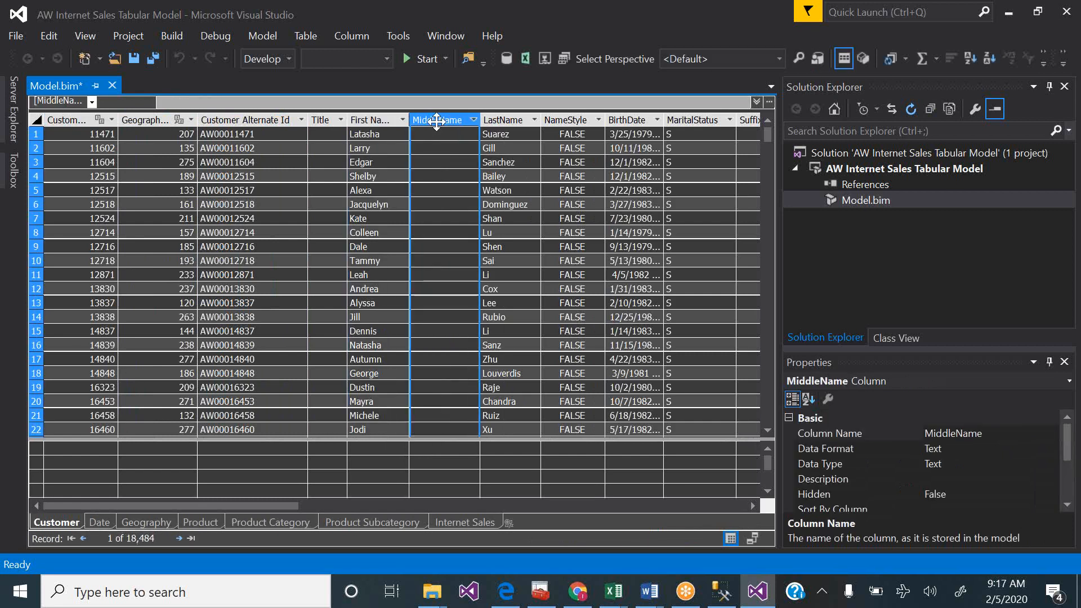
double_click(436, 119)
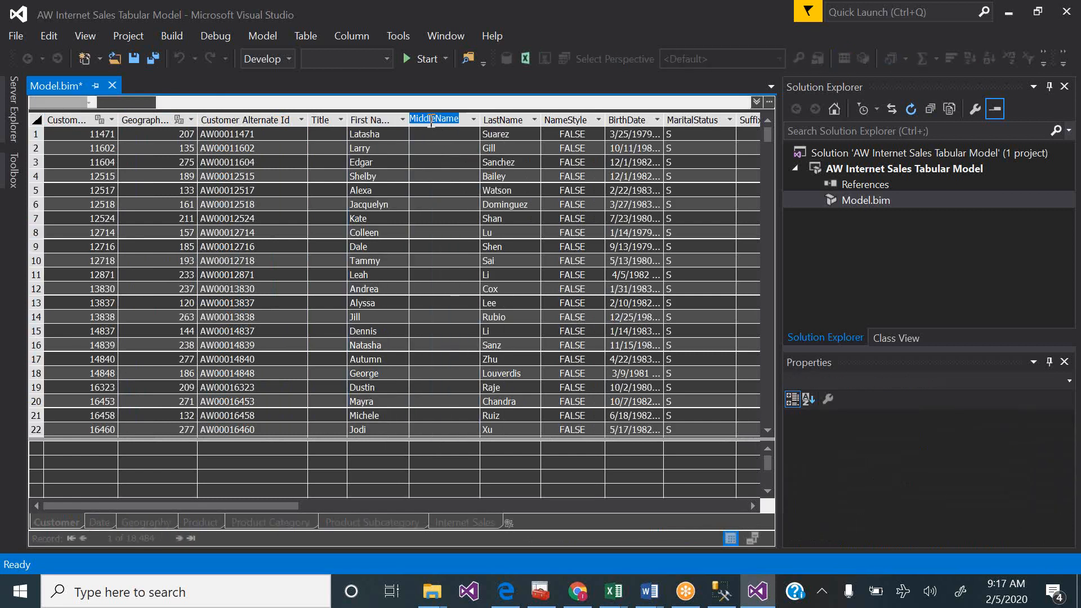
type("Middle Name")
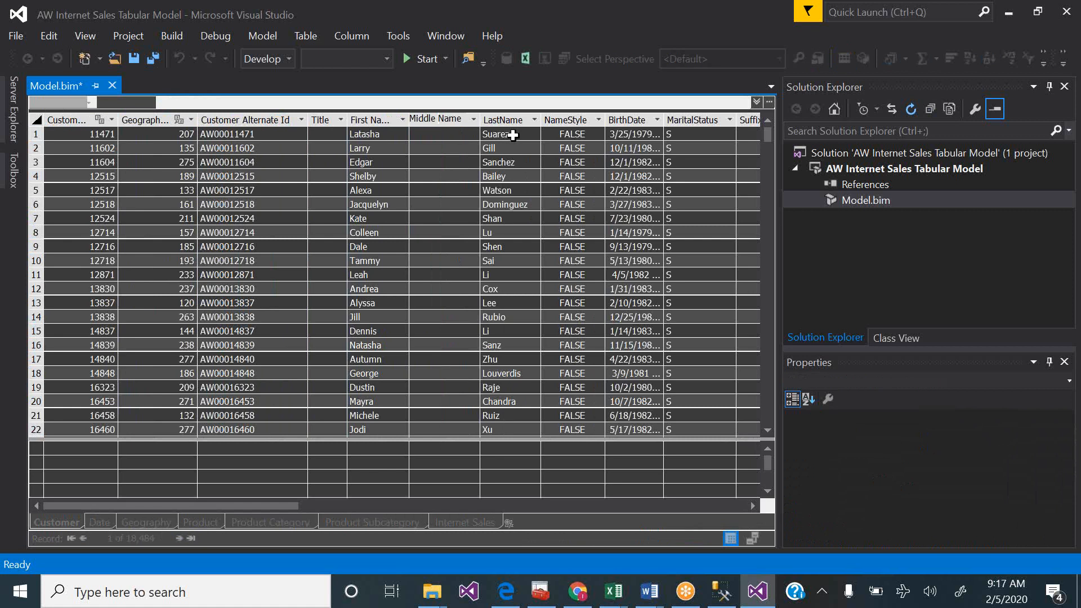
key("Return")
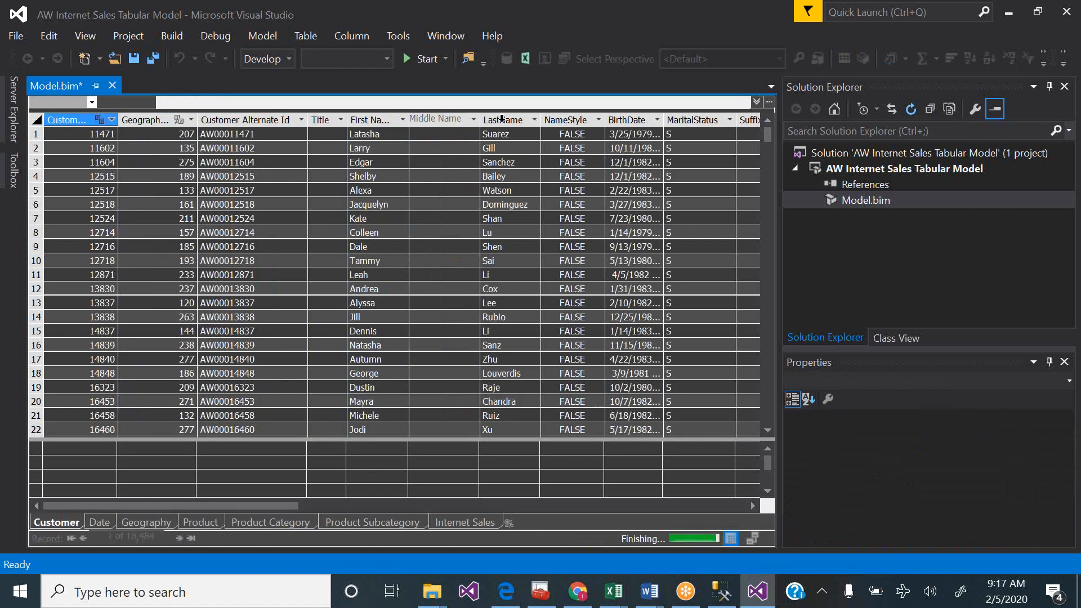
double_click(502, 118)
type("Last Name")
key("Return")
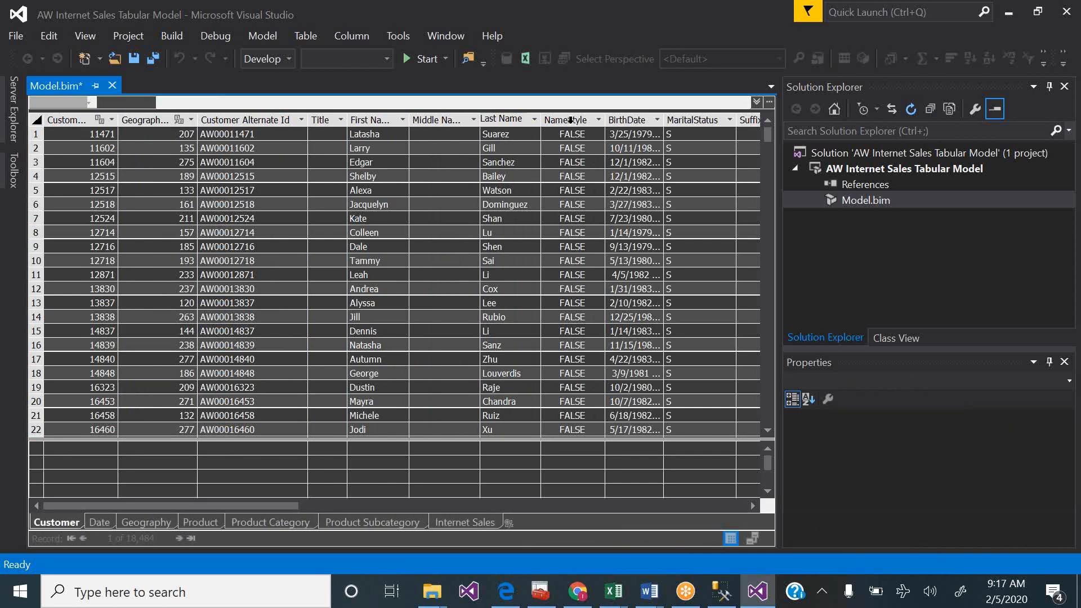
- Rename the Customer table's NameStyle and BirthDate columns to Name Style and Birth Date
double_click(571, 120)
type("Name Style")
key("Return")
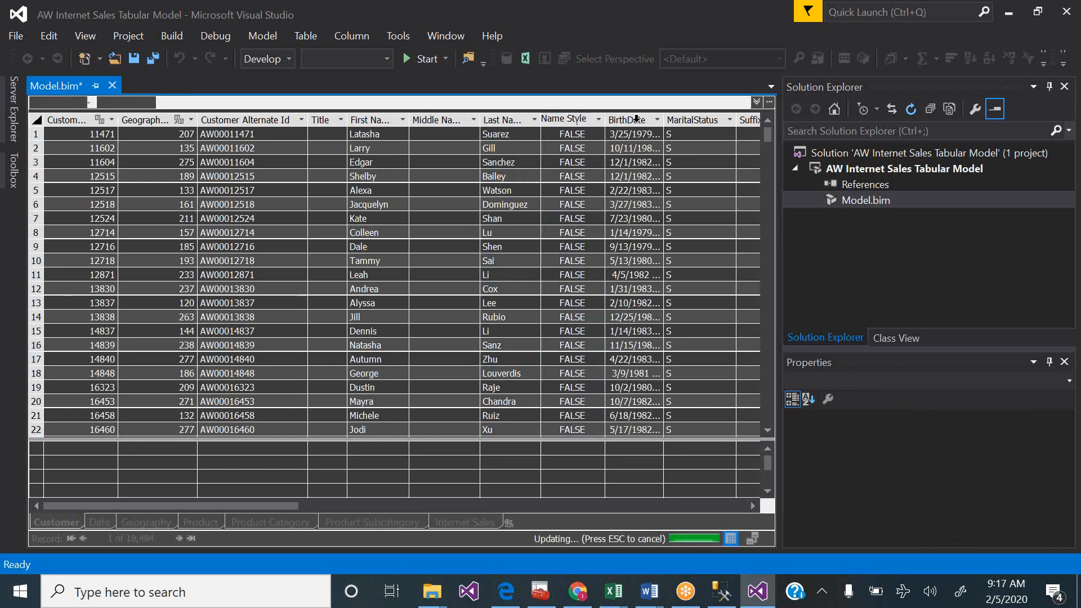
double_click(636, 119)
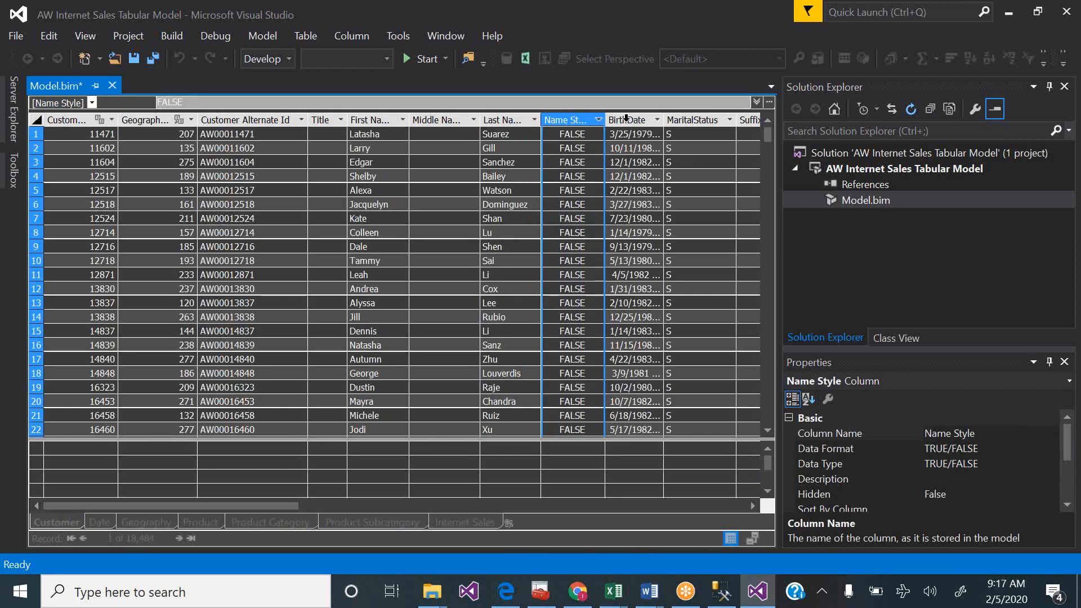
type("Birth Date")
key("Return")
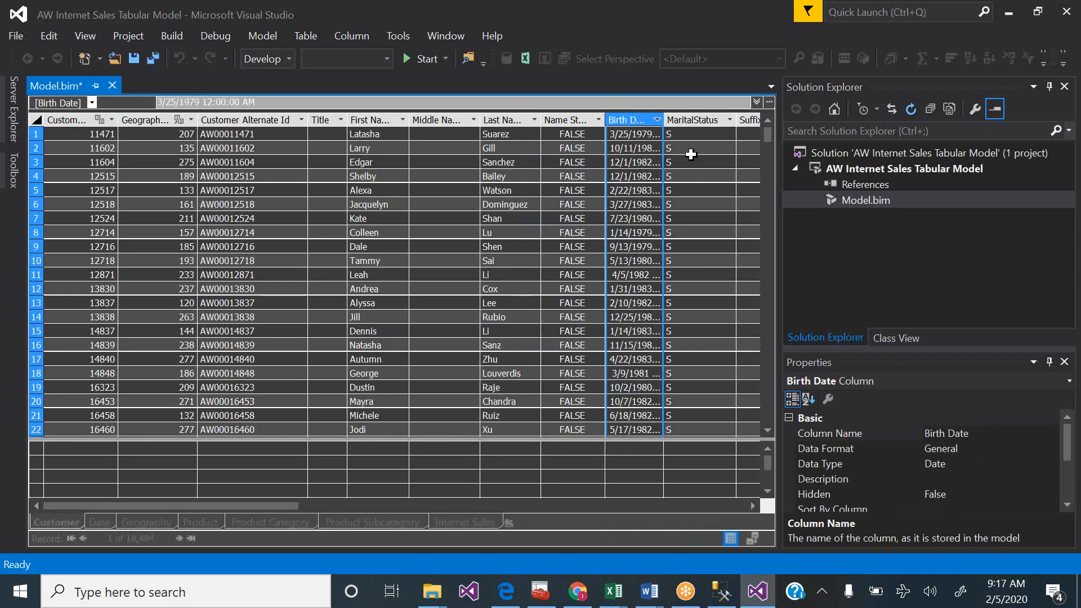
- Rename the MaritalStatus column of the Customer table to Marital Status, correcting the position of the space
double_click(696, 120)
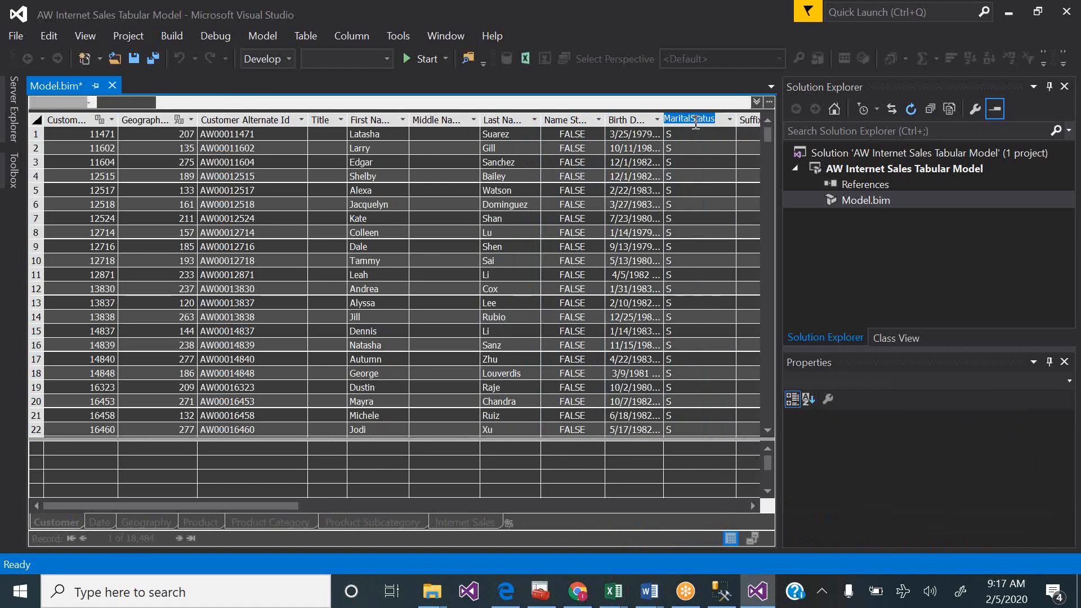
left_click(694, 120)
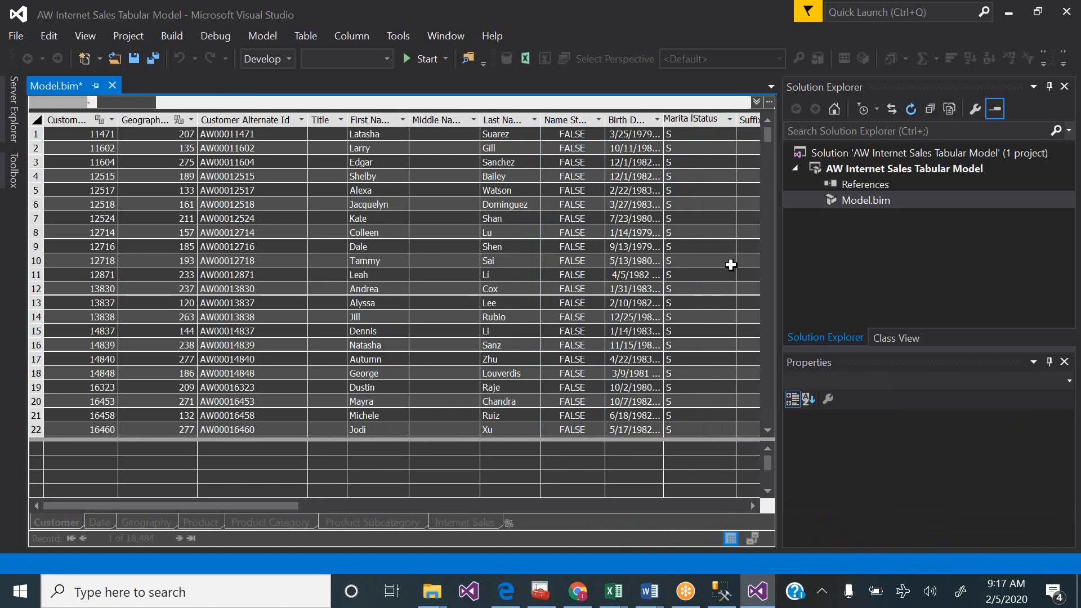
left_click(751, 502)
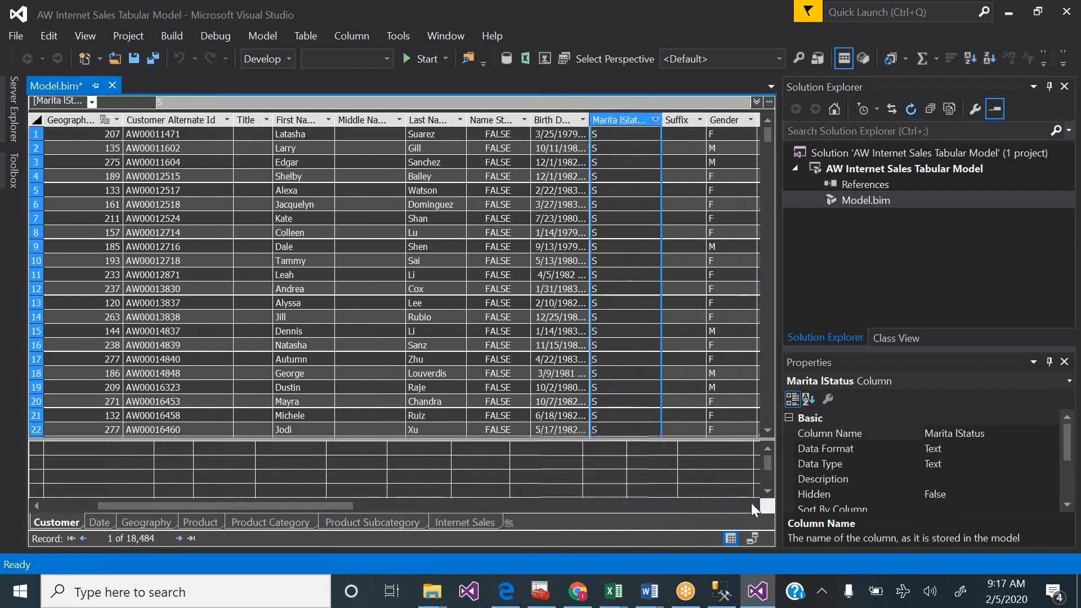
double_click(618, 119)
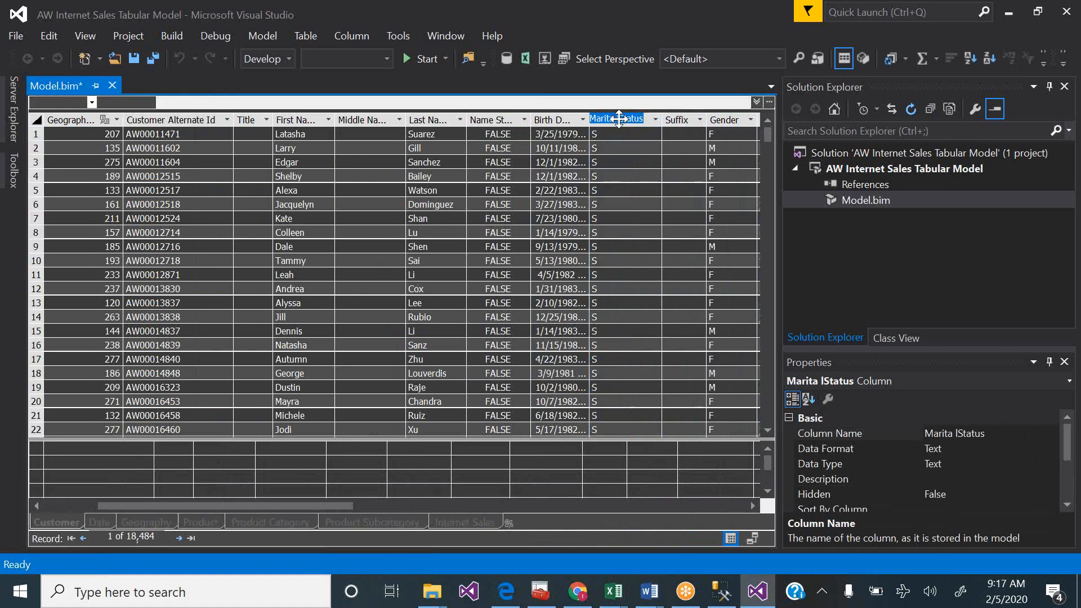
left_click(620, 120)
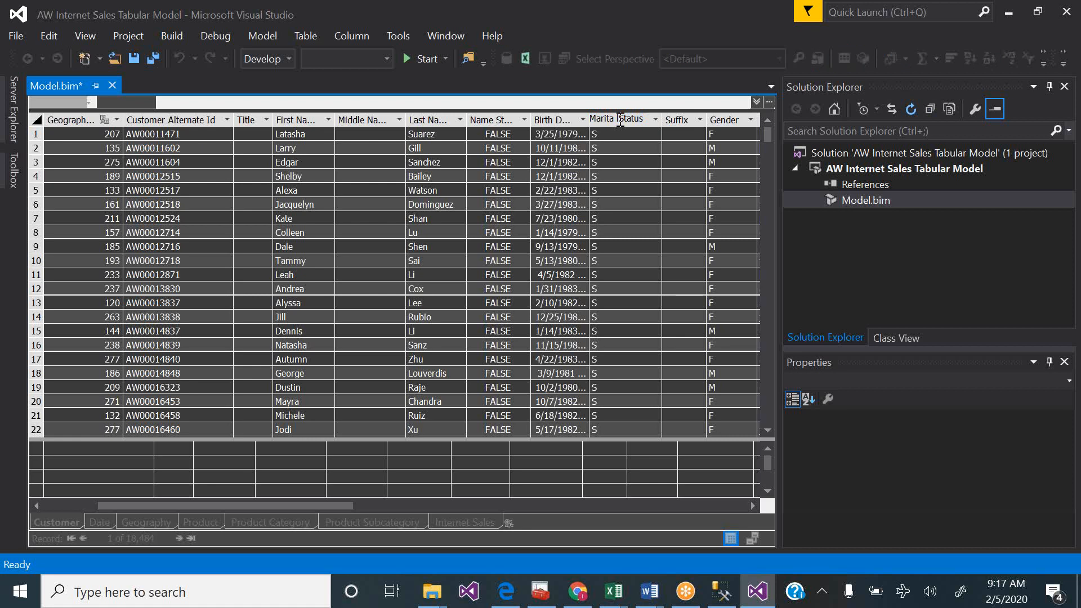
key("BackSpace")
- Rename the EmailAddress column of the Customer table to Email Address
left_click(749, 508)
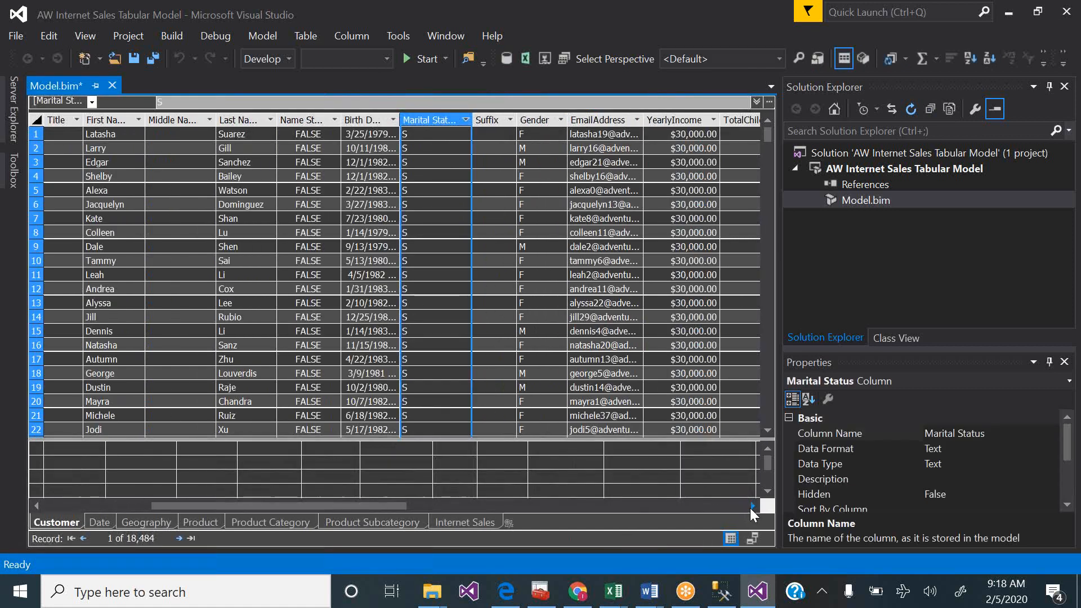
left_click(750, 508)
left_click(750, 508)
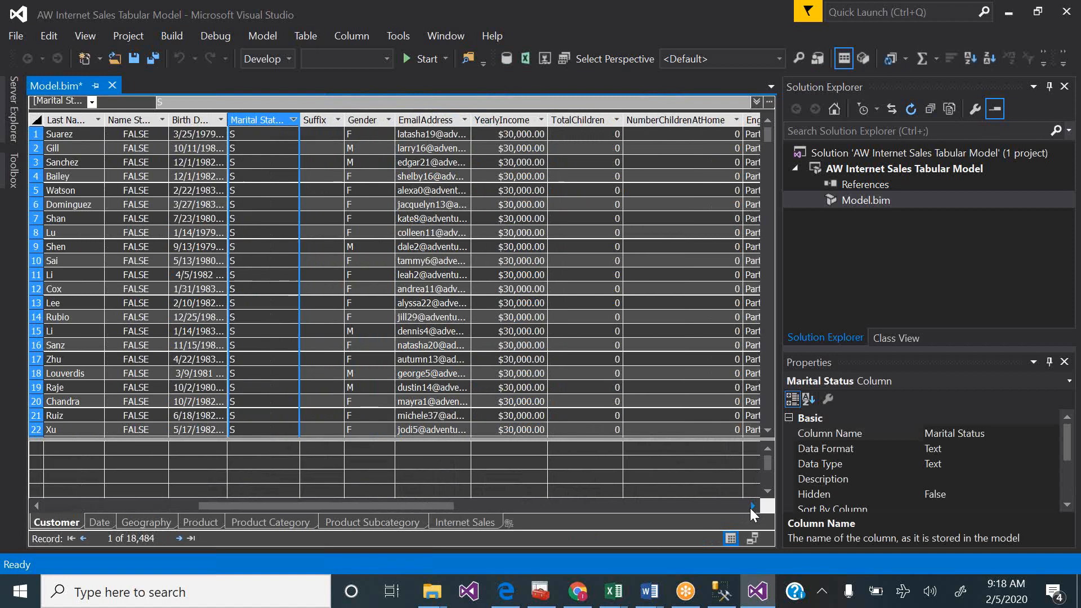
left_click(750, 508)
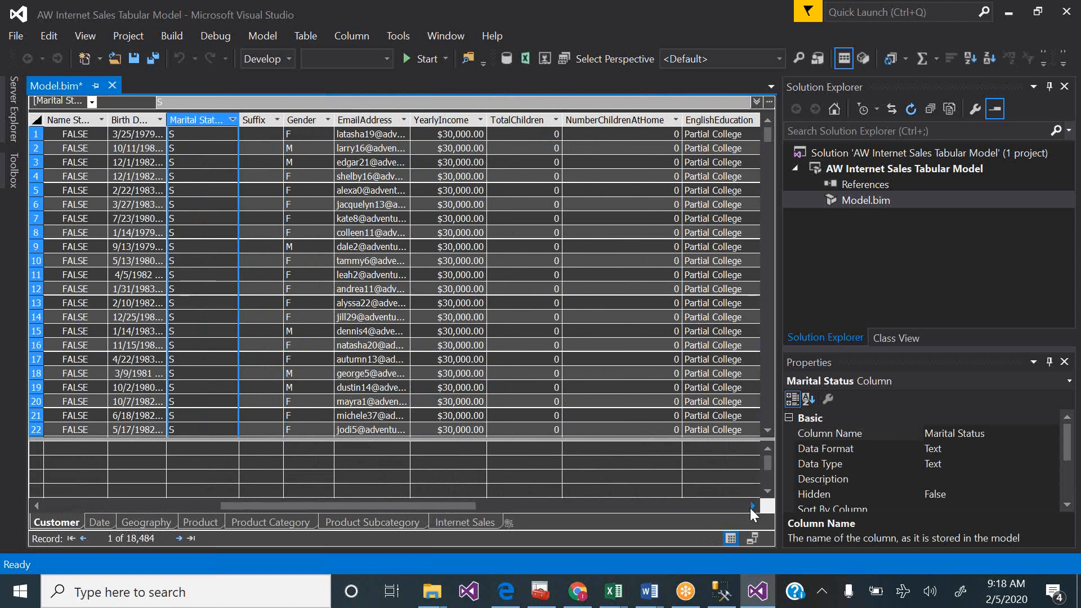
left_click(369, 120)
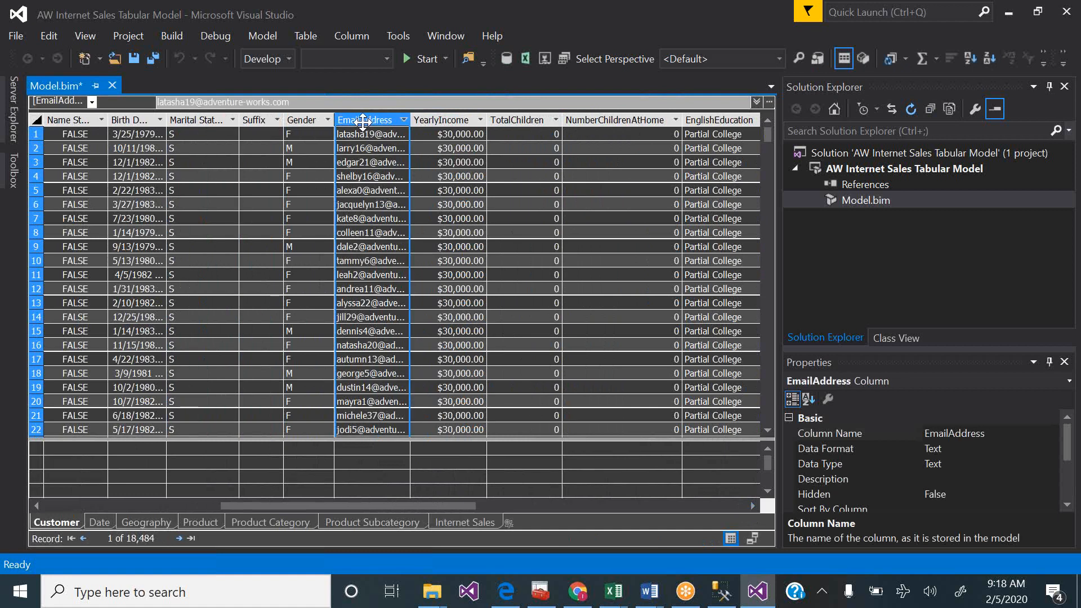
double_click(364, 121)
left_click(359, 120)
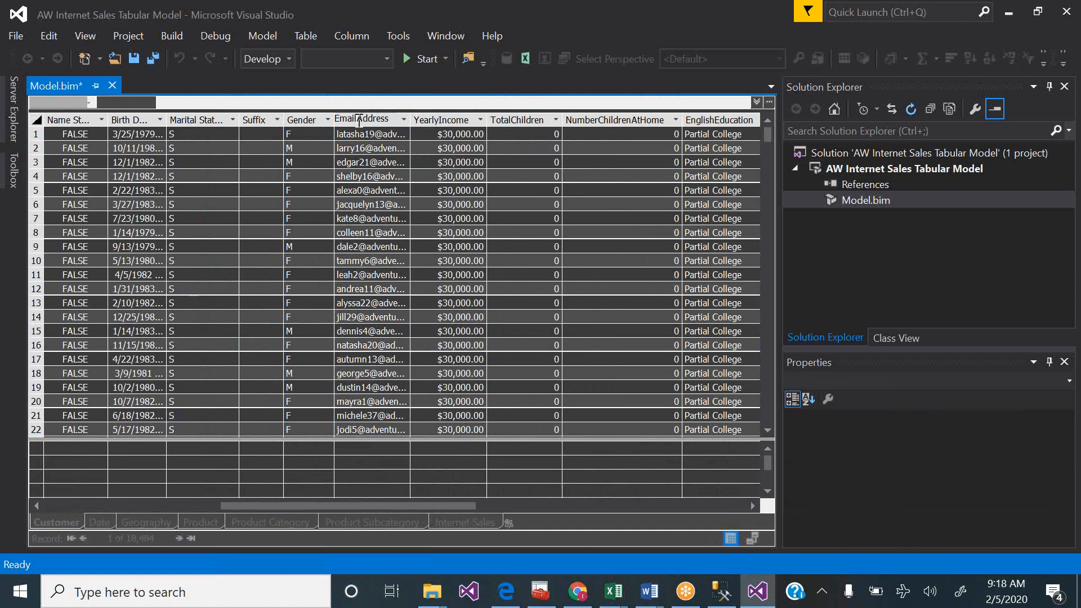
- Rename the YearlyIncome column of the Customer table to Yearly Income
left_click(434, 120)
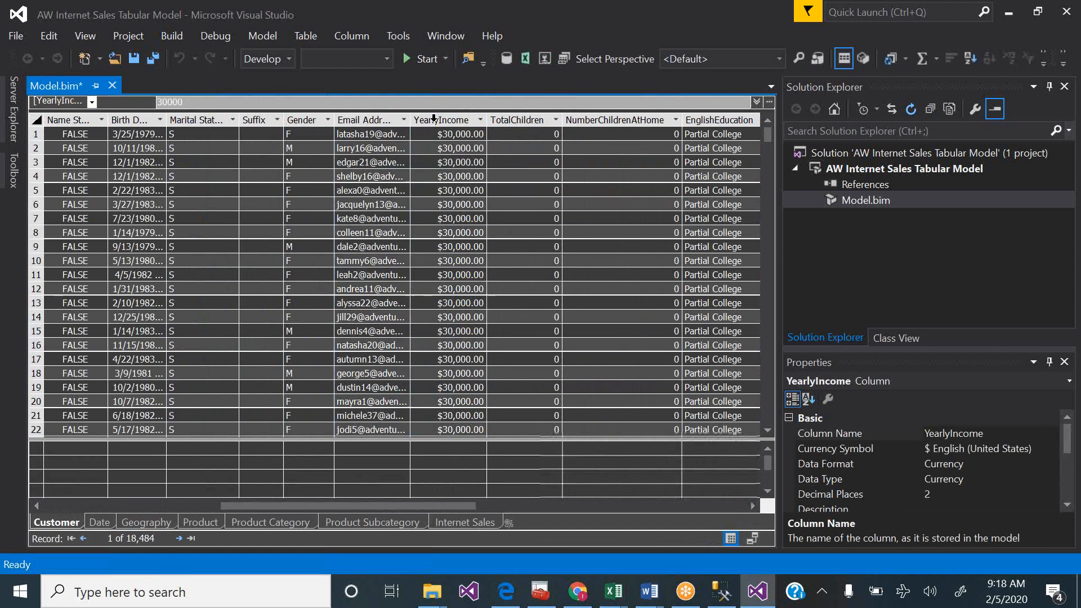
double_click(434, 119)
left_click(437, 119)
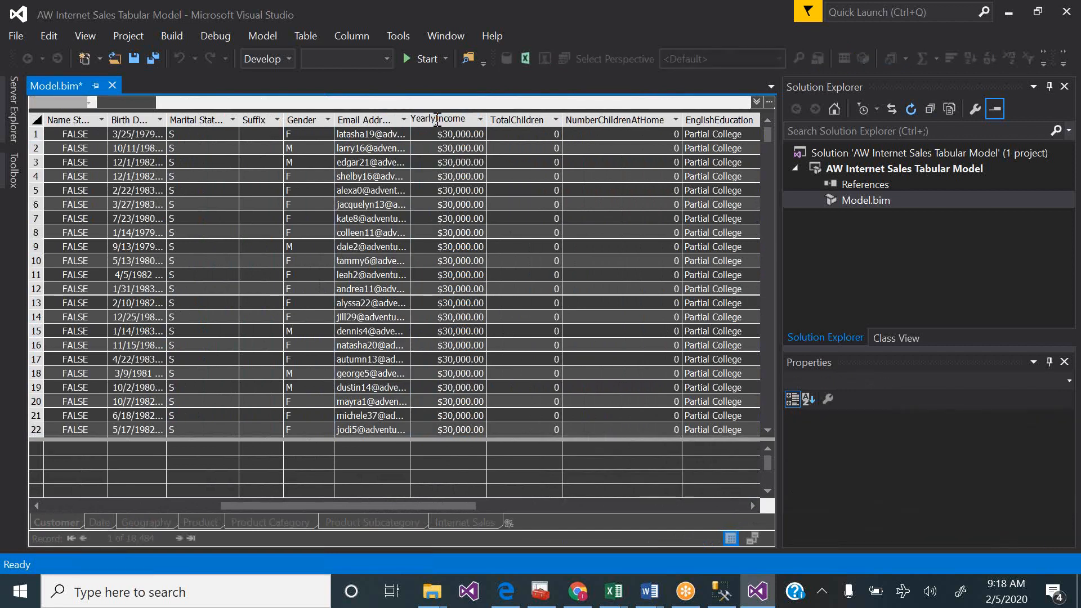
- Rename the Customer table's TotalChildren and NumberChildrenAtHome columns to Total Children and Number Children At Home
left_click(512, 120)
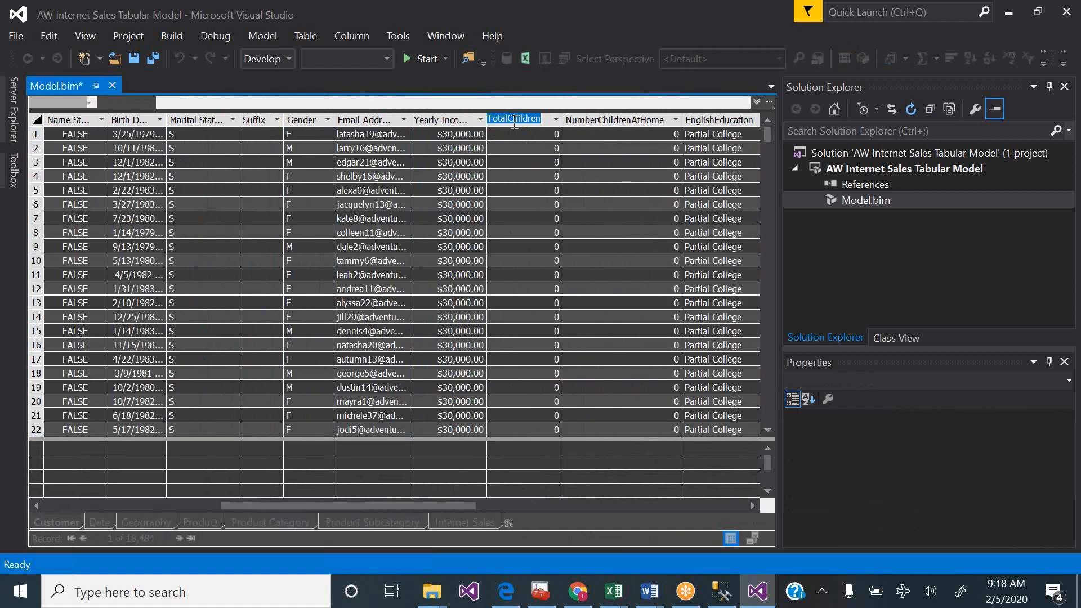
left_click(513, 121)
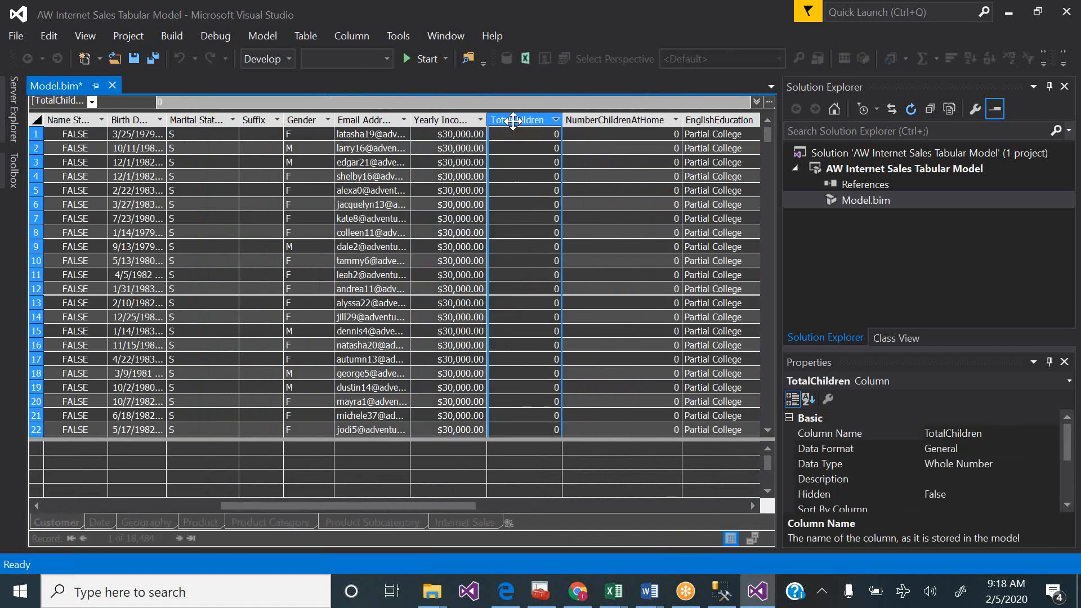
double_click(516, 120)
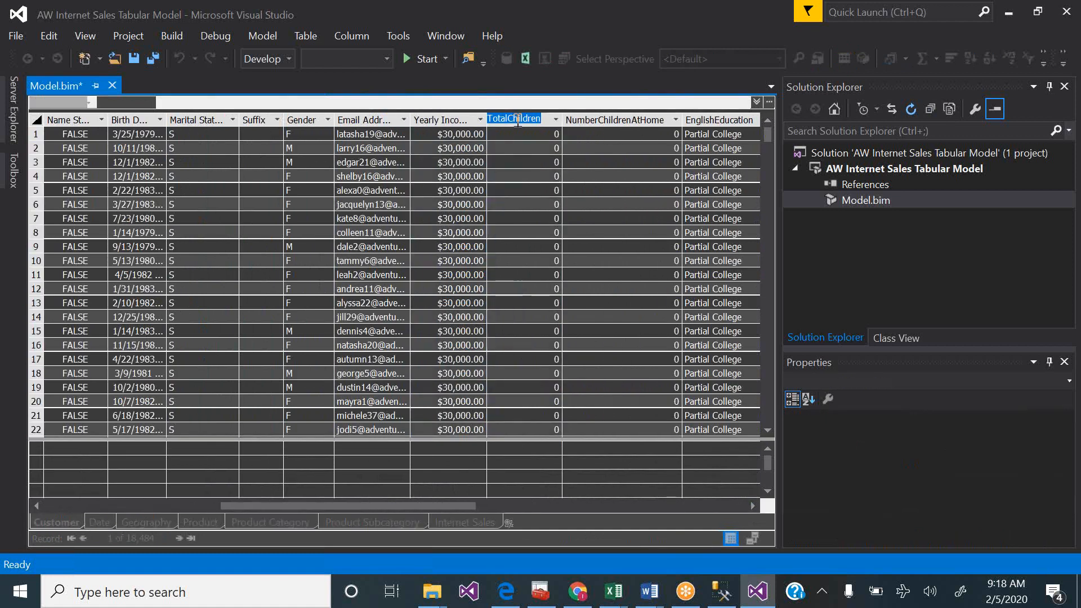
left_click(512, 119)
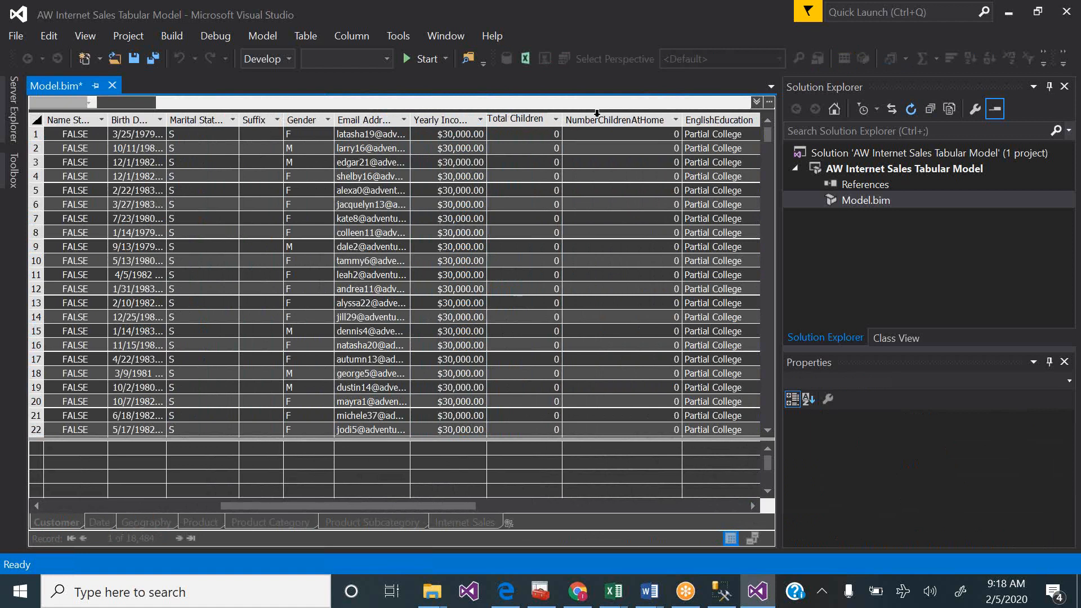
key("Return")
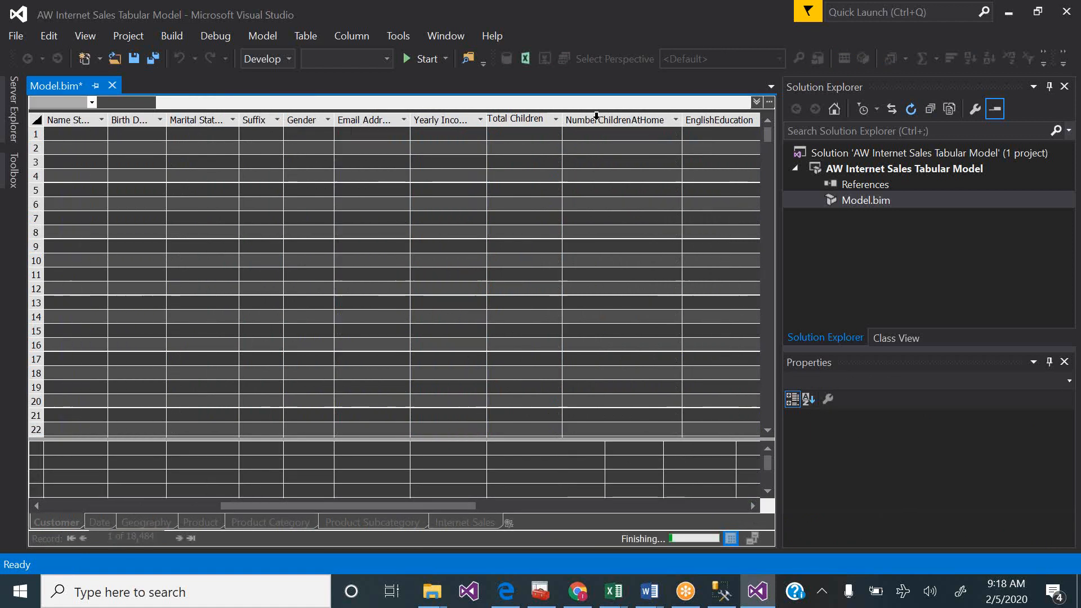
left_click(595, 123)
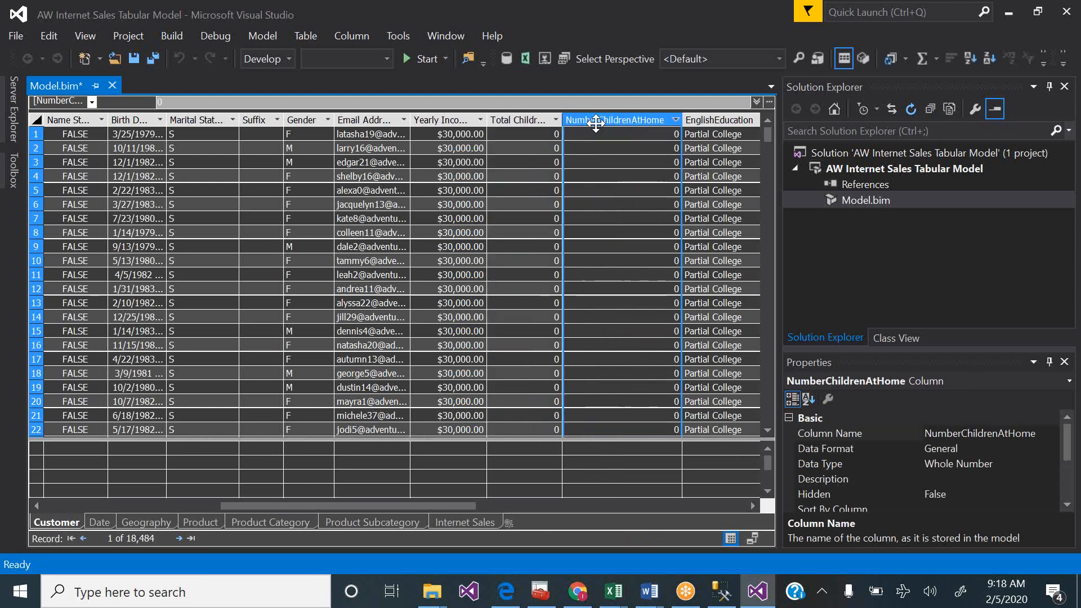
double_click(596, 123)
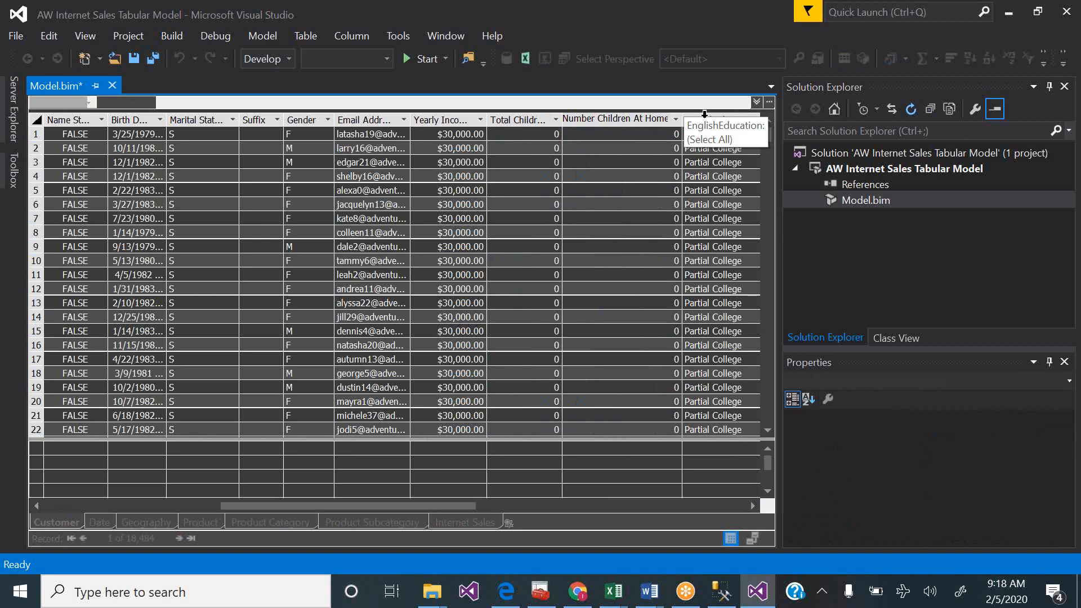
- Rename the EnglishEducation column of the Customer table to English Education
left_click(749, 504)
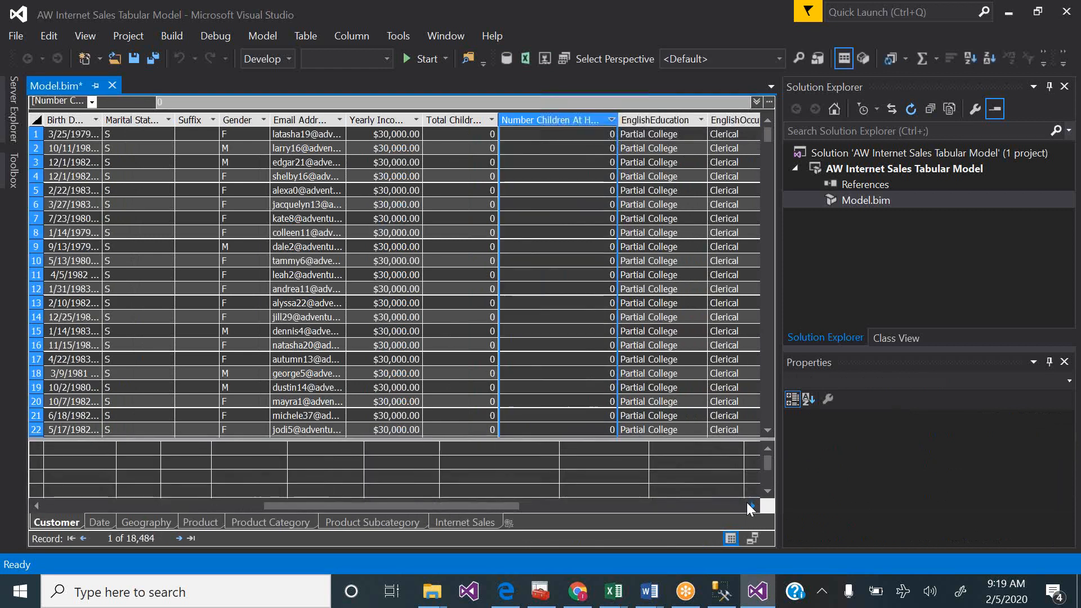
left_click(751, 505)
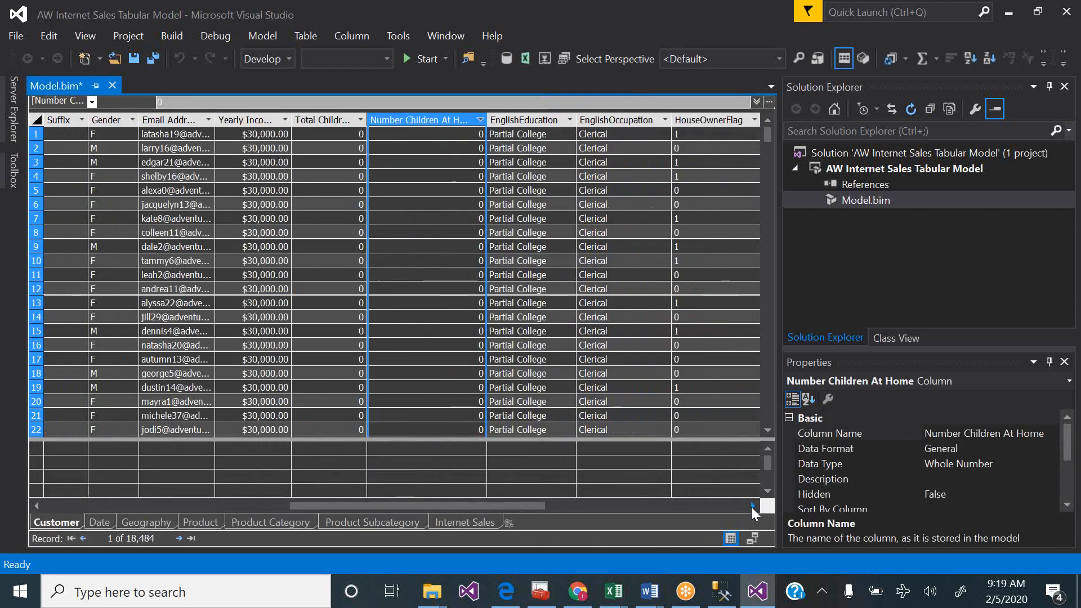
left_click(753, 505)
left_click(752, 505)
left_click(752, 505)
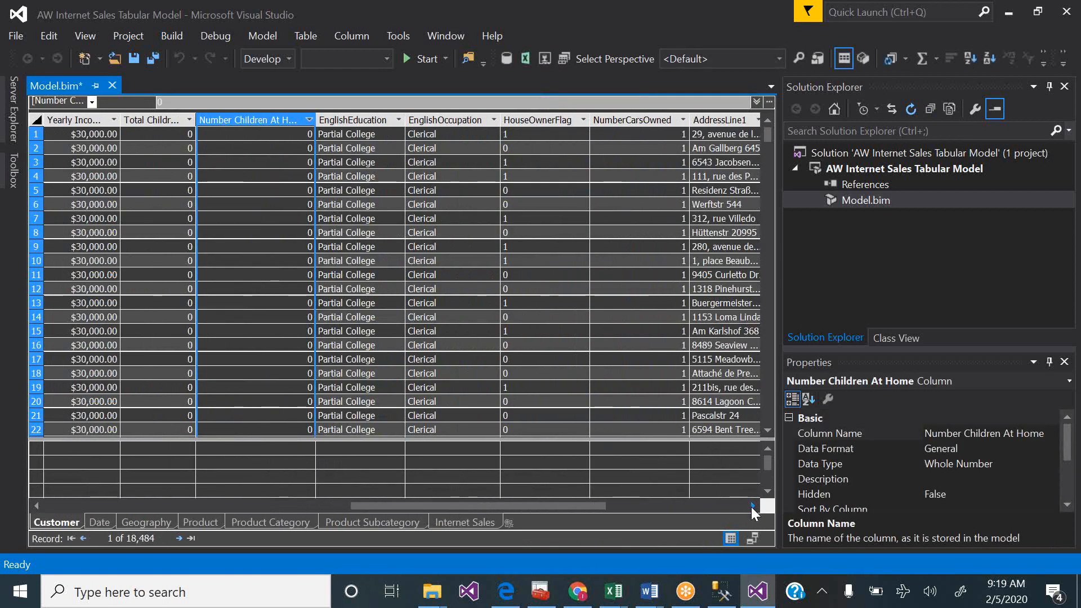
left_click(752, 505)
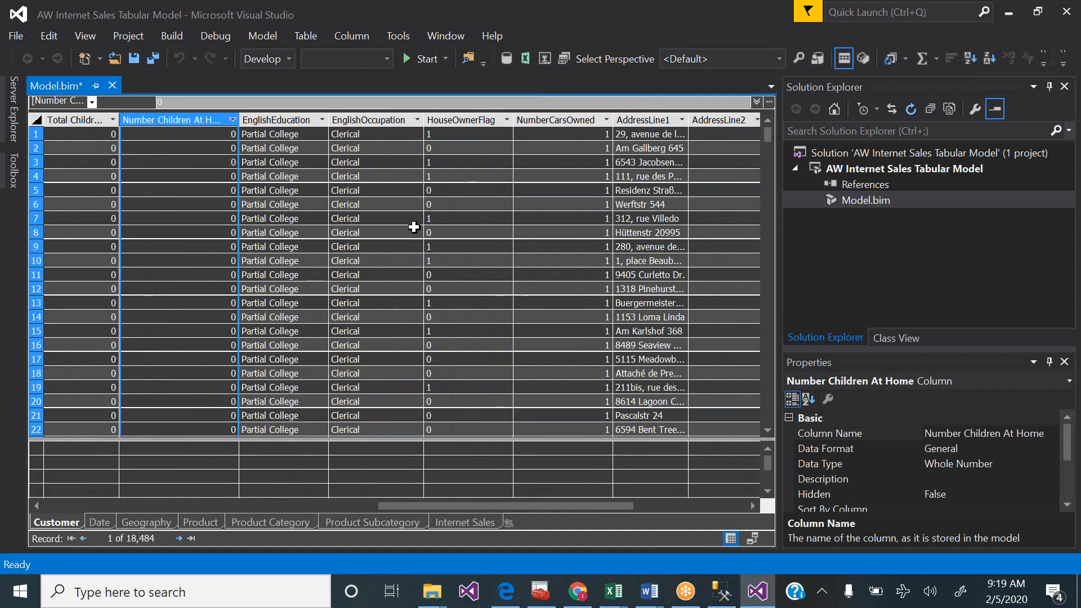
left_click(286, 119)
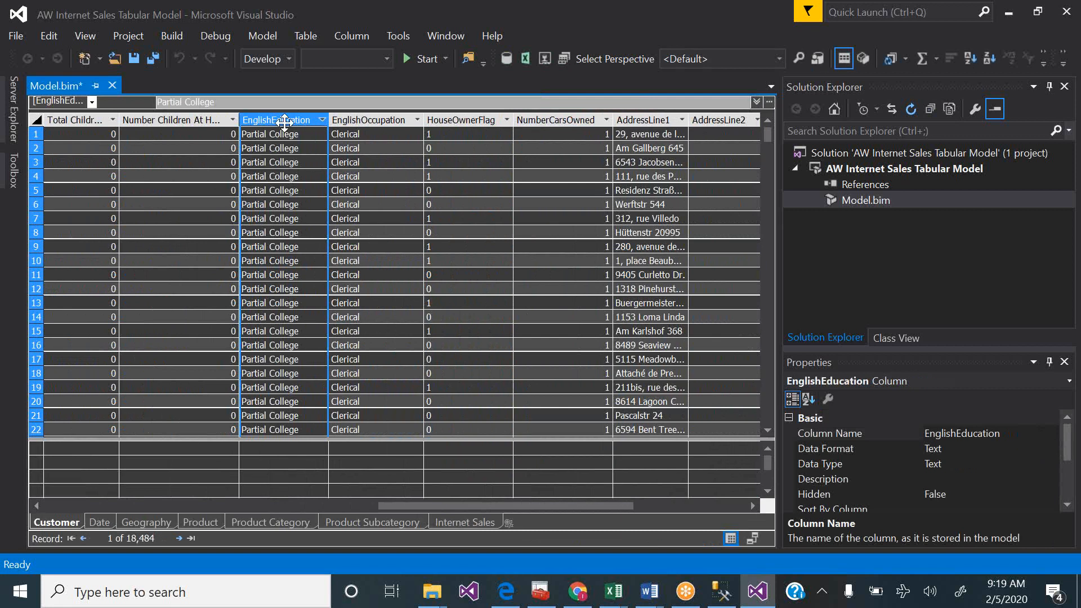
double_click(280, 119)
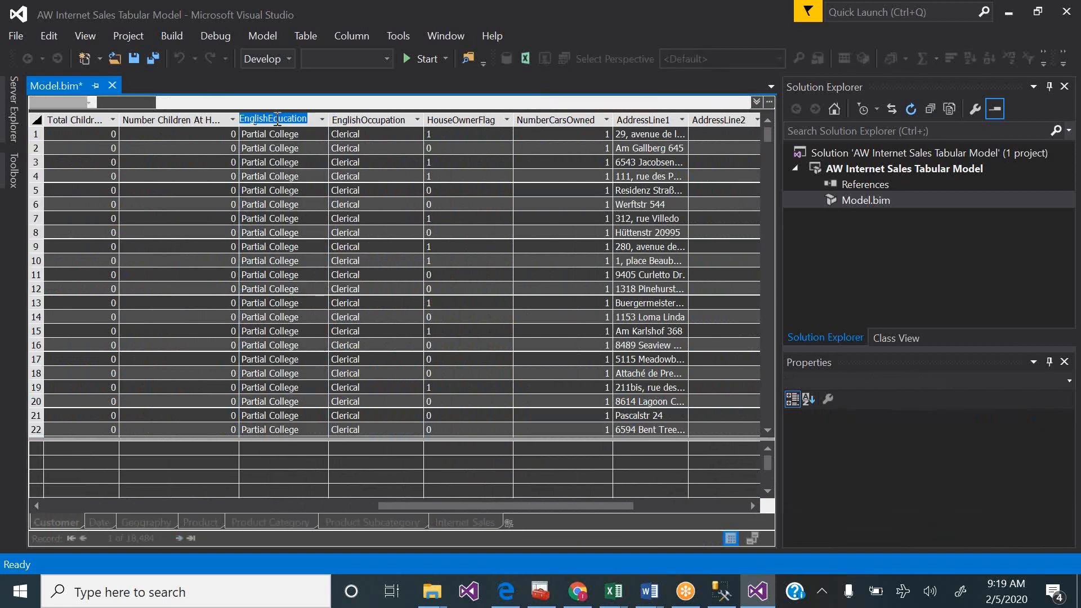
left_click(272, 119)
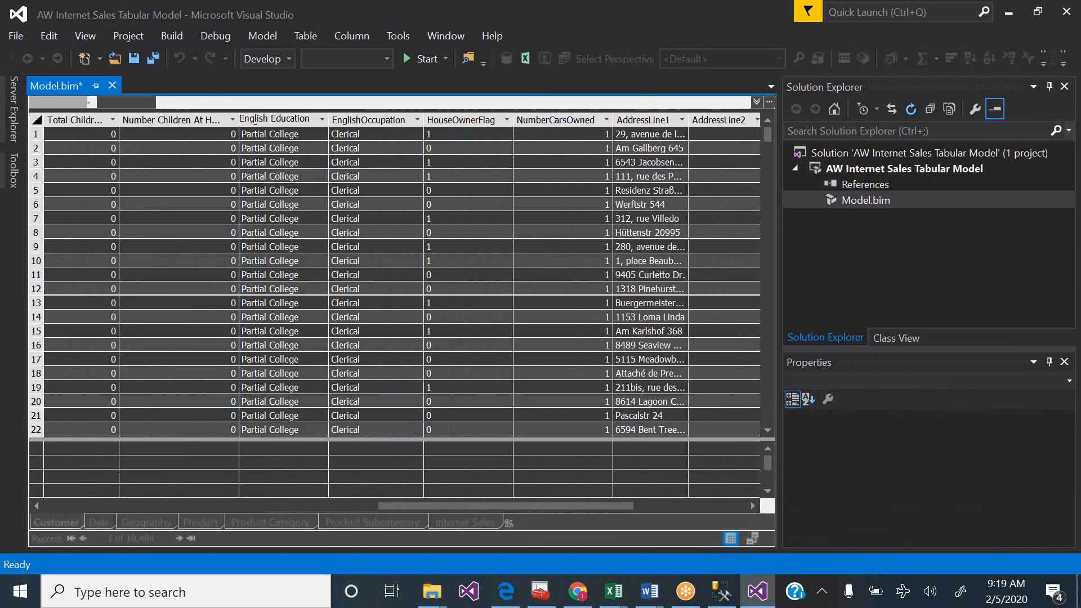
left_click(372, 118)
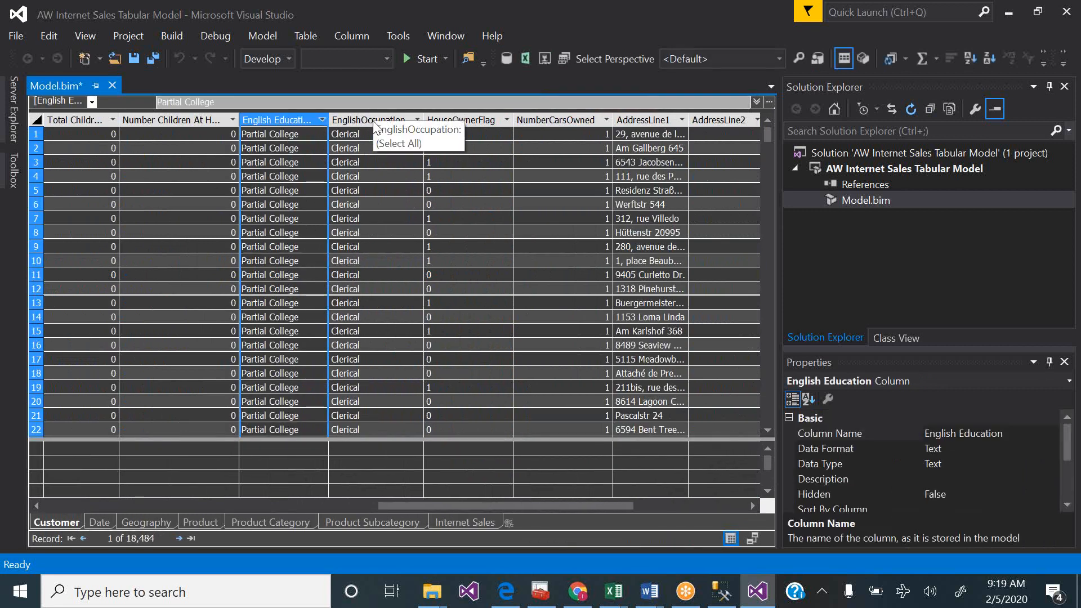
- Rename the EnglishOccupation column of the Customer table to English Occupation
left_click(373, 119)
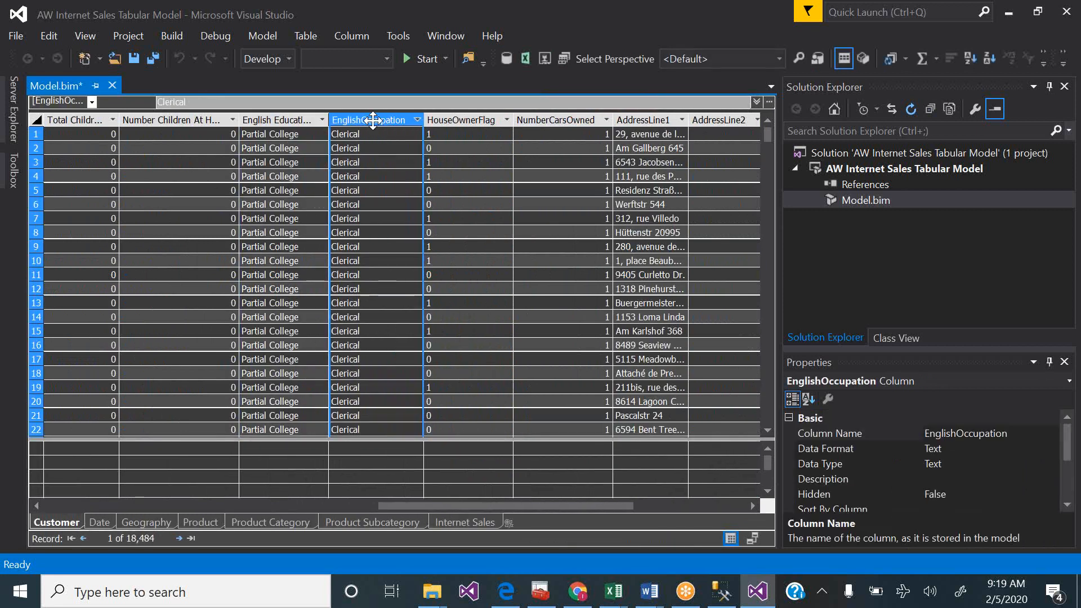
double_click(361, 119)
left_click(362, 119)
key("Return")
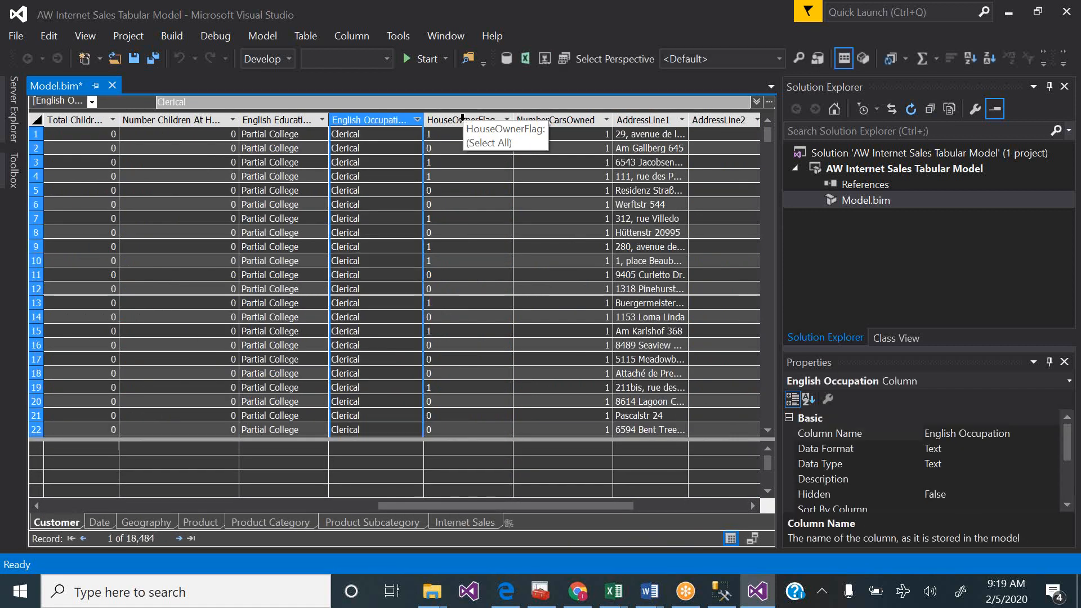
- Rename the HouseOwnerFlag column of the Customer table to House Owner Flag
left_click(460, 119)
double_click(460, 120)
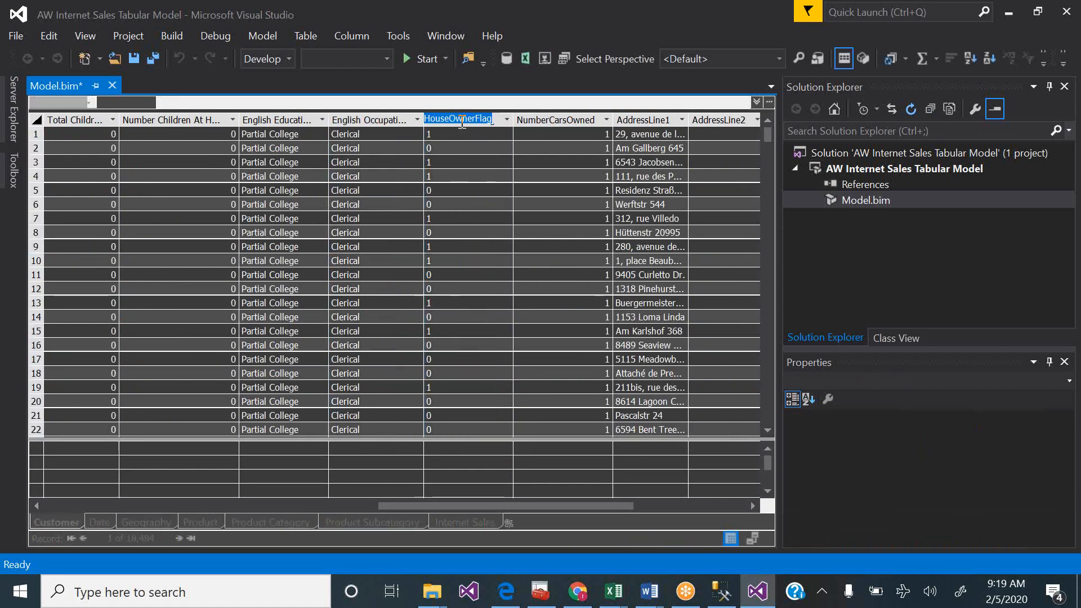
left_click(452, 120)
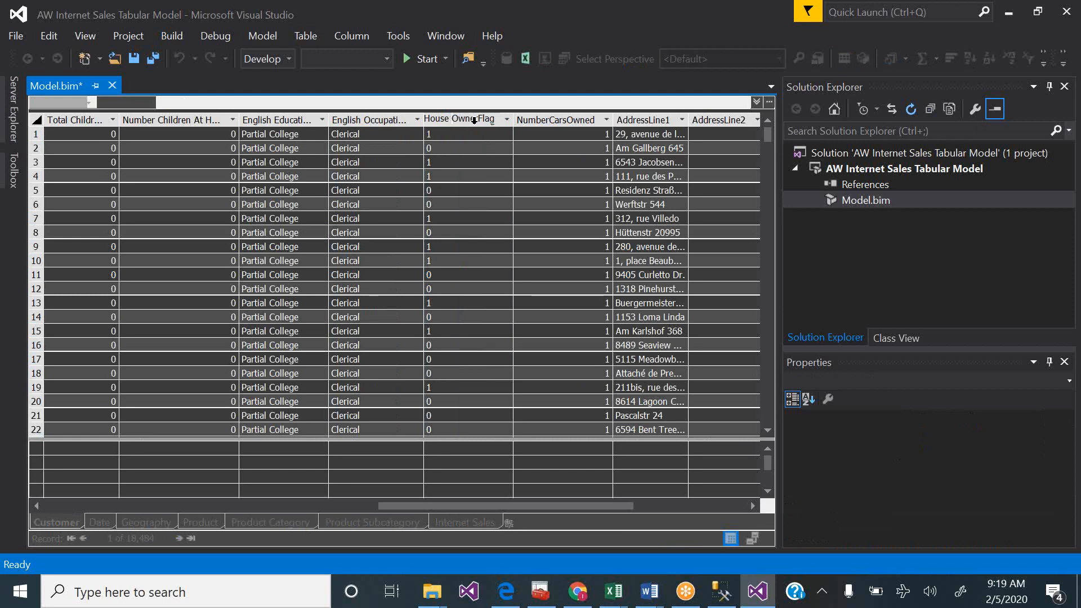
left_click(480, 120)
key("Return")
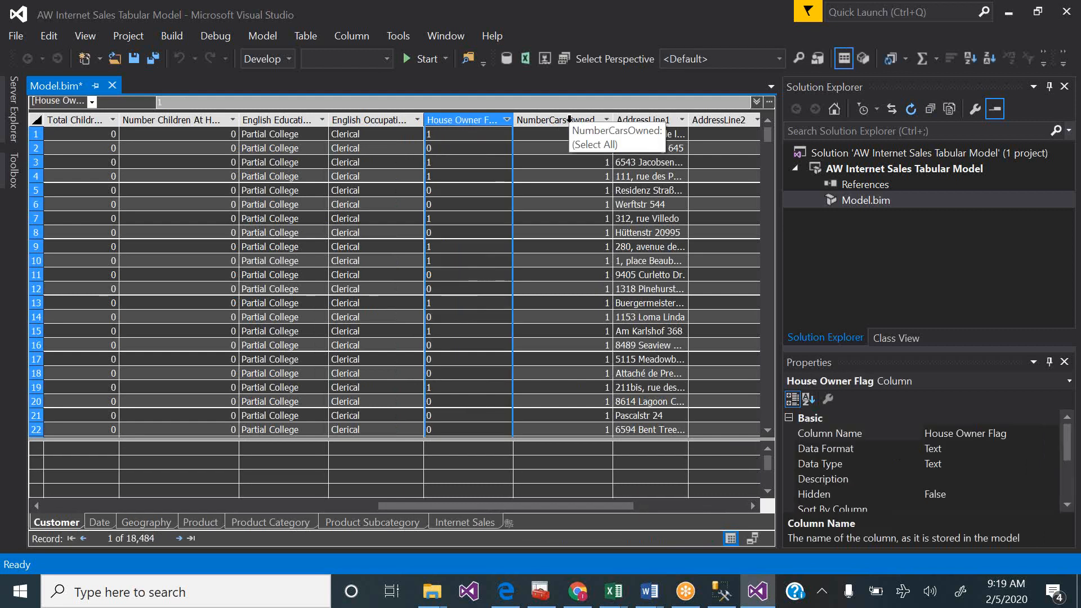
- Rename the NumberCarsOwned column of the Customer table to Number Cars Owned
left_click(569, 119)
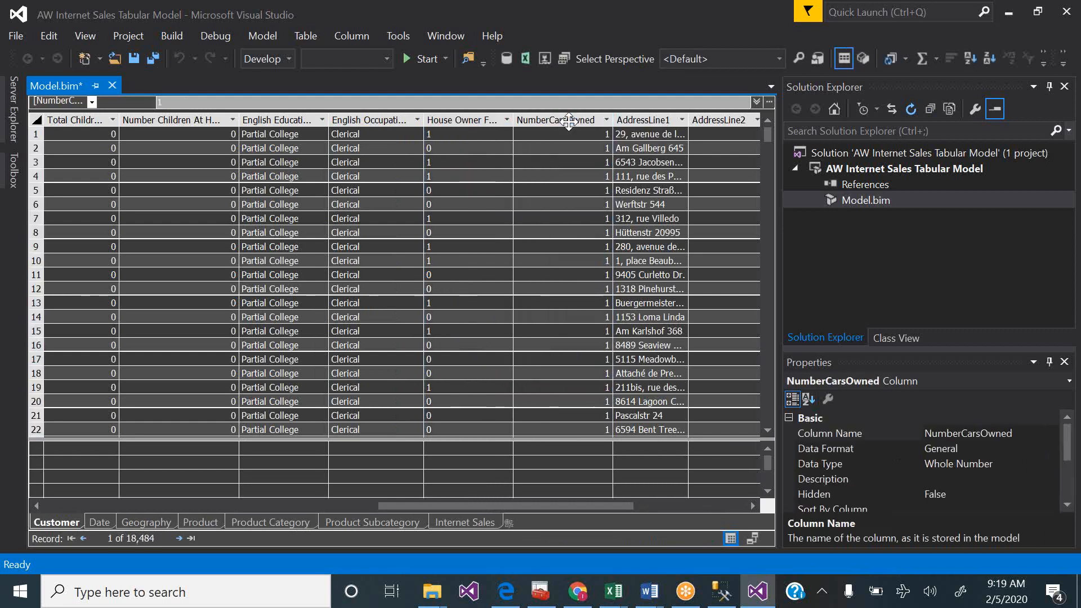
double_click(570, 121)
left_click(545, 119)
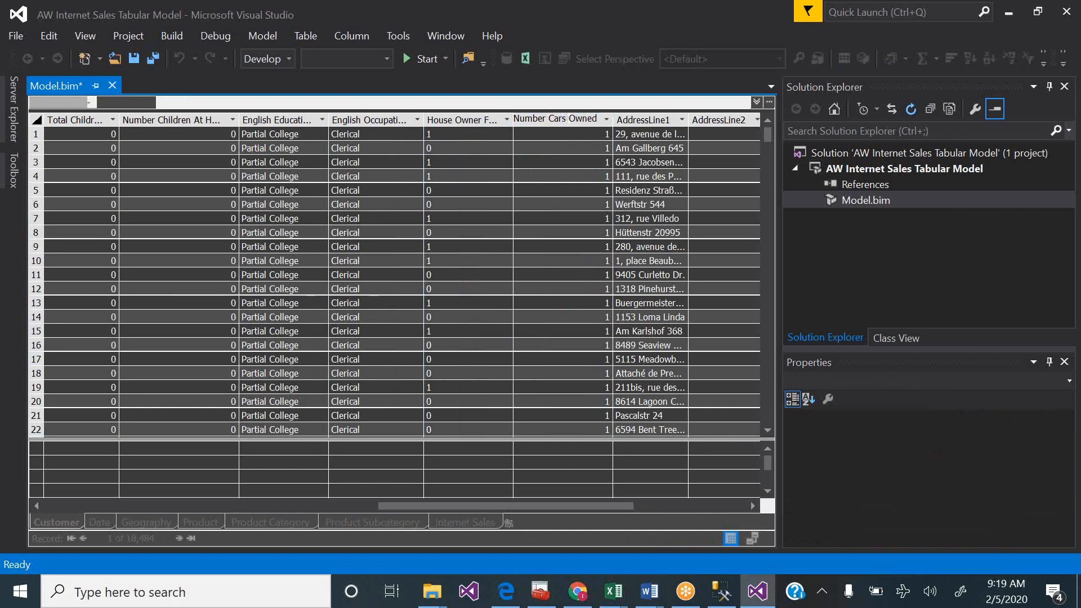
left_click(638, 128)
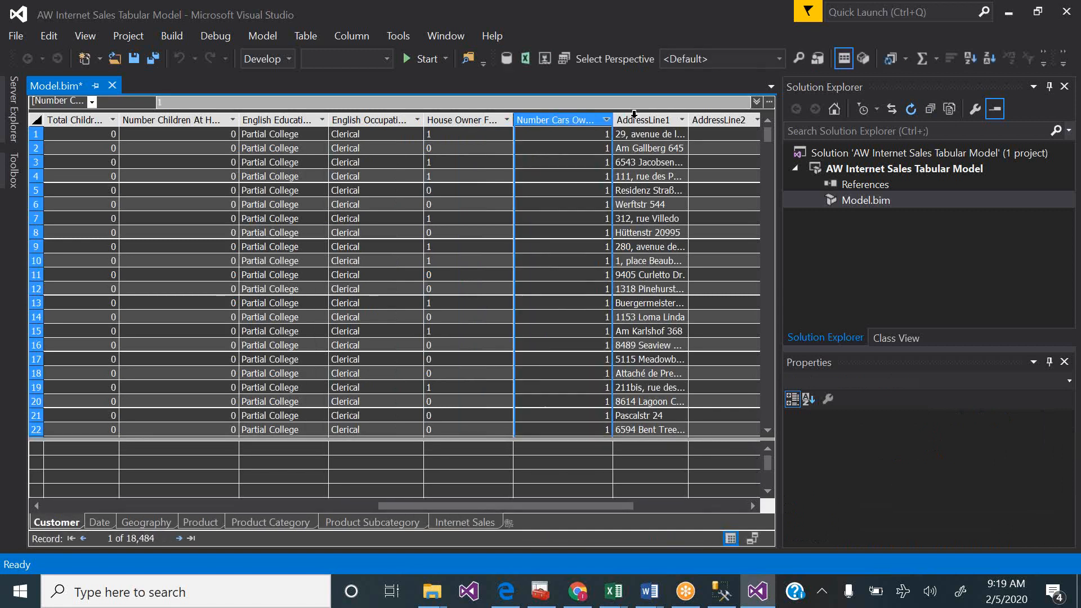
- Rename the Customer table's AddressLine1 and AddressLine2 columns to Address Line 1 and Address Line 2
double_click(633, 119)
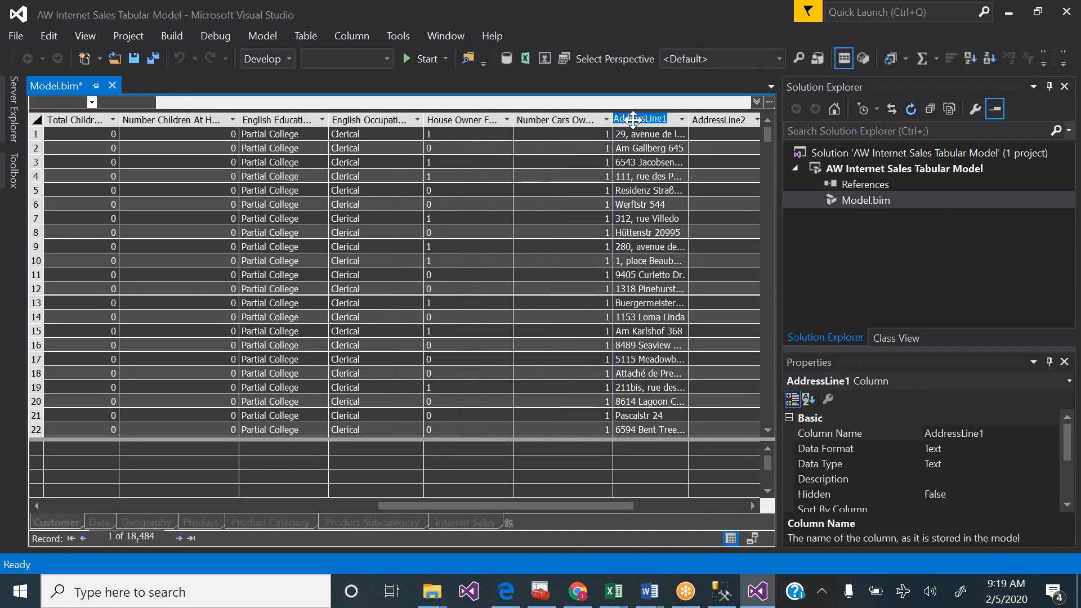
left_click(643, 119)
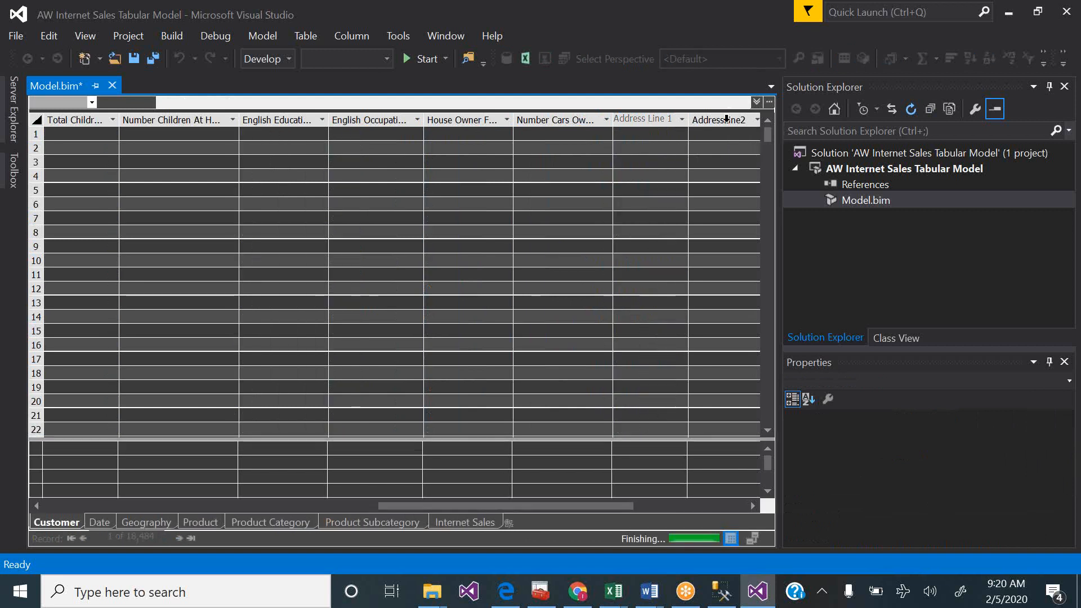
left_click(726, 121)
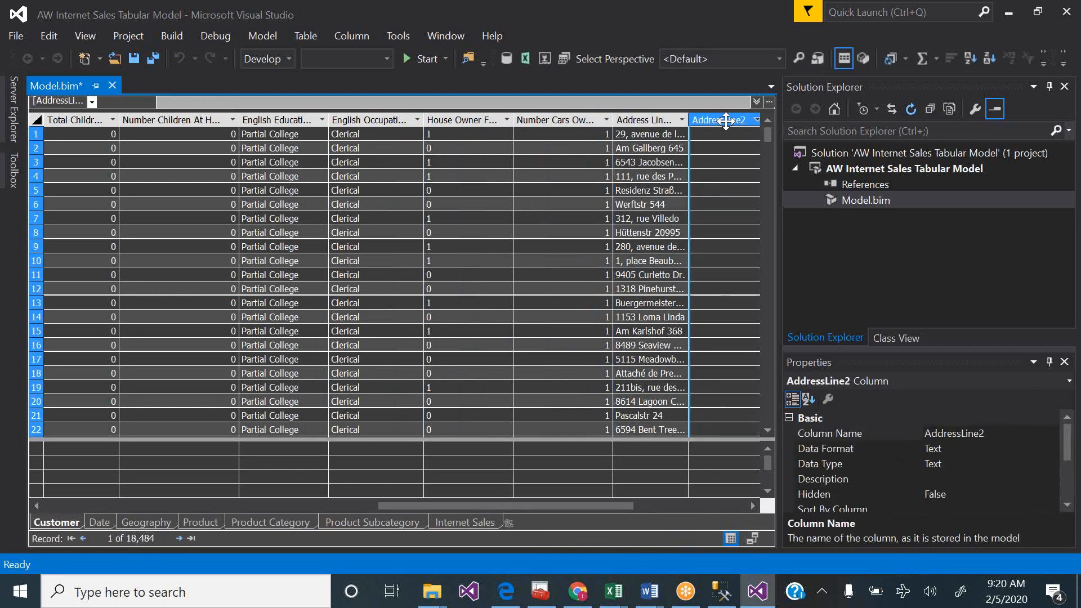
double_click(726, 121)
left_click(719, 121)
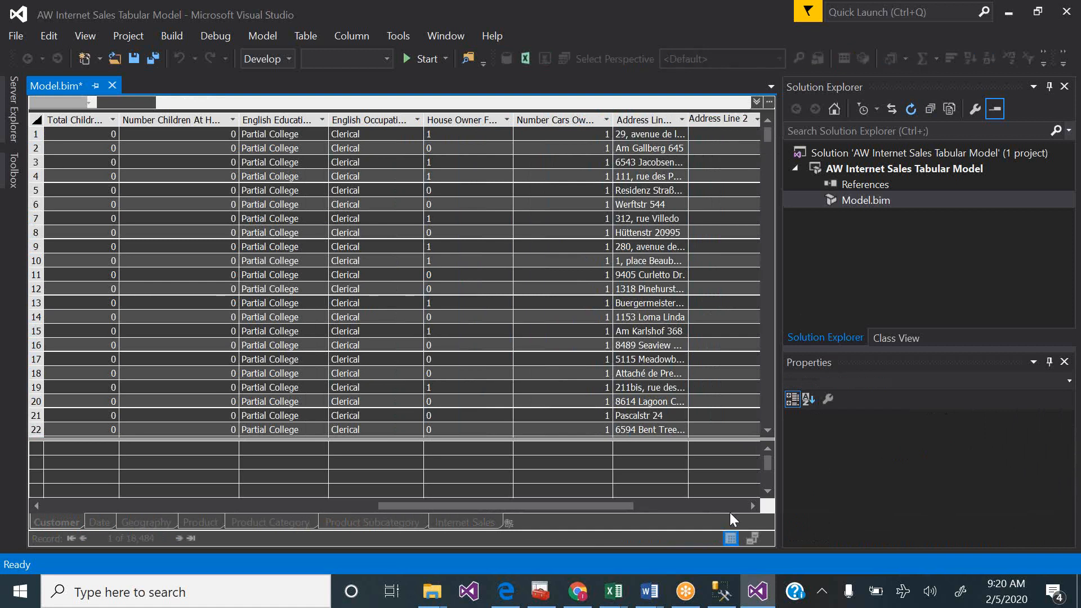
- Rename the DateFirstPurchase column of the Customer table to Date First Purchase
left_click(753, 503)
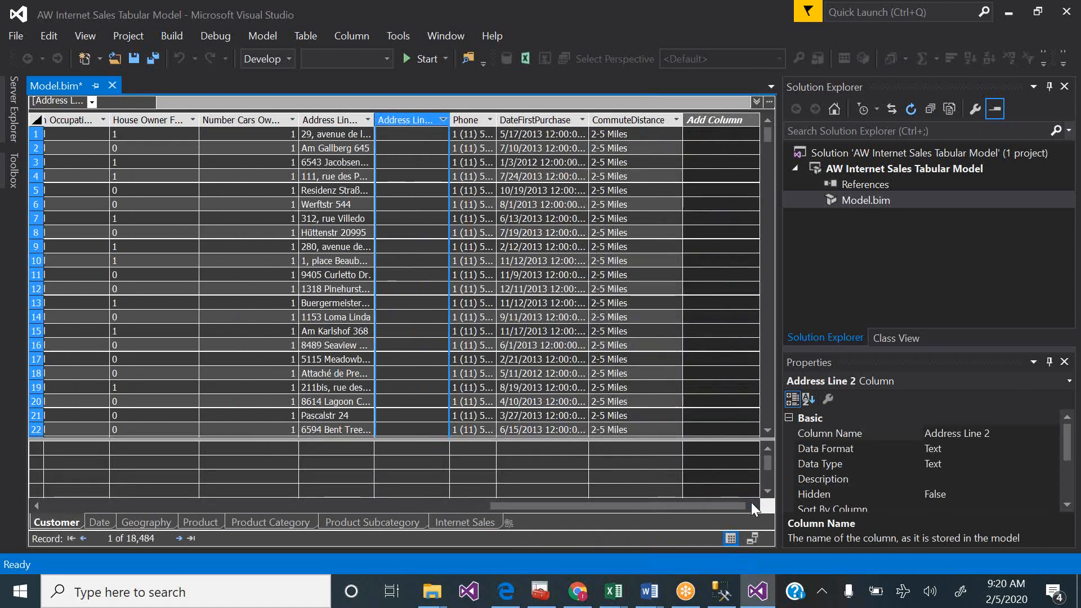
left_click(540, 119)
double_click(539, 119)
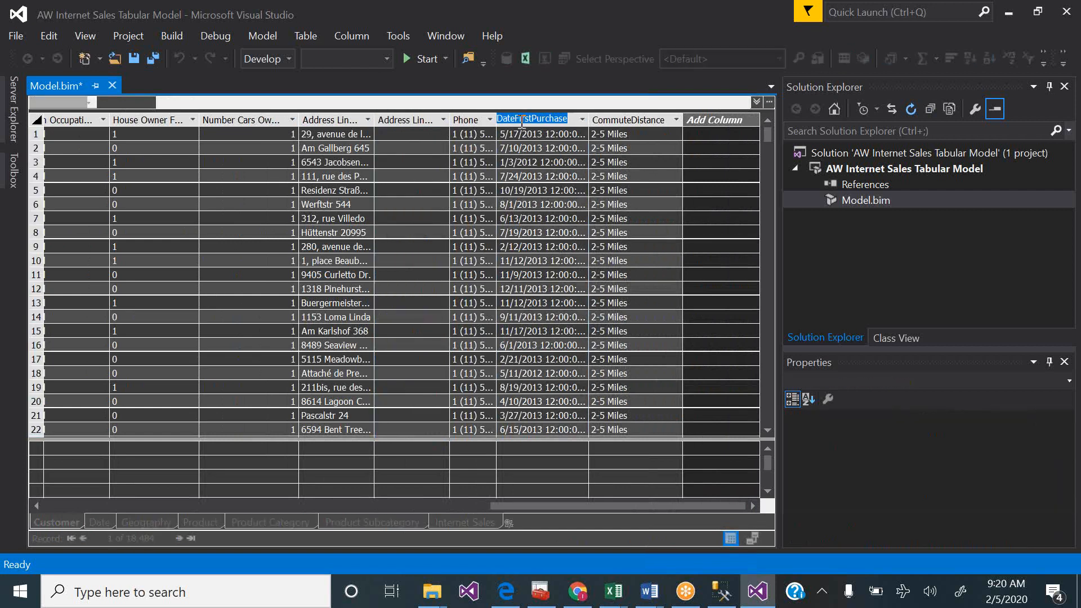
left_click(518, 119)
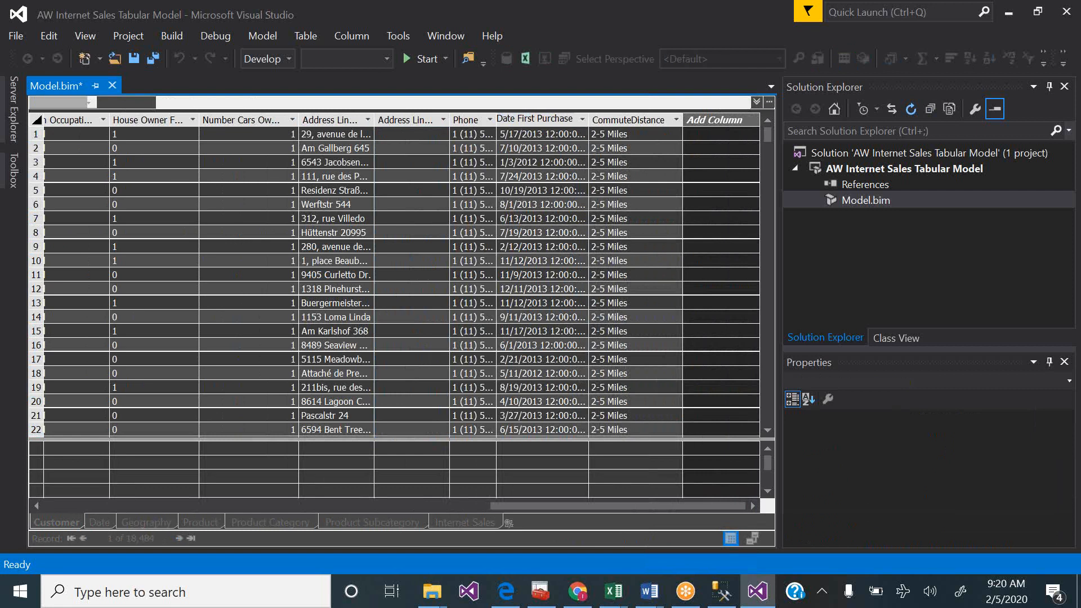
- Rename the CommuteDistance column of the Customer table to Commute Distance
left_click(613, 121)
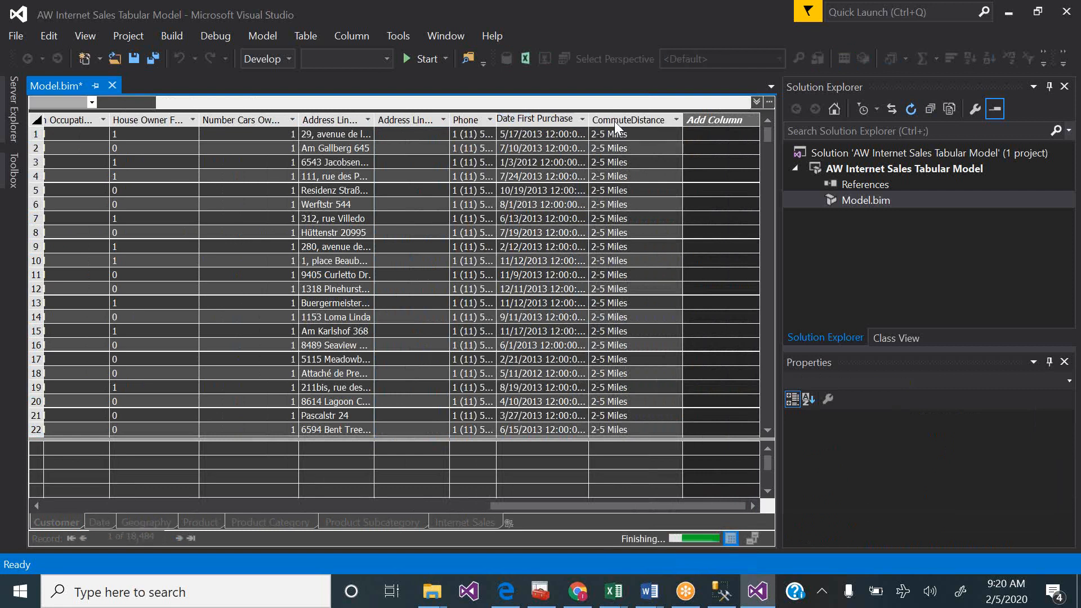
left_click(615, 121)
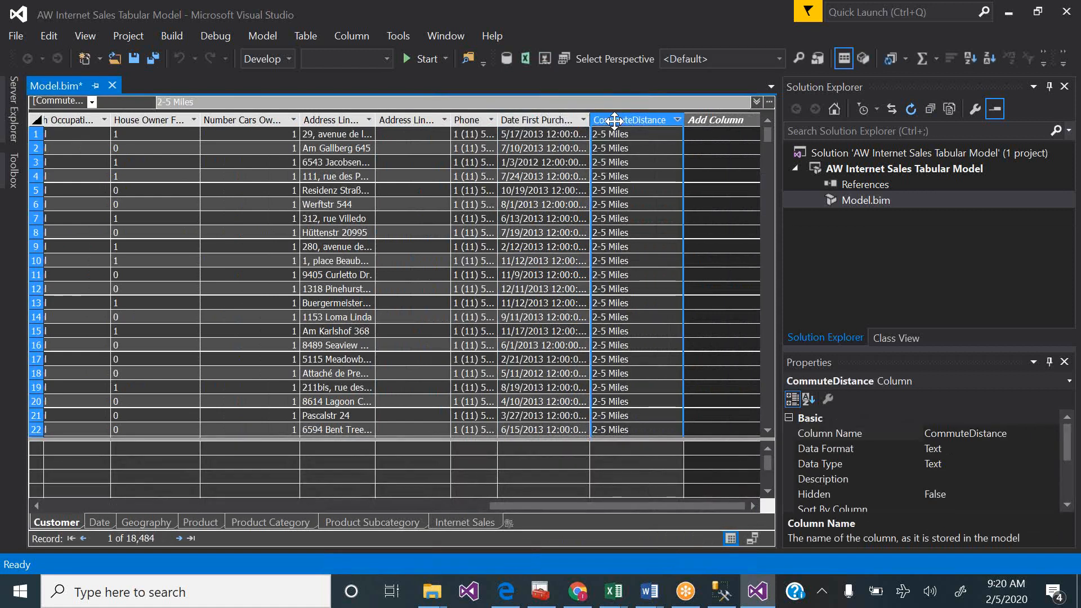
double_click(614, 120)
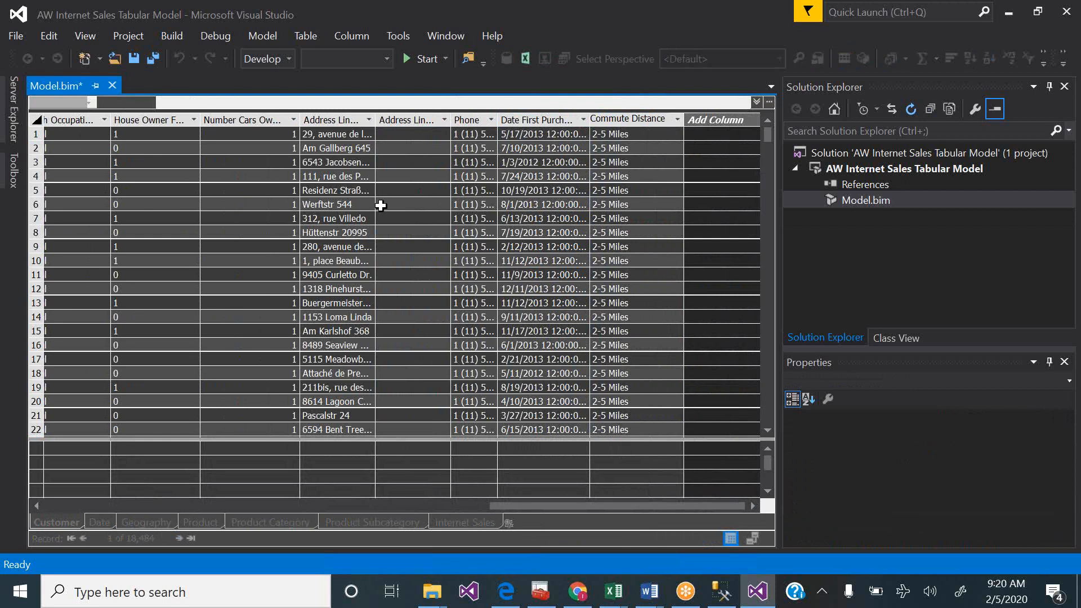
left_click(442, 365)
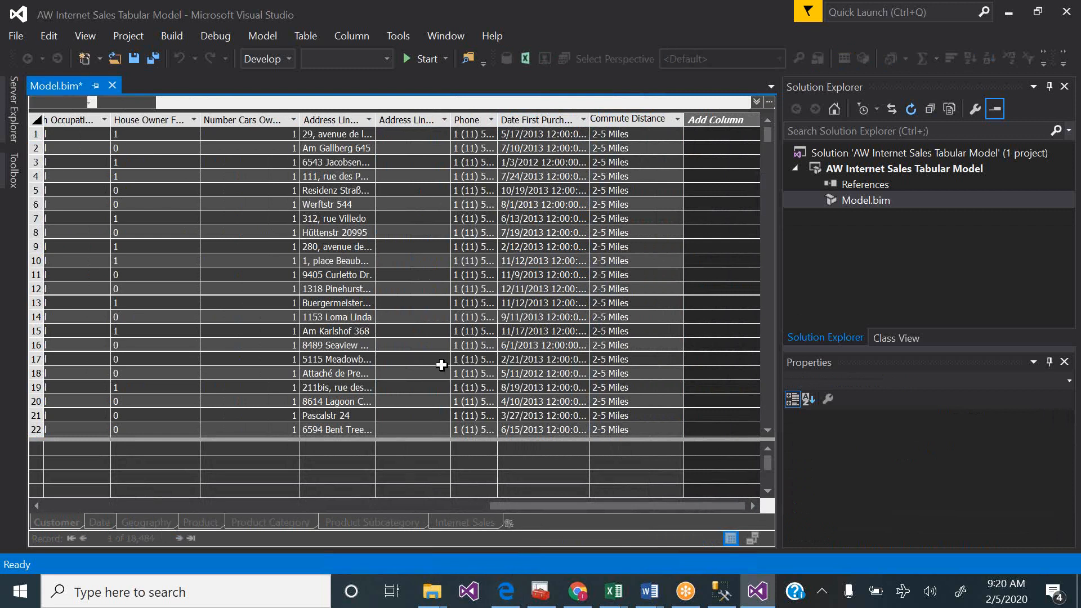
- Look up the Date table's friendly names in the tutorial PDF in Edge, and rename its FullDateAlternateKey column to Date in Visual Studio
left_click(507, 592)
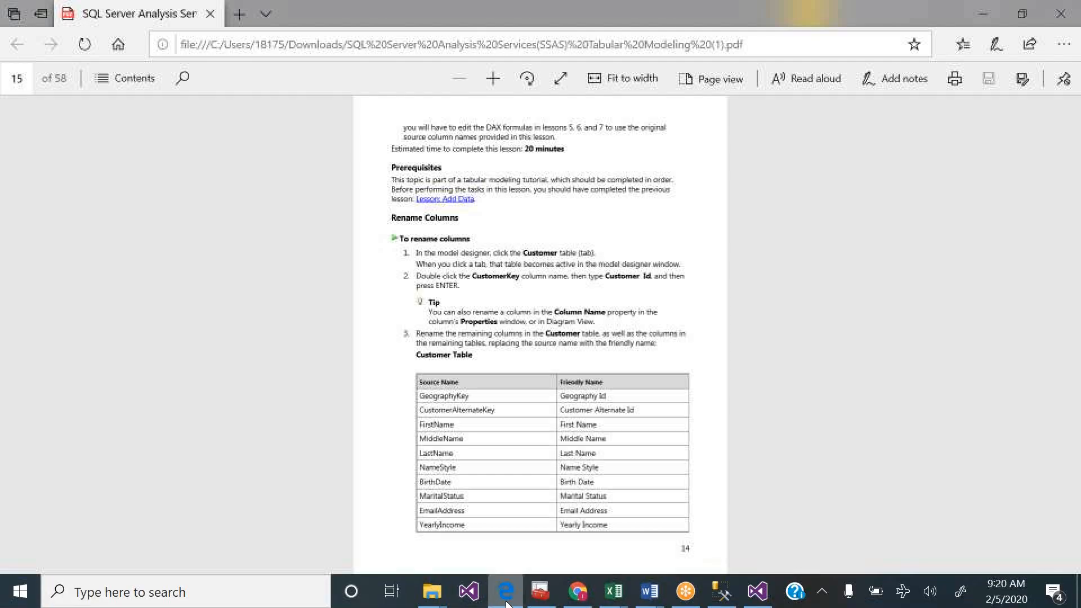
scroll(595, 482, "down", 2)
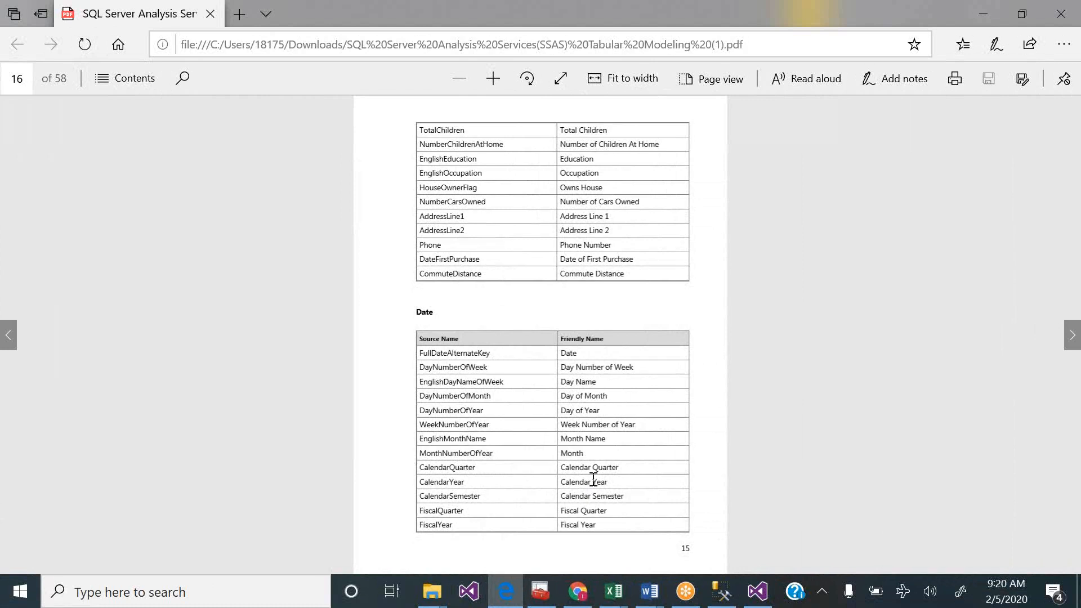
left_click(760, 601)
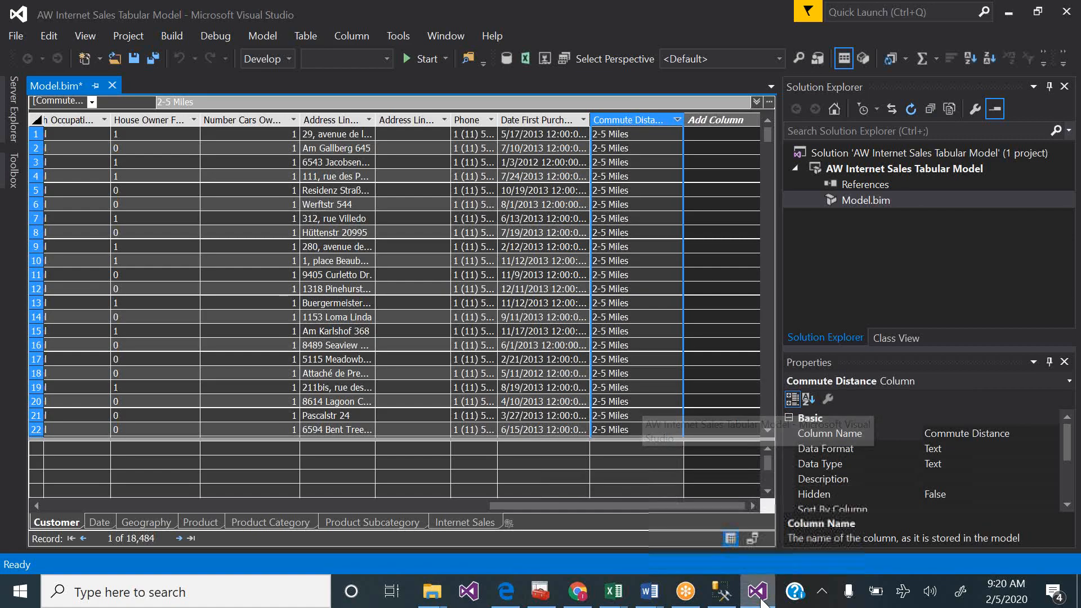
left_click(95, 522)
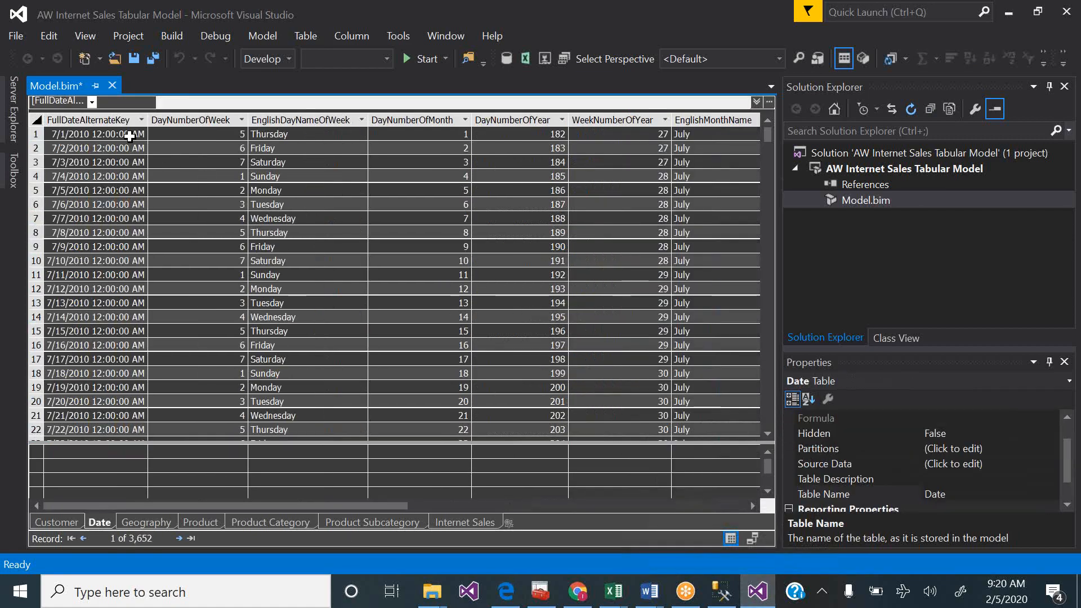
double_click(115, 119)
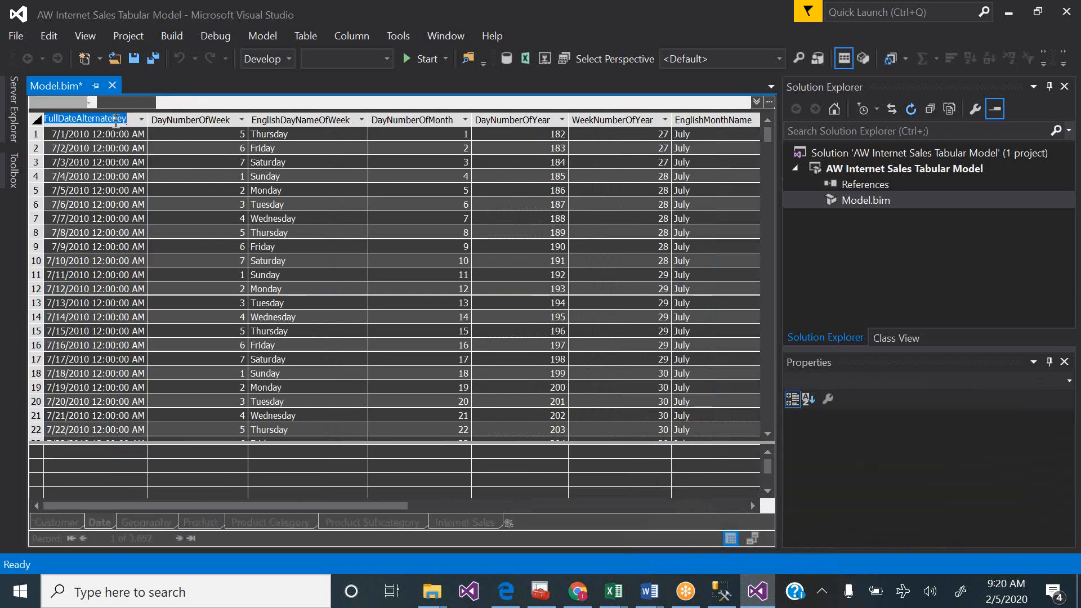
type("Date")
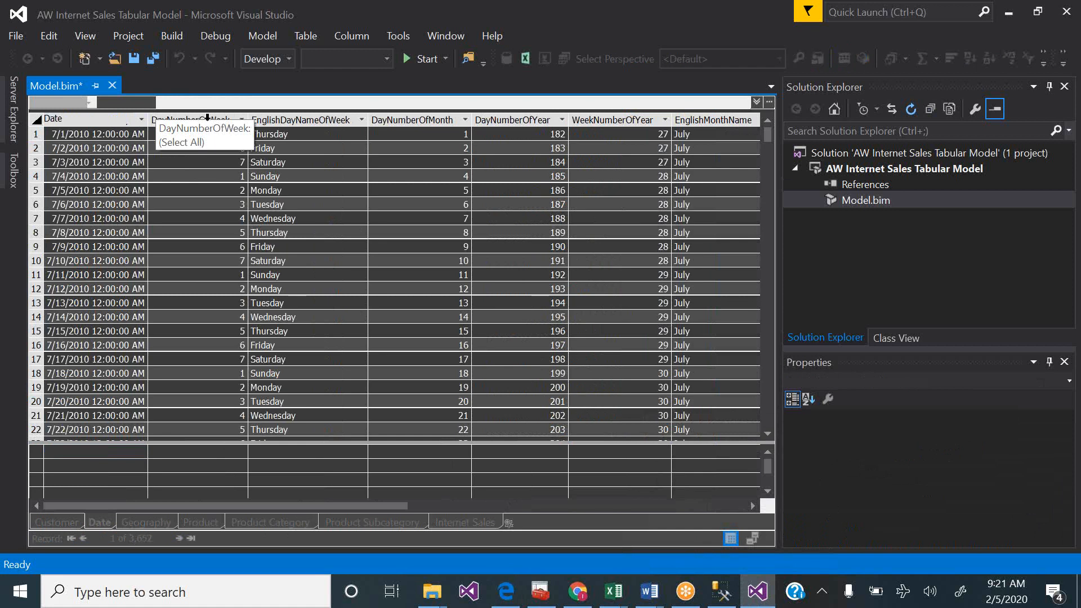
- Finish naming the Date column and rename the DayNumberOfWeek column to Day Number Of Week
key("Return")
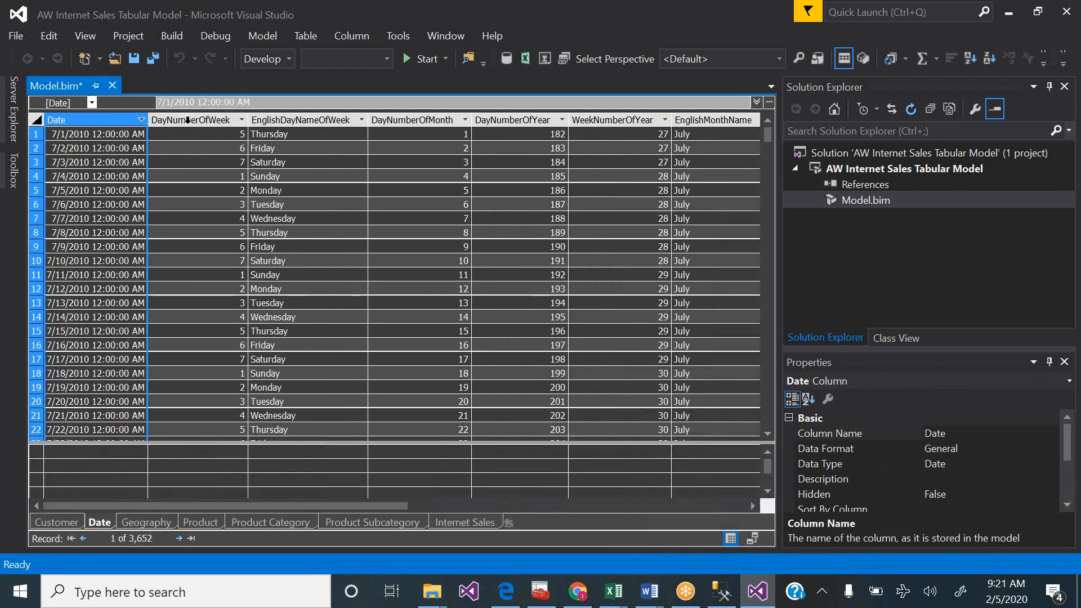
double_click(187, 120)
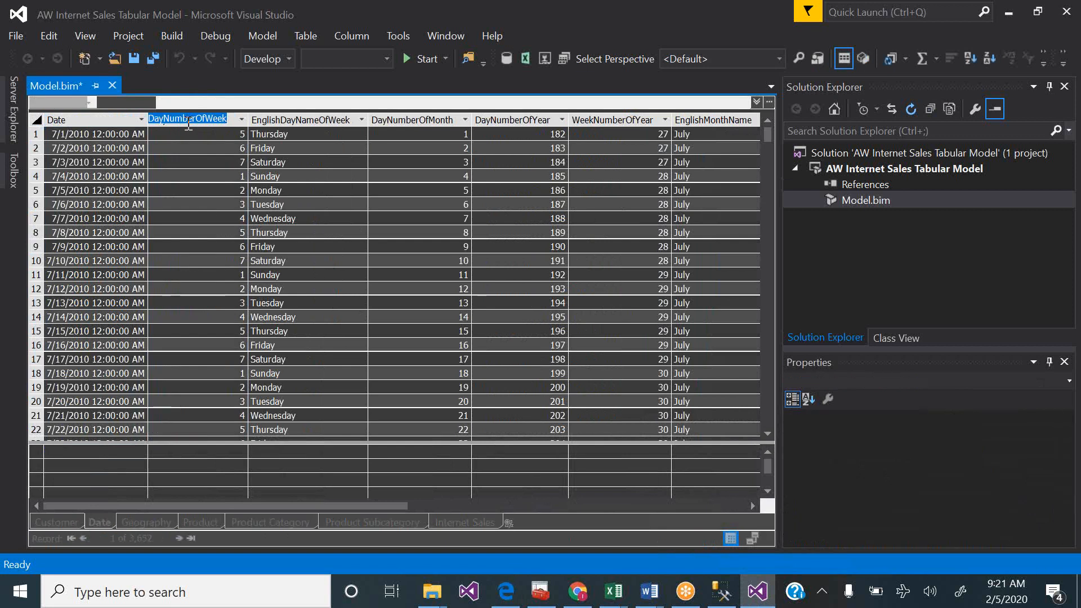
left_click(189, 120)
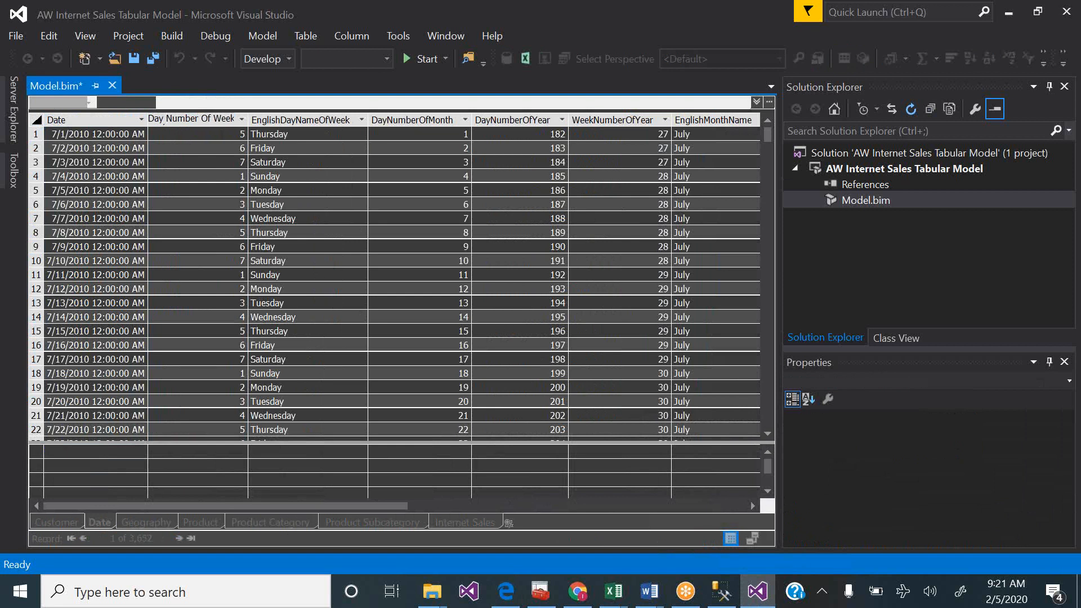
key("Return")
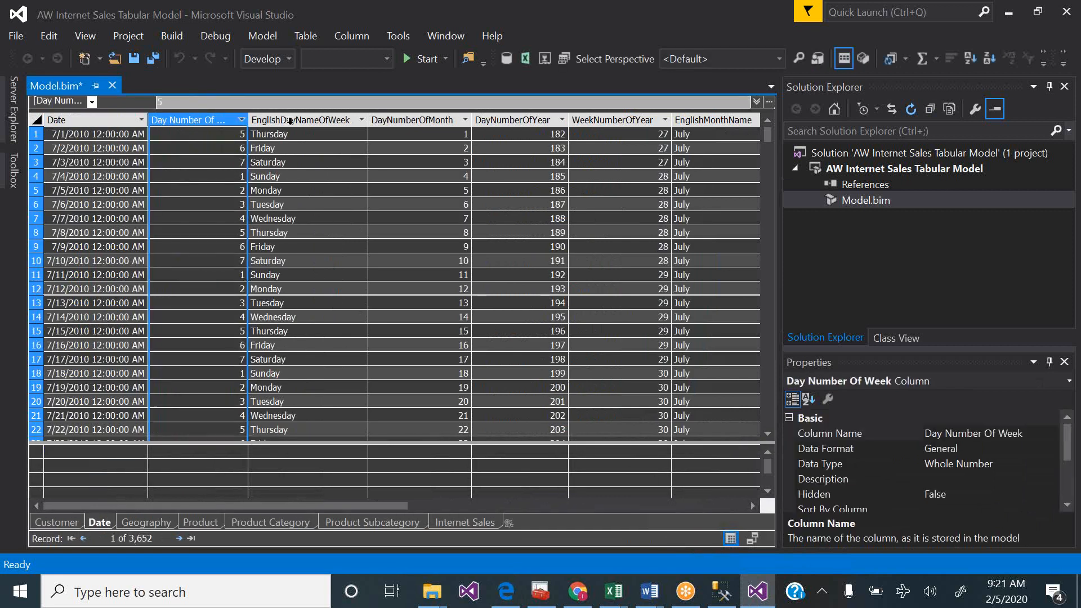
- Check the friendly names in the tabular modeling PDF open in Edge and rename the EnglishDayNameOfWeek column to Day Name
left_click(290, 120)
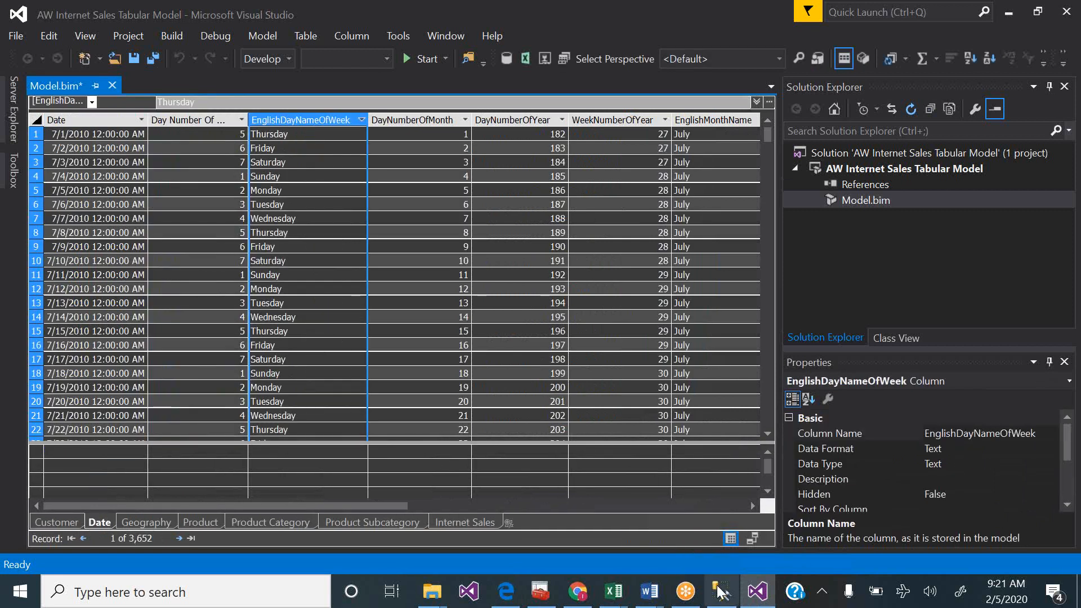
left_click(510, 592)
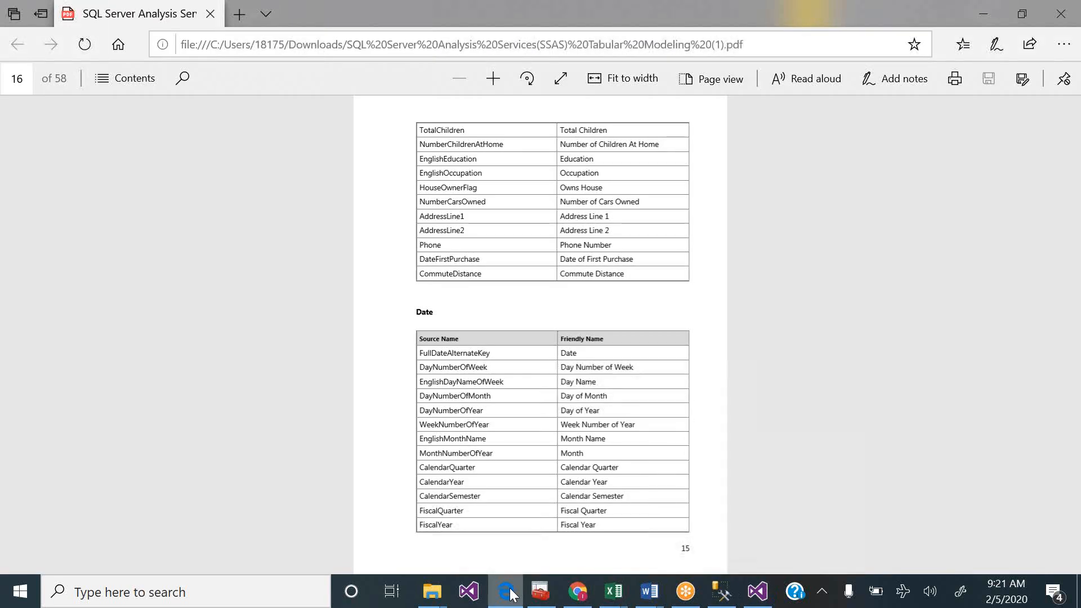
left_click(510, 593)
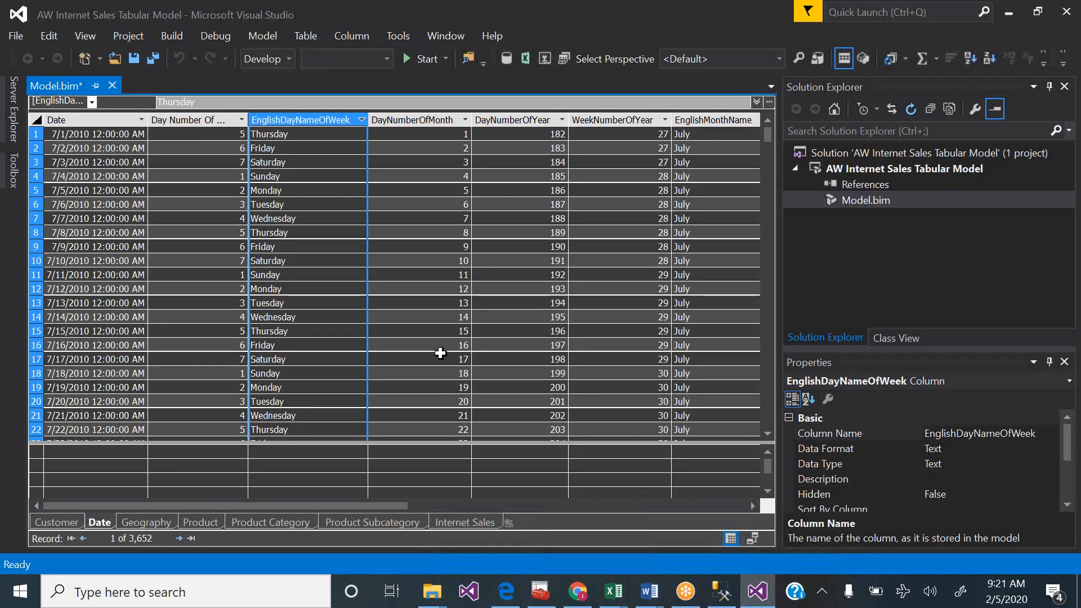
double_click(319, 122)
type("Day N")
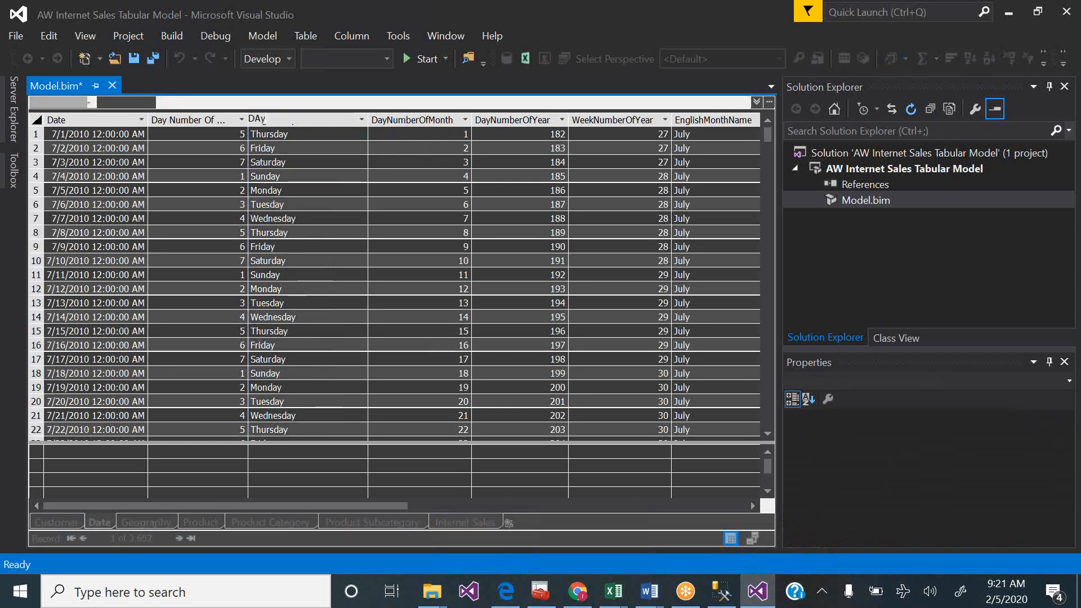
type("ame")
key("BackSpace")
key("BackSpace")
key("BackSpace")
key("BackSpace")
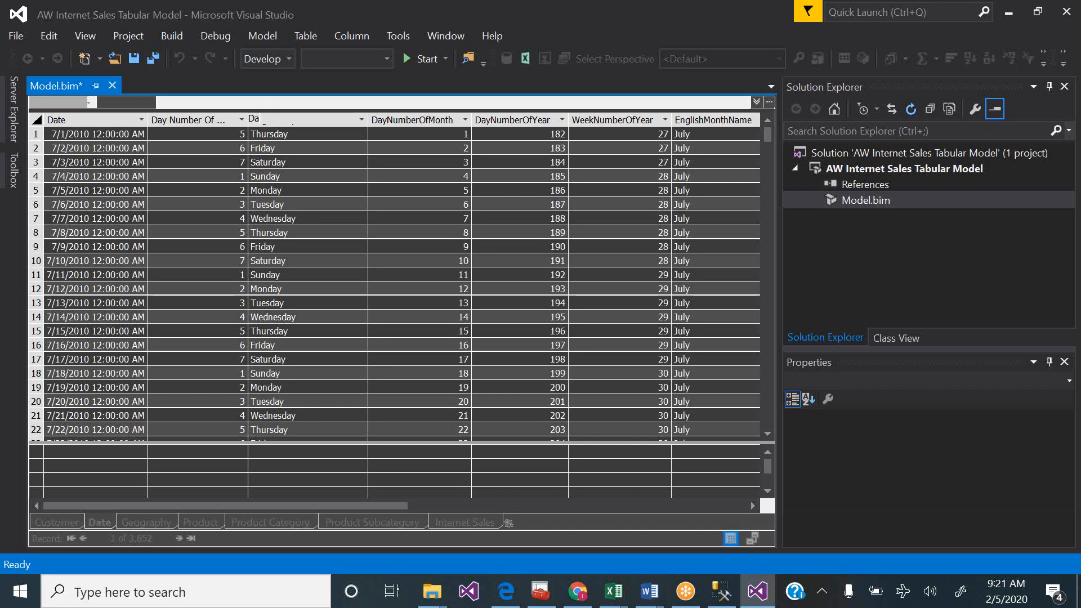
type("ay Name")
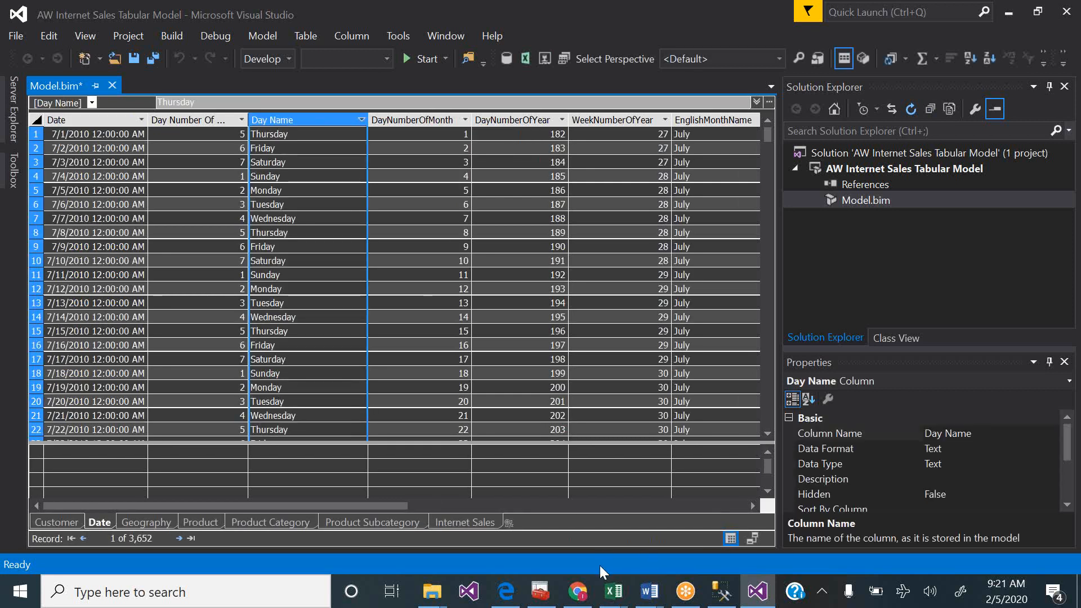
- Consult the PDF's Date table in Edge again and rename the DayNumberOfMonth column to Day Of Month
left_click(504, 602)
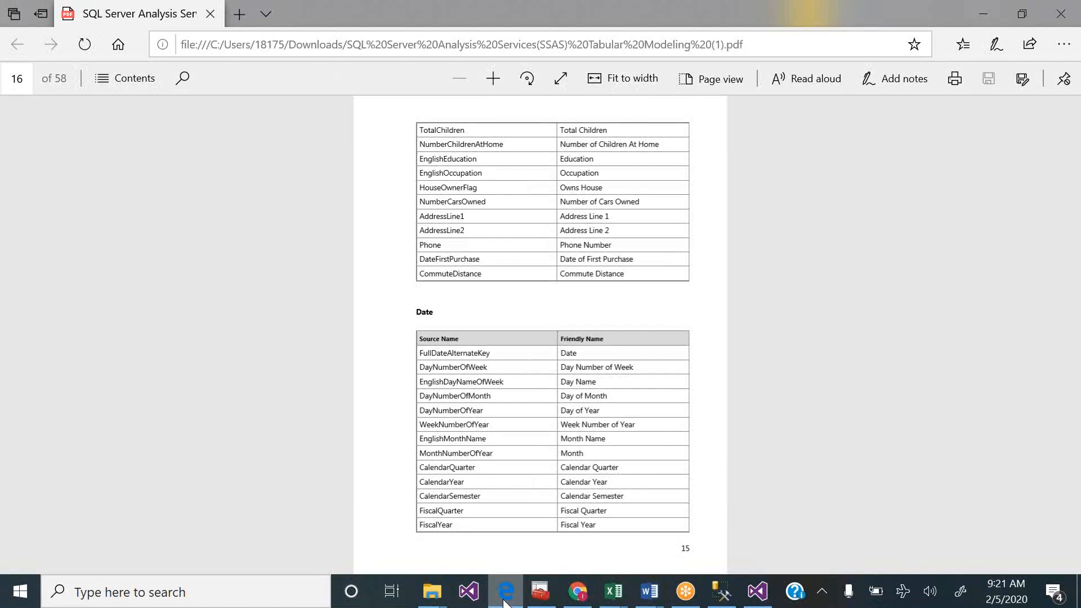
left_click(504, 602)
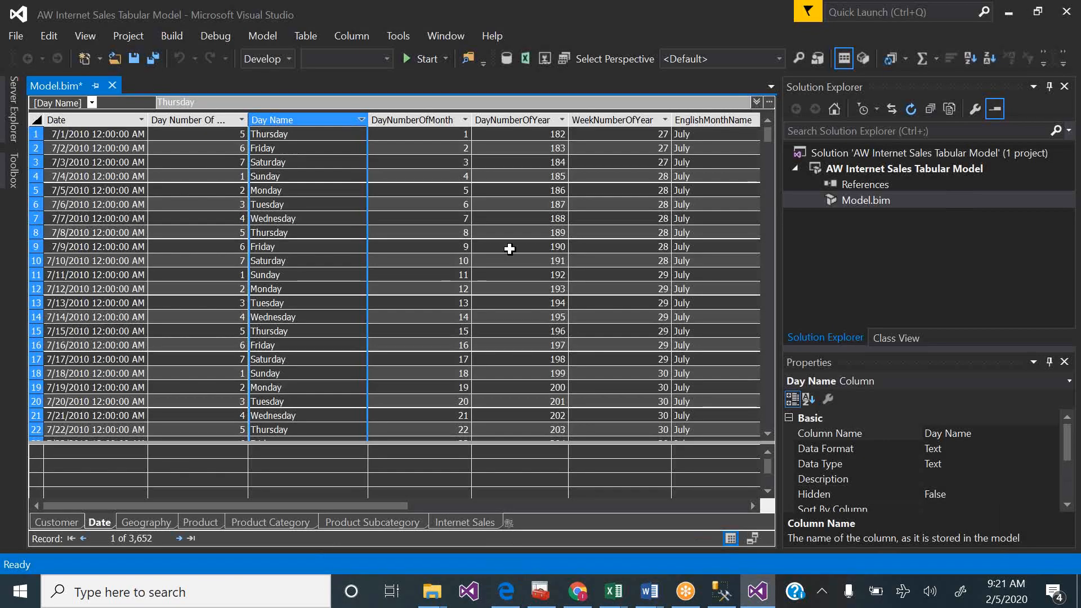
left_click(415, 120)
double_click(416, 120)
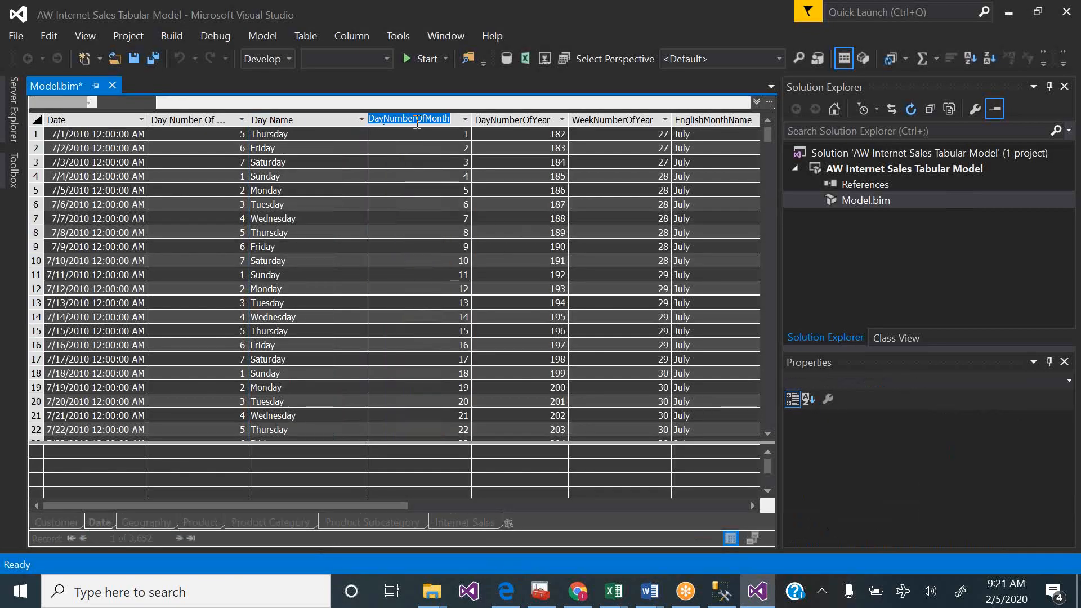
left_click(417, 120)
key("BackSpace")
key("BackSpace")
key("BackSpace")
key("BackSpace")
key("BackSpace")
key("BackSpace")
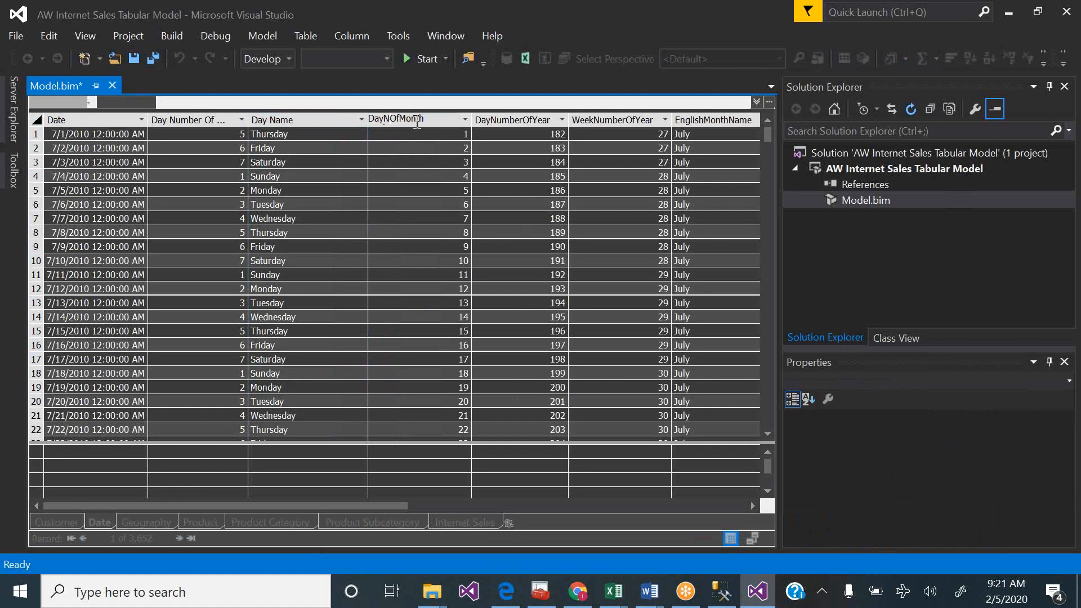
key("Right")
key("Right")
- Rename the DayNumberOfYear column of the Date table to Day Of Year
left_click(513, 122)
double_click(513, 122)
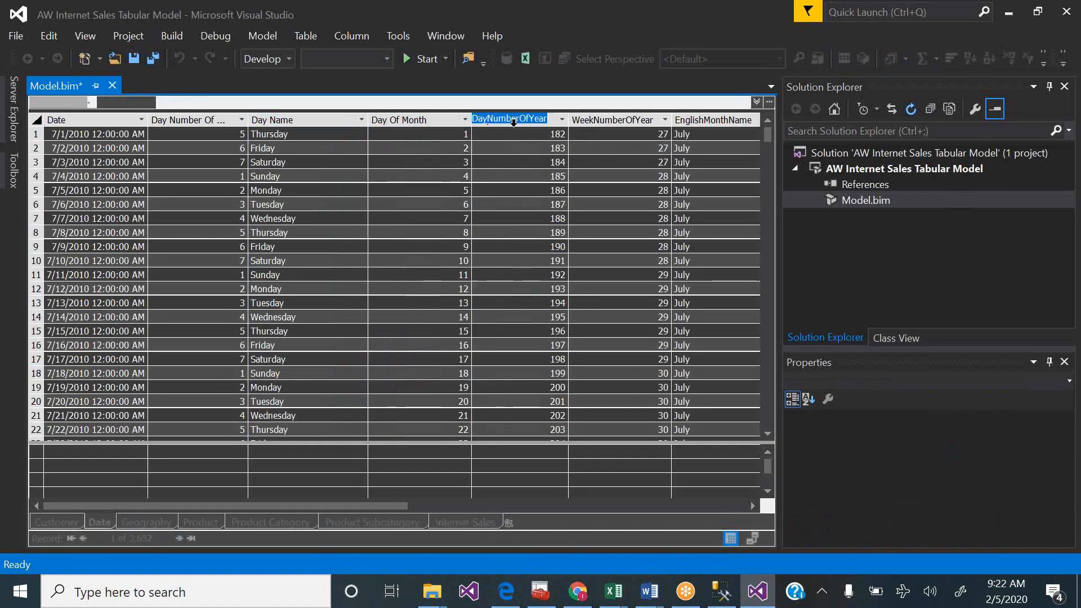
key("Left")
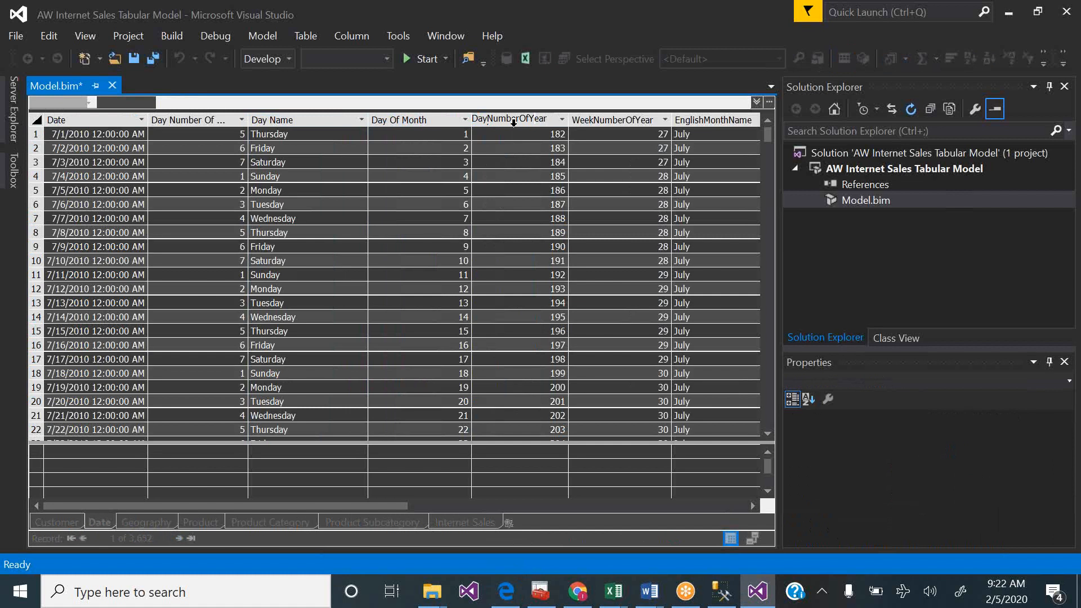
key("Left")
key("Left")
key("Left")
key("Delete")
key("Delete")
key("Delete")
key("Delete")
key("Delete")
key("Delete")
key("Return")
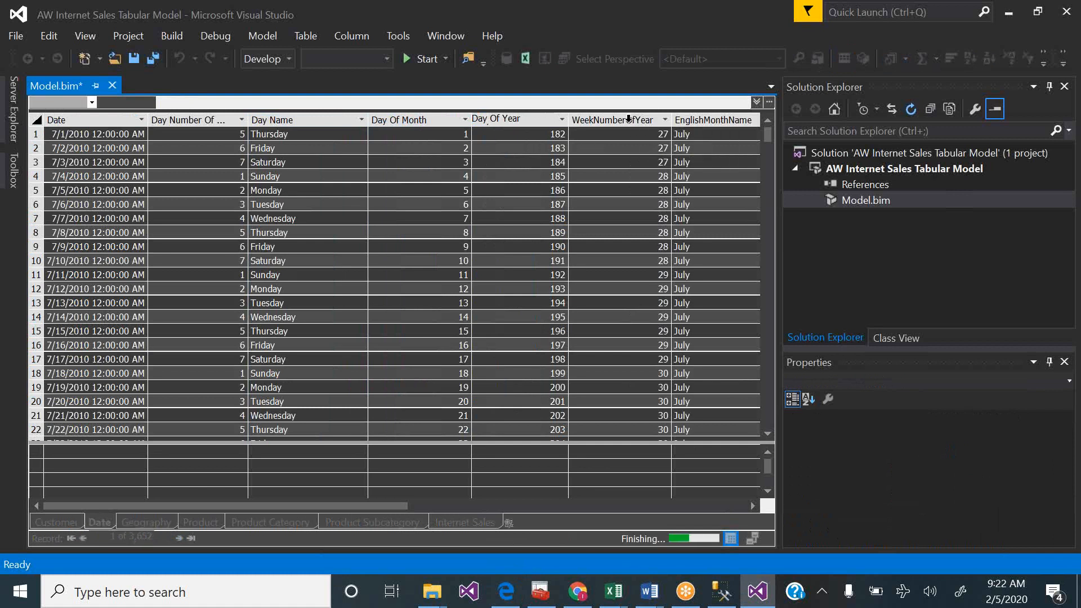
- Rename the WeekNumberOfYear column of the Date table to Week Number Of Year
double_click(629, 120)
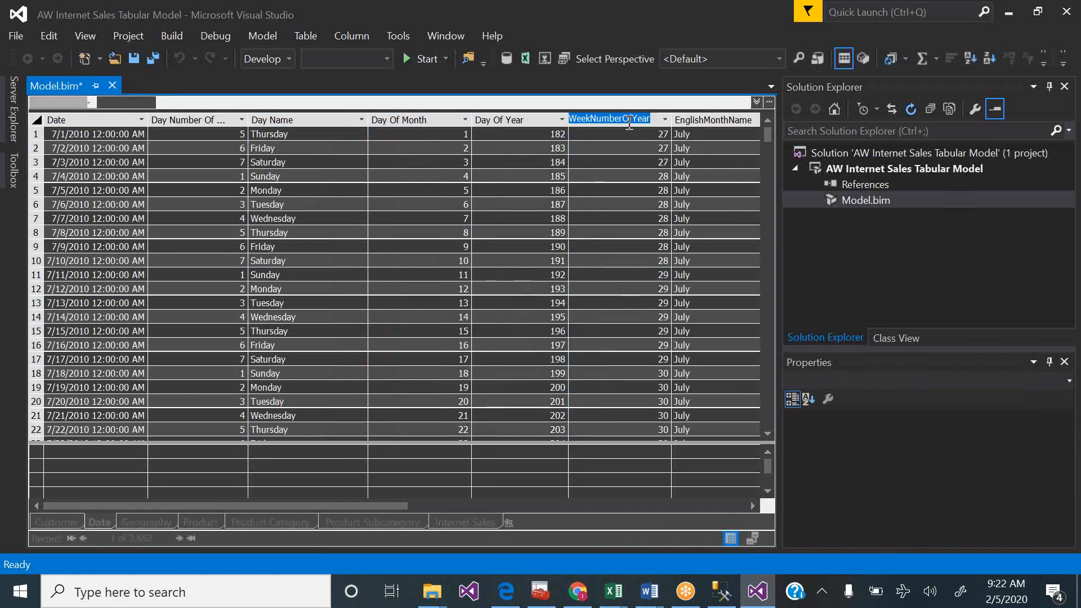
left_click(628, 122)
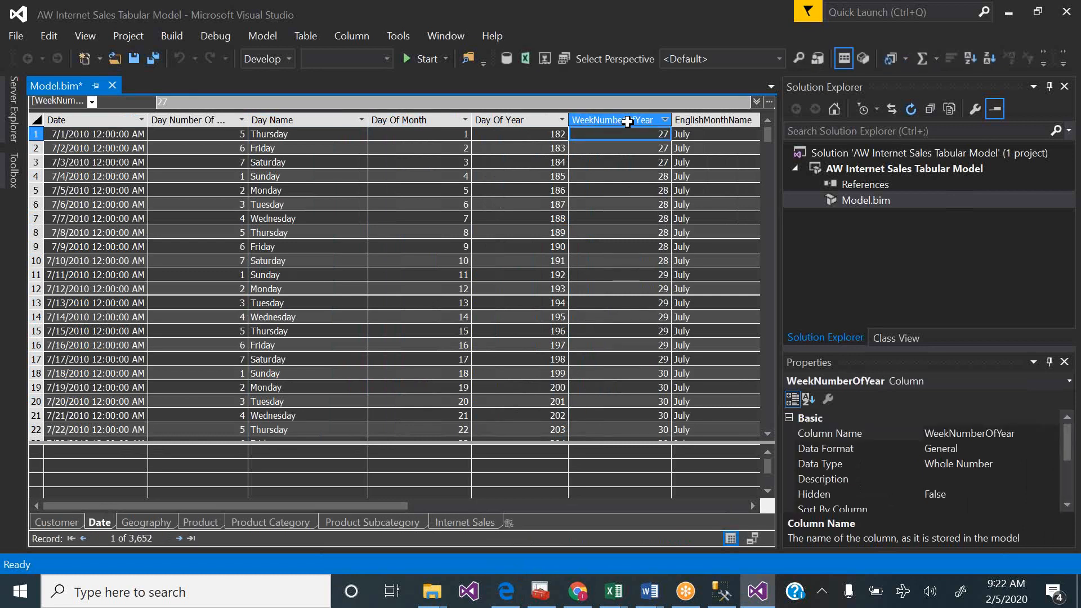
double_click(603, 120)
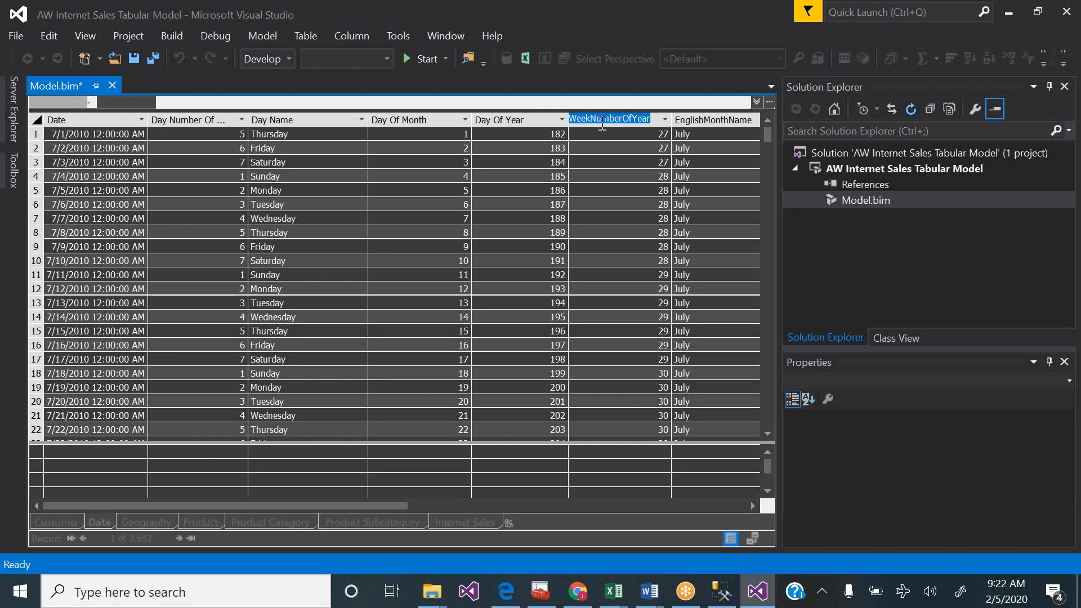
left_click(602, 122)
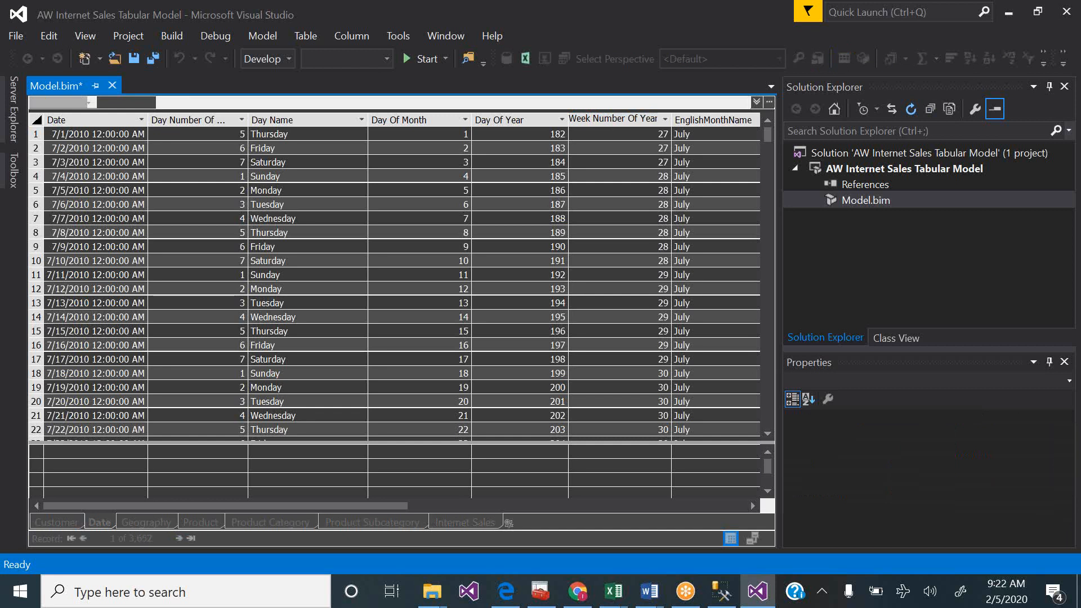
- Check the PDF's friendly names in Edge and rename the EnglishMonthName column to Month Name
left_click(510, 594)
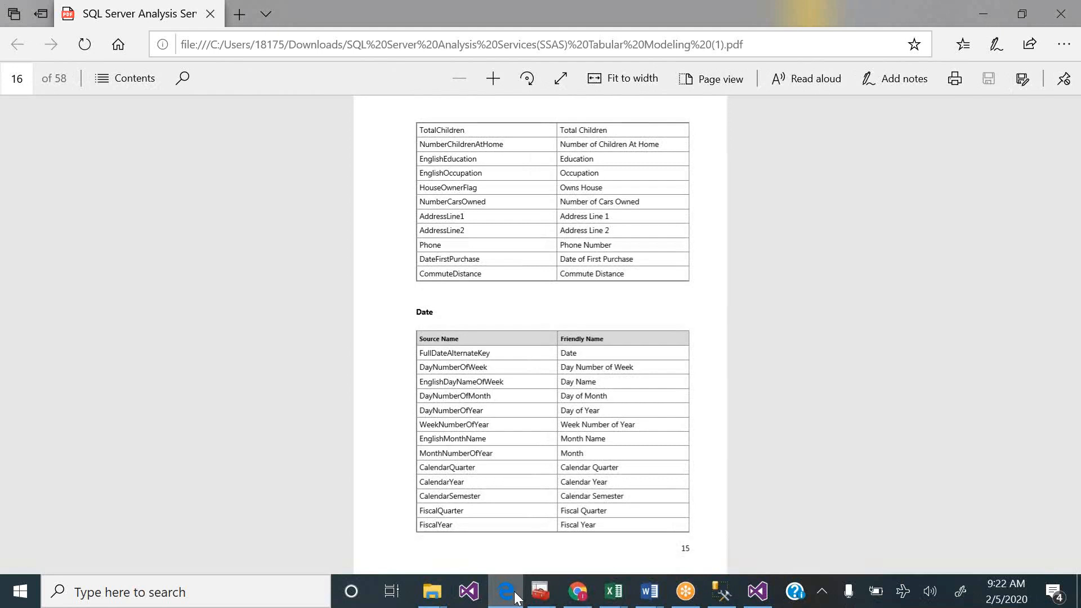
left_click(516, 596)
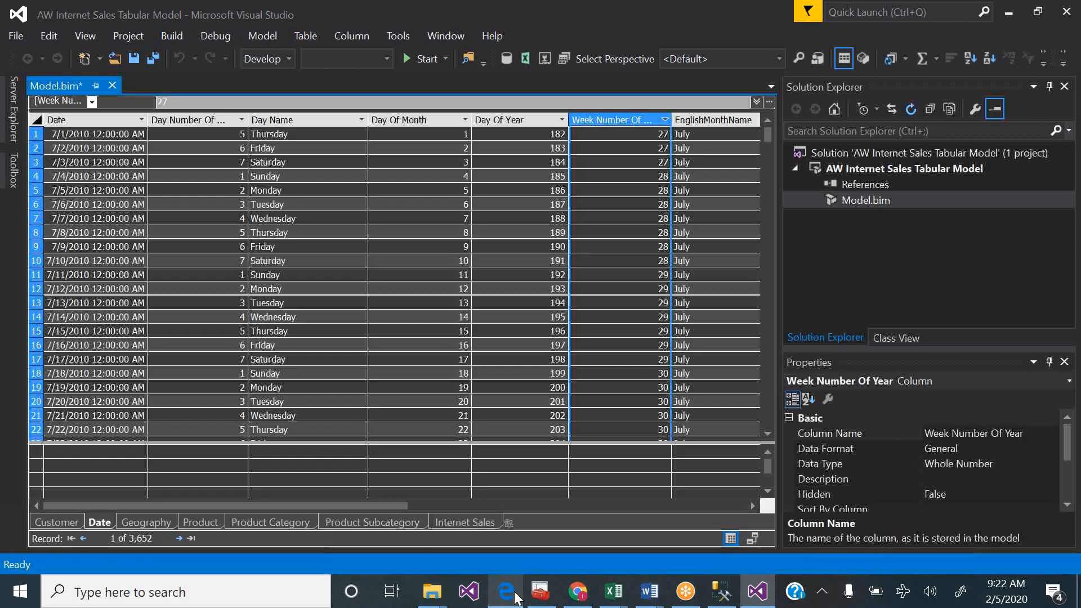
left_click(708, 121)
double_click(708, 121)
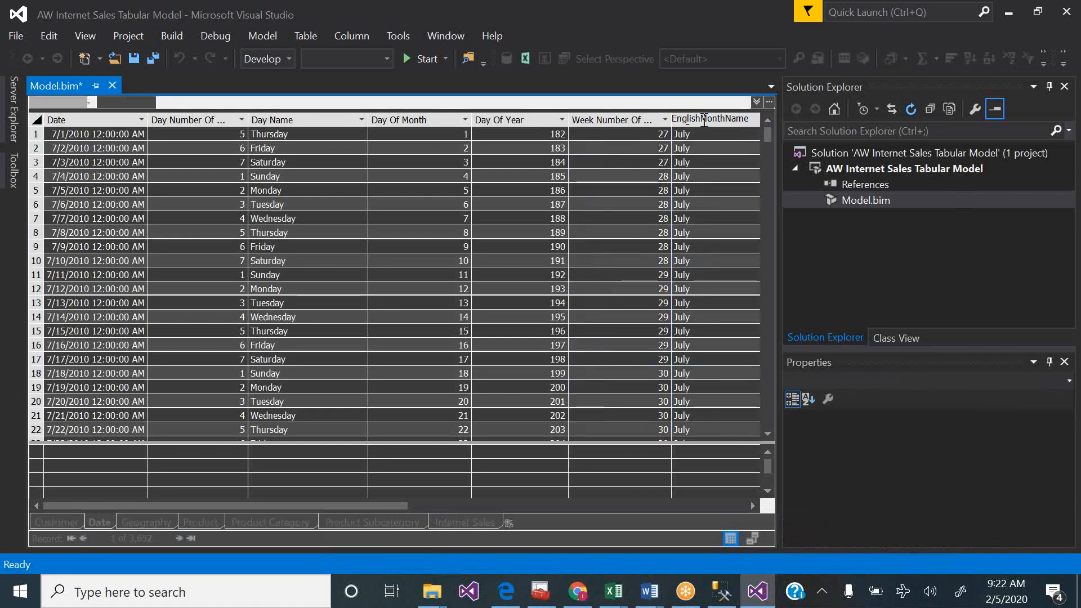
left_click(704, 121)
key("BackSpace")
key("BackSpace")
key("BackSpace")
key("BackSpace")
key("BackSpace")
key("BackSpace")
key("BackSpace")
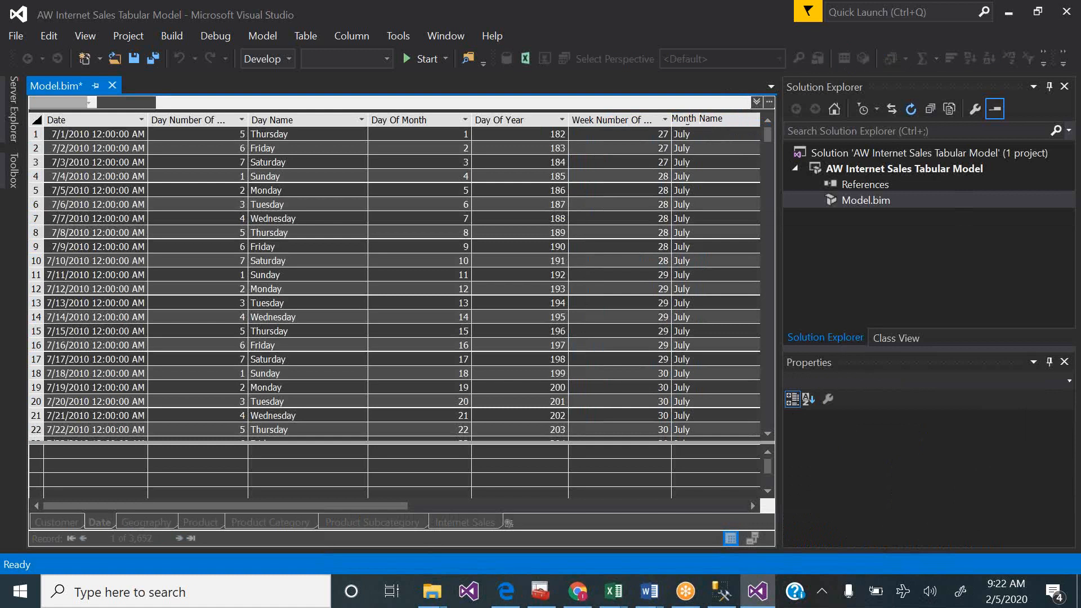
- Rename the MonthNumberOfYear column of the Date table to Month Year
left_click(753, 507)
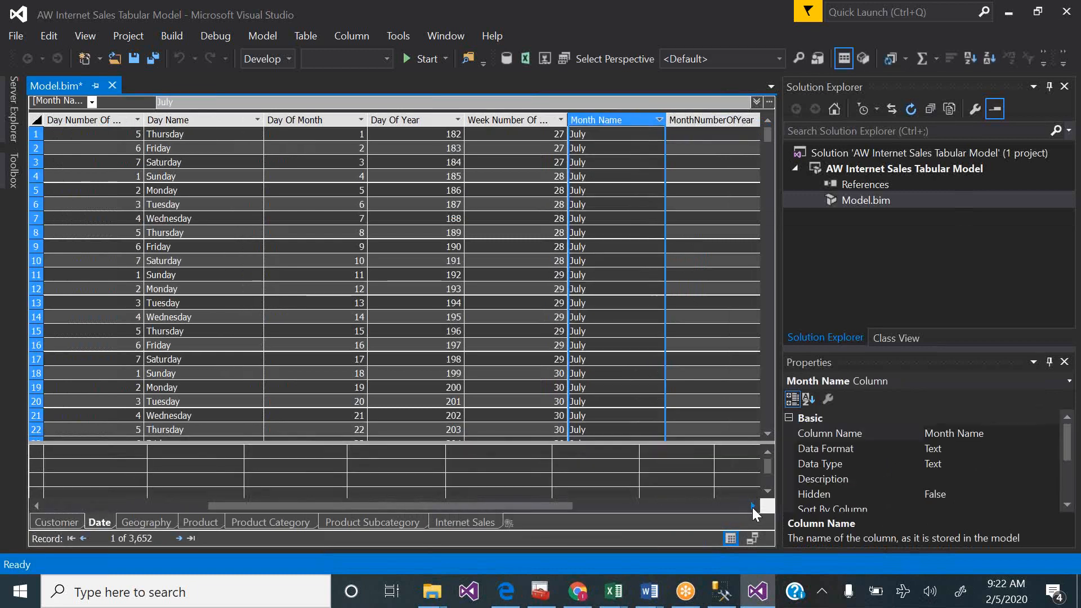
left_click(753, 507)
left_click(753, 506)
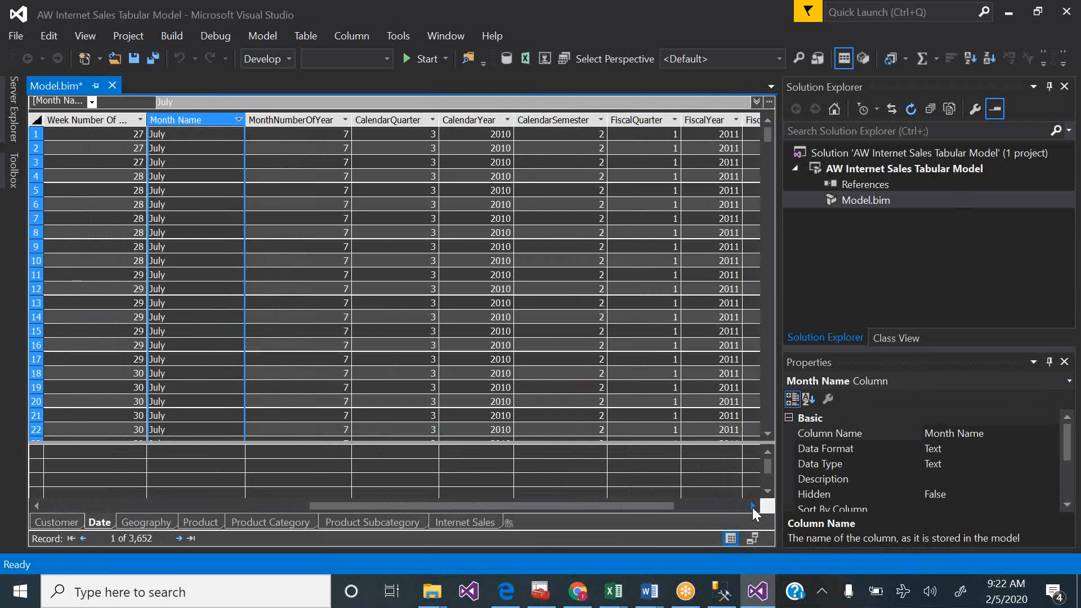
left_click(318, 116)
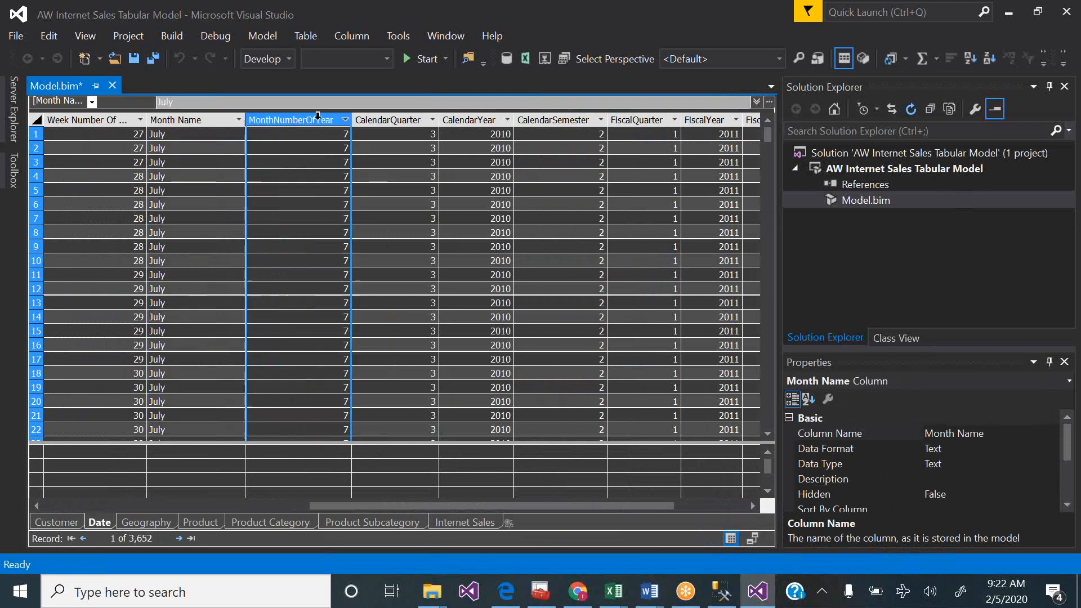
double_click(318, 117)
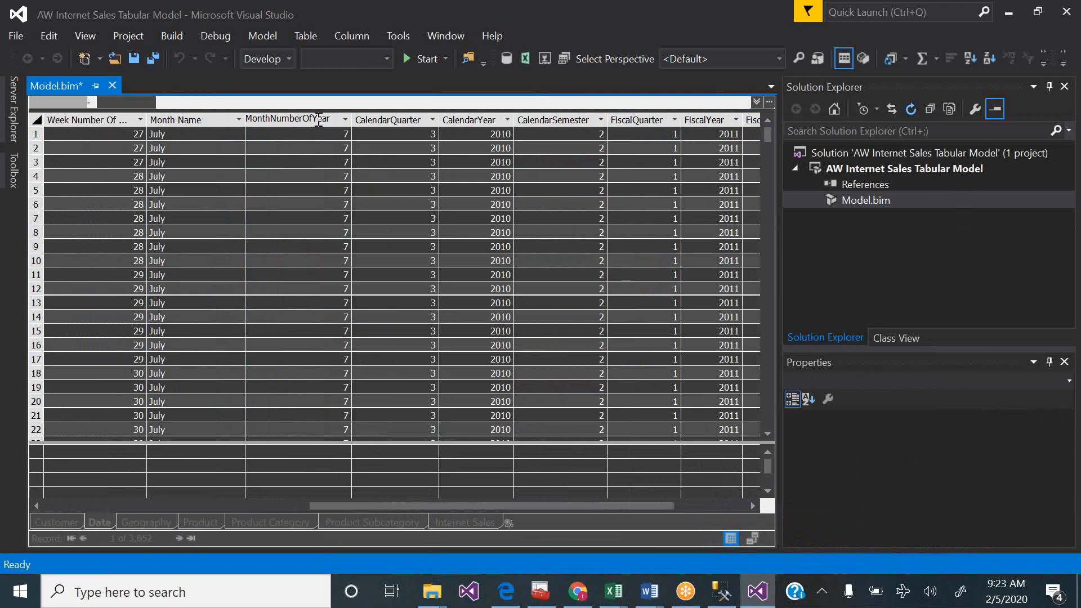
key("BackSpace")
key("BackSpace")
key("BackSpace")
key("BackSpace")
key("BackSpace")
key("BackSpace")
key("BackSpace")
key("BackSpace")
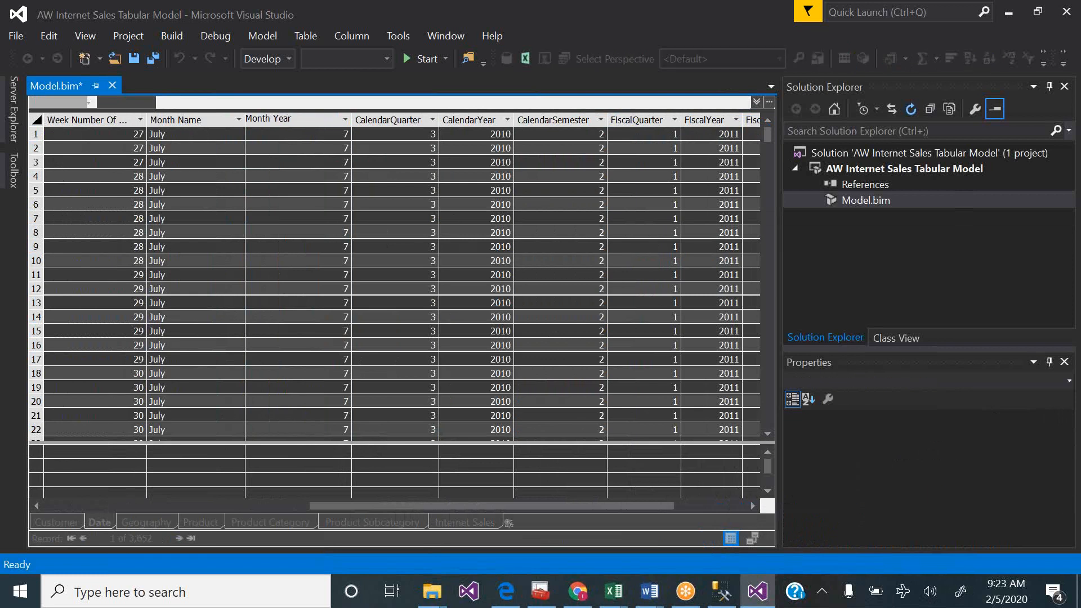
key("Return")
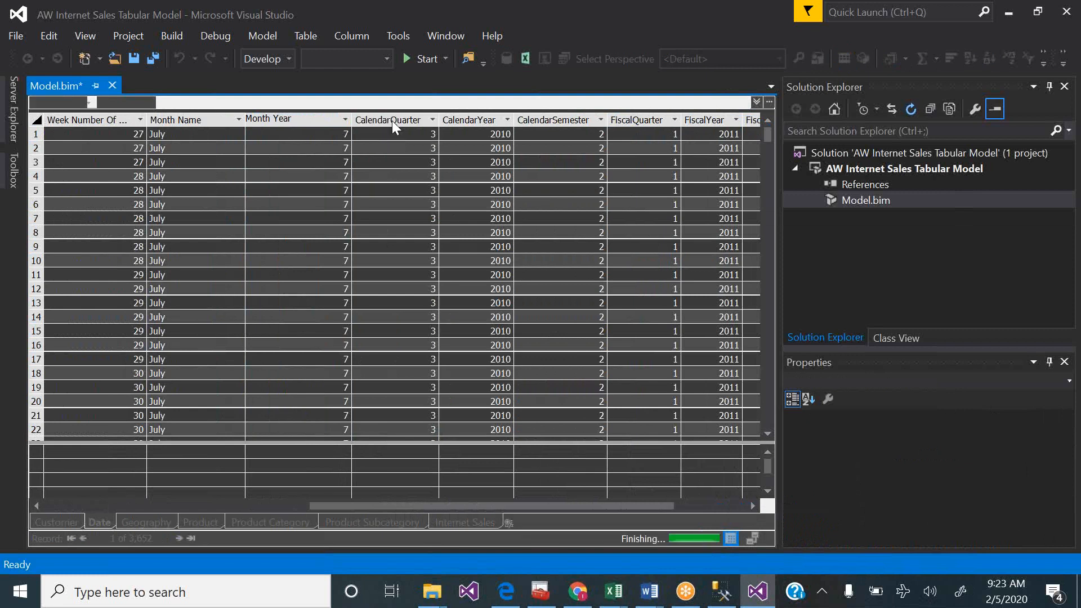
- Rename the CalendarQuarter column of the Date table to Calendar Quarter
double_click(392, 120)
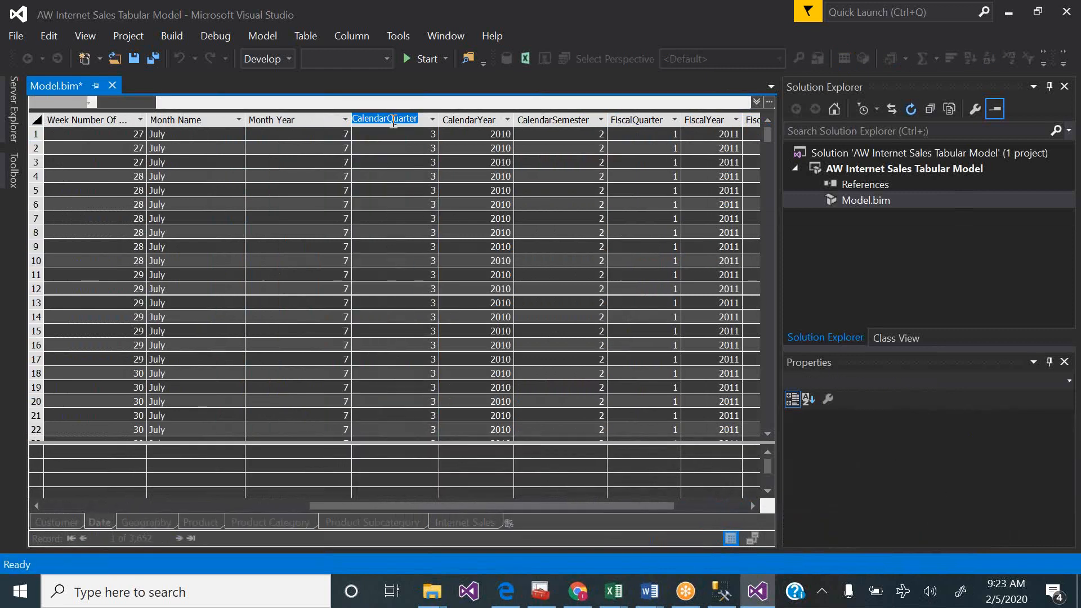
left_click(393, 120)
- Rename the CalendarYear column of the Date table to Calendar Year
left_click(470, 115)
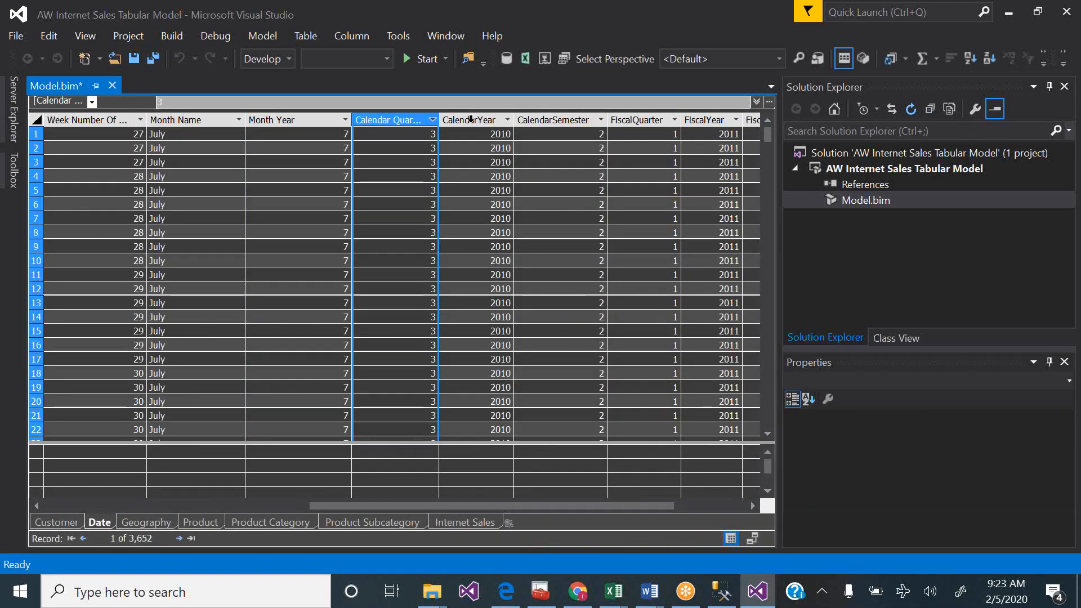
double_click(475, 120)
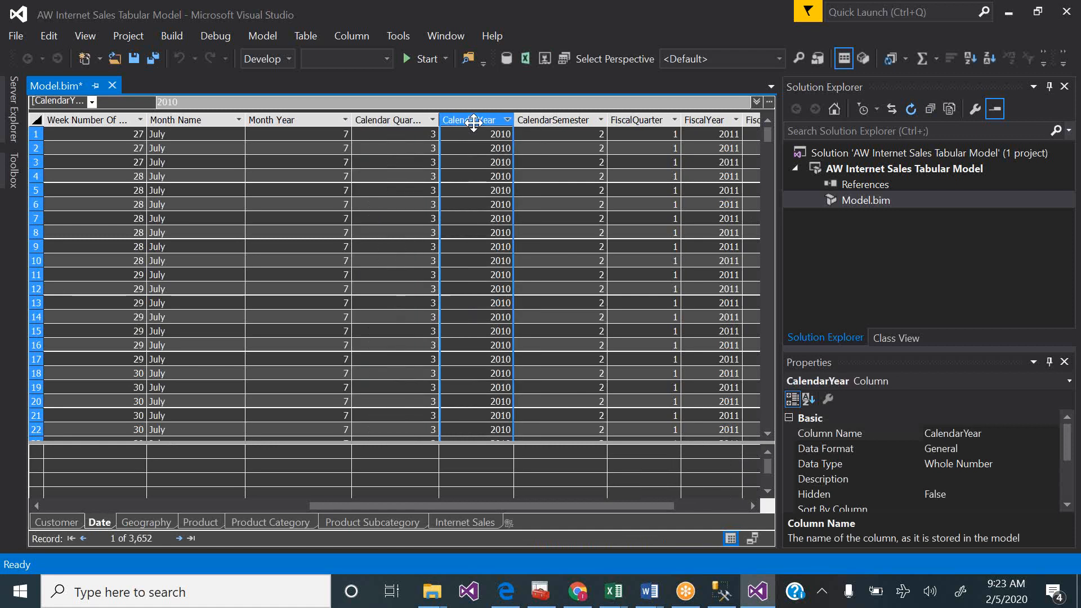
left_click(474, 122)
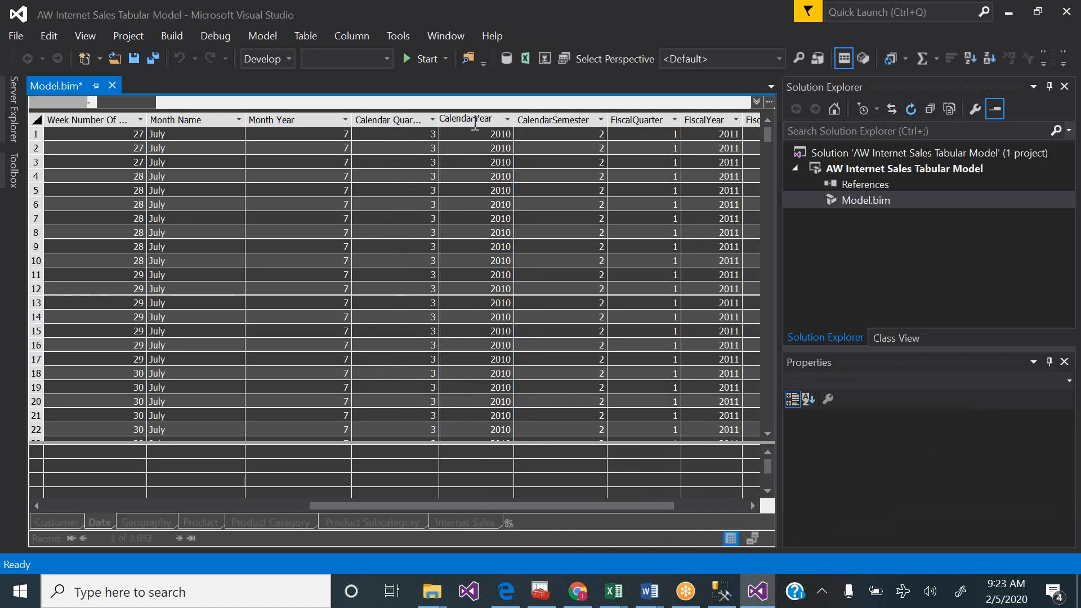
key("Return")
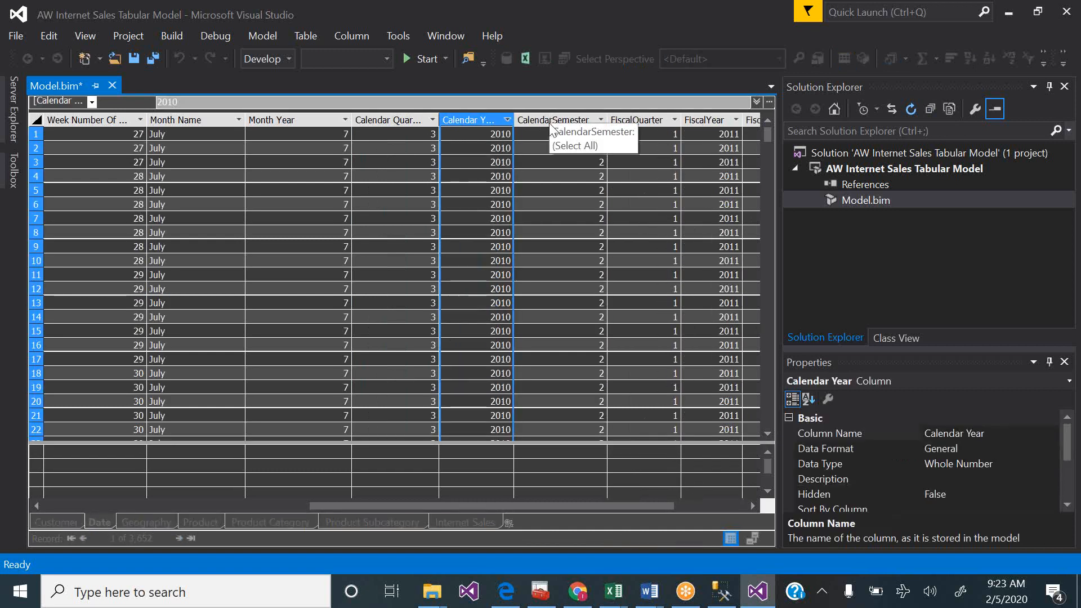
- Rename the Date table's CalendarSemester column to Calendar Semester and its FiscalQuarter column to Fiscal Quarter
double_click(550, 120)
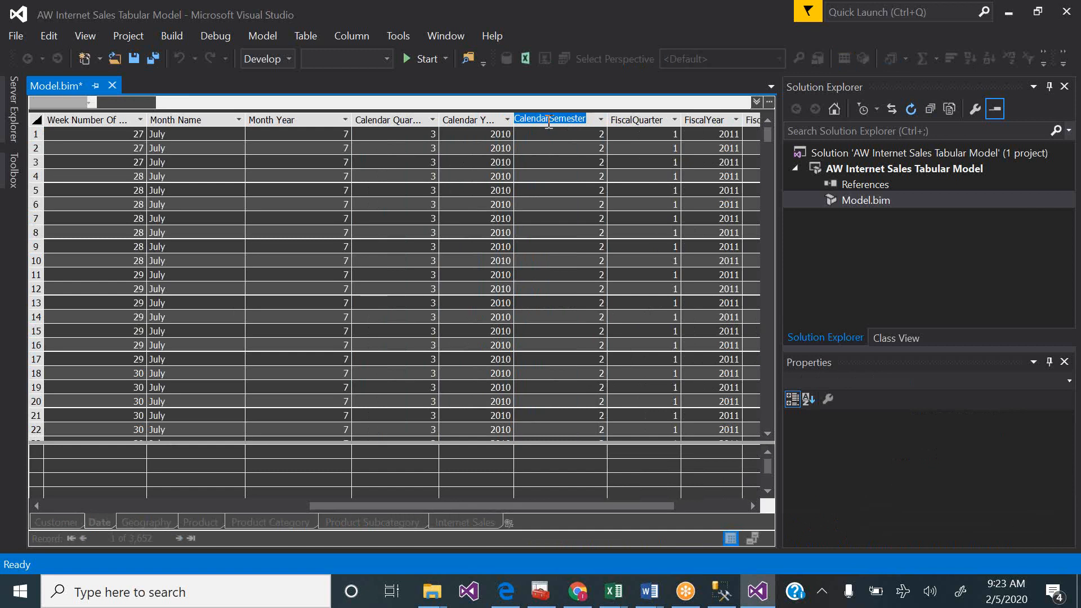
left_click(550, 121)
key("Return")
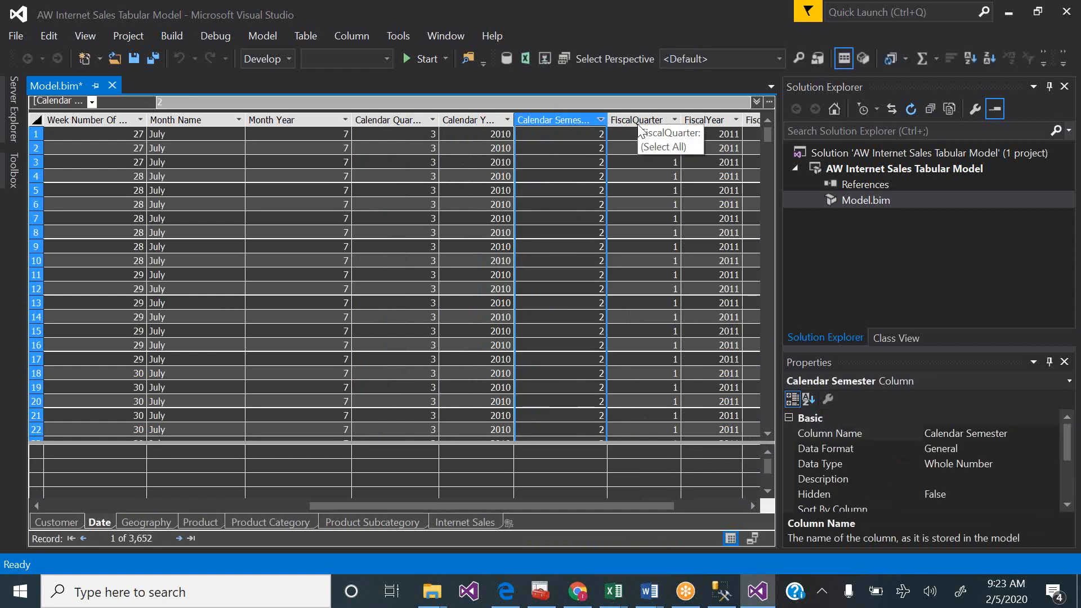
double_click(638, 120)
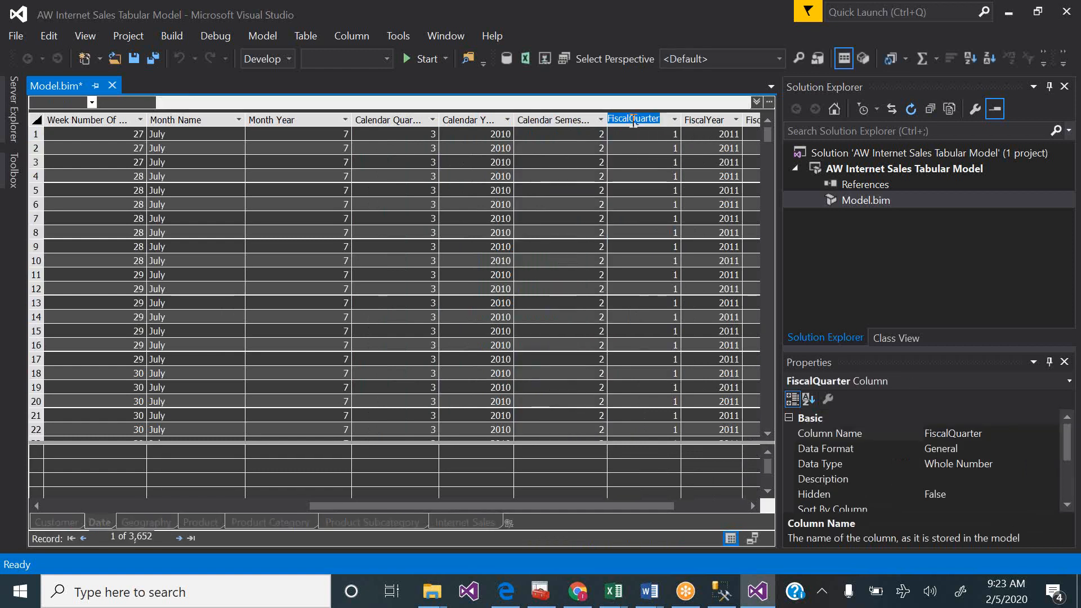
left_click(632, 120)
key("Return")
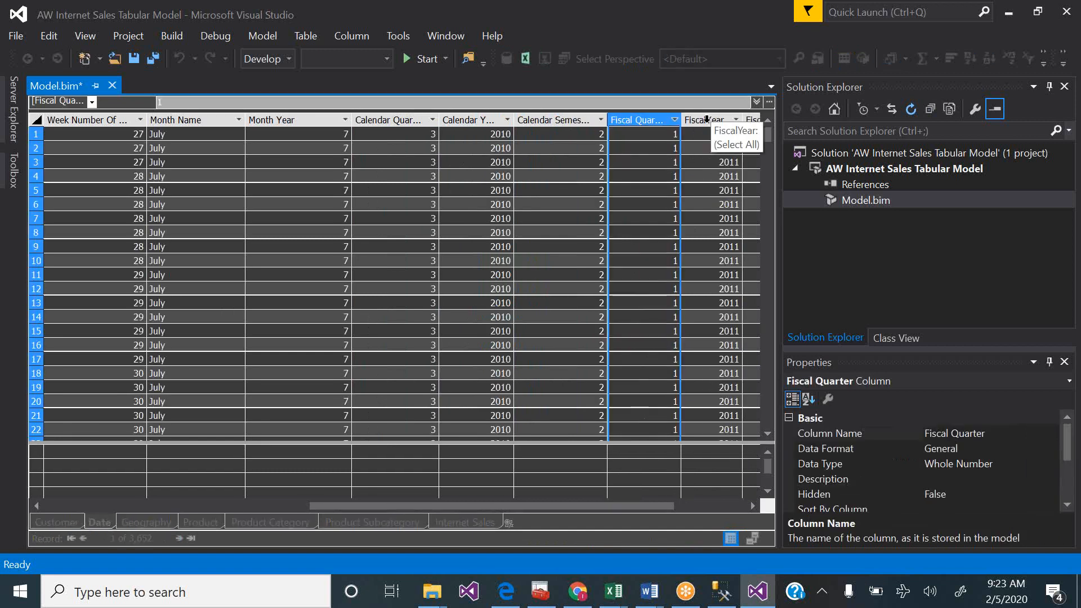
- Rename the Date table's FiscalYear column to Fiscal Year and its FiscalSemester column to Fiscal Semester
double_click(708, 120)
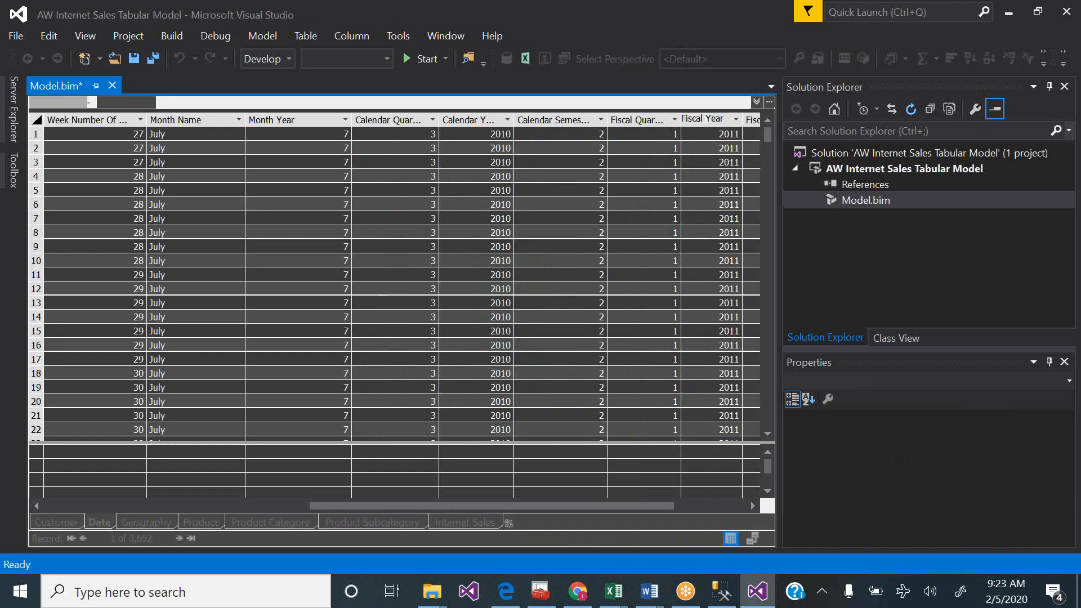
left_click(751, 505)
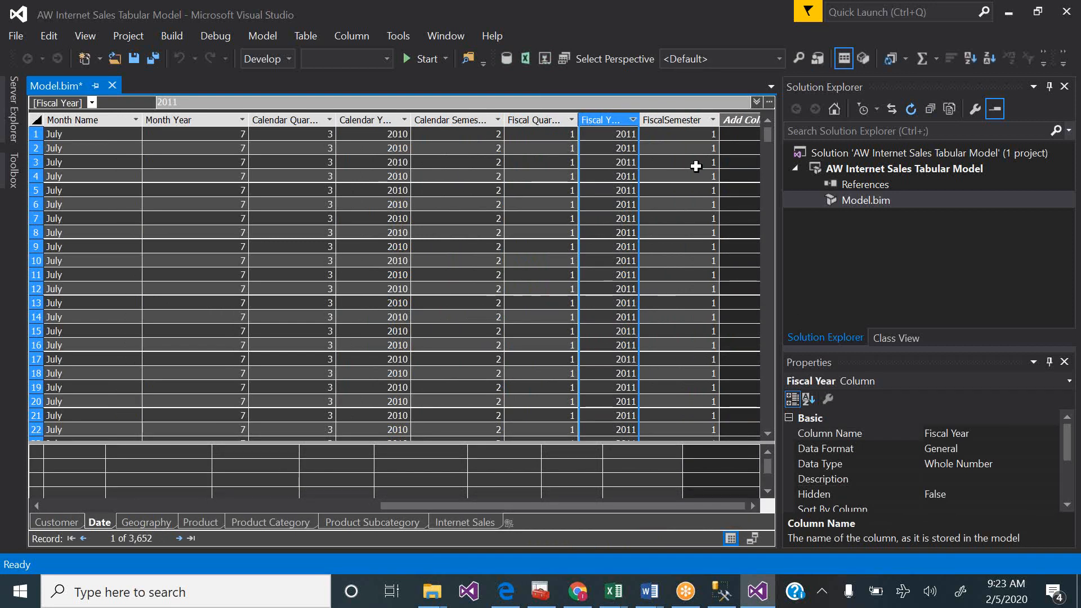
double_click(675, 120)
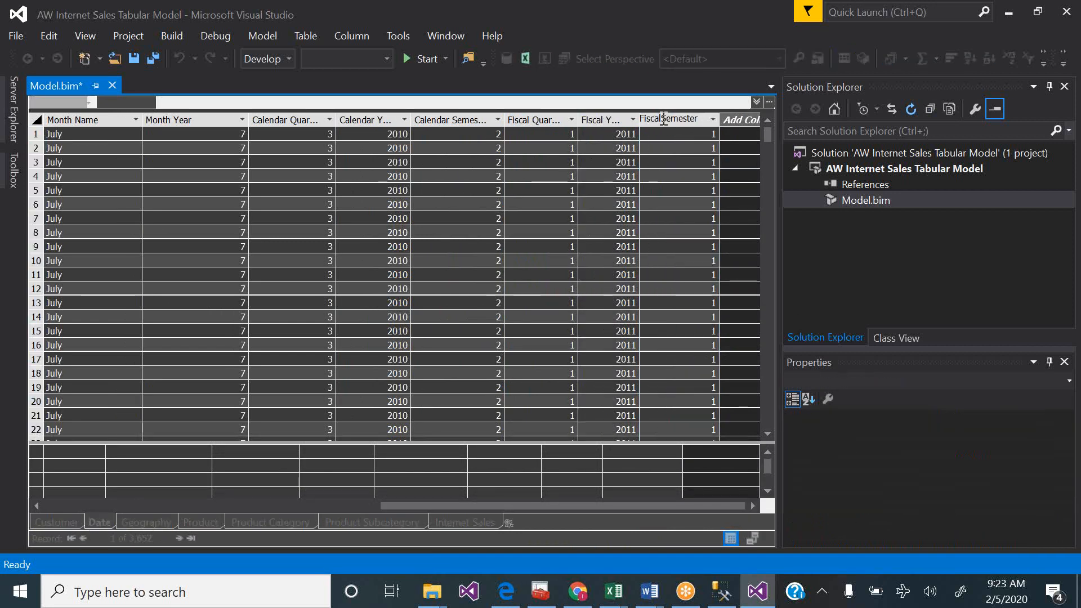
key("Return")
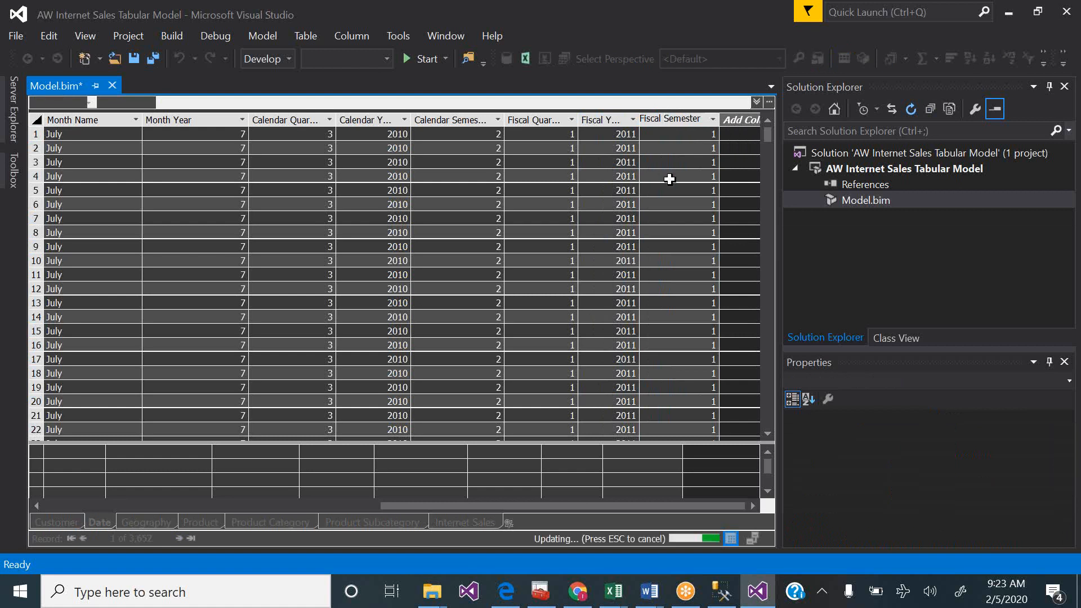
- Check the Geography friendly names in the PDF in Edge and rename the Geography table's GeographyKey column to Geography Id in Visual Studio
left_click(510, 590)
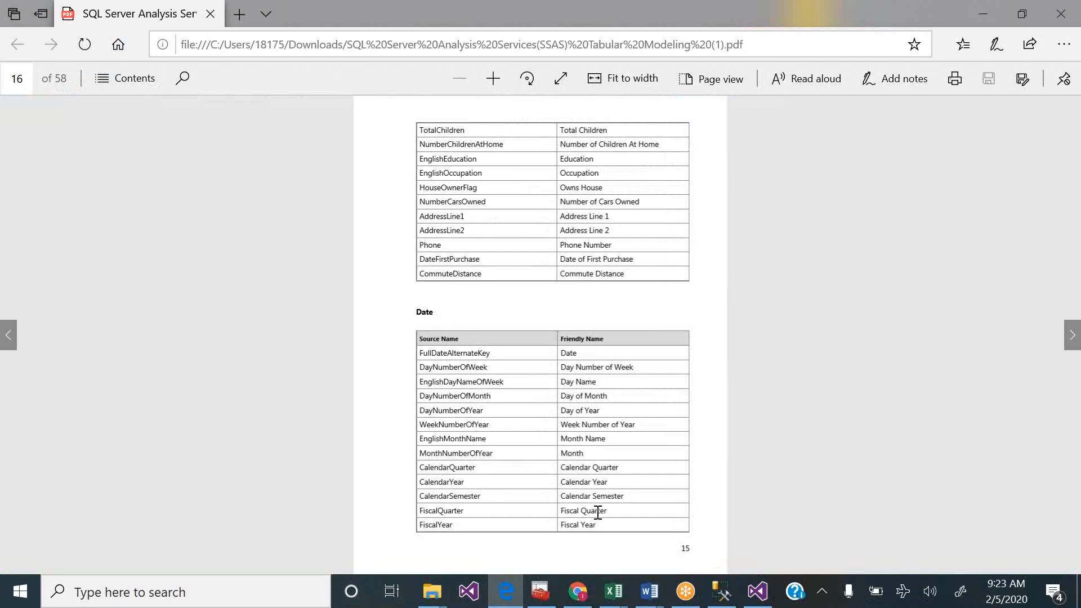
scroll(598, 513, "down", 1)
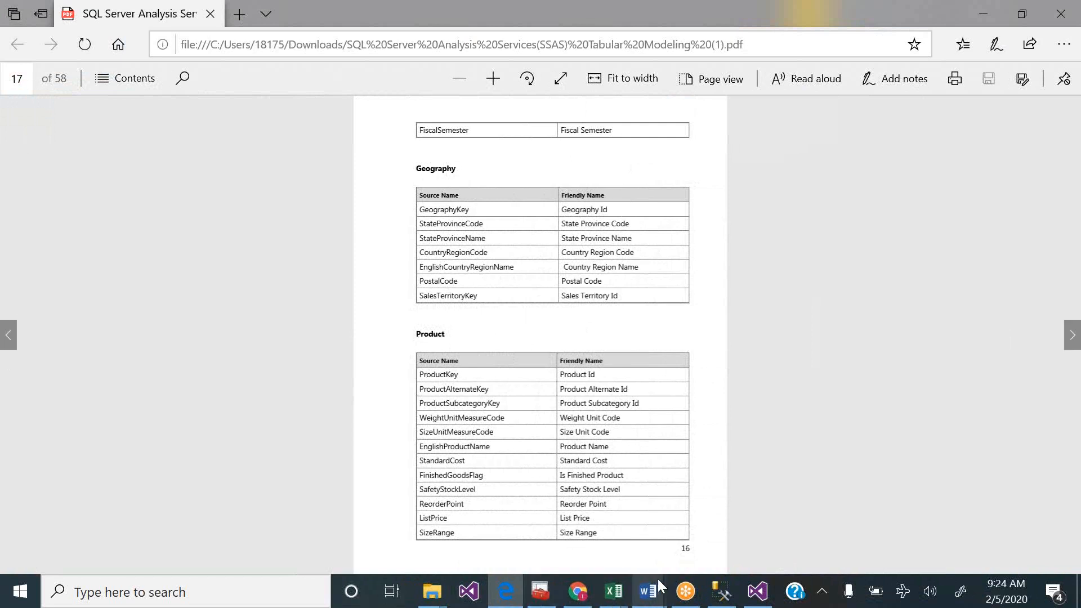
left_click(767, 588)
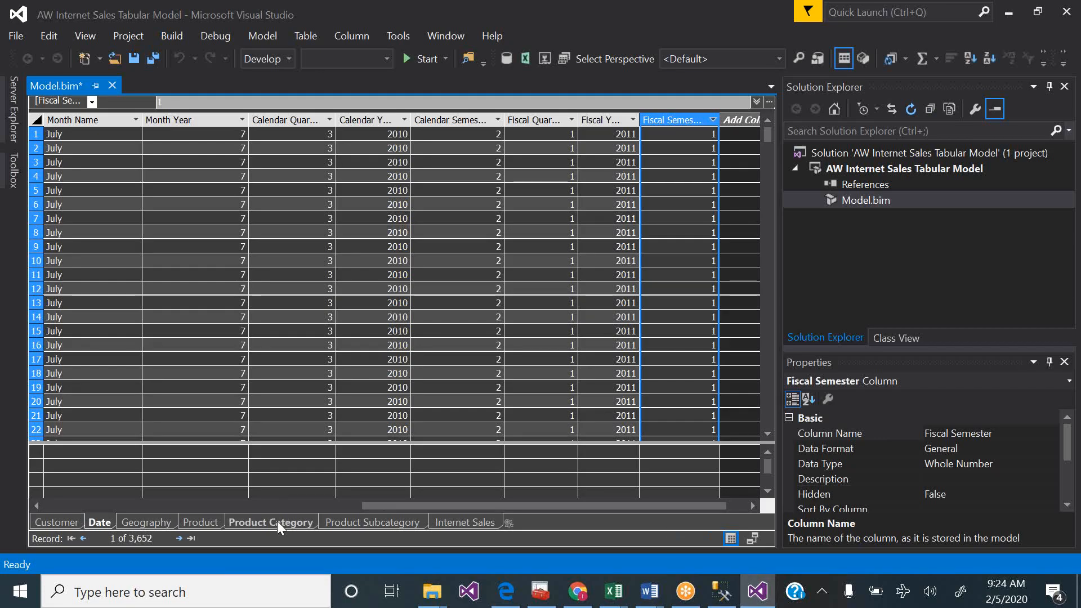
left_click(143, 521)
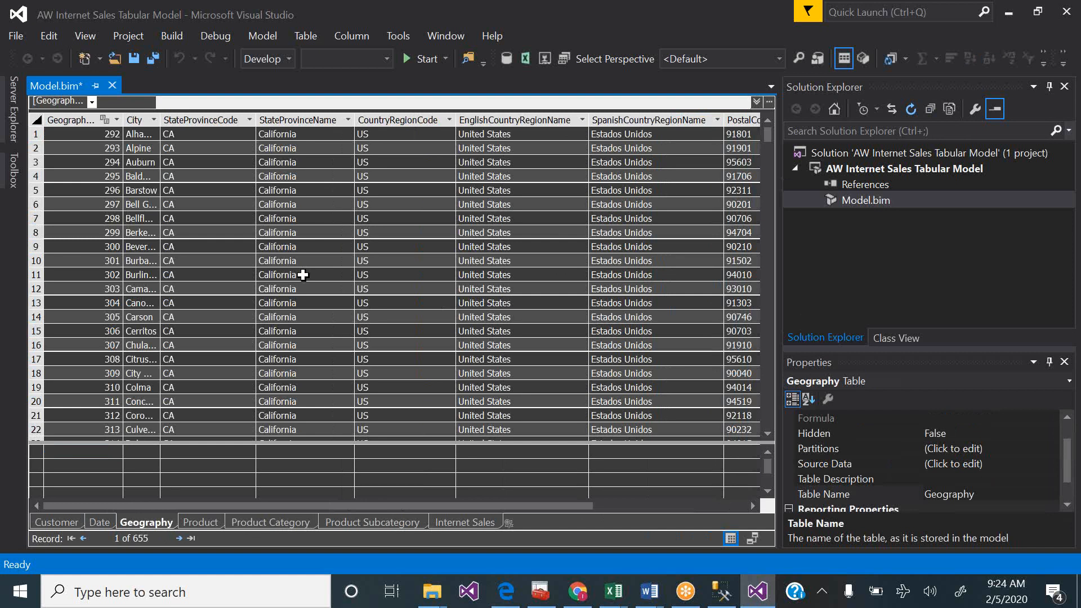
double_click(69, 120)
left_click(89, 120)
key("Delete")
key("Delete")
key("Delete")
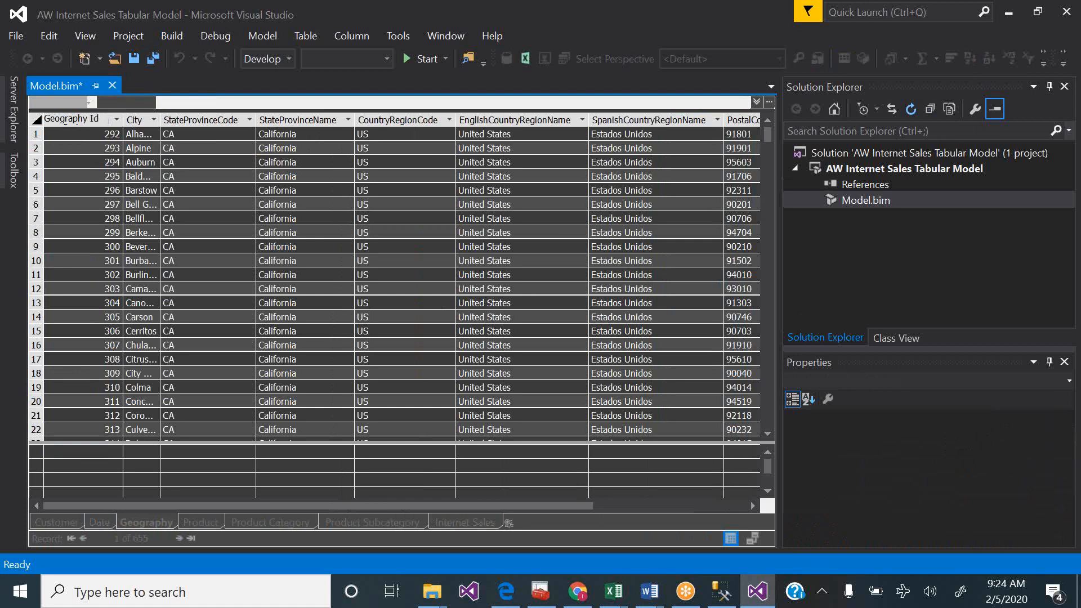
key("Return")
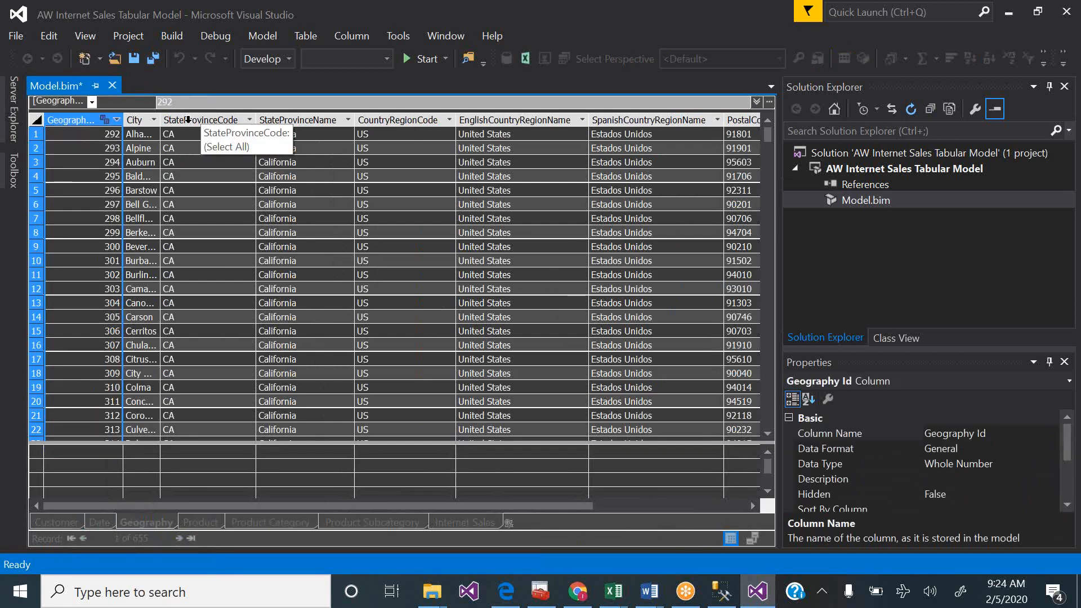
- Rename the Geography table's StateProvinceCode column to State Province Code and its StateProvinceName column to State Province Name
double_click(190, 121)
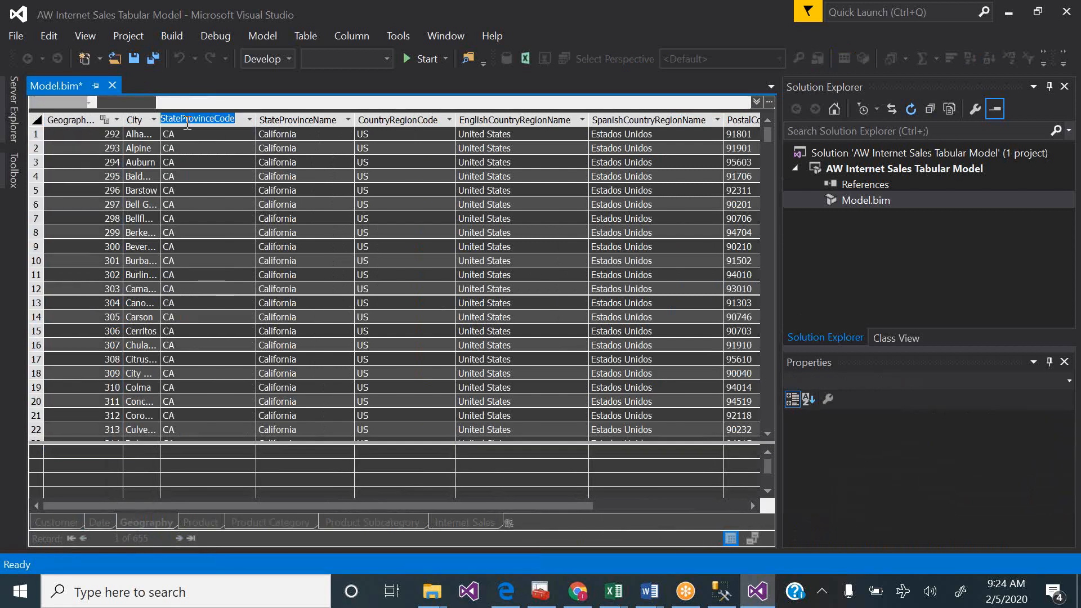
left_click(183, 120)
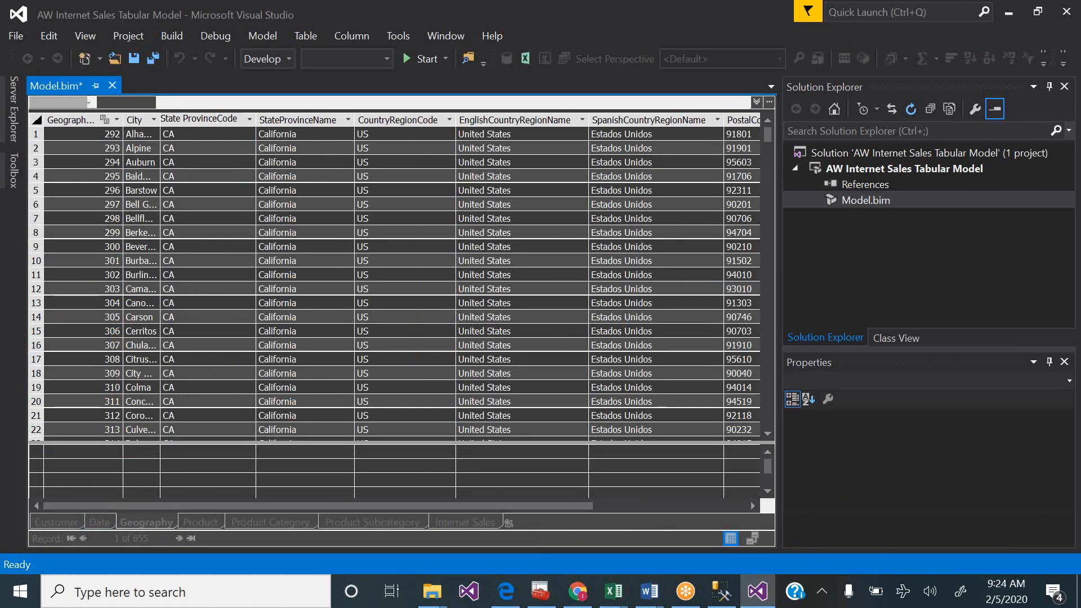
double_click(274, 121)
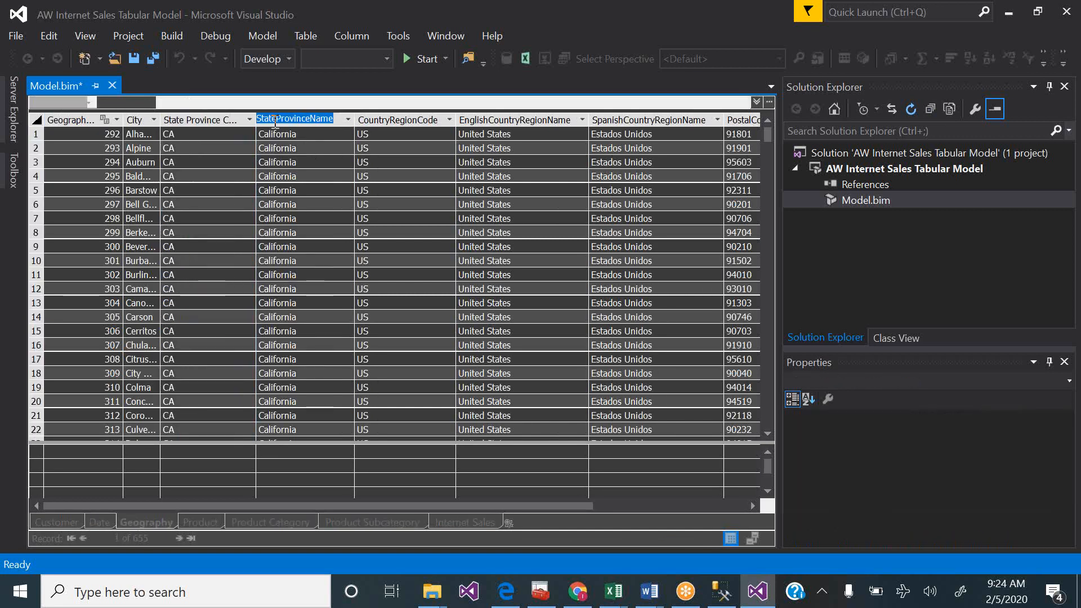
left_click(274, 120)
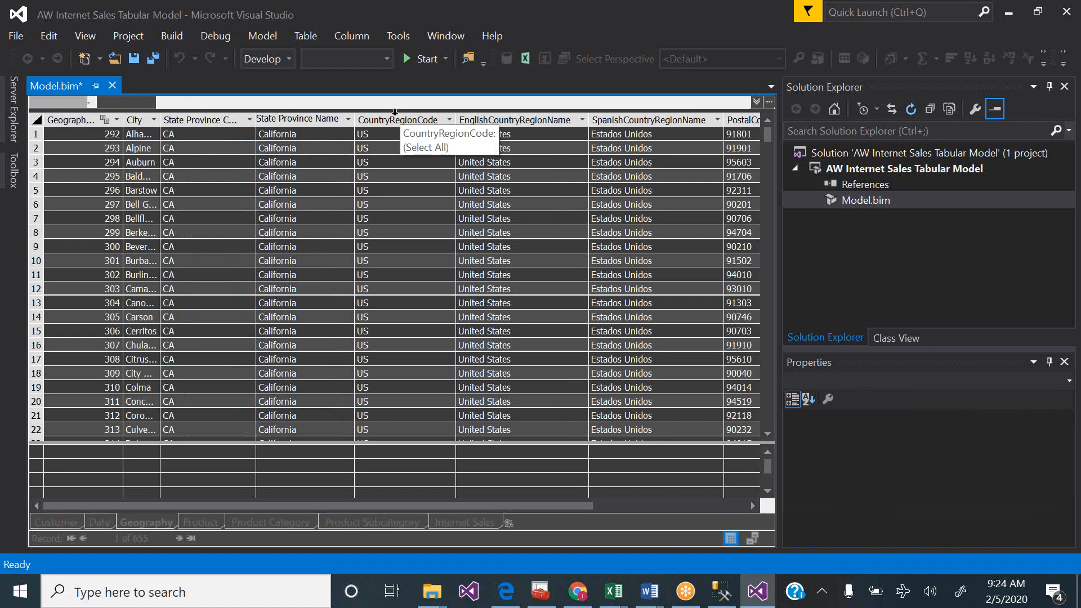
key("Return")
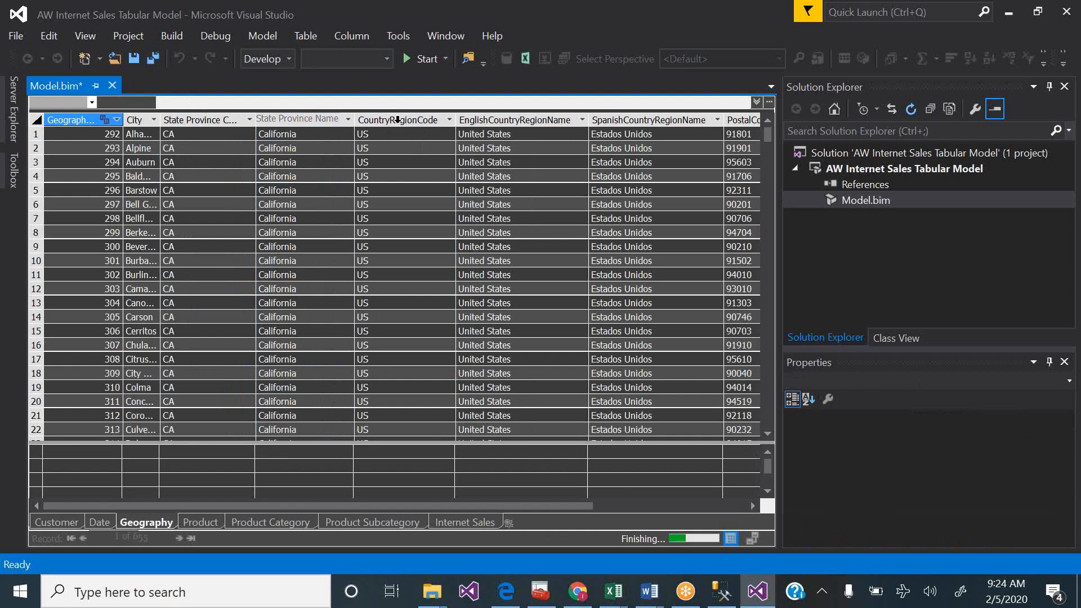
- Rename the CountryRegionCode column of the Geography table to Country Region Code
double_click(399, 121)
left_click(398, 120)
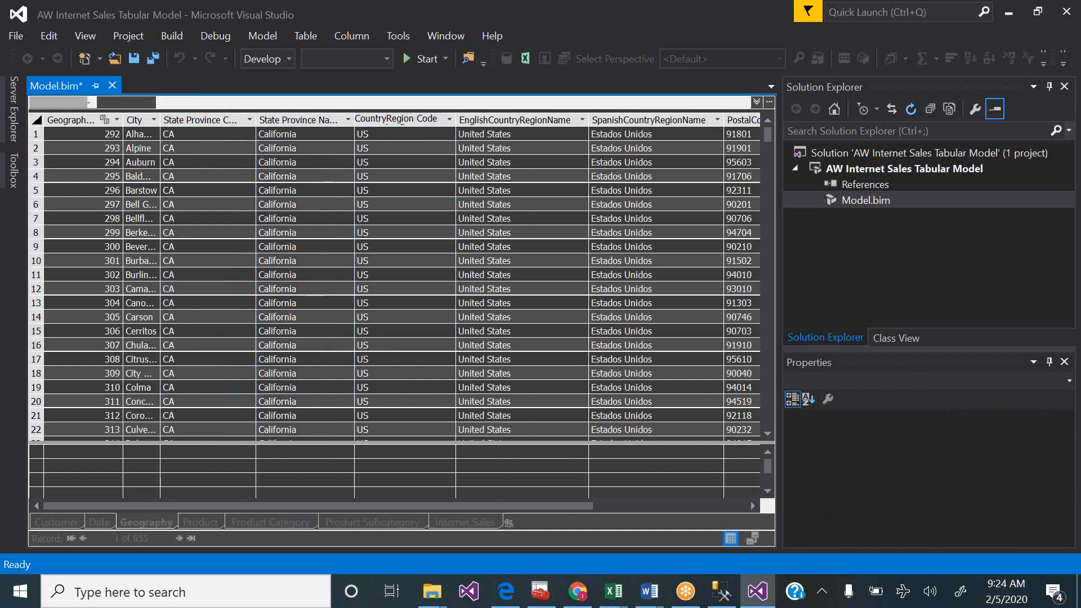
left_click(386, 121)
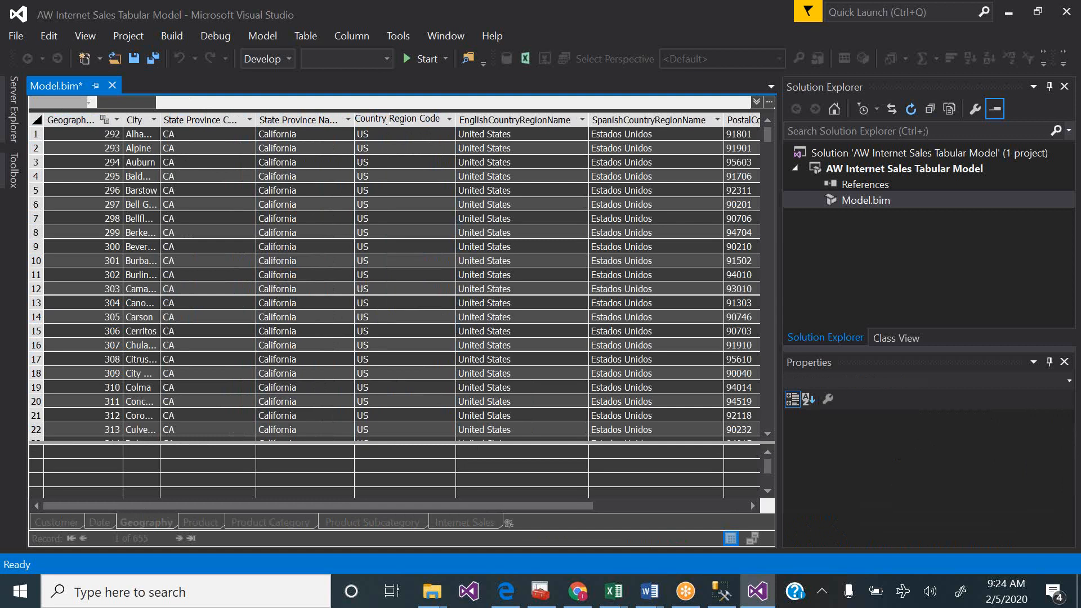
left_click(502, 123)
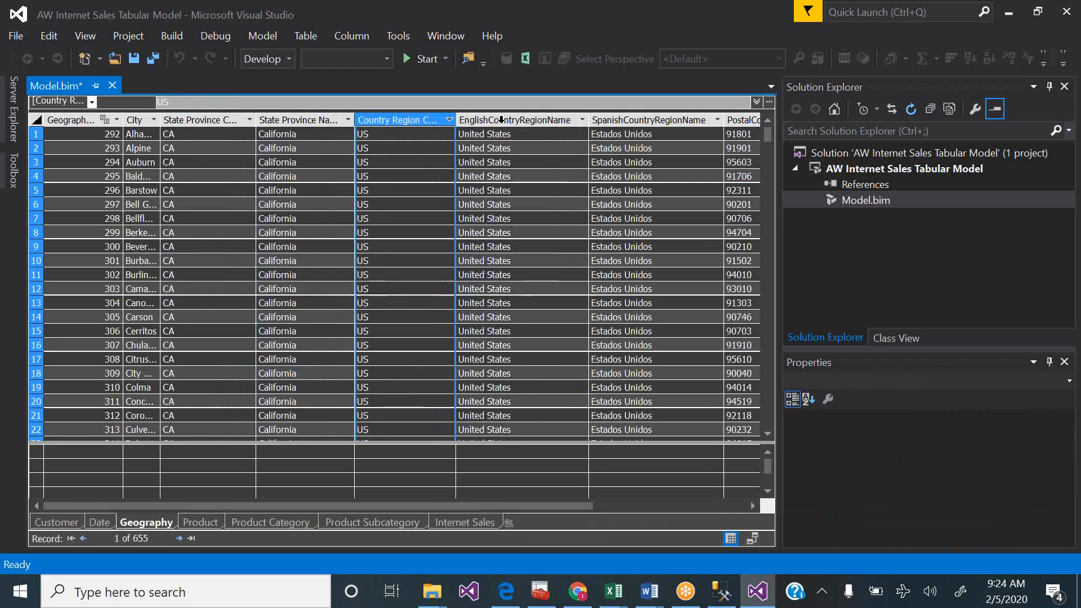
- Rename the EnglishCountryRegionName column of the Geography table to Country Region Name
double_click(483, 119)
left_click(482, 121)
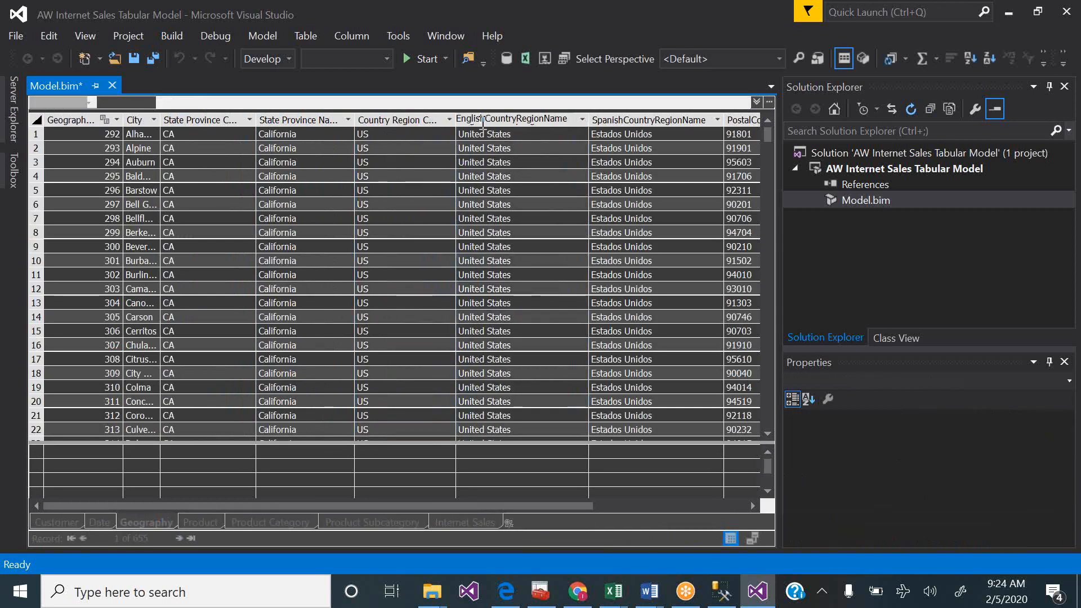
key("BackSpace")
key("BackSpace")
key("BackSpace")
key("BackSpace")
key("BackSpace")
key("BackSpace")
key("BackSpace")
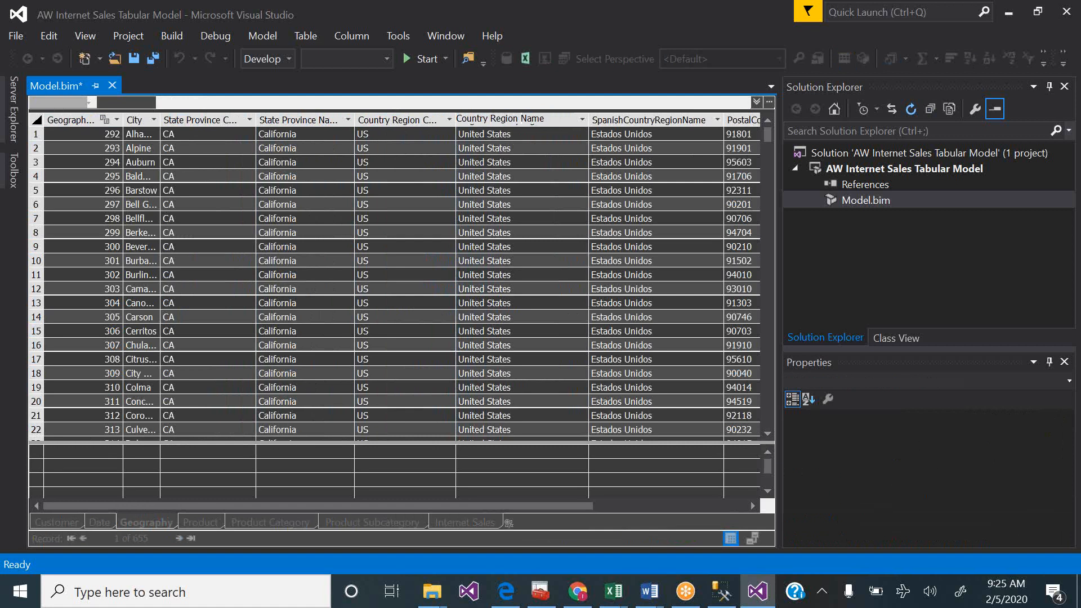
left_click(554, 172)
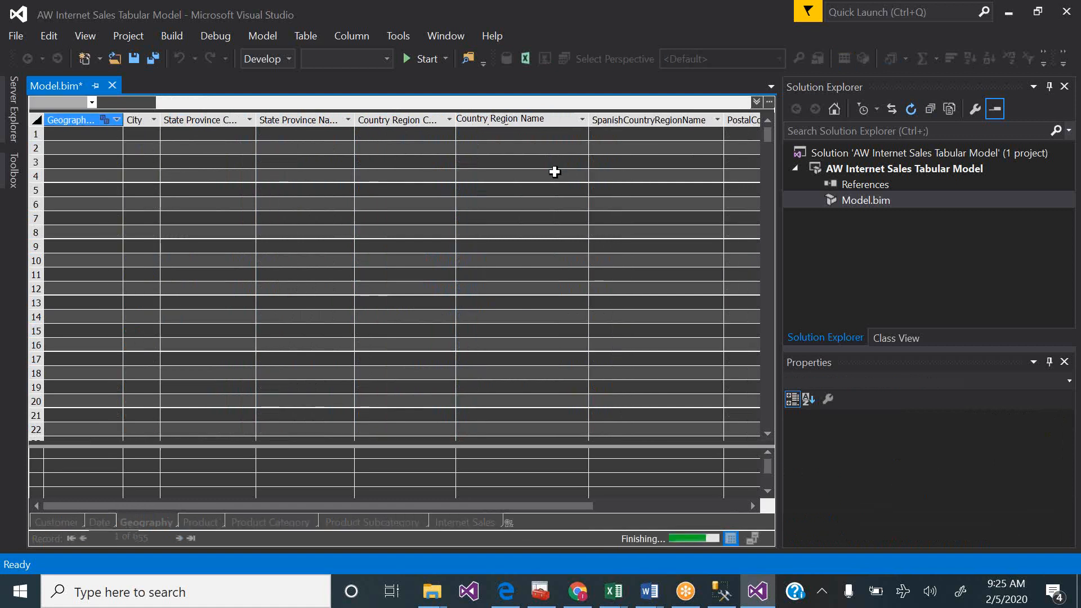
- Rename the PostalCode column of the Geography table to Postal Code
left_click_drag(529, 502, 662, 506)
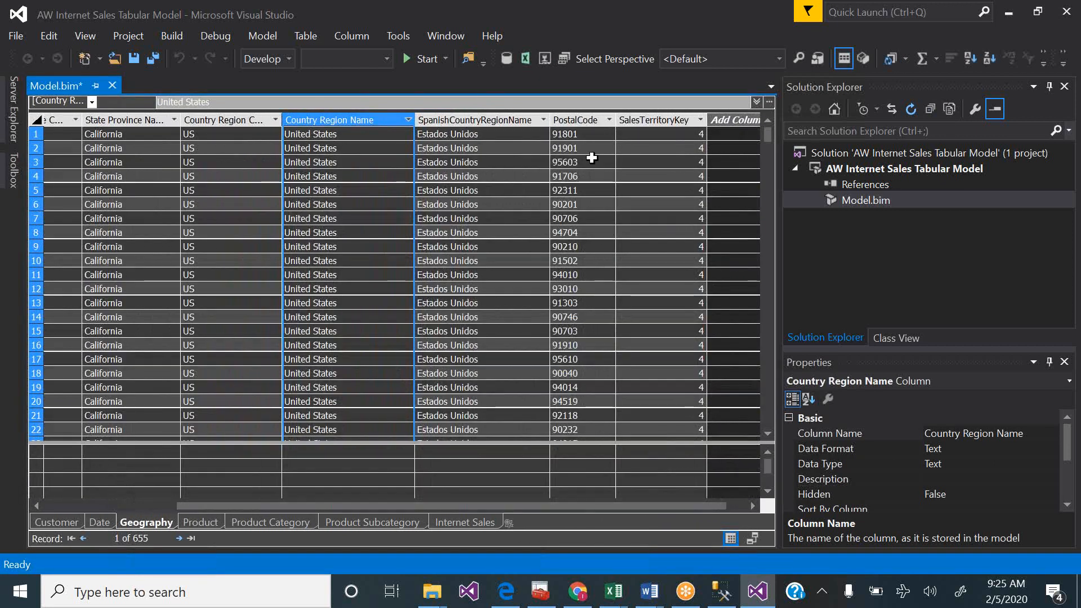
left_click(576, 117)
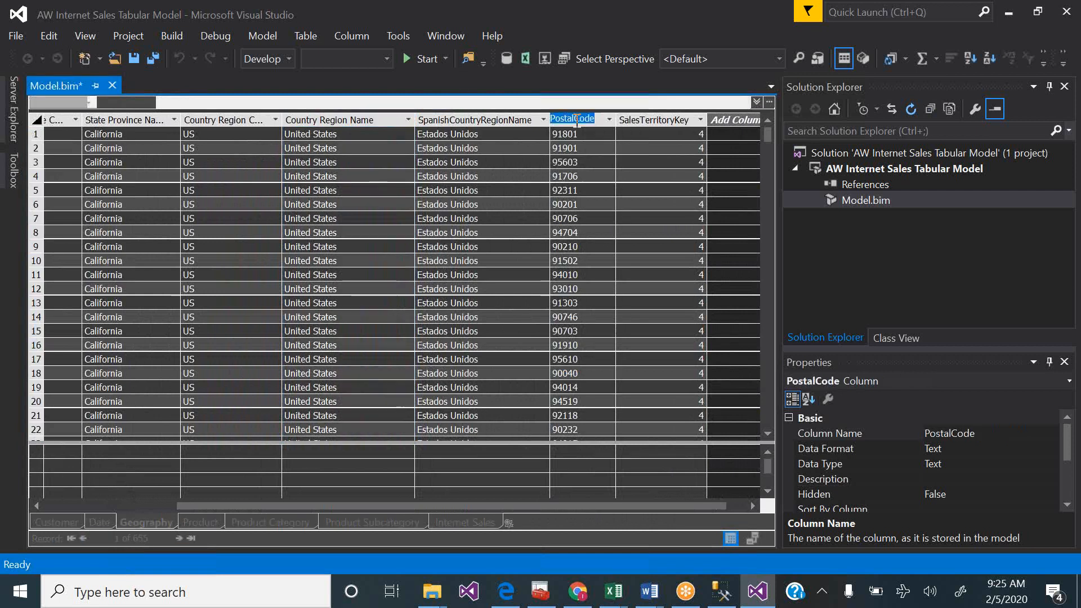
left_click(577, 120)
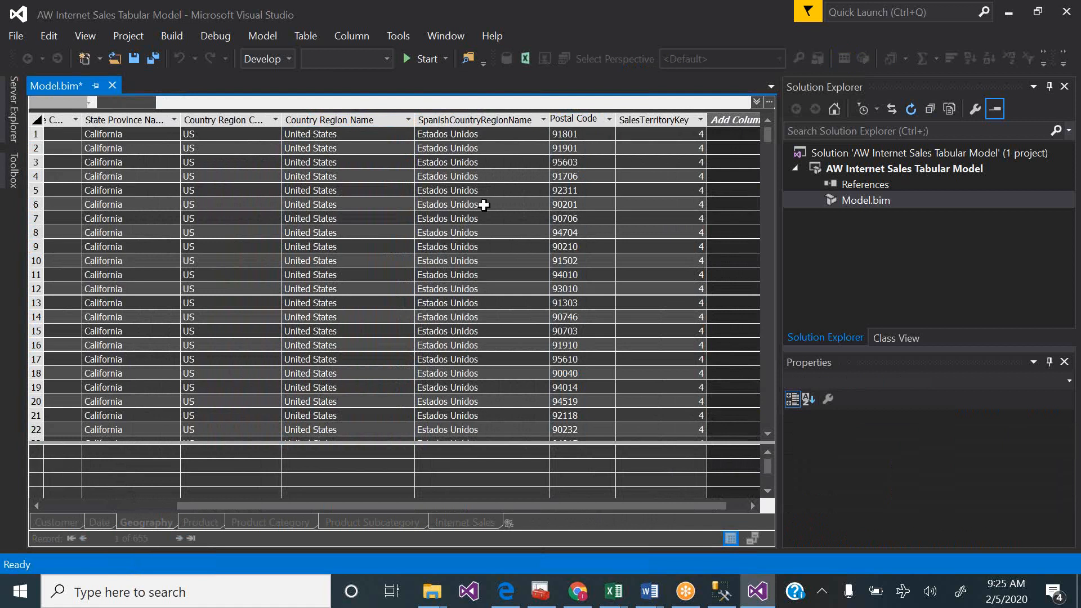
- Rename the SalesTerritoryKey column of the Geography table to Sales Territory Id, as listed in the PDF guide
left_click(506, 592)
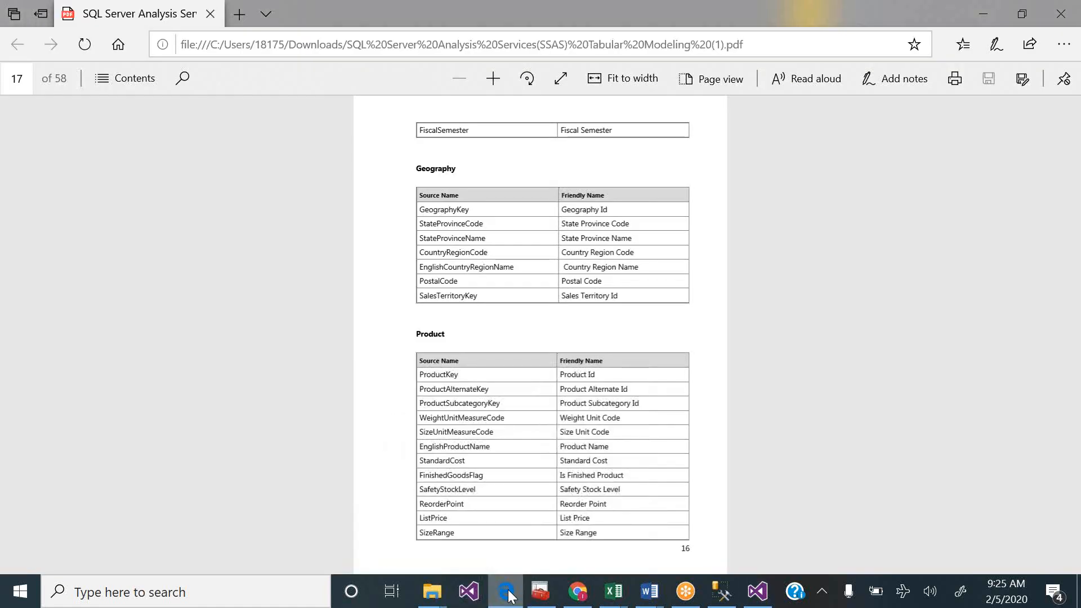
left_click(507, 592)
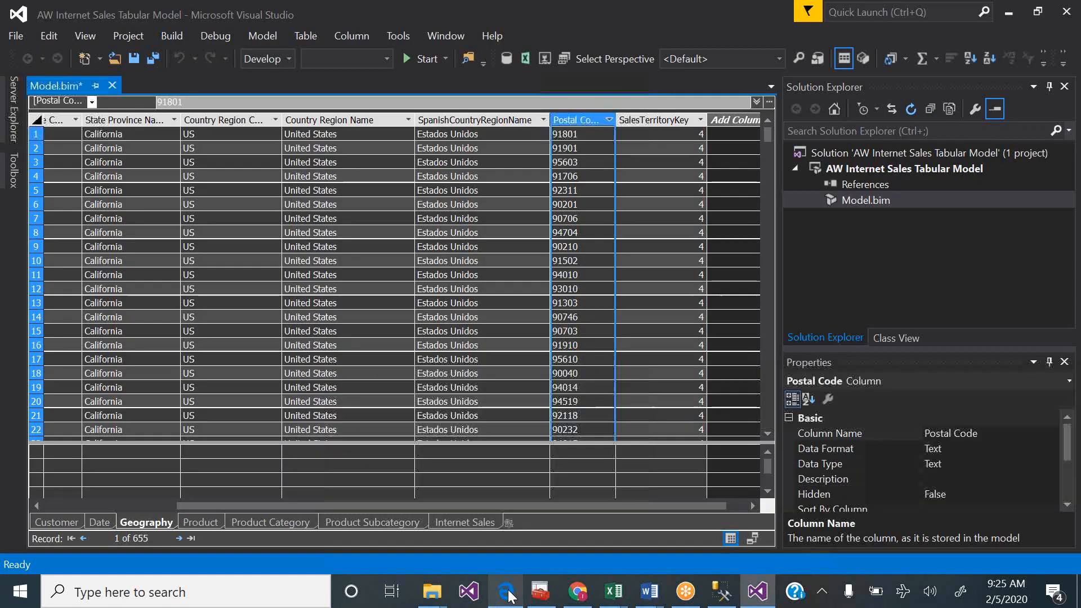
double_click(645, 120)
left_click(638, 118)
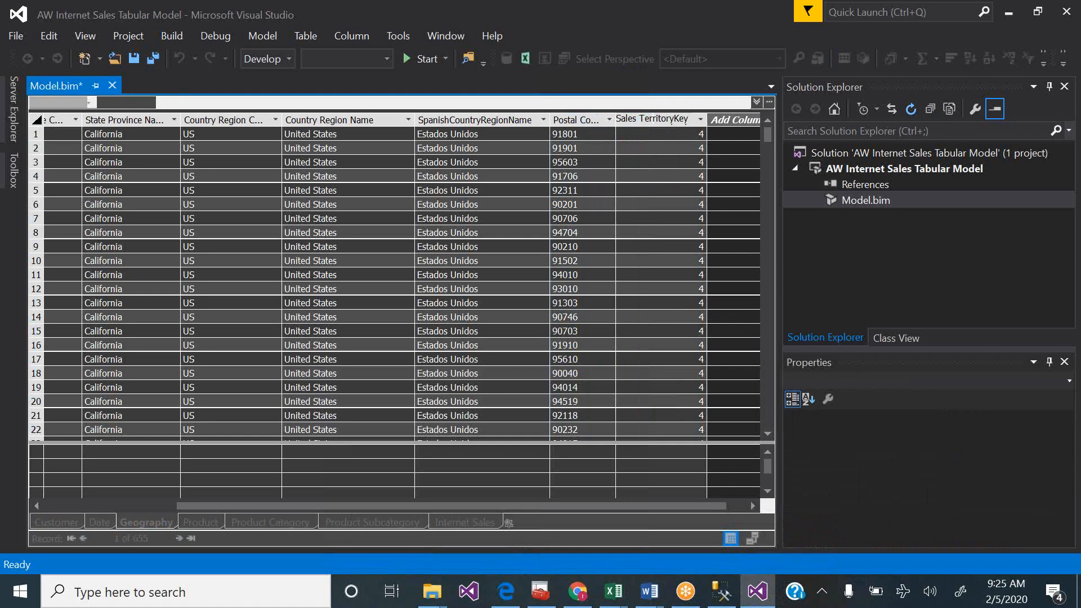
left_click(689, 119)
key("Delete")
key("Delete")
key("Delete")
left_click(639, 140)
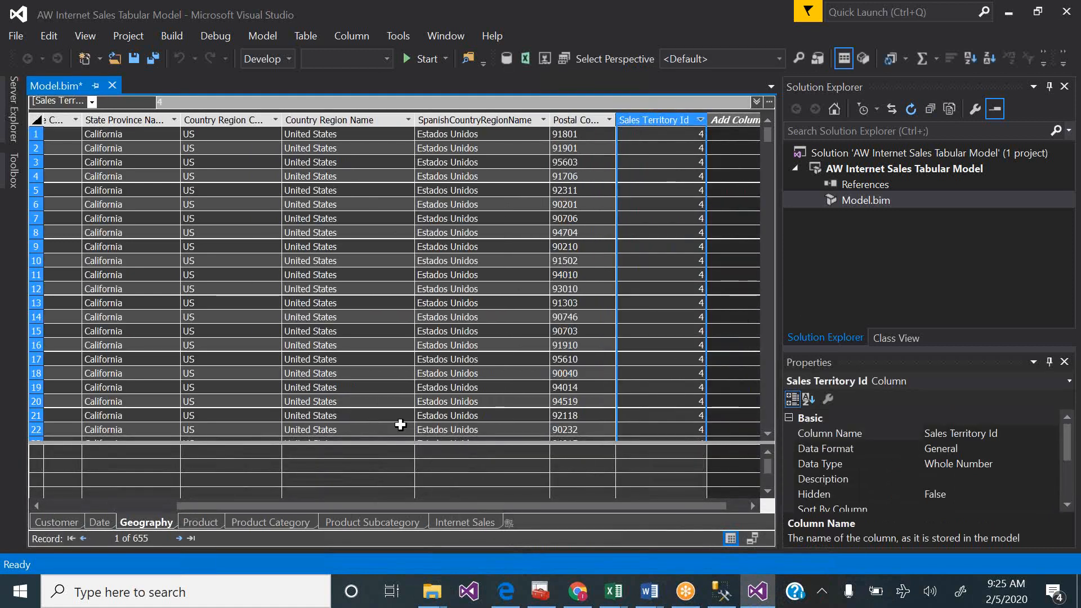
- Exclude the SpanishCountryRegionName source column from the Geography table through its table properties
left_click(305, 36)
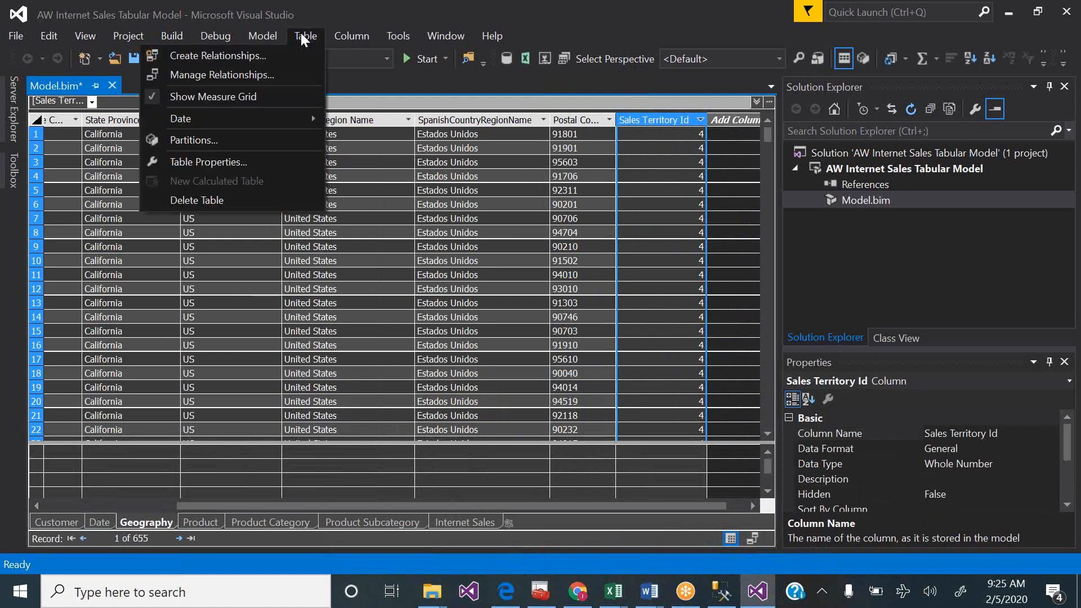
left_click(216, 161)
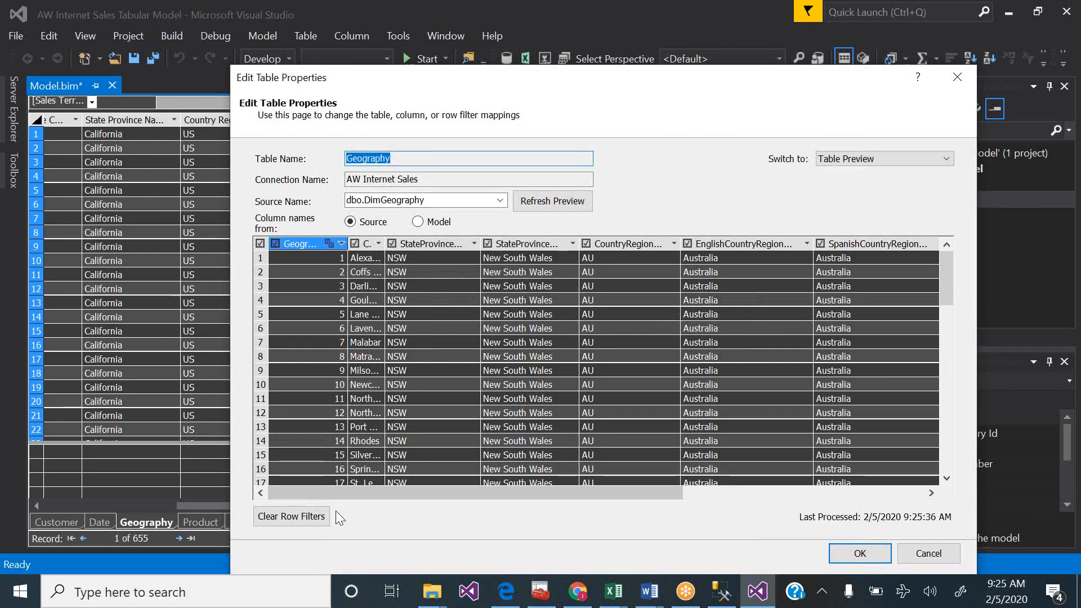
left_click_drag(316, 493, 503, 506)
left_click(529, 244)
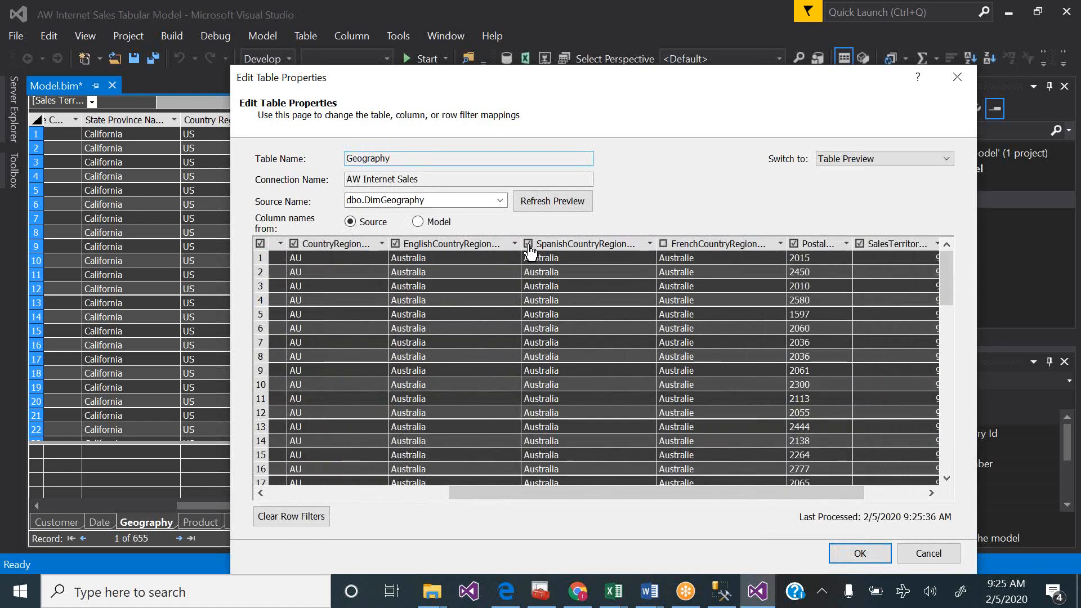
left_click(866, 552)
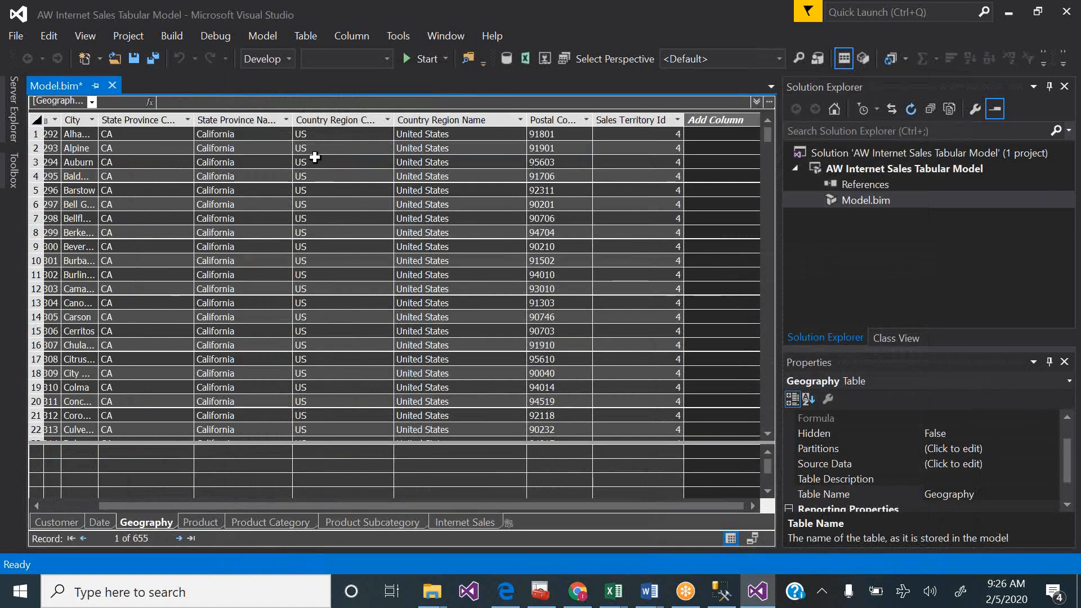
- Open the Product table and review the PDF guide's friendly names for the Product, Product Category, Product Subcategory and Internet Sales tables
left_click(194, 519)
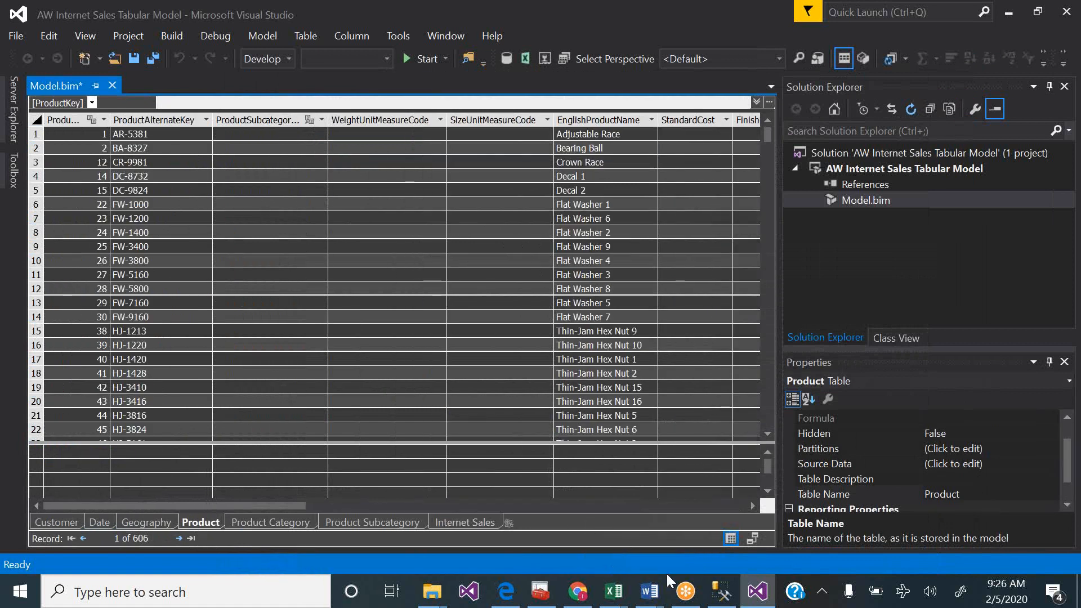
left_click(514, 596)
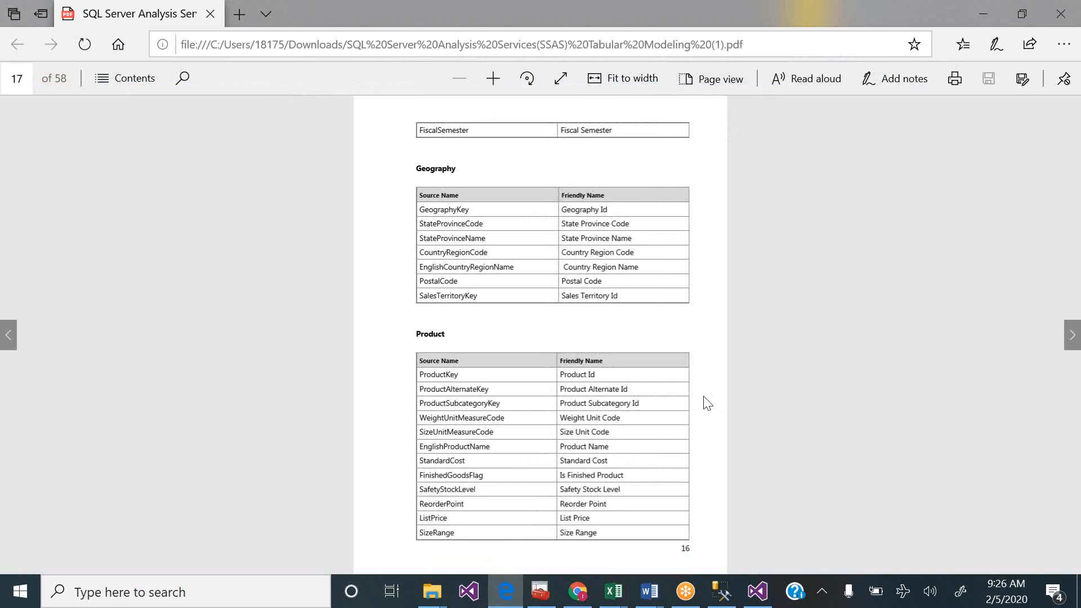
scroll(707, 403, "down", 2)
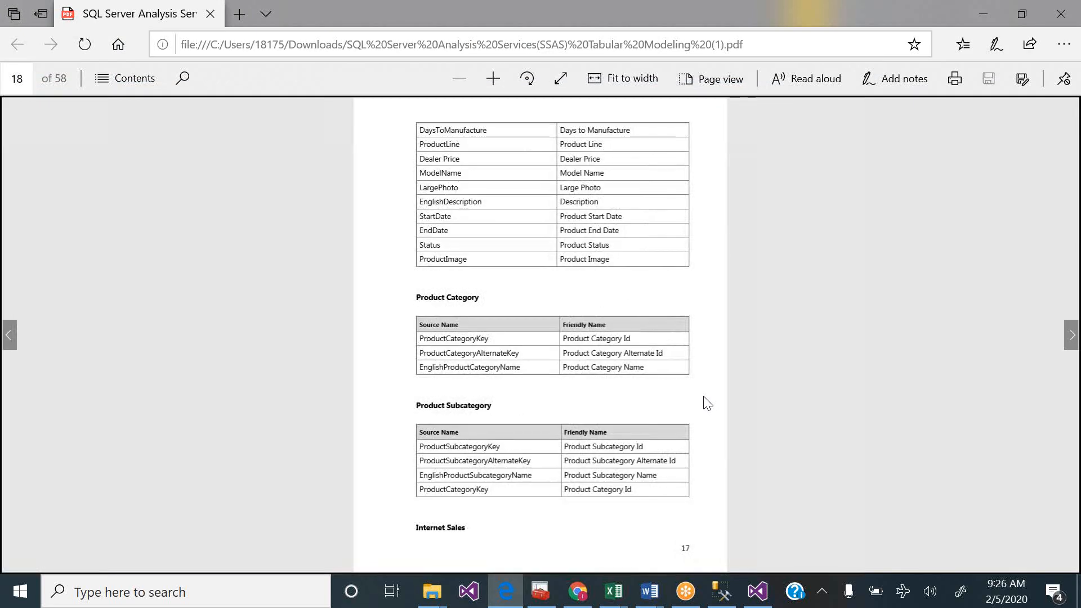
scroll(707, 403, "down", 2)
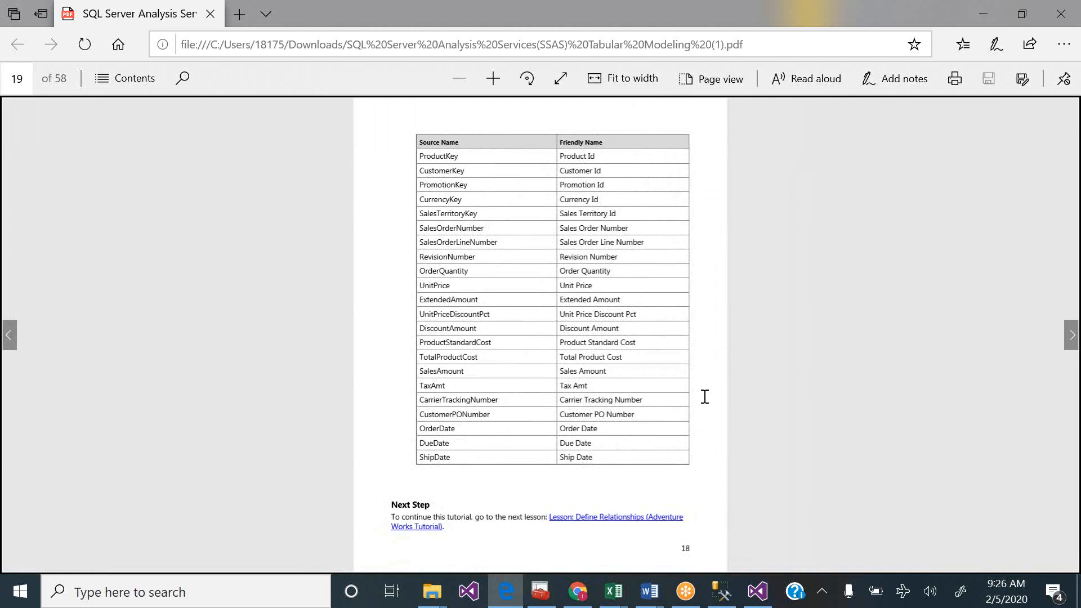
scroll(706, 400, "up", 2)
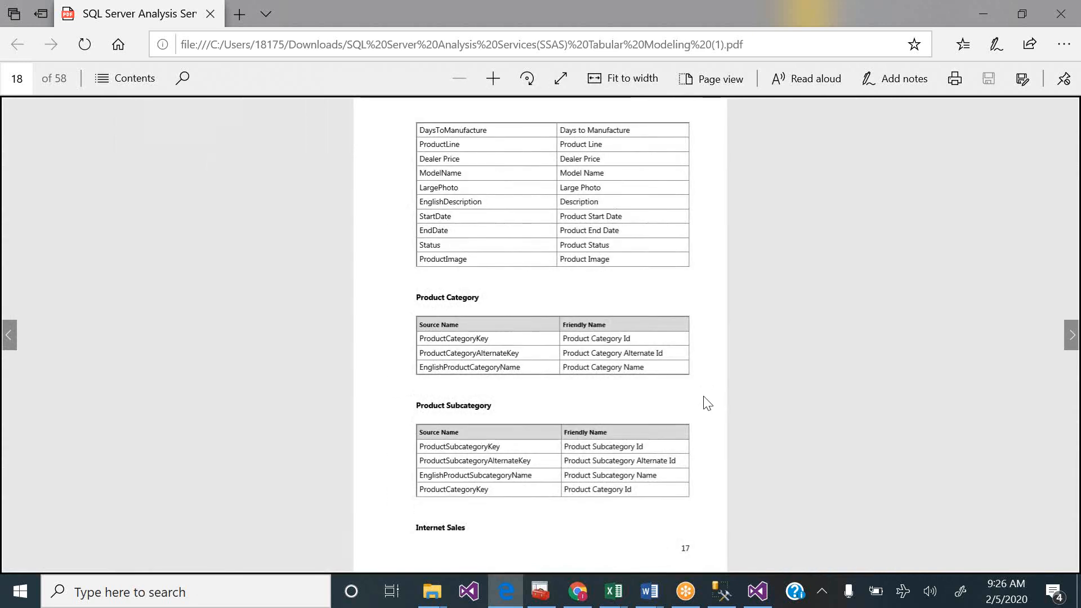
scroll(707, 403, "up", 2)
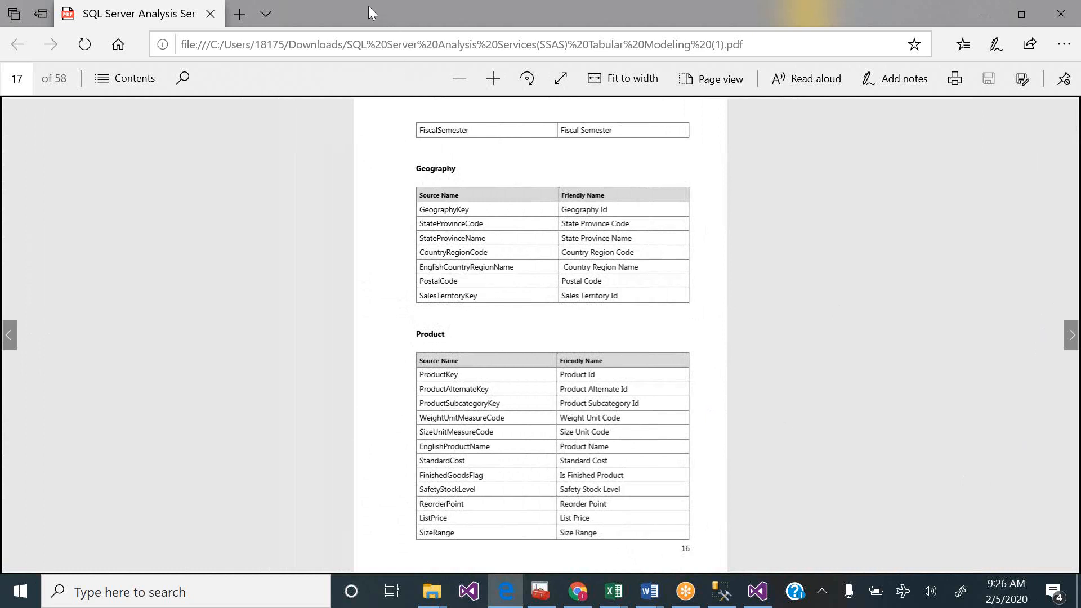
left_click(591, 8)
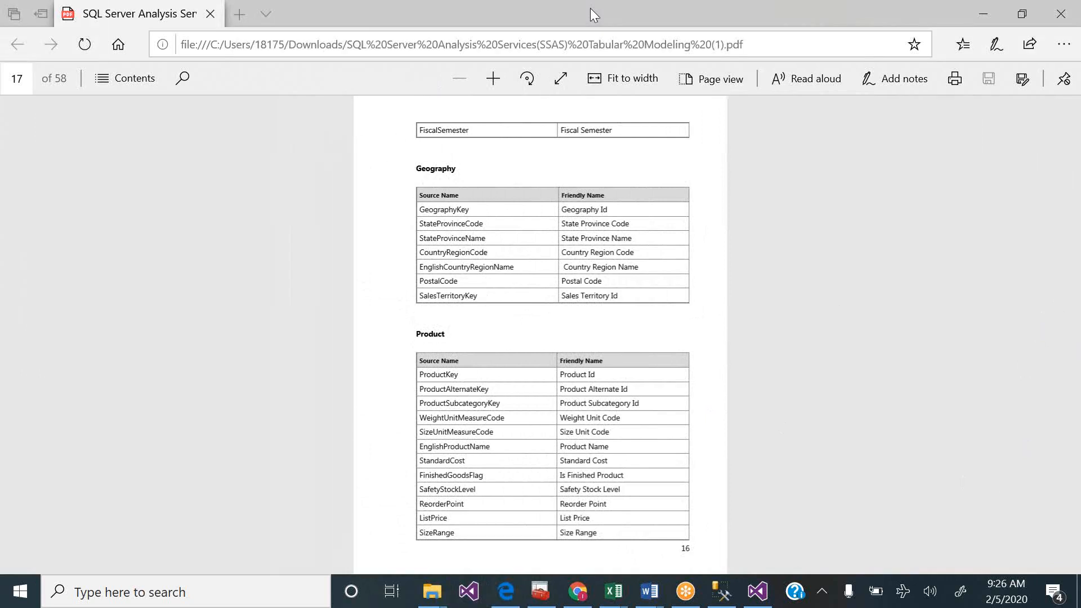
left_click(590, 7)
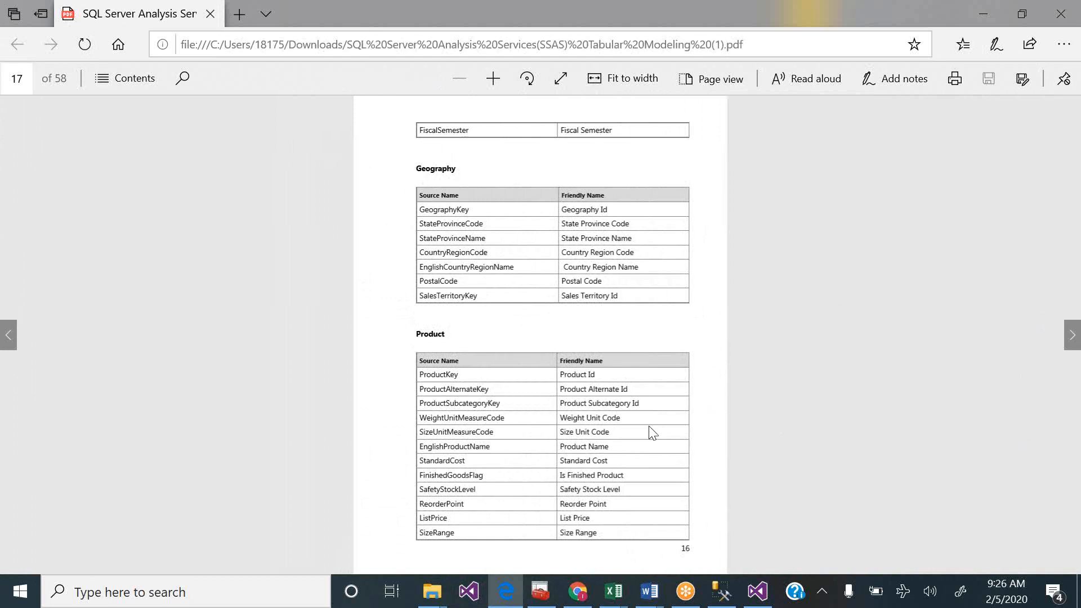
left_click(759, 591)
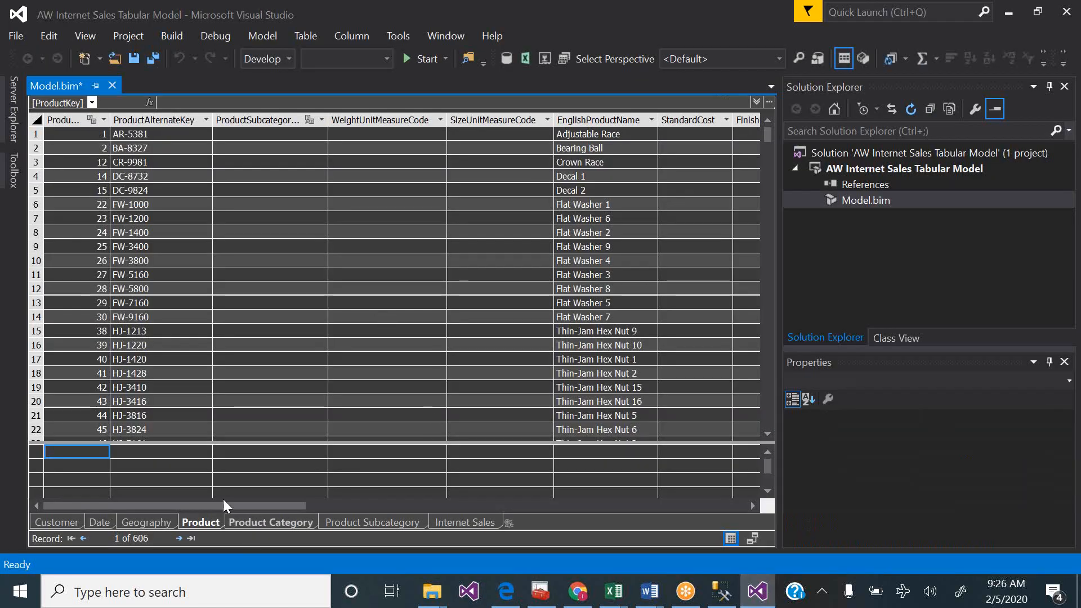
left_click(515, 602)
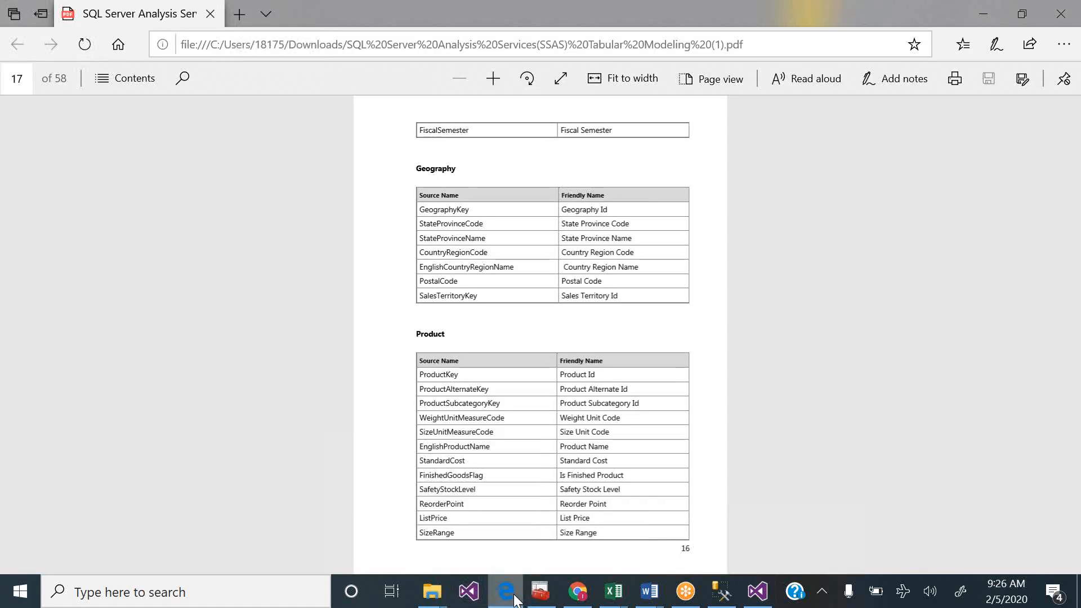
left_click(515, 596)
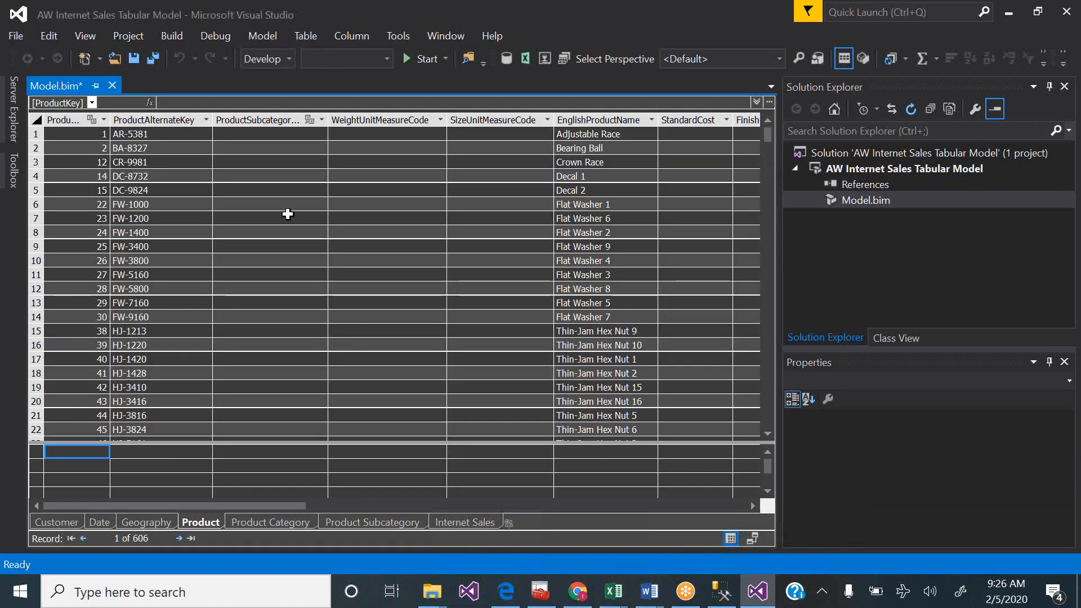
- Rename the Product table's ProductKey column to Product Id and its ProductAlternateKey column to Product Alternate Id
double_click(68, 119)
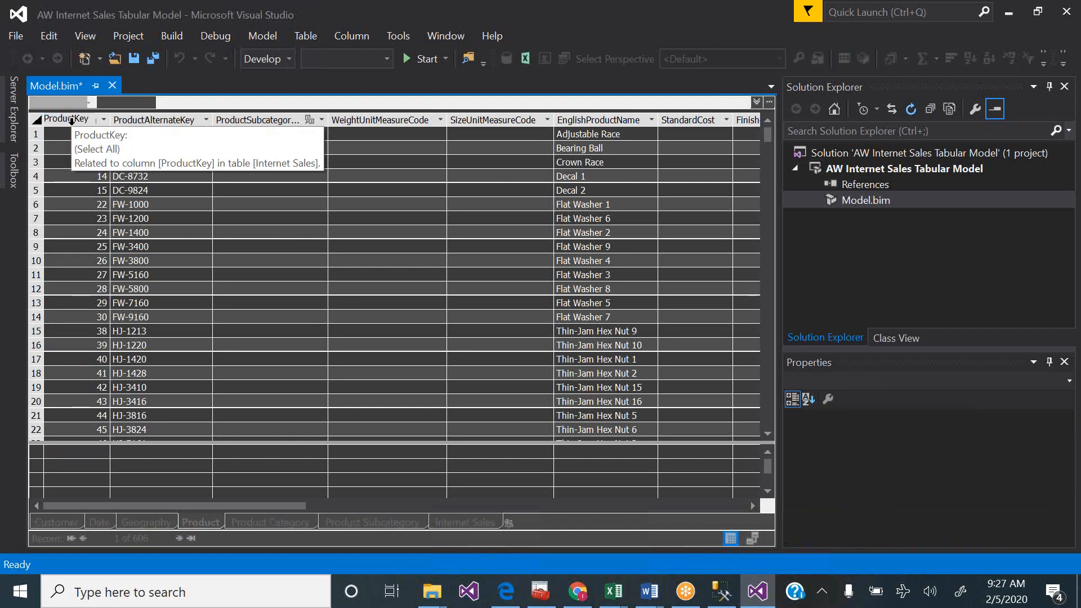
key("Delete")
key("Delete")
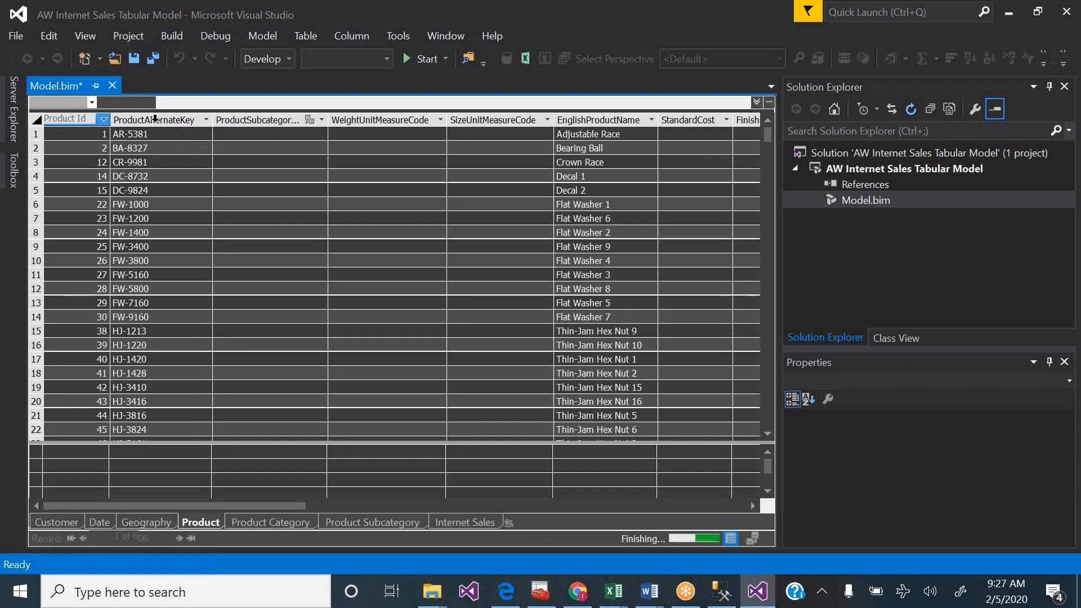
double_click(154, 121)
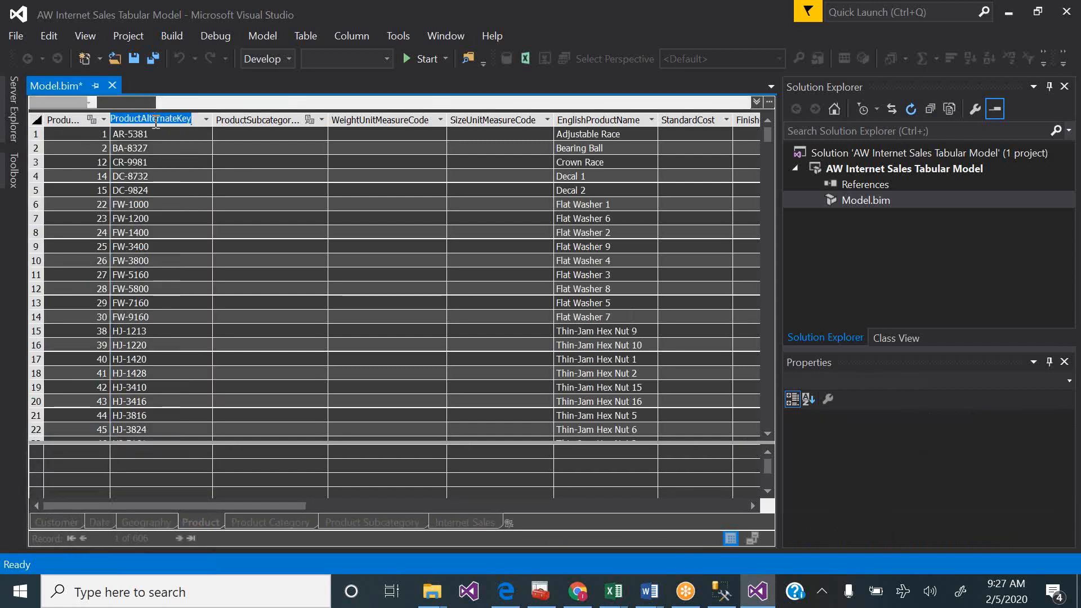
left_click(155, 121)
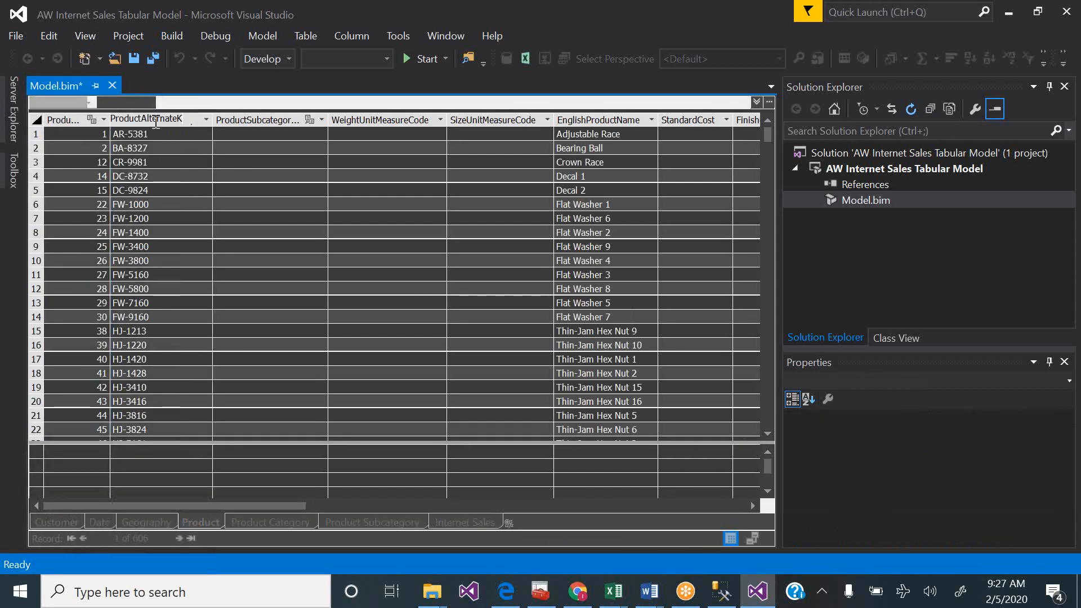
type("Id")
left_click(145, 119)
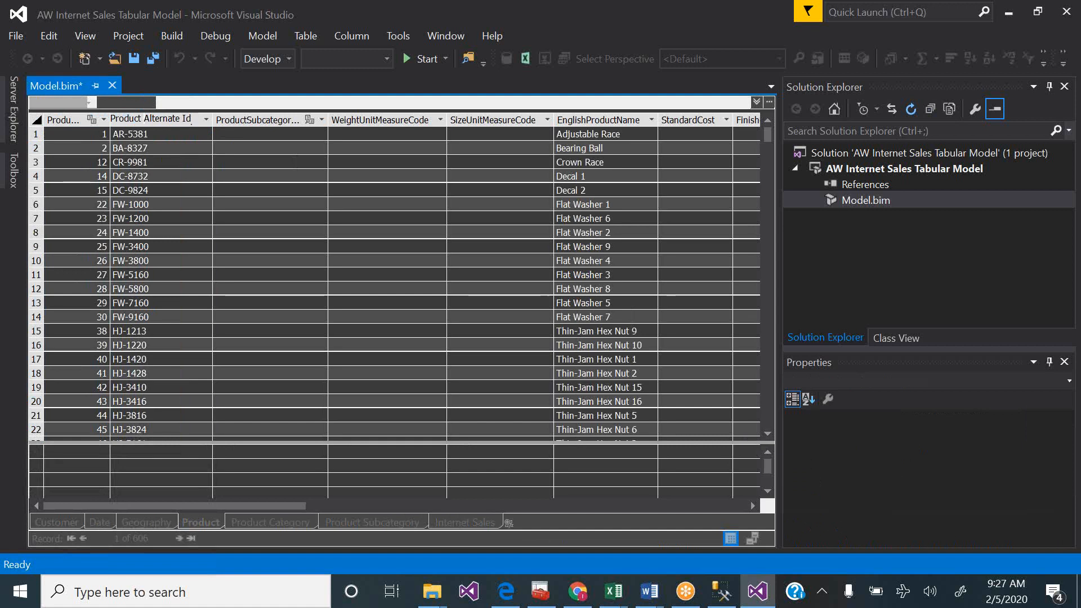
- Rename the ProductSubcategoryKey column of the Product table to Product Subcategory Id
double_click(252, 120)
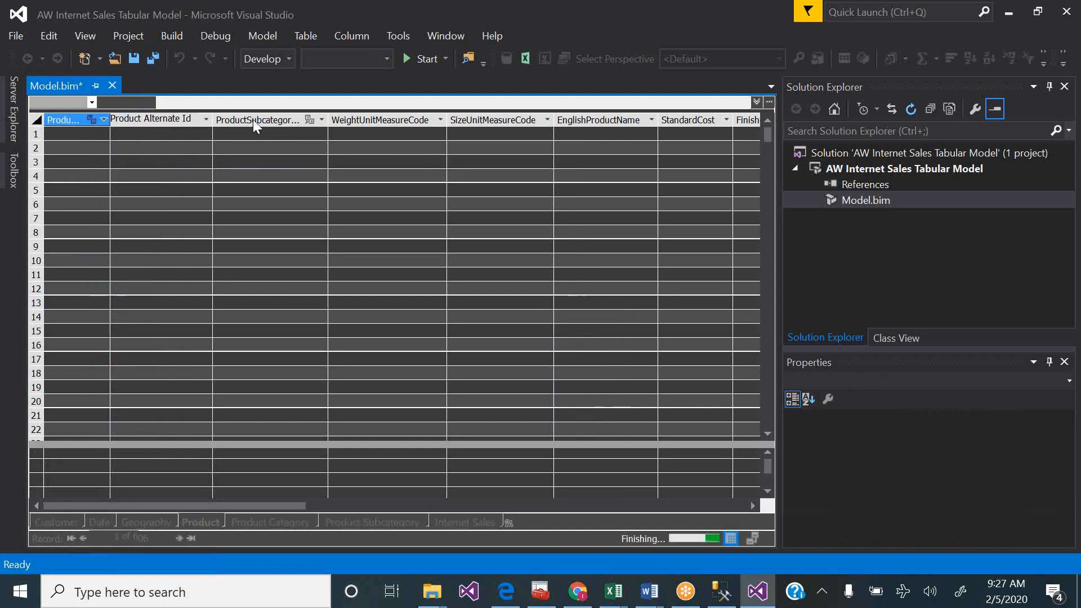
left_click(245, 119)
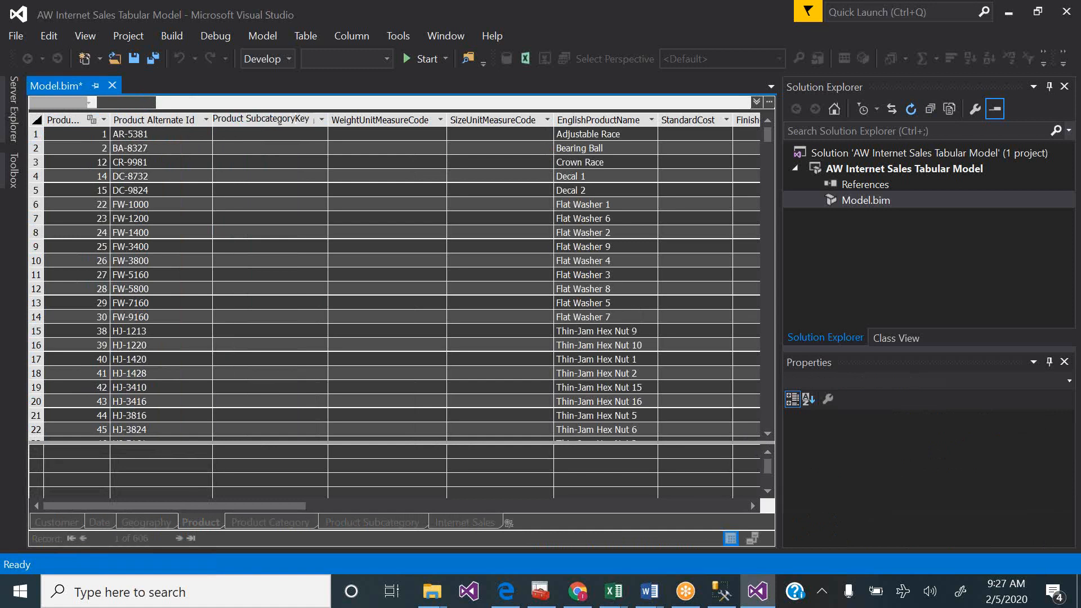
key("shift+Right")
key("shift+Right")
type("Id")
key("Return")
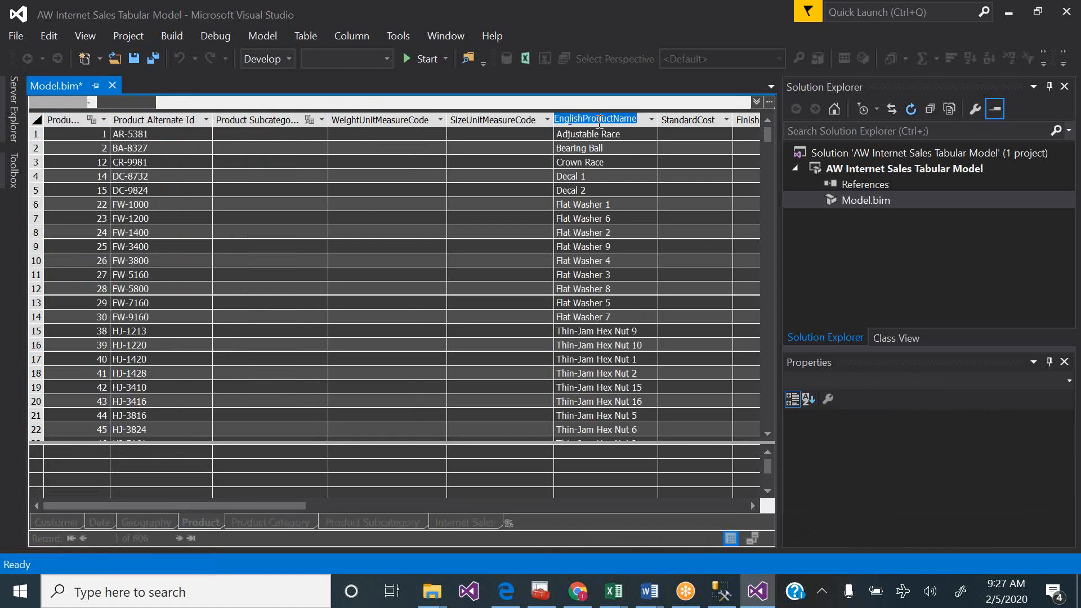
- Rename the EnglishProductName column of the Product table to Product Name
double_click(591, 119)
left_click(584, 118)
key("BackSpace")
key("BackSpace")
key("BackSpace")
key("BackSpace")
key("BackSpace")
key("BackSpace")
key("BackSpace")
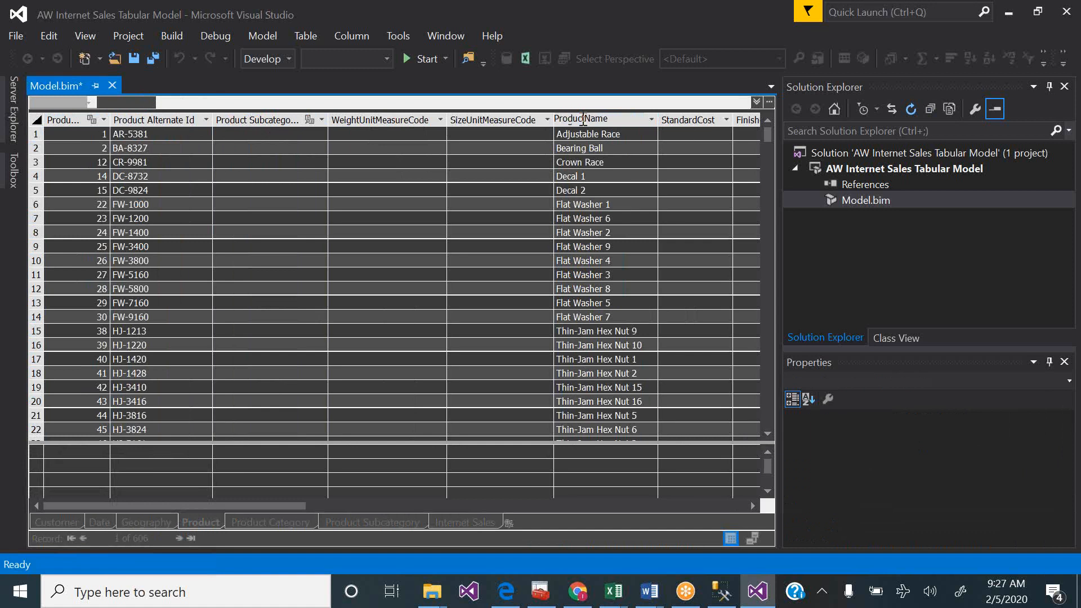
left_click(587, 118)
key("Return")
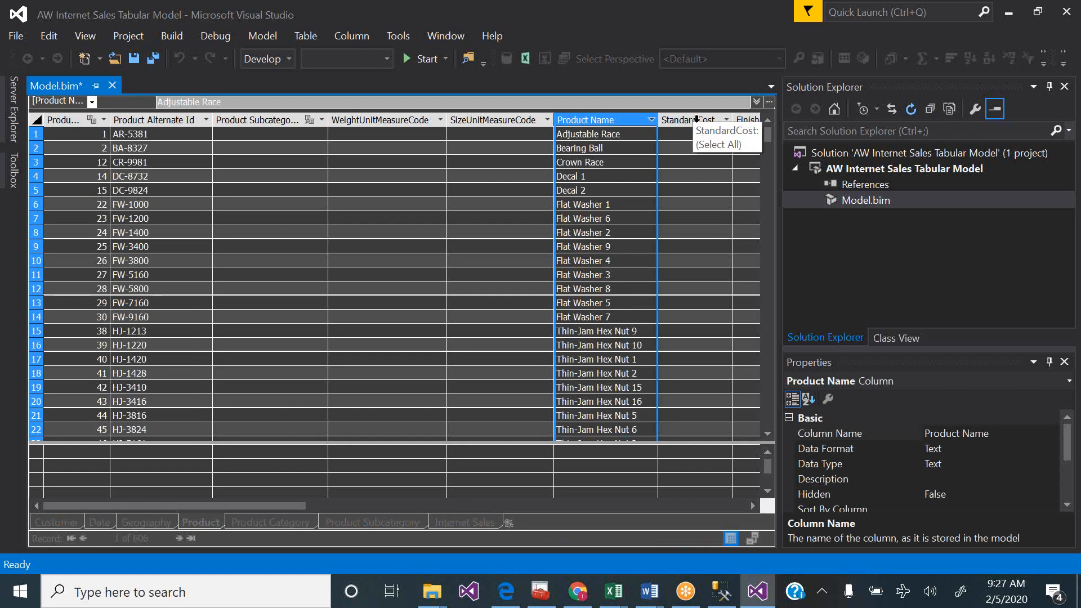
- Rename the StandardCost column of the Product table to Standard Cost
double_click(696, 120)
left_click(695, 120)
key("Return")
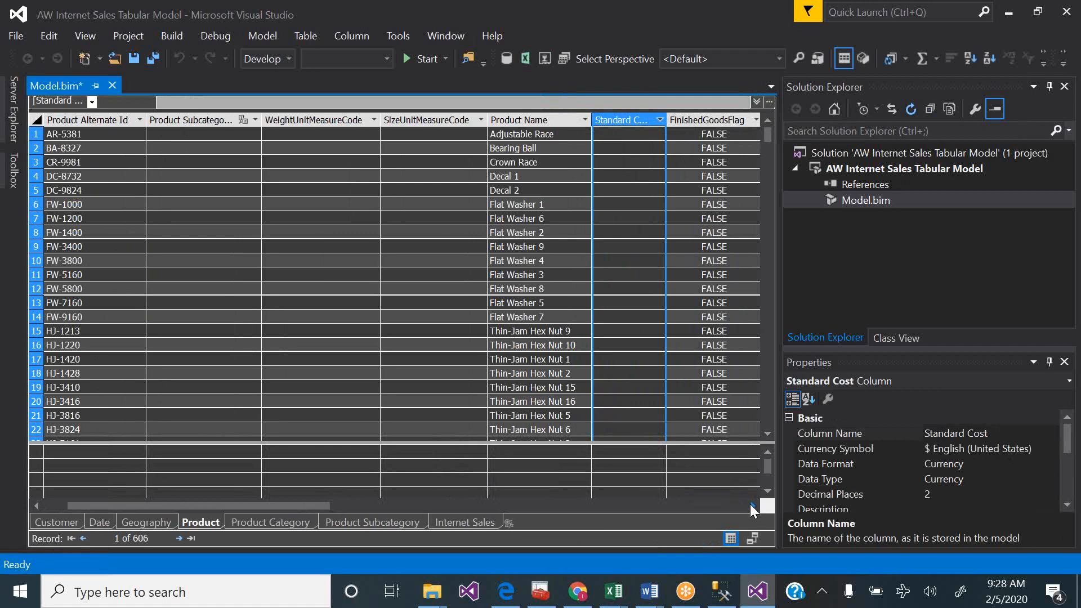
- Look over the Product table's remaining columns and the PDF guide's friendly name lists through the Internet Sales table
left_click(750, 505)
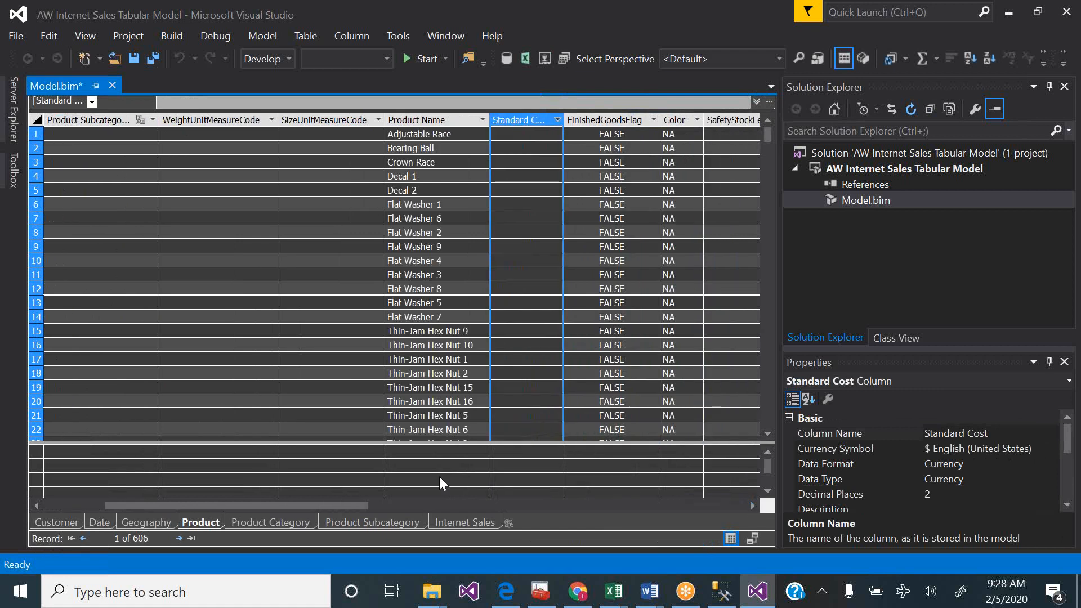
left_click(76, 509)
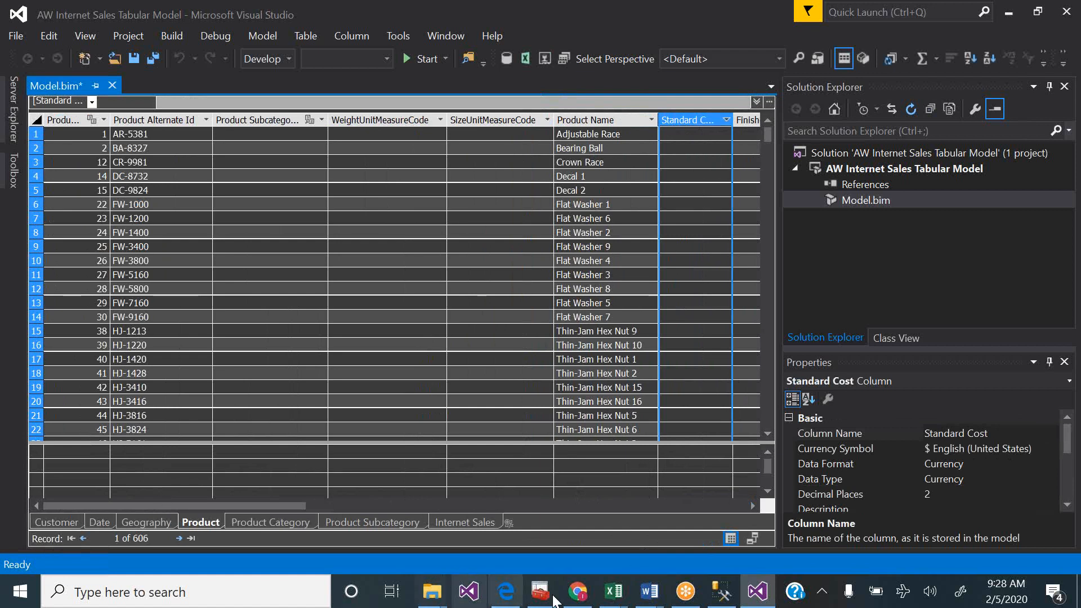
left_click(511, 580)
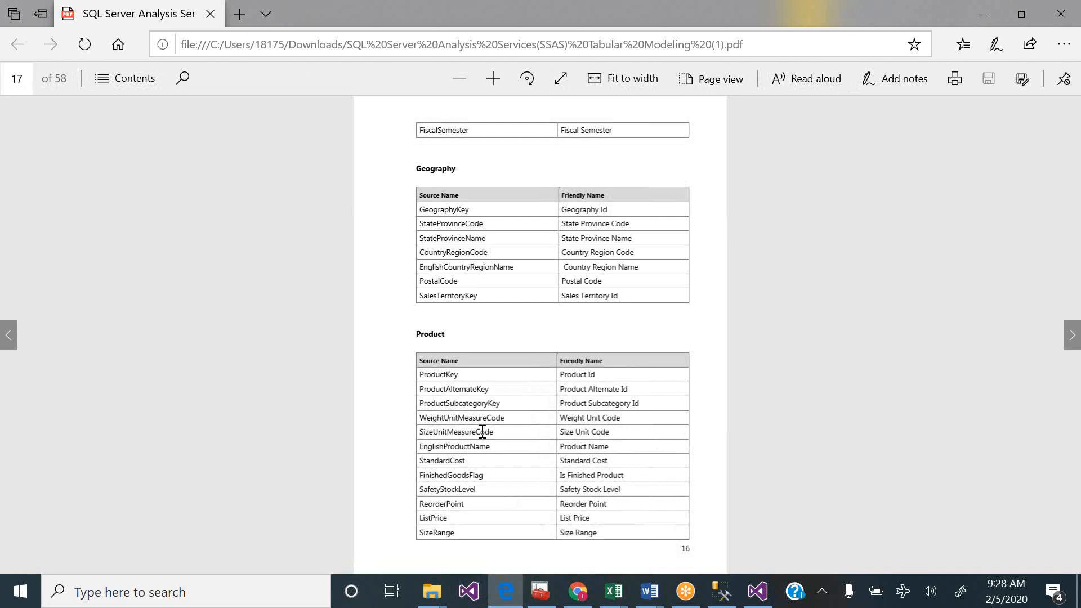
scroll(482, 431, "down", 3)
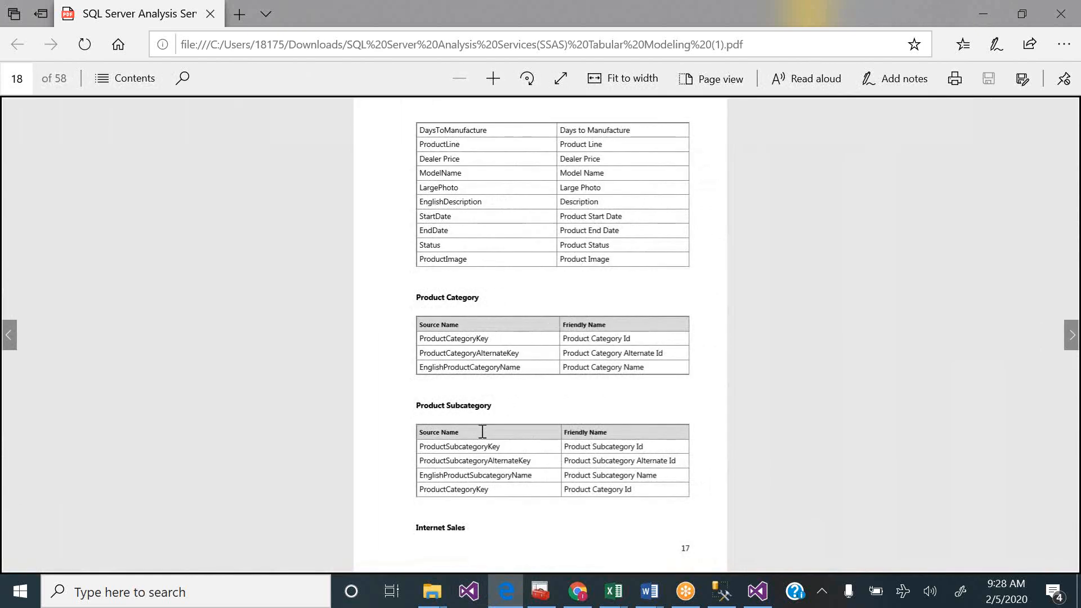
scroll(483, 432, "down", 3)
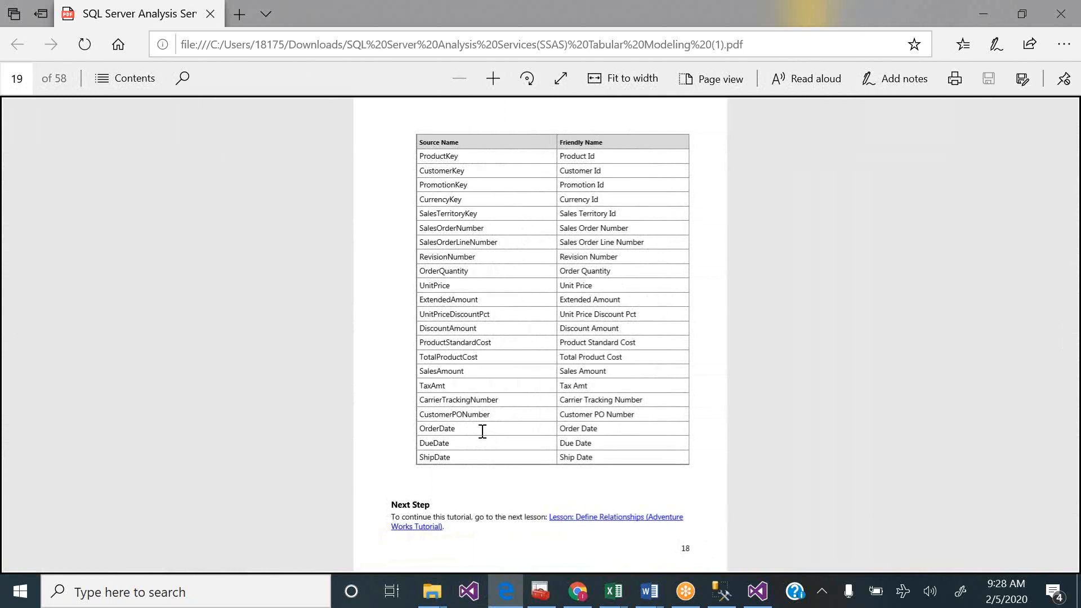
- In Visual Studio, mark the Date table as the date table, using the Date column as its unique identifier
scroll(483, 432, "down", 3)
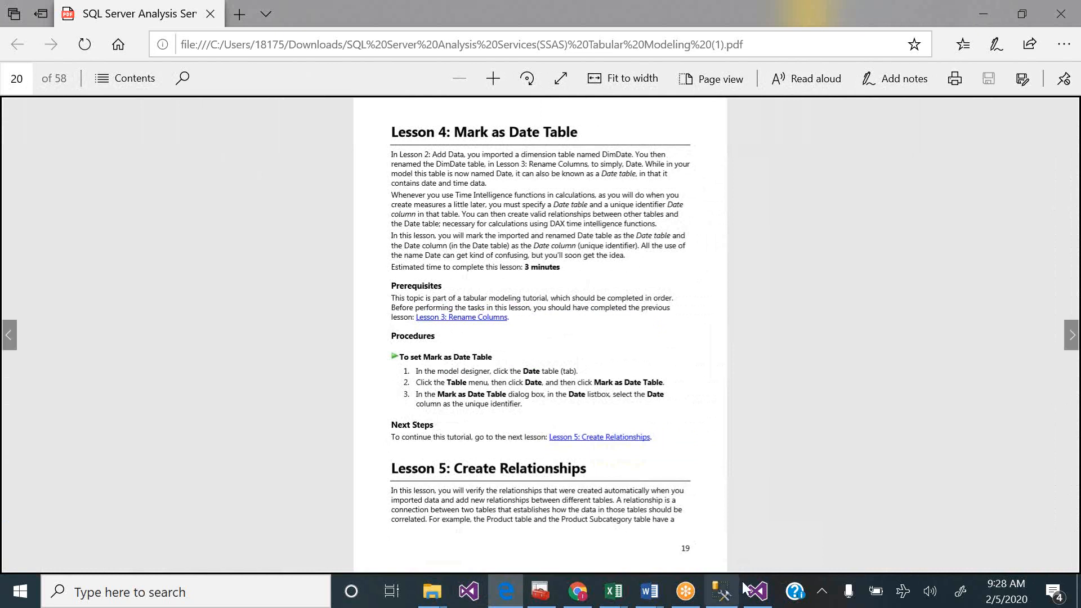
left_click(757, 591)
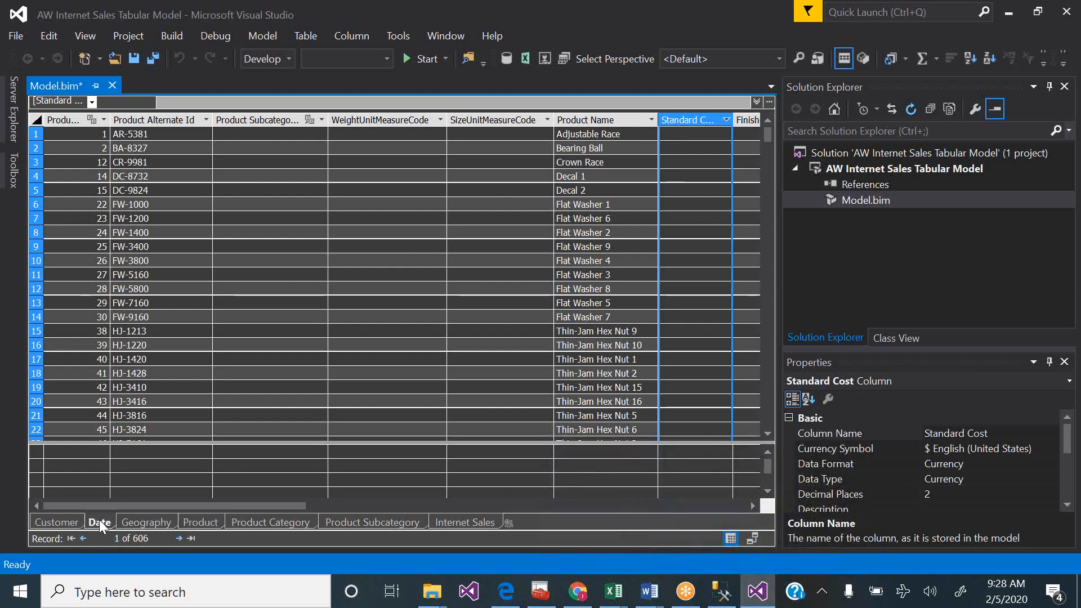
left_click(100, 521)
left_click(312, 37)
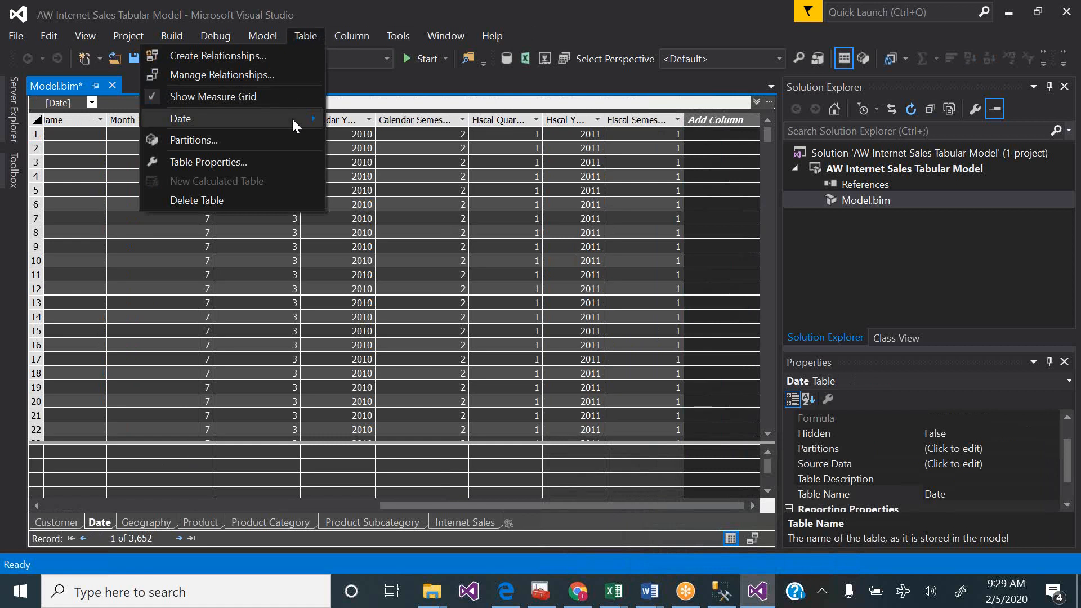
mouse_move(292, 117)
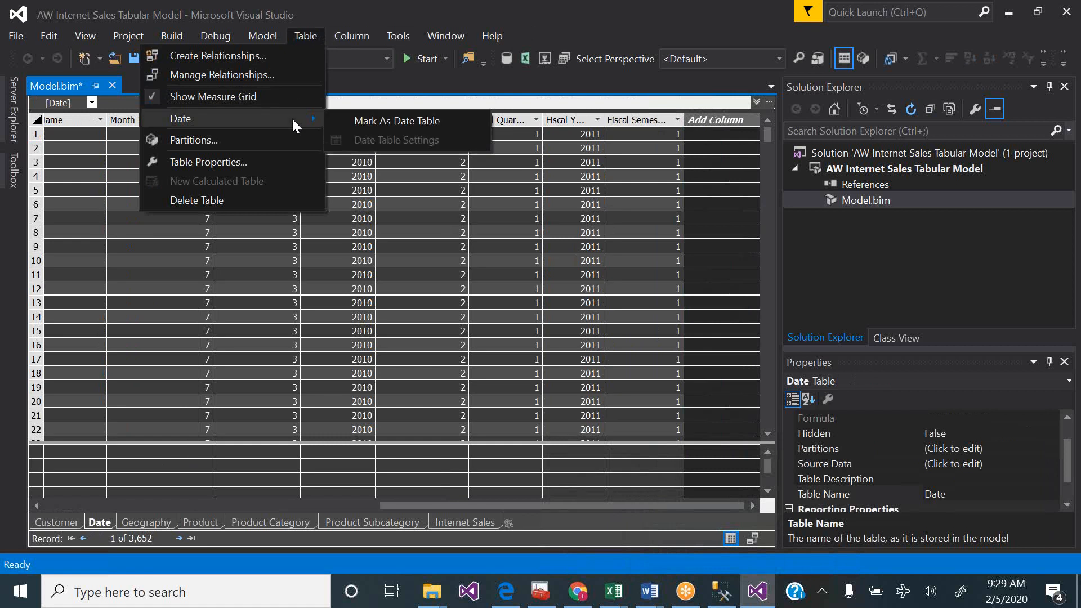
left_click(342, 122)
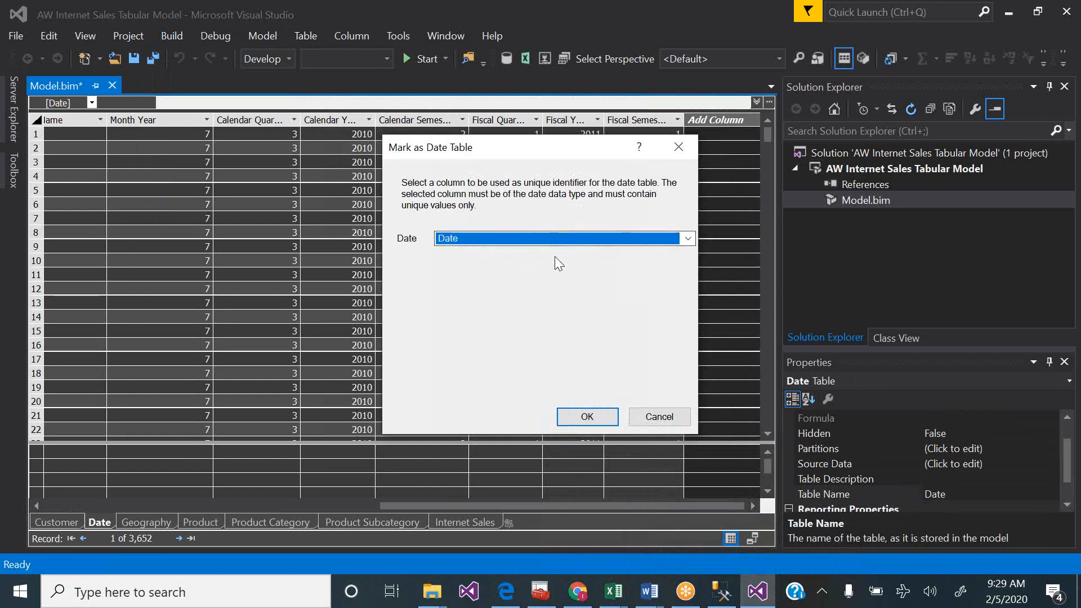
left_click(604, 418)
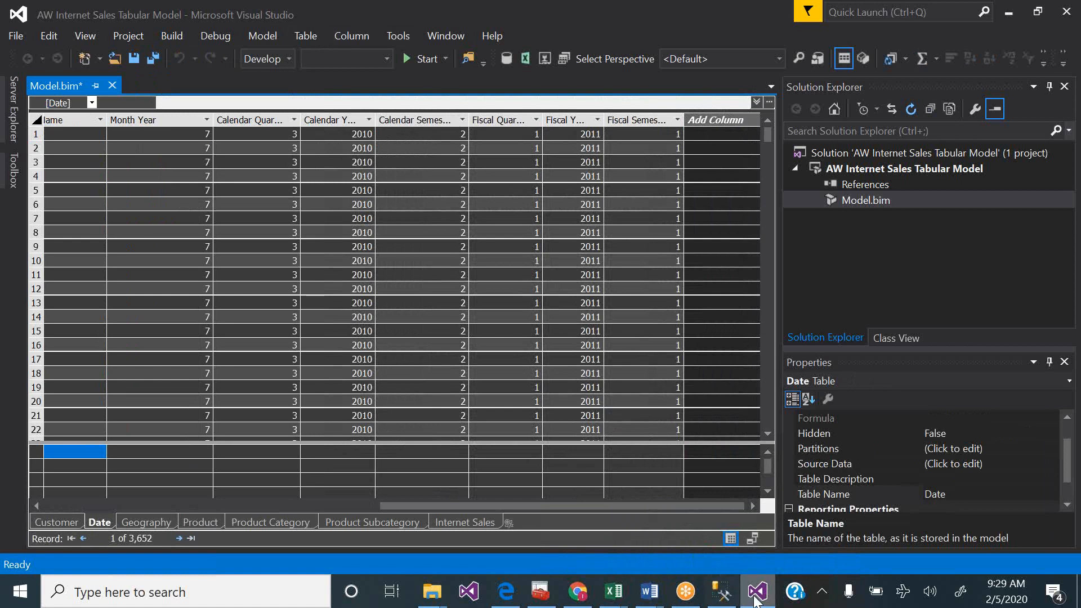
- Read the PDF guide's Create Relationships lesson and review the model's existing relationships in Manage Relationships, with the full Table 2 names shown
left_click(523, 598)
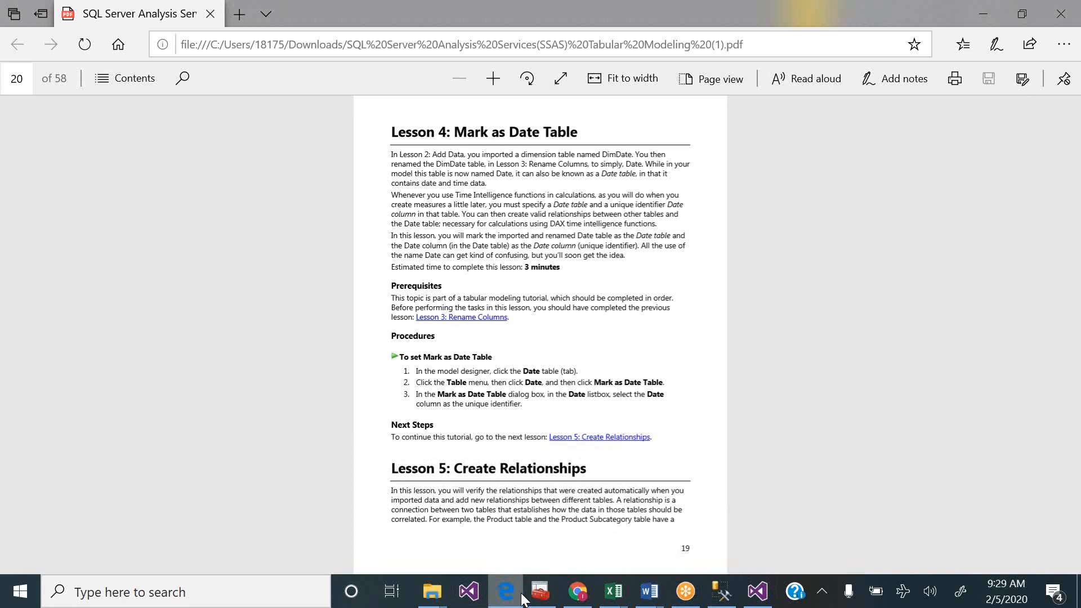
key("Right")
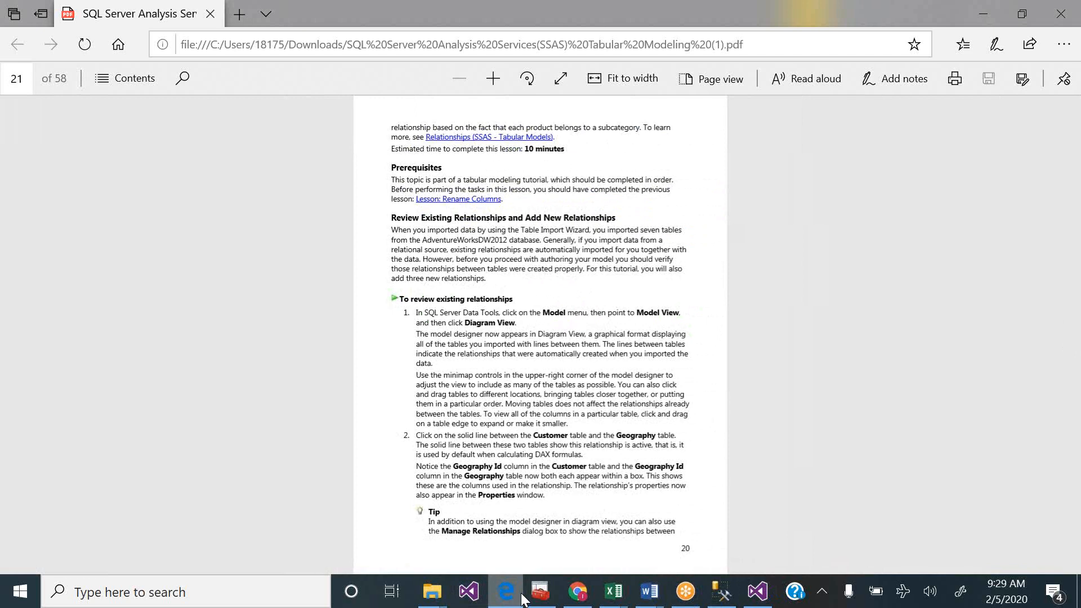
key("Page_Down")
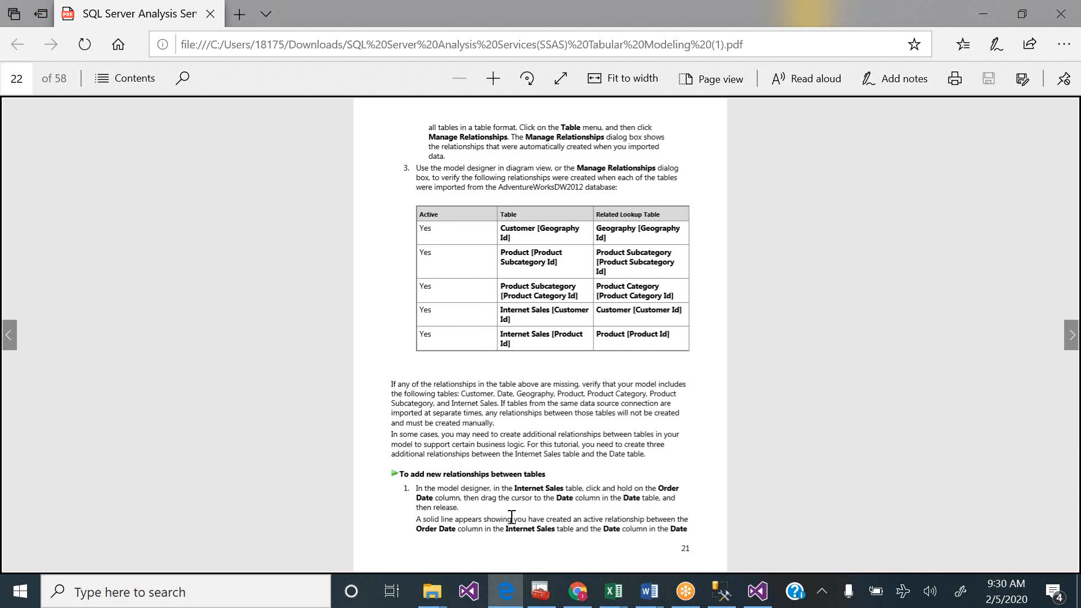
left_click(766, 590)
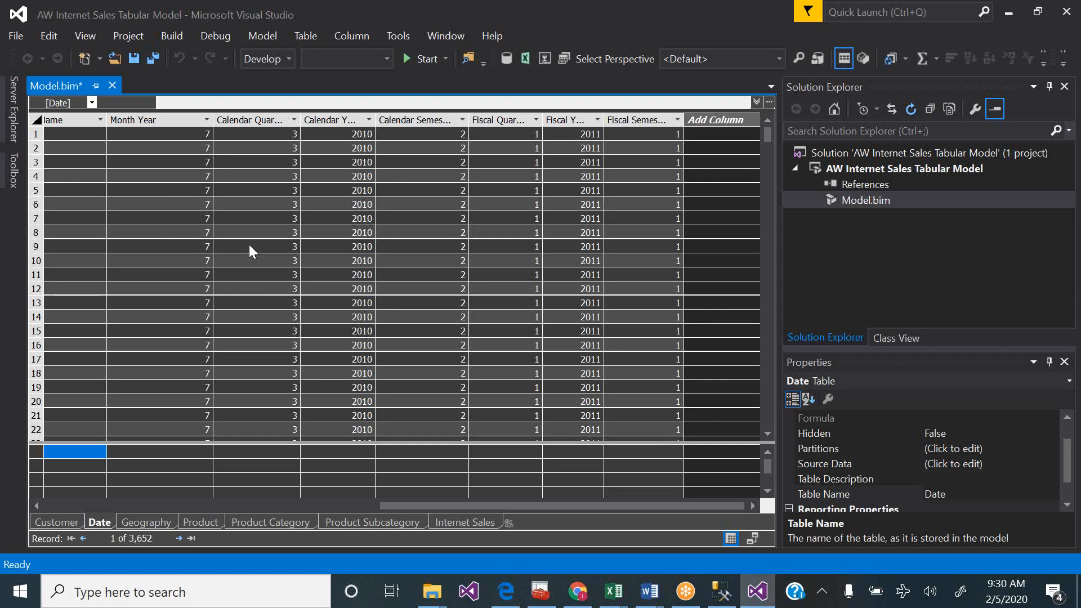
left_click(295, 38)
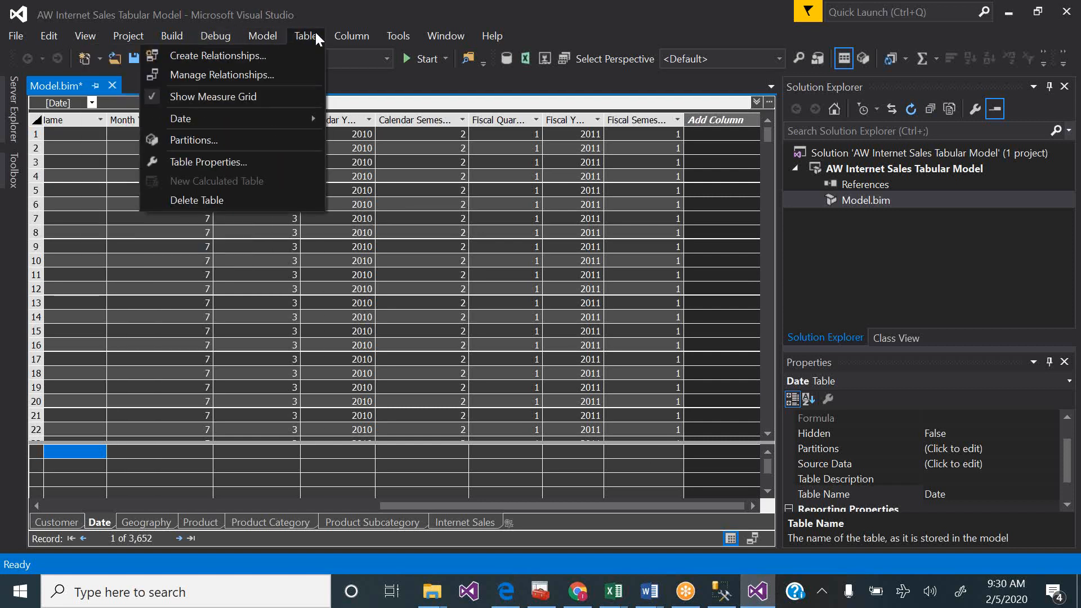
left_click(269, 74)
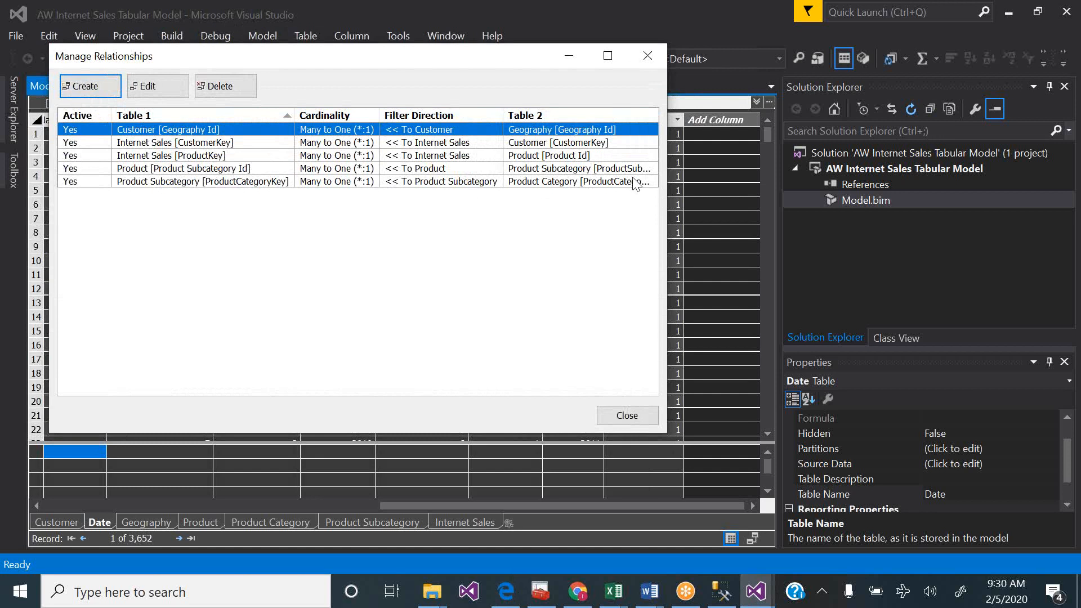
left_click_drag(658, 187, 732, 193)
left_click_drag(659, 116, 714, 115)
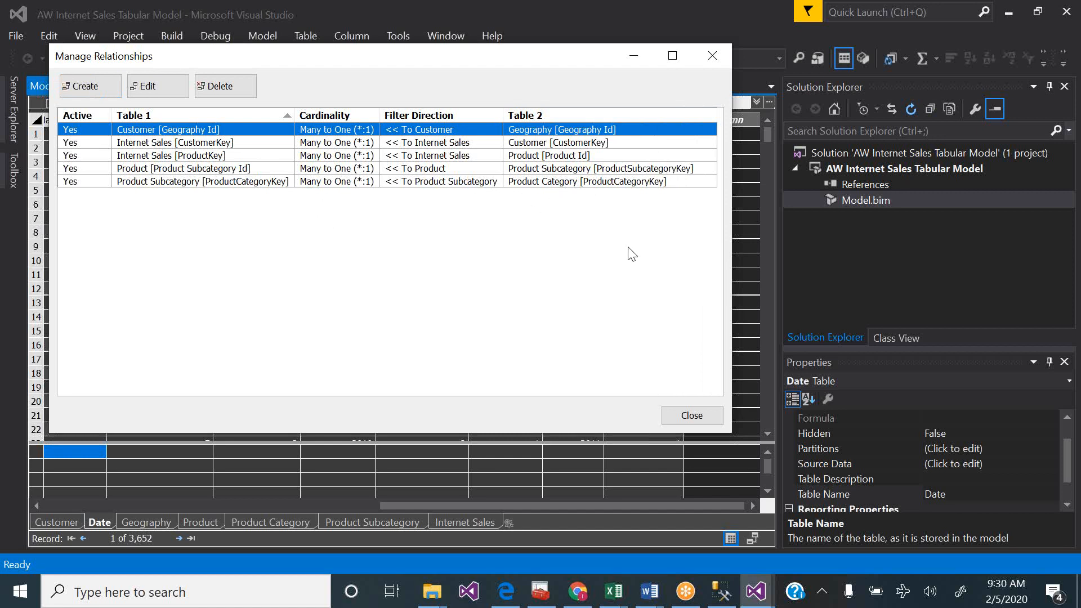
left_click(689, 417)
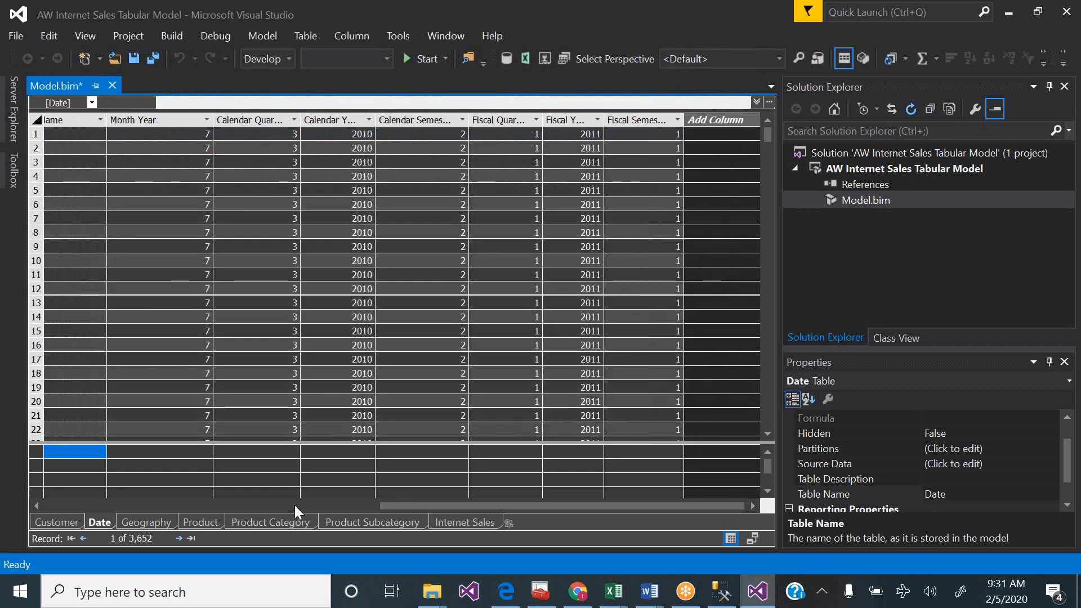
- Rename the ProductCategoryKey column of the Product Category table to Product Category Id
left_click(267, 519)
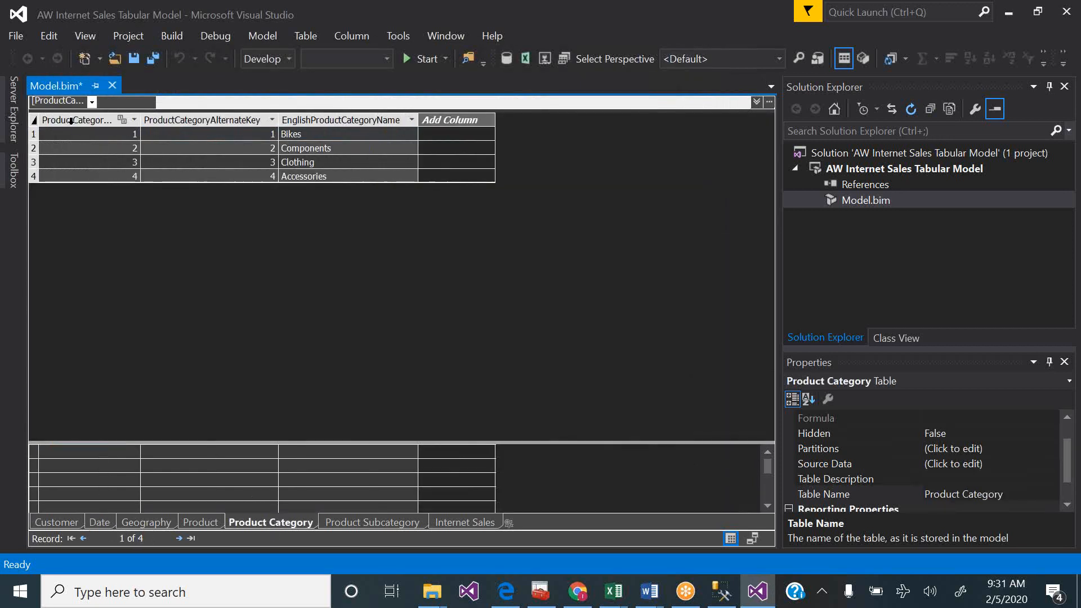
double_click(88, 119)
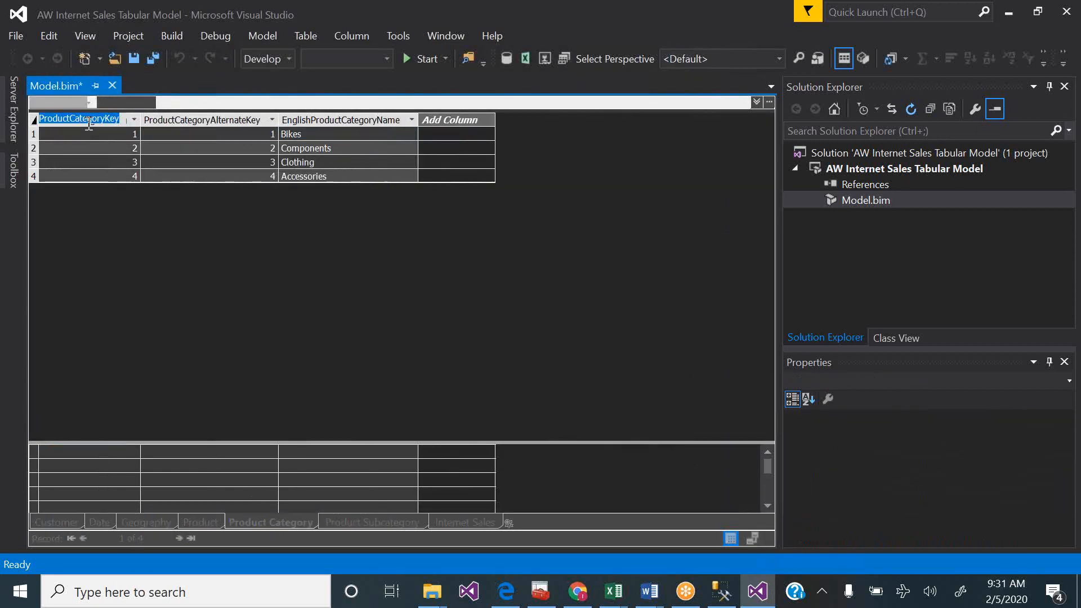
left_click(69, 120)
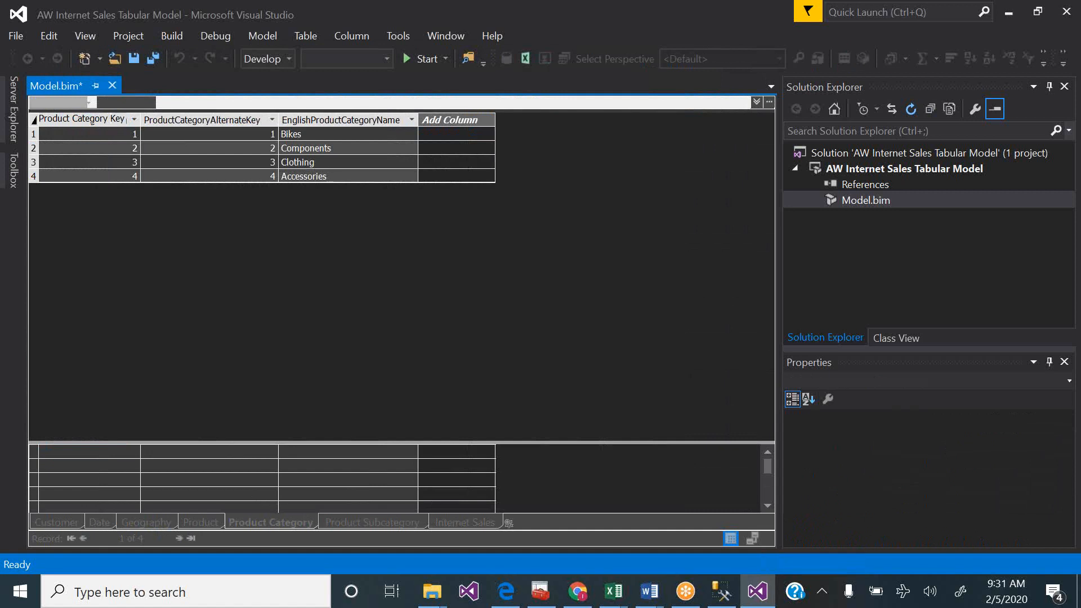
key("Delete")
key("Delete")
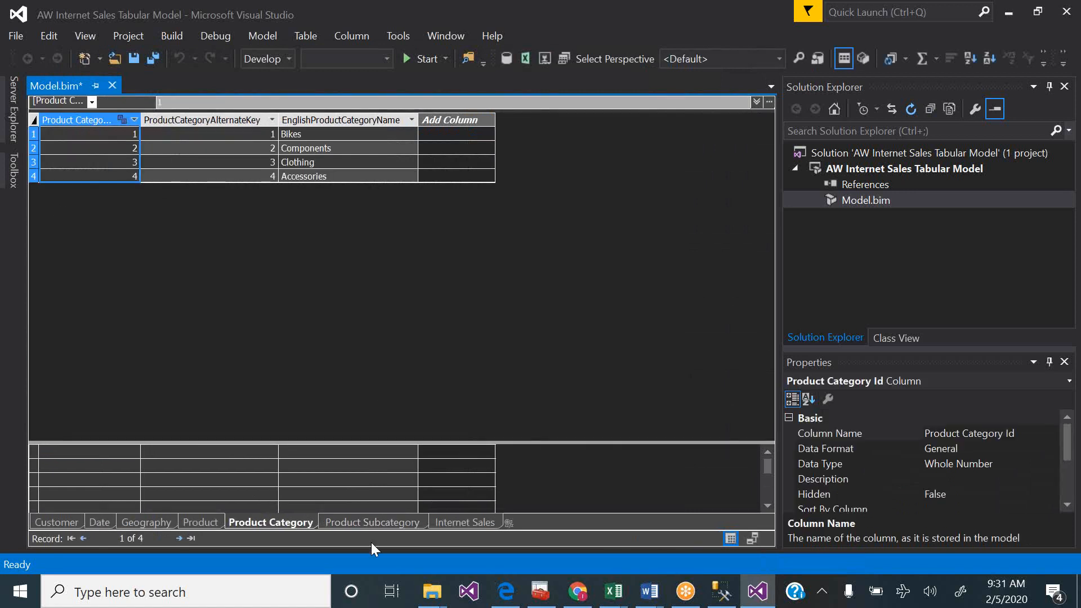
- Rename the ProductSubcategoryKey column of the Product Subcategory table to Product Subcategory Id
left_click(367, 523)
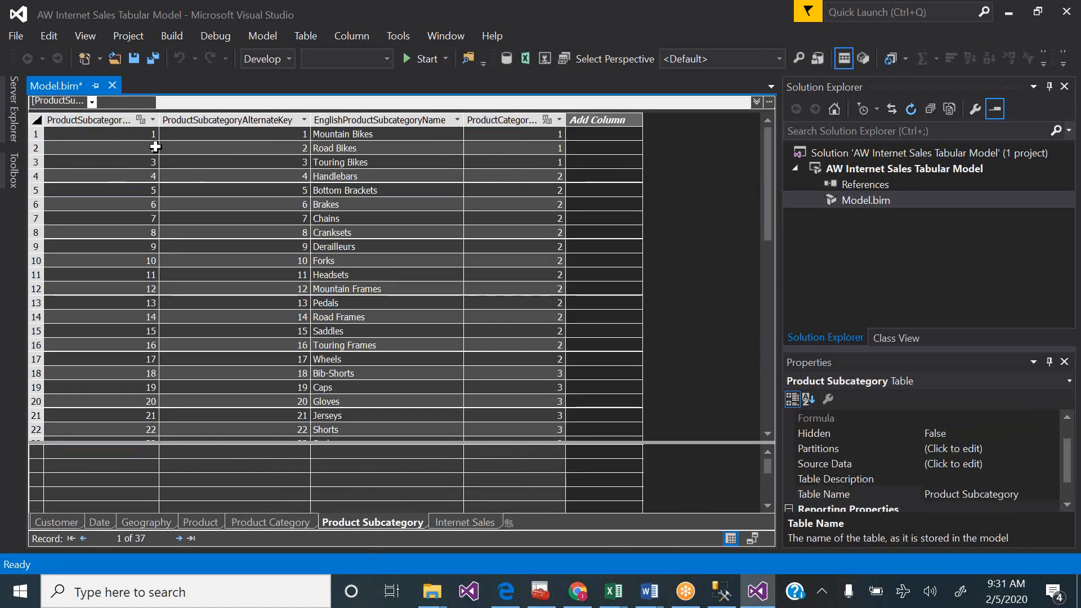
double_click(110, 120)
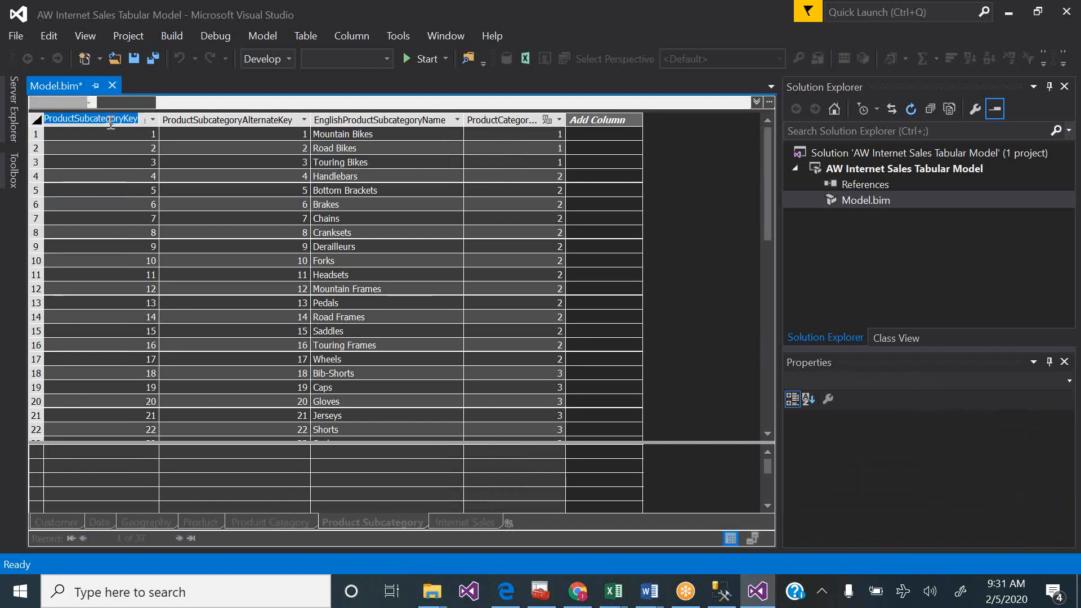
left_click(77, 117)
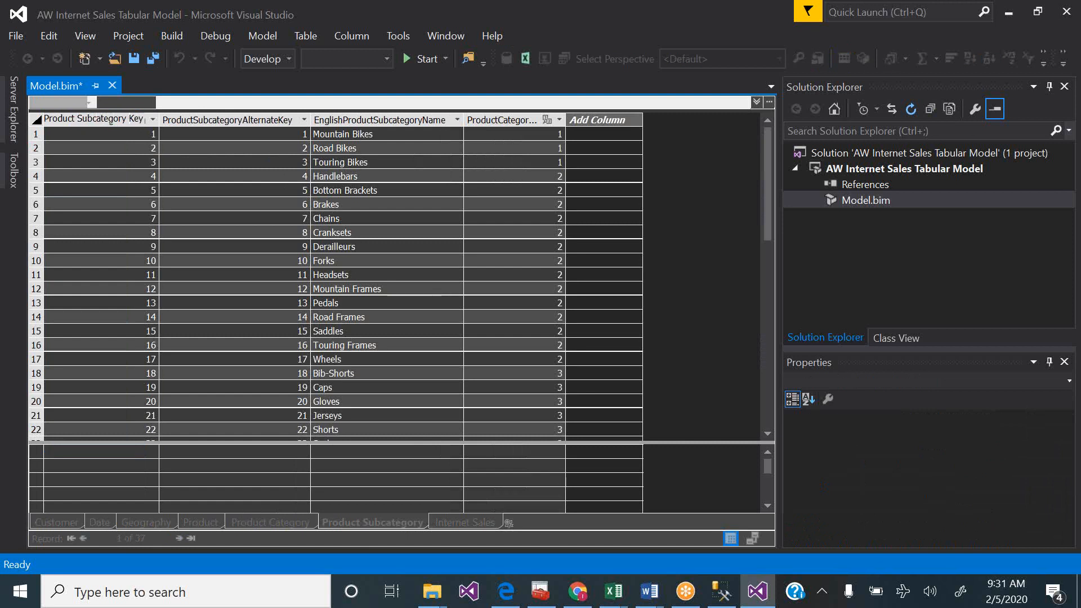
left_click_drag(129, 118, 144, 118)
type("Id")
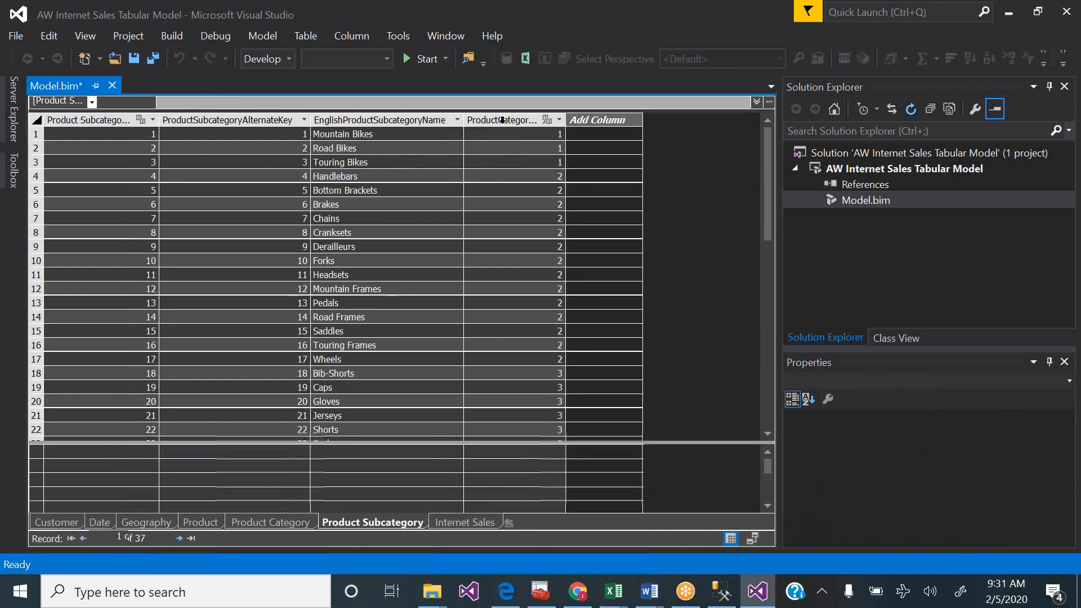
- Rename the ProductCategoryKey column of the Product Subcategory table to Product Category Id
left_click(503, 120)
double_click(503, 119)
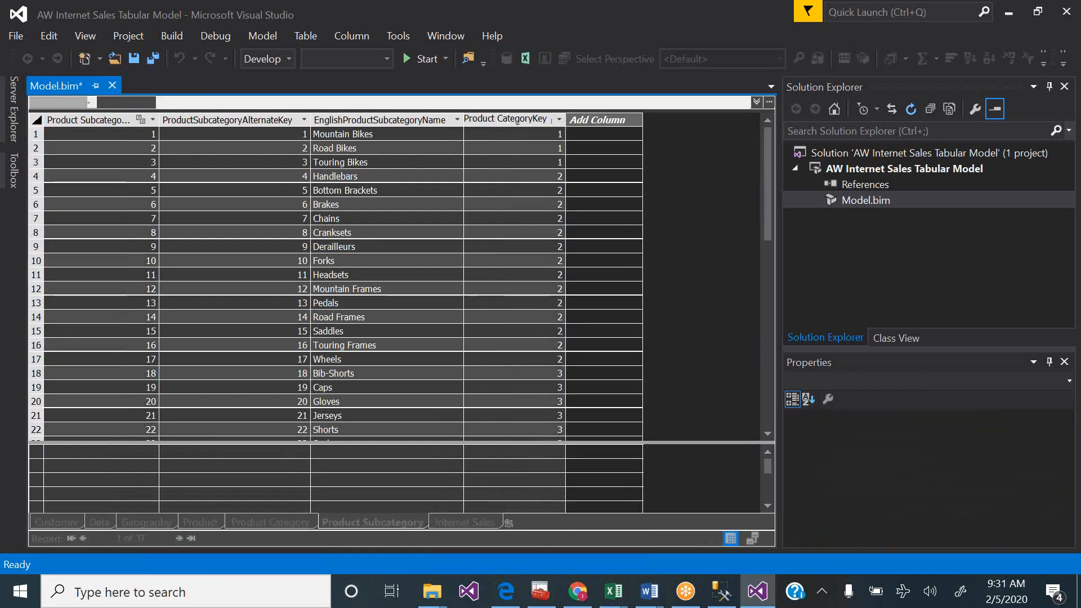
key("BackSpace")
key("BackSpace")
key("BackSpace")
type("Id")
key("Return")
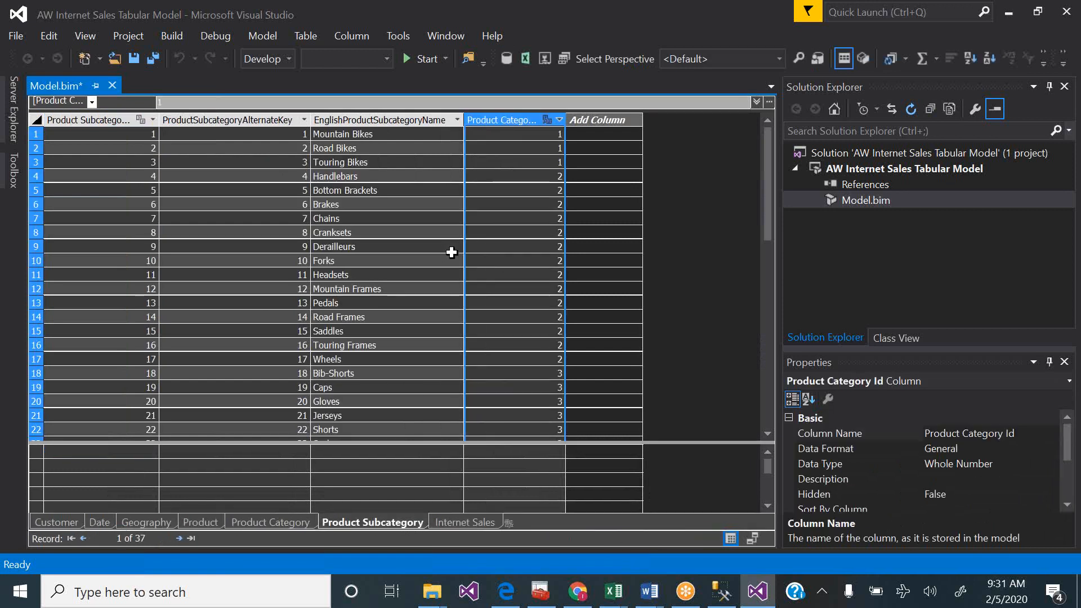
- Check the renamed key columns in Manage Relationships, widening the list to read the full Table 2 names
left_click(313, 33)
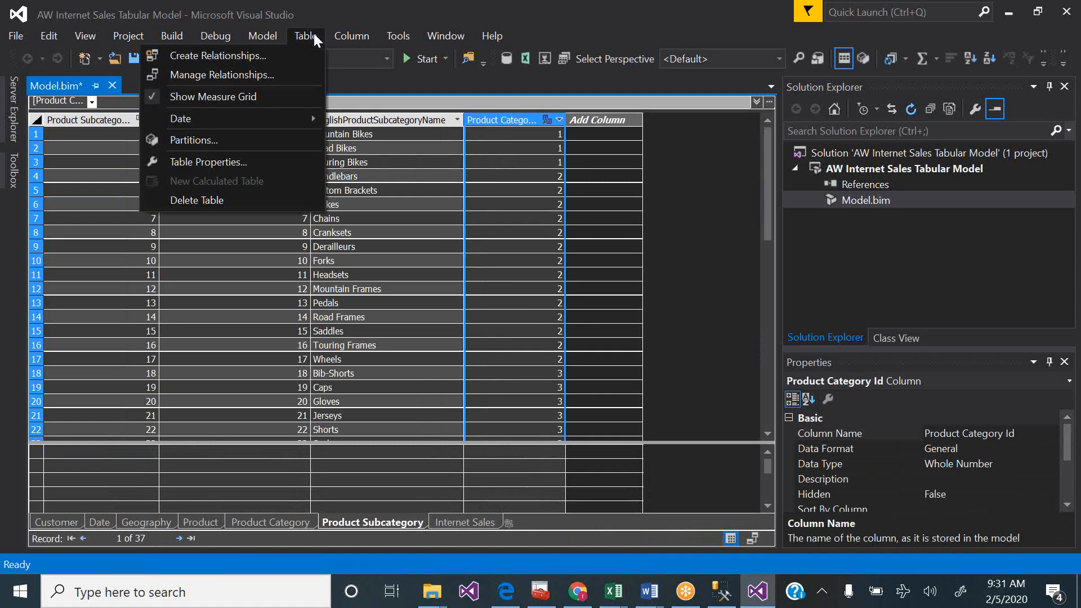
left_click(267, 75)
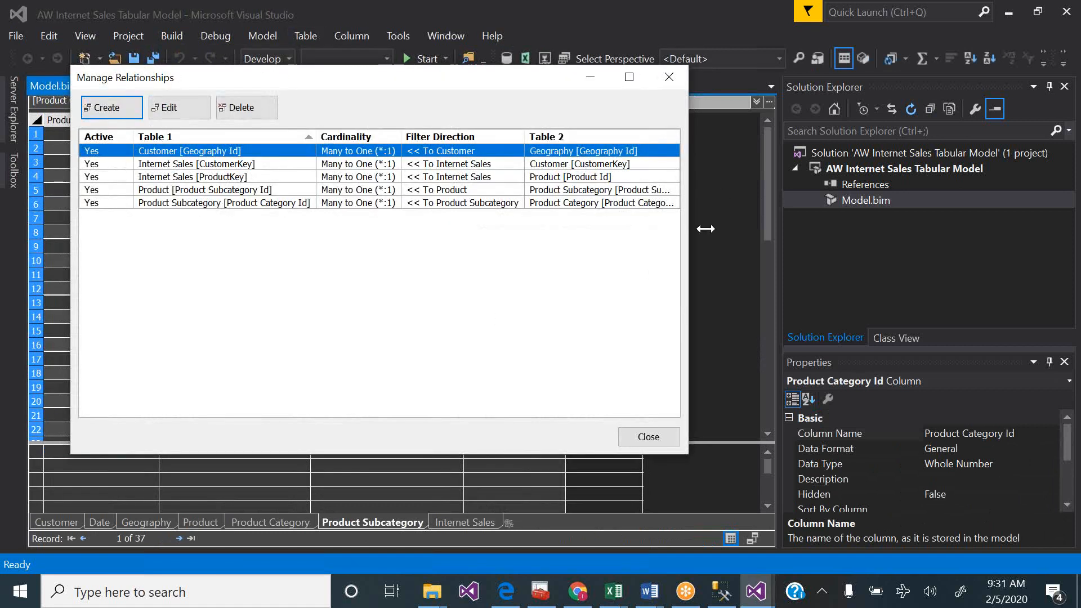
left_click_drag(687, 251, 756, 251)
left_click_drag(681, 137, 725, 130)
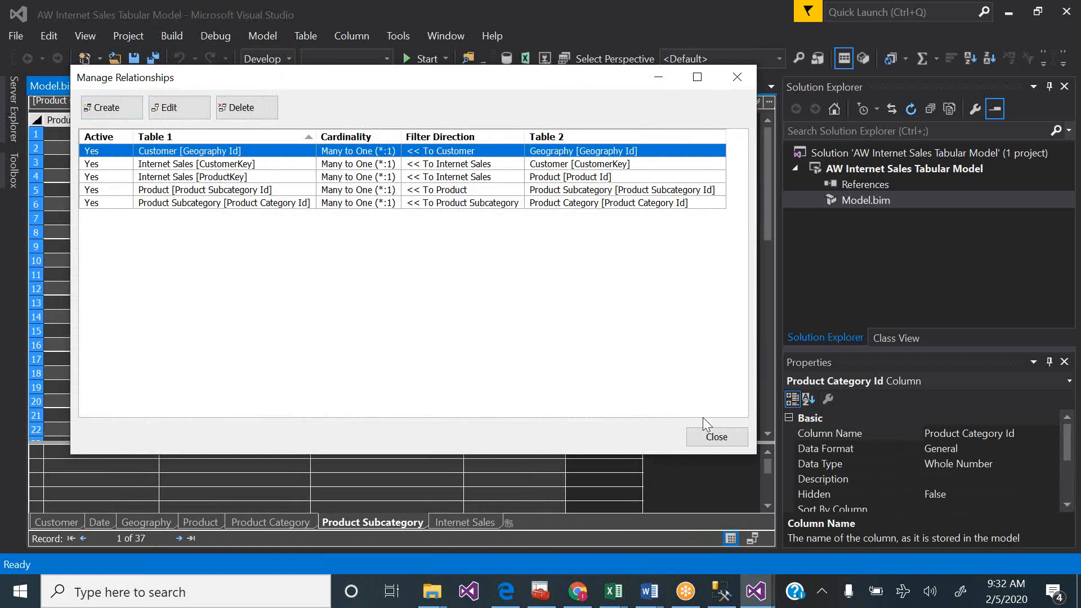
left_click(715, 439)
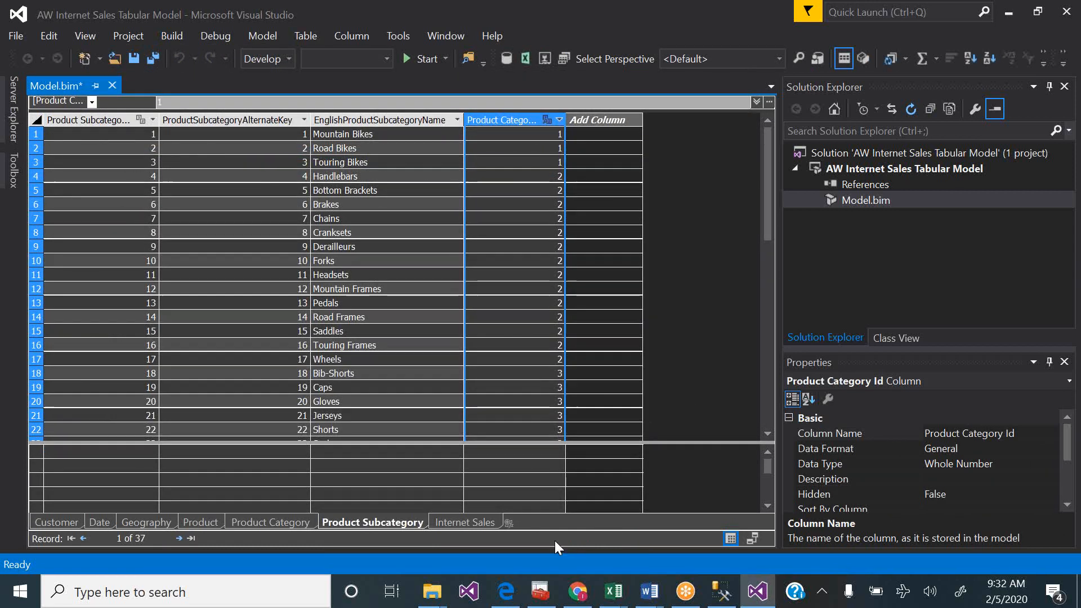
- Compare the model's relationships with the PDF guide's table of expected relationships and its section on adding new ones
left_click(506, 591)
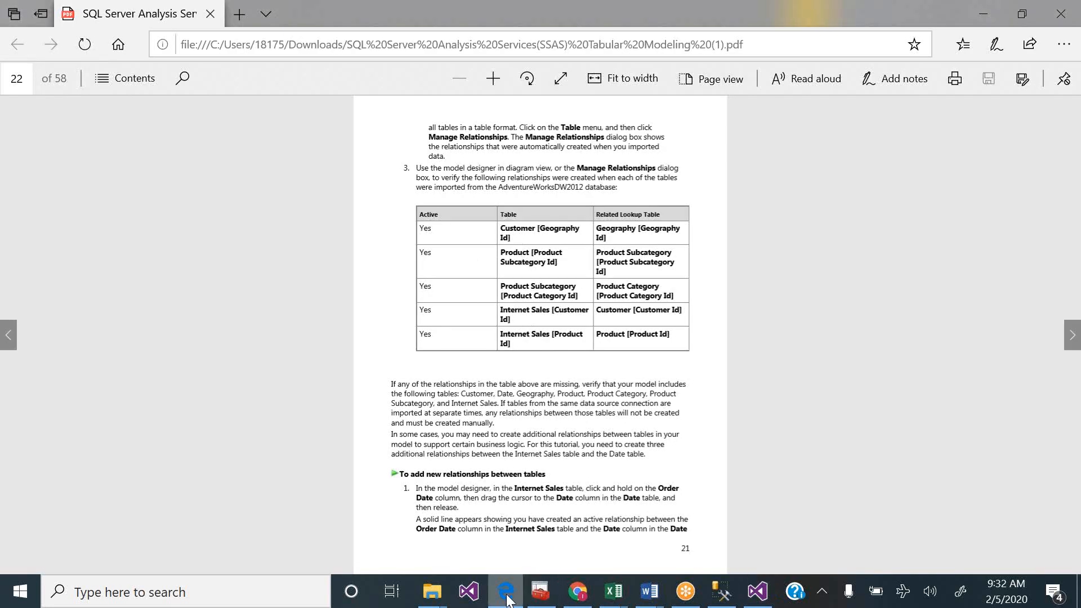
left_click(758, 591)
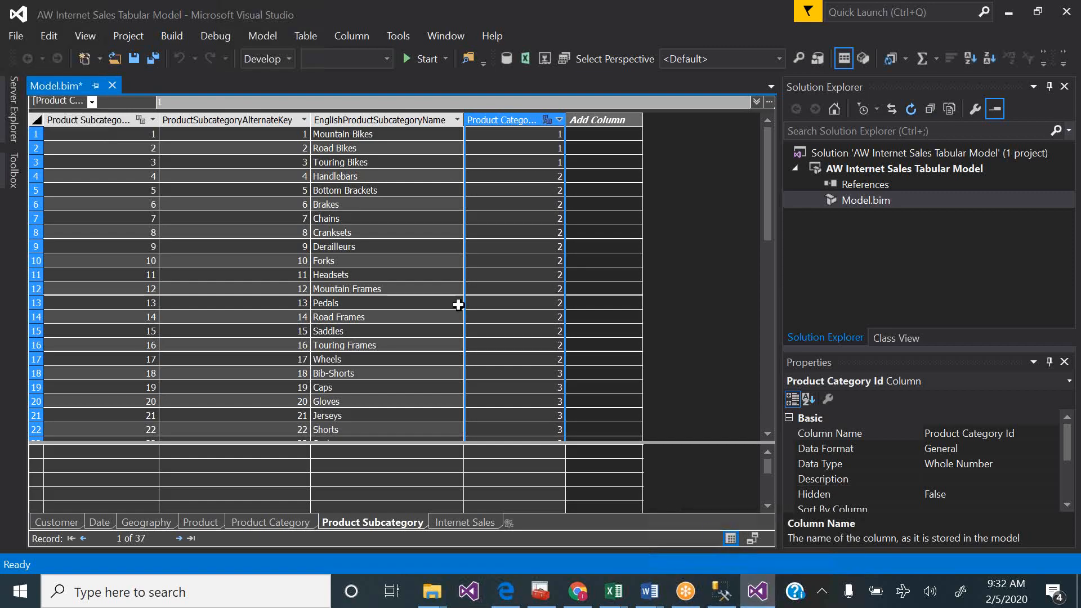
left_click(301, 39)
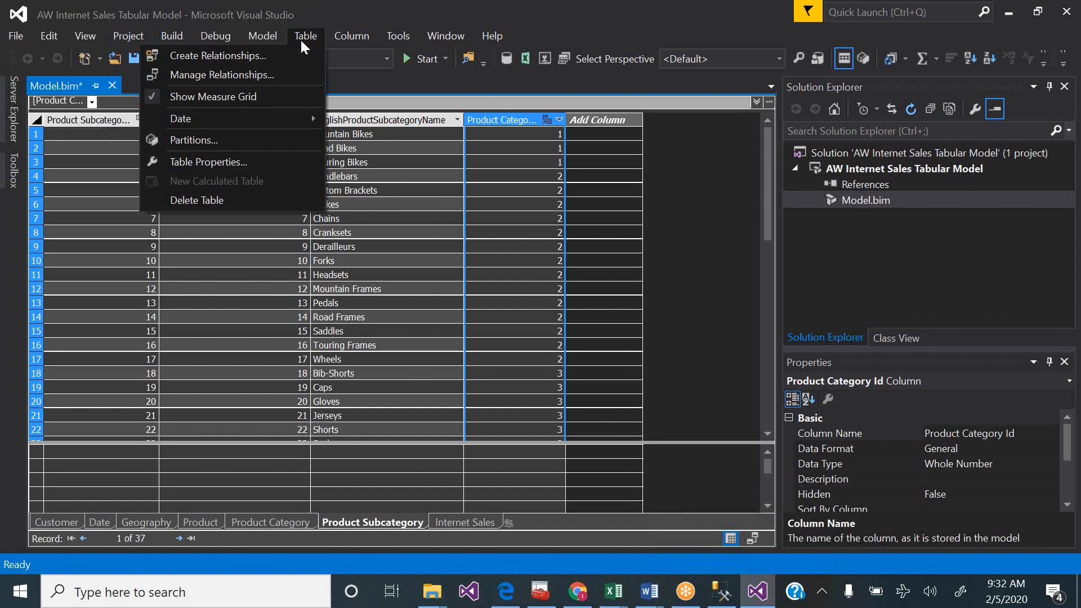
left_click(254, 75)
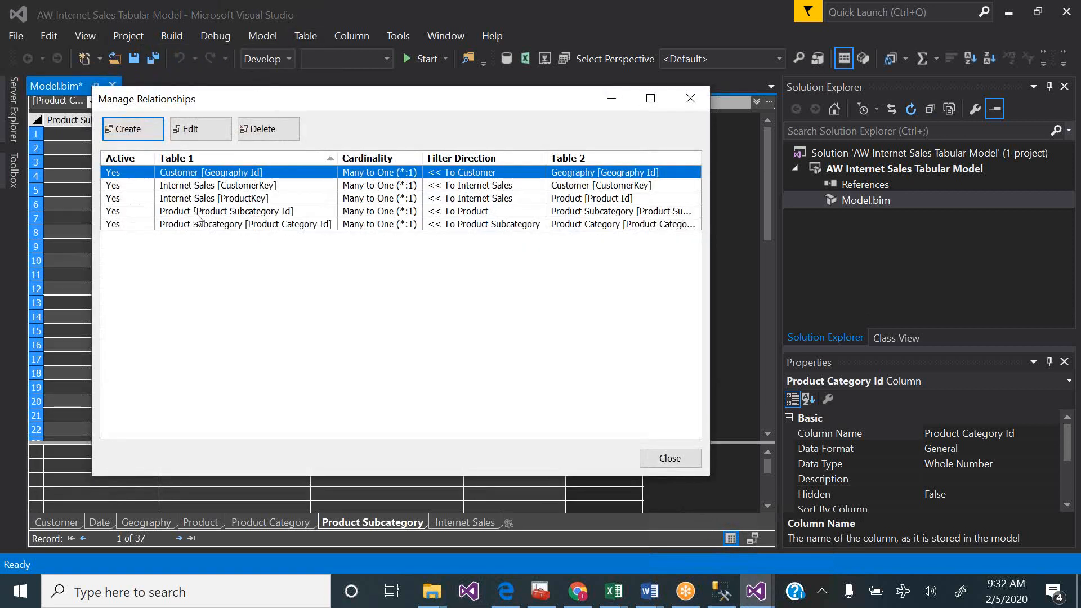
left_click(688, 460)
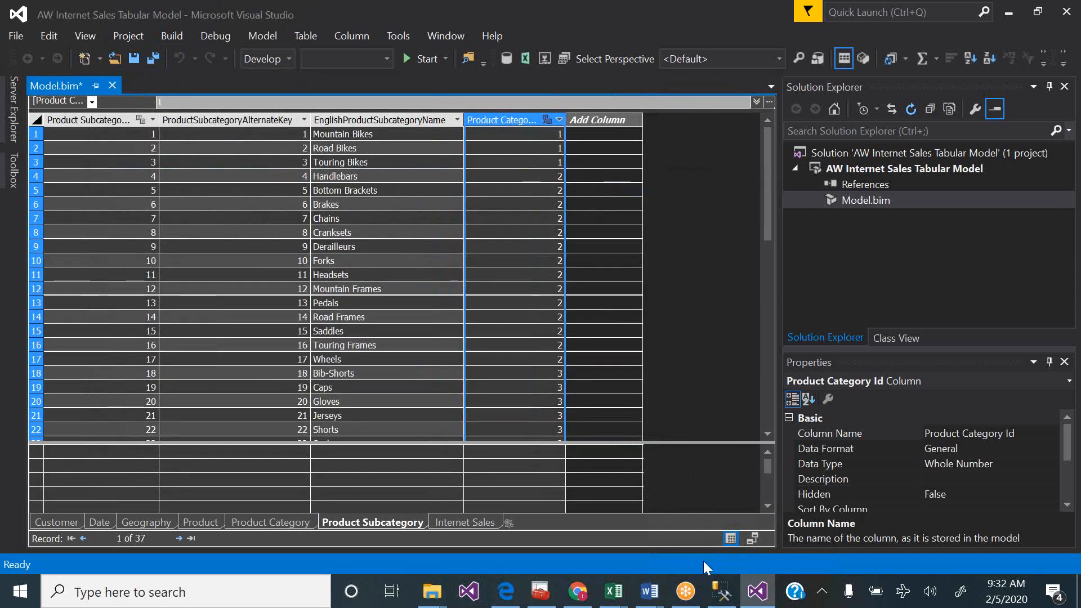
left_click(758, 600)
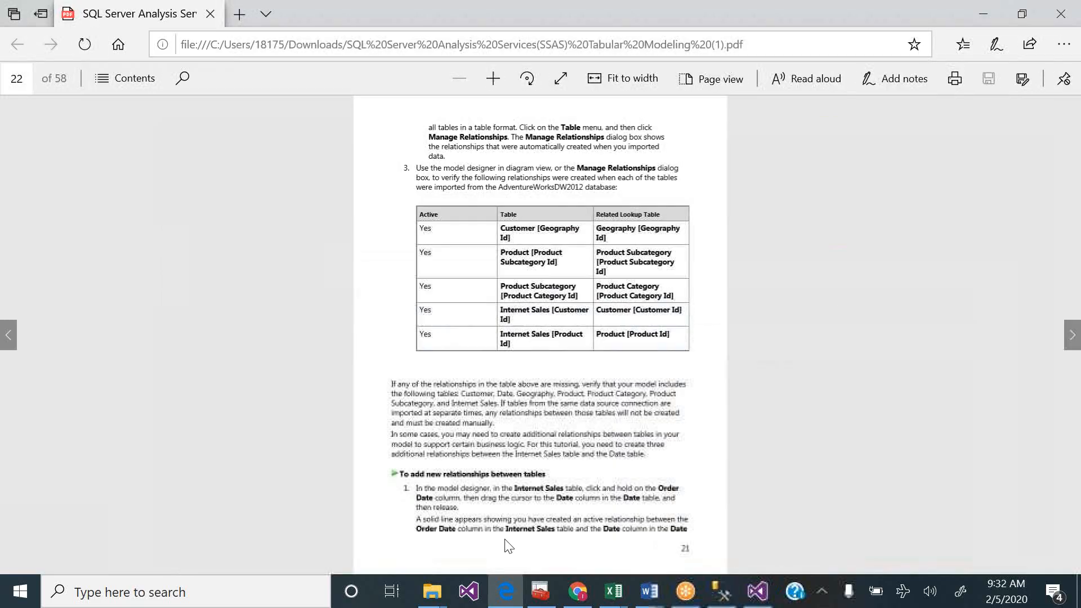
left_click(504, 594)
left_click(504, 594)
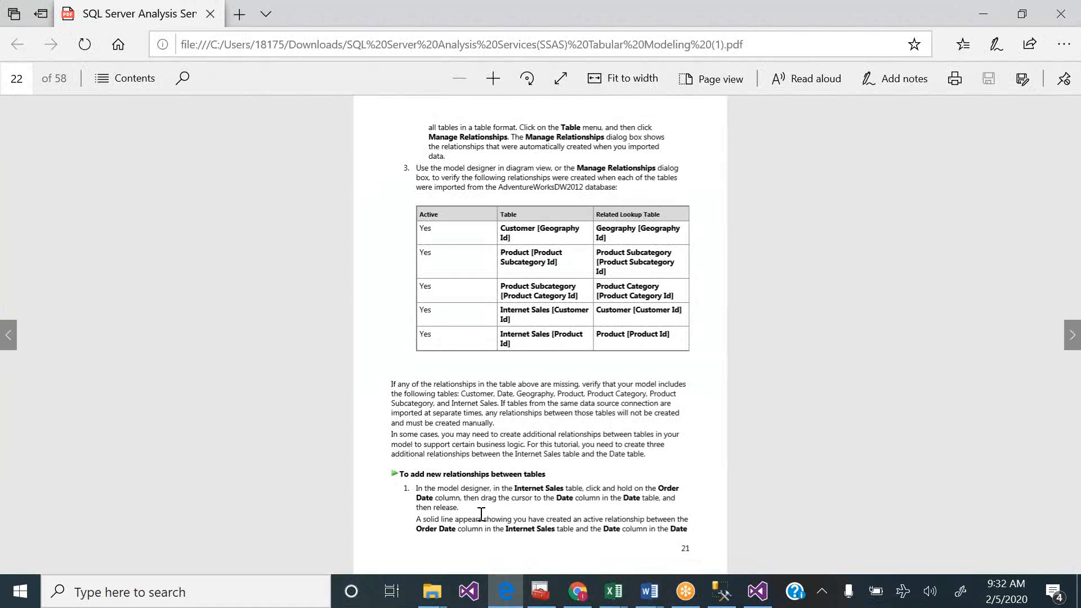
- Read the PDF guide's instructions for adding relationships to the Date table, and show the model in diagram view in Visual Studio
scroll(586, 521, "down", 2)
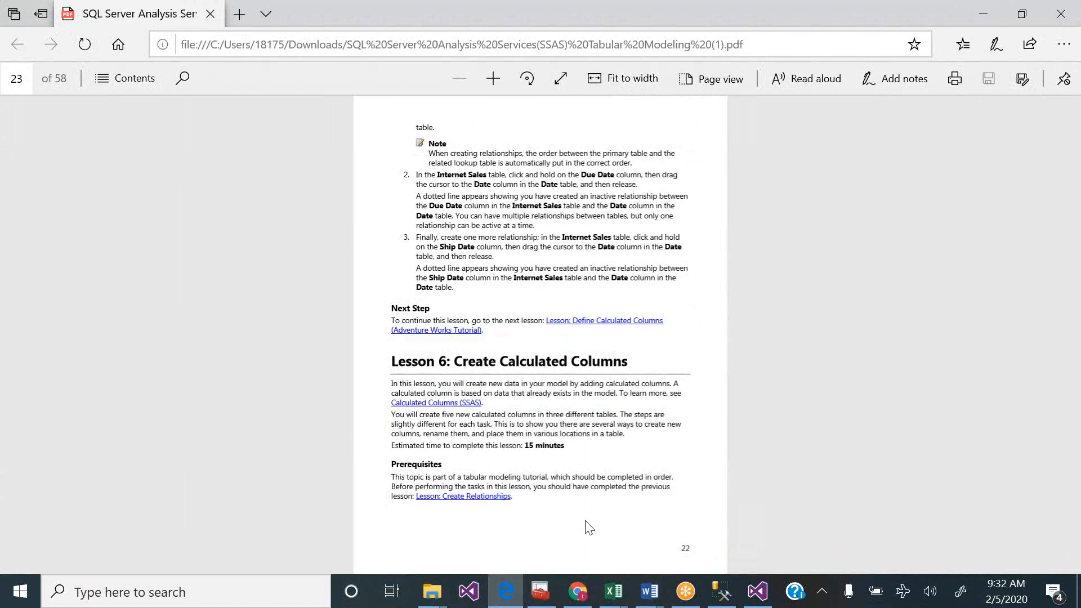
scroll(587, 523, "up", 2)
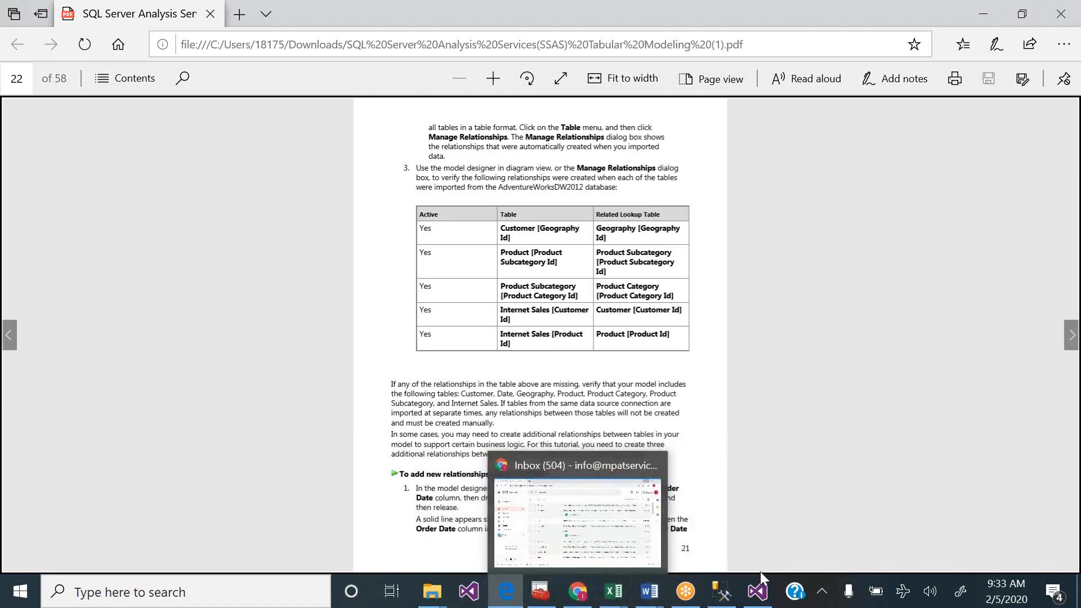
left_click(758, 591)
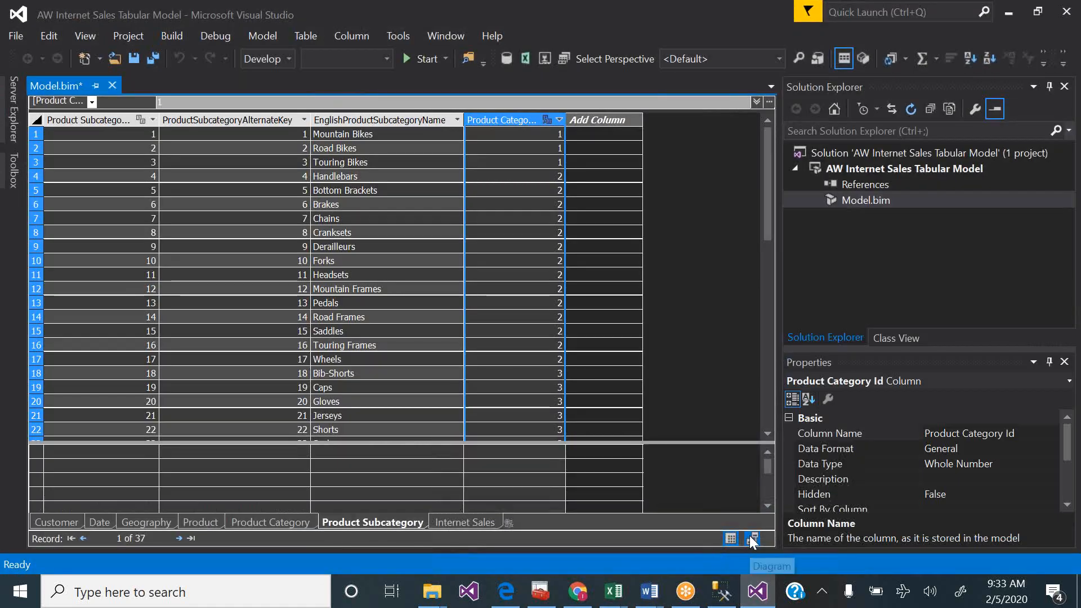
left_click(751, 536)
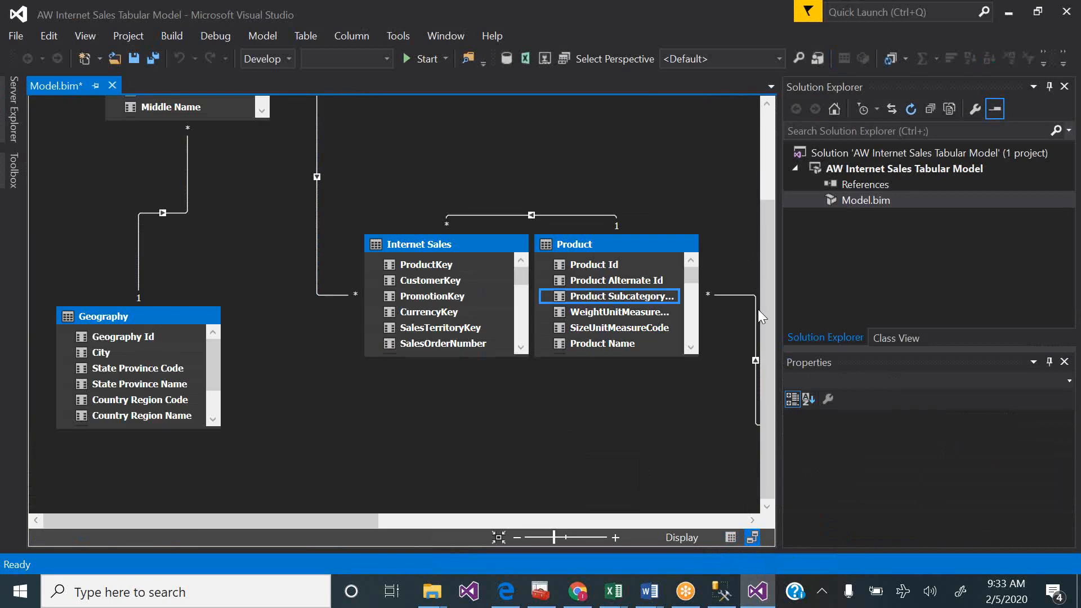
- Arrange the diagram so the Date table sits beside the Customer table, with the Internet Sales table just below and between them
left_click_drag(766, 307, 755, 265)
left_click_drag(138, 523, 541, 505)
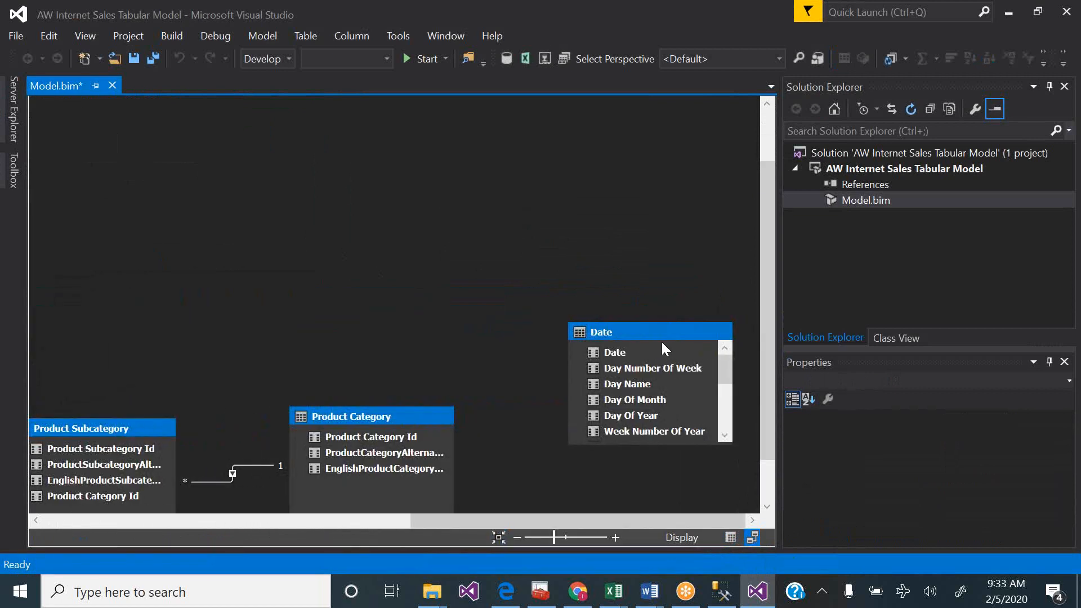
left_click_drag(637, 328, 225, 167)
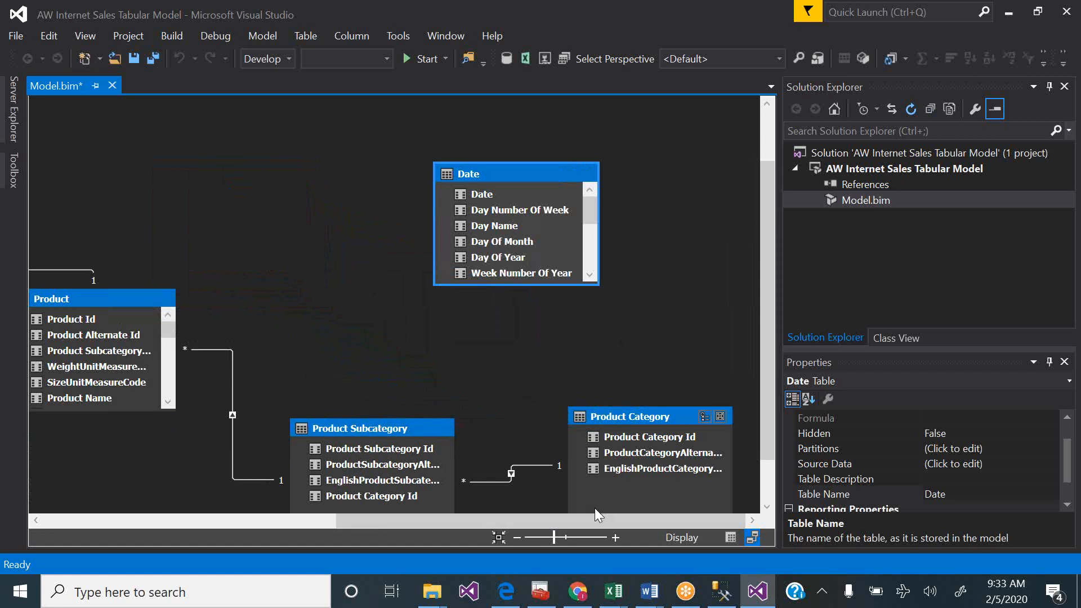
left_click_drag(582, 524, 454, 531)
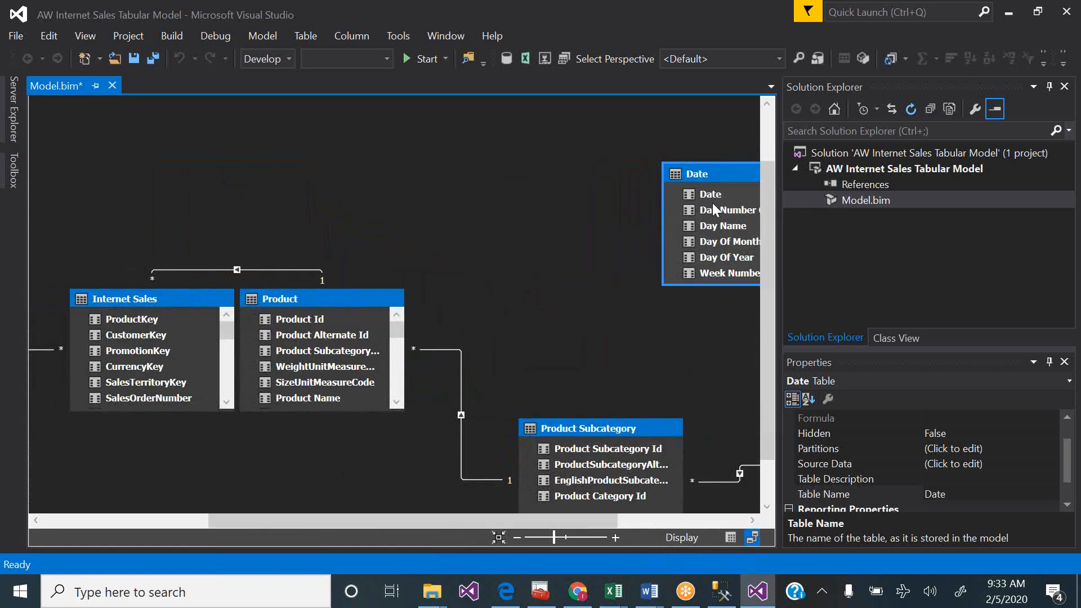
left_click_drag(721, 172, 401, 122)
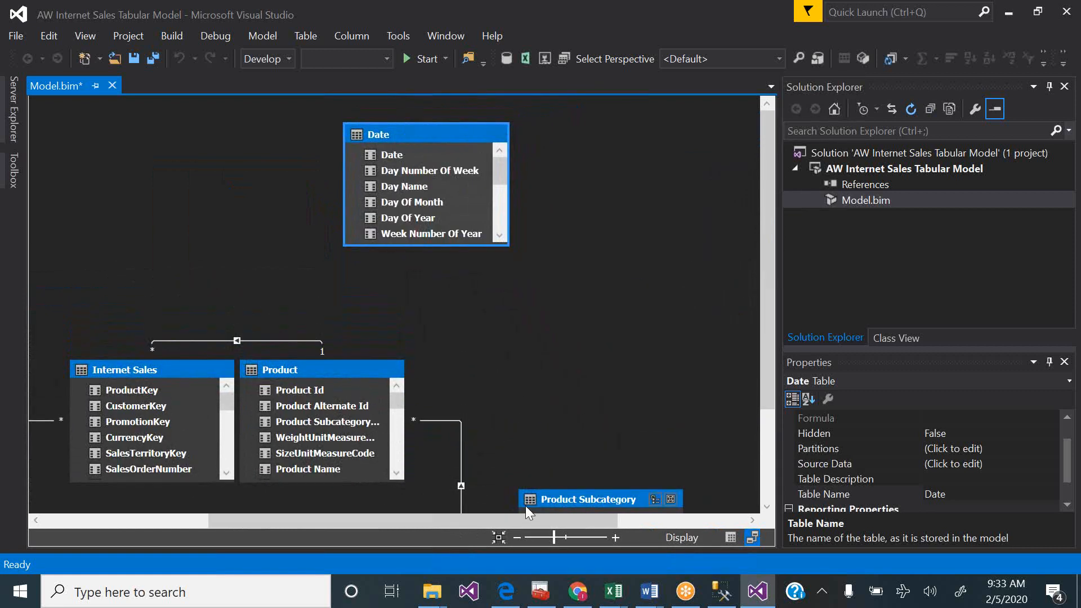
left_click_drag(523, 518, 380, 515)
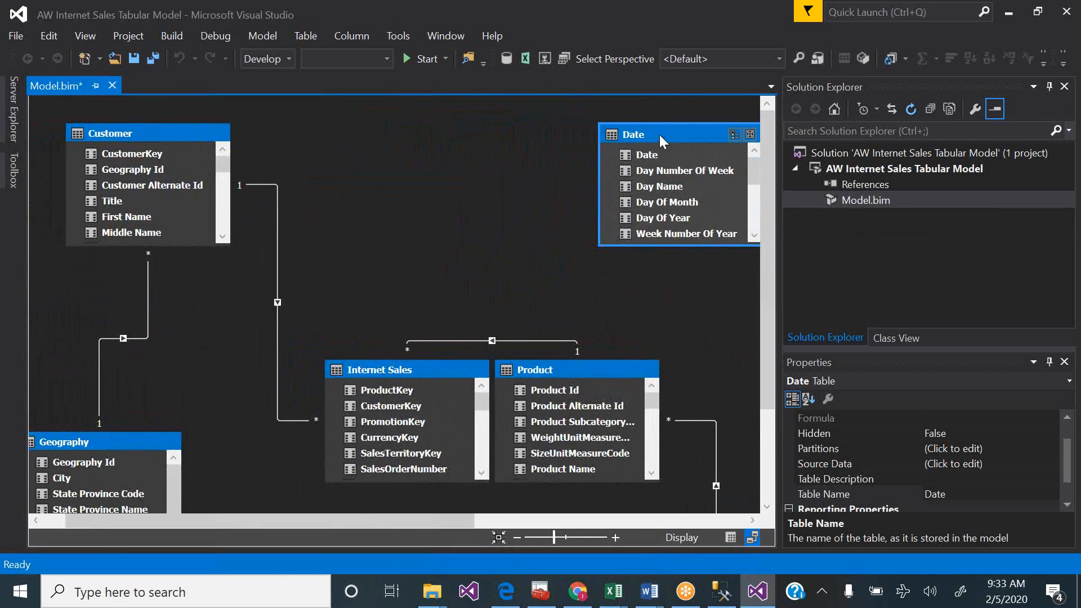
left_click_drag(660, 135, 473, 122)
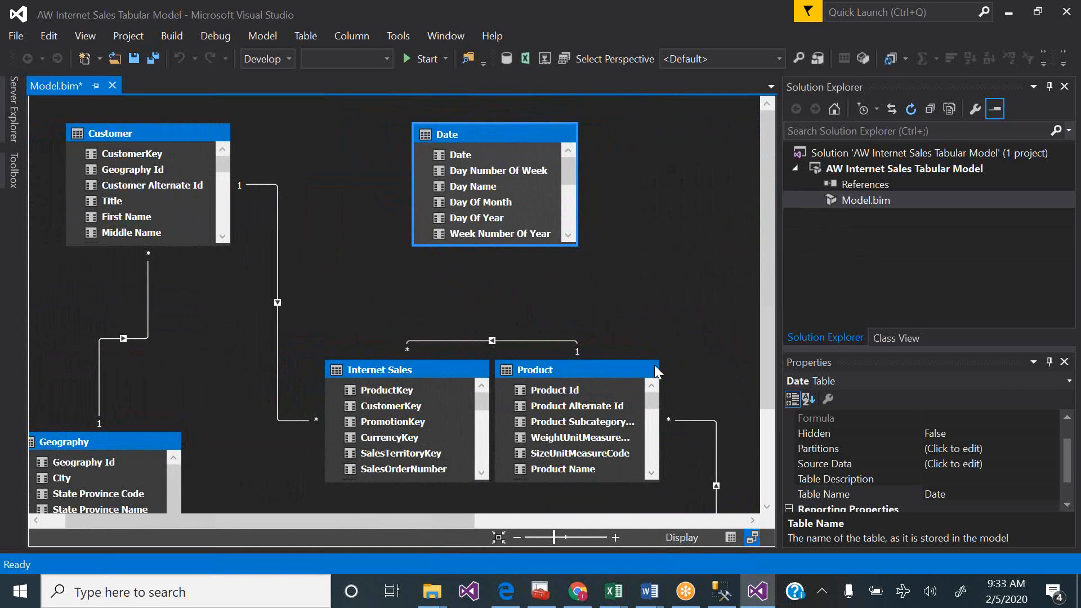
left_click_drag(410, 371, 377, 333)
- Try to create a relationship between the Date column of the Date table and the OrderDate column of Internet Sales
scroll(447, 439, "down", 2)
scroll(448, 439, "down", 2)
scroll(447, 439, "down", 2)
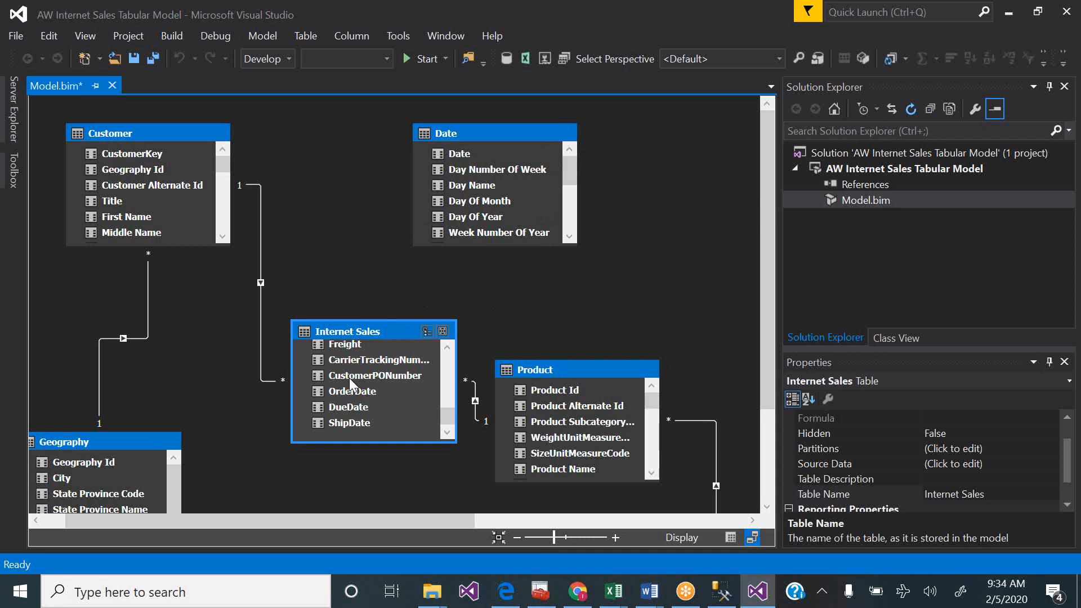
left_click_drag(438, 153, 362, 394)
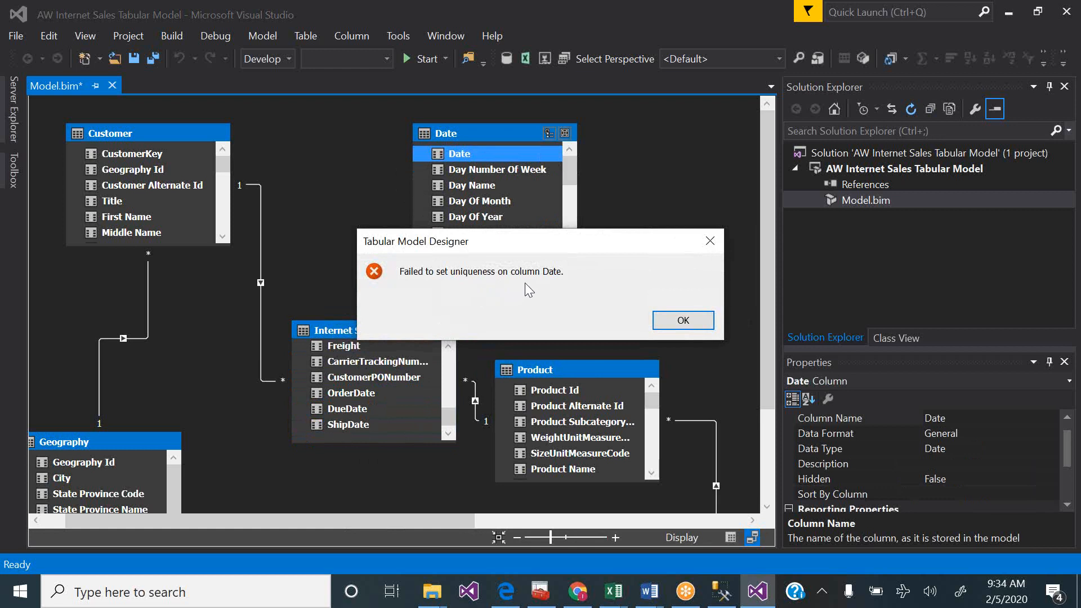
left_click(684, 320)
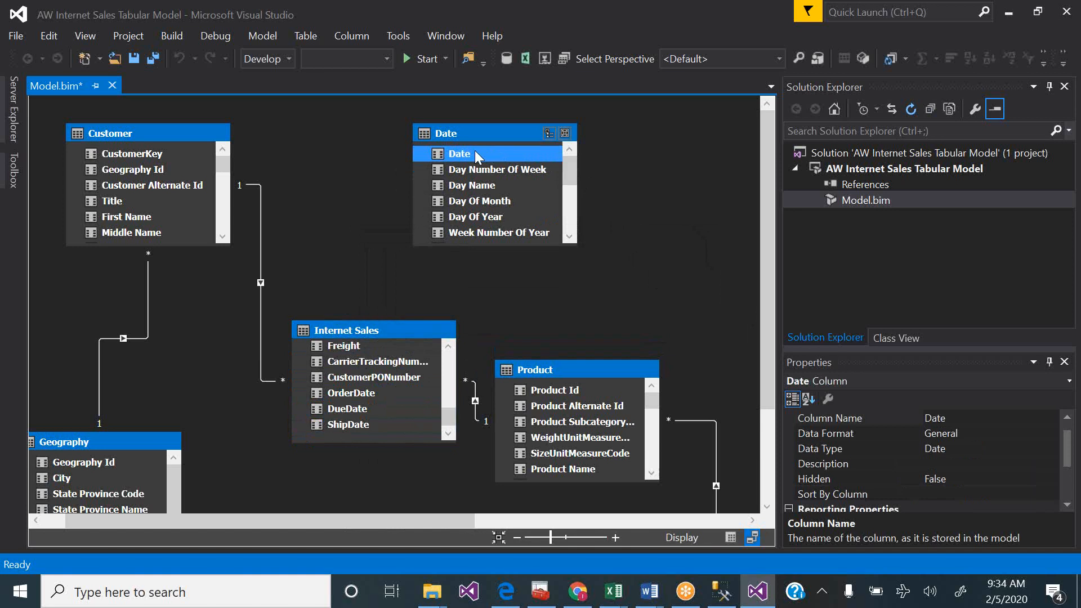
left_click(501, 136)
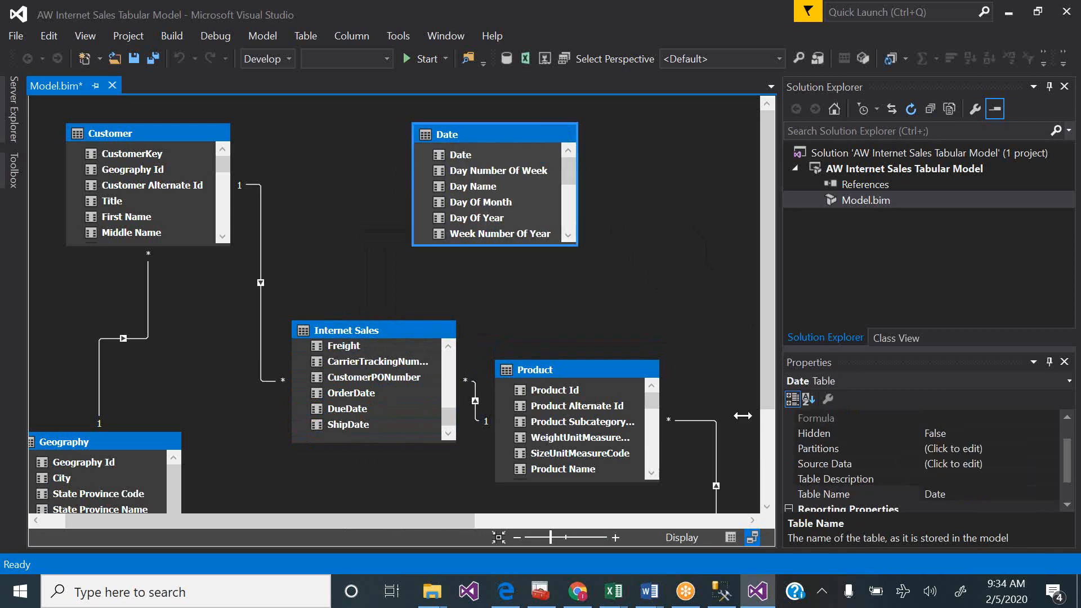
- Add the DateKey source column to the Date table through its table properties
left_click(733, 536)
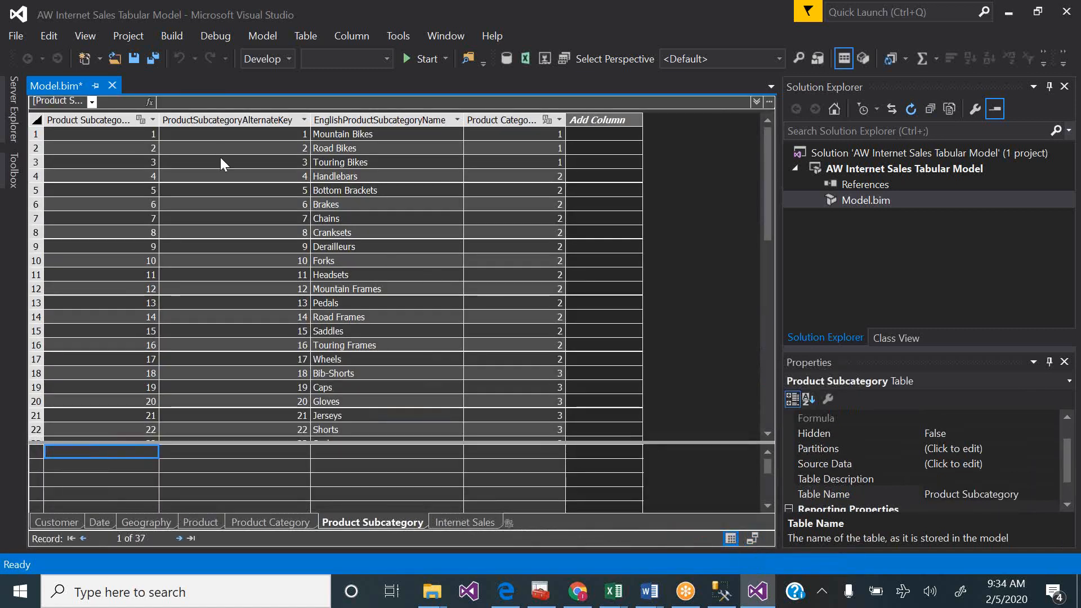
left_click(97, 522)
left_click(311, 36)
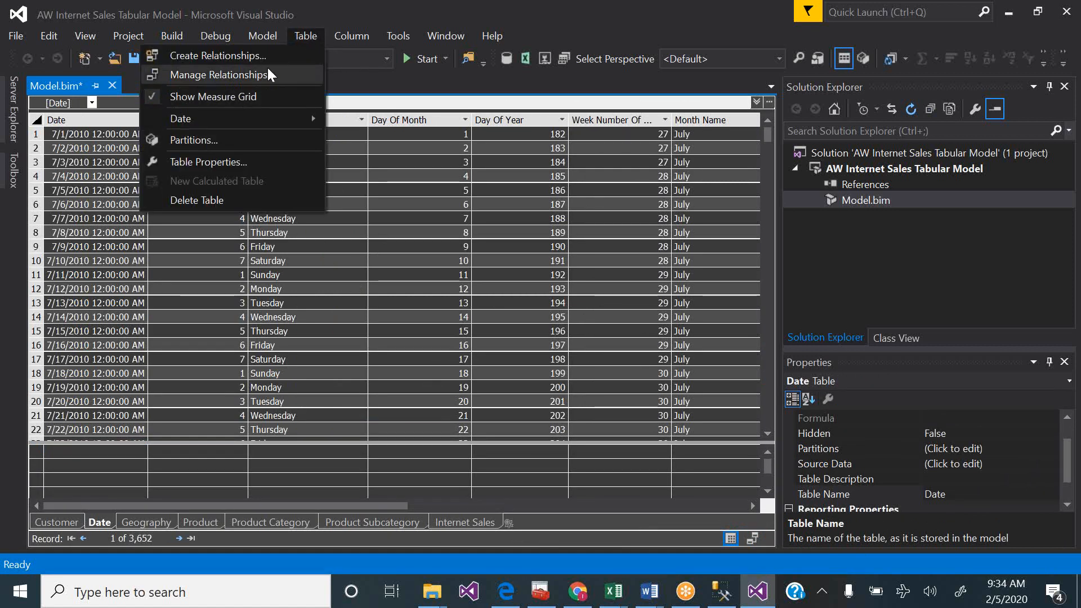
left_click(247, 161)
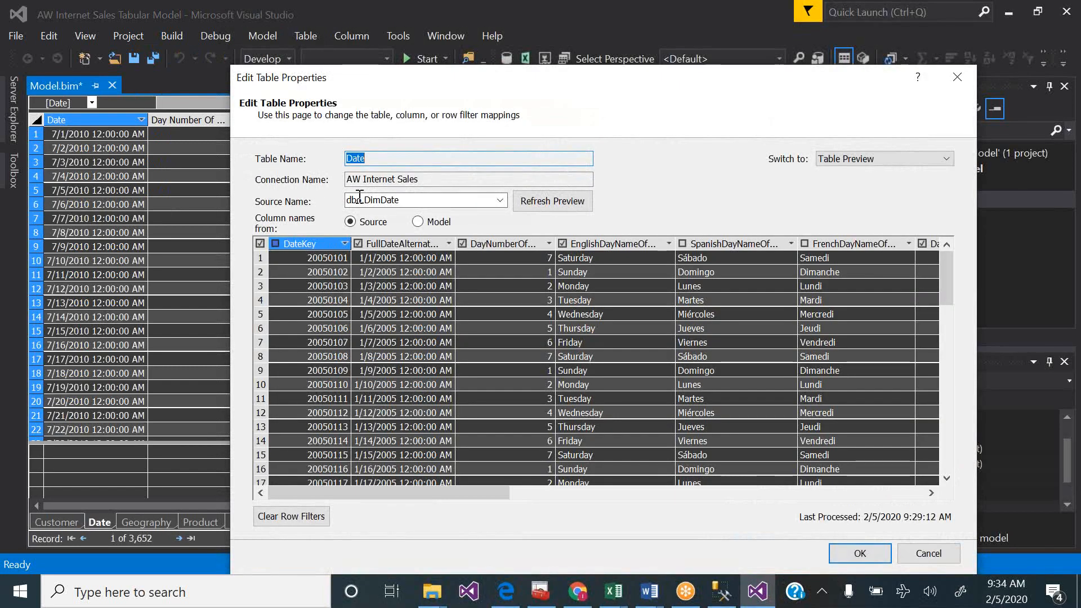
left_click(276, 244)
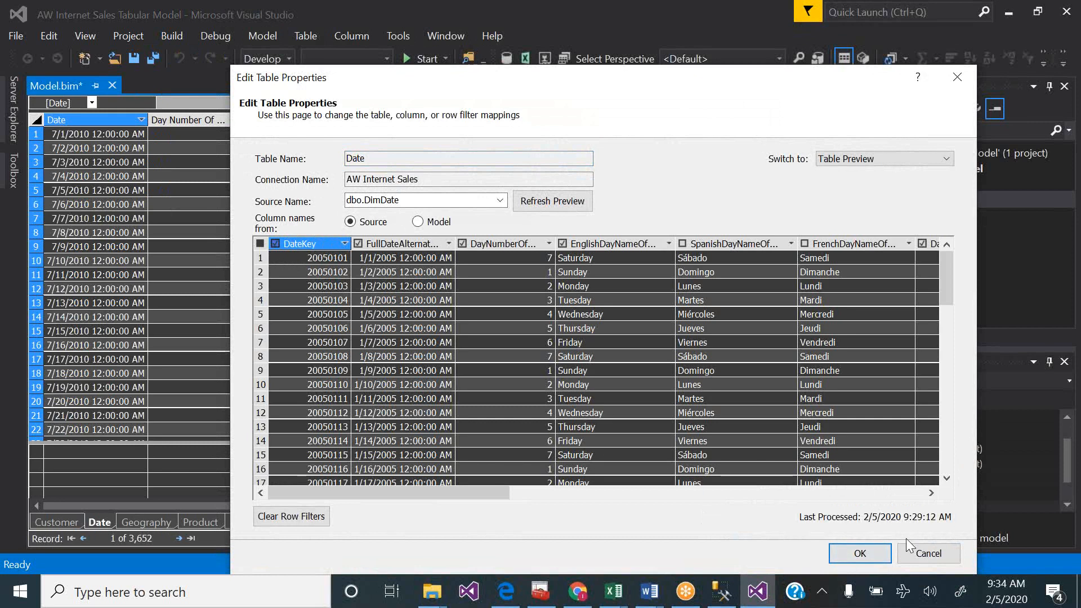
left_click(870, 552)
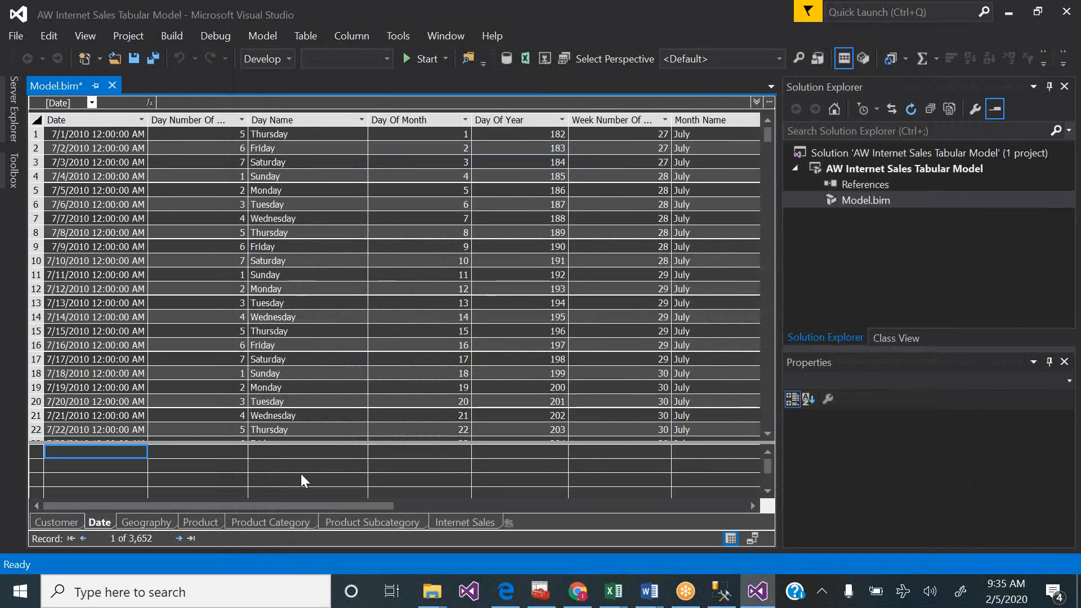
- Add the OrderDateKey source column to the Internet Sales table through its table properties
left_click(455, 519)
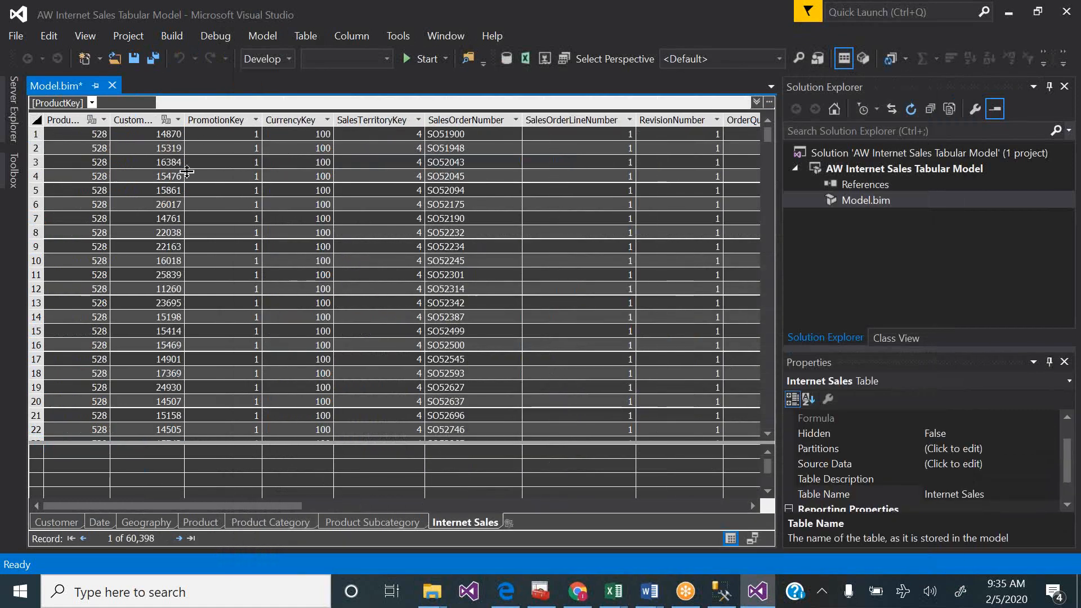
left_click(302, 35)
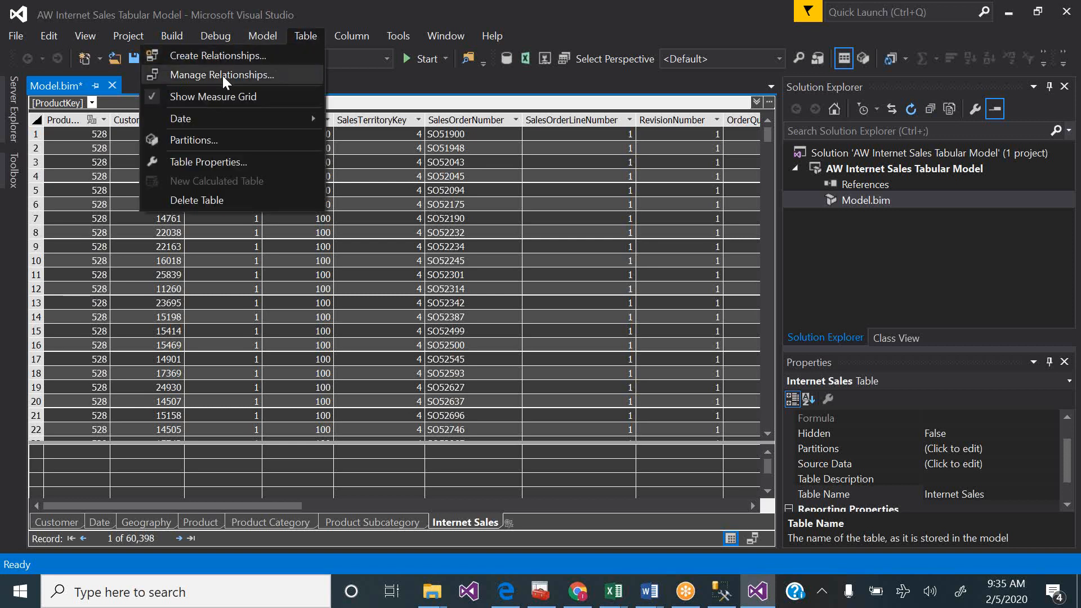
left_click(211, 158)
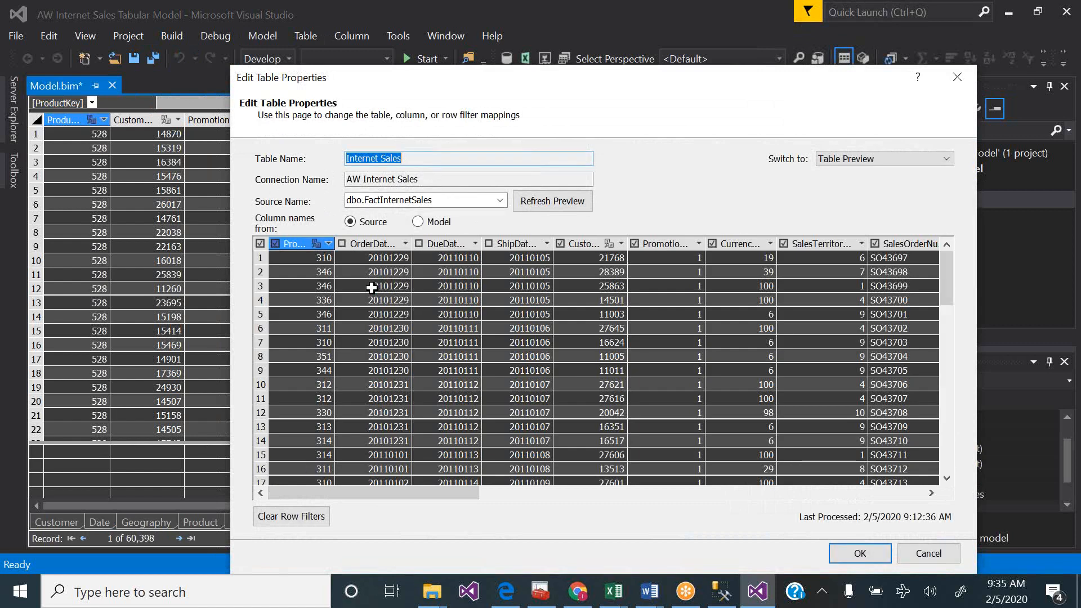
left_click(341, 244)
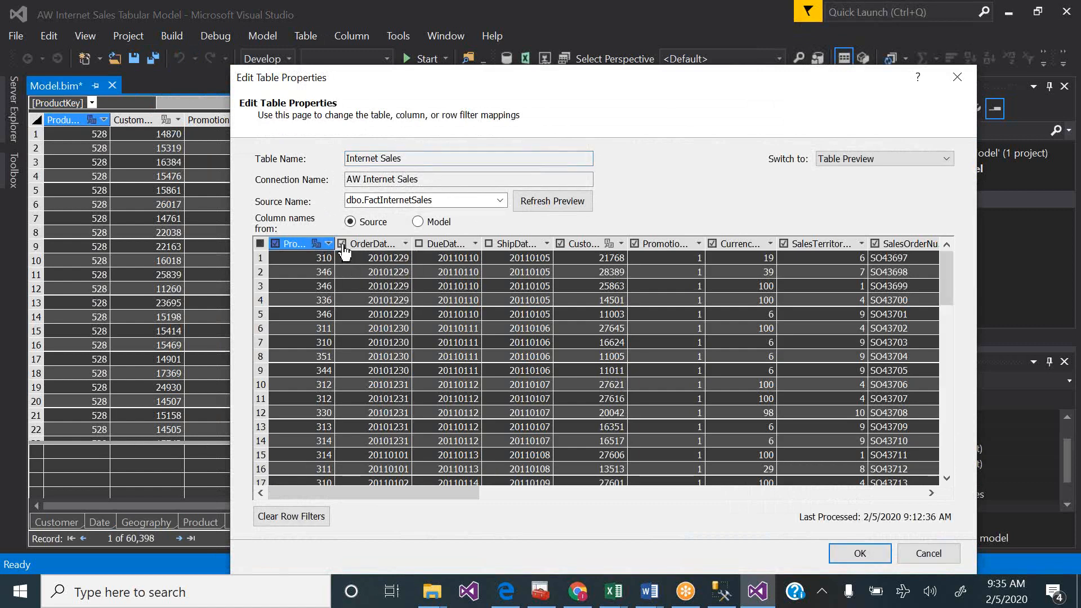
left_click(852, 554)
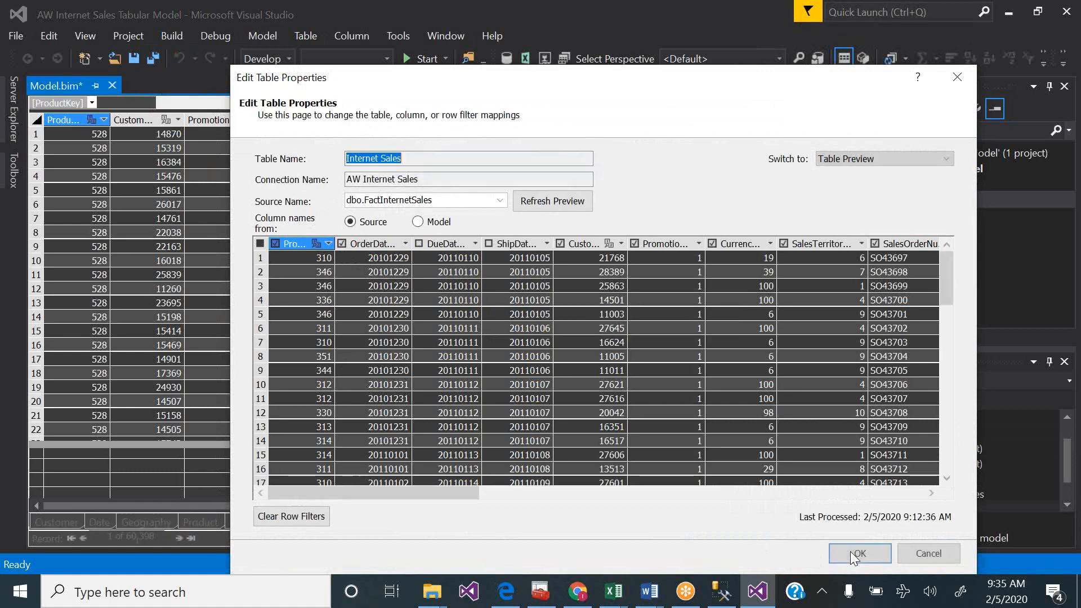
left_click(930, 554)
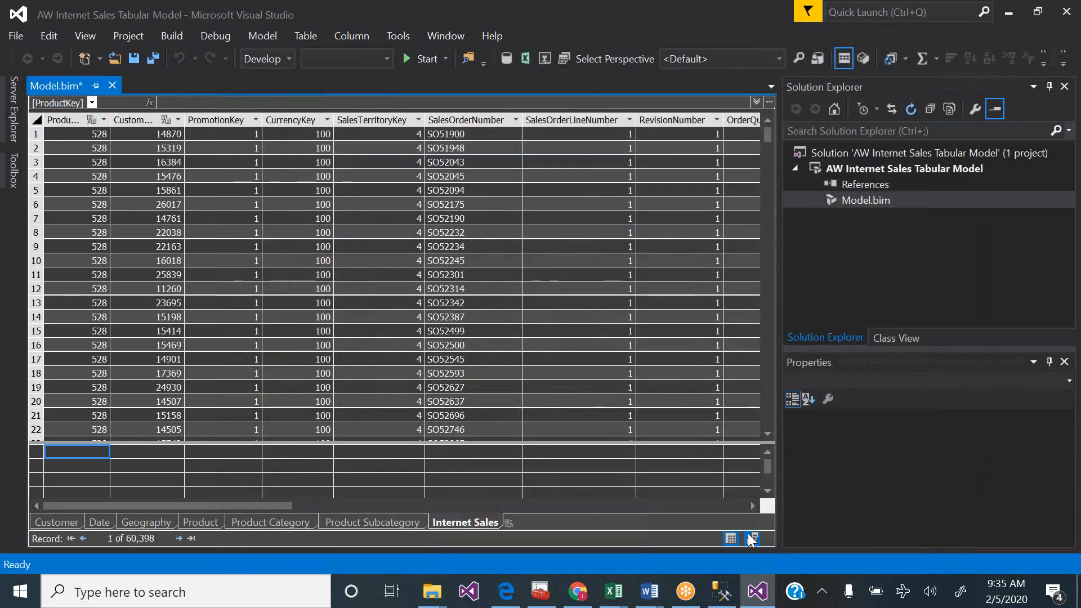
- Create a relationship in diagram view between DateKey in the Date table and OrderDateKey in the Internet Sales table
left_click(752, 538)
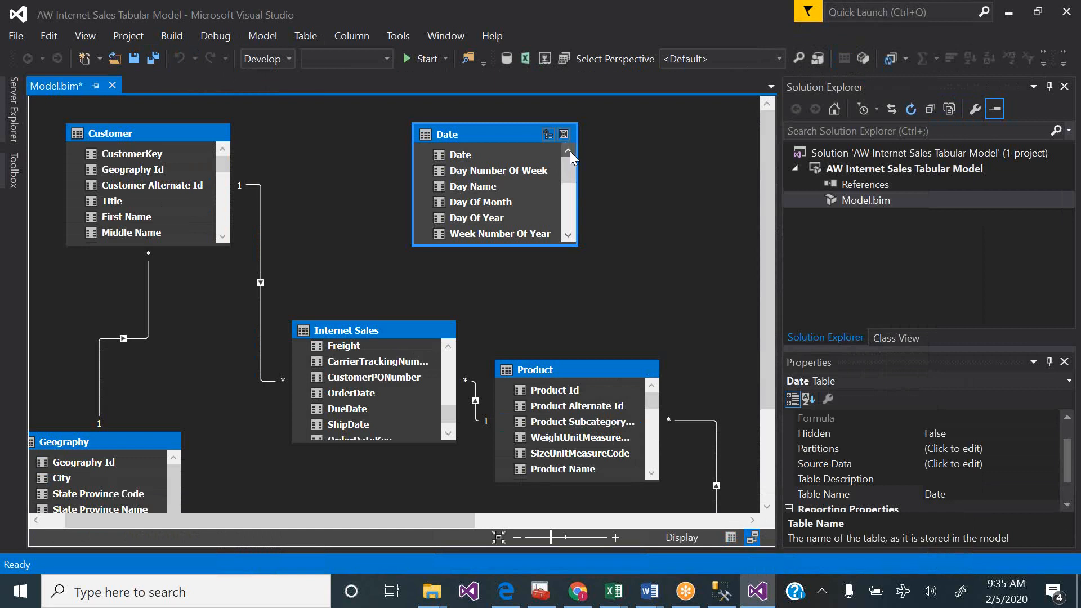
left_click_drag(568, 163, 566, 215)
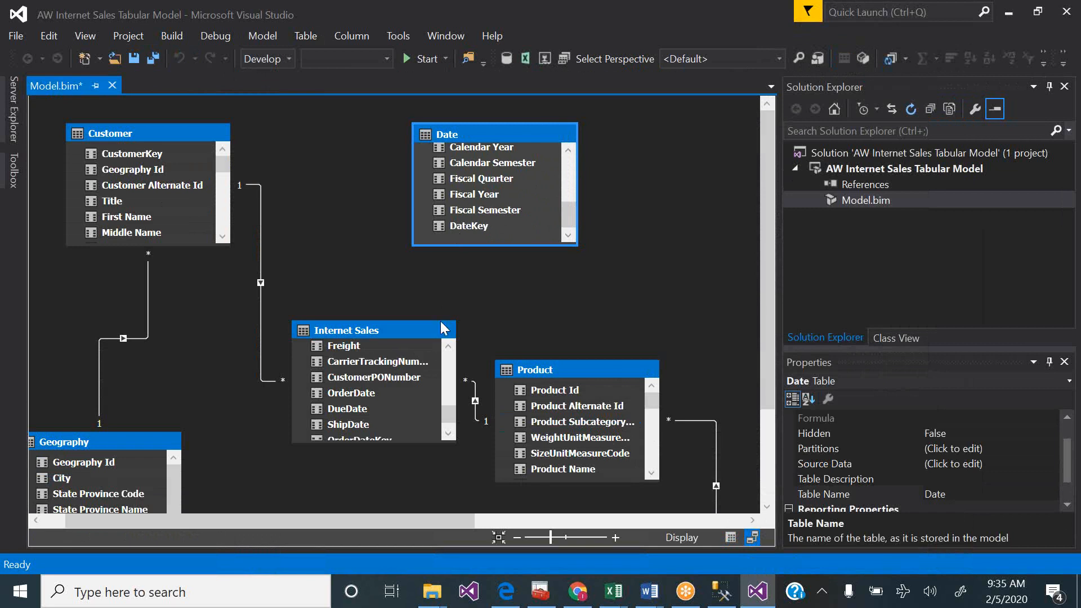
left_click(448, 433)
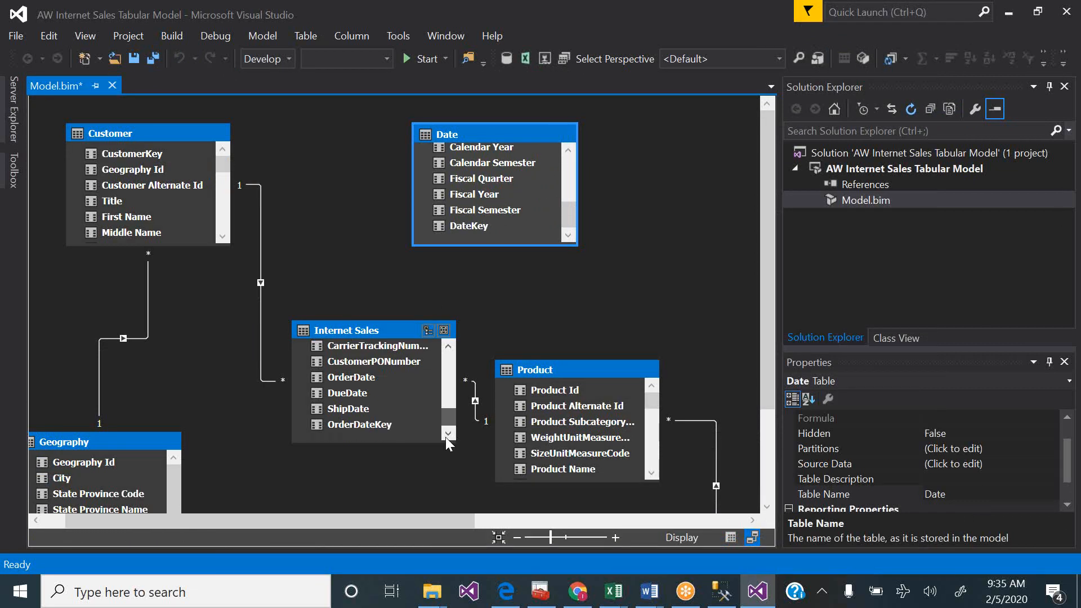
left_click(457, 227)
left_click_drag(457, 222, 324, 422)
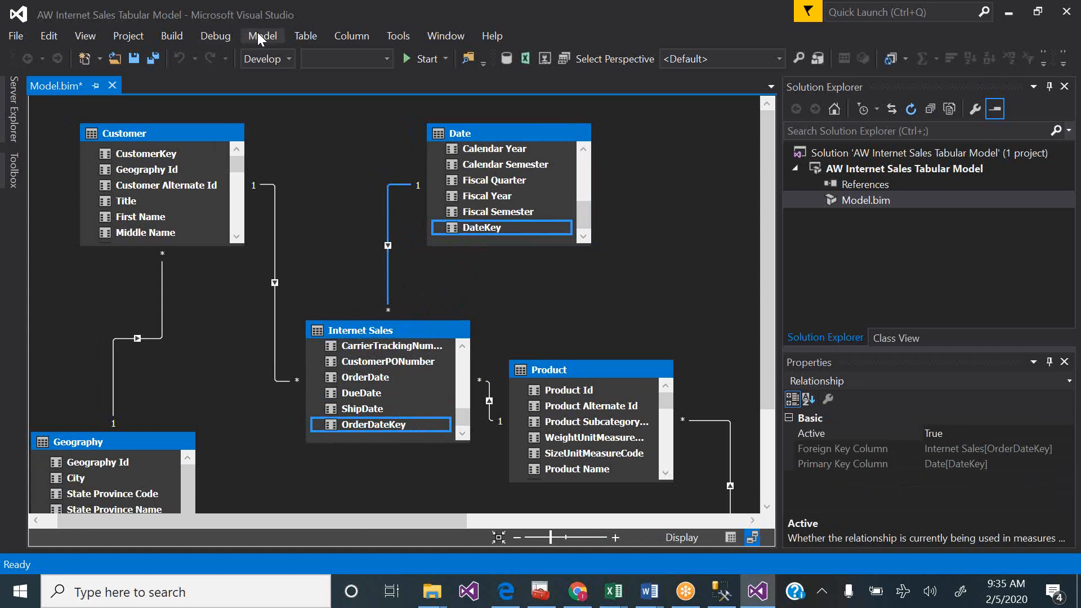
- Check the relationship between Internet Sales OrderDateKey and Date DateKey in Manage Relationships
left_click(305, 33)
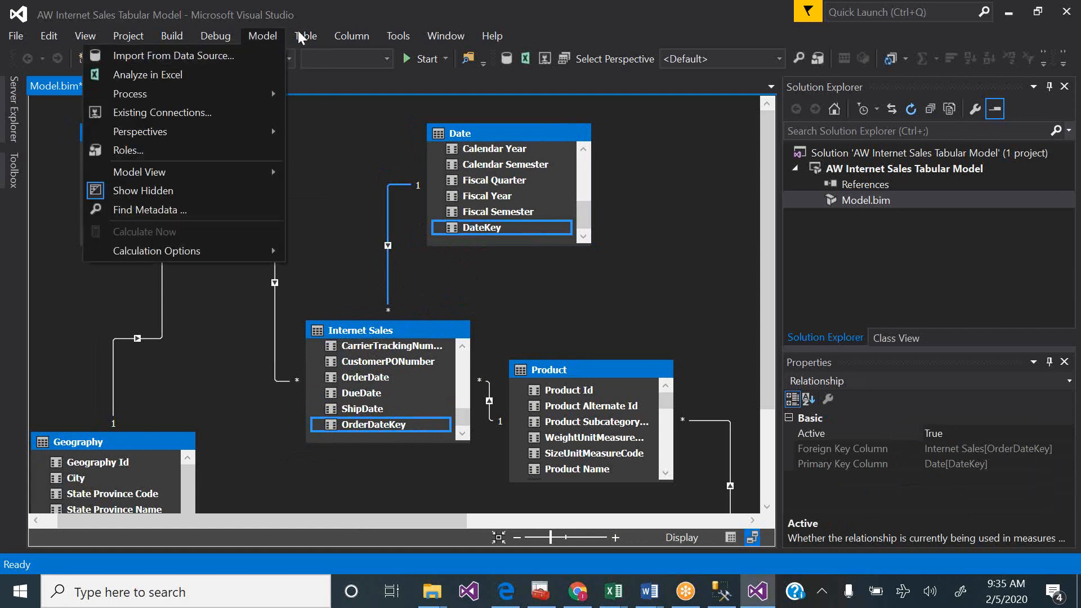
left_click(272, 77)
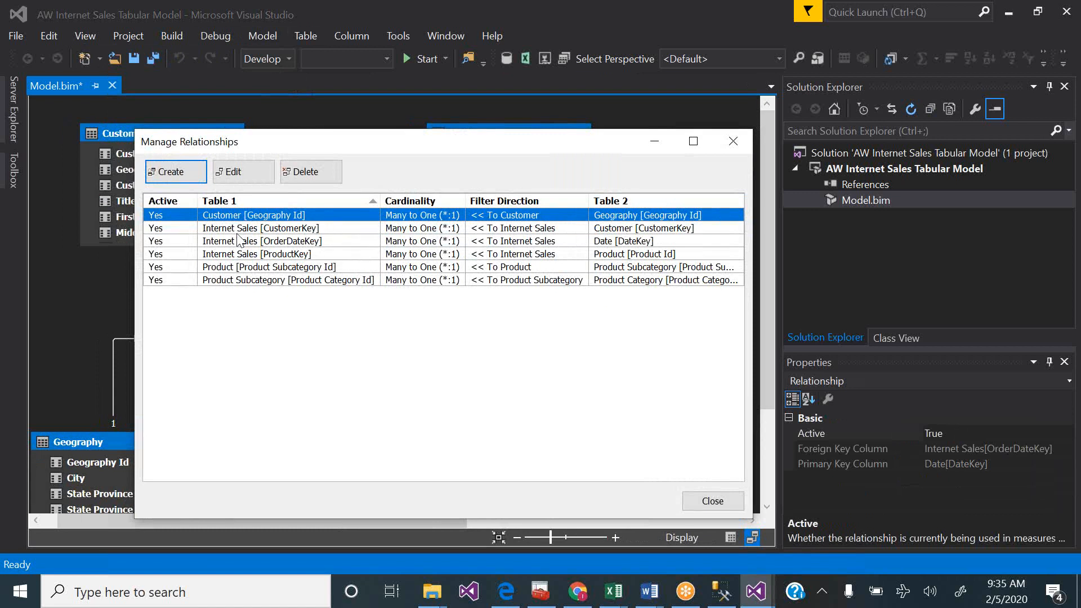
left_click(212, 242)
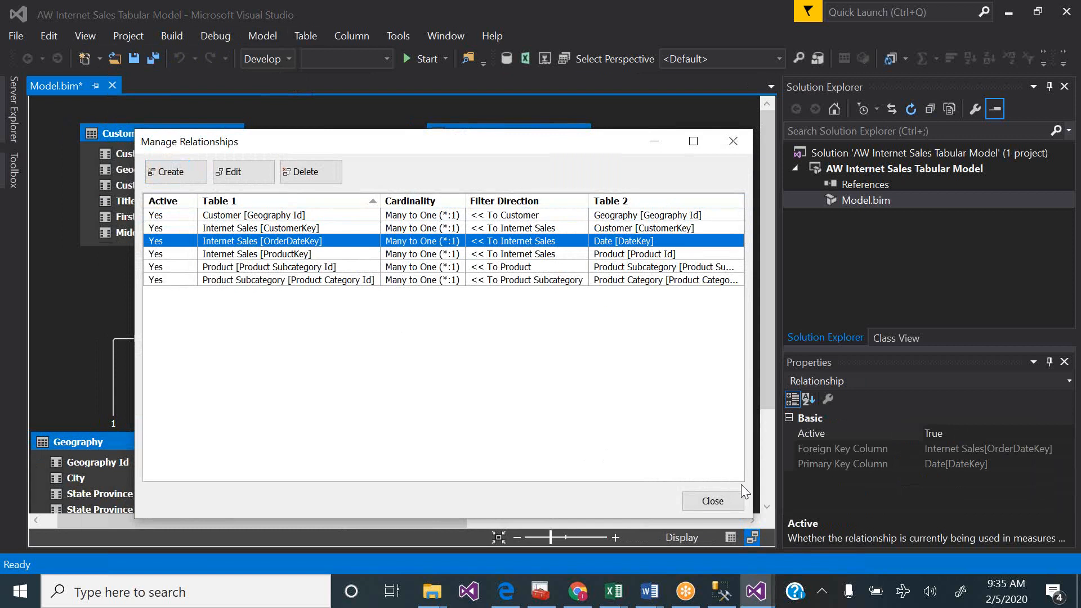
left_click(721, 501)
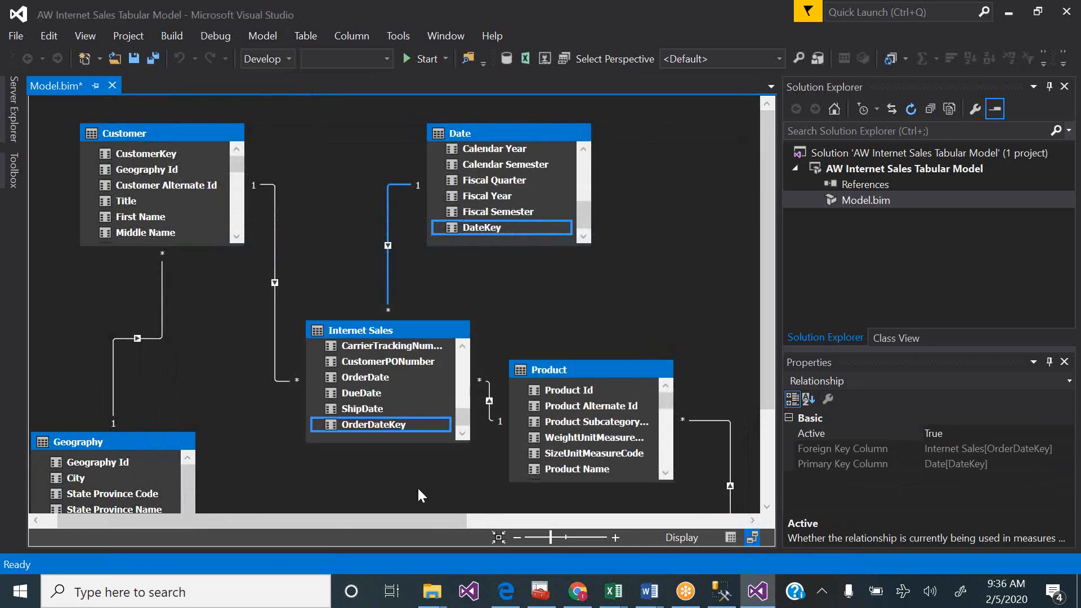
- Return the model to grid view and read the PDF guide's remaining relationship steps and Lesson 6 introduction on page 23
left_click(728, 537)
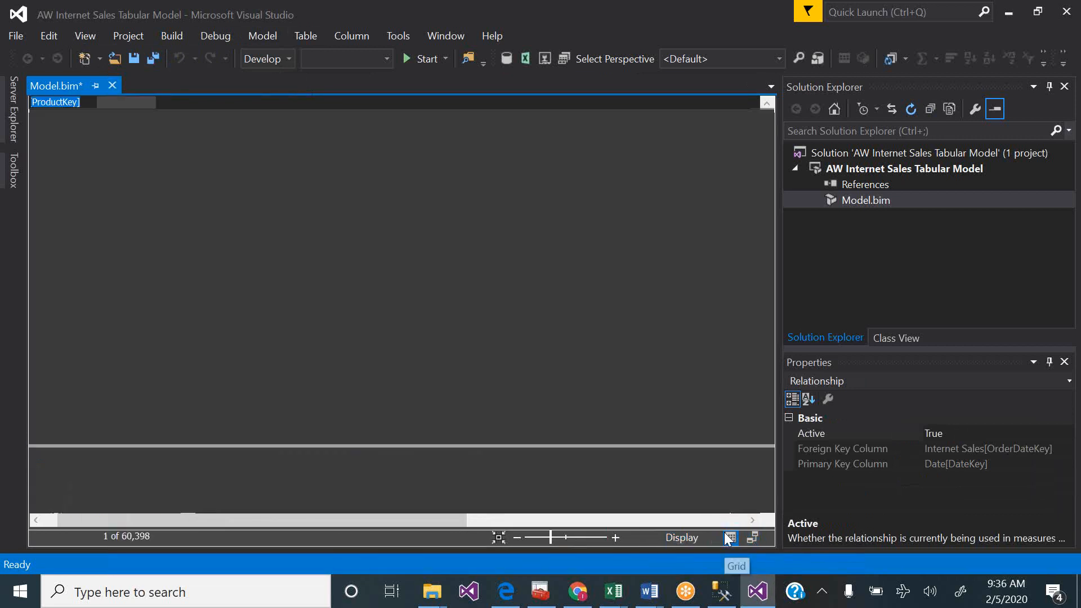
left_click(498, 600)
key("Right")
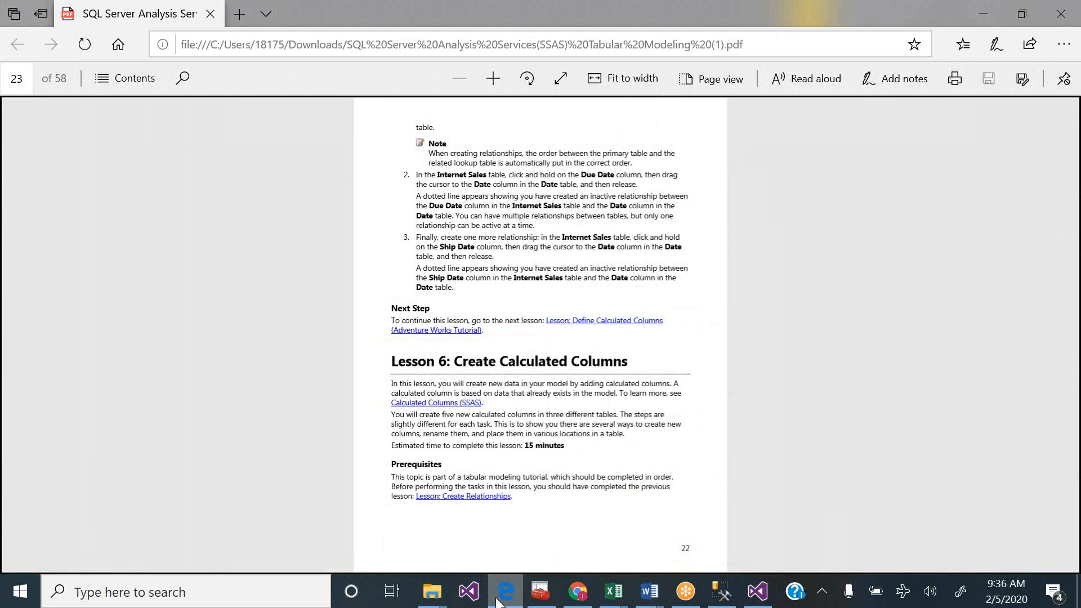
- Copy the Month Calendar formula =RIGHT(" " & FORMAT([Month],"#0"), 2) & " - " & [Month Name] from page 24 of the PDF guide
key("Right")
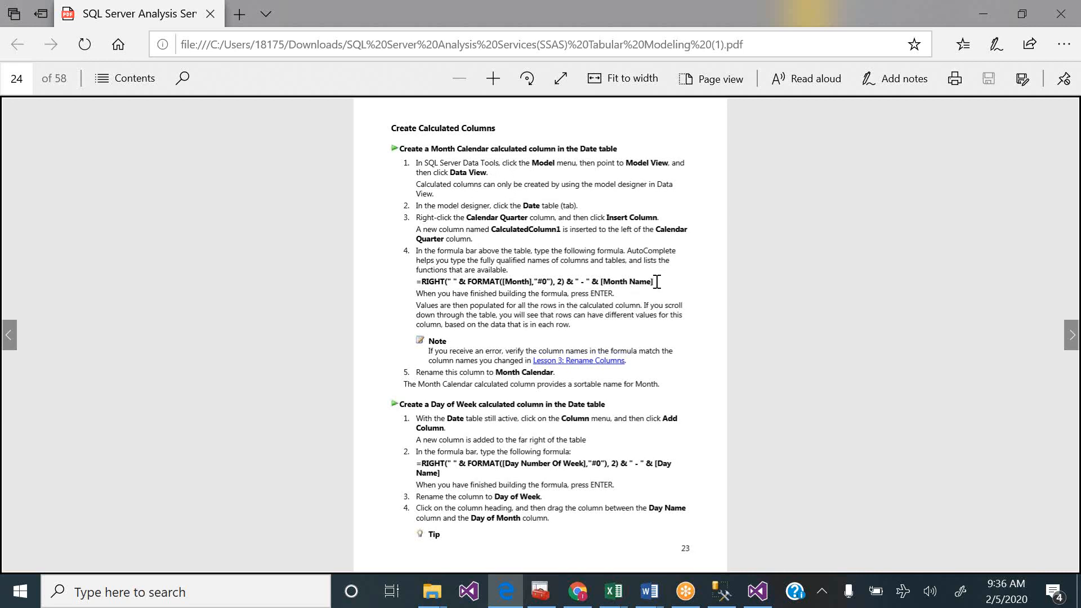
left_click_drag(656, 281, 422, 283)
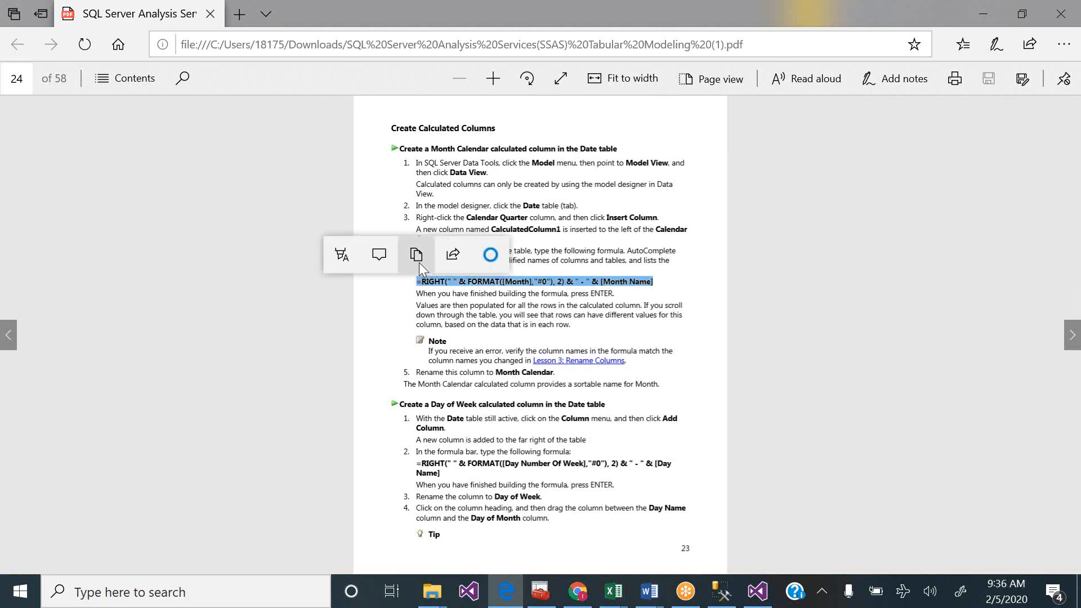
left_click(419, 262)
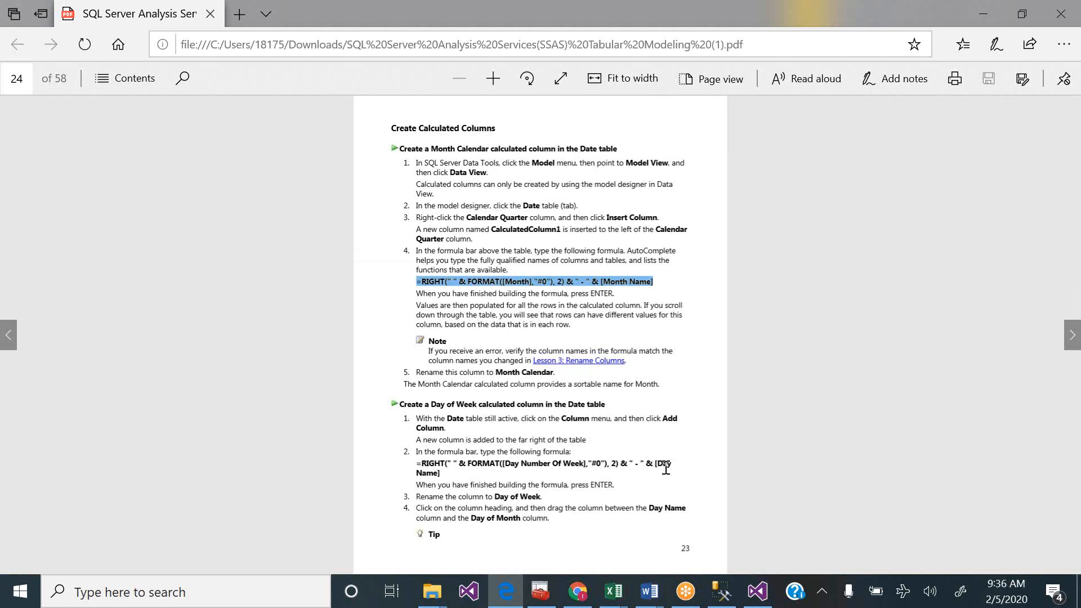
- Switch to Visual Studio and insert a new calculated column before the Calendar Quarter column in the Date table
left_click(745, 594)
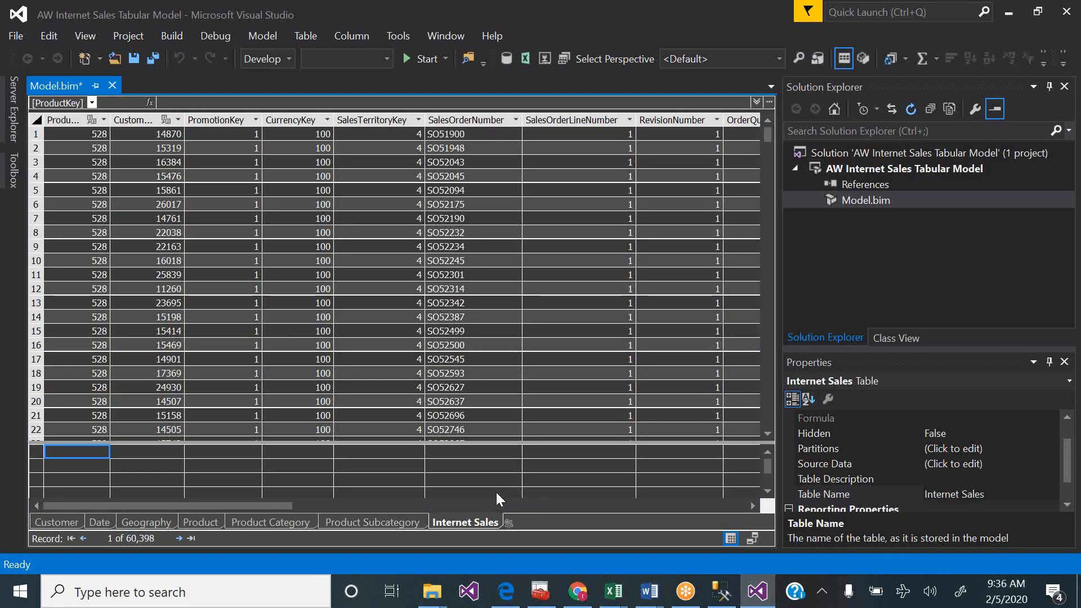
left_click(99, 518)
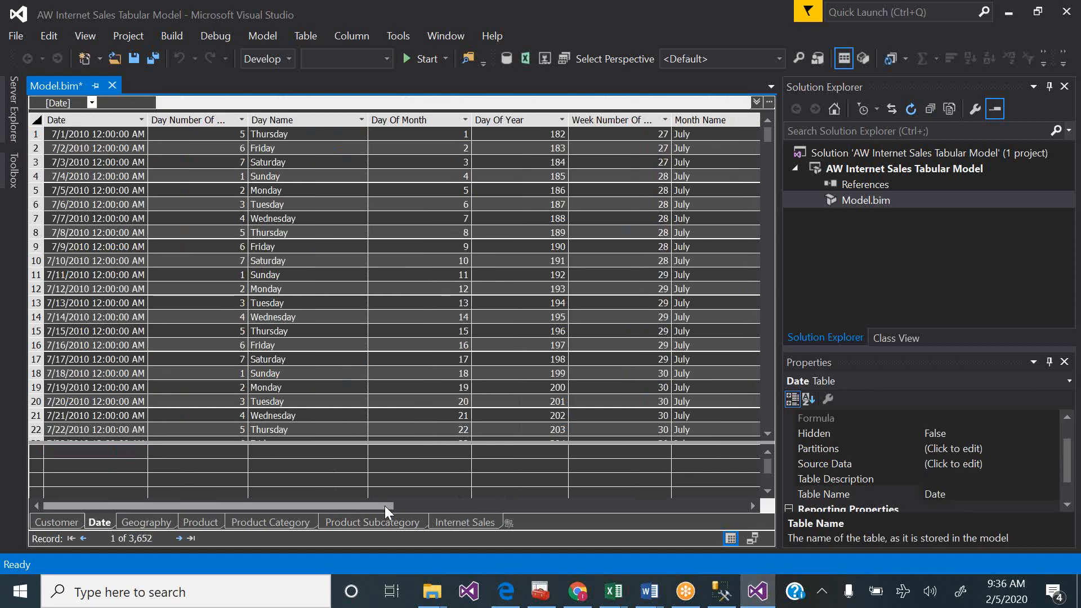
left_click_drag(384, 505, 553, 517)
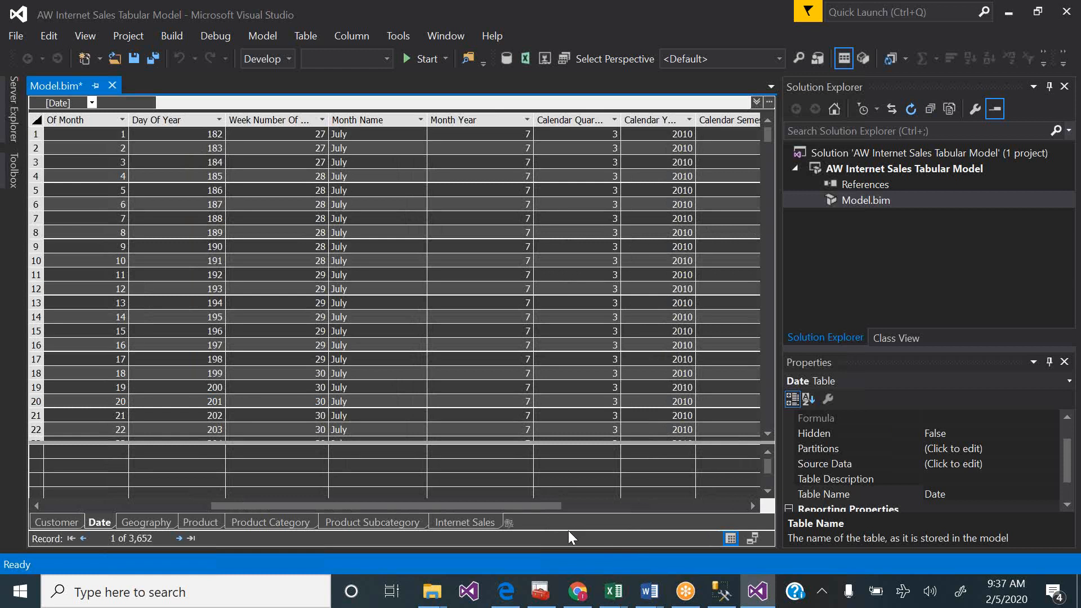
left_click(505, 589)
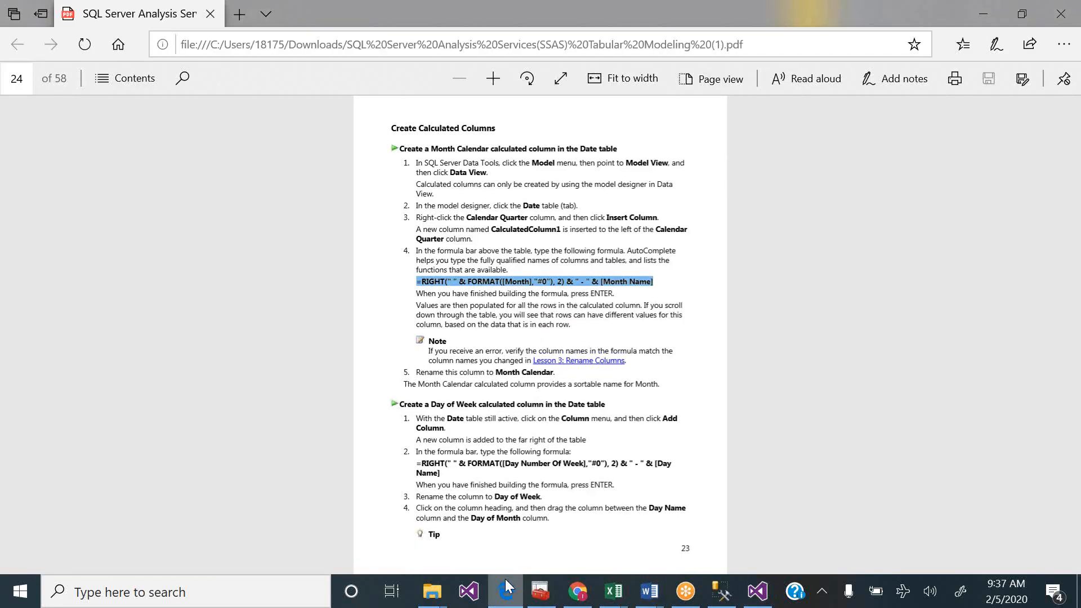
left_click(506, 579)
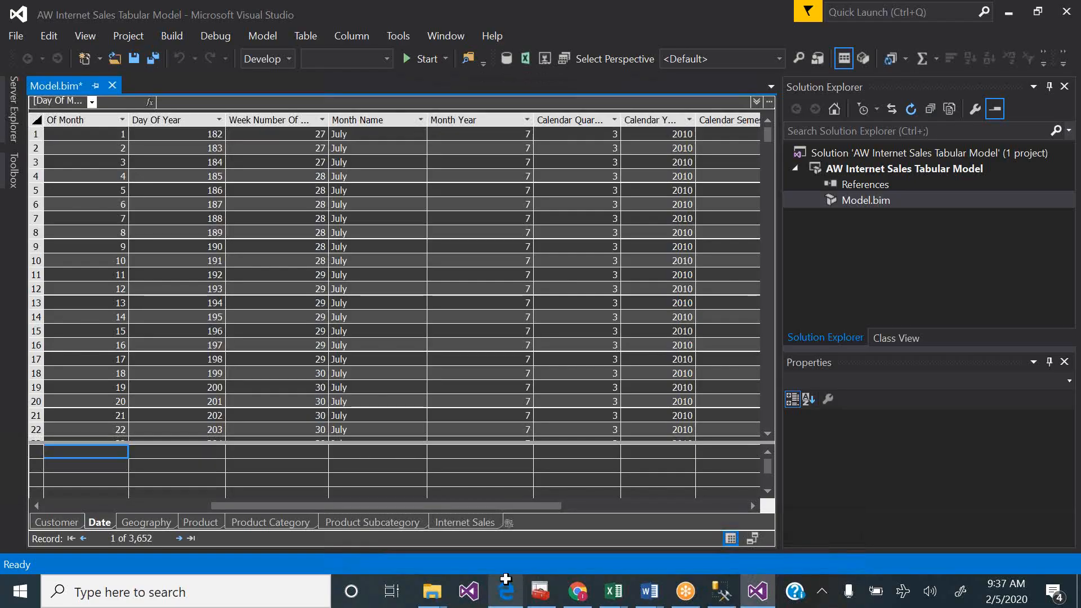
left_click(569, 119)
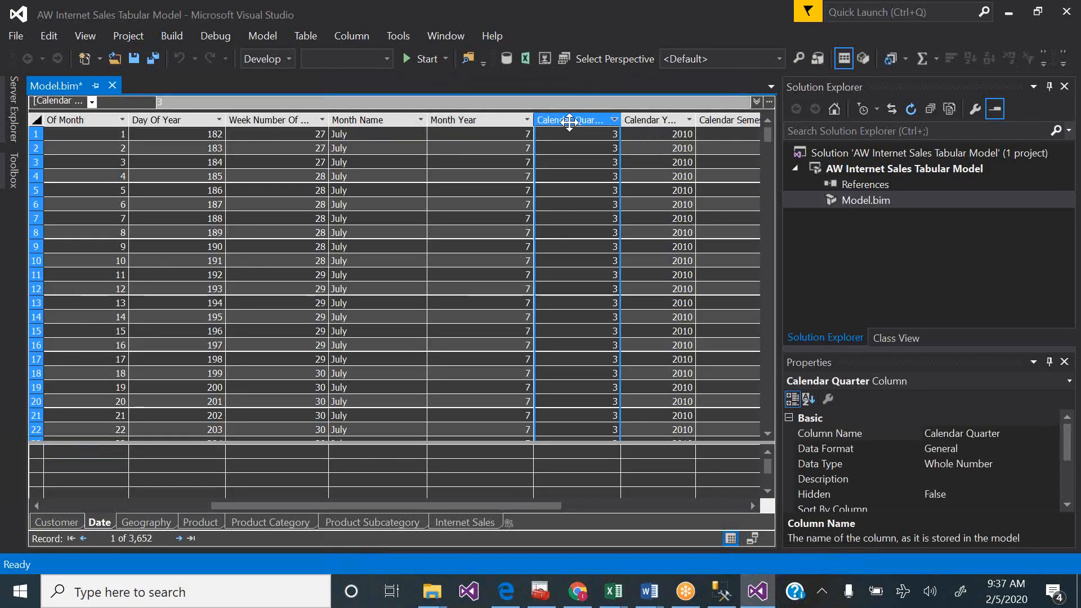
right_click(570, 122)
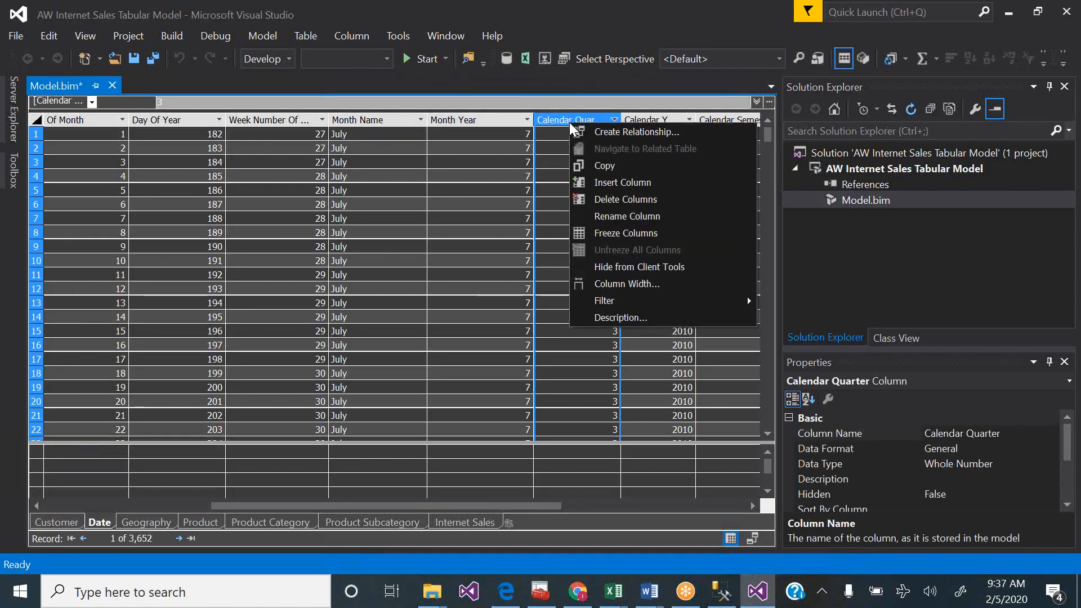
left_click(626, 184)
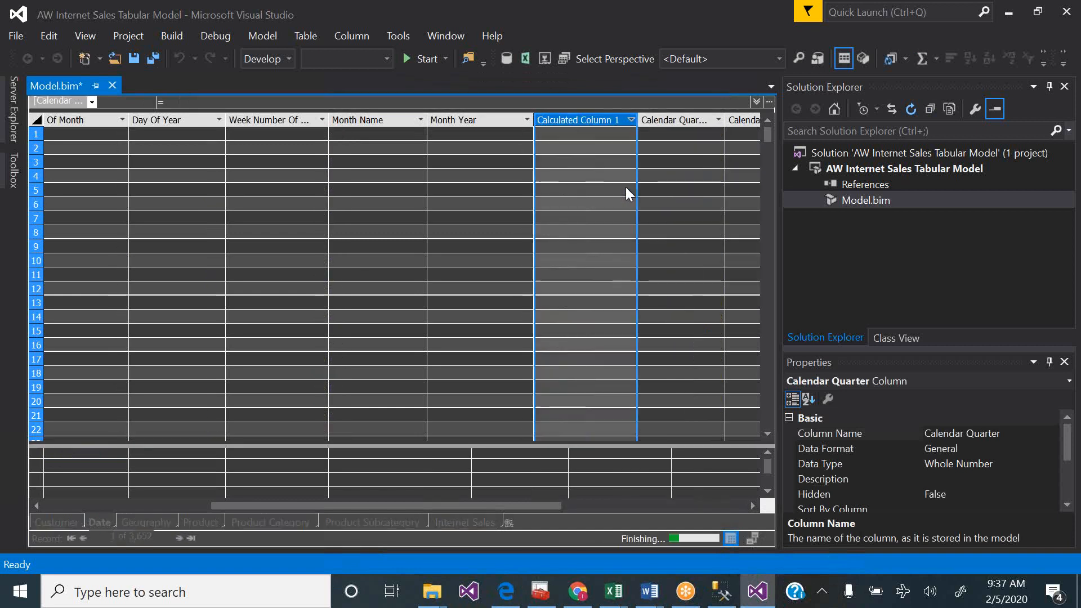
left_click(626, 187)
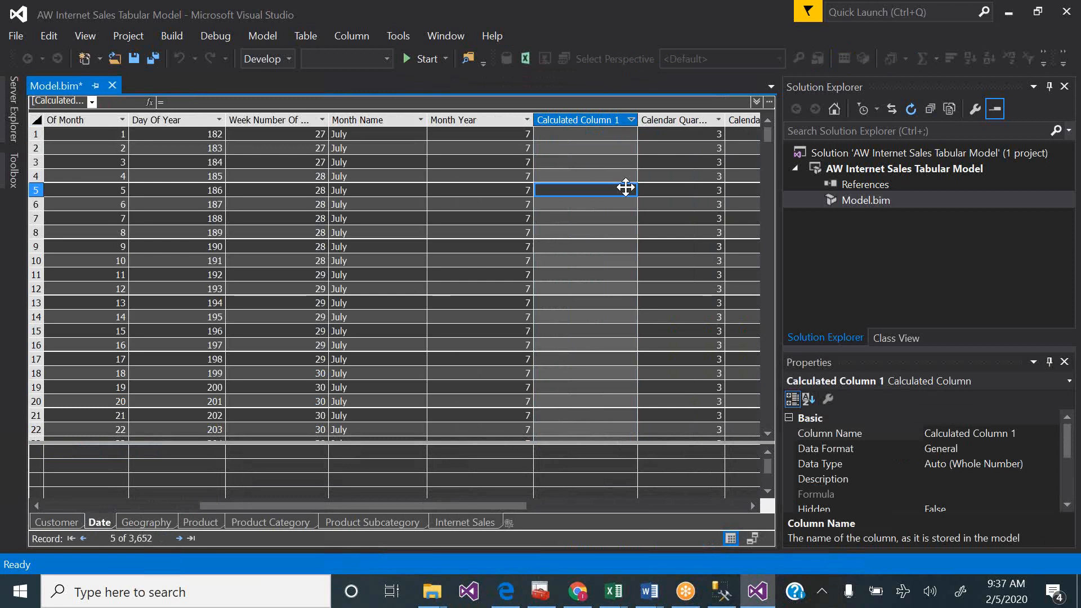
- Define the new column as Month Calendar:=RIGHT(" " & FORMAT([Month],"#0"), 2) & " - " & [Month Name]
left_click_drag(626, 187, 535, 105)
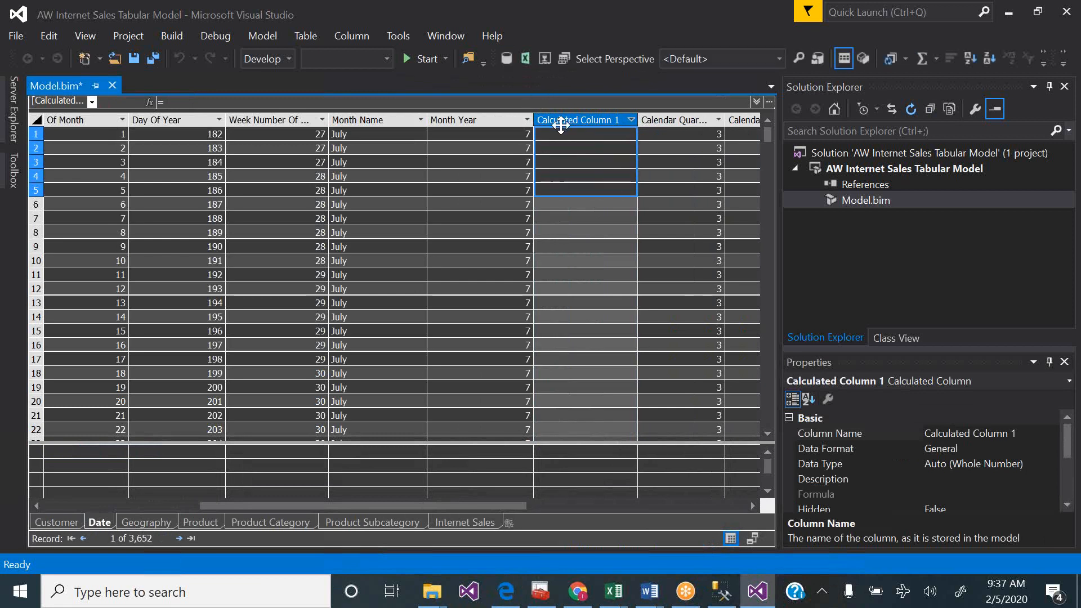
left_click(507, 103)
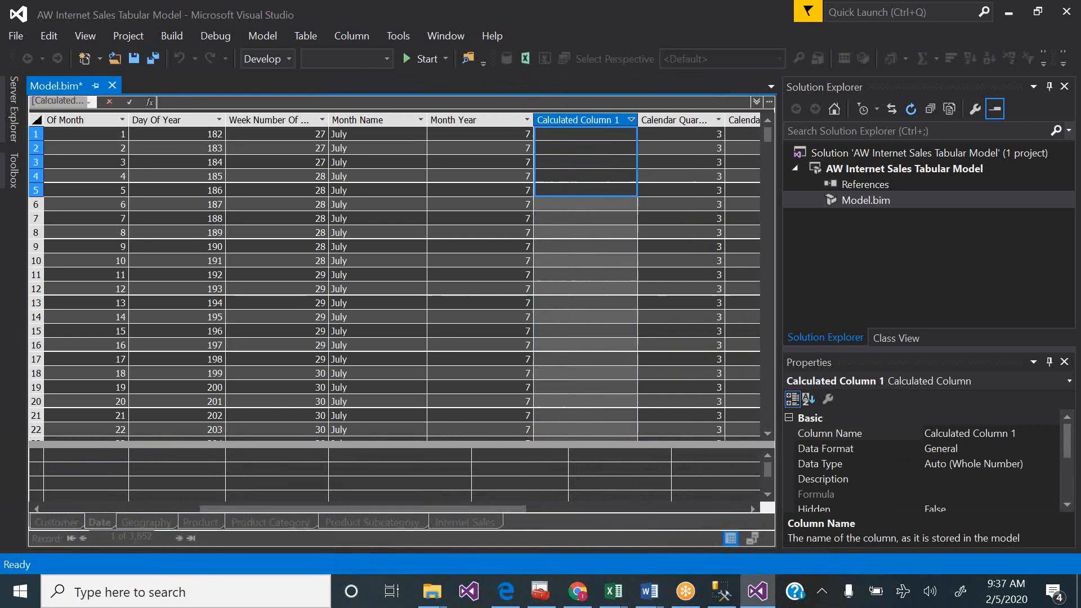
type("Month Calend")
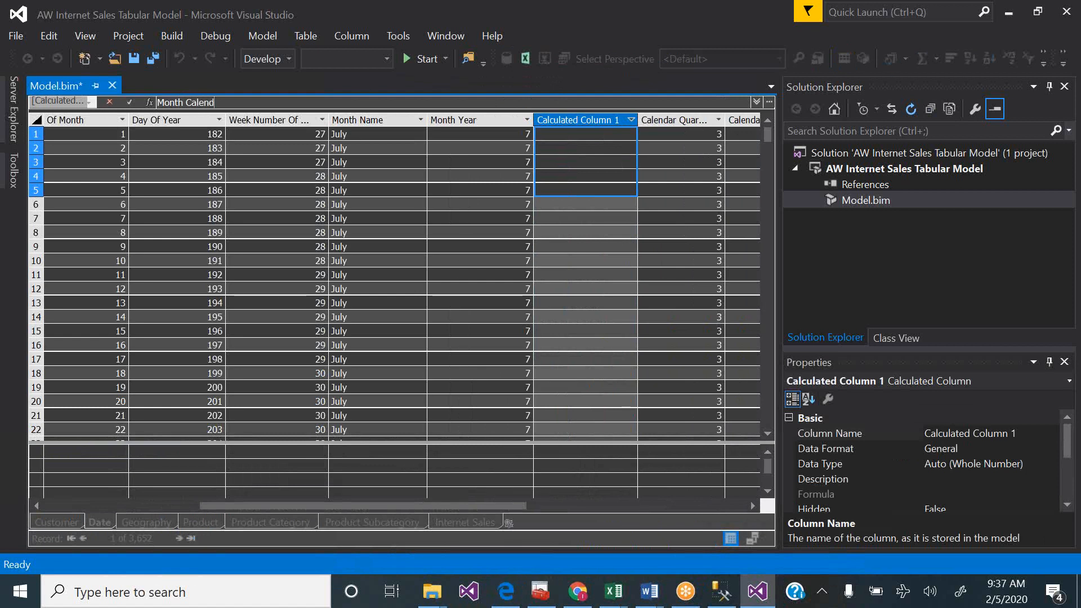
type("ar")
type("=RIGHT(\" \" & FORMAT([Month],\"#0\"), 2) & \" - \" & [Month Name]")
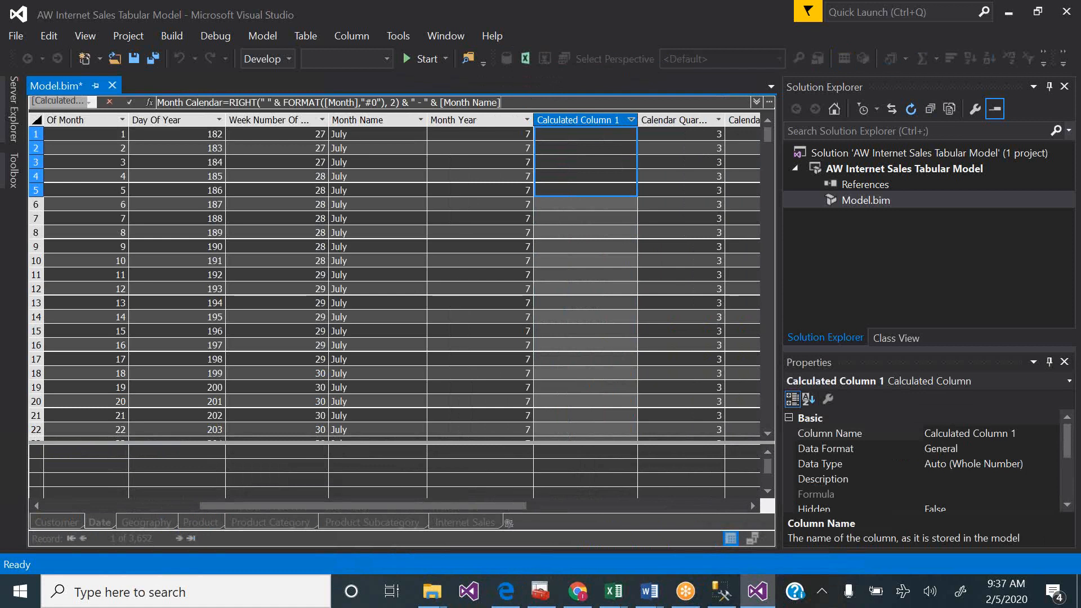
key("Return")
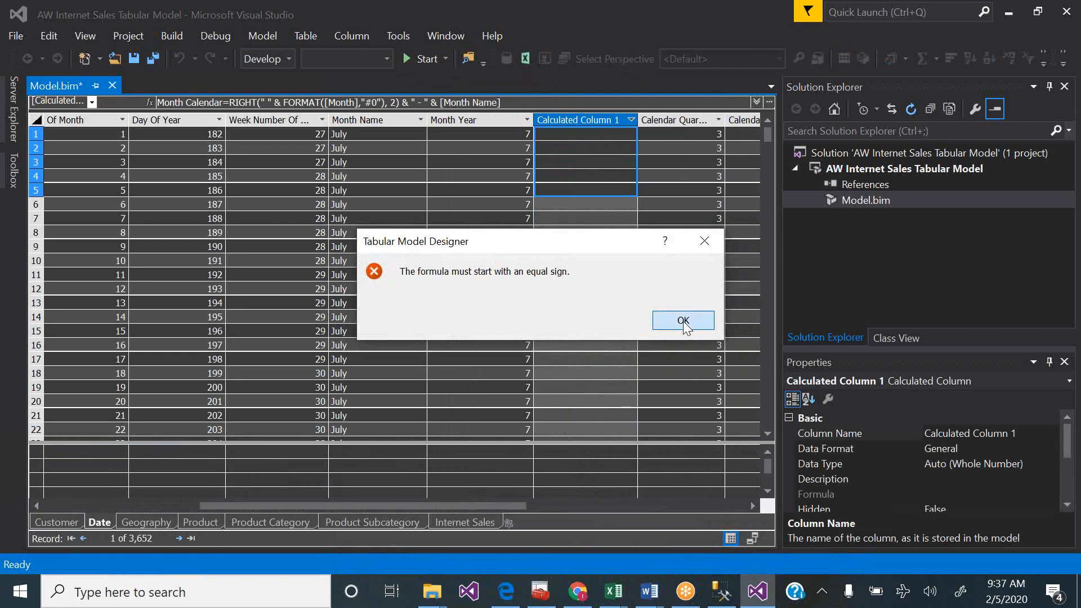
left_click(684, 321)
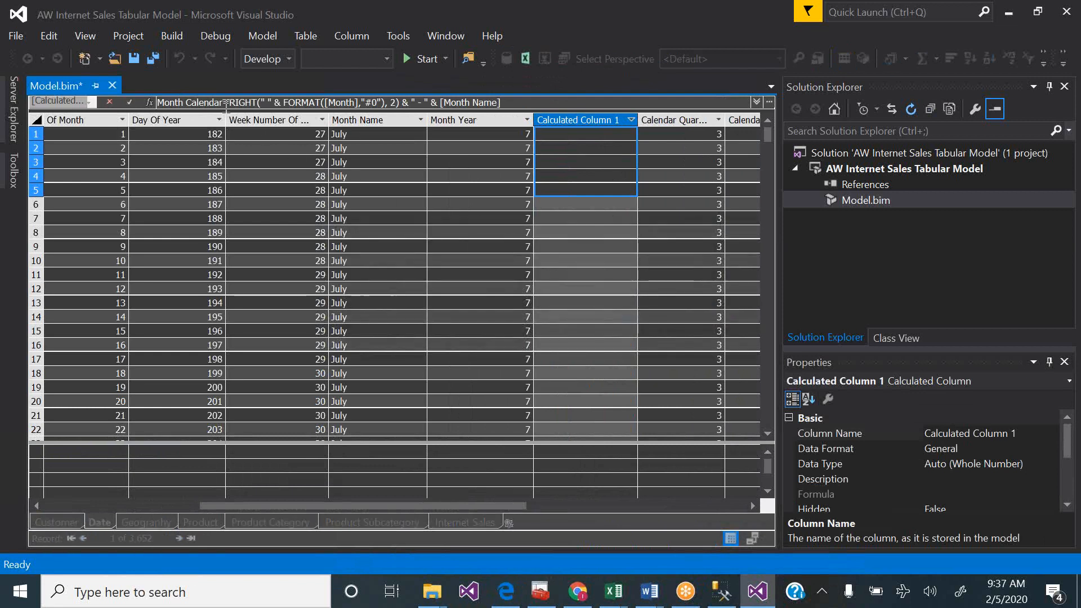
type(":")
key("Return")
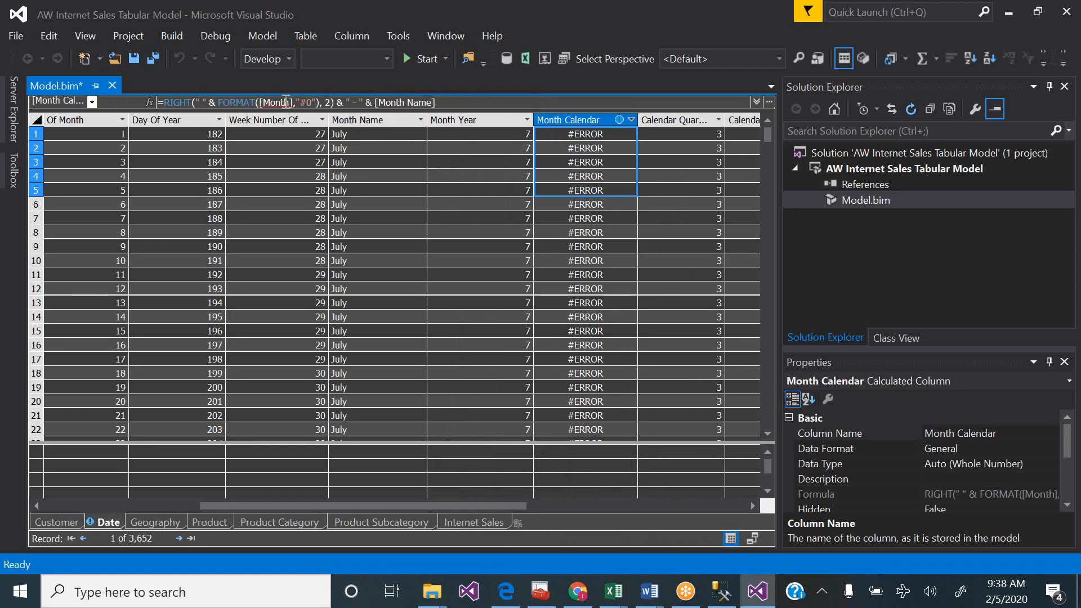
- Look up the friendly name for MonthNumberOfYear in the Date table's rename list on page 16 of the PDF guide
mouse_move(109, 519)
left_click(507, 591)
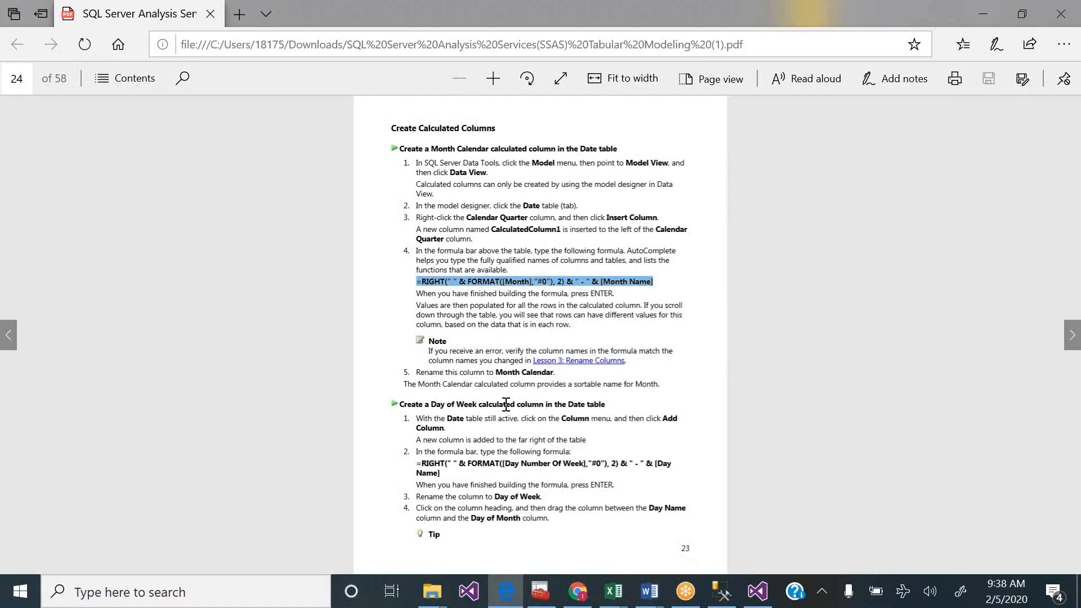
scroll(506, 404, "up", 3)
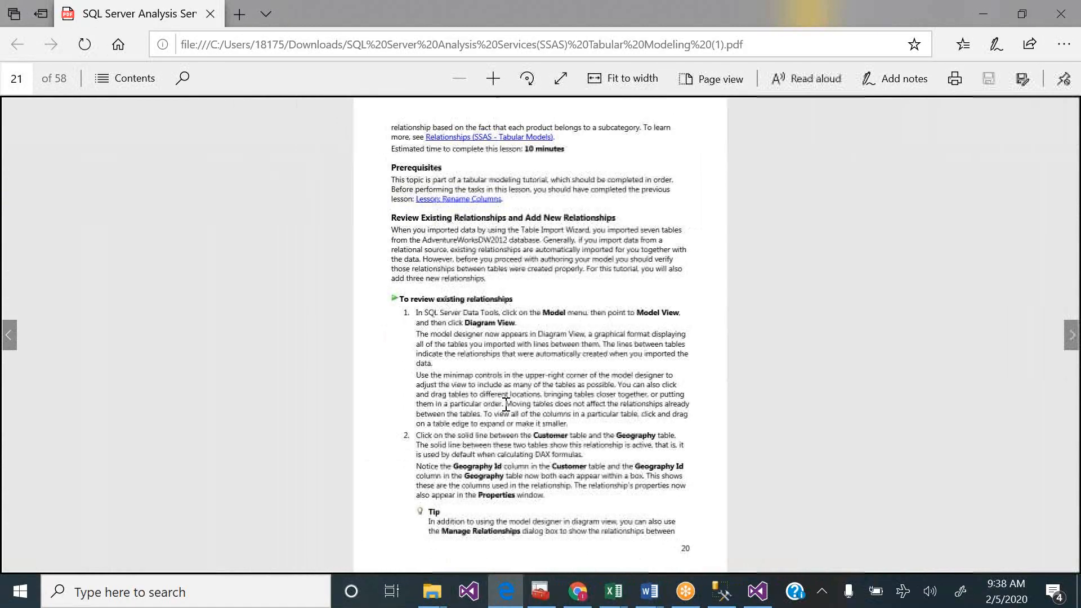
scroll(506, 404, "up", 2)
double_click(506, 402)
scroll(506, 404, "up", 2)
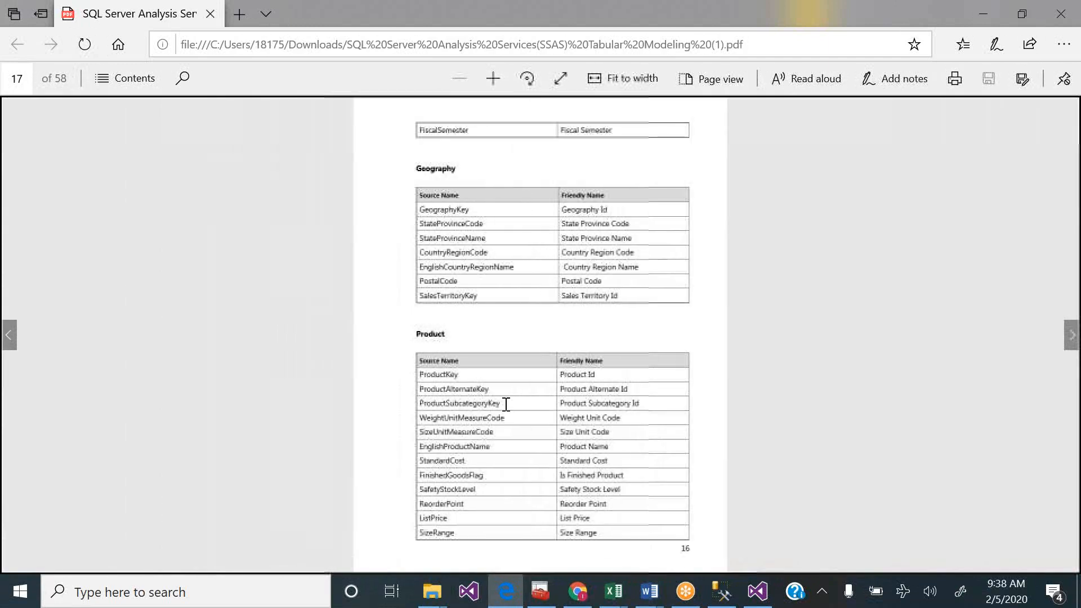
scroll(506, 404, "up", 1)
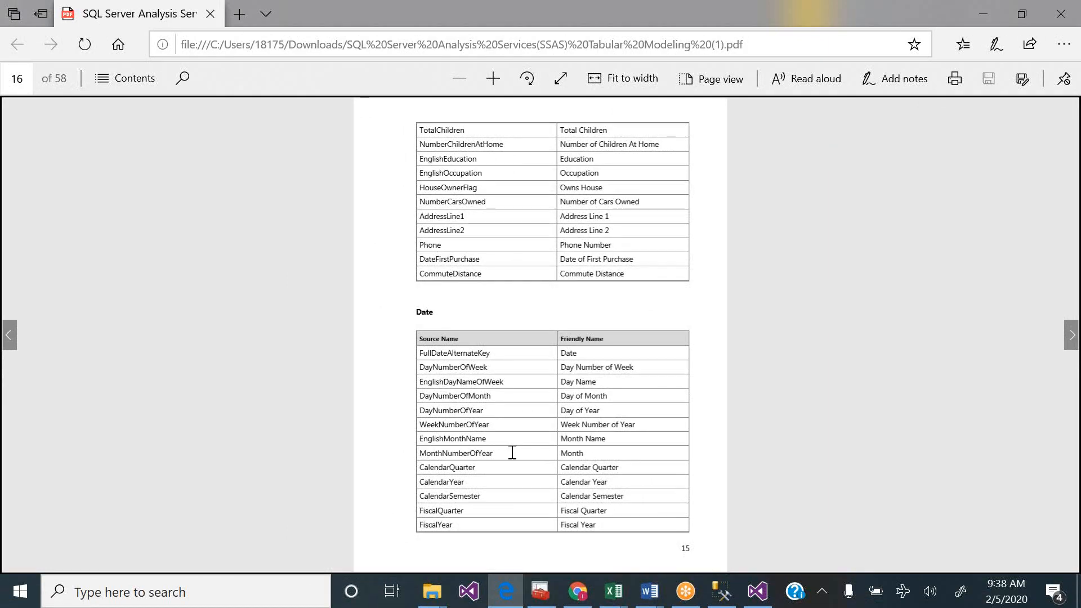
- Back in Visual Studio, rename the Date table's Month Year column to Month and check the Month Calendar column
left_click(758, 591)
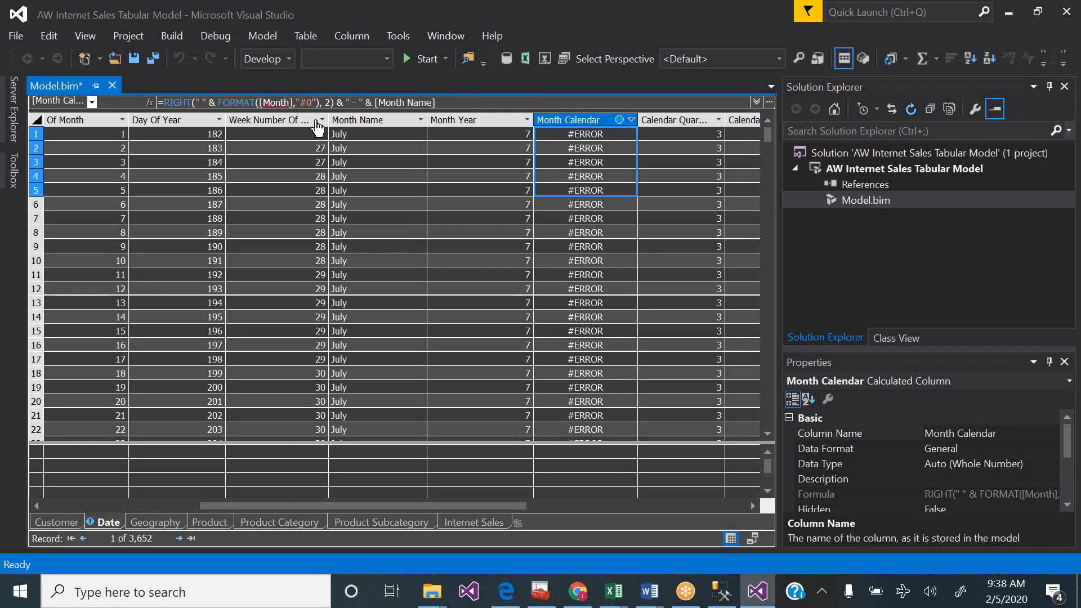
double_click(482, 120)
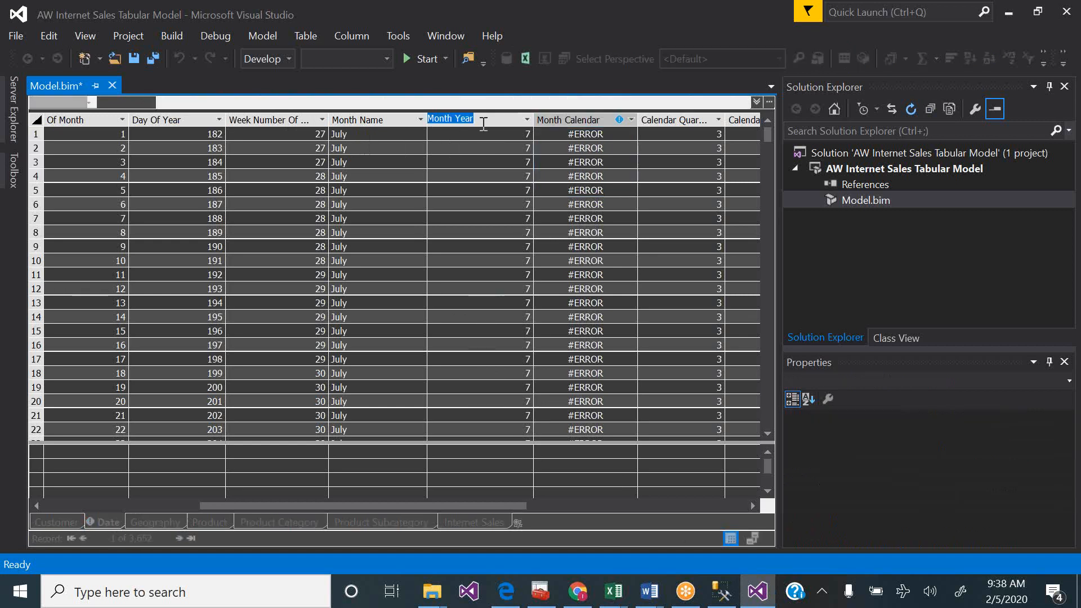
left_click(483, 124)
key("BackSpace")
key("BackSpace")
key("BackSpace")
key("BackSpace")
key("BackSpace")
key("Return")
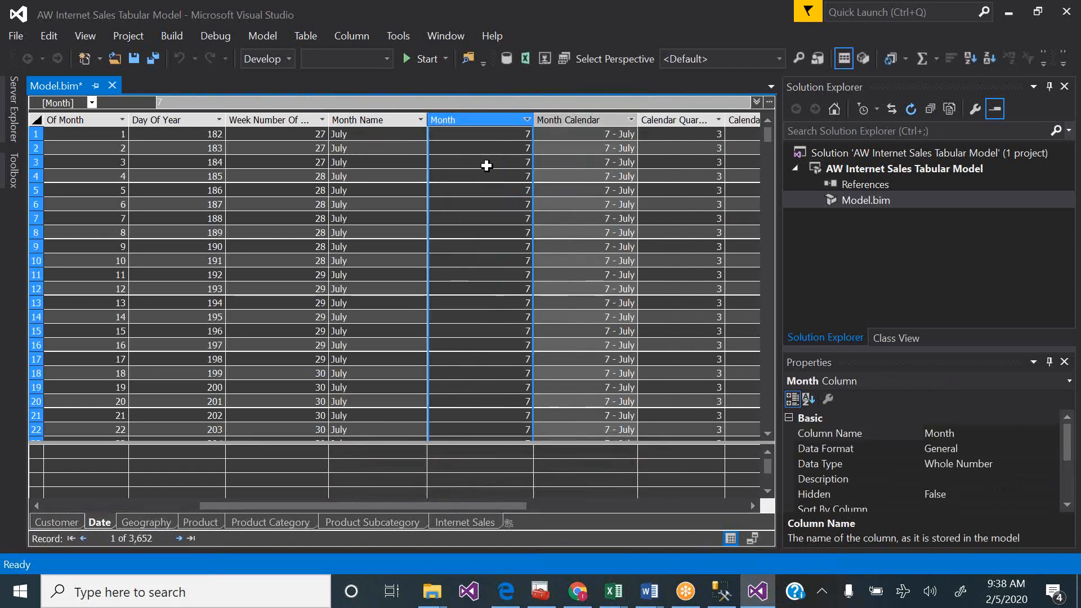
left_click(594, 120)
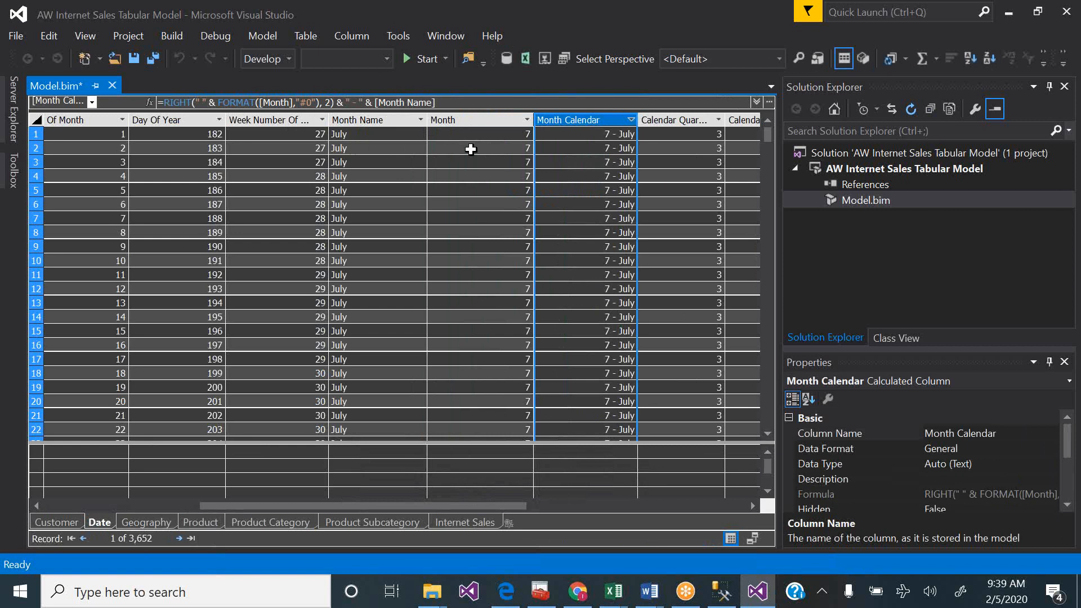
key("XF86AudioLowerVolume")
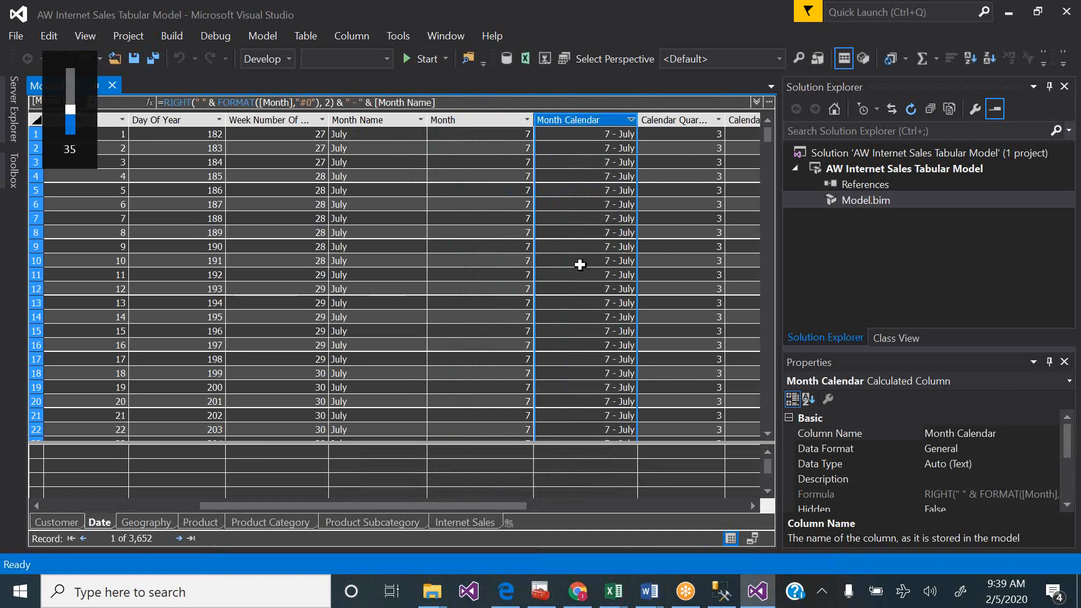
- Copy the Day of Week formula from page 24 of the PDF guide and read on to the calculated columns on page 25
left_click(512, 587)
key("Right")
key("Right")
key("Right")
key("Right")
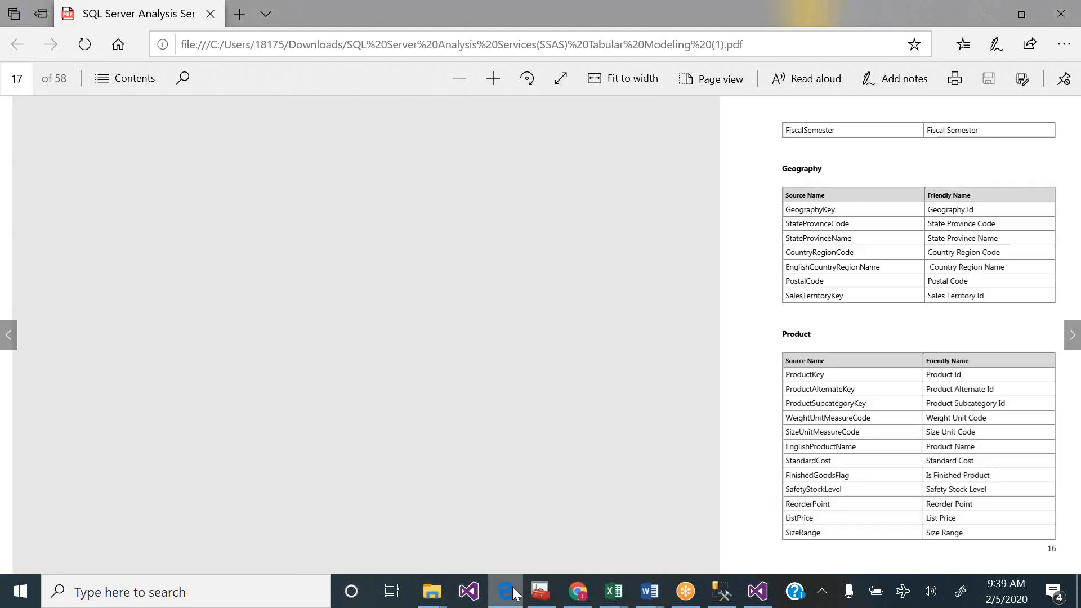
key("Right")
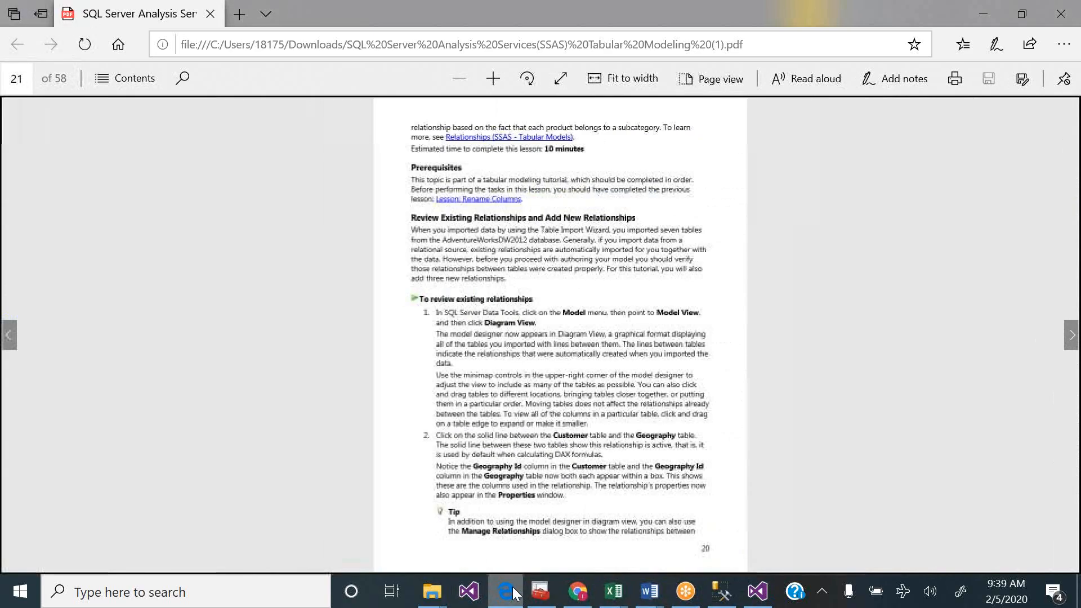
key("Right")
key("Right")
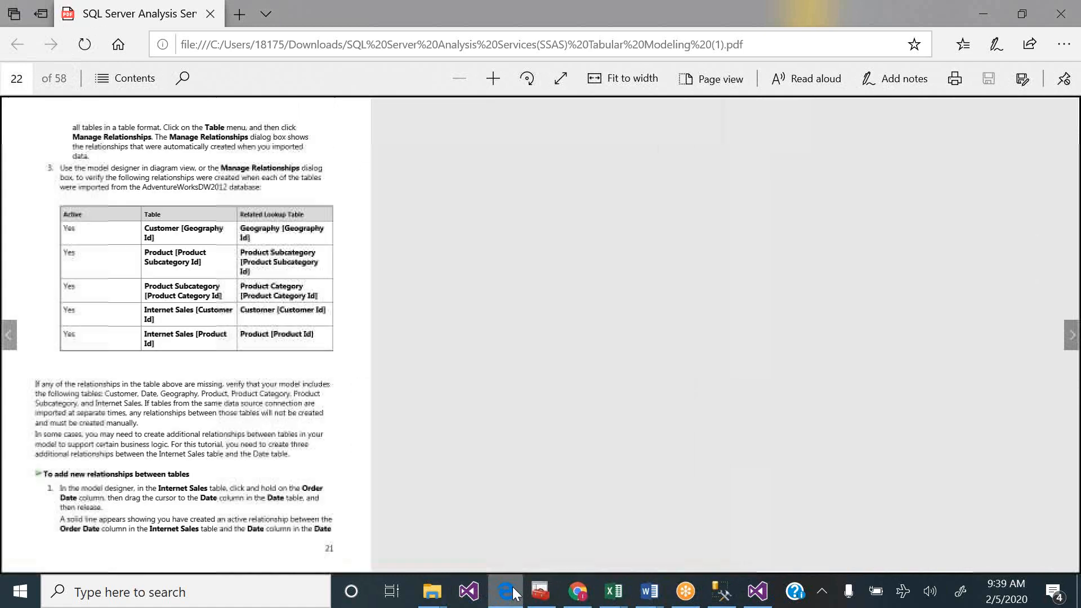
key("Right")
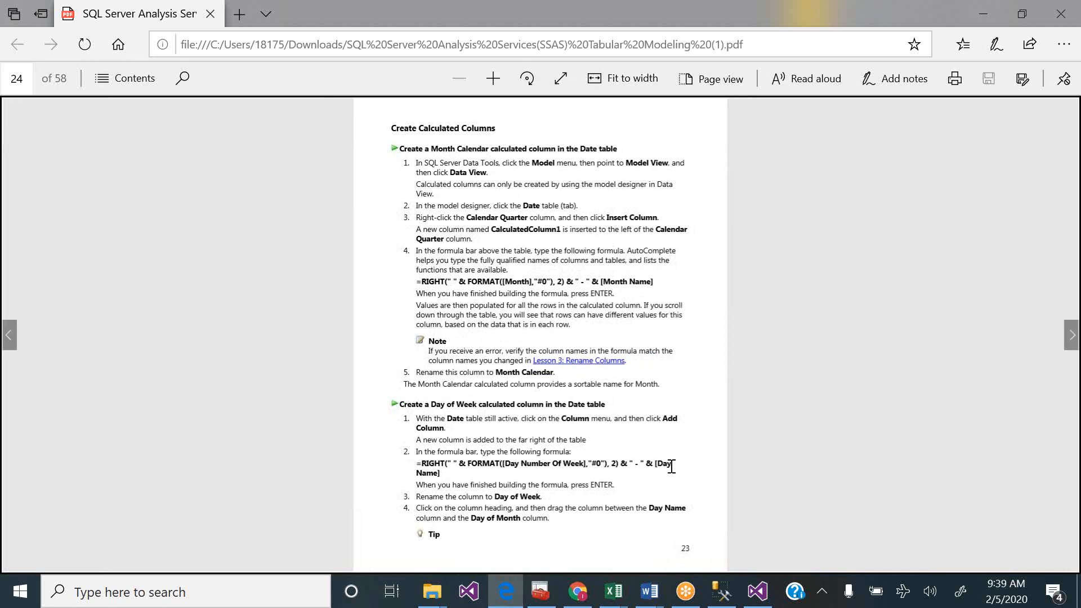
left_click_drag(445, 472, 414, 465)
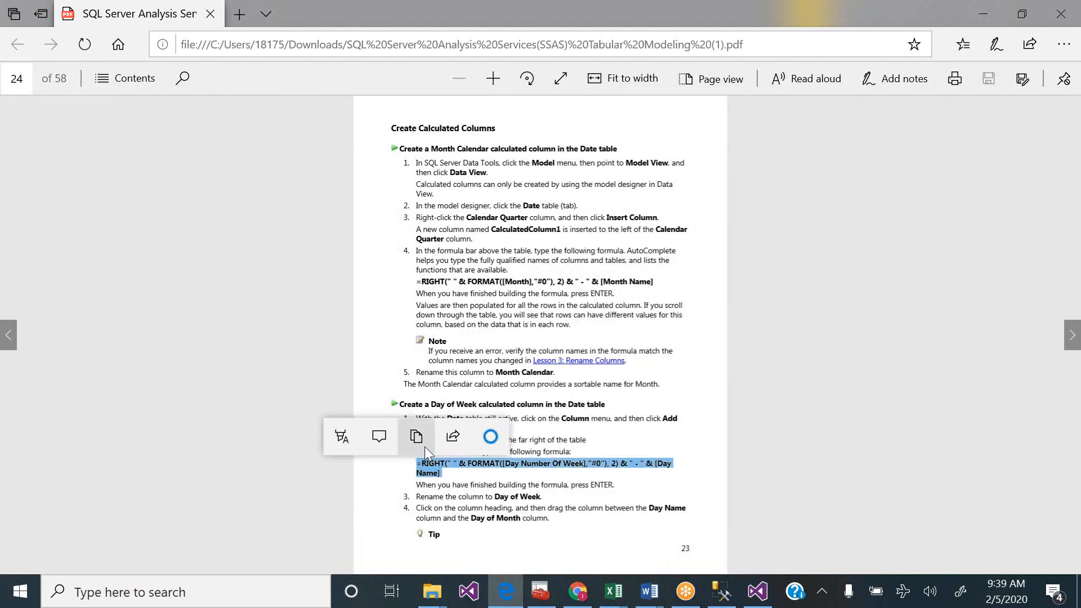
left_click(416, 437)
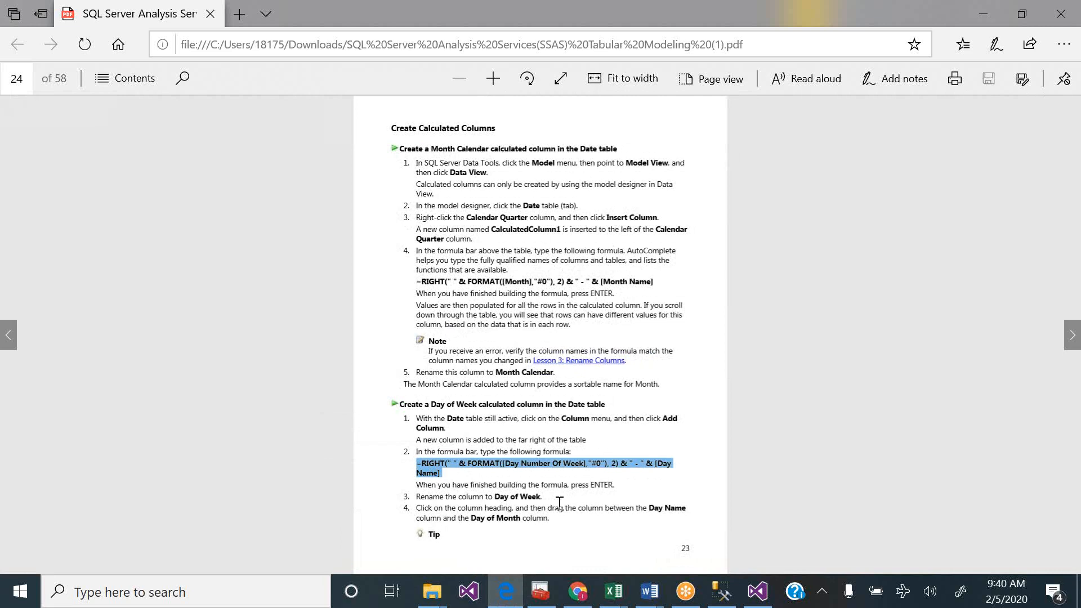
left_click(605, 534)
scroll(605, 533, "down", 3)
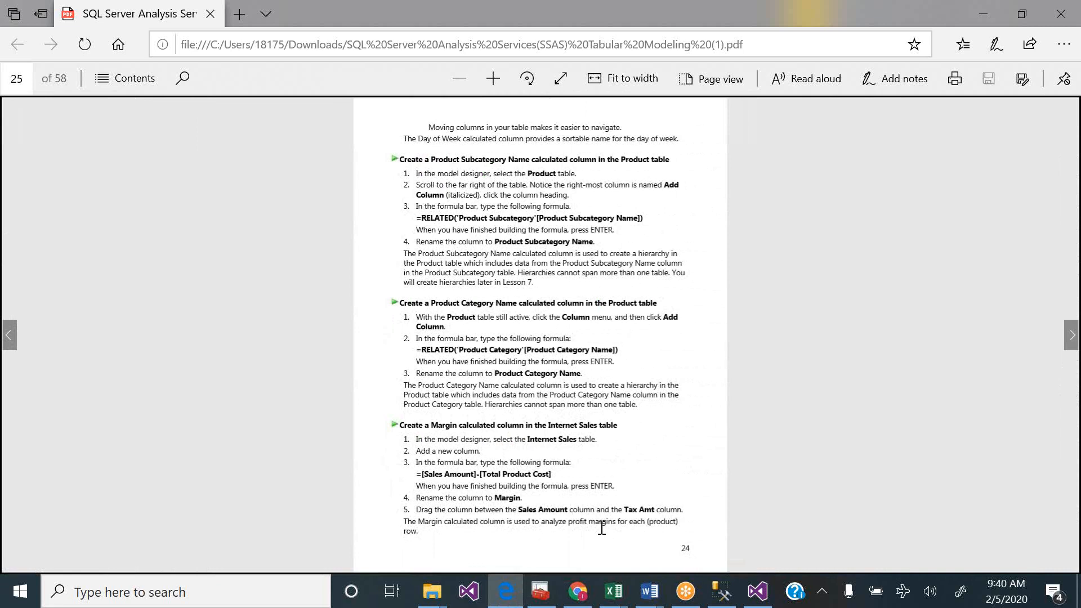
- Back in Visual Studio, add a new column to the Date table and recheck the Day of Week instructions on page 24 of the guide
scroll(601, 528, "up", 3)
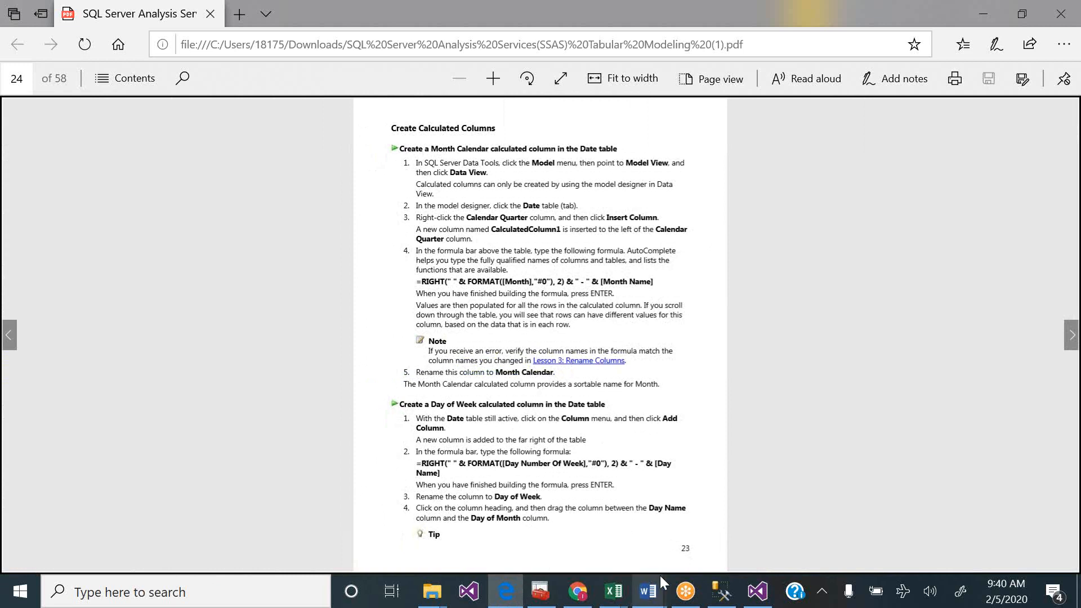
left_click(747, 597)
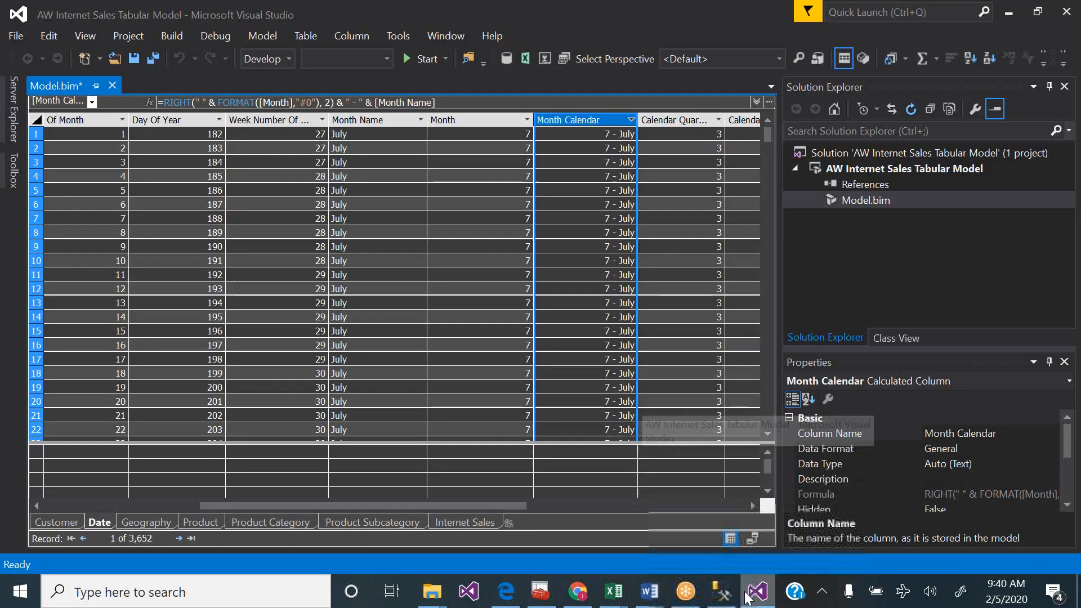
left_click(350, 34)
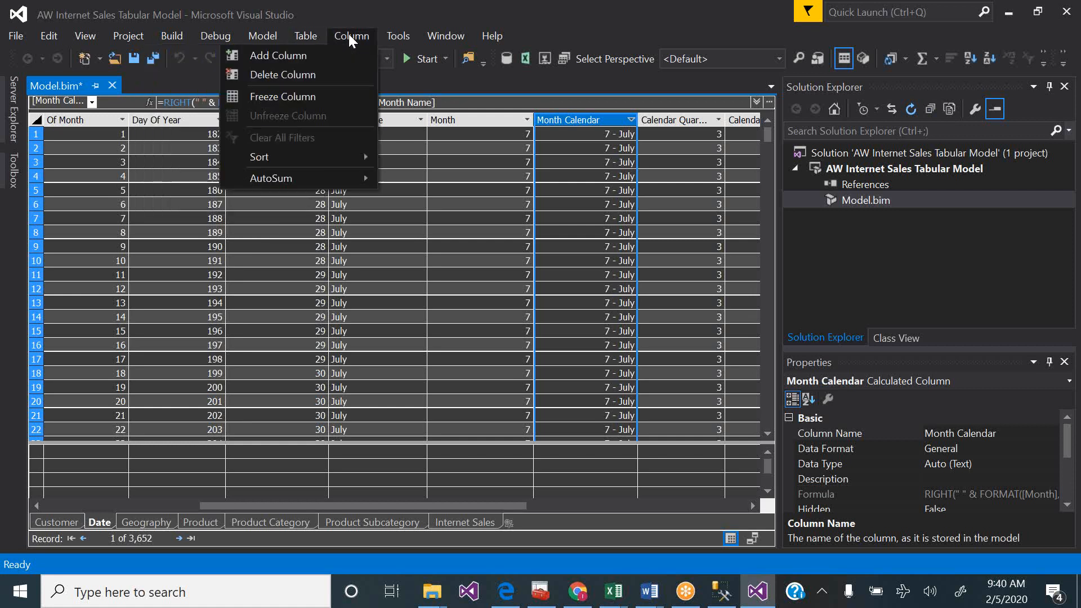
left_click(332, 55)
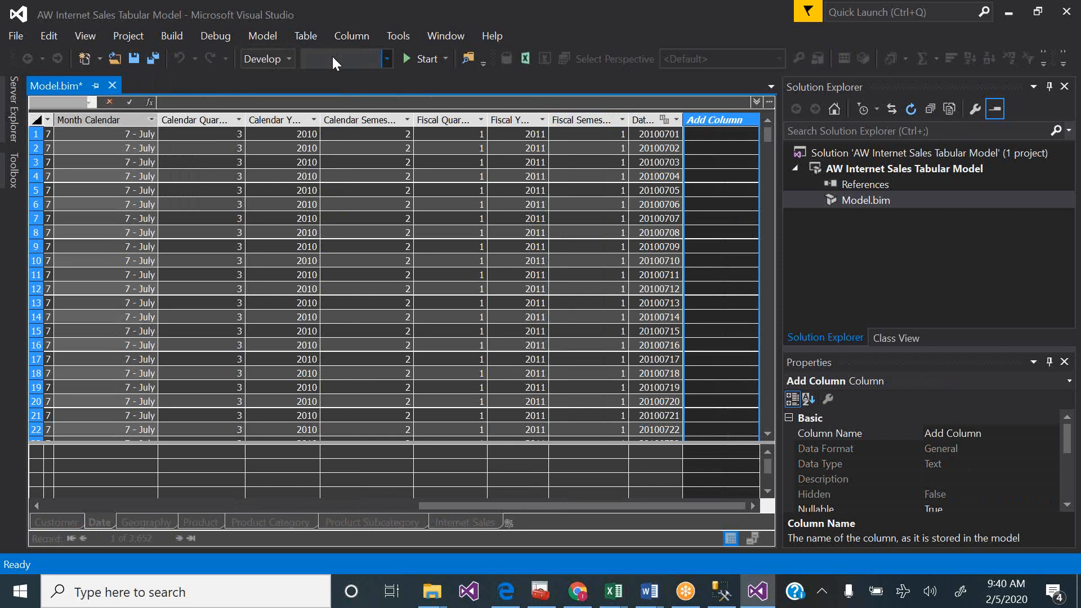
left_click(500, 594)
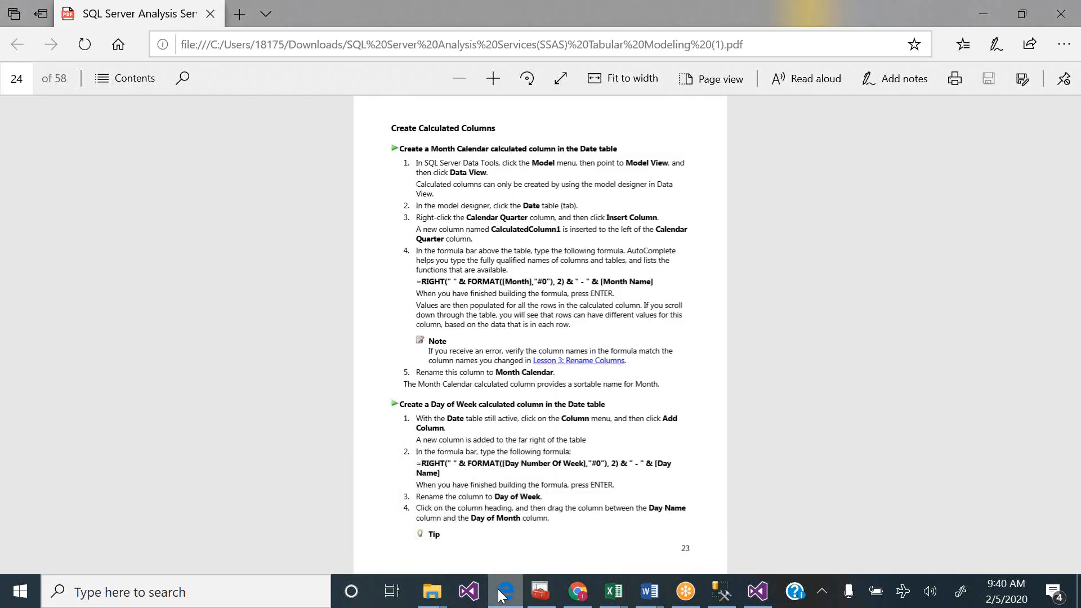
left_click(501, 595)
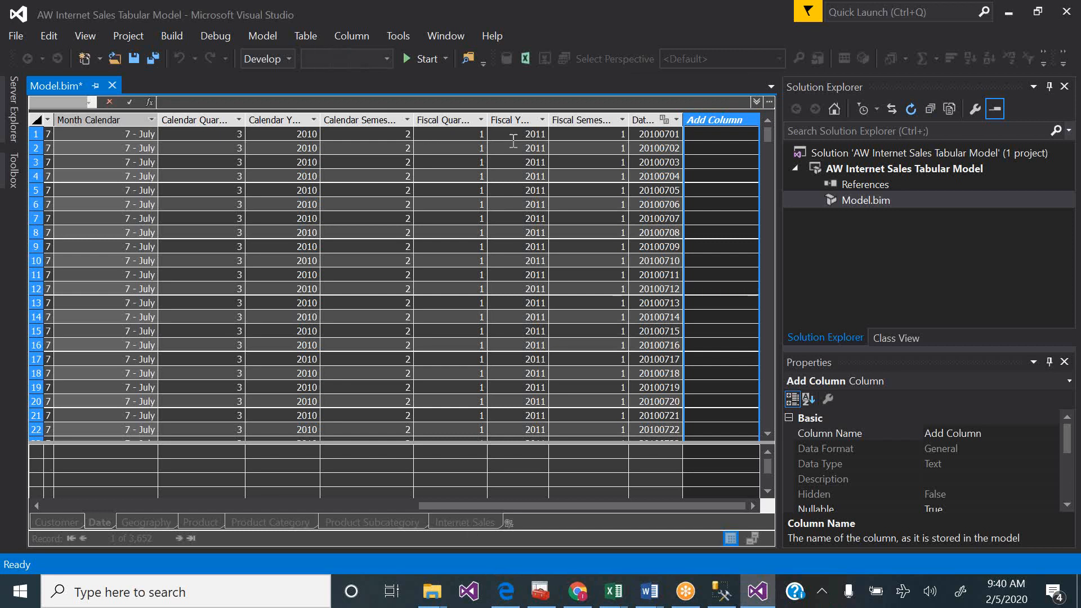
- Define the new column as Day Of Week:=RIGHT(" " & FORMAT([Day Number Of Week],"#0"), 2) & " - " & [Day Name]
left_click(298, 34)
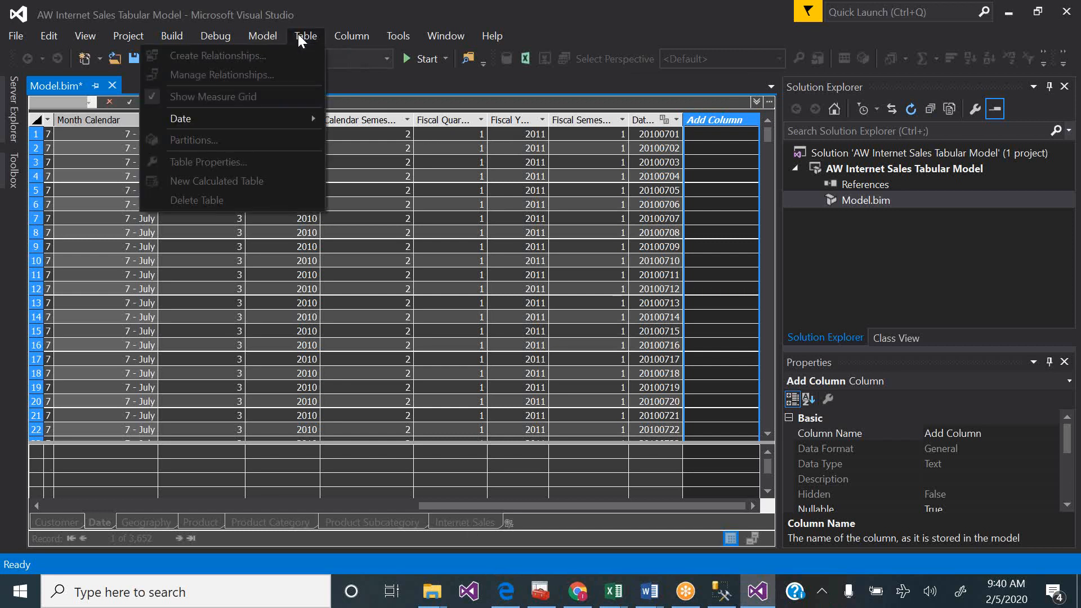
left_click(420, 105)
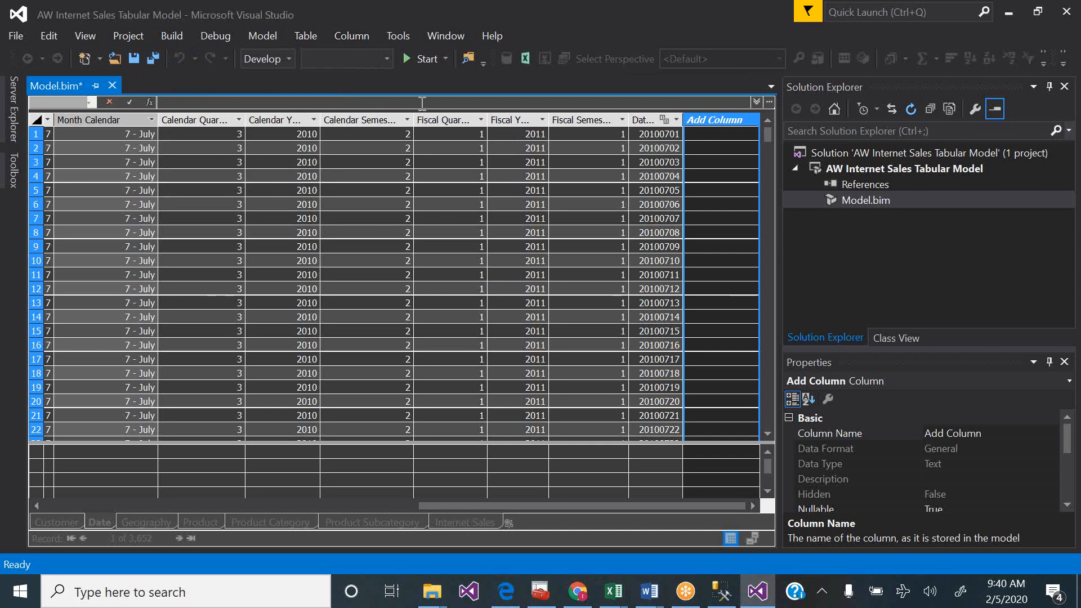
type("DAy")
key("BackSpace")
key("BackSpace")
type("yay Of Week")
key("ctrl+v")
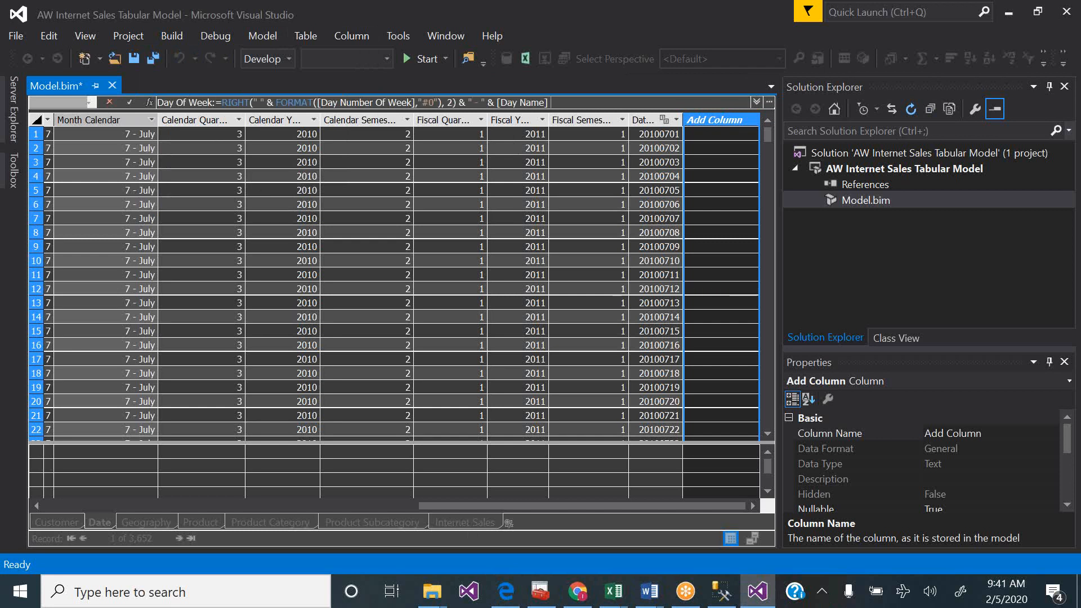
key("Return")
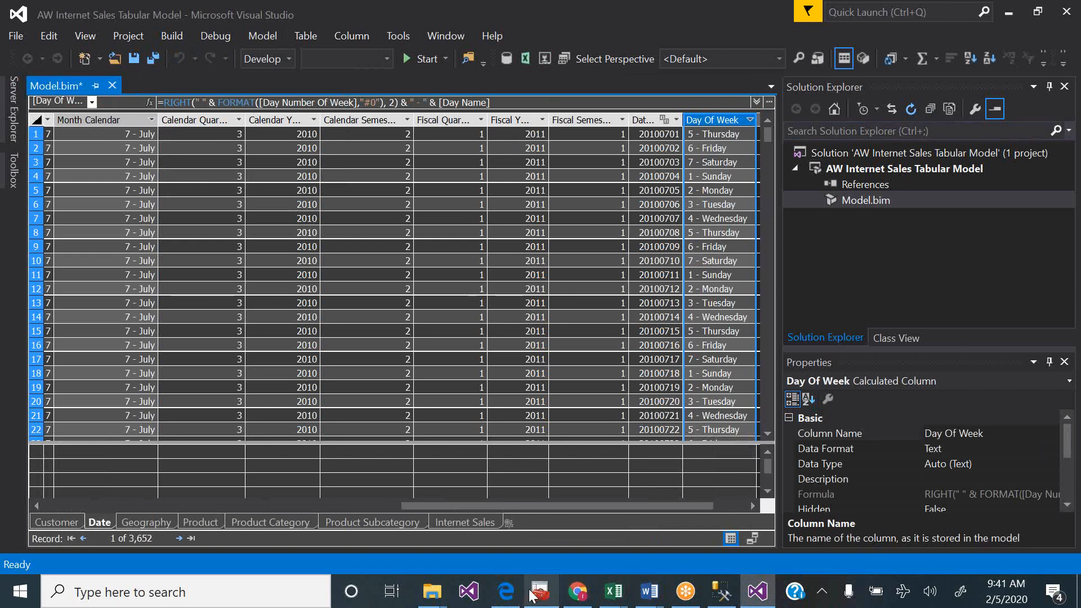
- Check the column placement in the guide and move the Date table's Day Of Week column between Month Name and Month
left_click(509, 593)
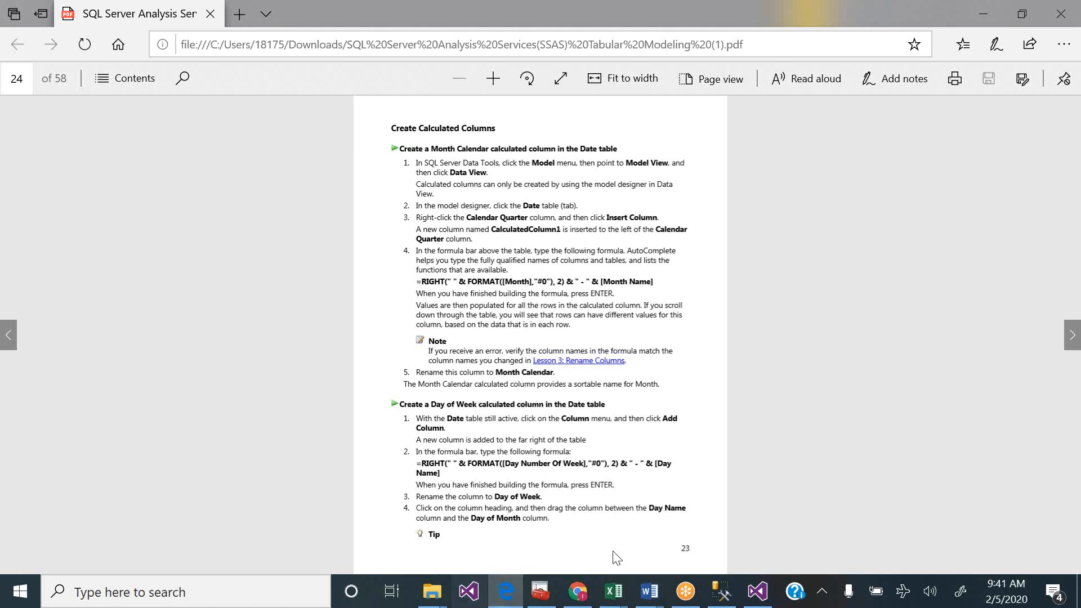
left_click(758, 591)
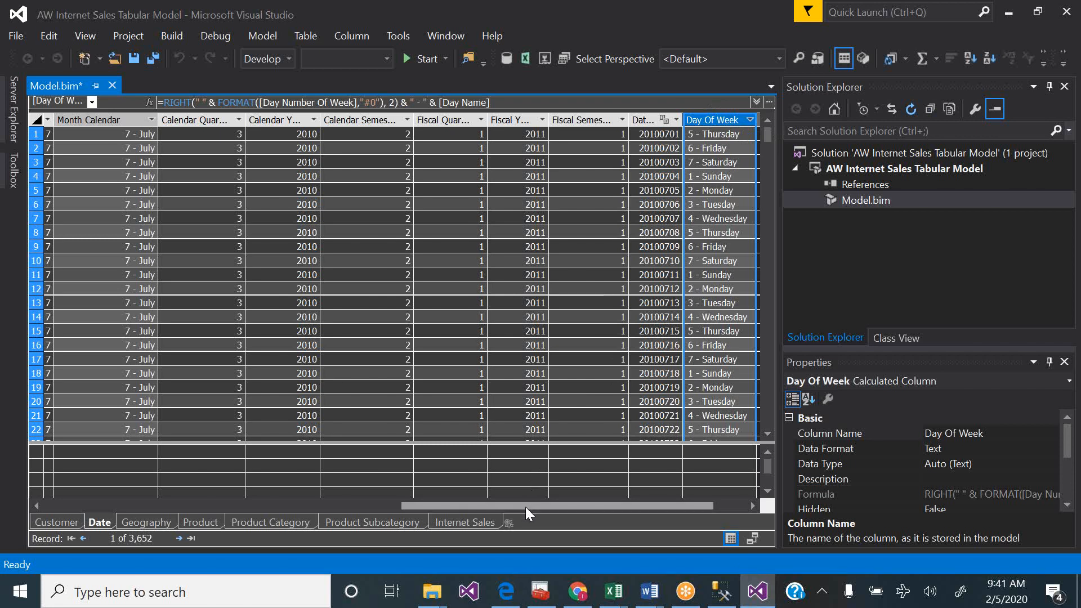
mouse_move(525, 507)
left_mouse_down()
mouse_move(355, 482)
mouse_move(365, 506)
mouse_move(472, 518)
mouse_move(543, 512)
left_mouse_up()
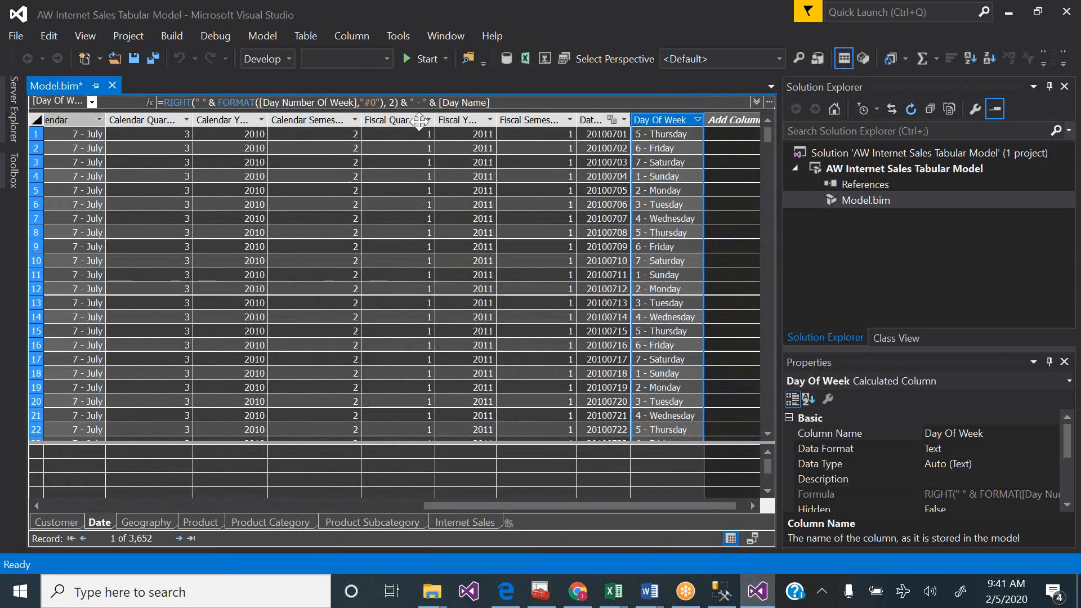
mouse_move(654, 120)
left_mouse_down()
mouse_move(44, 120)
mouse_move(66, 122)
left_mouse_up()
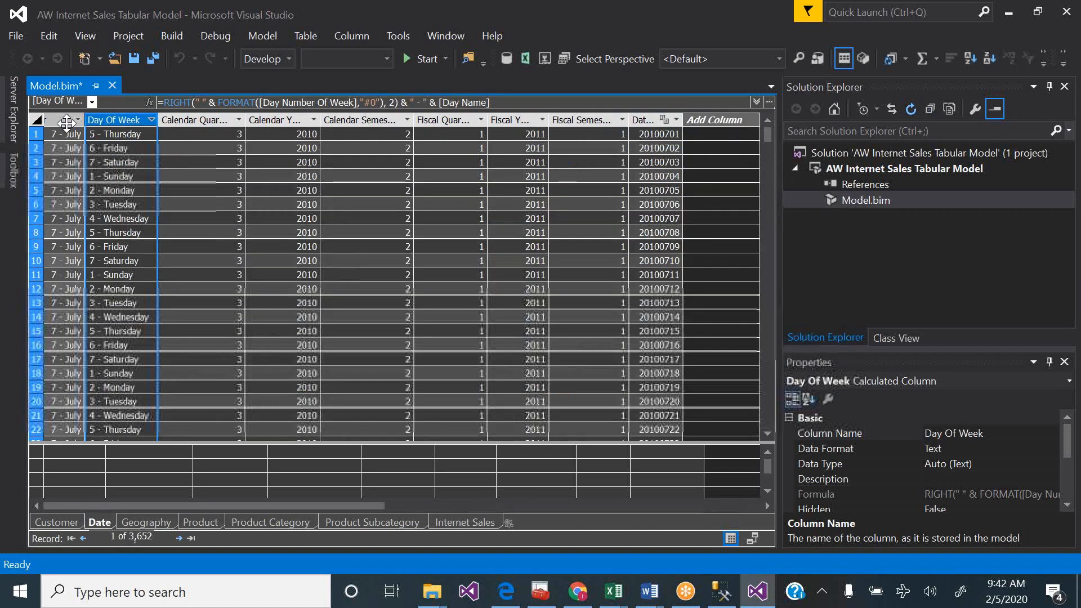
left_click_drag(461, 505, 327, 505)
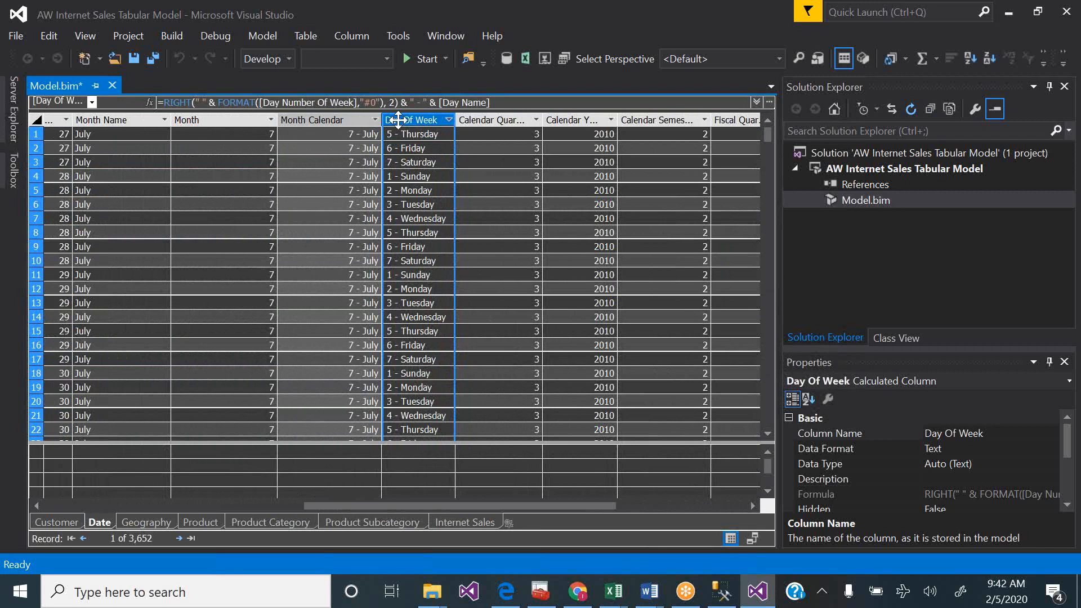
left_click_drag(398, 119, 179, 118)
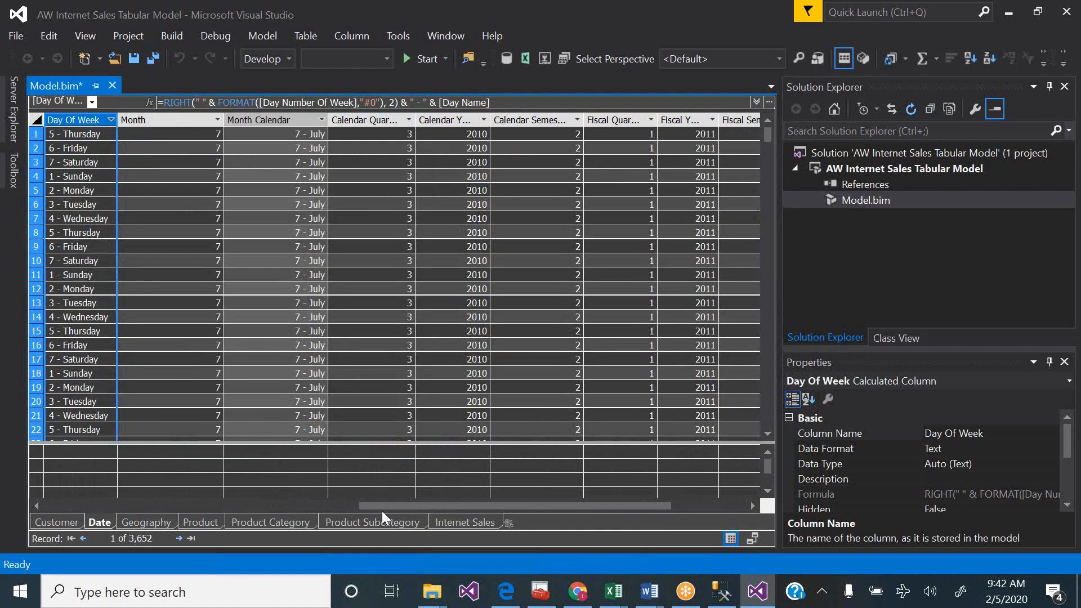
left_click_drag(454, 506, 379, 496)
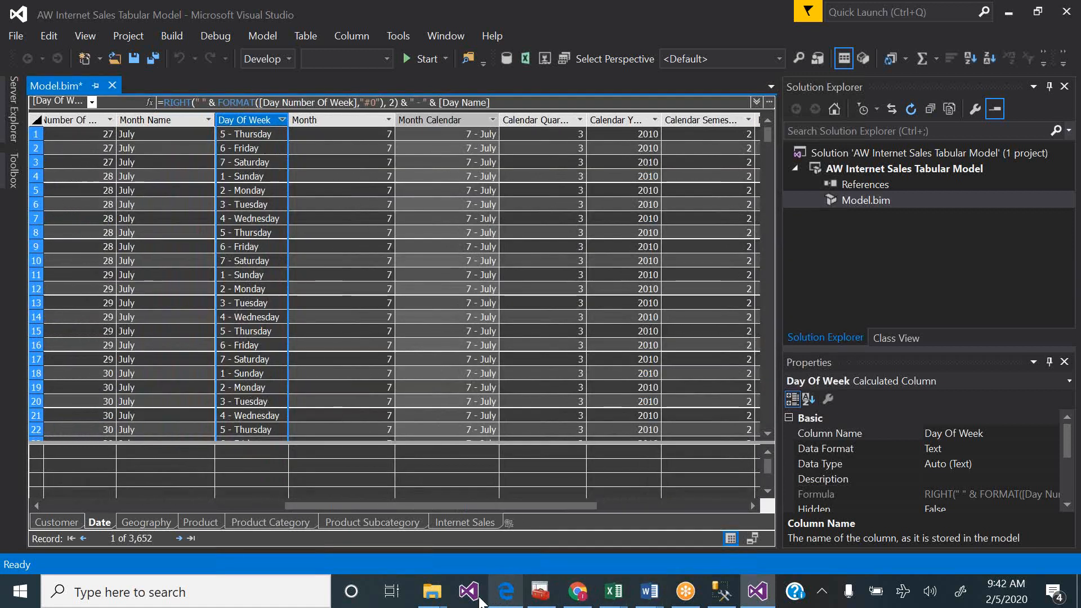
- Copy the formula =RELATED('Product Subcategory'[Product Subcategory Name]) from page 25 of the PDF guide
mouse_move(535, 597)
left_click(503, 590)
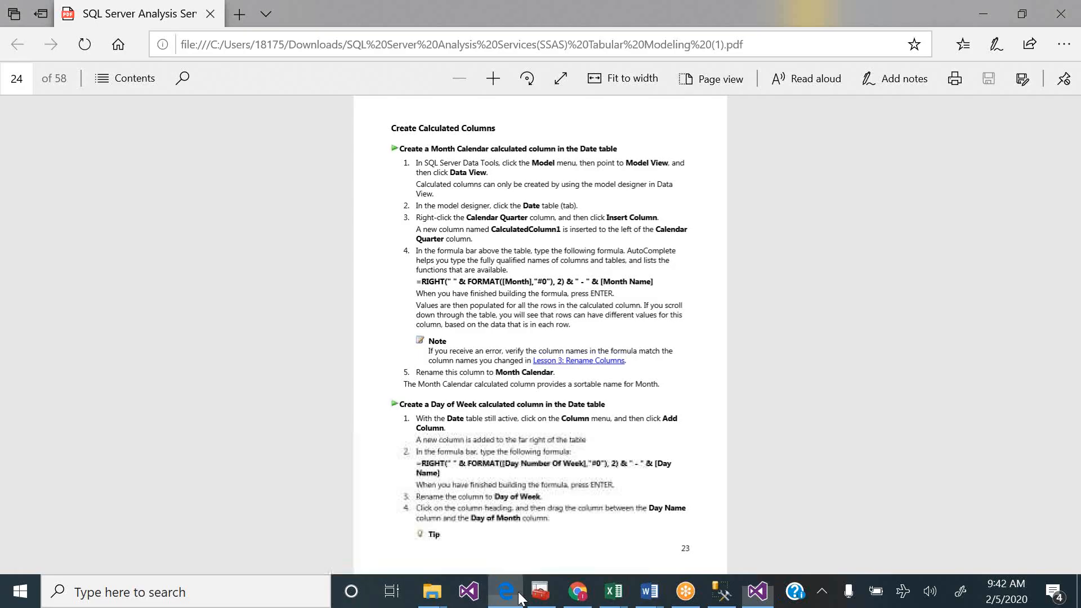
scroll(586, 465, "down", 3)
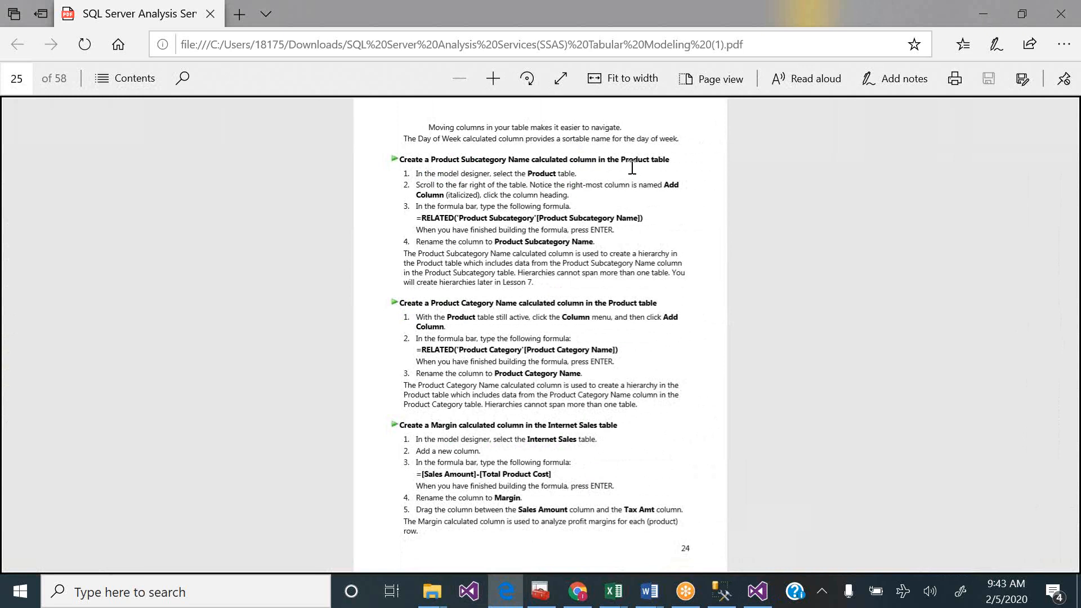
left_click_drag(644, 227, 436, 217)
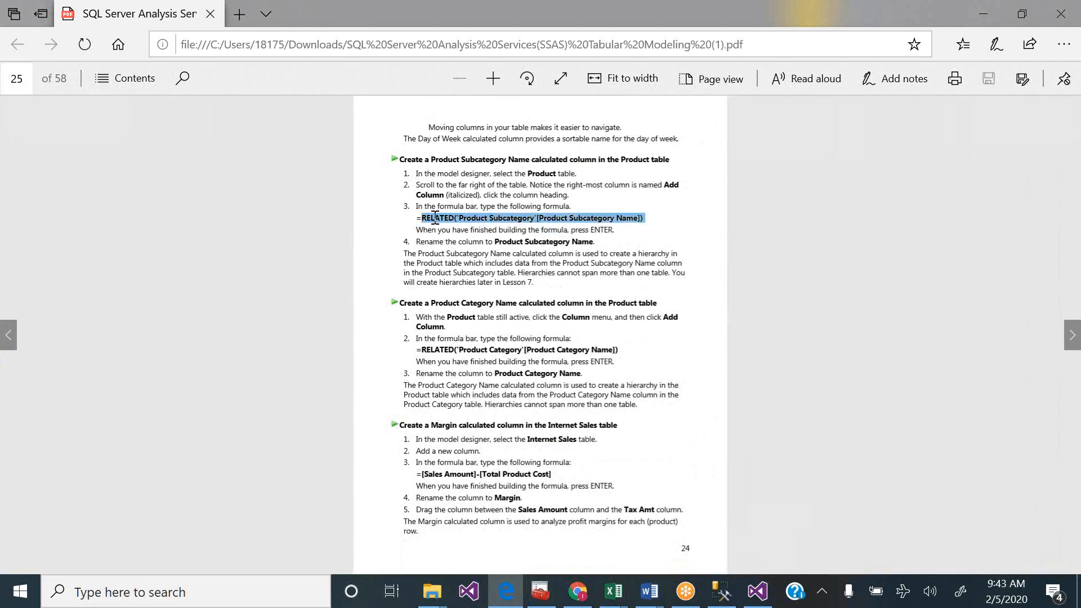
key("Left")
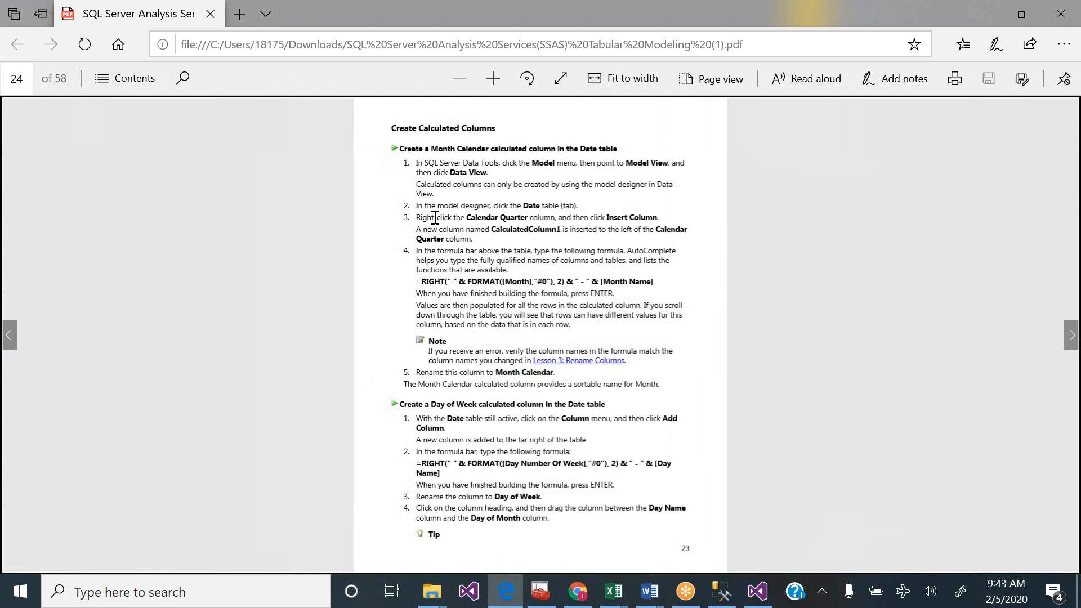
key("Right")
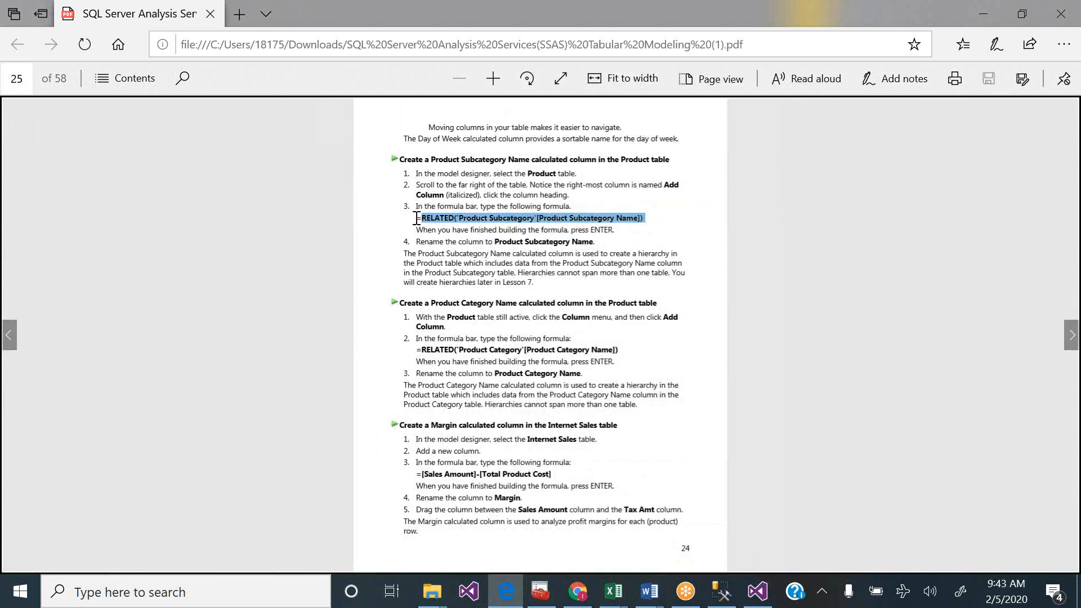
left_click(416, 219)
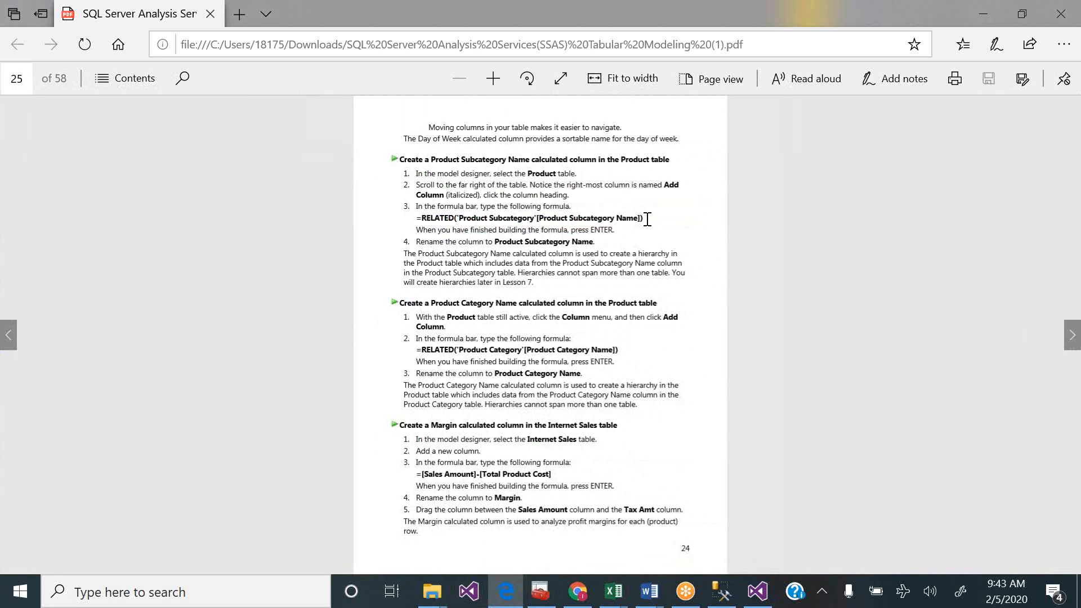
left_click_drag(647, 219, 419, 222)
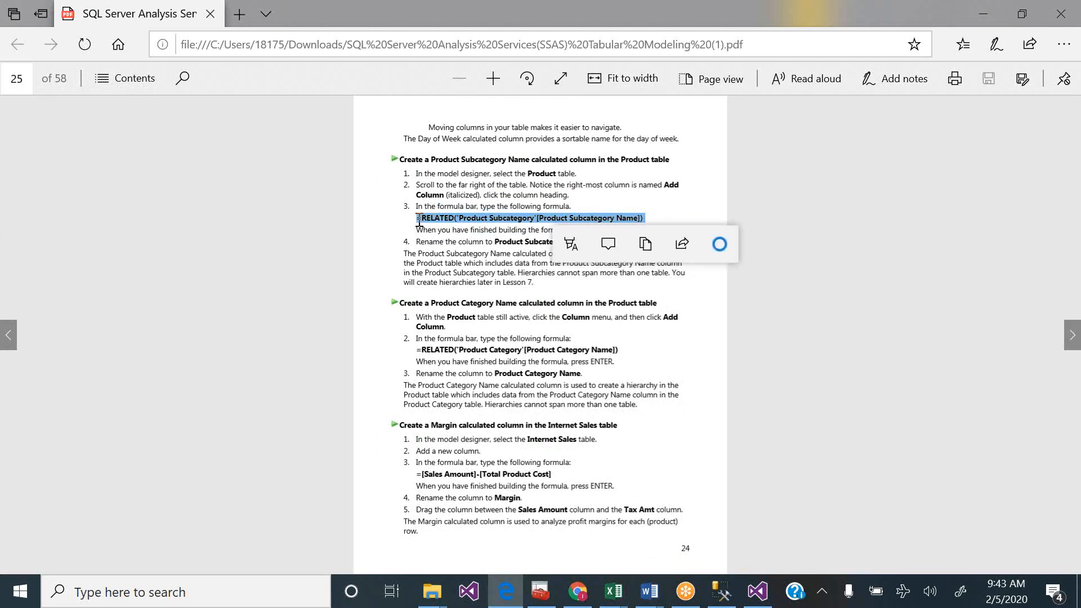
right_click(419, 222)
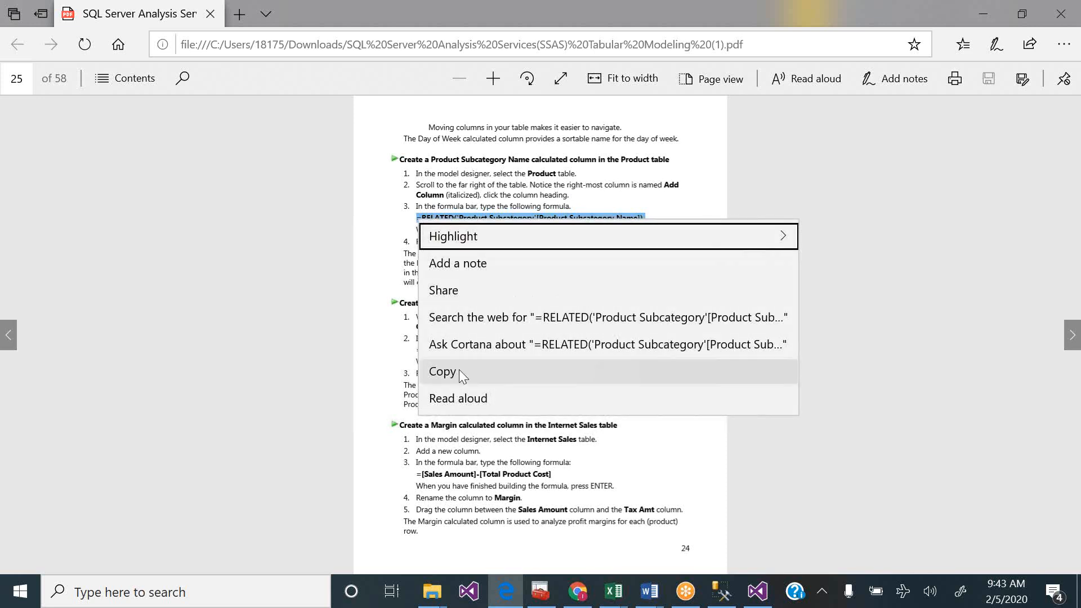
left_click(459, 369)
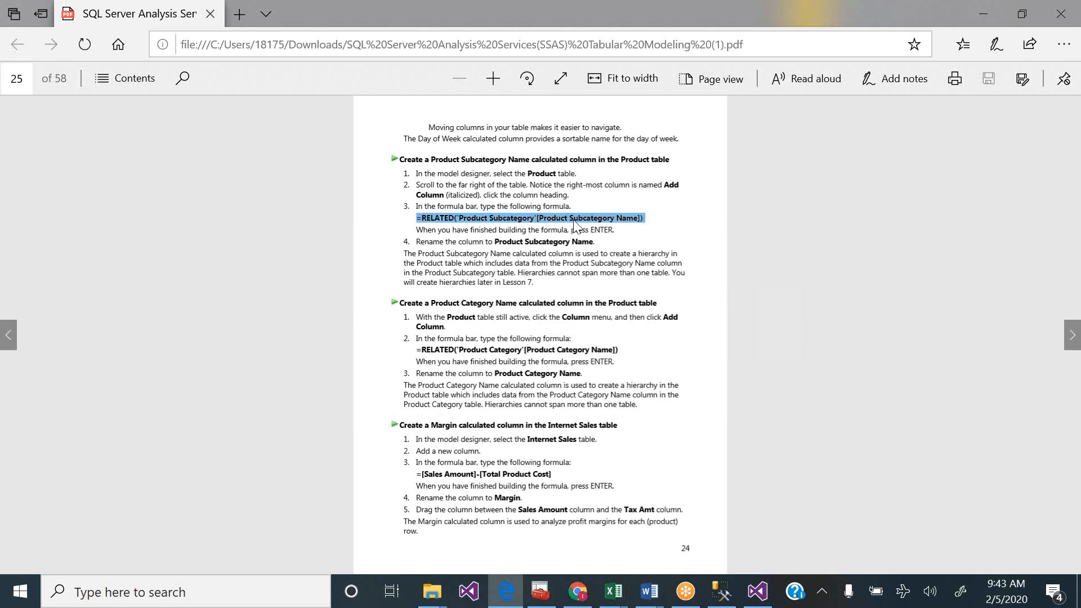
- Back in Visual Studio, rename the EnglishProductSubcategoryName column in the Product Subcategory table to Product Subcategory Name
left_click(742, 595)
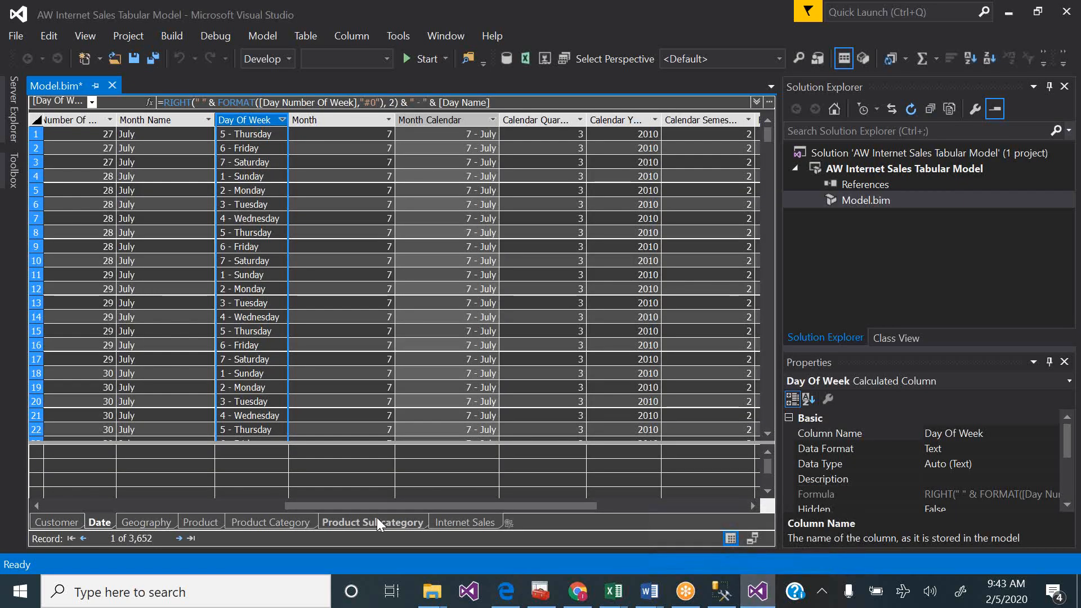
left_click(376, 523)
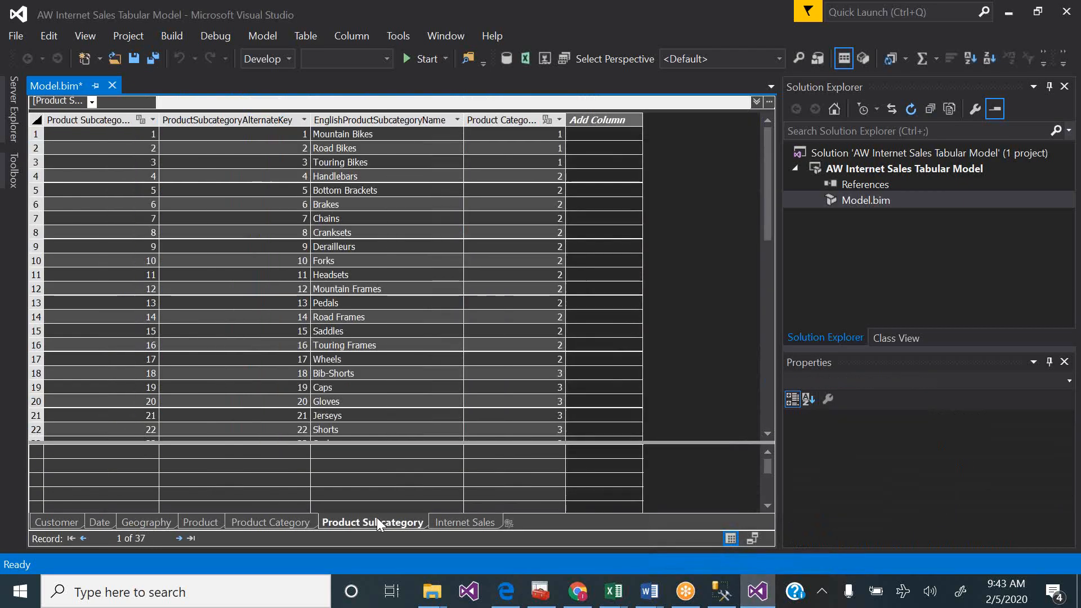
double_click(356, 120)
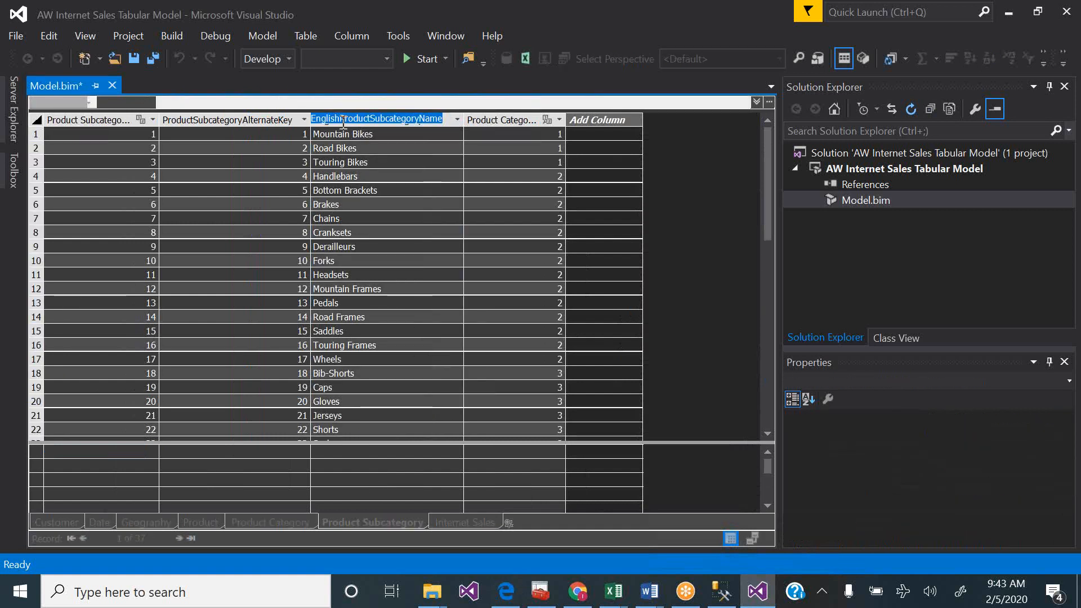
key("BackSpace")
key("BackSpace")
key("BackSpace")
key("BackSpace")
key("BackSpace")
key("BackSpace")
key("BackSpace")
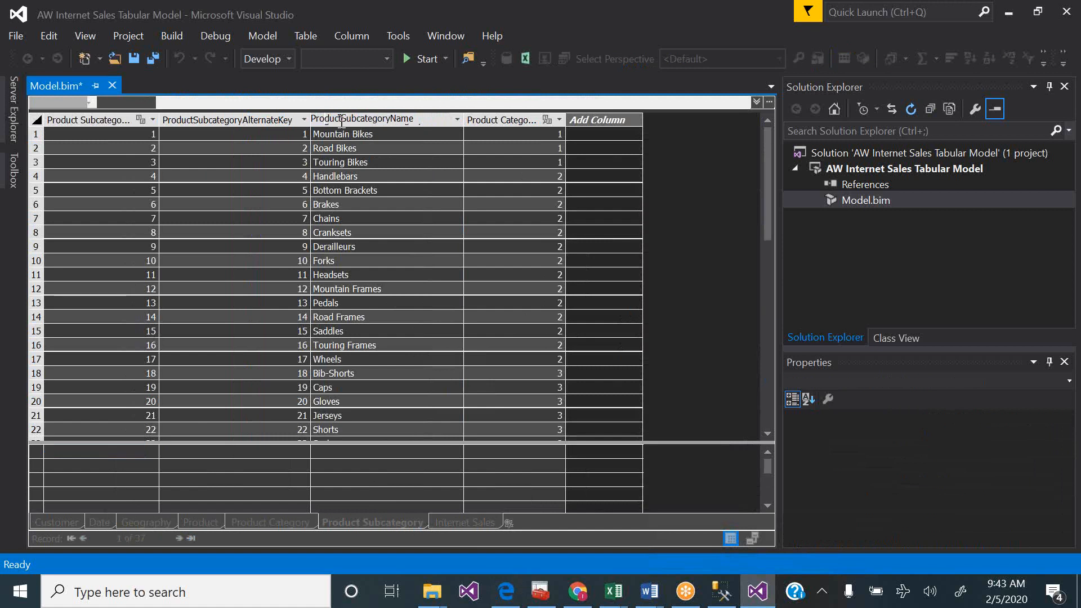
left_click(342, 120)
left_click(408, 164)
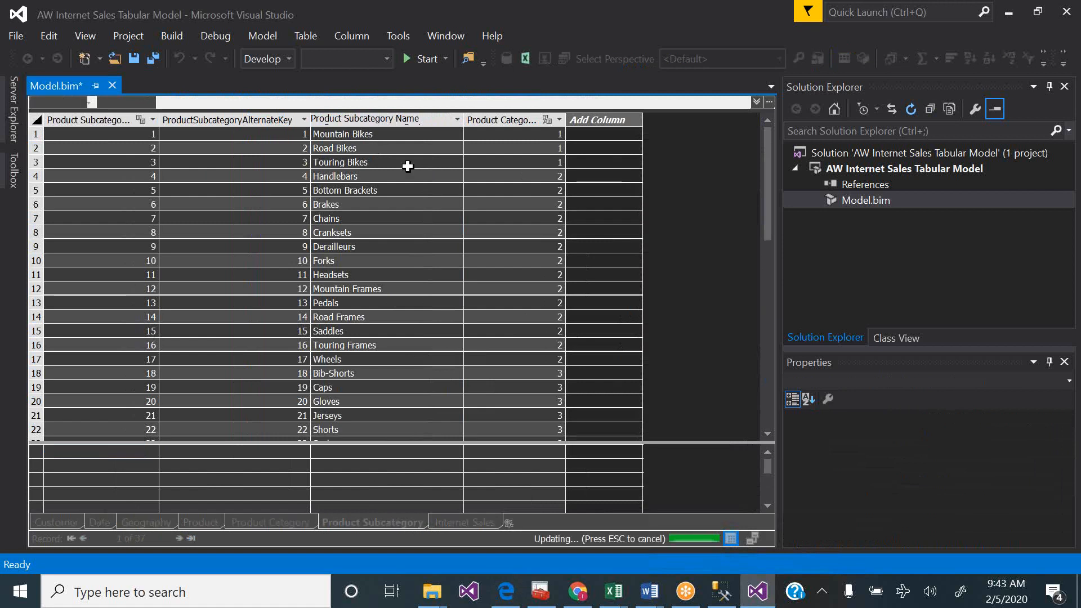
- Add a calculated column to the Product table defined as Product Category Name:=RELATED('Product Subcategory'[Product Subcategory Name])
left_click(212, 521)
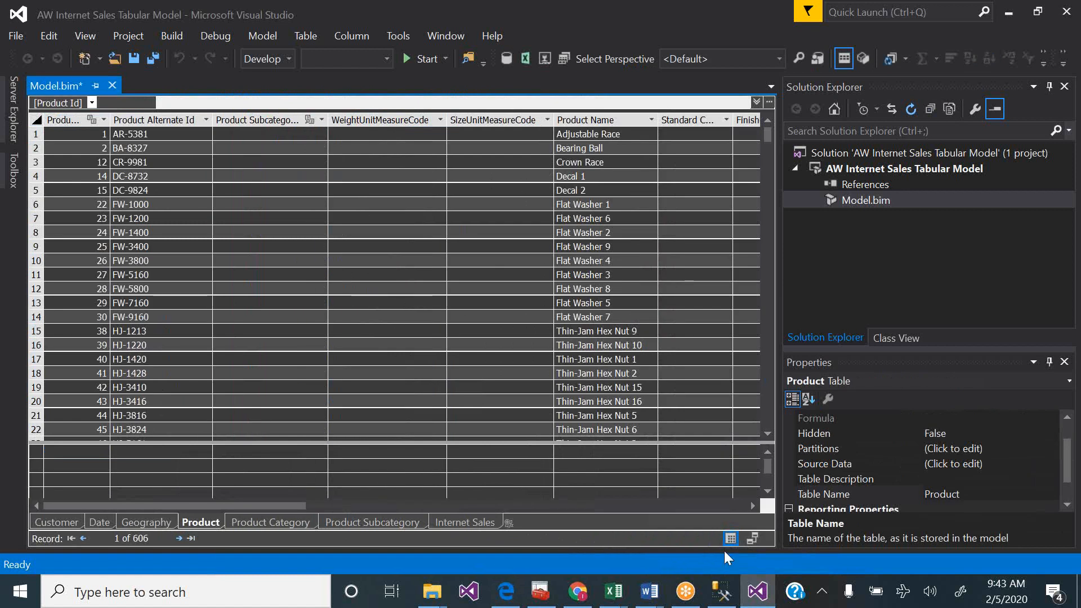
left_click(739, 507)
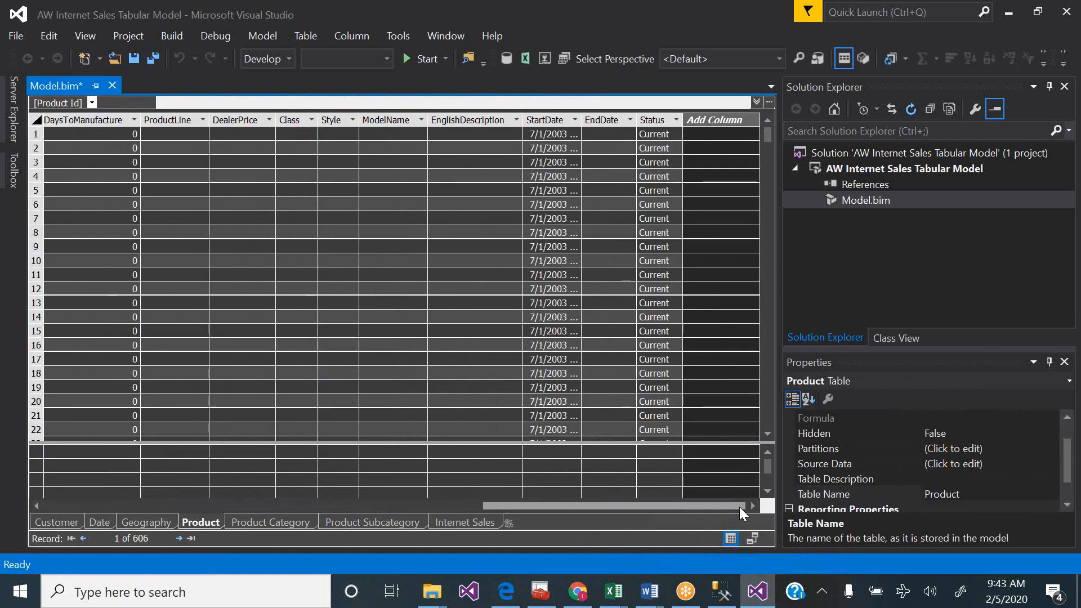
left_click(721, 120)
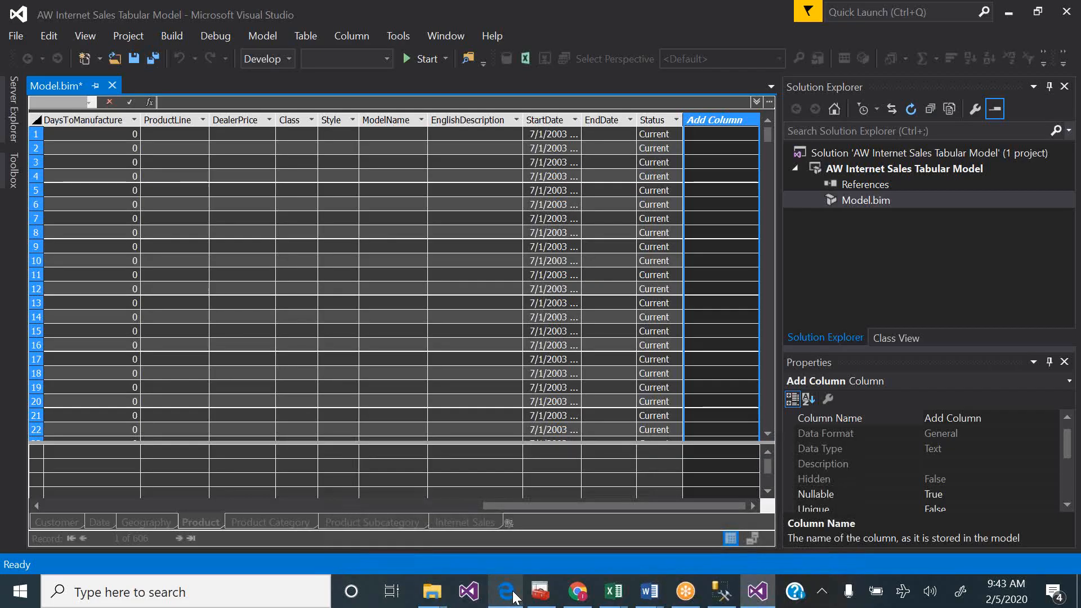
left_click(507, 591)
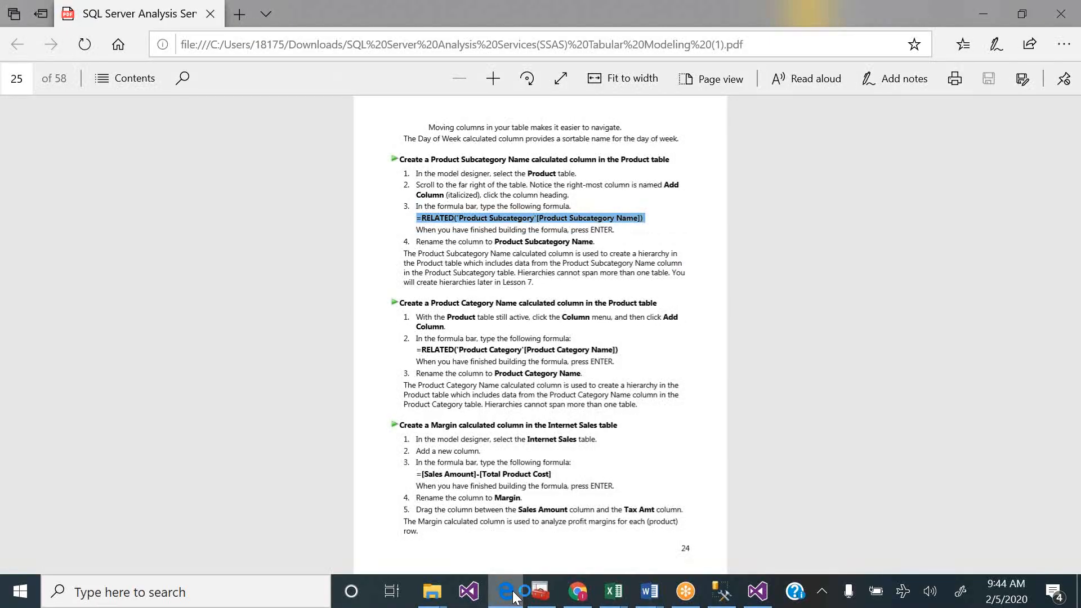
left_click(513, 596)
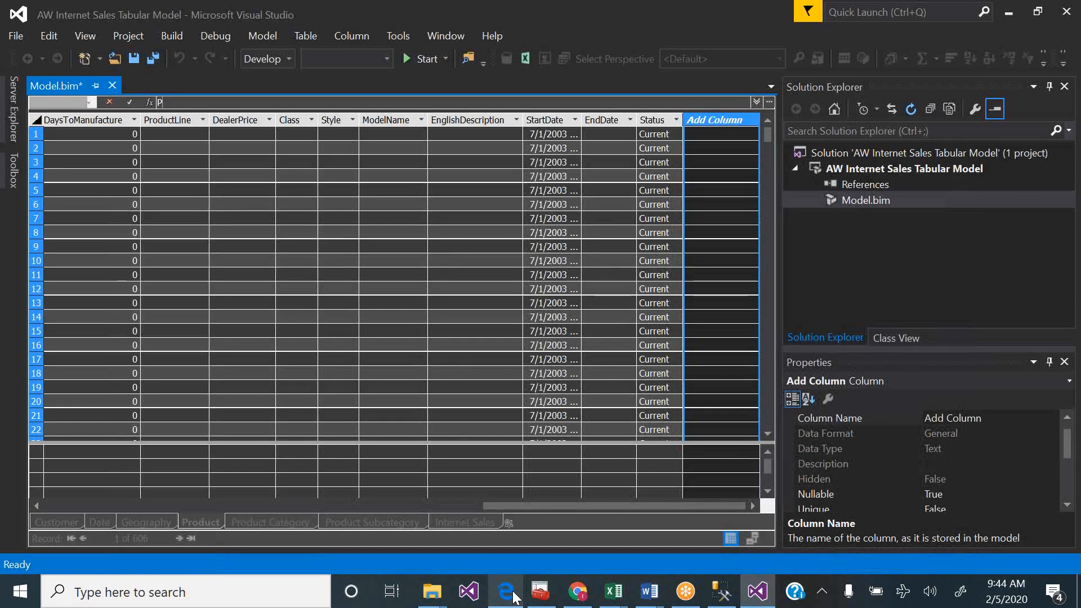
type("Product Category Name:=")
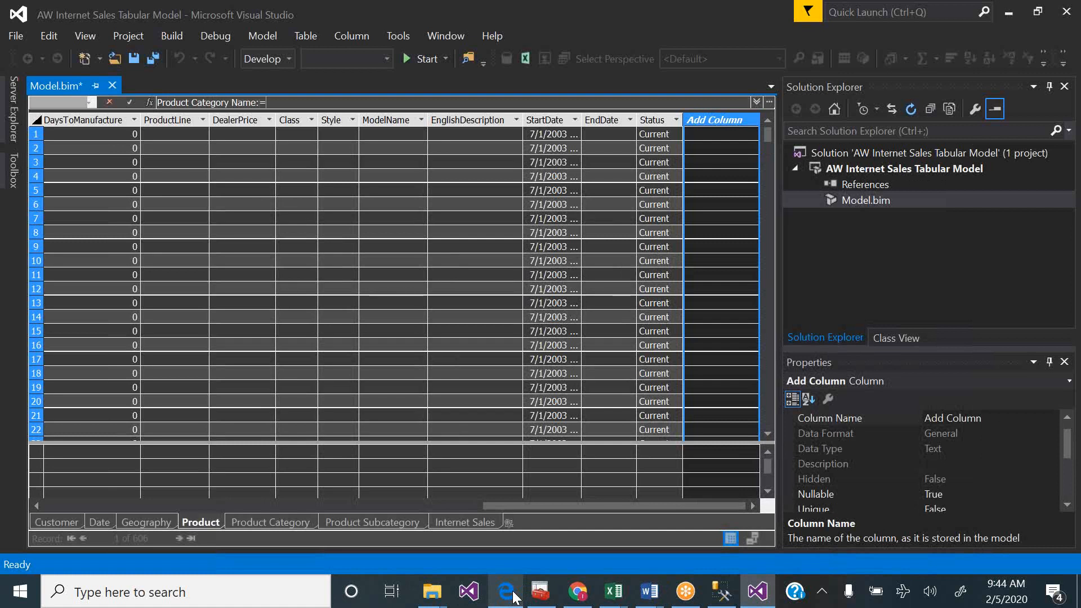
type("RELATED('Product Subcategory'[Product Subcategory Name])")
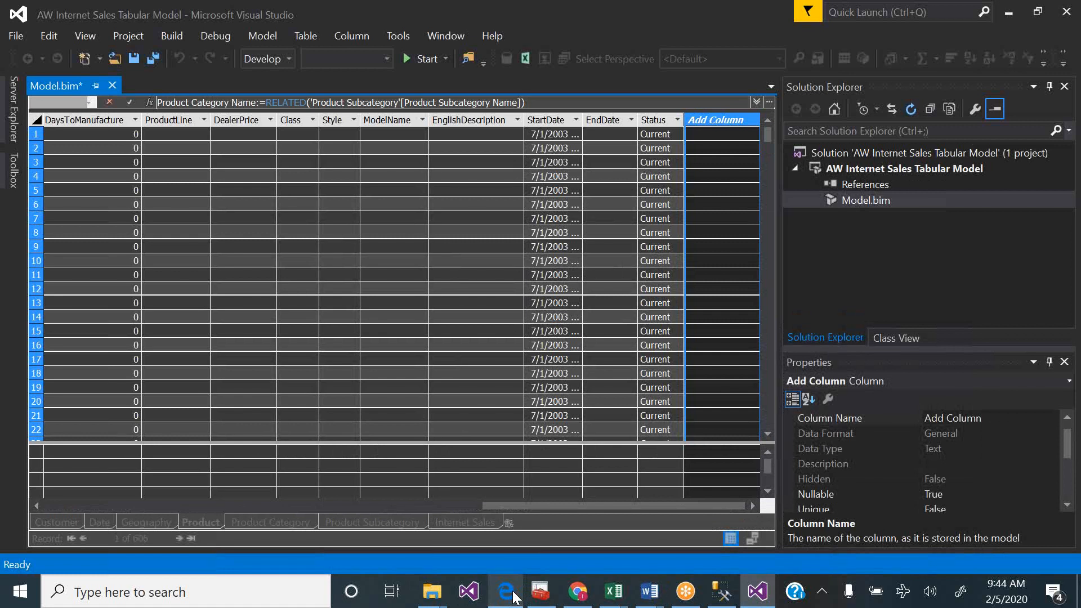
key("Return")
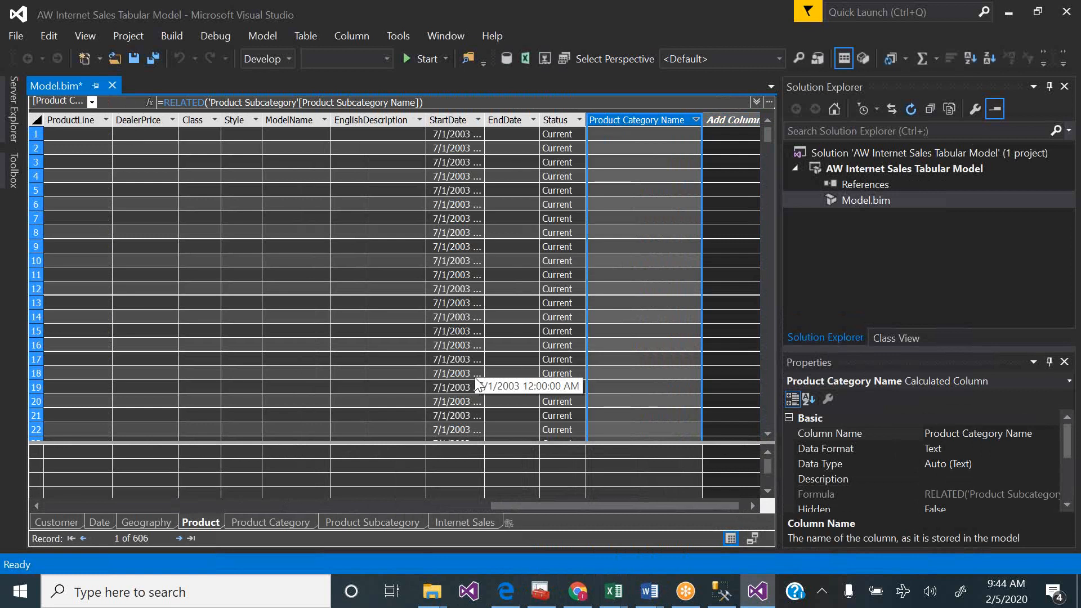
- Check the distinct values in the new calculated column's filter list without applying a filter
left_click(652, 244)
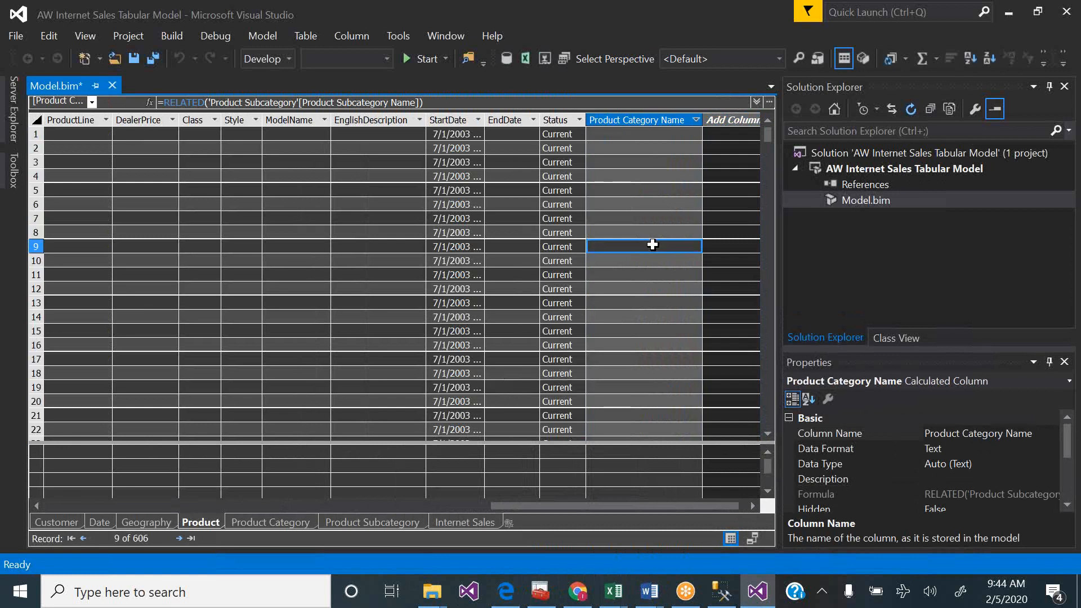
left_click(696, 121)
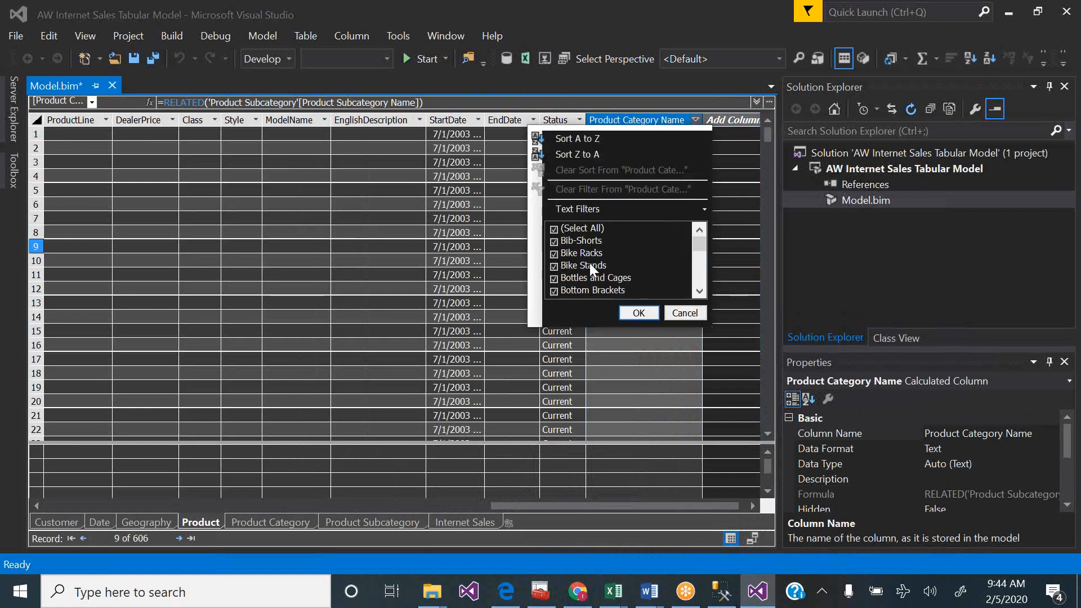
left_click(686, 312)
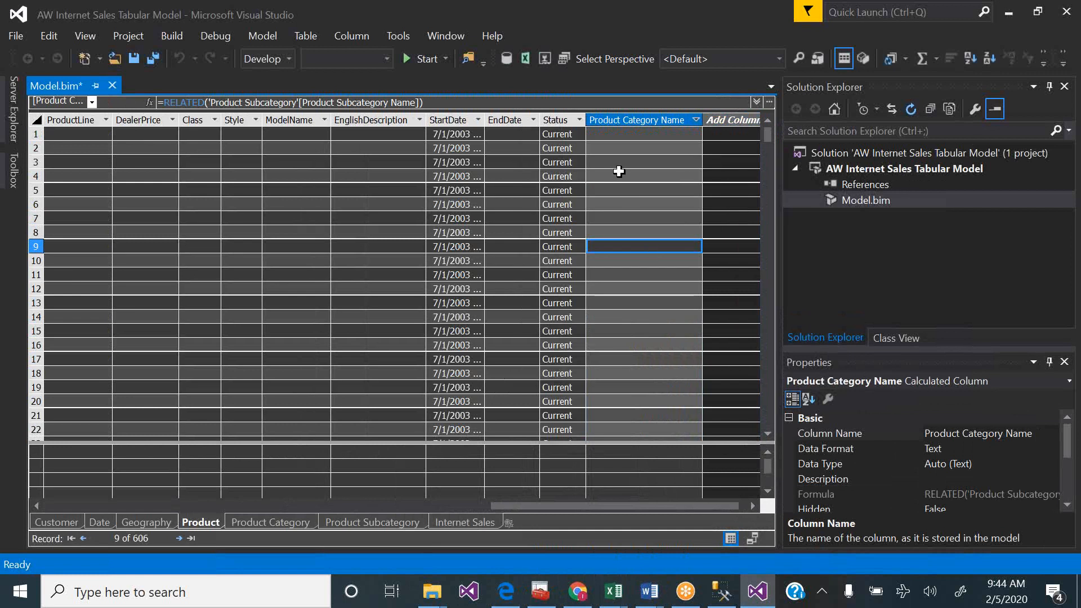
left_click(638, 164)
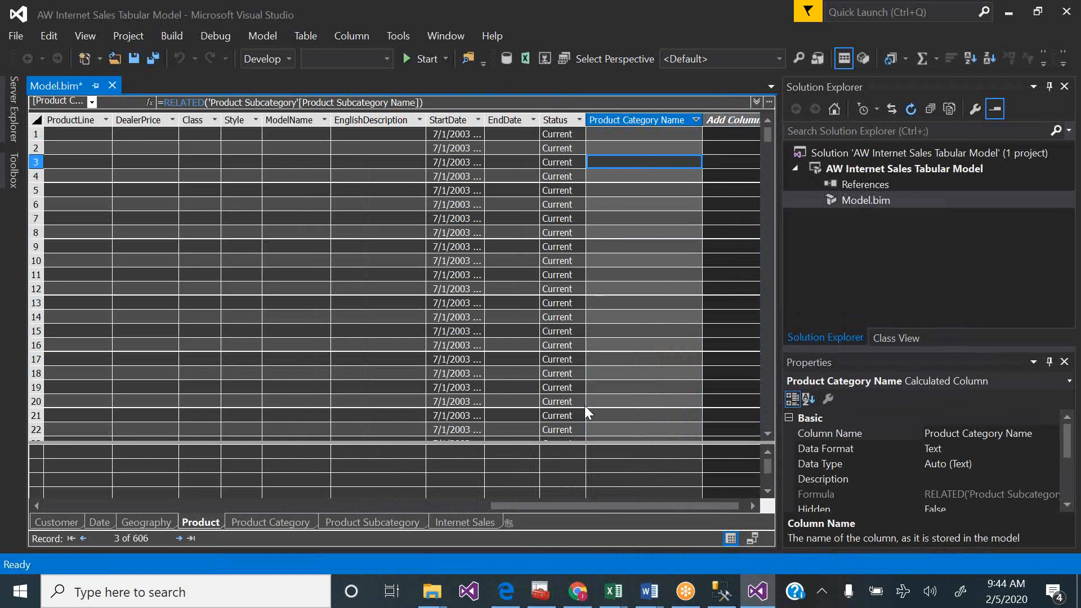
- Switch to the PDF guide and copy the formula =RELATED('Product Category'[Product Category Name]) from page 25
left_click(510, 589)
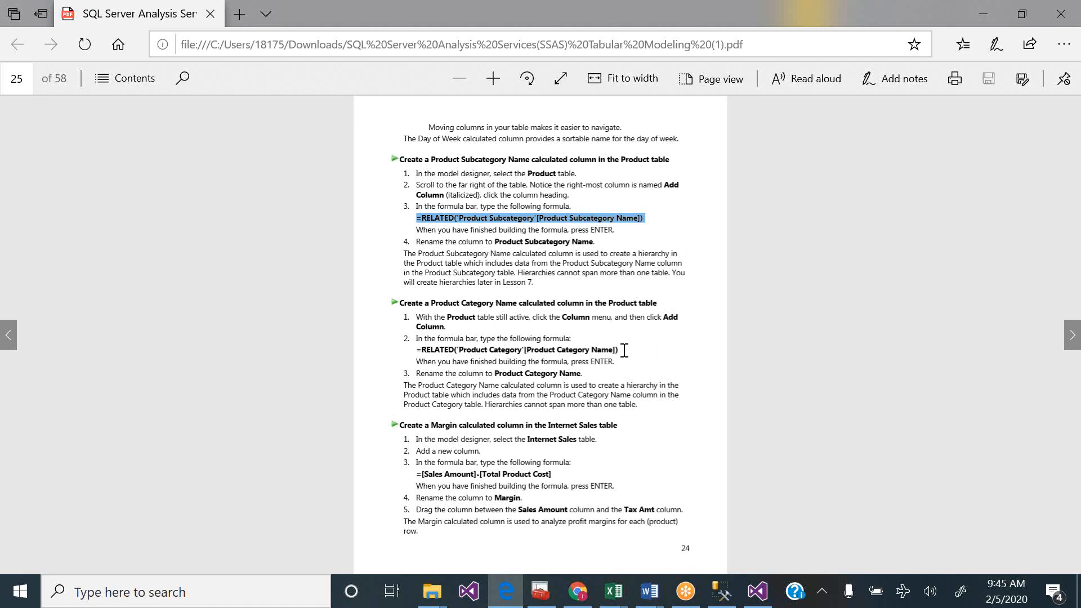
left_click_drag(625, 350, 419, 352)
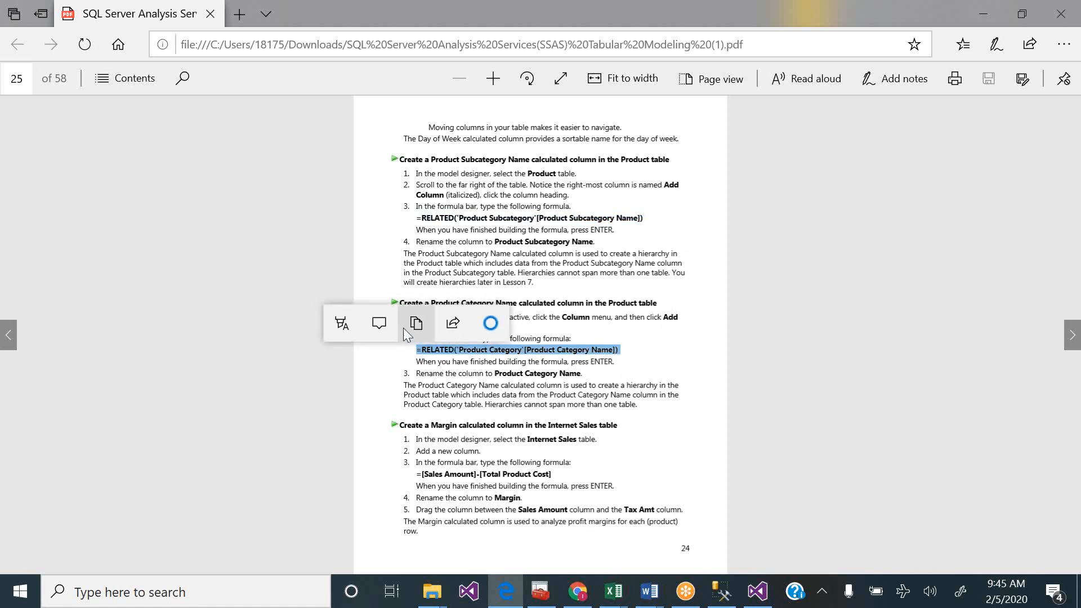
left_click(410, 331)
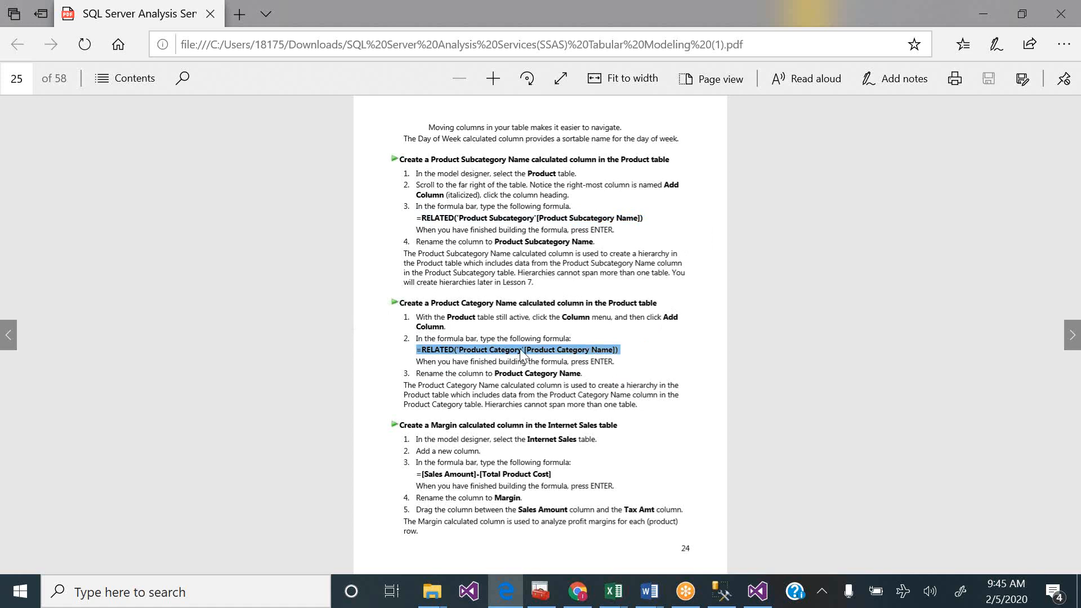
- Back in Visual Studio, rename the EnglishProductCategoryName column in the Product Category table to Product Category Name
left_click(757, 590)
left_click(302, 524)
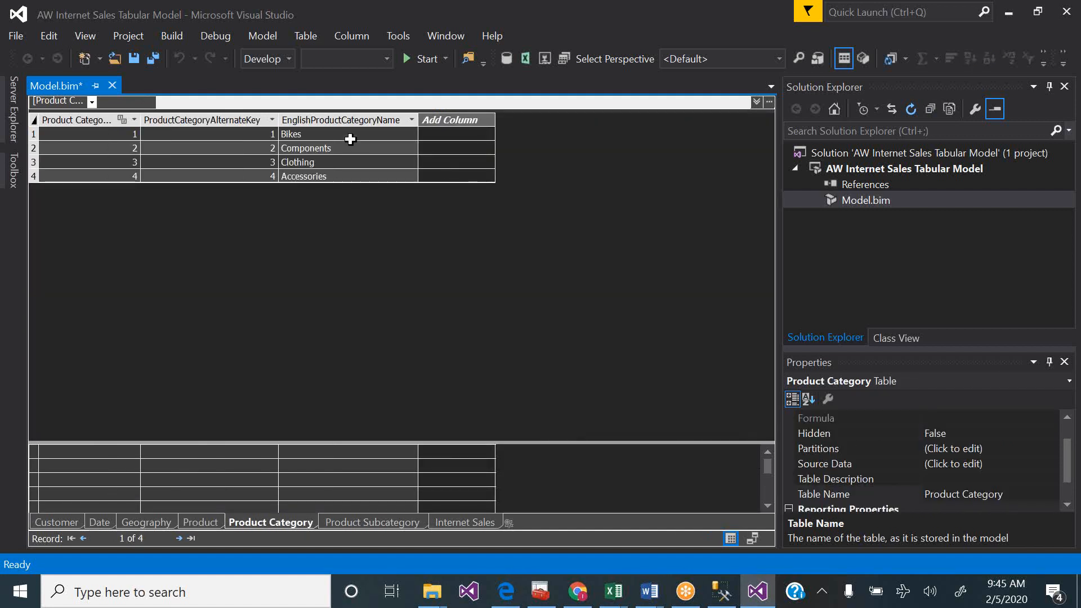
double_click(328, 120)
left_click(309, 118)
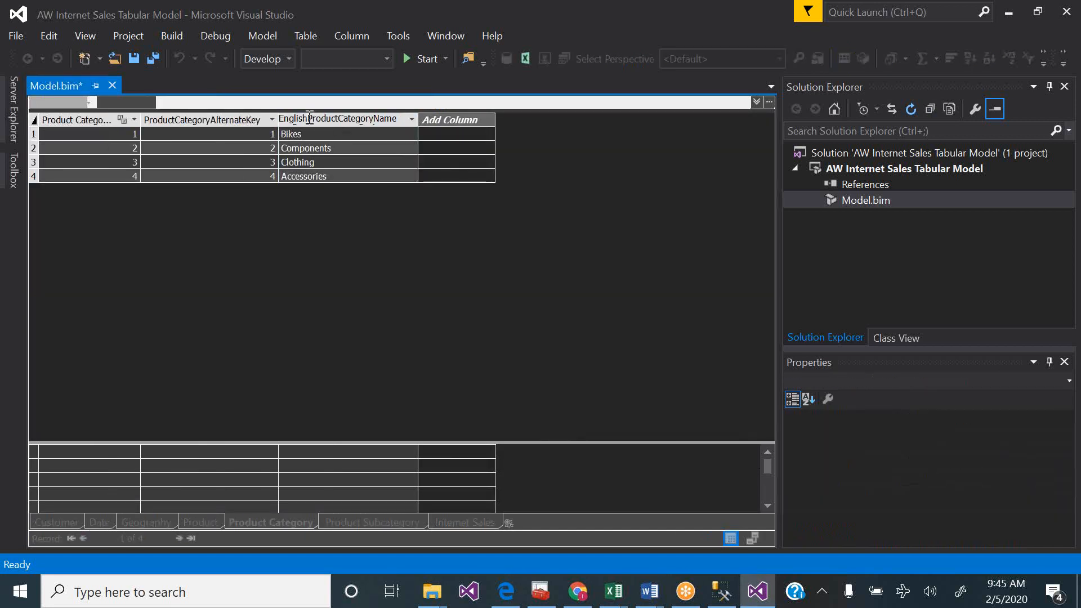
key("BackSpace")
key("BackSpace")
key("BackSpace")
key("BackSpace")
key("BackSpace")
key("BackSpace")
key("BackSpace")
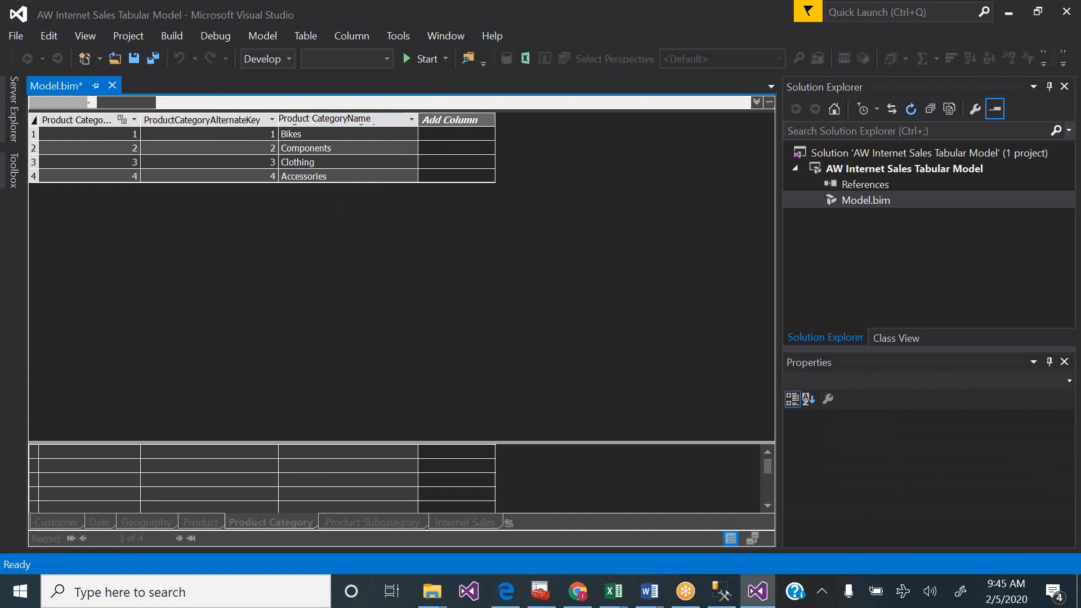
left_click(347, 119)
key("Return")
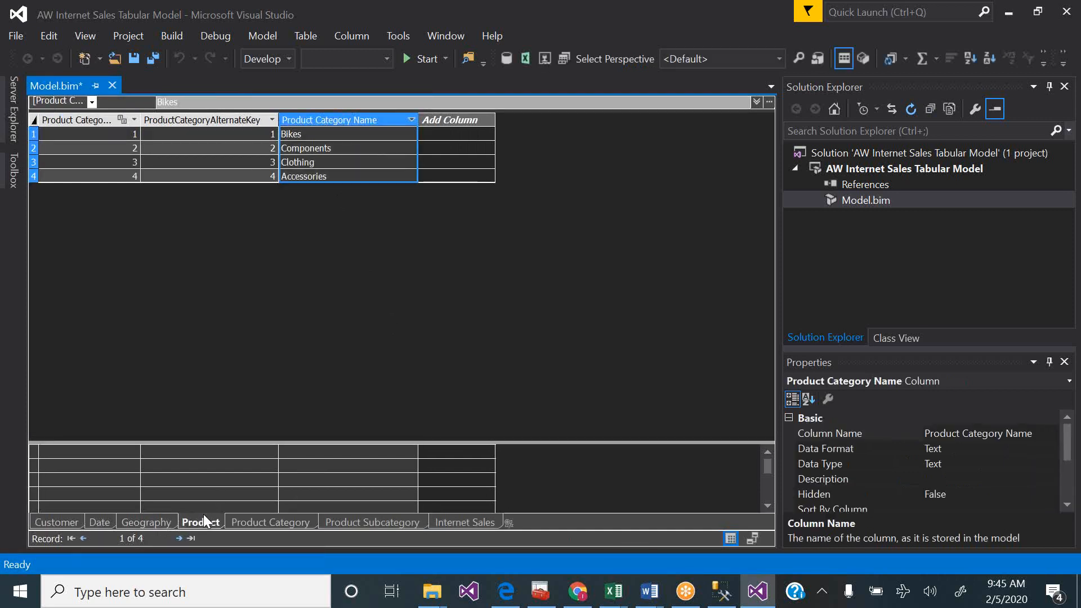
- Rename the Product table's calculated column based on Product Subcategory to Product SubCategory Name
left_click(201, 521)
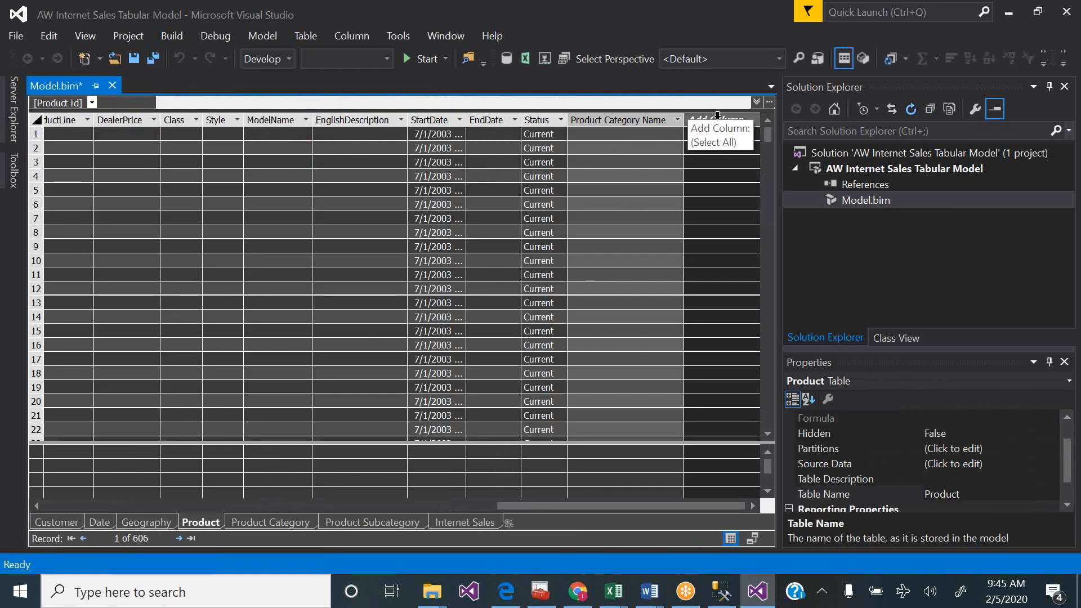
left_click(626, 120)
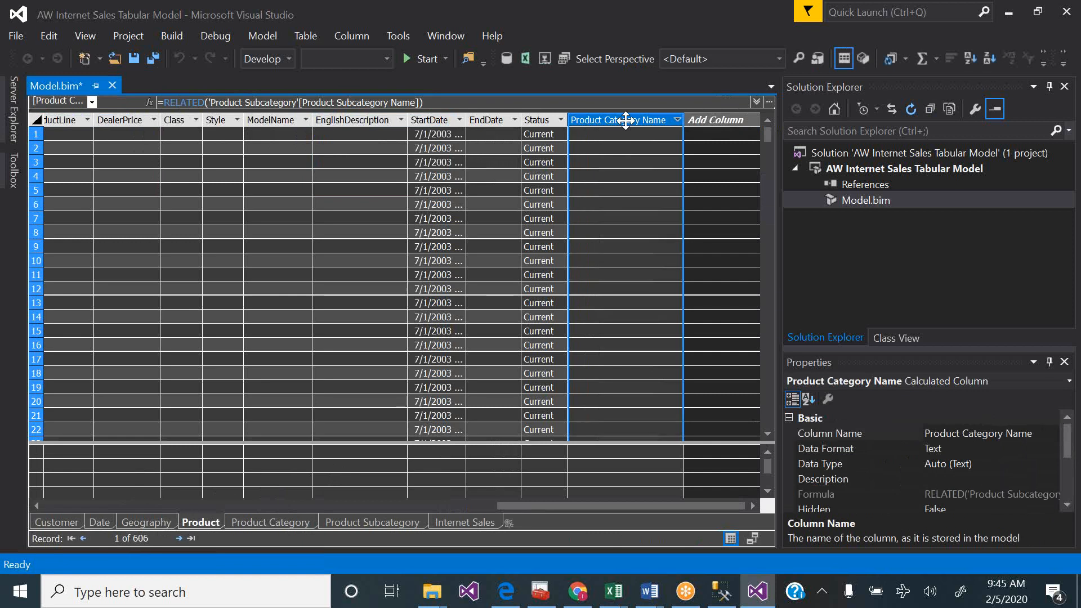
double_click(605, 120)
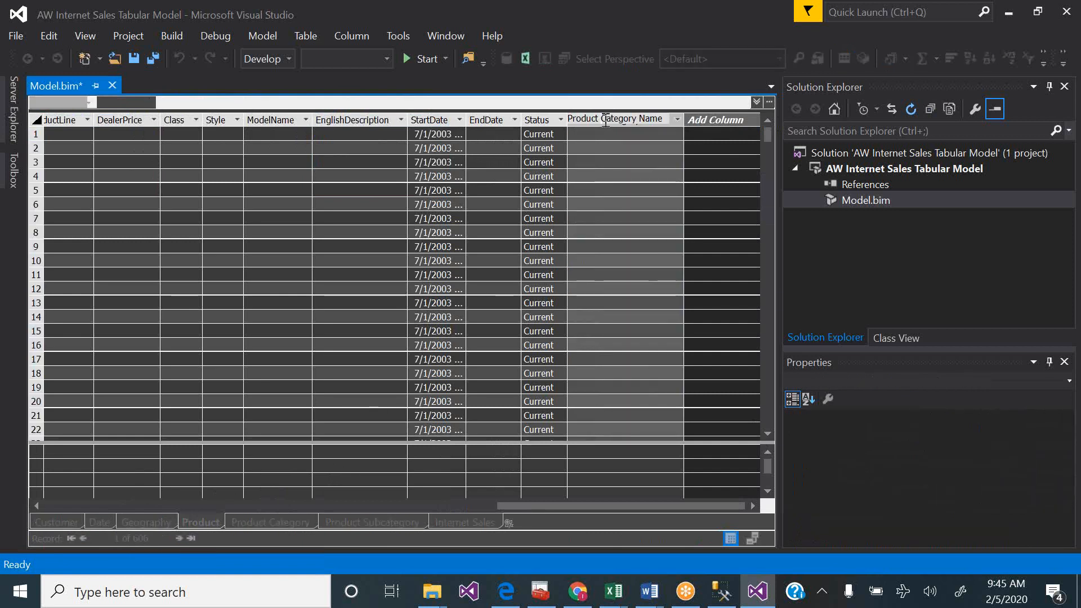
type("SUb")
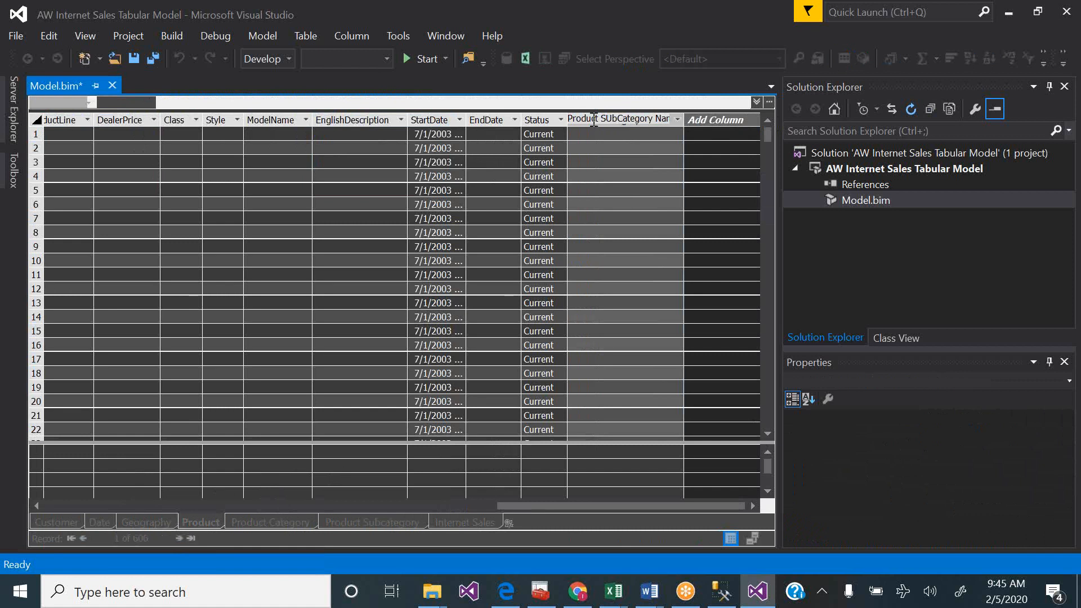
key("BackSpace")
key("BackSpace")
type("ub")
left_click(703, 119)
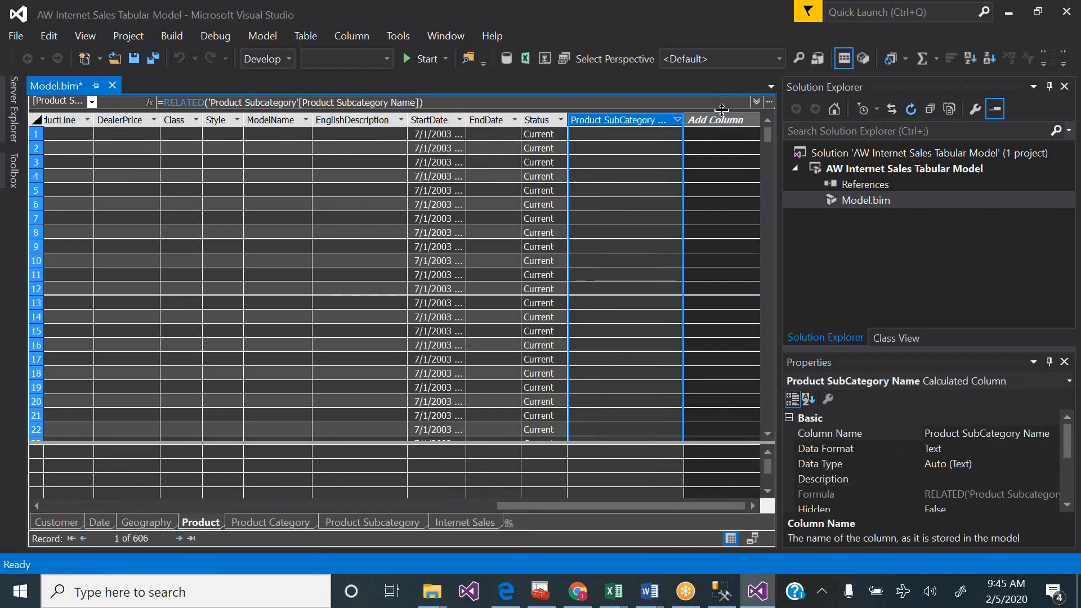
- Add the calculated column Product Category Name:=RELATED('Product Category'[Product Category Name]) to the Product table and check its distinct values in the filter list
left_click(704, 130)
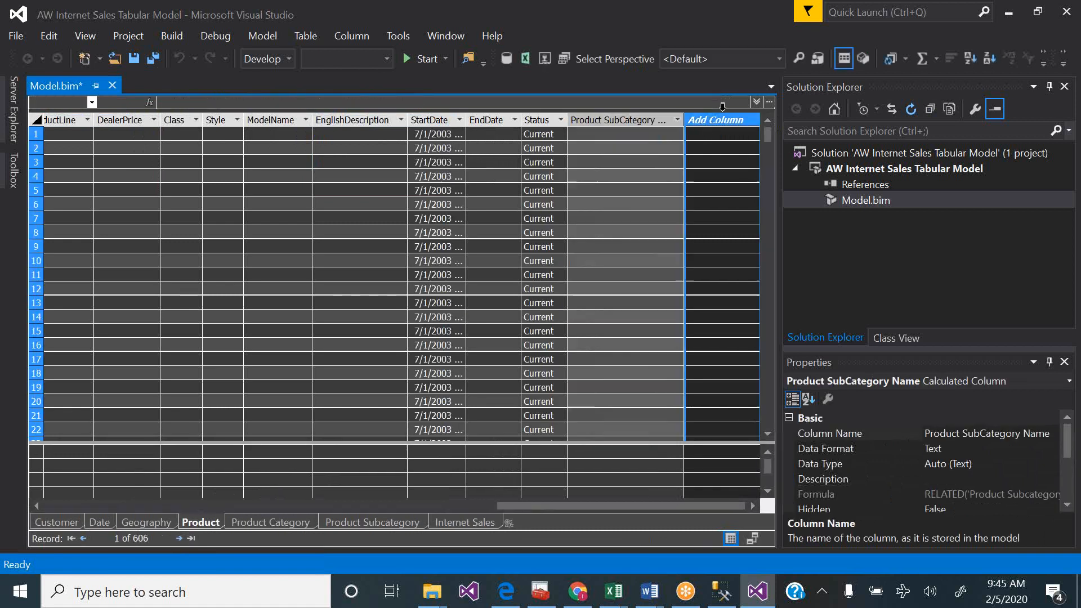
left_click(392, 100)
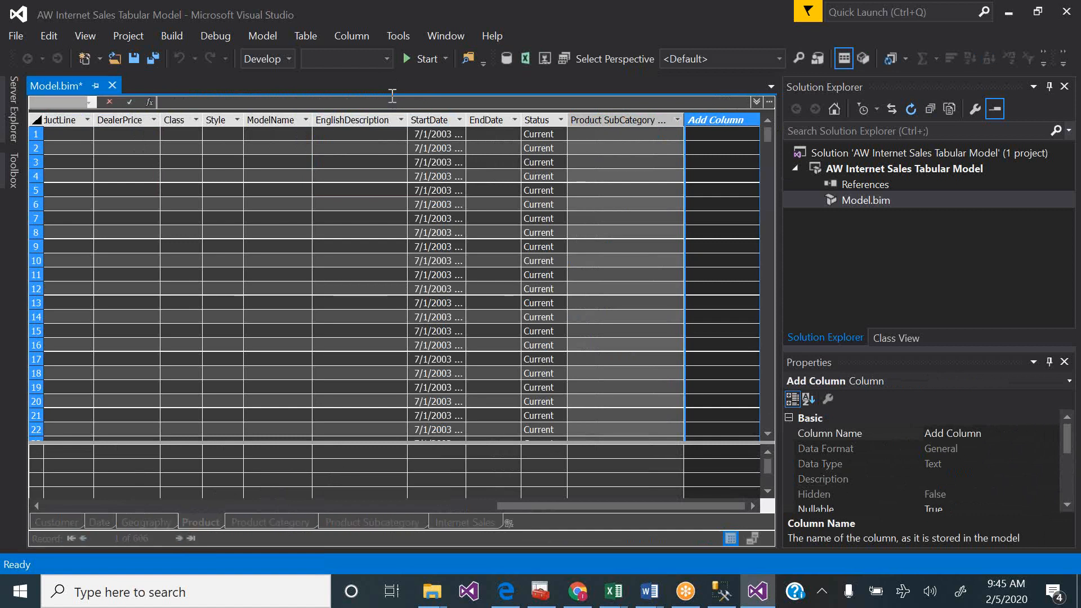
type("Product Category Name")
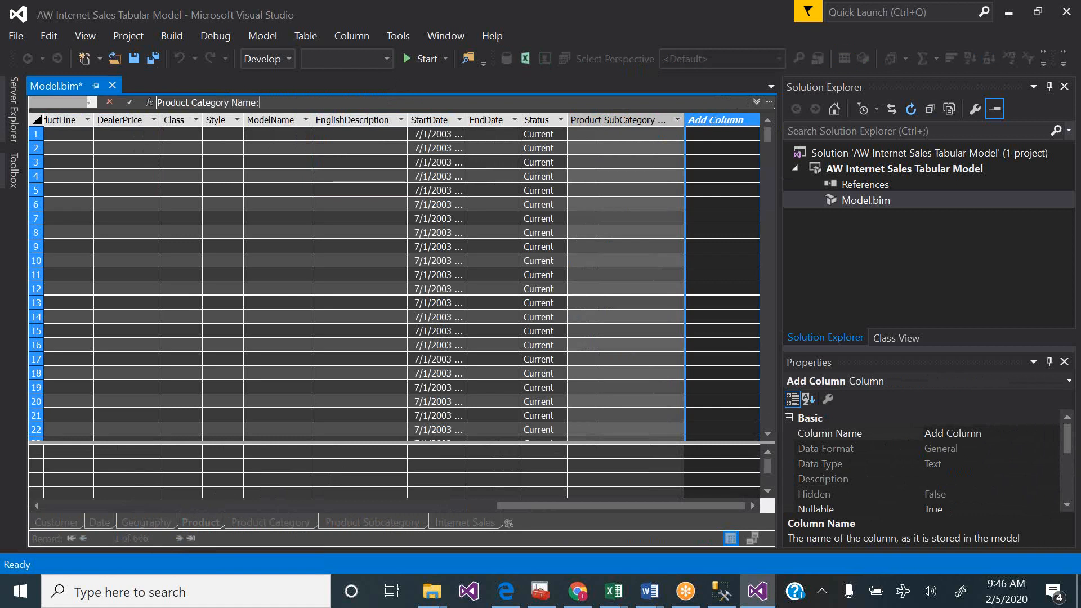
type(":=")
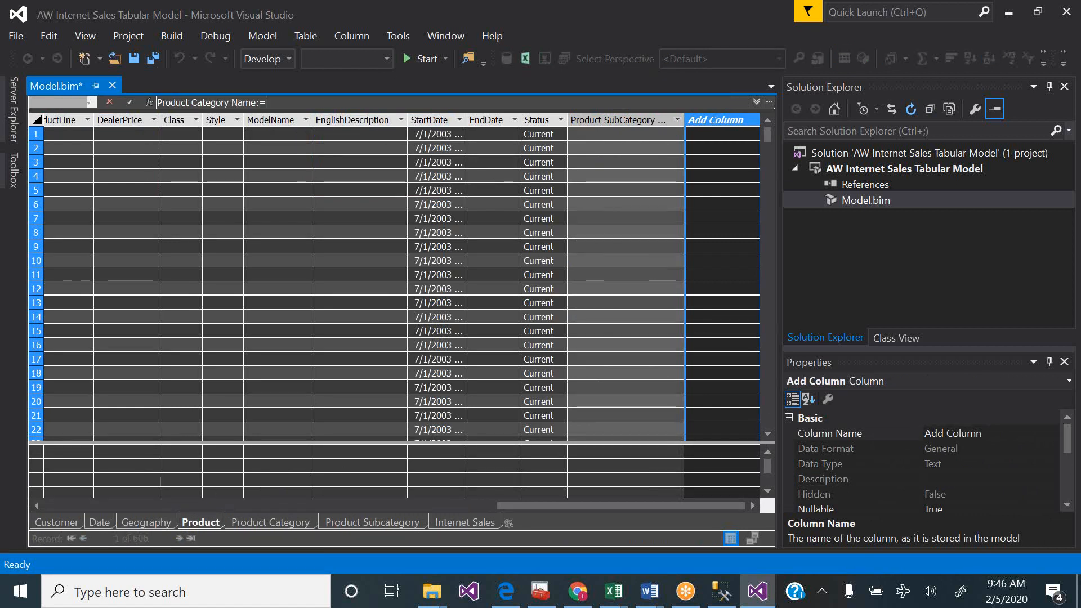
type("RELATED('Product Category'[Product Category Name])")
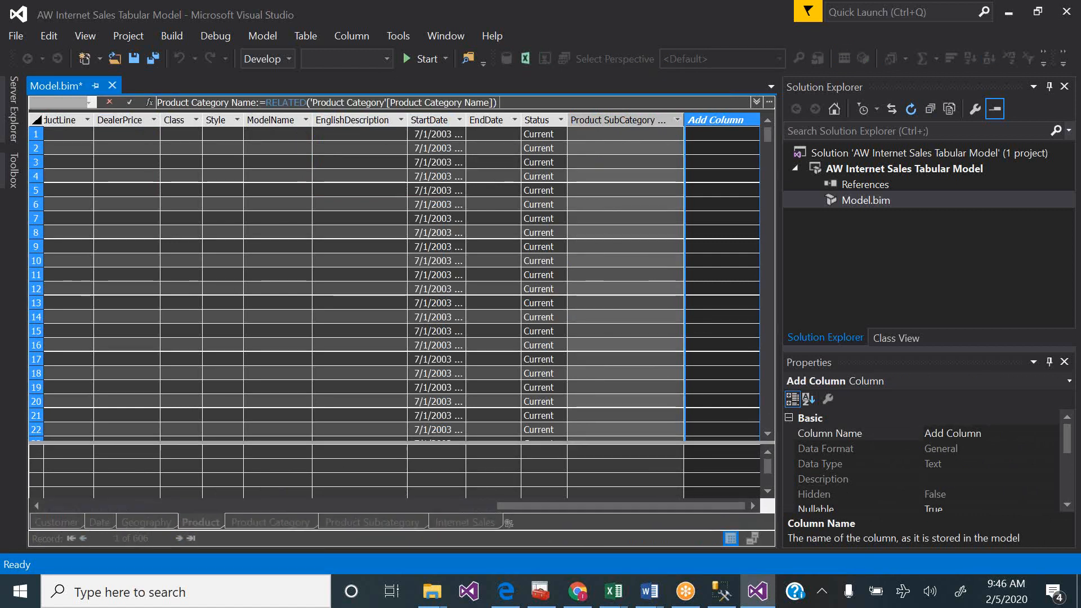
key("Return")
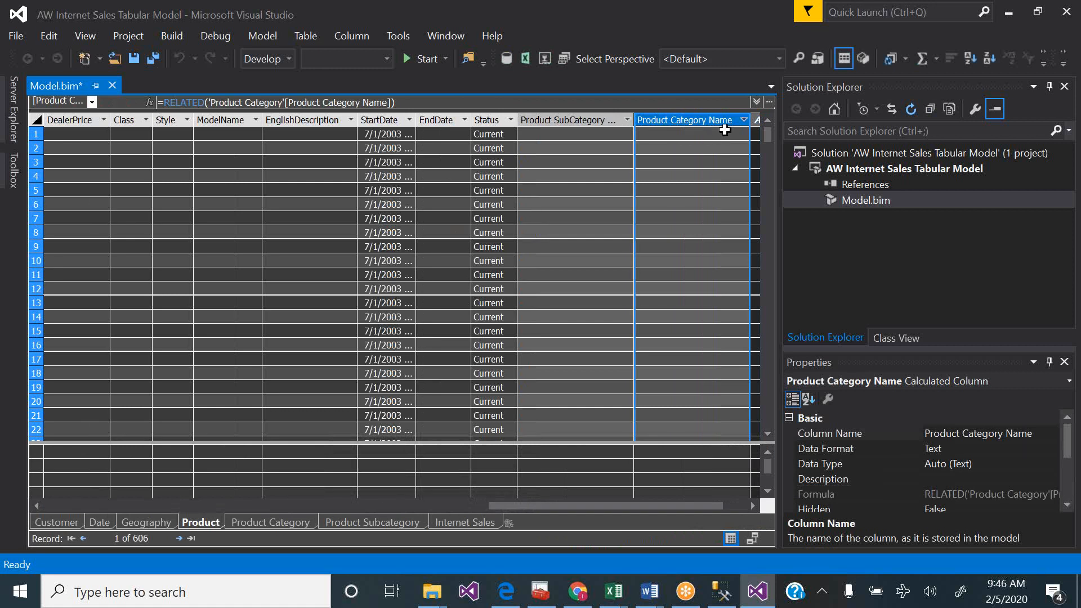
left_click(743, 120)
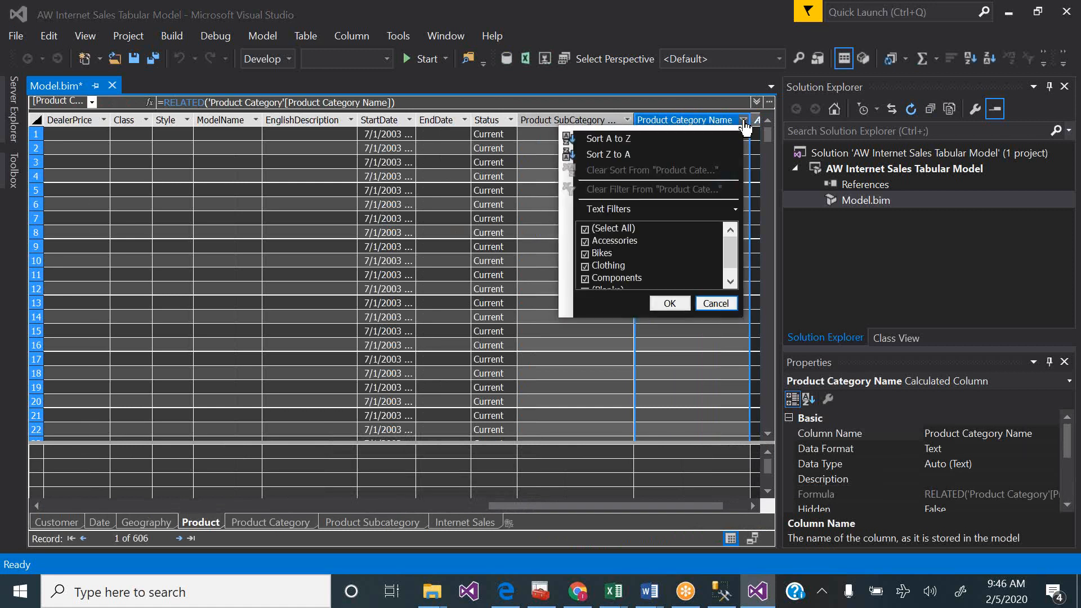
left_click(717, 305)
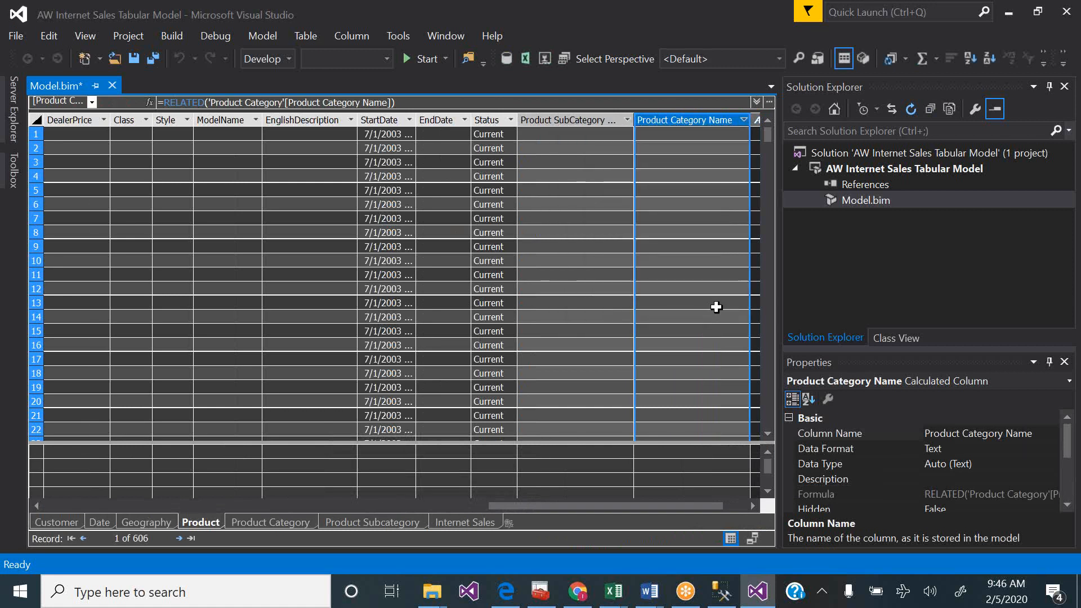
- Switch to the PDF guide and copy the Margin column formula =[Sales Amount]-[Total Product Cost]
left_click(506, 594)
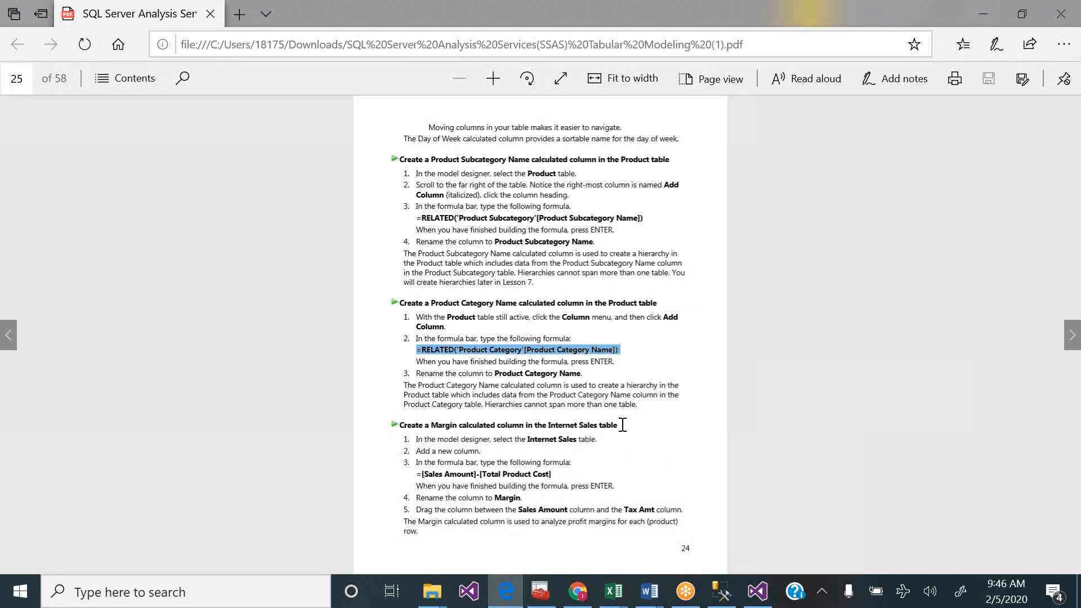
left_click_drag(554, 474, 422, 478)
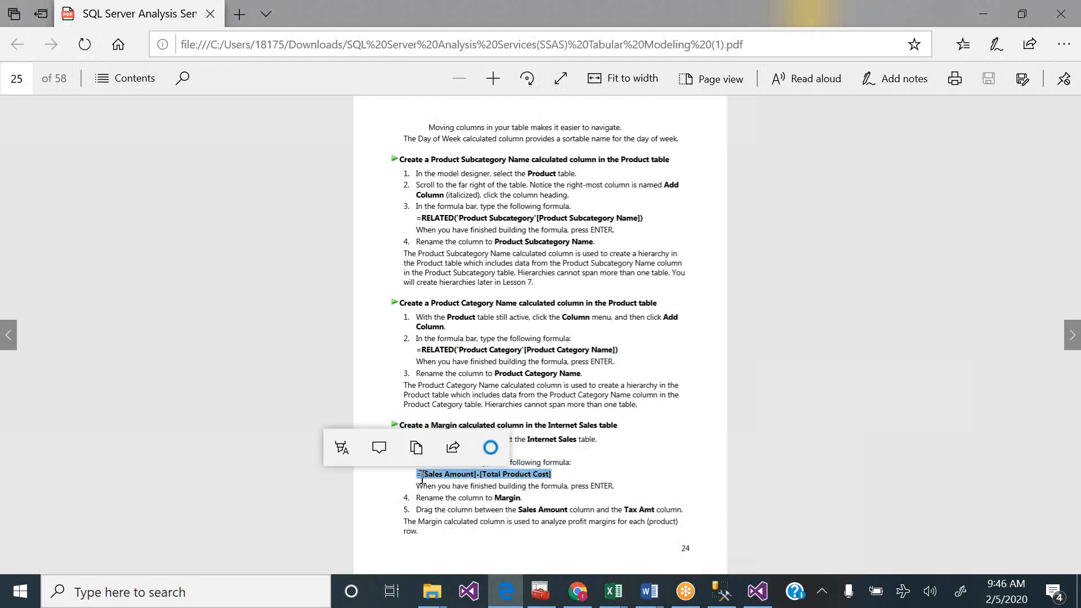
left_click(417, 448)
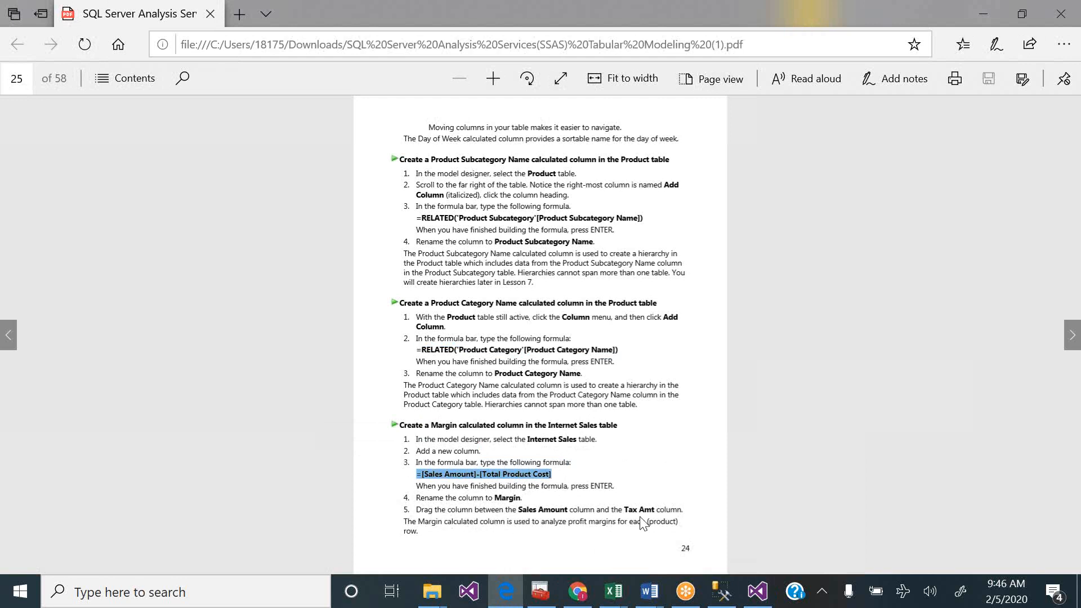
- Switch back to Visual Studio and rename the SalesAmount column in the Internet Sales table to Sales Amount
left_click(758, 591)
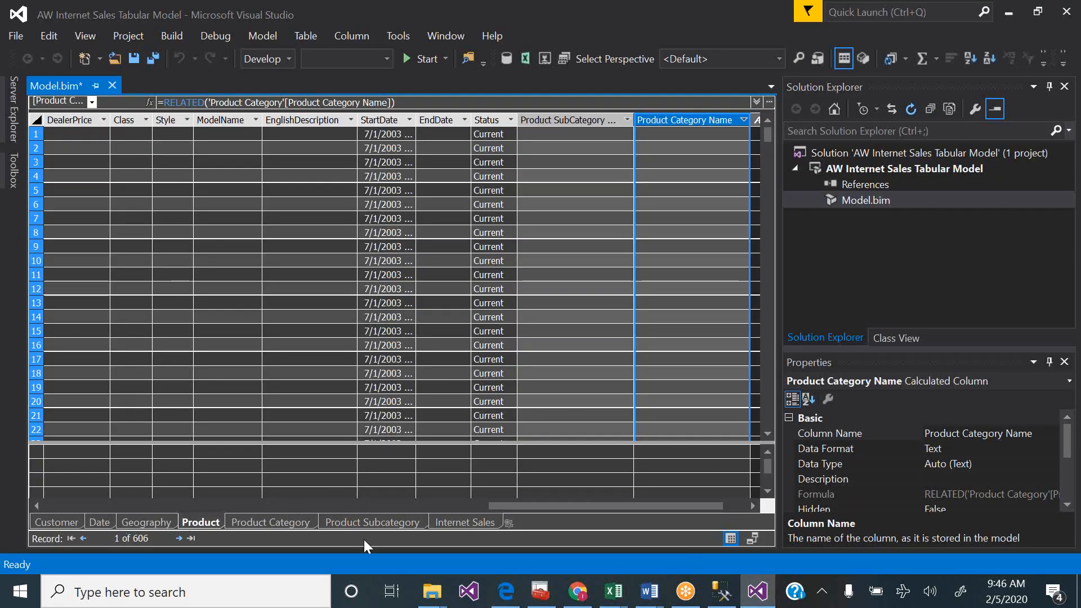
left_click(474, 523)
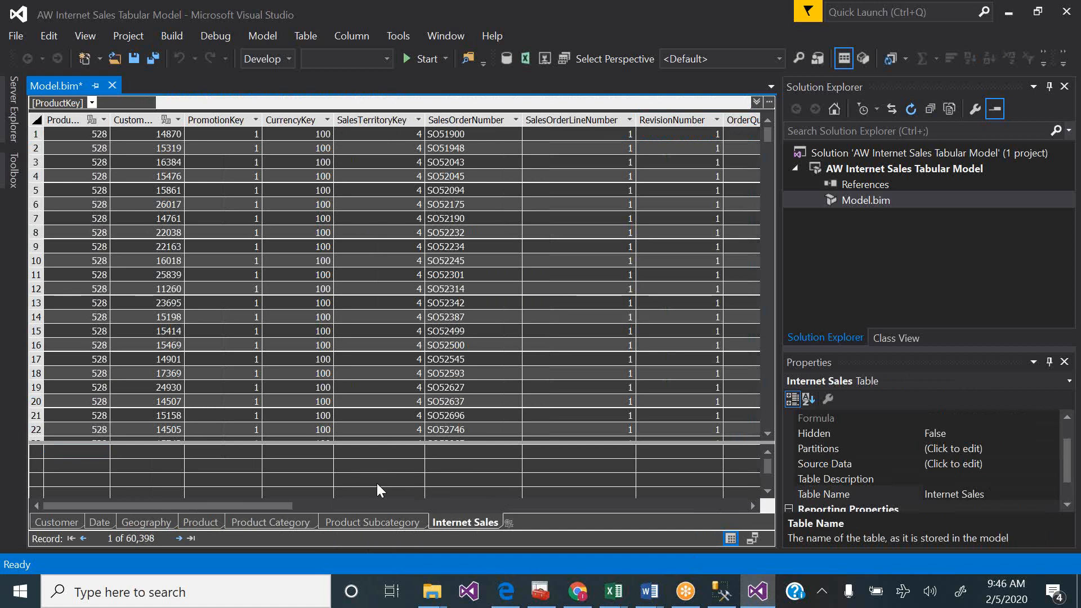
left_click_drag(249, 504, 506, 529)
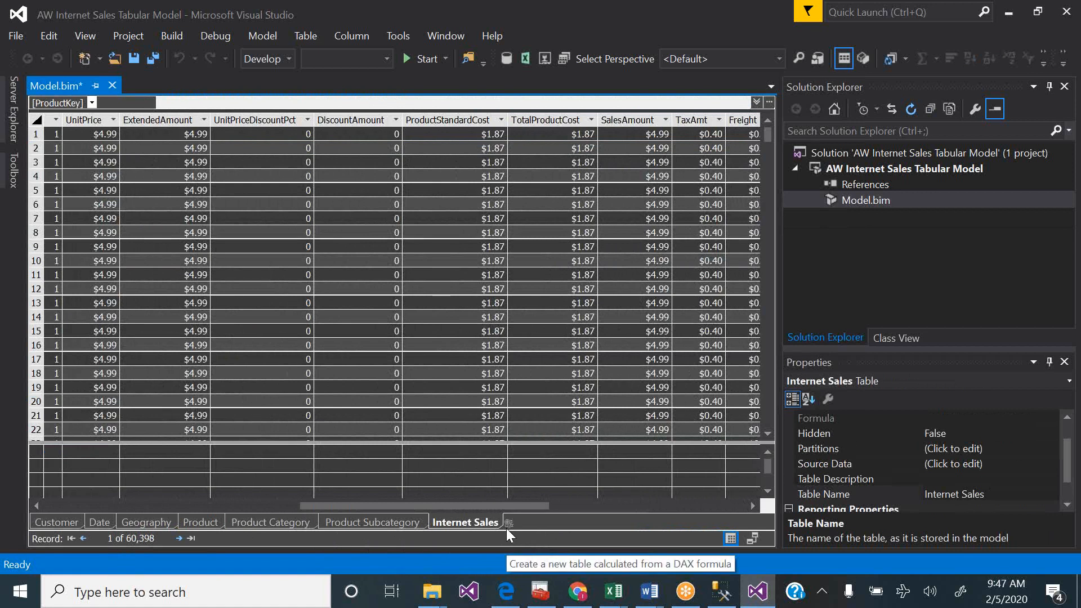
double_click(623, 118)
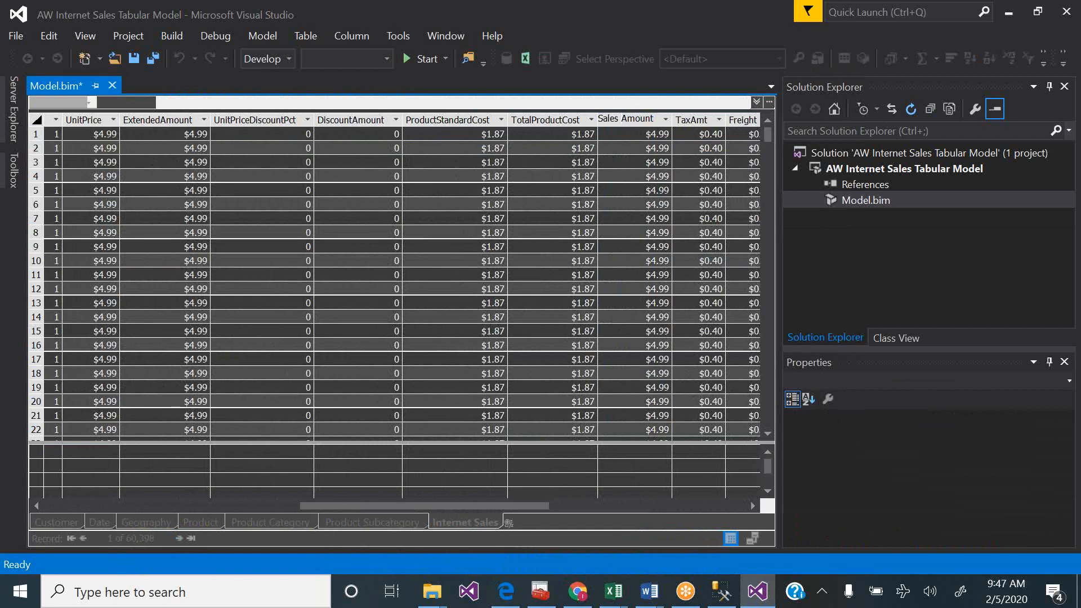
key("Return")
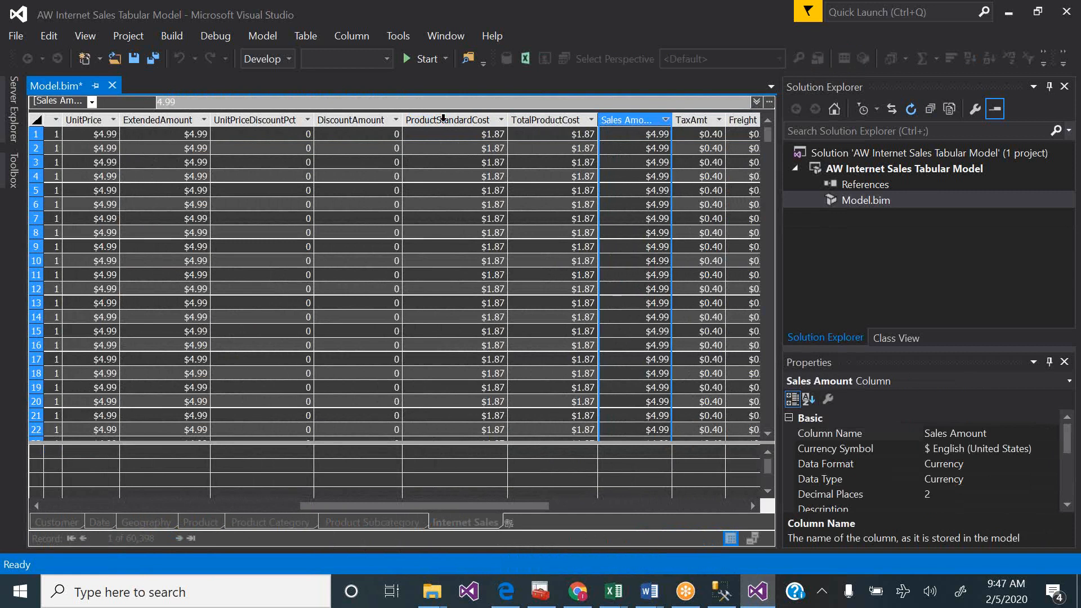
- Rename the ProductStandardCost column in the Internet Sales table to Product Cost
double_click(438, 121)
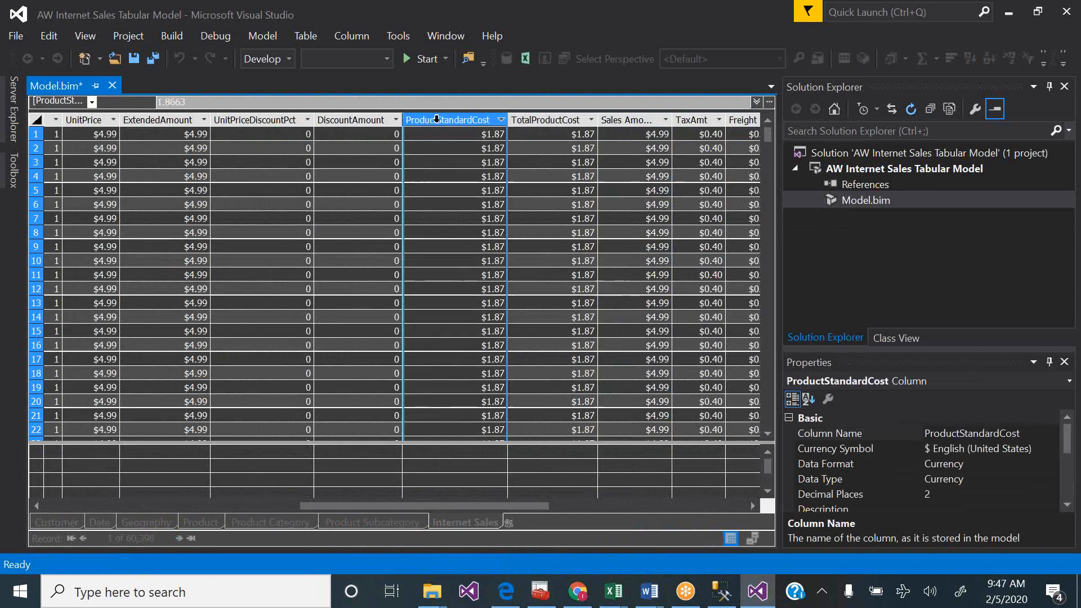
left_click(437, 121)
key("Delete")
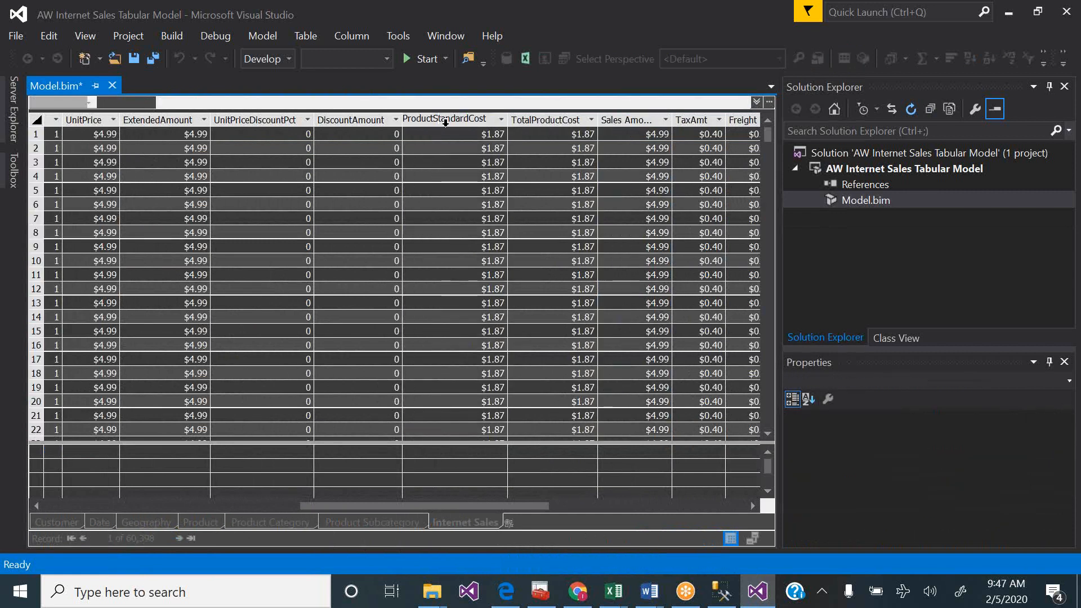
key("Delete")
key("Delete")
key("Delete")
key("Delete")
key("Delete")
key("Delete")
key("Delete")
key("Return")
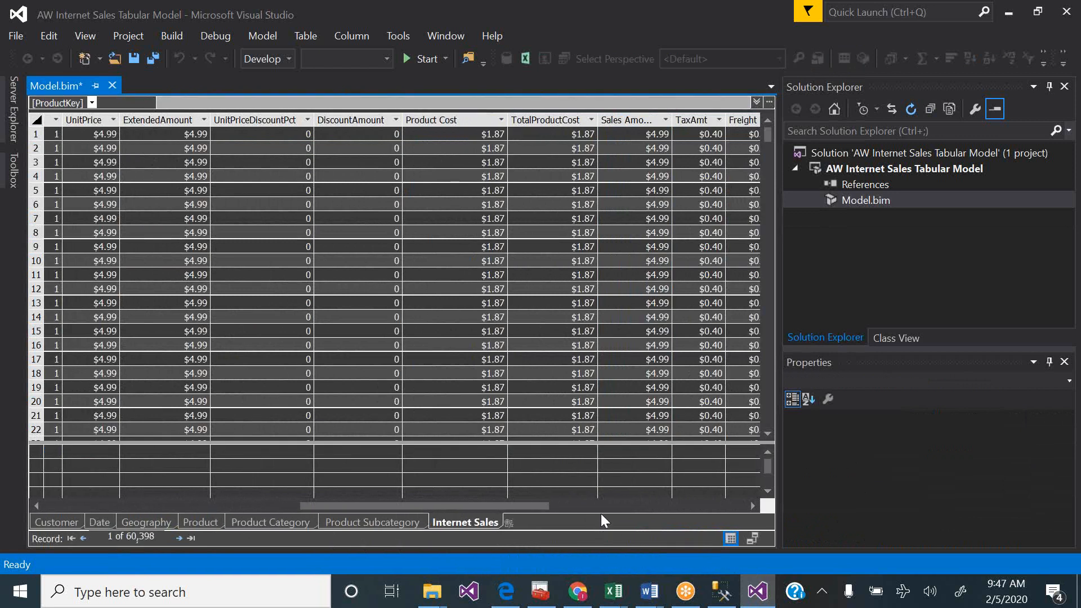
- Add the calculated column Margin:=[Sales Amount]-[Total Product Cost] to the Internet Sales table, removing the duplicate equals sign from the pasted formula
left_click(602, 508)
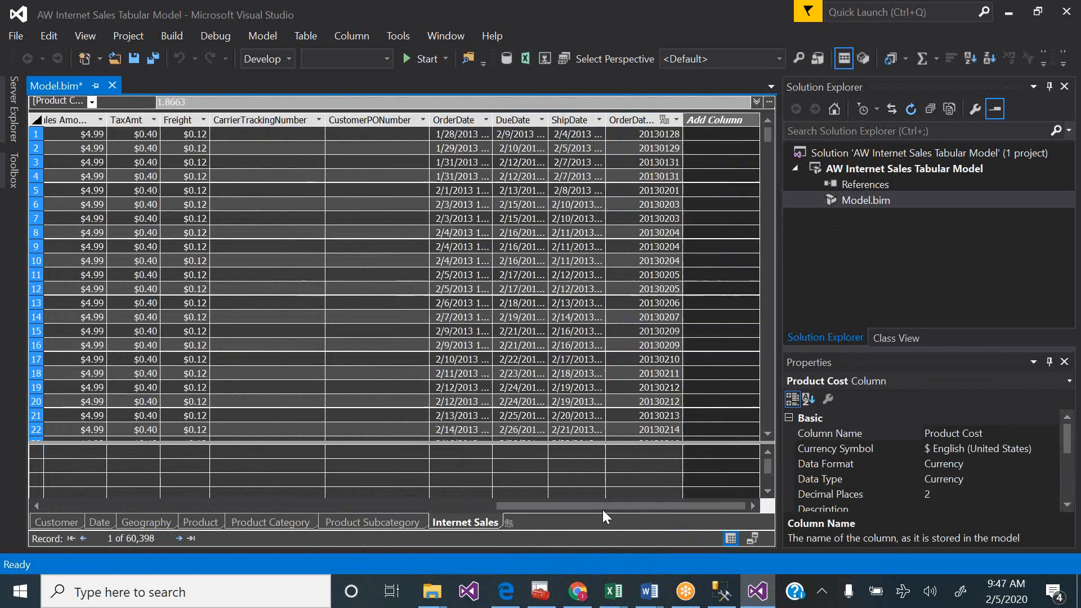
left_click(714, 119)
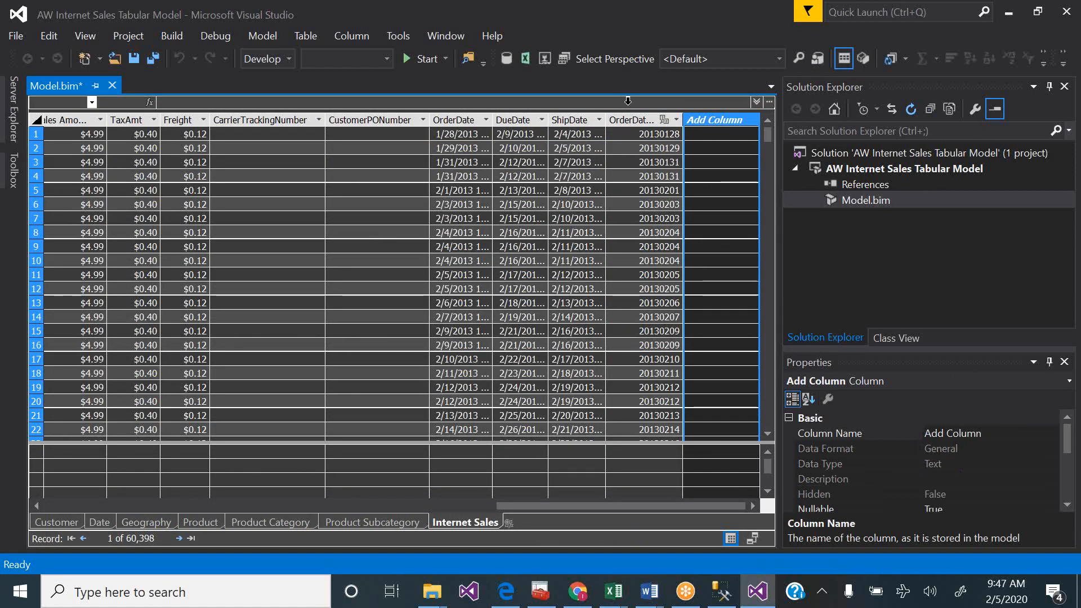
left_click(684, 101)
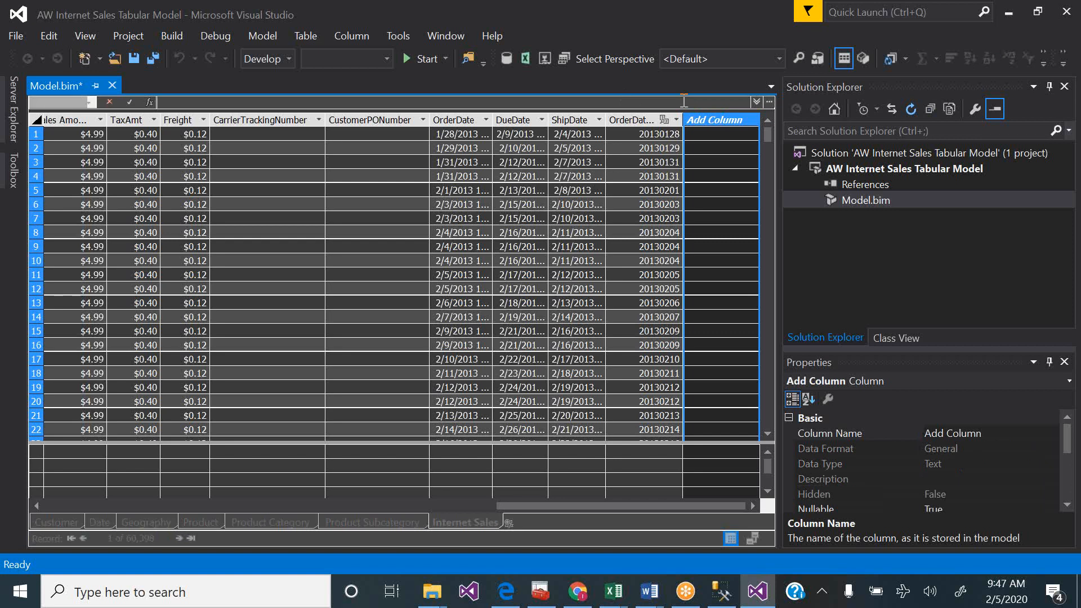
type("Margin")
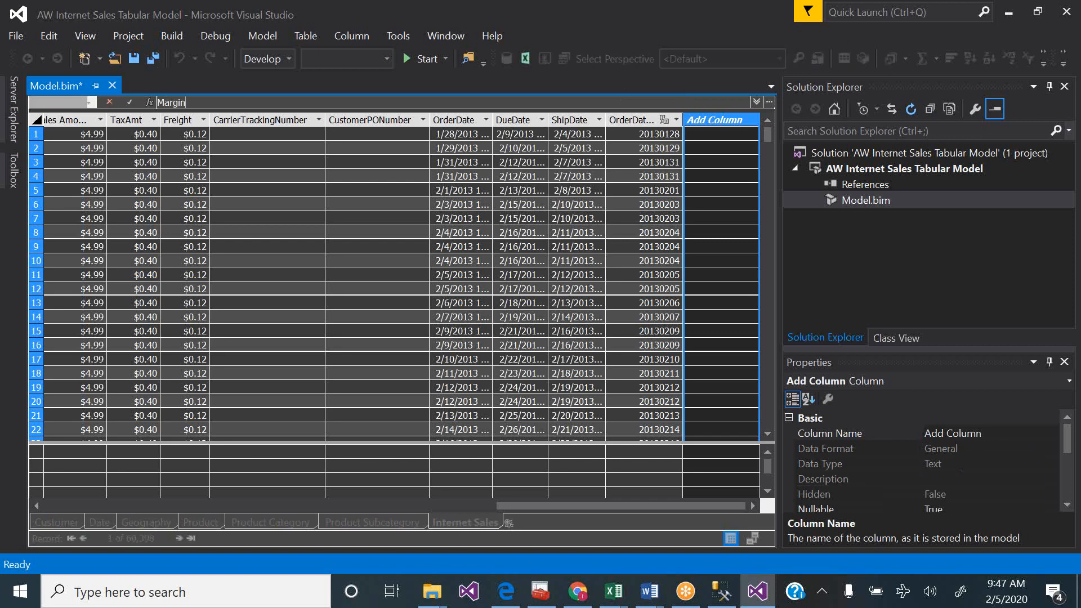
type(":=")
type("==[Sales Amount]-[Total Product Cost]")
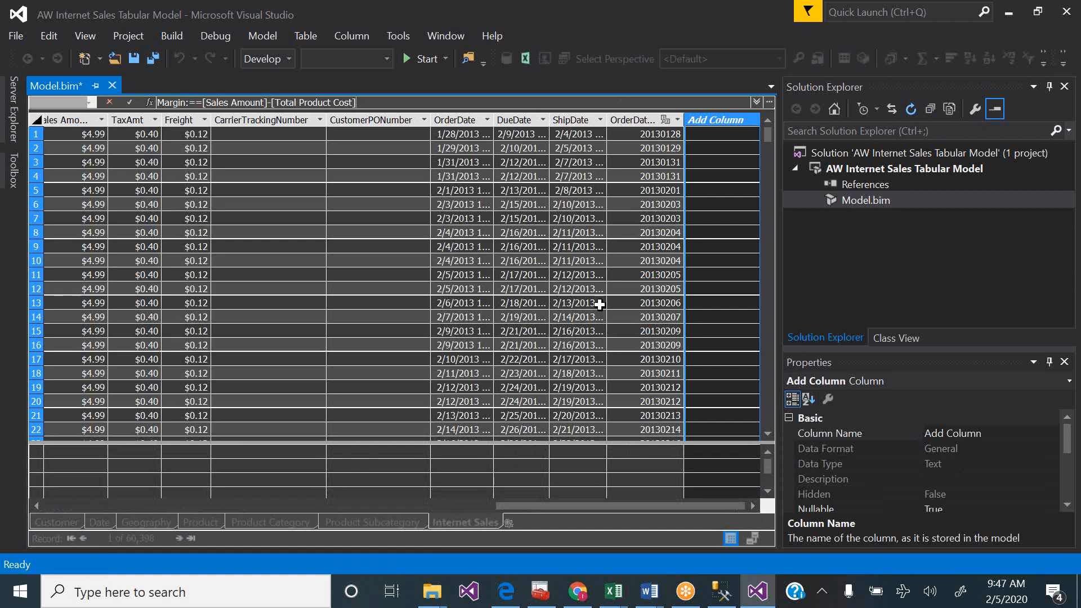
key("Return")
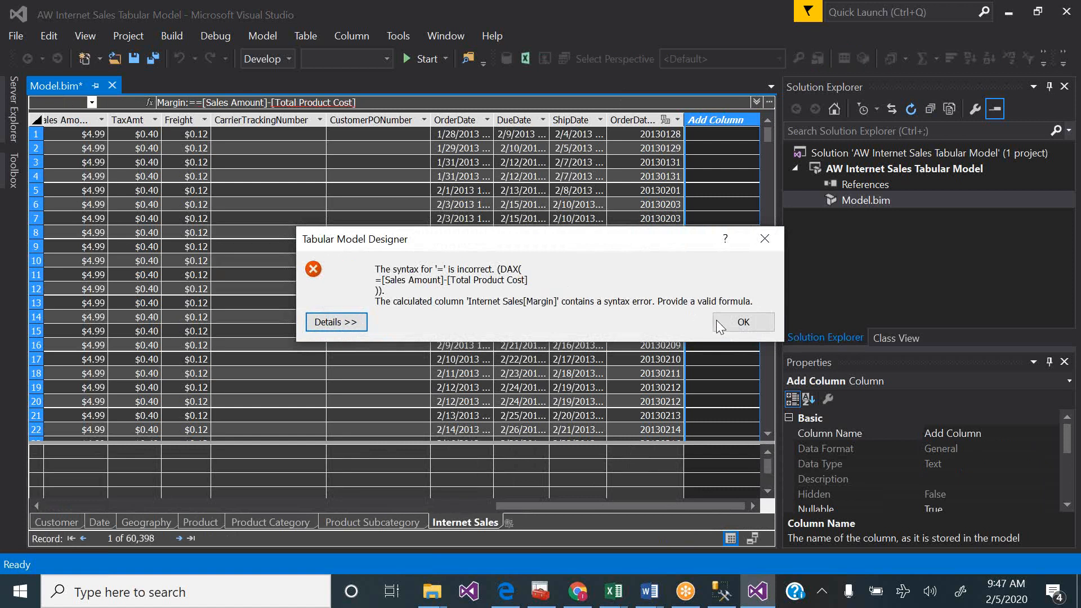
left_click(755, 324)
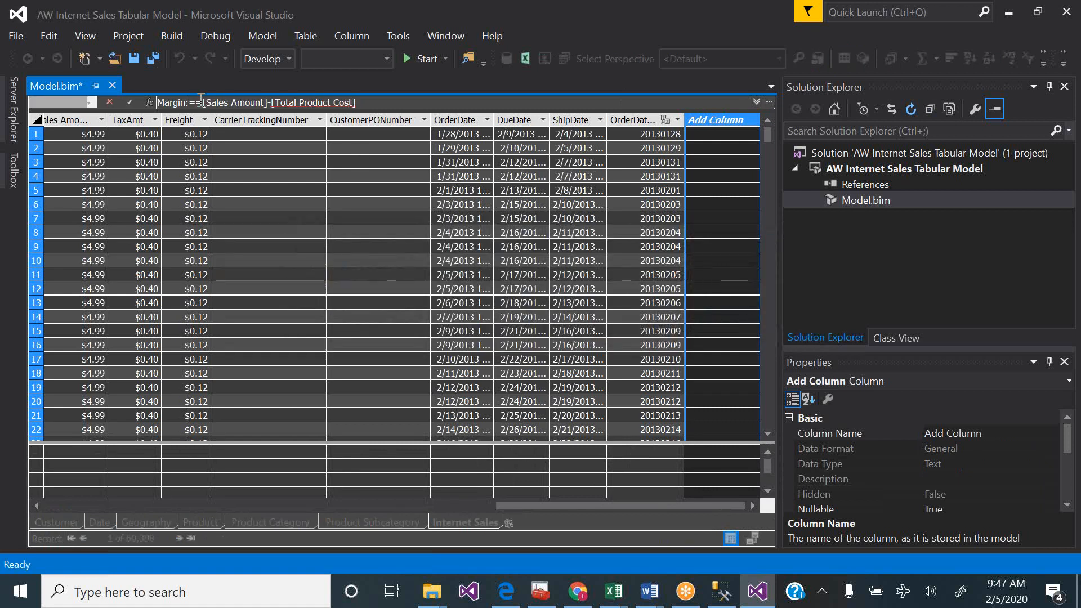
key("BackSpace")
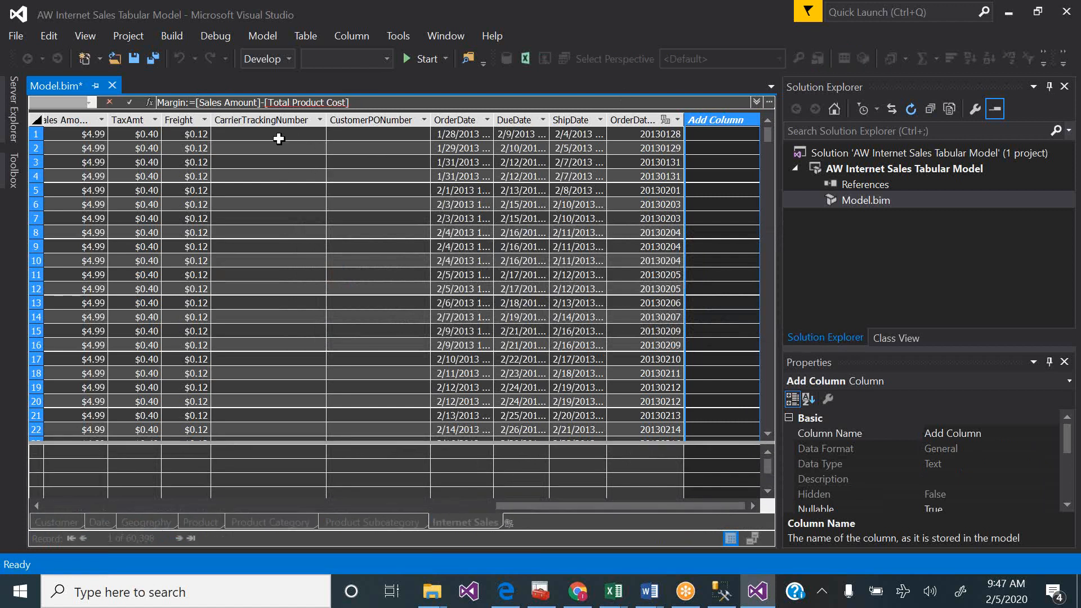
key("Return")
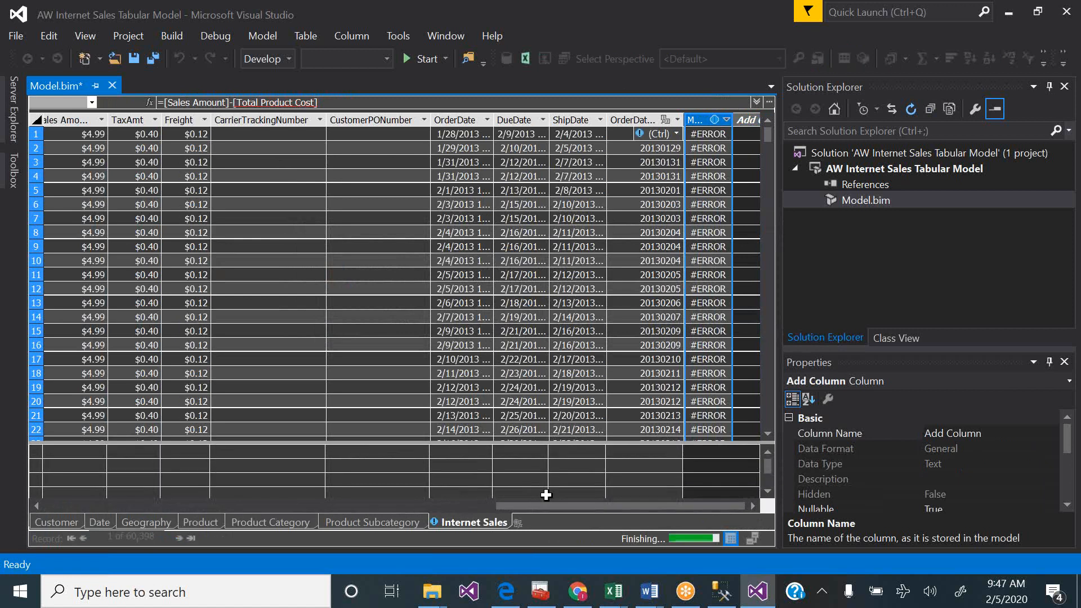
- Rename the TotalProductCost column in the Internet Sales table to Total Product Cost so the Margin formula can reference it
left_click_drag(548, 506, 466, 495)
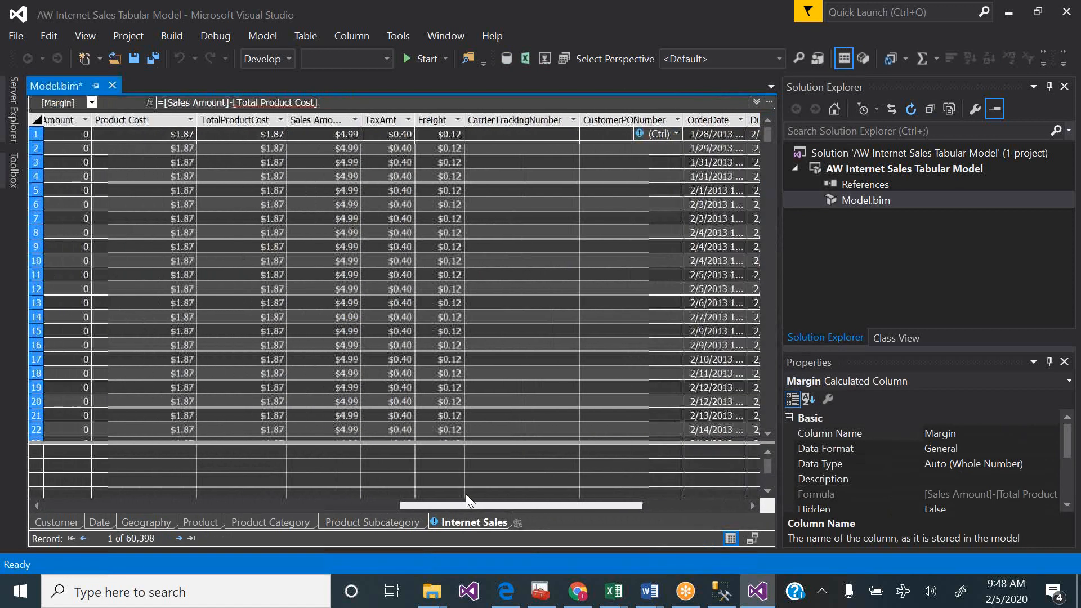
double_click(246, 118)
left_click(219, 118)
left_click(251, 119)
key("Return")
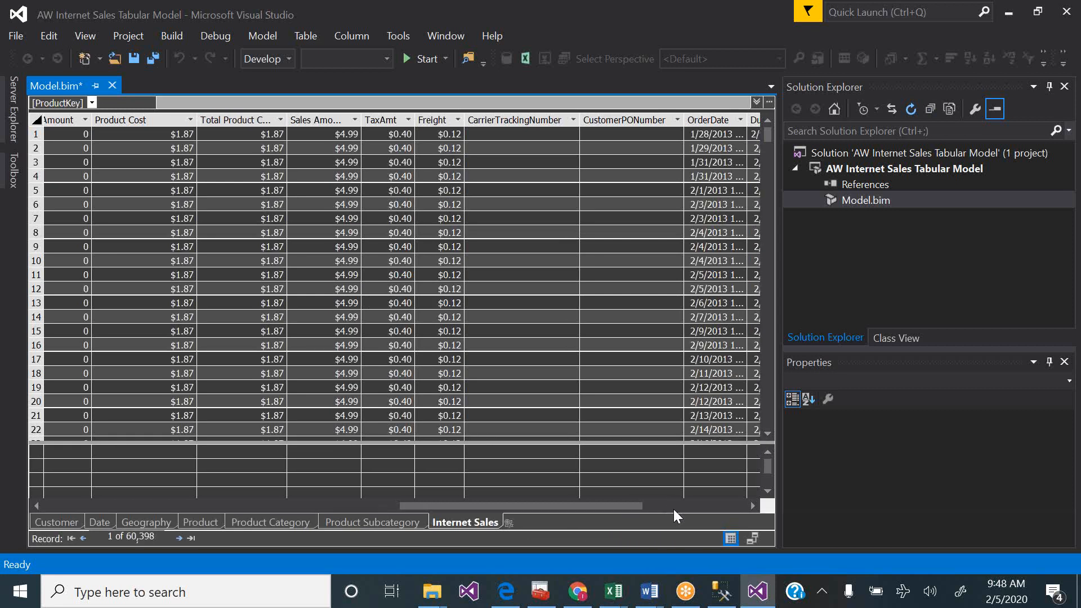
- Move the Margin column between the Sales Amount and TaxAmt columns and check its placement
left_click(672, 509)
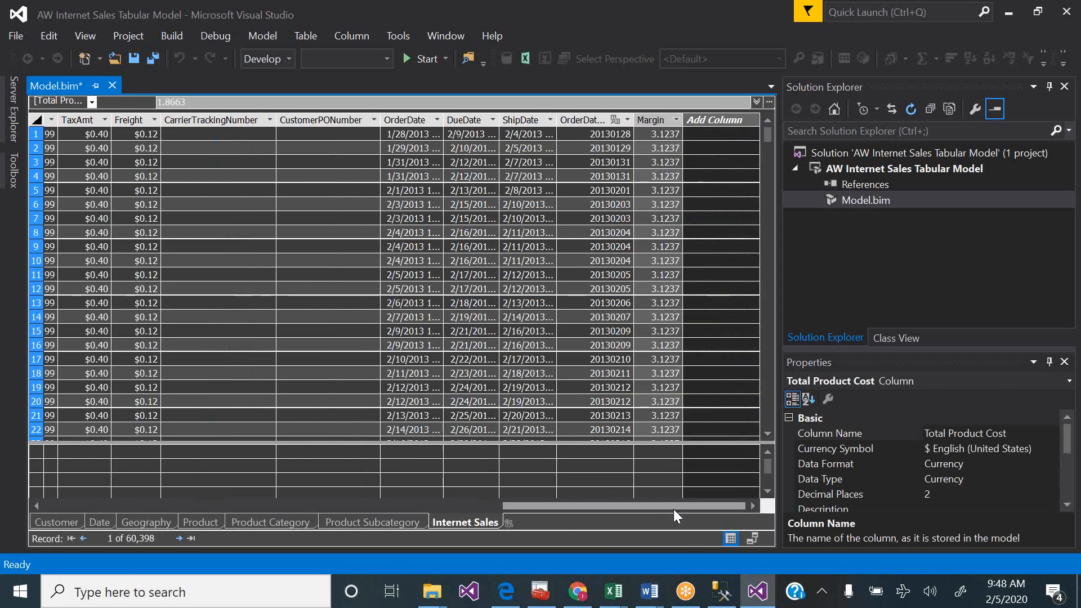
left_click(664, 120)
left_click_drag(665, 120, 64, 113)
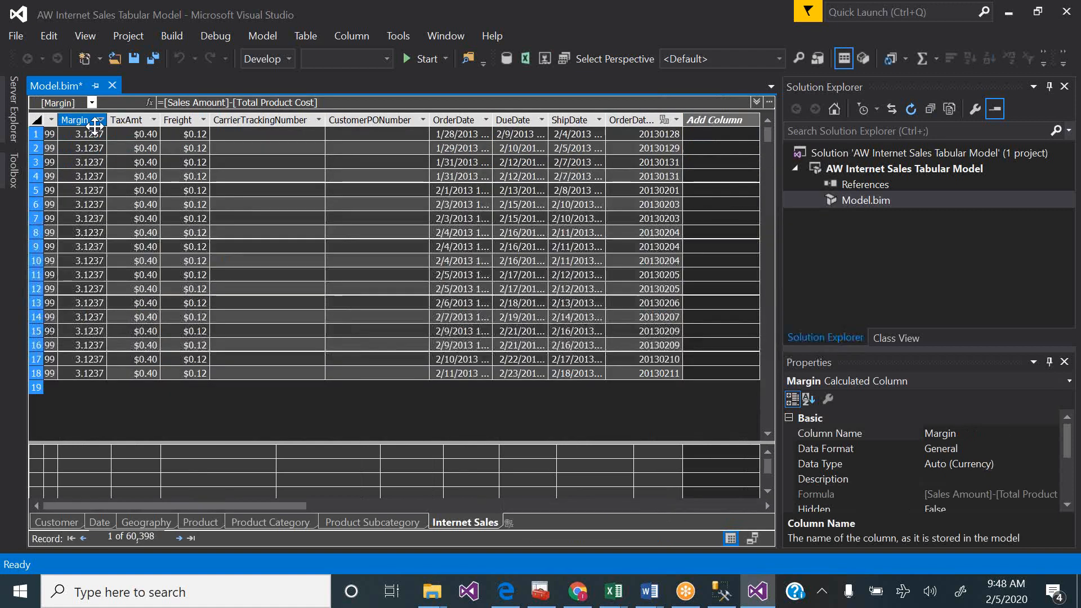
left_click_drag(658, 507, 499, 499)
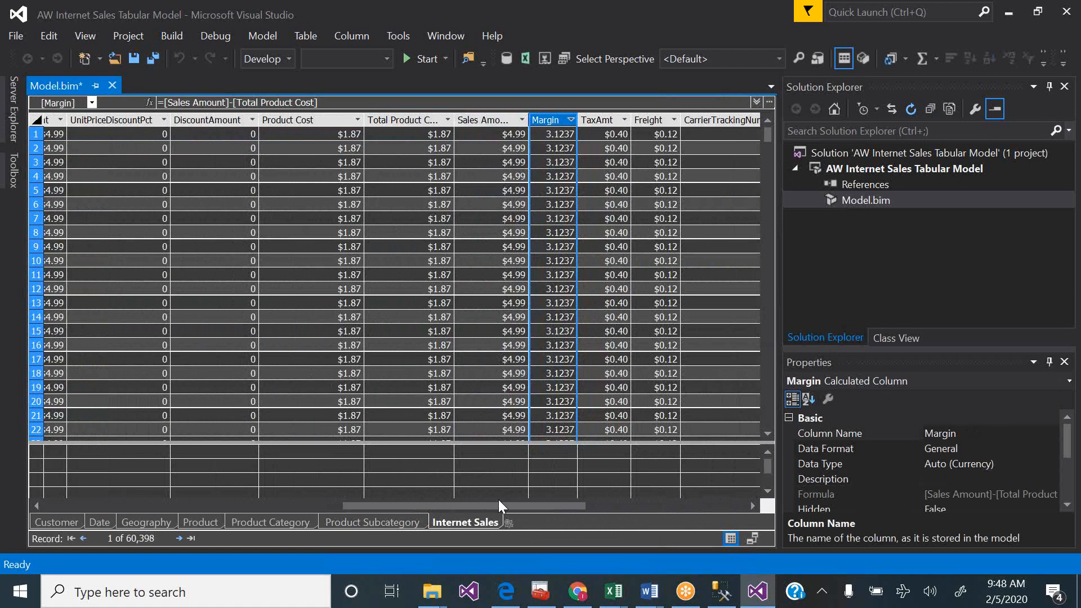
- Switch to the PDF guide, go to Lesson 7: Create Measures, and copy the formula COUNTROWS( DATESQTD( 'Date'[Date]))
left_click(507, 590)
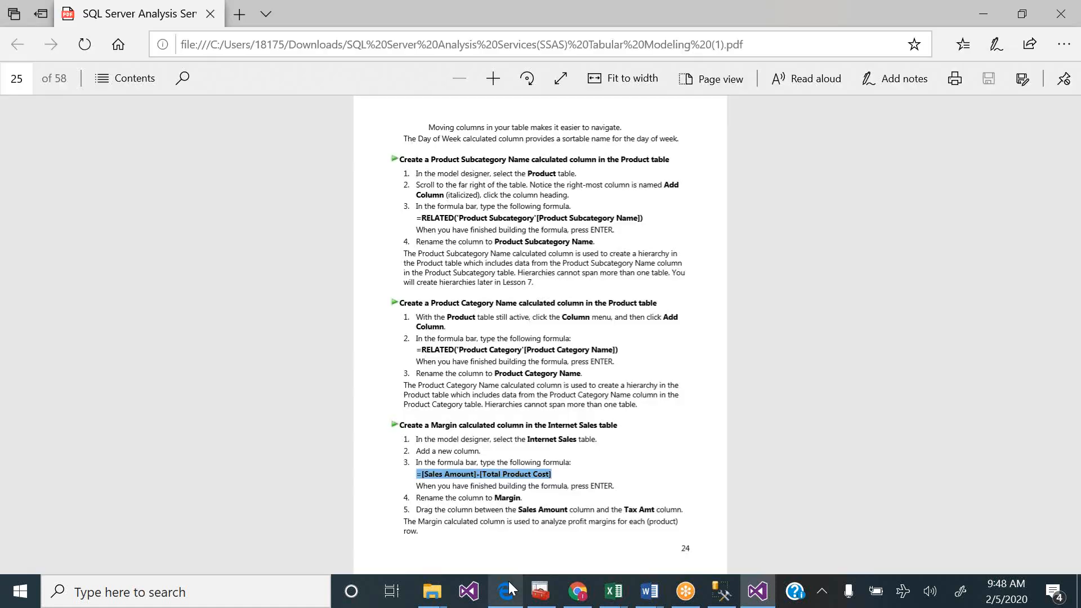
left_click(631, 441)
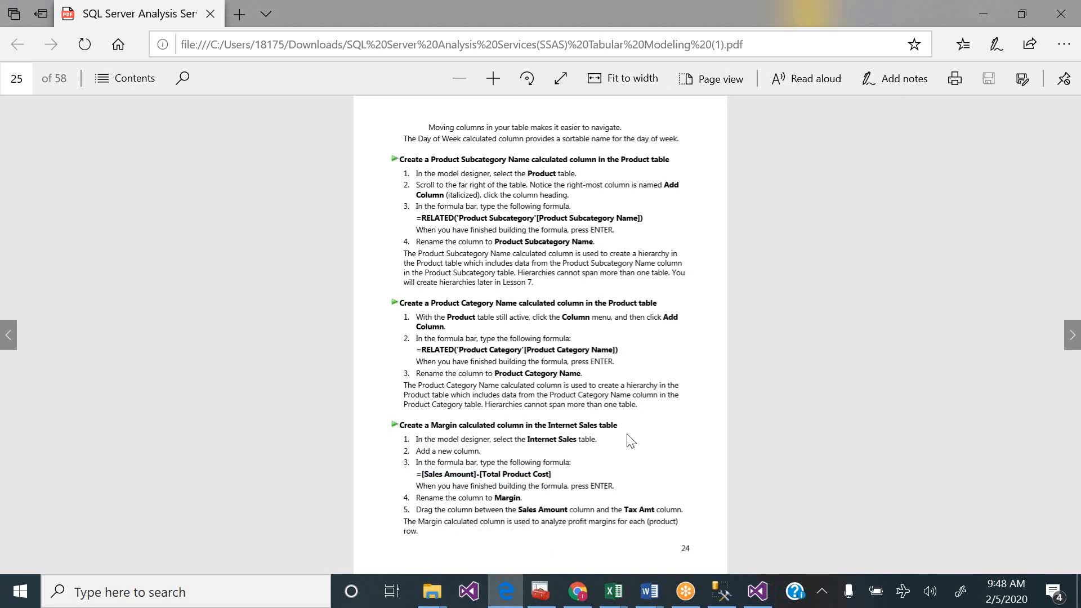
key("Page_Down")
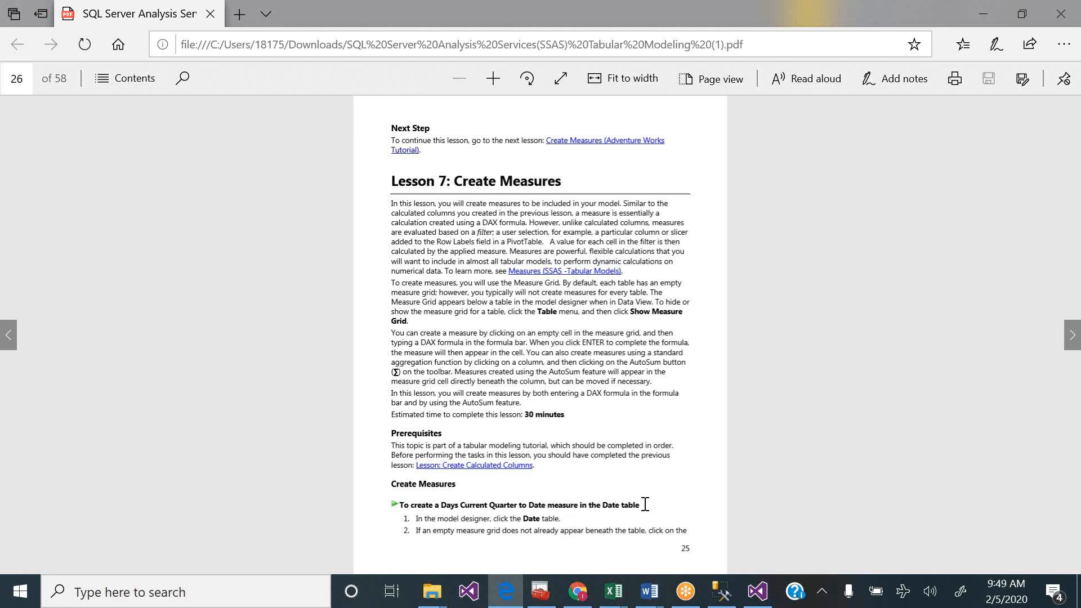
scroll(645, 504, "down", 3)
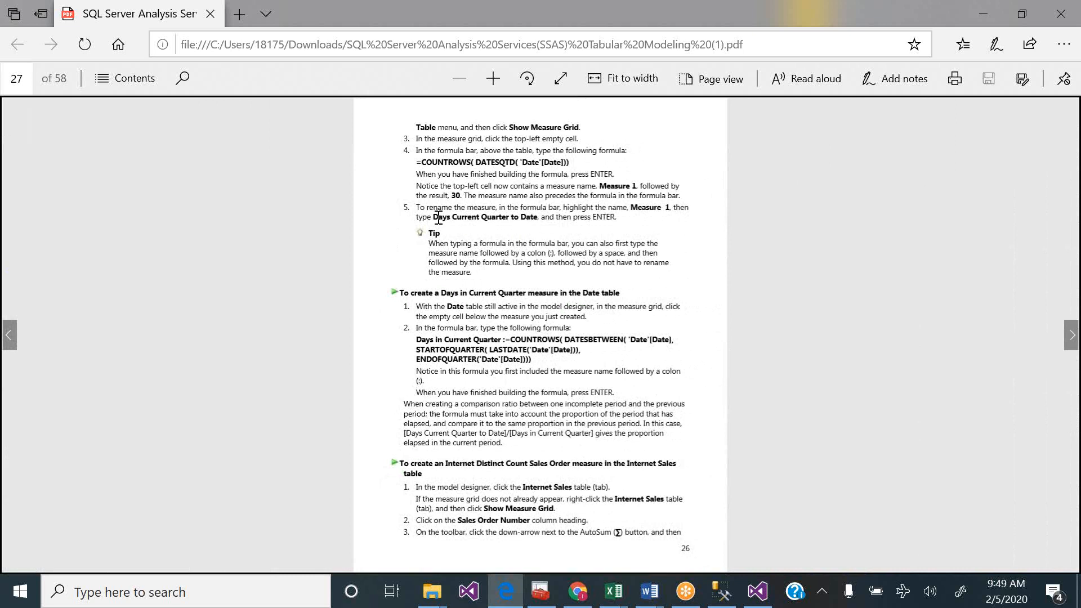
left_click_drag(573, 163, 422, 163)
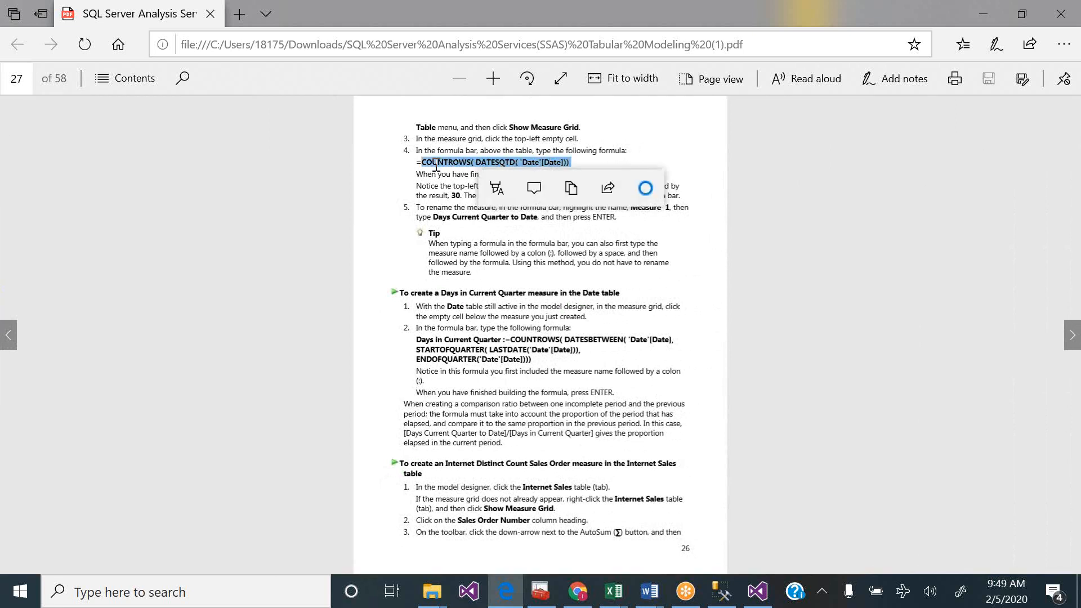
left_click(571, 187)
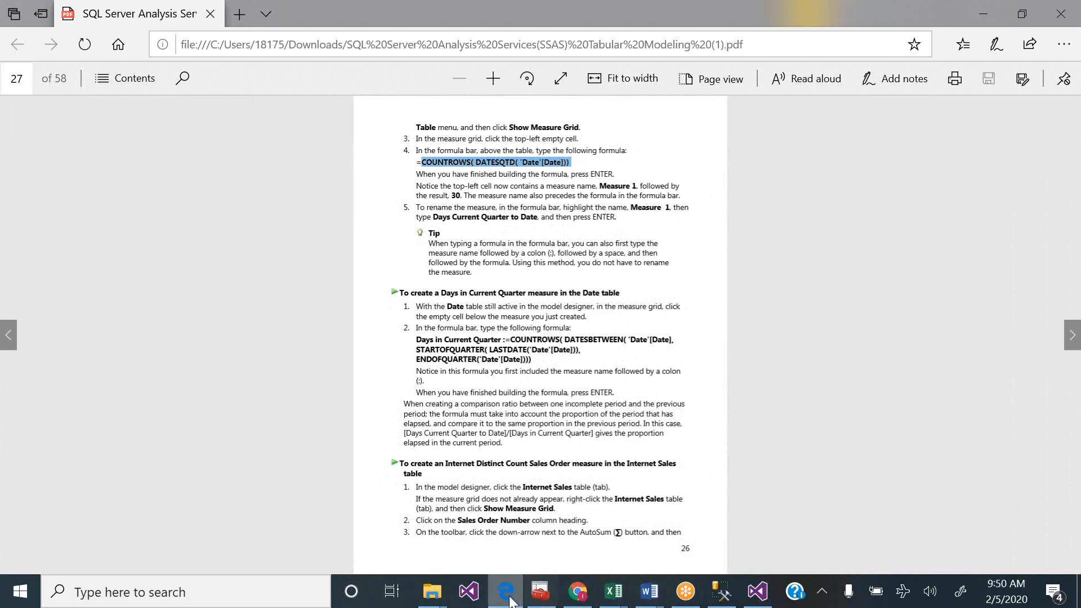
- Switch back to Visual Studio, open the Date table and turn off its measure grid
left_click(760, 593)
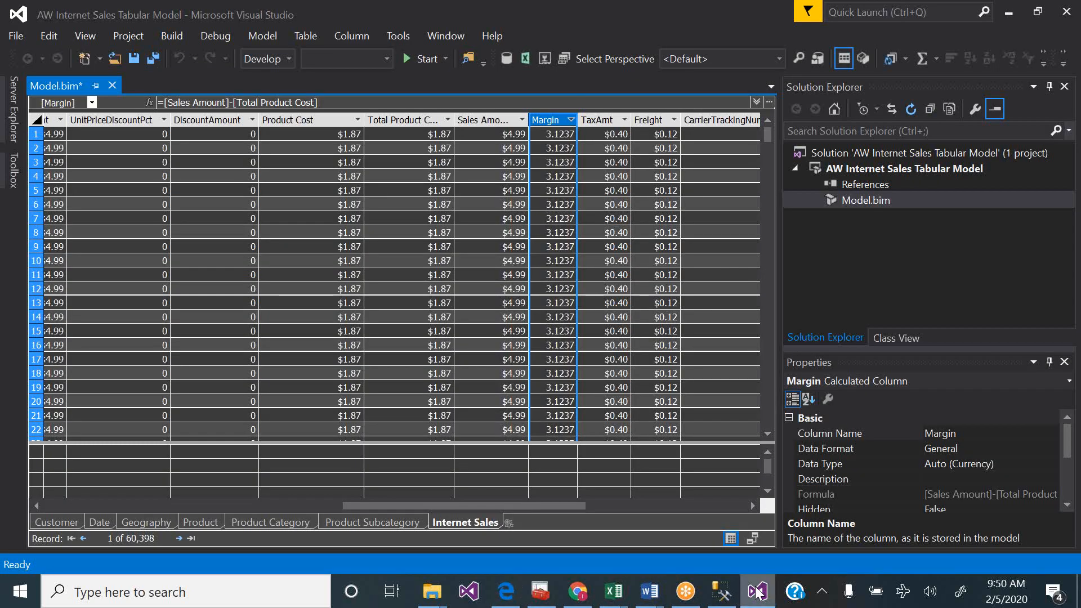
left_click(103, 522)
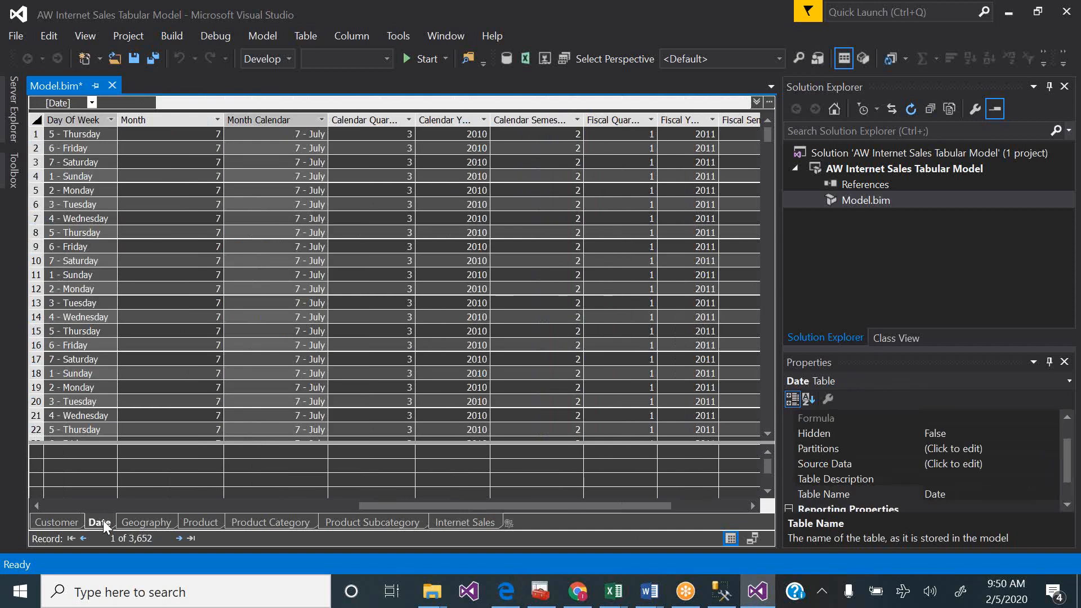
left_click(199, 456)
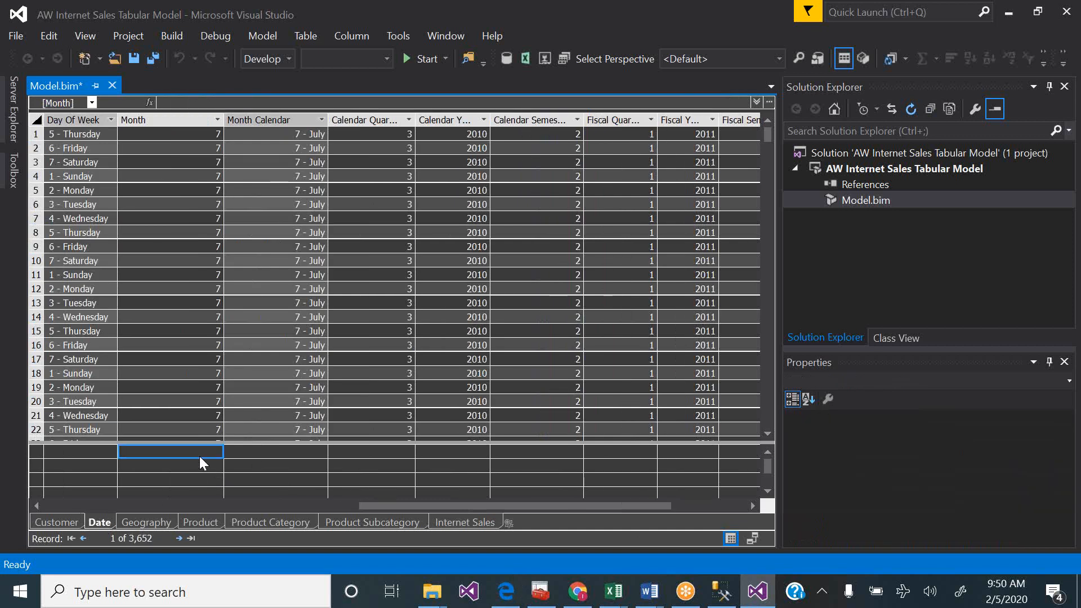
left_click(305, 37)
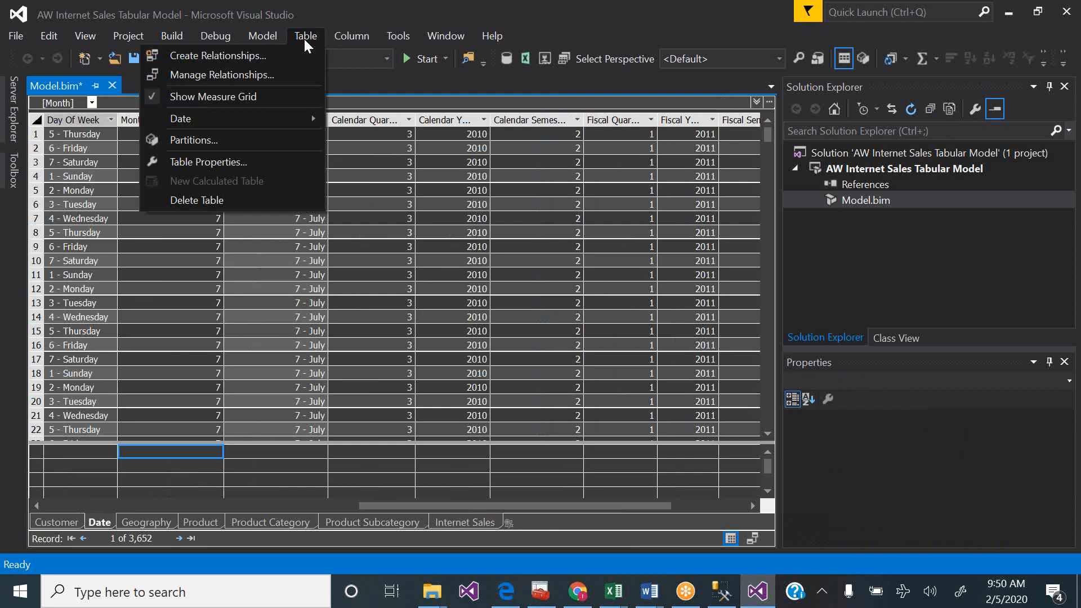
mouse_move(276, 35)
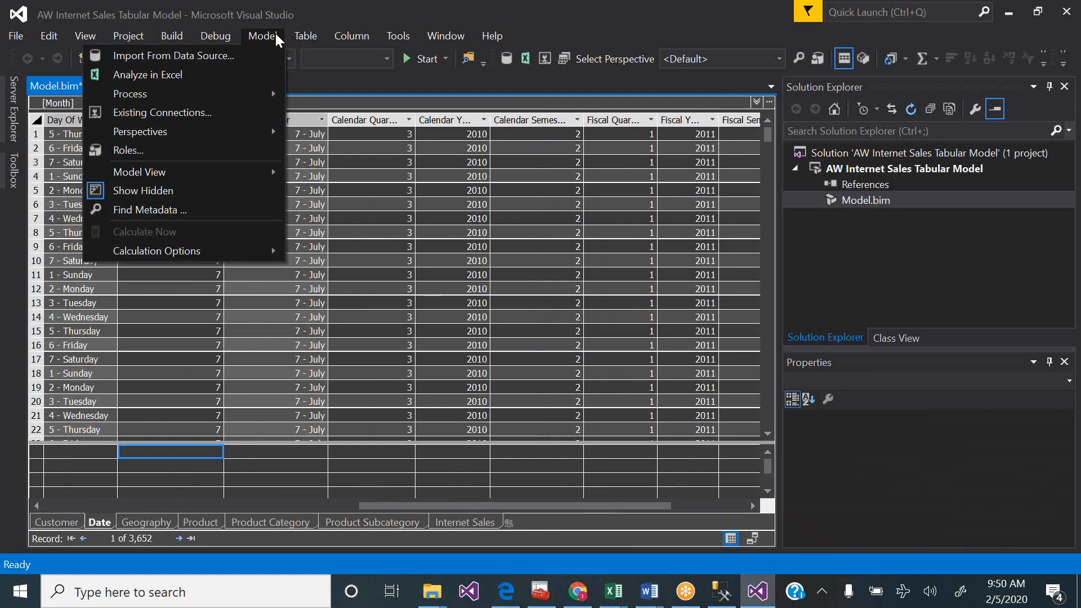
mouse_move(336, 43)
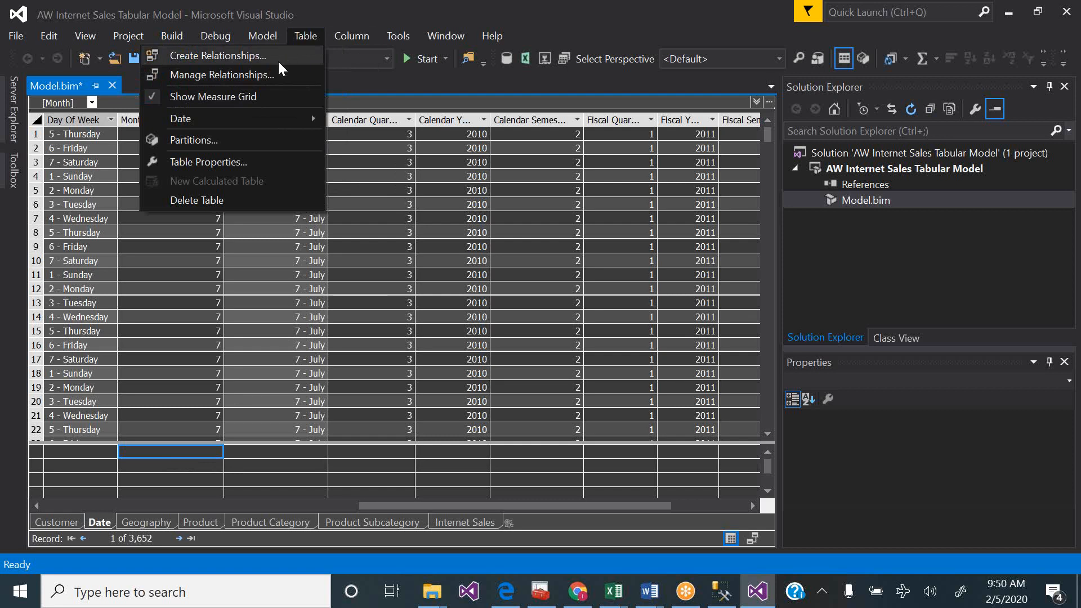
left_click(265, 90)
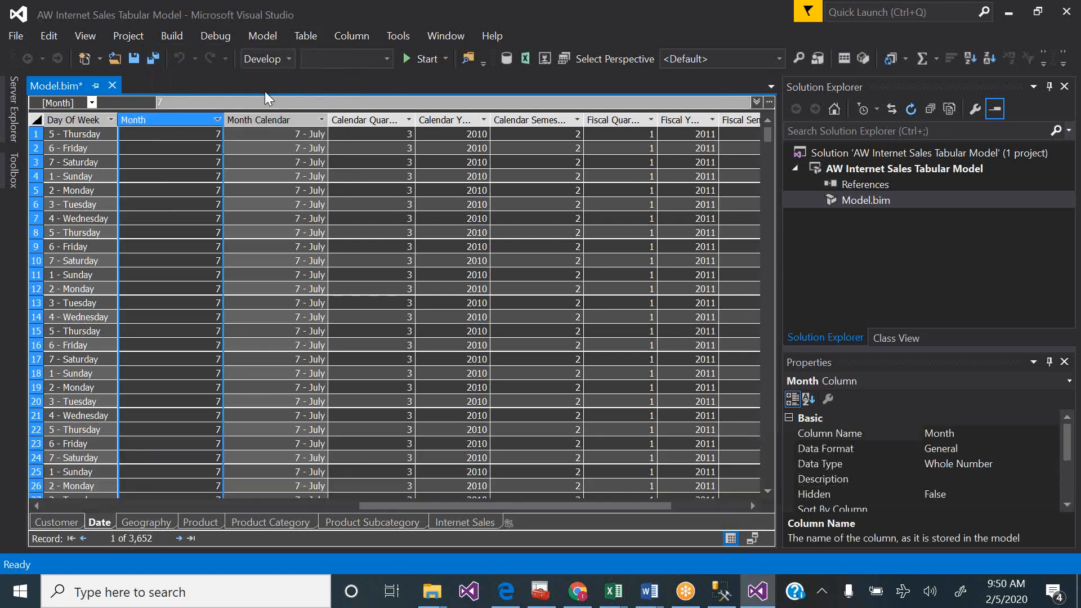
- Show the measure grid for the Date table and select its first empty cell below the Day Of Week column
left_click(262, 36)
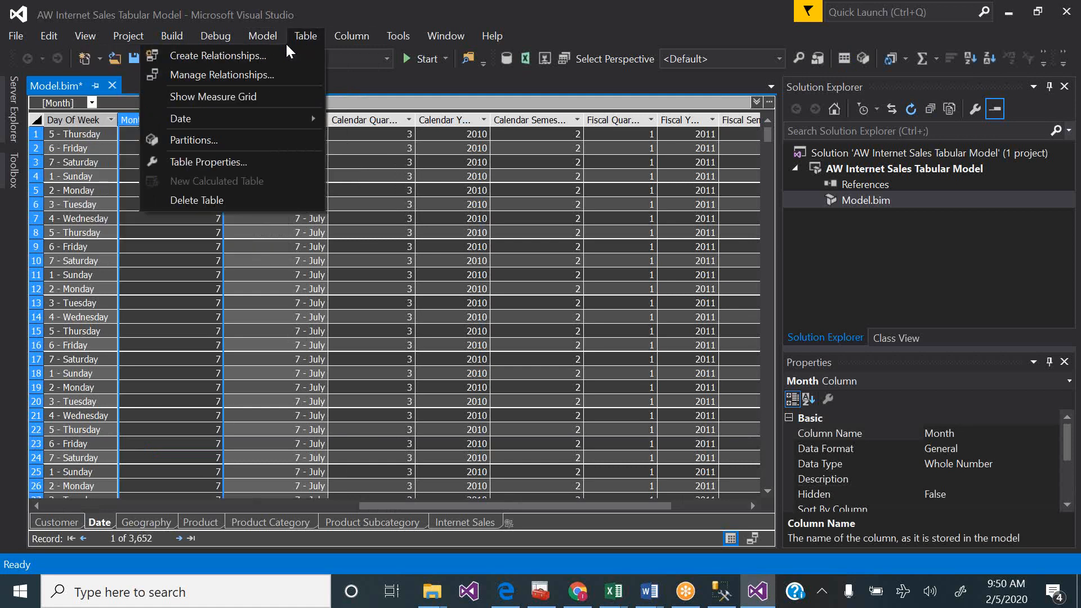
left_click(242, 96)
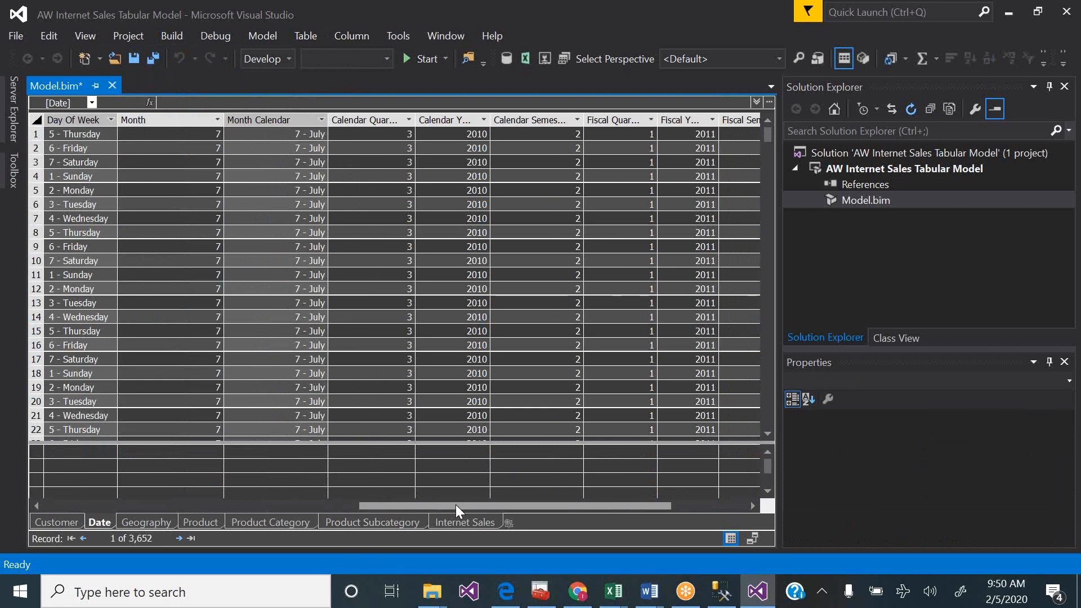
left_click(102, 520)
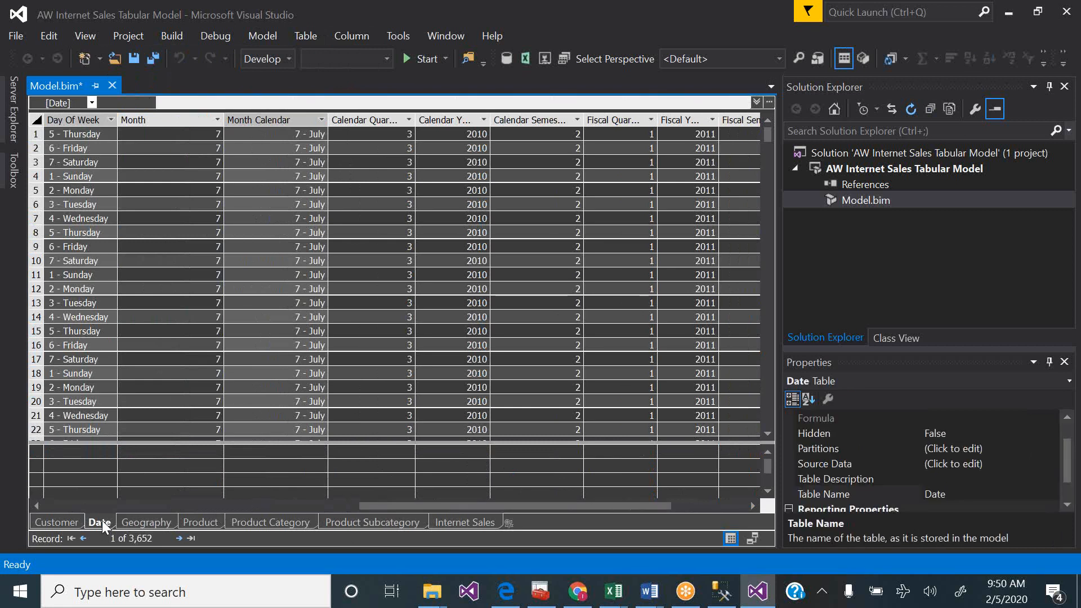
left_click(102, 457)
left_click(156, 455)
left_click(86, 454)
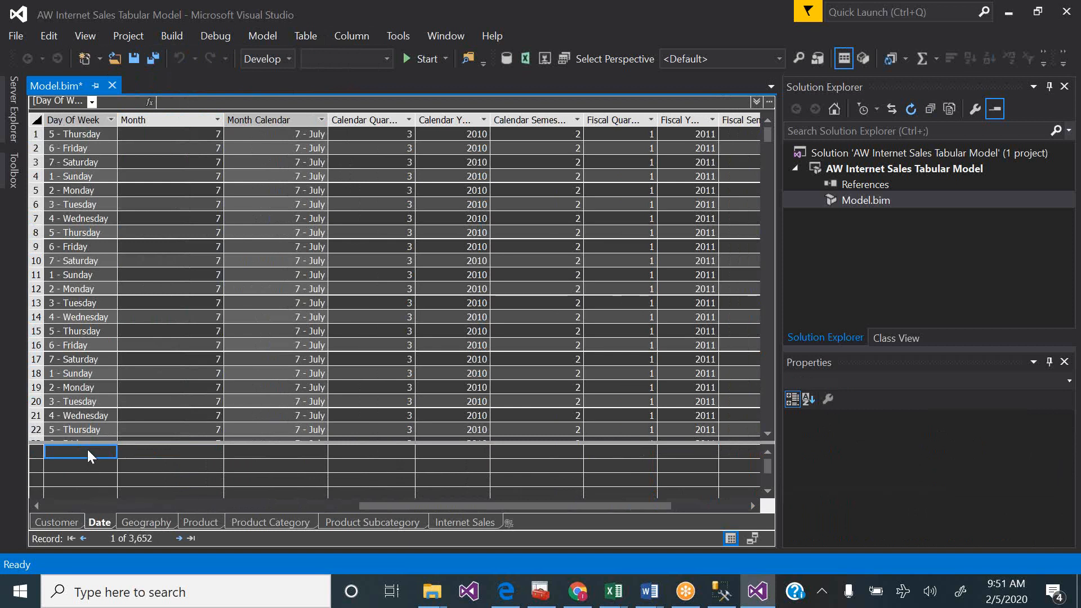
- Open the selected measure cell in the DAX Editor and enter the formula COUNTROWS( DATESQTD( 'Date'[Date]))
right_click(86, 450)
key("Escape")
right_click(93, 453)
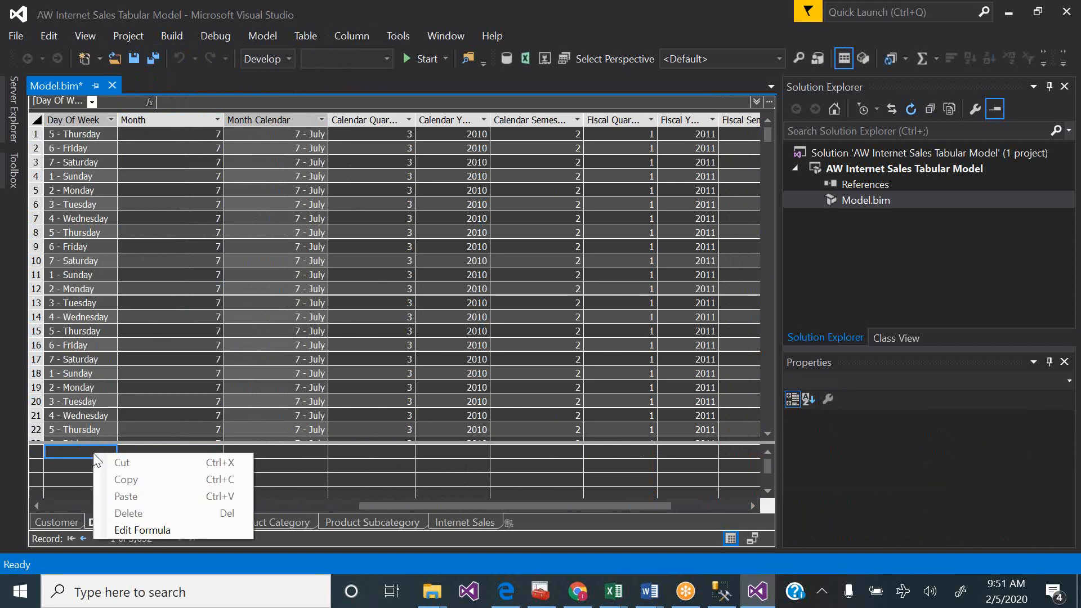
left_click(161, 530)
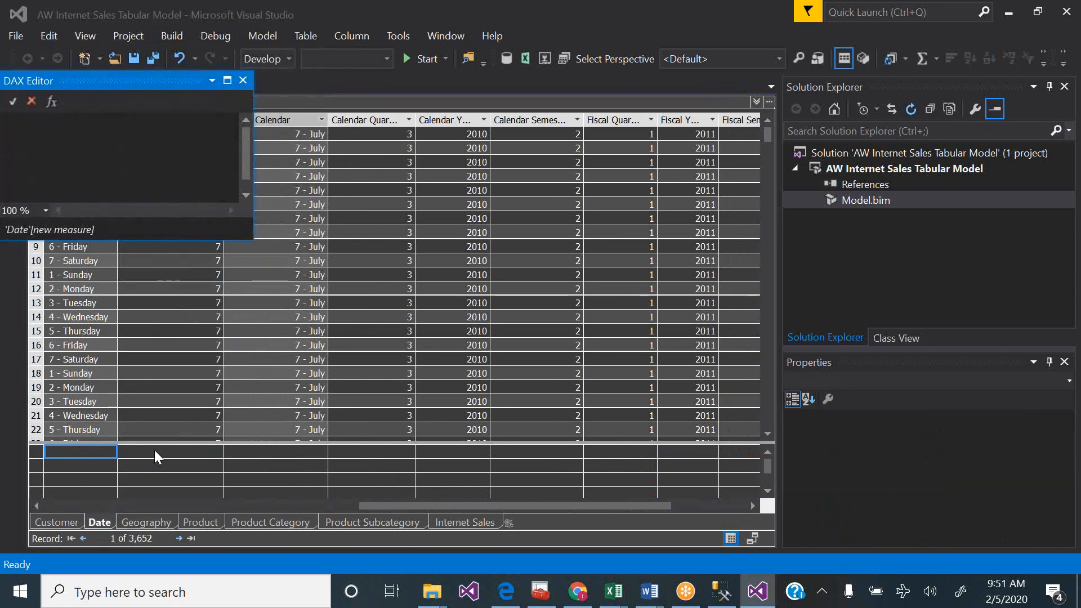
left_click_drag(165, 79, 296, 118)
type("COUNTROWS( DATESQTD( 'Date'[Date]))")
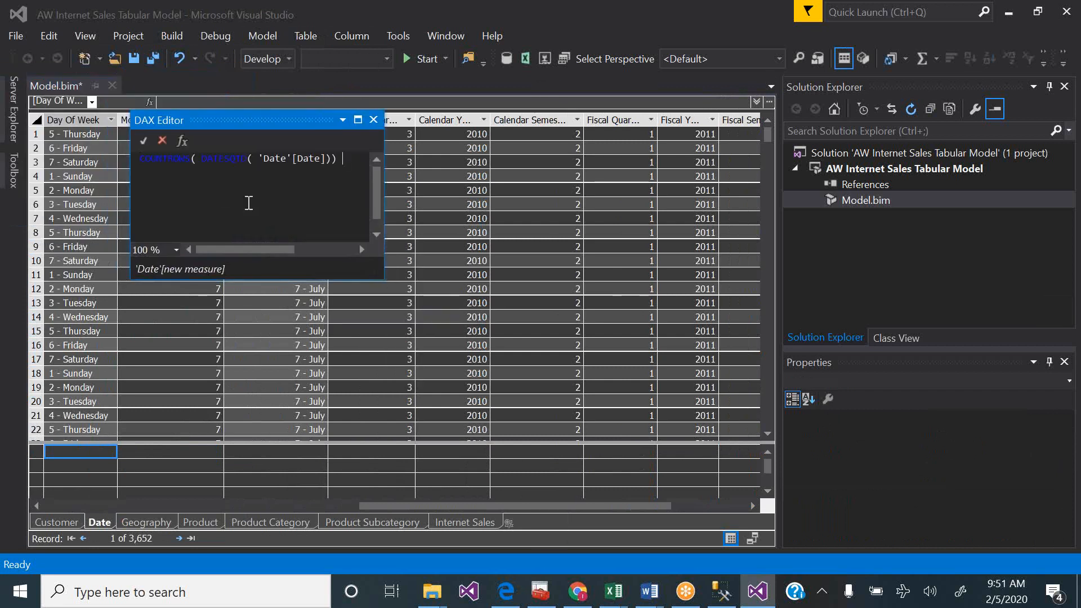
left_click(145, 162)
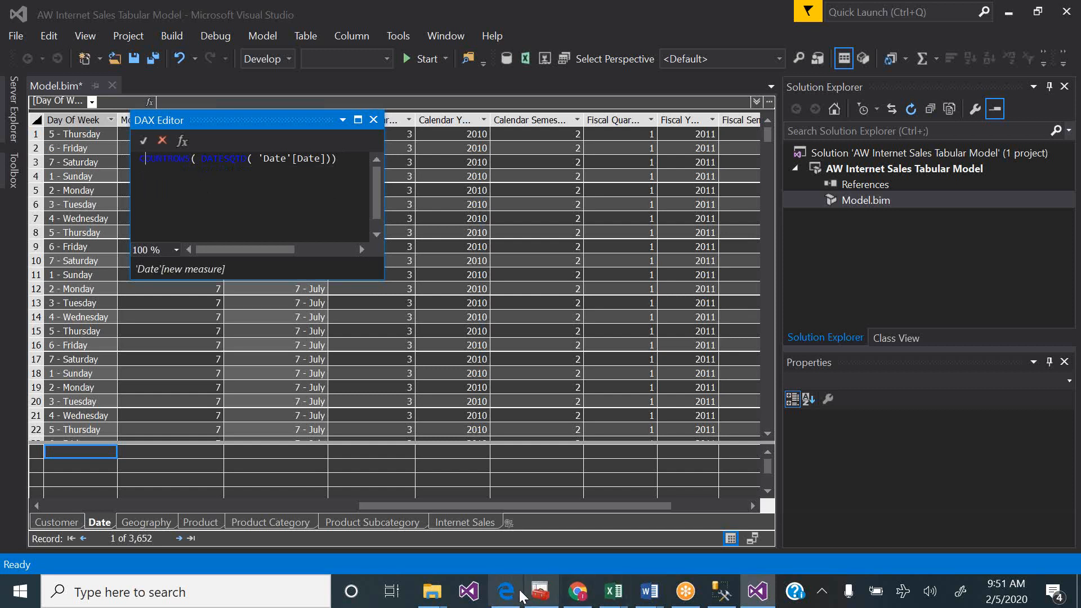
- Switch to the PDF guide in Edge and copy the measure name Days Current Quarter to Date from step 5
mouse_move(506, 591)
left_click(509, 533)
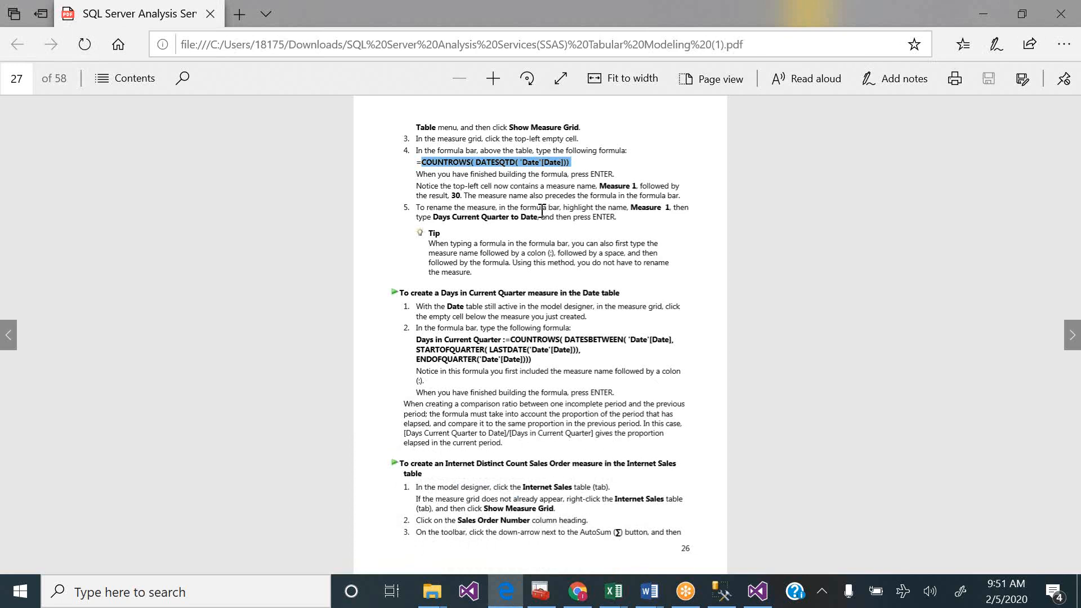
left_click_drag(536, 217, 444, 222)
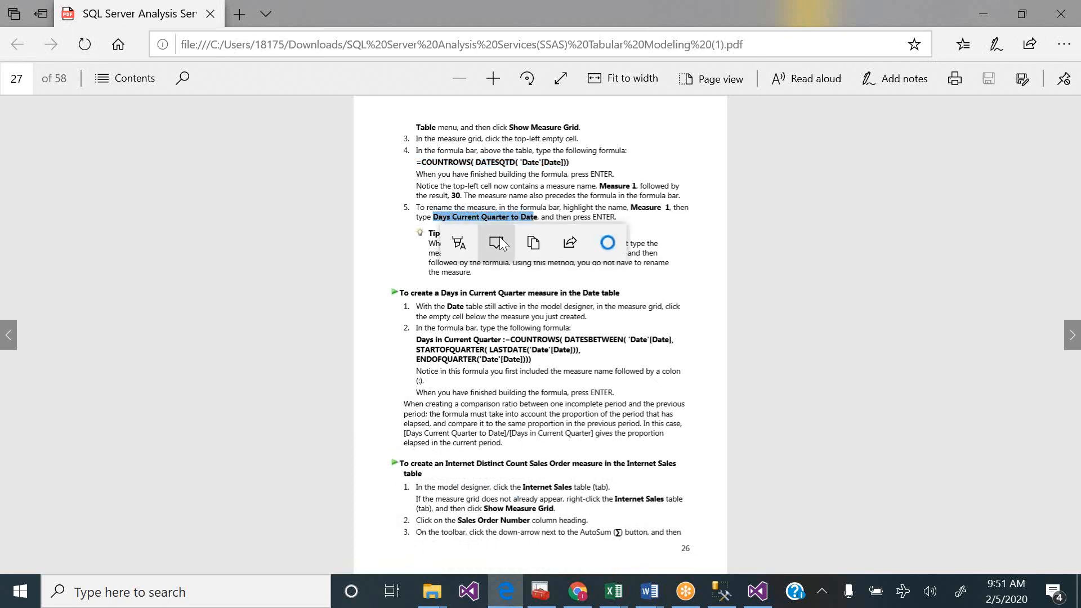
left_click(531, 245)
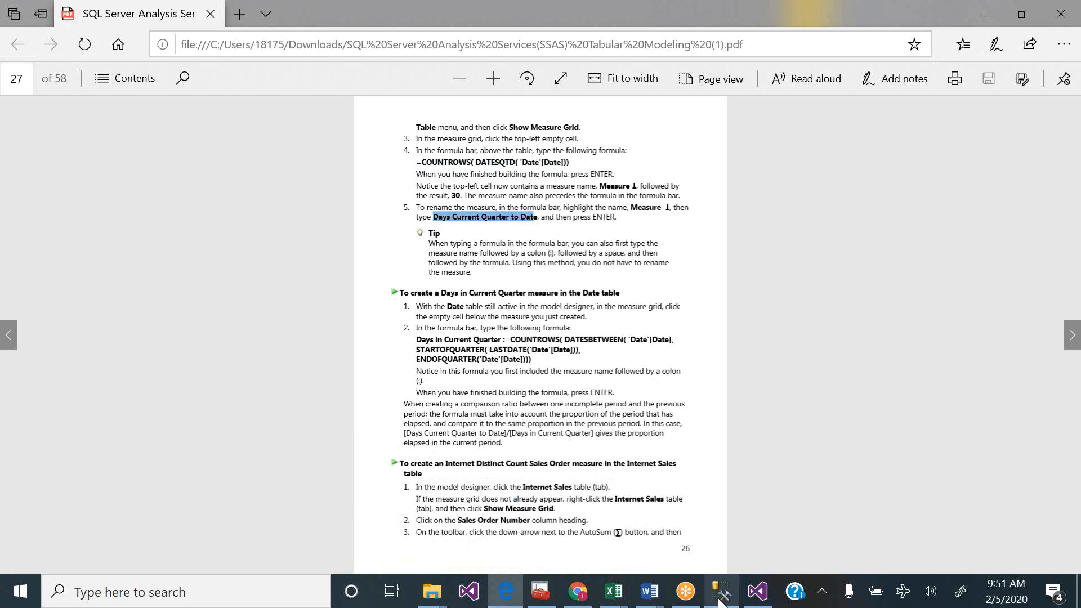
- Back in Visual Studio, prefix the formula with Days Current Quarter to Date:=, commit the measure, close the DAX Editor and select the measure's cell
left_click(747, 599)
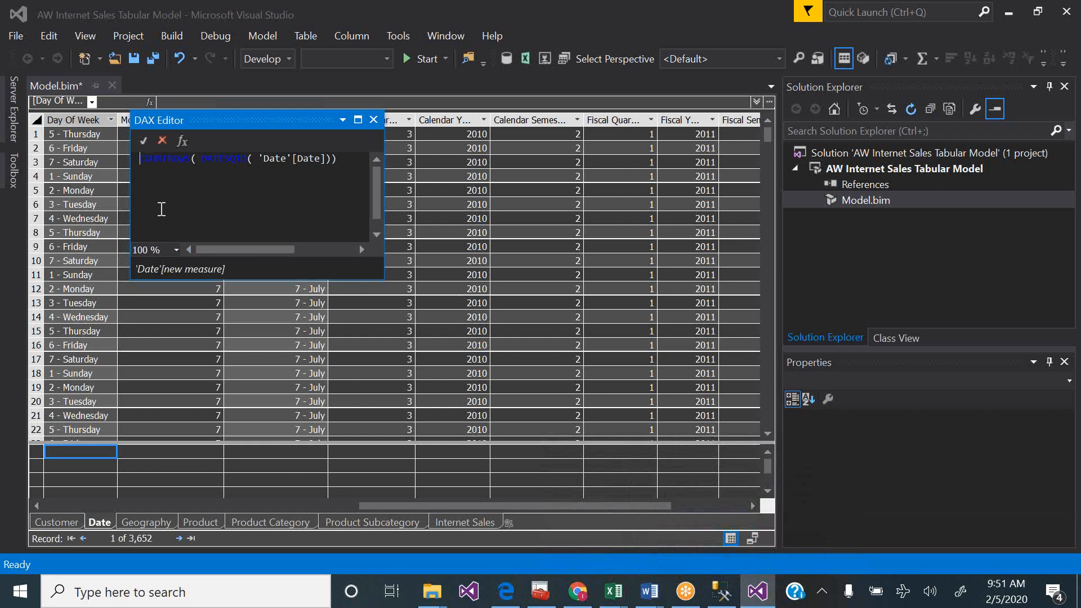
type("Days Current Quarter to Dat")
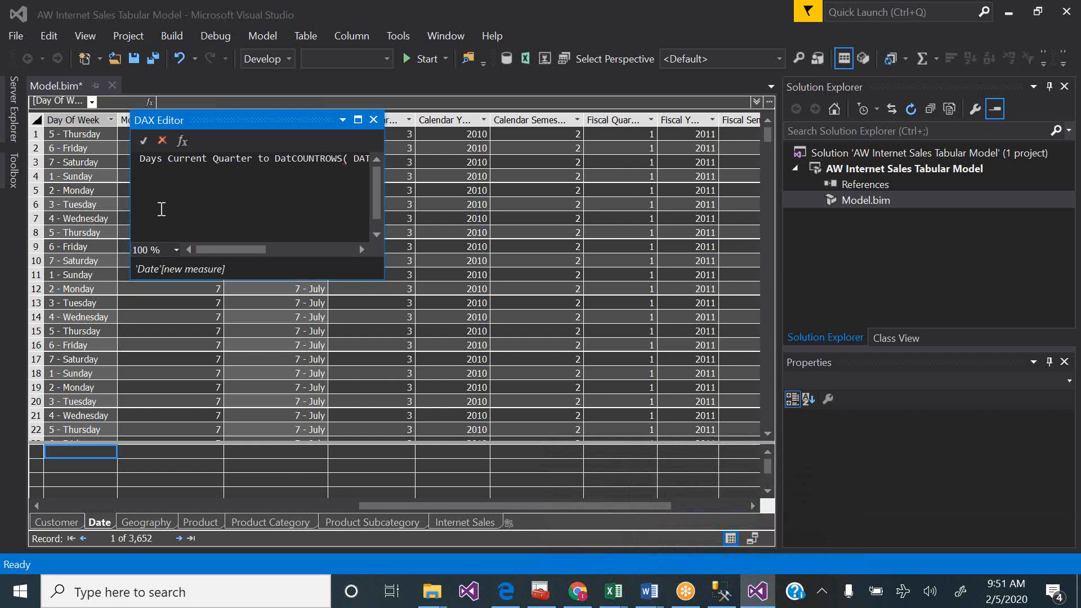
type("e:=")
left_click(145, 142)
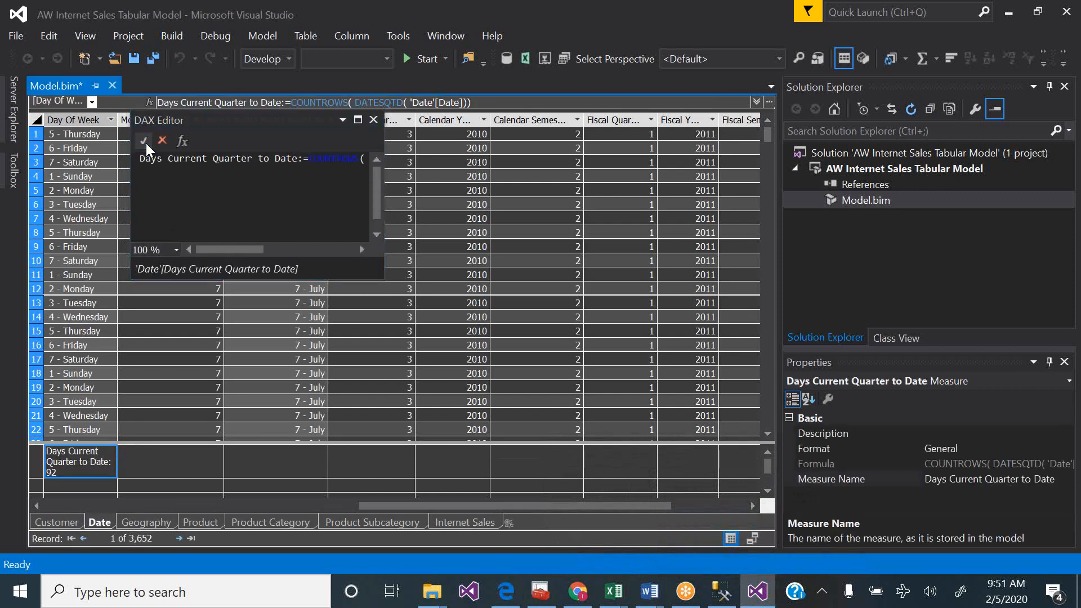
left_click(374, 118)
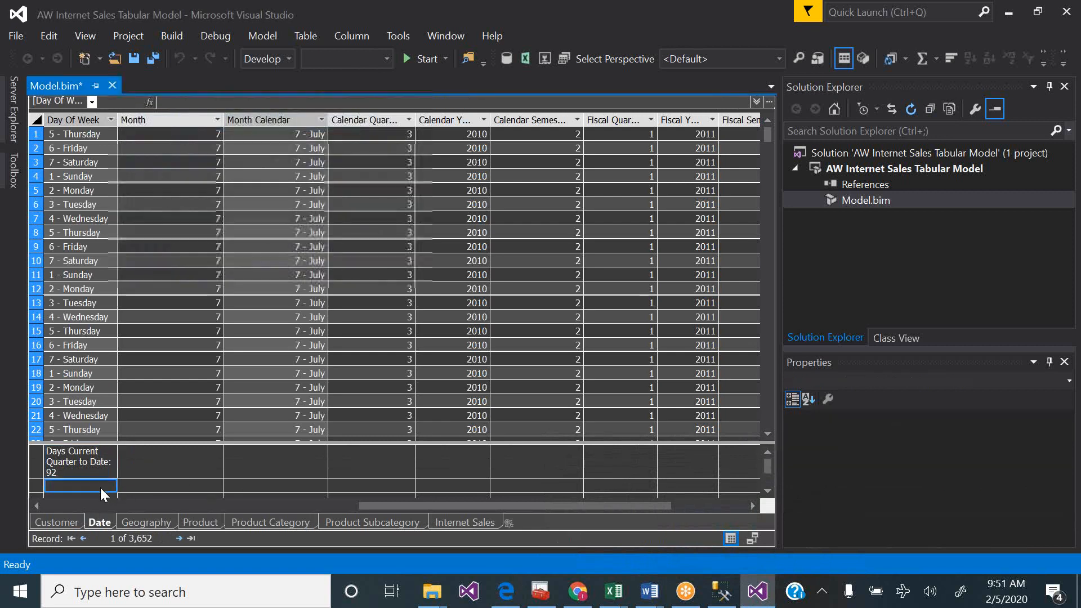
left_click(86, 451)
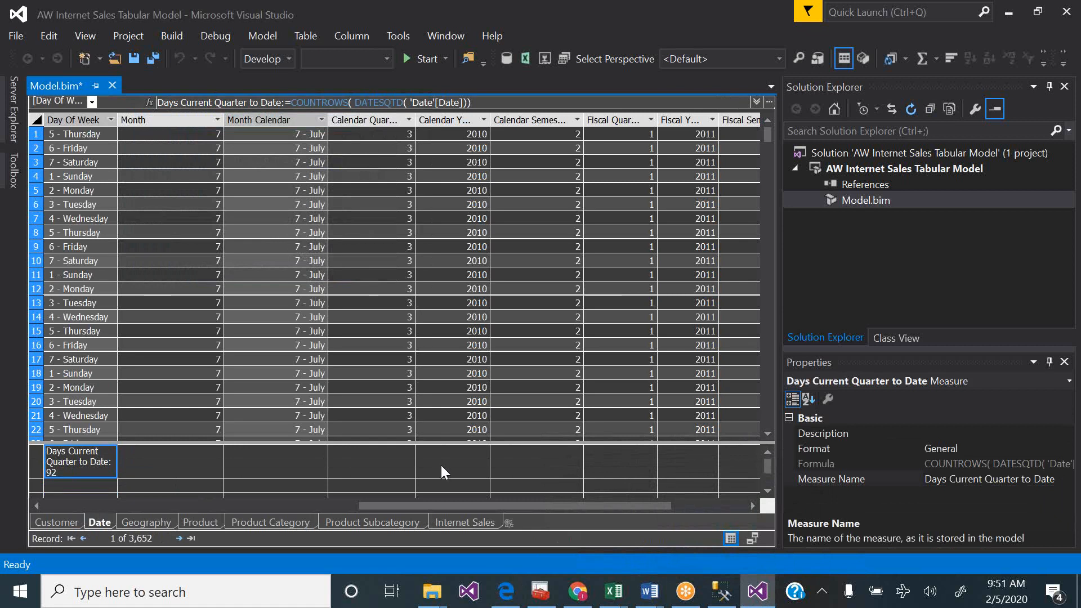
- Switch to the PDF guide, copy the complete Days in Current Quarter measure formula including its name, and return to Visual Studio
left_click(505, 591)
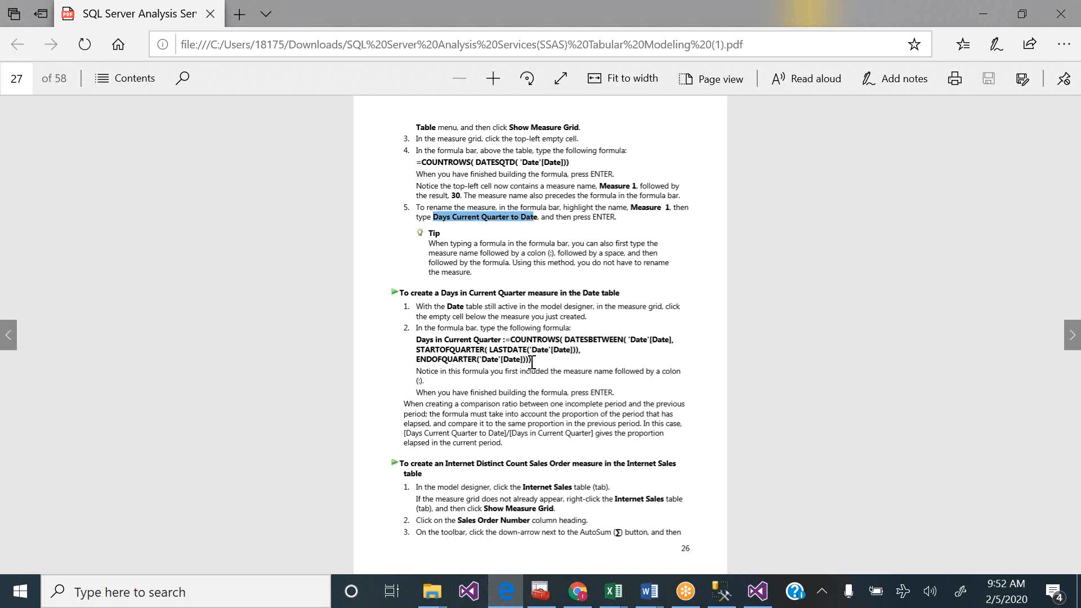
left_click_drag(534, 360, 423, 344)
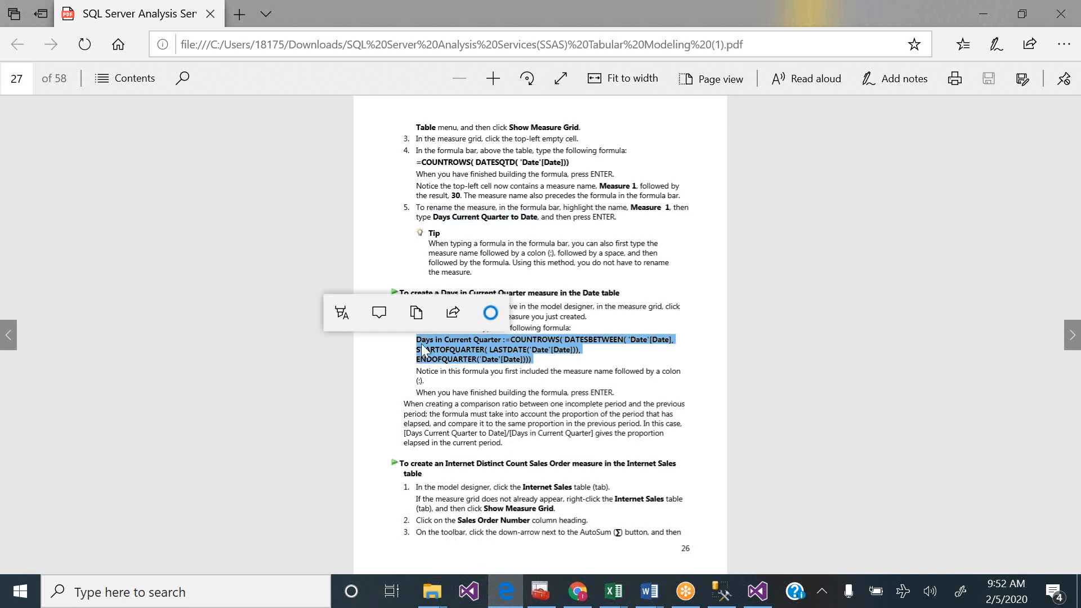
left_click(416, 312)
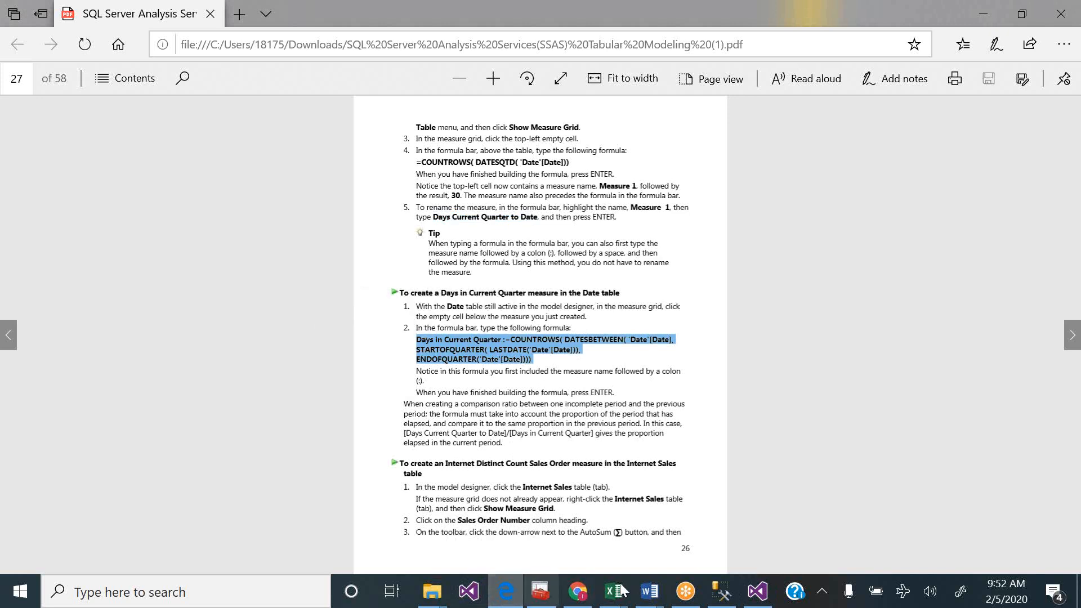
mouse_move(724, 594)
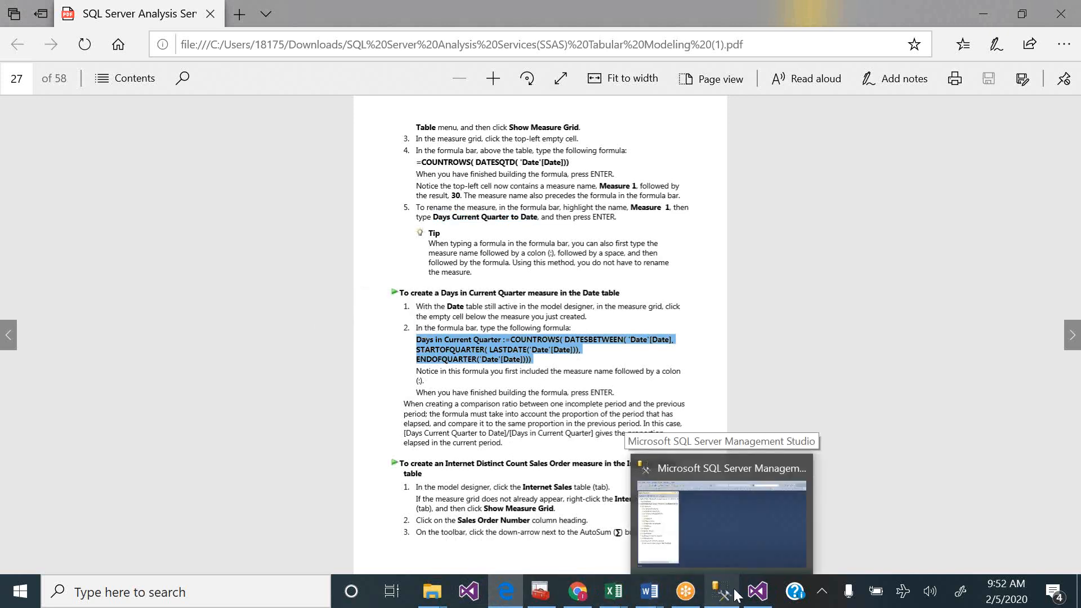
left_click(757, 591)
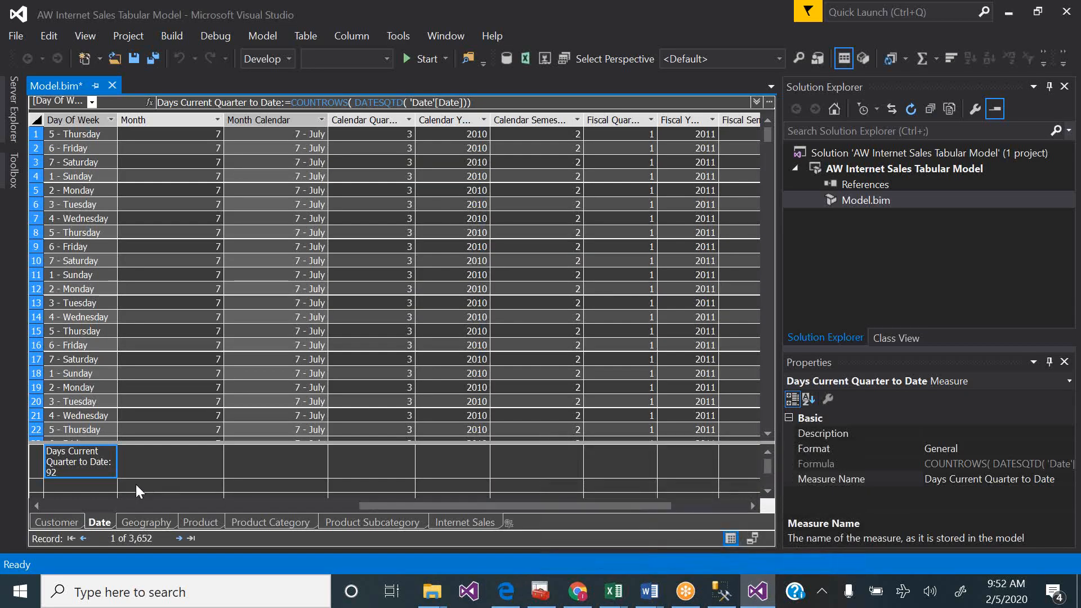
- Add the measure Days in Current Quarter:=COUNTROWS( DATESBETWEEN( 'Date'[Date], STARTOFQUARTER( LASTDATE('Date'[Date])), ENDOFQUARTER('Date'[Date]))) beneath the Date table's Month column
left_click(167, 464)
right_click(168, 464)
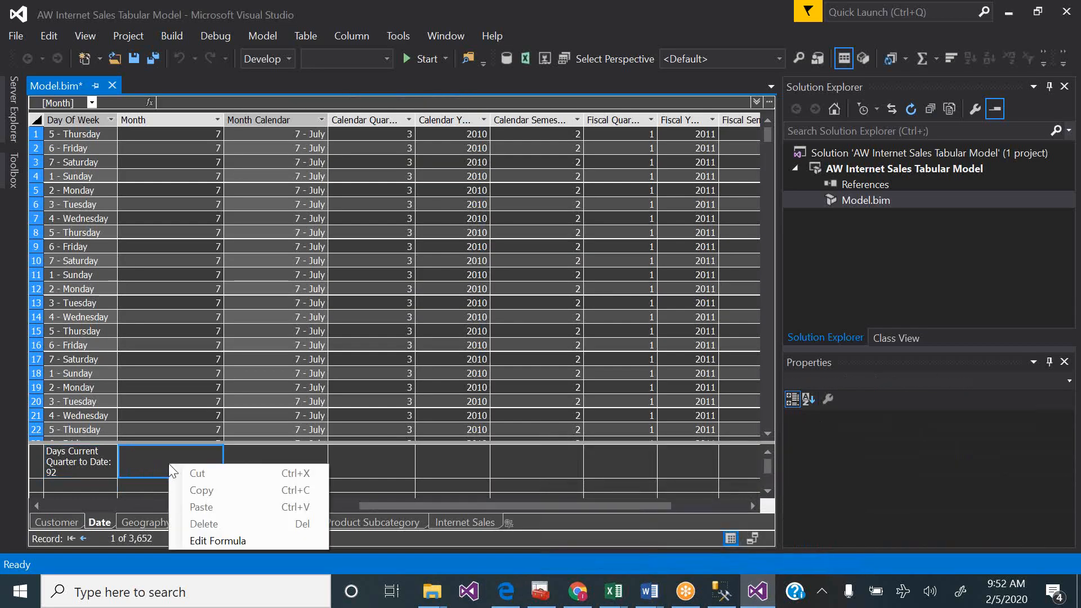
left_click(217, 540)
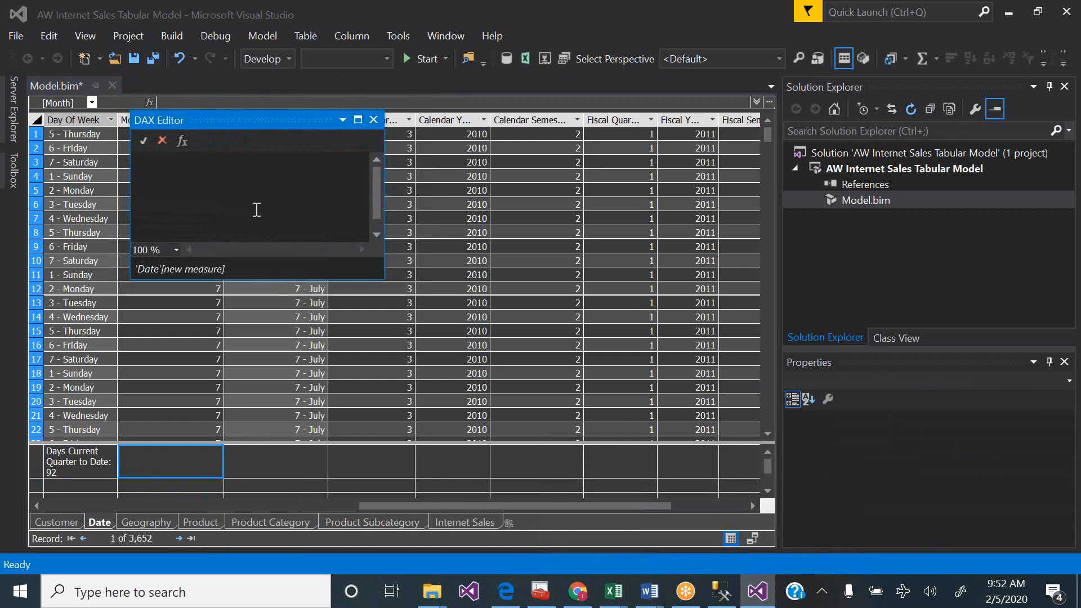
key("ctrl+v")
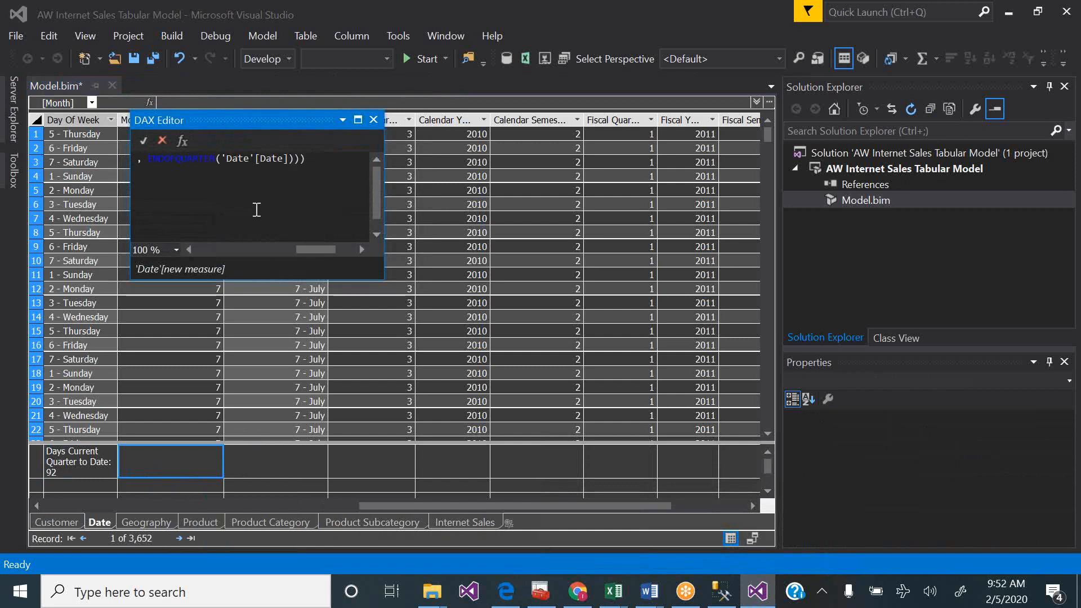
left_click(143, 140)
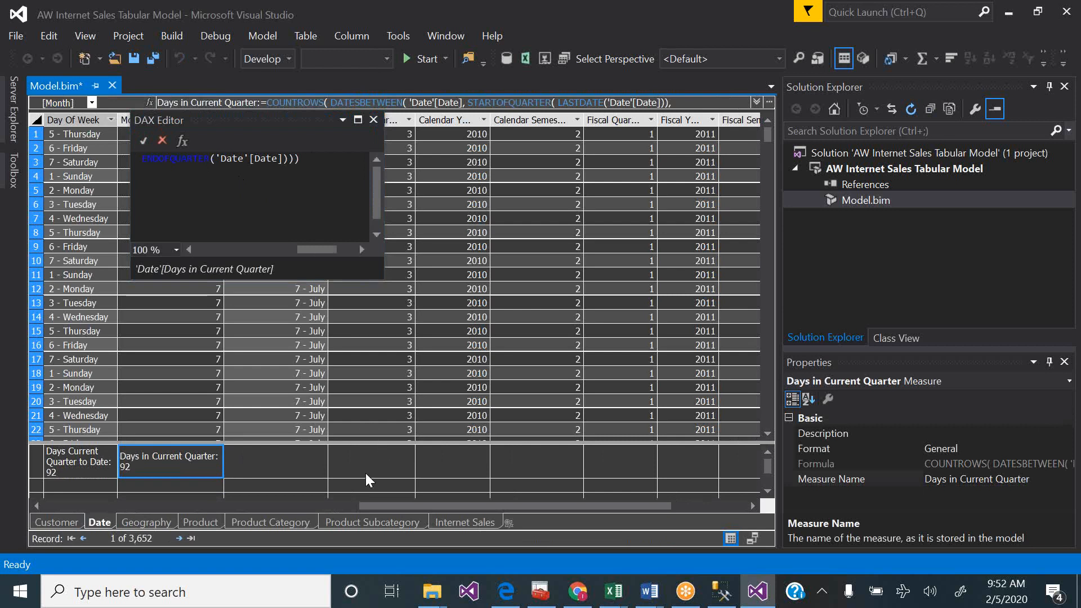
left_click(372, 120)
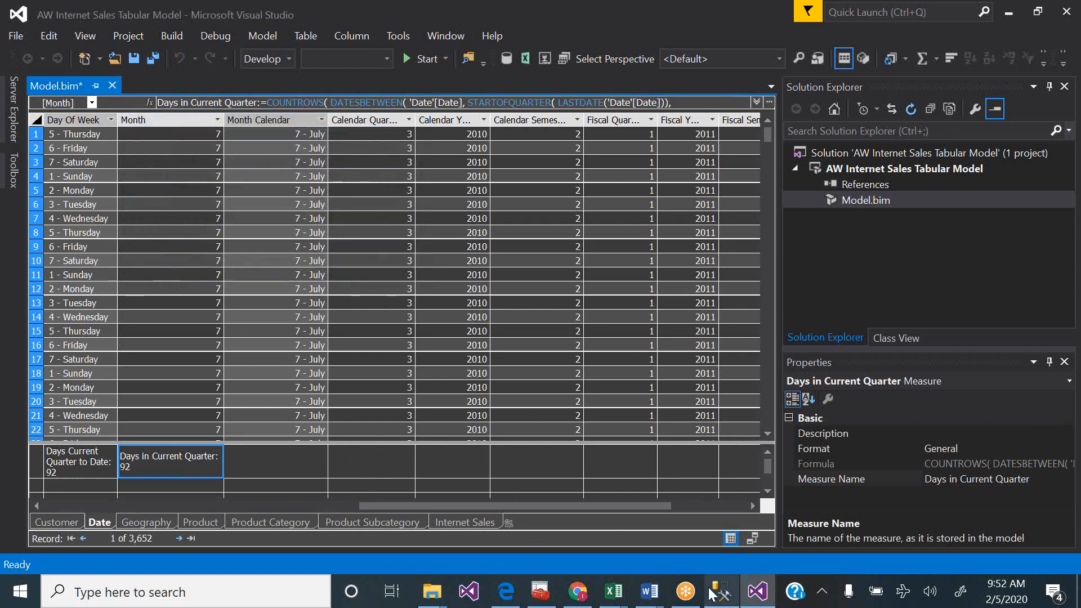
- Switch to the PDF guide in Edge and read the instructions for the distinct count sales order measure in the Internet Sales table
left_click(753, 597)
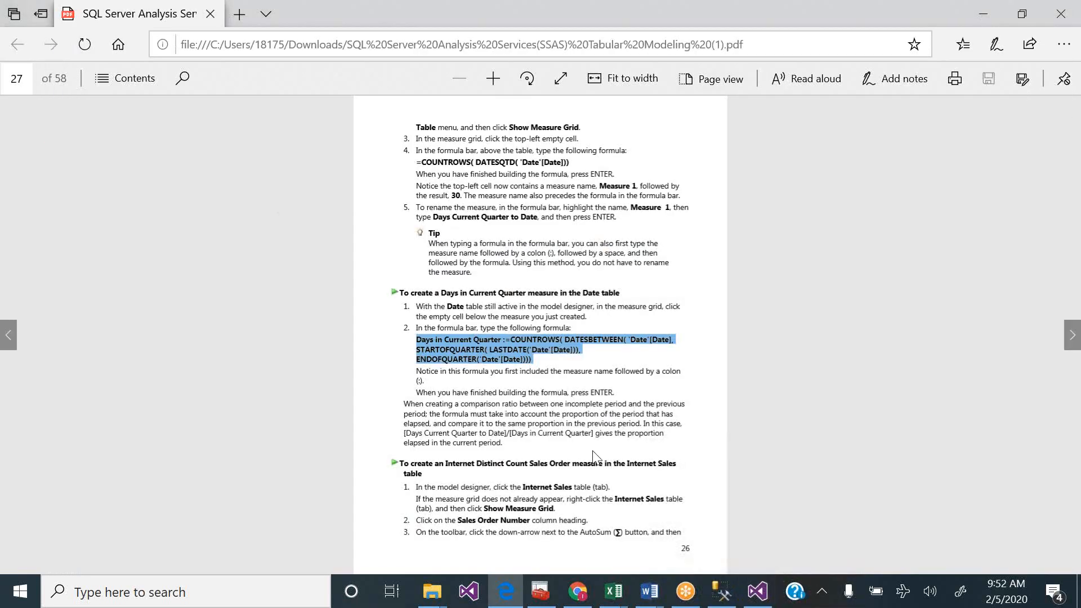
left_click(564, 456)
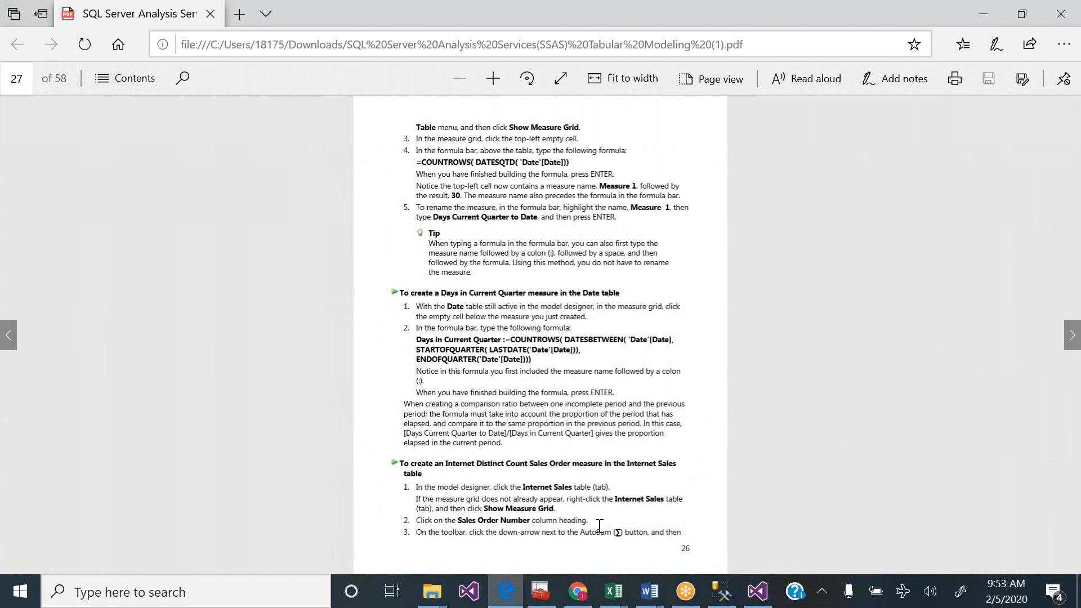
scroll(600, 525, "down", 2)
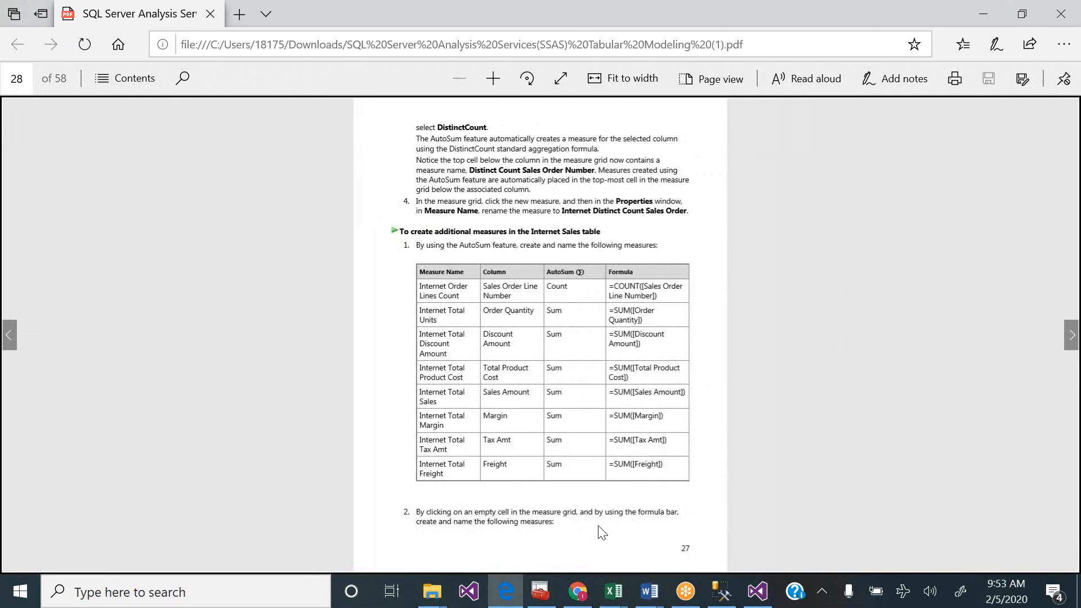
scroll(599, 527, "up", 2)
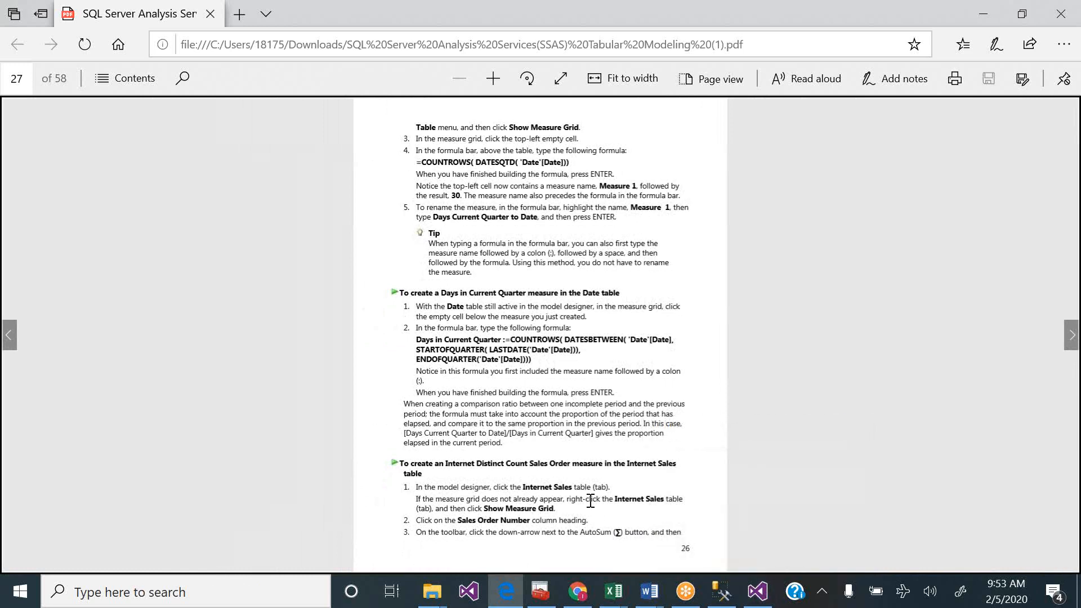
scroll(589, 501, "down", 2)
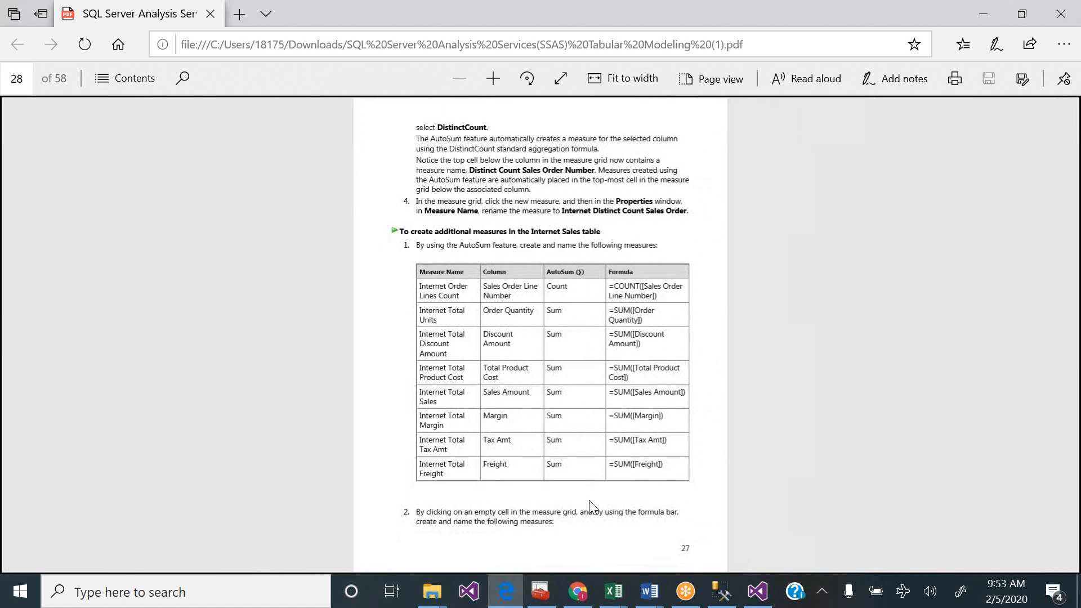
scroll(589, 503, "up", 2)
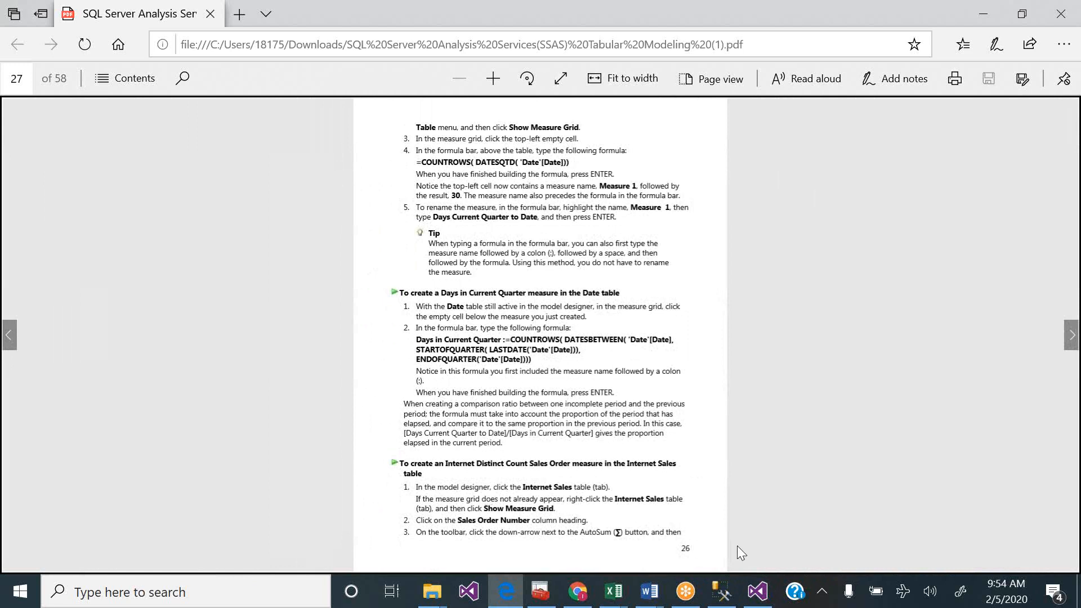
- Return to Visual Studio and rename the Internet Sales table's SalesOrderNumber column to "Sales Order Number"
left_click(760, 590)
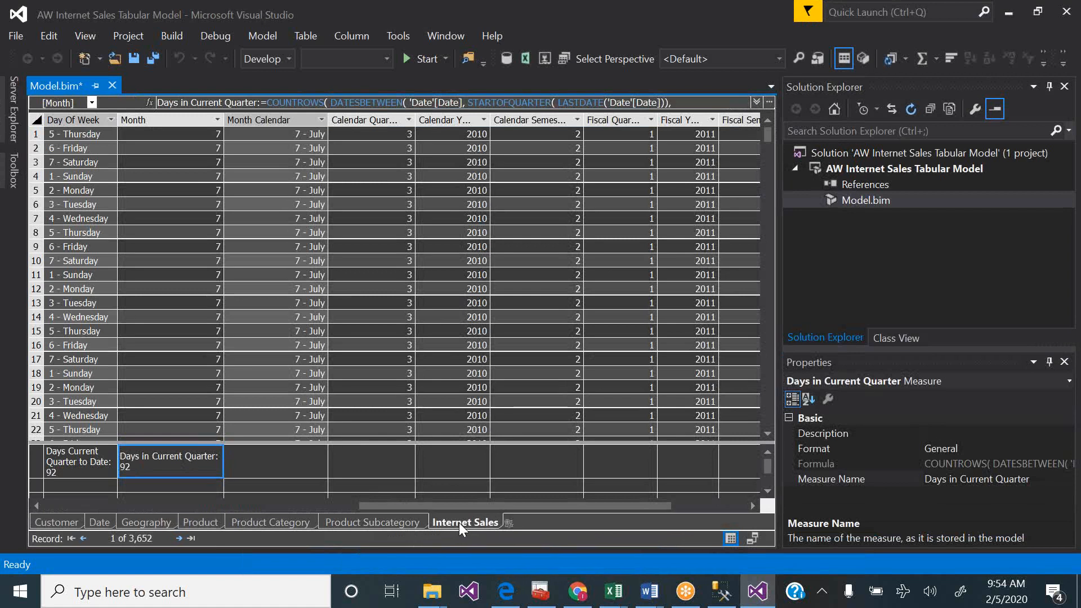
left_click(458, 523)
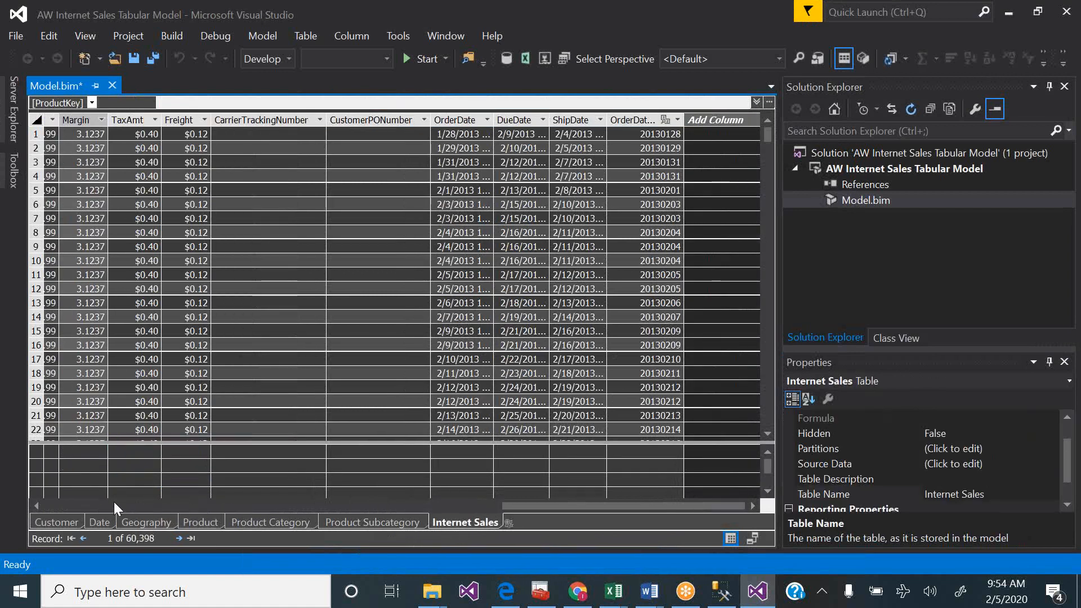
left_click(112, 502)
left_click(112, 502)
left_click(83, 454)
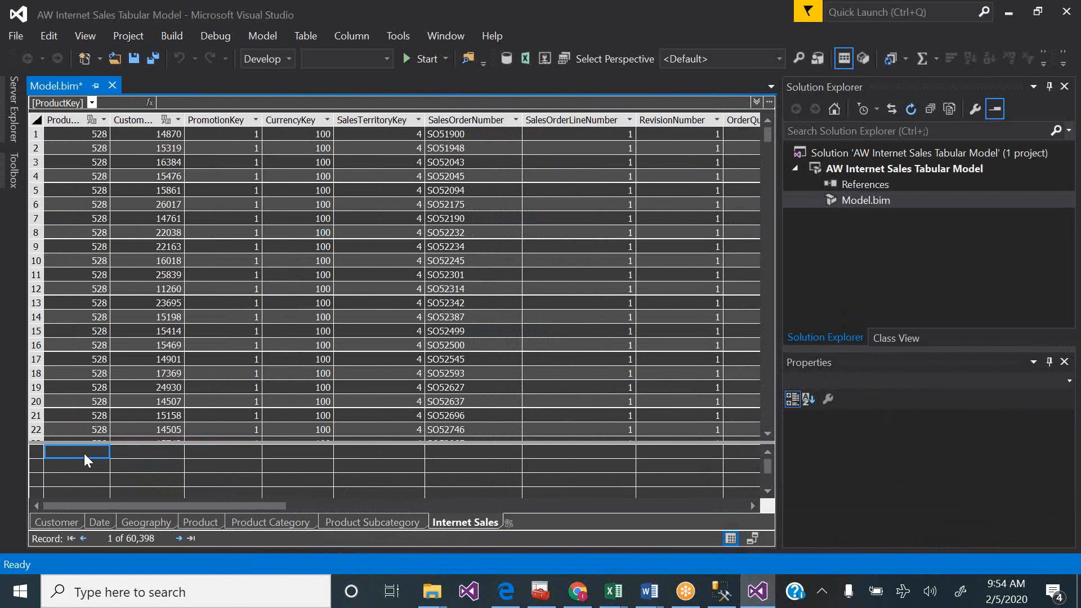
left_click(460, 456)
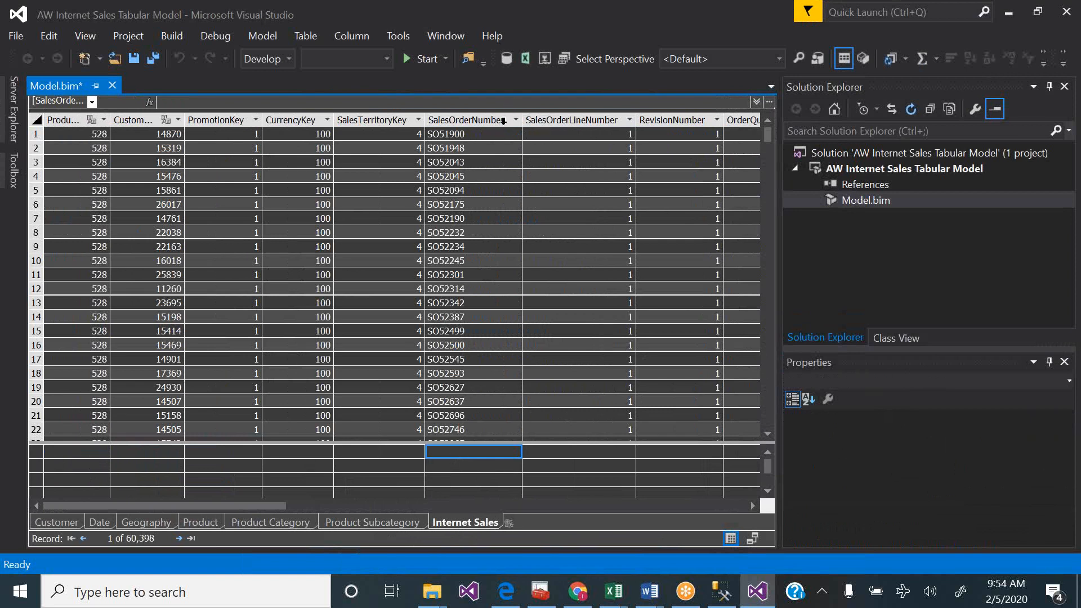
double_click(454, 120)
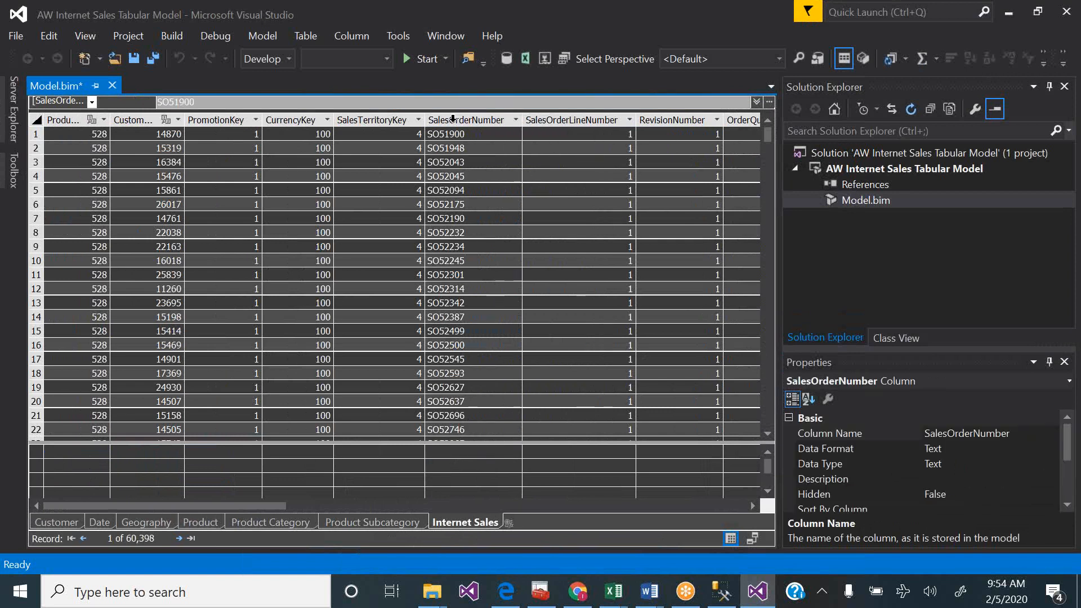
left_click(448, 118)
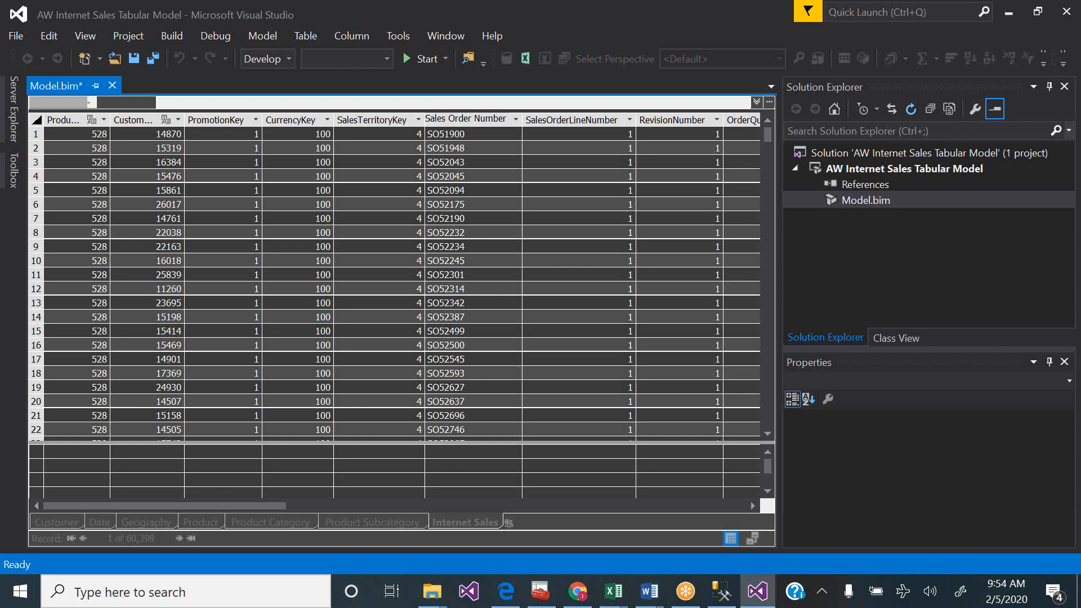
left_click(451, 451)
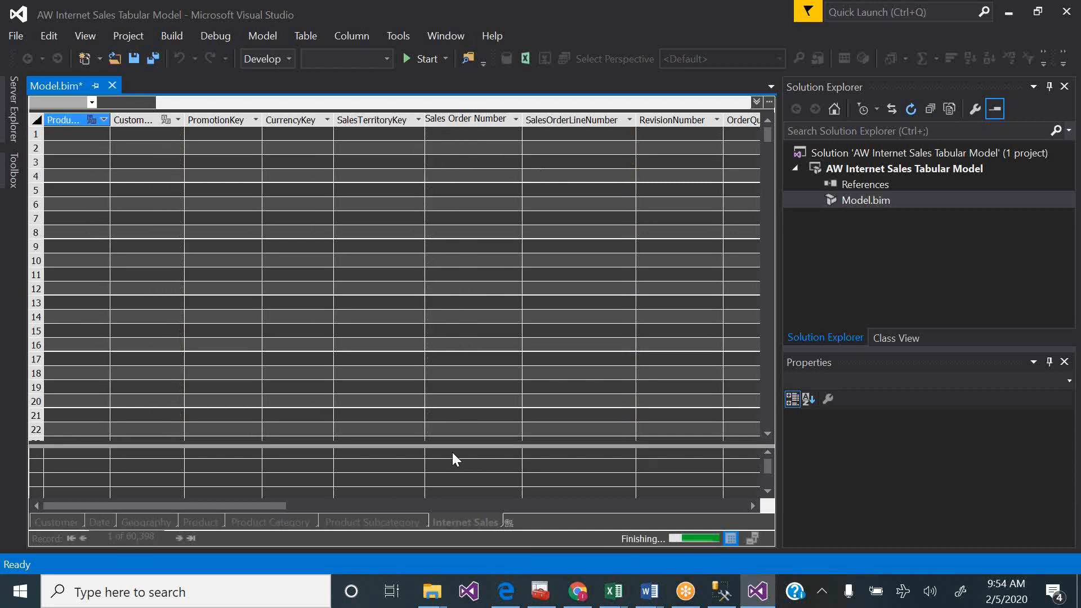
- Add a DistinctCount AutoSum measure in the first measure grid cell beneath the Sales Order Number column
left_click(452, 453)
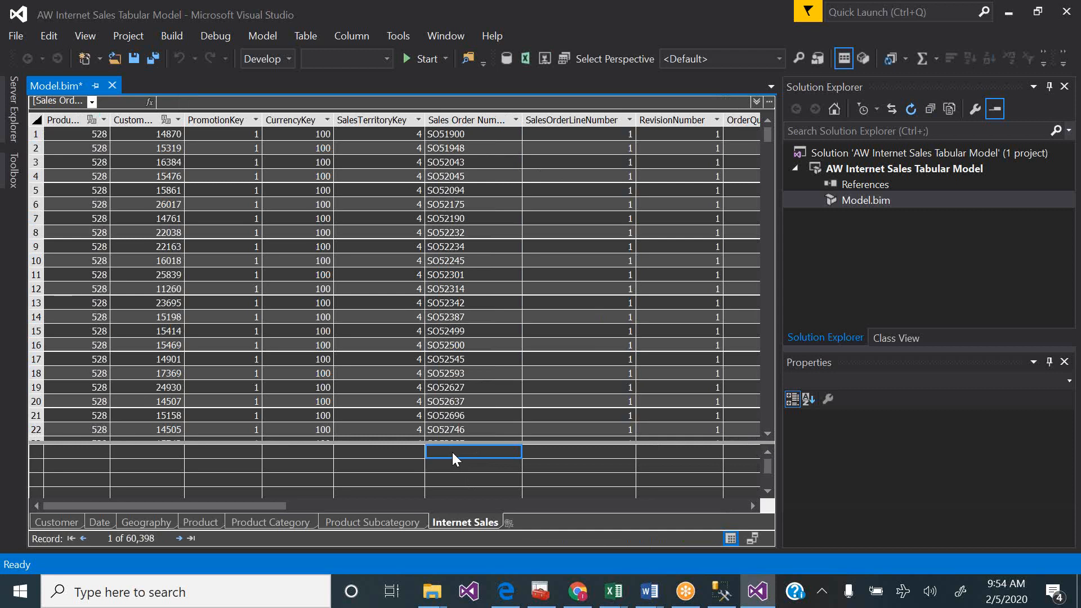
left_click(935, 59)
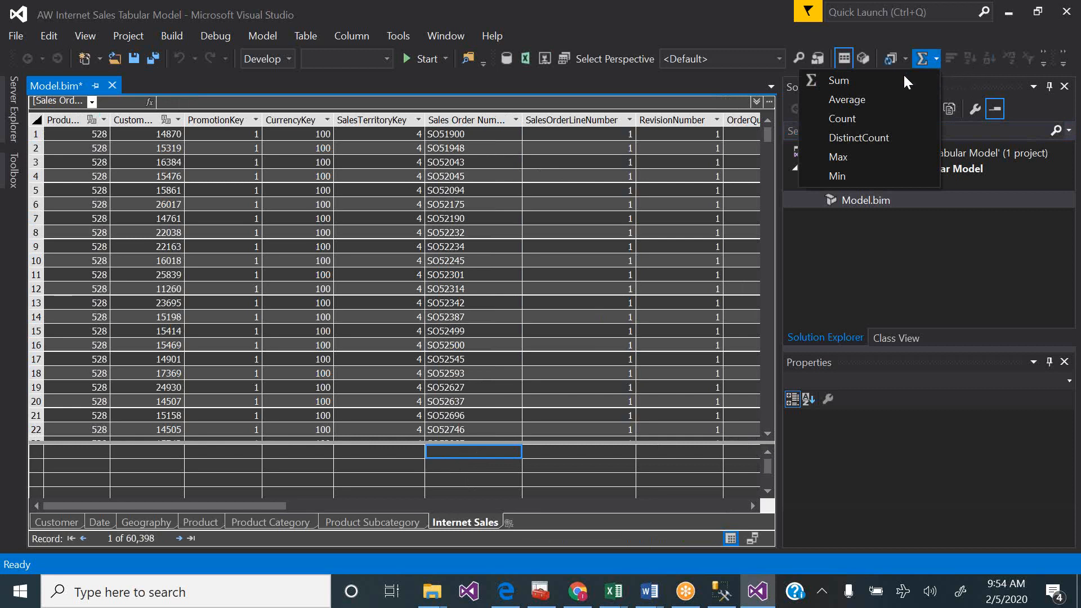
left_click(869, 136)
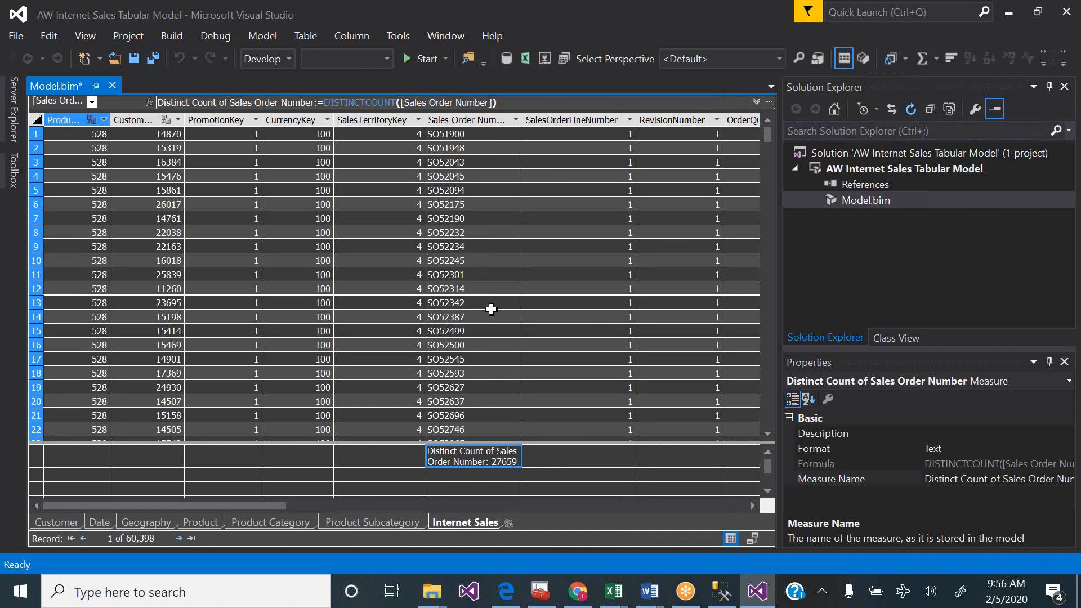
- Check the additional measures in the PDF guide, and rename the SalesOrderLineNumber column to "Sales Order Line Number" in Visual Studio
left_click(505, 592)
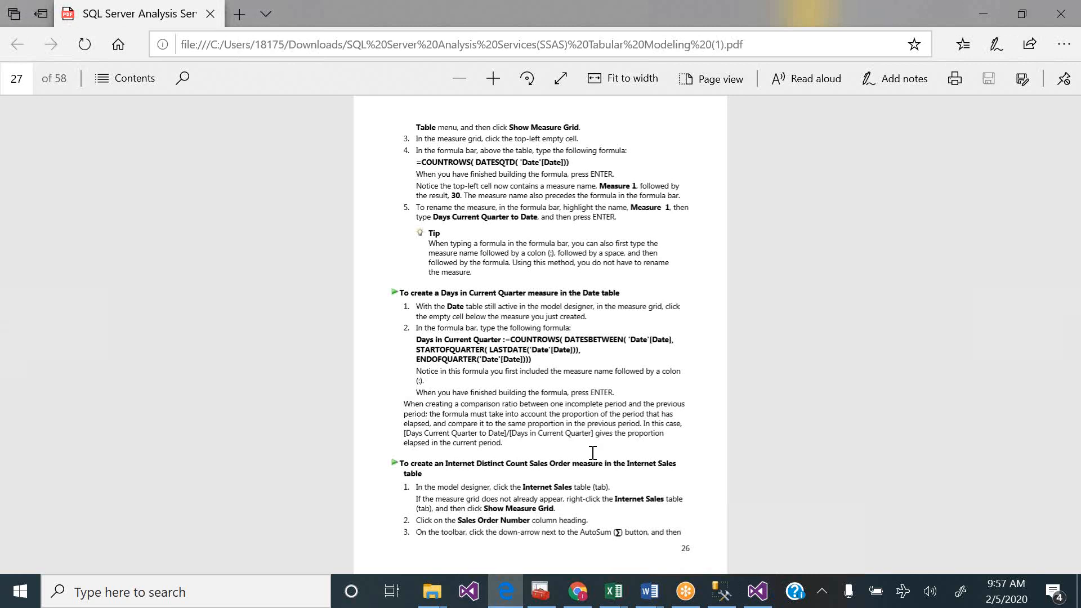
scroll(593, 453, "down", 2)
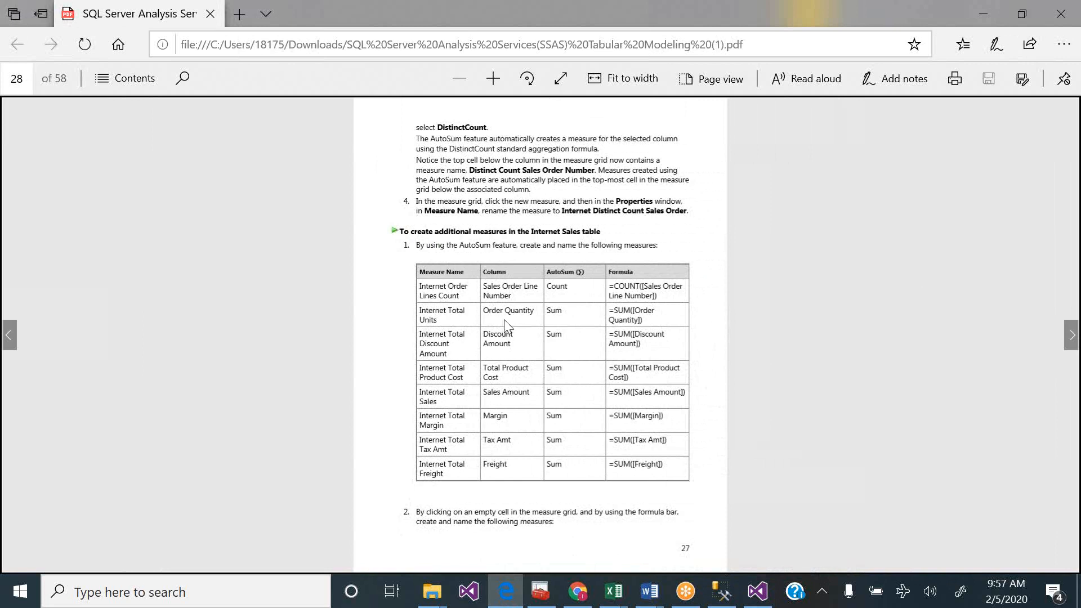
left_click(758, 591)
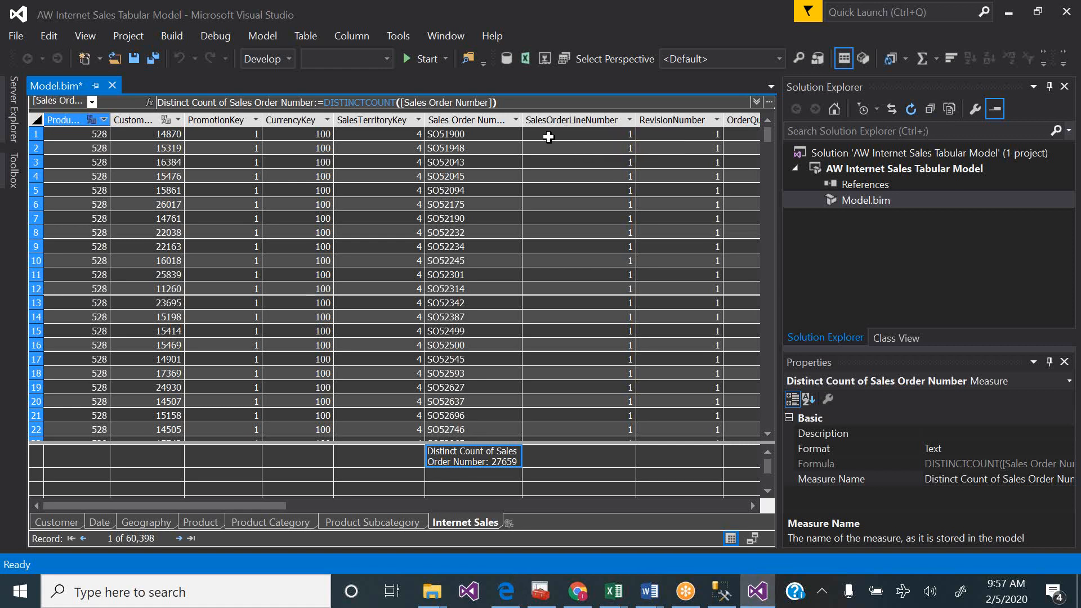
left_click(545, 120)
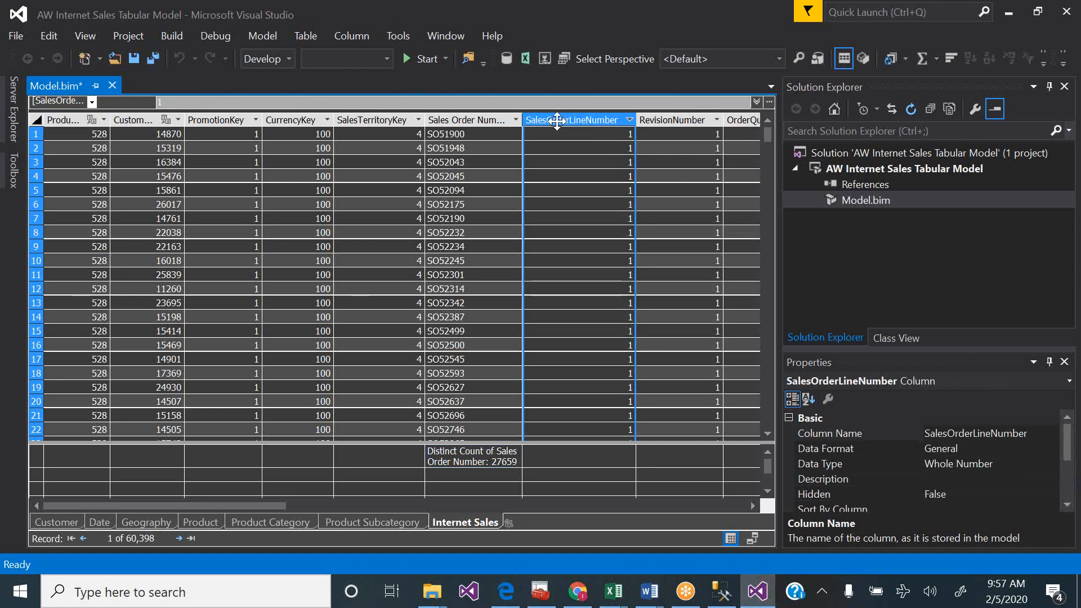
double_click(545, 120)
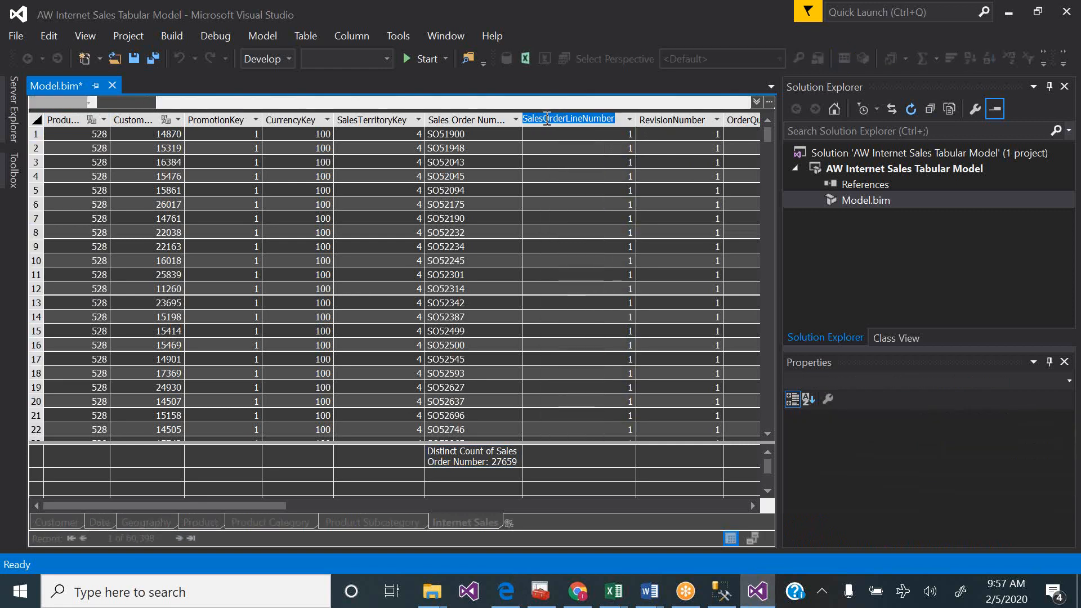
left_click(546, 119)
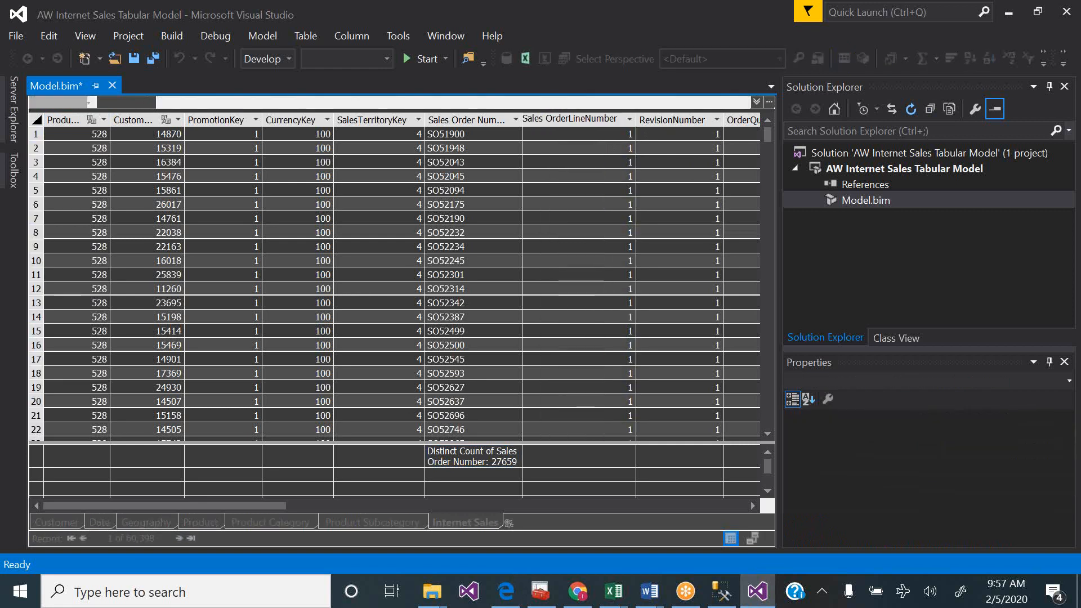
left_click(569, 119)
left_click(588, 118)
left_click(575, 454)
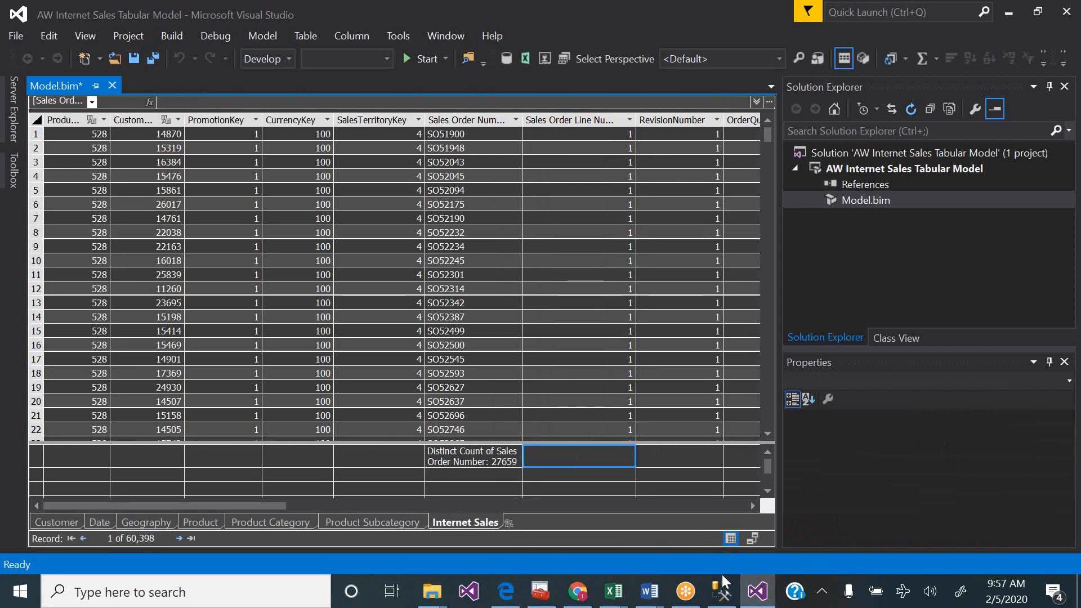
- Consult the Internet Order Lines Count formula in the PDF guide, and add a Count AutoSum measure for Sales Order Line Number in Visual Studio
left_click(505, 592)
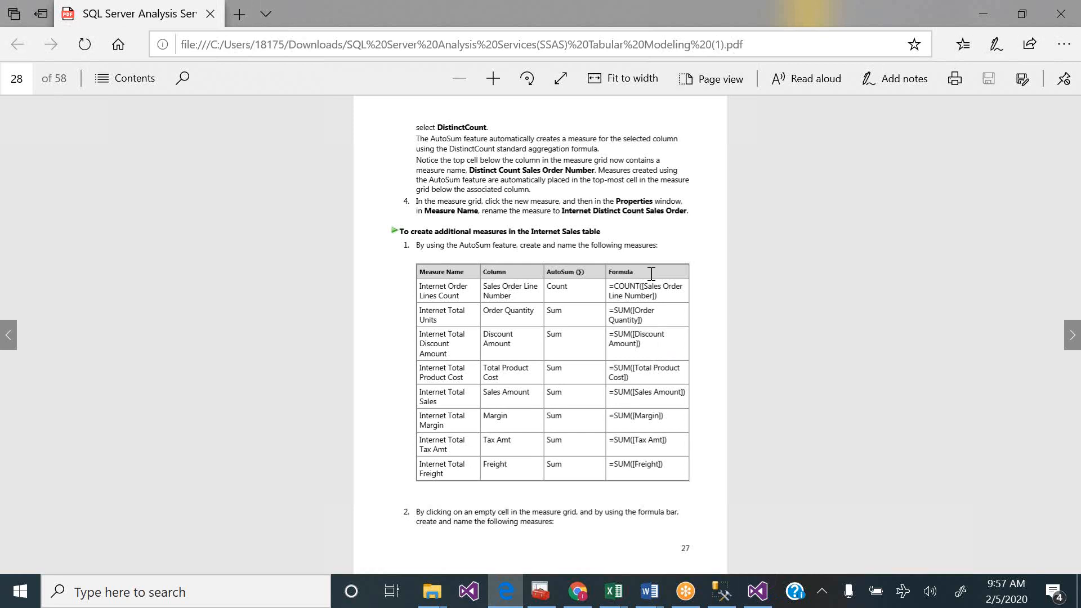
left_click_drag(662, 298, 611, 291)
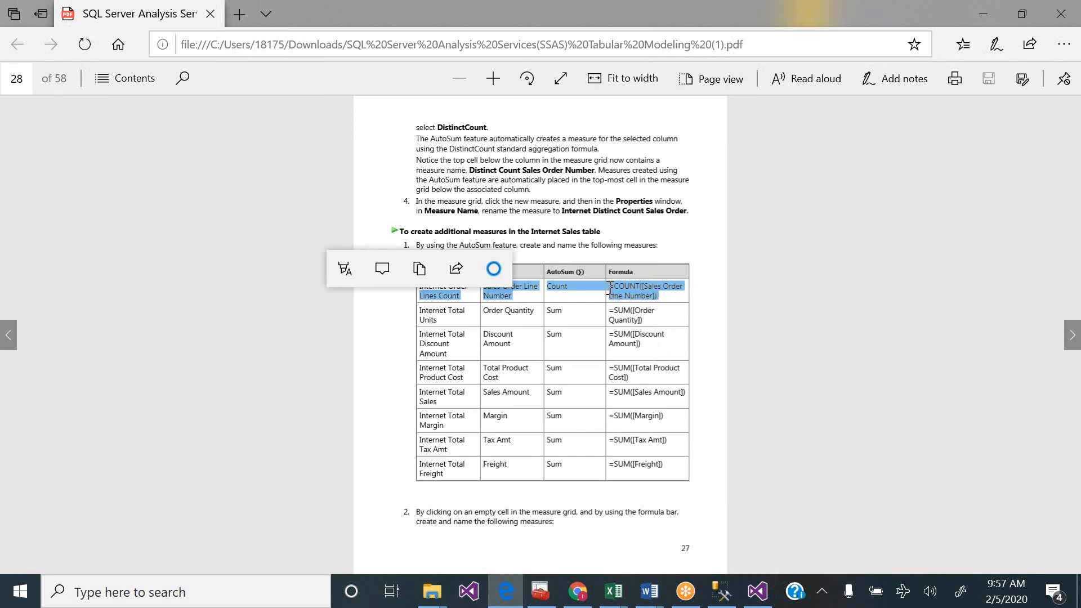
left_click(633, 557)
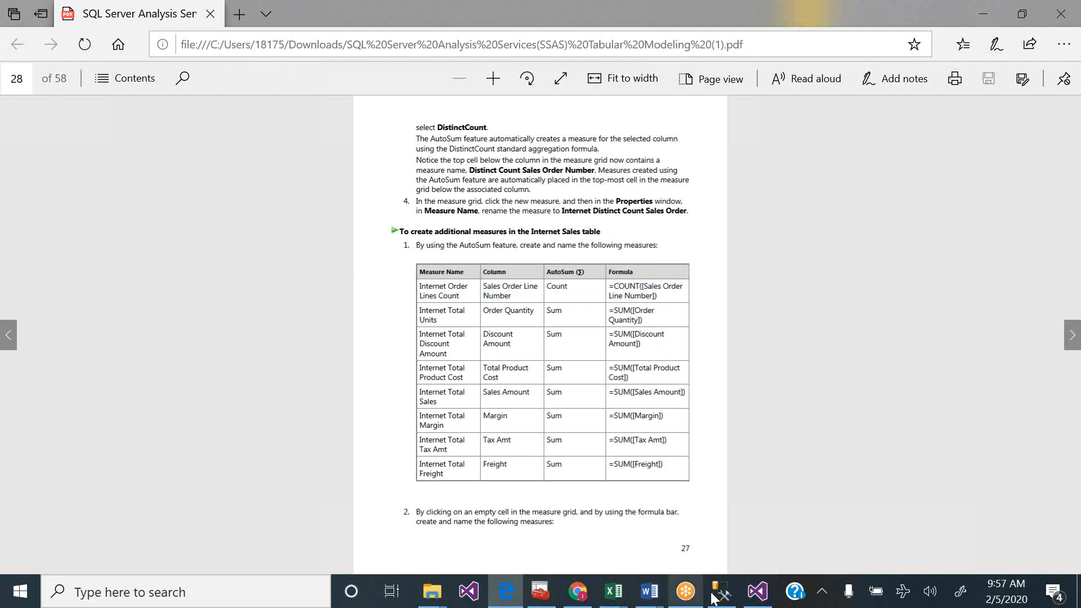
left_click(759, 592)
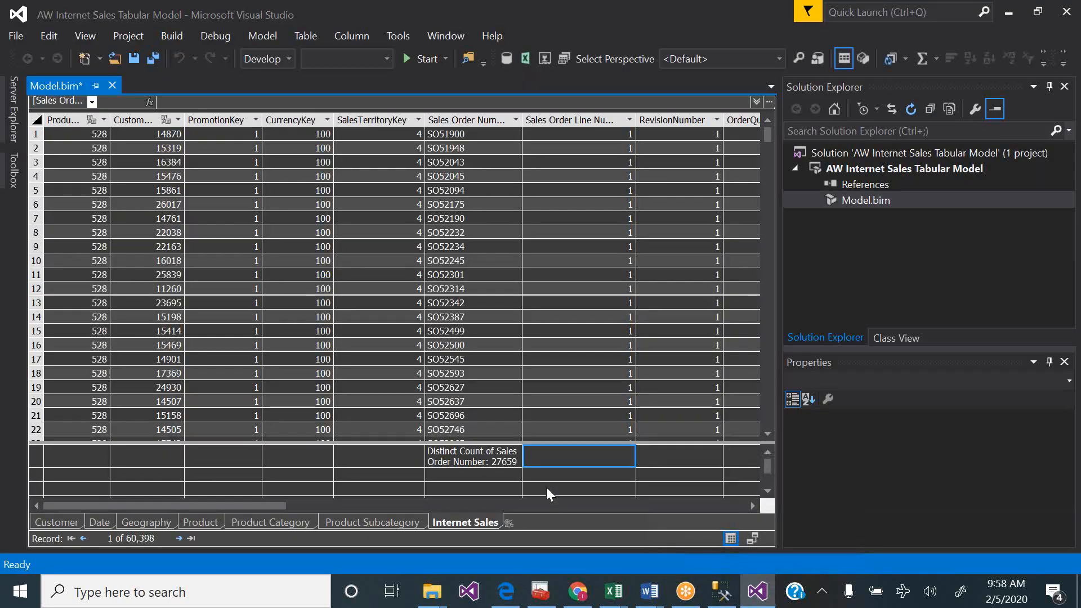
left_click(937, 60)
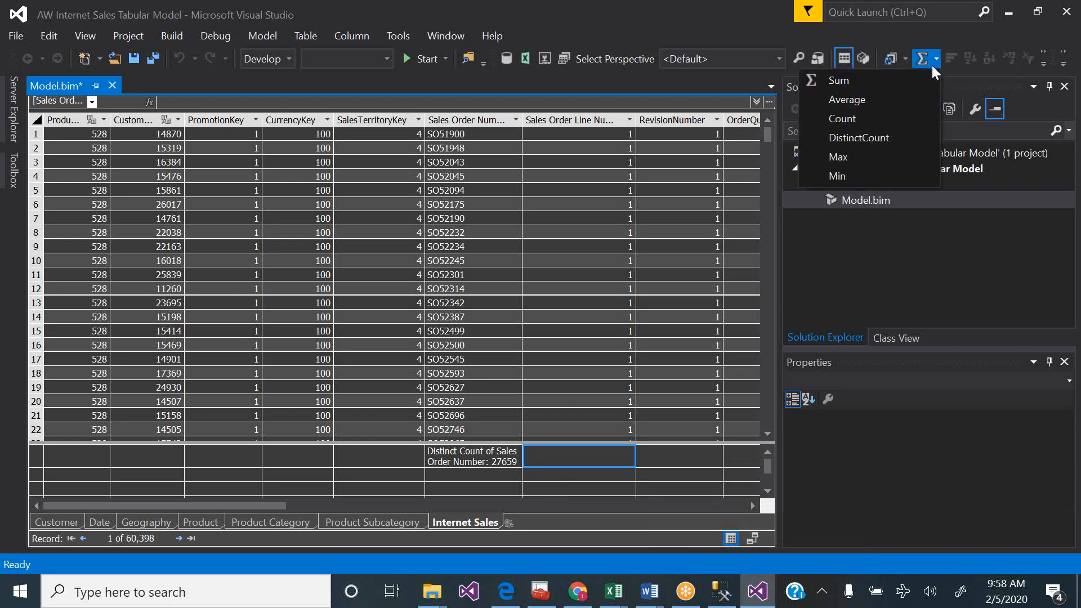
left_click(847, 119)
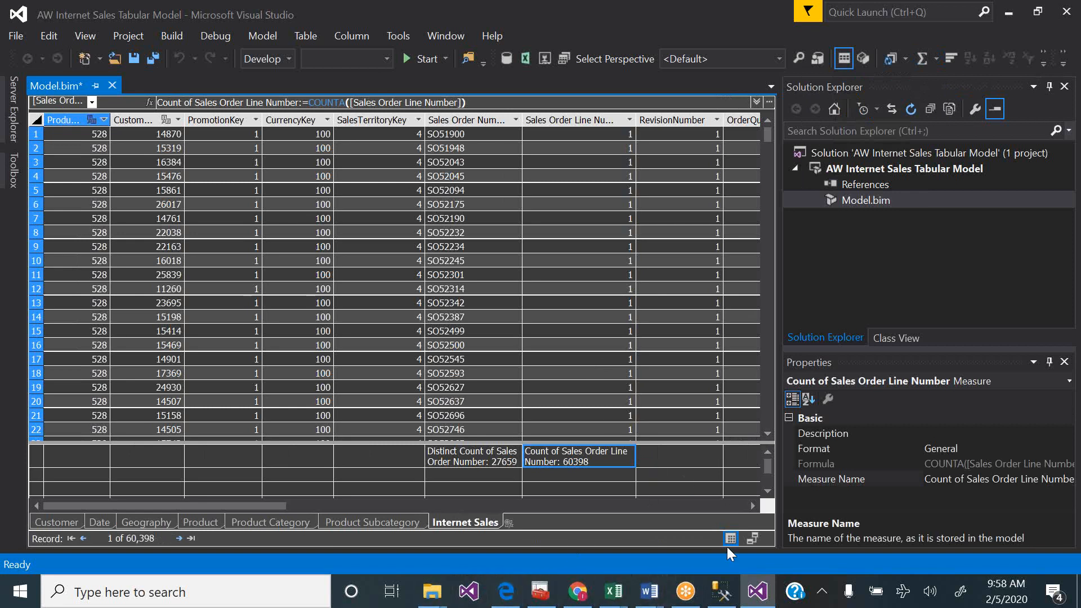
- Check the Internet Total Units entry in the PDF guide, and rename the OrderQuantity column to "Order Quantity" in Visual Studio
left_click(507, 591)
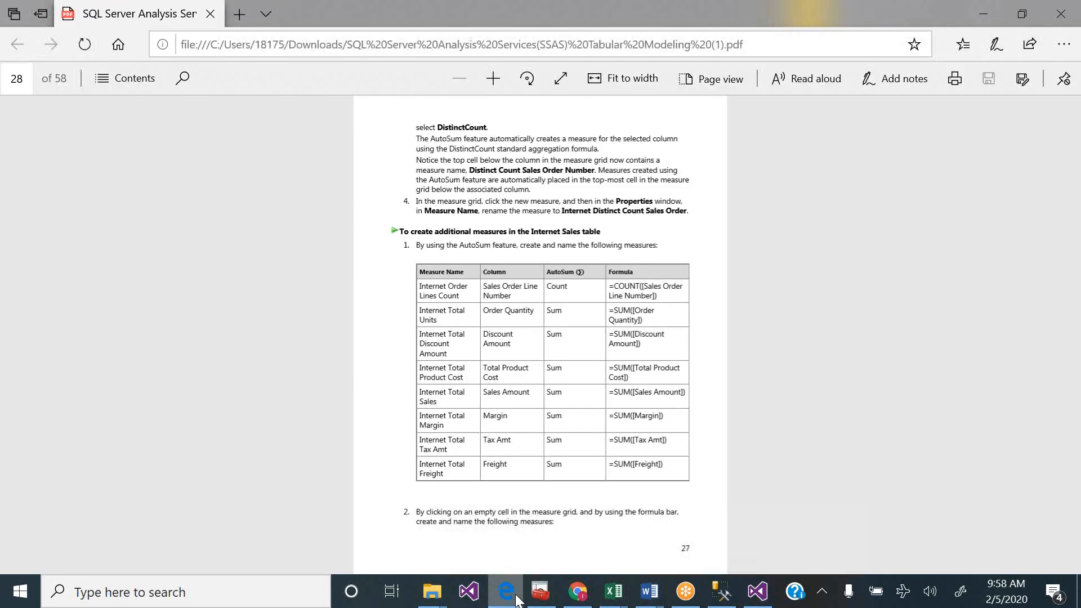
left_click(513, 592)
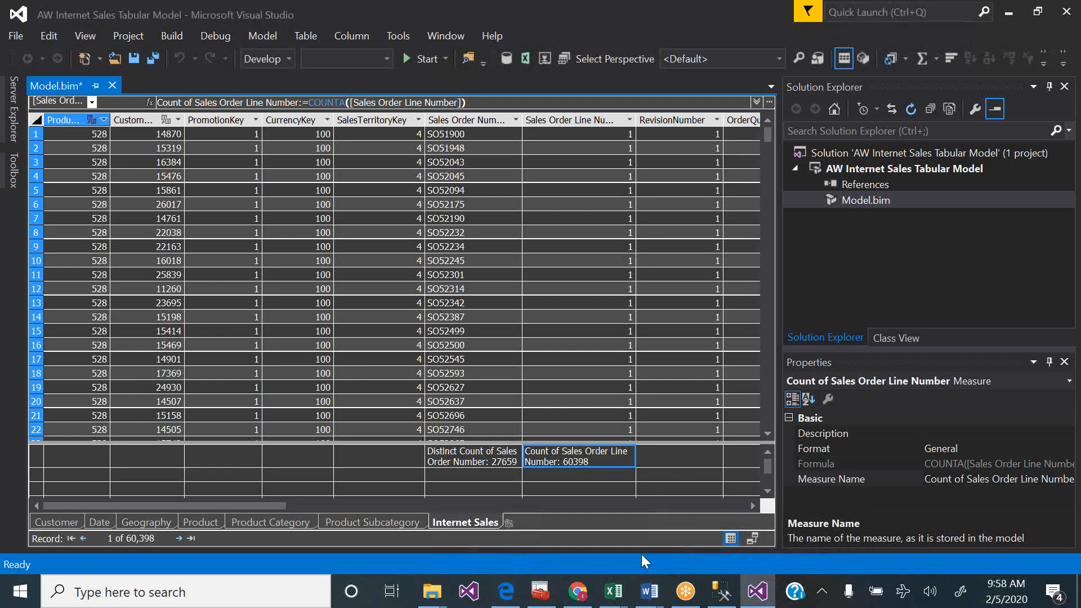
left_click(751, 505)
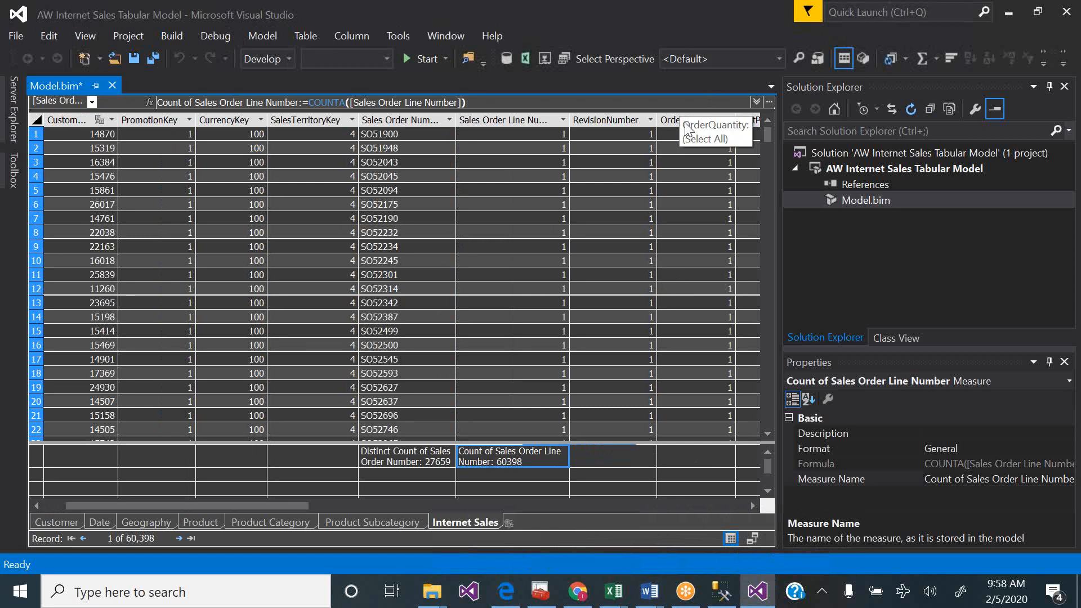
left_click(680, 163)
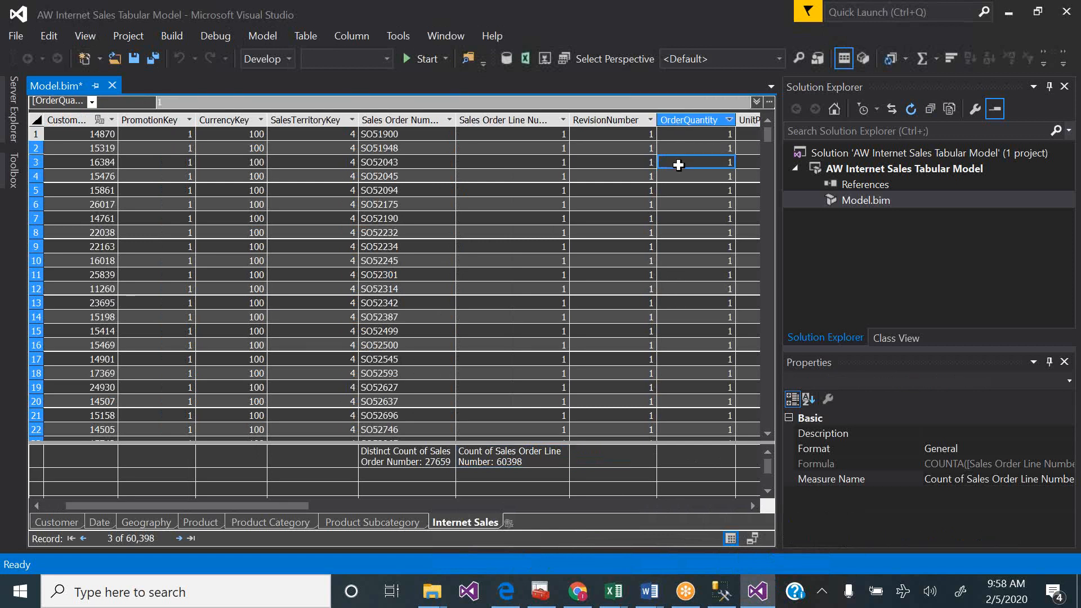
double_click(686, 119)
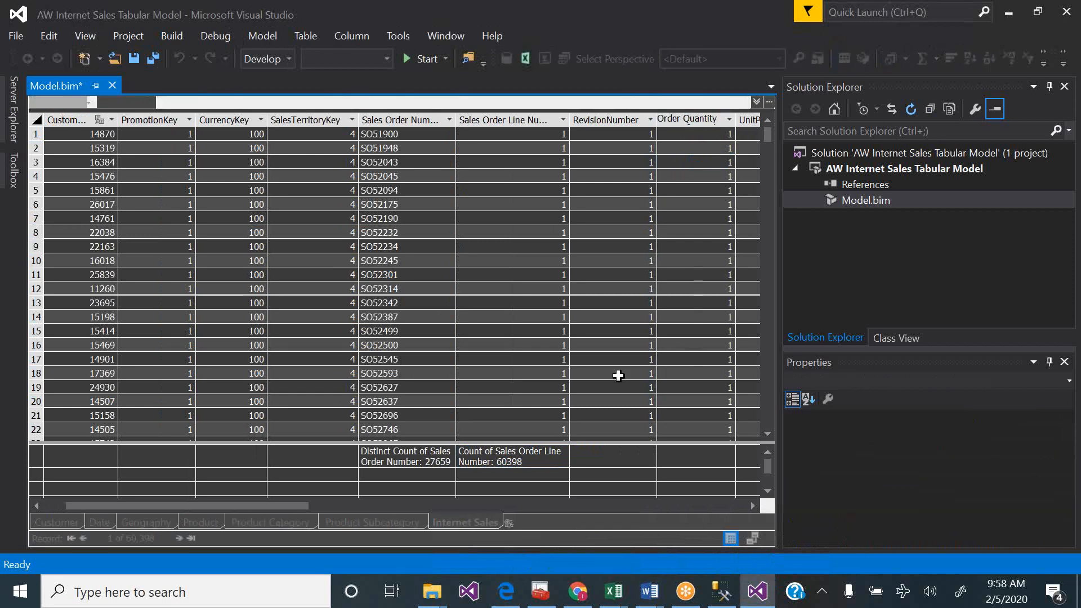
- Add a Sum AutoSum measure in the first measure grid cell beneath the Order Quantity column
left_click(711, 452)
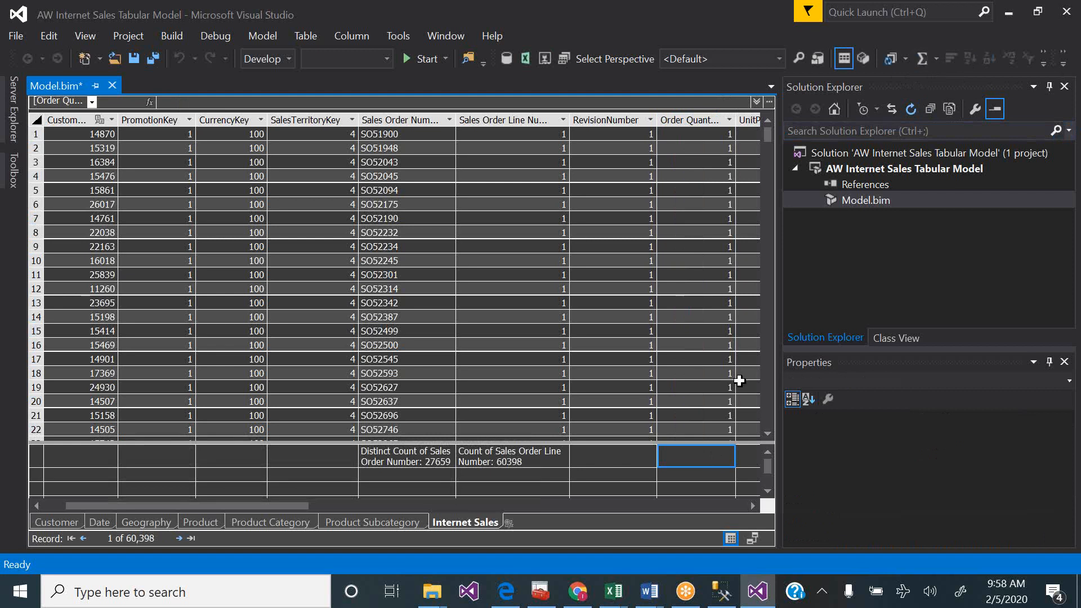
left_click(708, 373)
left_click(701, 451)
left_click(879, 201)
left_click(938, 59)
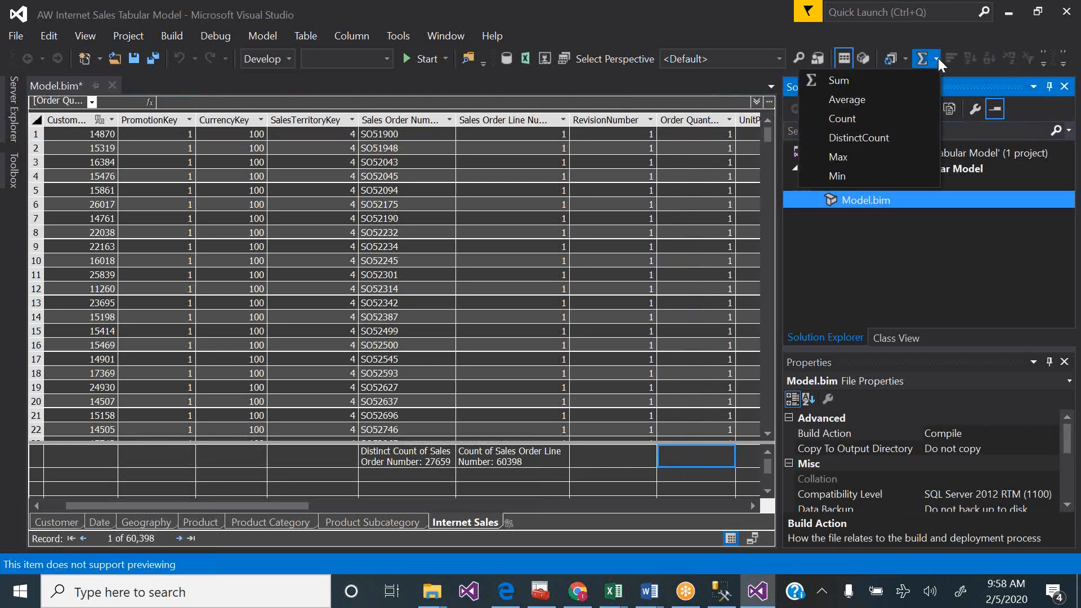
left_click(878, 82)
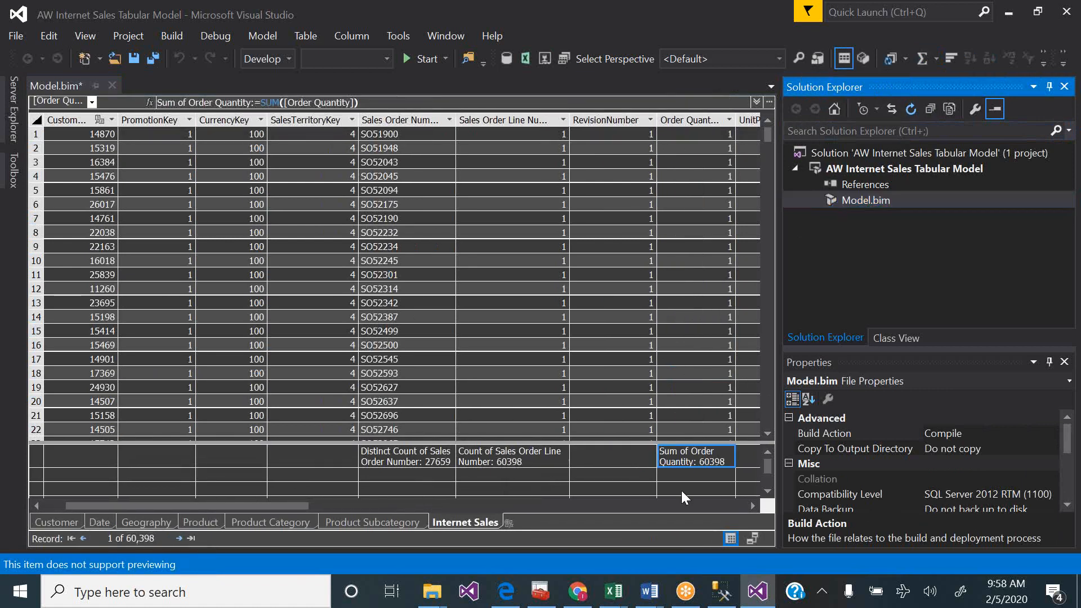
- Consult the measure table in the PDF guide, and add a Sum AutoSum measure beneath the Total Product Cost column in Visual Studio
left_click(751, 506)
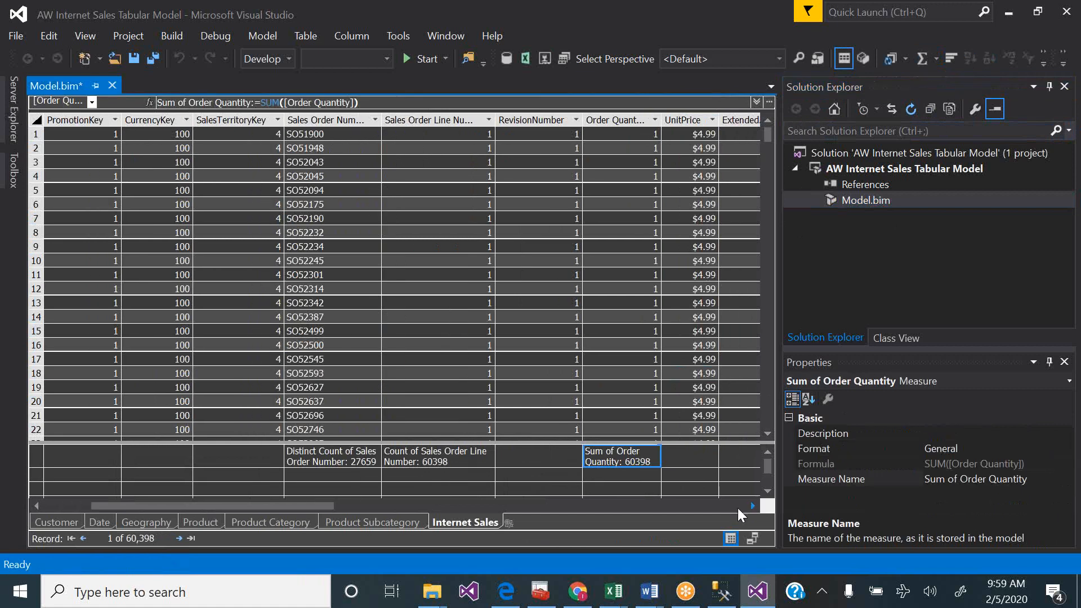
left_click(506, 591)
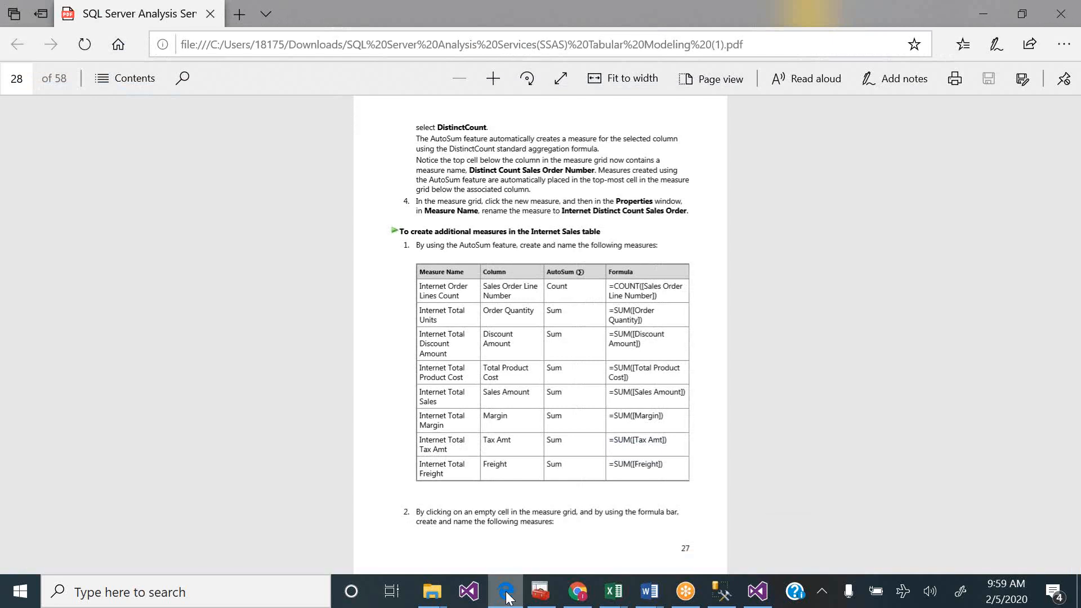
left_click(507, 594)
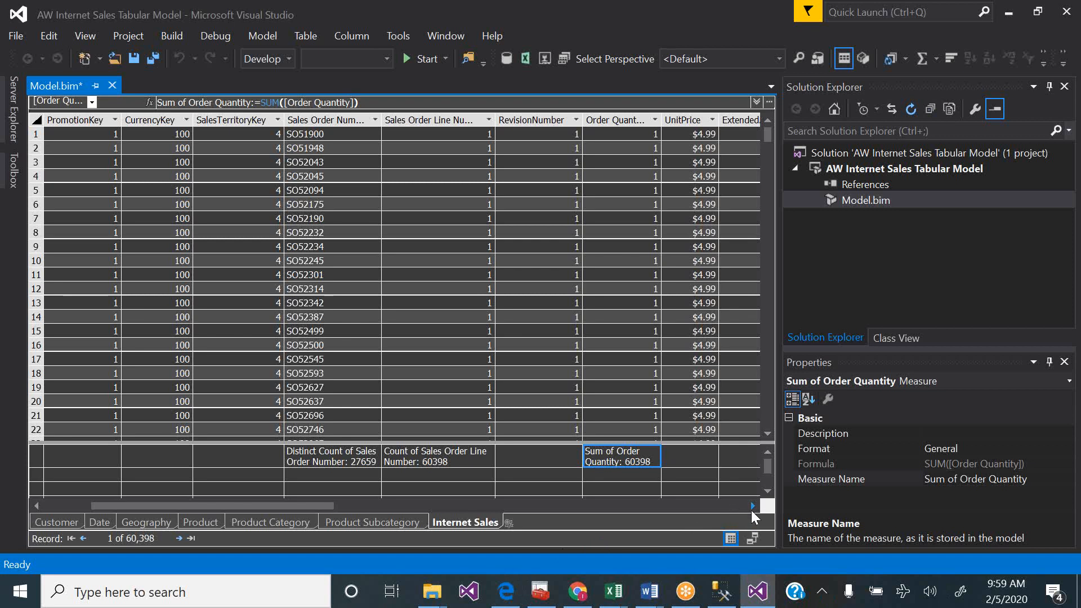
left_click(752, 506)
left_click(752, 506)
left_click(752, 506)
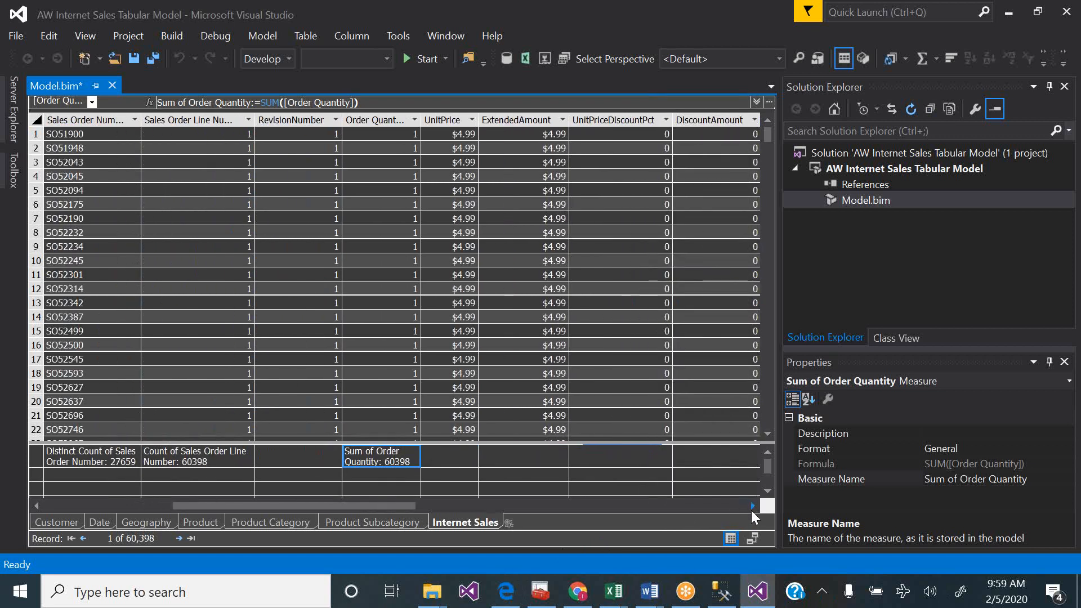
left_click(753, 506)
left_click(752, 507)
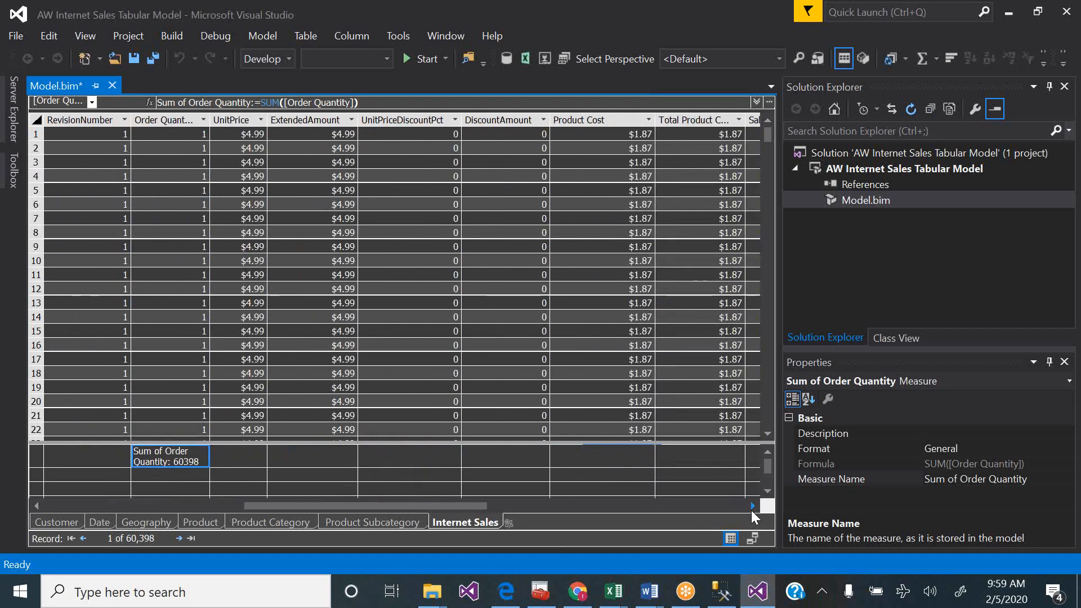
left_click(681, 457)
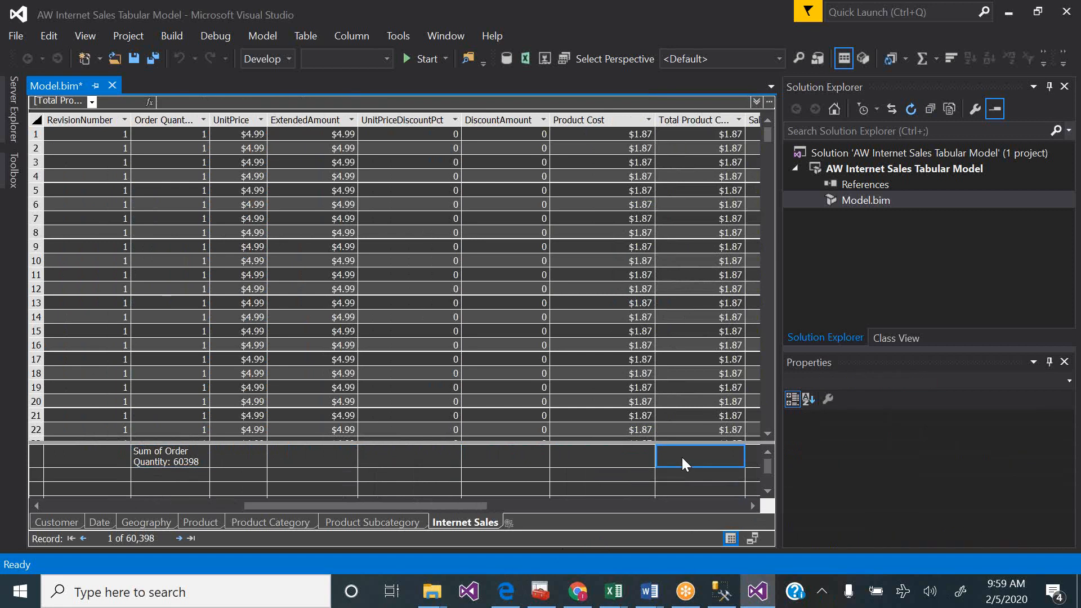
left_click(934, 58)
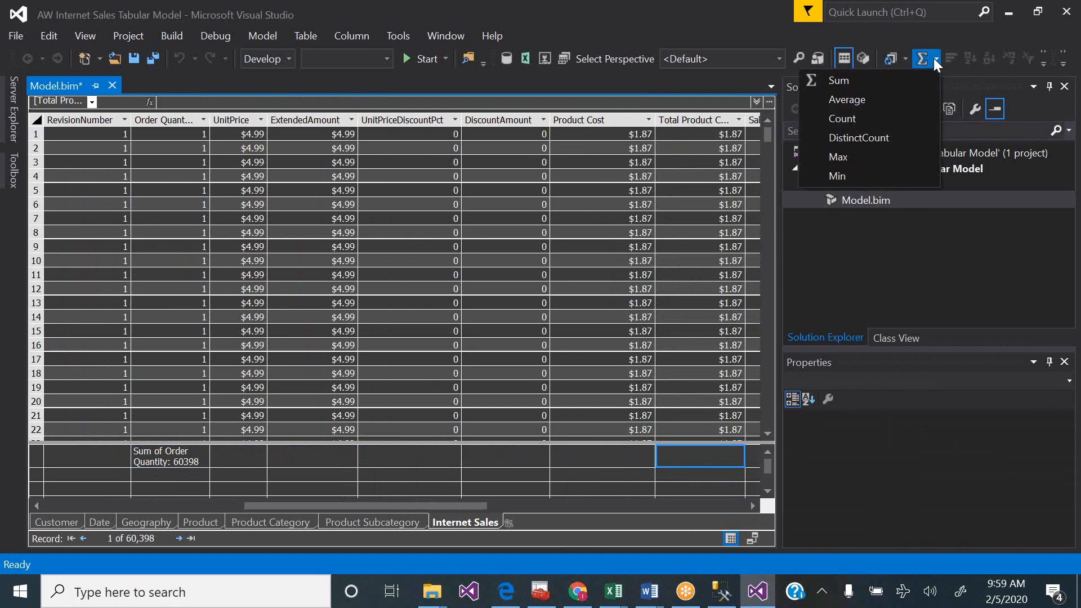
left_click(880, 82)
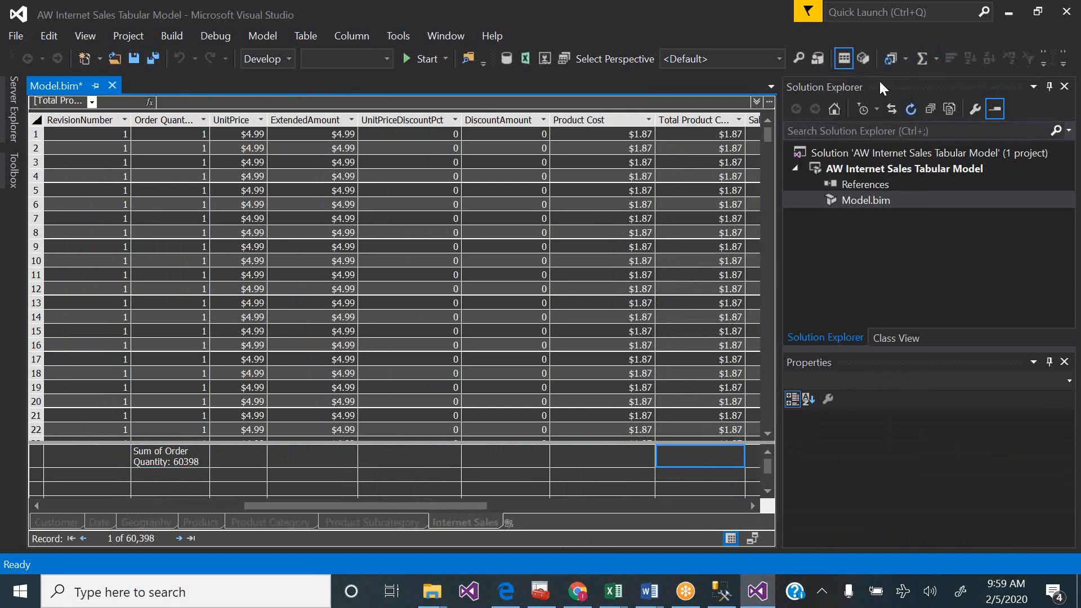
- Add a Sum AutoSum measure in the first measure grid cell beneath the Sales Amount column
left_click(753, 505)
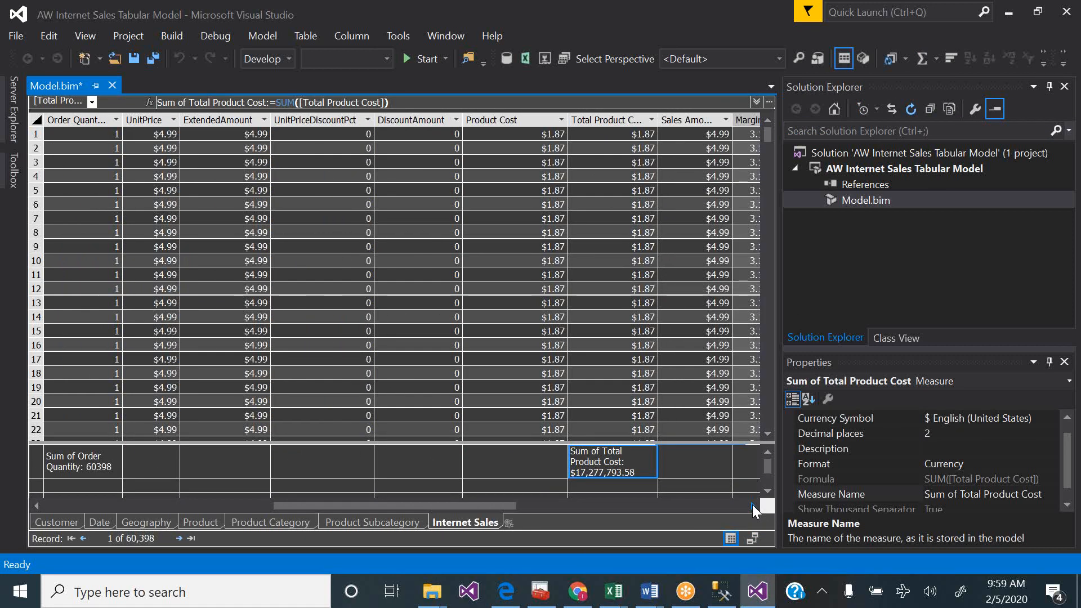
left_click(705, 462)
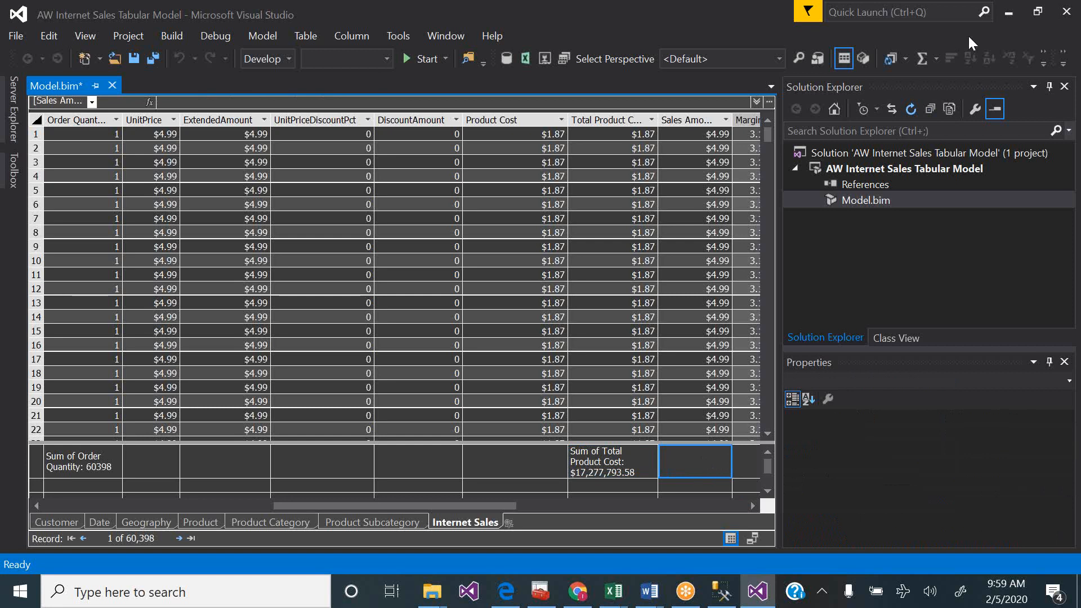
left_click(938, 59)
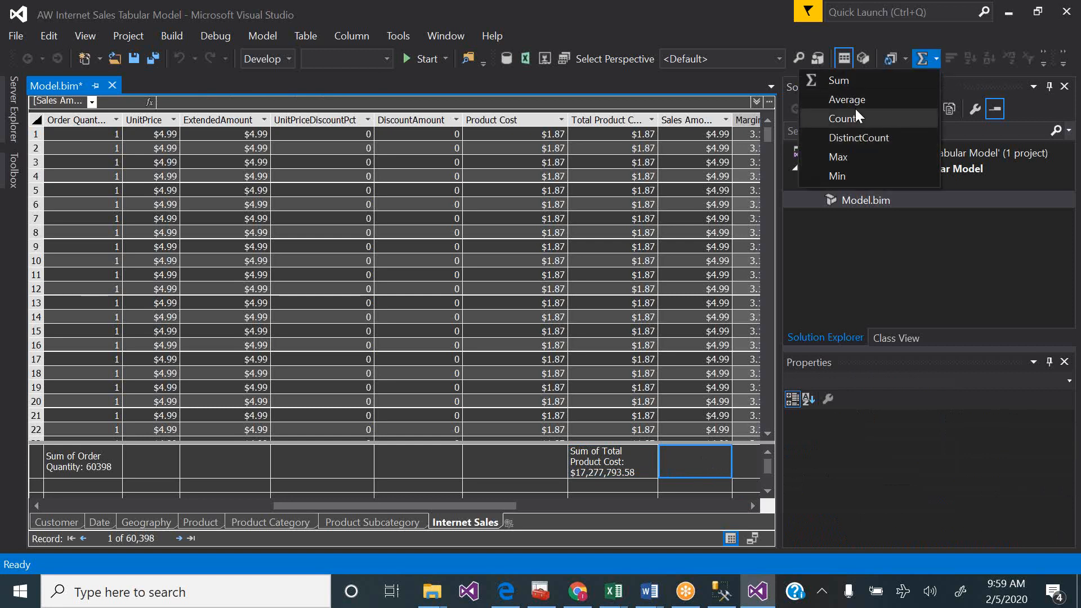
left_click(843, 80)
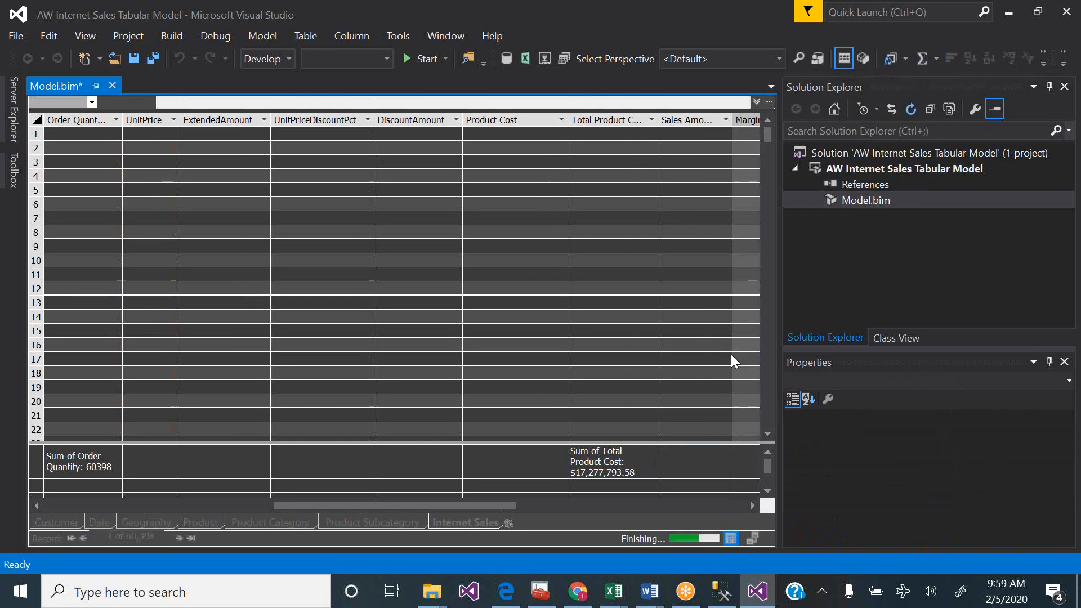
- Check the remaining measures in the PDF guide, and add a Sum AutoSum measure beneath the Margin column in Visual Studio
left_click(751, 504)
left_click(752, 505)
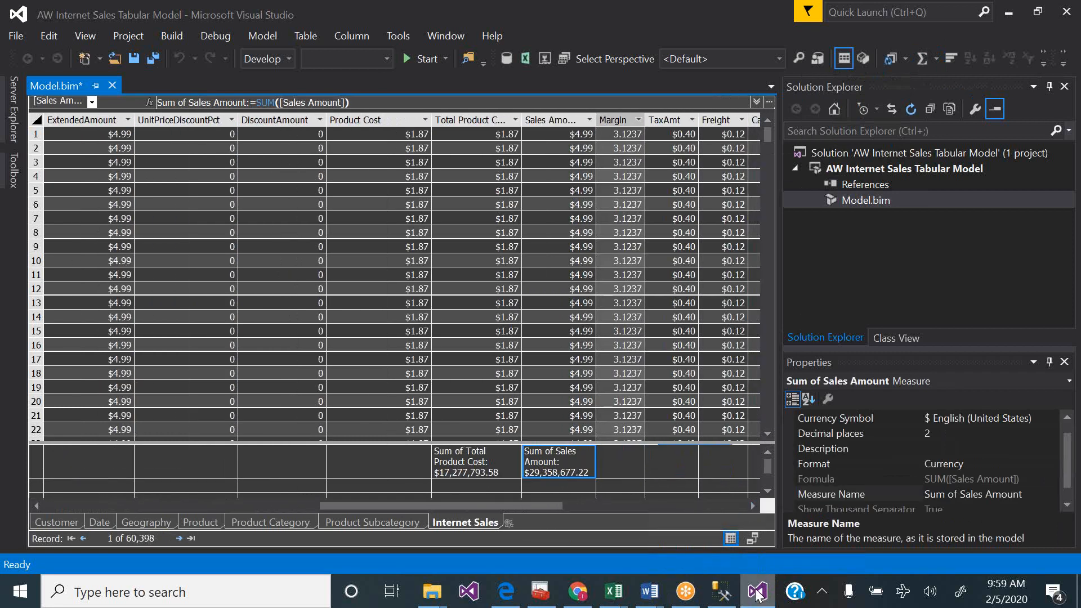
left_click(496, 602)
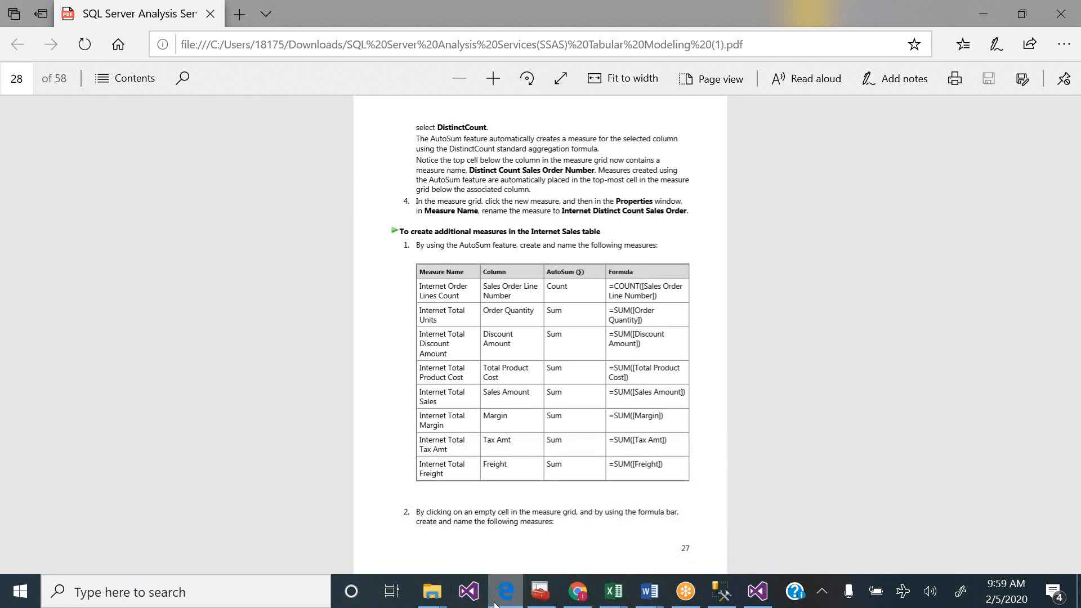
left_click(496, 602)
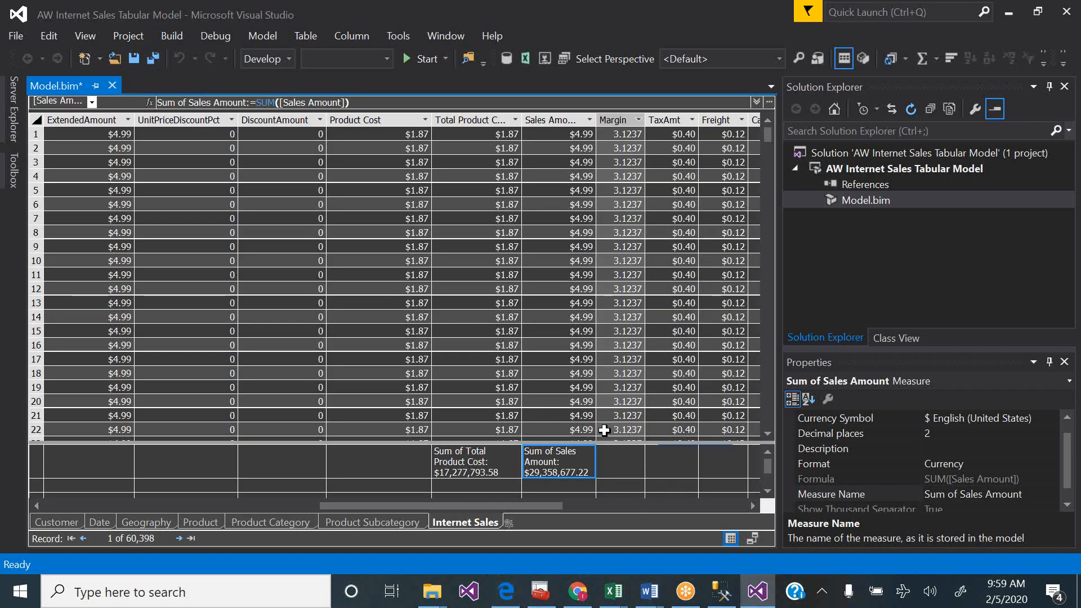
left_click(628, 458)
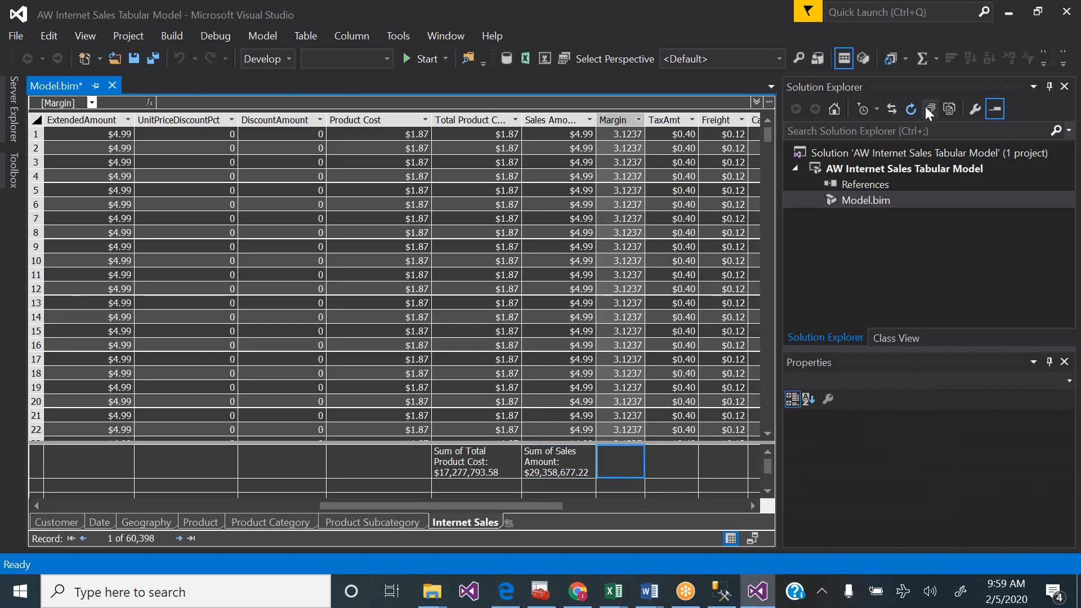
left_click(937, 60)
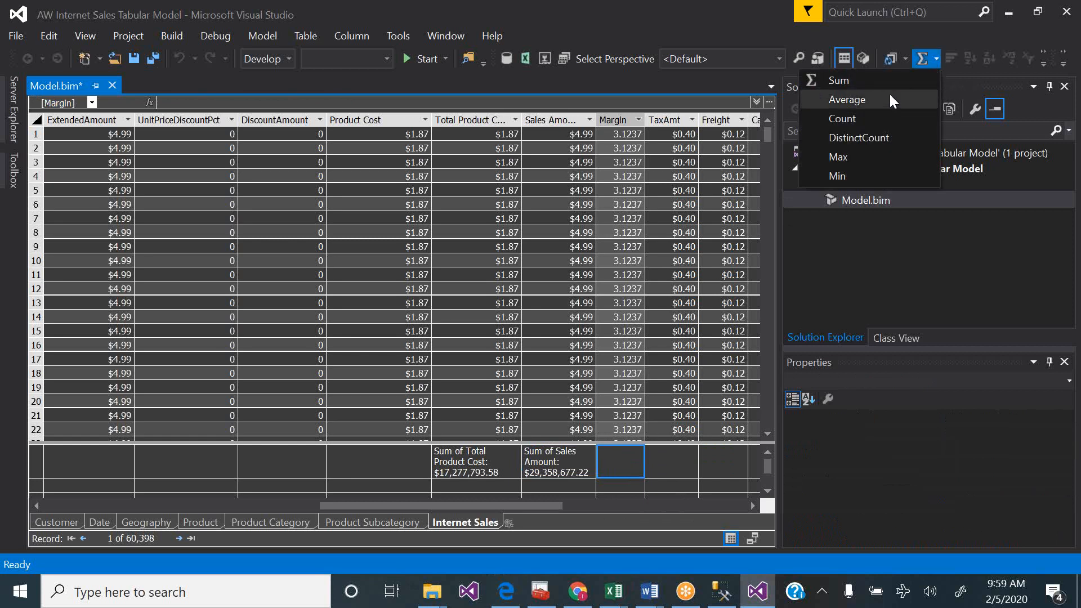
left_click(860, 83)
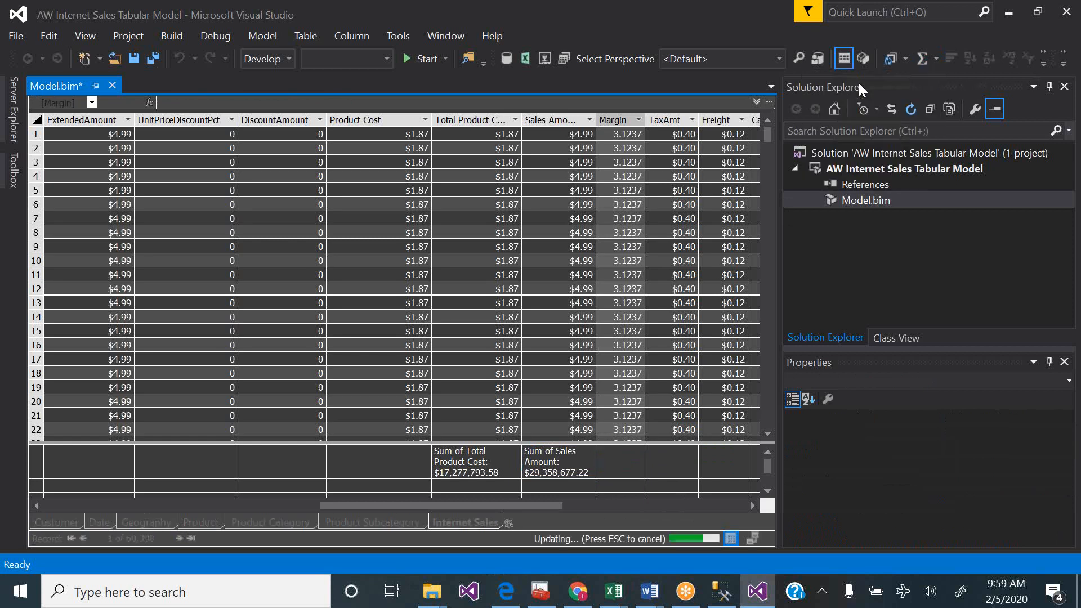
- Add Sum AutoSum measures in the first measure grid cells beneath the TaxAmt and Freight columns
left_click(684, 460)
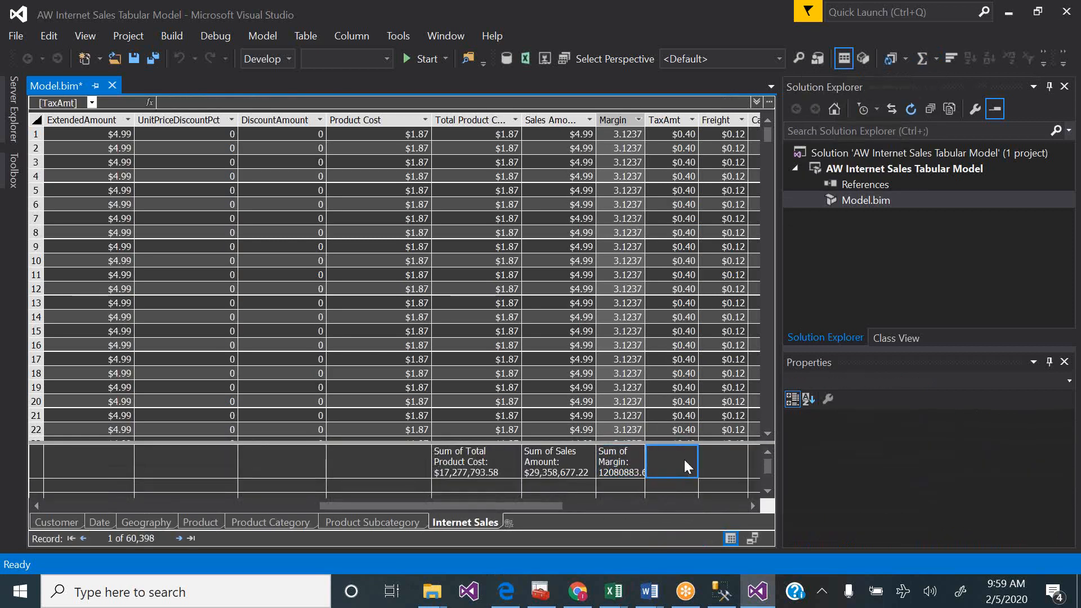
left_click(938, 62)
left_click(860, 80)
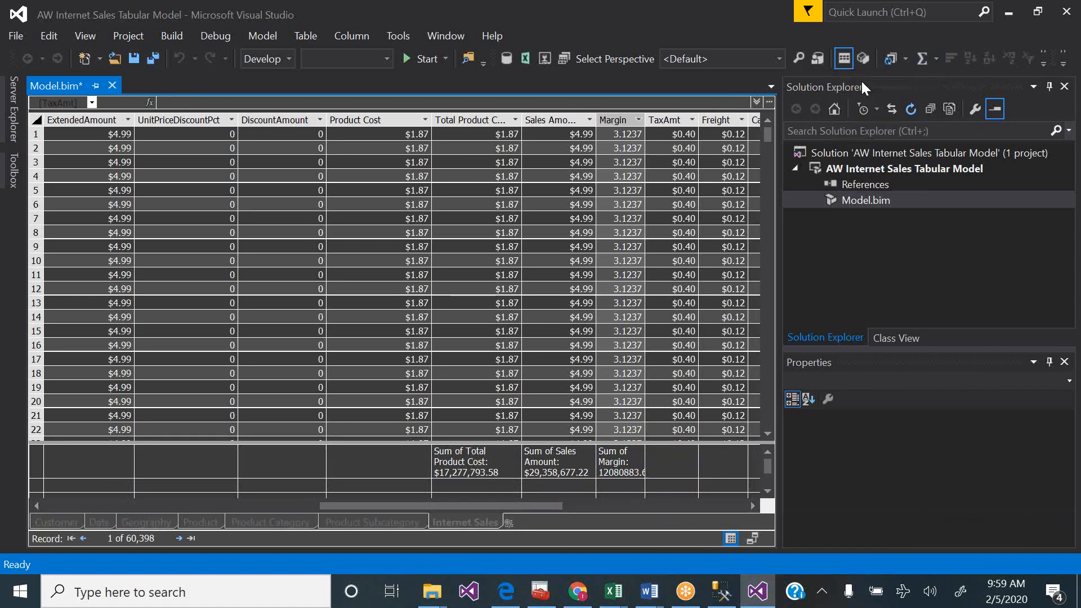
left_click(714, 458)
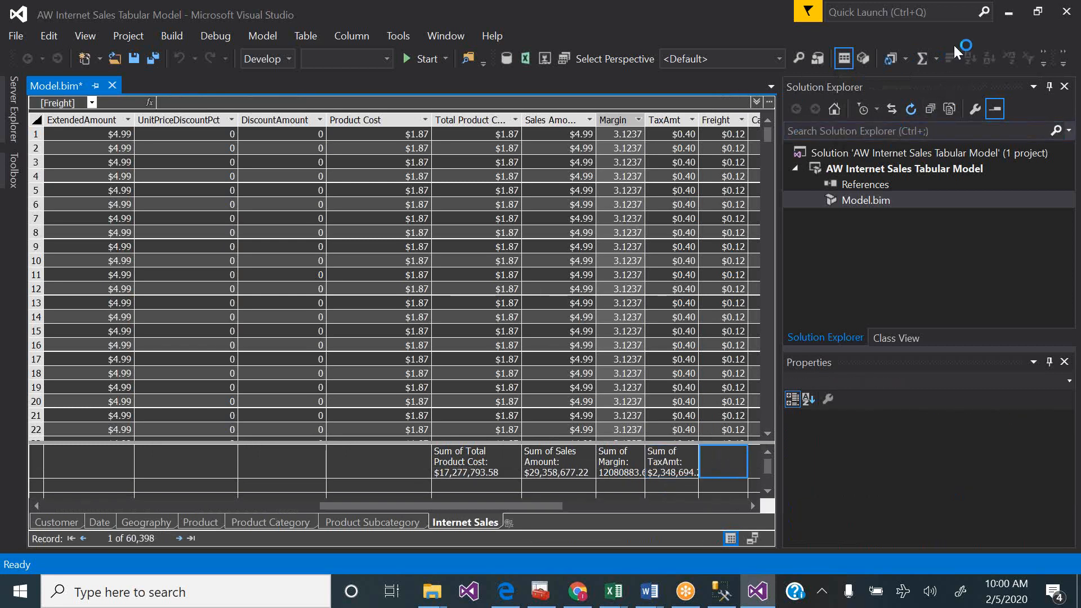
left_click(938, 60)
left_click(892, 82)
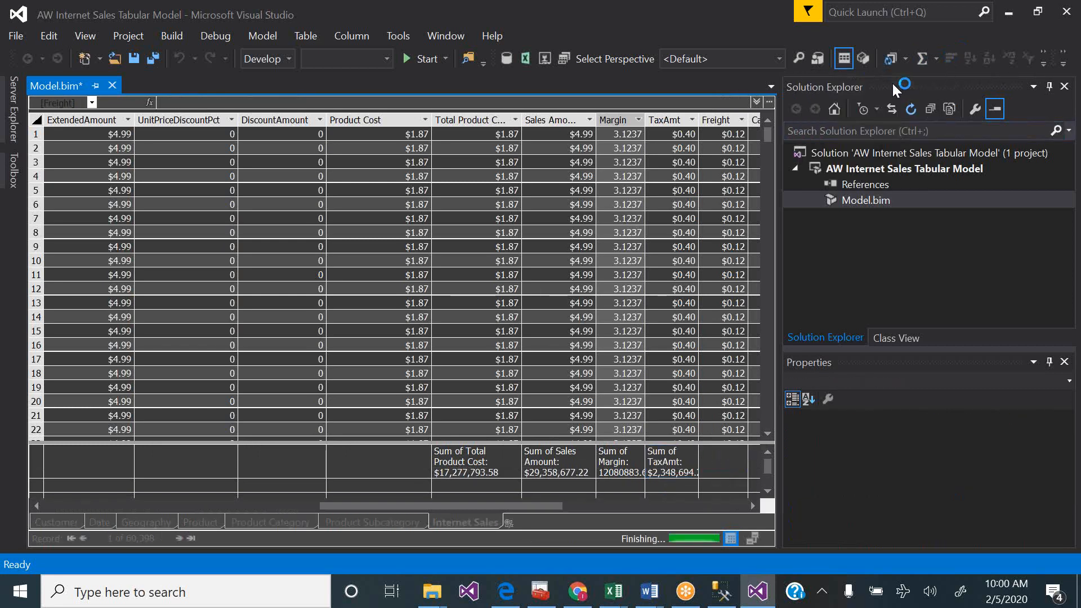
left_click(672, 464)
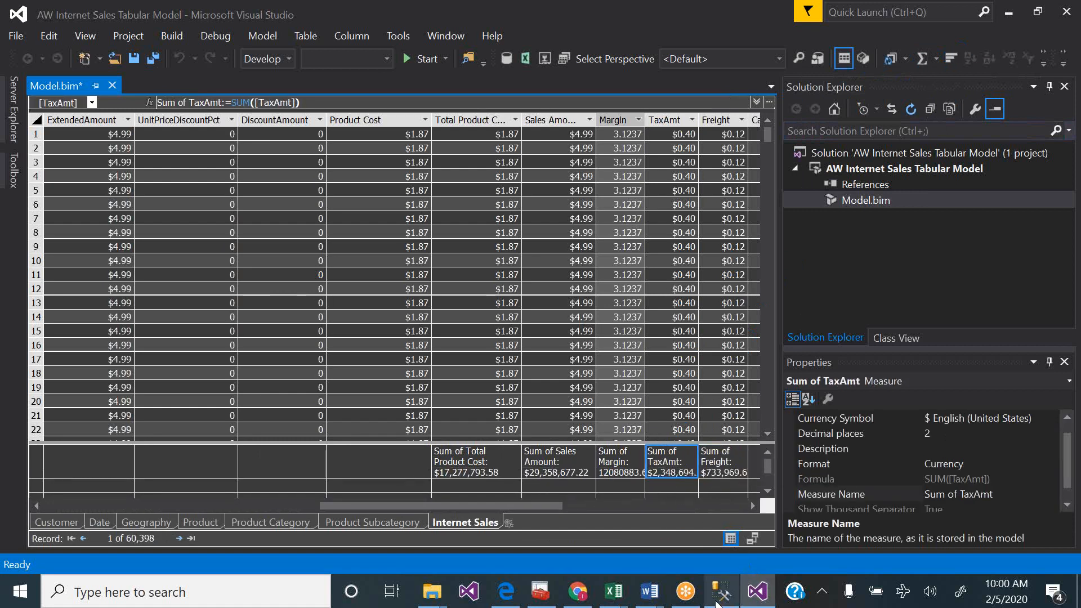
- Switch to the PDF guide and copy the Internet Previous Quarter Margin formula from the measure table on page 29
left_click(506, 591)
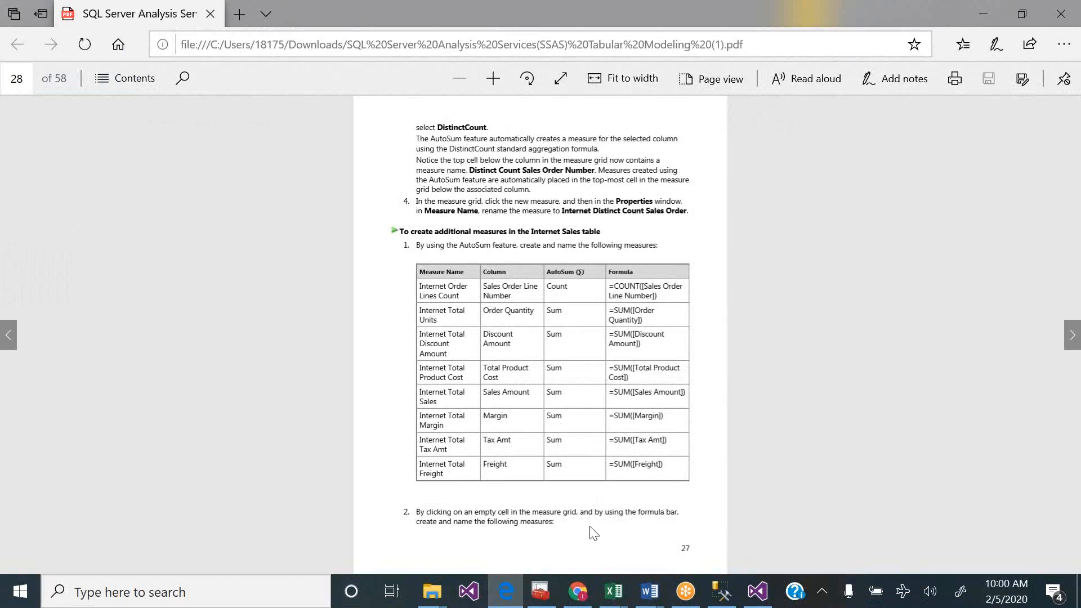
scroll(592, 534, "down", 1)
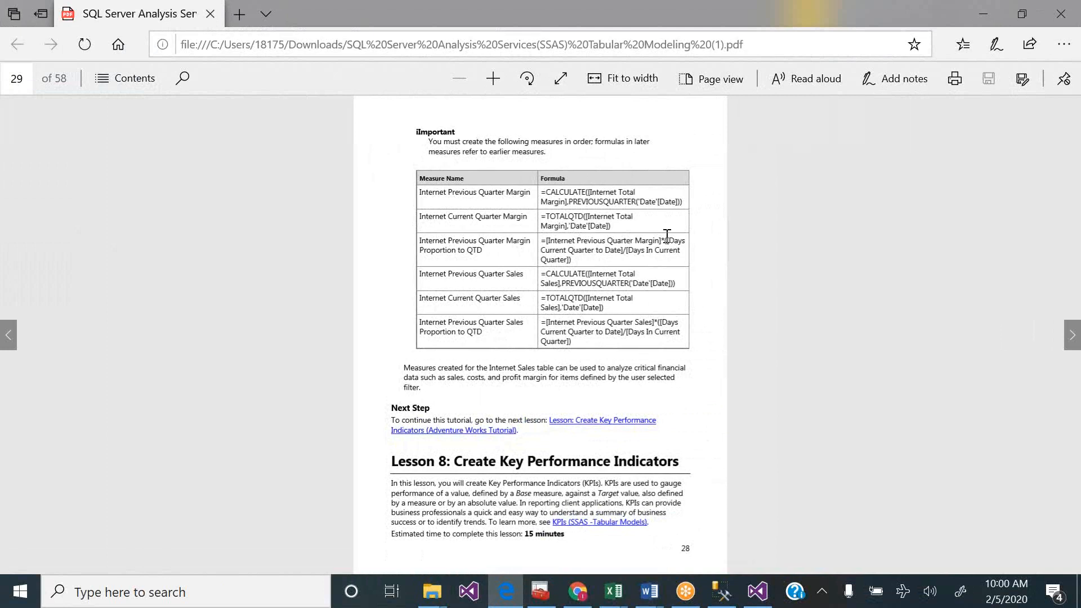
left_click_drag(685, 201, 542, 192)
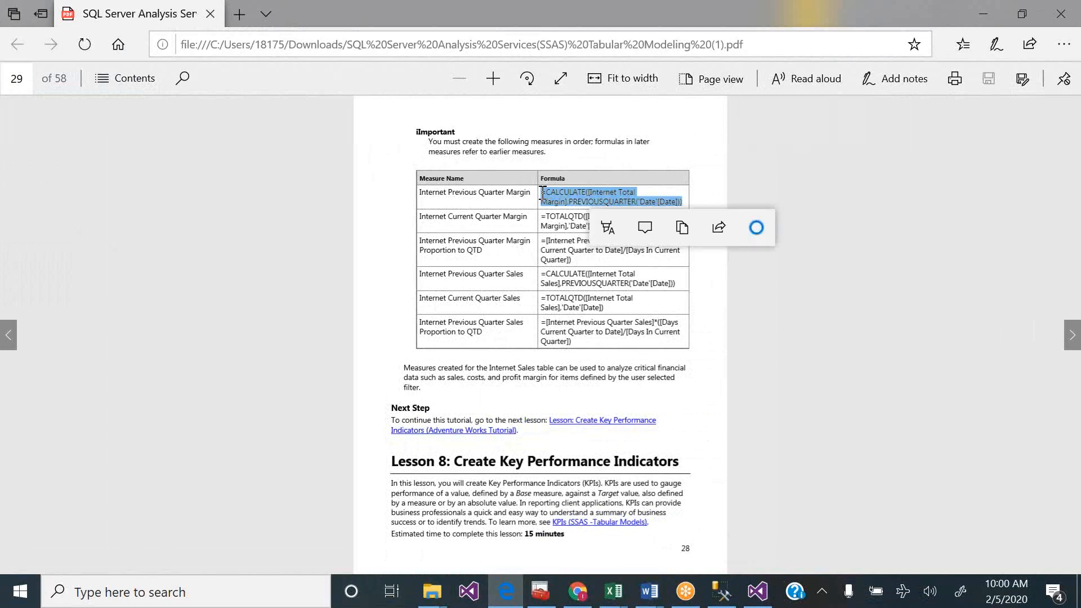
left_click(679, 224)
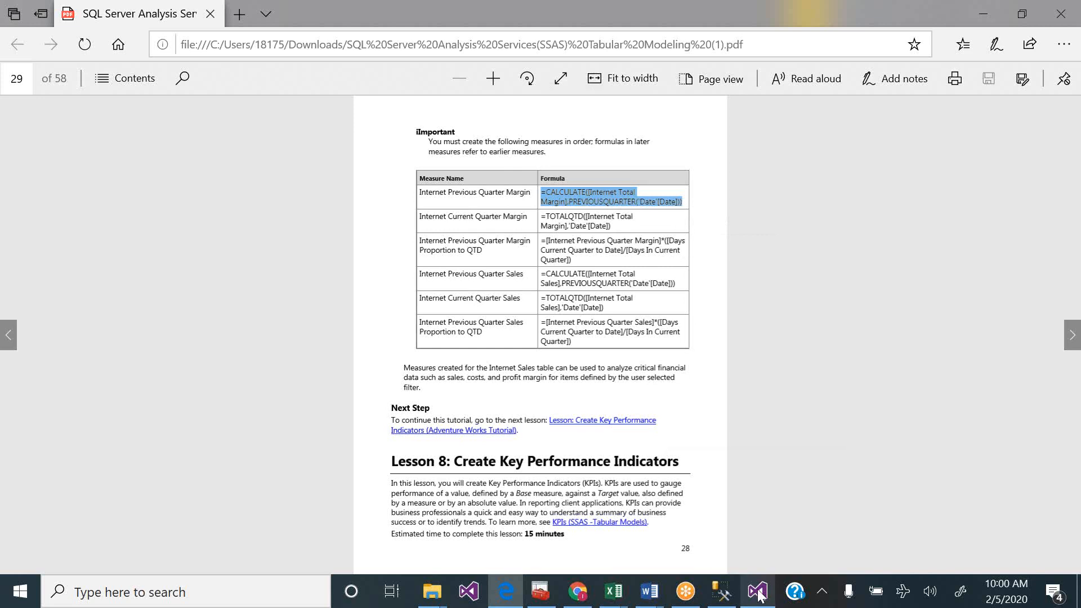
- Switch to Visual Studio and open the formula editor for the empty second-row measure grid cell beneath the ProductKey column
mouse_move(758, 593)
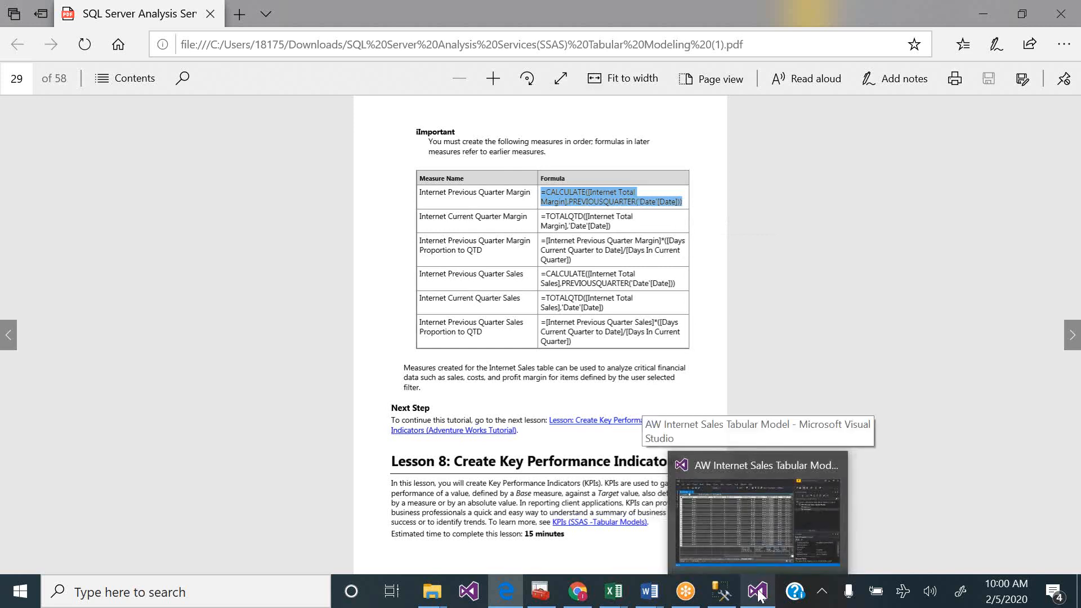
left_click(759, 593)
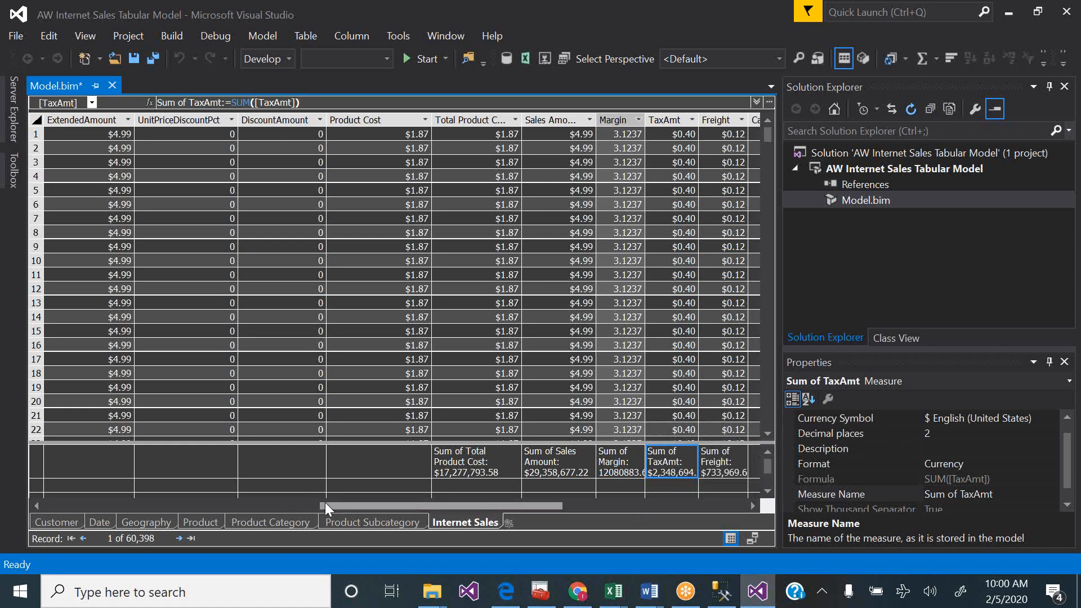
left_click_drag(326, 503, 22, 519)
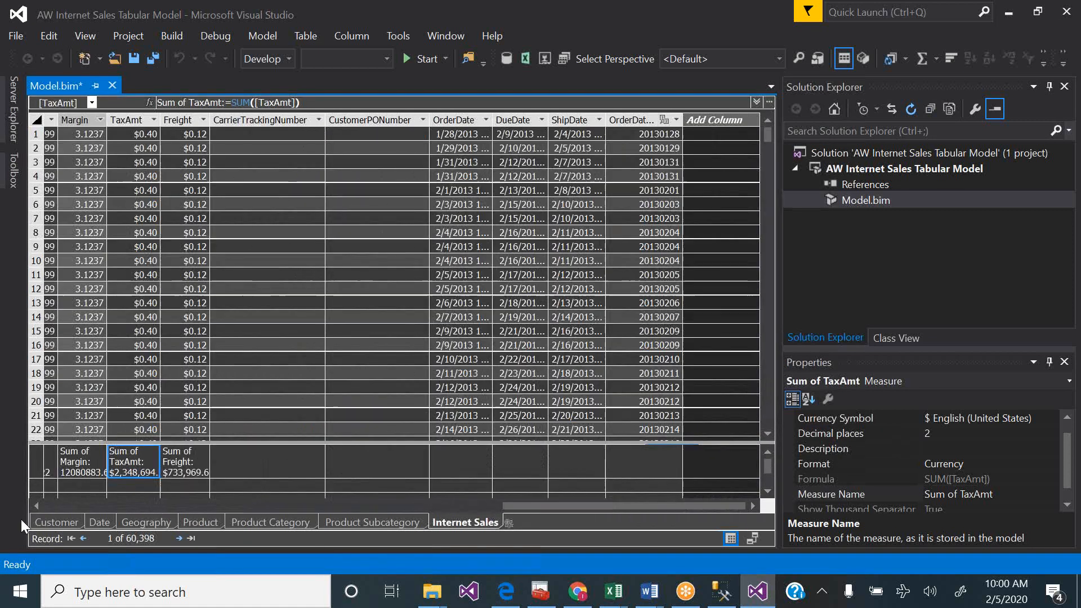
left_click(59, 502)
left_click(59, 502)
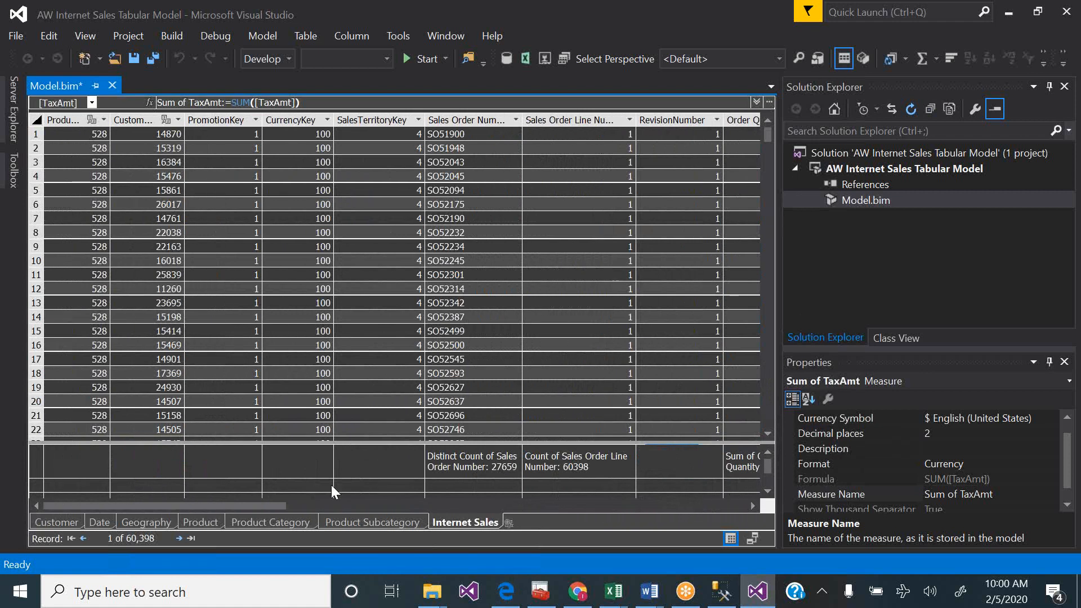
left_click(767, 488)
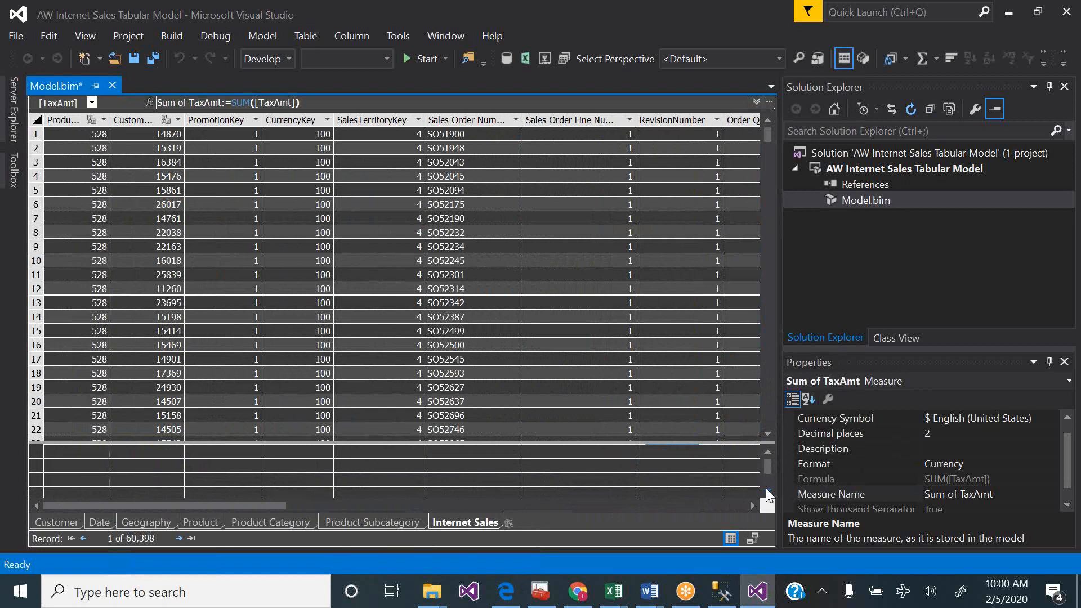
left_click(769, 451)
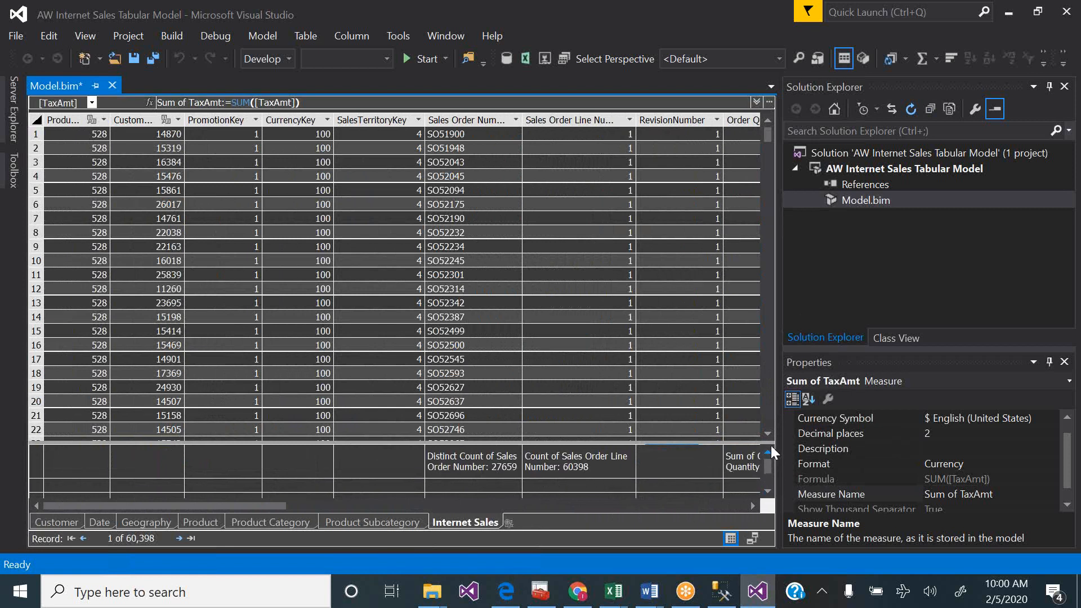
left_click(66, 484)
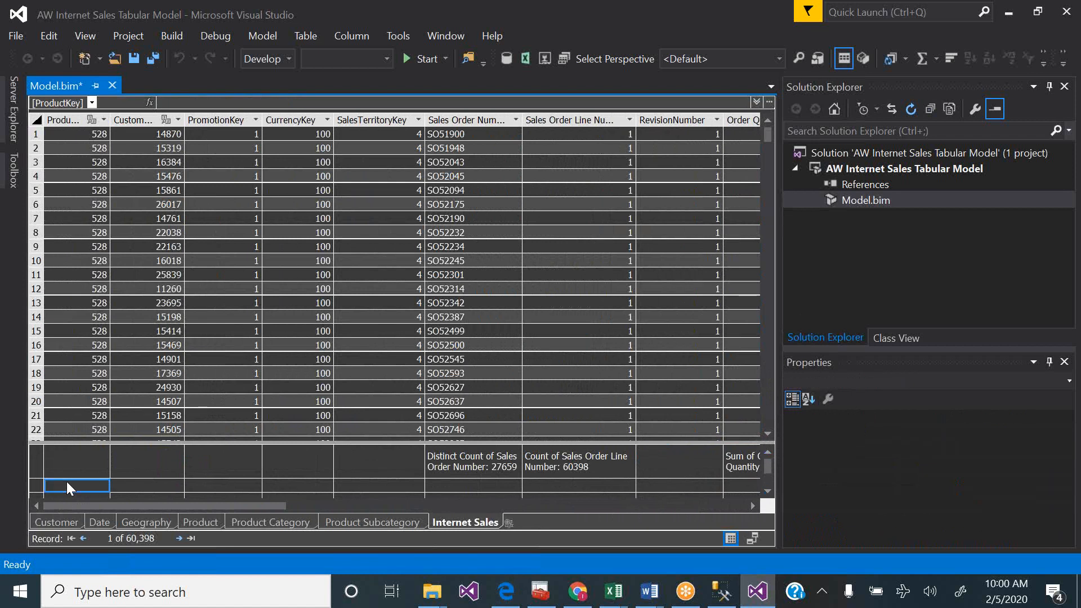
right_click(66, 482)
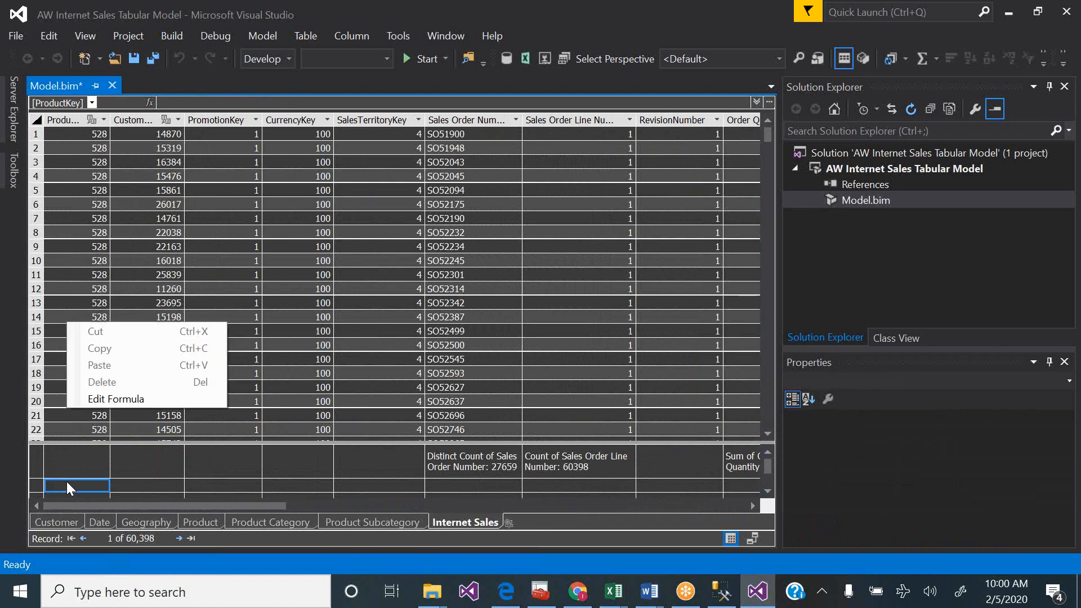
left_click(113, 397)
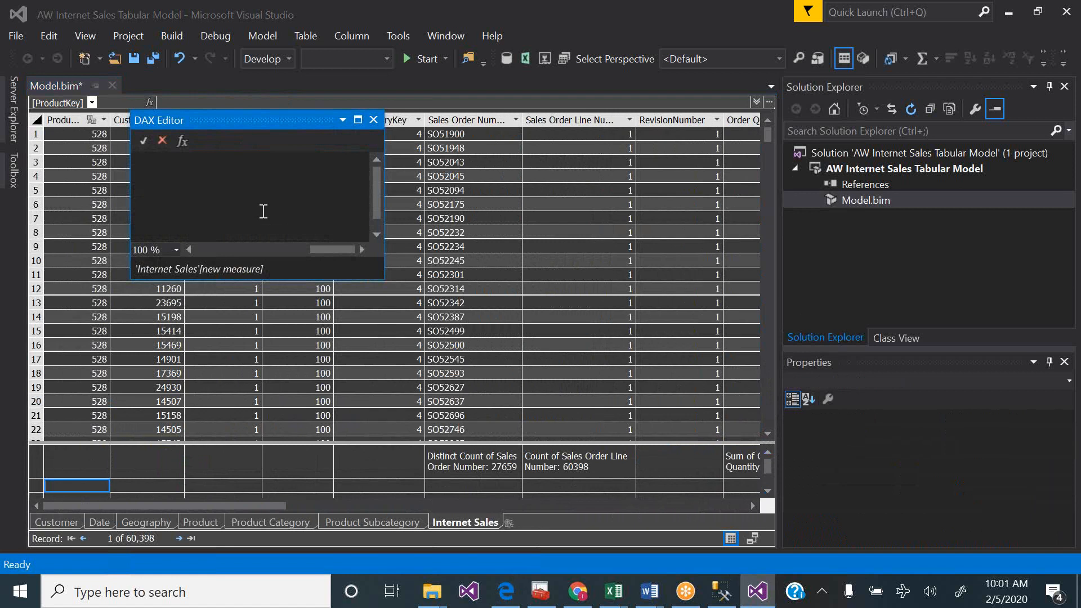
- Enter and apply the measure Internet Quarter MArgin:=CALCULATE([Internet Total Margin],PREVIOUSQUARTER('Date'[Date]))
type("INternet")
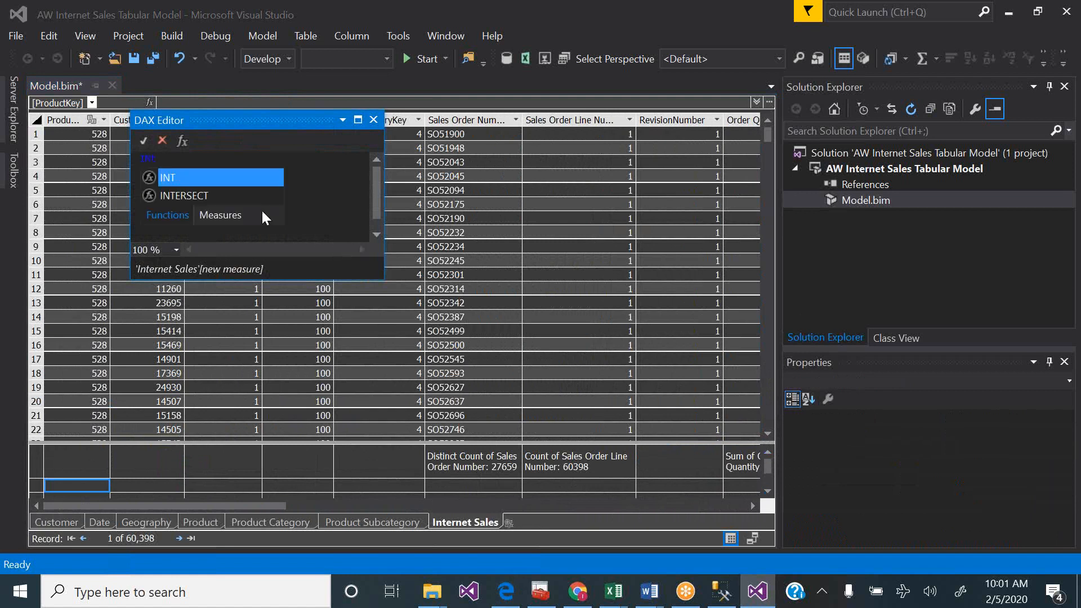
key("BackSpace")
key("BackSpace")
key("BackSpace")
key("BackSpace")
key("BackSpace")
key("BackSpace")
key("BackSpace")
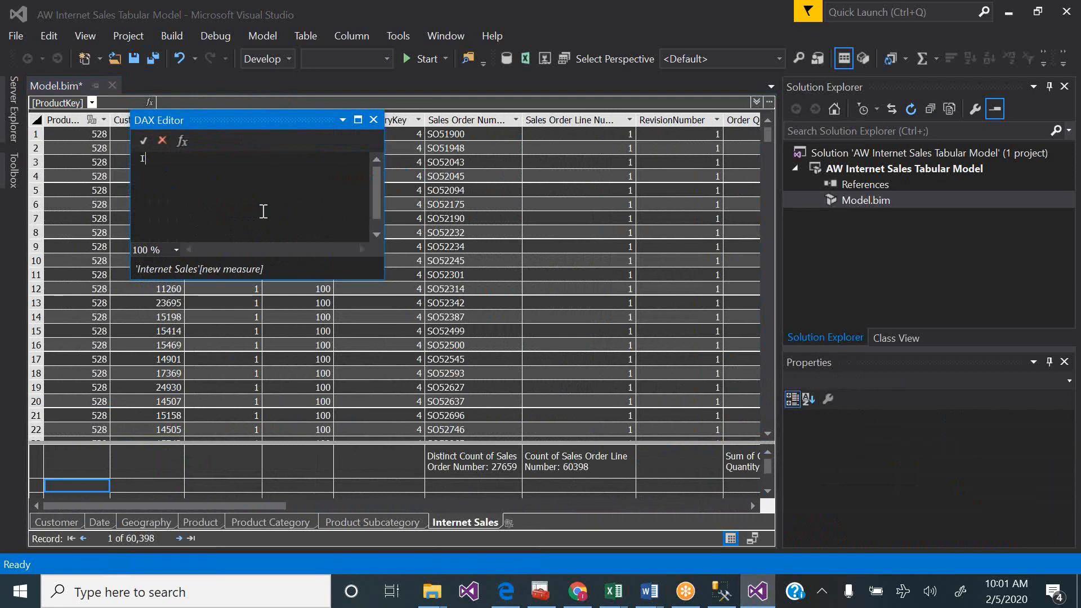
key("BackSpace")
type("In")
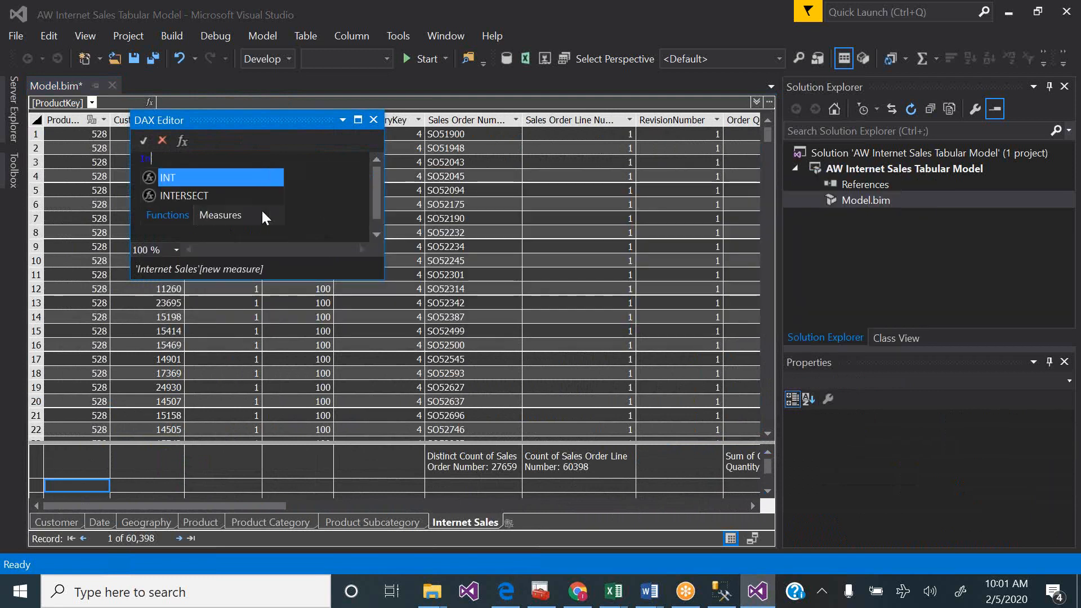
type("ternet Qua")
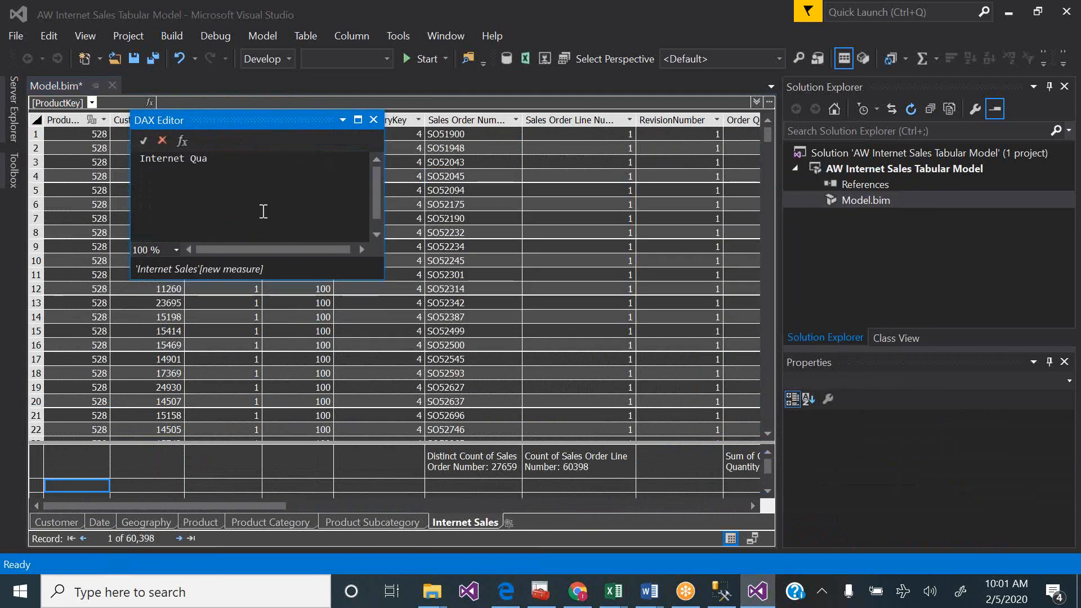
type("rter MArgin:")
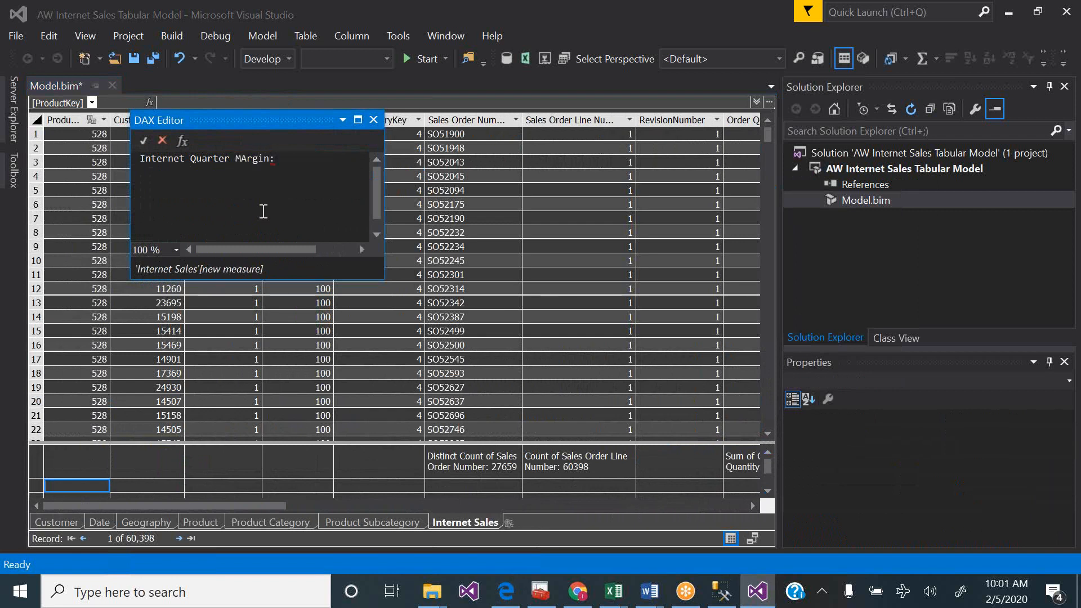
key("ctrl+v")
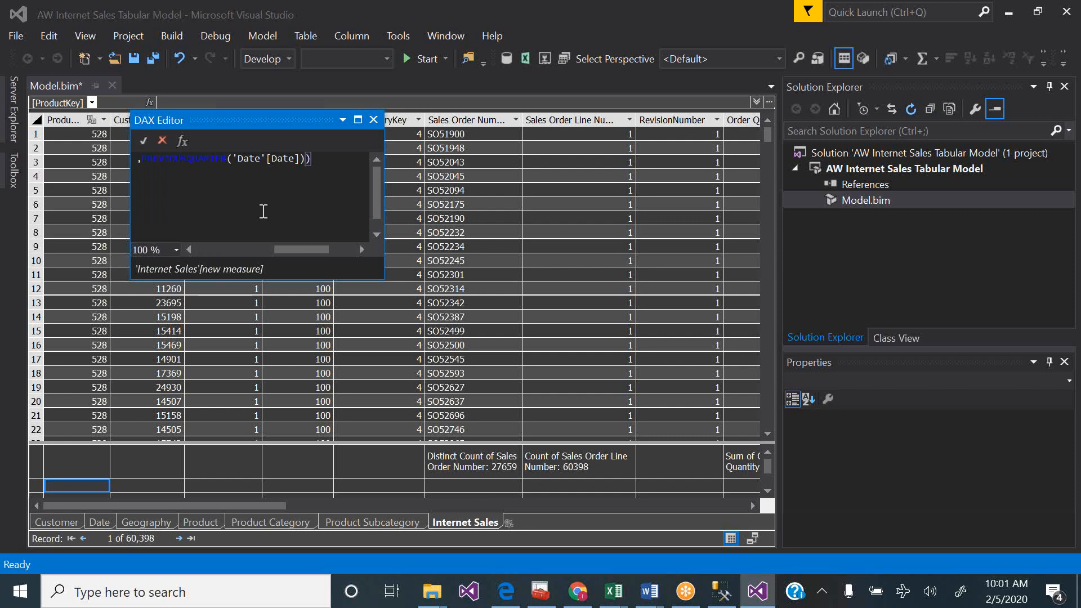
left_click(143, 140)
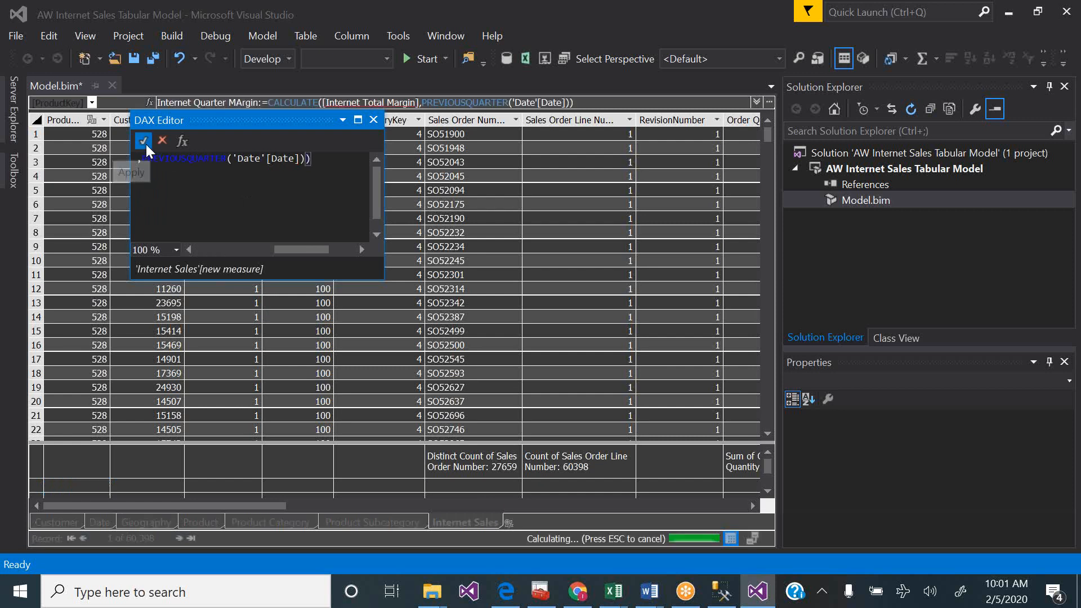
- Examine the measure reference in the new formula, and check it against the Internet Total Margin entry in the PDF guide's AutoSum table
left_click(767, 492)
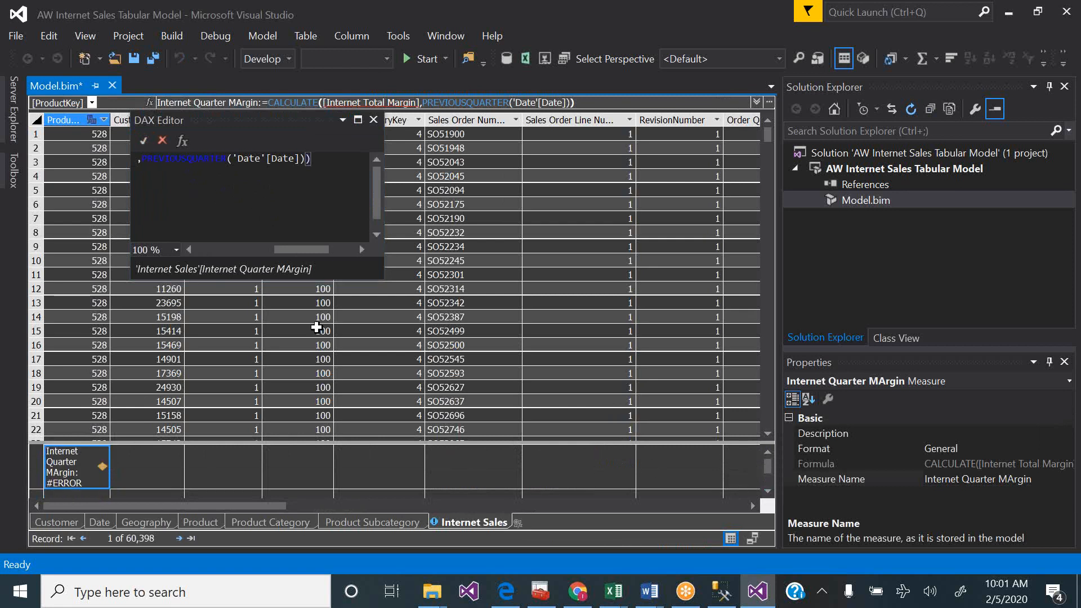
left_click_drag(288, 248, 237, 241)
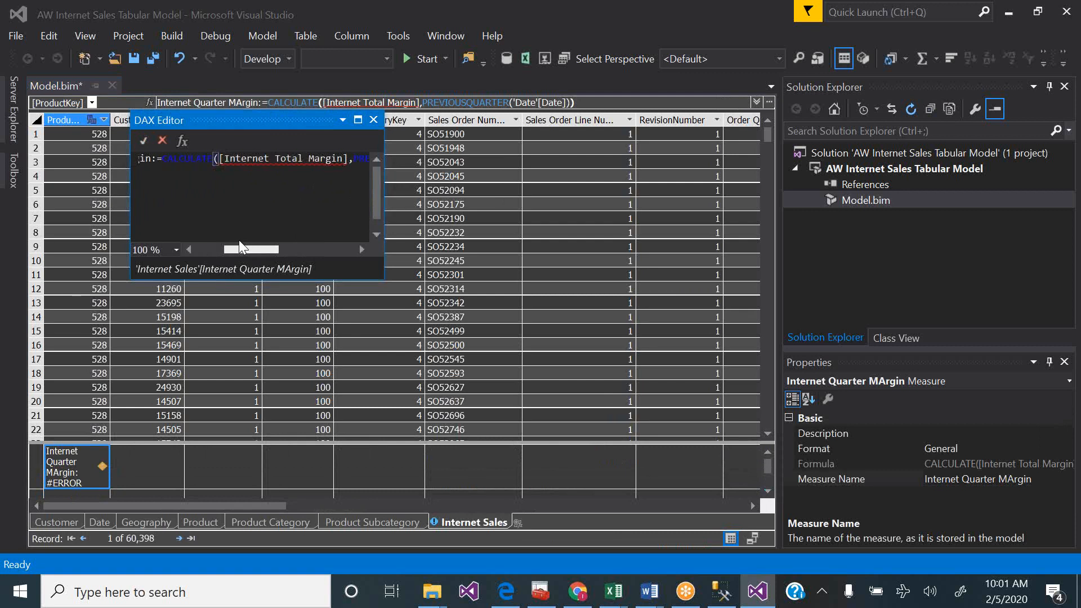
left_click_drag(239, 240, 241, 238)
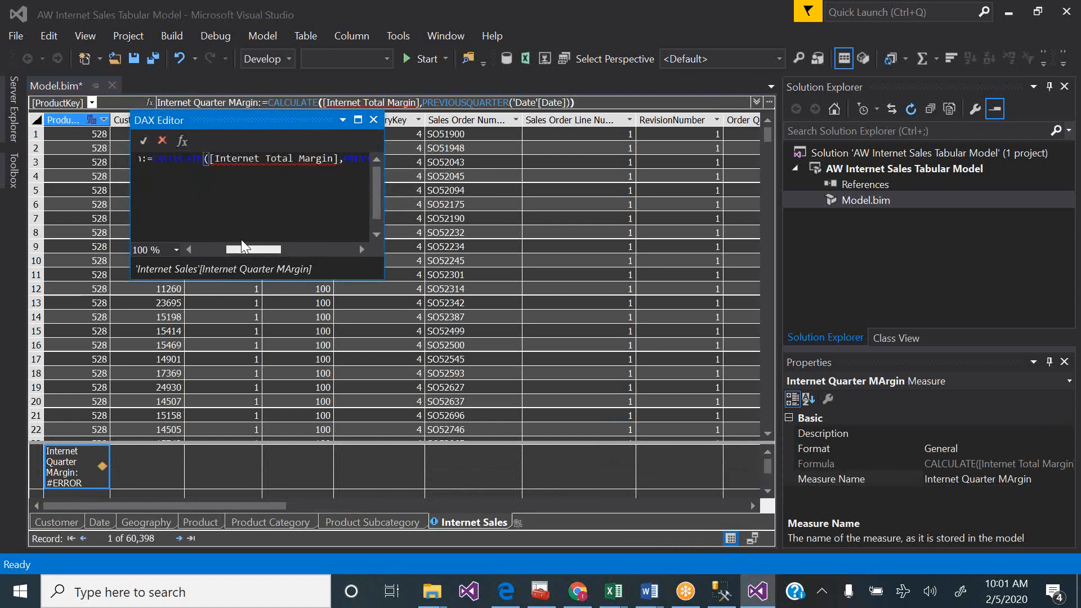
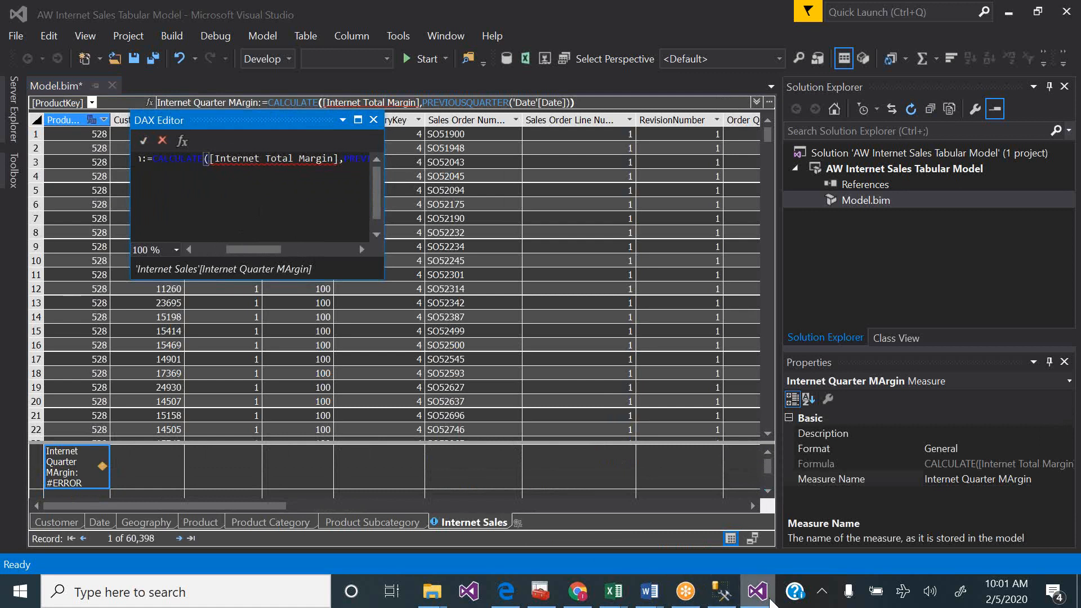
left_click(508, 600)
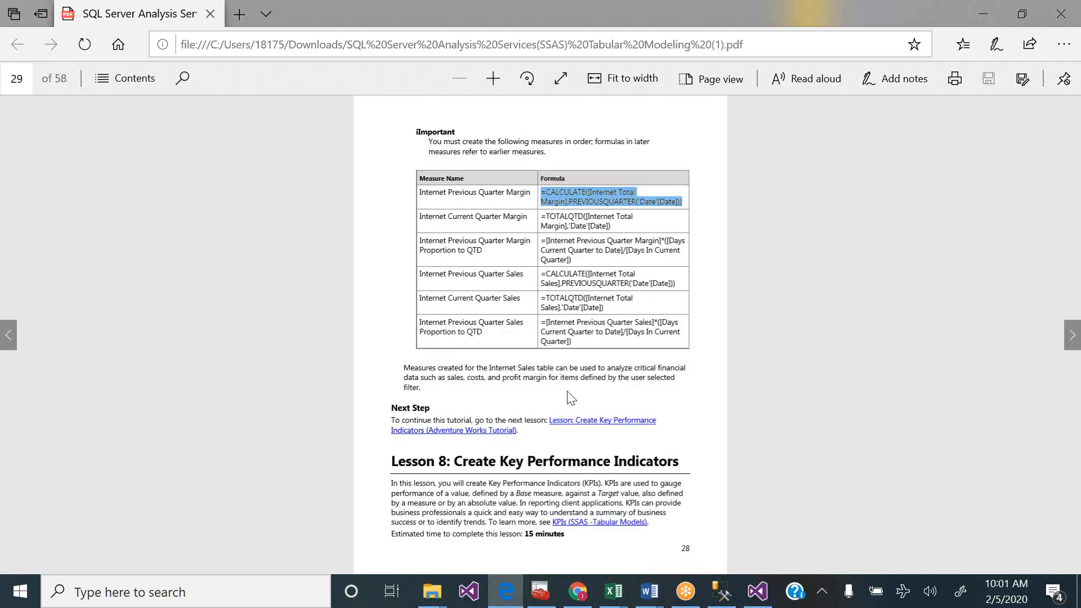
scroll(570, 397, "up", 2)
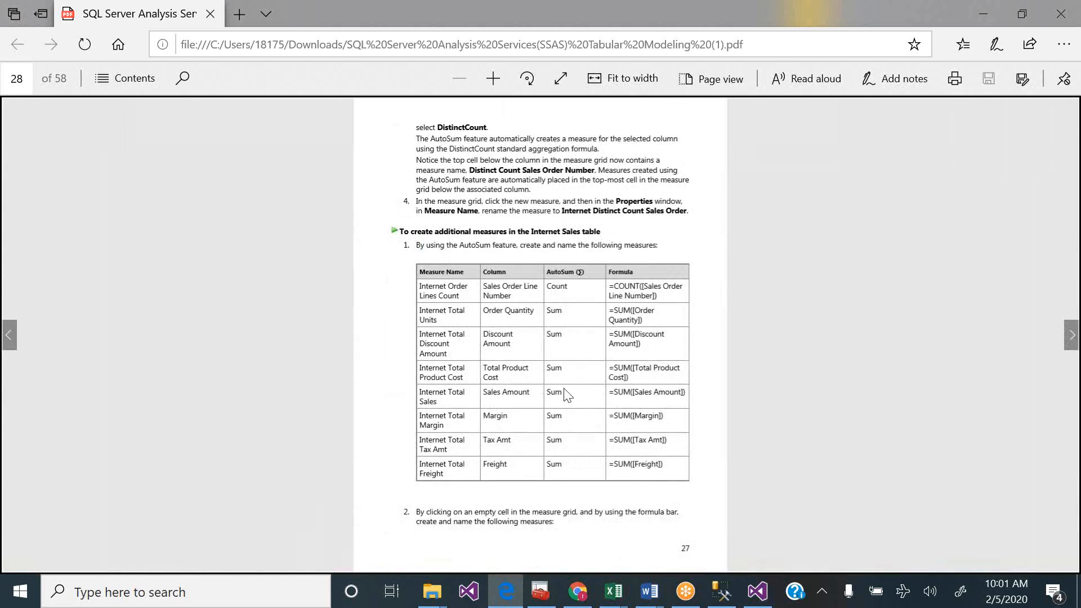
triple_click(449, 426)
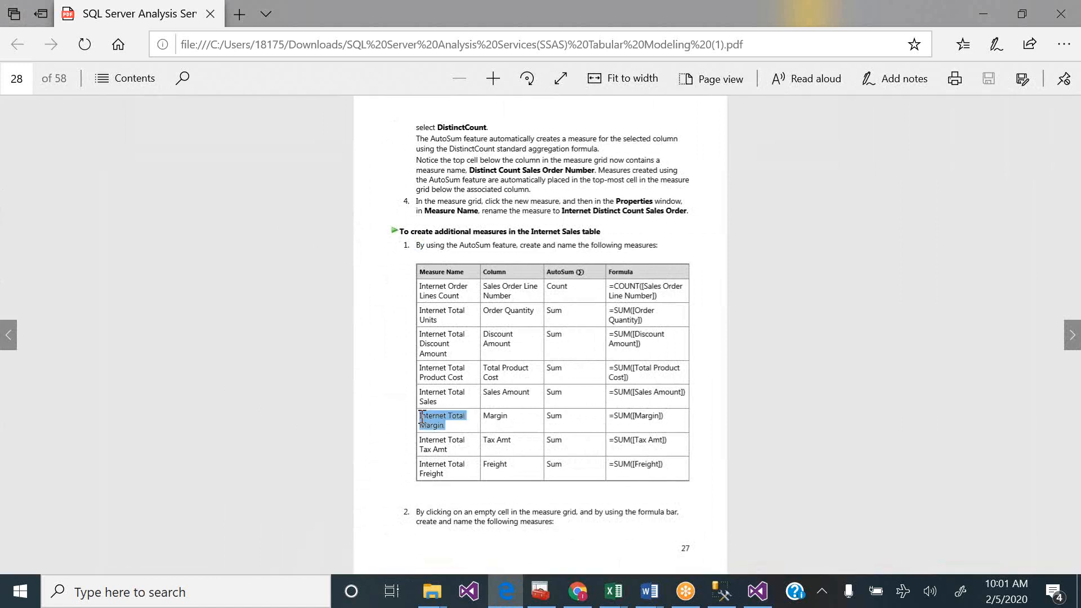
left_click(438, 426)
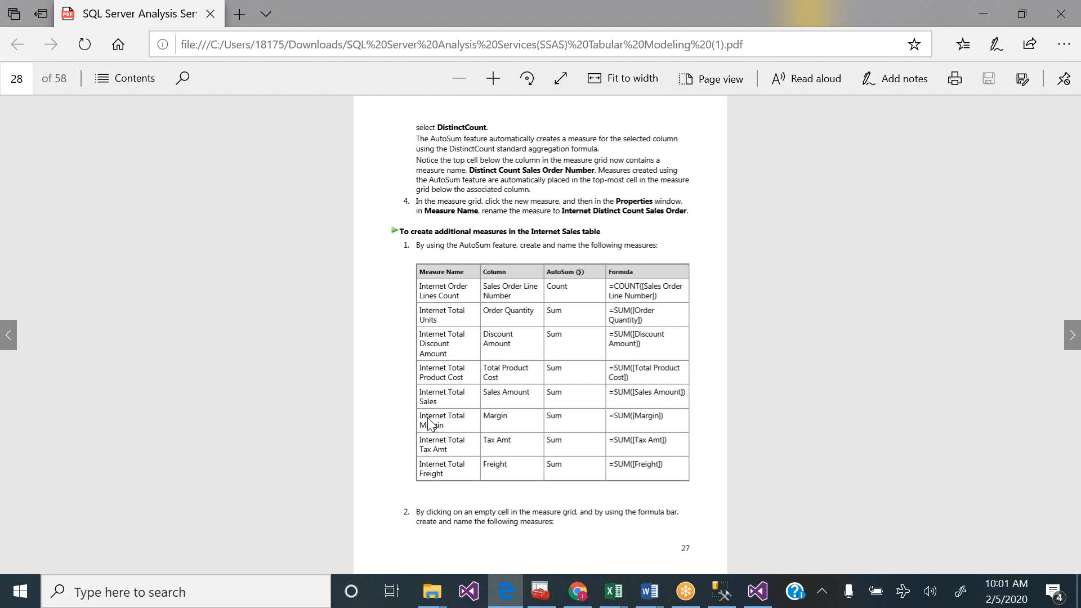
left_click_drag(445, 417, 422, 420)
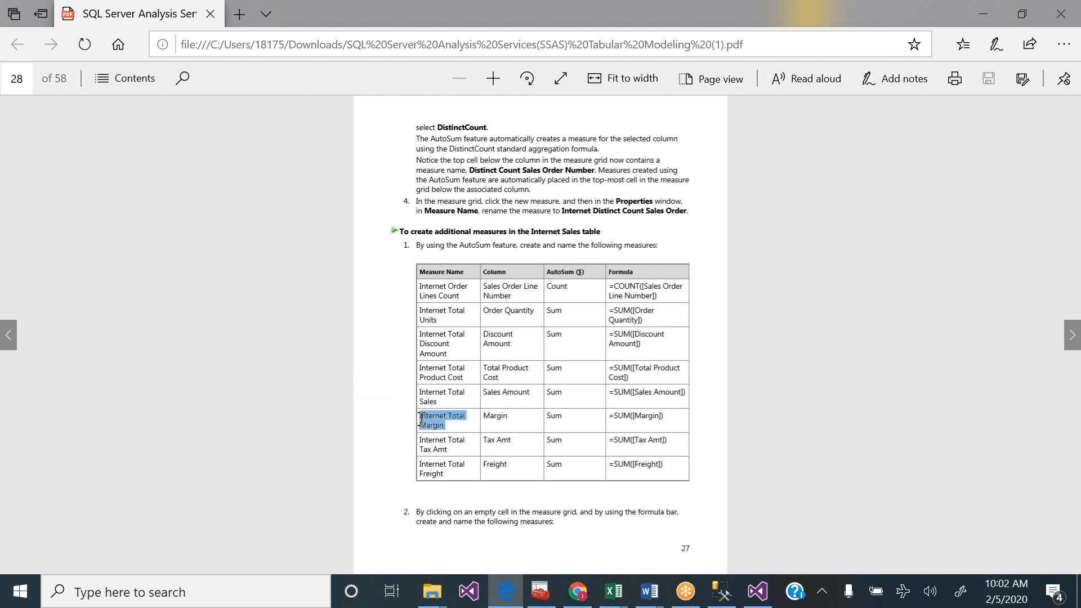
left_click(421, 421)
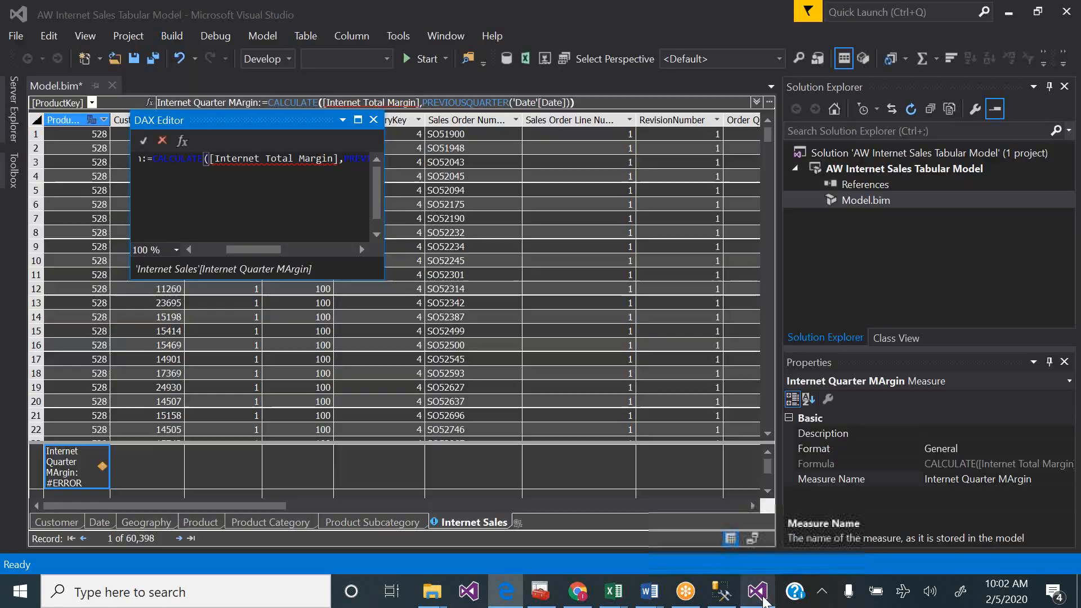
- Switch back to Visual Studio and rename the Sum of Freight measure to Internet Total Freight in its formula, applying the change
left_click(757, 592)
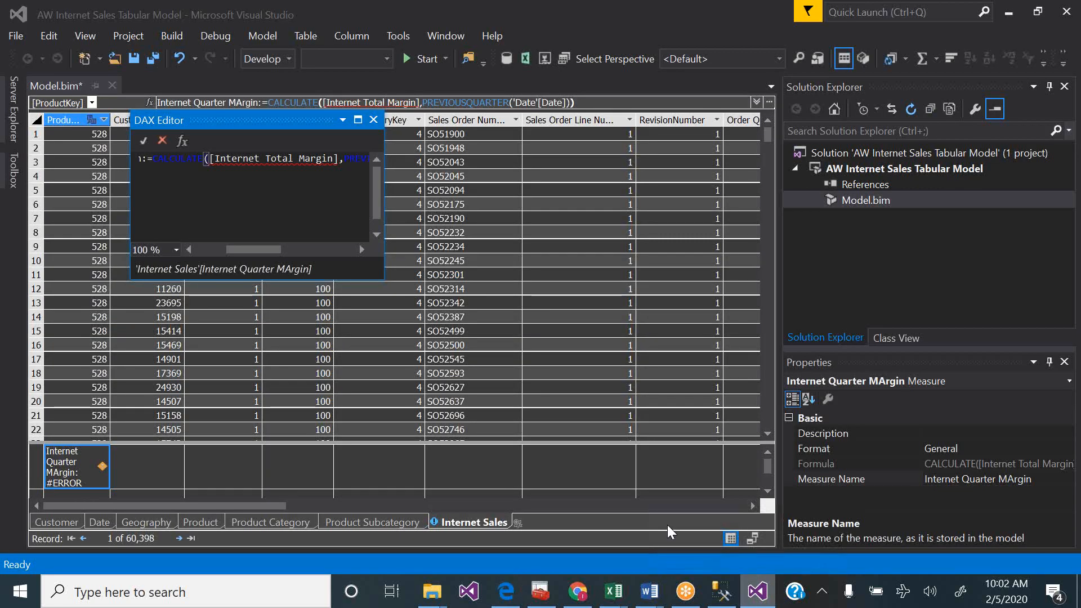
left_click(727, 506)
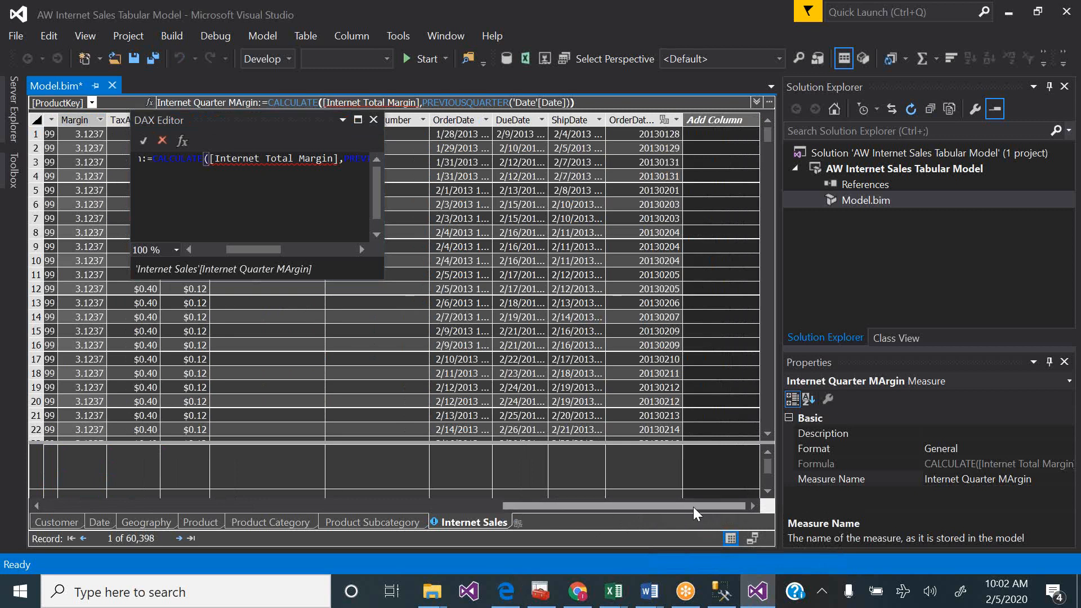
left_click_drag(693, 507, 535, 511)
left_click(766, 453)
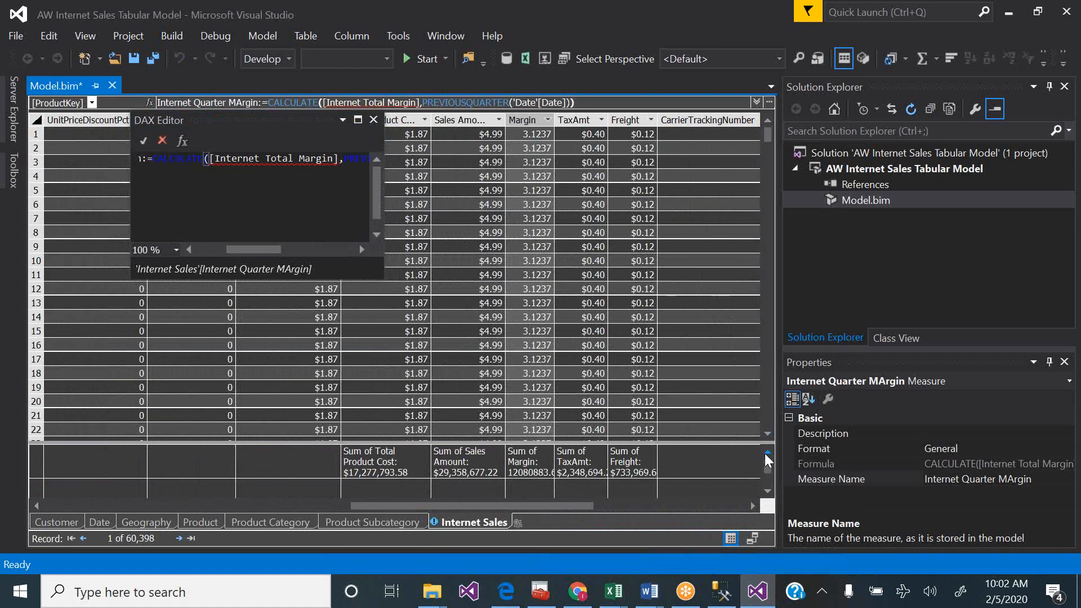
left_click(630, 461)
right_click(630, 461)
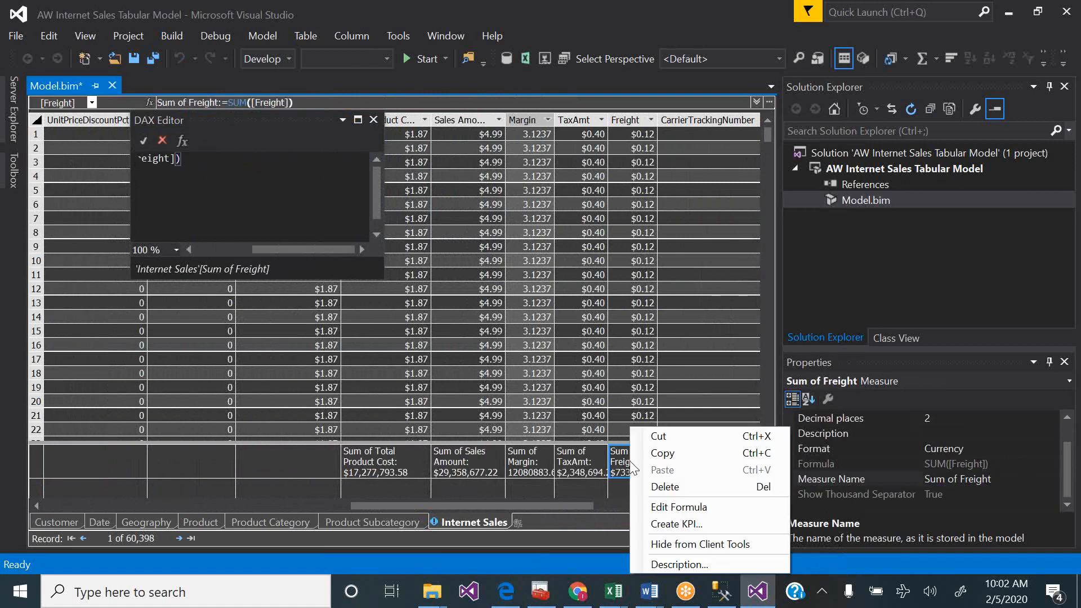
left_click(679, 507)
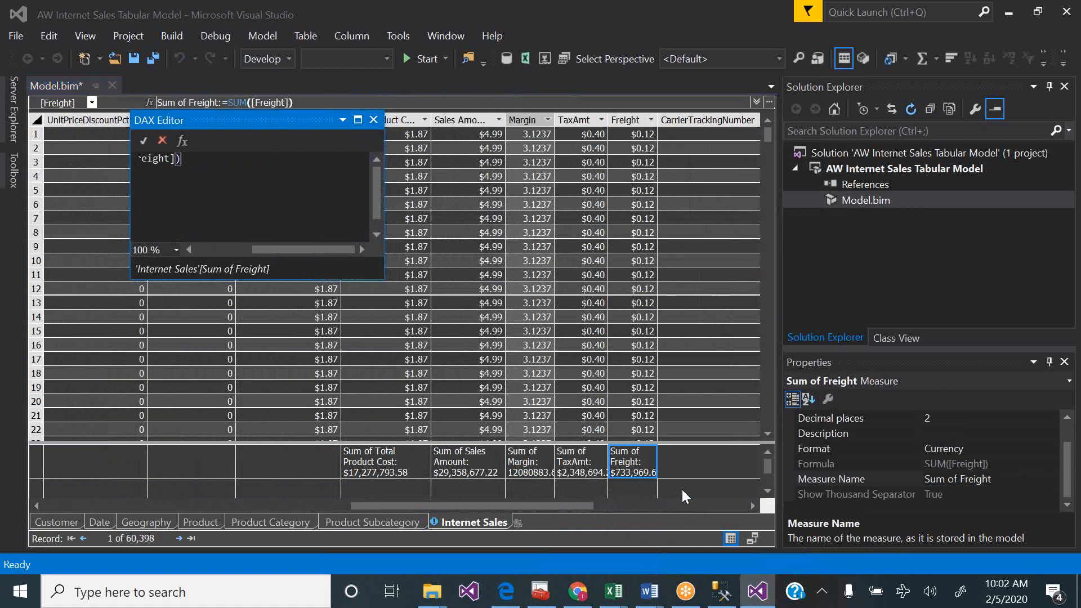
left_click_drag(283, 249, 199, 239)
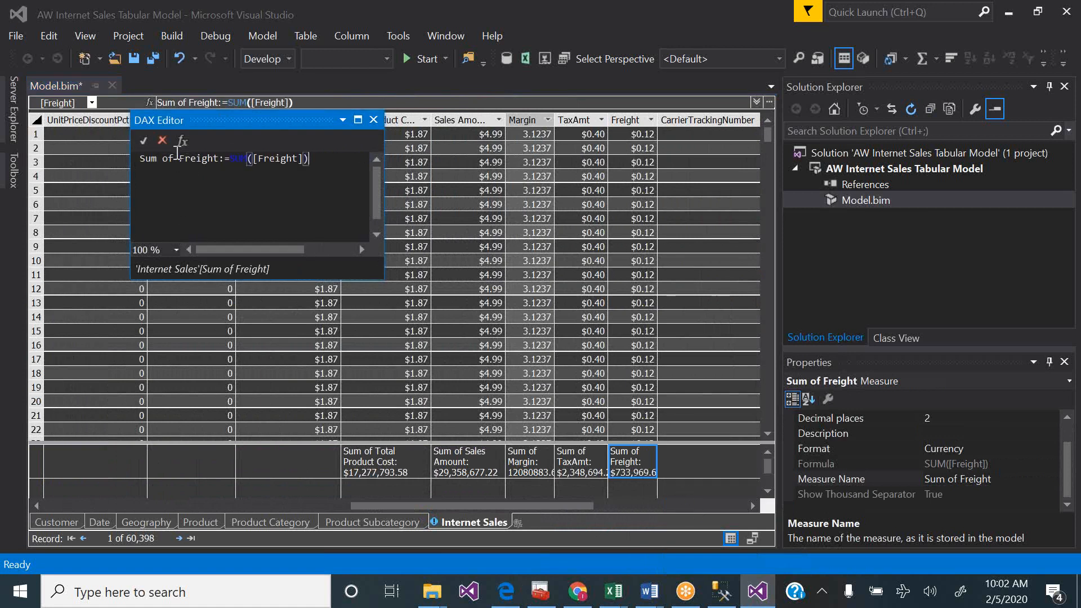
left_click_drag(175, 159, 139, 160)
type("Int")
type("ernet Tota")
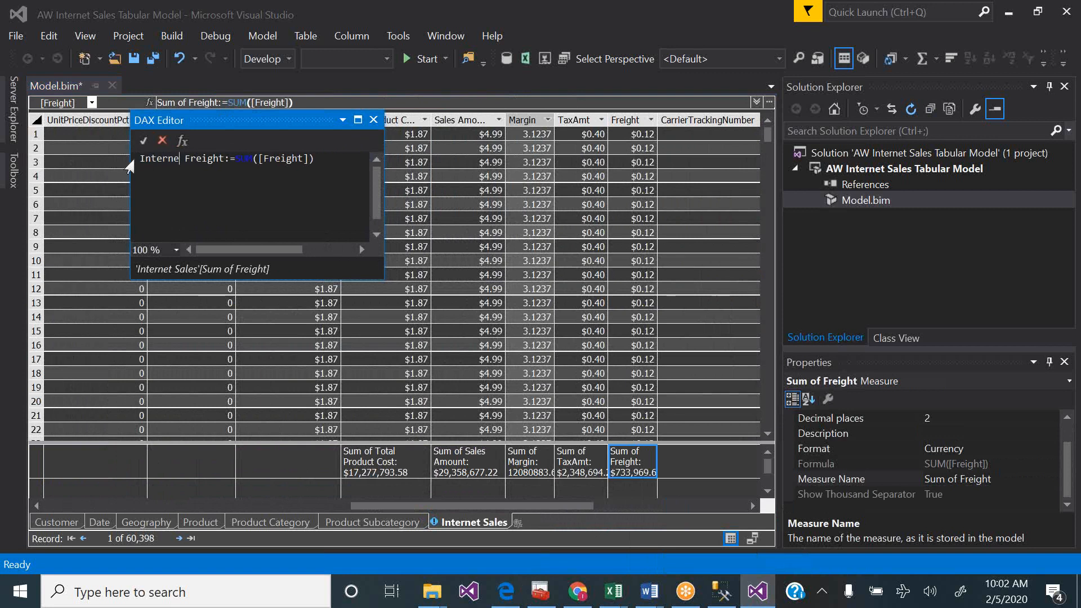
type("l")
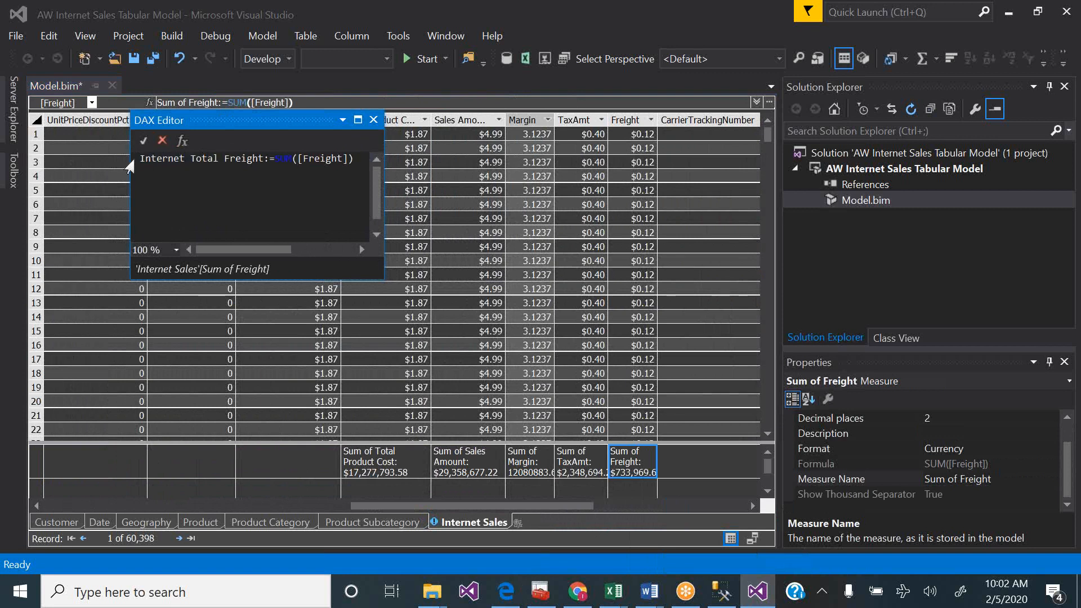
left_click(144, 139)
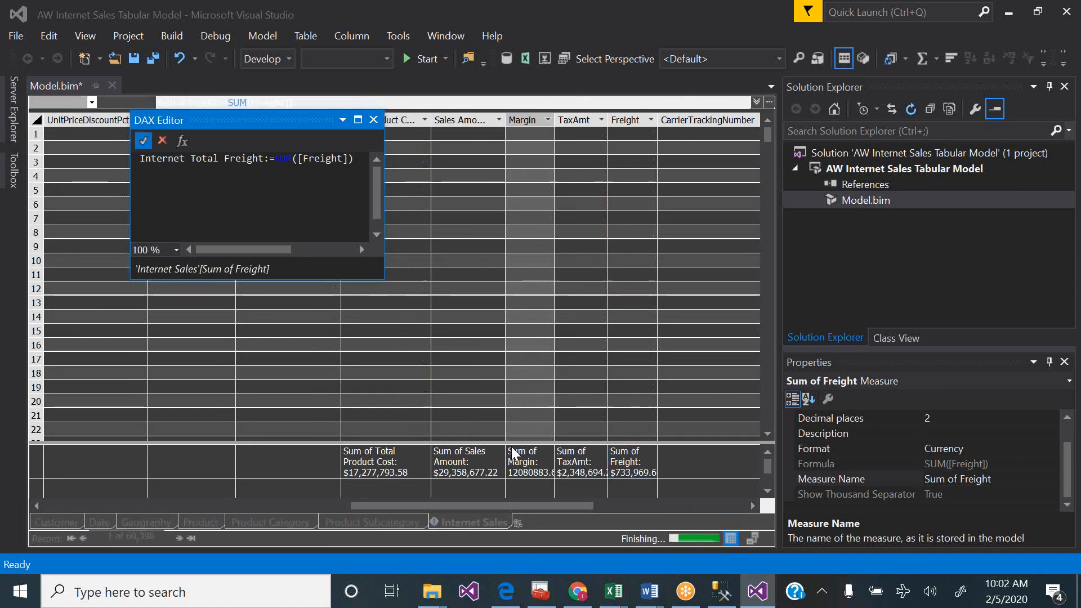
- Rename the Sum of TaxAmt measure to Internet Total TaxAmt in its formula and apply the change
left_click(570, 462)
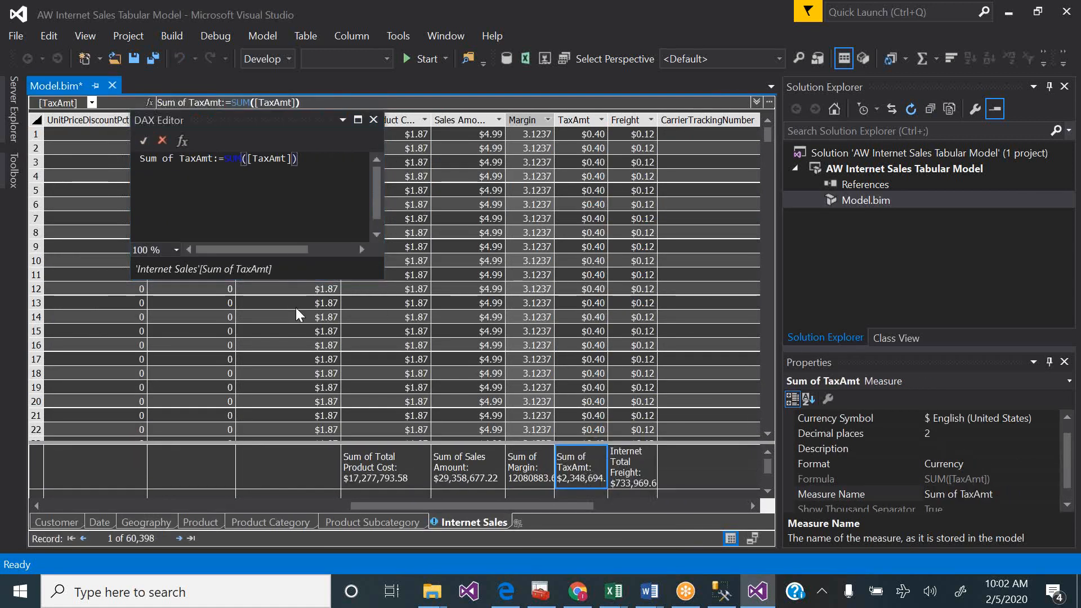
left_click_drag(179, 159, 132, 166)
type("Internet Total")
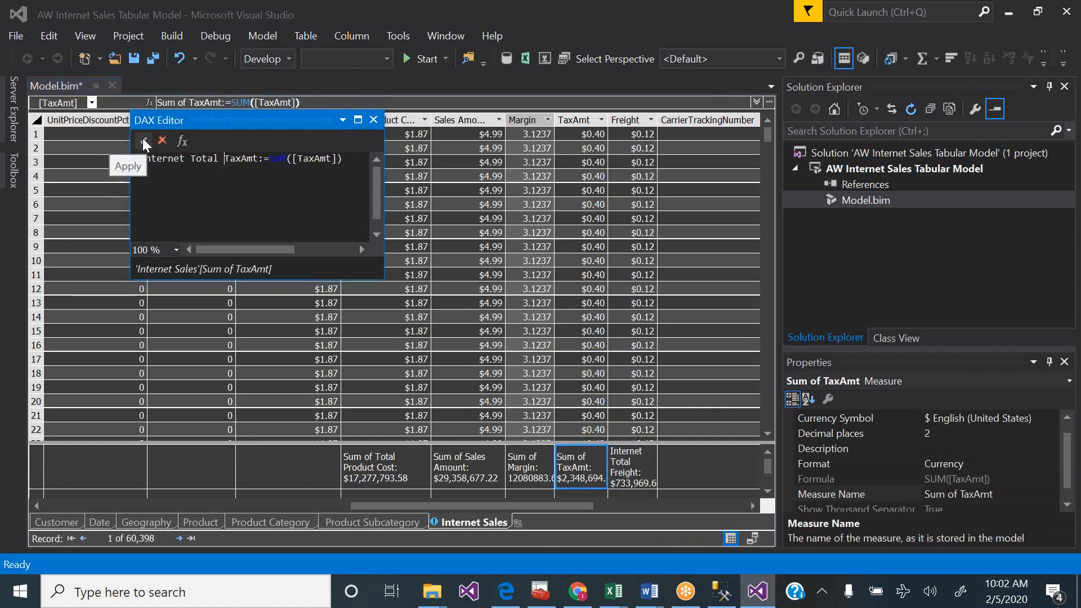
left_click(143, 140)
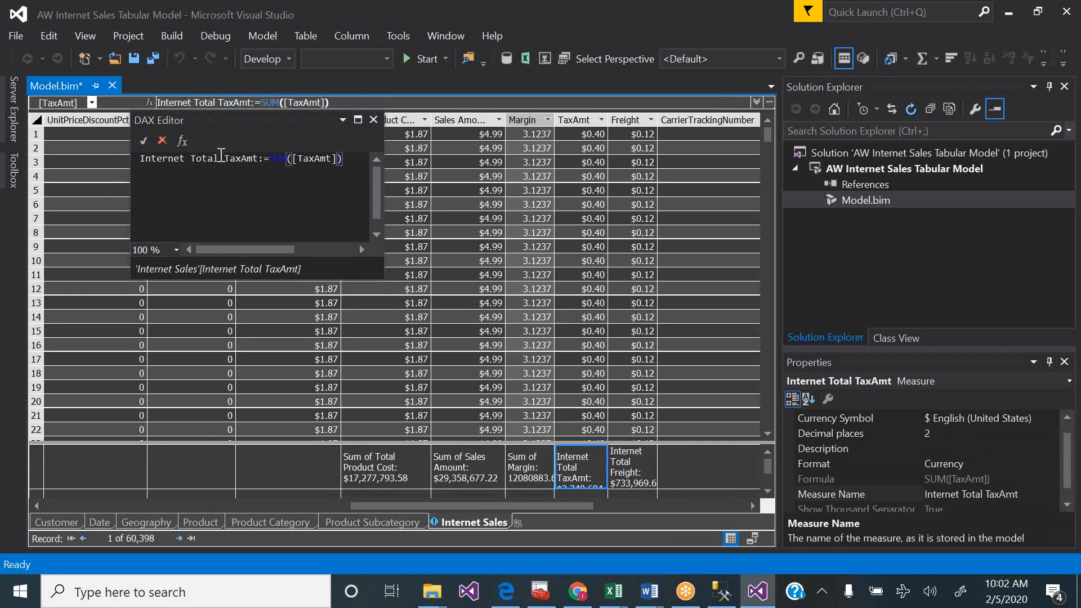
- Rename the Sum of Margin measure to Internet Total Margin in its formula and apply the change
left_click(519, 474)
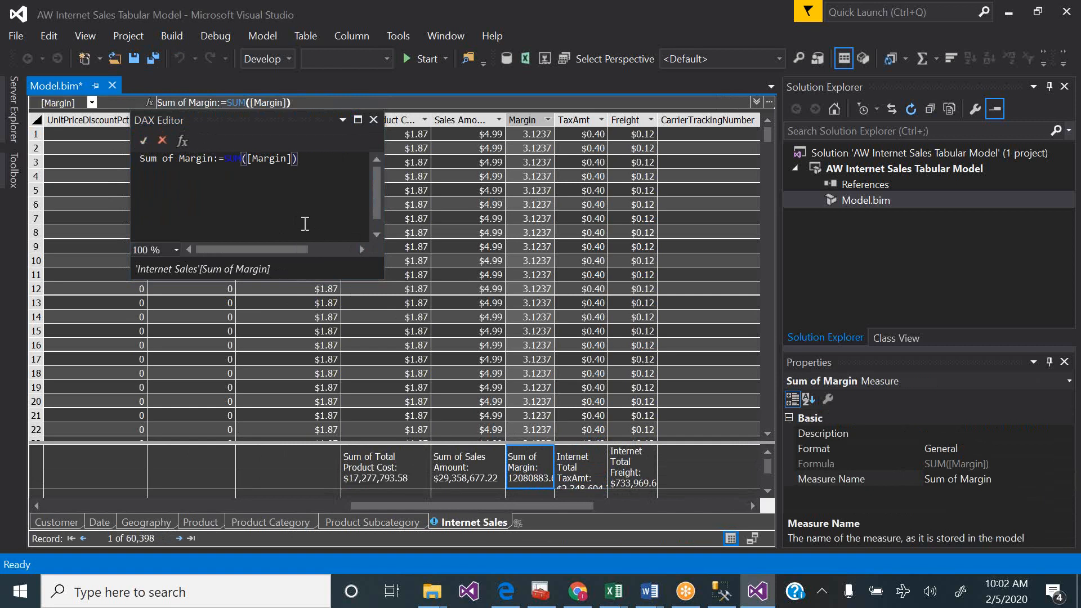
left_click_drag(179, 157, 140, 158)
type("Internet ")
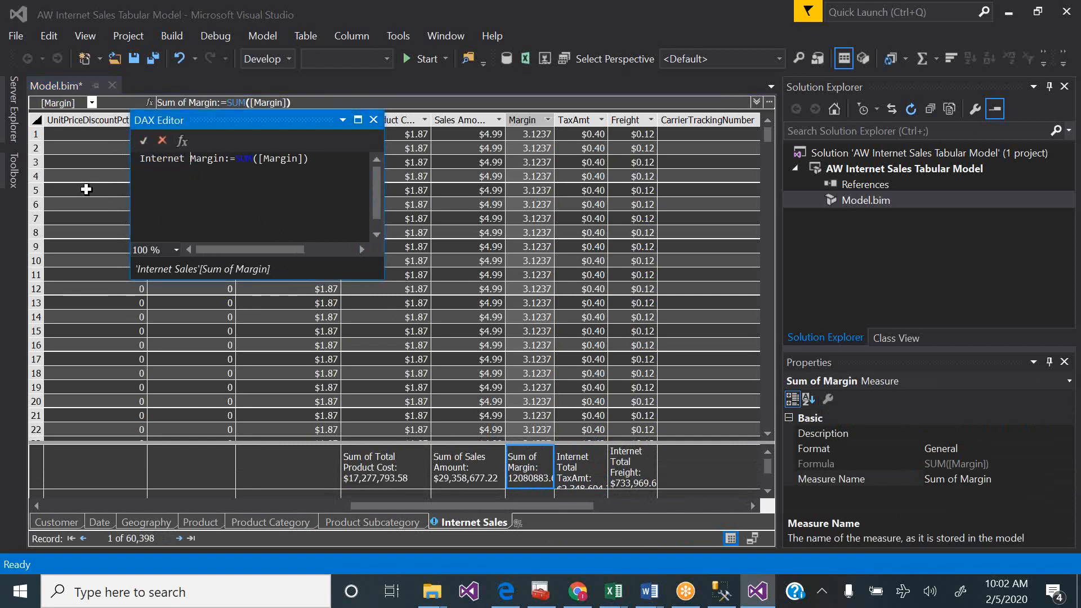
type("Total")
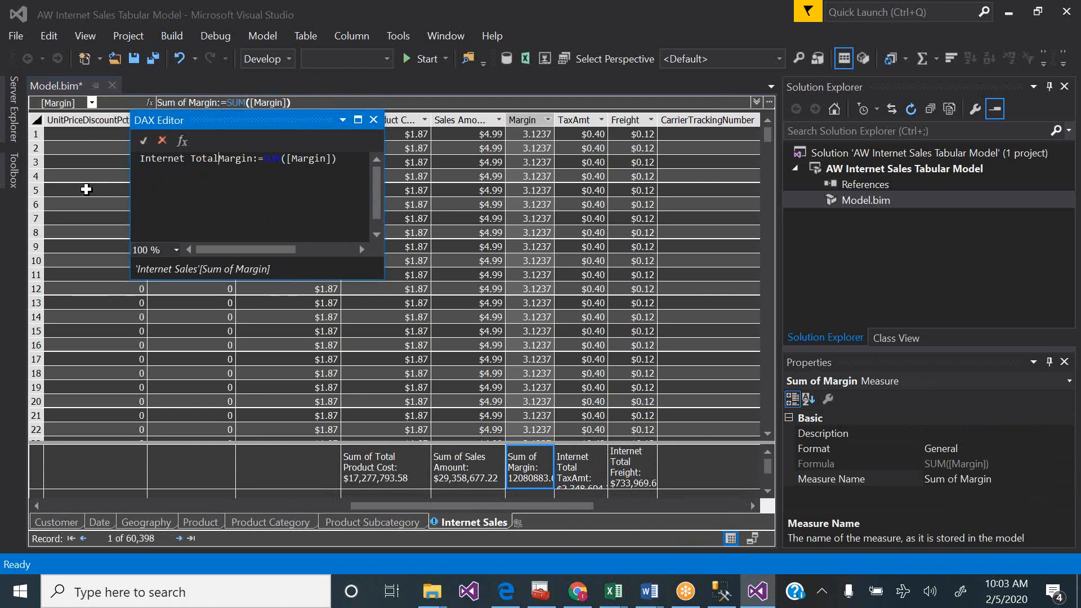
left_click(138, 142)
- Rename the Sum of Sales Amount measure to Internet Total Sales Amount in its formula and apply the change
left_click(472, 462)
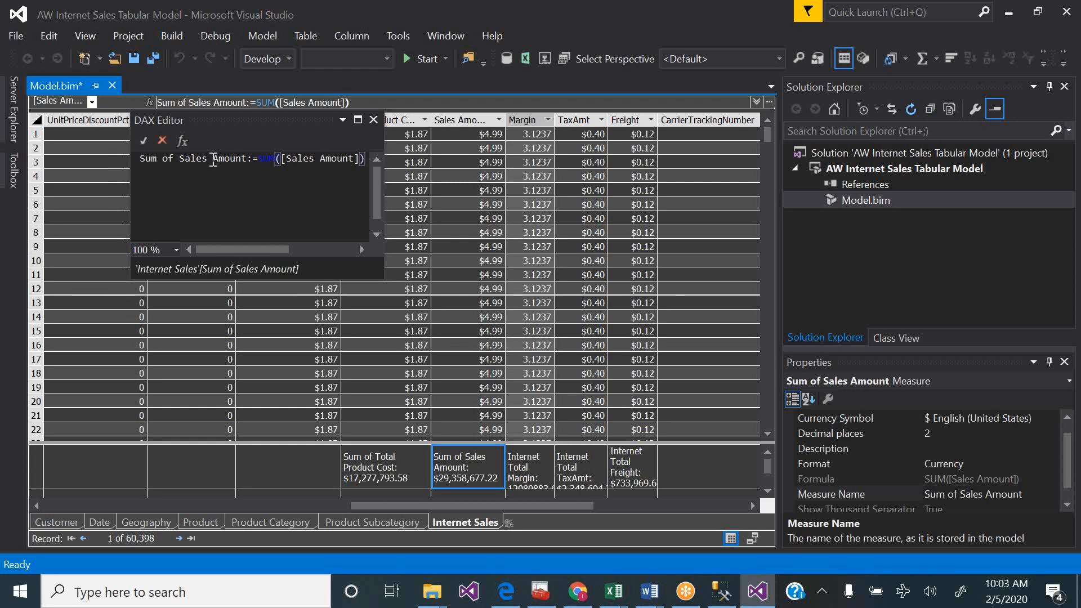
left_click_drag(181, 156, 141, 158)
key("BackSpace")
type("Internet Total")
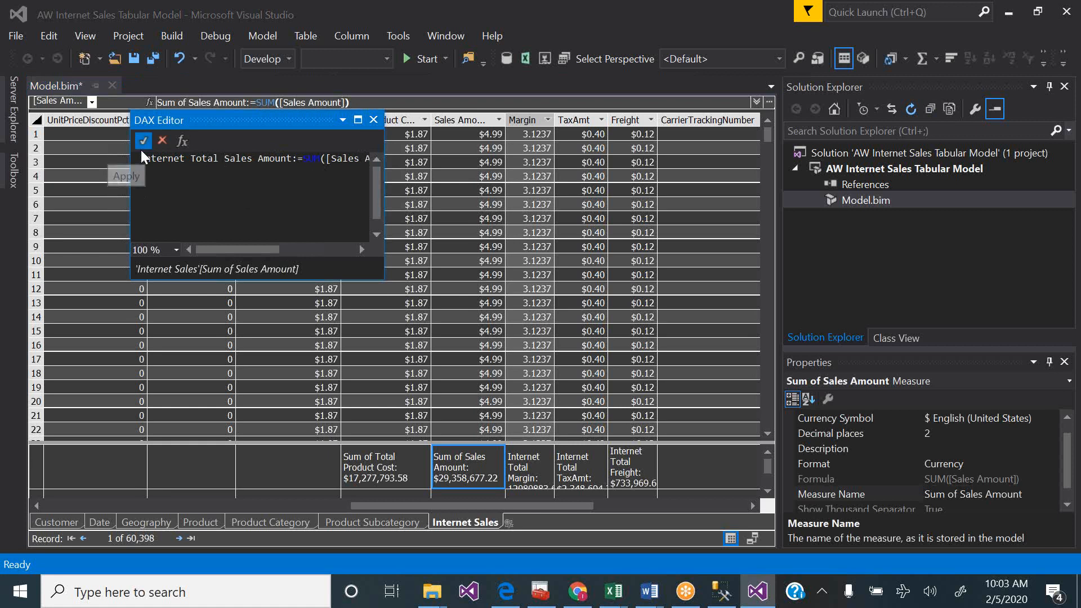
left_click(141, 150)
- Rename the Sum of Total Product Cost measure to Internet Total Product Cost in its formula and apply the change
left_click(363, 459)
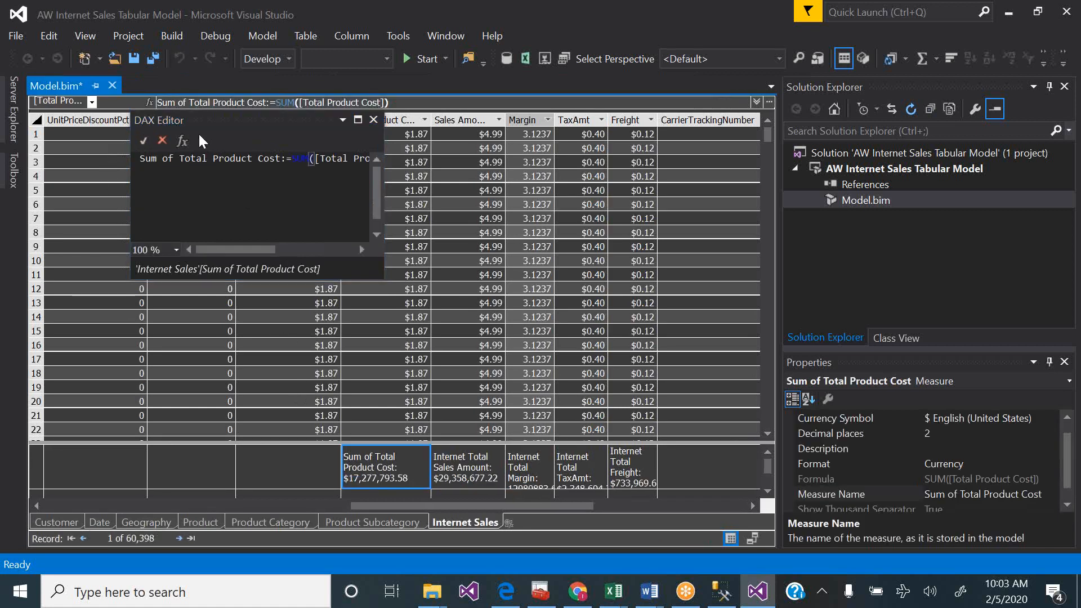
left_click_drag(179, 160, 118, 165)
type("Internet T")
type("ota")
key("BackSpace")
key("BackSpace")
key("BackSpace")
key("BackSpace")
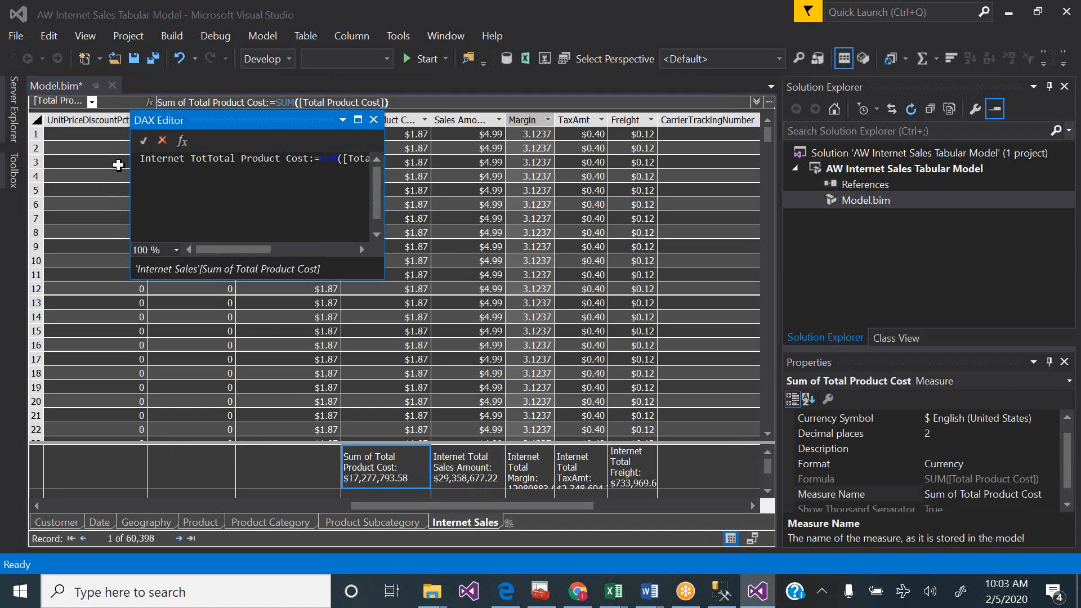
left_click(143, 135)
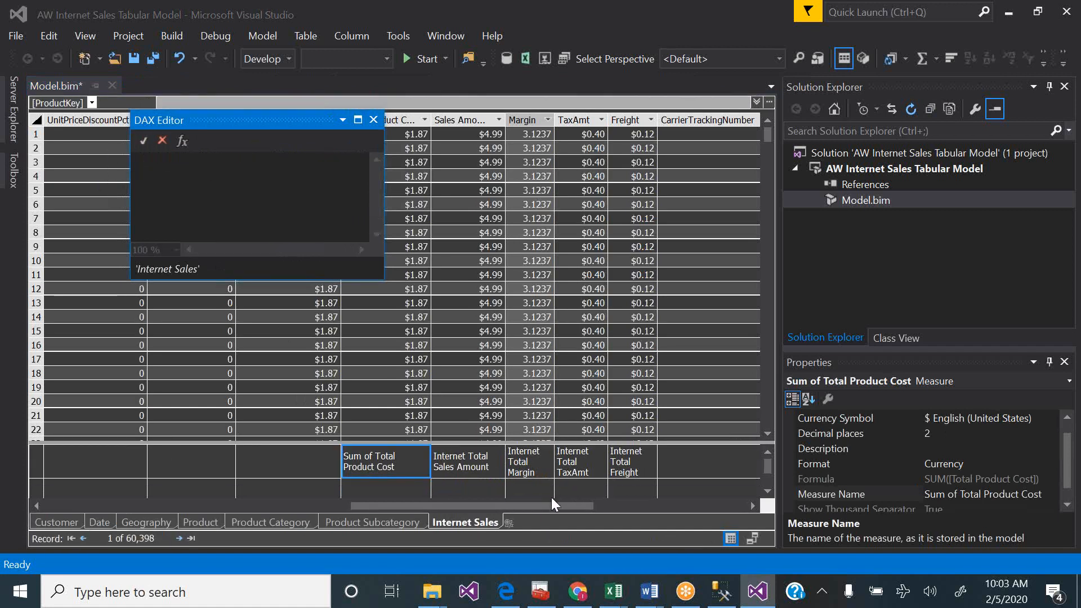
- Try to correct the Internet Quarter MArgin measure's name to Internet Quarter Margin in its formula beneath the ProductKey column
left_click_drag(539, 506, 192, 495)
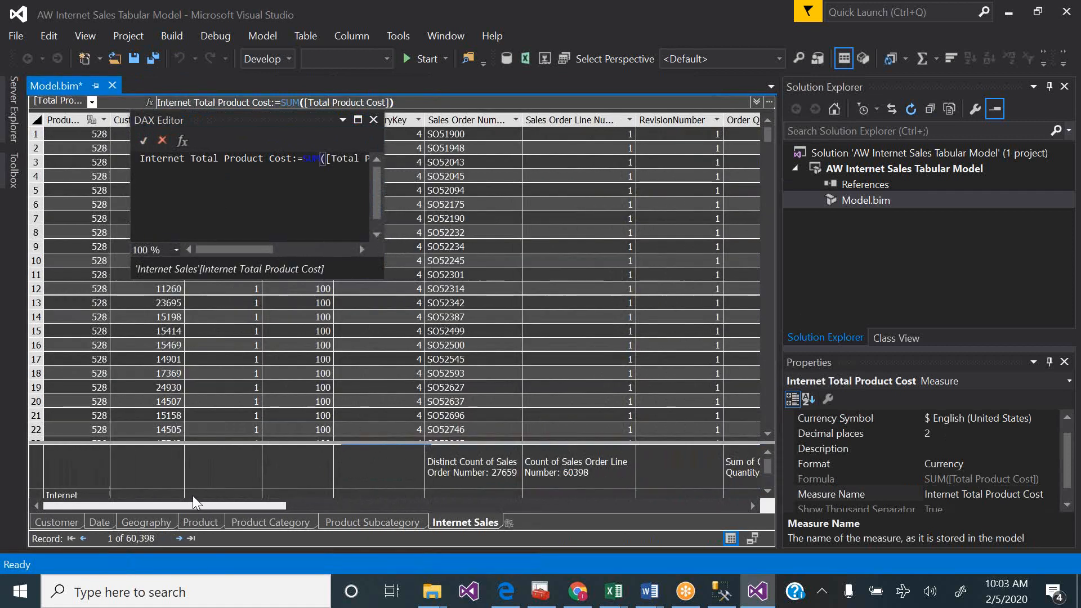
left_click(768, 490)
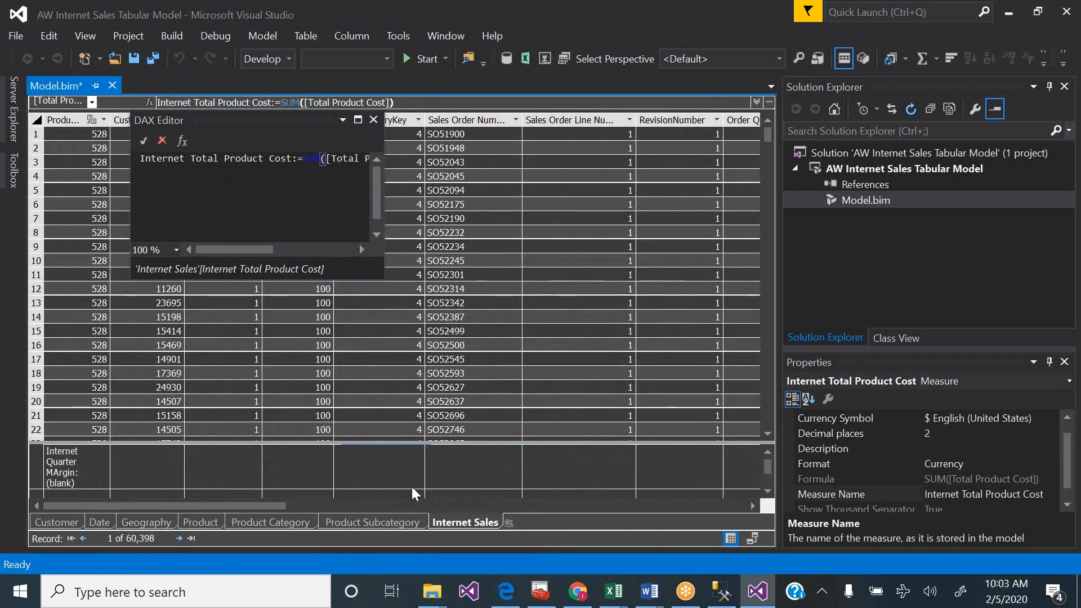
left_click(86, 463)
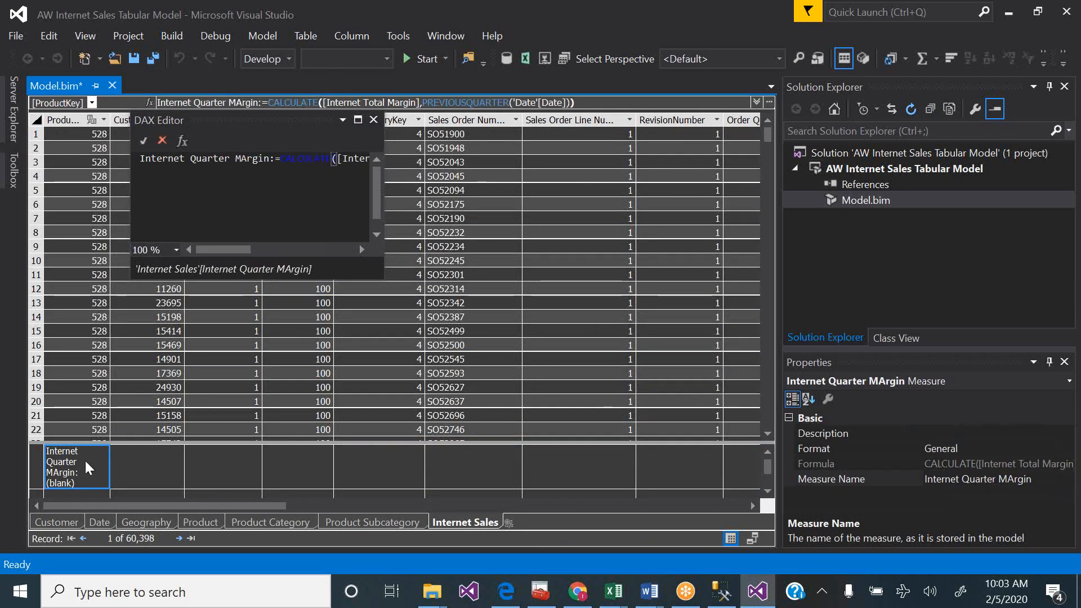
left_click(245, 160)
key("BackSpace")
type("a")
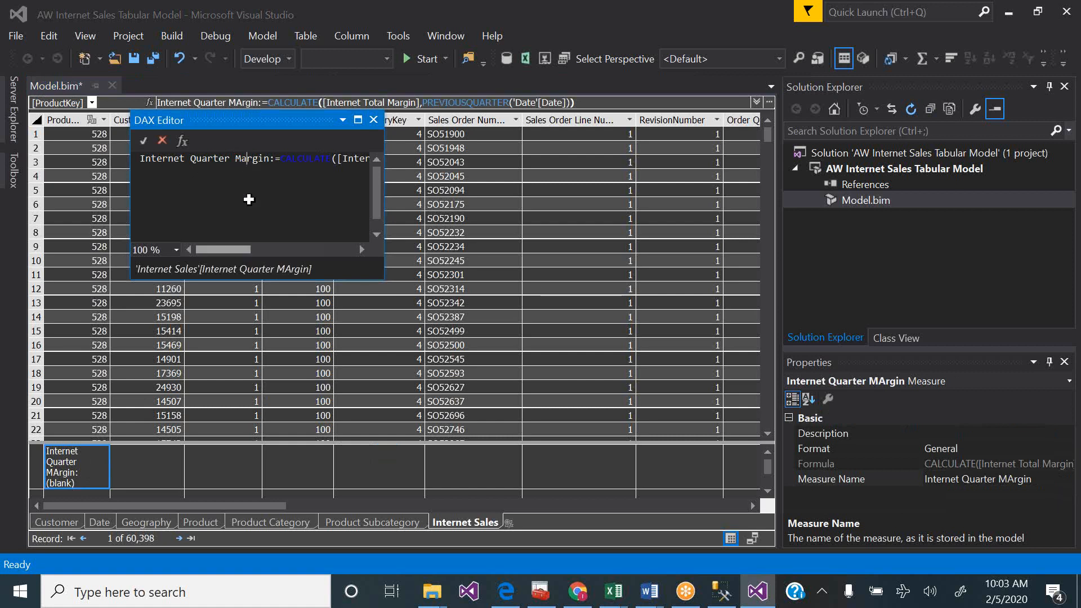
left_click(143, 140)
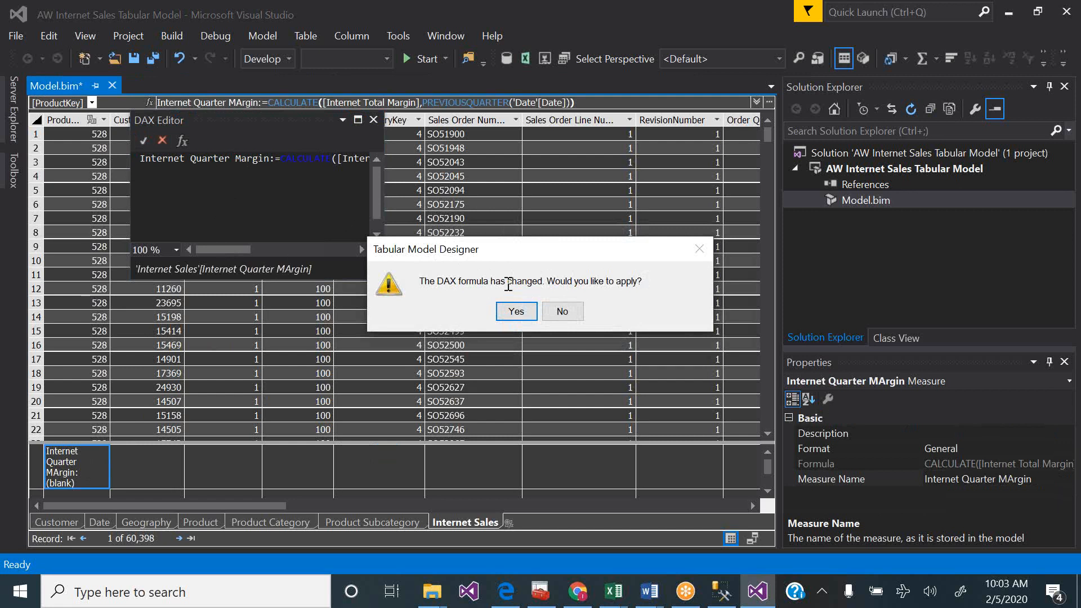
left_click(517, 312)
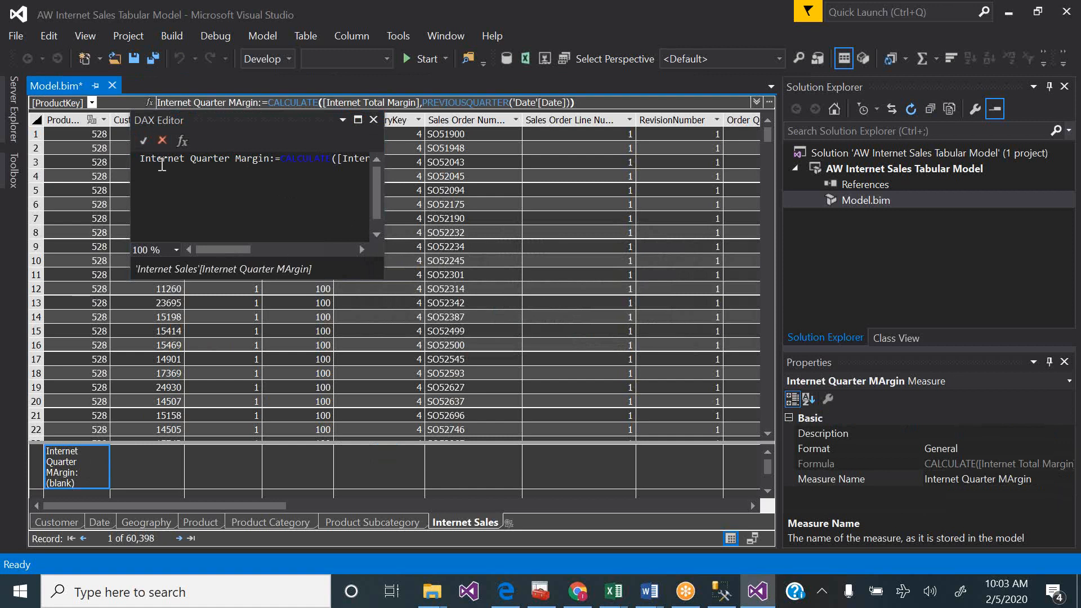
left_click(143, 141)
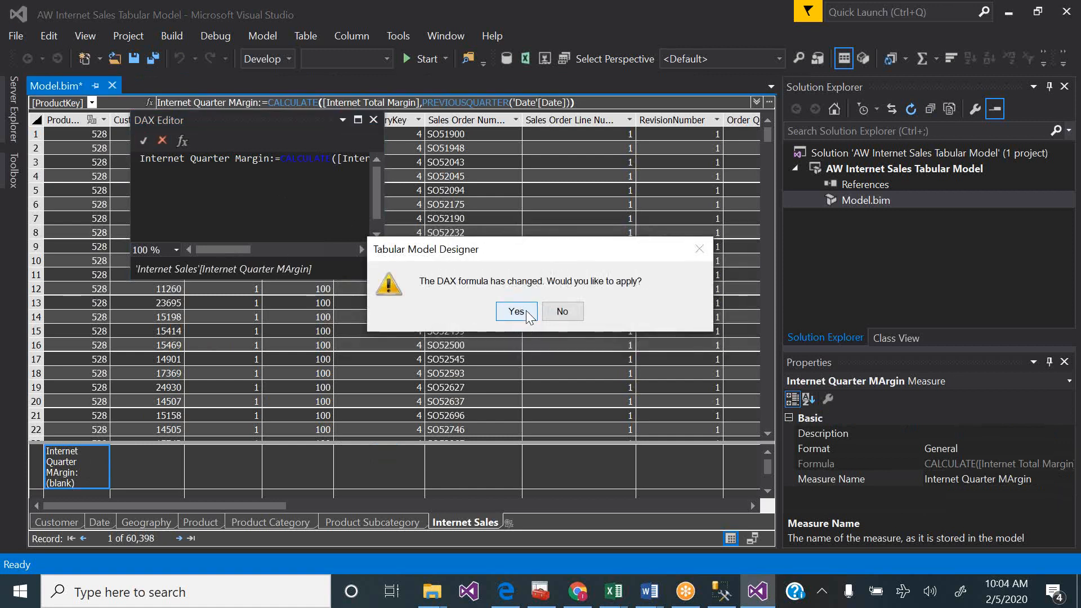
left_click(524, 313)
left_click(141, 144)
left_click(515, 313)
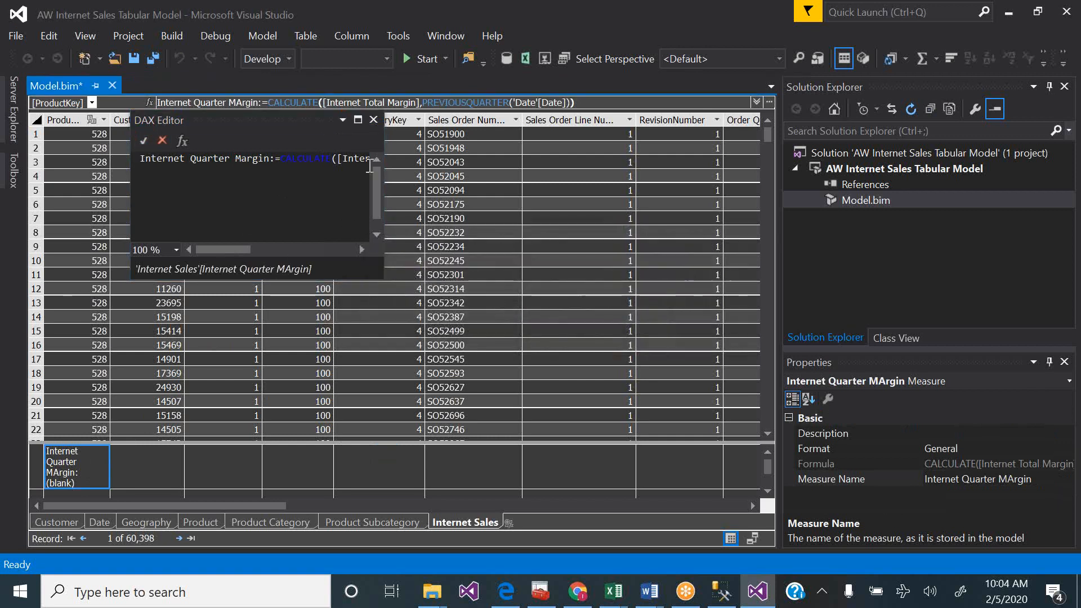
left_click(374, 120)
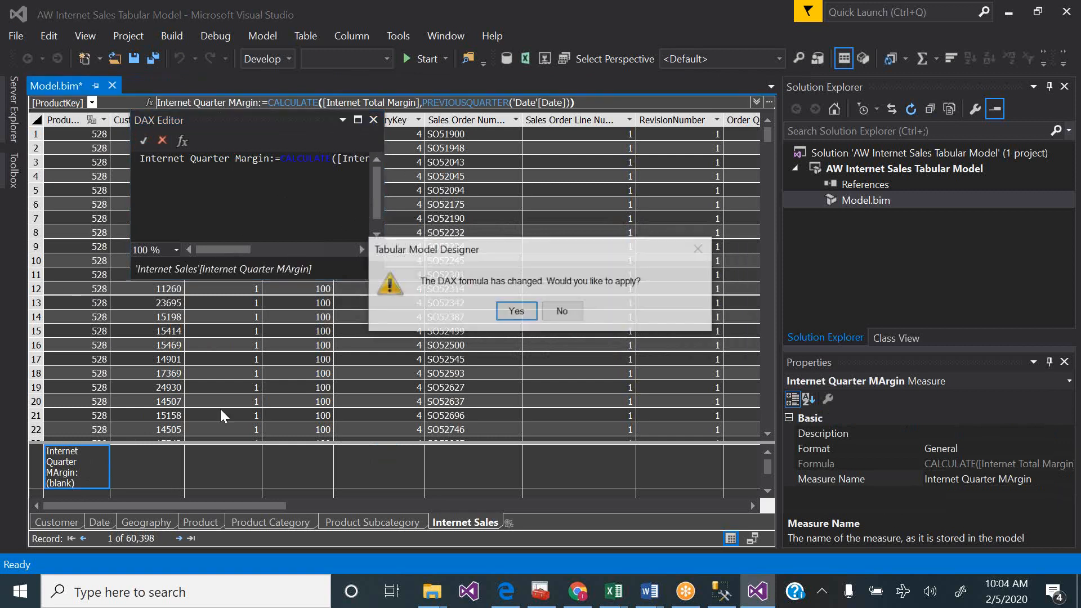
left_click(510, 309)
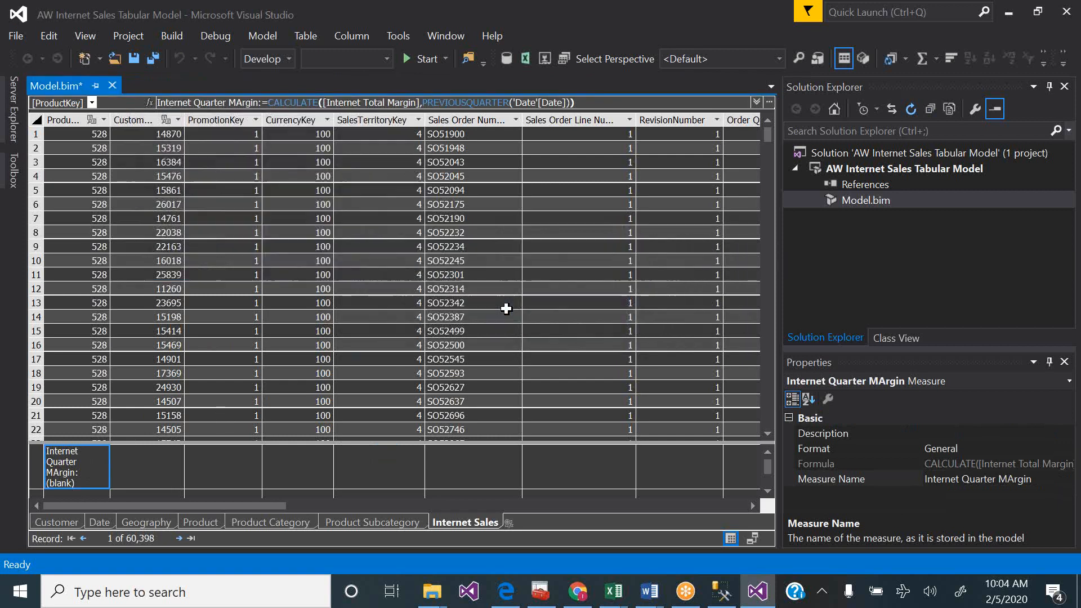
- Reopen the formula of the measure beneath ProductKey and try again to apply the name Internet Quarter Margin
left_click(147, 455)
left_click(86, 453)
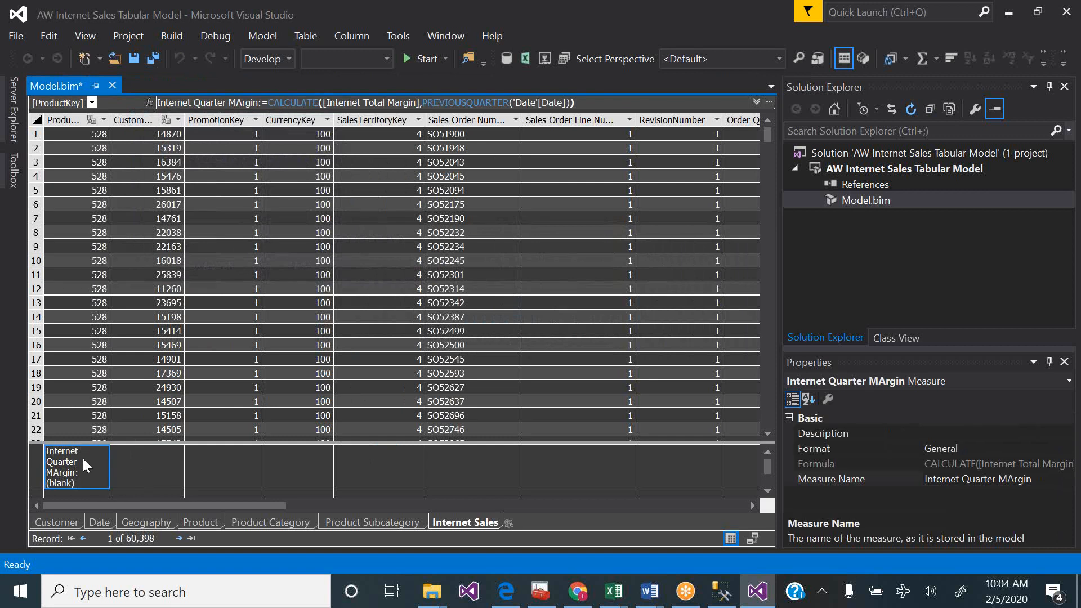
right_click(82, 459)
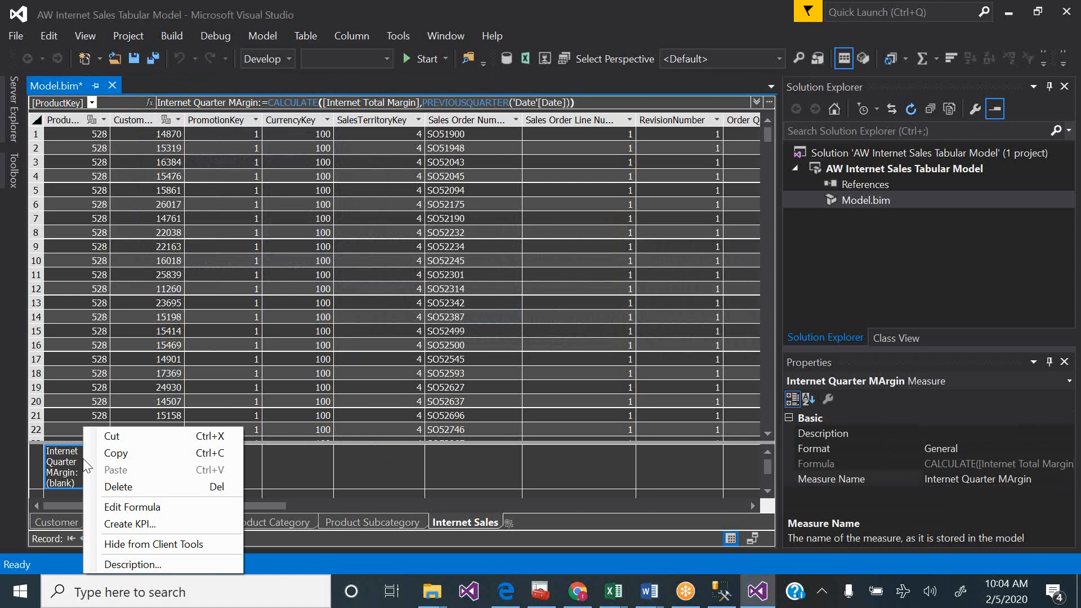
left_click(153, 501)
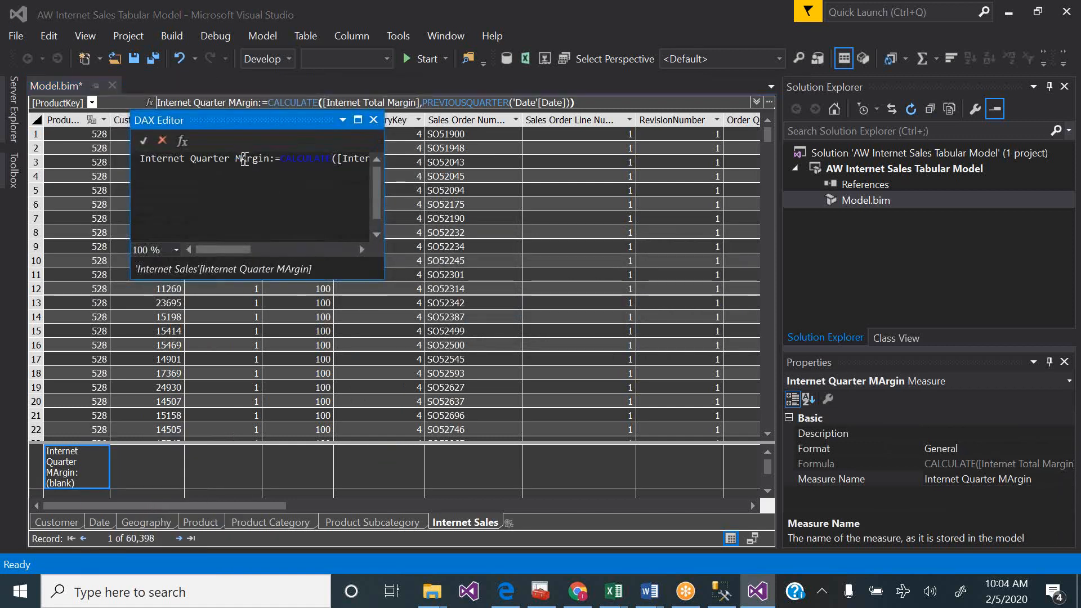
left_click(146, 142)
left_click(514, 311)
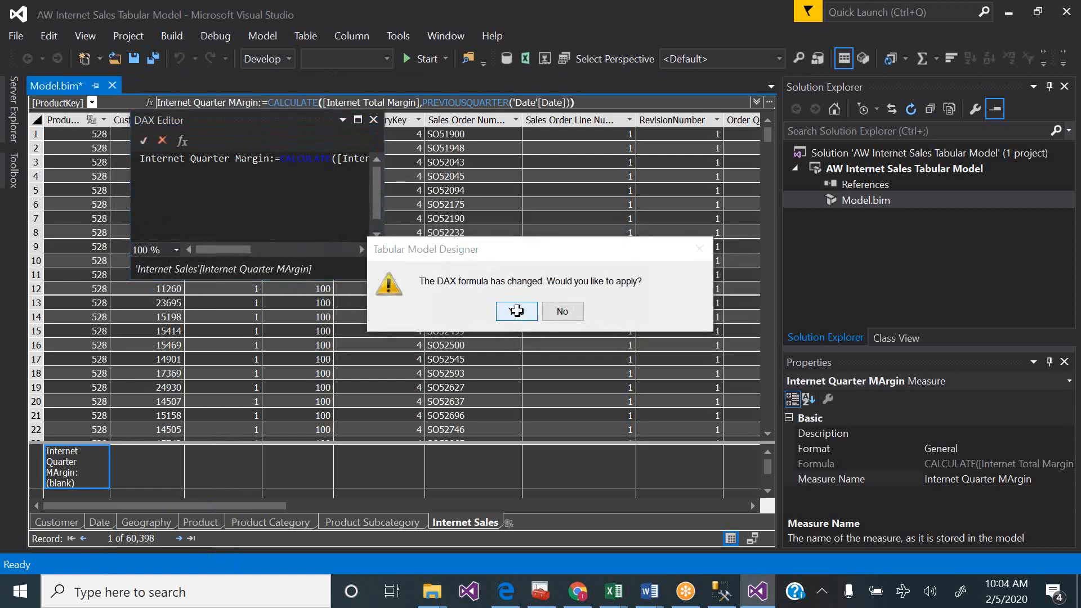
left_click(373, 120)
left_click(517, 312)
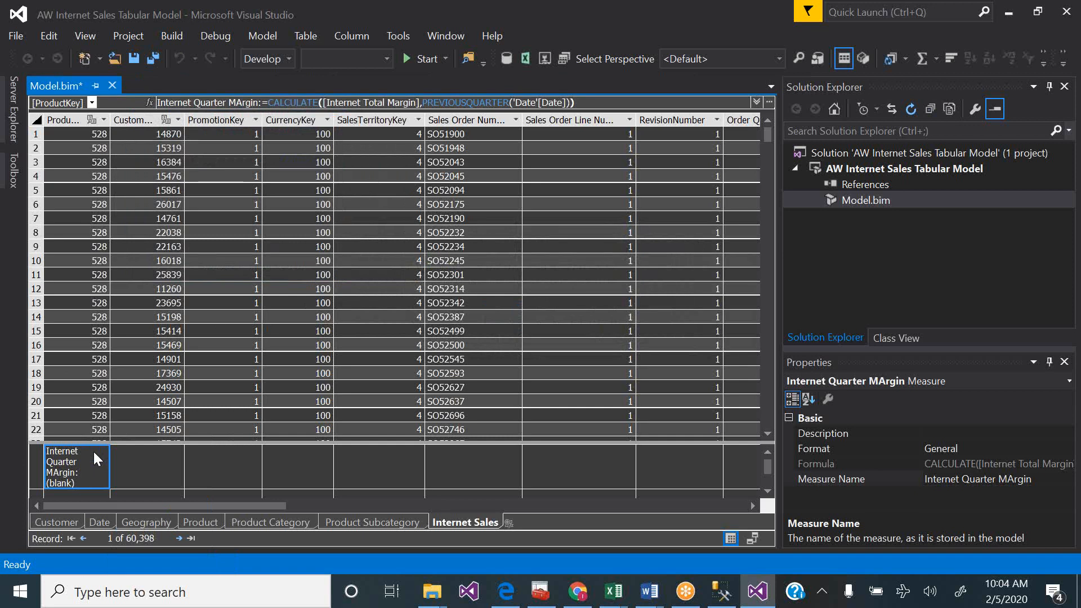
- Reopen the Internet Quarter MArgin formula, select its full text, and close the editor
right_click(93, 458)
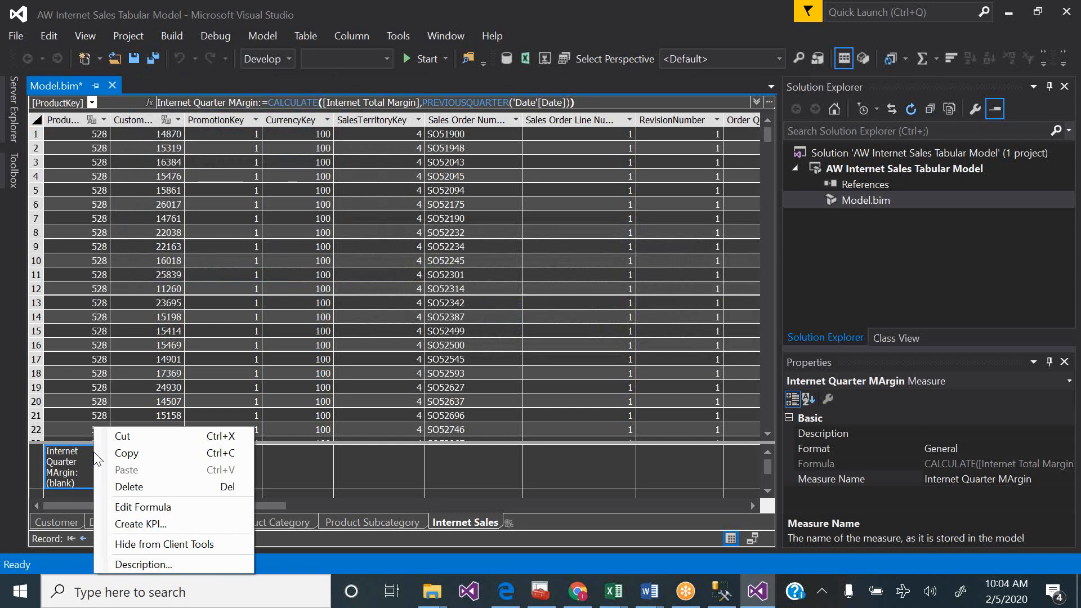
left_click(174, 507)
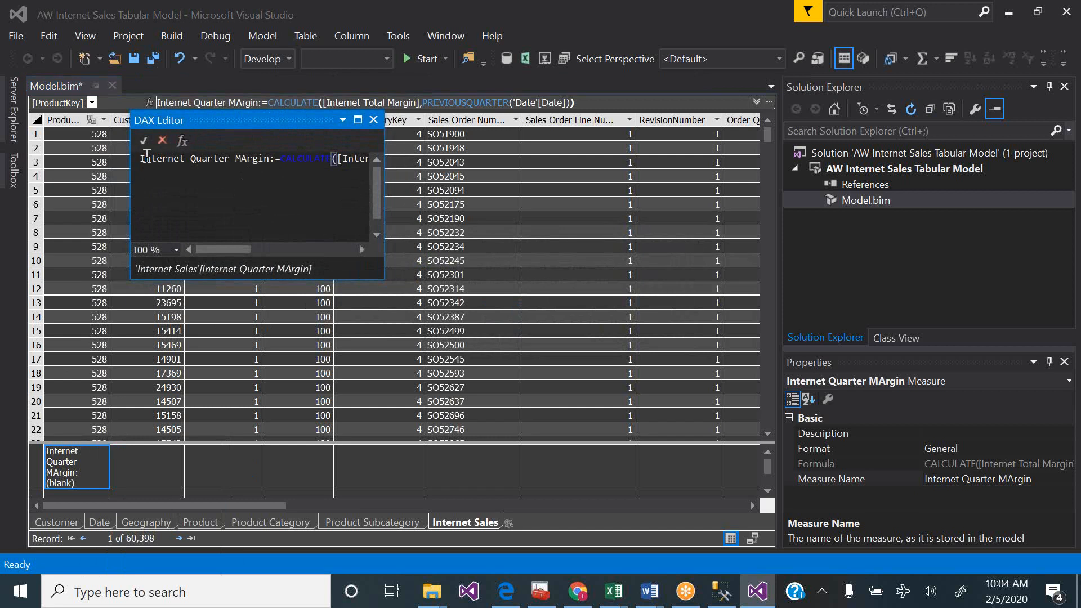
left_click_drag(141, 158, 454, 186)
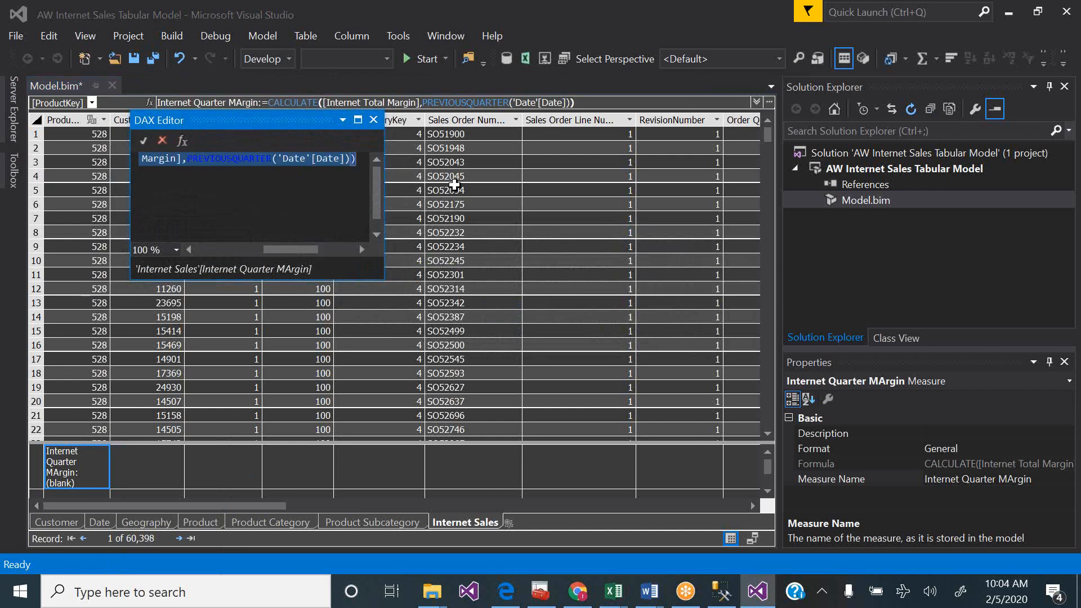
left_click(157, 138)
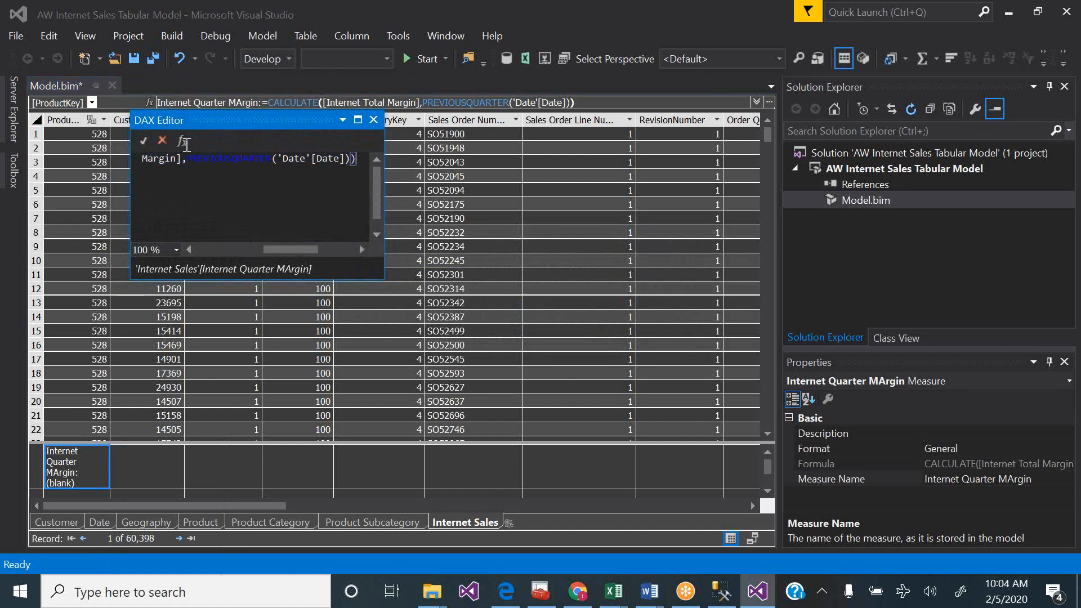
left_click(373, 120)
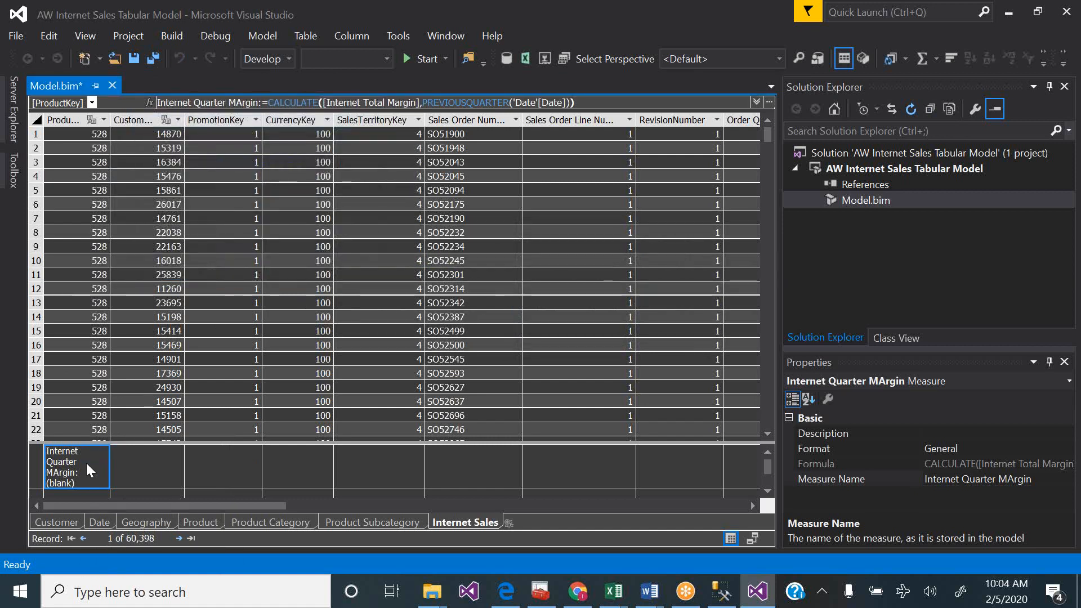
- Delete the Internet Quarter MArgin measure from the model and open the formula editor for the emptied cell beneath ProductKey
key("Delete")
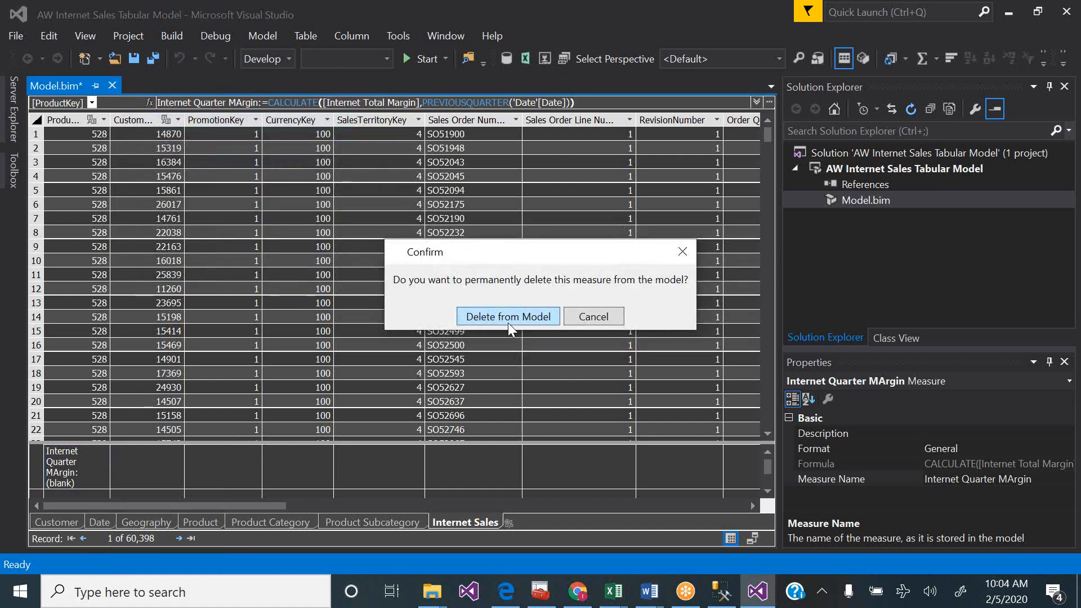
left_click(511, 313)
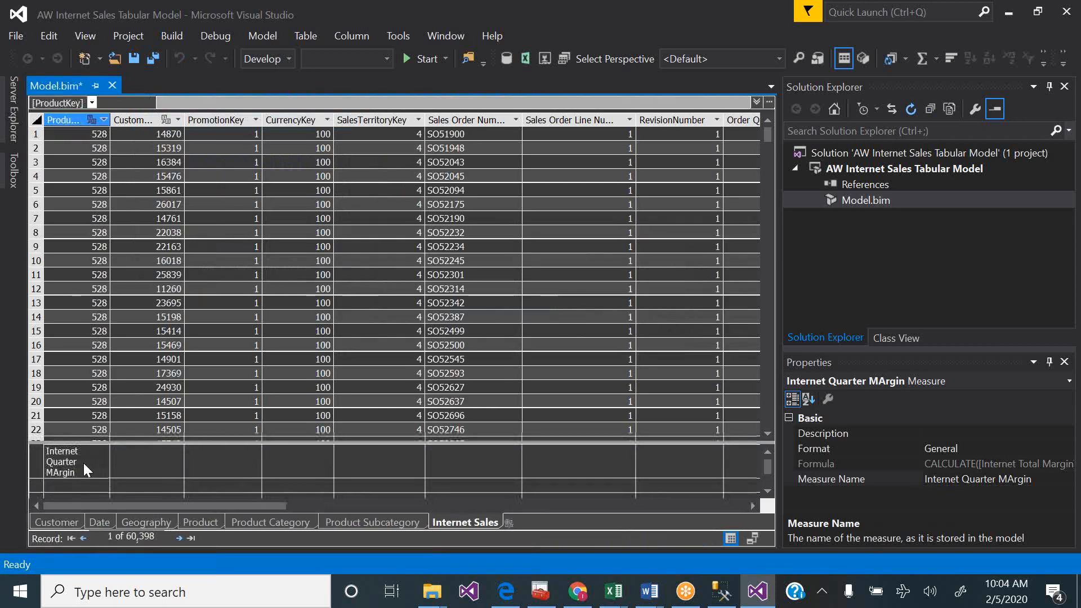
right_click(91, 449)
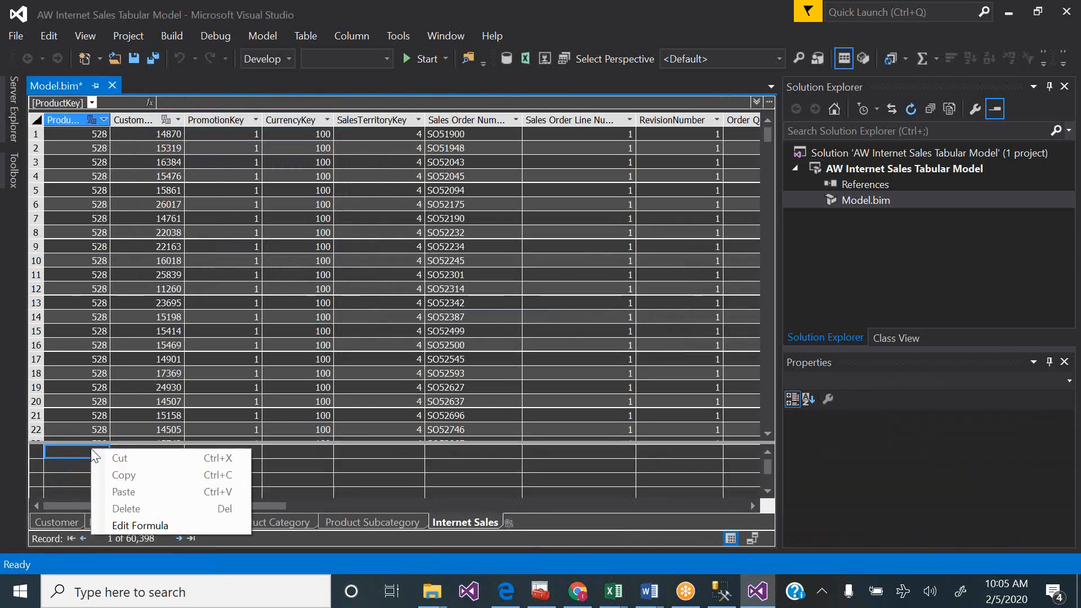
left_click(129, 526)
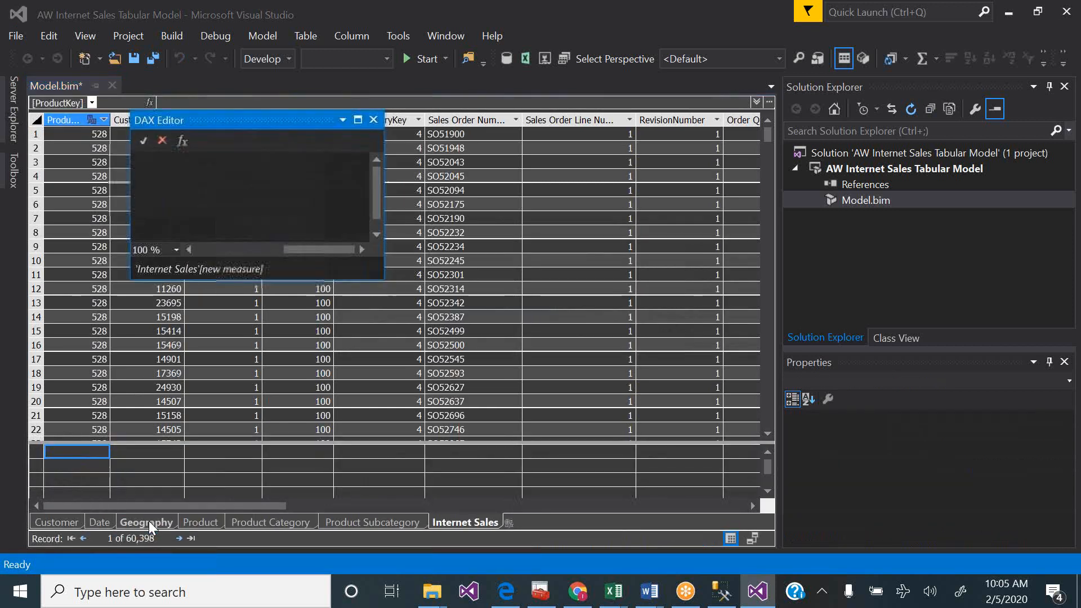
- Paste the copied CALCULATE formula into the new measure beneath ProductKey and correct its name to Internet Quarter Margin
left_click(231, 215)
key("ctrl+v")
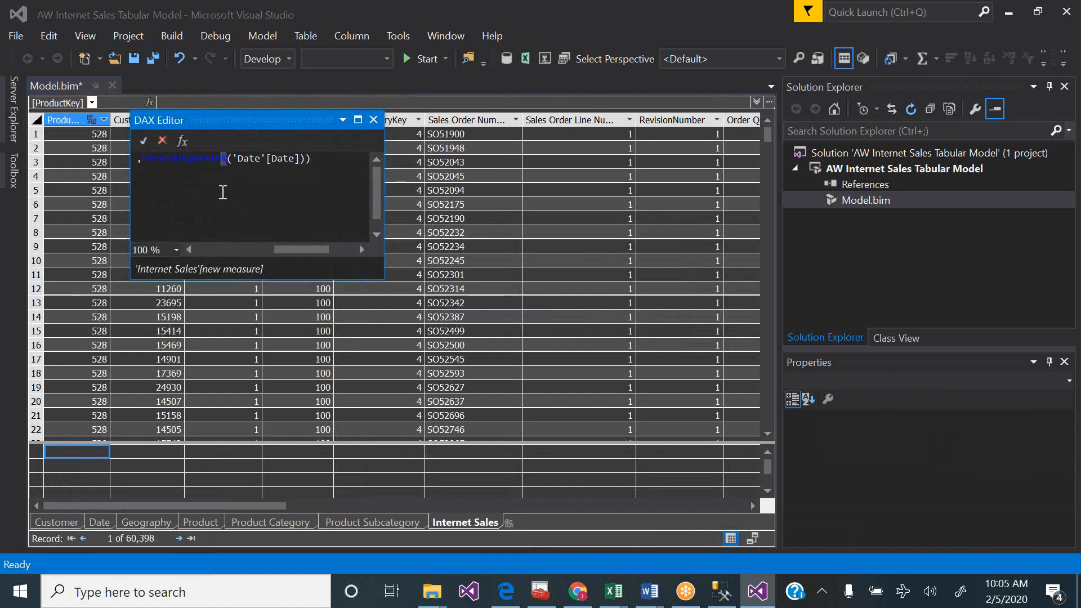
key("Left")
key("Left")
key("Left")
key("Left")
key("Left")
key("Left")
key("Left")
key("Left")
key("Left")
key("Left")
key("Left")
key("Left")
key("Left")
key("Left")
key("Left")
key("Left")
key("Left")
key("Left")
key("Left")
key("Left")
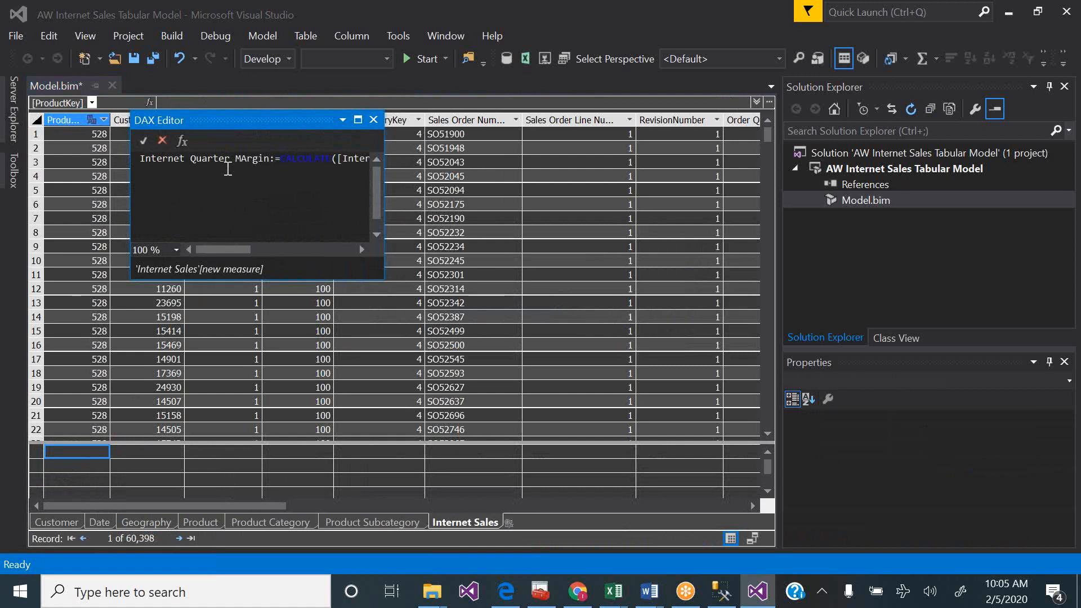
left_click(246, 159)
key("BackSpace")
type("a")
- Check the rest of the Internet Quarter Margin formula through to its end, and commit the measure
key("Right")
key("Right")
key("Right")
key("Right")
key("Right")
key("Right")
key("Right")
key("Right")
key("Right")
key("Right")
key("Right")
key("Right")
key("Right")
key("Right")
key("Right")
key("Right")
key("Right")
key("Right")
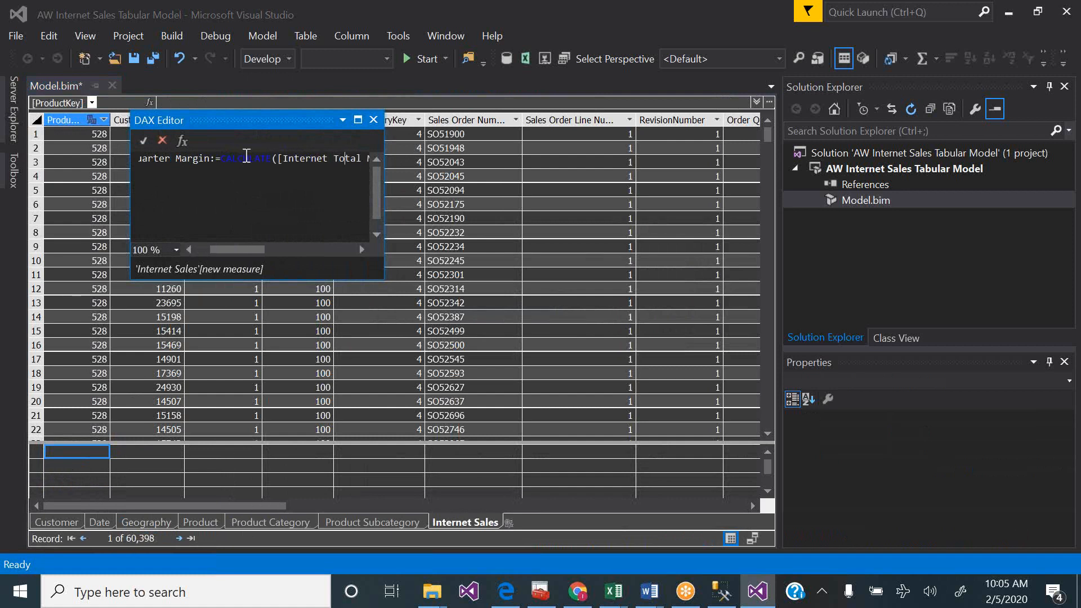
key("Right")
key("Right")
key("Right")
key("Right")
key("Right")
key("Right")
key("Right")
key("Right")
key("Right")
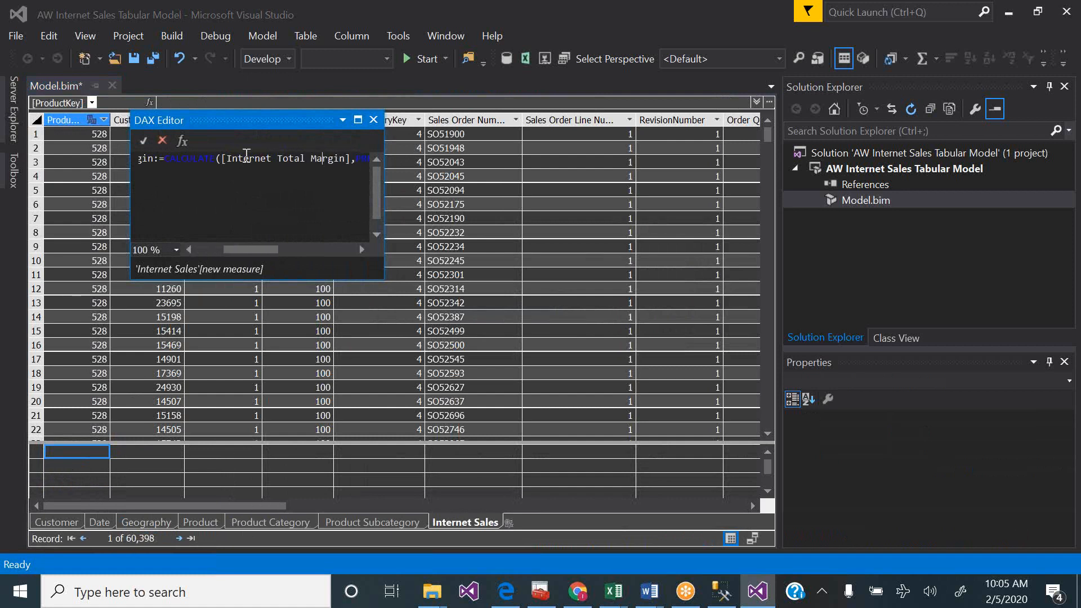
key("Right")
key("Right")
key("Right")
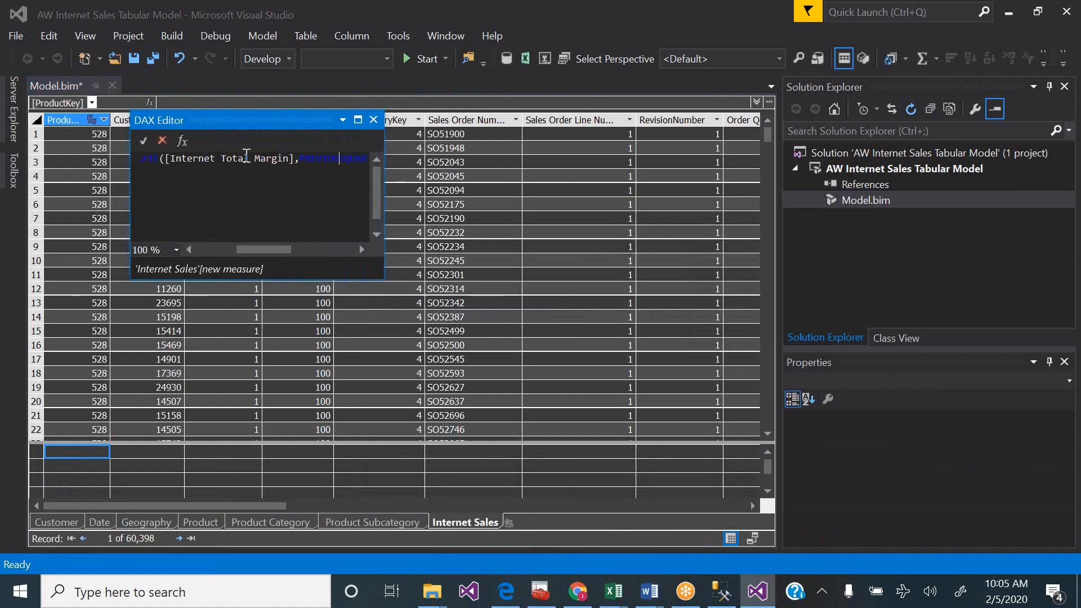
key("Right")
key("Right")
key("Right")
key("Right")
key("Right")
key("Right")
key("Right")
key("Right")
key("Right")
key("Right")
key("Right")
key("Right")
key("Right")
key("Right")
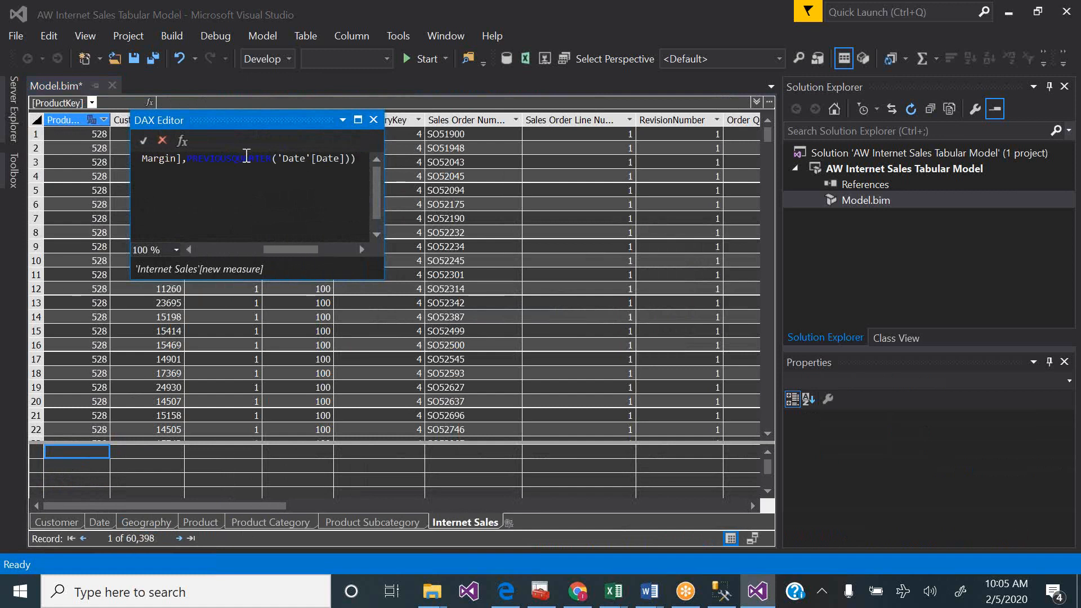
left_click(144, 141)
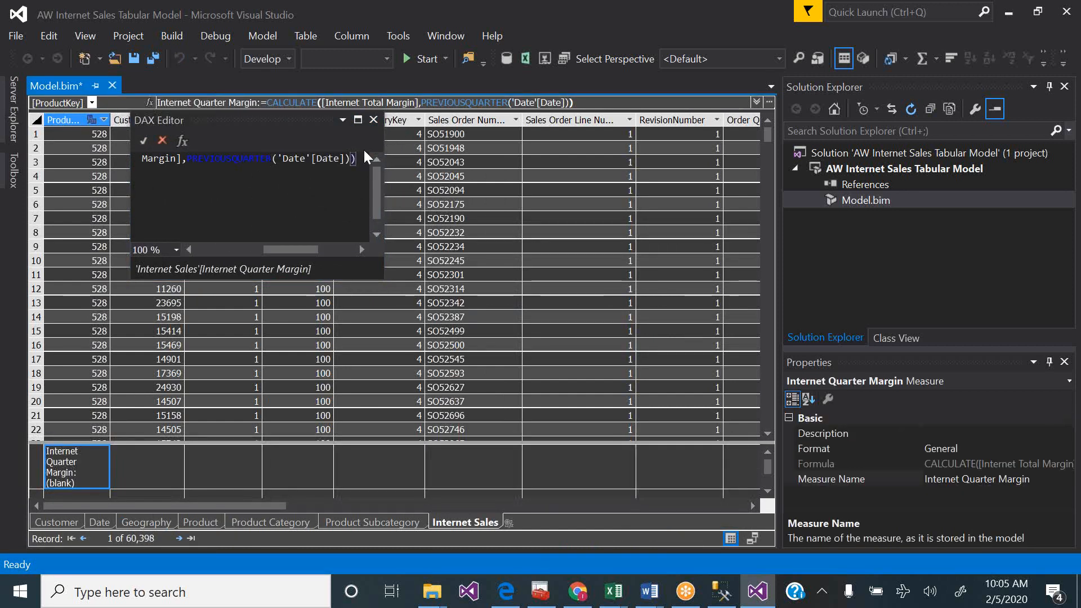
left_click(373, 120)
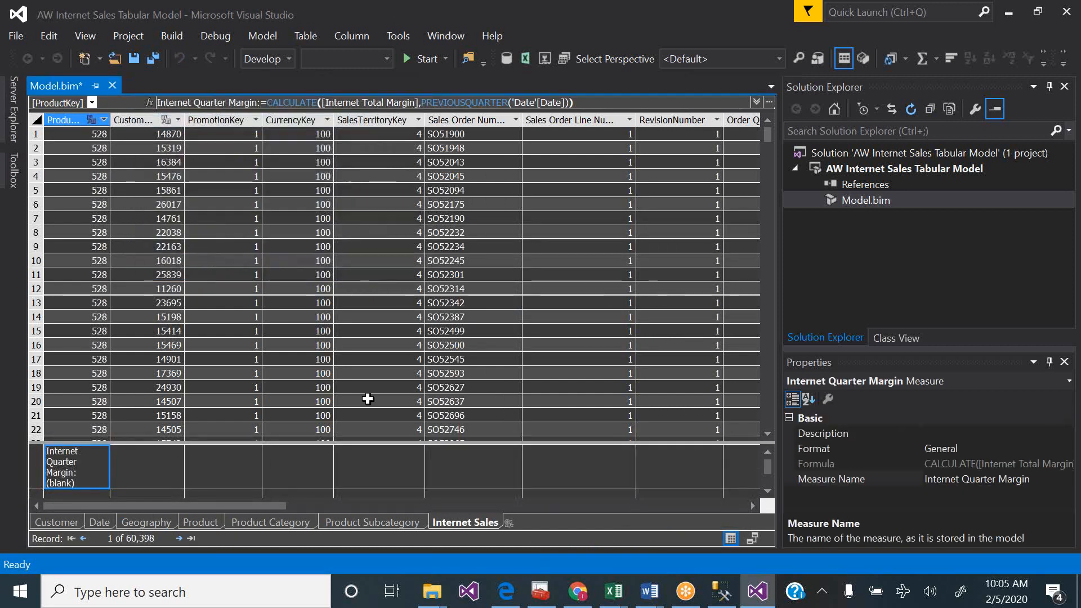
- Switch to the PDF guide in Microsoft Edge and copy the Internet Current Quarter Margin formula, =TOTALQTD([Internet Total Margin],'Date'[Date])
left_click(506, 592)
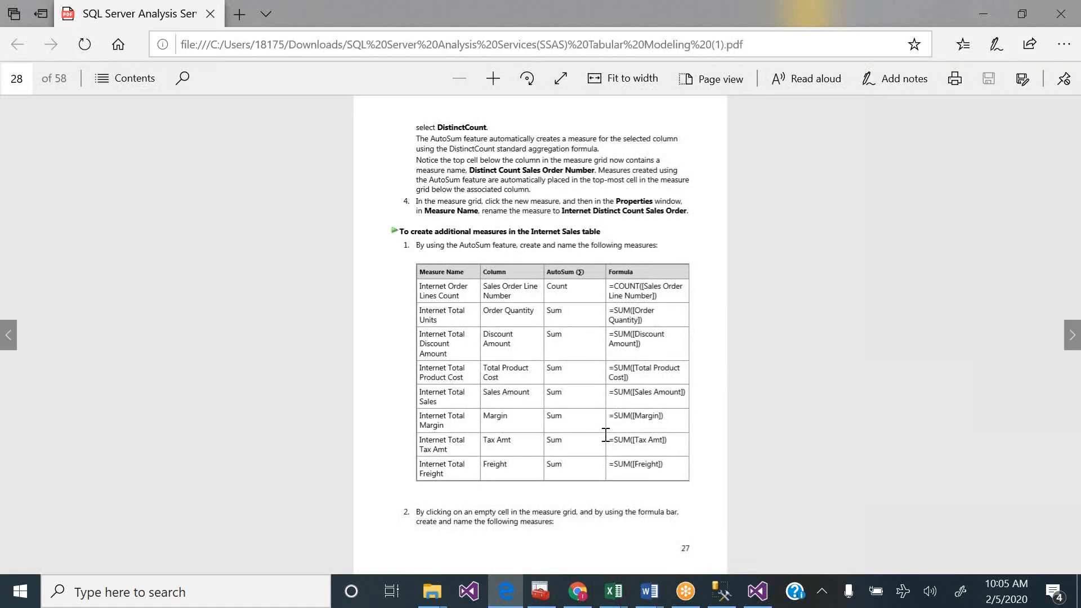
scroll(605, 435, "down", 3)
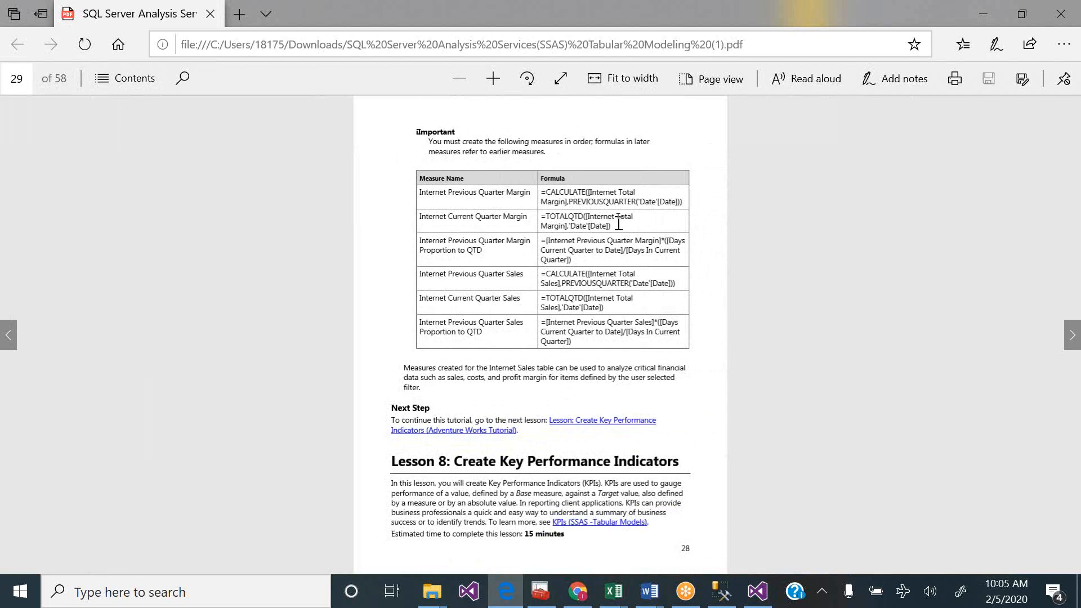
left_click_drag(617, 225, 544, 220)
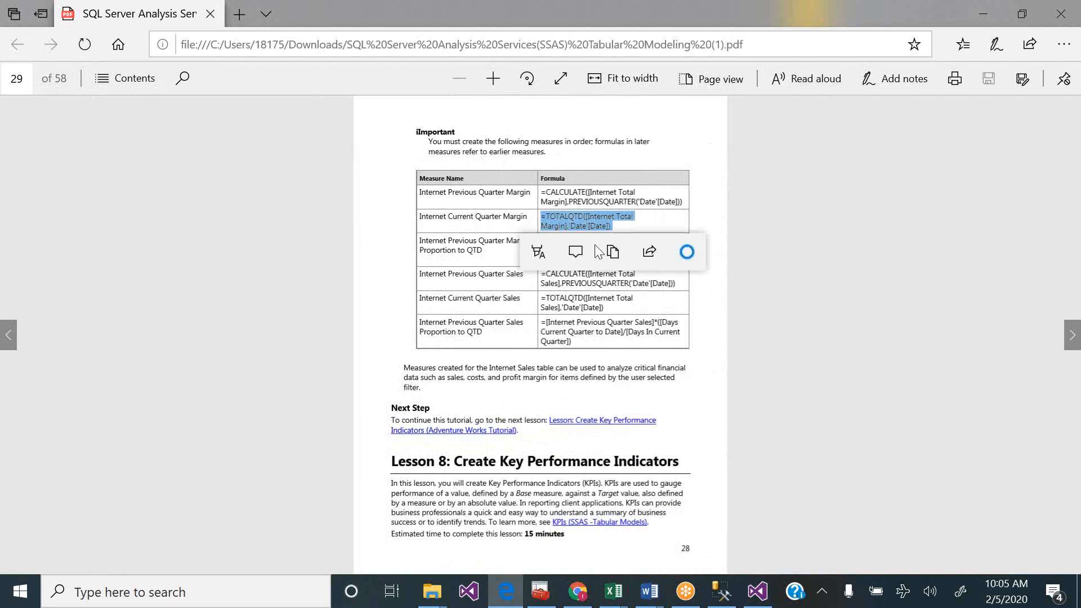
left_click(612, 253)
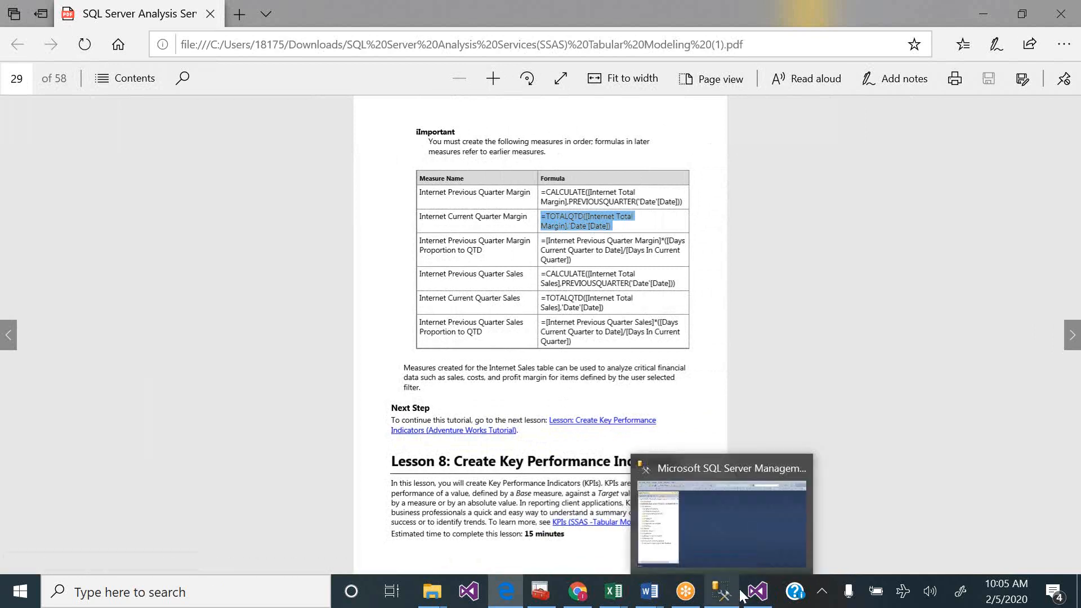
- In Visual Studio, create the measure Internet Current Quarter MArgin with the copied TOTALQTD formula in the empty cell beneath the CustomerKey column
left_click(757, 592)
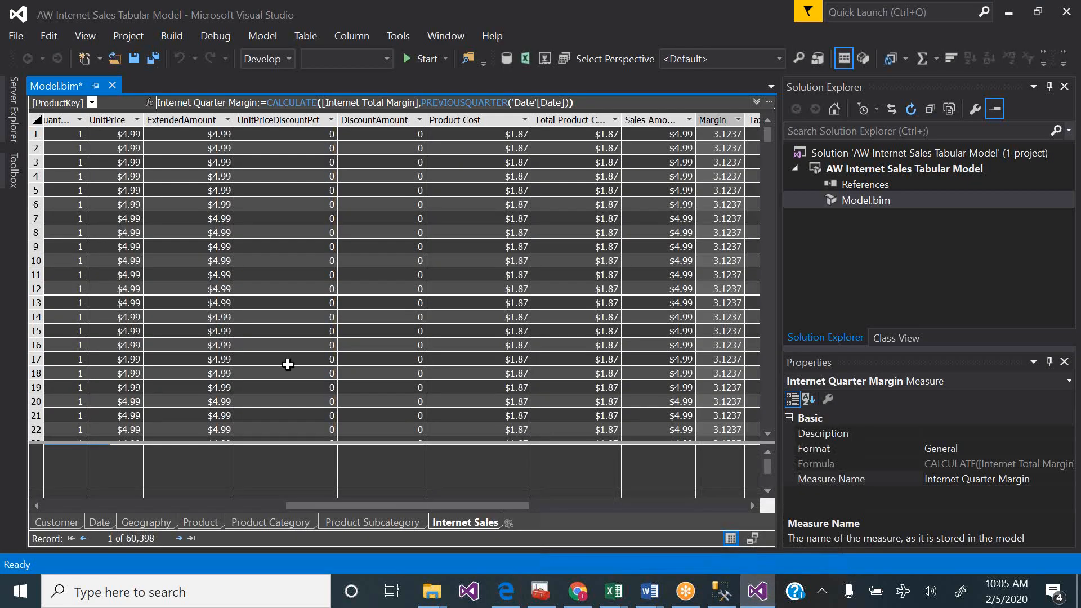
left_click(217, 503)
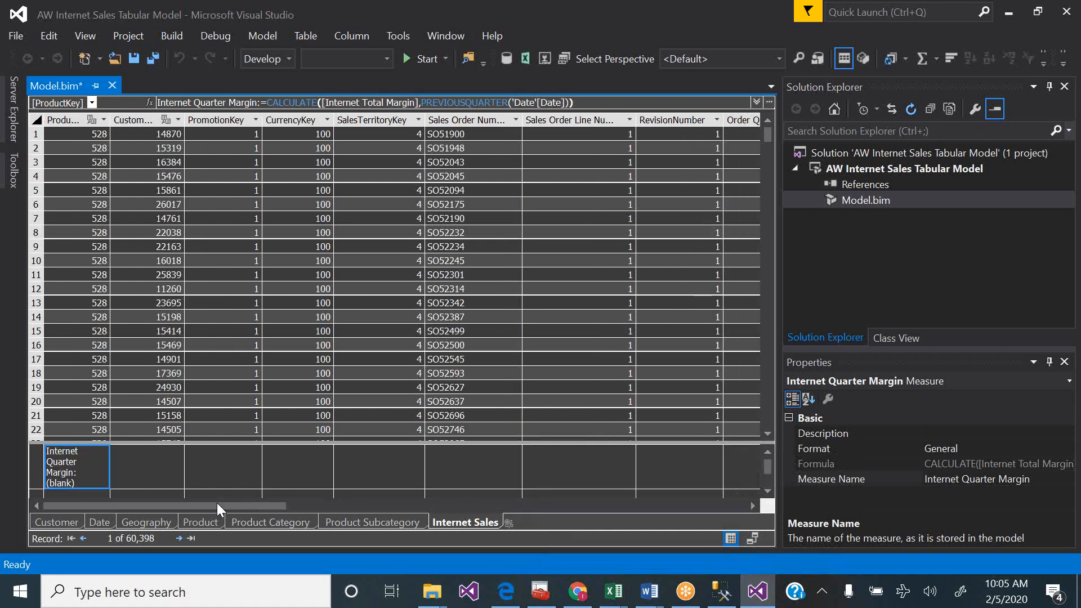
left_click(173, 462)
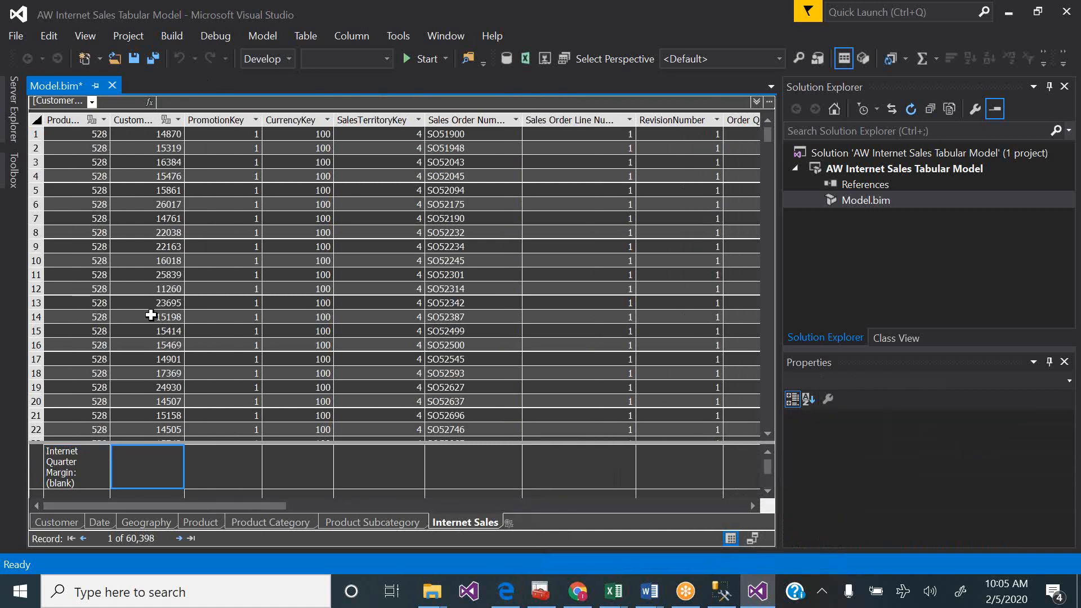
right_click(160, 465)
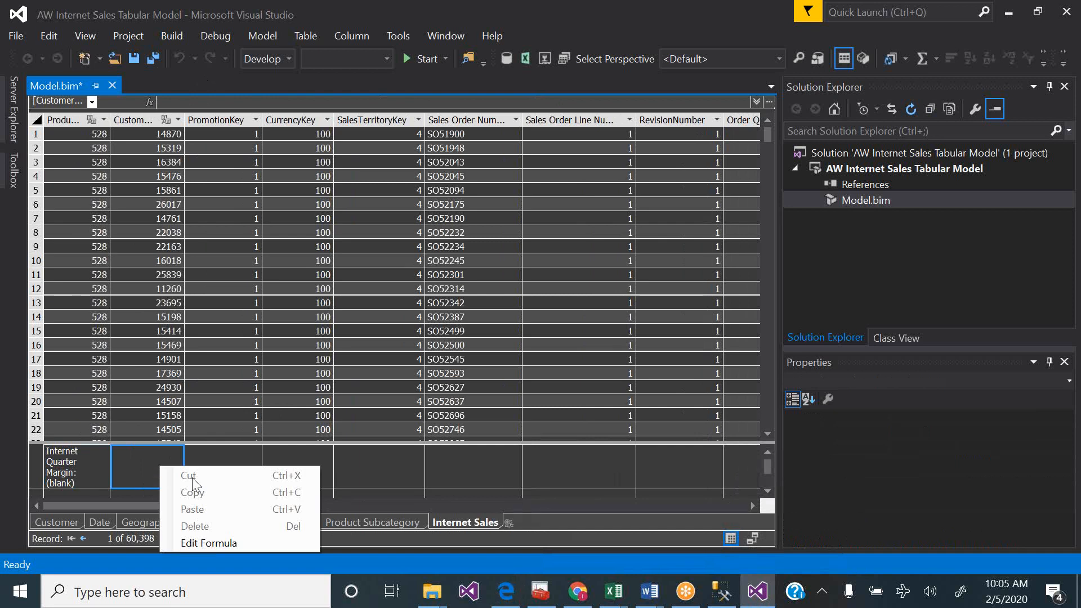
left_click(239, 545)
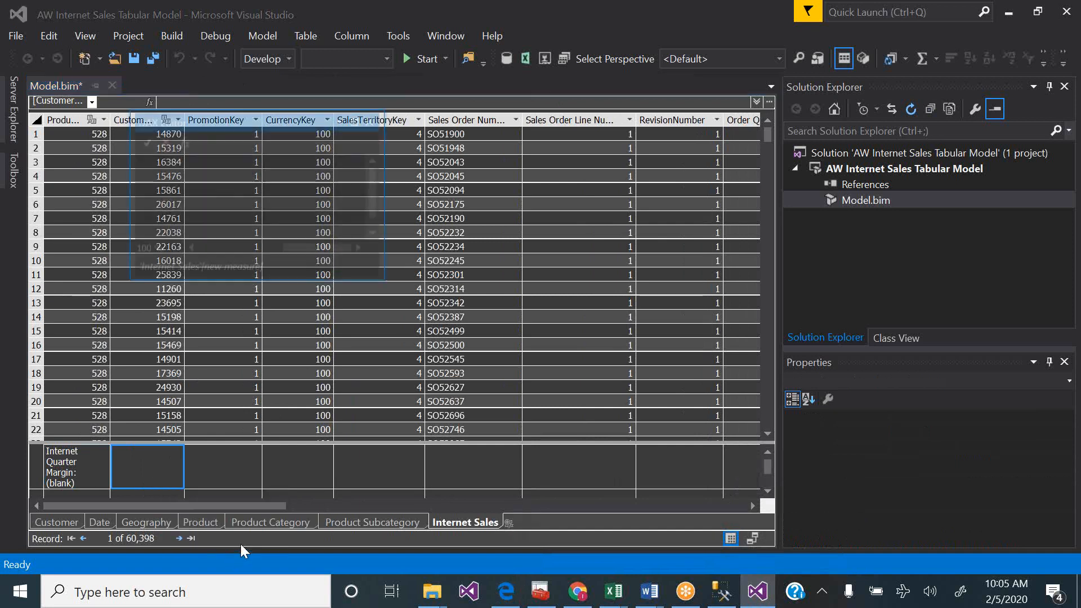
type("In")
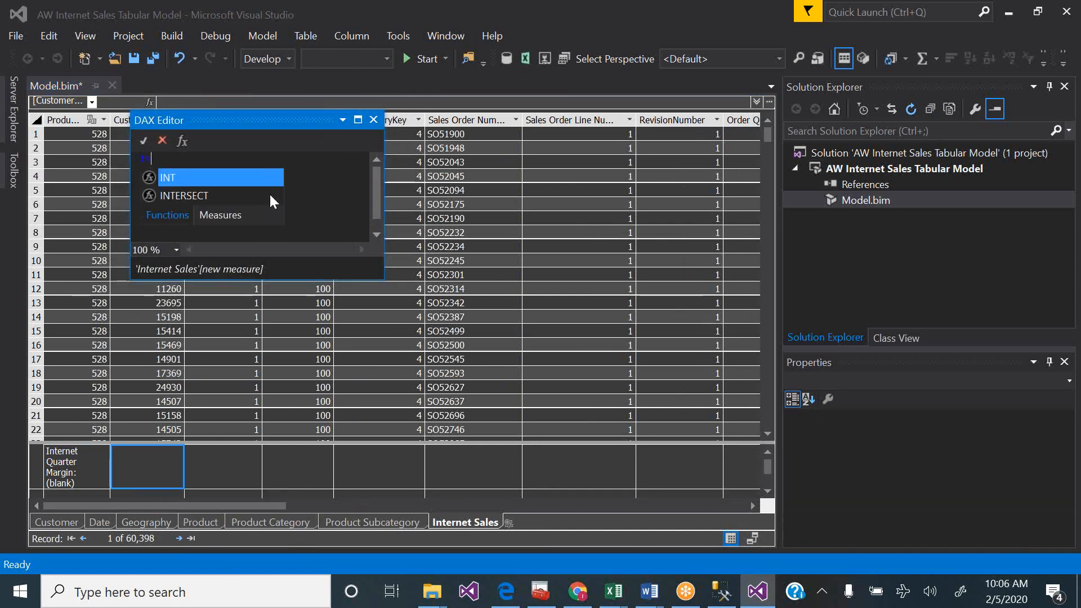
type("terne")
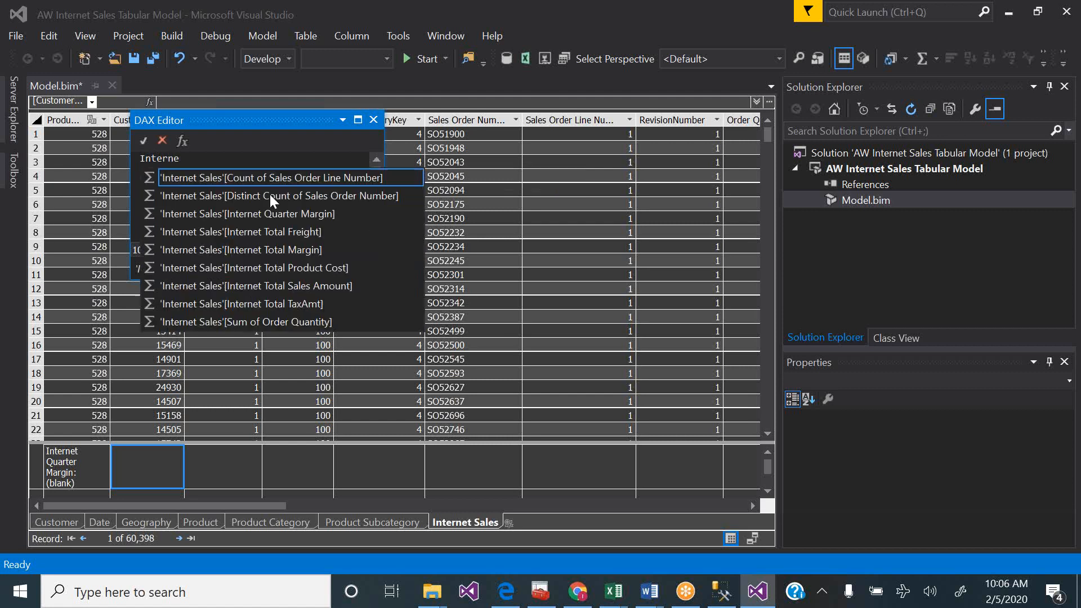
type("t Current Quarter")
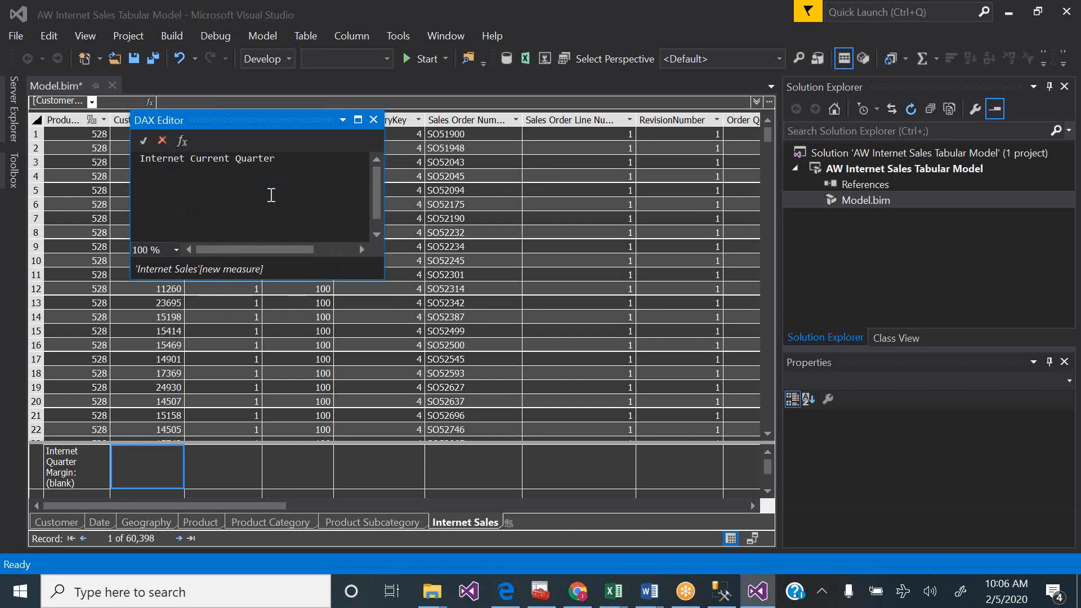
type(" MArgin")
type(":=")
key("ctrl+v")
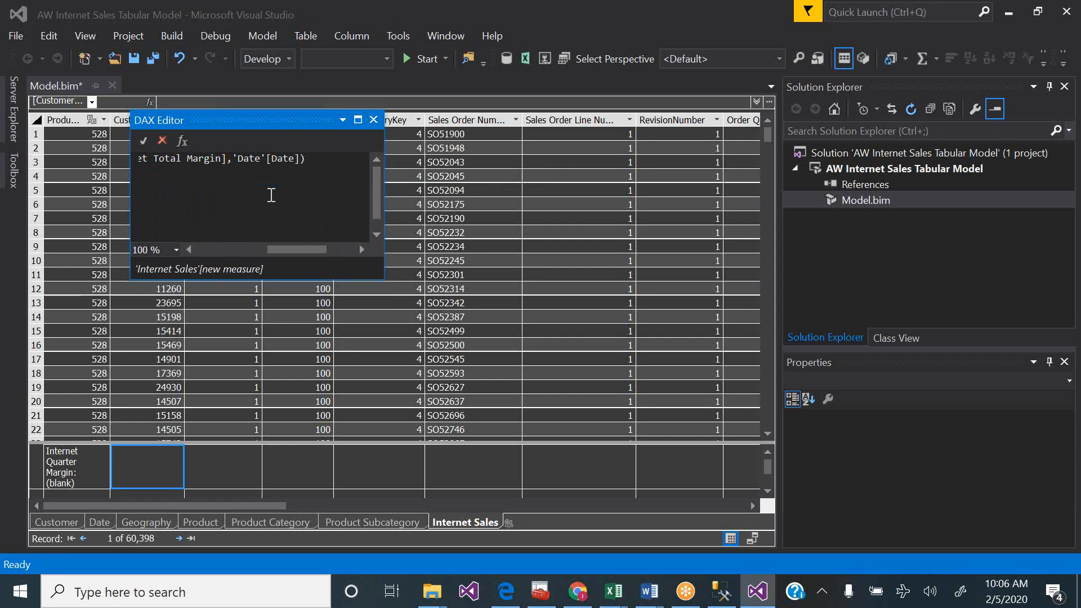
left_click(143, 141)
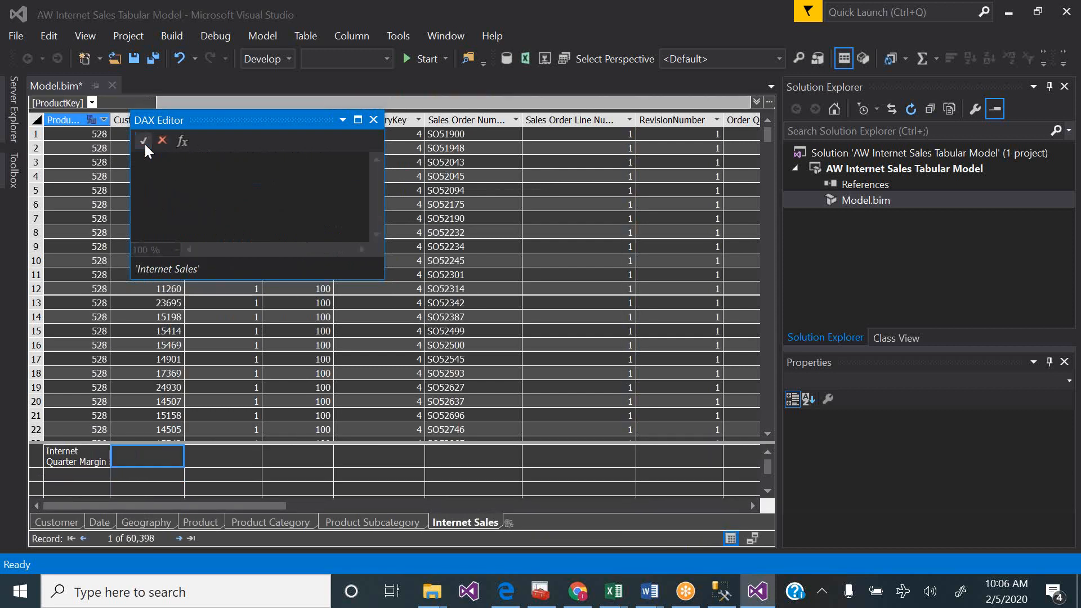
left_click(373, 120)
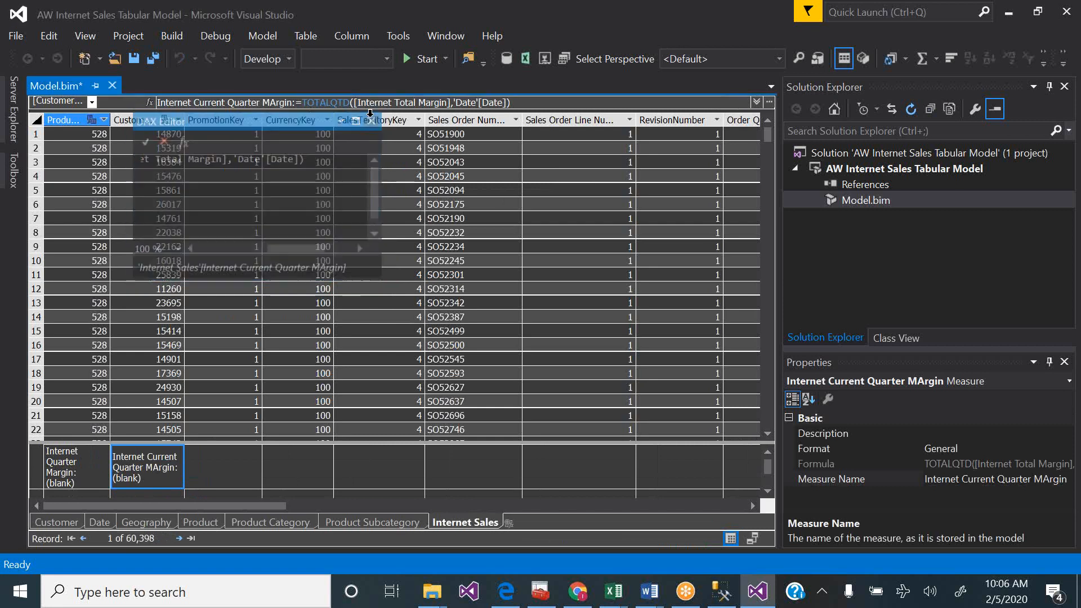
left_click(340, 316)
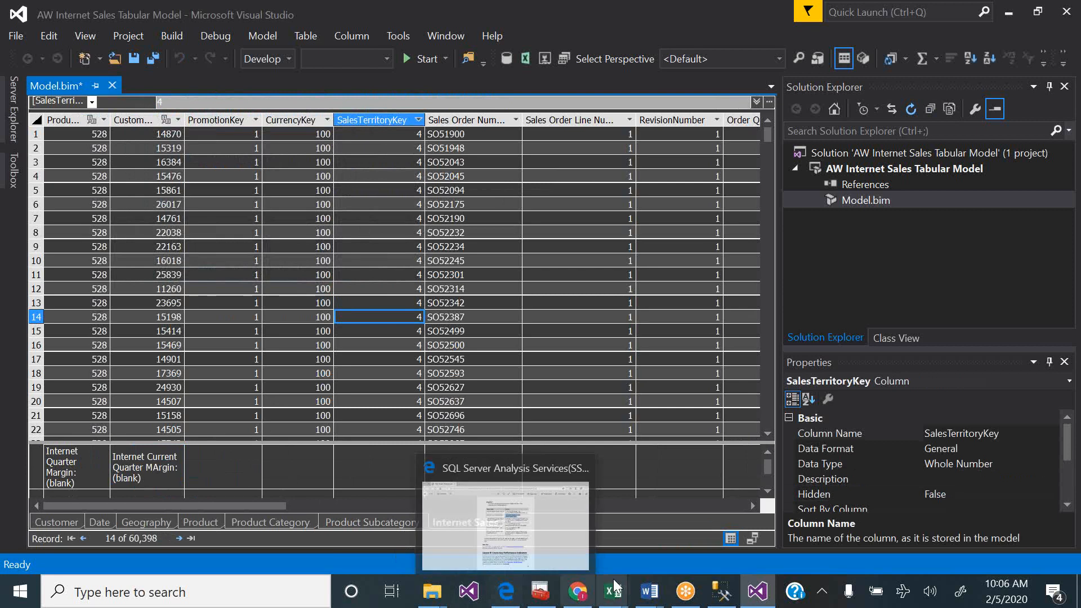
- Switch to the PDF guide in Microsoft Edge and copy the Internet Previous Quarter Margin Proportion to QTD formula
left_click(511, 592)
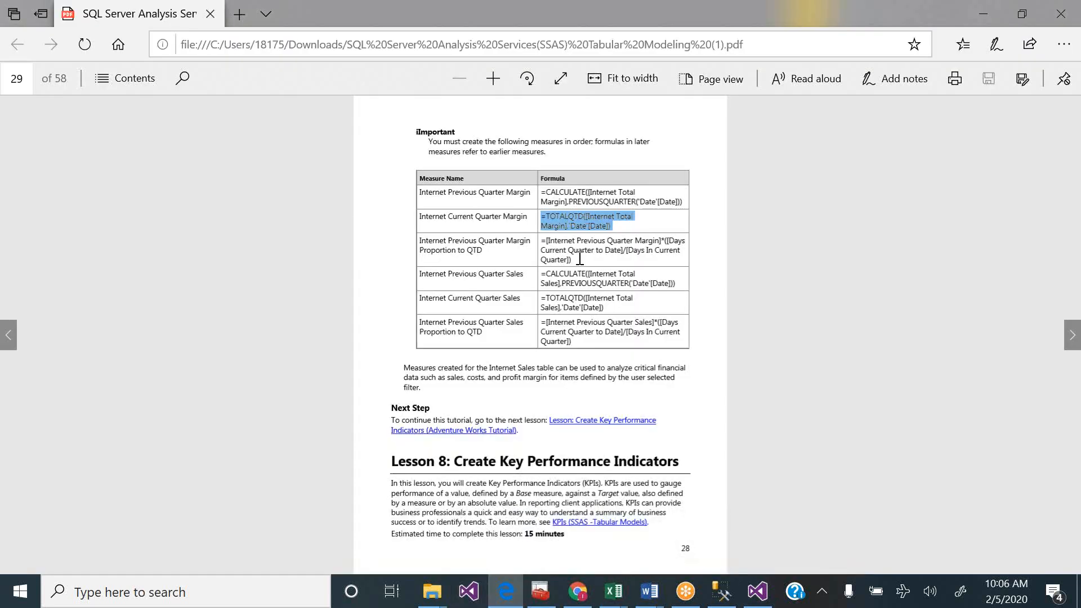
left_click_drag(572, 259, 540, 240)
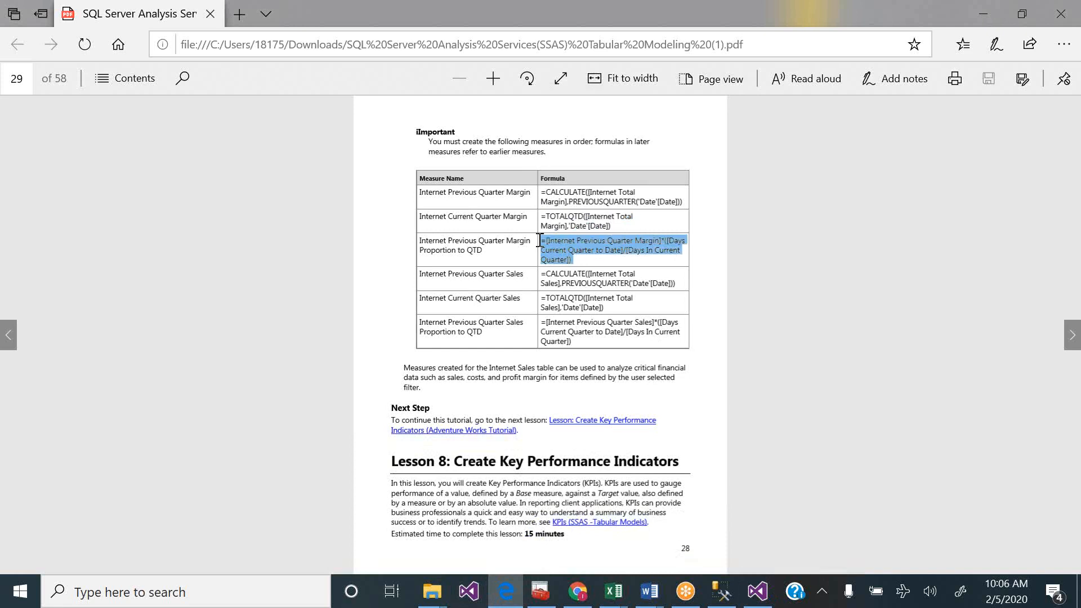
left_click(541, 213)
- In Visual Studio, draft a measure Internet Quarter Margin Proportion to Date with the copied formula in the empty cell beneath the PromotionKey column
left_click(509, 594)
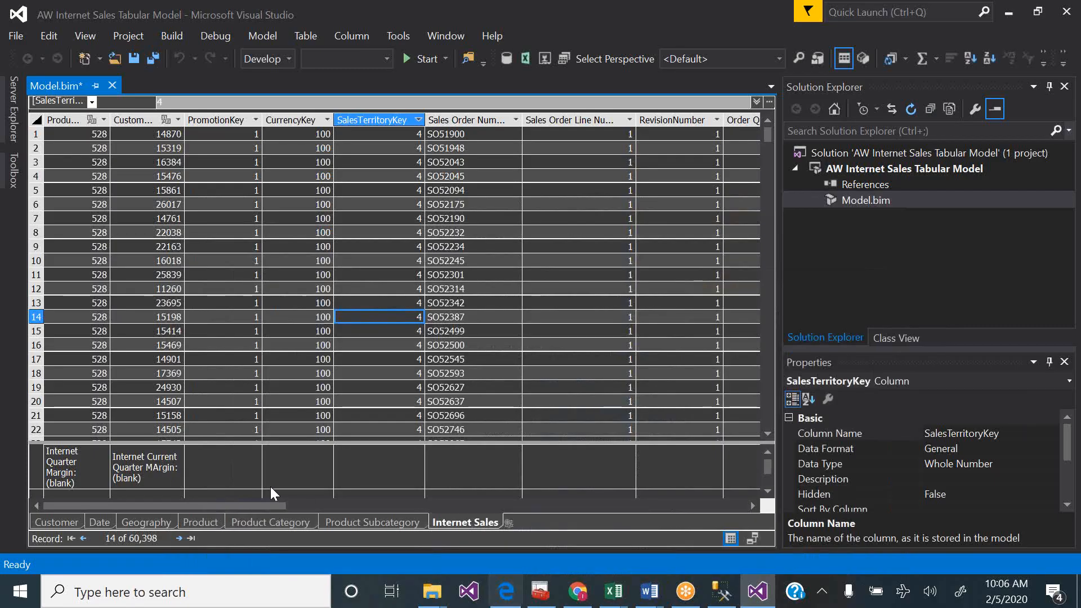
left_click(220, 464)
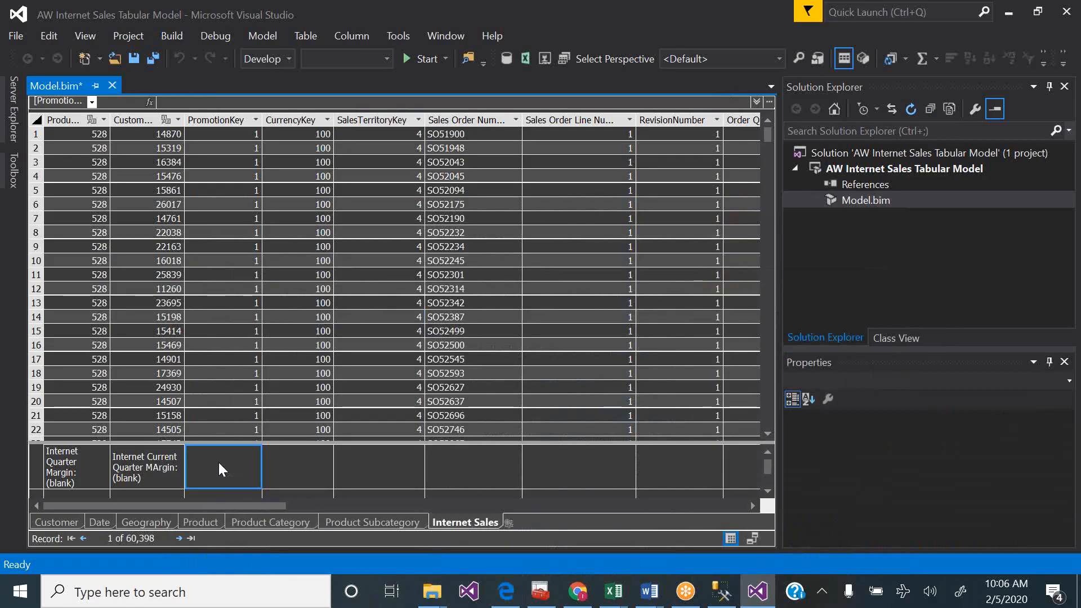
right_click(219, 461)
left_click(290, 535)
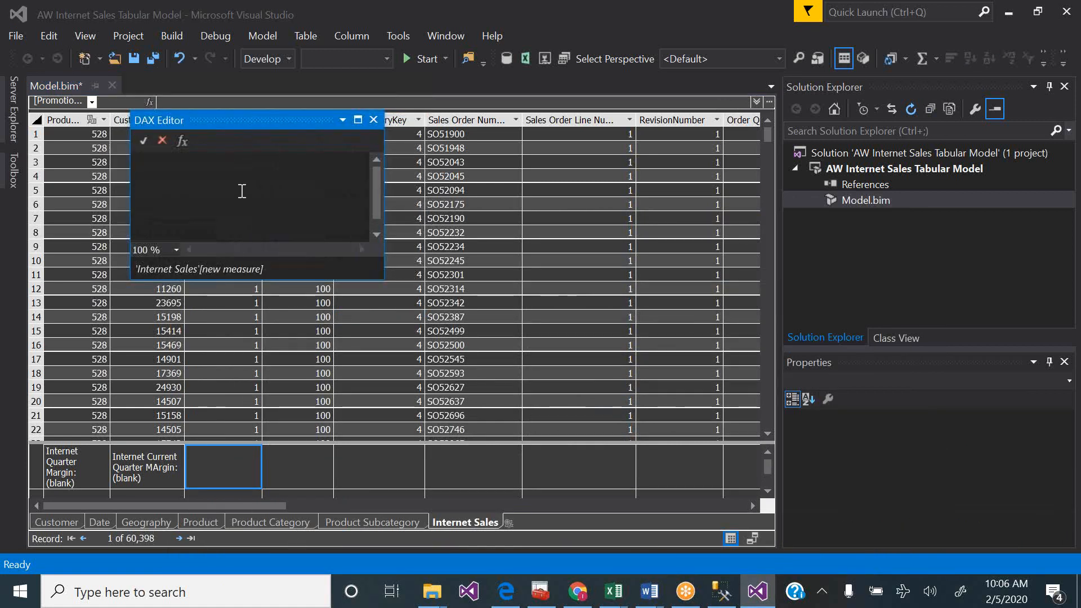
type("Internet")
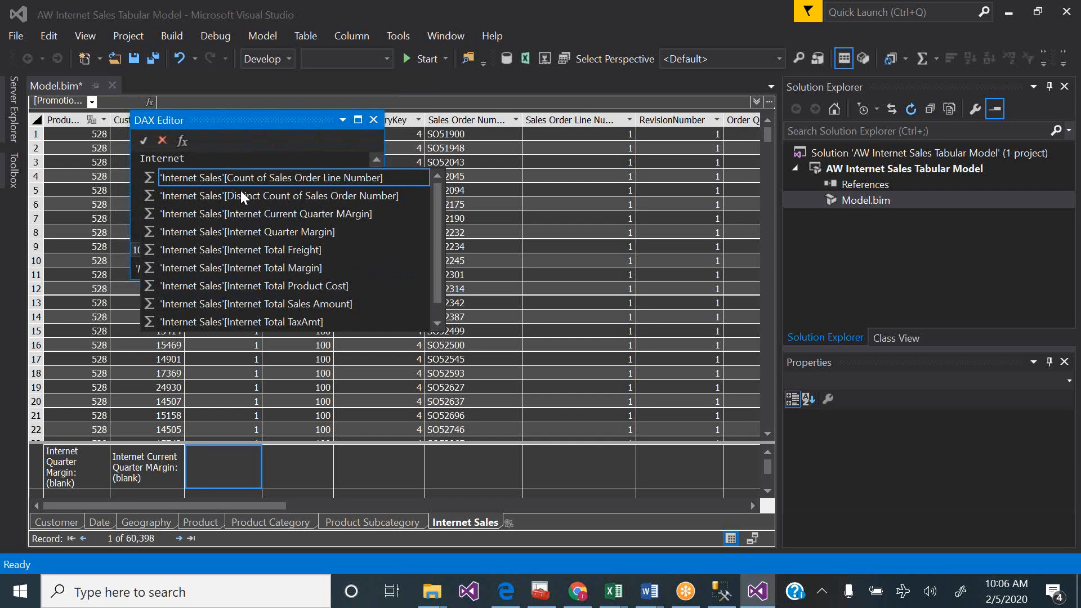
type(" Quarter")
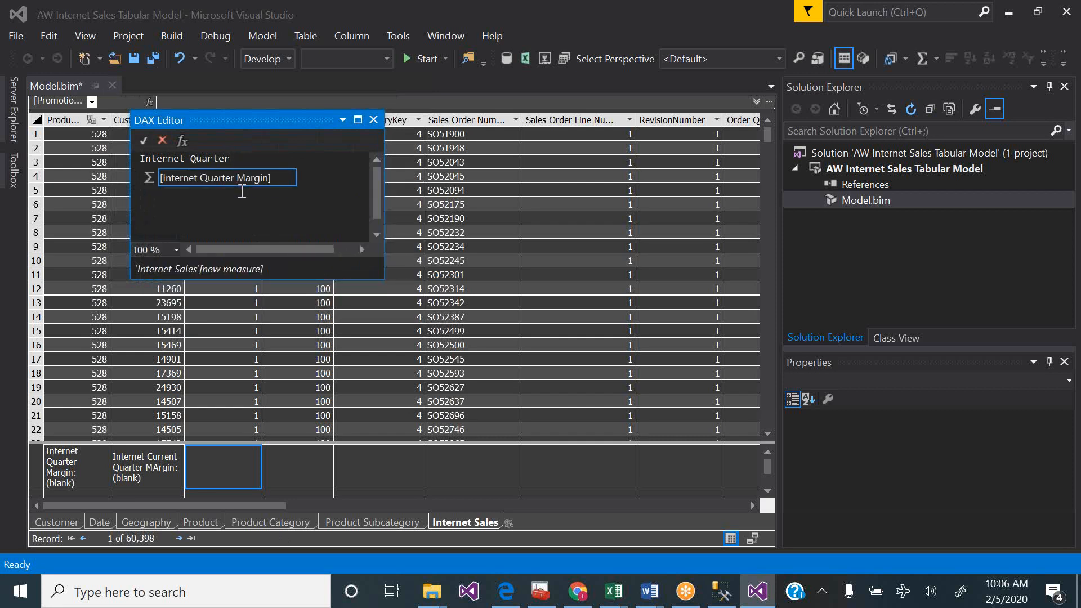
type(" Margin Proportion to D")
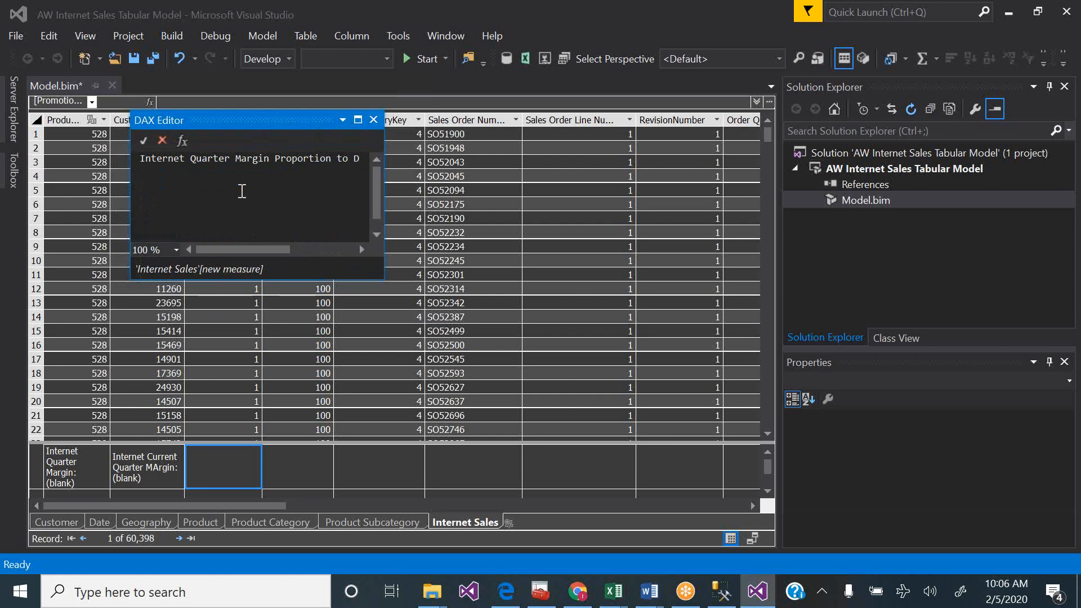
type("ate:")
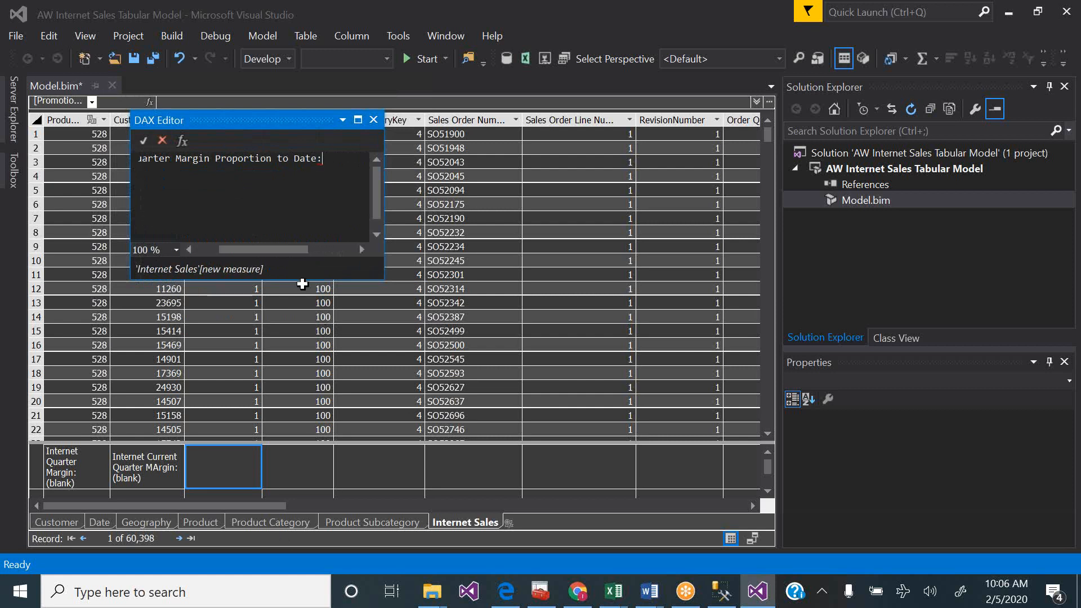
key("ctrl+v")
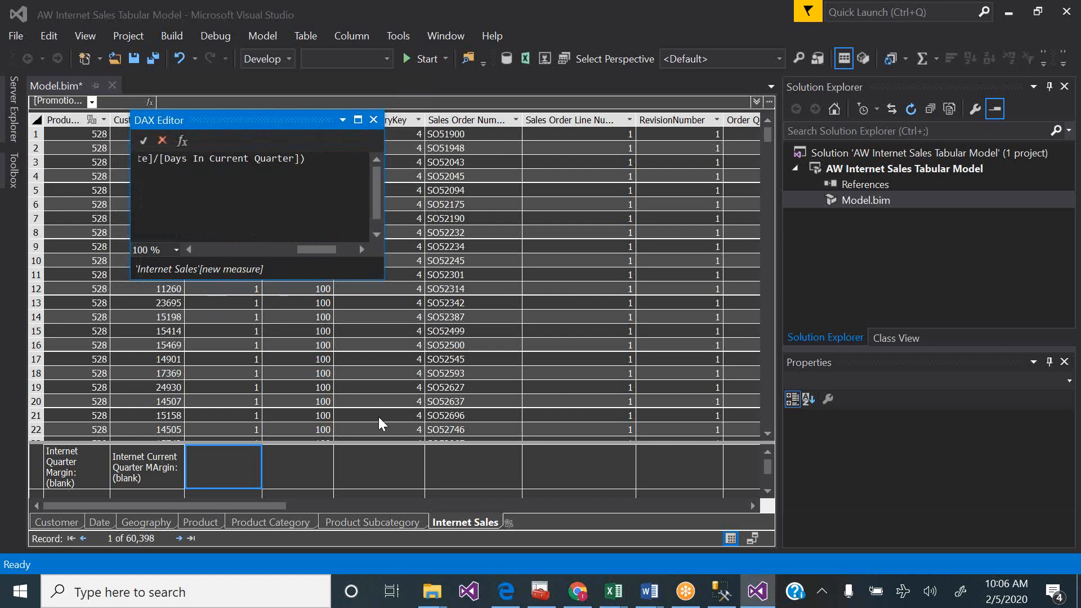
- Switch to the PDF guide in Microsoft Edge and copy the measure name Internet Previous Quarter Margin Proportion to QTD
left_click(498, 594)
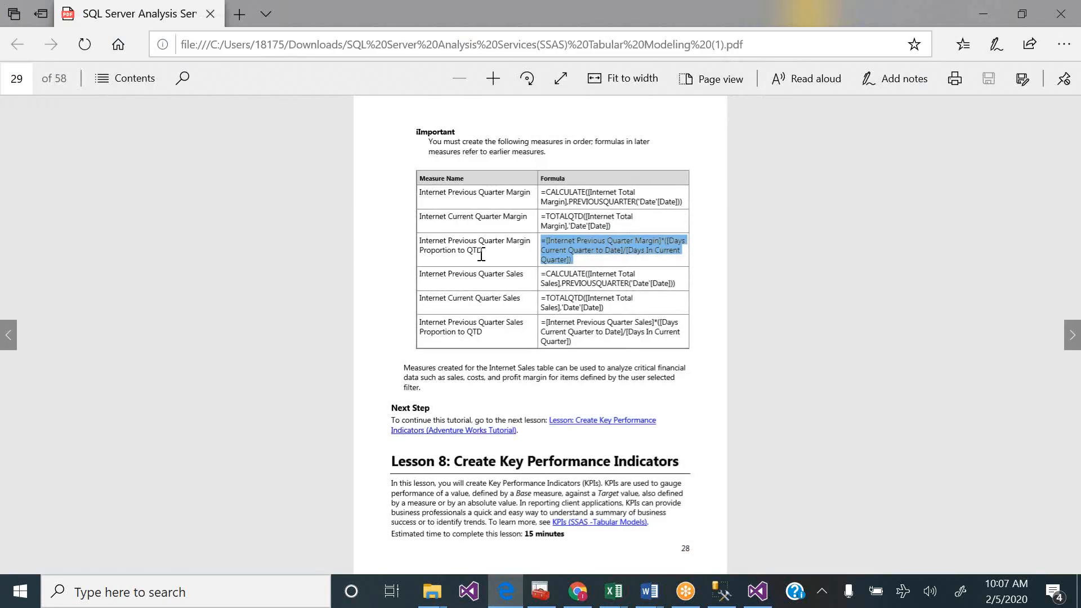
left_click_drag(483, 252, 424, 244)
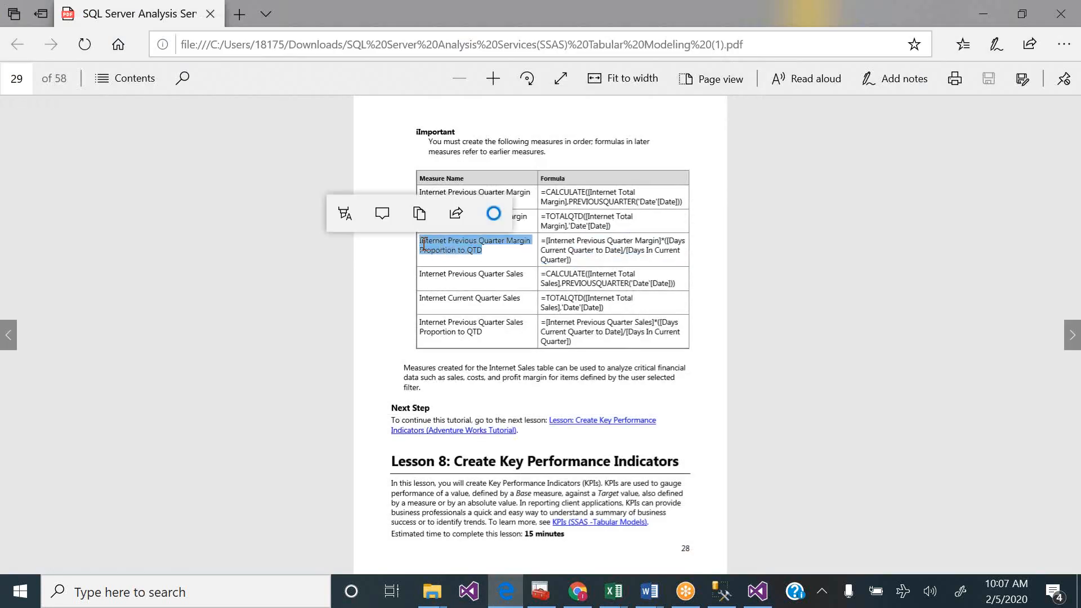
left_click(424, 208)
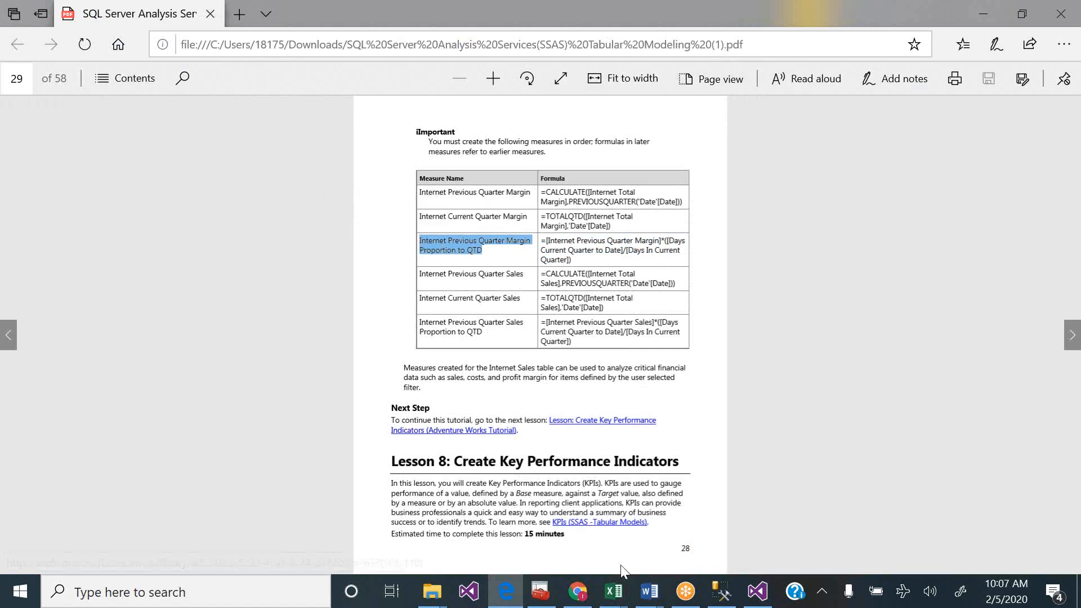
- In Visual Studio, replace the drafted measure's name with the copied Internet Previous Quarter Margin Proportion to QTD, keeping the formula after the colon
left_click(757, 590)
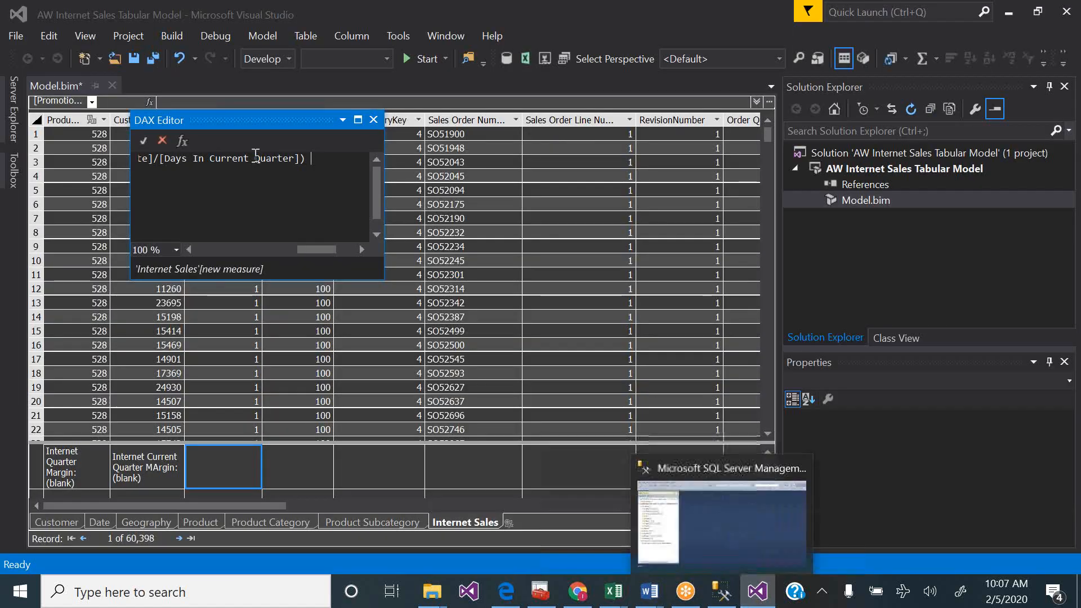
left_click(248, 250)
left_click(248, 249)
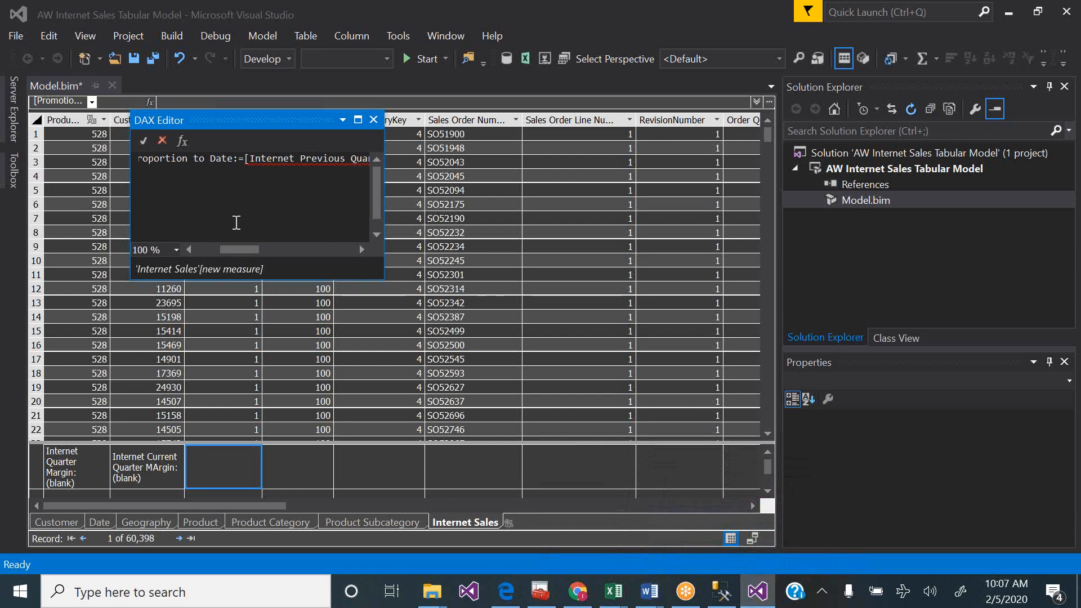
left_click_drag(231, 251, 201, 248)
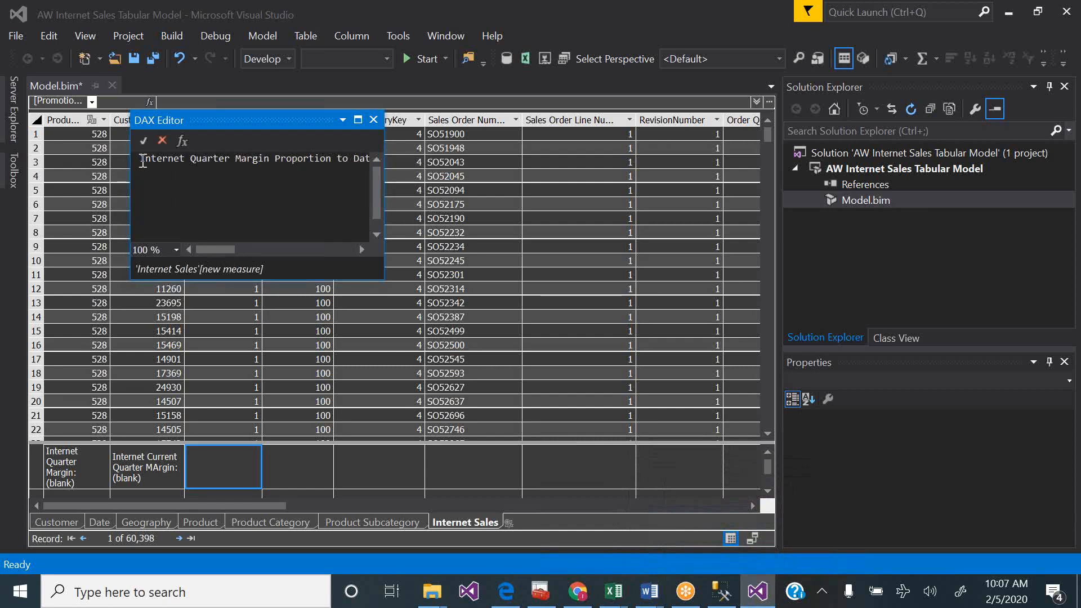
left_click_drag(141, 160, 251, 161)
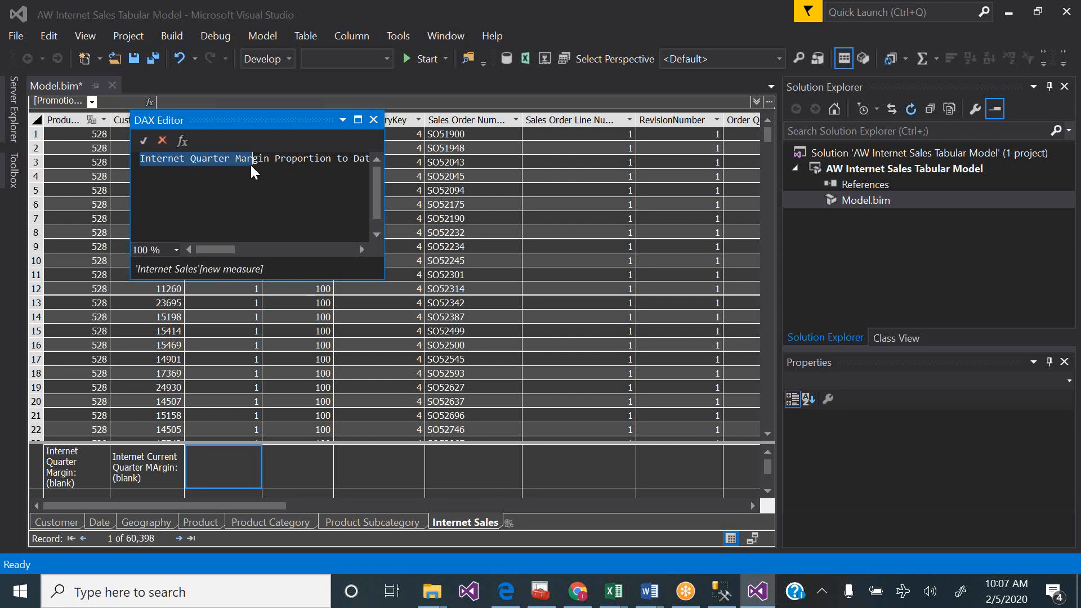
key("shift+Right")
key("shift+Right")
key("shift+Right")
key("shift+Right")
key("shift+Right")
key("shift+Right")
key("shift+Right")
key("shift+Right")
key("shift+Right")
key("shift+Right")
key("shift+Right")
key("shift+Right")
key("shift+Right")
key("shift+Right")
key("shift+Right")
key("shift+Right")
key("shift+Right")
key("shift+Right")
key("shift+Right")
key("shift+Right")
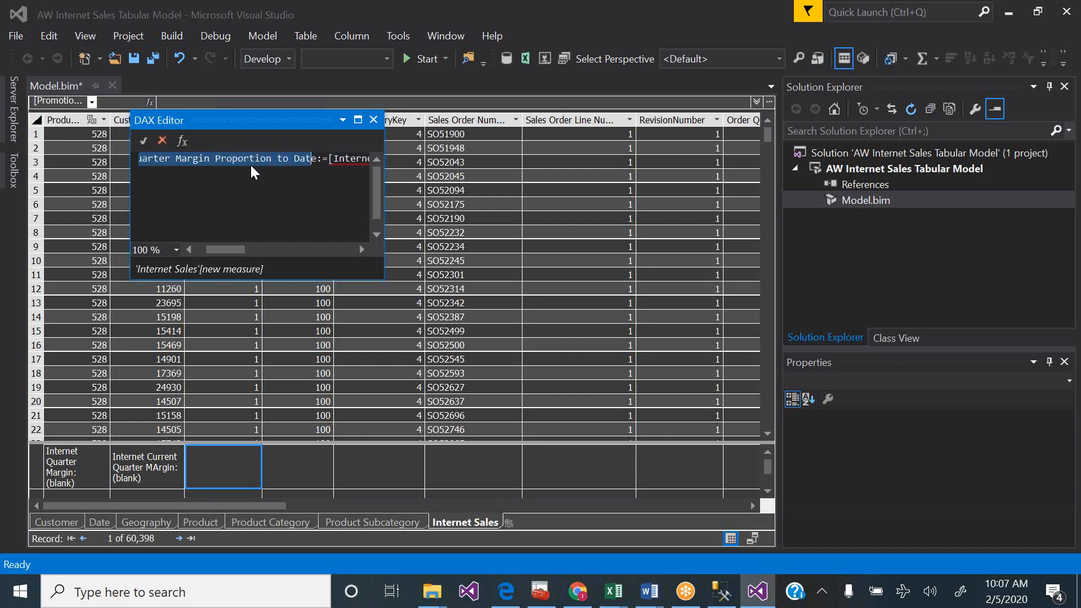
key("shift+Right")
key("ctrl+v")
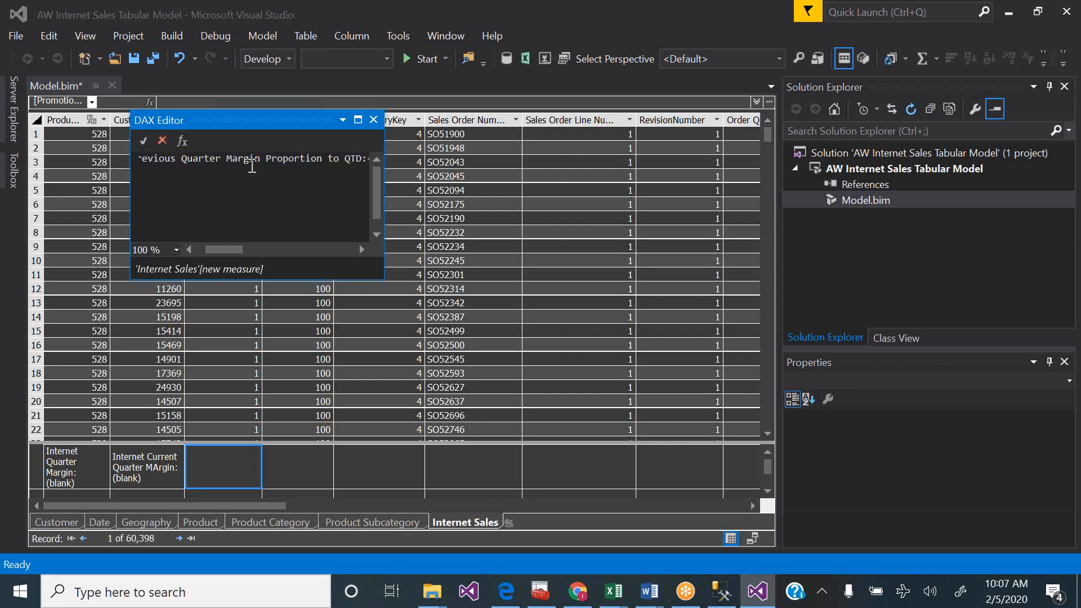
- Check the Proportion to QTD formula against the PDF guide in Microsoft Edge, and commit the measure in Visual Studio
left_click_drag(232, 249, 268, 252)
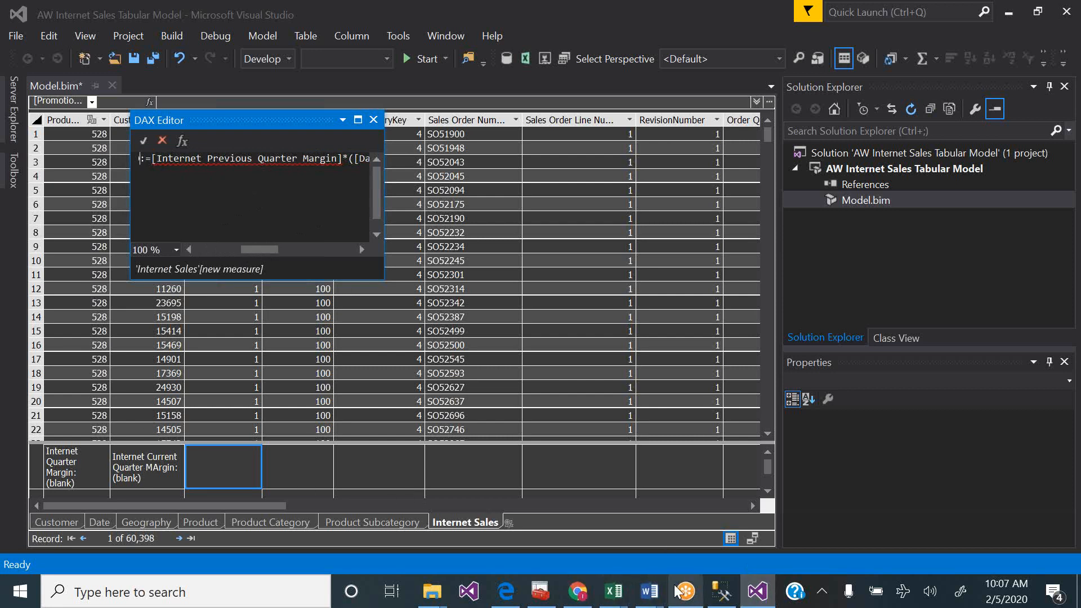
left_click(509, 603)
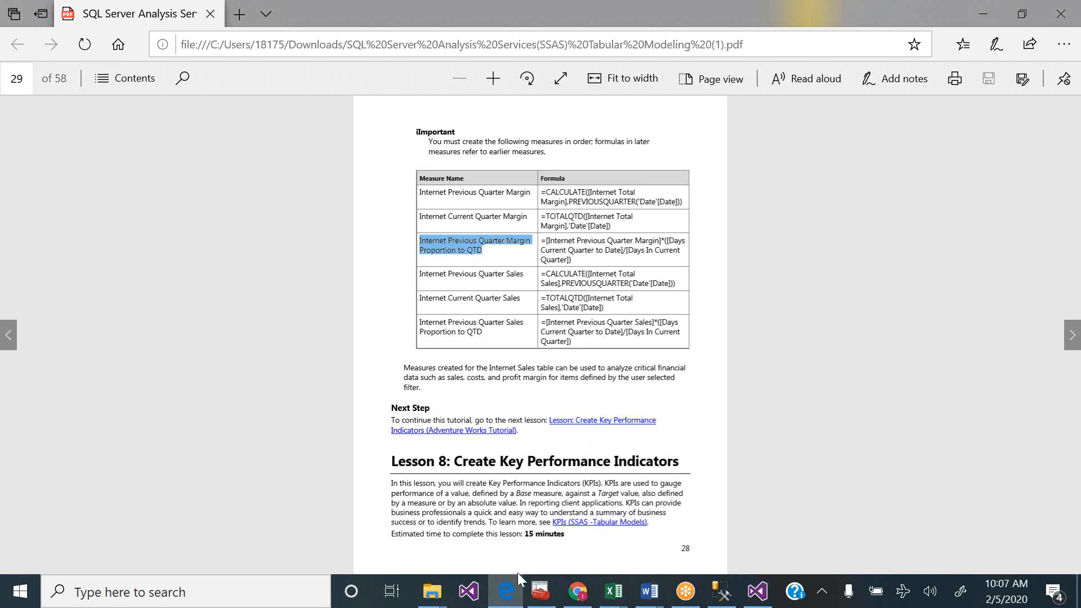
key("alt+Tab")
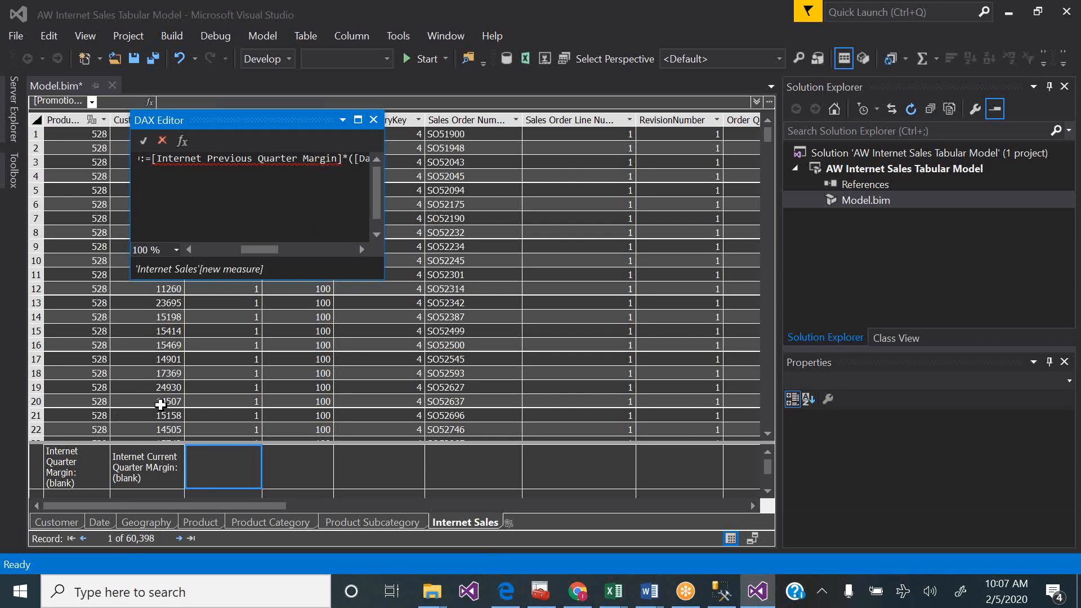
left_click(142, 141)
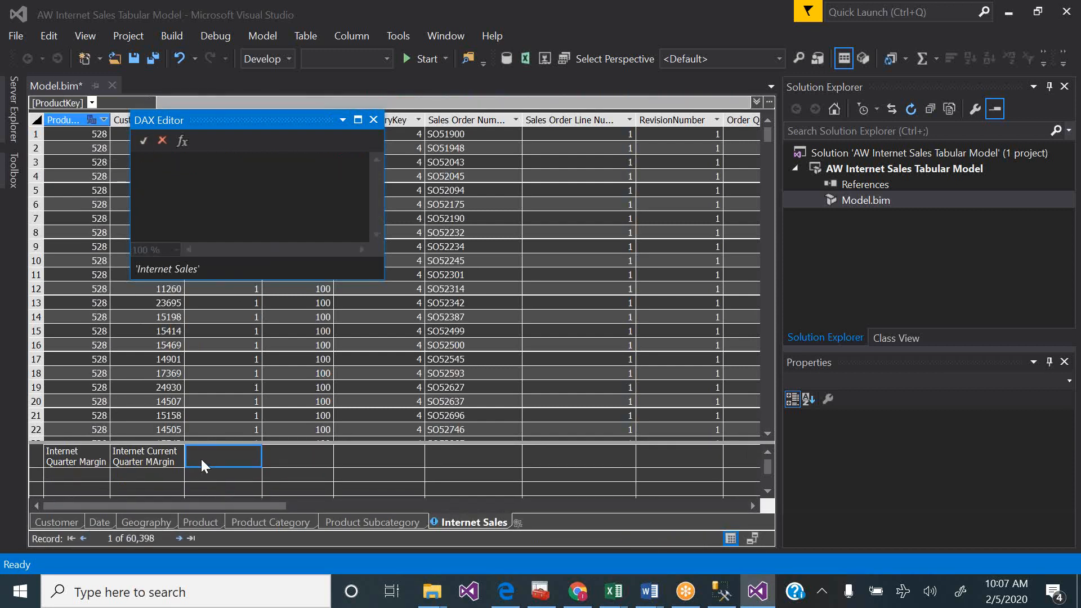
- Rename the Internet Quarter Margin measure to Internet Previous Quarter Margin, commit it and close the DAX Editor
left_click(80, 456)
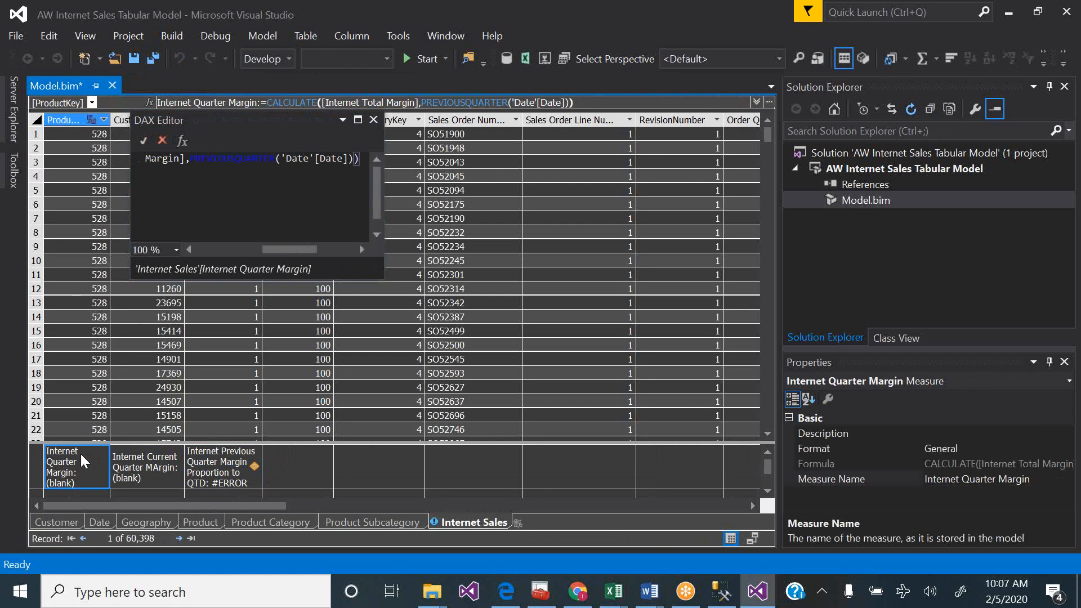
left_click_drag(282, 251, 202, 249)
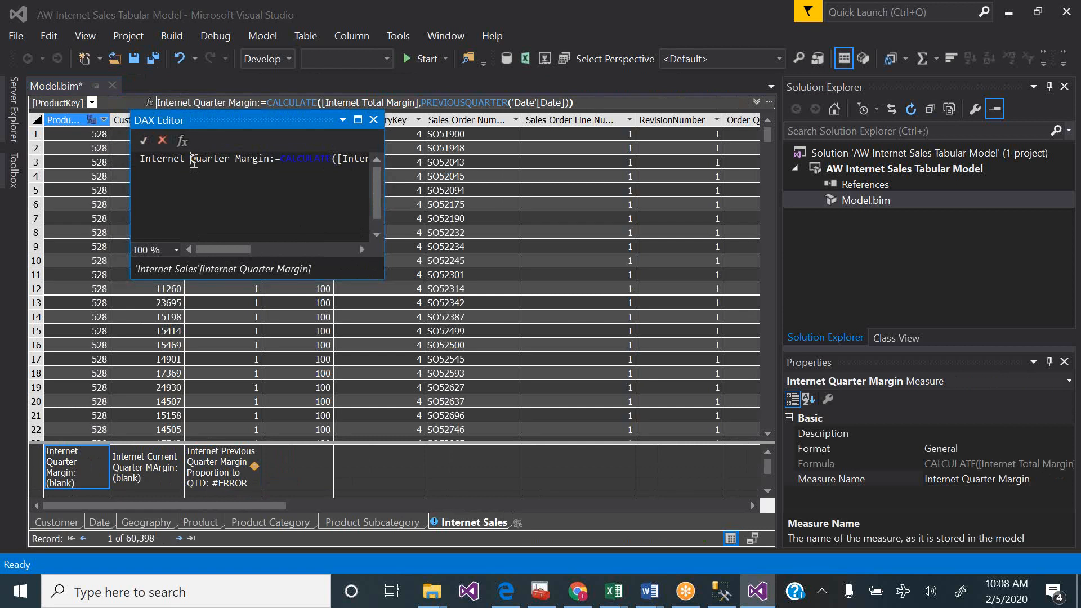
left_click(191, 159)
type("Previous")
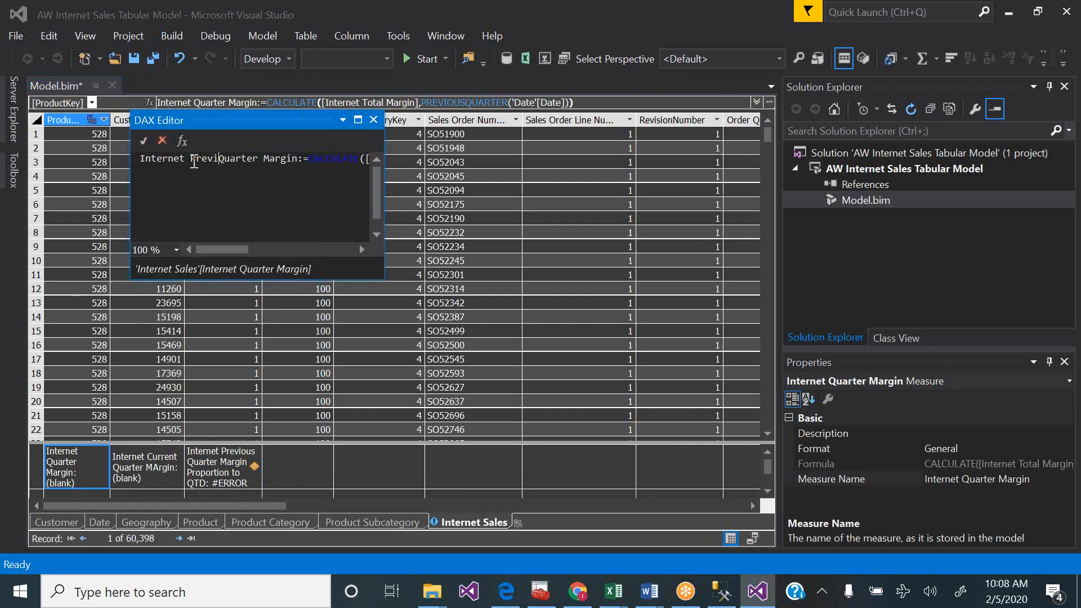
left_click(144, 140)
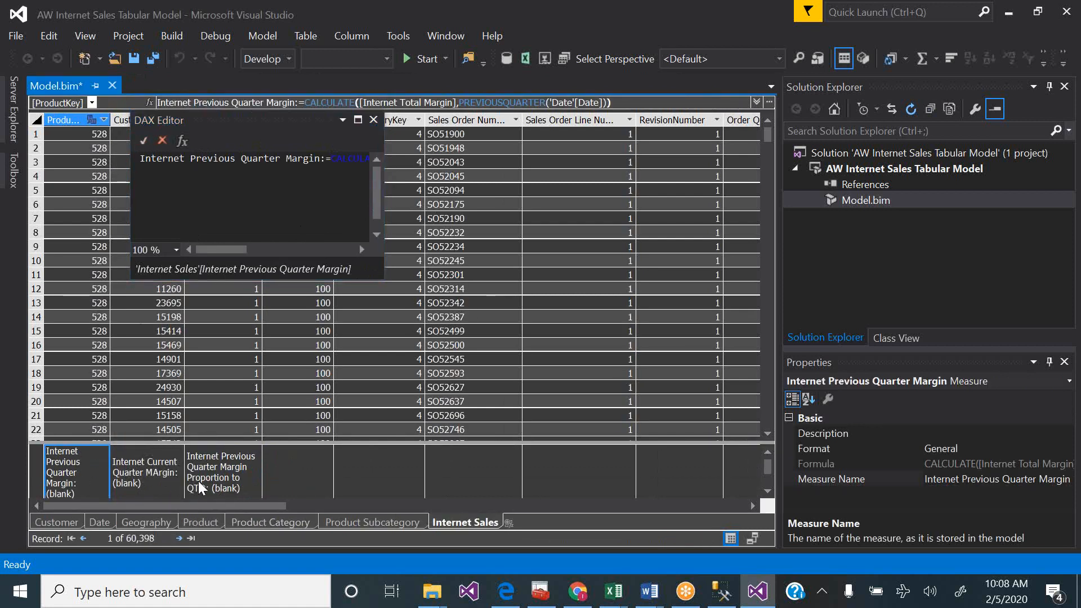
left_click(373, 120)
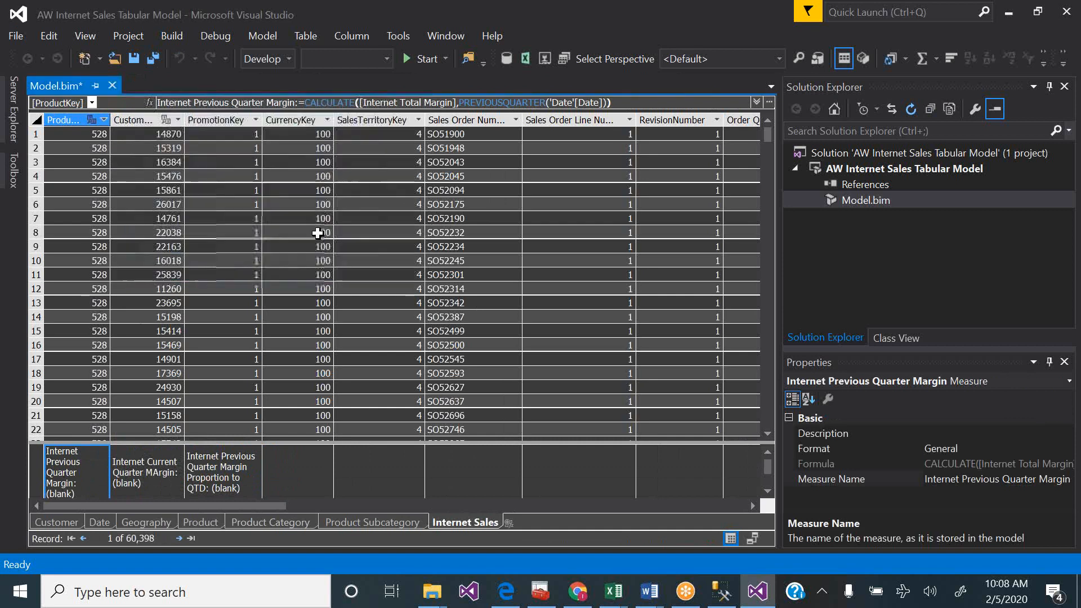
- Select the empty measure cell beneath the CurrencyKey column, and copy the Internet Previous Quarter Sales formula from the PDF guide in Microsoft Edge
left_click(297, 465)
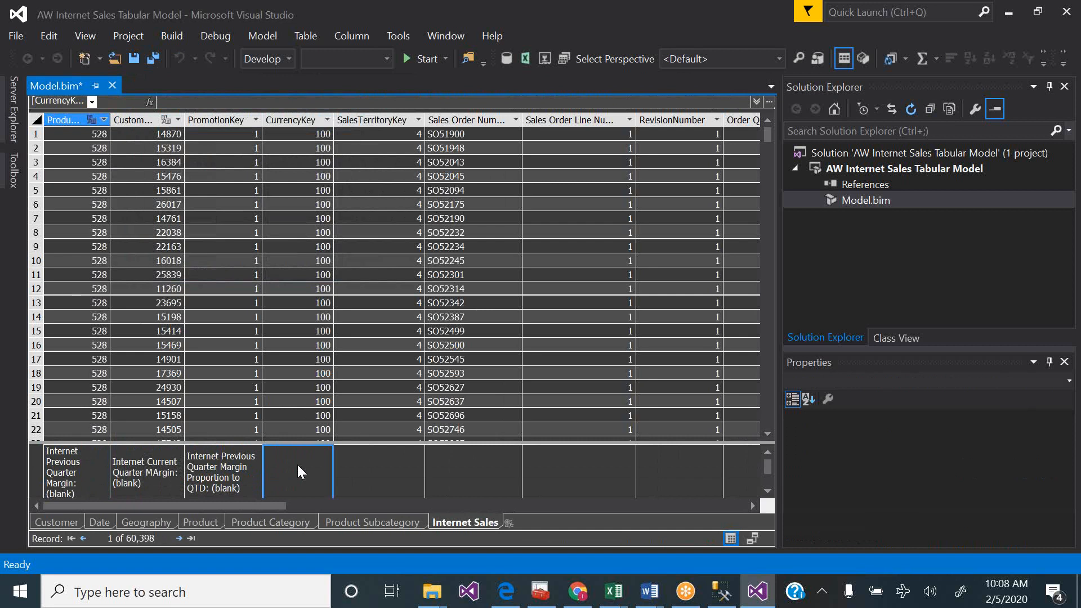
key("XF86AudioLowerVolume")
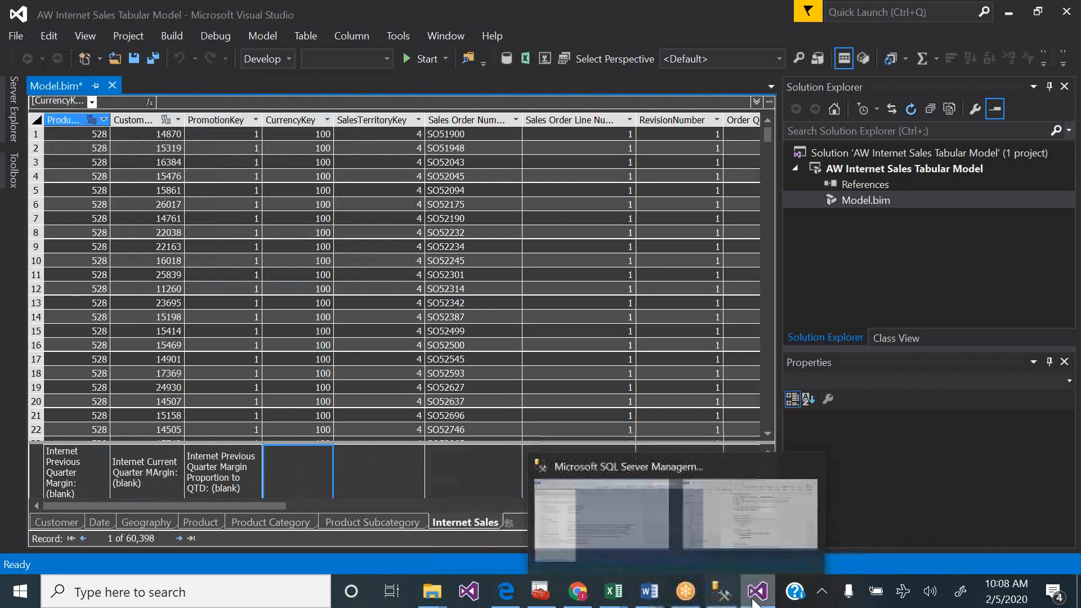
left_click(507, 601)
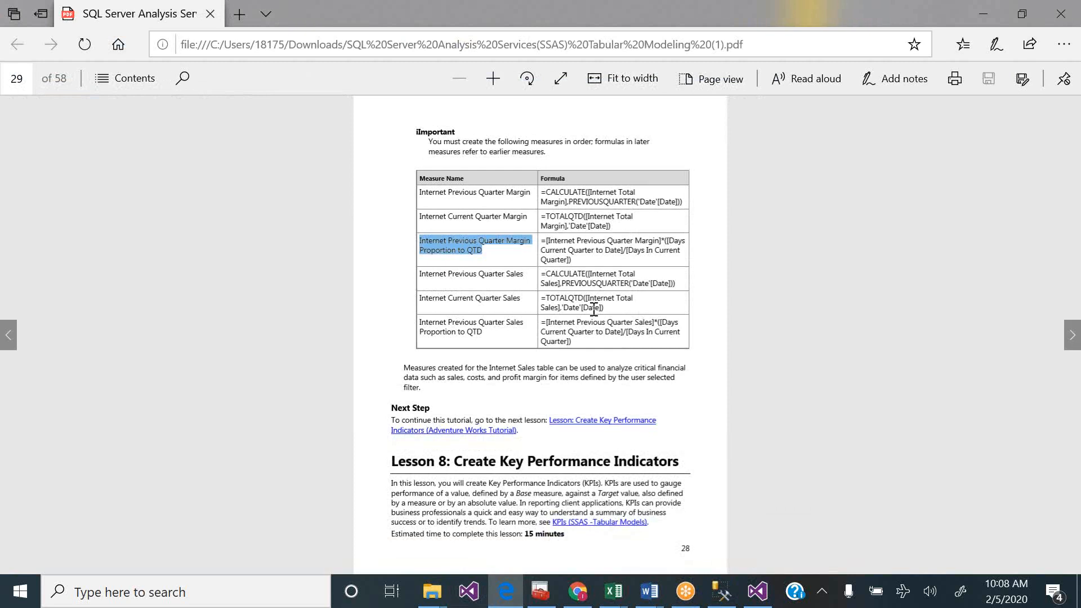
left_click_drag(675, 282, 545, 275)
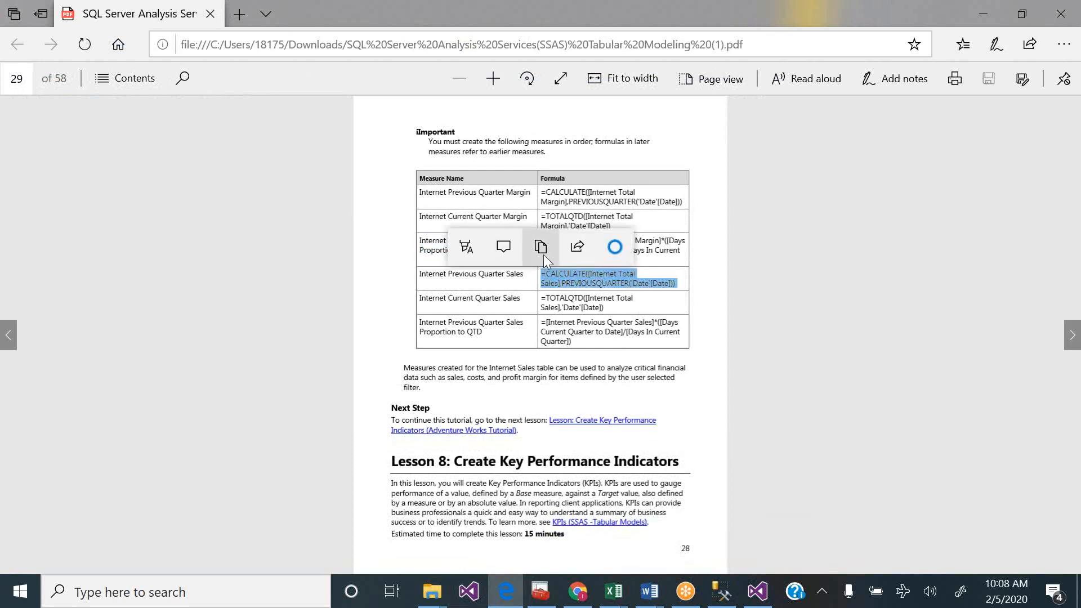
left_click(540, 247)
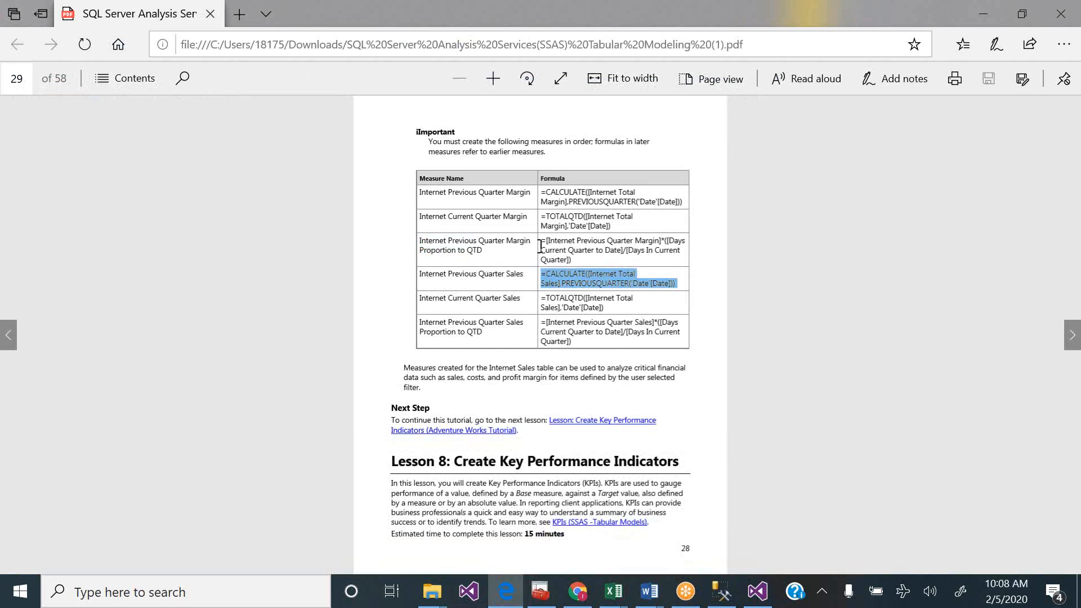
- In Visual Studio, create the measure Internet Previous Quarter Sales beneath the CurrencyKey column with the copied CALCULATE/PREVIOUSQUARTER formula, and commit it
left_click(757, 591)
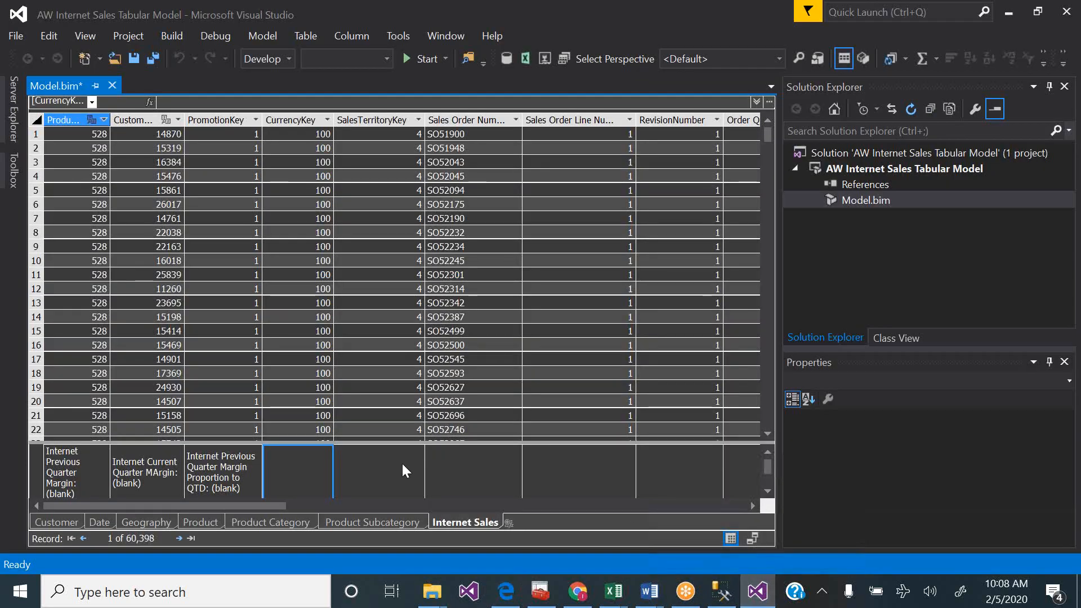
right_click(292, 472)
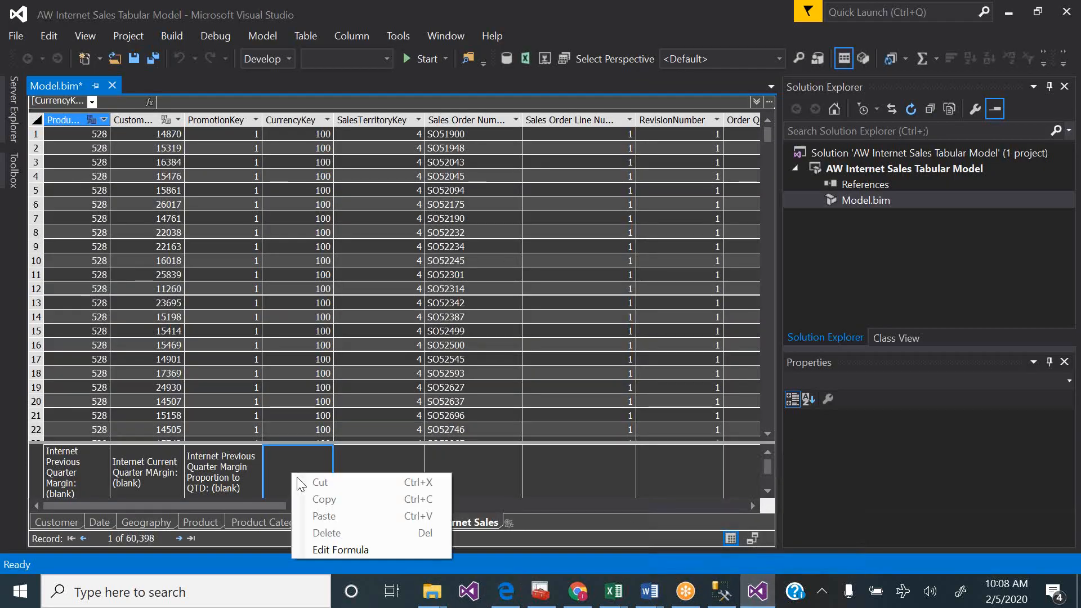
left_click(352, 550)
type("Internet P")
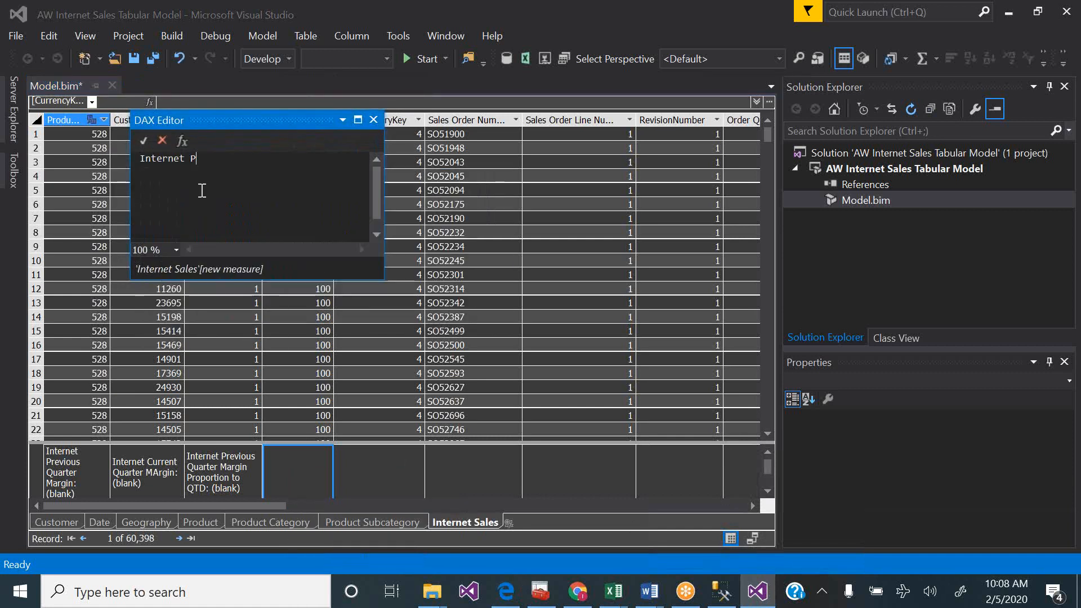
type("re")
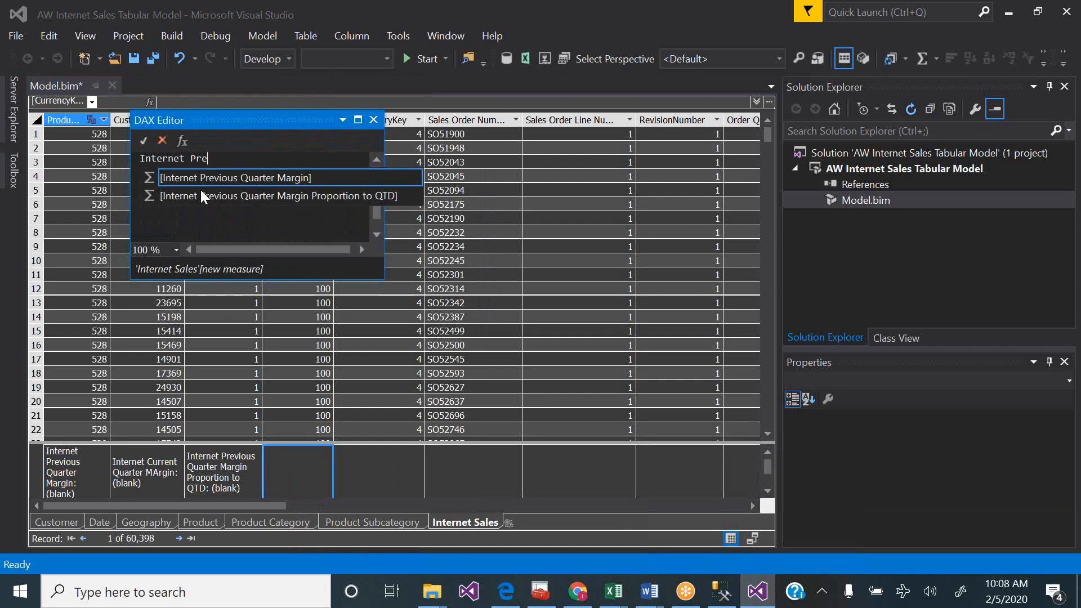
type("vious Quarter Sale")
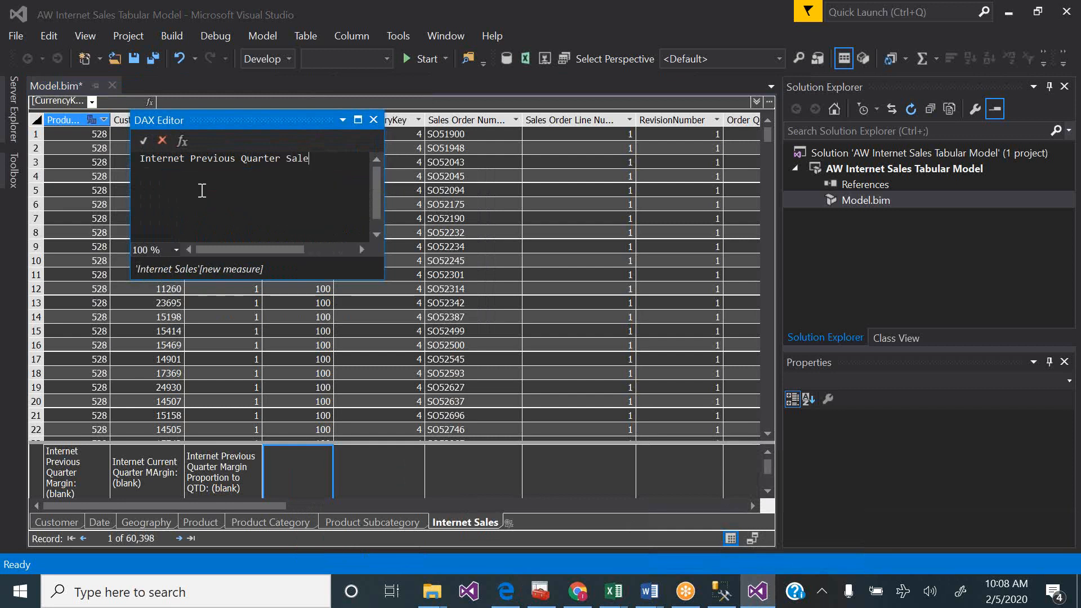
type("s:")
key("ctrl+v")
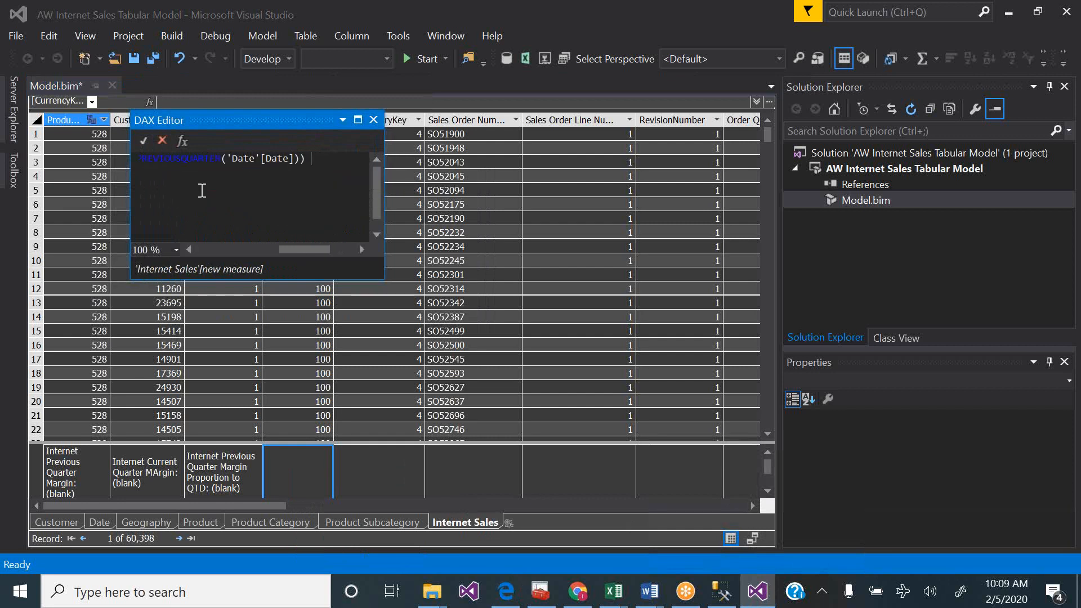
left_click(212, 251)
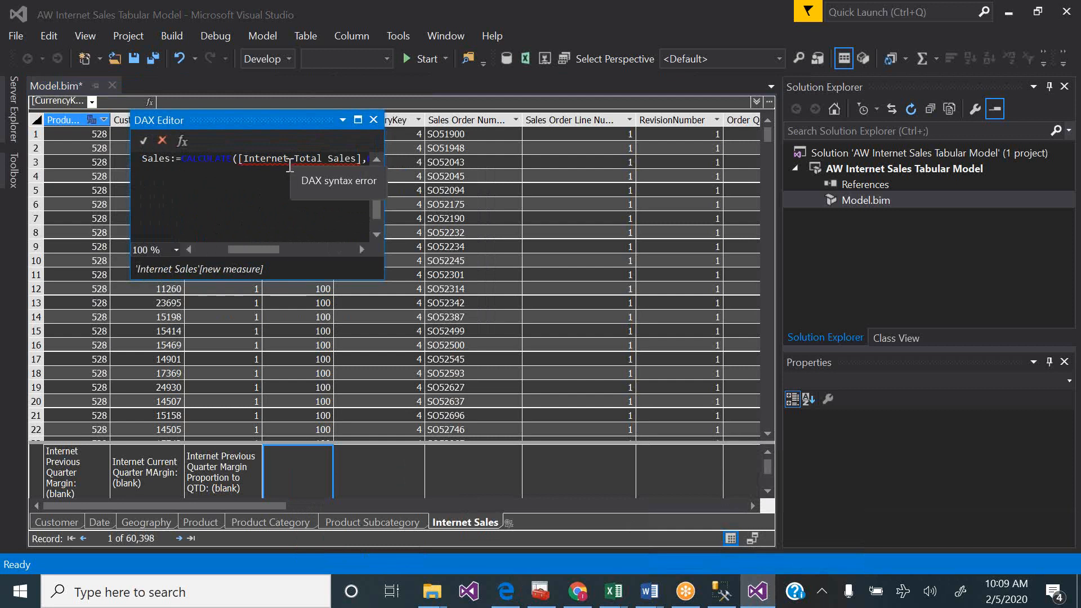
left_click(145, 145)
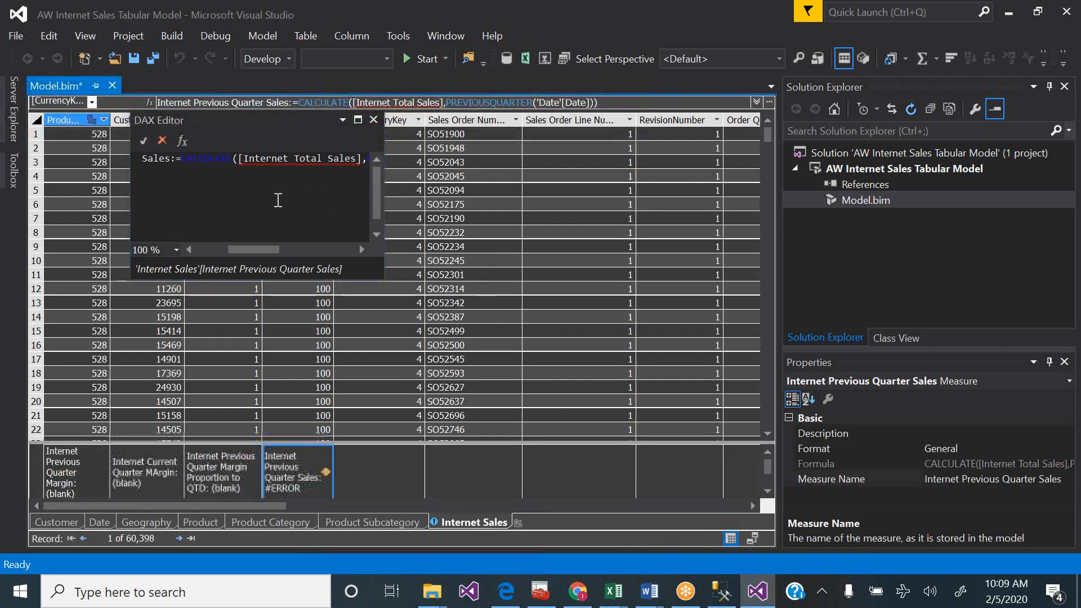
- Rename the Internet Total Sales Amount measure beneath the Sales Amount column to Internet Total Sales, and commit the change
left_click_drag(279, 505, 510, 509)
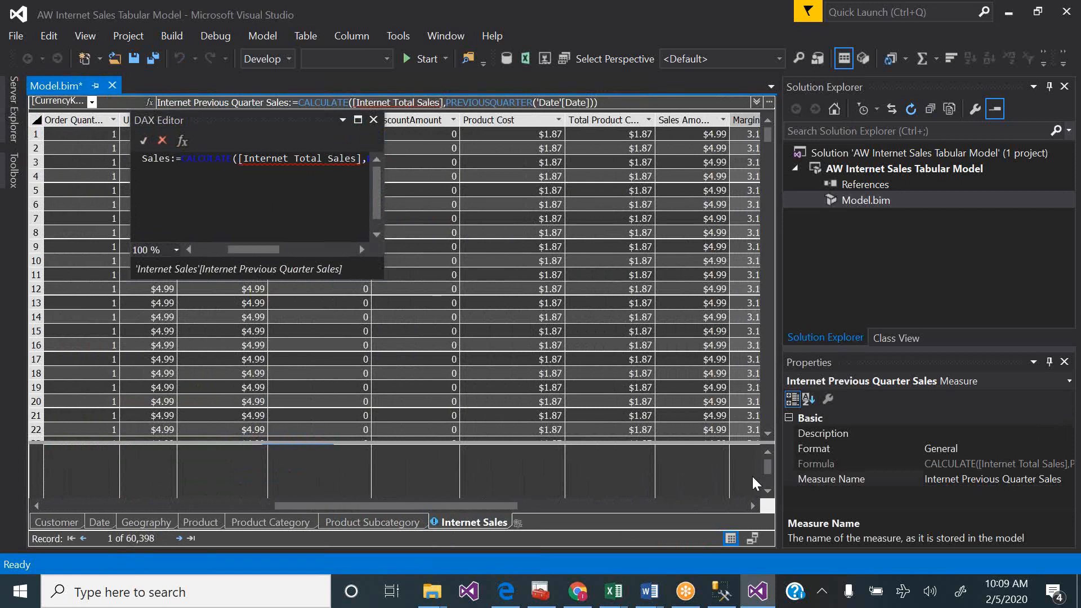
left_click(765, 451)
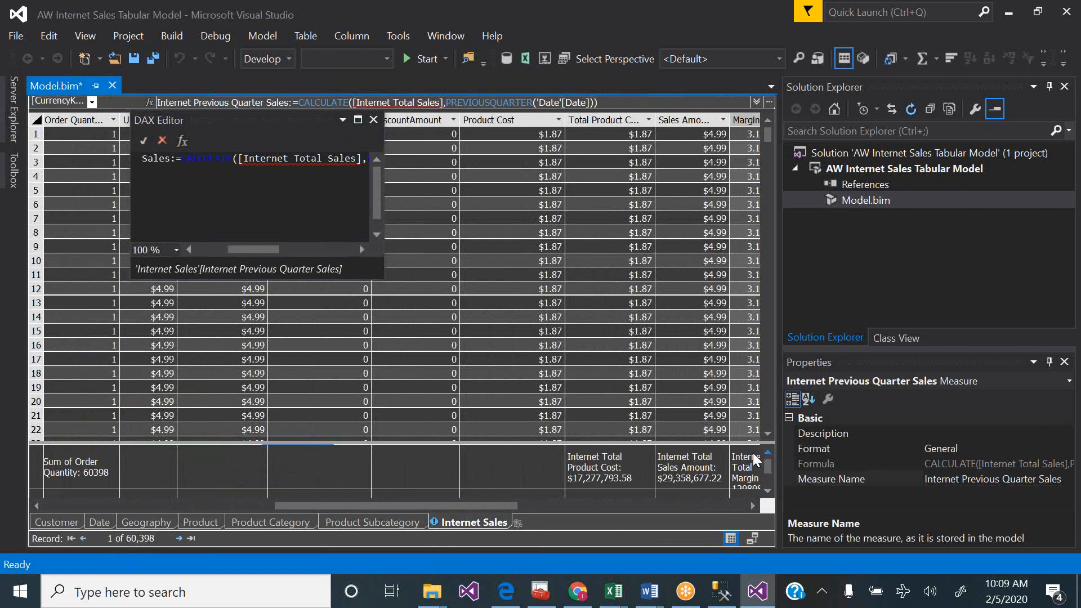
left_click(691, 465)
left_click(218, 246)
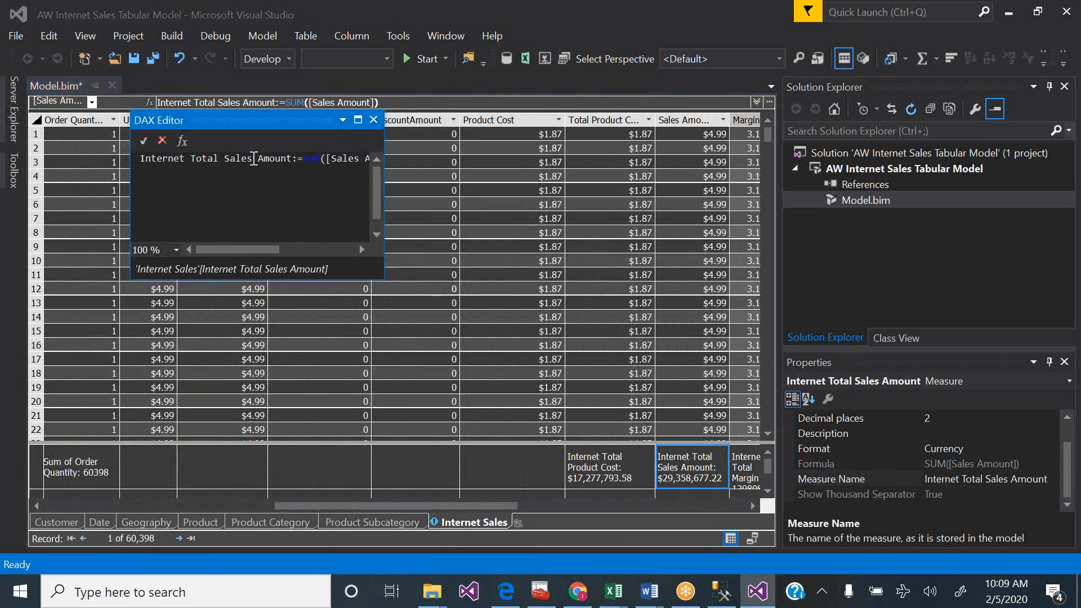
key("Delete")
key("Delete")
key("Delete")
key("Delete")
key("Delete")
key("Delete")
key("Delete")
left_click(144, 141)
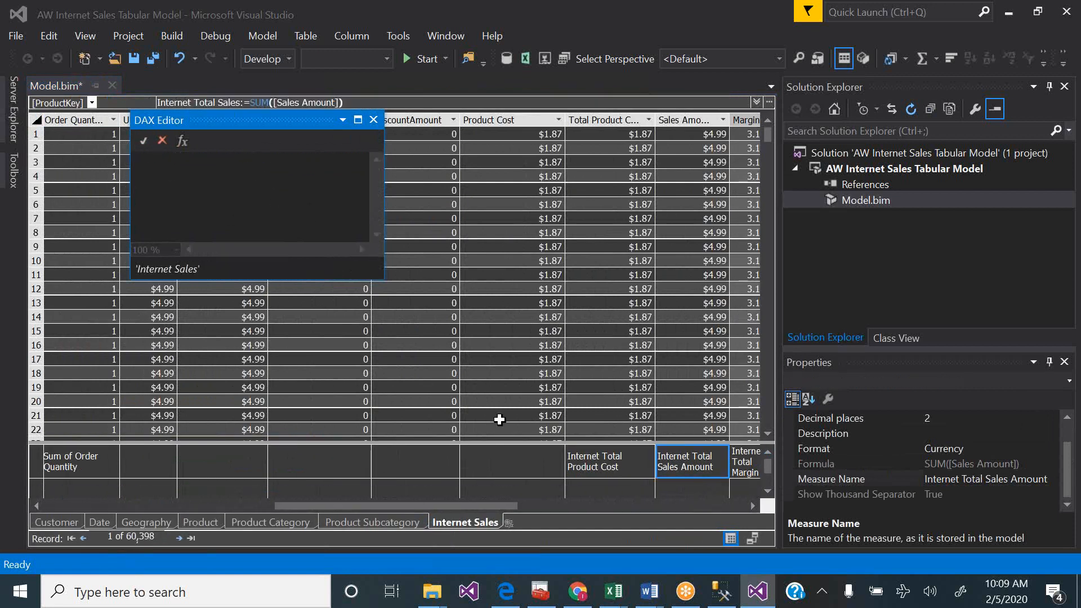
- Check the Internet Previous Quarter Sales measure beneath the CurrencyKey column and close the DAX Editor
left_click_drag(445, 506, 174, 490)
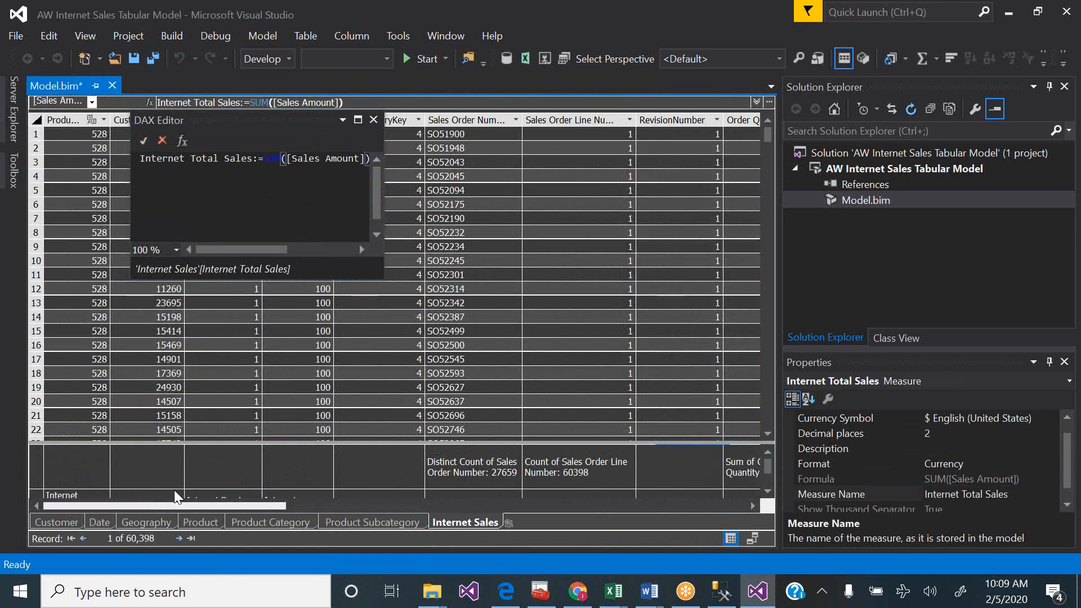
left_click(768, 490)
left_click(768, 490)
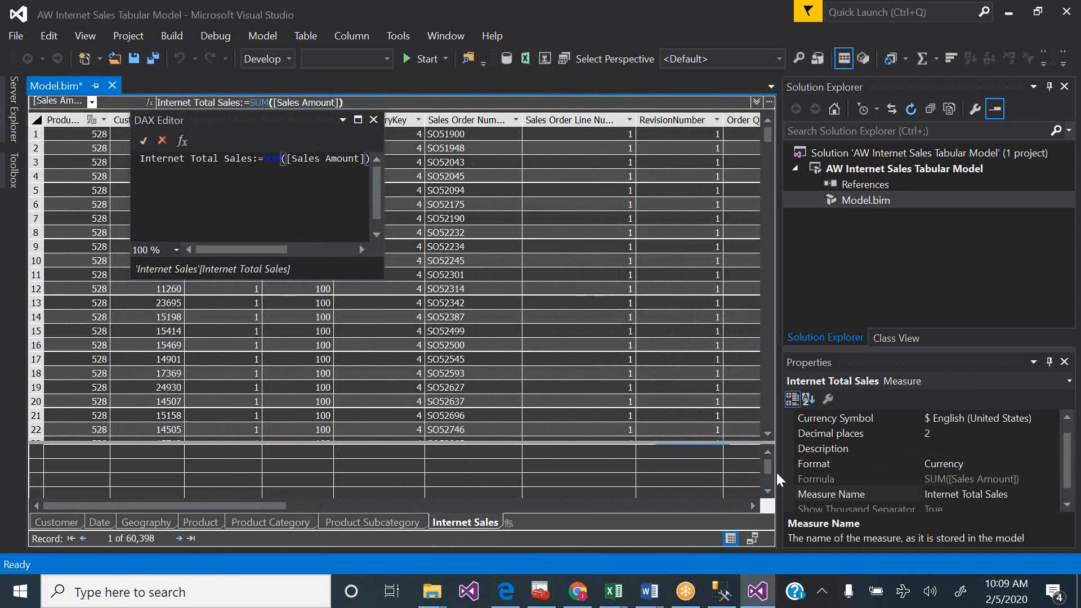
left_click(768, 452)
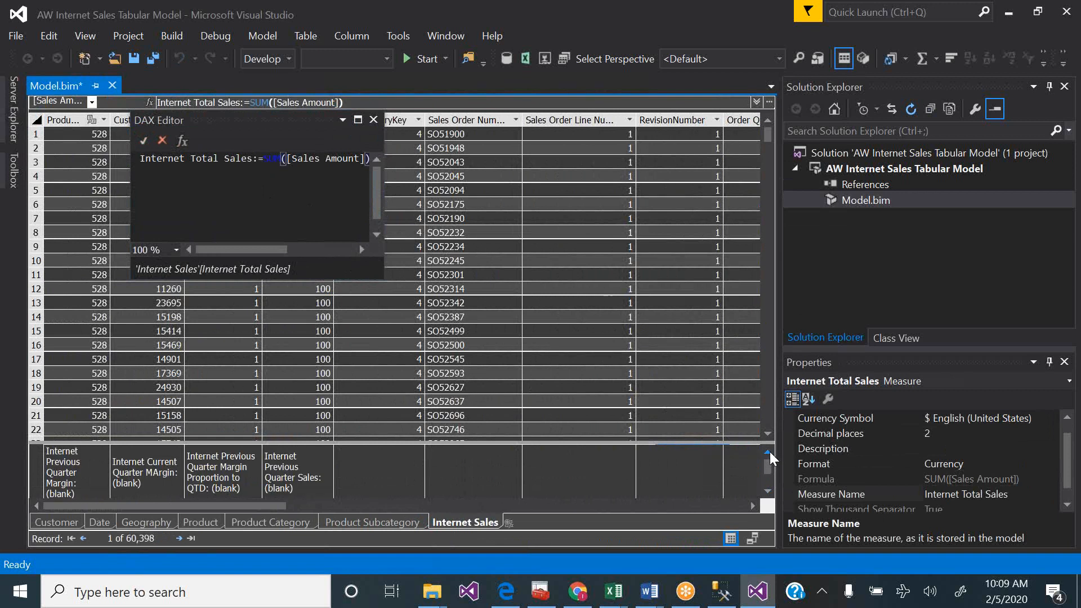
left_click(373, 119)
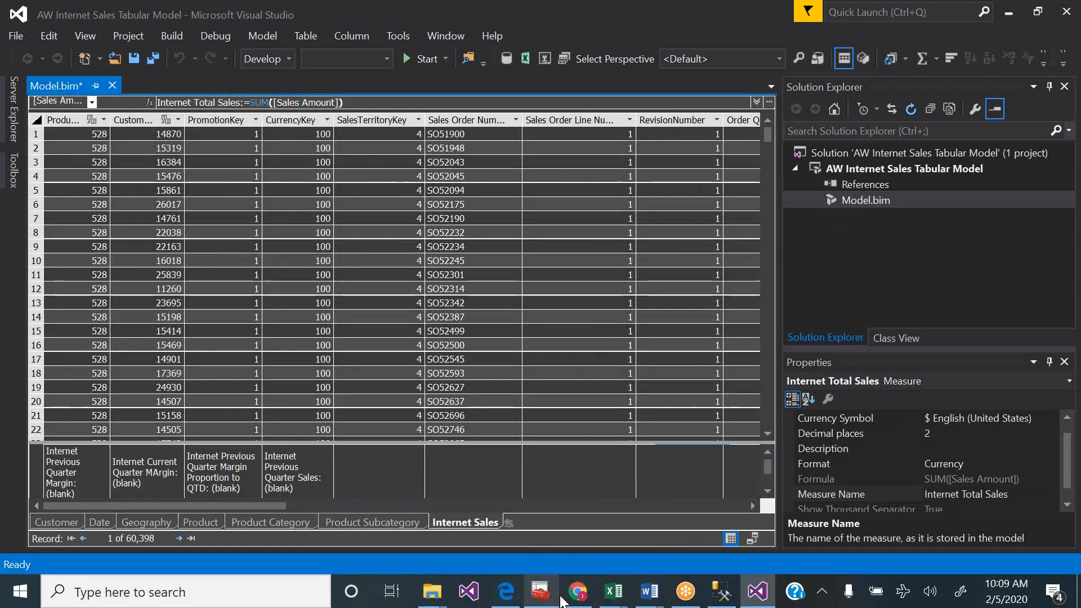
- Copy the Internet Current Quarter Sales formula from the PDF guide in Microsoft Edge
left_click(504, 599)
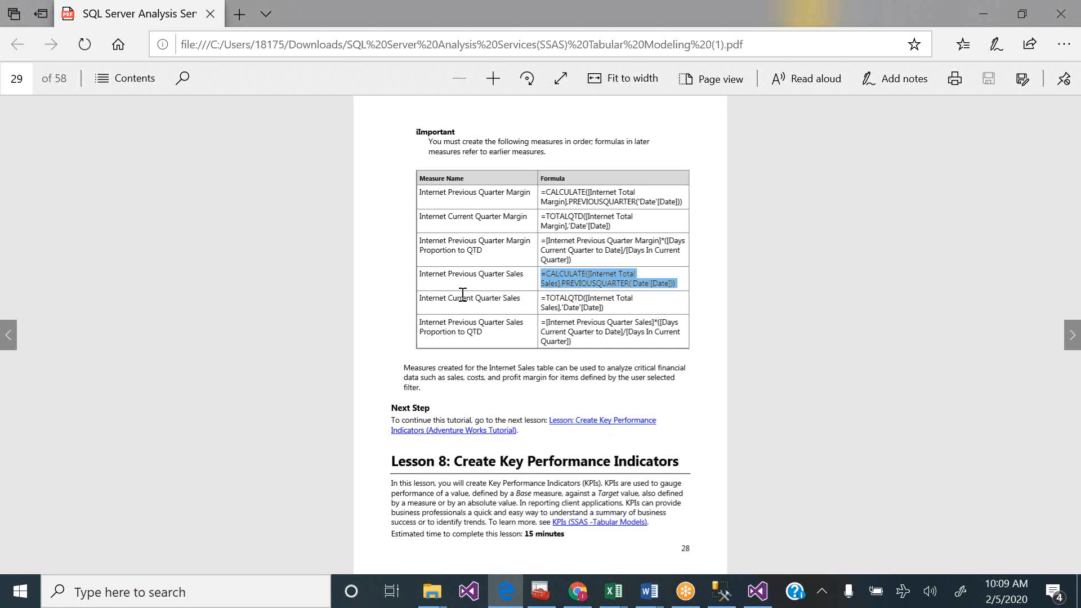
left_click_drag(615, 307, 540, 297)
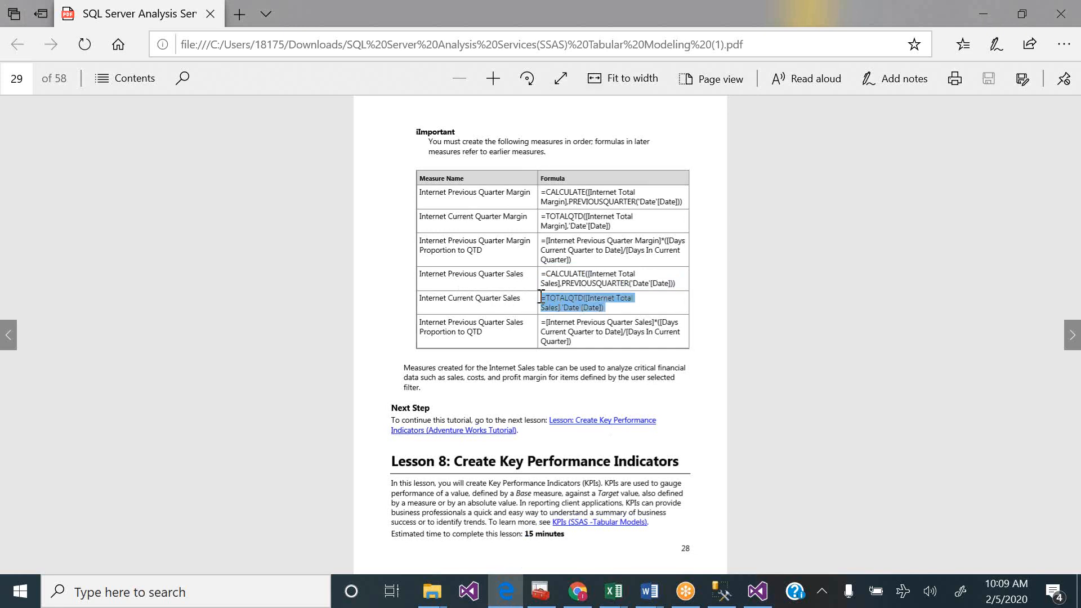
left_click(540, 272)
- In Visual Studio, create the measure Internet Current Quarter Sales beneath the SalesTerritoryKey column with the copied TOTALQTD formula, and commit it
mouse_move(770, 600)
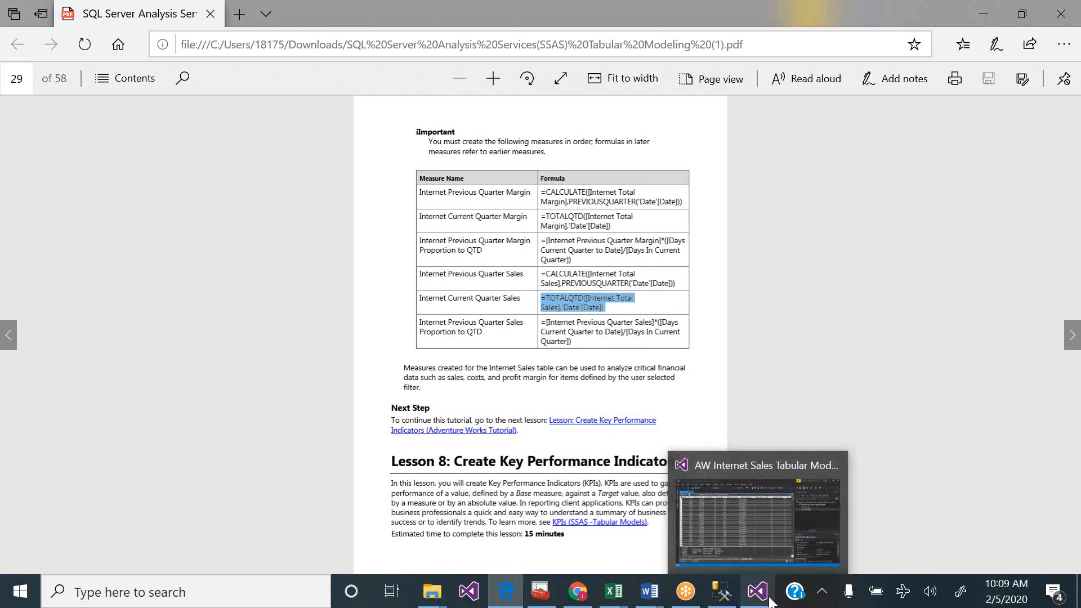
left_click(757, 518)
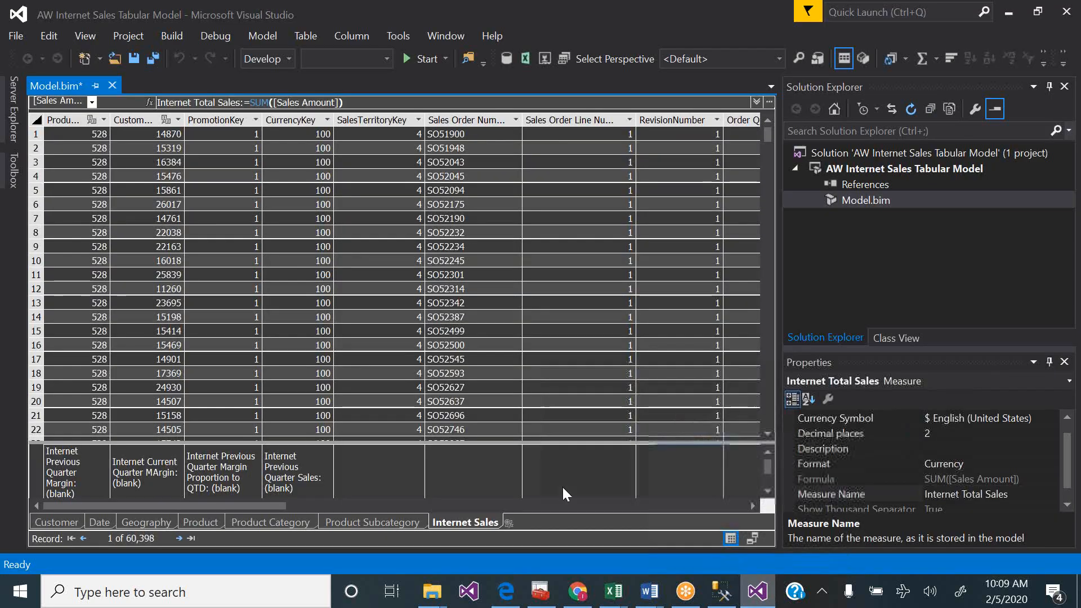
right_click(387, 467)
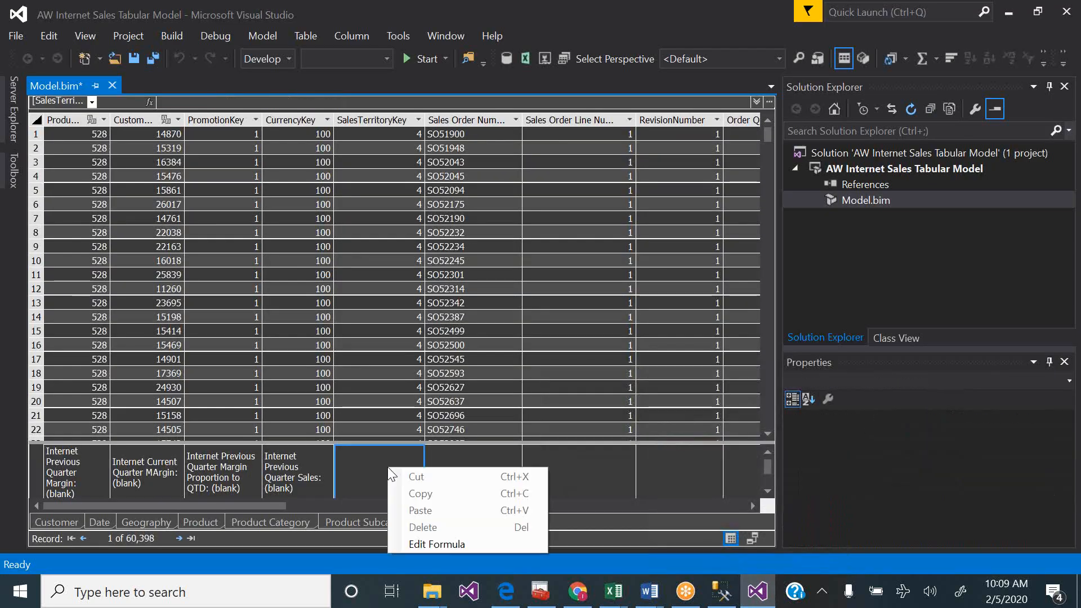
left_click(426, 543)
type("In")
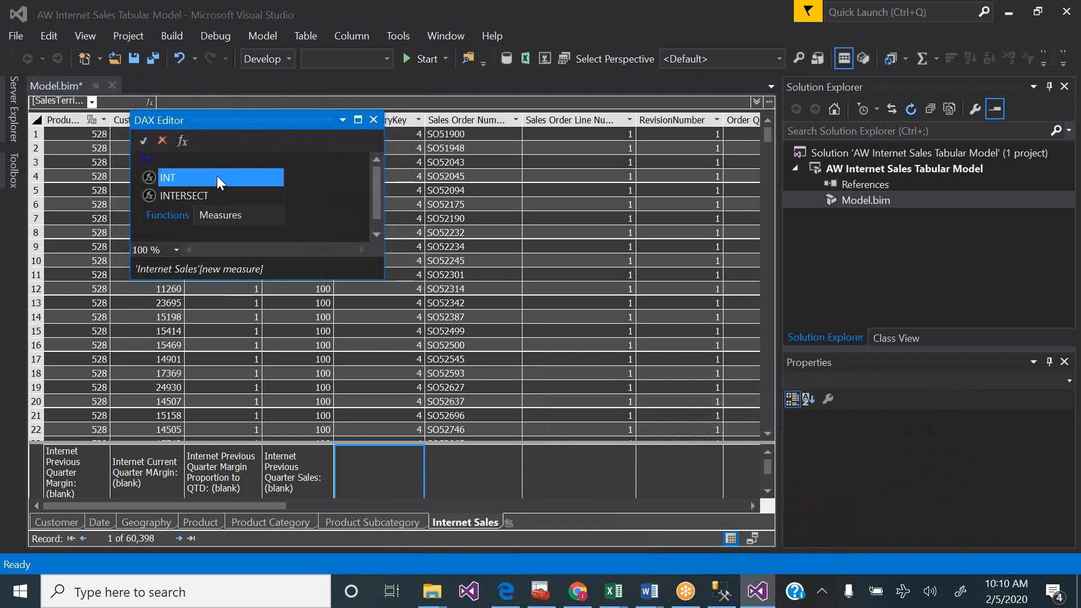
type("ternet Curr")
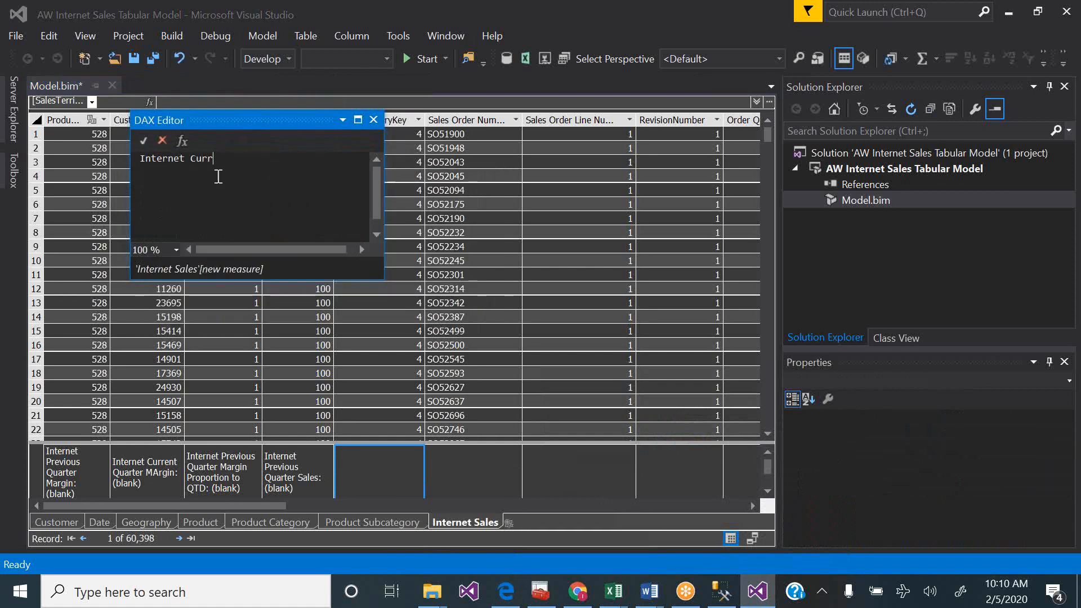
type("ent ")
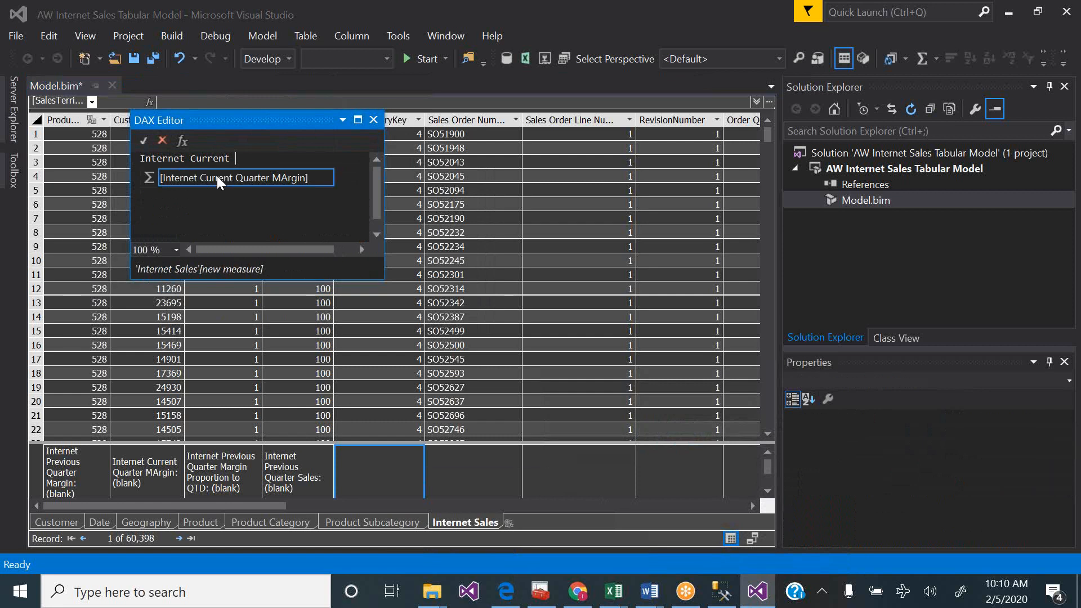
type("Quarter Sales:=")
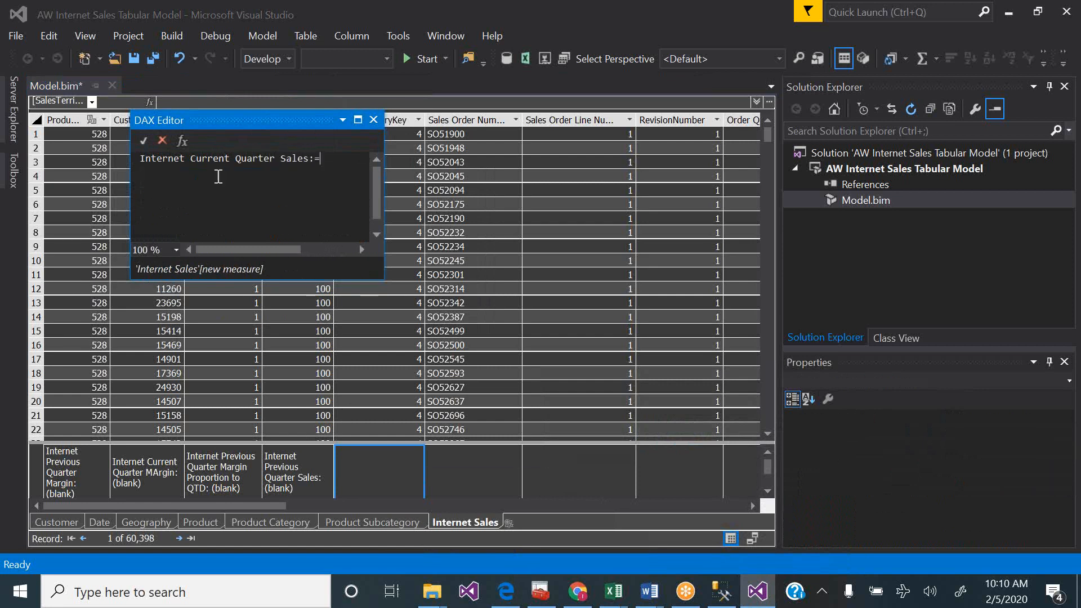
key("ctrl+v")
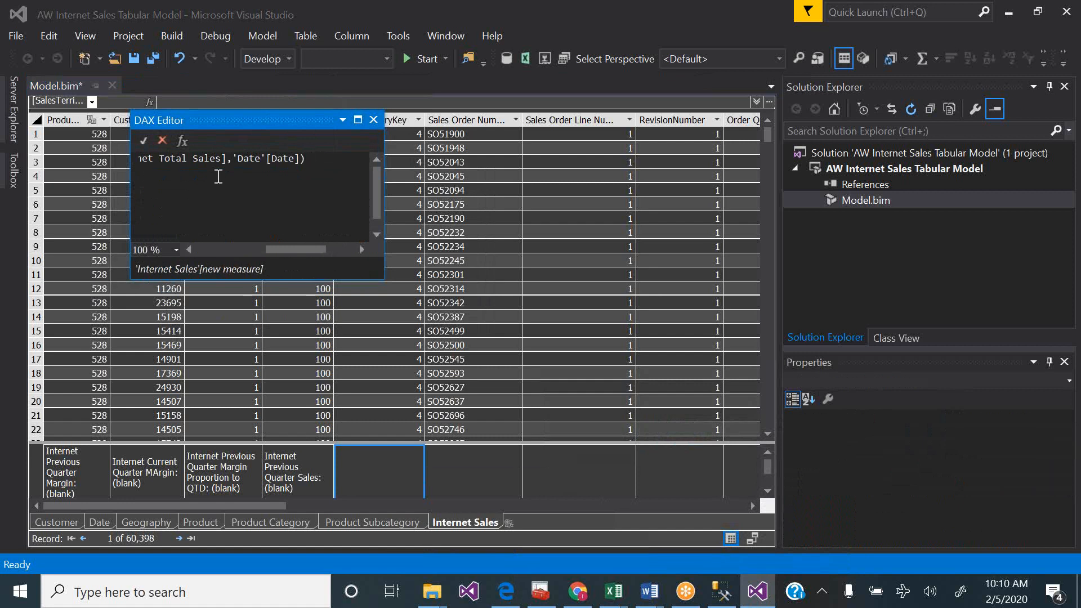
left_click(221, 252)
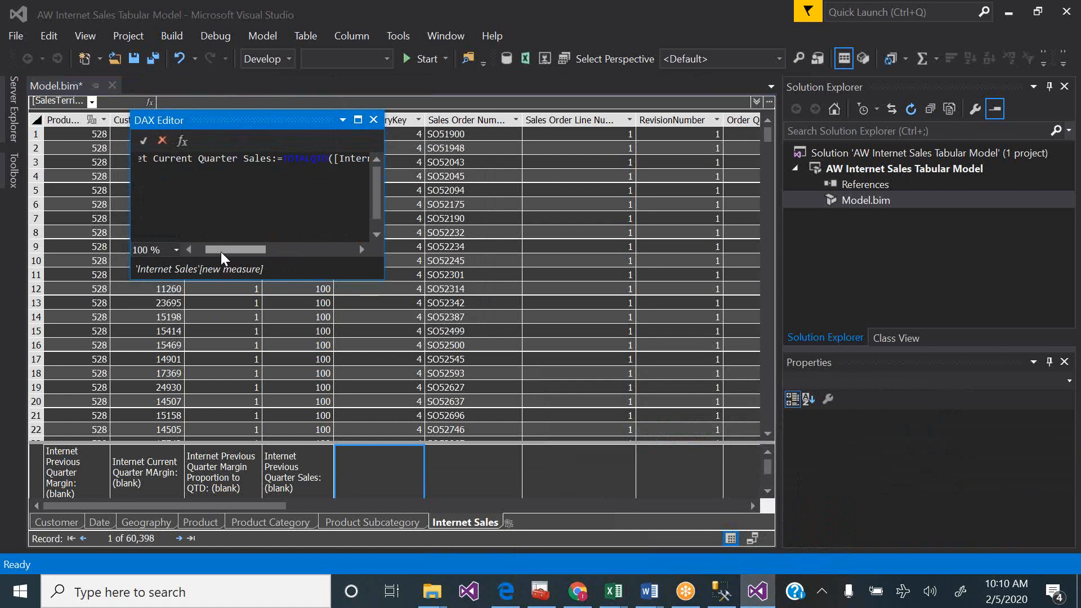
left_click(143, 141)
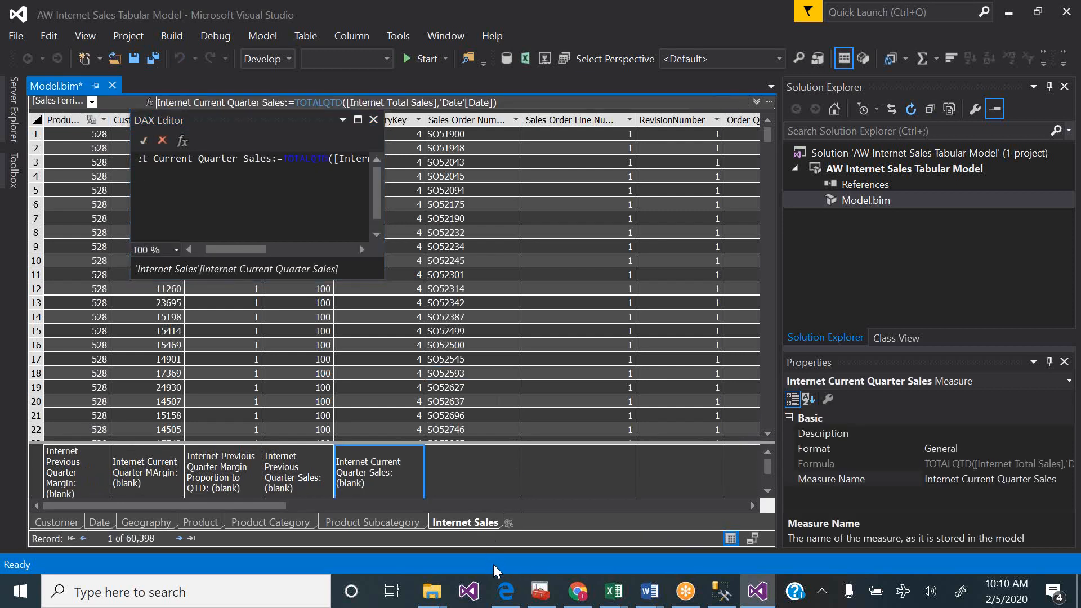
- Copy the Internet Previous Quarter Sales Proportion to QTD formula from the PDF guide in Microsoft Edge
left_click(506, 590)
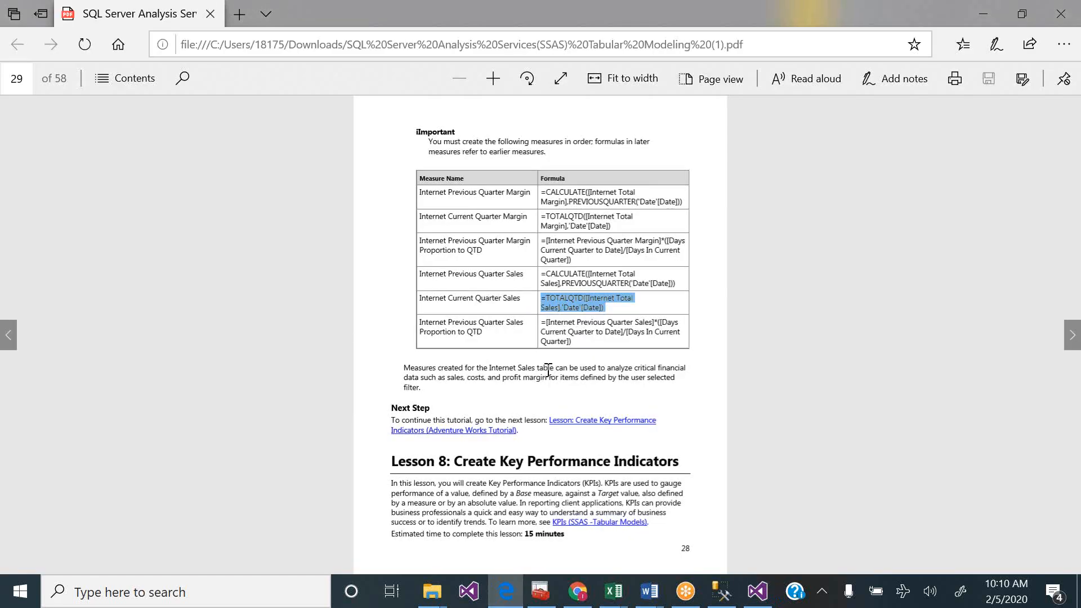
left_click_drag(575, 343, 546, 325)
left_click(545, 325)
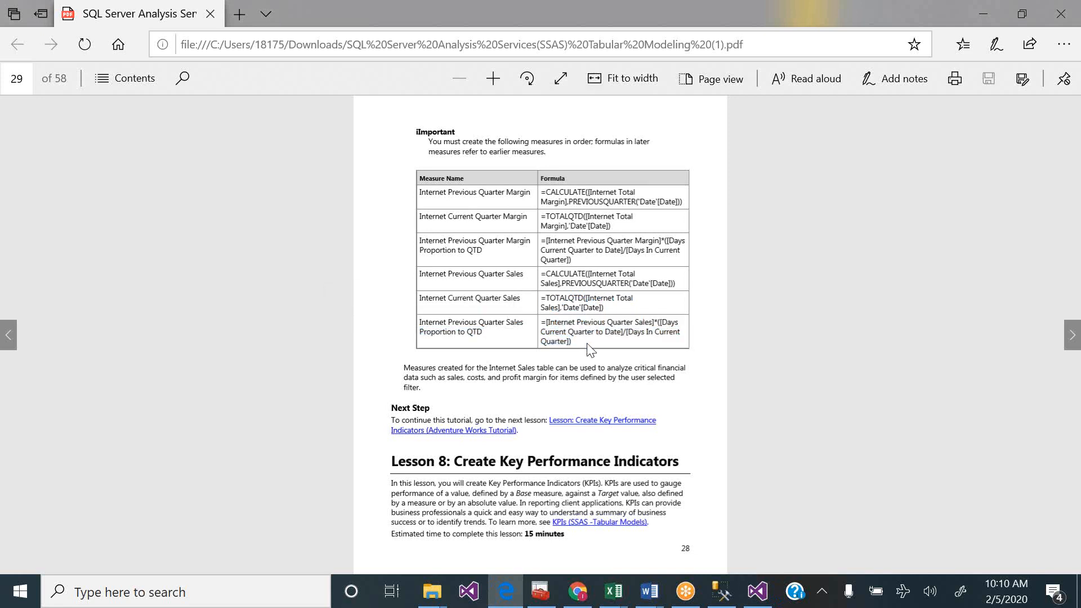
left_click_drag(575, 343, 547, 331)
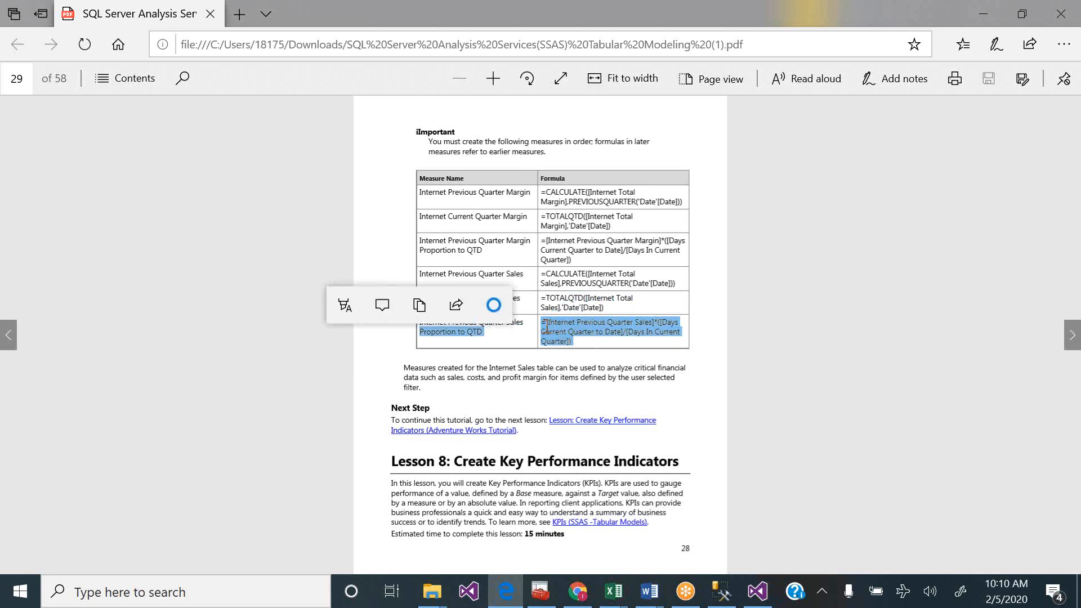
left_click(547, 329)
scroll(547, 326, "down", 3)
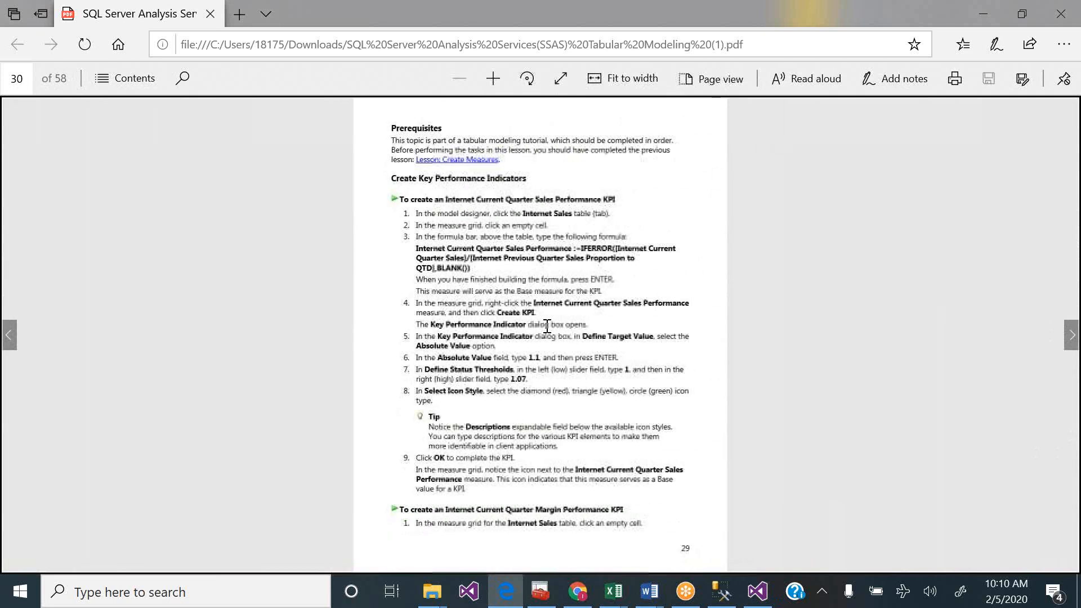
scroll(546, 326, "up", 3)
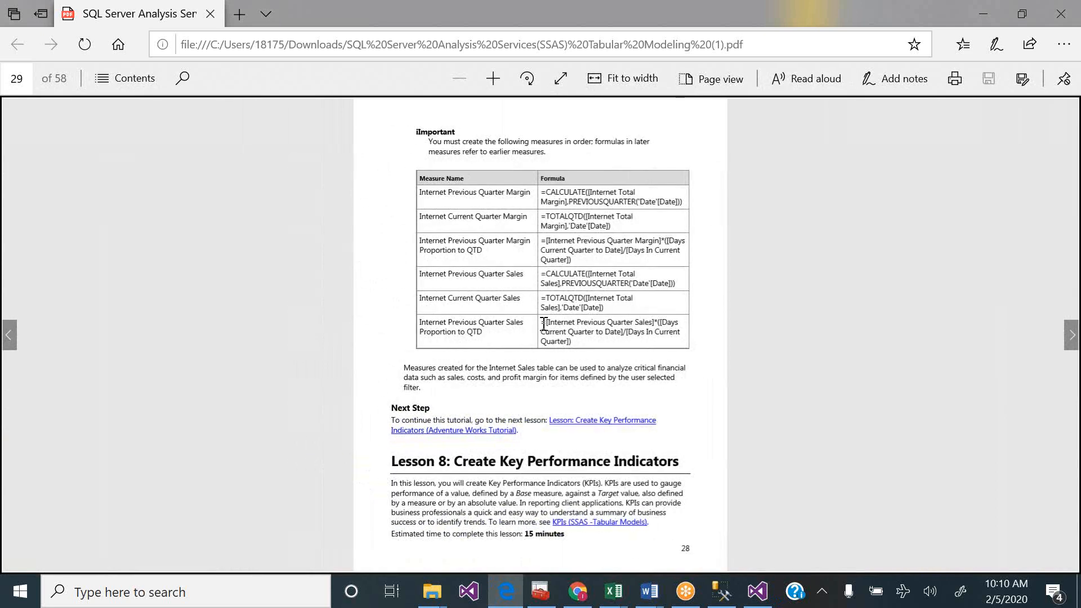
left_click_drag(543, 325, 571, 342)
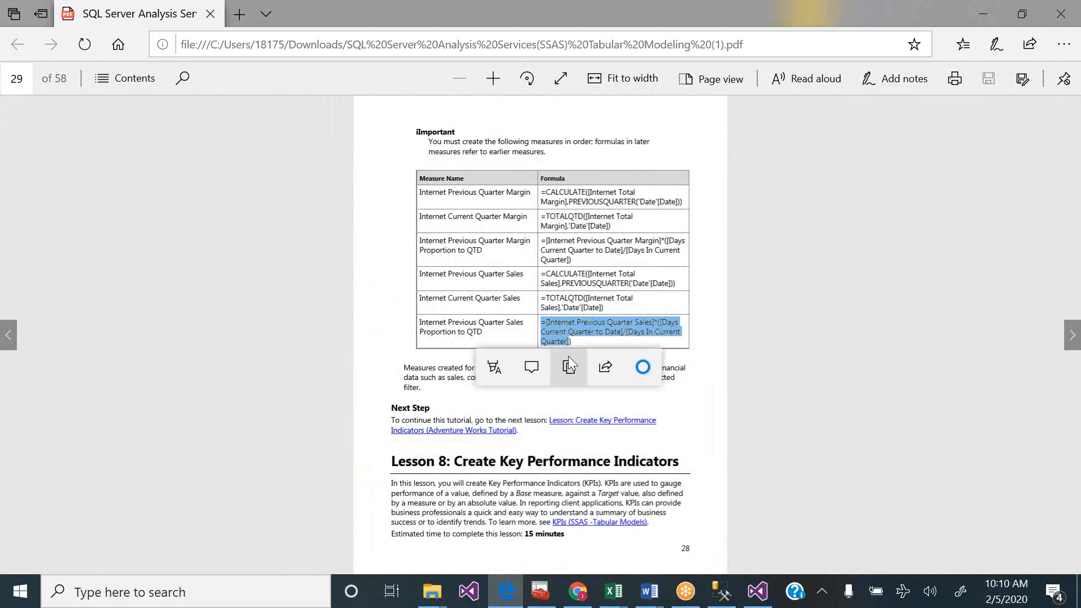
left_click(569, 365)
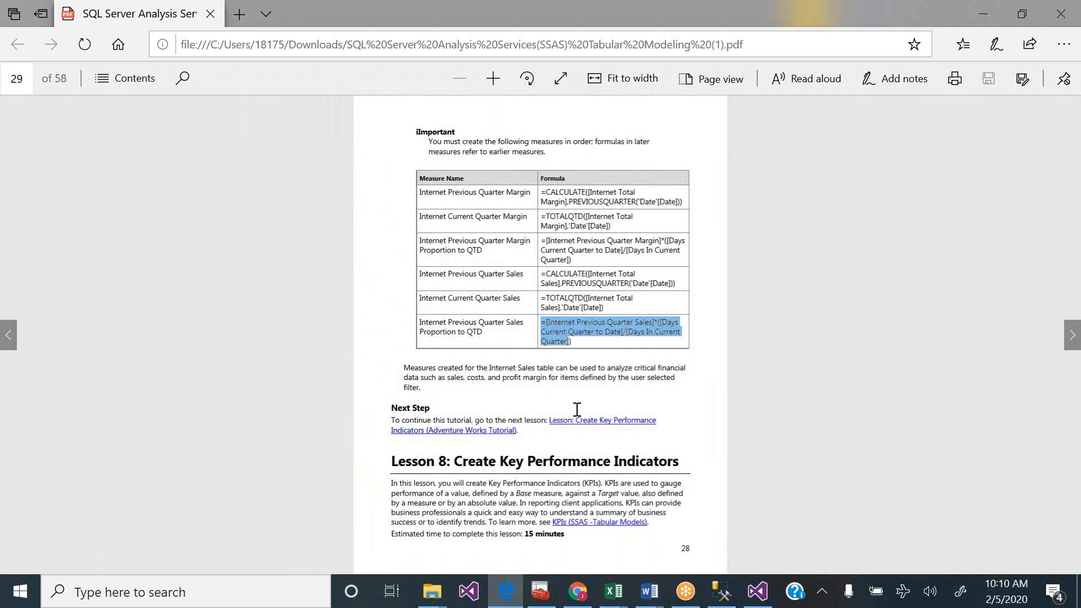
- In Visual Studio, start a new measure beneath the Sales Order Number column and enter Internet Previous Quarter Sales as the beginning of its name
left_click(757, 592)
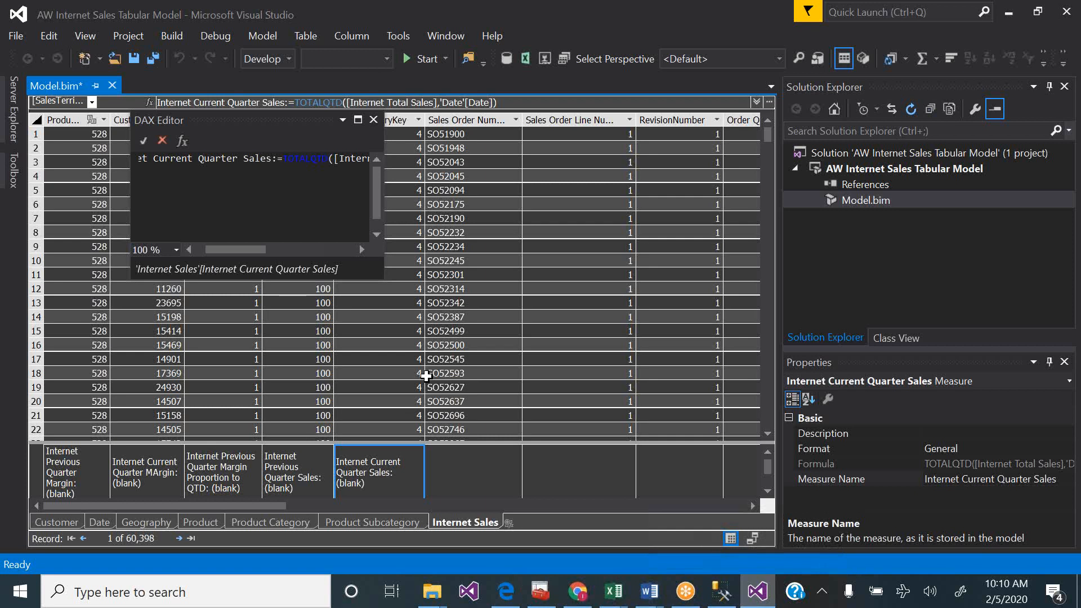
left_click(464, 472)
right_click(464, 471)
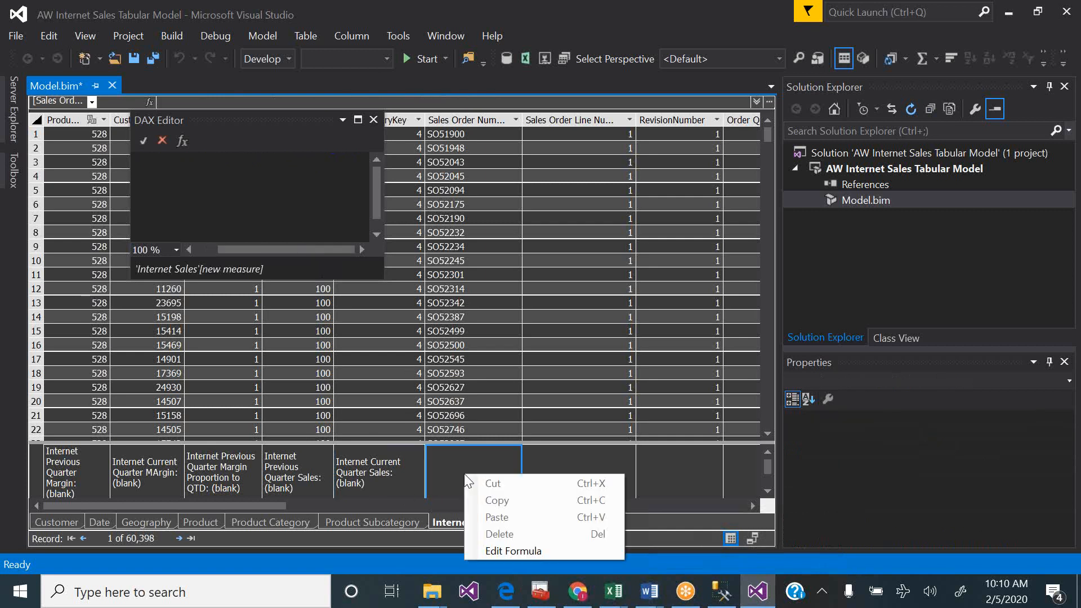
left_click(521, 546)
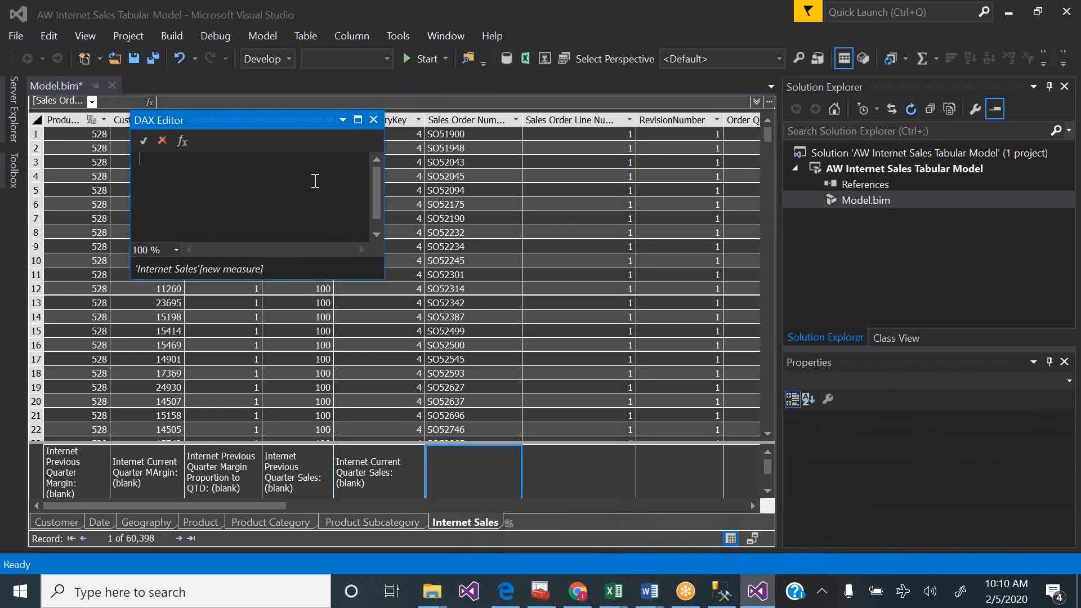
type("Inte")
key("BackSpace")
type("rnet ")
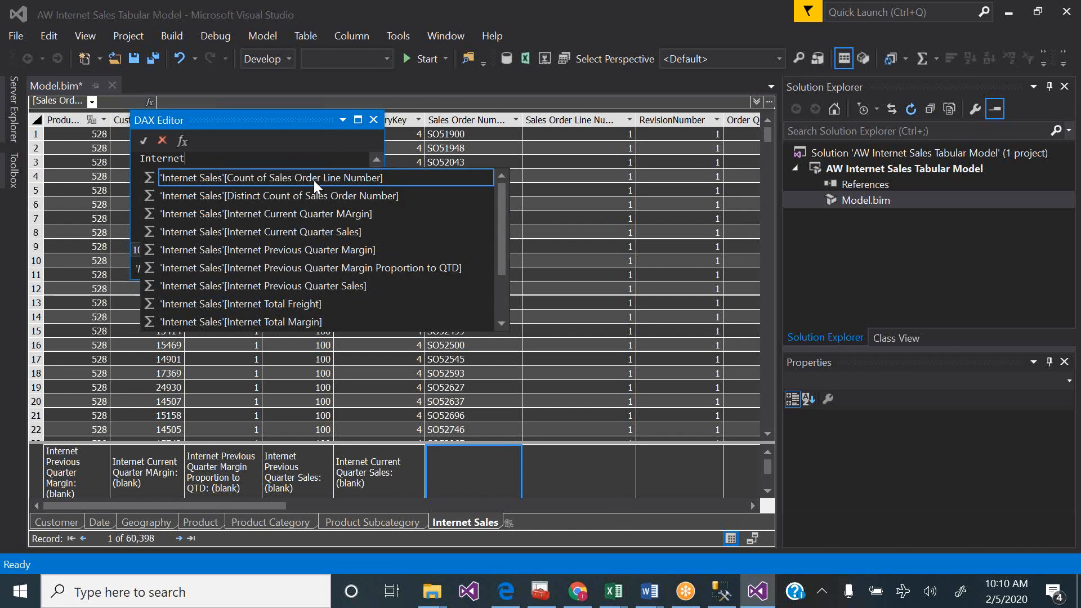
type("Pr")
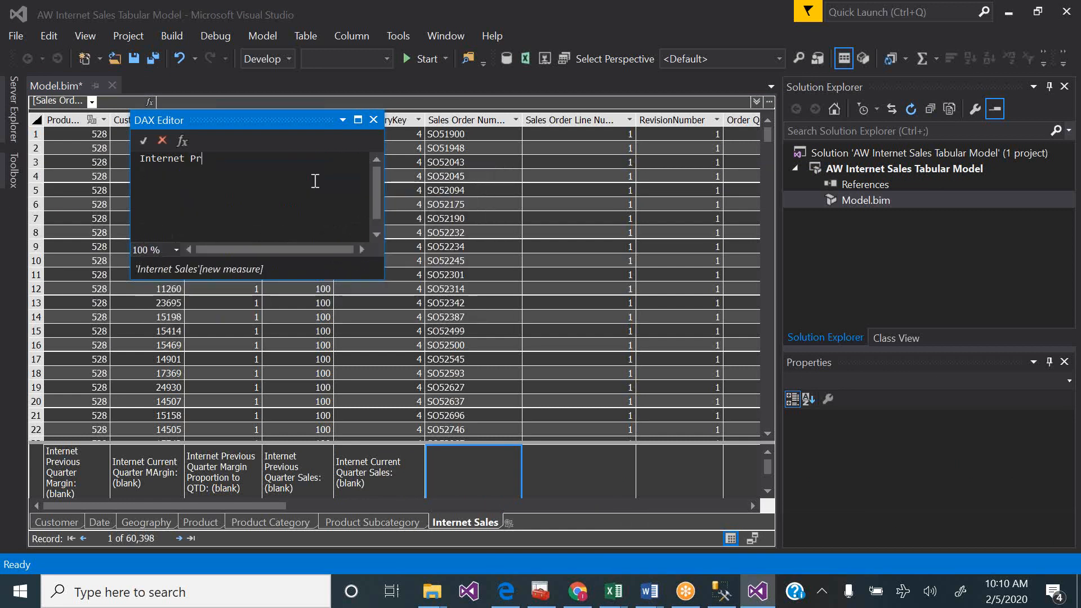
type("evious ")
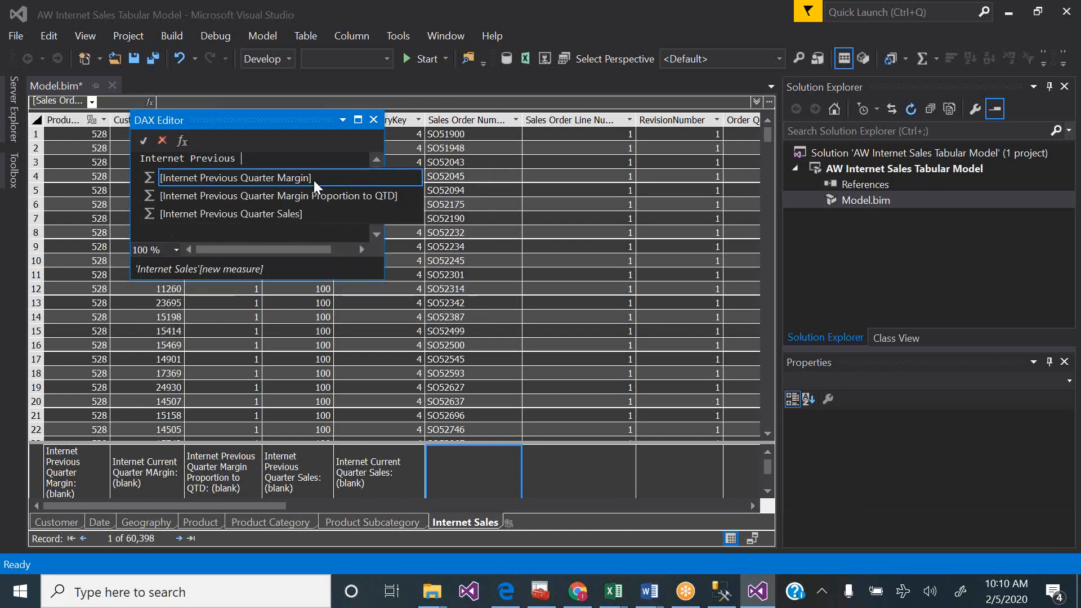
type("Quarter")
type(" Sales")
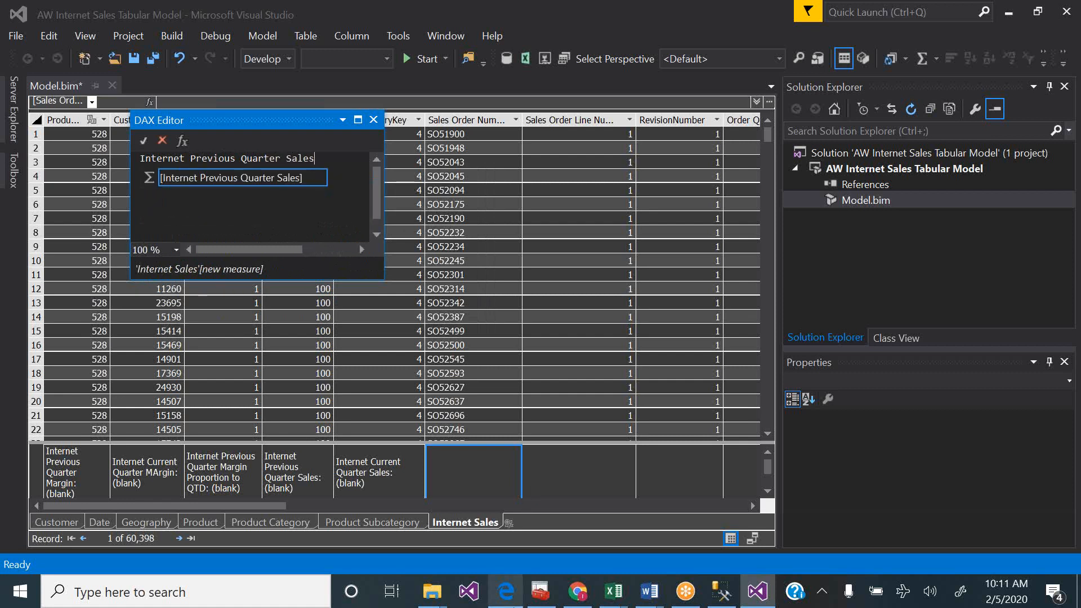
- Complete the measure name with Proportion to QTD, add the copied formula with its closing parenthesis, and commit the measure
left_click(513, 605)
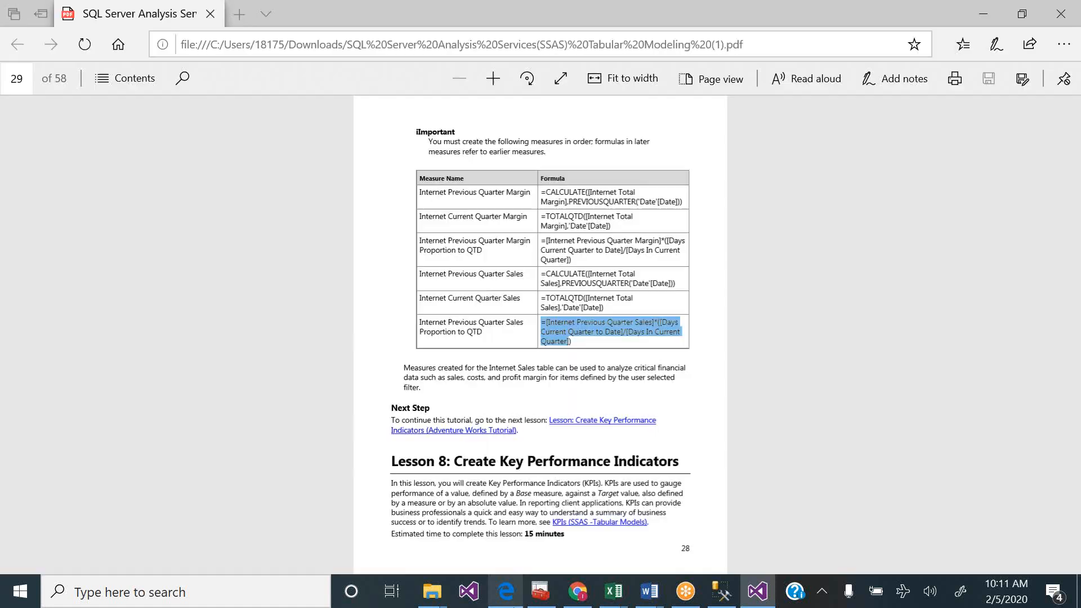
left_click(513, 605)
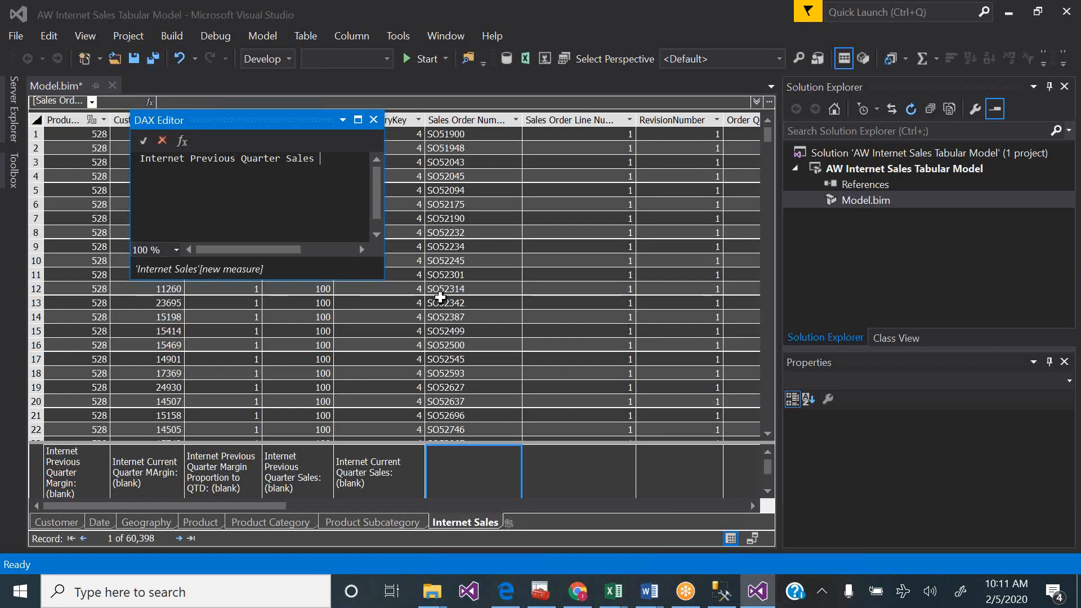
type("ortion t")
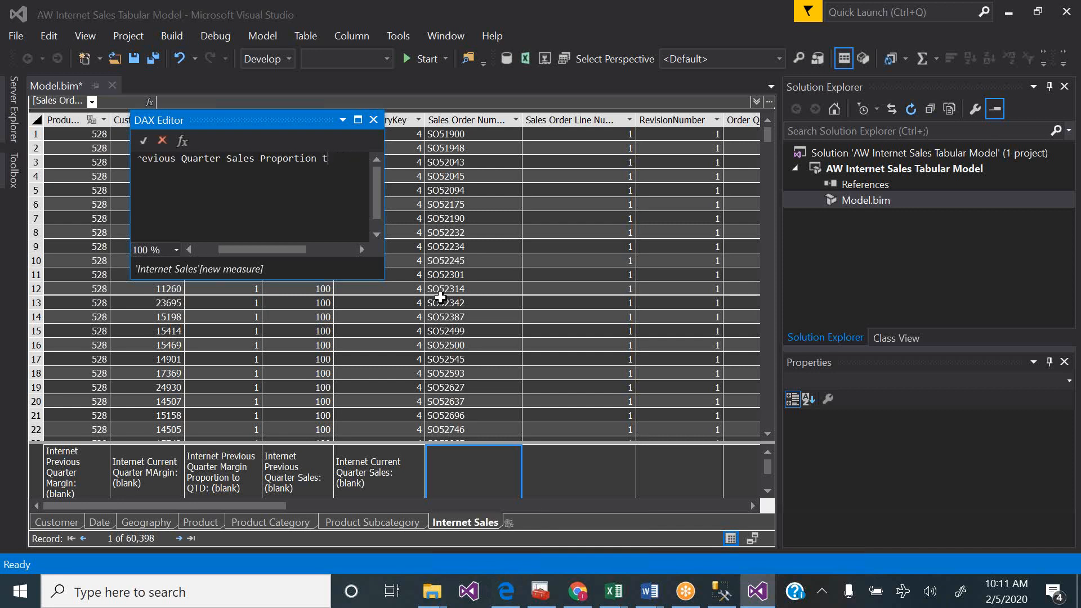
type("o QTD:")
key("ctrl+v")
type(")")
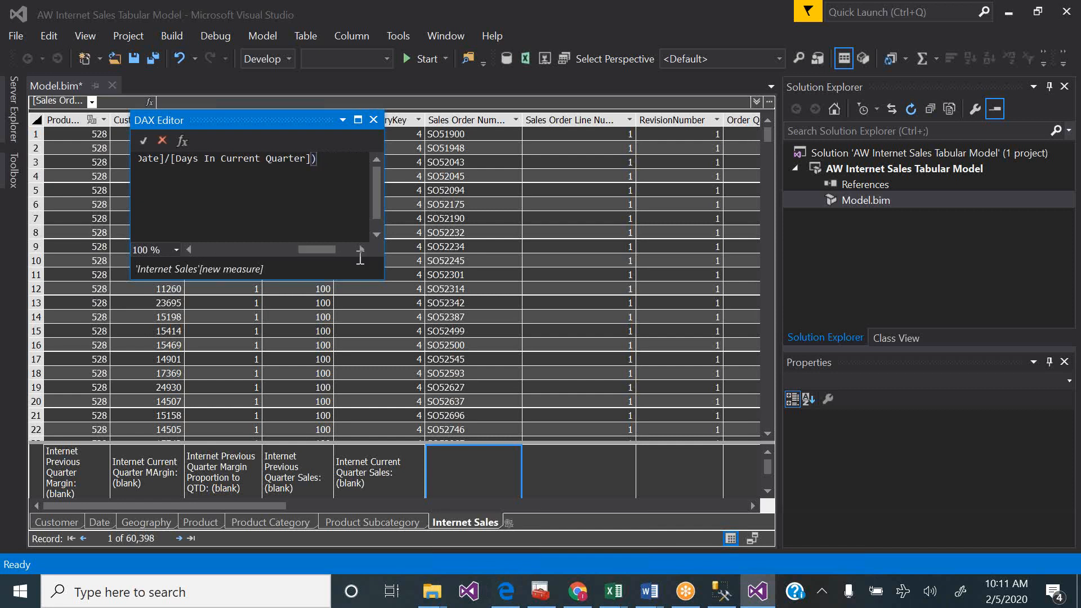
left_click(144, 141)
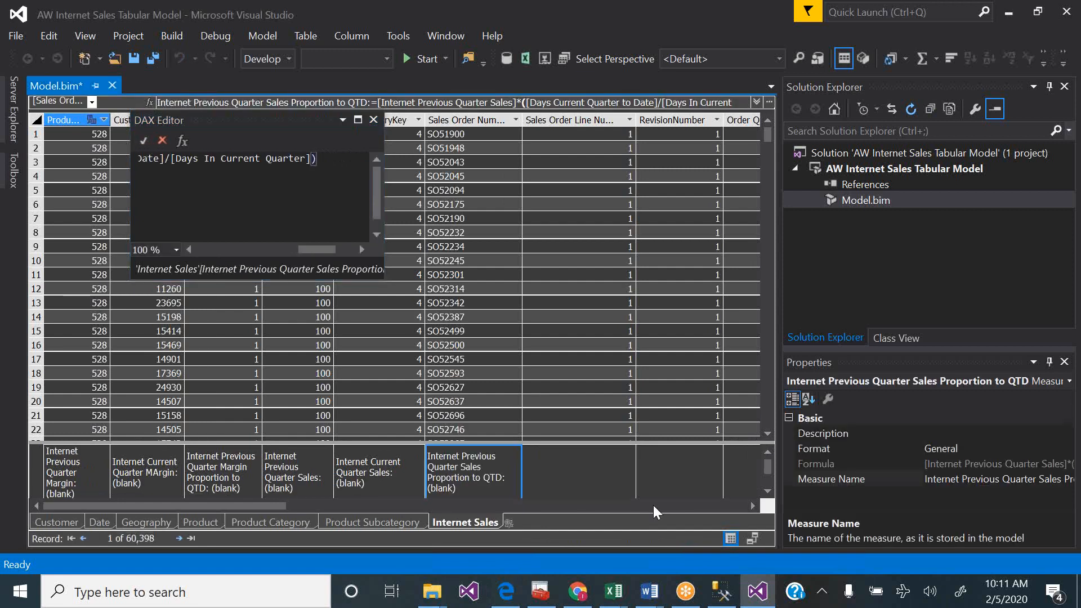
- In the Microsoft Edge PDF guide, find Lesson 8 on Key Performance Indicators and copy the complete Internet Current Quarter Sales Performance formula
left_click(507, 591)
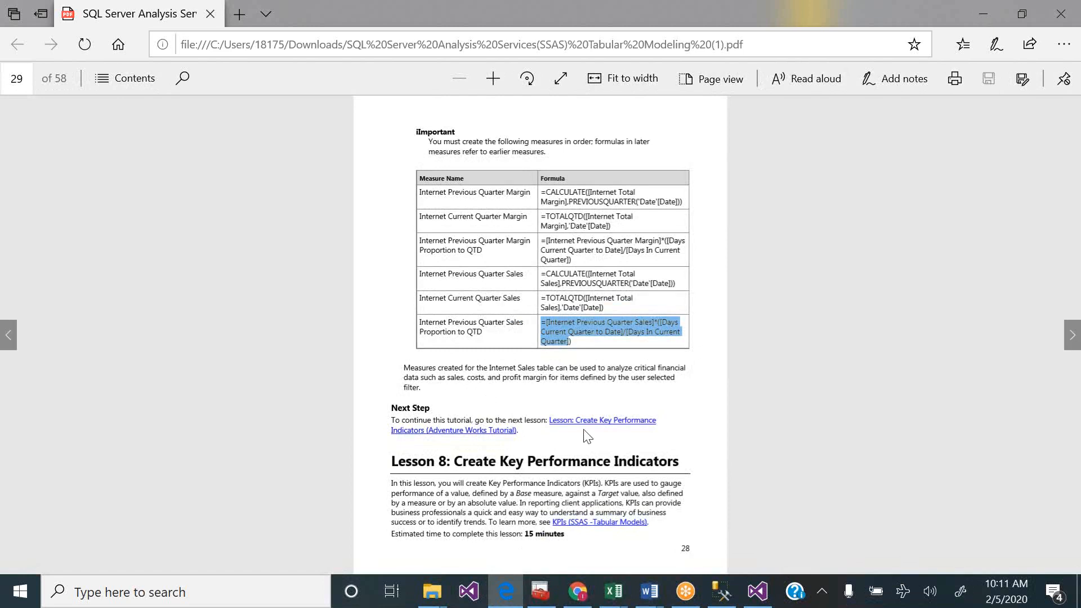
scroll(588, 439, "down", 3)
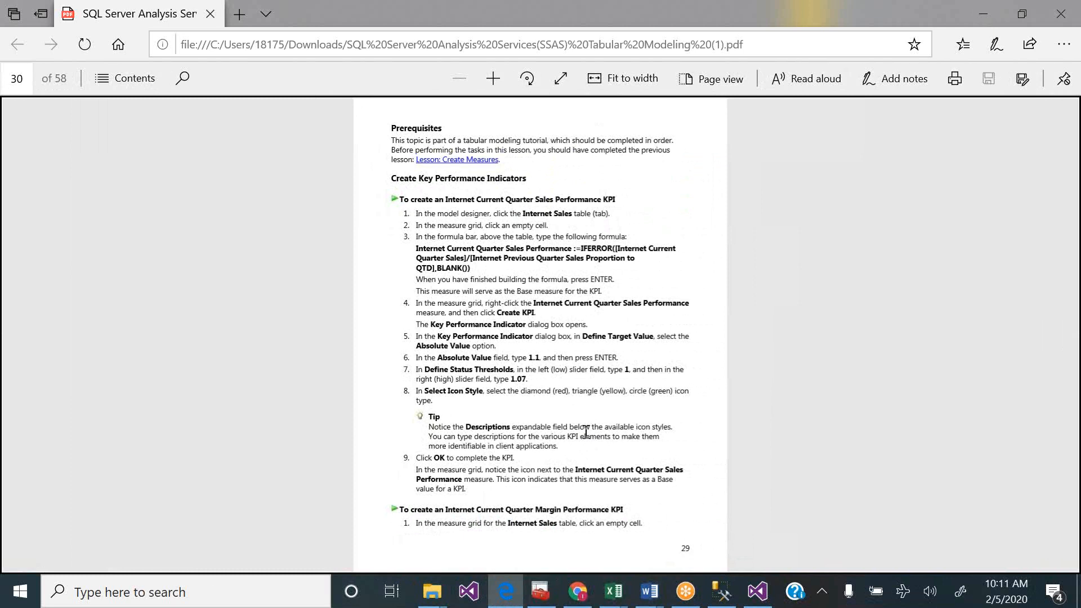
scroll(586, 432, "down", 2)
scroll(586, 432, "up", 2)
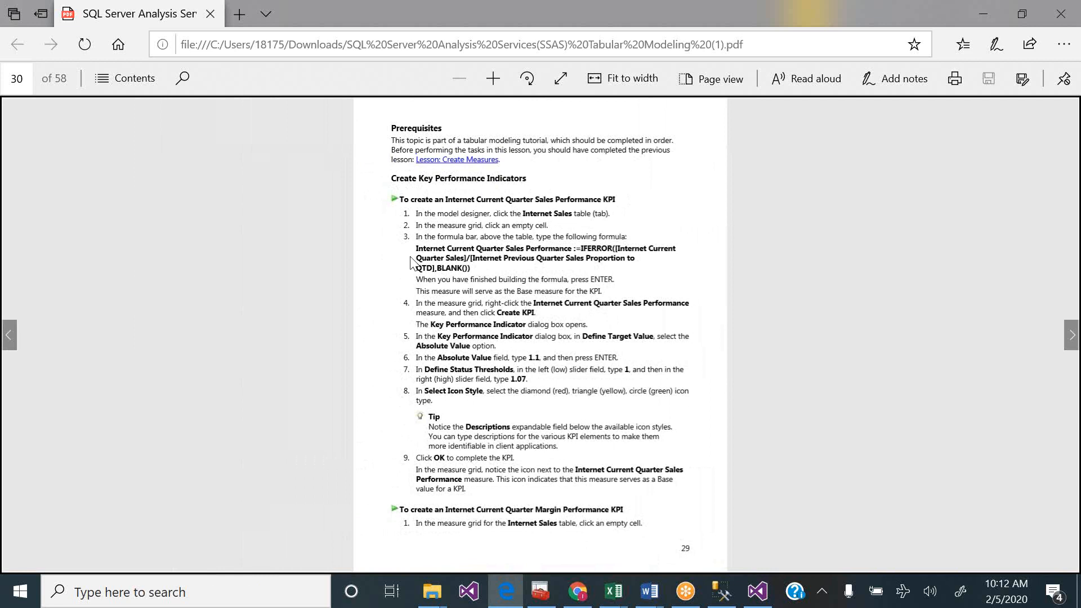
left_click_drag(415, 250, 473, 267)
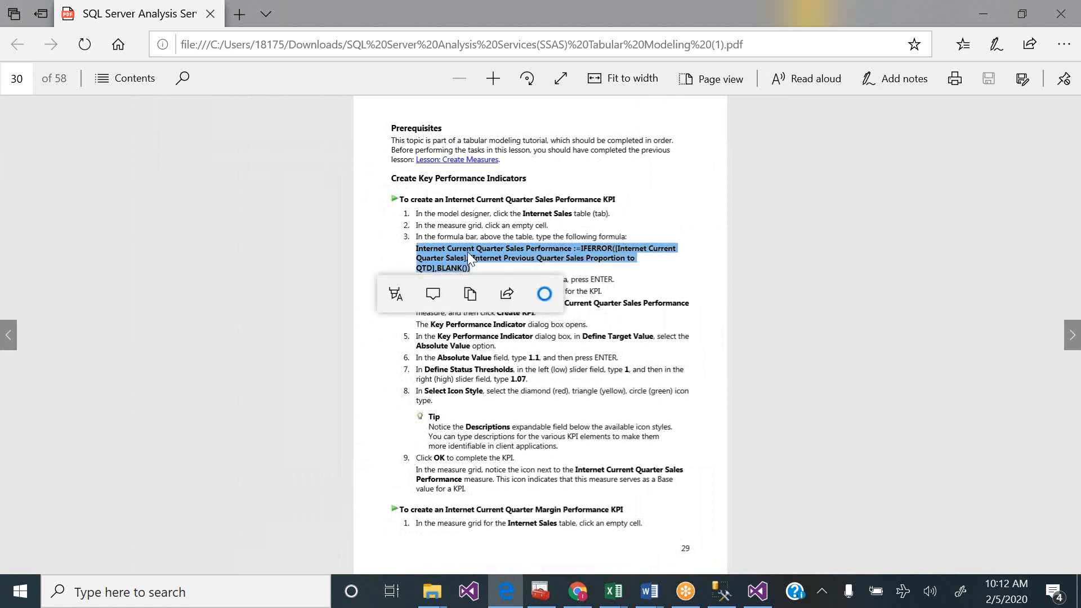
left_click(470, 291)
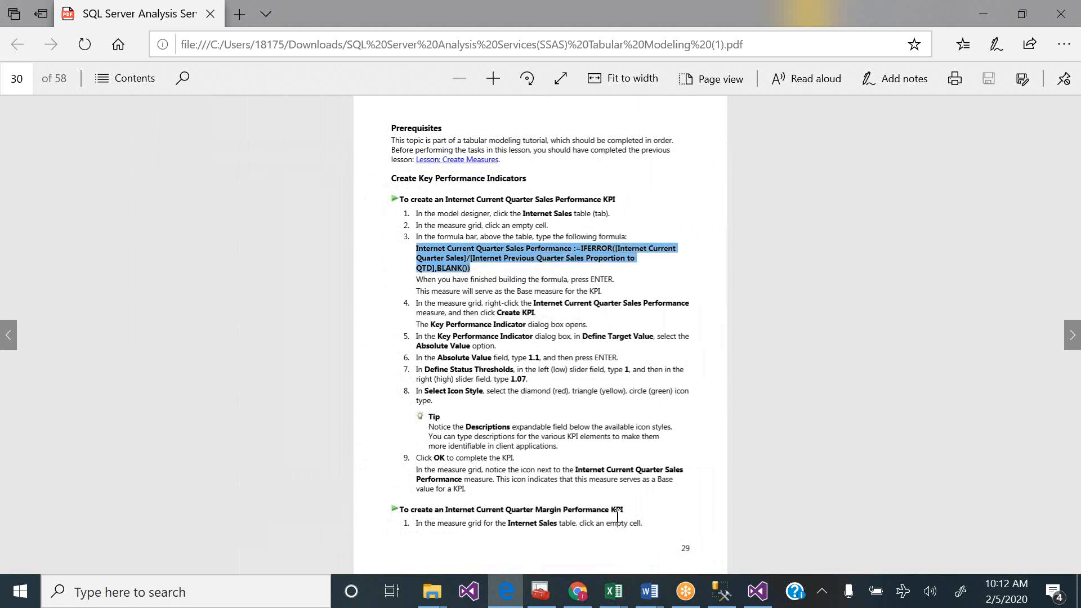
- In Visual Studio, create the Internet Current Quarter Sales Performance measure from the copied IFERROR formula in an empty cell beneath the ProductKey column
left_click(758, 591)
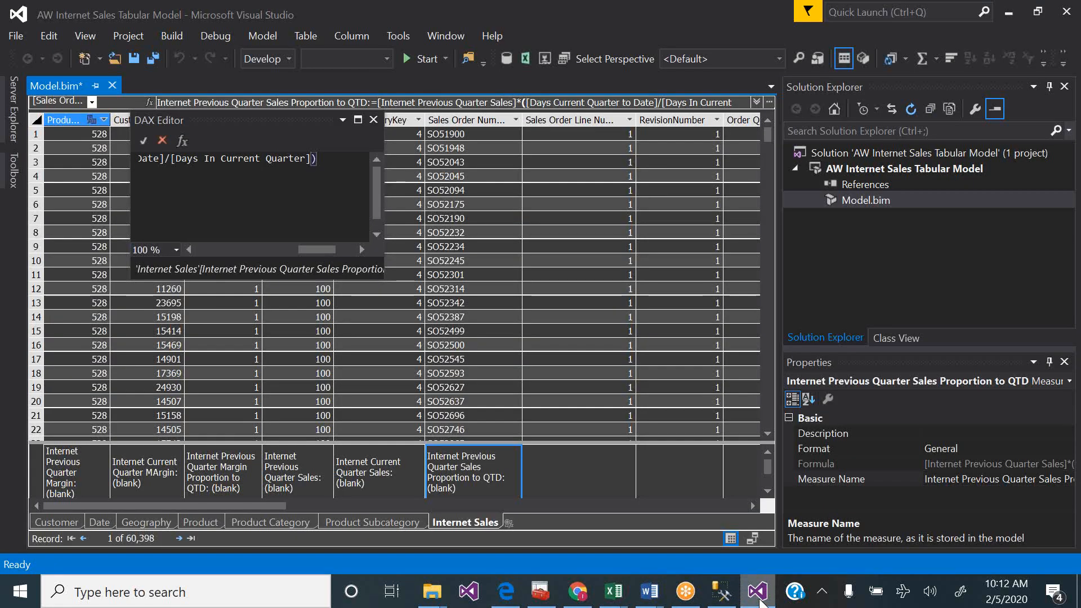
left_click(578, 471)
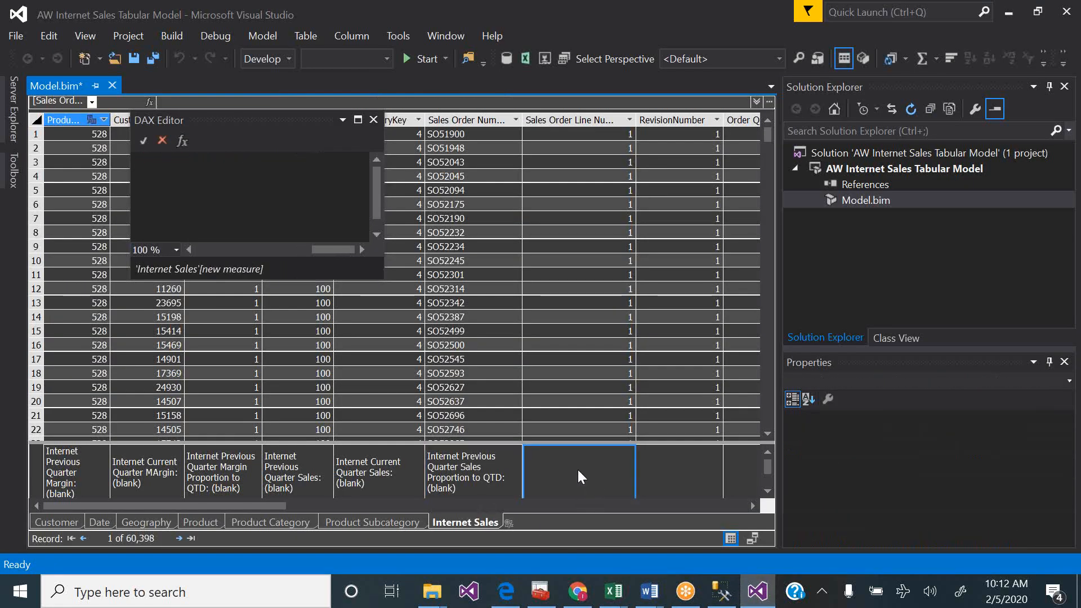
left_click(265, 177)
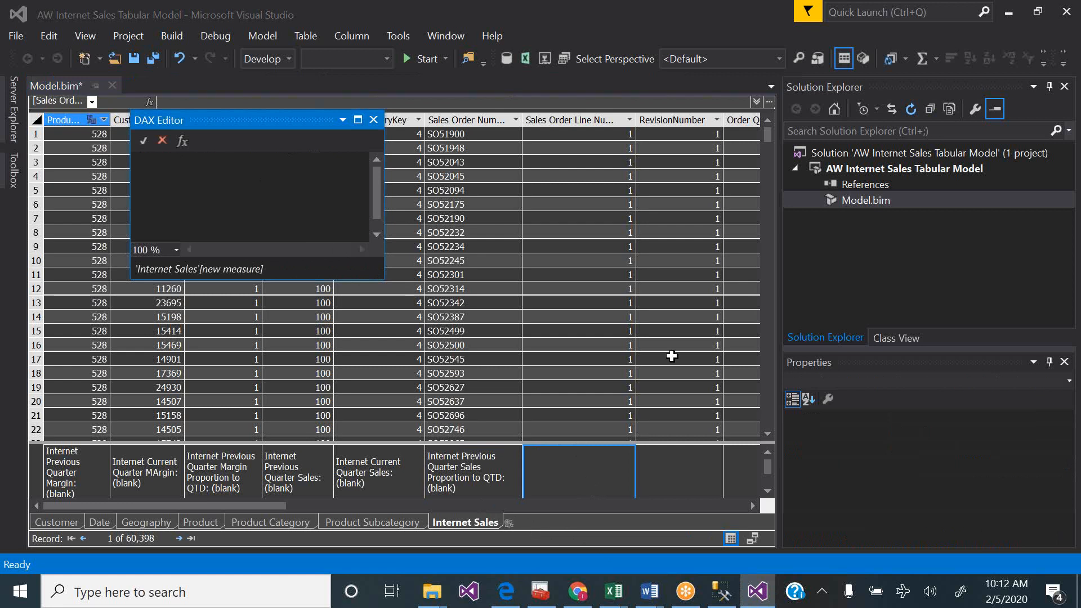
left_click(768, 492)
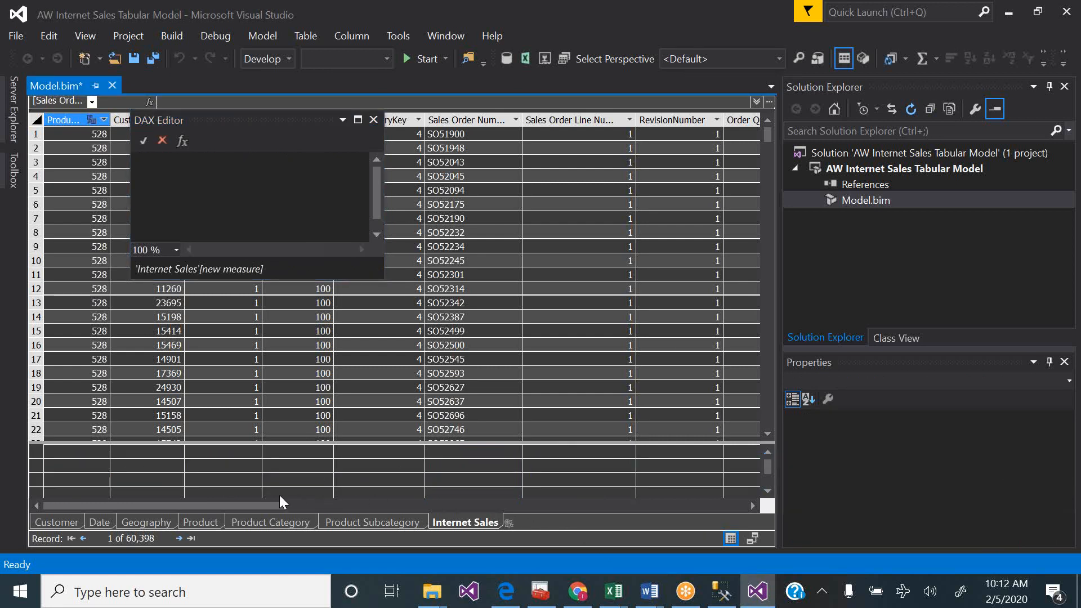
left_click(76, 481)
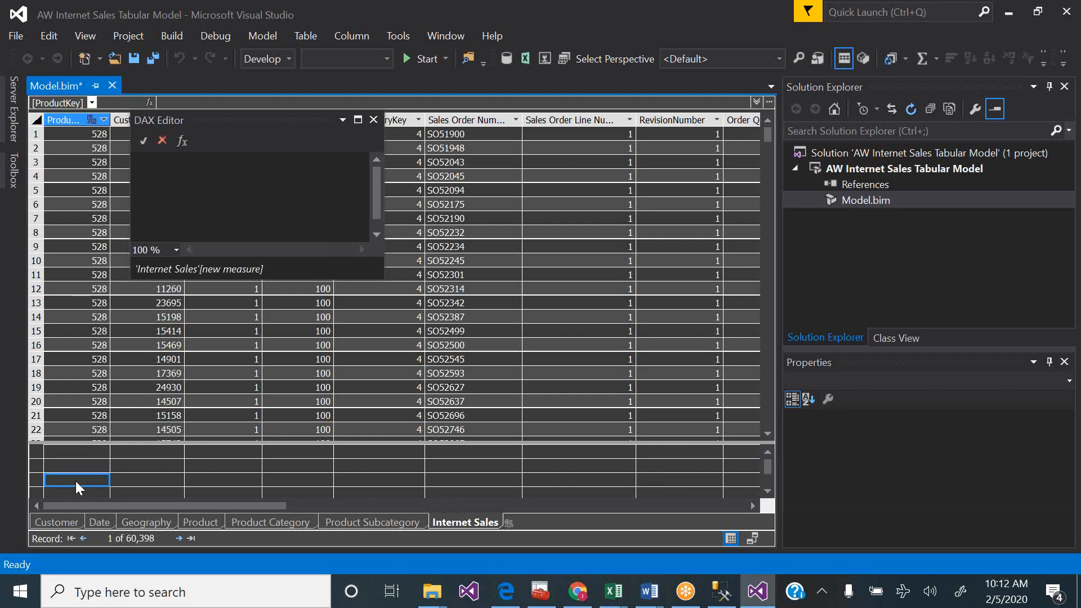
left_click(768, 452)
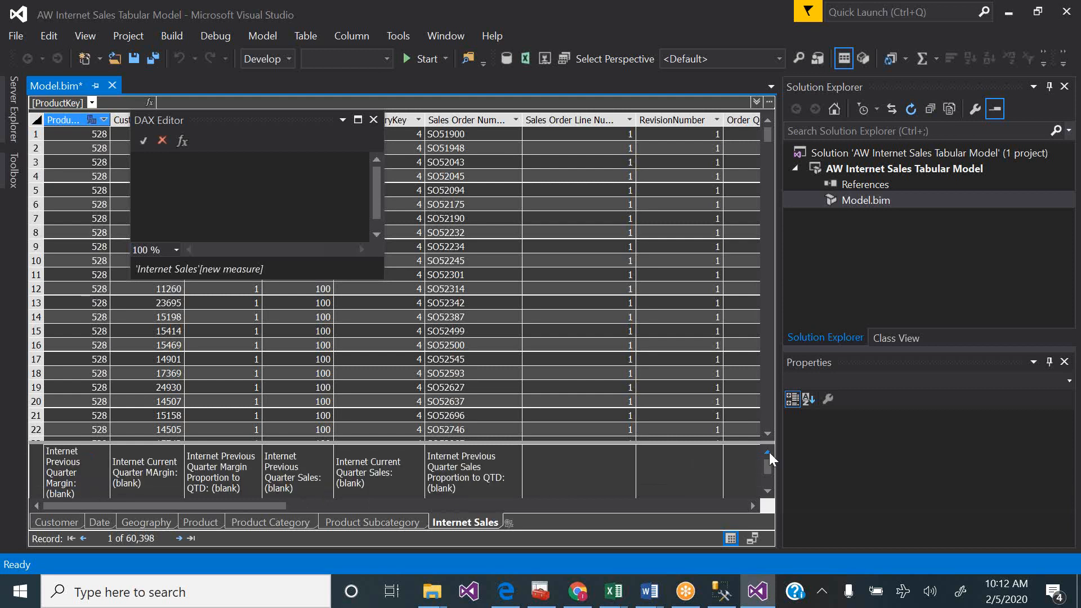
left_click(768, 490)
left_click(94, 452)
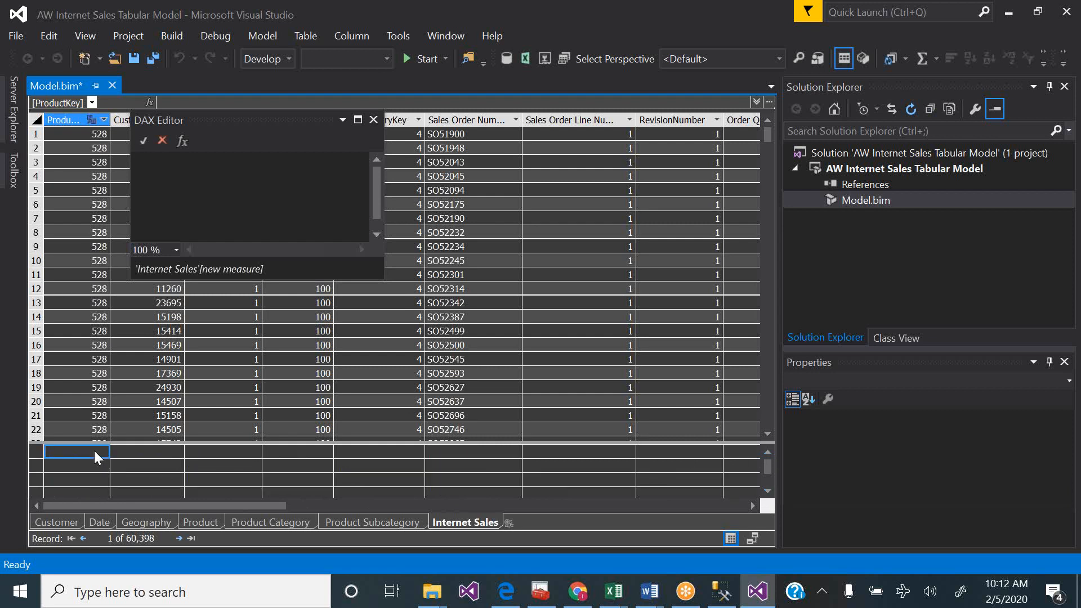
left_click(419, 103)
key("ctrl+v")
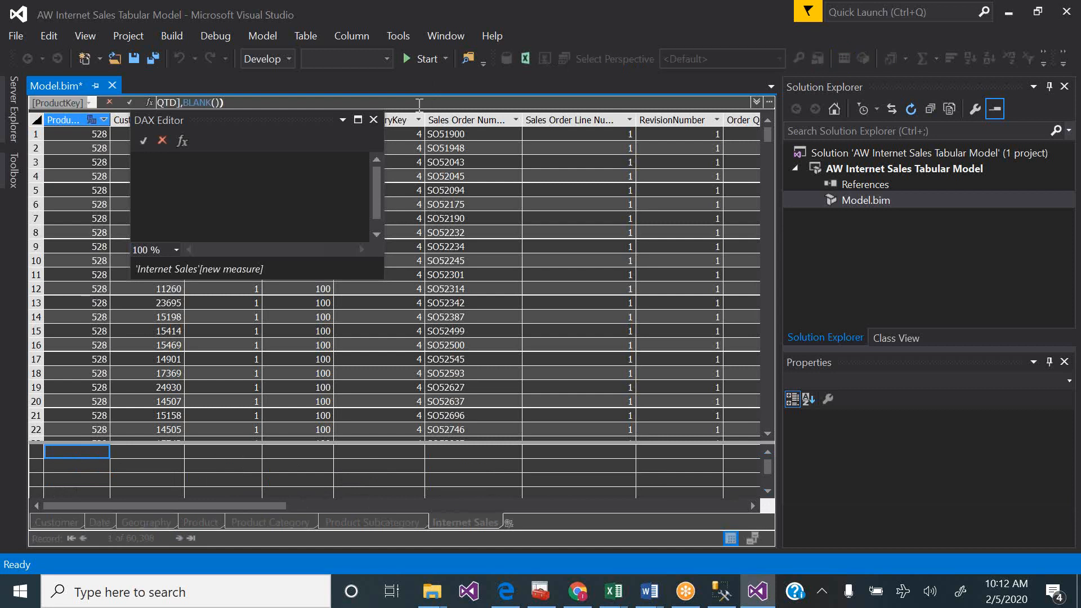
left_click(126, 100)
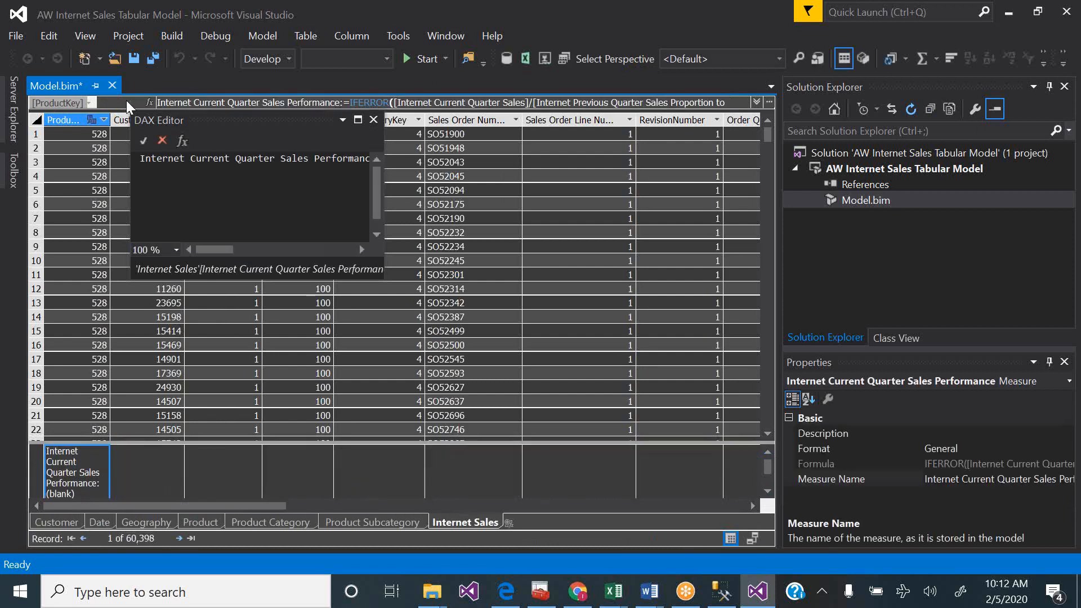
- Delete the Internet Current Quarter Sales Performance measure permanently from the model
left_click(768, 491)
left_click(768, 452)
key("Delete")
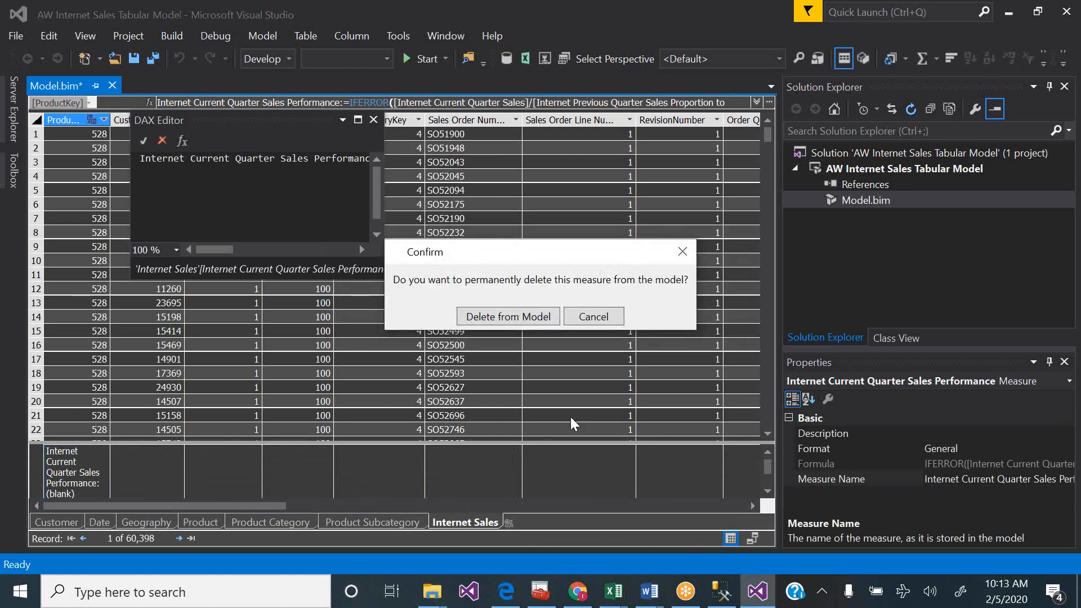
left_click(510, 315)
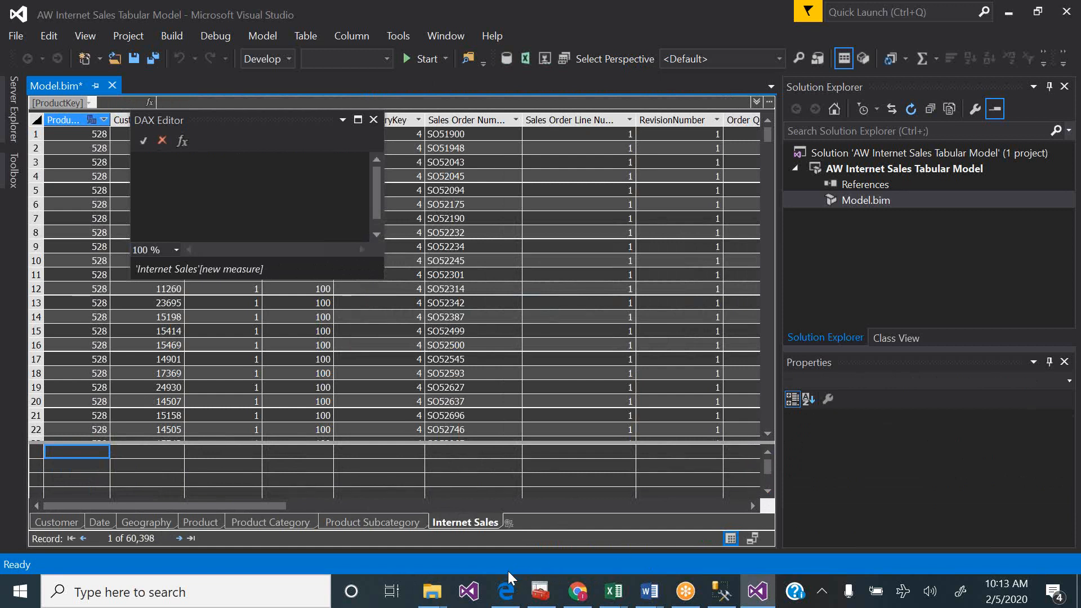
- Recheck the KPI instructions in Microsoft Edge, then recreate Internet Current Quarter Sales Performance beneath ProductKey in Visual Studio using the copied formula in the DAX Editor
left_click(508, 591)
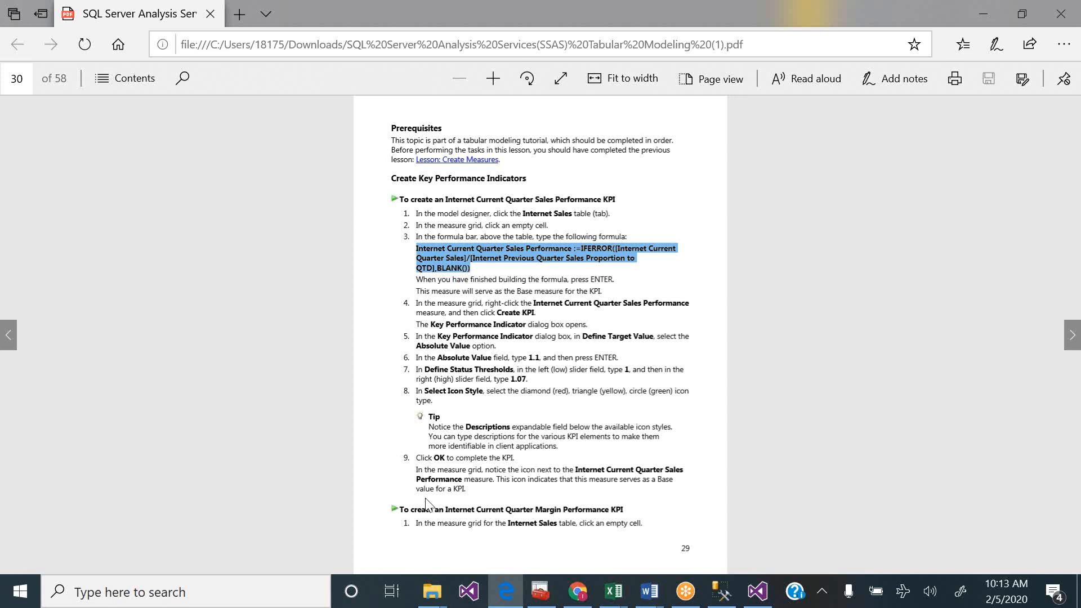
mouse_move(445, 593)
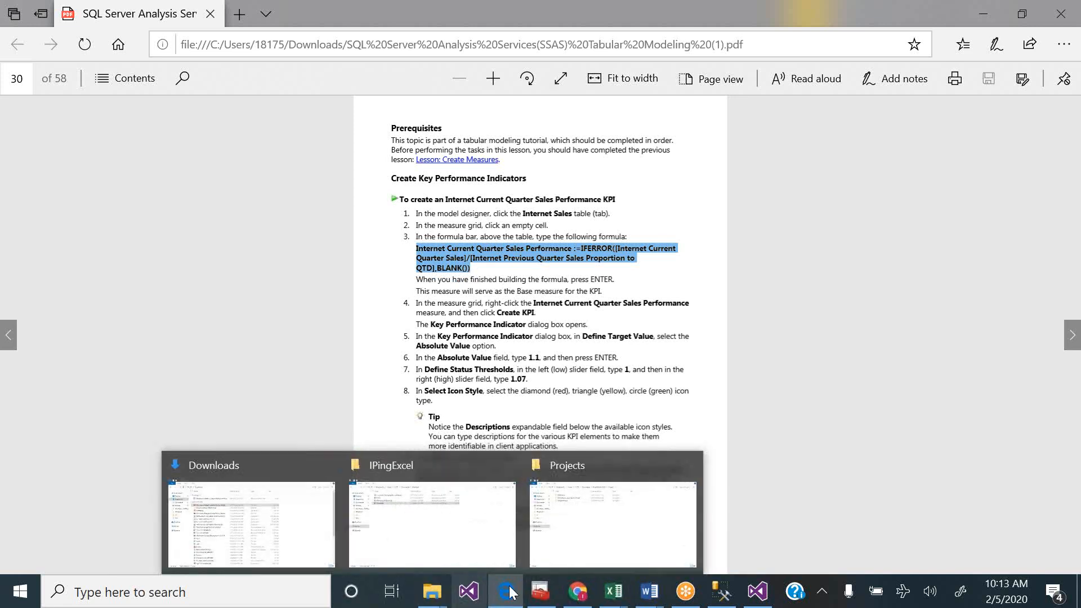
left_click(758, 591)
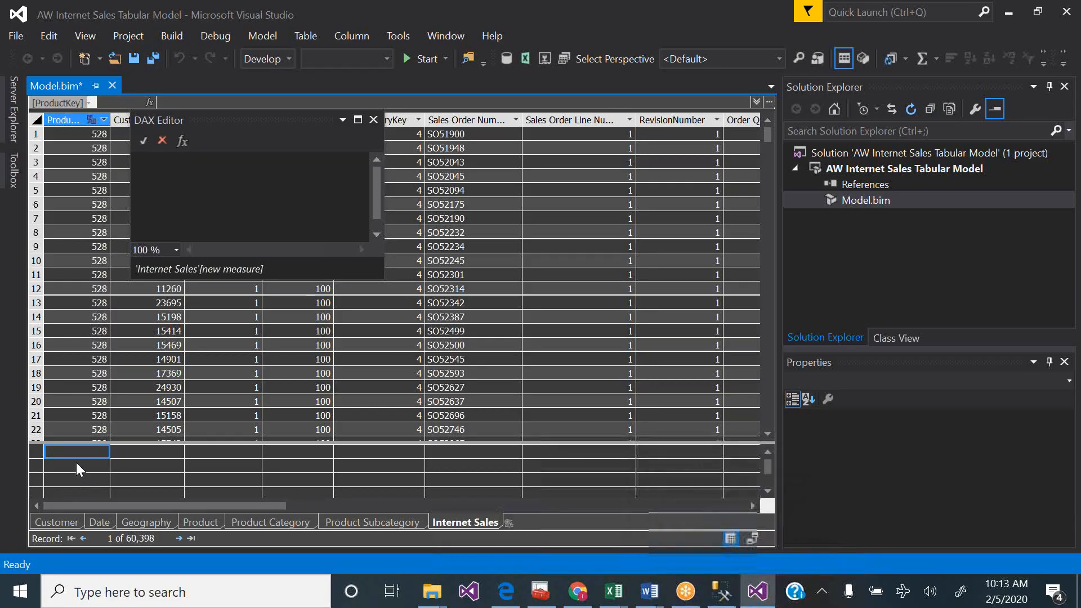
left_click(345, 104)
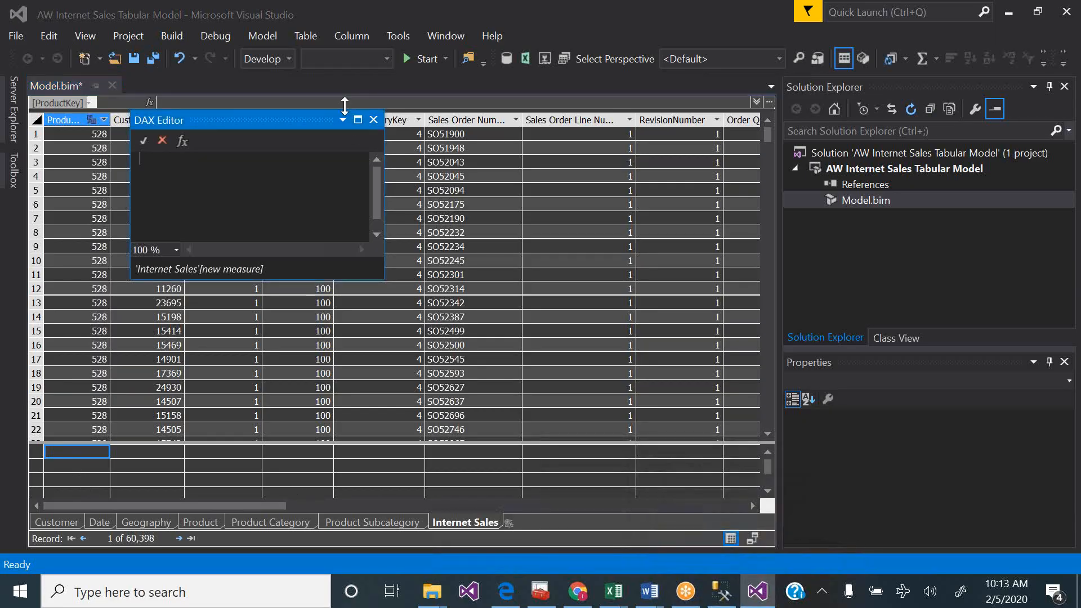
key("ctrl+v")
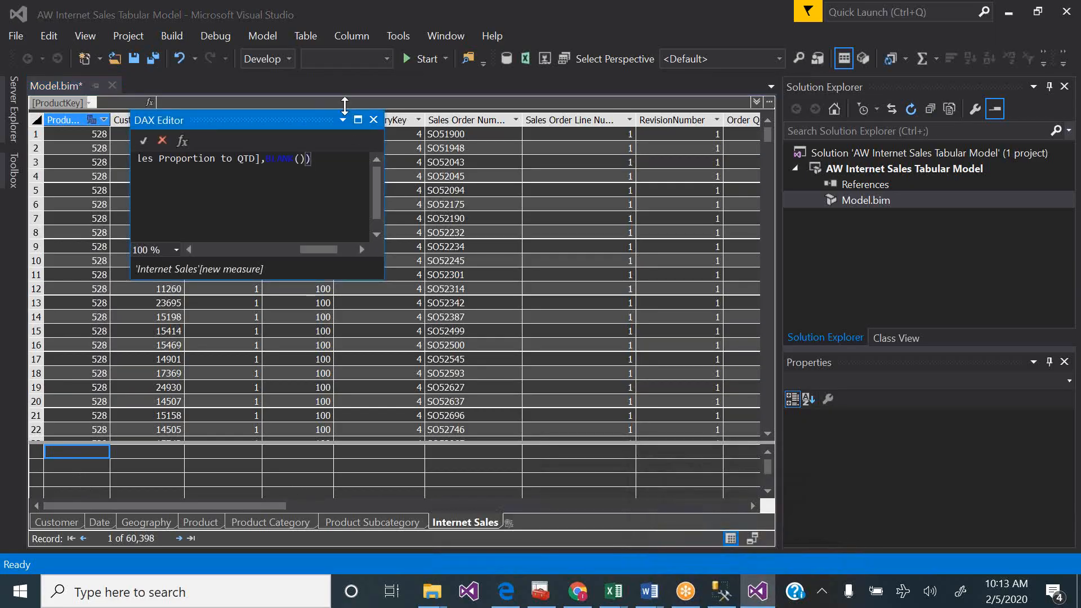
left_click(145, 142)
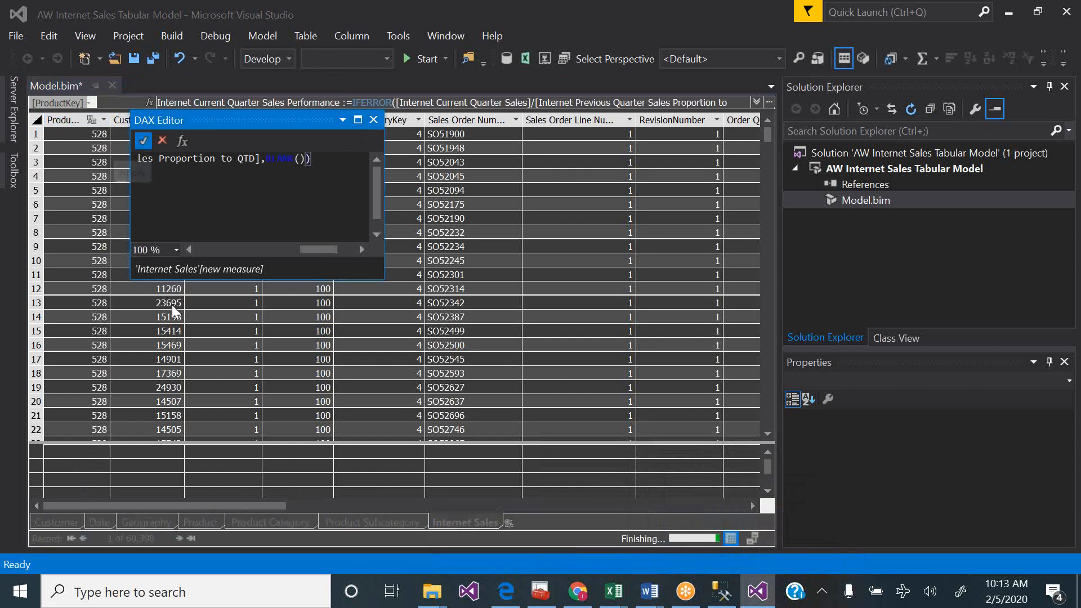
left_click(101, 464)
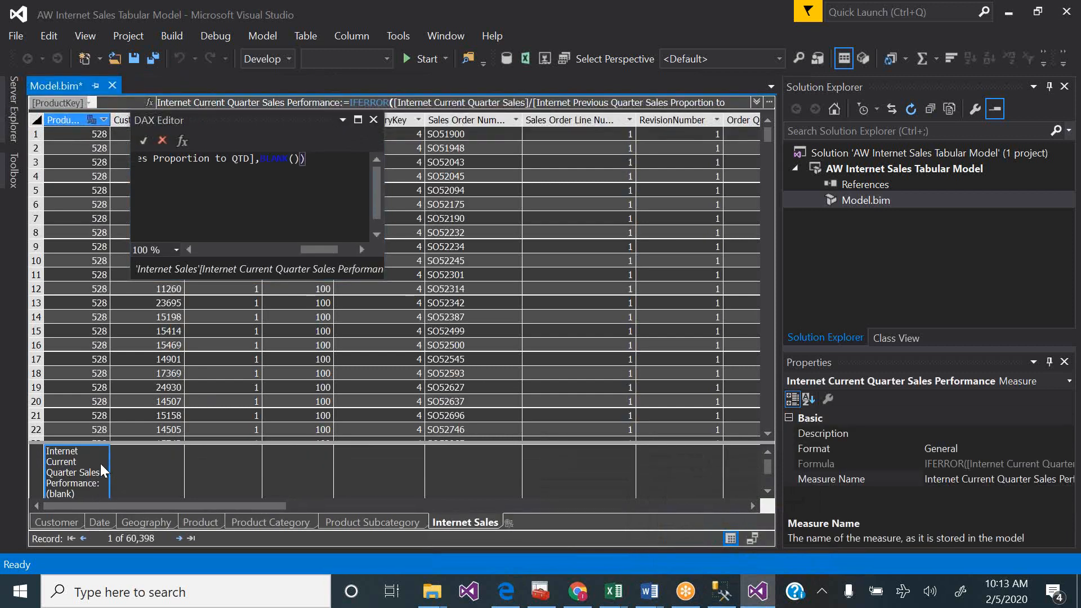
- Start a KPI on Internet Current Quarter Sales Performance, check the guide's settings in Microsoft Edge, and set its absolute target value to 1.1
right_click(100, 464)
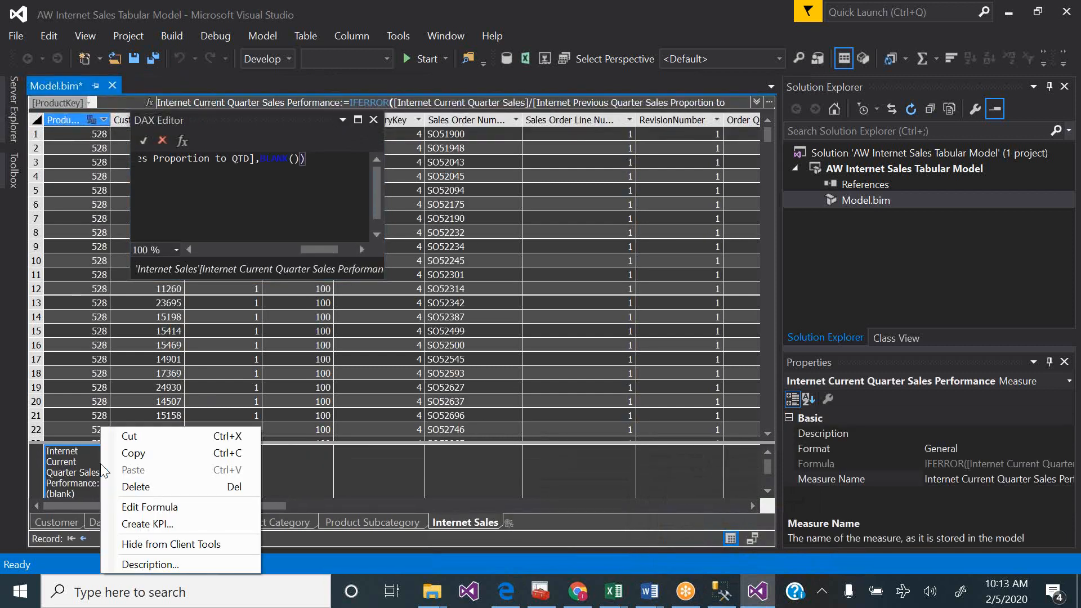
left_click(152, 517)
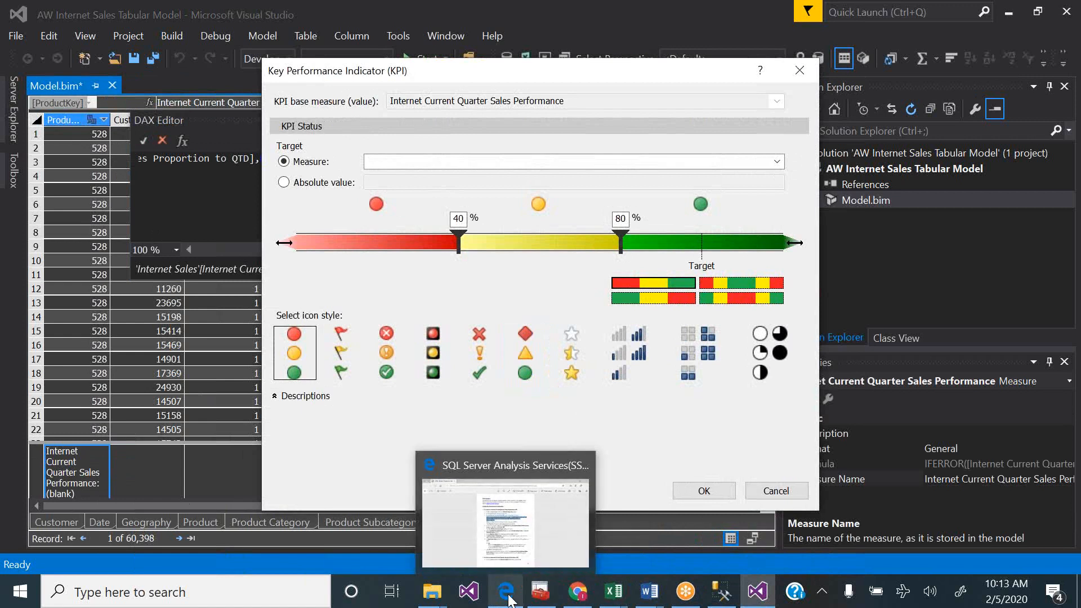
left_click(530, 533)
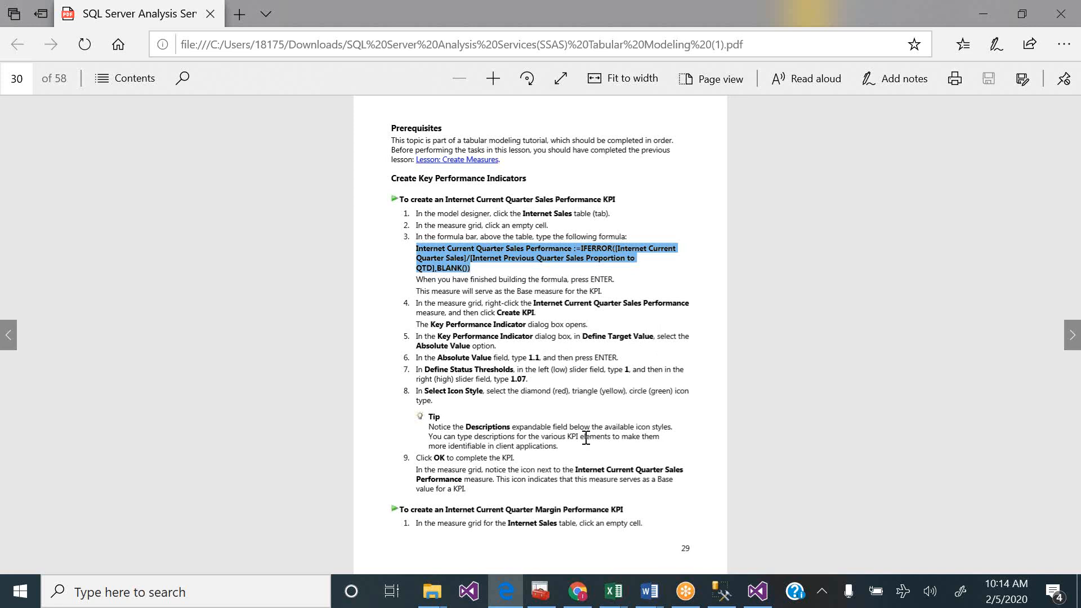
left_click(757, 591)
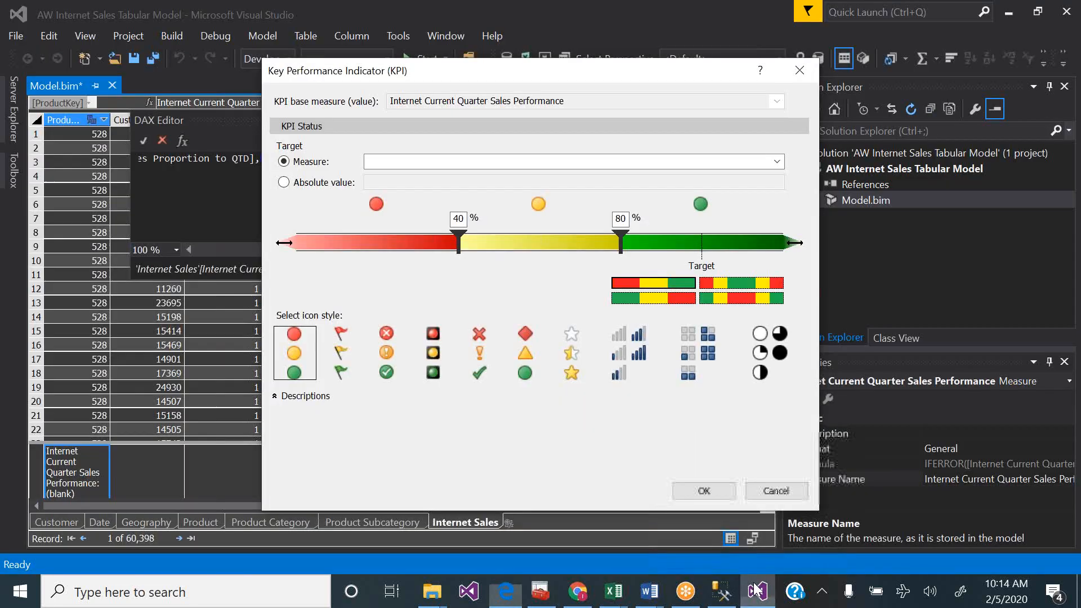
left_click(331, 185)
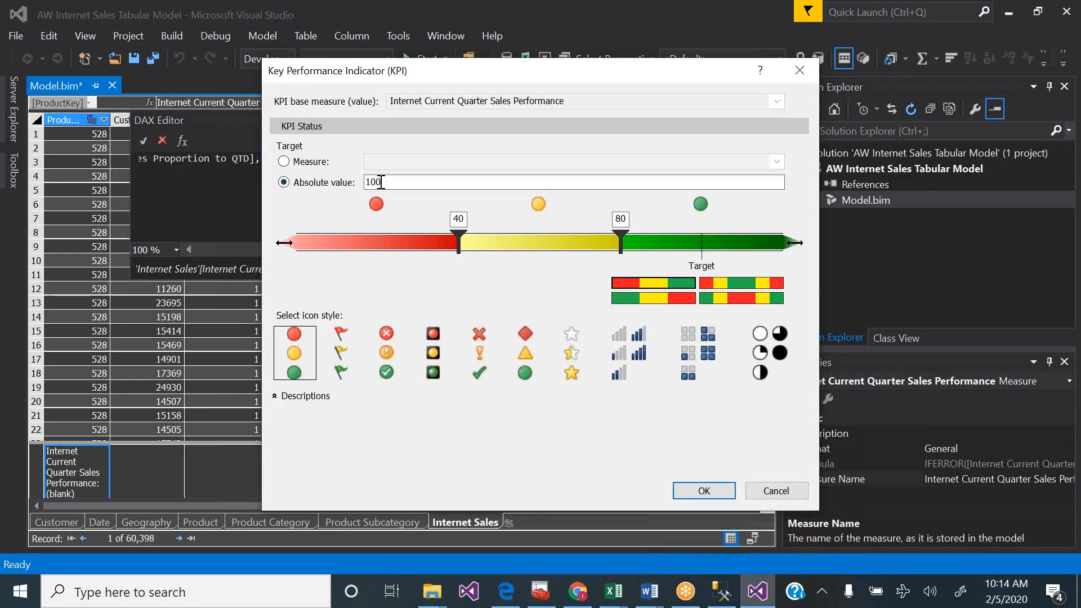
left_click(386, 182)
key("BackSpace")
key("BackSpace")
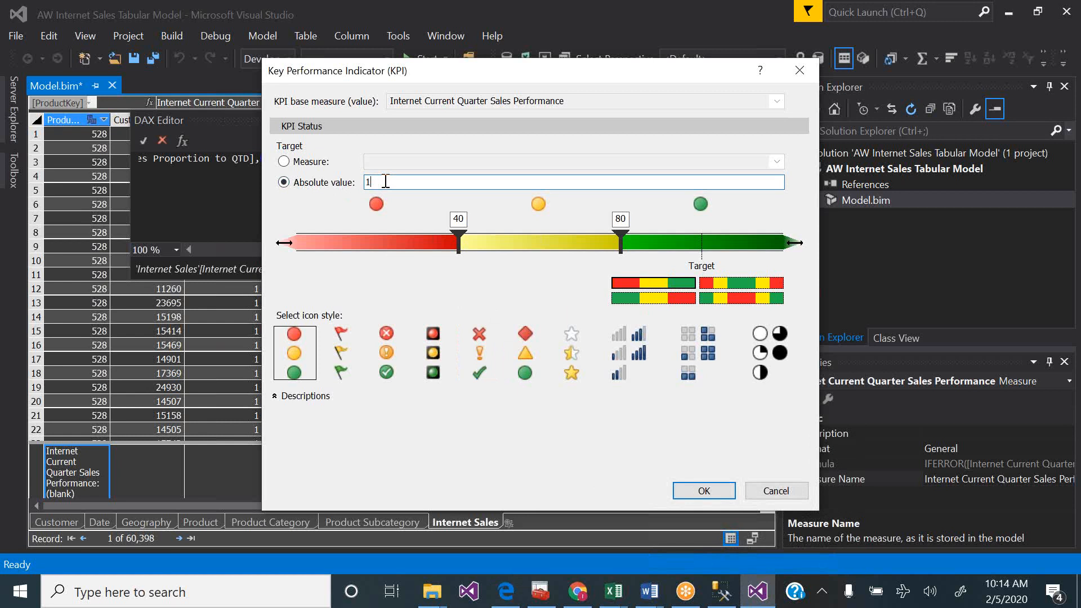
type(".1")
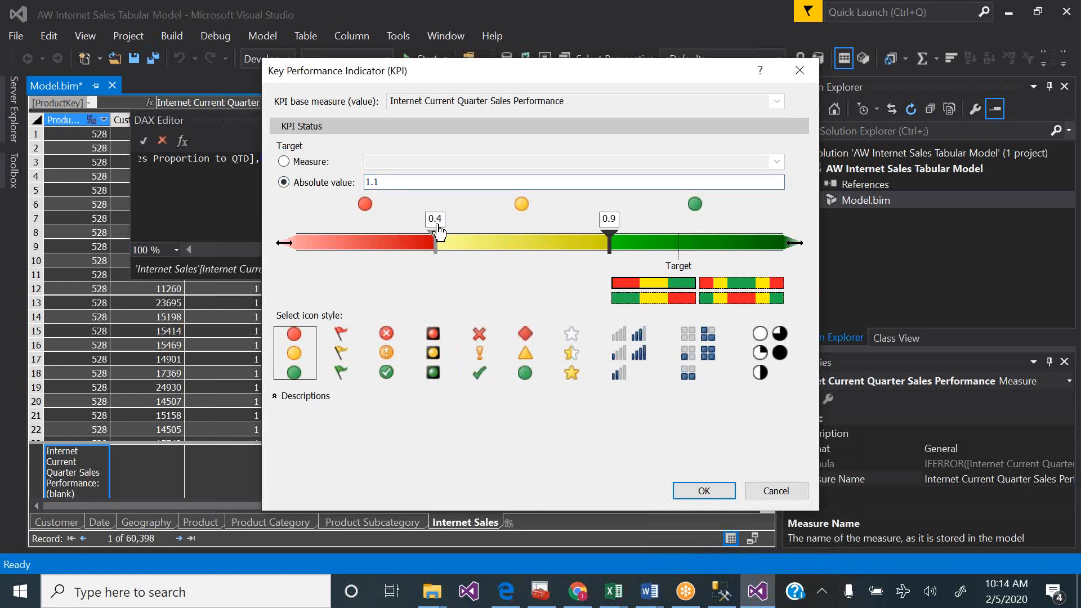
- Set the KPI's low status threshold to 1 and its high status threshold to 1.07
left_click_drag(438, 231, 703, 239)
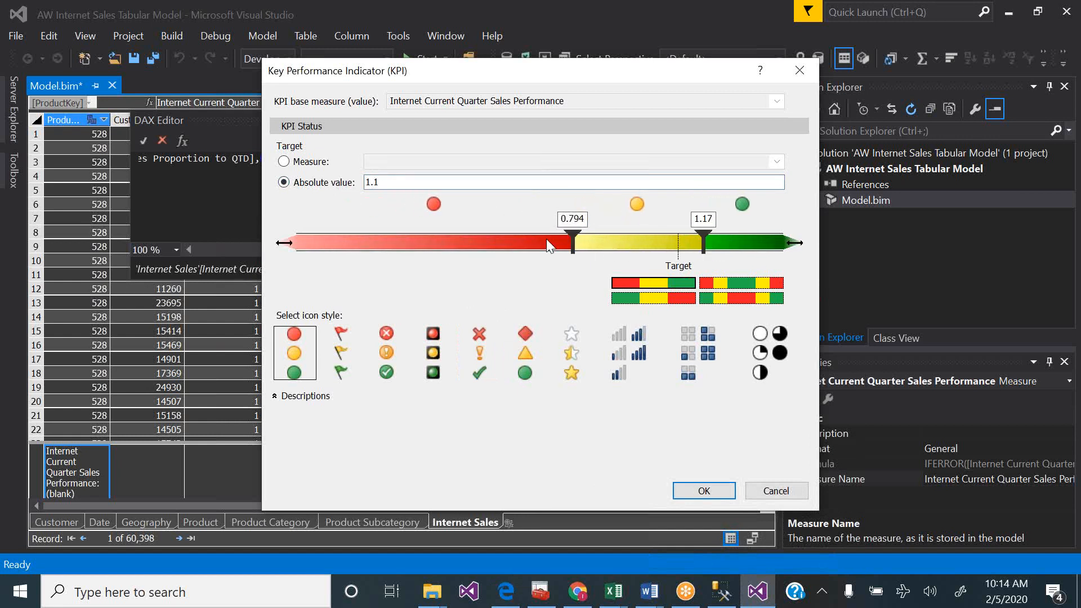
left_click_drag(571, 242, 658, 246)
left_click_drag(656, 246, 647, 251)
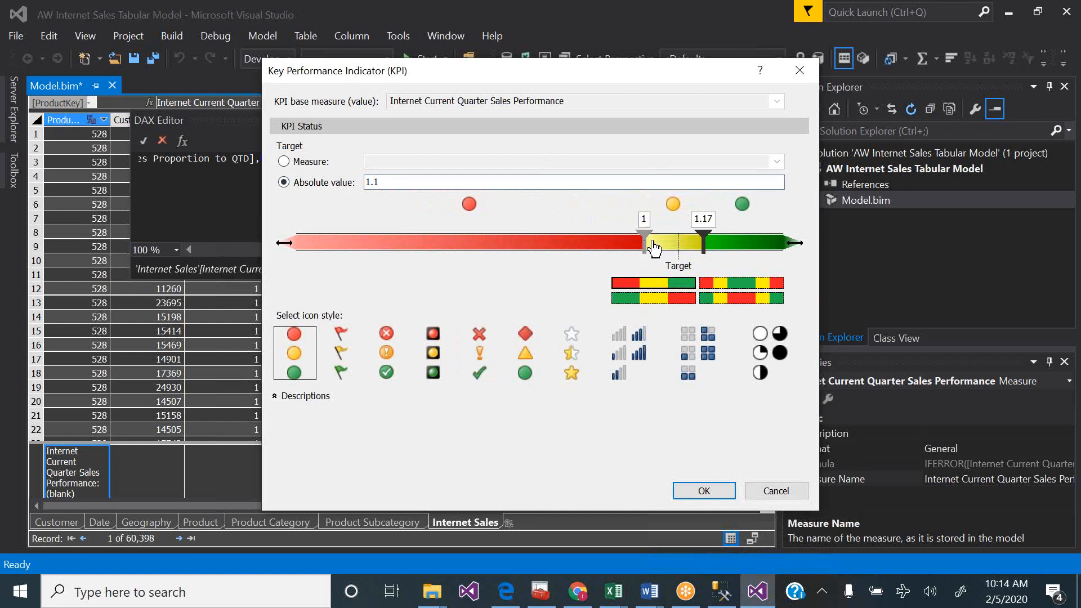
left_click_drag(705, 243, 675, 246)
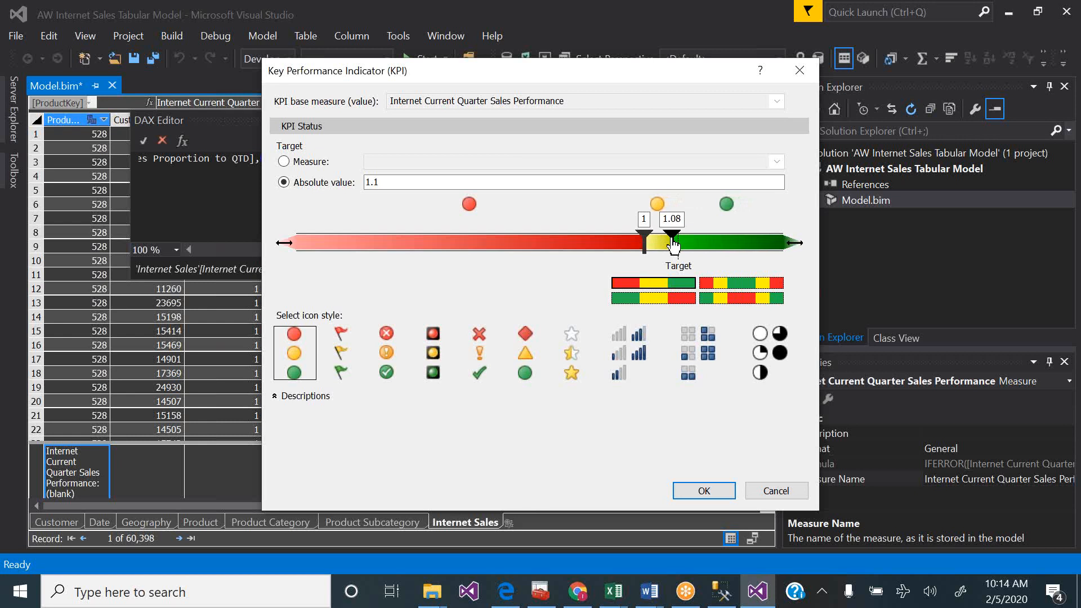
left_click_drag(674, 246, 669, 245)
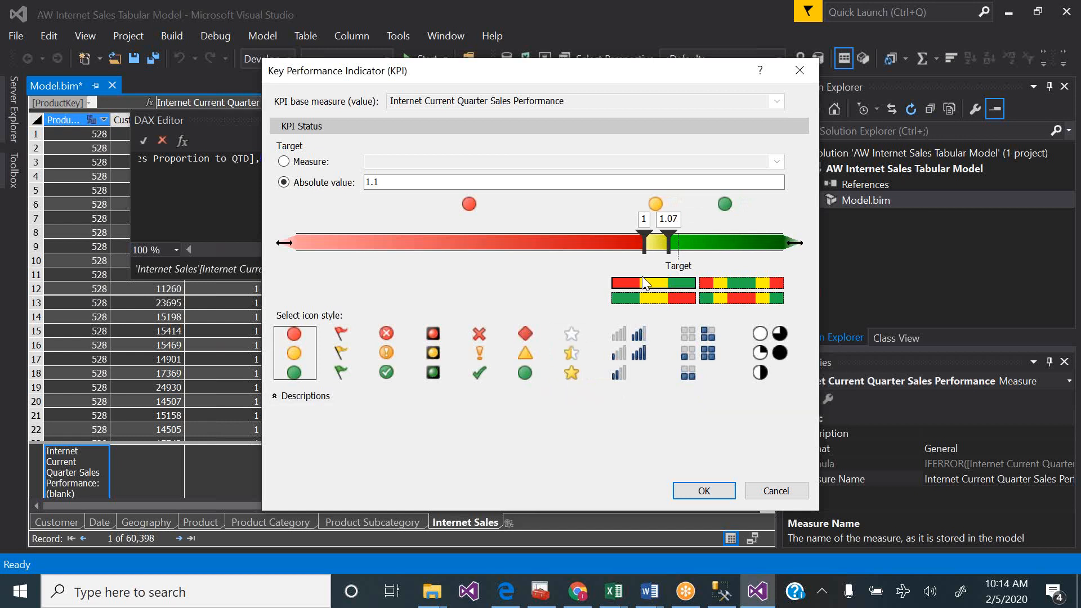
- Choose the red diamond, yellow triangle and green circle icon style, confirm the KPI, and close the DAX Editor
left_click(515, 367)
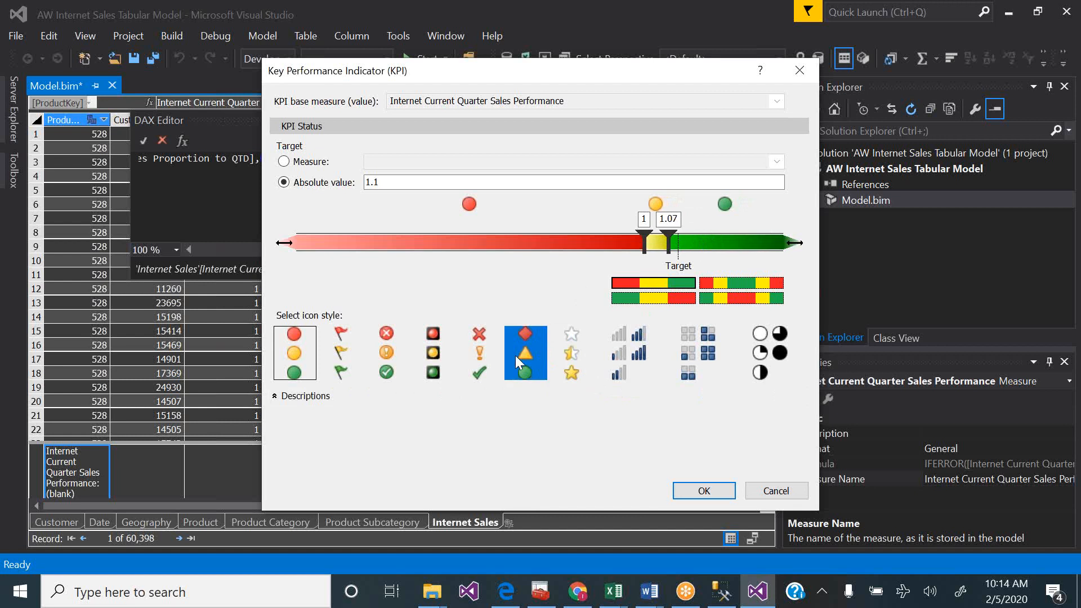
left_click(522, 367)
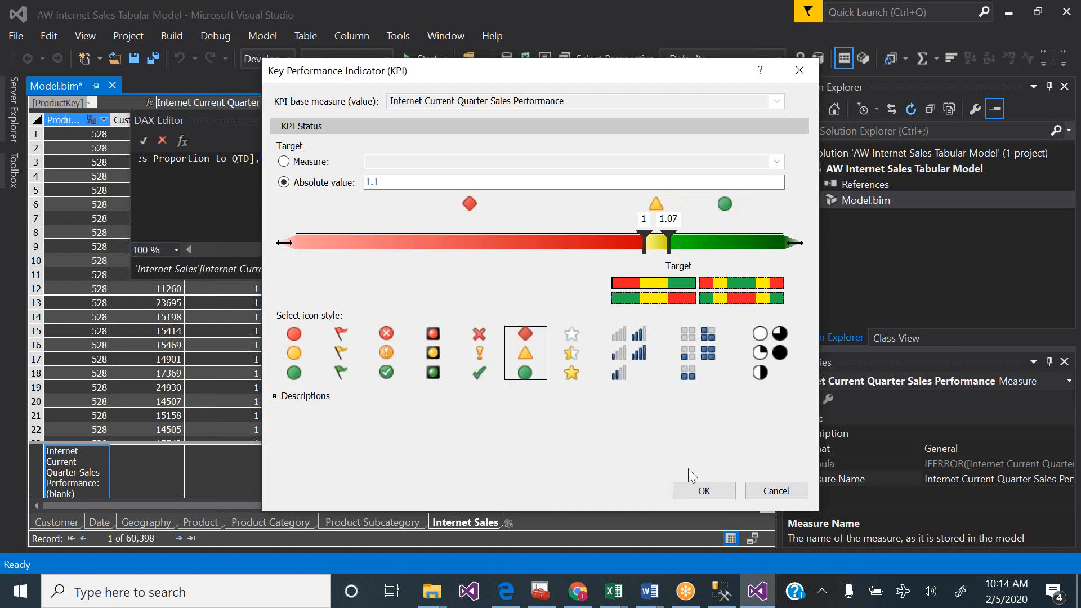
left_click(704, 491)
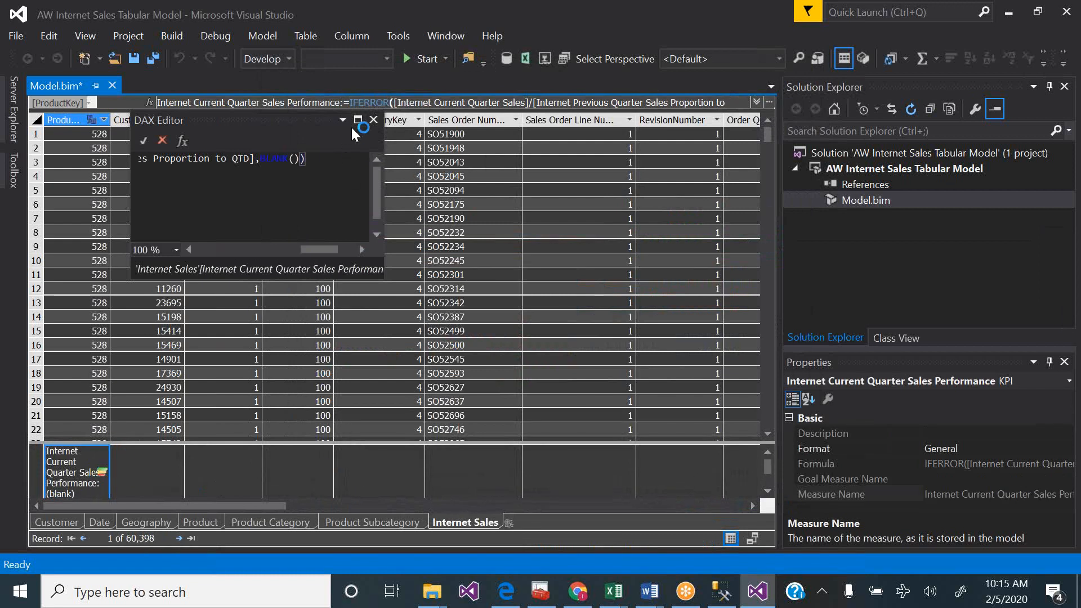
left_click(374, 121)
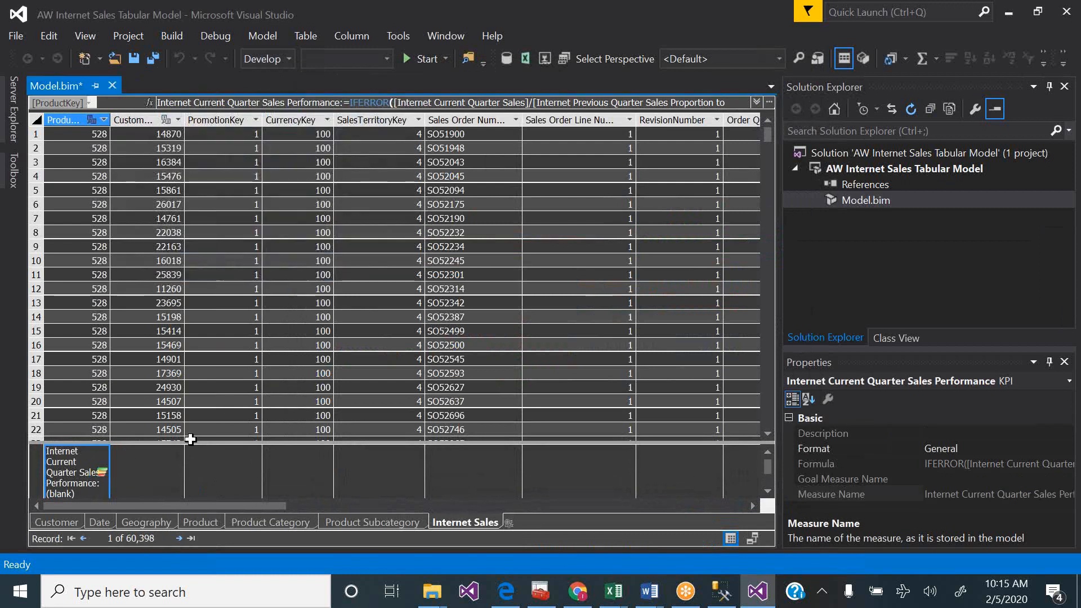
left_click_drag(192, 440, 191, 440)
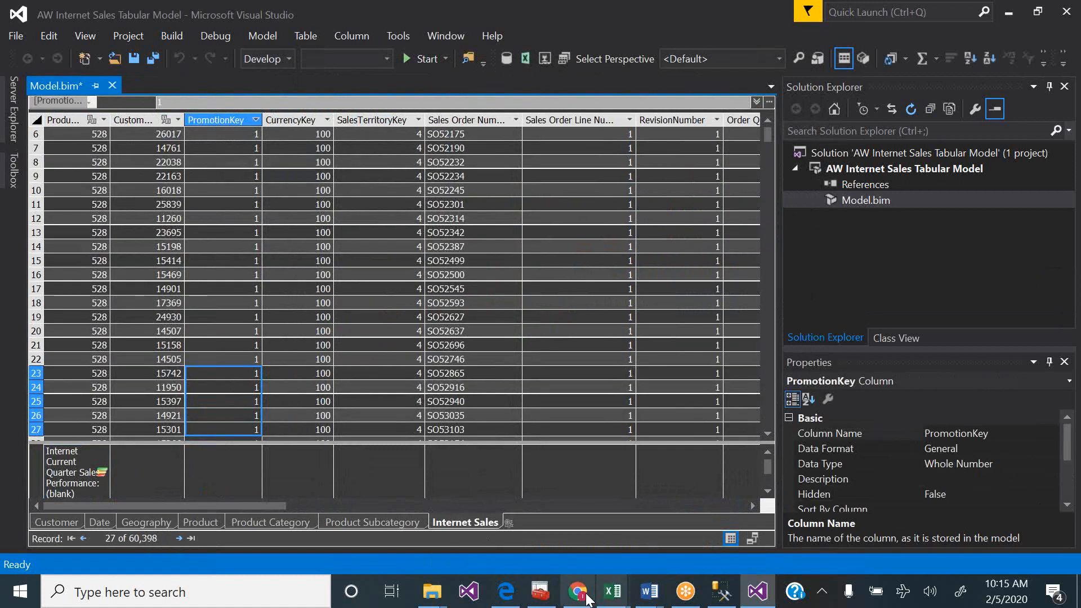
- In the Microsoft Edge PDF guide, find the margin KPI instructions and copy the complete Internet Current Quarter Margin Performance formula
left_click(499, 598)
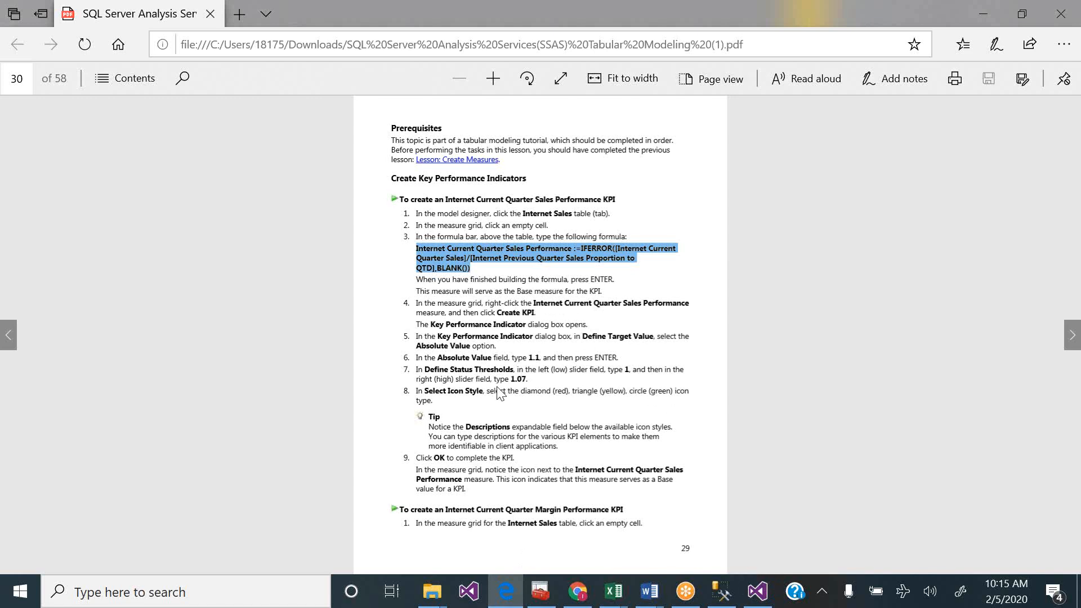
left_click(630, 501)
scroll(629, 501, "down", 1)
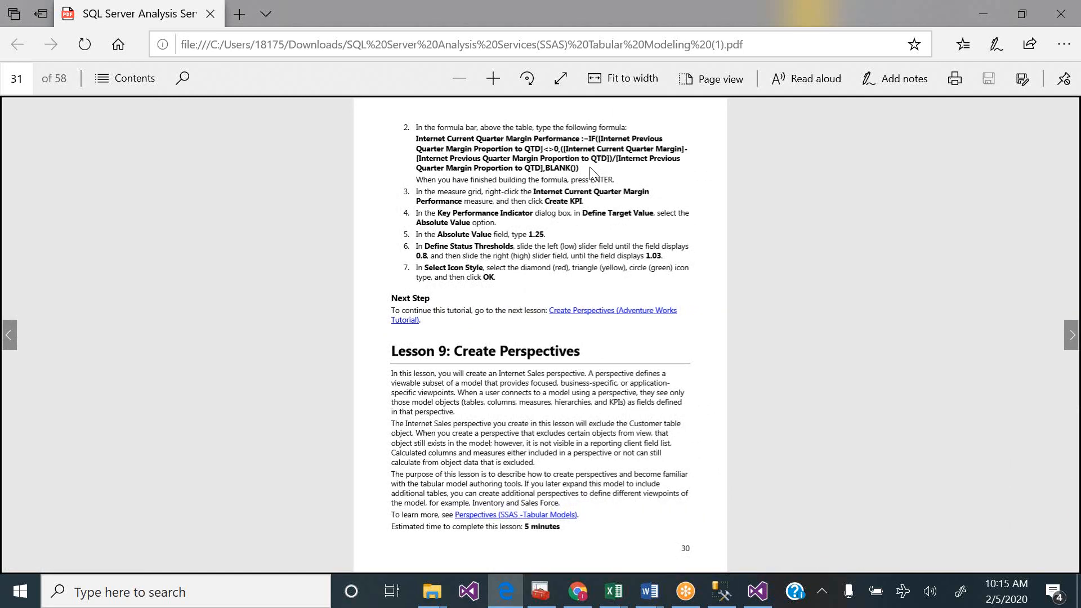
scroll(592, 168, "up", 1)
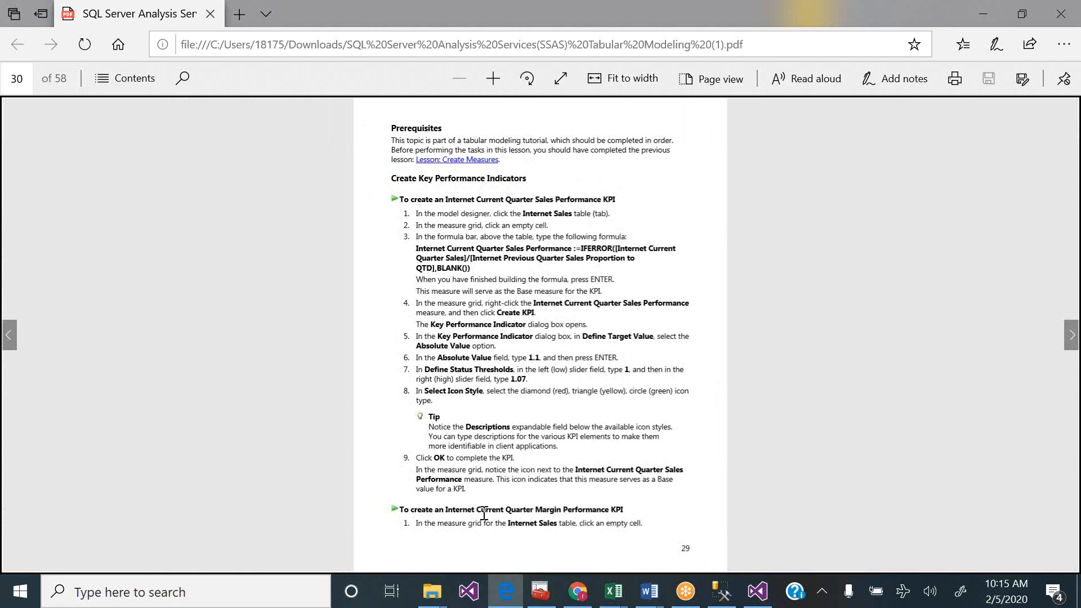
scroll(485, 513, "down", 1)
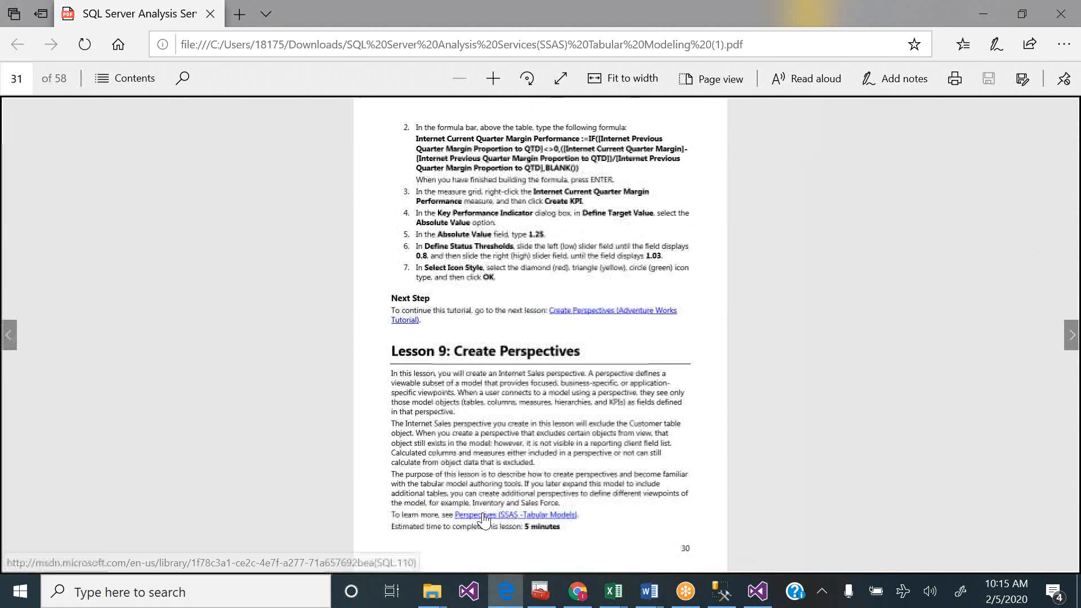
left_click_drag(580, 168, 415, 139)
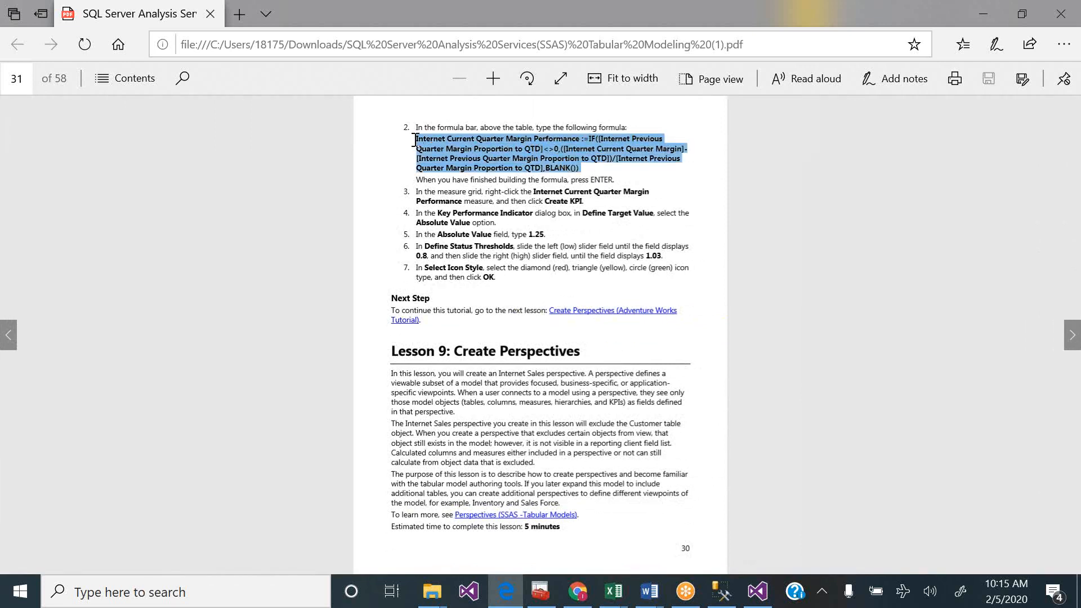
left_click(416, 111)
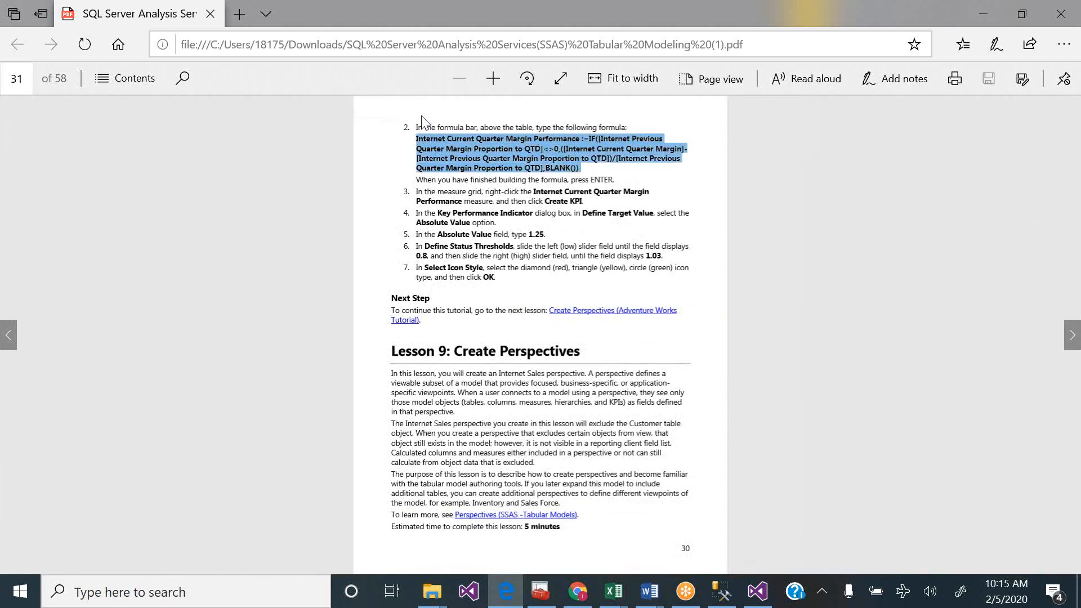
left_click(560, 167)
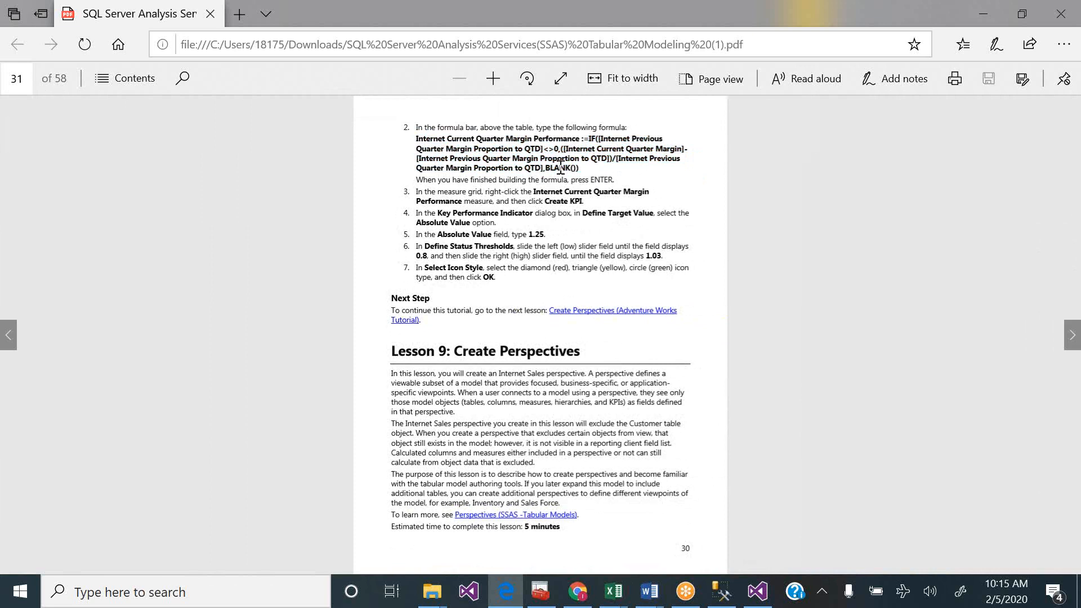
left_click_drag(582, 168, 417, 141)
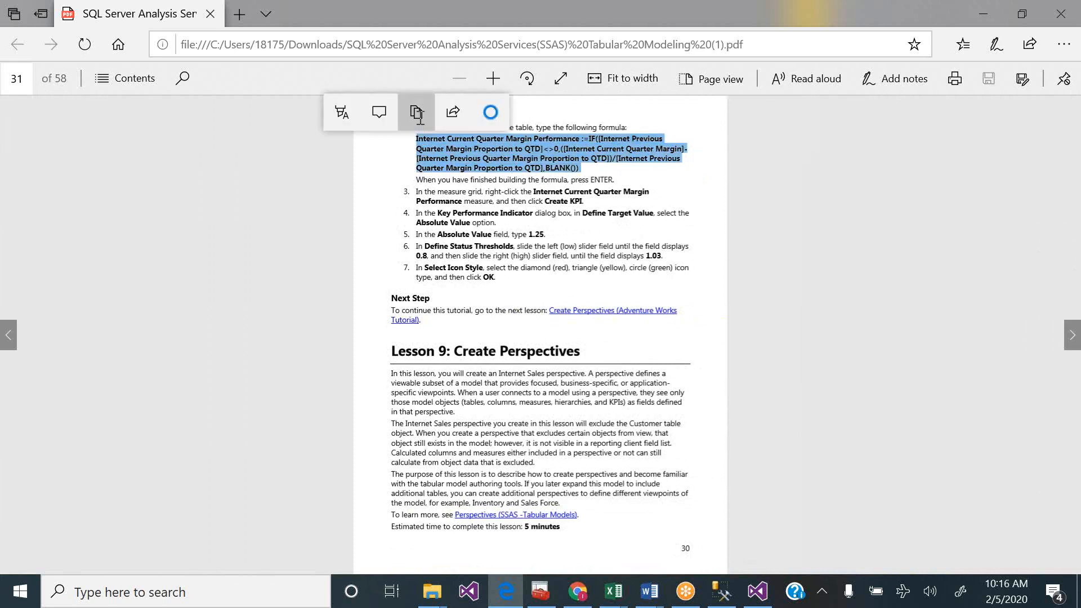
left_click(415, 111)
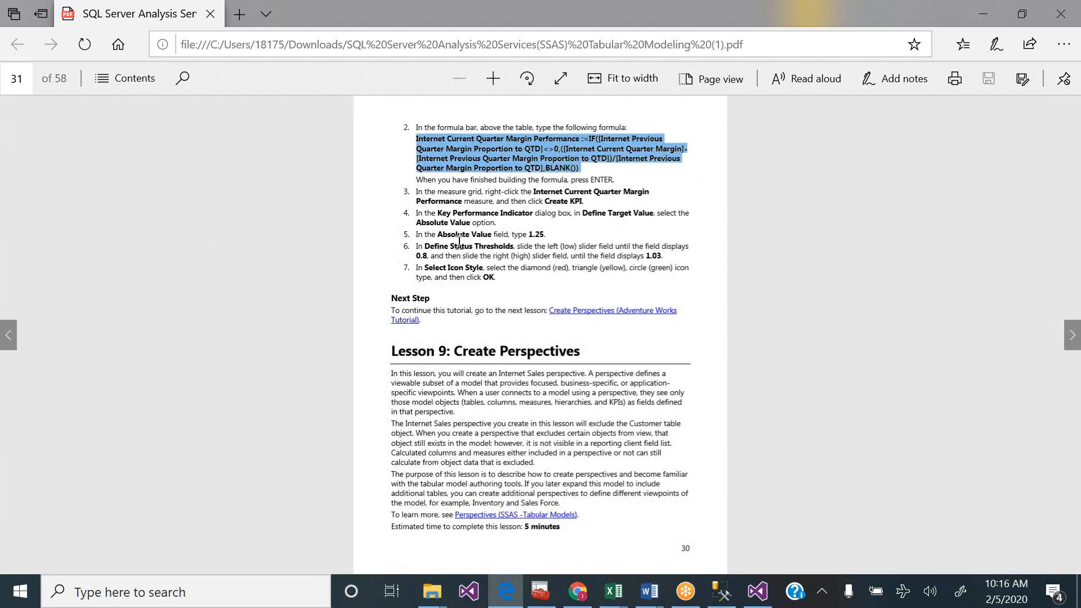
- In Visual Studio, try to create Internet Current Quarter Margin Performance in the empty cell beside the sales KPI using the copied formula in the DAX Editor
left_click(757, 591)
left_click(143, 457)
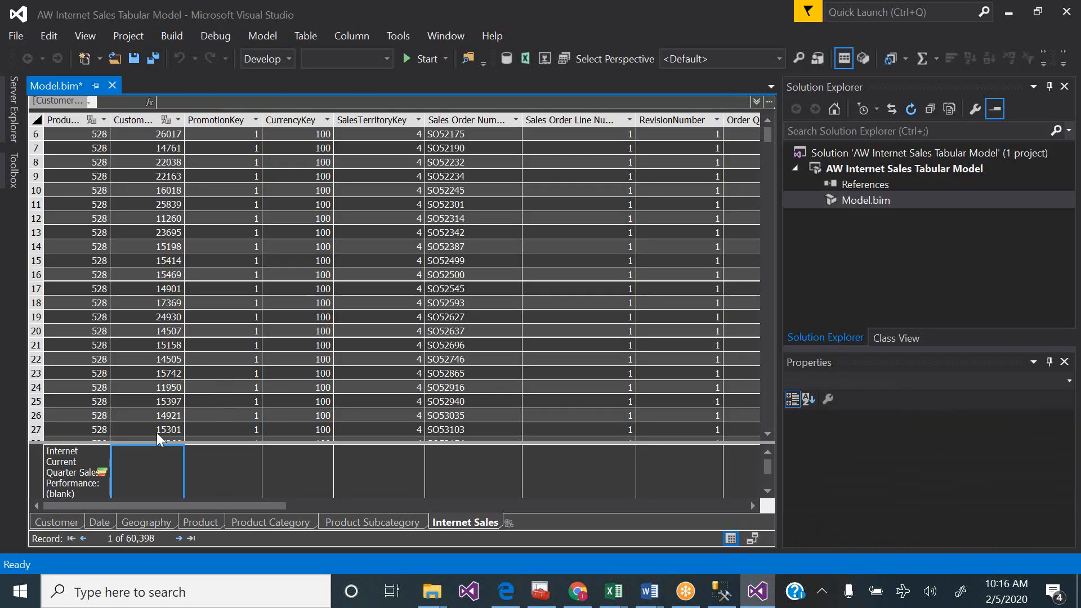
right_click(150, 467)
left_click(197, 544)
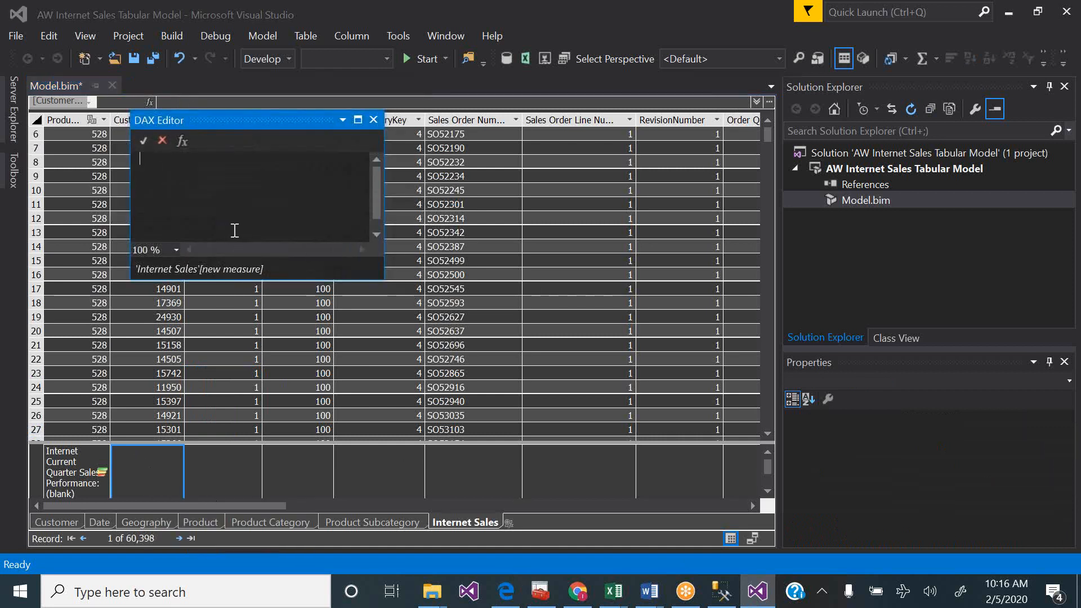
left_click(143, 140)
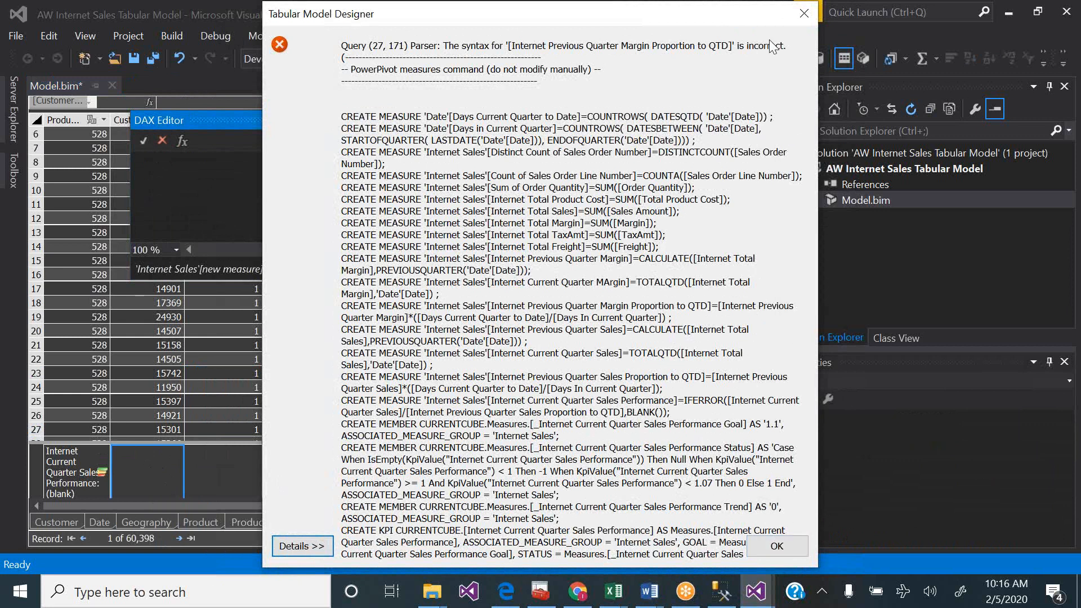
left_click(776, 547)
- Re-enter the copied Internet Current Quarter Margin Performance formula in the DAX Editor and try to commit it again
left_click(376, 158)
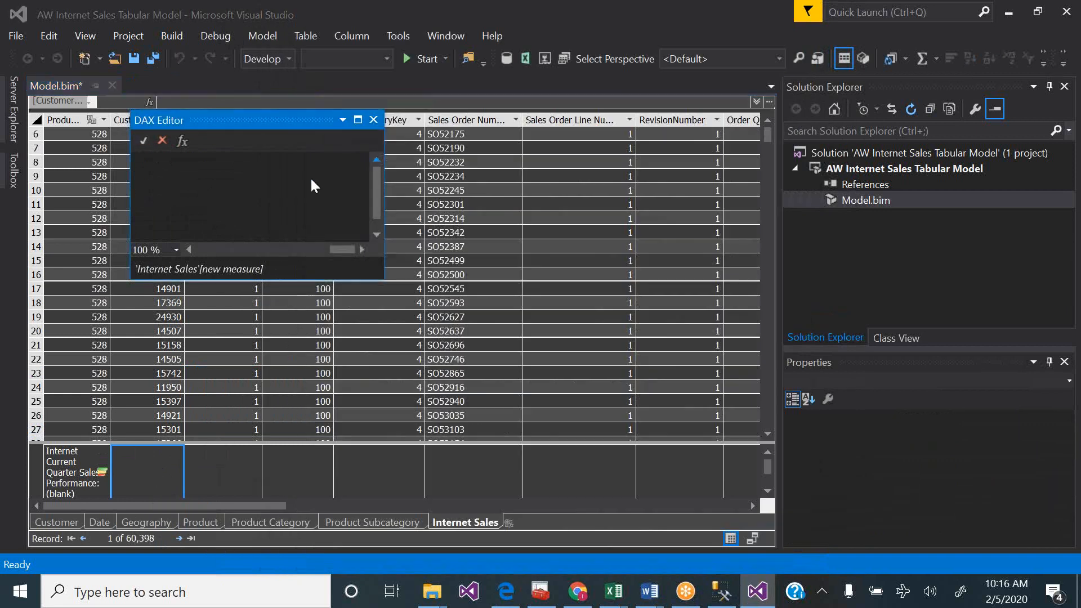
key("ctrl+v")
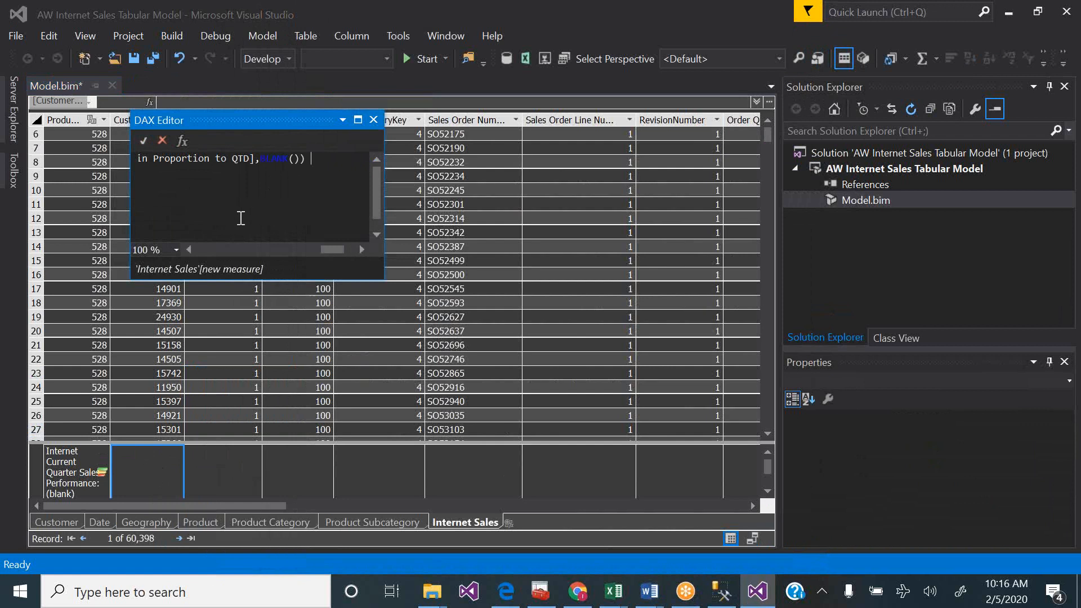
left_click(145, 141)
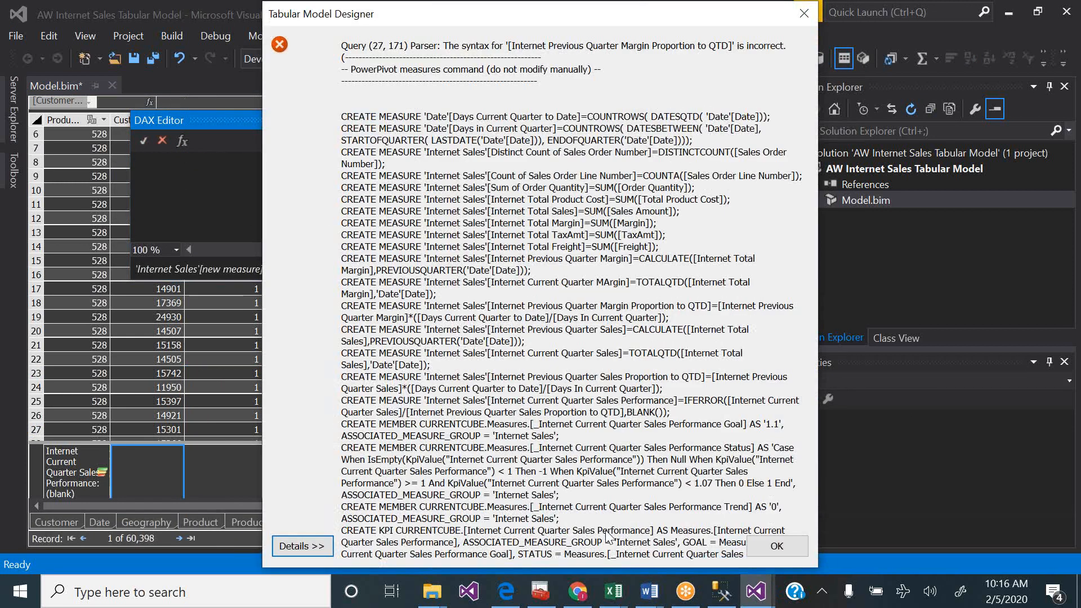
left_click(796, 553)
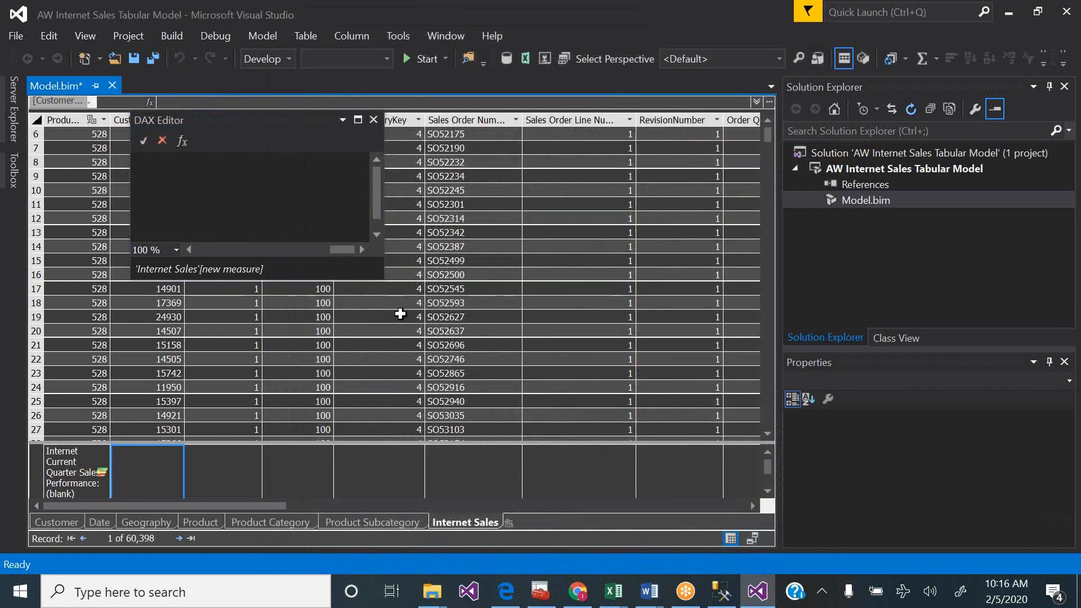
key("ctrl+v")
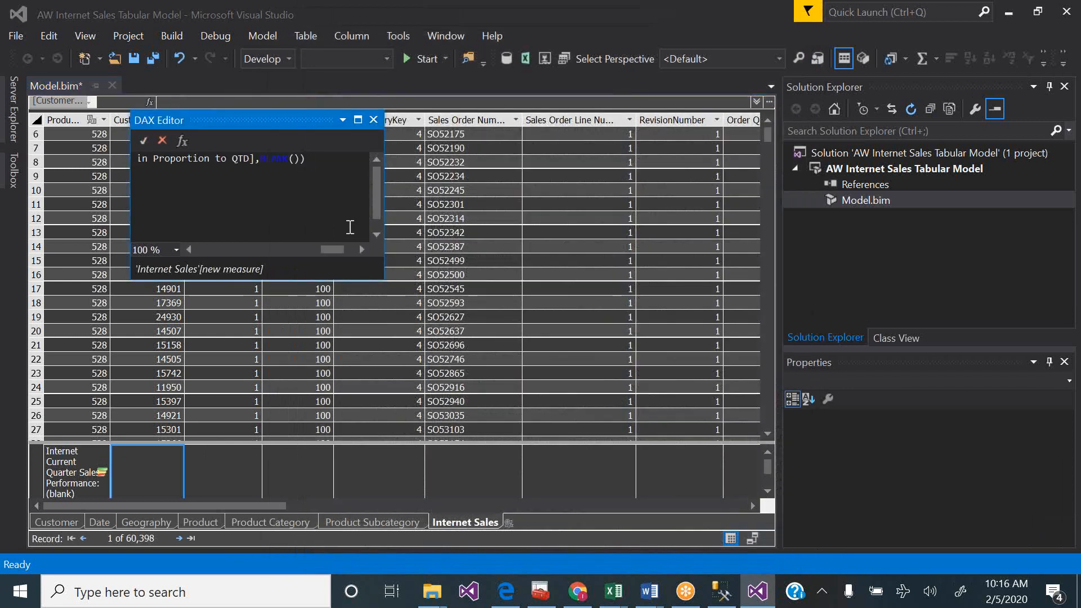
left_click_drag(337, 249, 285, 239)
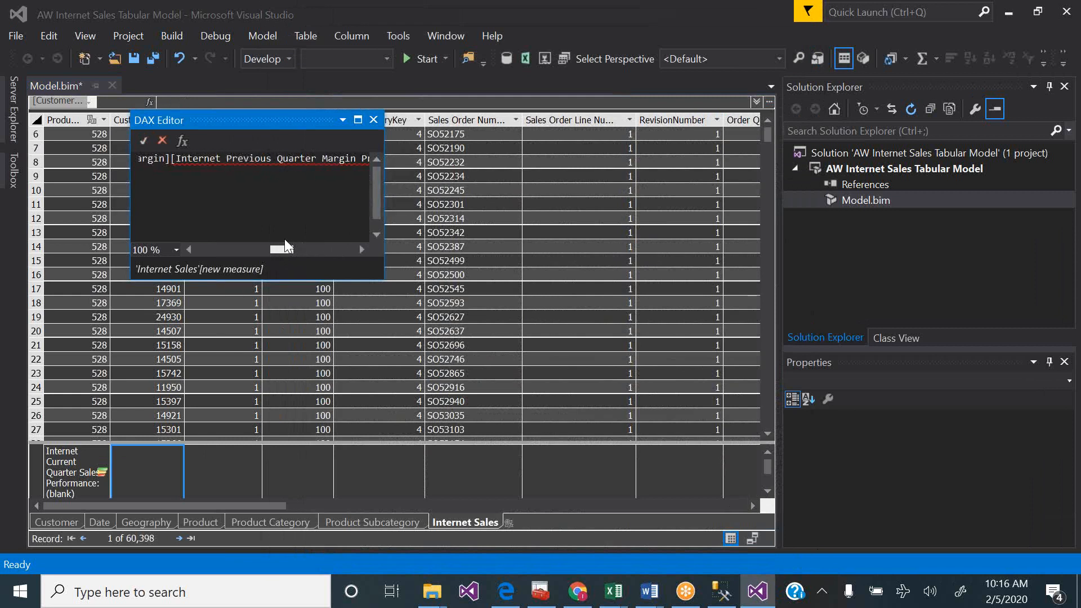
left_click_drag(285, 240, 300, 240)
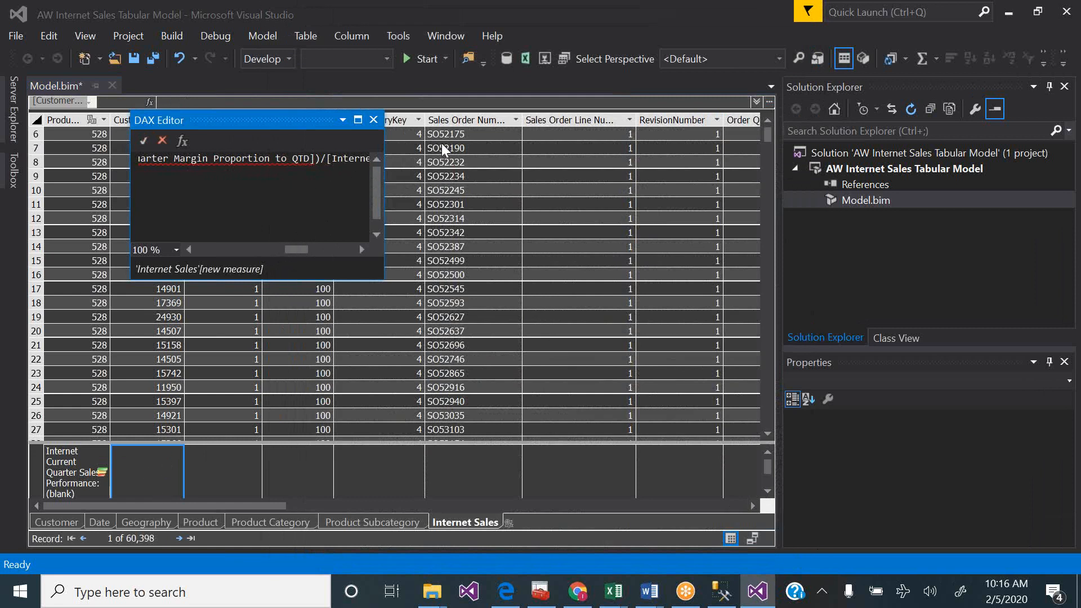
left_click(152, 462)
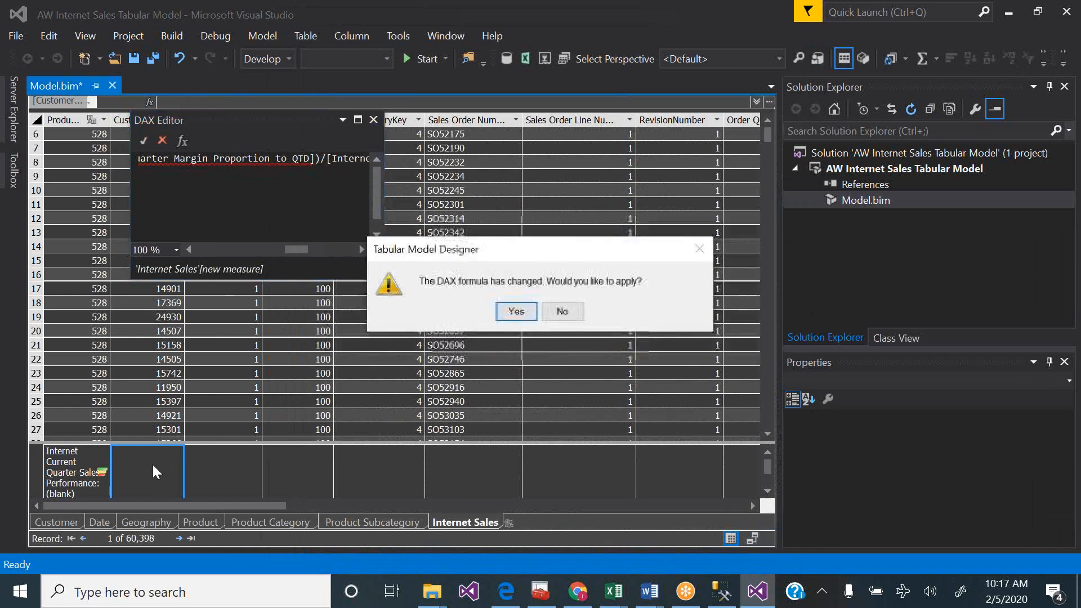
left_click(560, 310)
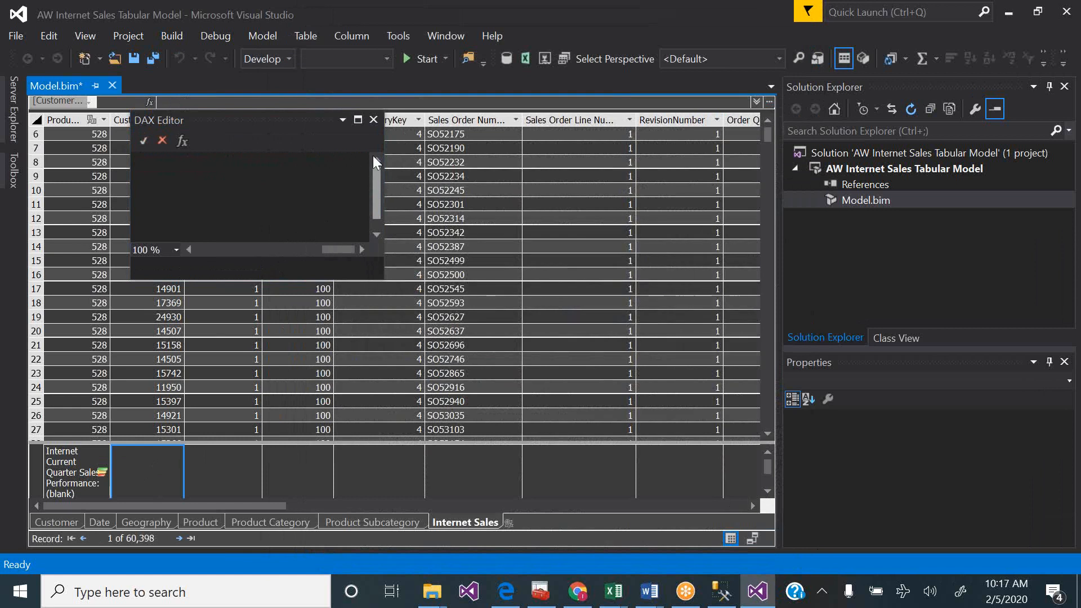
left_click(321, 180)
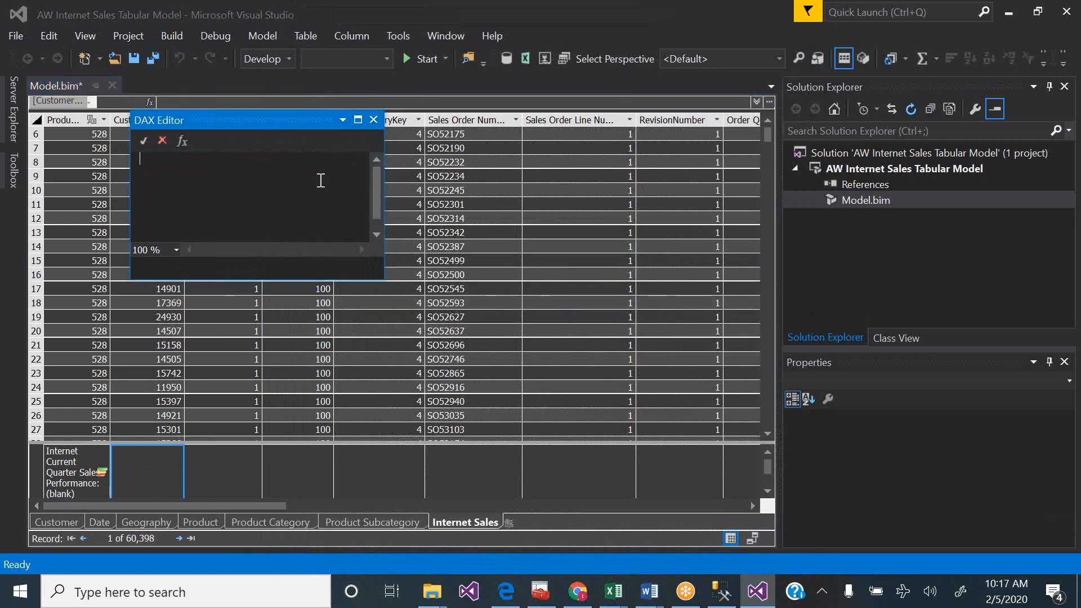
key("ctrl+v")
left_click_drag(331, 248, 285, 249)
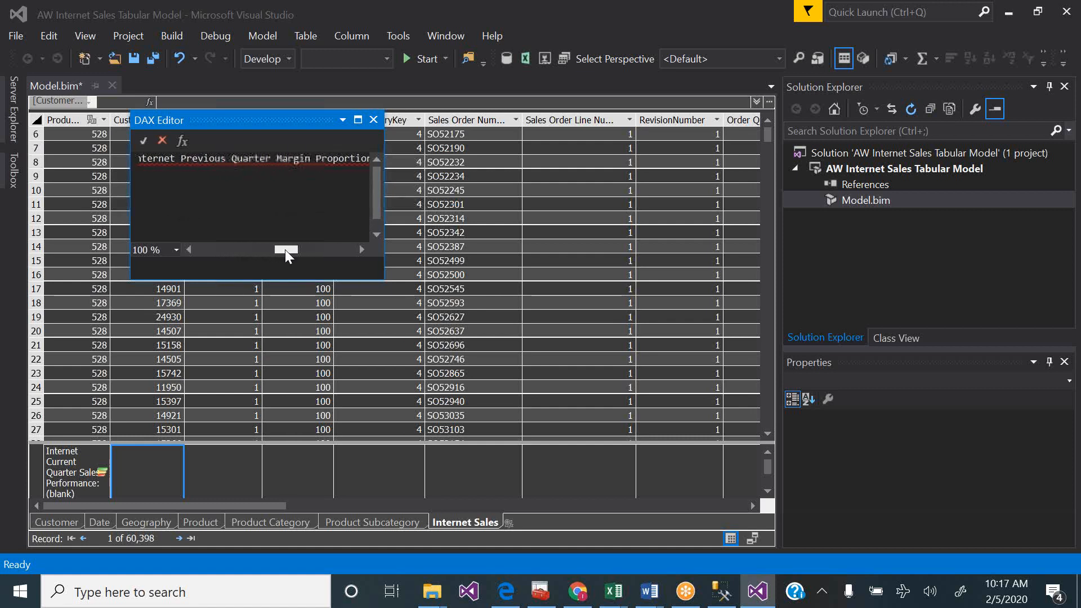
left_click(374, 120)
left_click(562, 312)
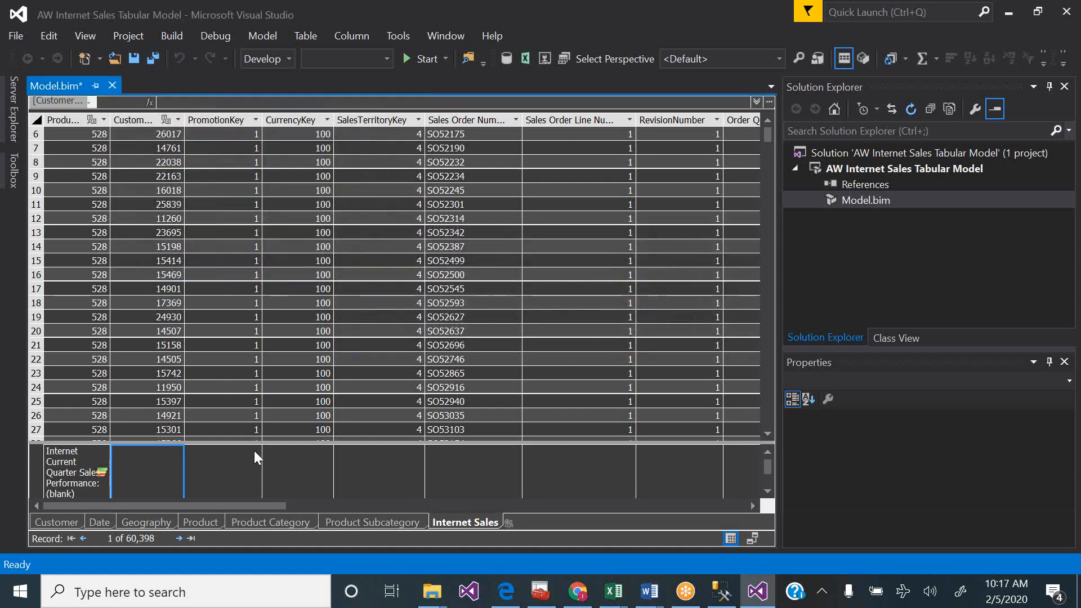
- Compare the existing Internet Current Quarter Margin and Previous Quarter Margin Proportion to QTD measure names with the formula references in the Microsoft Edge PDF guide
left_click(154, 474)
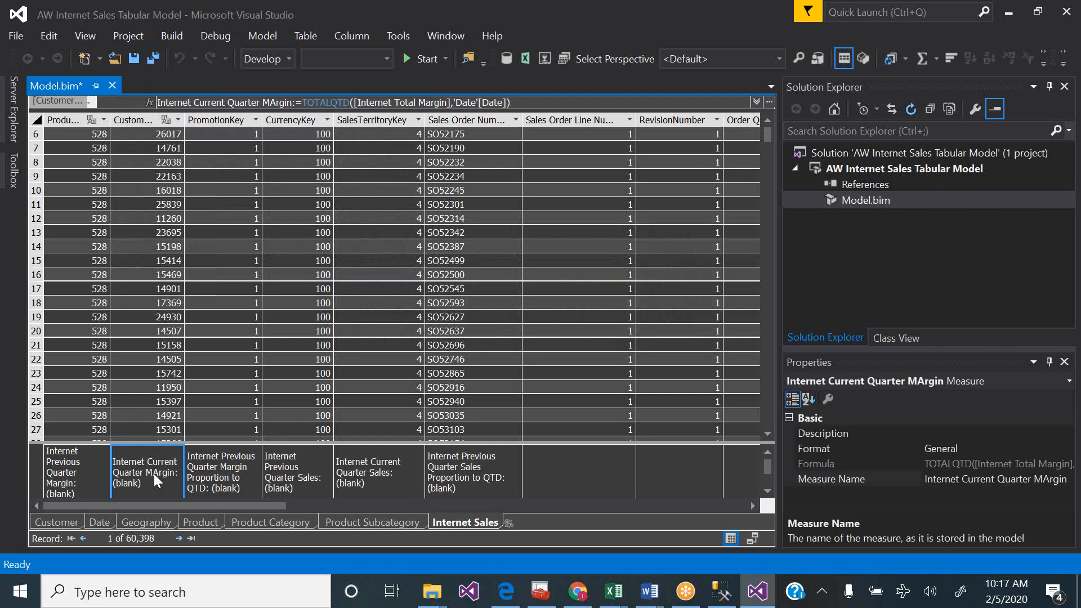
key("Right")
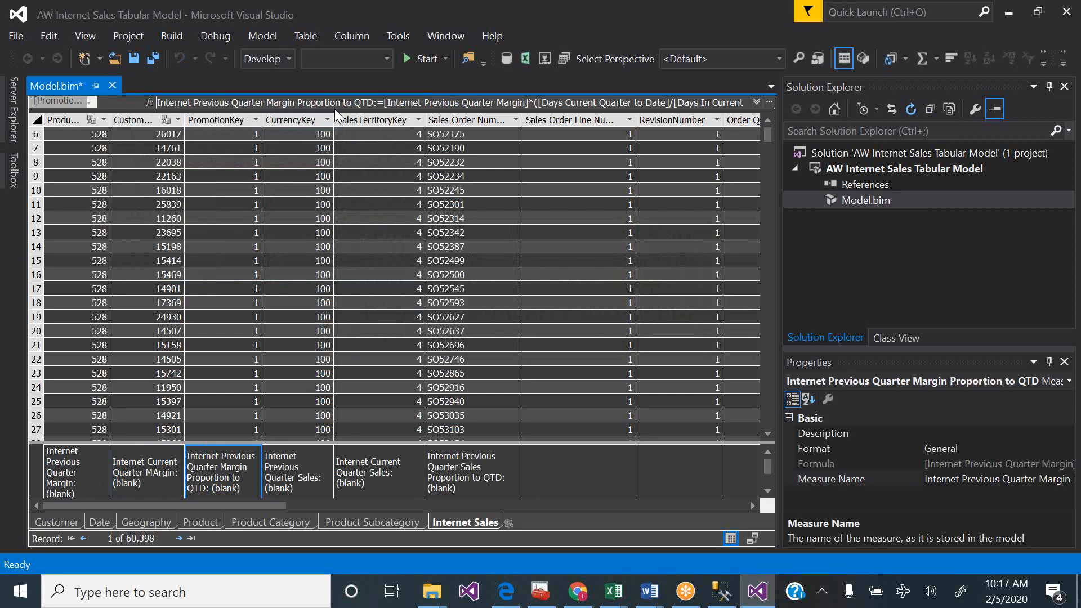
left_click(514, 598)
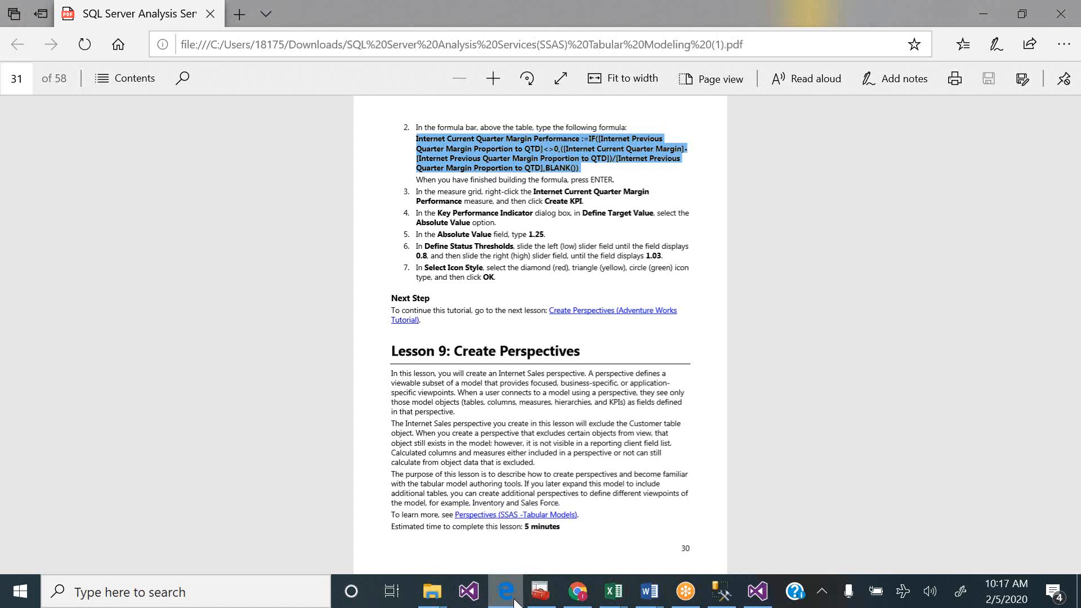
left_click(514, 601)
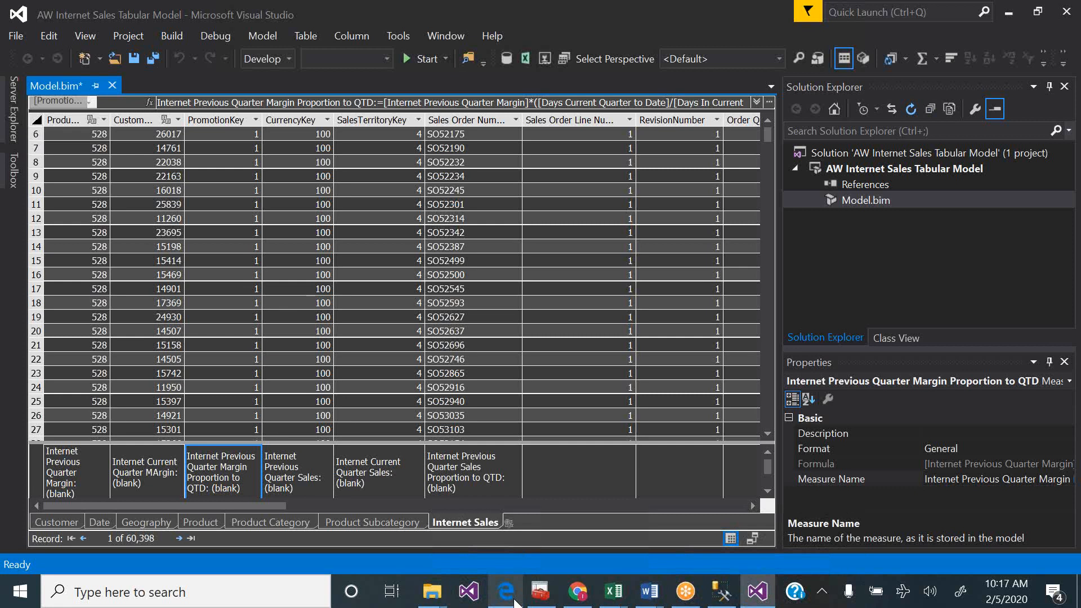
left_click(515, 601)
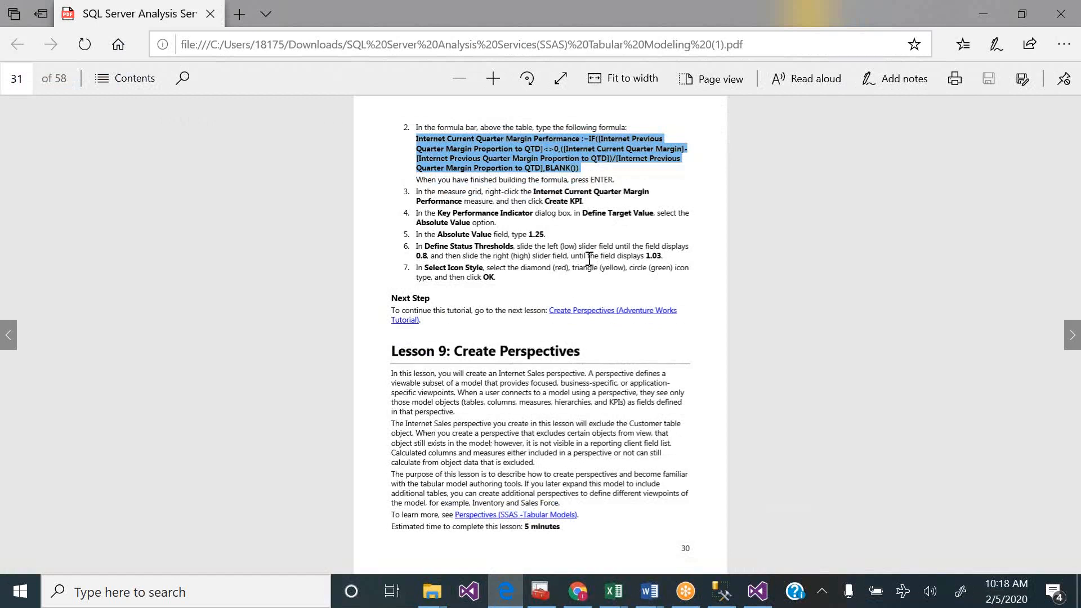
left_click(592, 160)
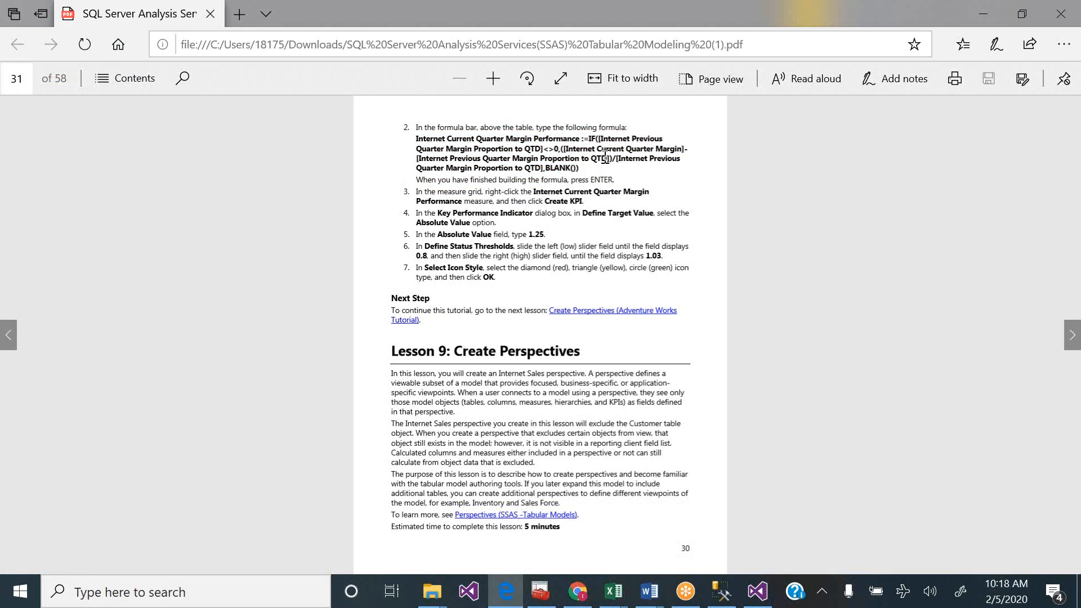
left_click_drag(609, 161, 421, 162)
left_click(608, 183)
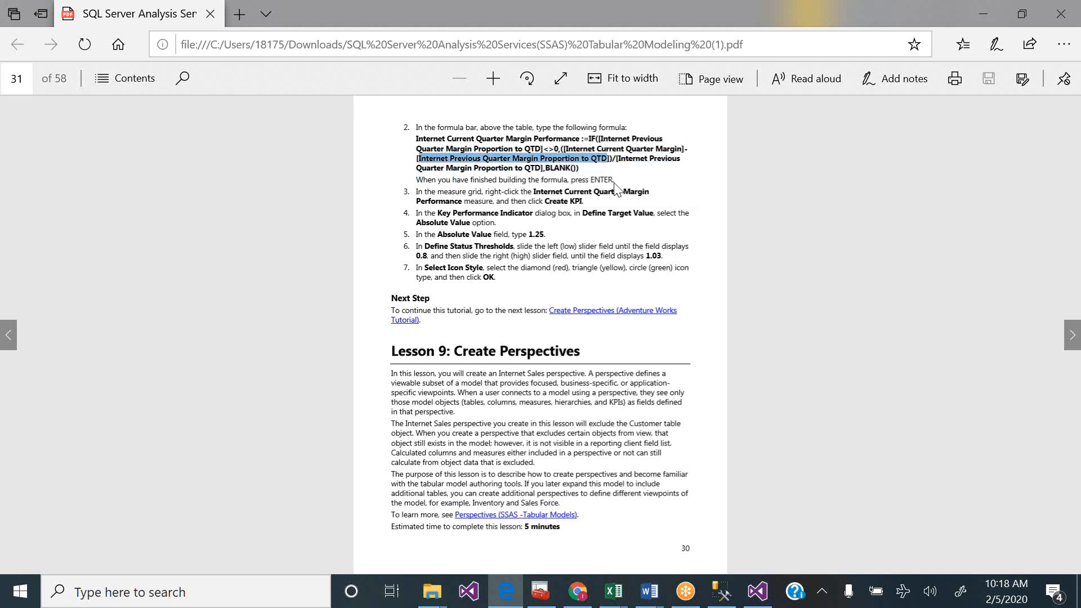
- In Visual Studio, check the Internet Previous Quarter Margin Proportion to QTD measure's name in its existing formula
left_click(757, 591)
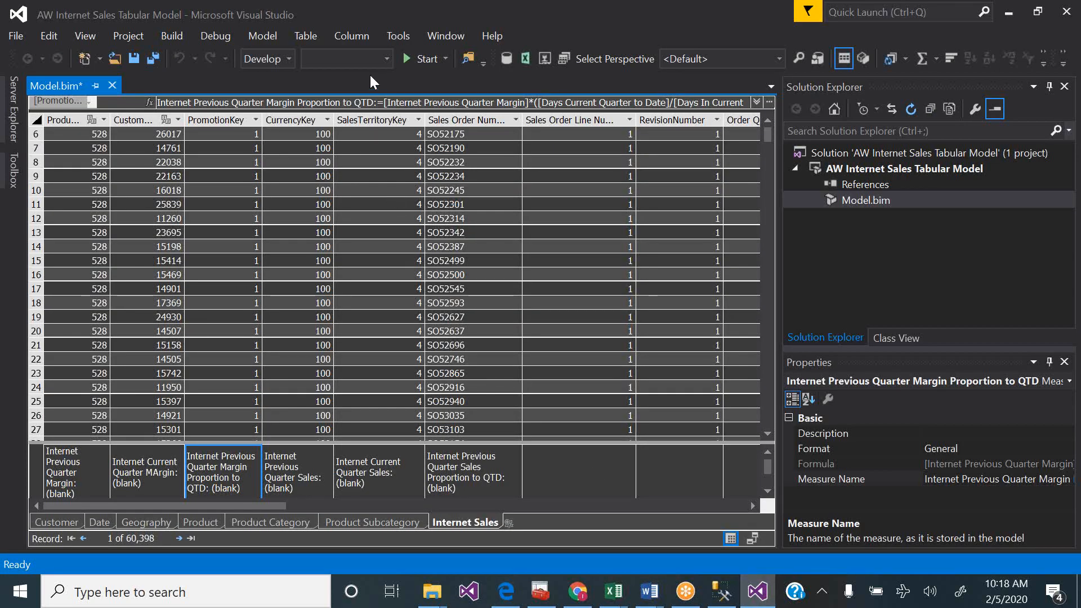
left_click_drag(374, 102, 150, 105)
key("Right")
left_click(352, 208)
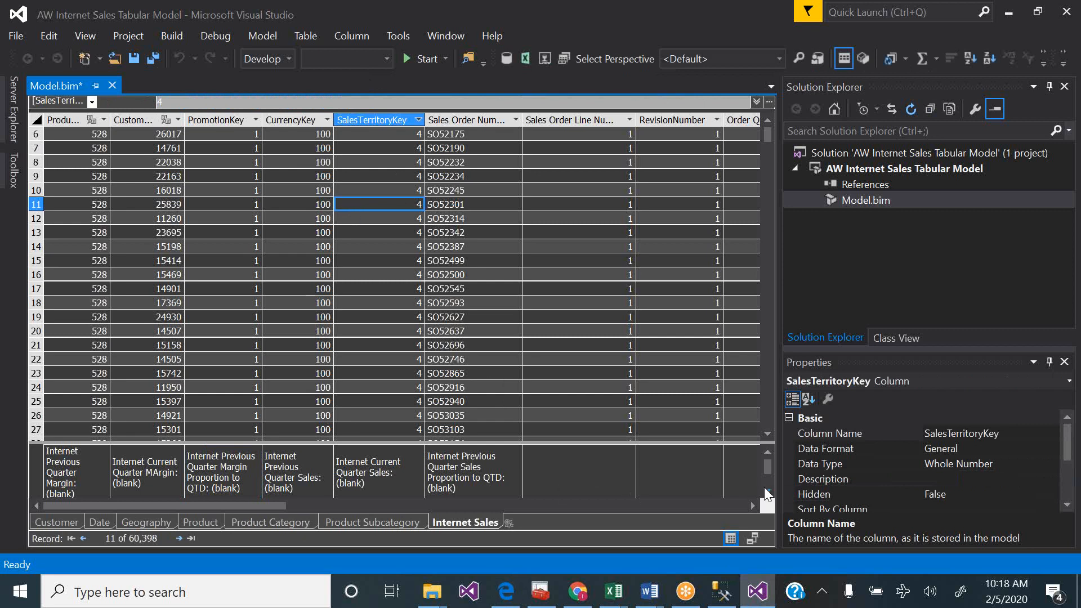
- Select the empty cell beside the sales KPI, and recopy the complete Internet Current Quarter Margin Performance formula from the Microsoft Edge PDF guide
left_click(158, 458)
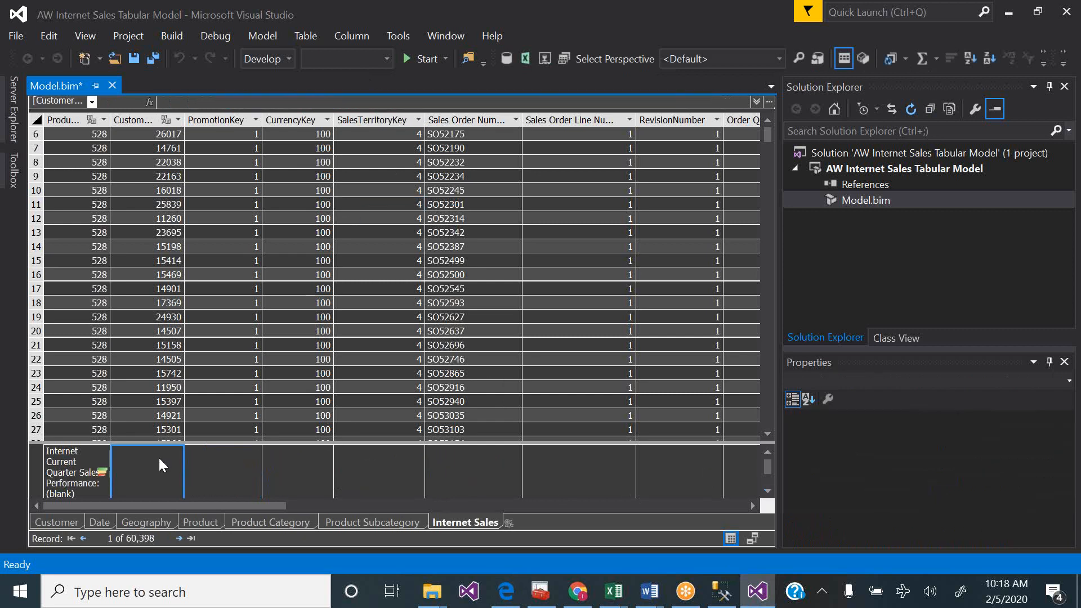
left_click(506, 591)
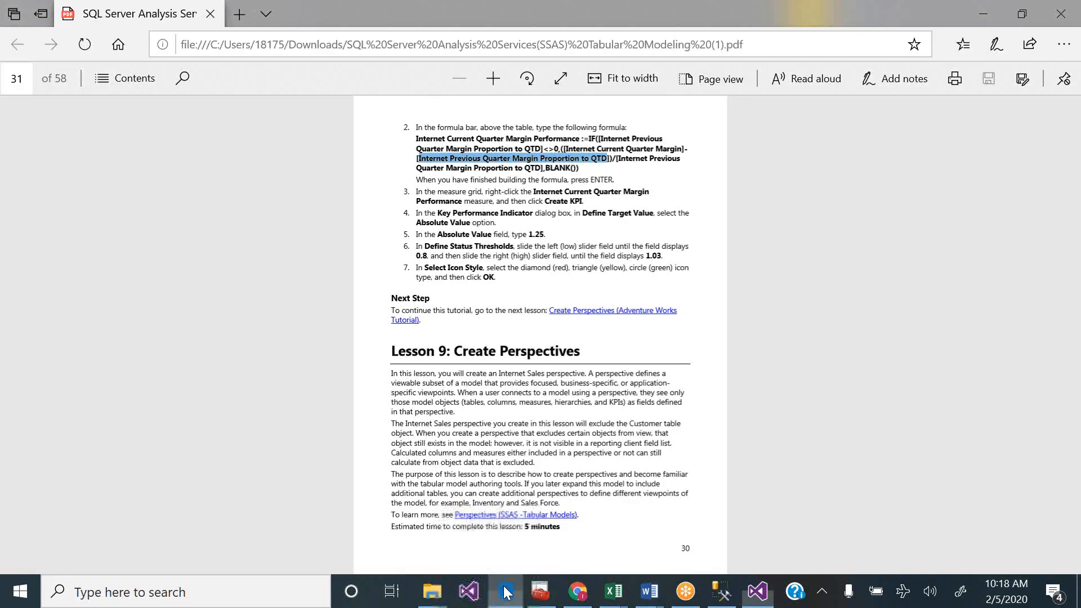
left_click(596, 177)
left_click_drag(419, 140, 586, 170)
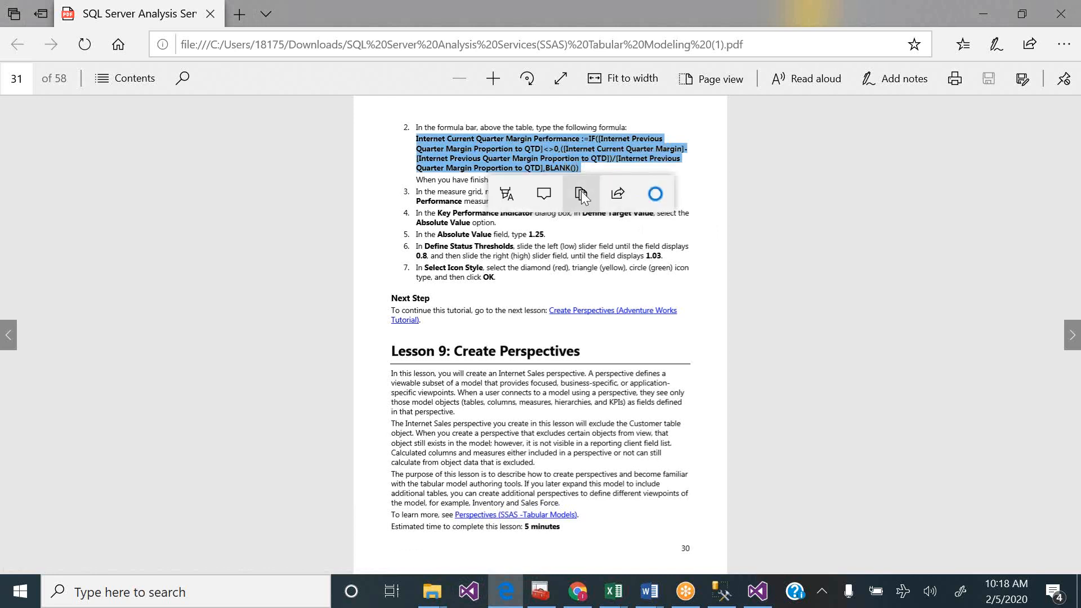
left_click(581, 194)
- In Visual Studio, enter the copied Internet Current Quarter Margin Performance formula in the DAX Editor for the empty cell beside the sales KPI
left_click(757, 591)
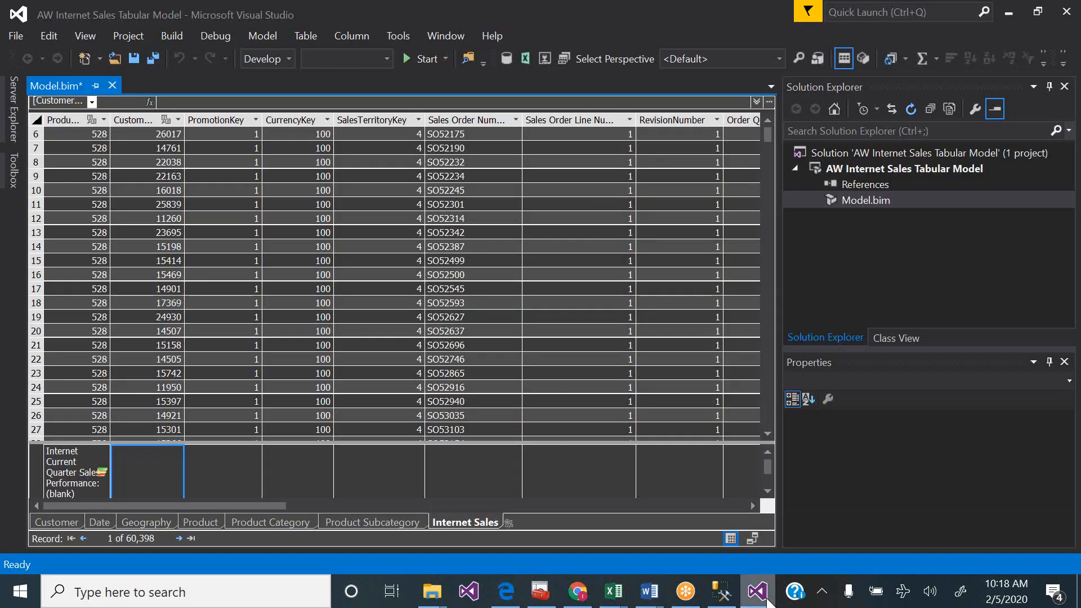
right_click(154, 485)
left_click(201, 562)
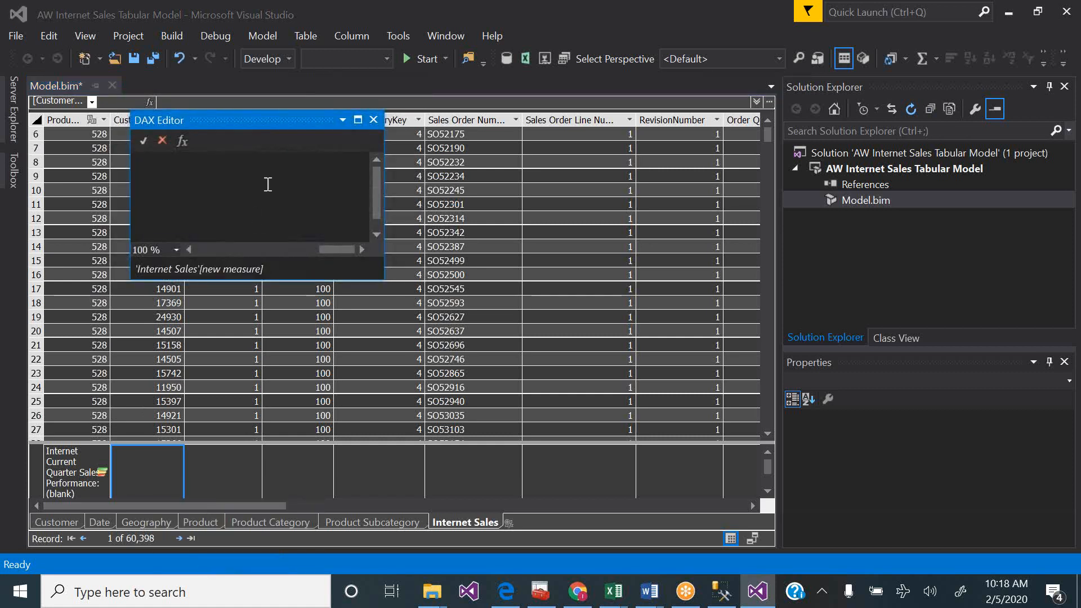
key("ctrl+v")
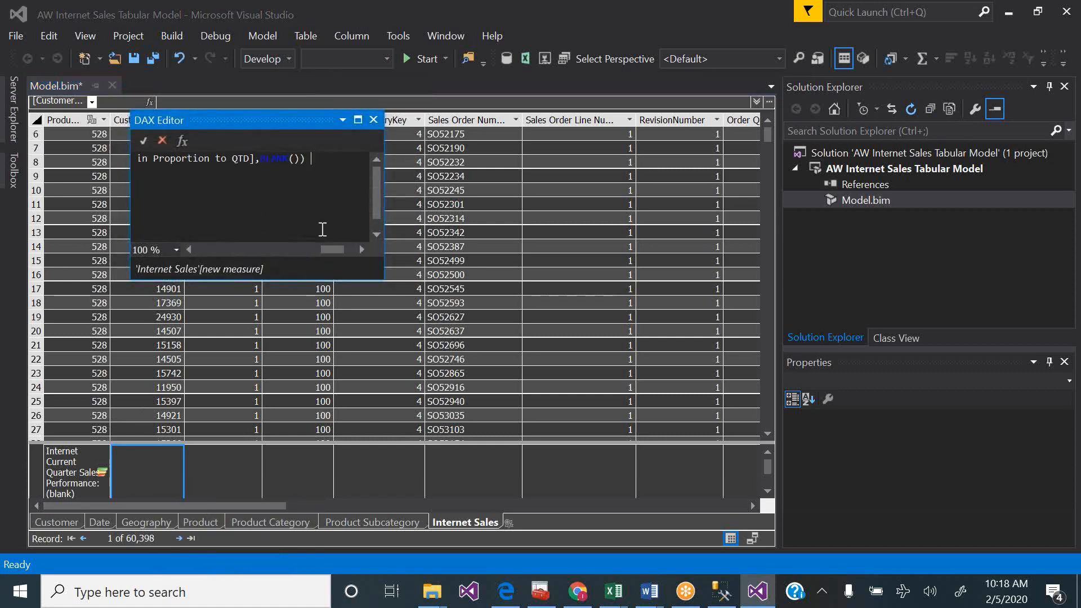
left_click_drag(329, 247, 282, 249)
- In the DAX formula, remove the name Internet Previous Quarter Margin Proportion to QTD and its opening bracket directly after the Internet Current Quarter Margin reference
mouse_move(180, 159)
left_mouse_down()
mouse_move(338, 159)
mouse_move(169, 152)
left_mouse_up()
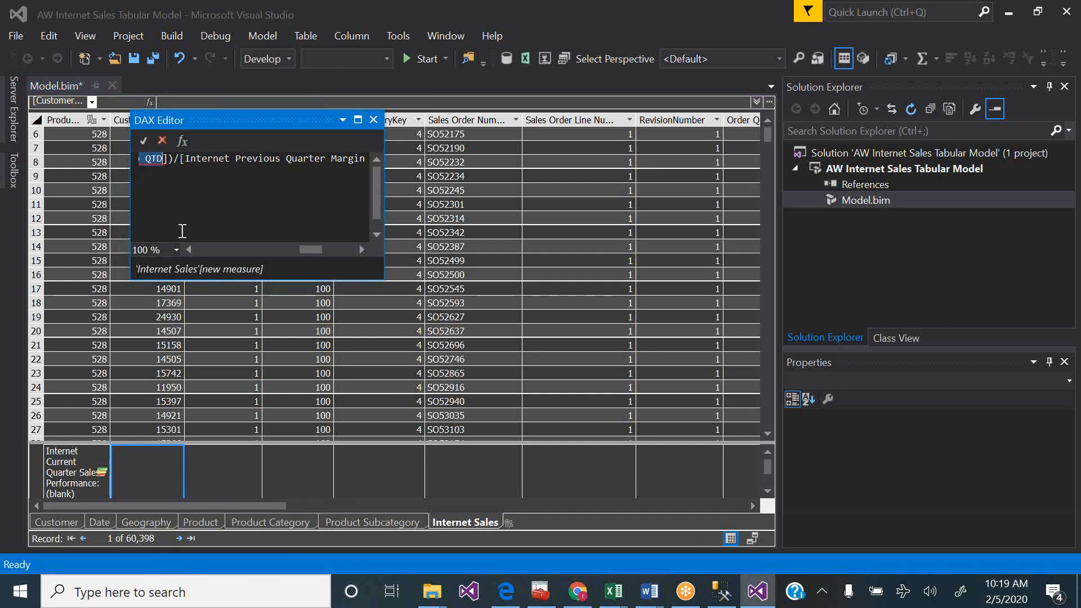
left_click(187, 251)
left_click_drag(187, 251, 187, 252)
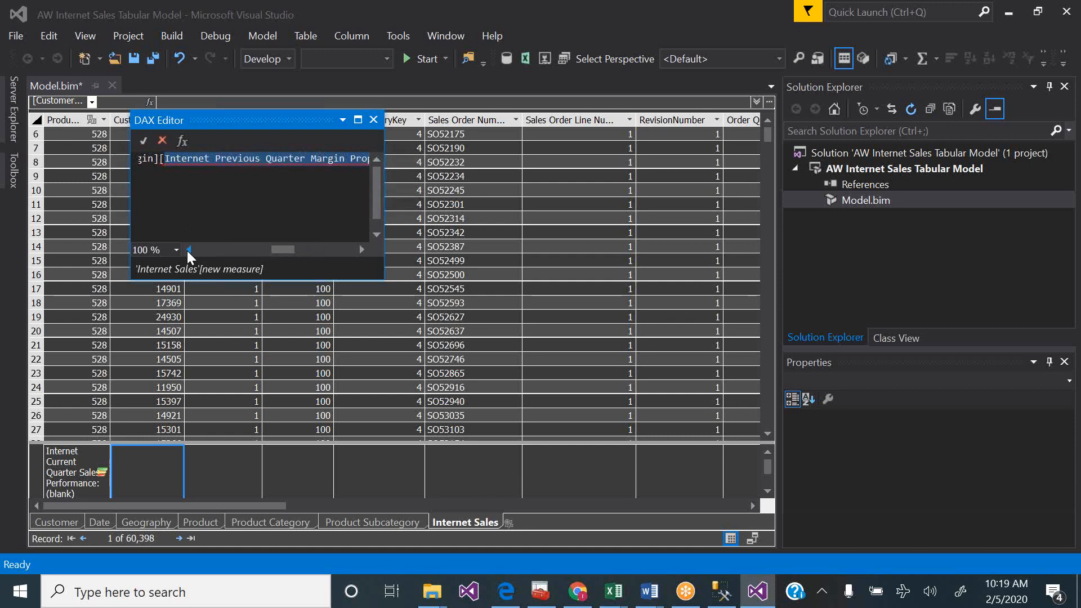
left_click(187, 251)
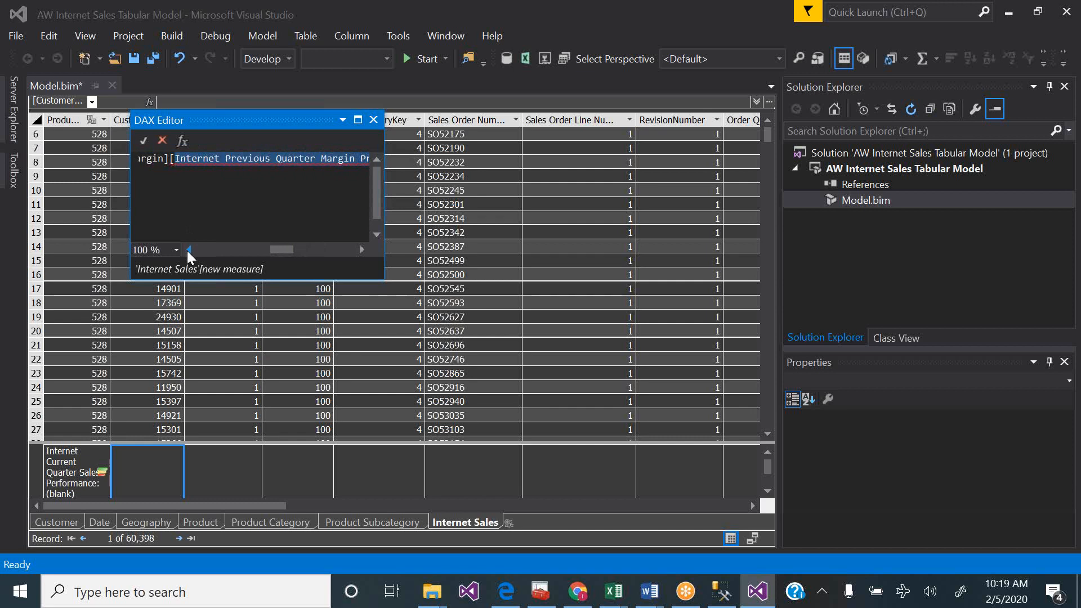
type("[Int")
key("BackSpace")
key("BackSpace")
key("BackSpace")
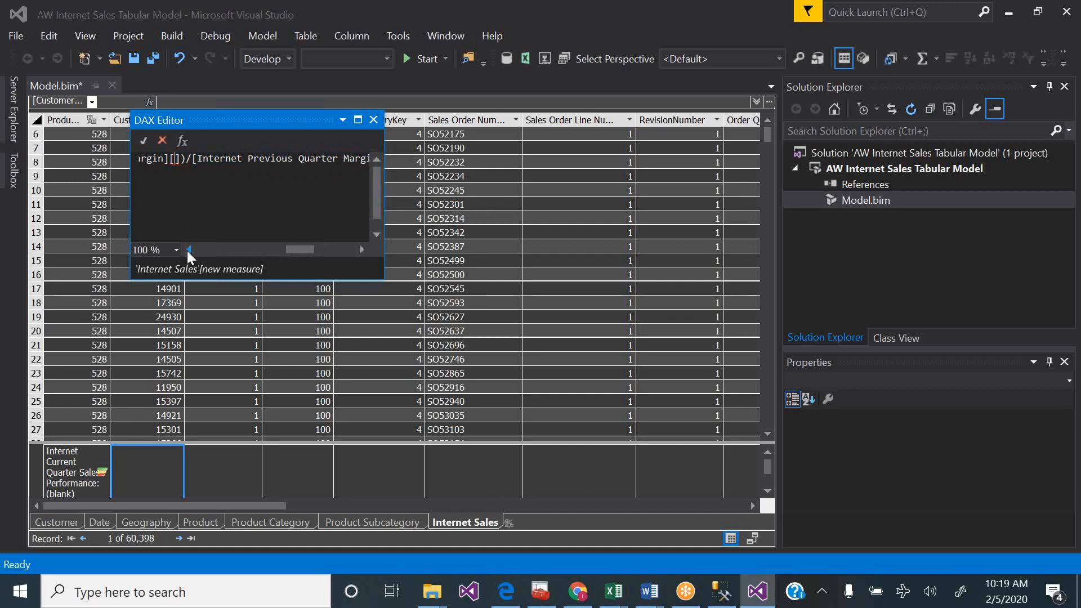
type("ine")
key("BackSpace")
key("BackSpace")
key("BackSpace")
key("BackSpace")
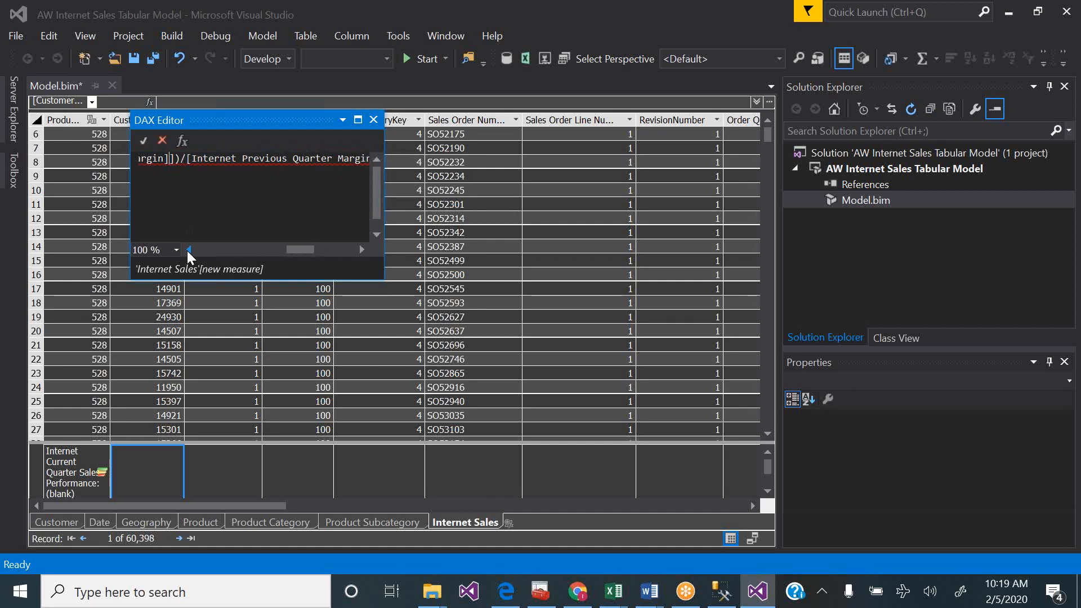
- Delete the leftover closing brackets, the division sign and the start of the divisor reference following Internet Current Quarter Margin
key("Delete")
key("Delete")
key("Delete")
key("Delete")
key("Delete")
key("Delete")
key("Delete")
key("Delete")
key("Delete")
key("Delete")
key("Delete")
key("Delete")
key("Delete")
key("Delete")
key("Delete")
key("Delete")
key("Delete")
key("Delete")
key("Delete")
key("Delete")
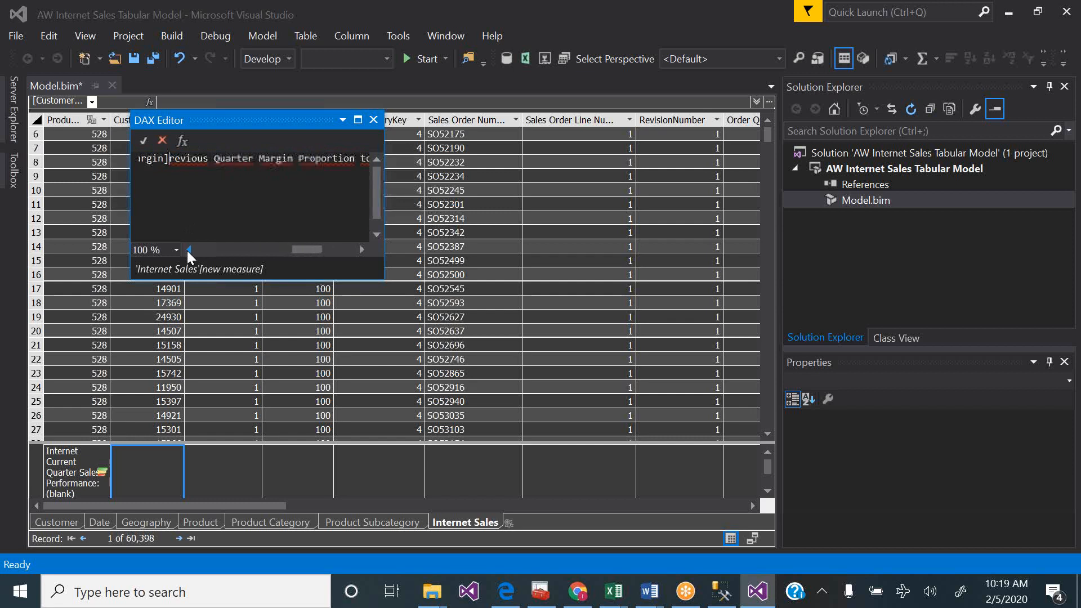
- Delete the leftover text starting "revious Quarter Margin Proportion to" after the [Internet Current Quarter Margin] reference in the new measure's formula
key("Delete")
key("Delete")
key("Delete")
key("Delete")
key("Delete")
key("Delete")
key("Delete")
key("Delete")
key("Delete")
key("Delete")
key("Delete")
key("Delete")
key("Delete")
key("Delete")
key("Delete")
key("Delete")
key("Delete")
key("Delete")
key("Delete")
key("Delete")
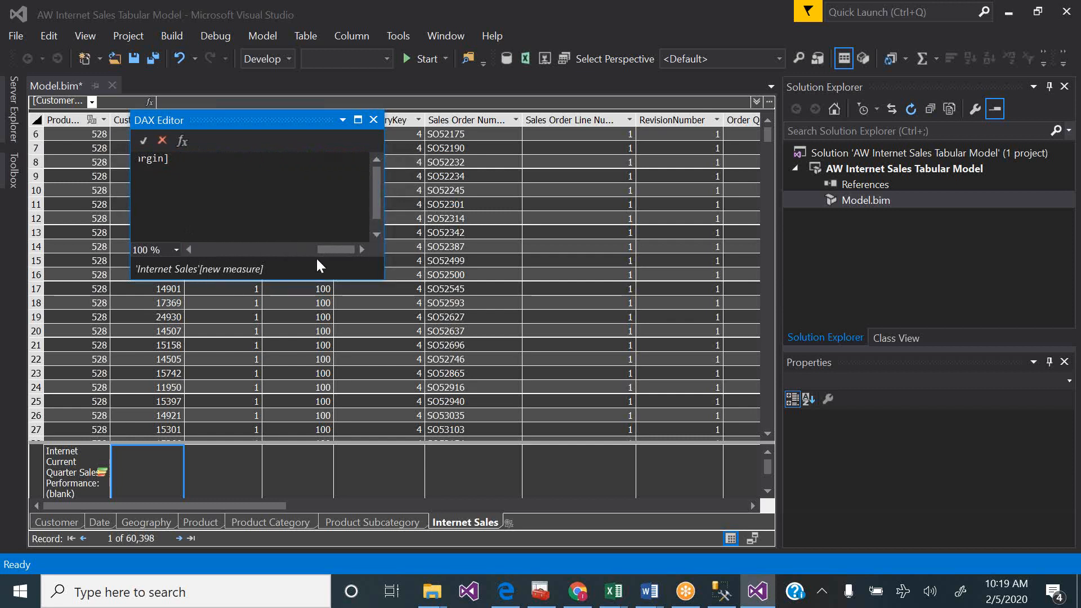
- Consult the PDF guide's formula and add the measure reference [Internet Previous Quarter Margin Proportion to QTD] to the formula
left_click_drag(324, 251, 302, 255)
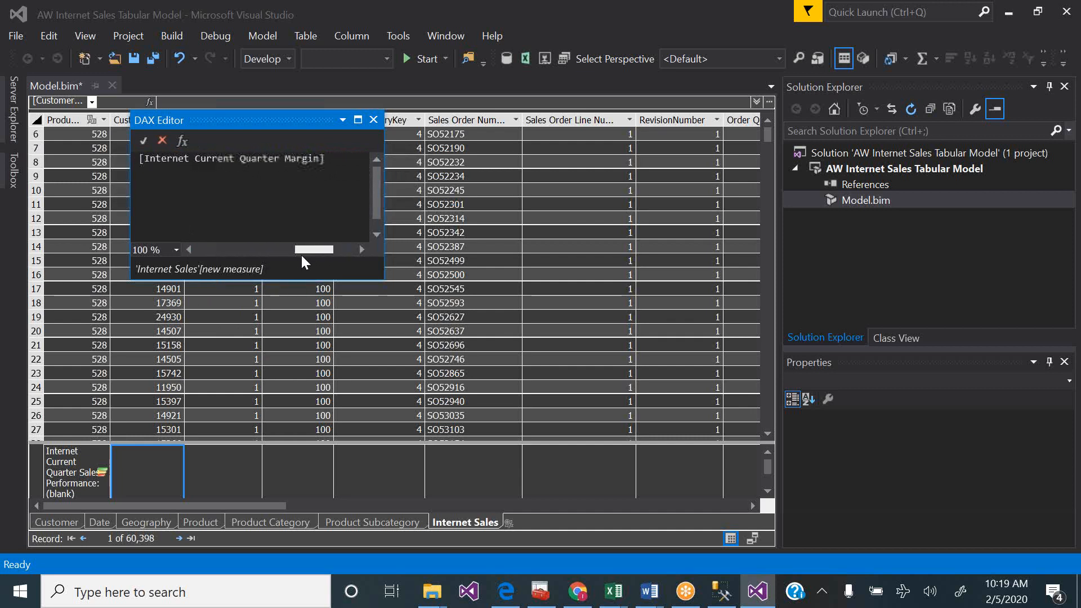
type("[")
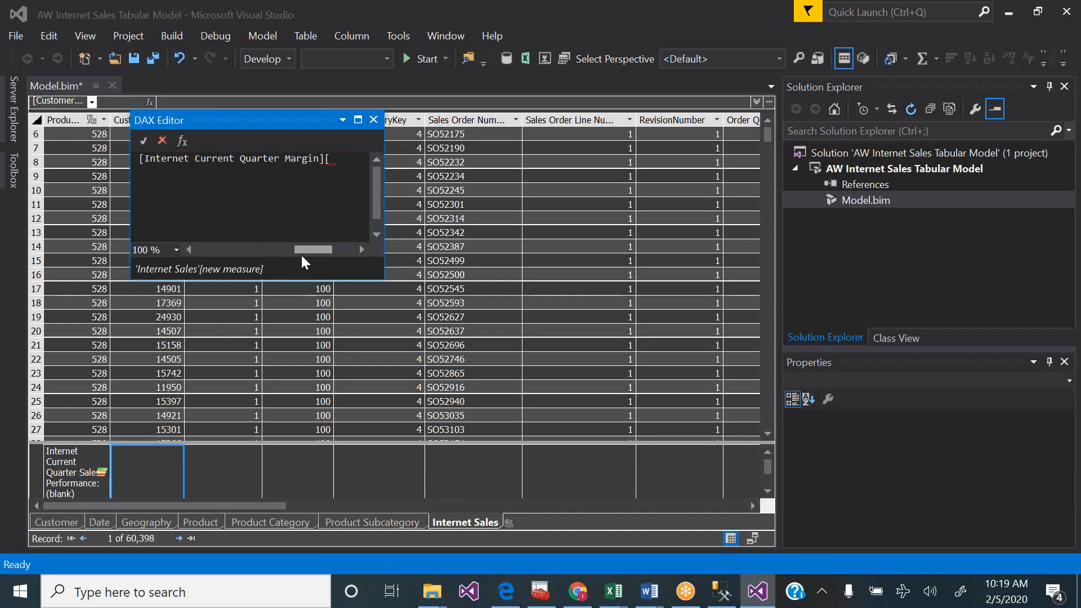
type("Internet Curre")
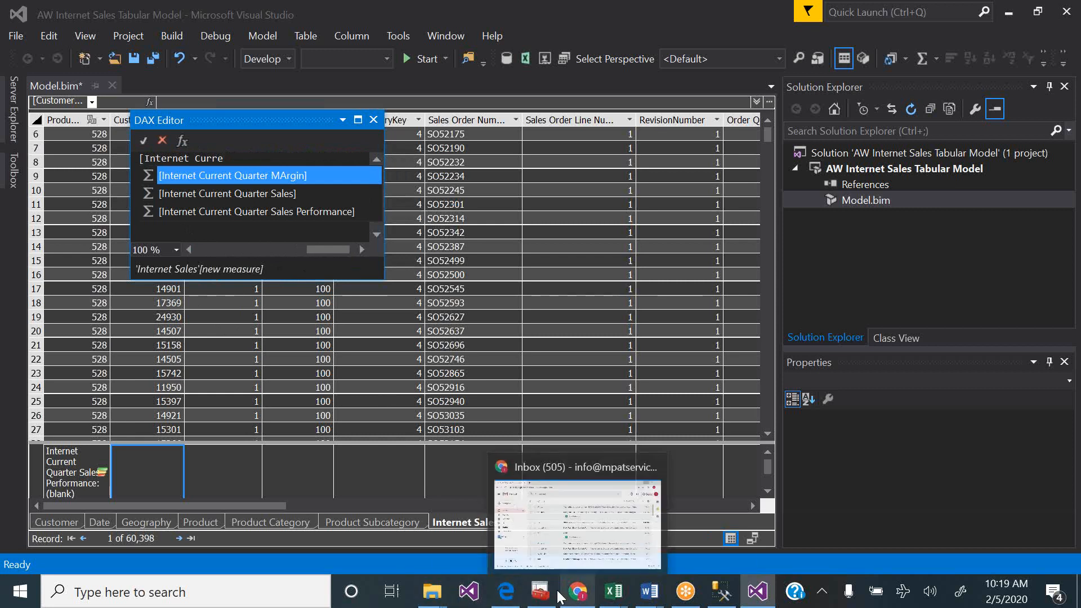
left_click(518, 596)
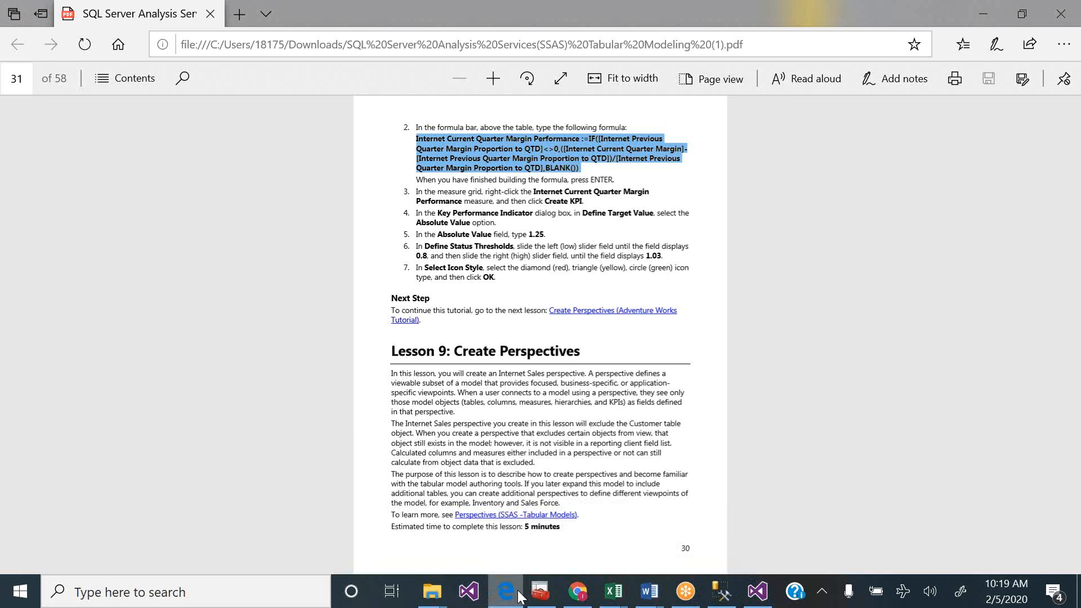
left_click(518, 590)
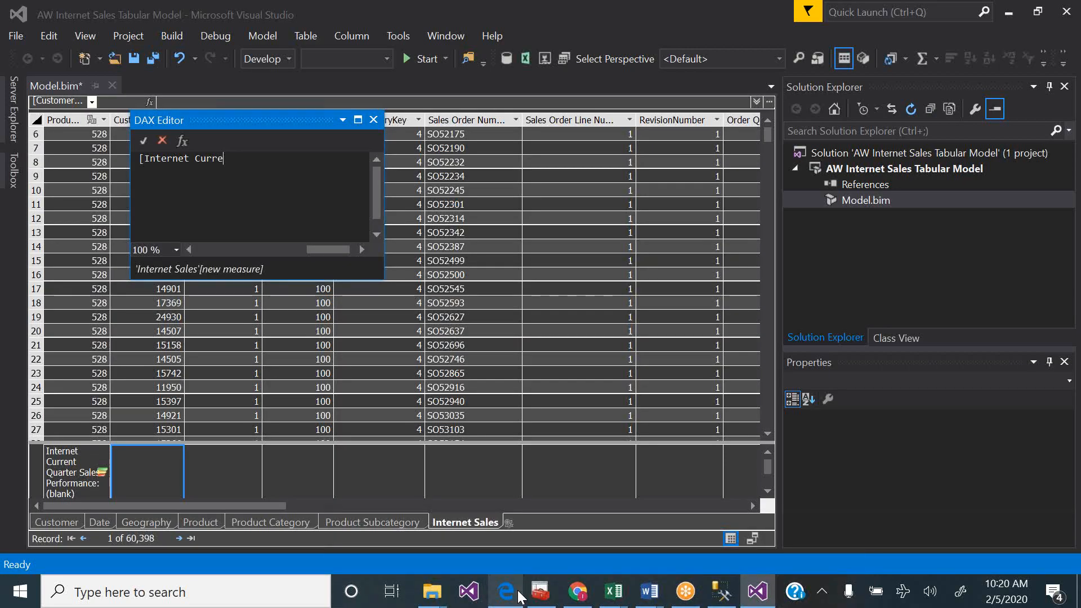
key("BackSpace")
key("BackSpace")
key("BackSpace")
key("BackSpace")
key("BackSpace")
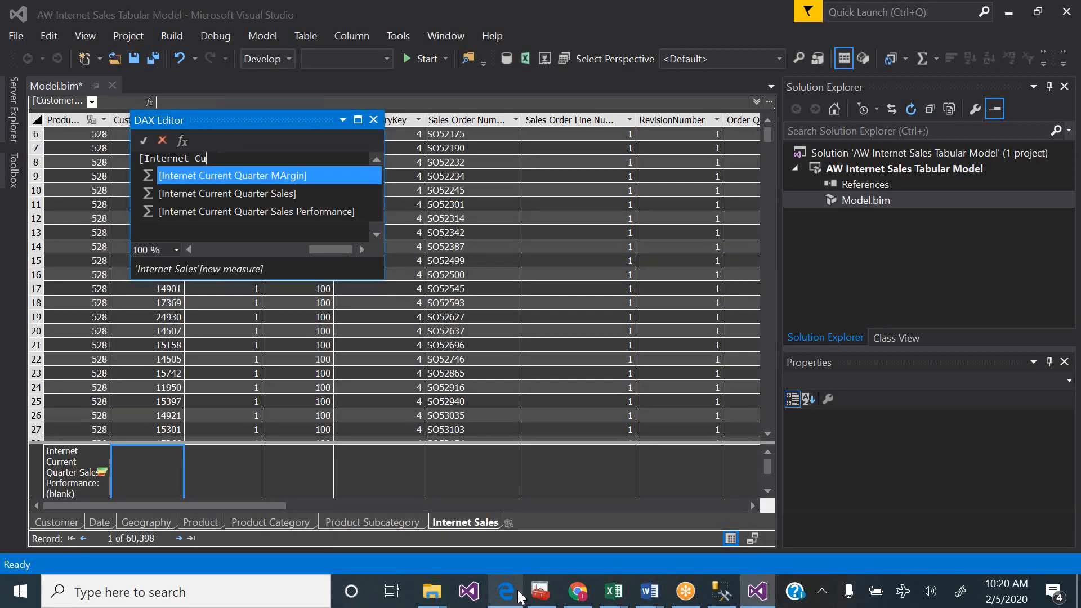
type("previou")
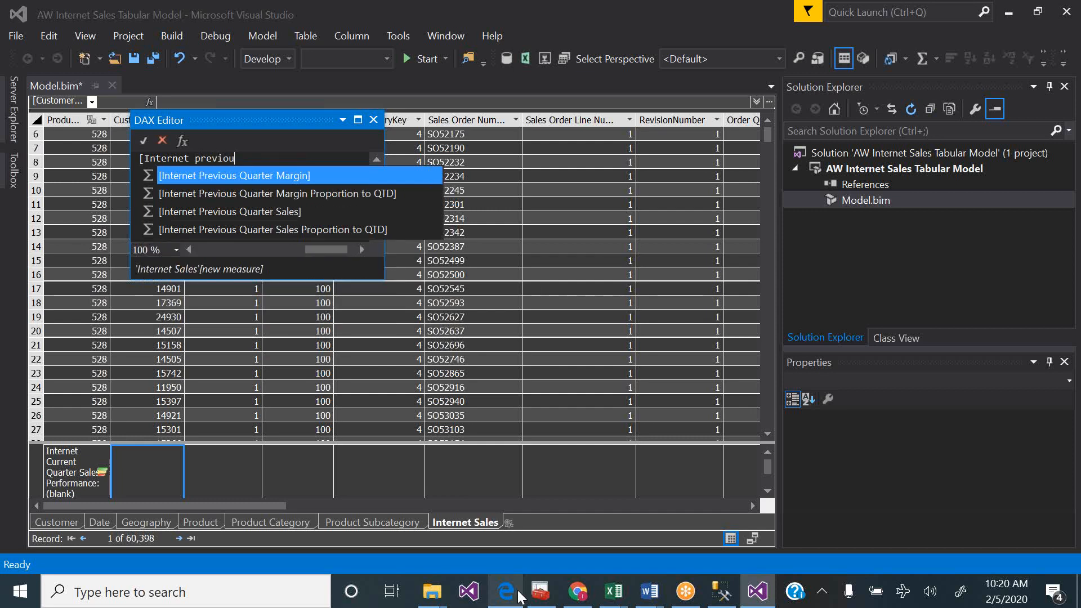
key("Down")
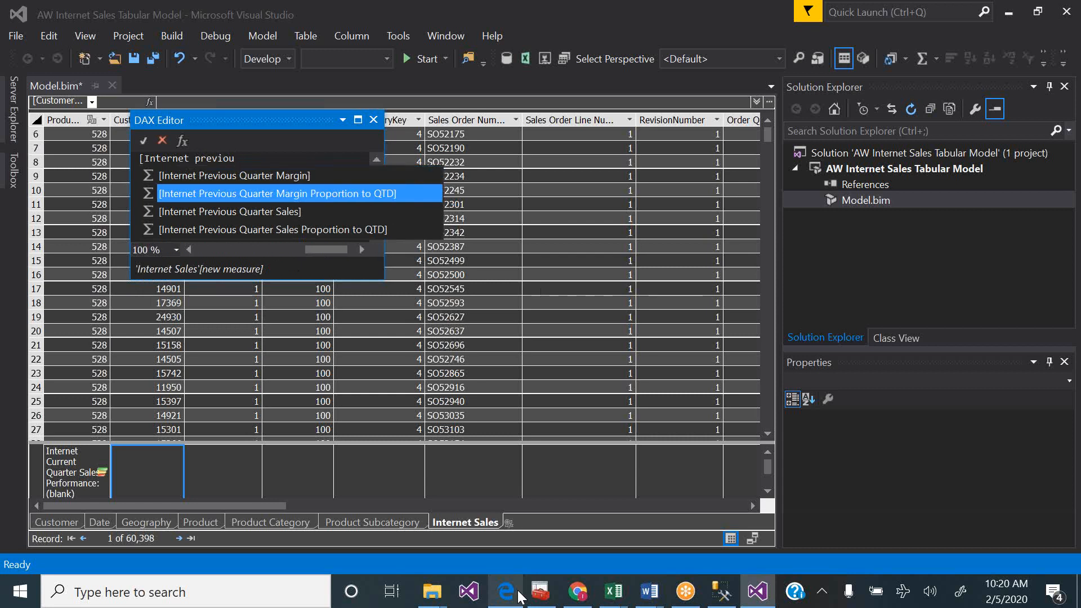
left_click(508, 592)
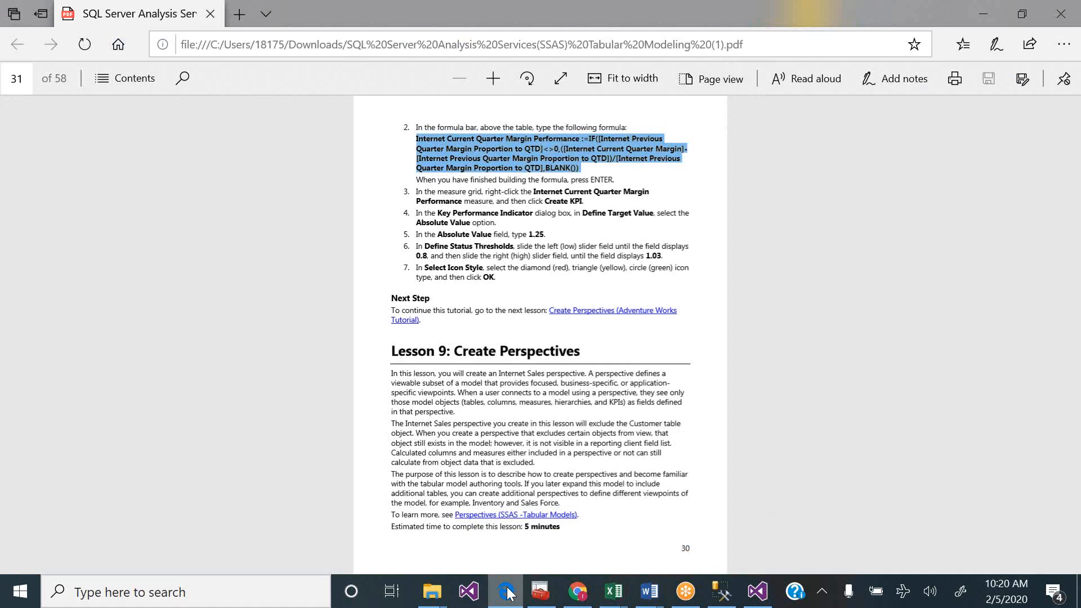
left_click(508, 592)
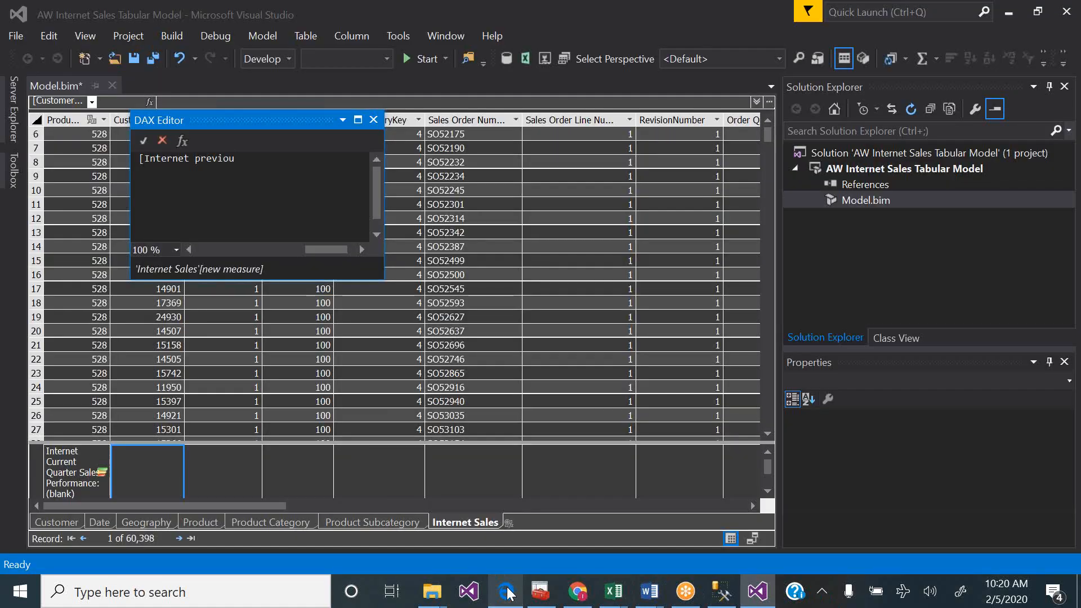
type("s")
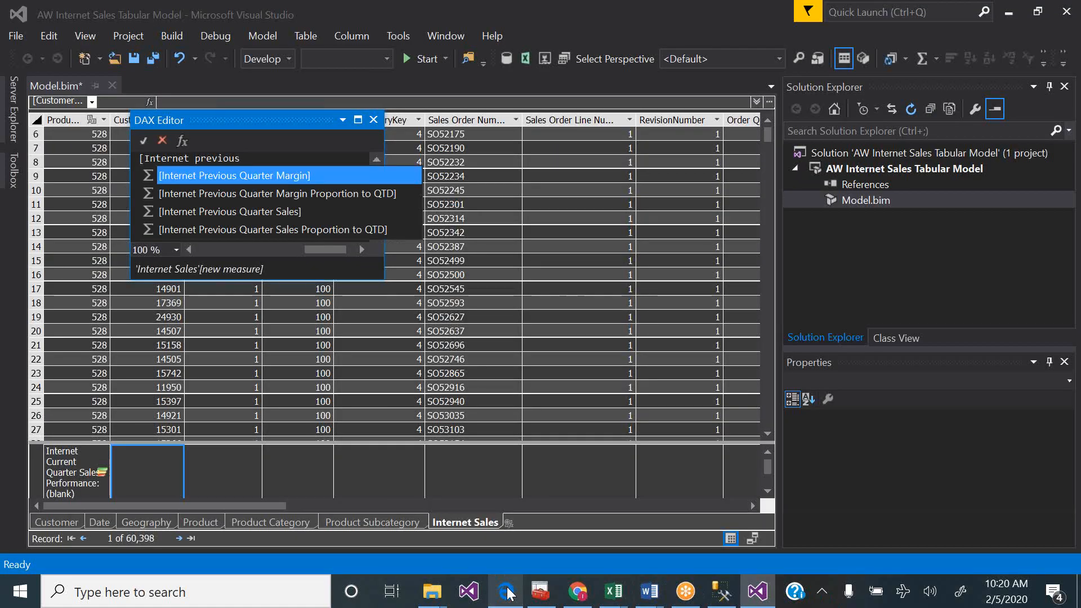
key("Down")
key("Tab")
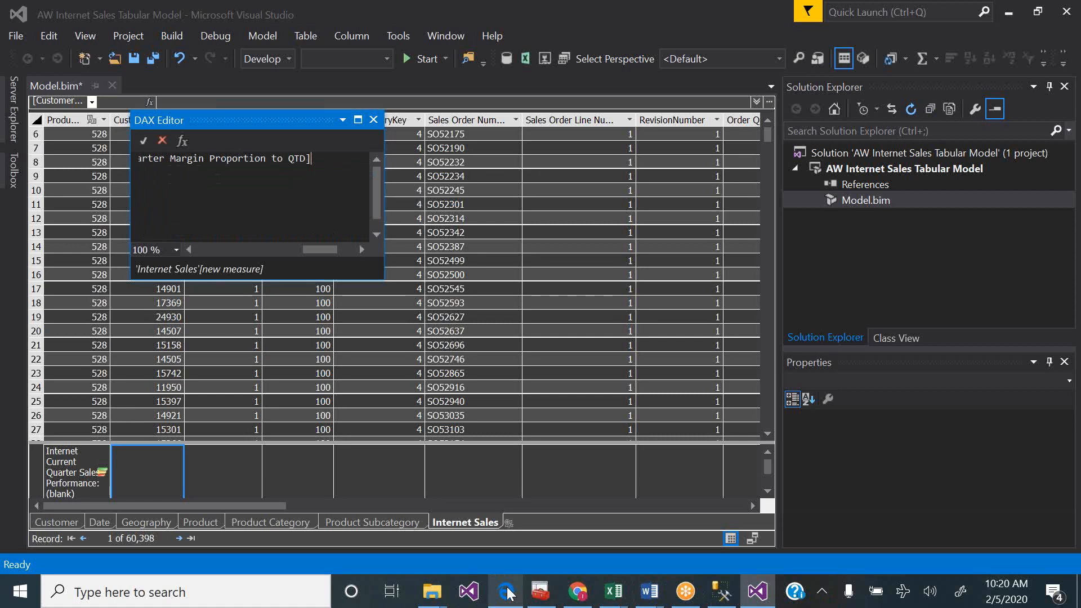
- Continue the formula with the comparison "<>0," after the Margin Proportion to QTD reference, checking it against the PDF guide
left_click(509, 592)
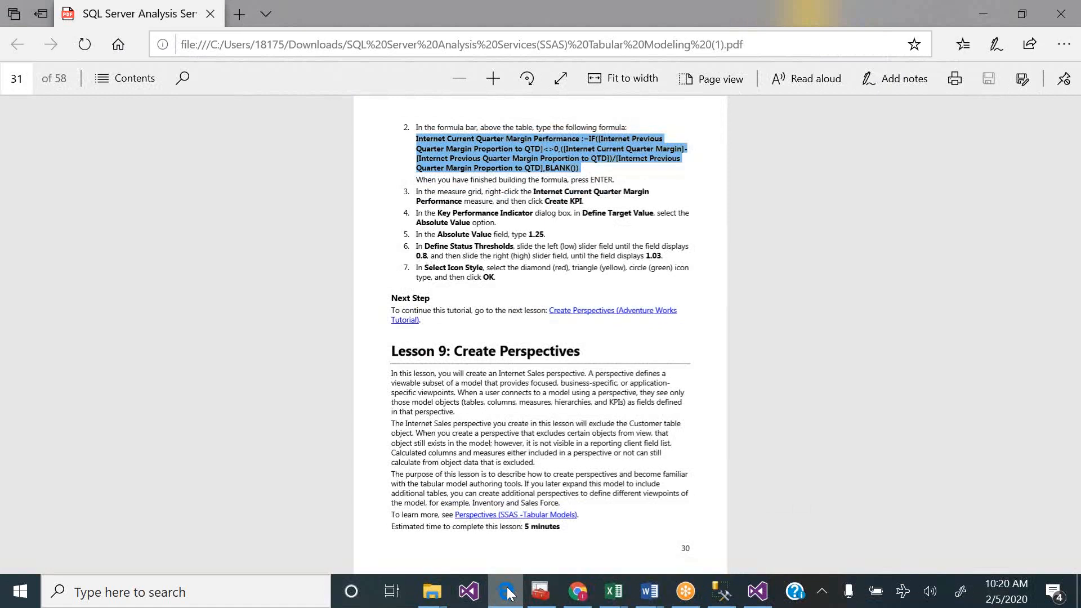
left_click(506, 592)
left_click(507, 592)
left_click(507, 592)
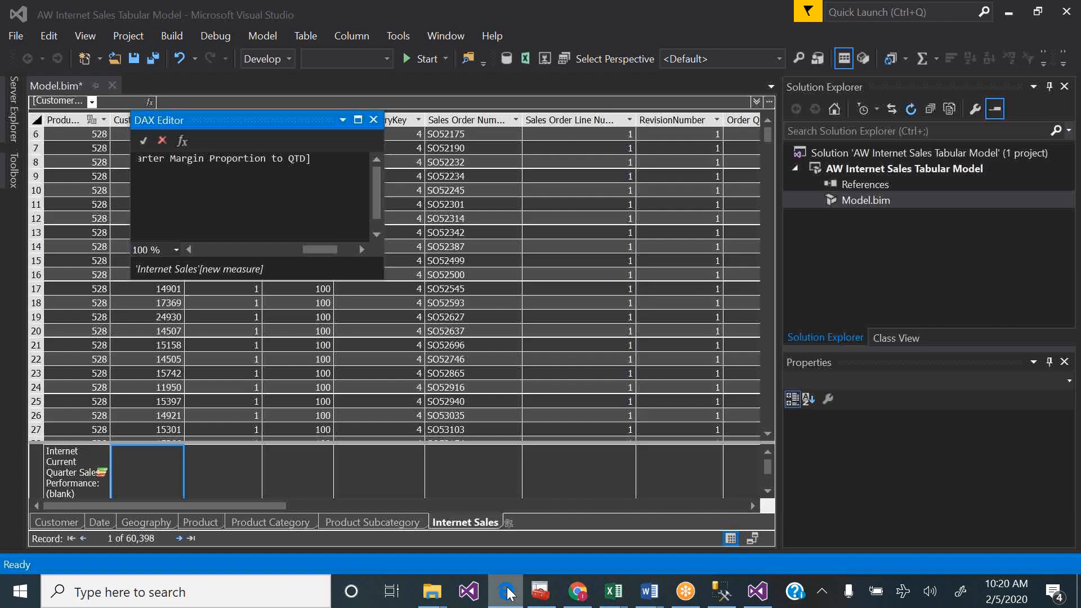
type("<>")
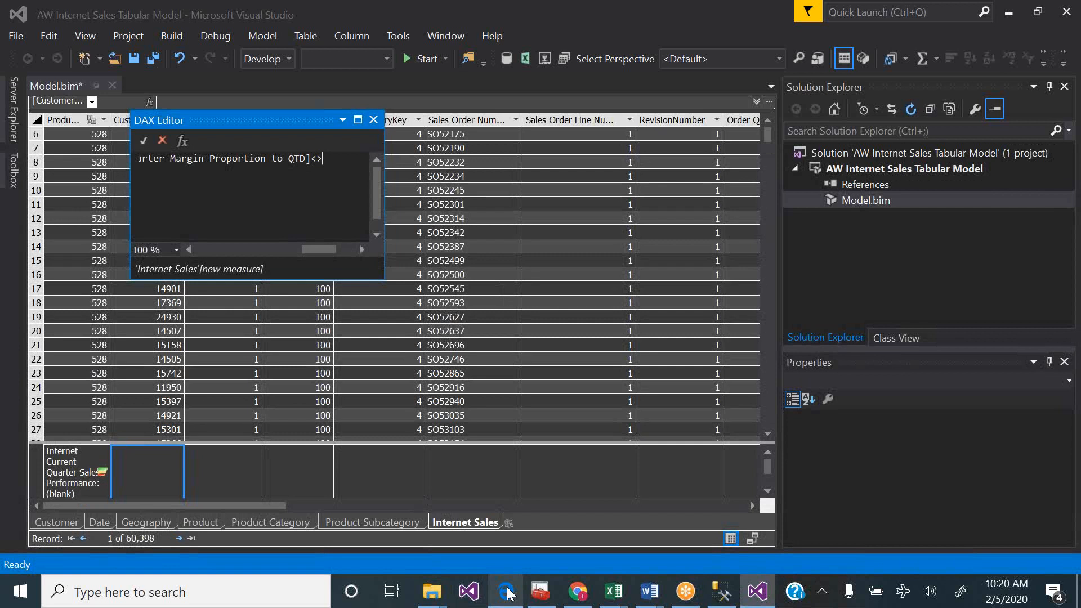
type(")")
key("BackSpace")
type("0,[")
left_click(507, 592)
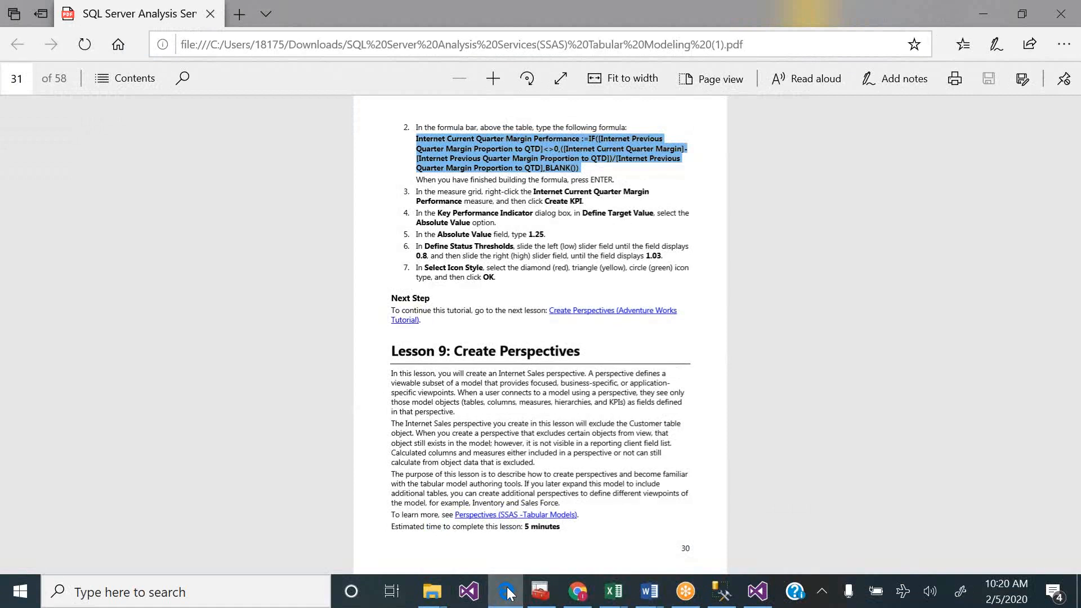
left_click(507, 593)
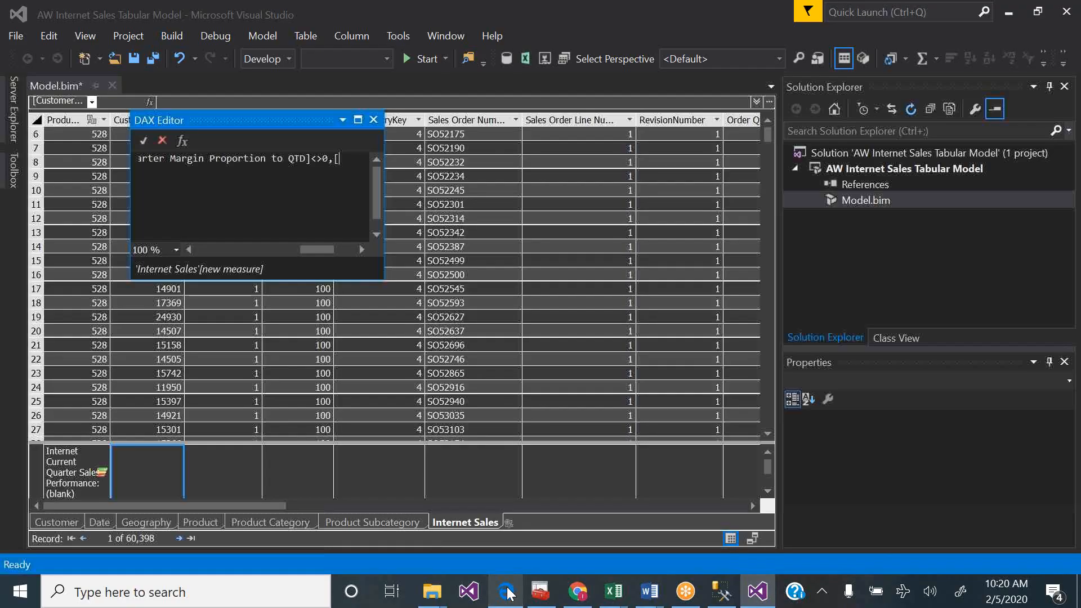
key("BackSpace")
- Open a parenthesis for the IF's true result and insert the [Internet Current Quarter MArgin] measure, consulting the PDF guide
type("([inte")
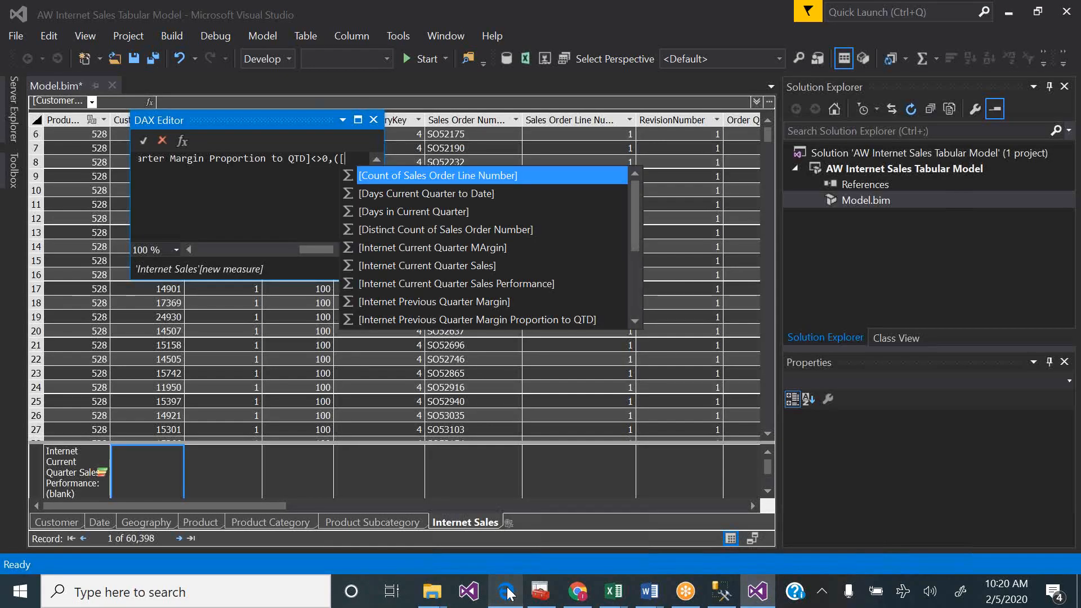
type("r")
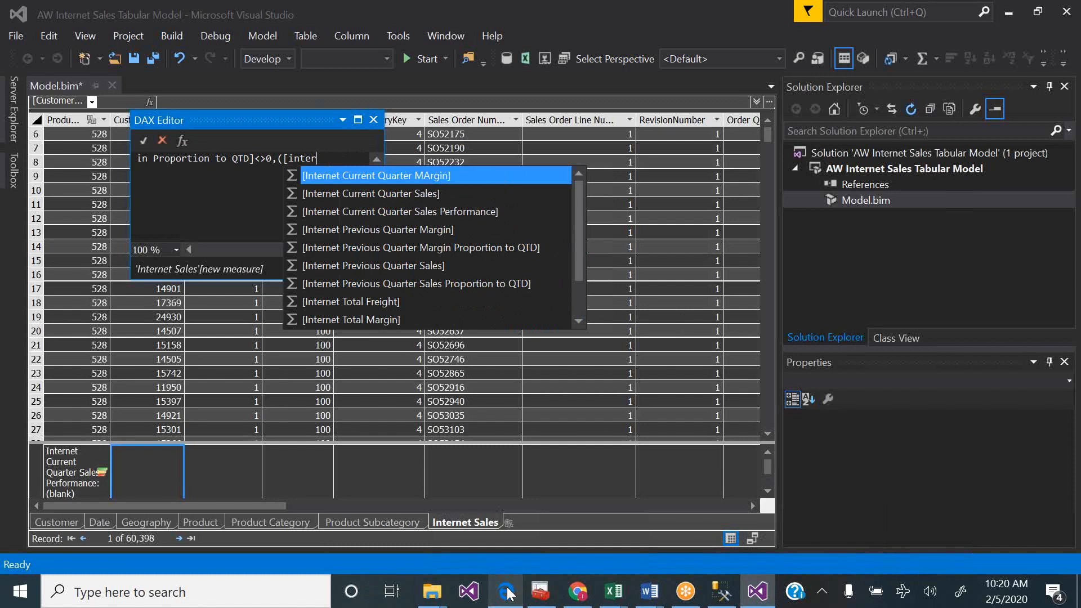
type("net")
key("Down")
key("Down")
key("Down")
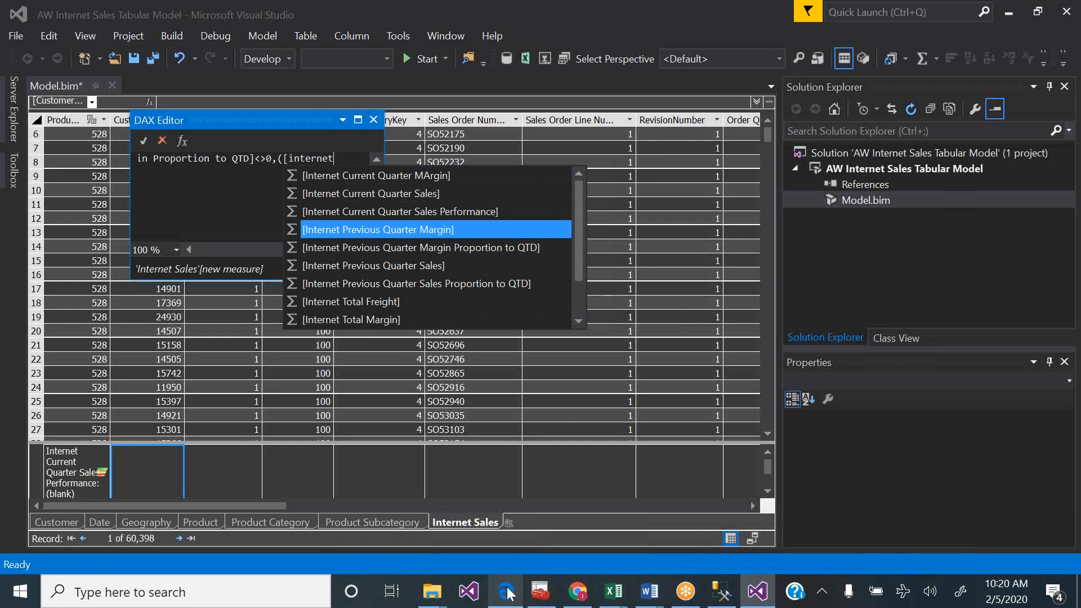
key("Up")
key("Up")
key("Up")
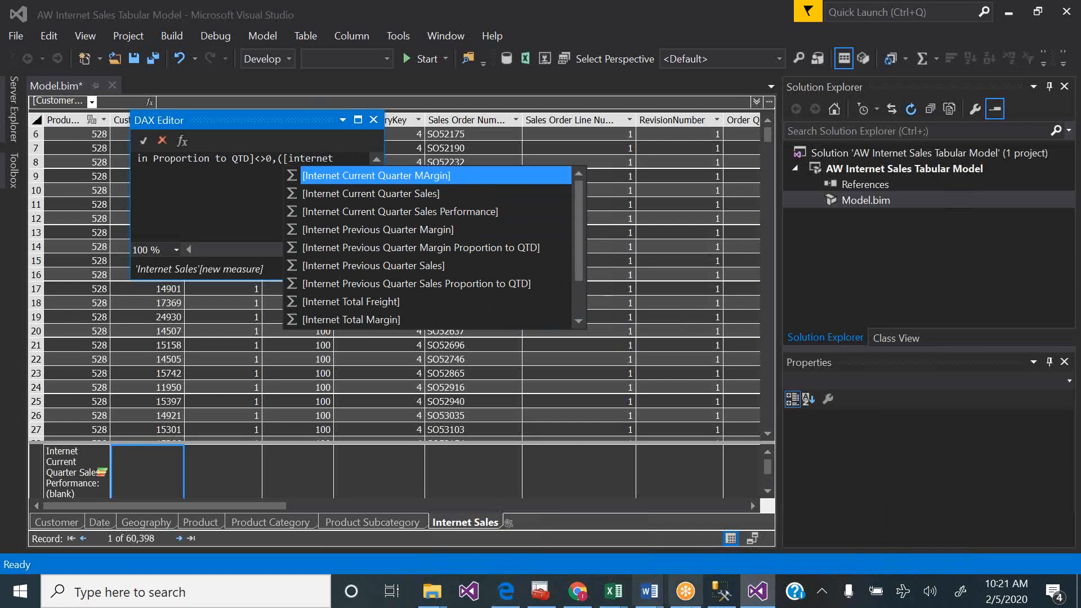
left_click(512, 602)
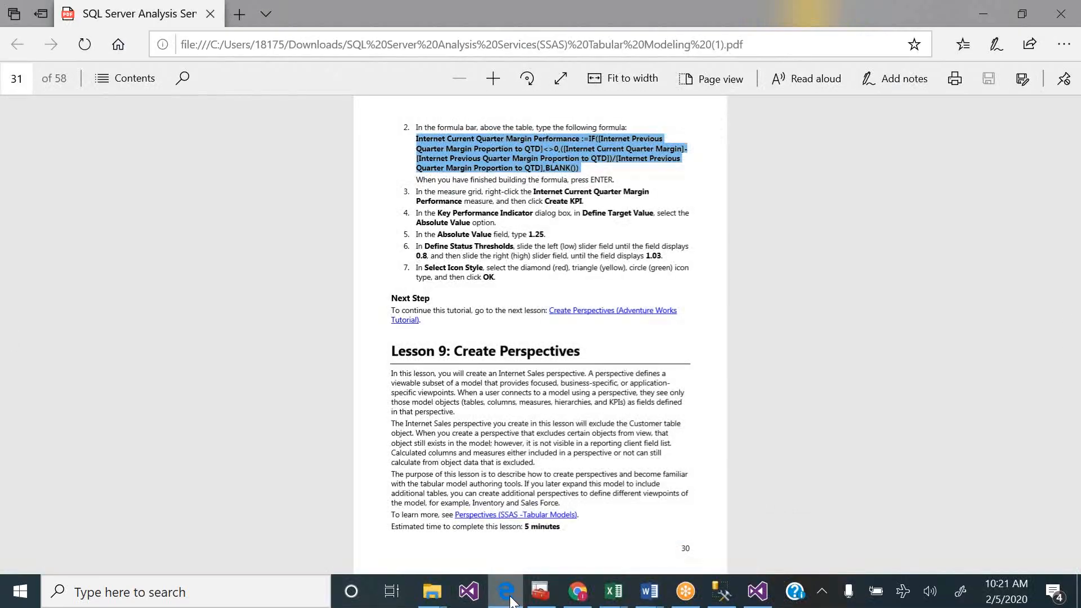
left_click(513, 601)
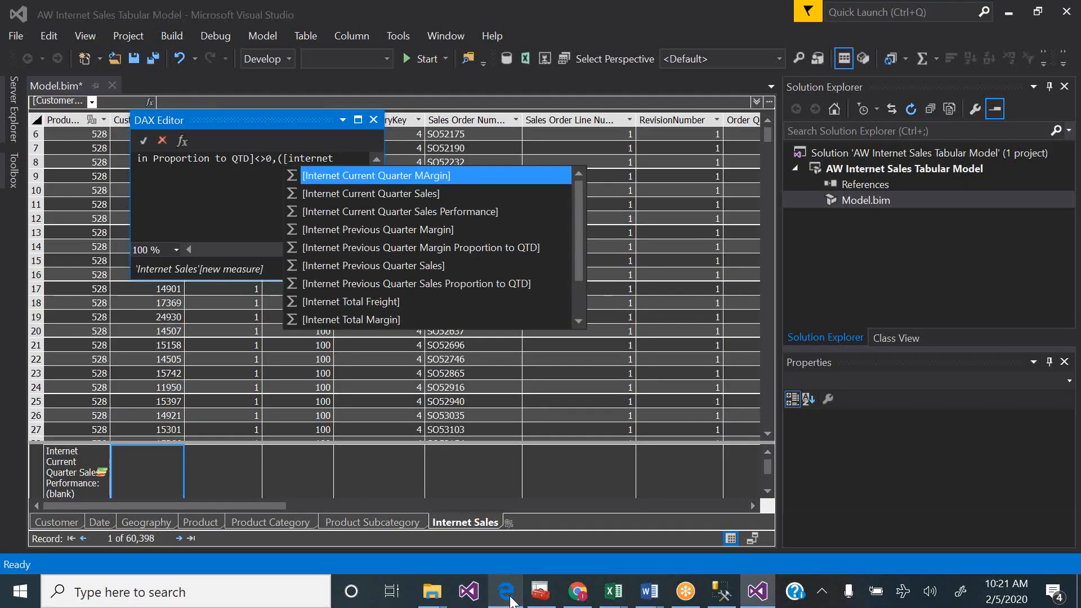
key("Tab")
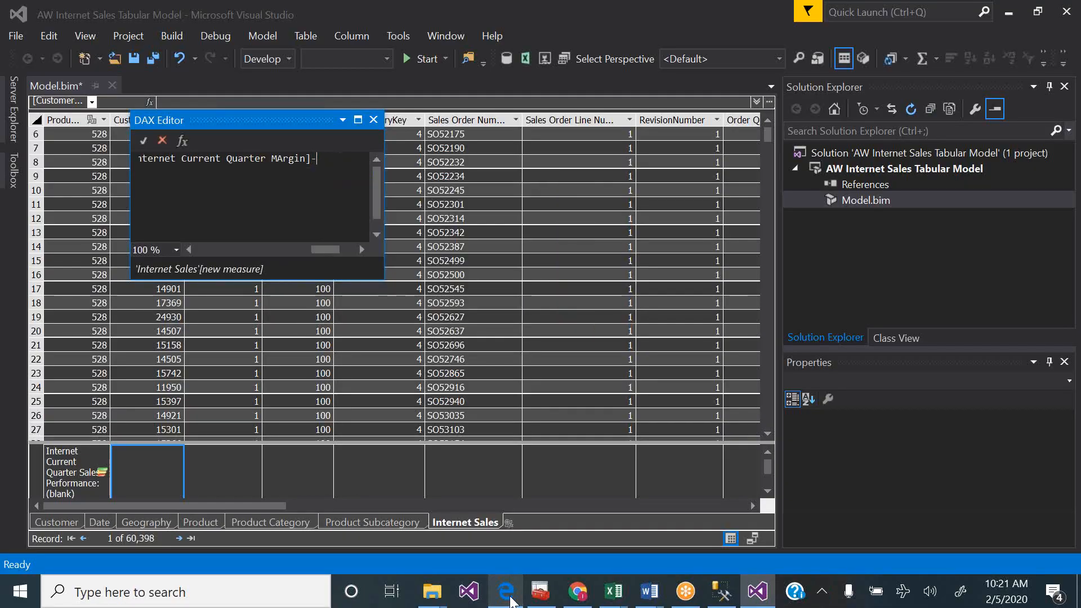
- Subtract the [Internet Previous Quarter Sales Proportion to QTD] measure from the current quarter margin inside the parenthesis
type("-[inter")
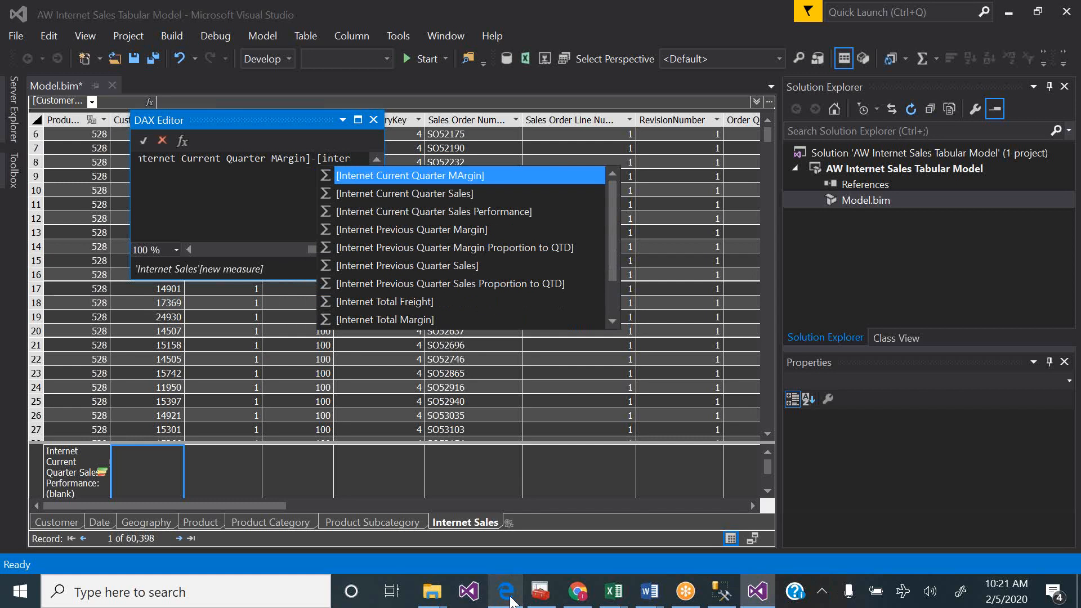
key("Down")
key("Down")
key("Down")
key("Down")
key("Down")
key("Down")
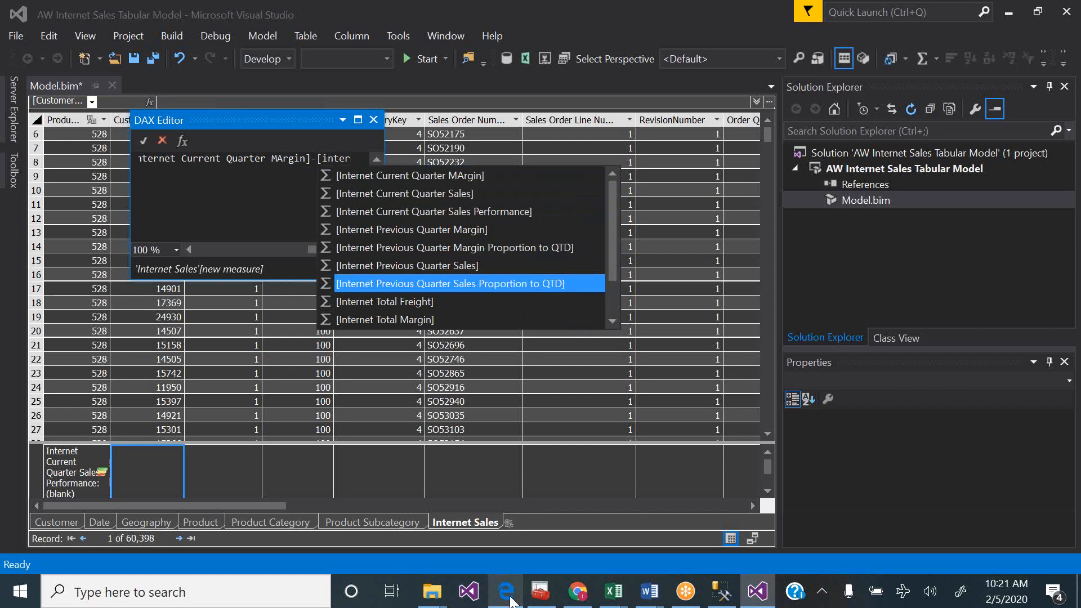
key("Tab")
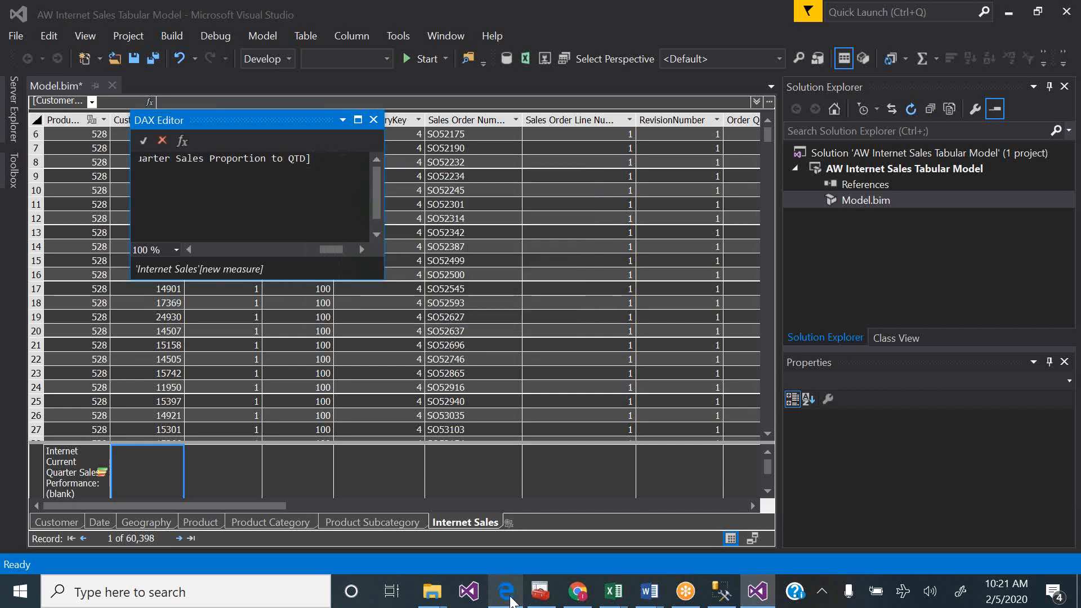
- Close the parenthesis and divide the difference by the [Internet Previous Quarter Margin Proportion to QTD] measure, following the PDF guide's formula
left_click(507, 591)
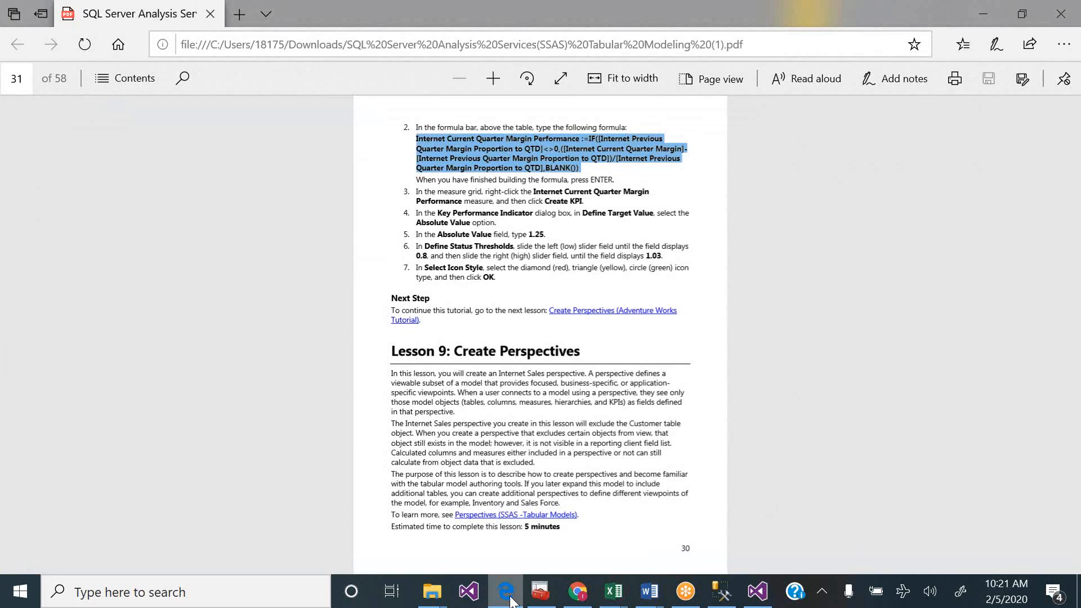
left_click(510, 598)
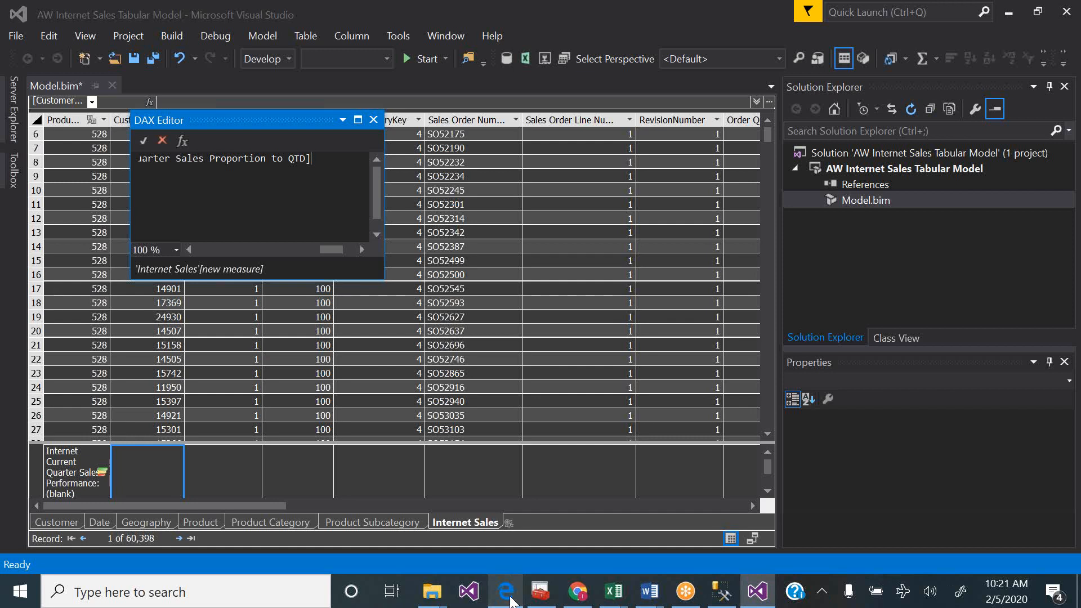
type(")/[")
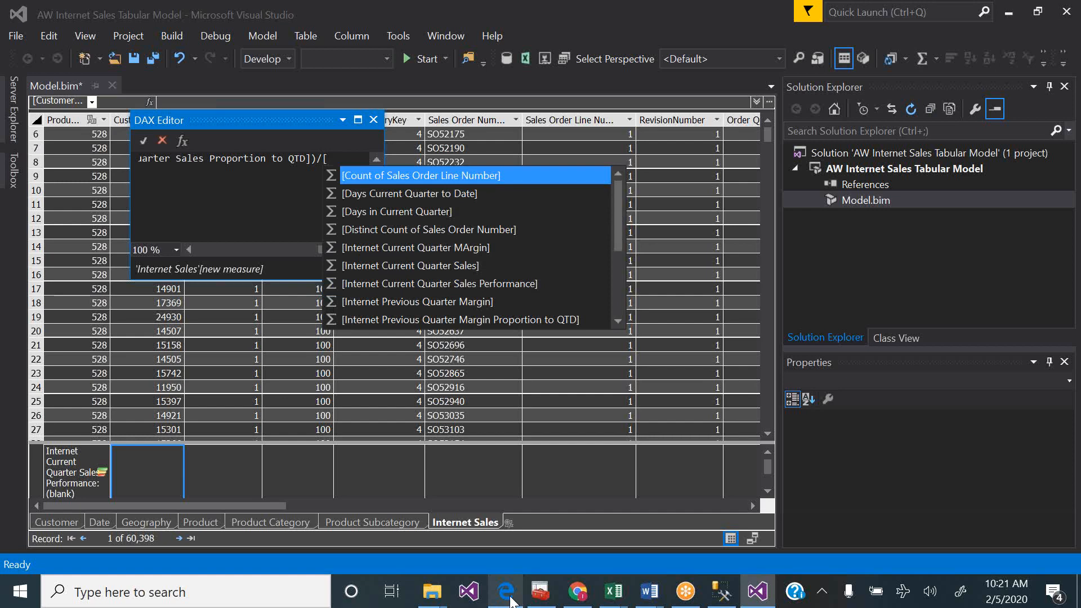
left_click(510, 601)
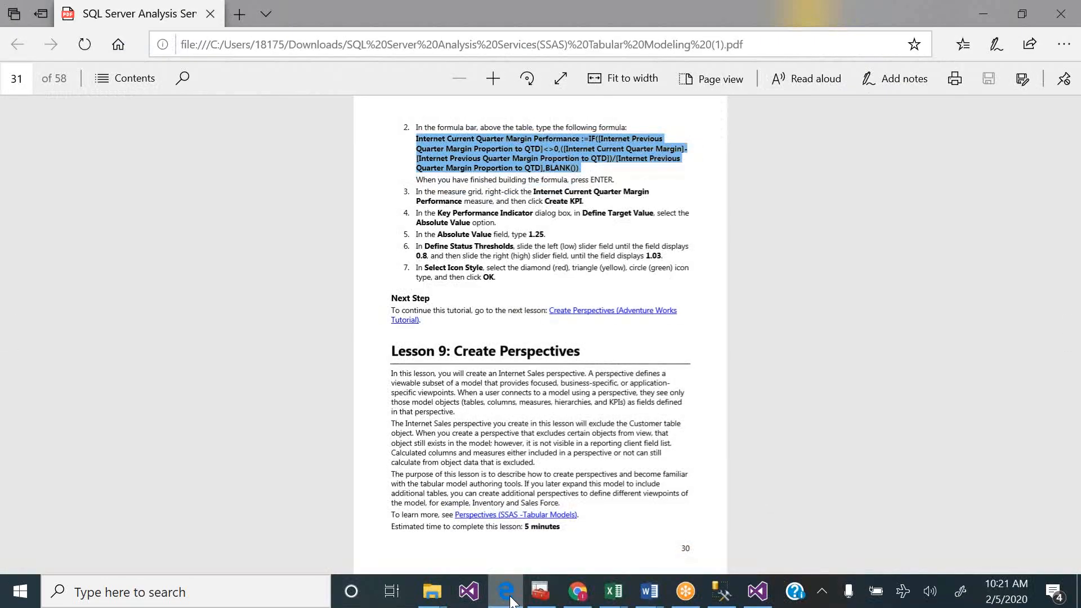
left_click(511, 602)
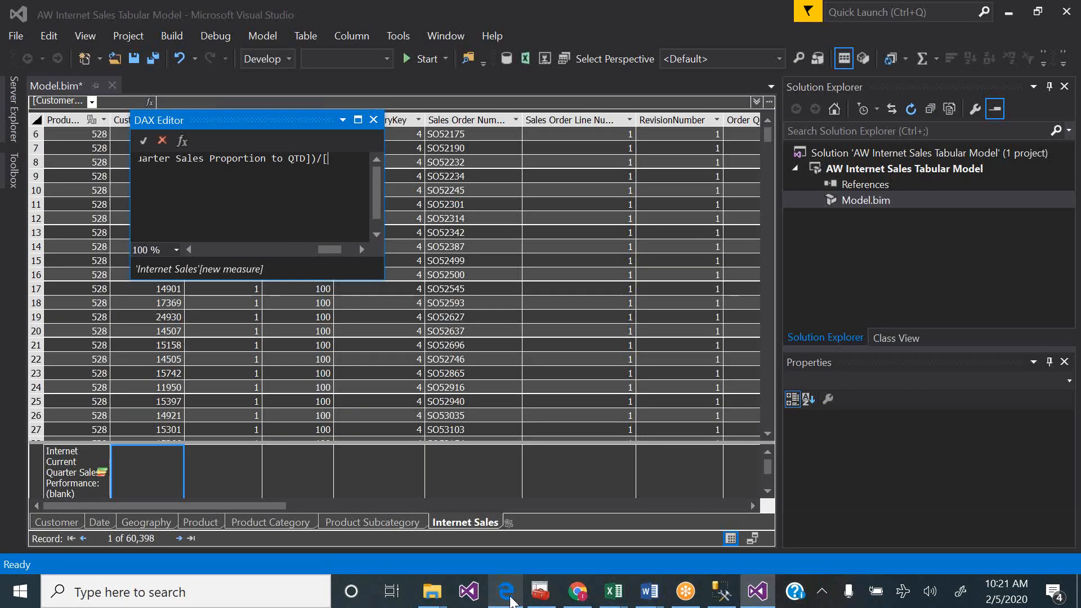
type("inter")
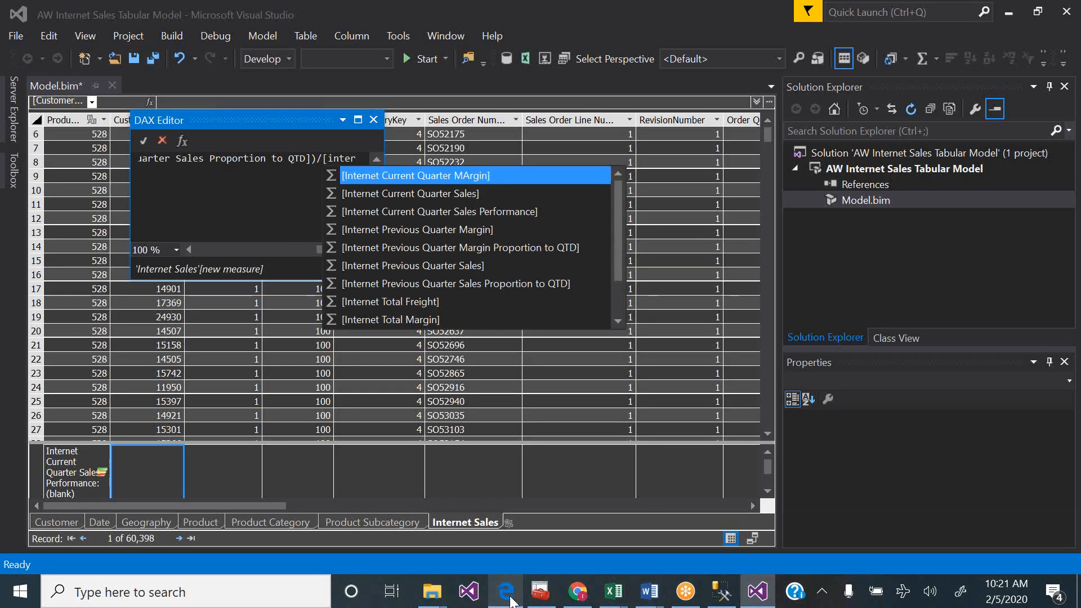
key("Down")
key("Down")
key("Down")
key("Down")
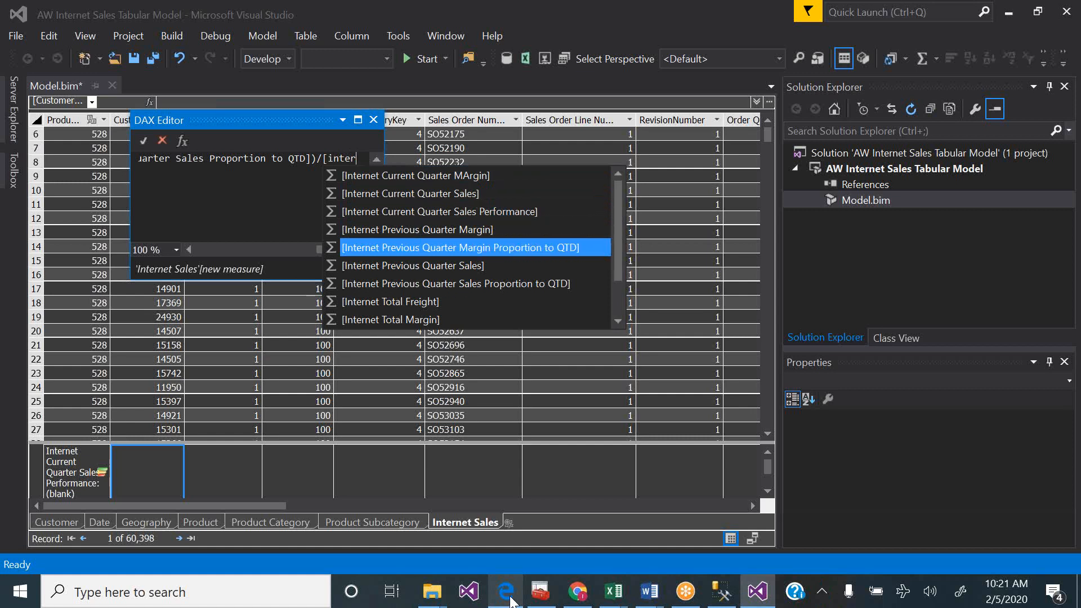
key("Tab")
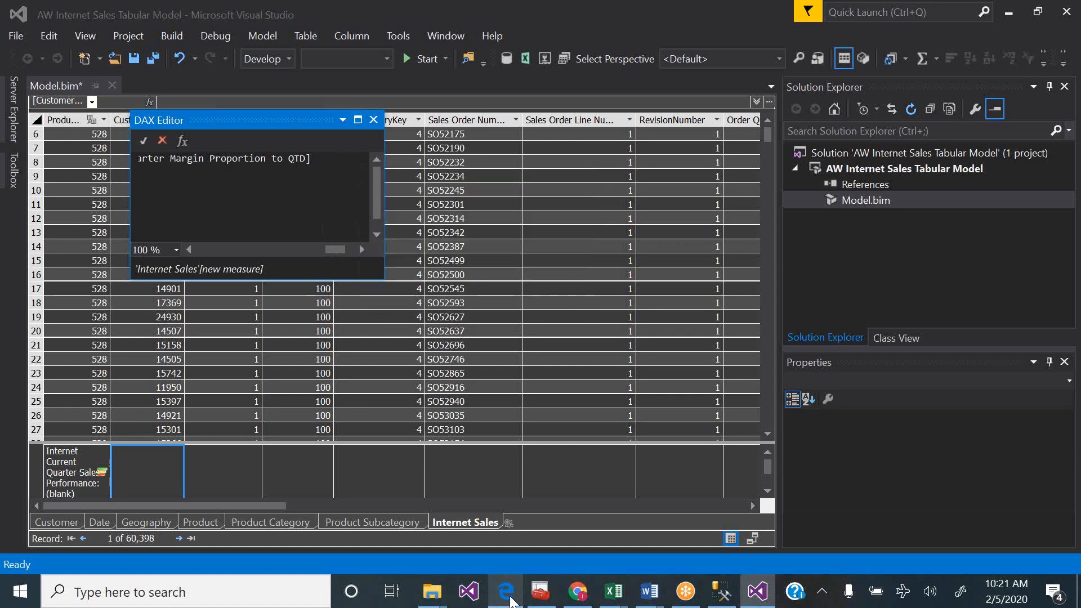
- Finish the IF formula with BLANK() as the false result, check the ending against the PDF guide, and commit the measure
left_click(511, 601)
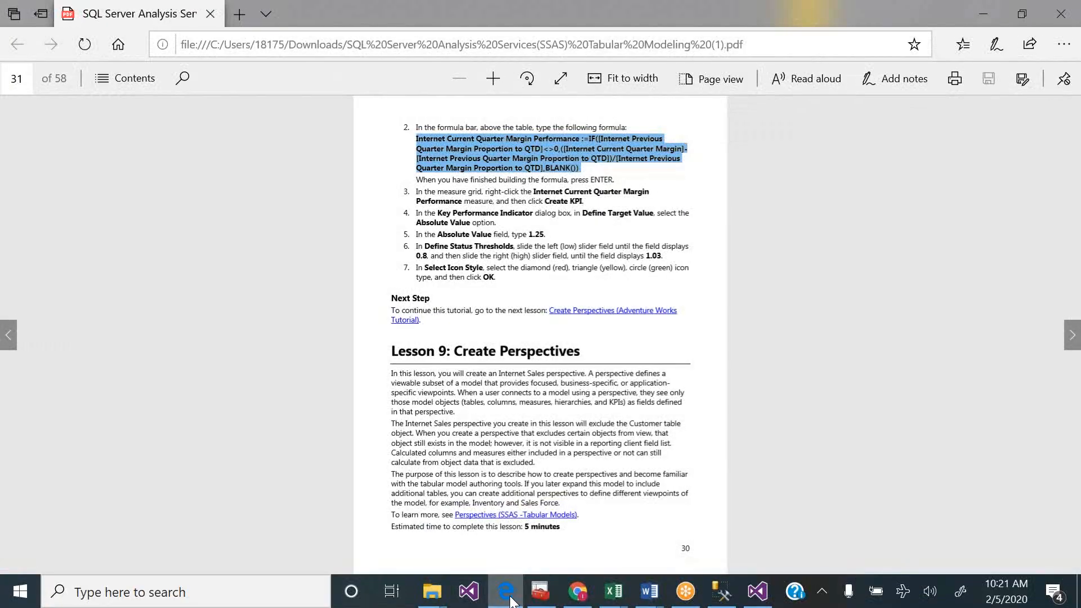
left_click(511, 602)
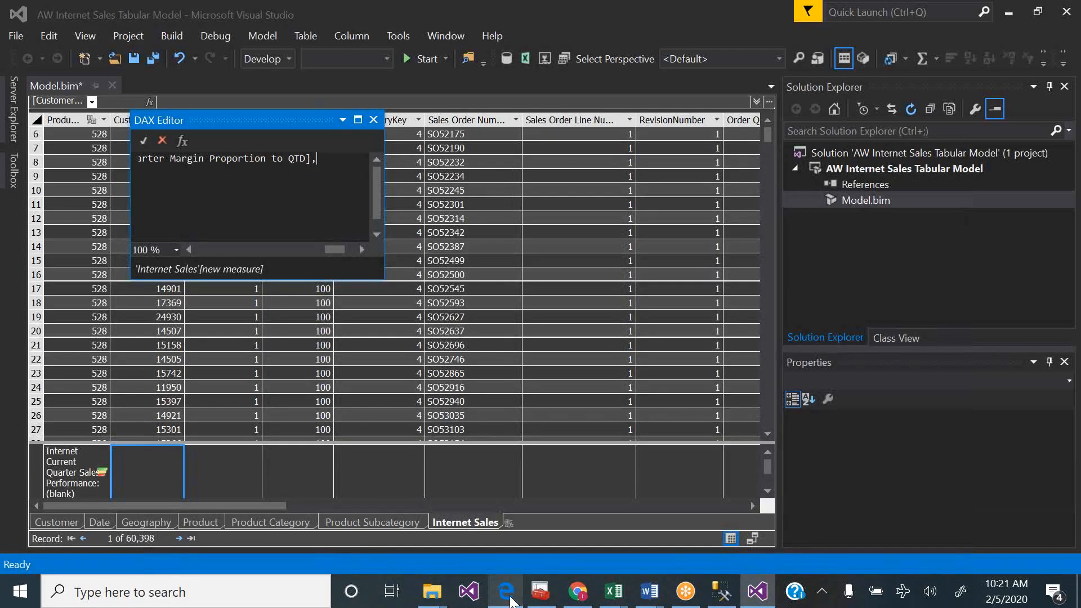
type("b")
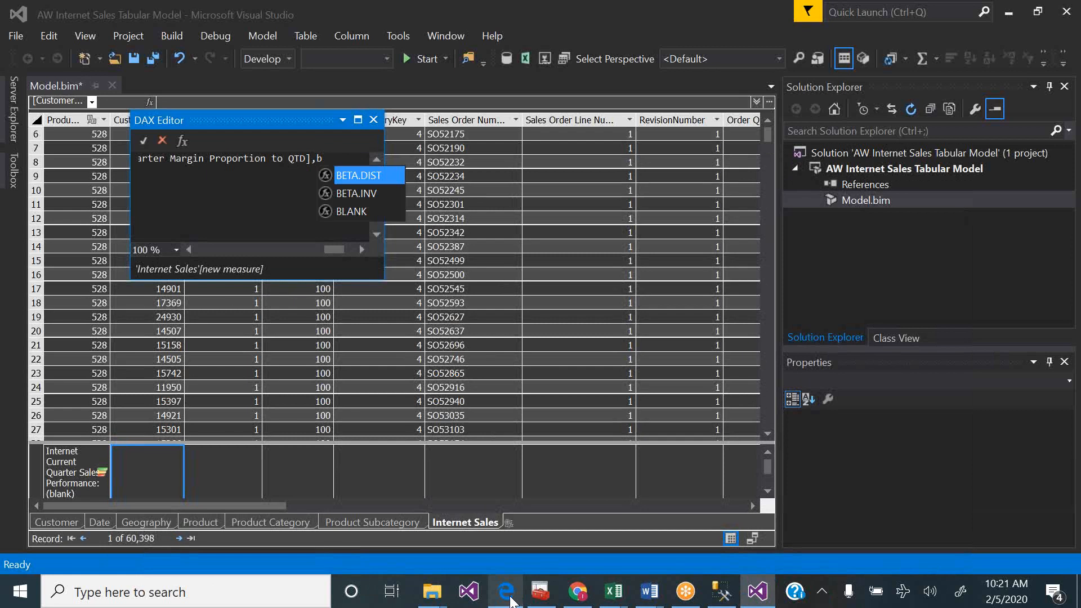
key("Down")
key("Down")
key("Tab")
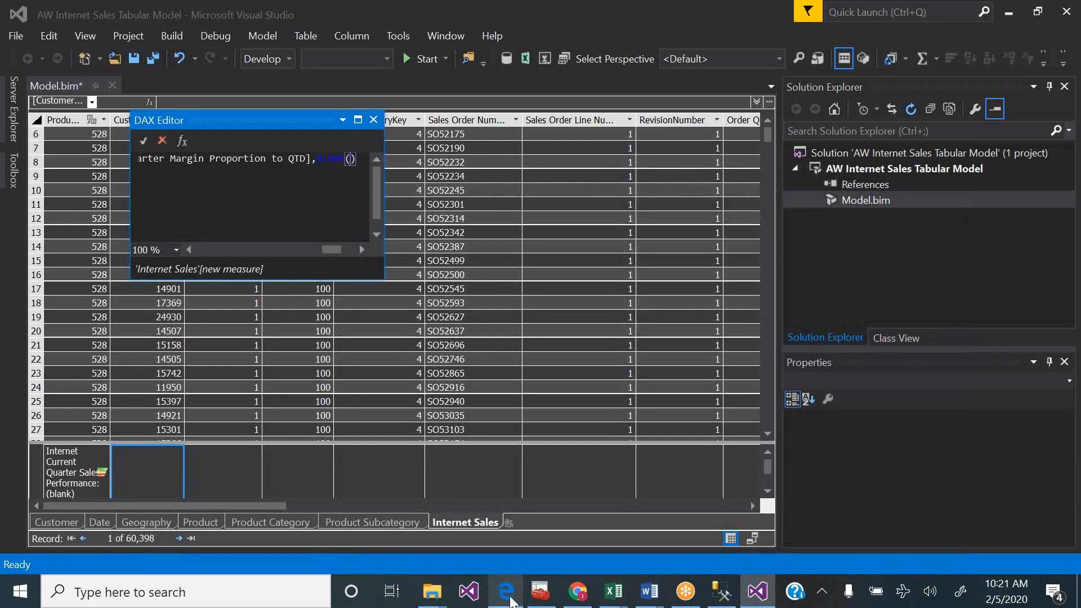
type("))")
left_click(511, 601)
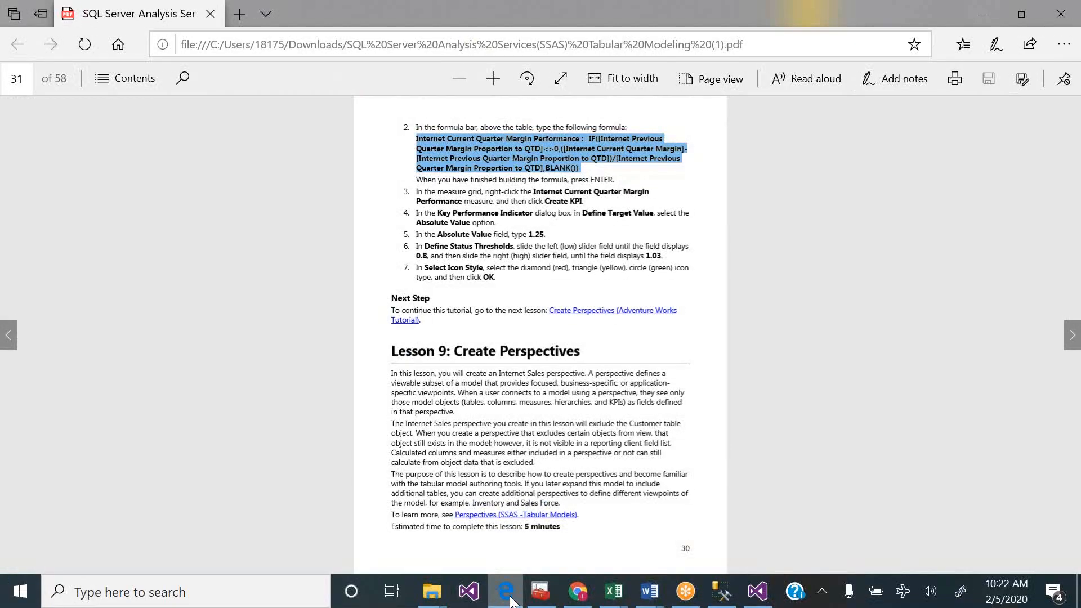
left_click(511, 602)
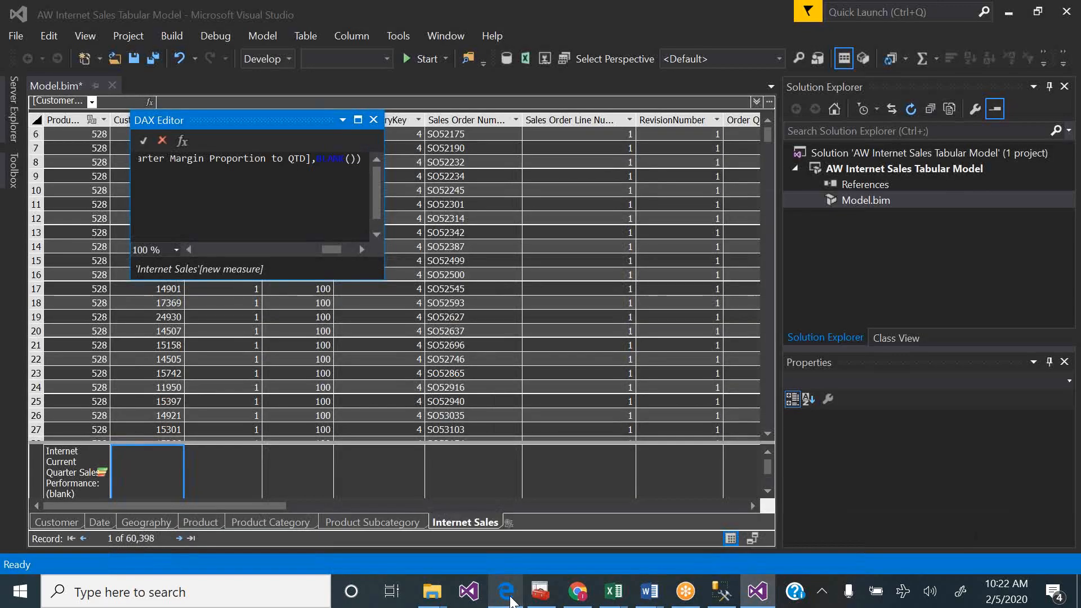
left_click(144, 142)
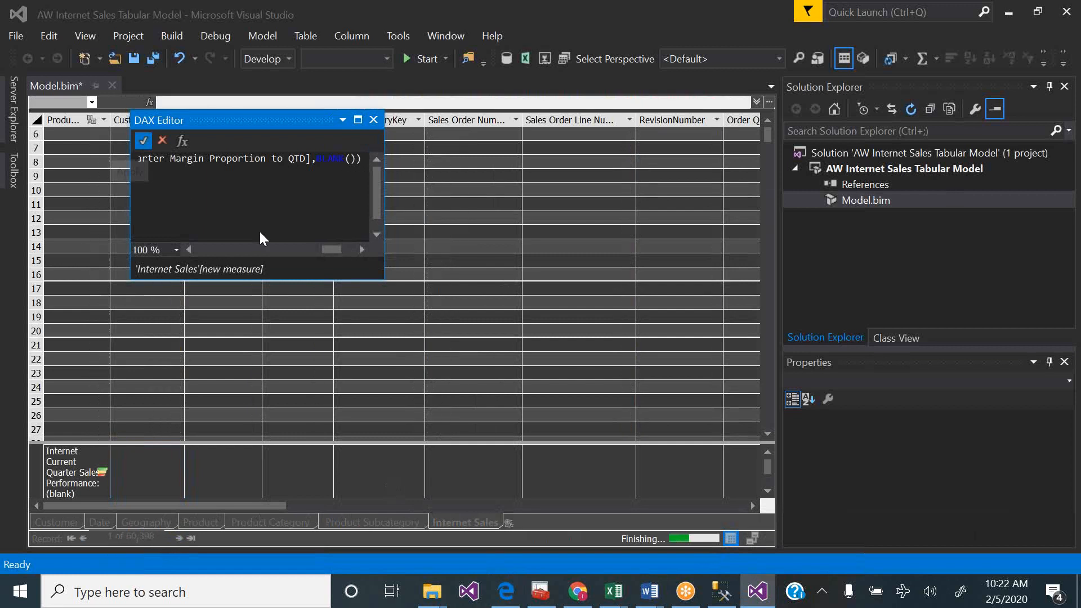
- Review the committed Internet Current Quarter Margin Performance formula from start to end and compare it with the PDF guide's version
key("ctrl+v")
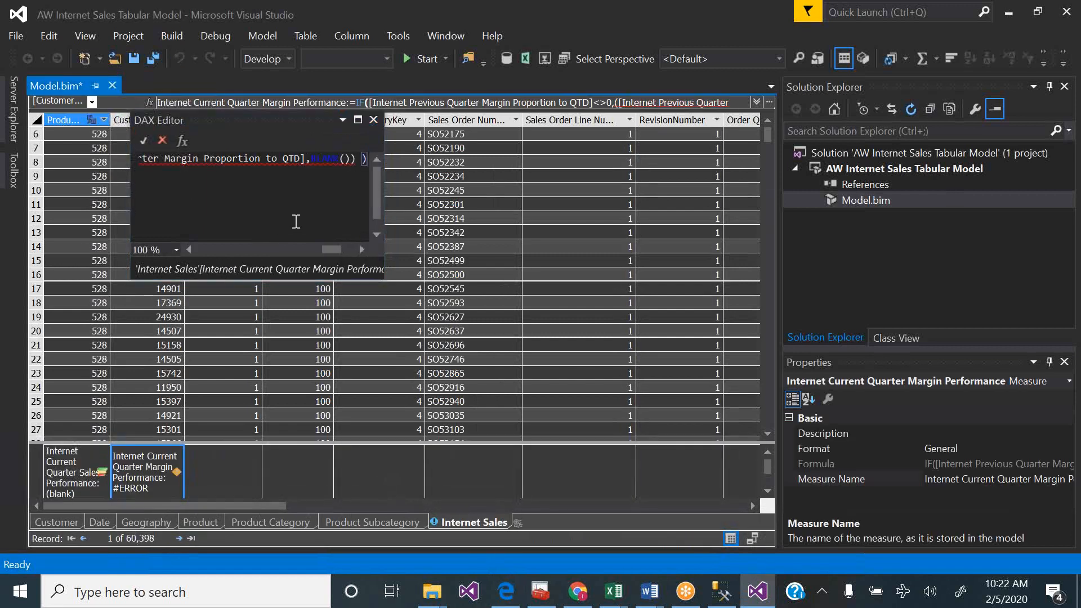
mouse_move(331, 248)
left_mouse_down()
mouse_move(232, 248)
mouse_move(337, 246)
left_mouse_up()
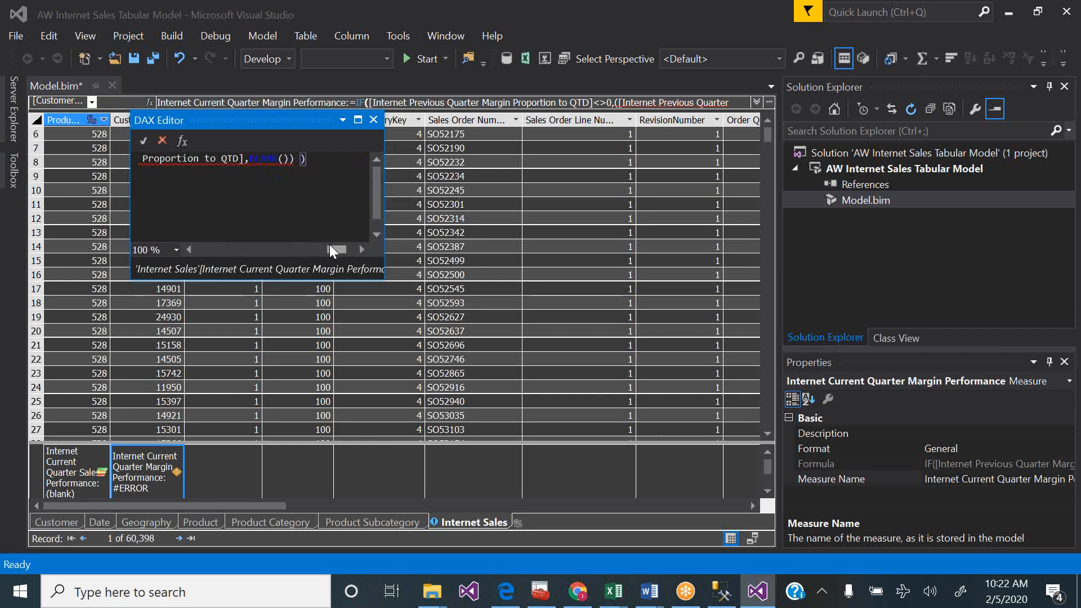
left_click_drag(329, 245, 195, 231)
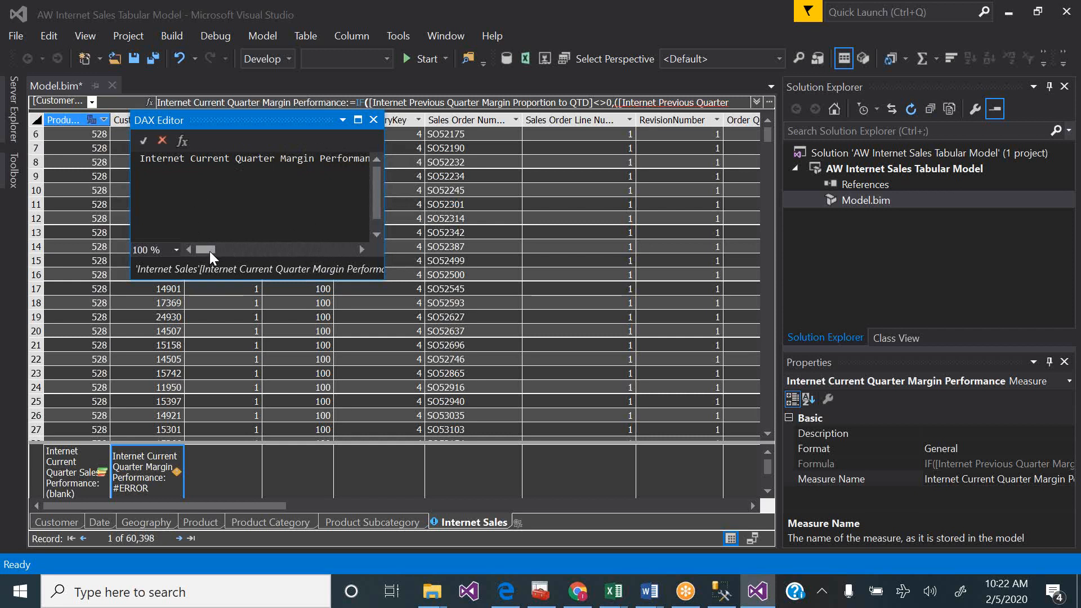
left_click_drag(209, 250, 278, 236)
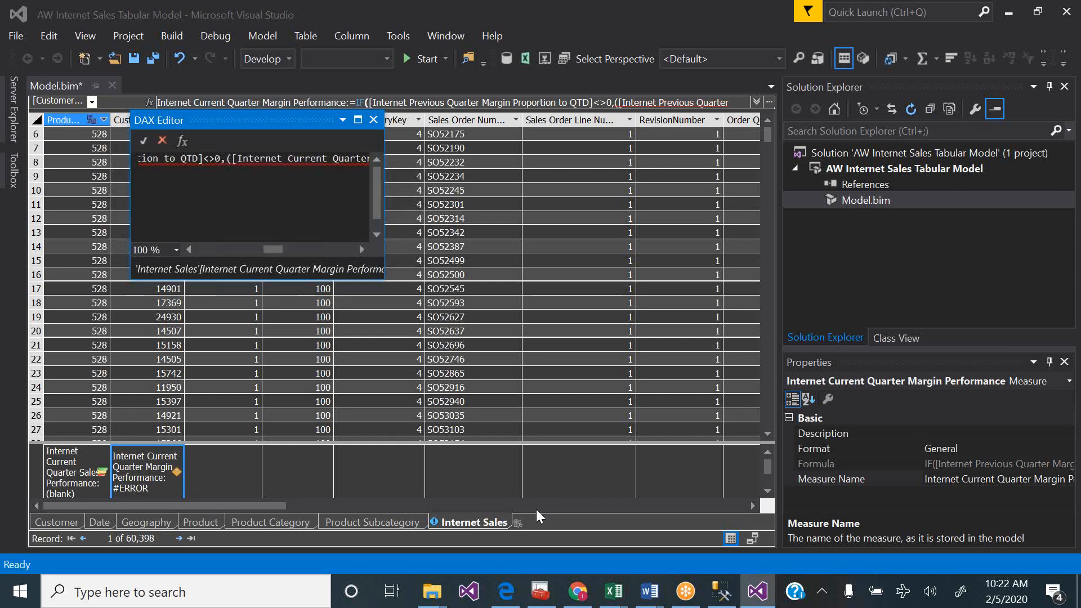
left_click(507, 591)
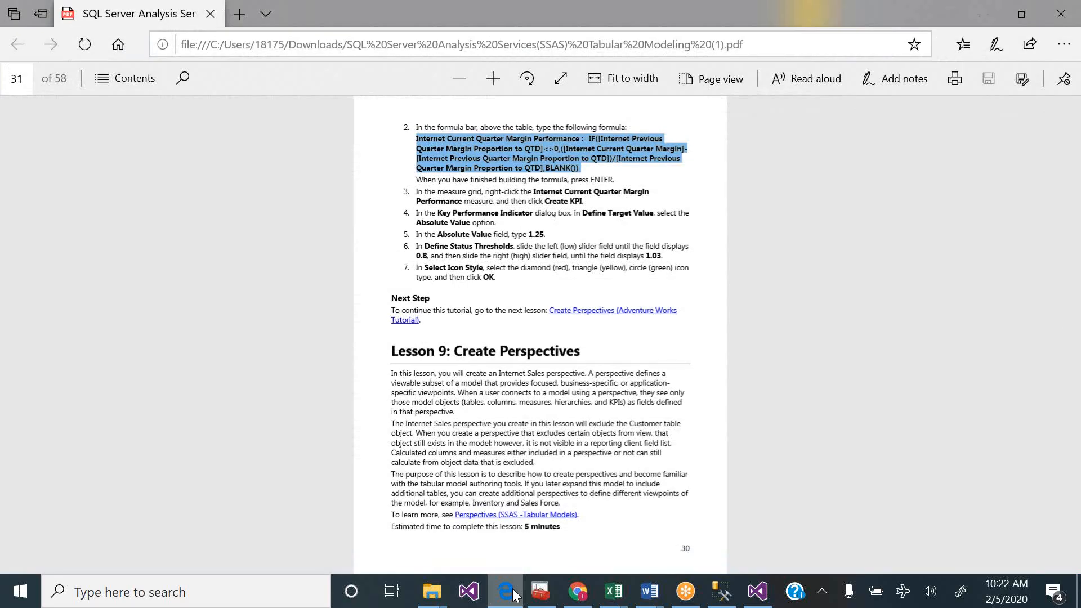
left_click(507, 591)
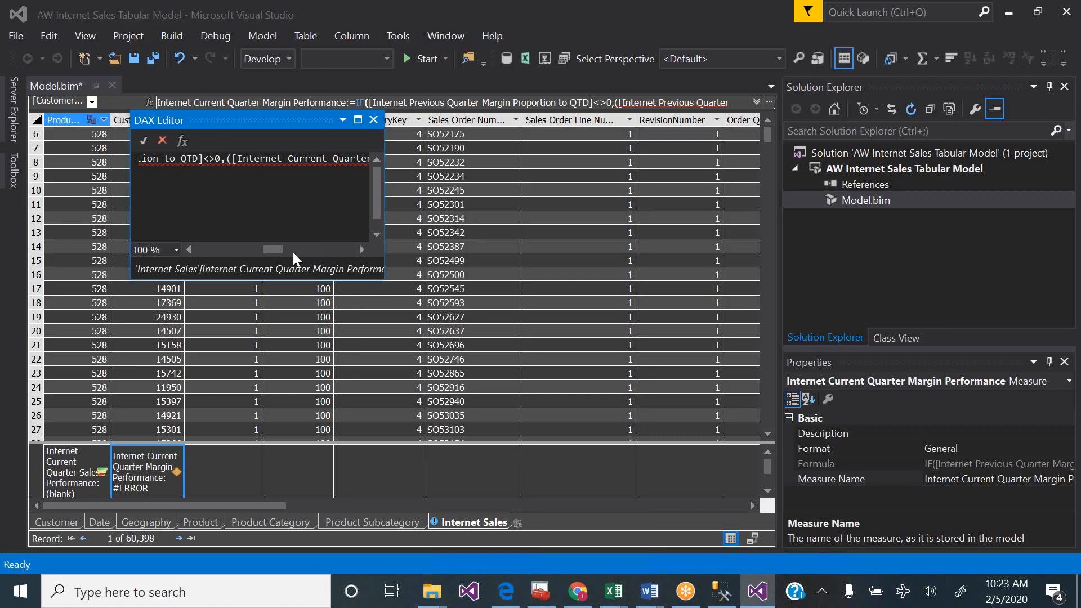
left_click_drag(277, 249, 232, 238)
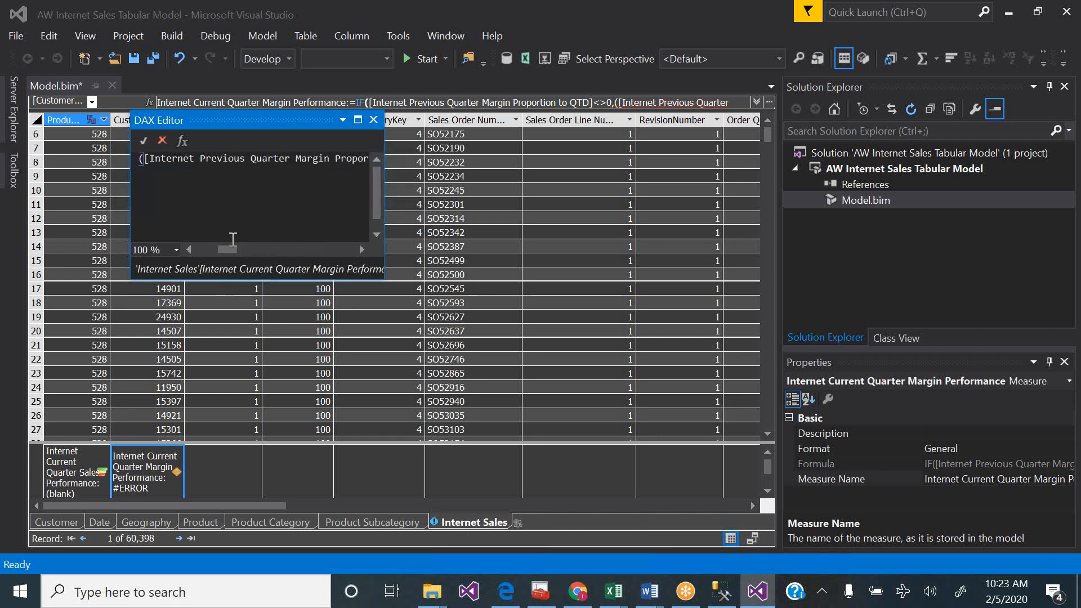
- Copy the measure name Internet Previous Quarter Margin Proportion to QTD from the formula into cell F15 of the Groomsmen workbook in Excel
left_click_drag(150, 165, 208, 161)
key("ctrl+c")
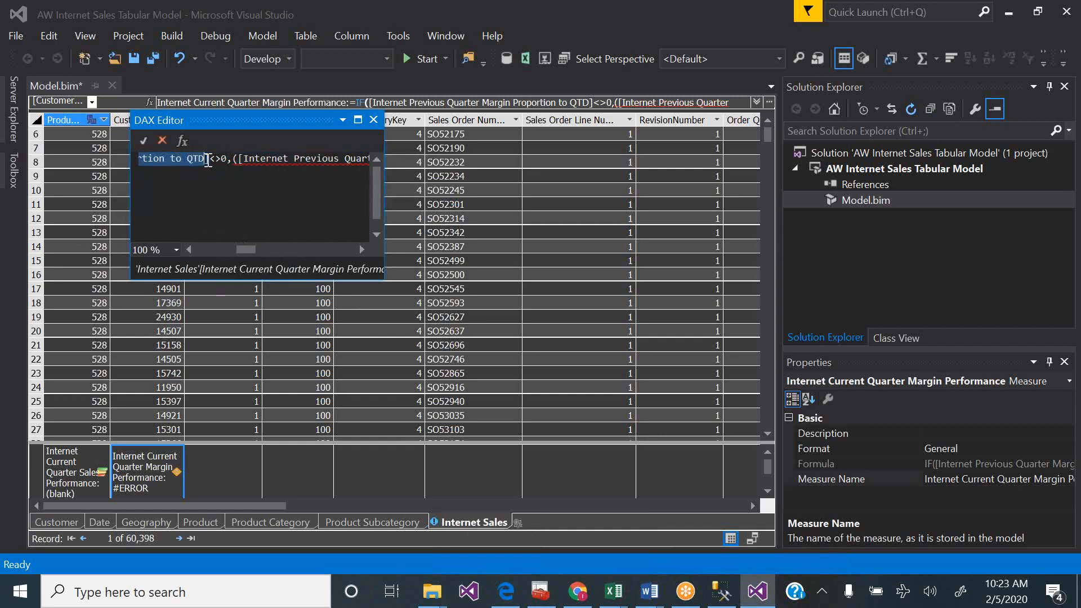
left_click(640, 595)
mouse_move(625, 598)
left_click(629, 548)
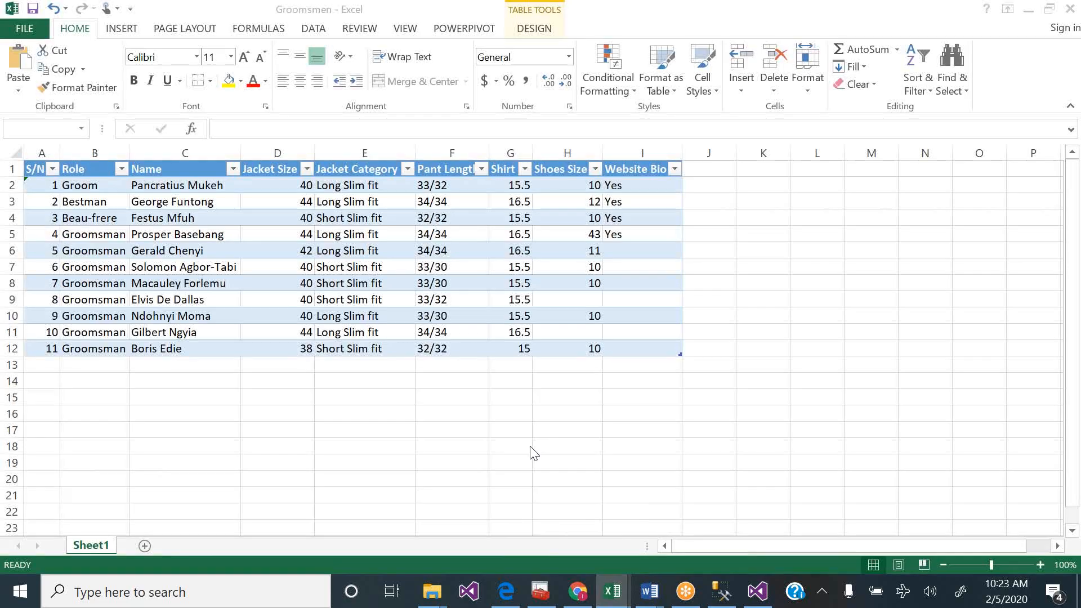
left_click(454, 396)
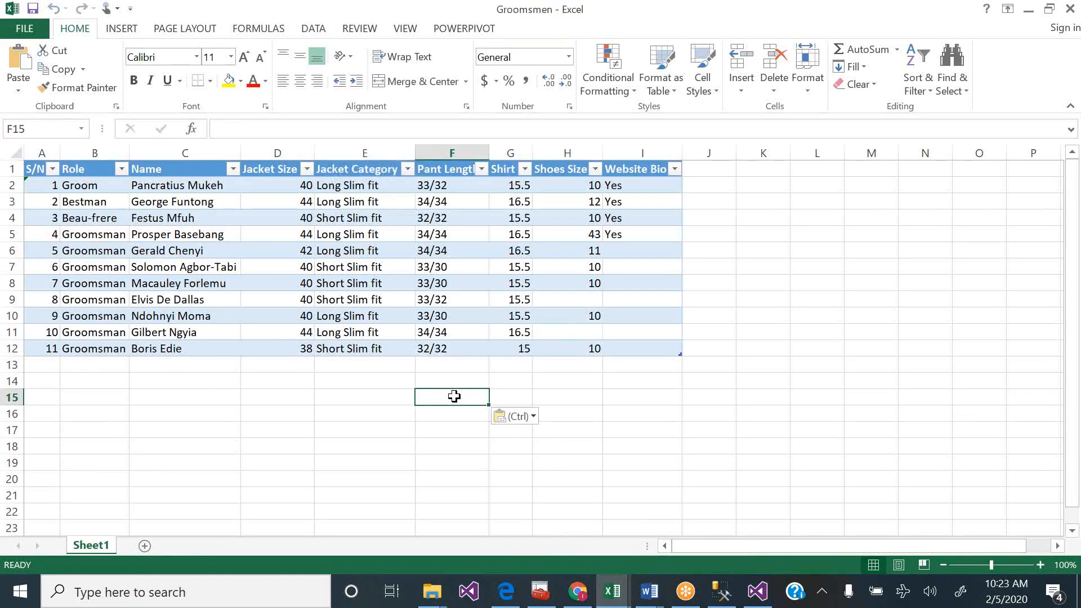
key("ctrl+v")
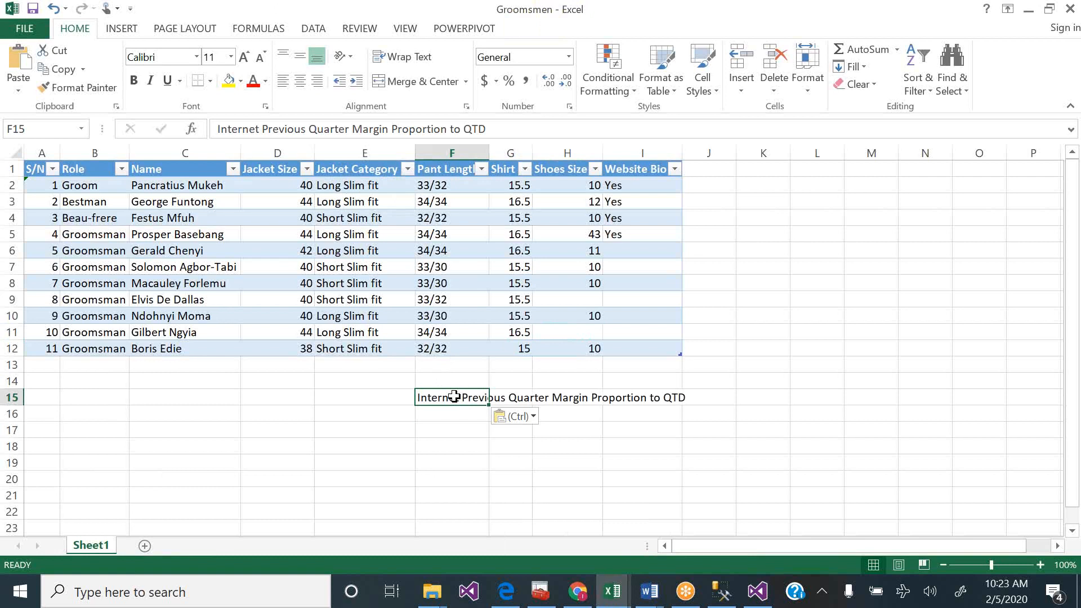
- Copy the full margin performance formula from the PDF guide and replace the entire formula in Visual Studio's DAX Editor with it
left_click(501, 590)
right_click(544, 155)
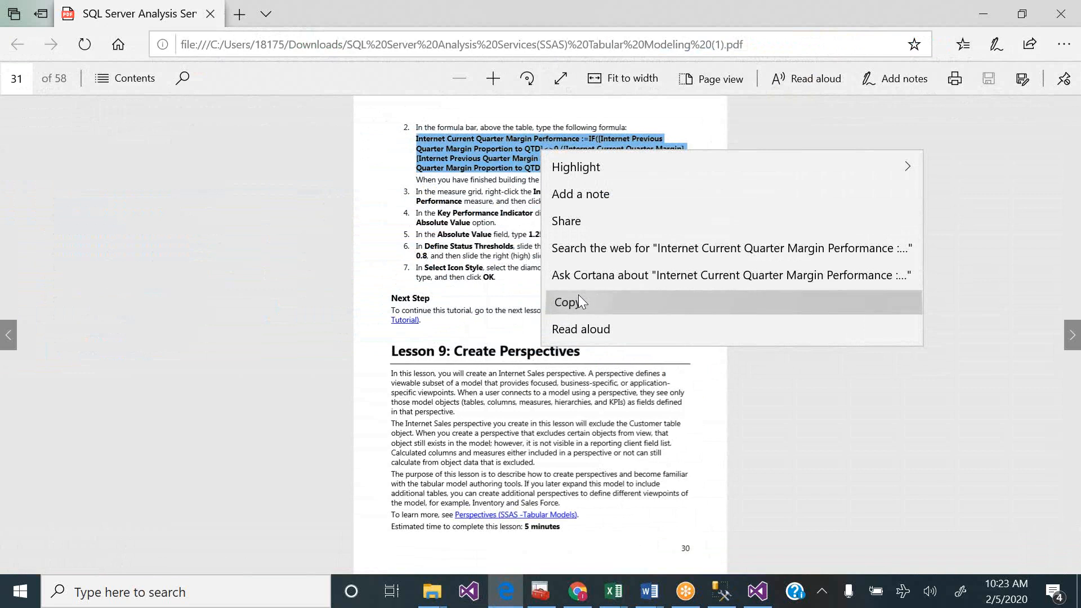
left_click(580, 302)
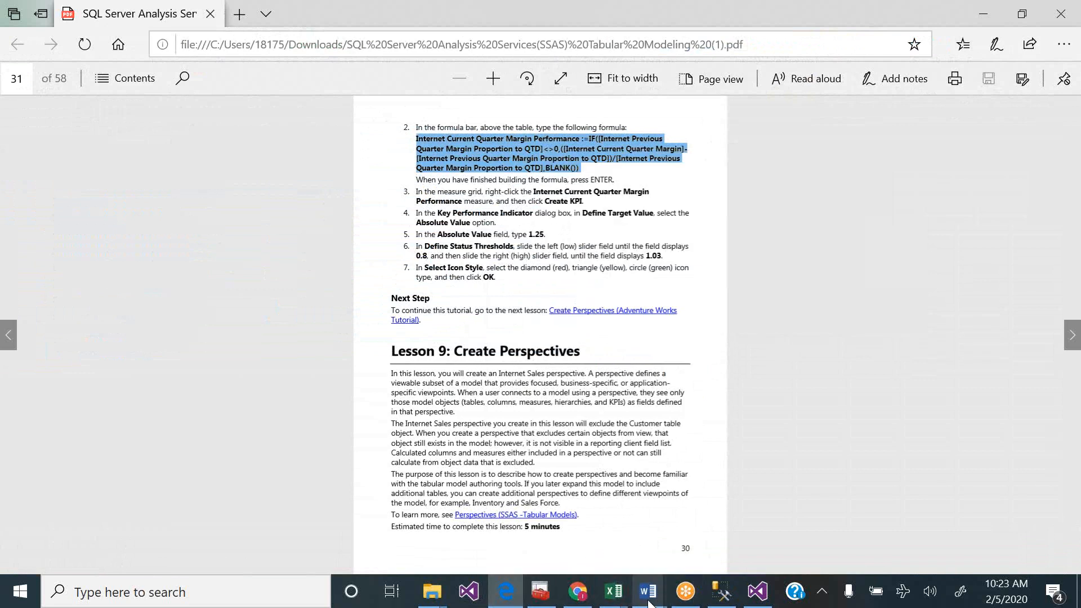
left_click(758, 591)
left_click(303, 201)
key("ctrl+a")
key("ctrl+v")
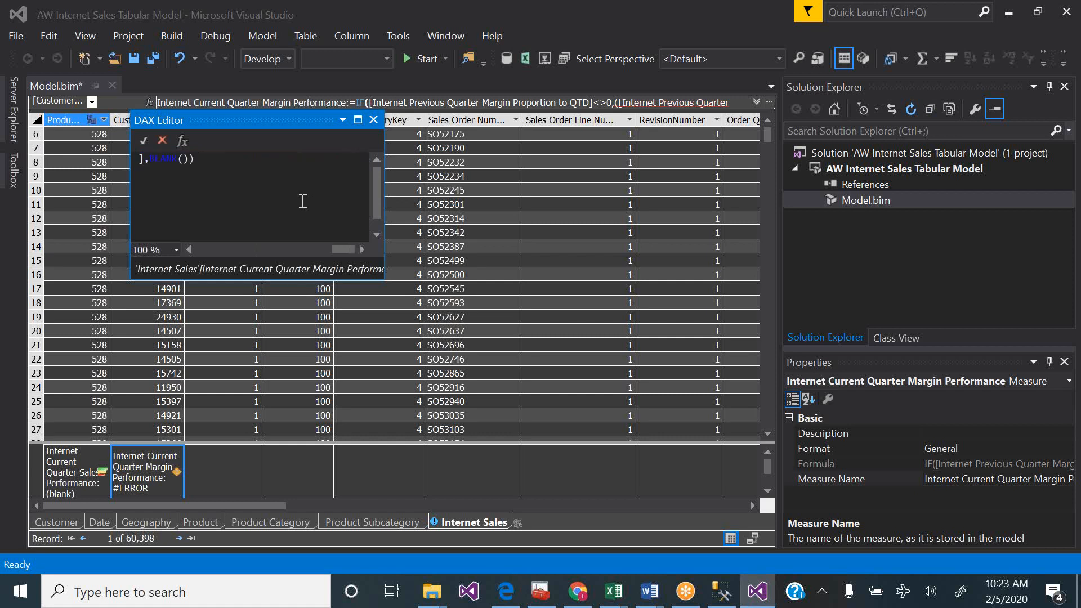
- Compare the pasted formula with the PDF guide and insert the missing operator between [Internet Current Quarter Margin] and the Previous Quarter Margin Proportion measure
left_click(209, 248)
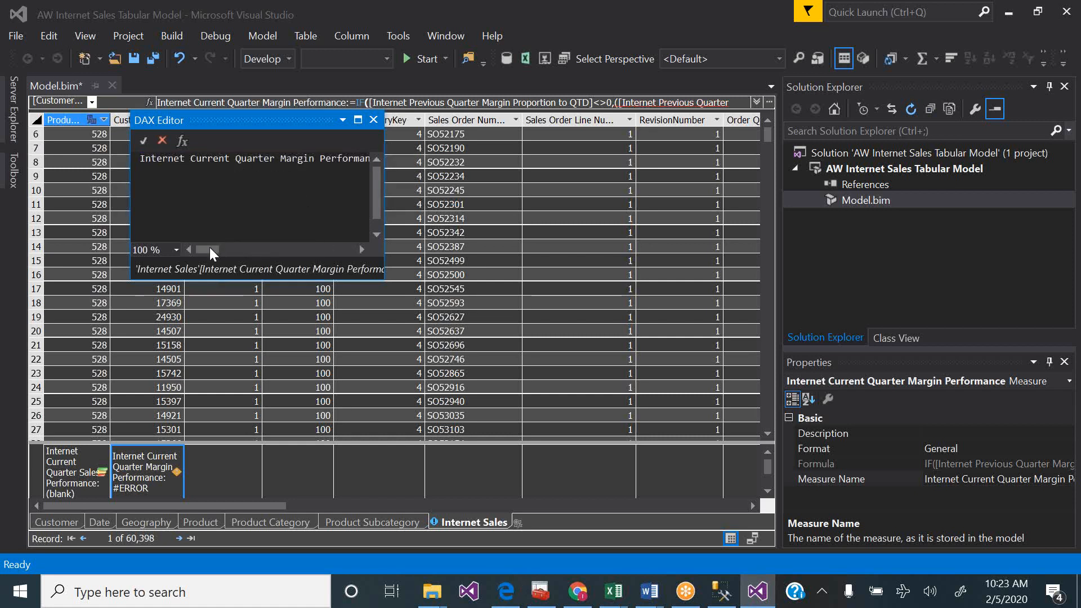
left_click_drag(211, 247, 280, 235)
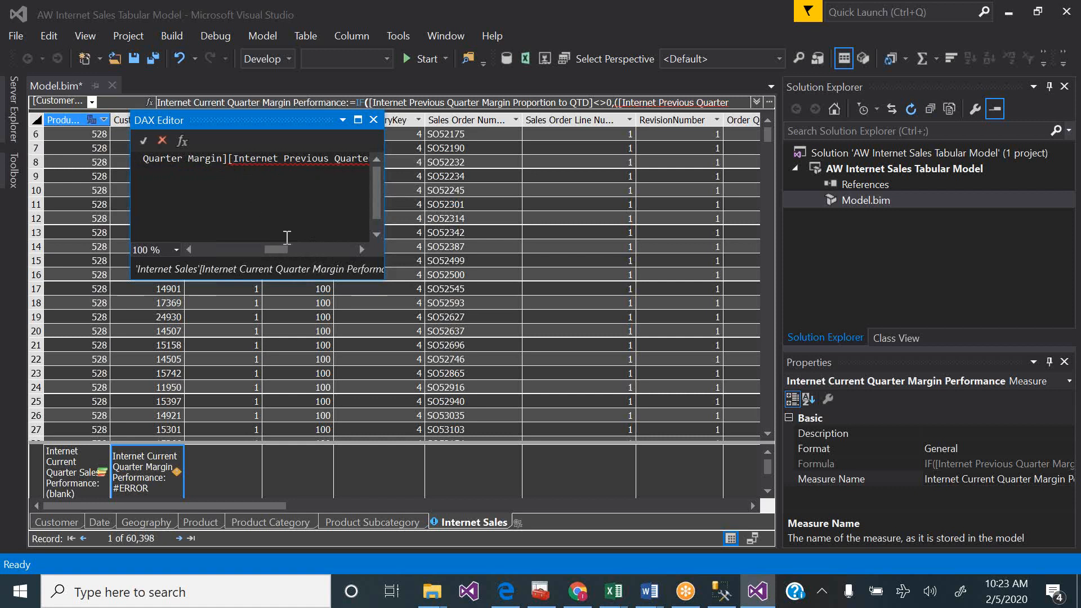
left_click(493, 598)
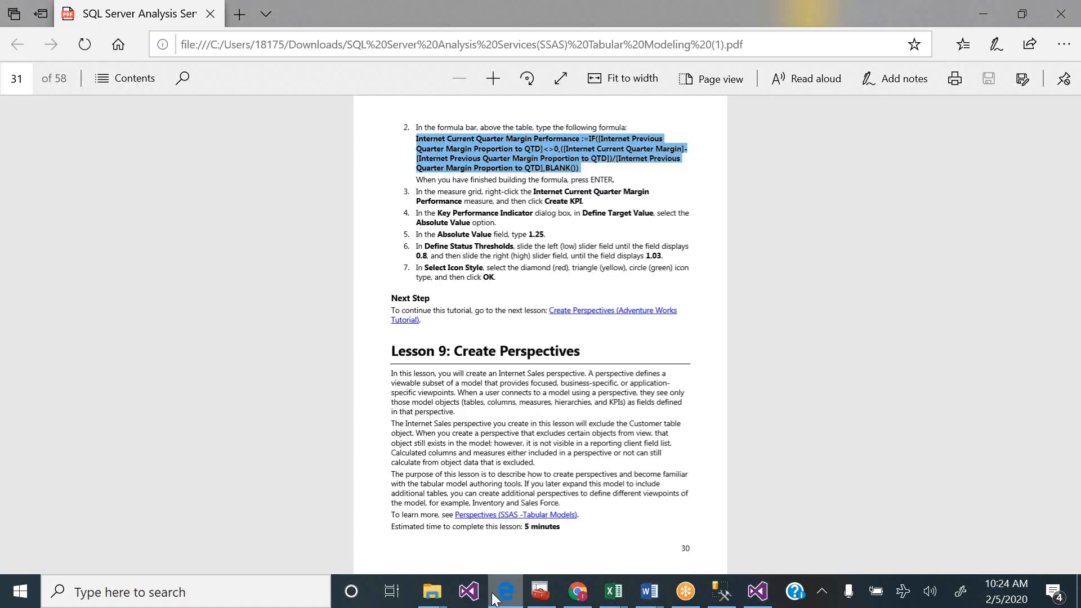
left_click(494, 598)
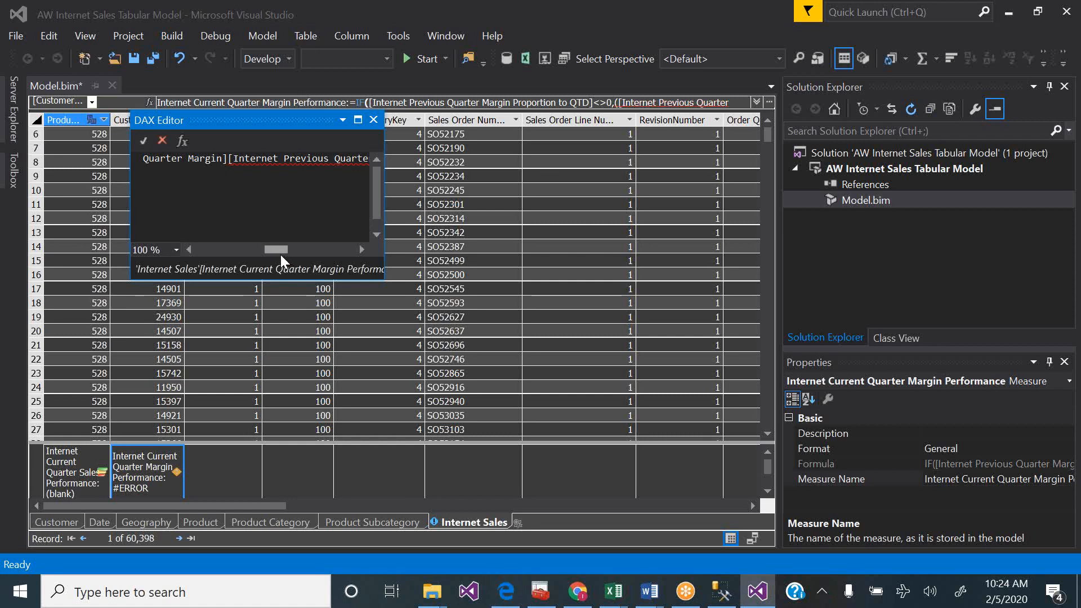
mouse_move(279, 250)
left_mouse_down()
mouse_move(242, 246)
mouse_move(303, 248)
mouse_move(275, 244)
left_mouse_up()
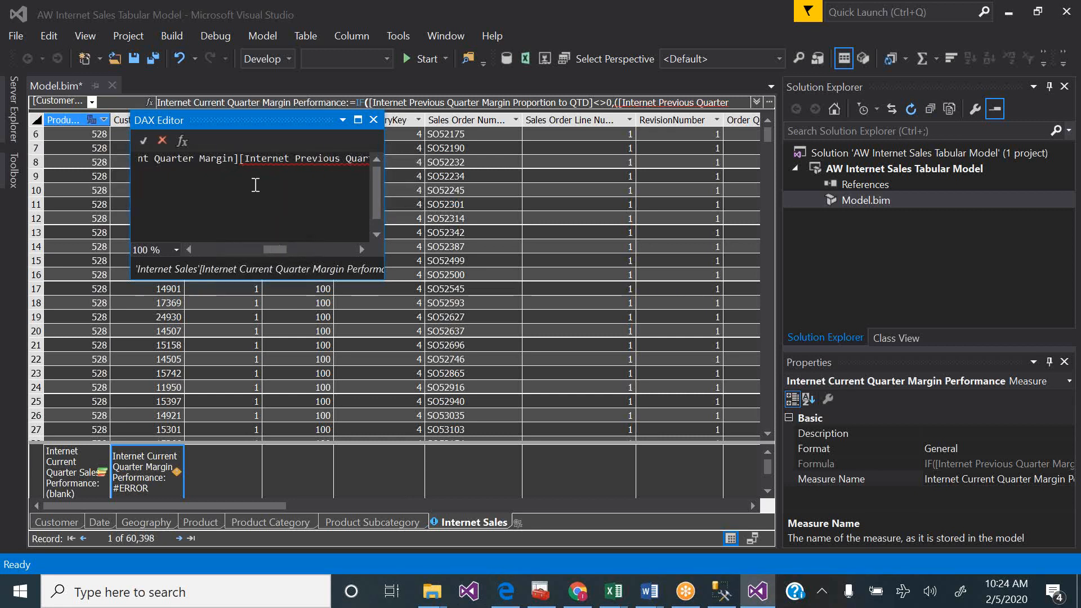
left_click(241, 159)
type("*")
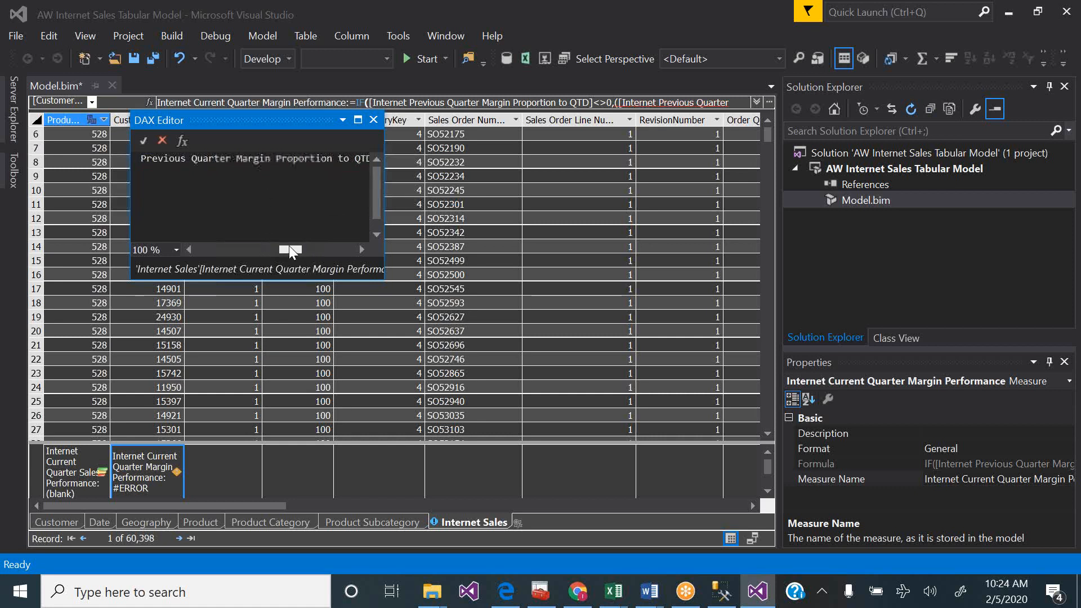
- Recheck the edited Internet Current Quarter Margin Performance formula across its full length, commit it, and close the DAX Editor
left_click_drag(311, 247, 336, 247)
left_click_drag(280, 244, 233, 238)
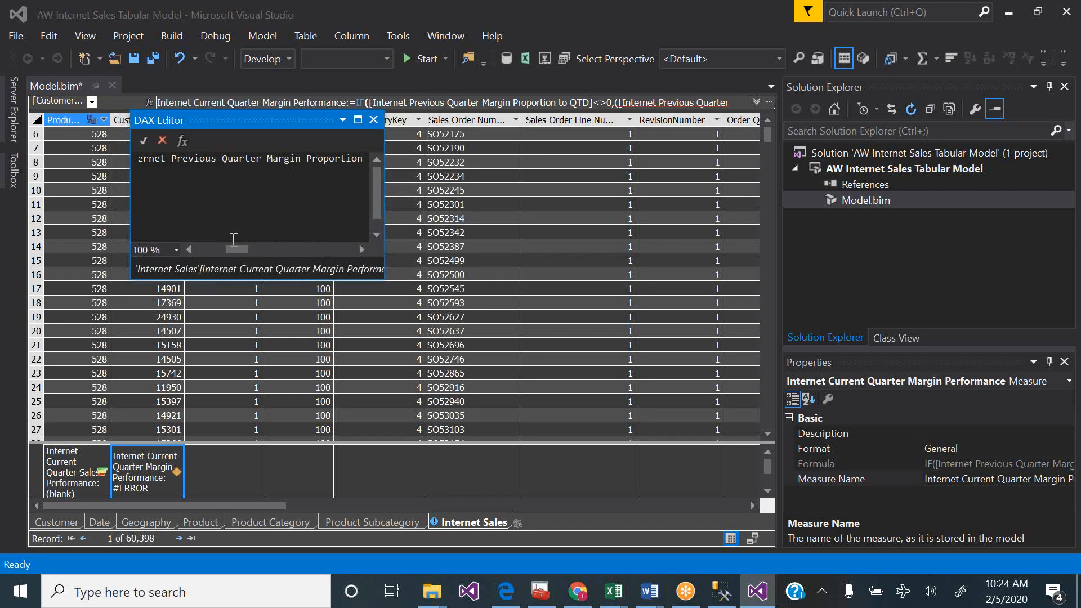
left_click_drag(233, 249, 263, 223)
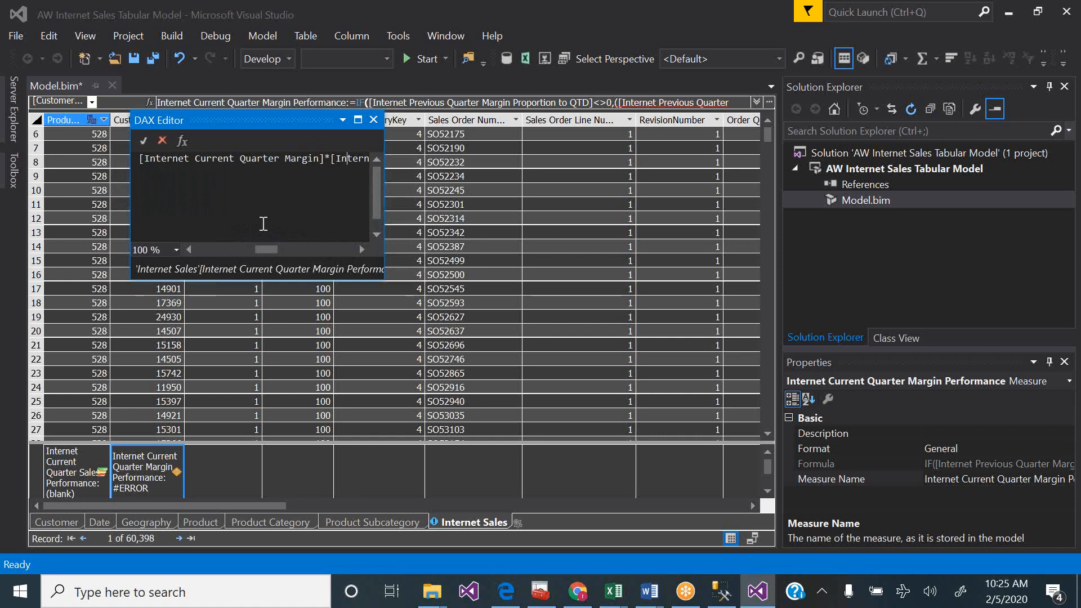
left_click(144, 140)
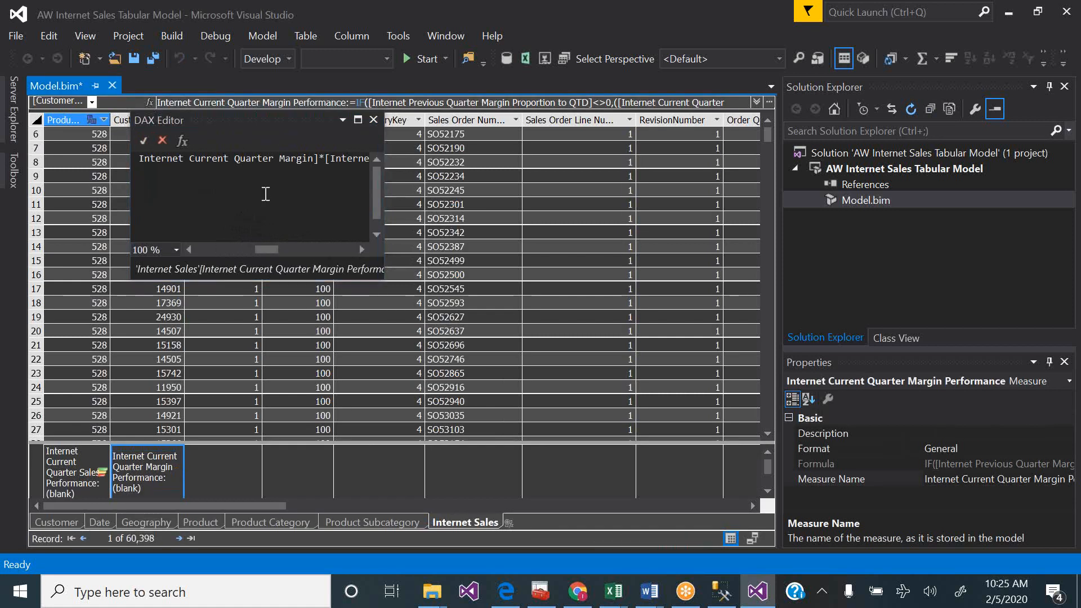
left_click(374, 119)
- Start a KPI on the Internet Current Quarter Margin Performance measure with an absolute target value of 1.25, following the PDF guide
right_click(167, 467)
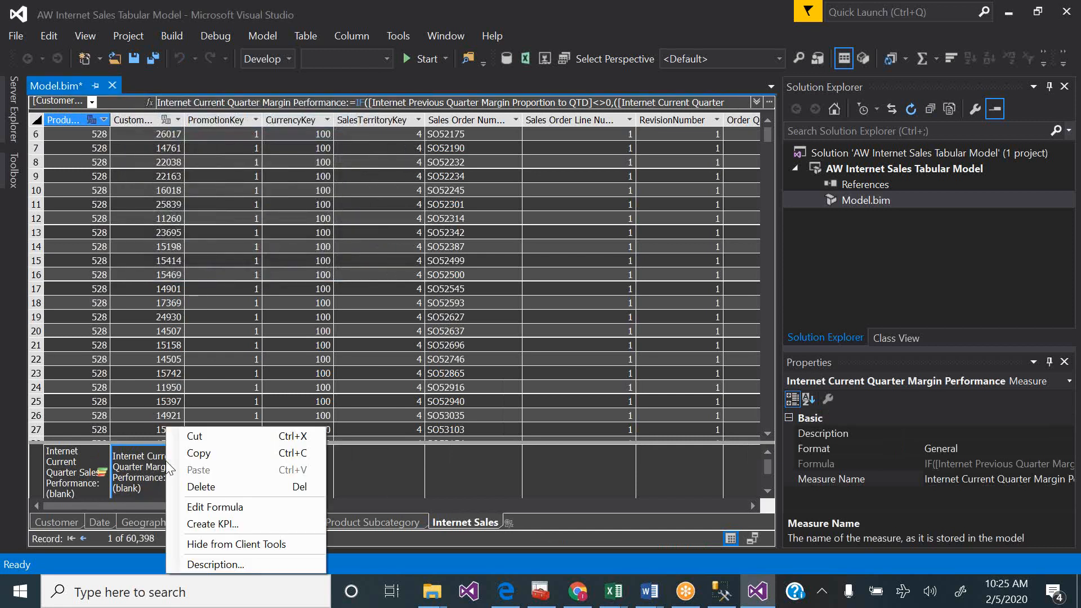
left_click(217, 521)
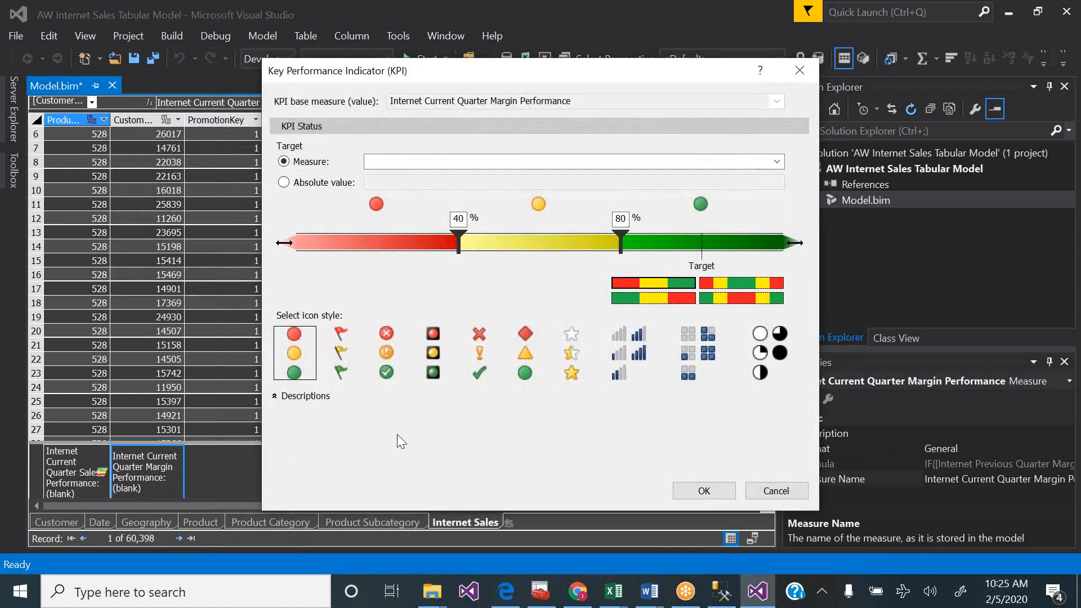
left_click(498, 595)
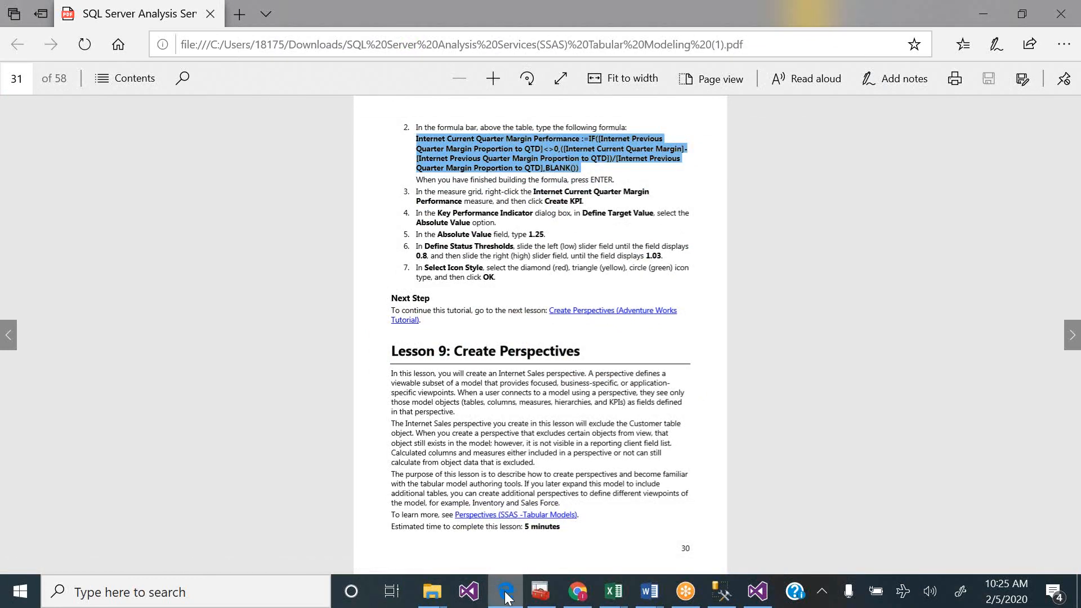
left_click(721, 592)
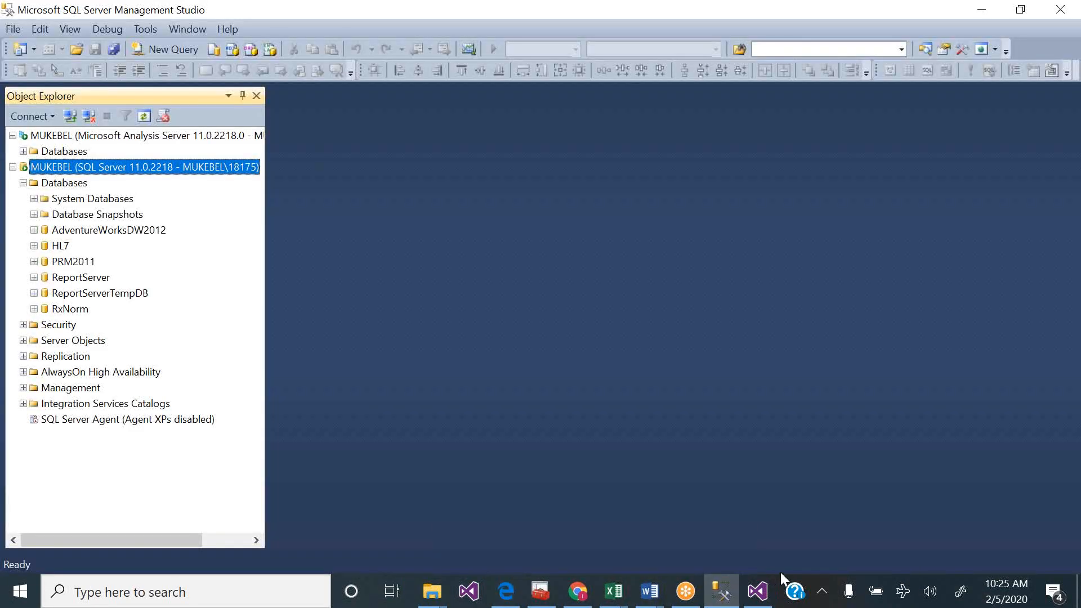
left_click(759, 592)
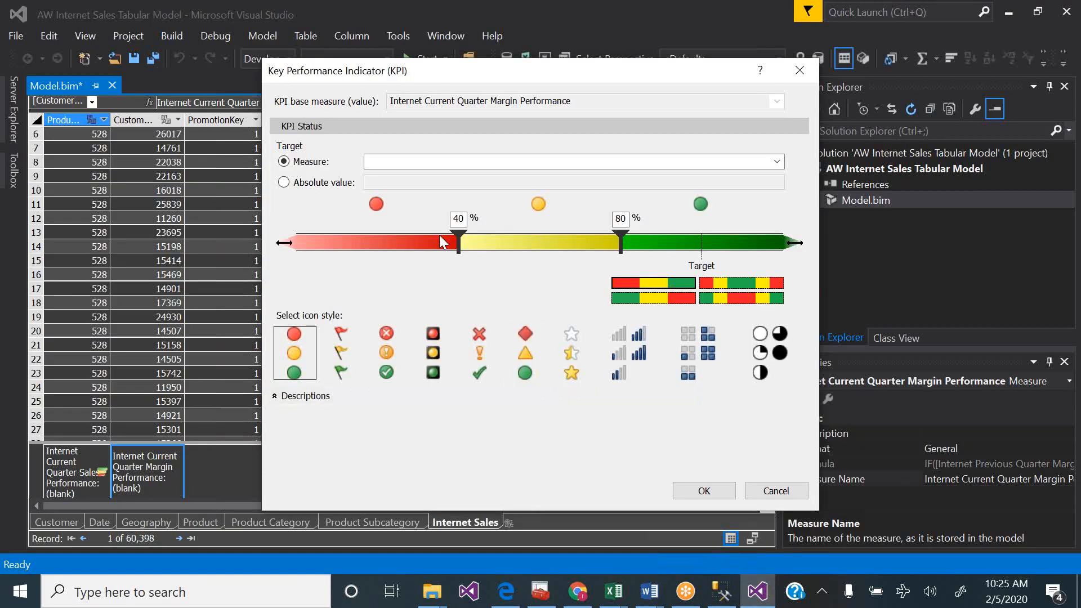
left_click(349, 182)
type("100")
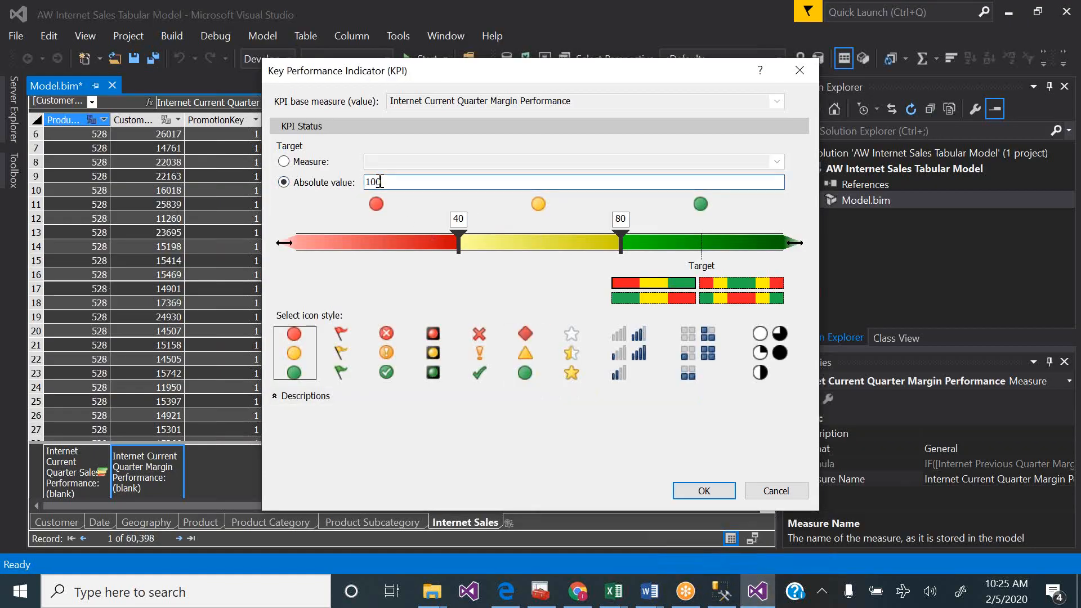
key("BackSpace")
key("BackSpace")
key("BackSpace")
type("1.25")
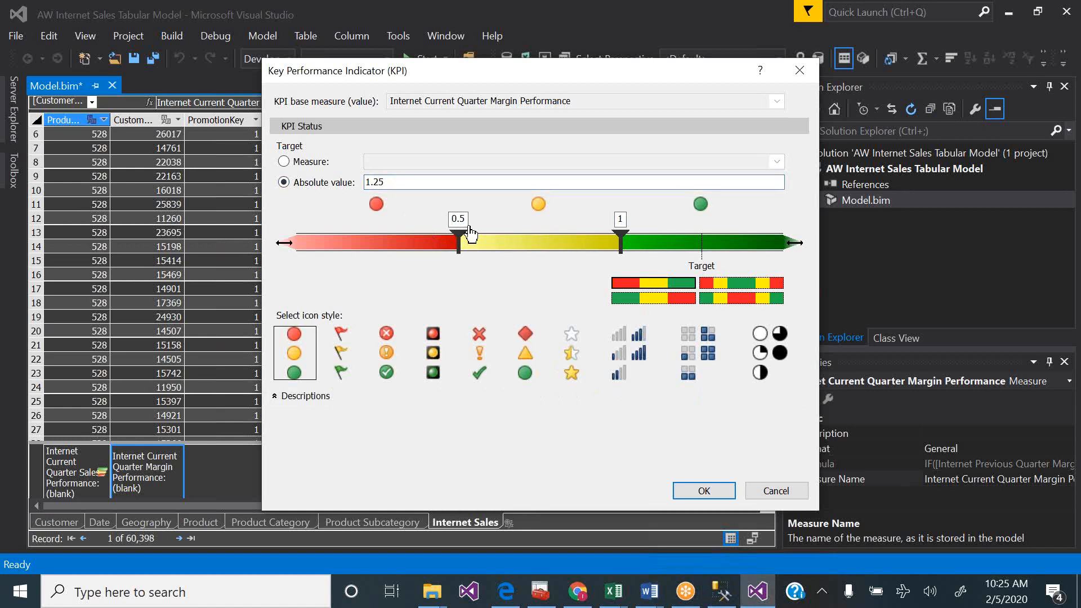
- Set the KPI's low status threshold to 0.8 and its high threshold to 1.03, checking the values against the PDF guide
left_click_drag(460, 242, 646, 244)
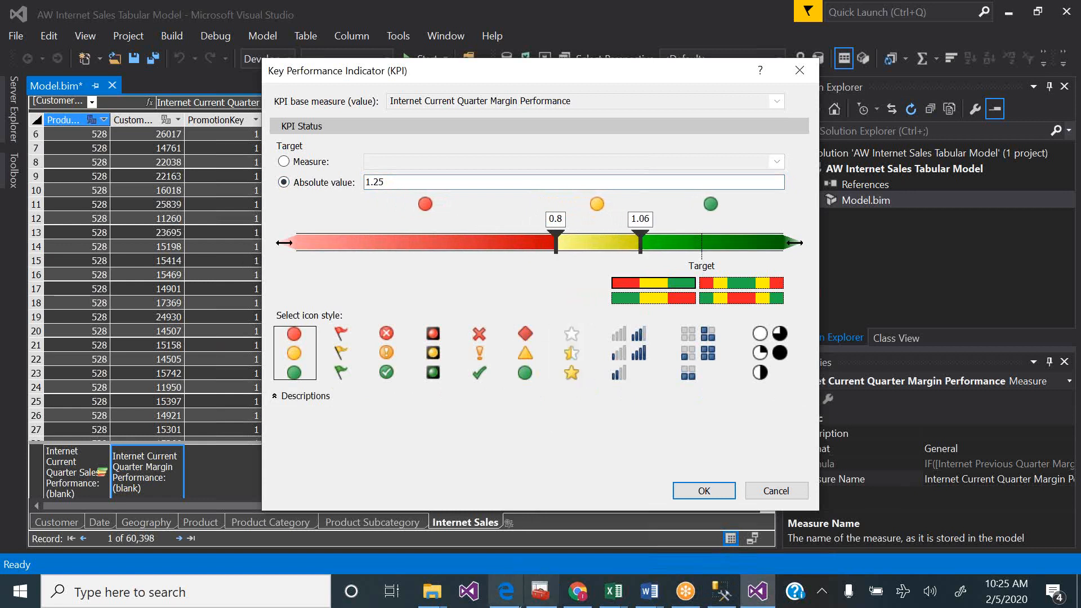
left_click(513, 600)
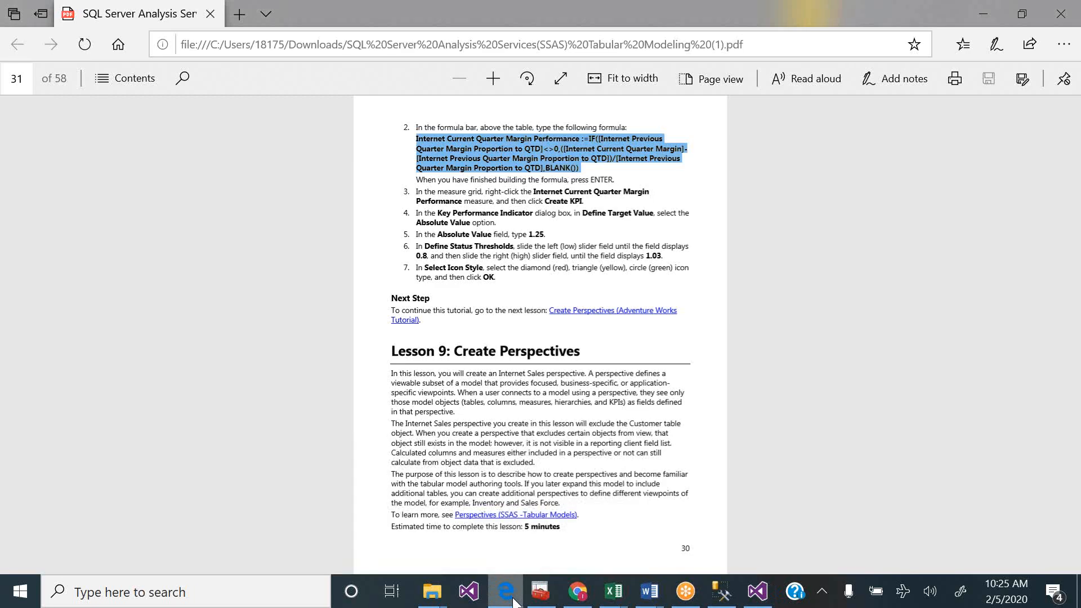
left_click(513, 600)
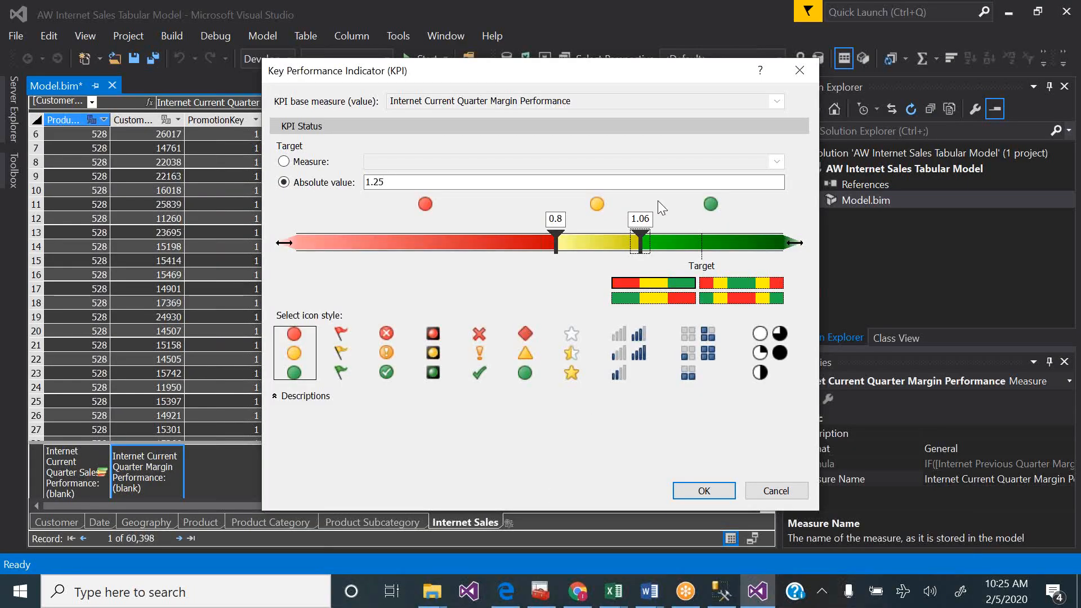
left_click_drag(646, 246, 632, 257)
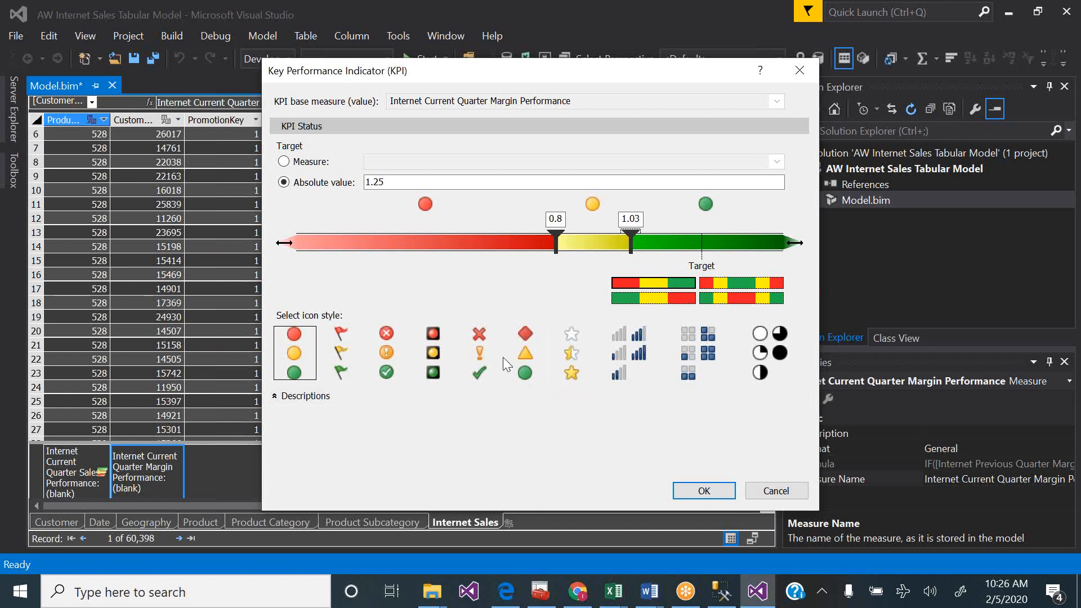
- Choose the red diamond, yellow triangle and green circle icon style, verify it in the PDF guide, and create the KPI
left_click(523, 370)
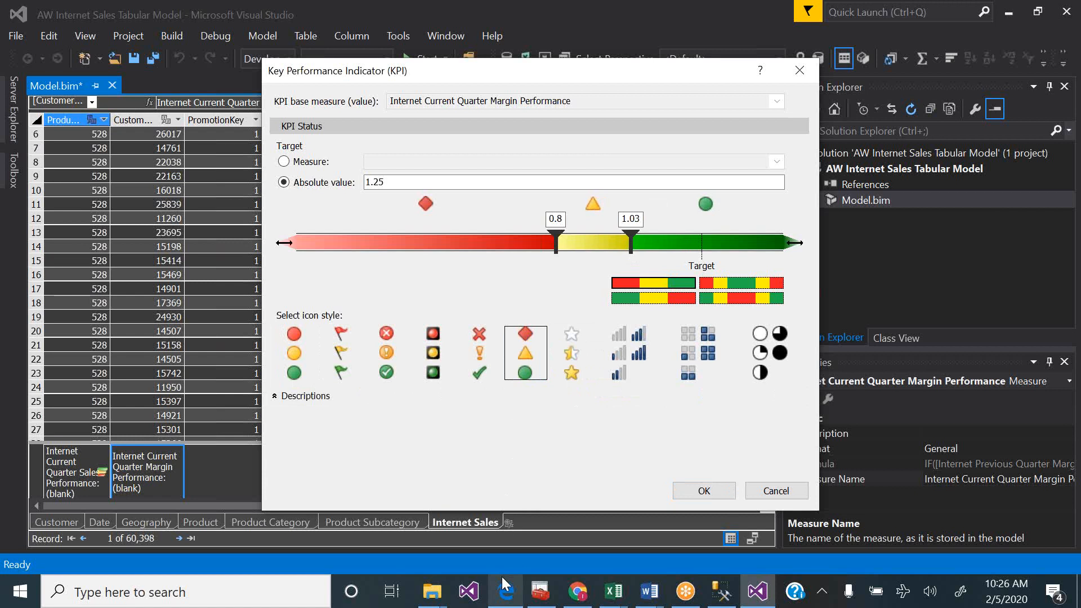
left_click(505, 583)
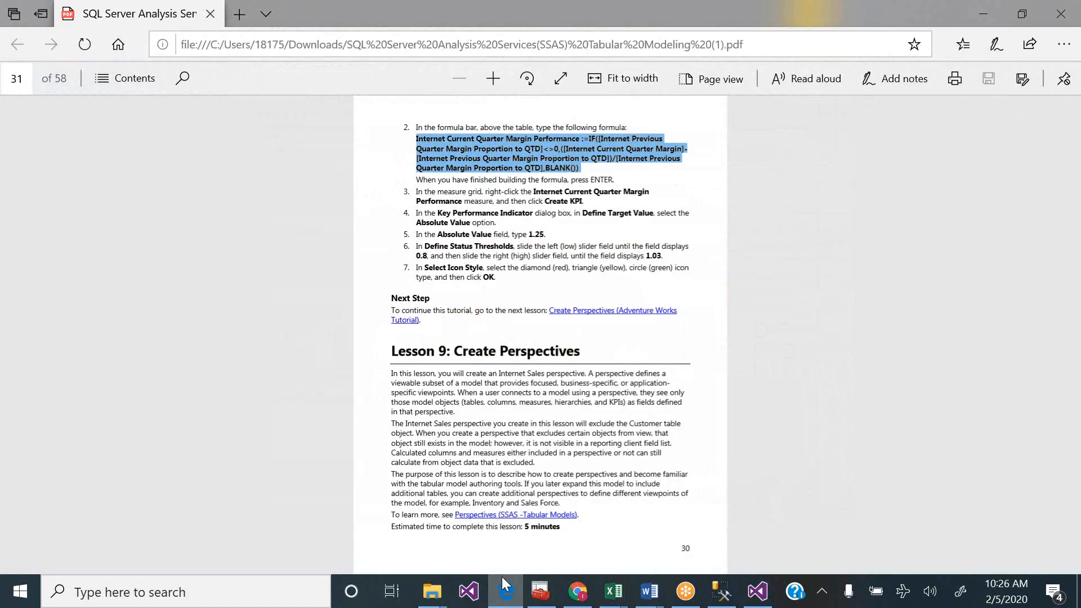
left_click_drag(502, 578, 762, 597)
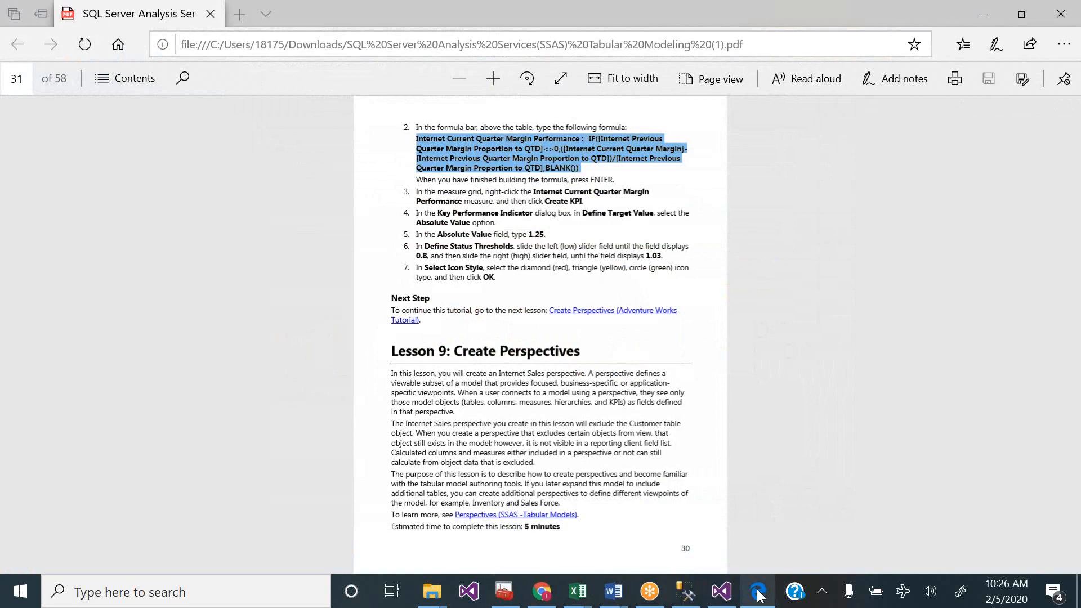
left_click(728, 596)
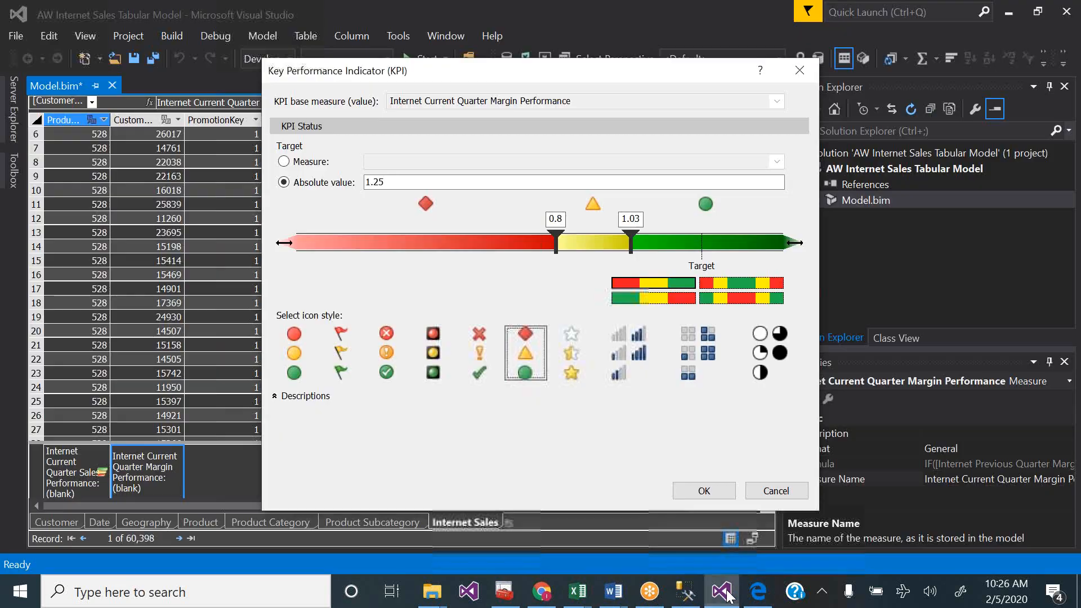
left_click(704, 491)
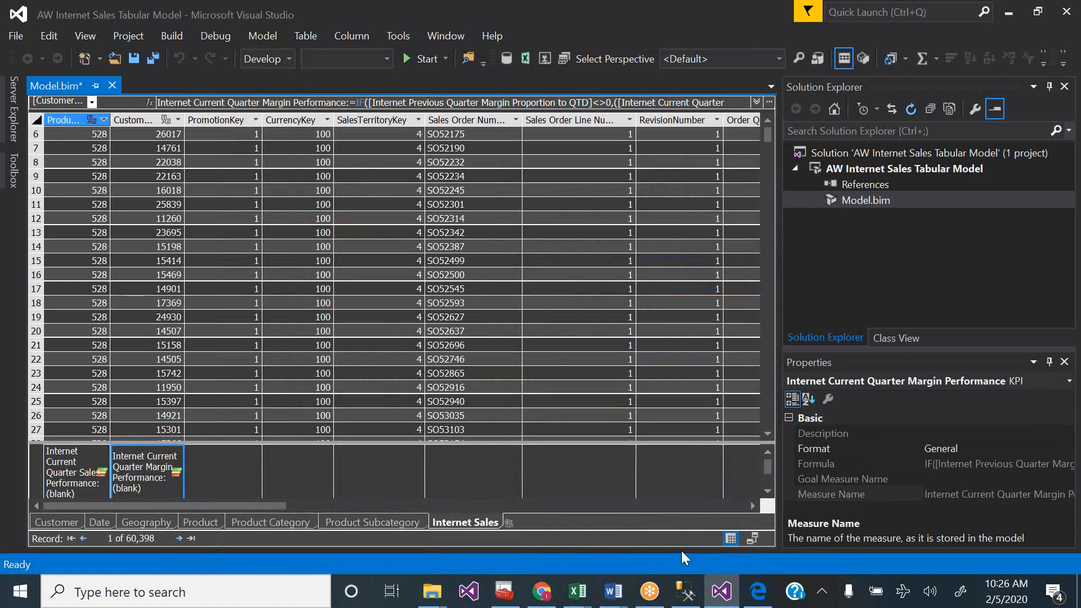
- Read the Create Perspectives instructions in the PDF guide, then open perspective management in Visual Studio and collapse the Customer table's fields
left_click(723, 590)
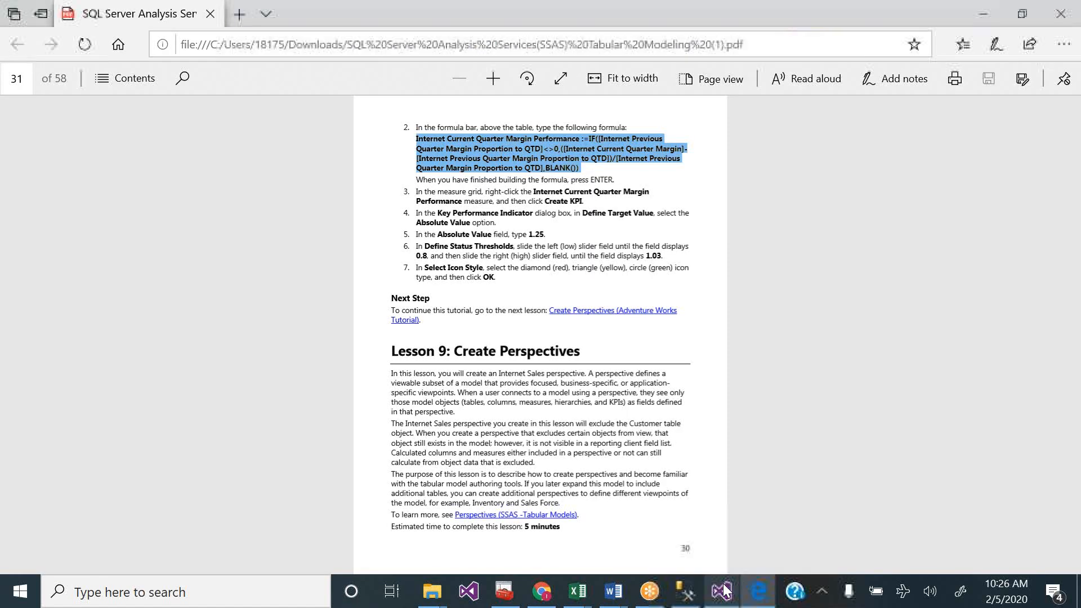
left_click(661, 419)
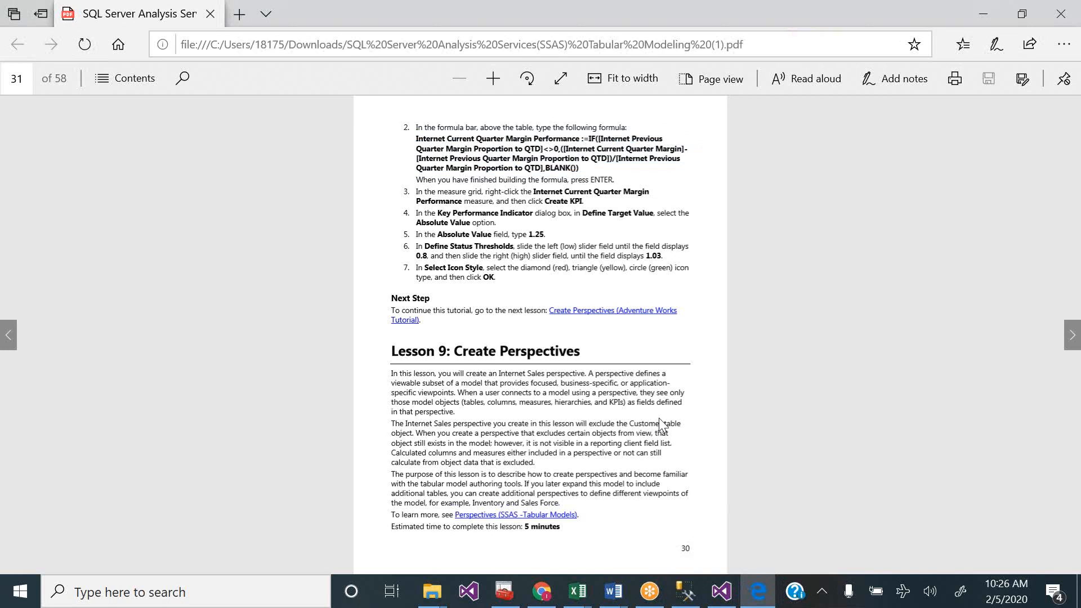
scroll(661, 419, "down", 1)
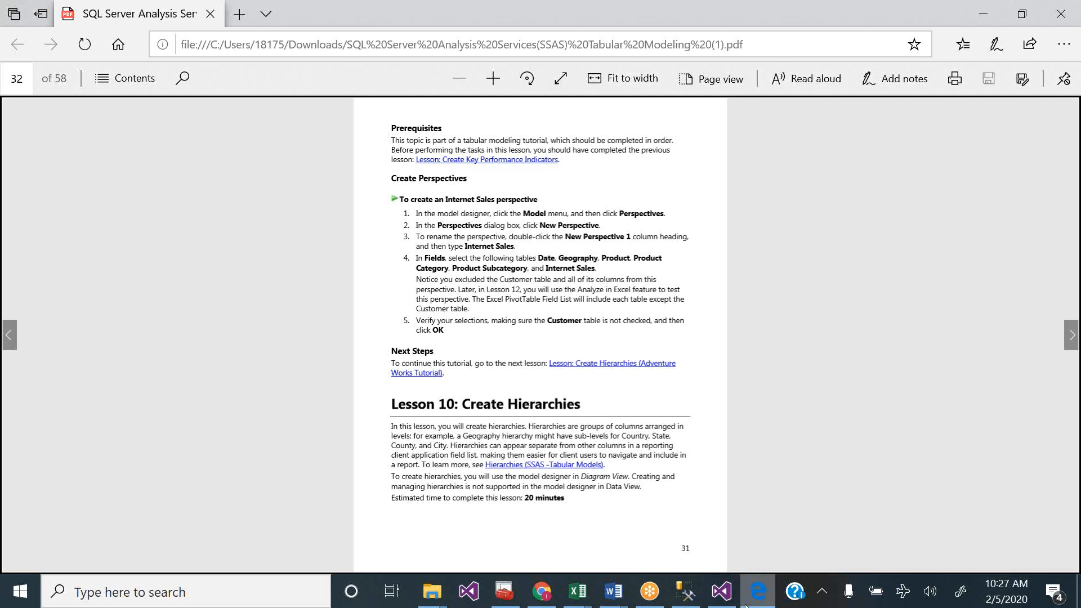
left_click(721, 591)
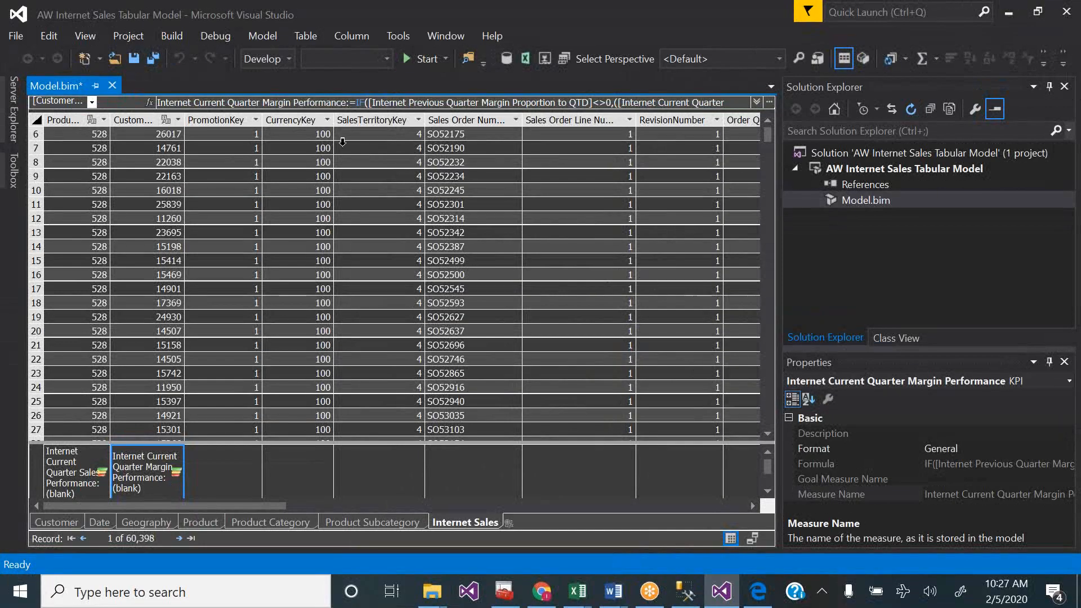
left_click(297, 33)
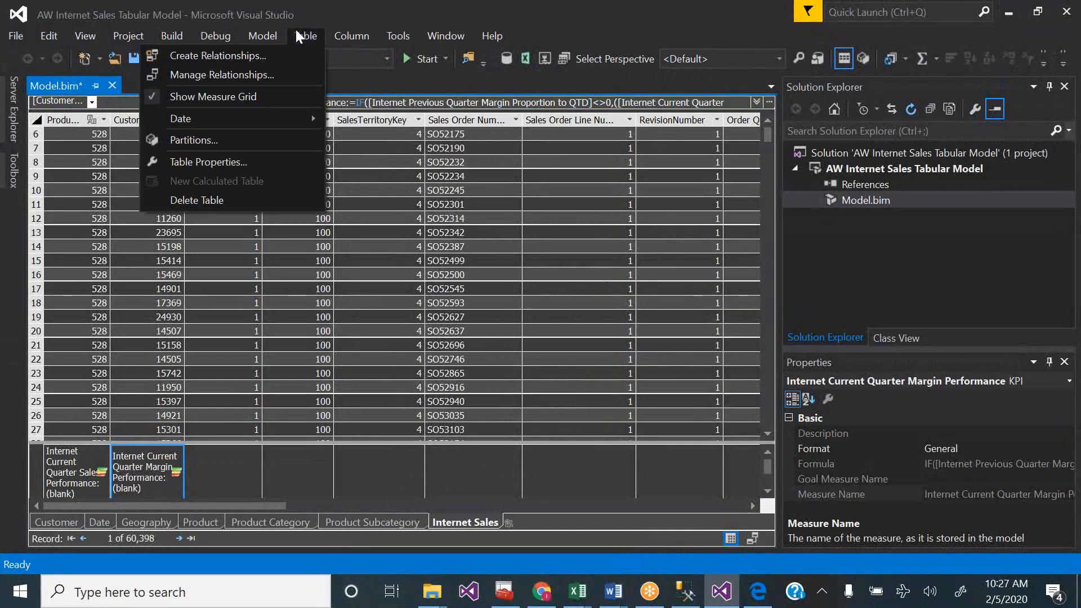
mouse_move(271, 34)
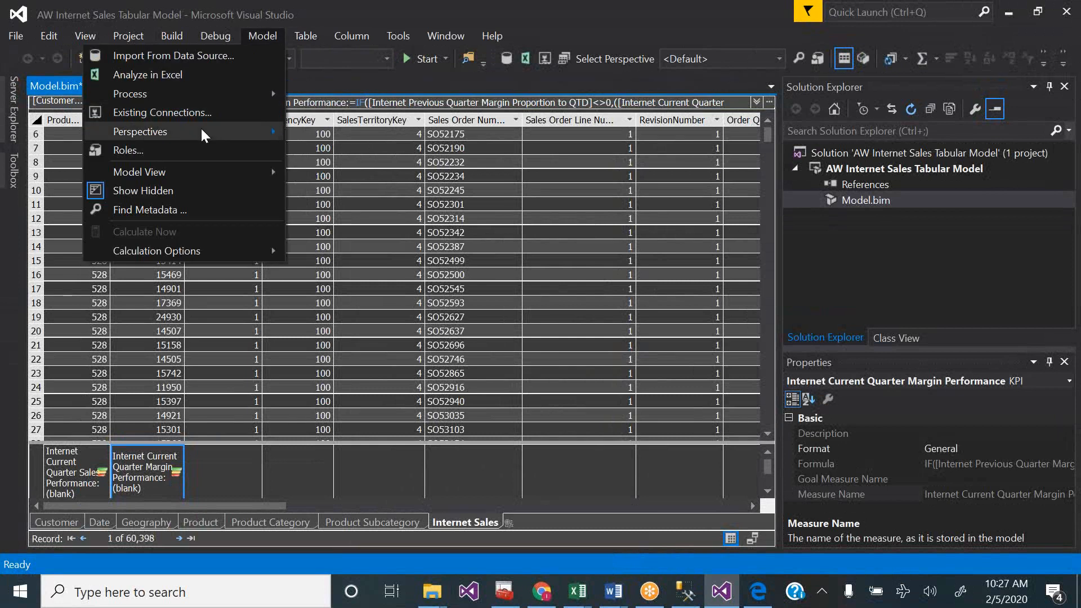
mouse_move(201, 130)
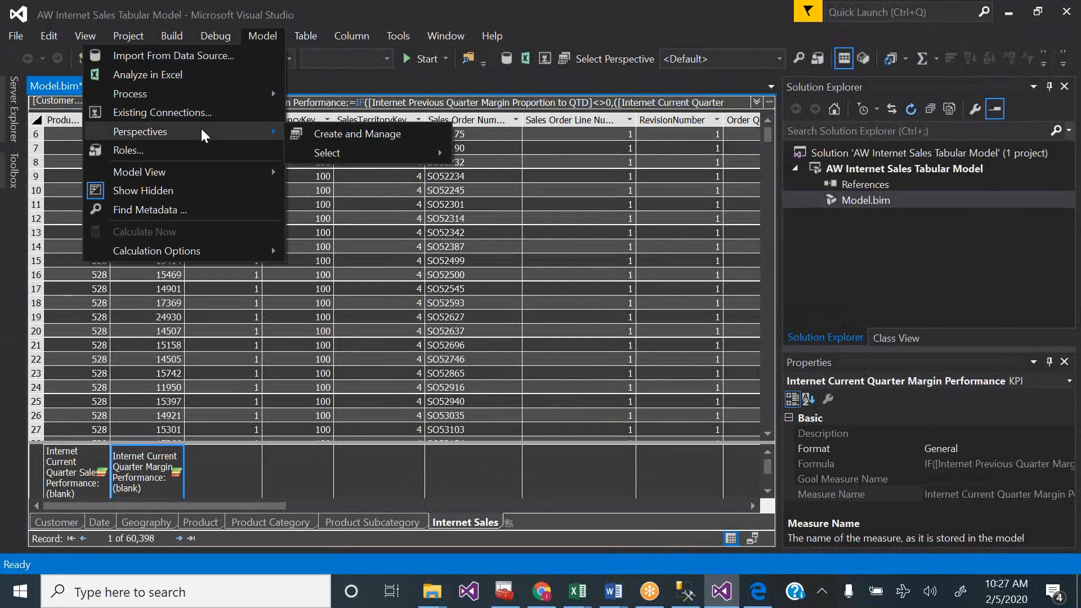
left_click(329, 134)
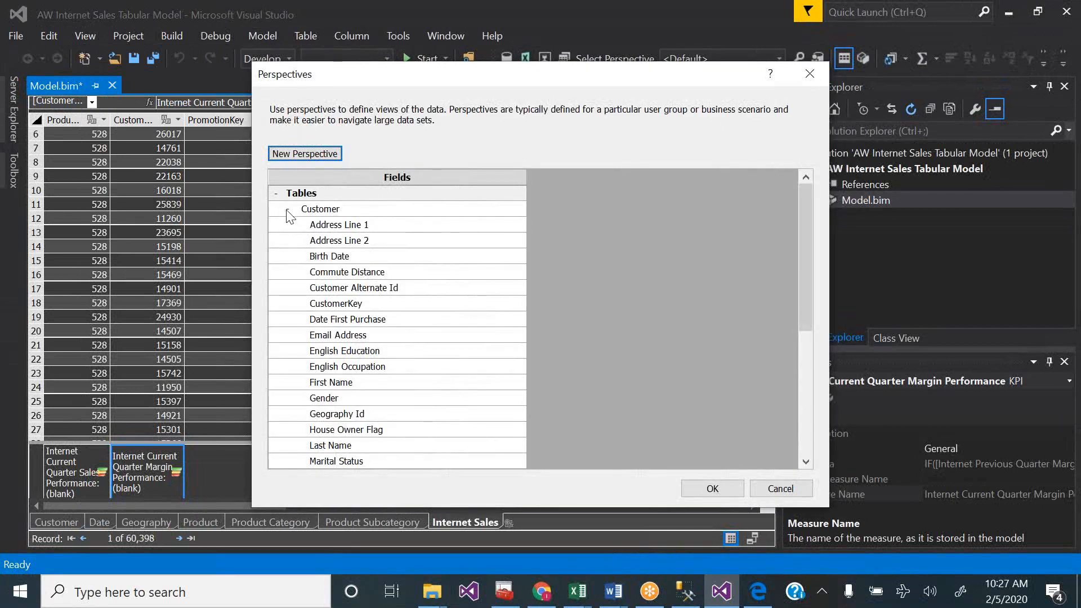
left_click(288, 212)
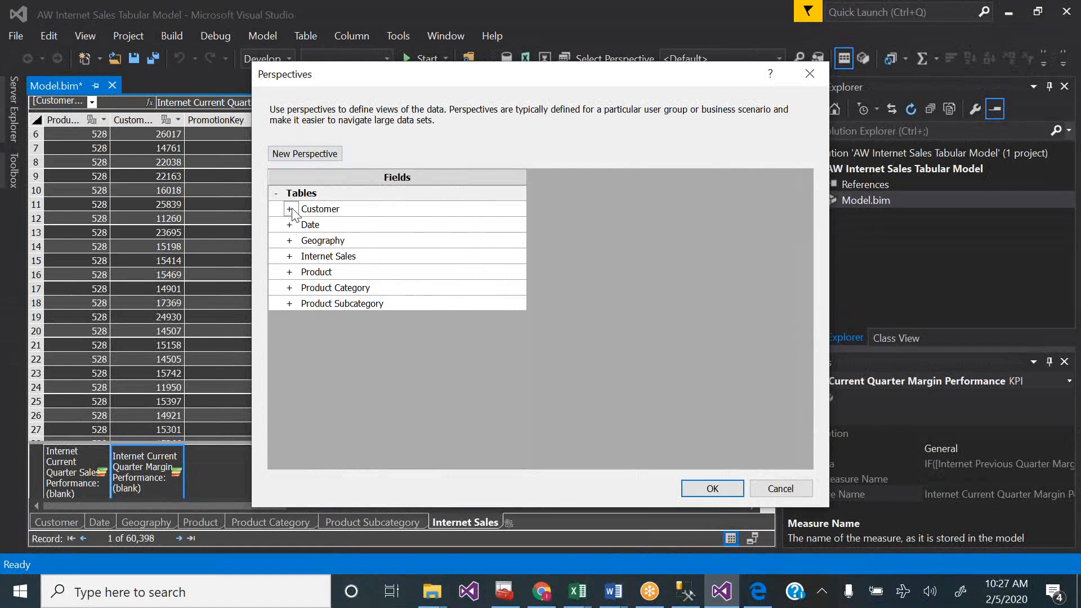
- Add a new perspective and name it Sales Perspective
left_click(308, 156)
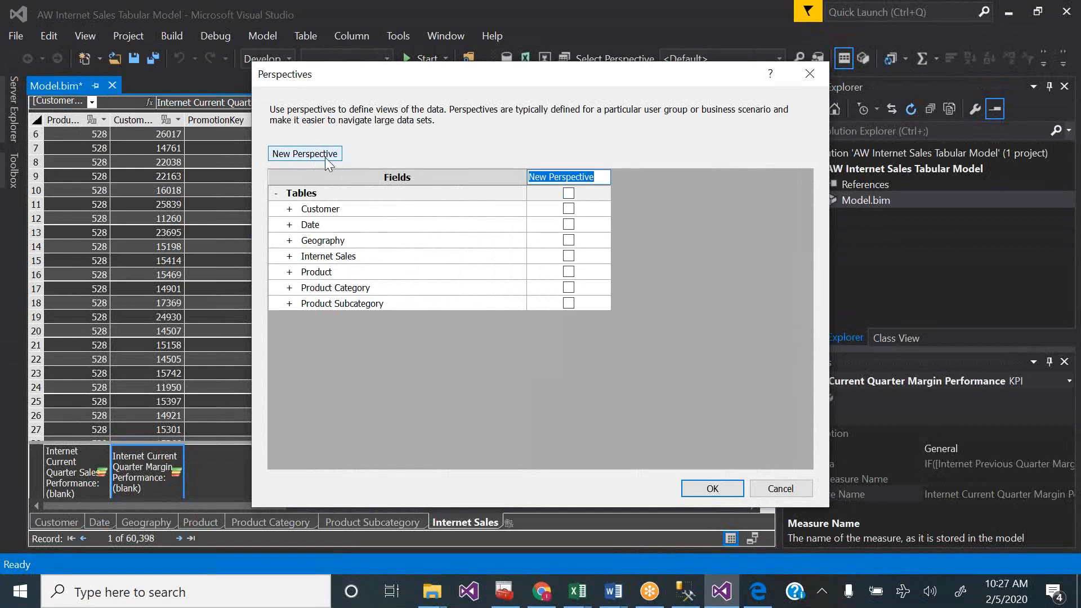
type("sALES")
key("BackSpace")
key("BackSpace")
key("BackSpace")
key("BackSpace")
key("BackSpace")
key("BackSpace")
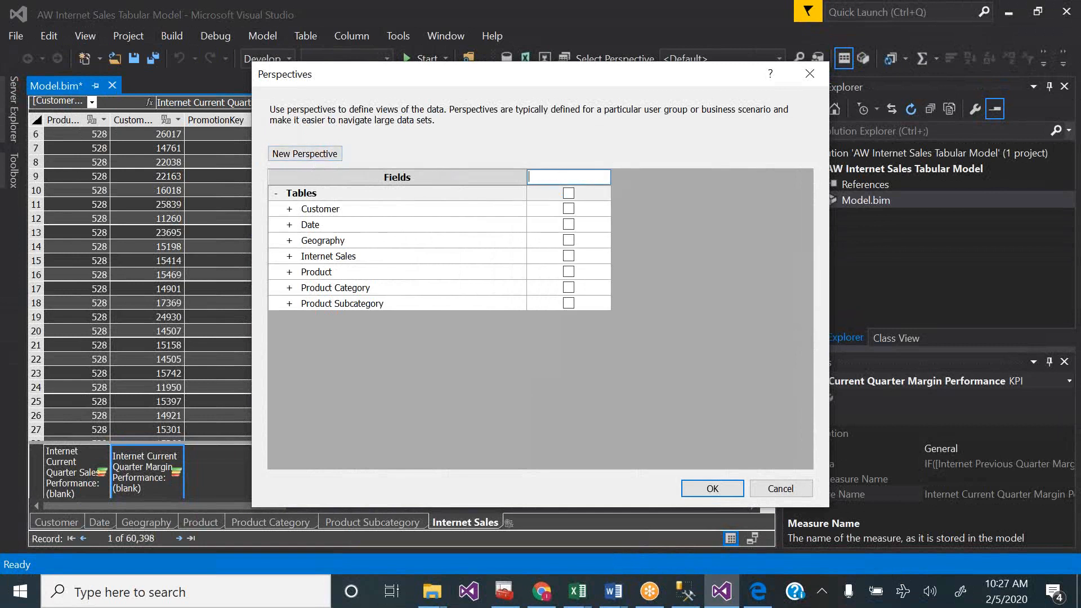
type("Sales Perspective")
- Include the Date, Geography, Internet Sales, Product, Product Category and Product Subcategory tables in Sales Perspective, checking the list against the PDF guide
left_click(569, 225)
left_click(569, 257)
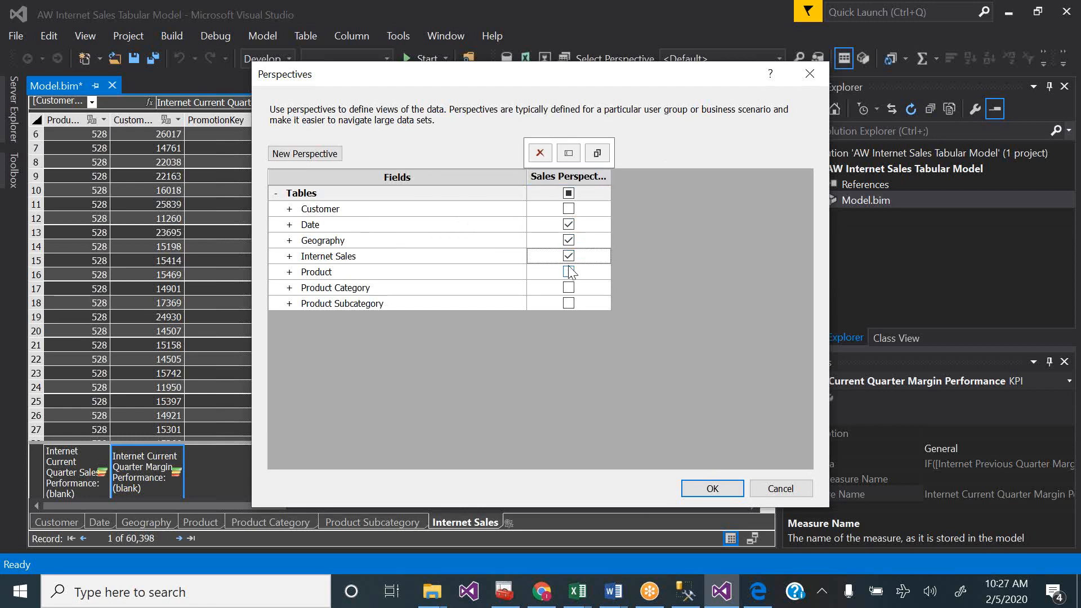
left_click(569, 272)
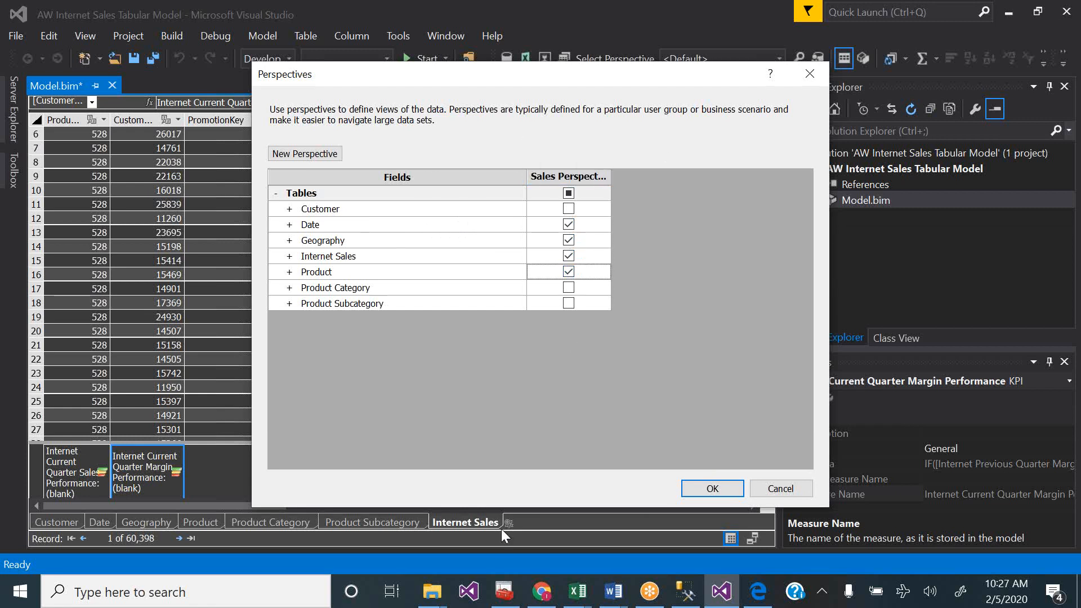
left_click(543, 592)
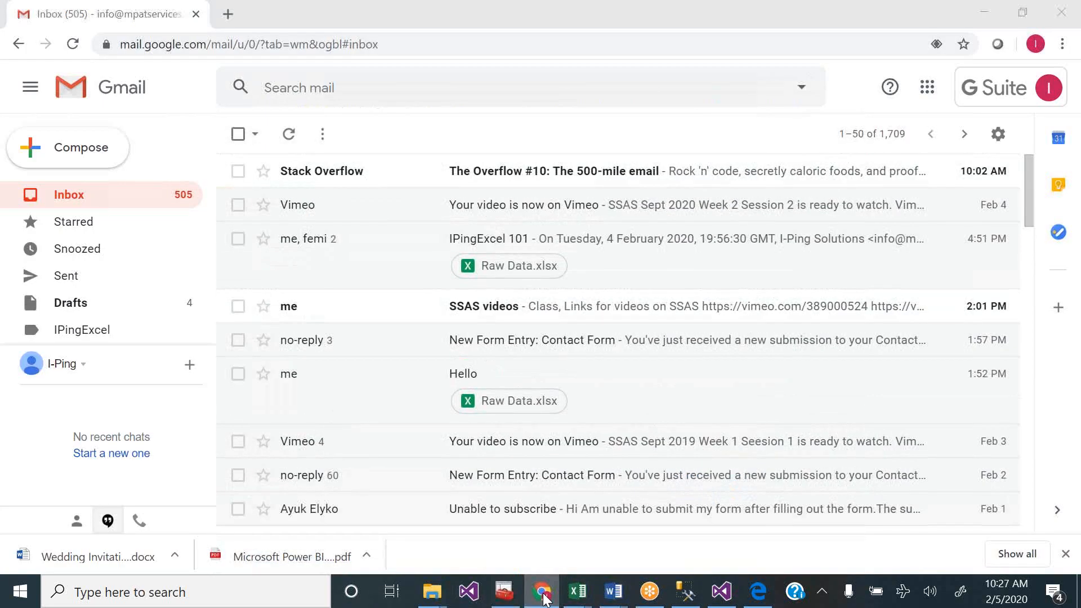
left_click(543, 591)
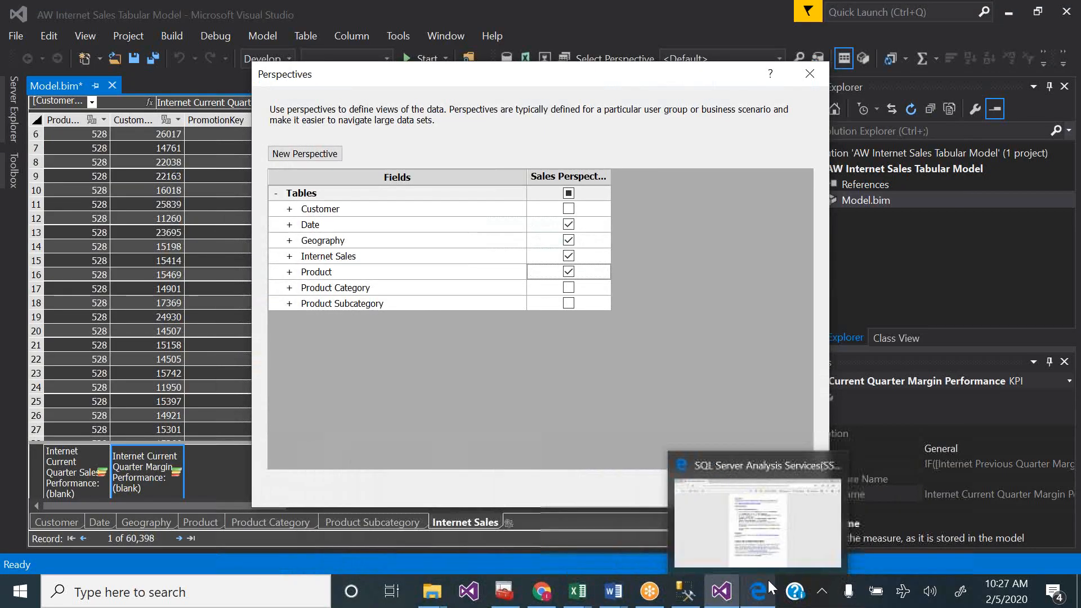
left_click(768, 580)
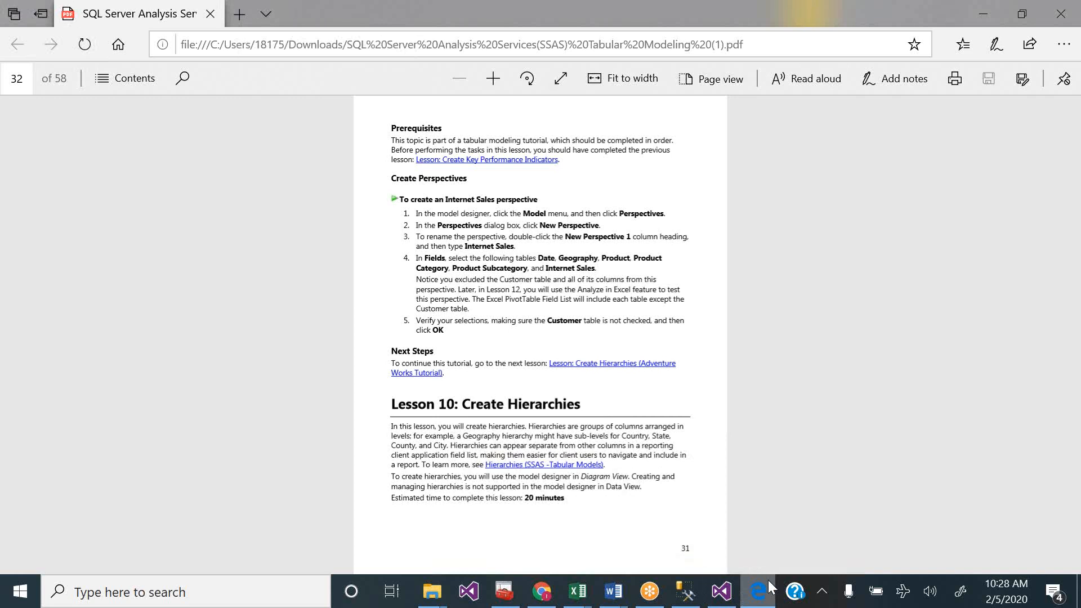
left_click(768, 580)
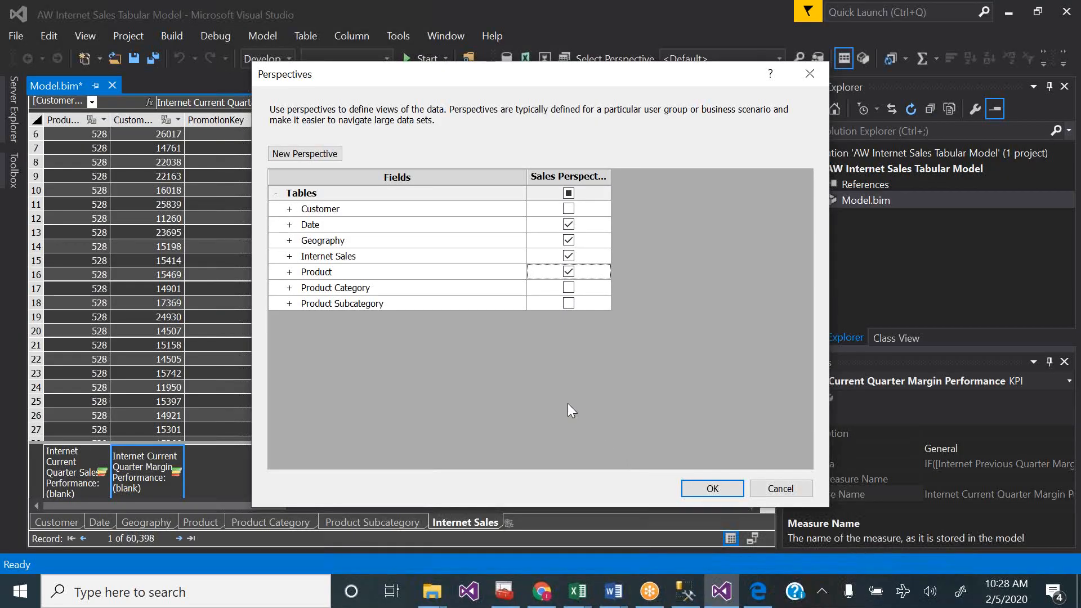
left_click(569, 289)
left_click(568, 304)
- Add a second perspective and name it Customer Perspective
left_click(320, 154)
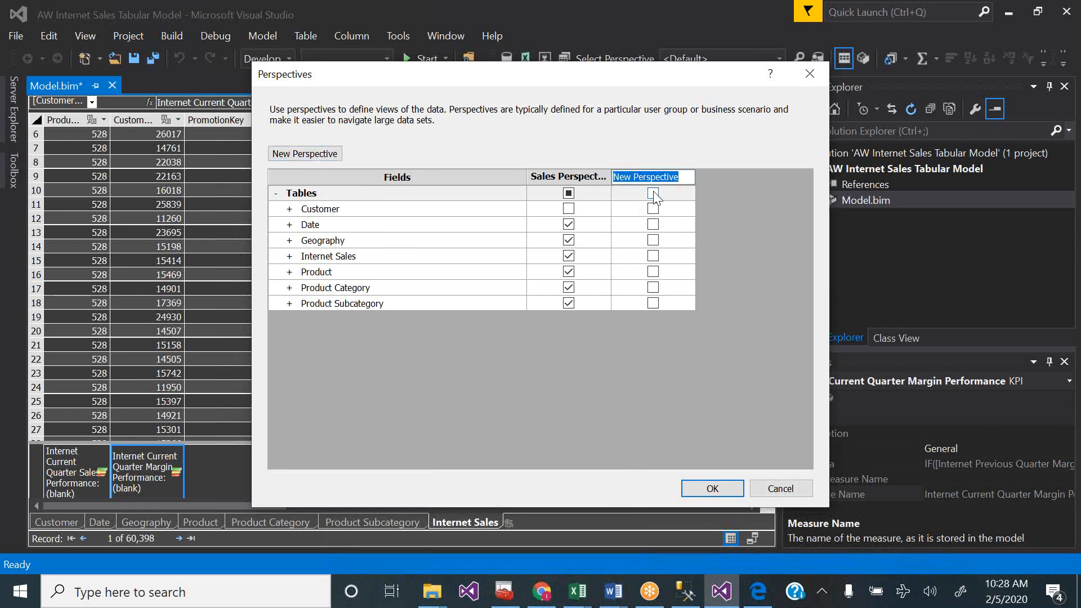
type("Custome")
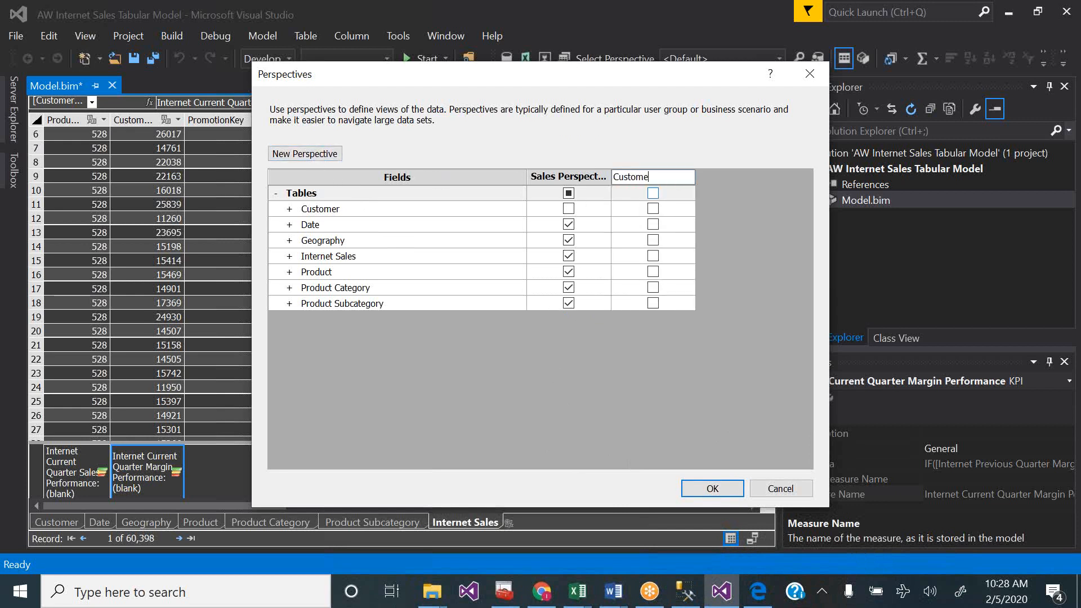
type("r Persperctive")
- Include the Customer fields First Name, Gender, Last Name, Marital Status and Date First Purchase in Customer Perspective, and save the perspectives
left_click(290, 209)
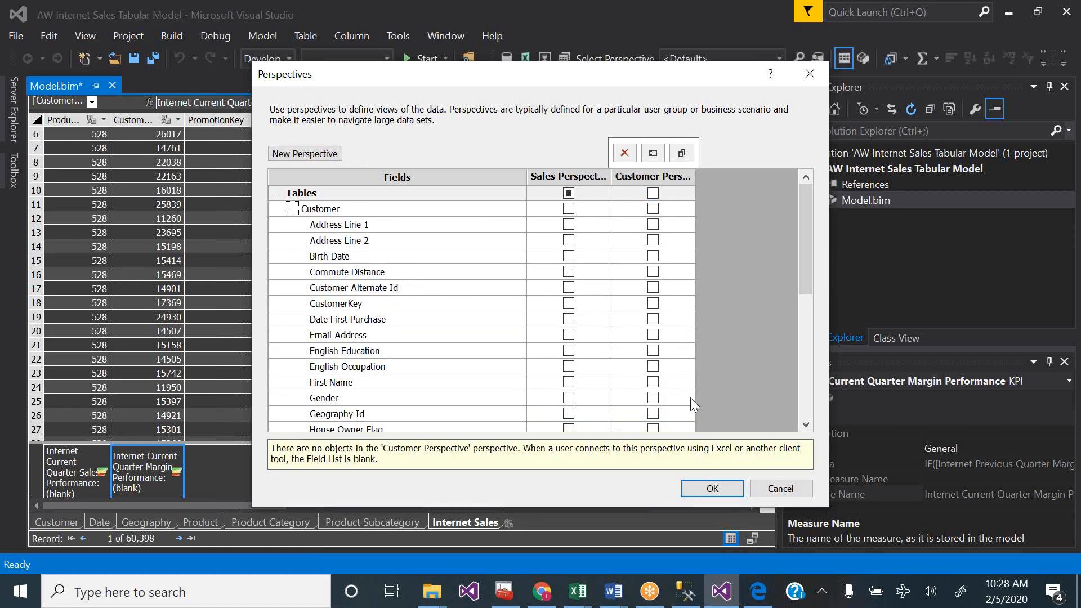
left_click(653, 383)
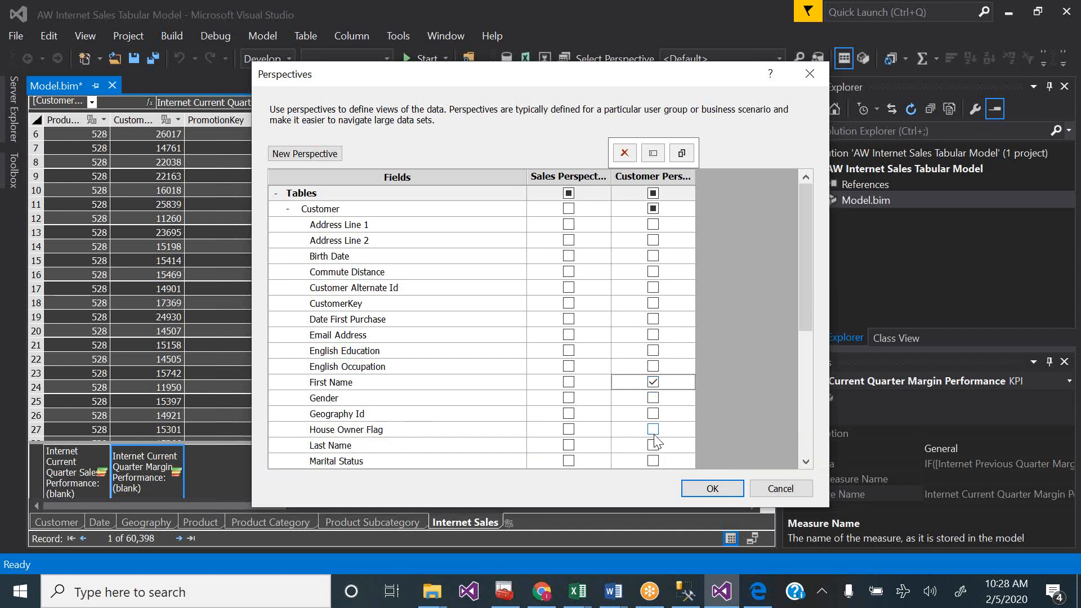
left_click(653, 399)
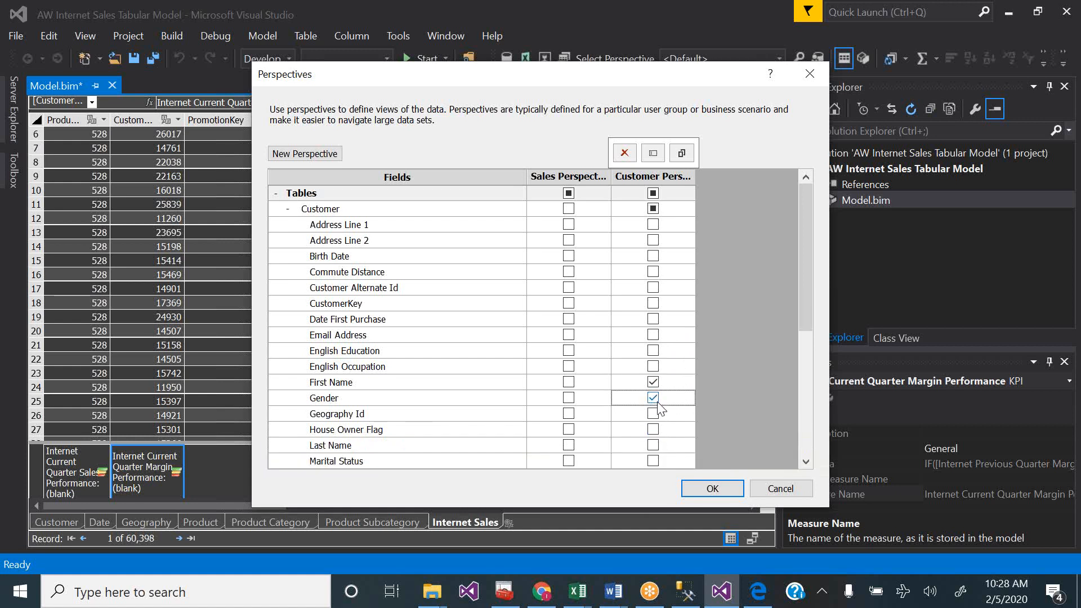
left_click(654, 445)
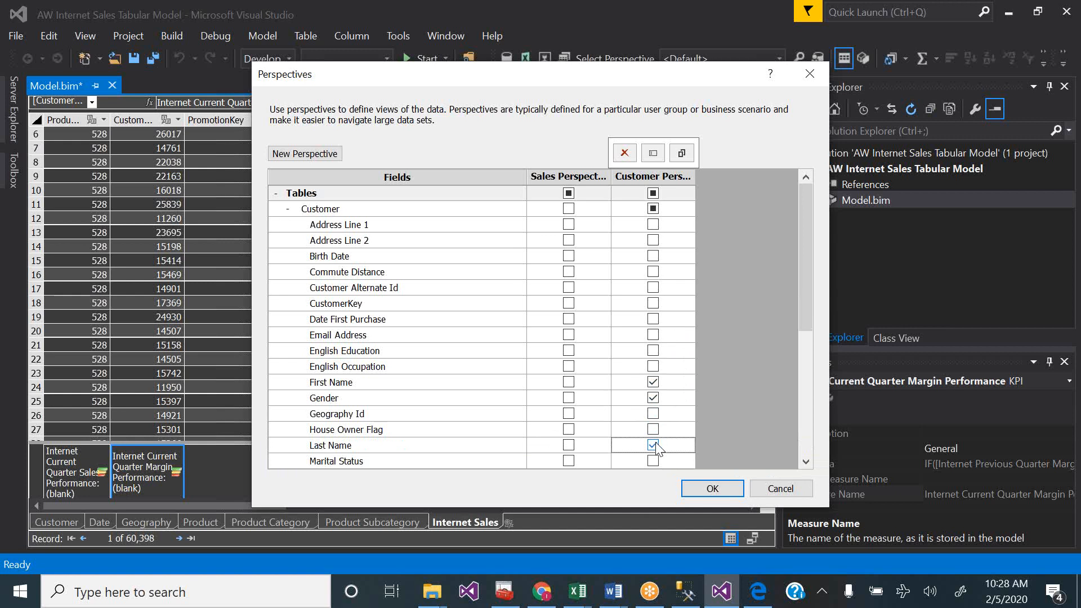
left_click(654, 462)
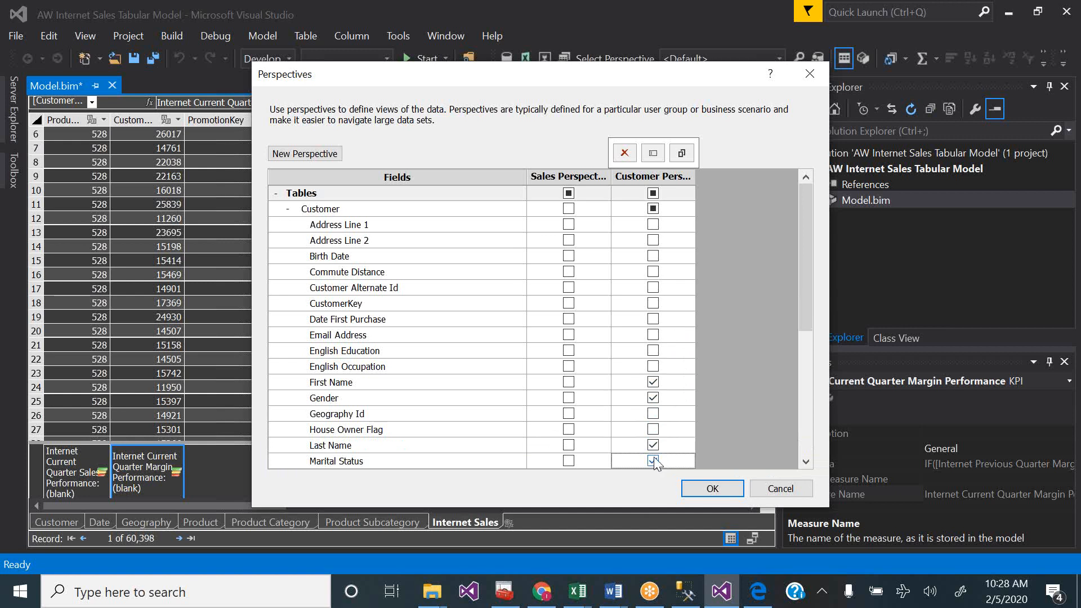
left_click(655, 319)
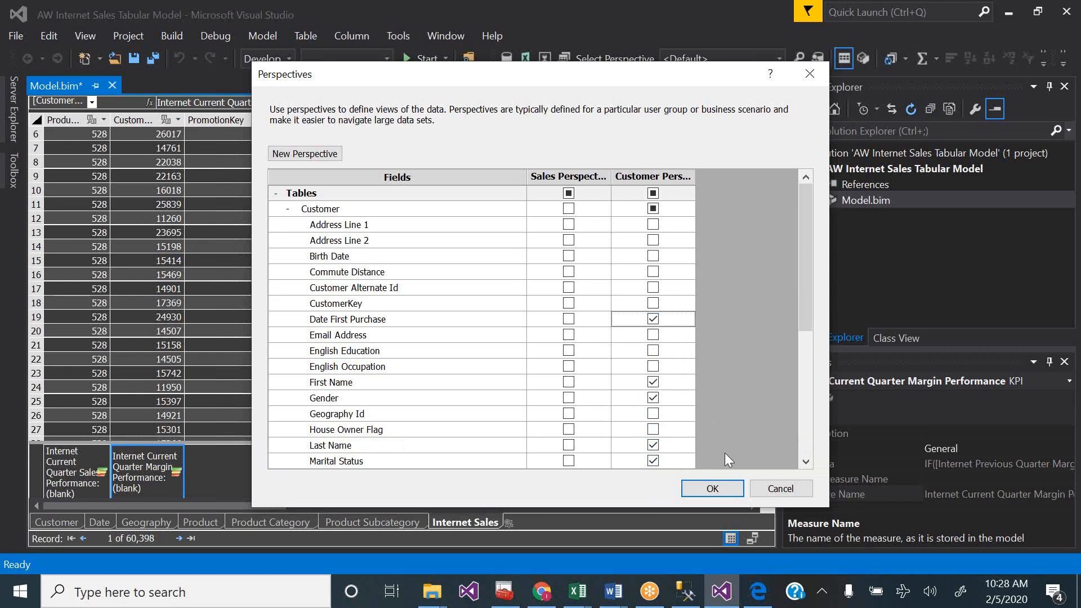
left_click(713, 490)
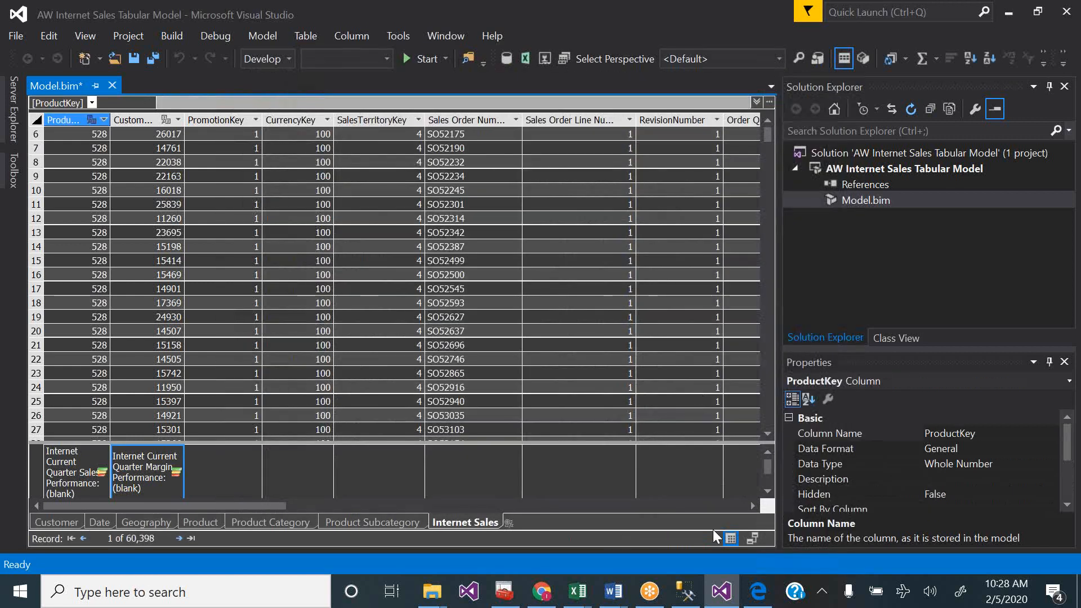
- Read the Create Hierarchies lesson in the PDF guide, including the column tables for the Date table's hierarchies
left_click(757, 591)
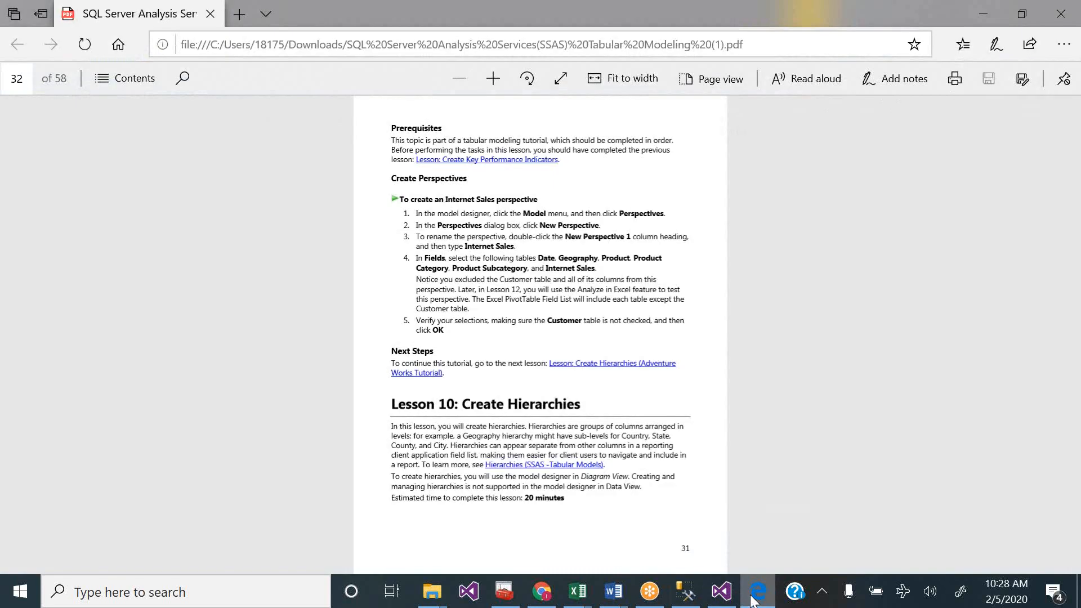
key("Right")
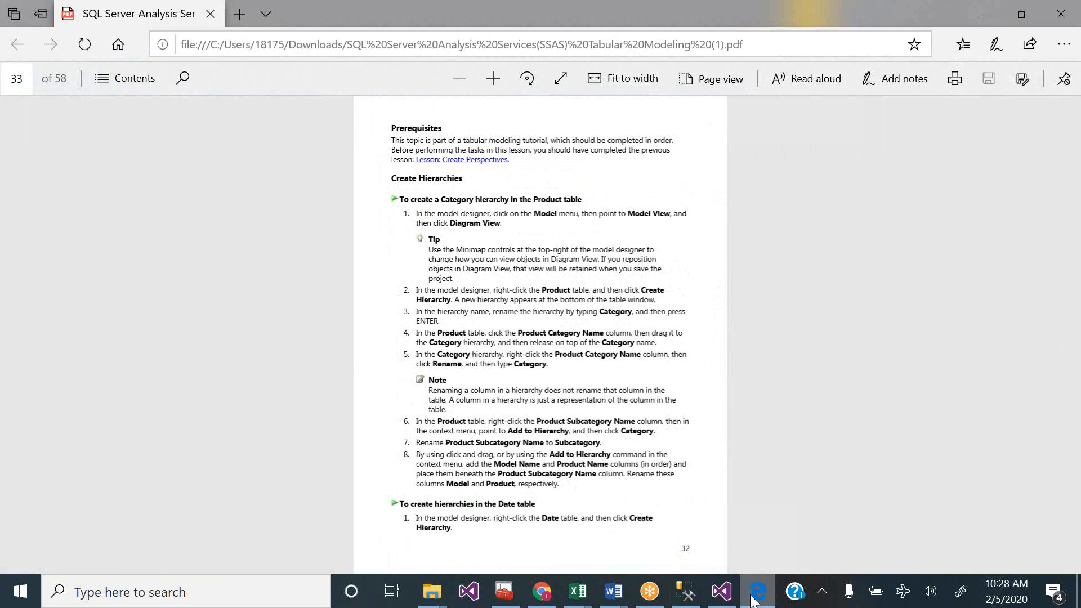
key("XF86AudioRaiseVolume")
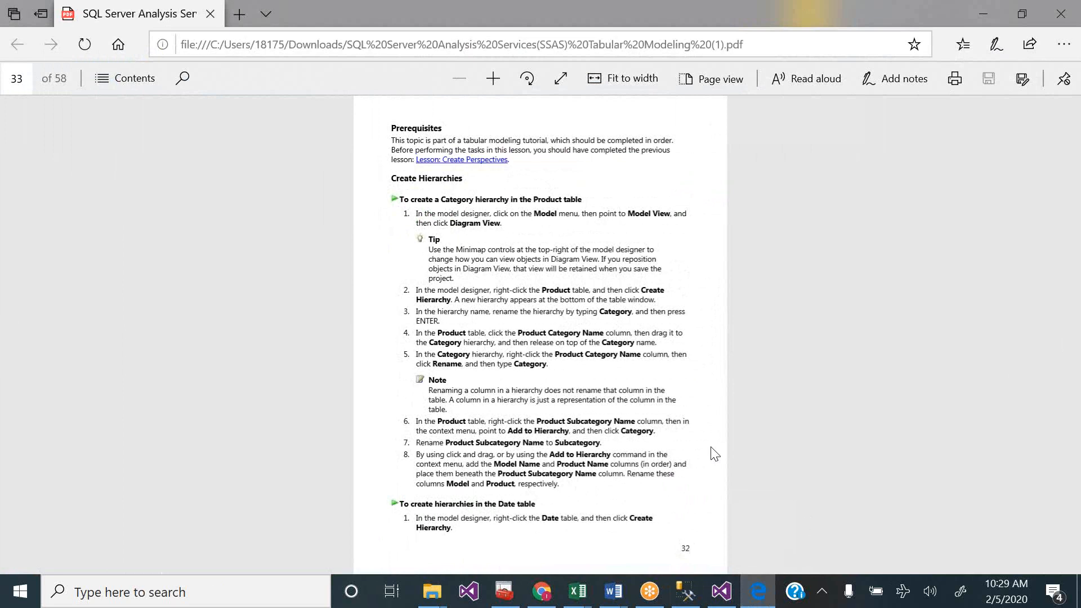
scroll(711, 448, "down", 2)
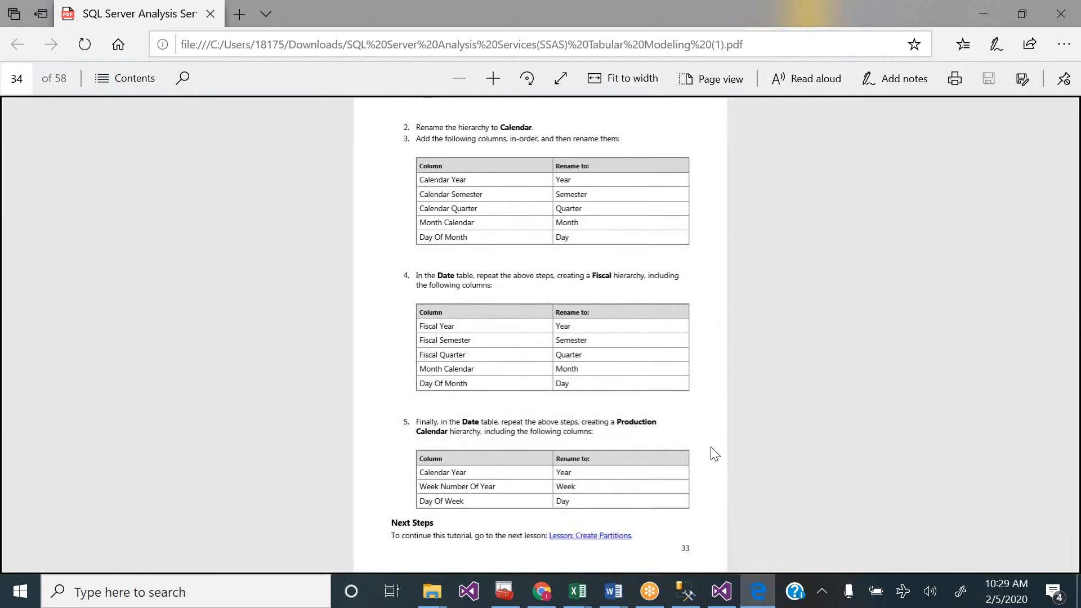
scroll(714, 454, "down", 2)
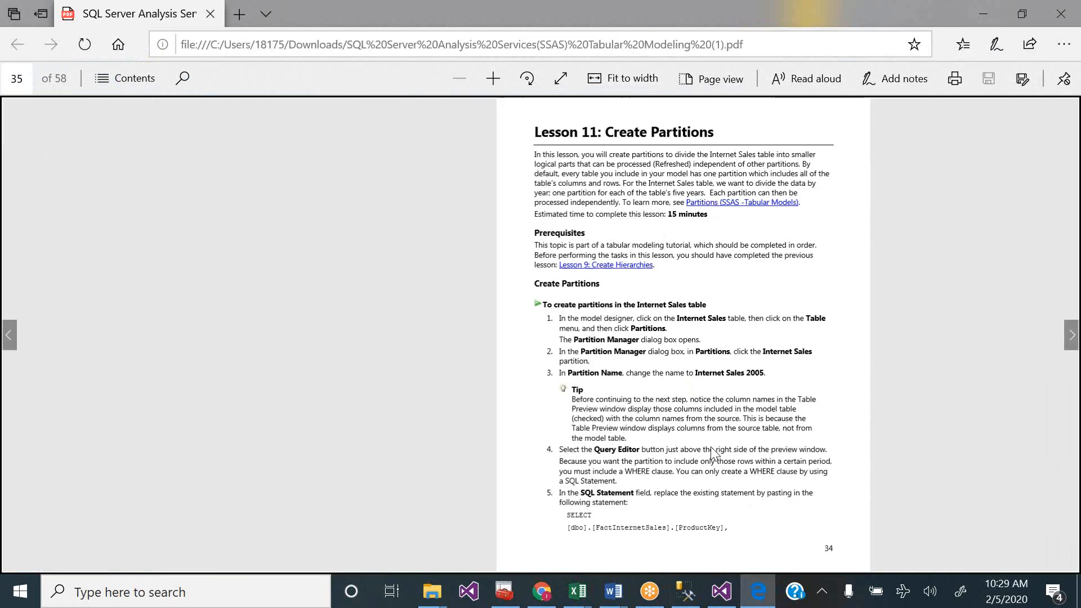
scroll(714, 454, "up", 4)
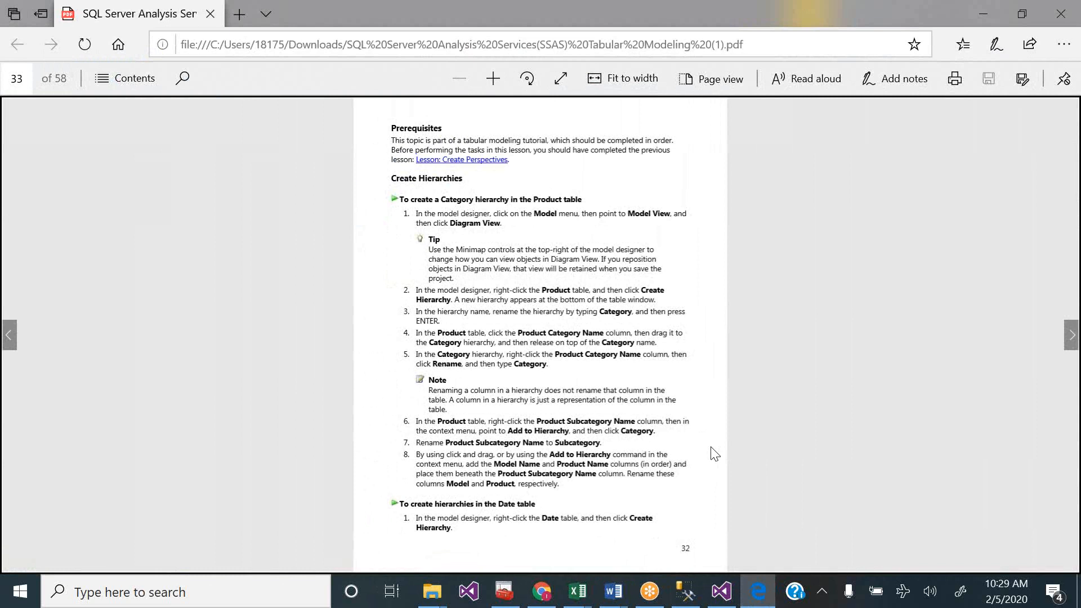
scroll(714, 454, "down", 1)
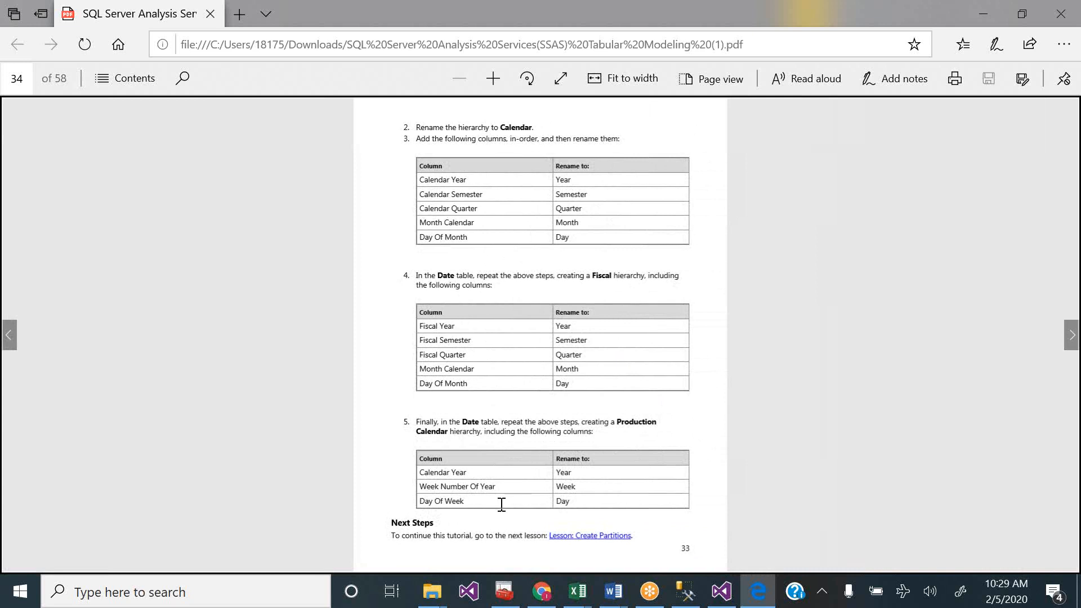
- Return to Visual Studio and display the model in Diagram View
left_click(722, 598)
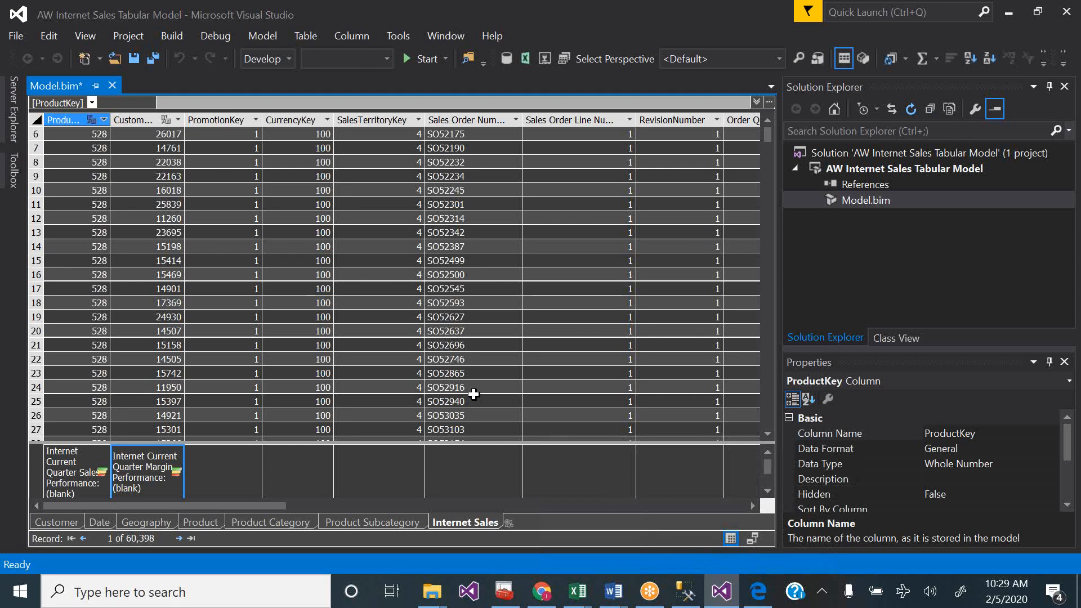
left_click(295, 37)
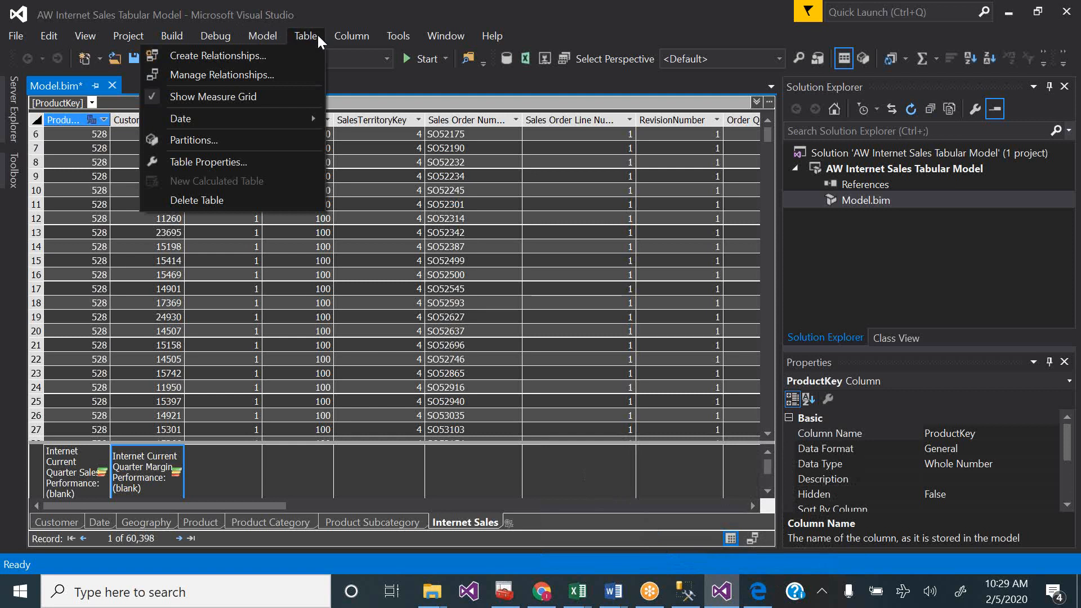
mouse_move(282, 33)
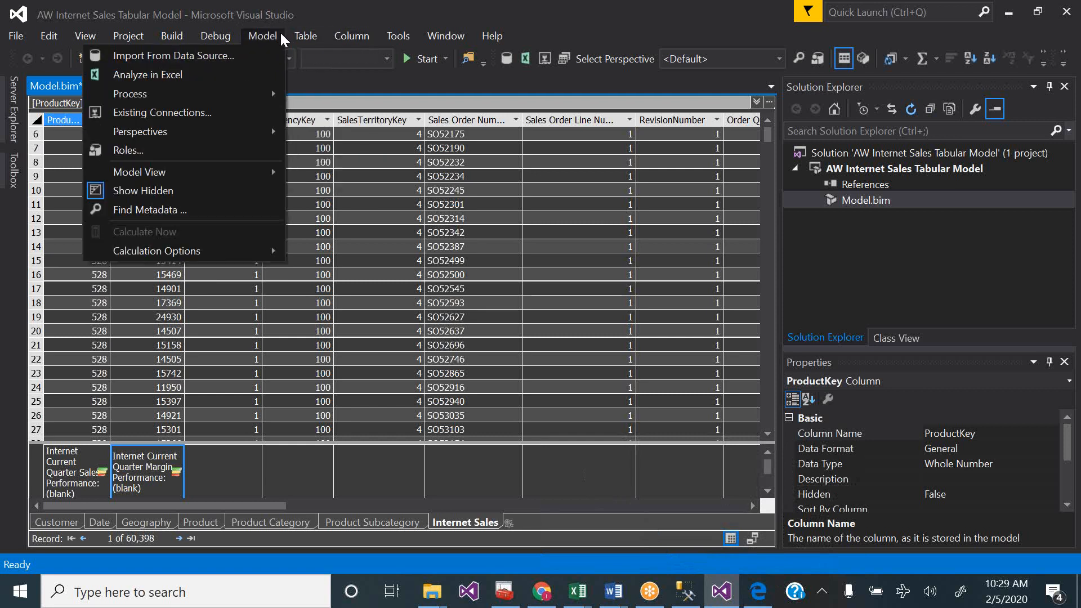
mouse_move(351, 35)
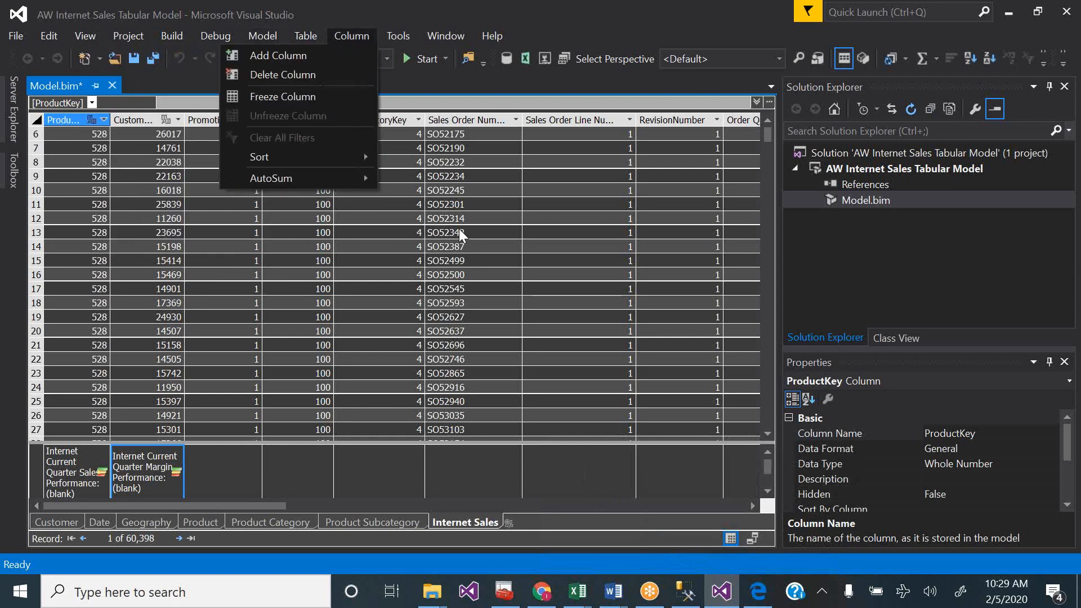
left_click(752, 538)
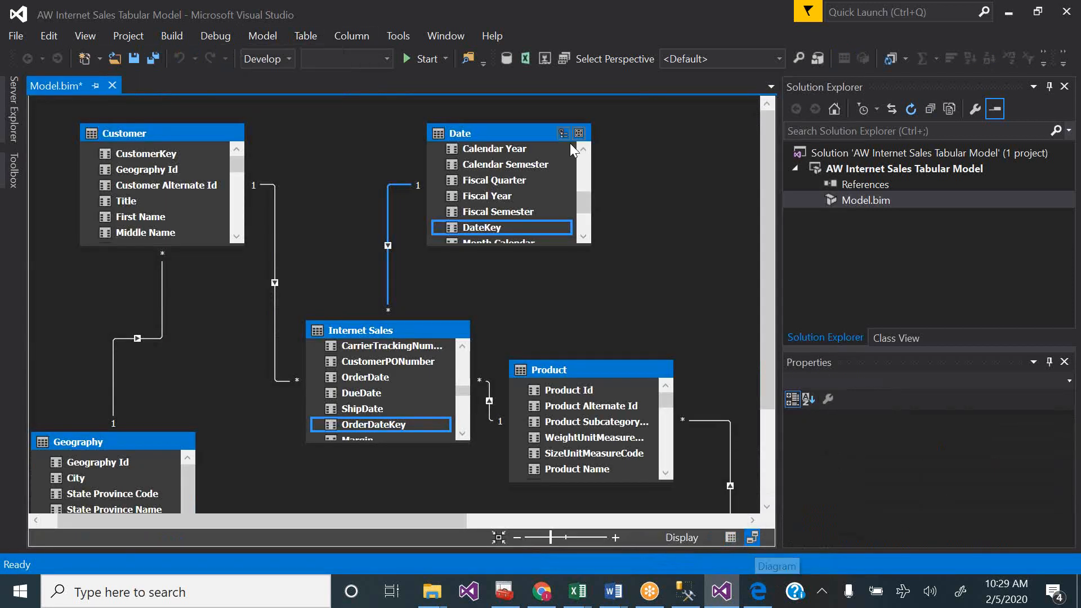
- Create a hierarchy in the Date table and name it Calendar
left_click(565, 133)
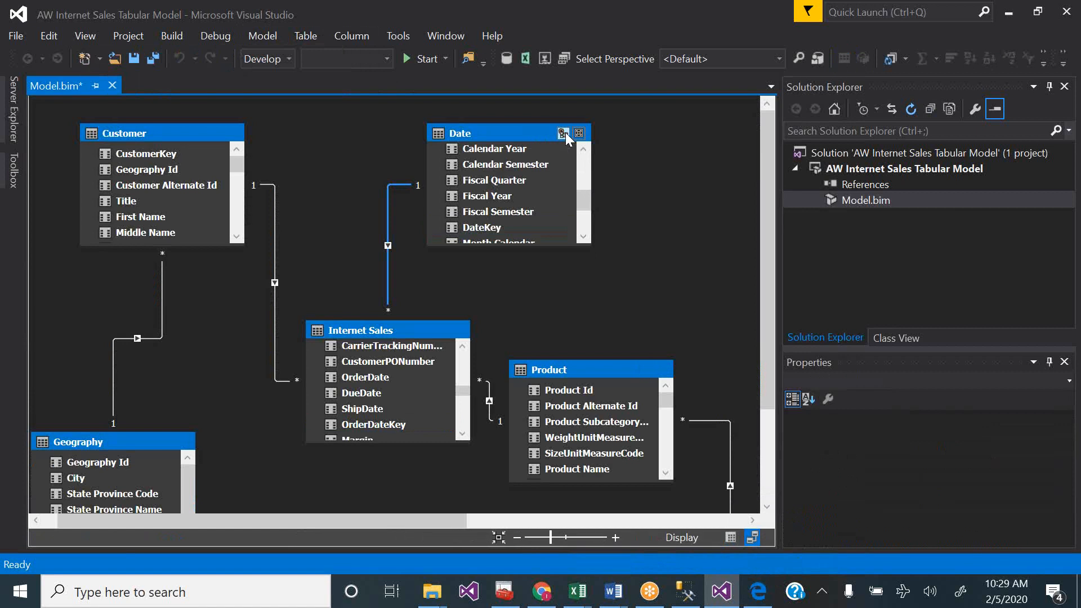
type("Ca")
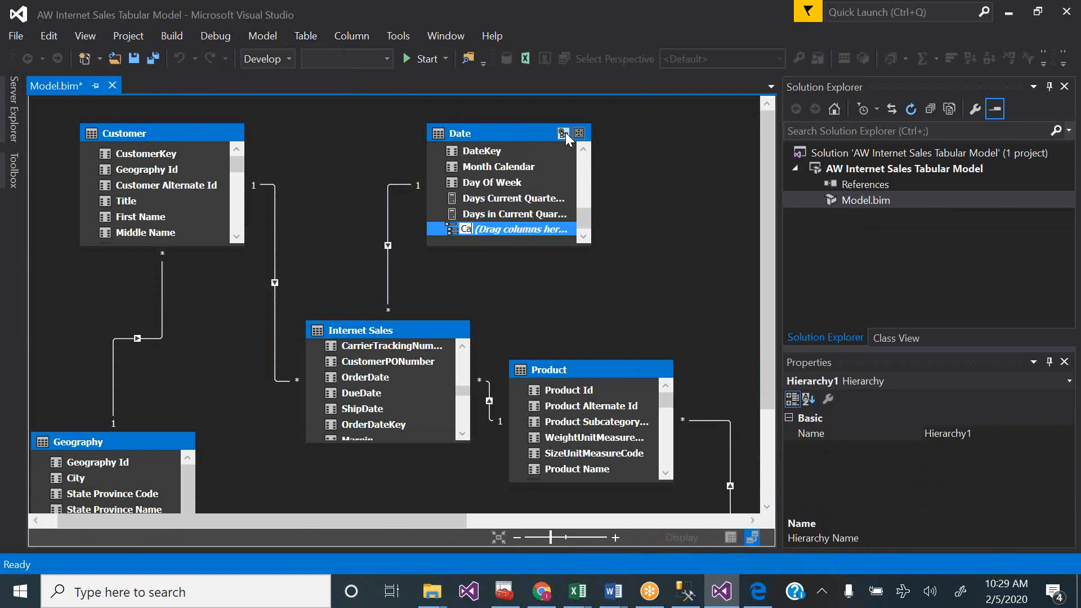
type("lendar")
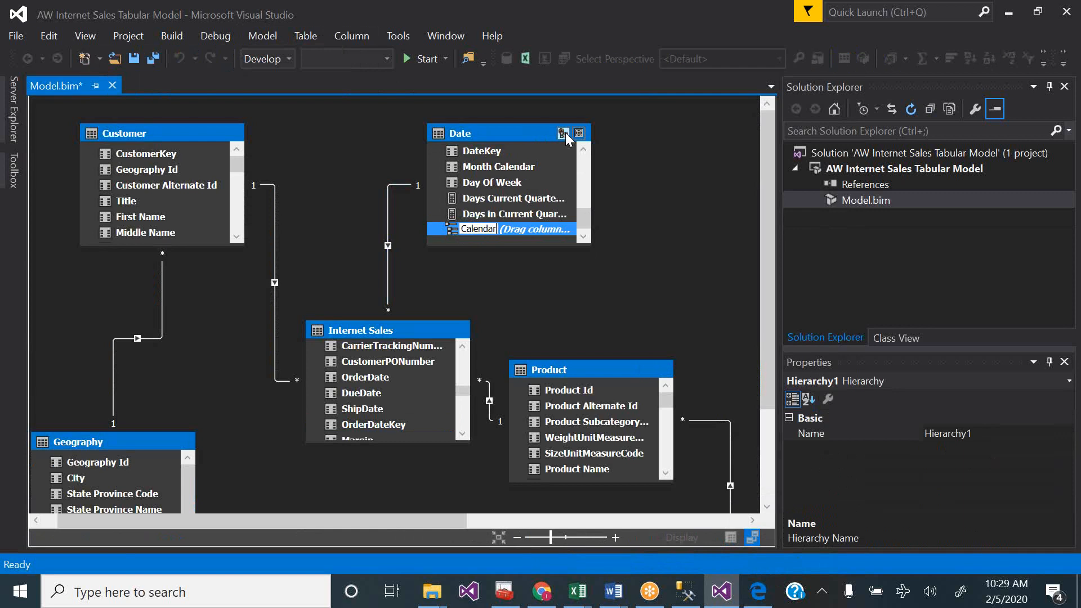
left_click(531, 214)
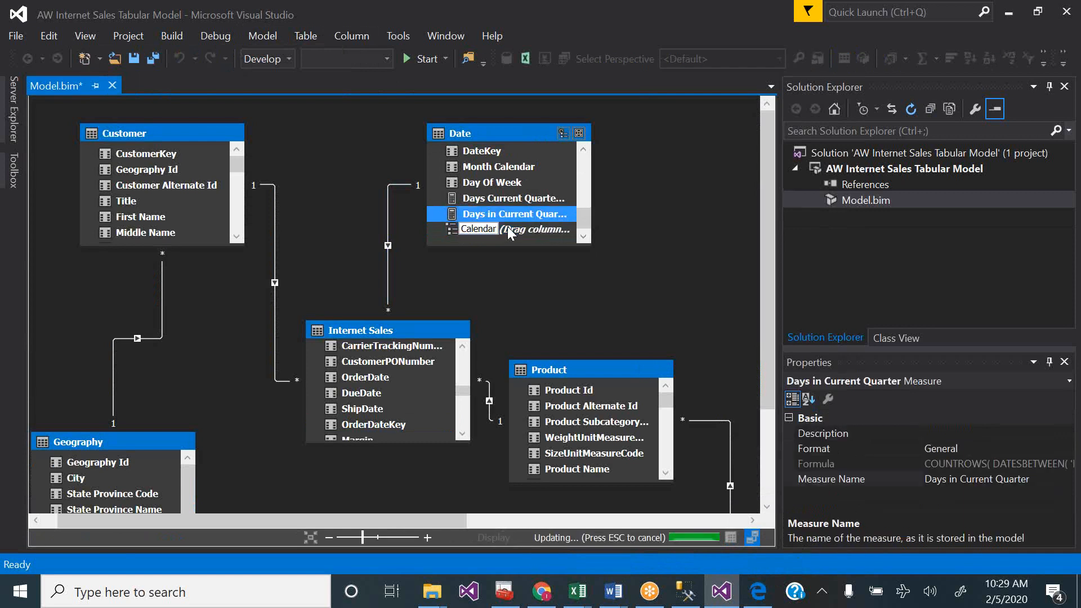
left_click(505, 230)
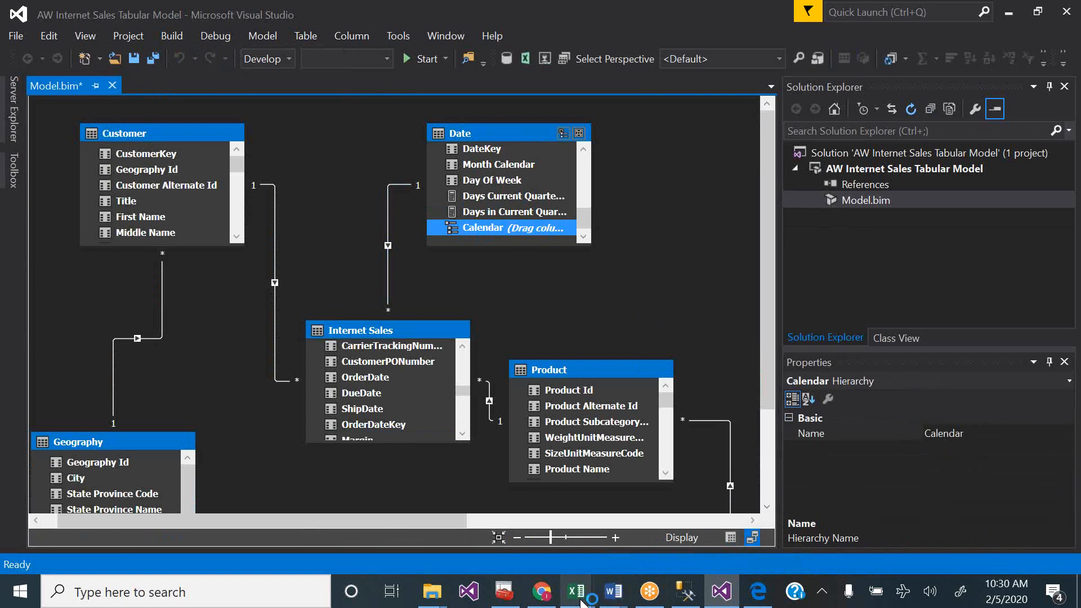
- Check the guide's Calendar column list, enlarge the Date table, and add Calendar Year and Calendar Quarter as levels of the Calendar hierarchy
left_click(754, 596)
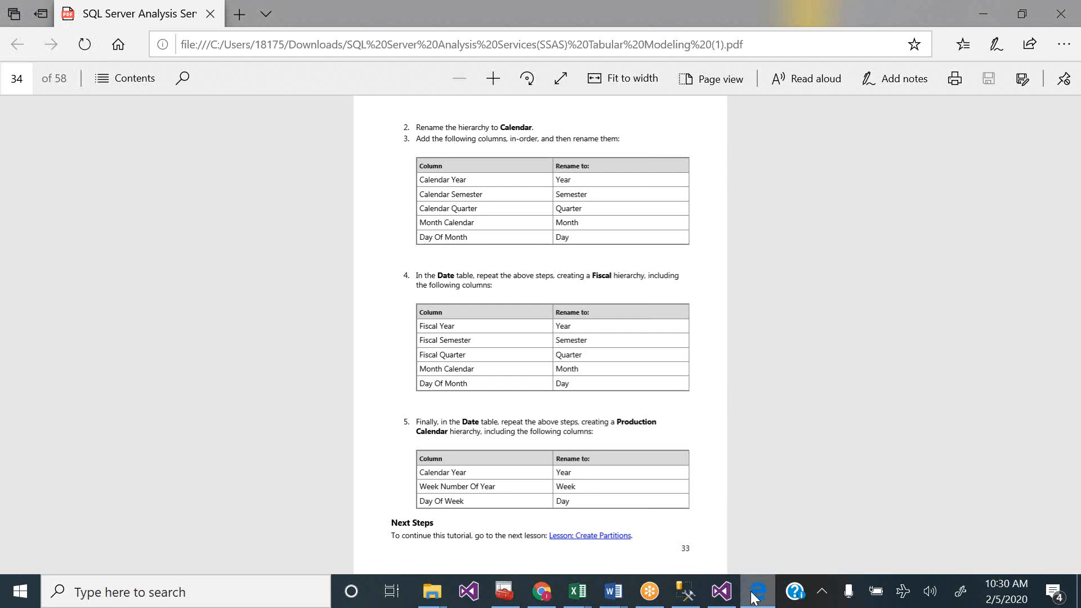
left_click(722, 591)
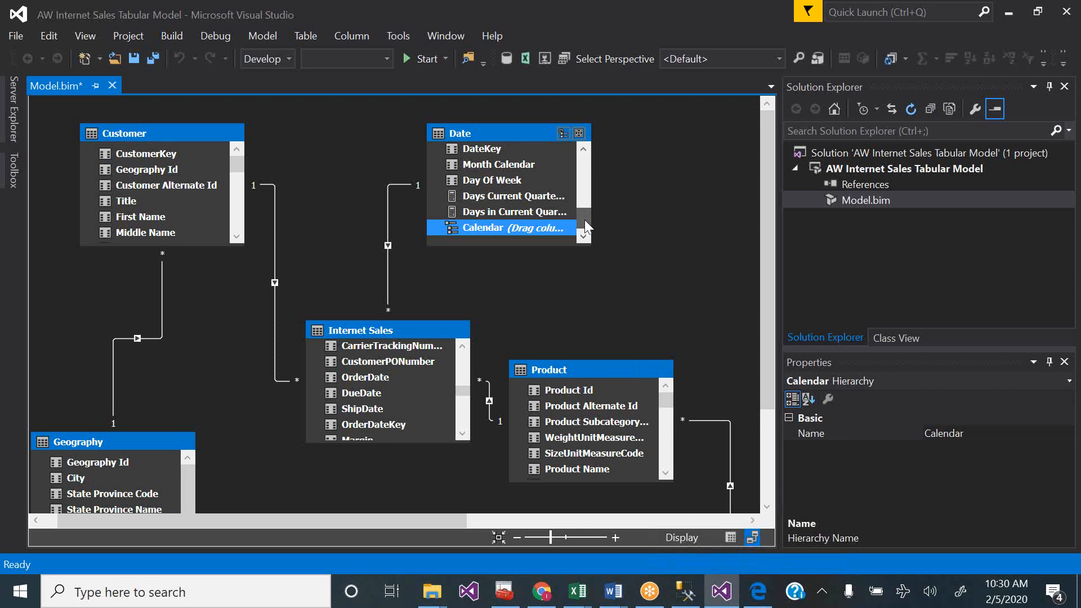
left_click_drag(585, 217, 584, 177)
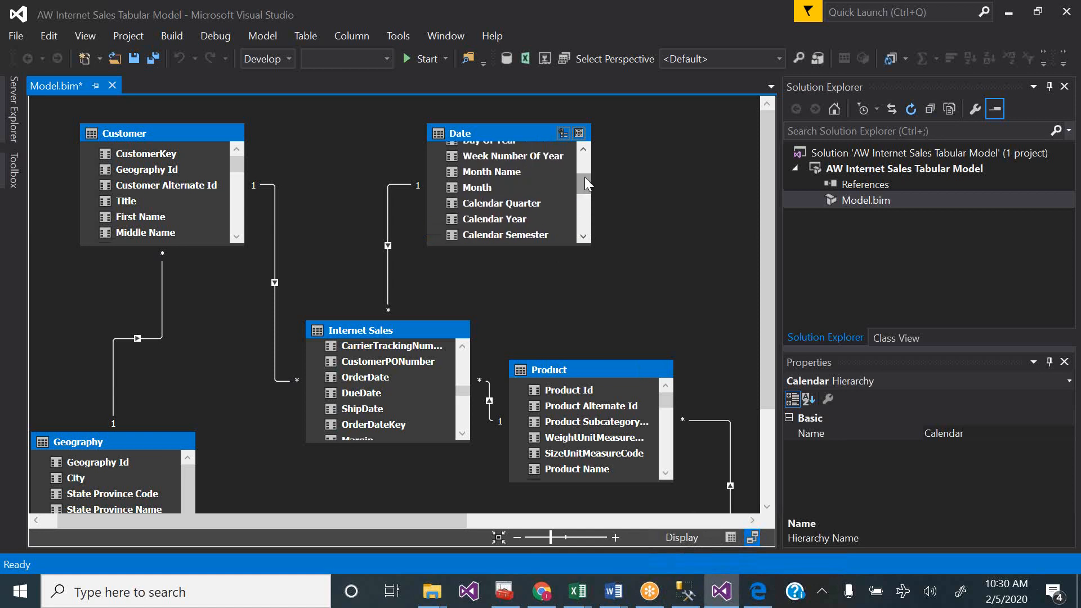
left_click_drag(473, 221, 491, 239)
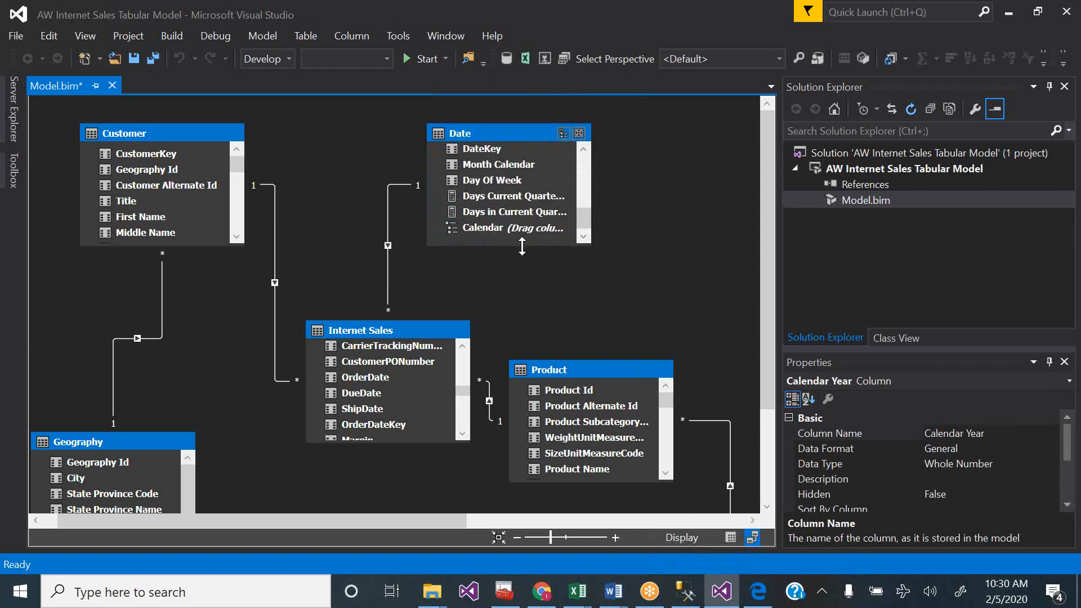
left_click_drag(524, 244, 516, 342)
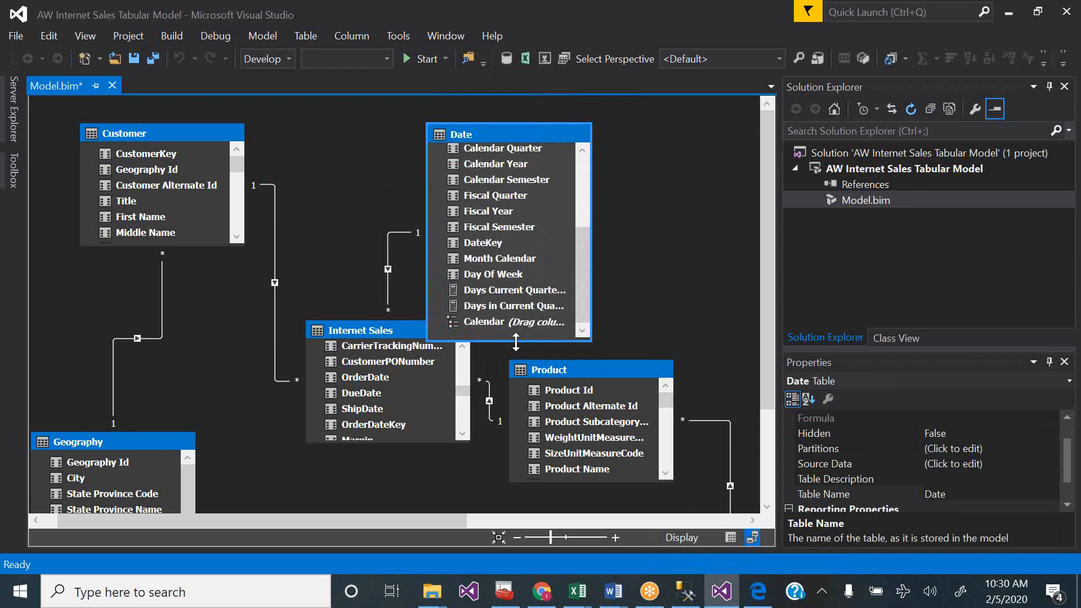
left_click_drag(491, 164, 500, 327)
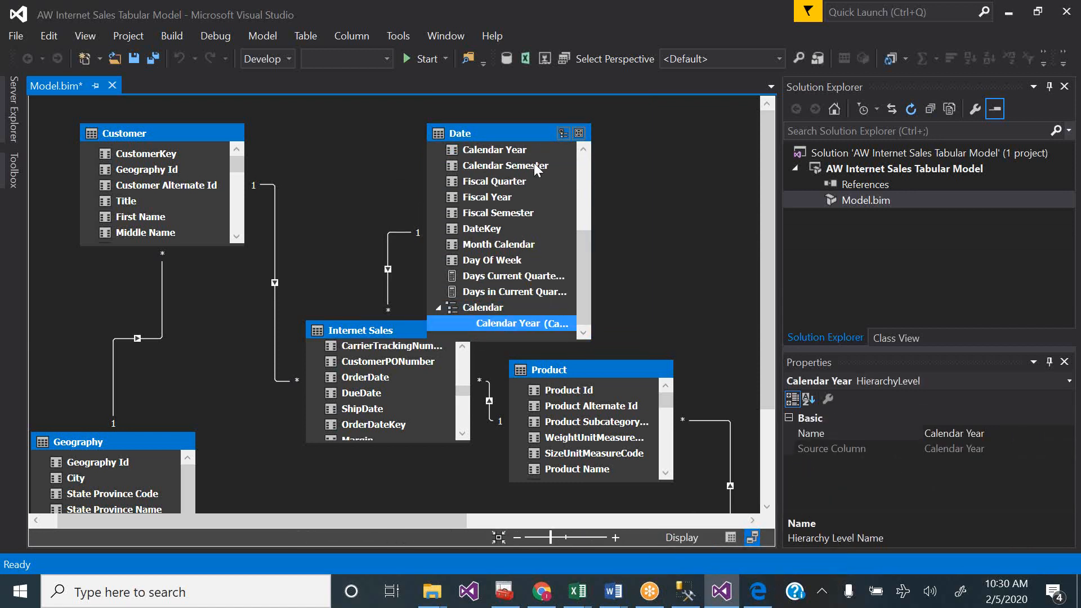
left_click(583, 152)
left_click_drag(513, 149, 526, 326)
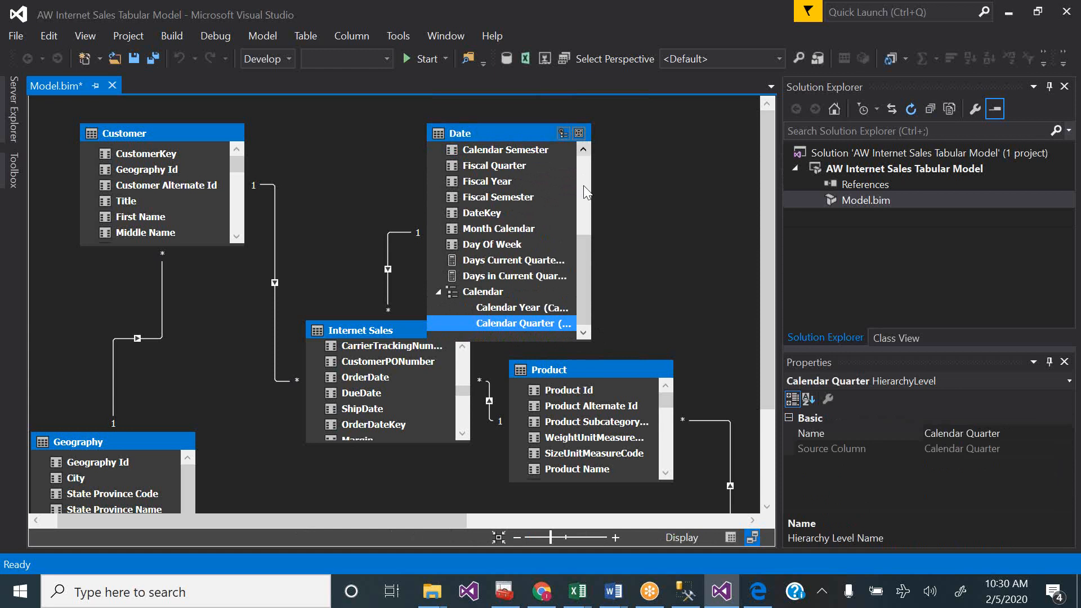
- Enlarge the Date table further and add the Month column to the Calendar hierarchy below the quarter level
scroll(584, 186, "up", 1)
scroll(586, 191, "up", 4)
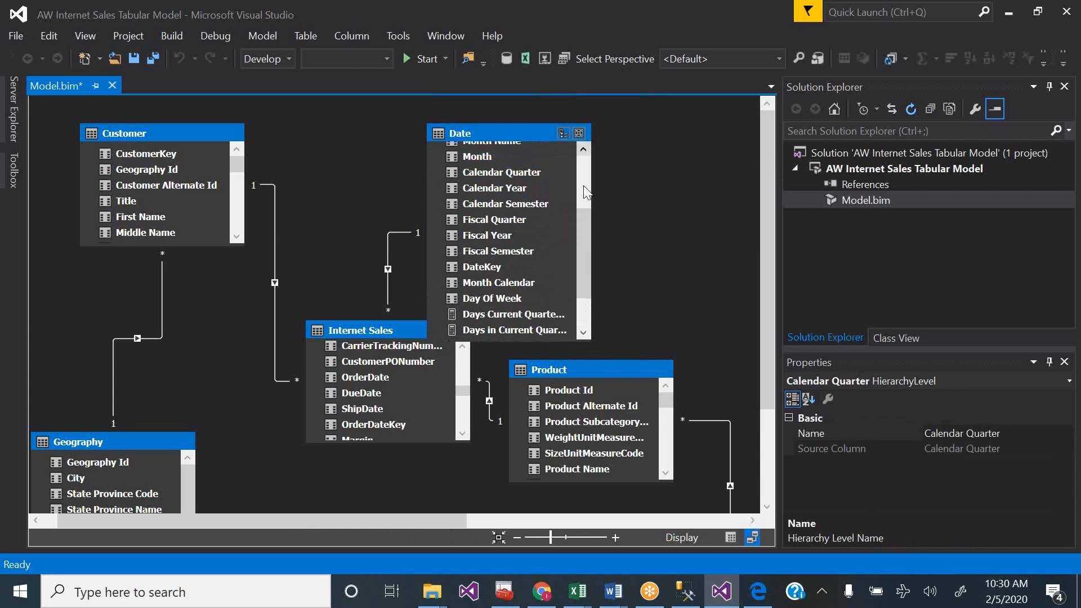
scroll(586, 191, "up", 1)
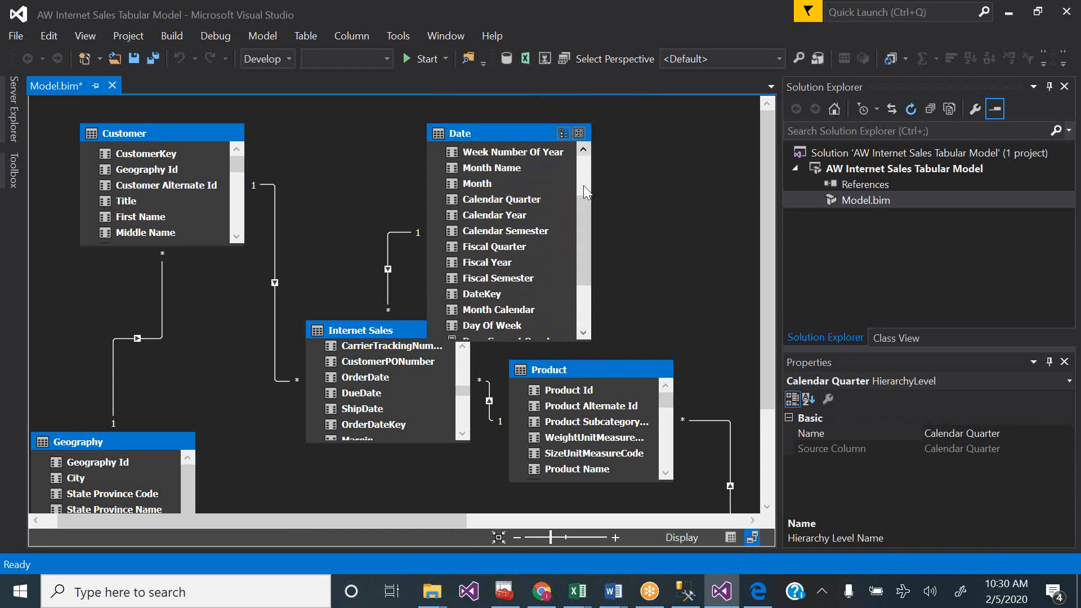
scroll(584, 186, "up", 4)
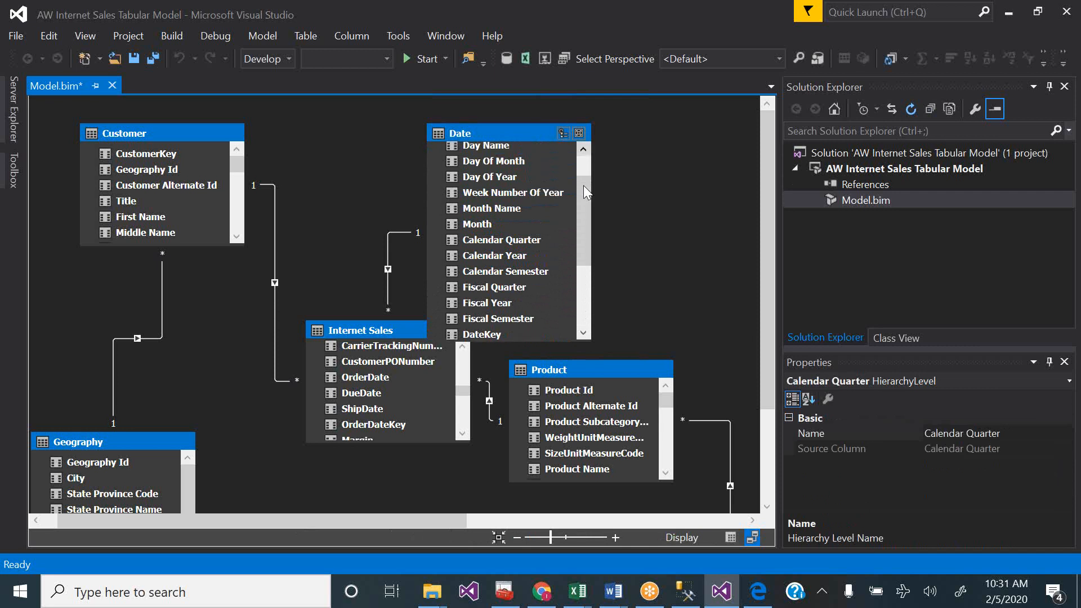
left_click(583, 334)
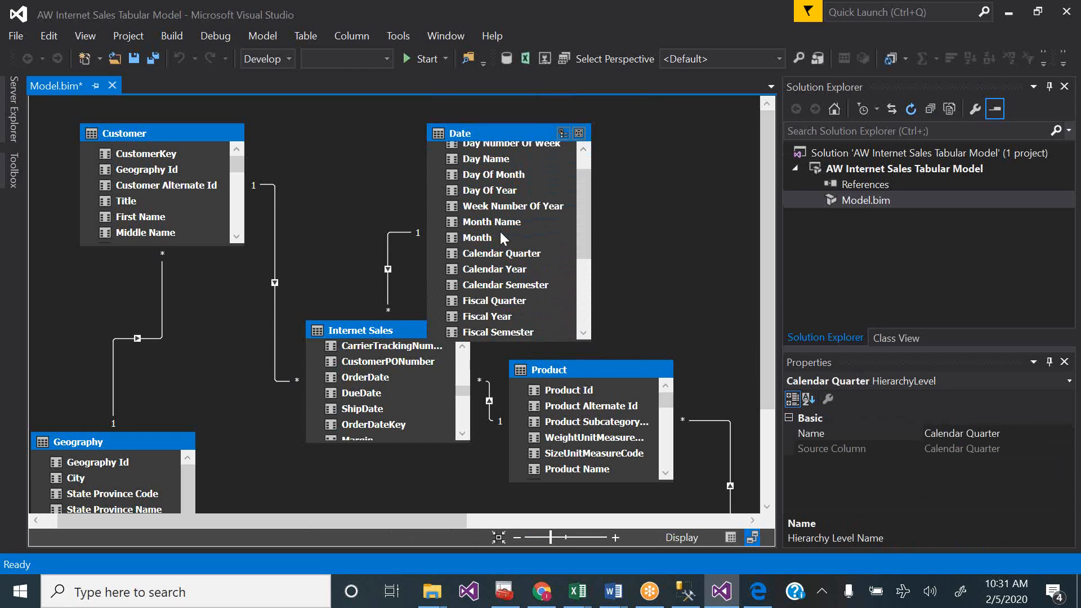
left_click(584, 333)
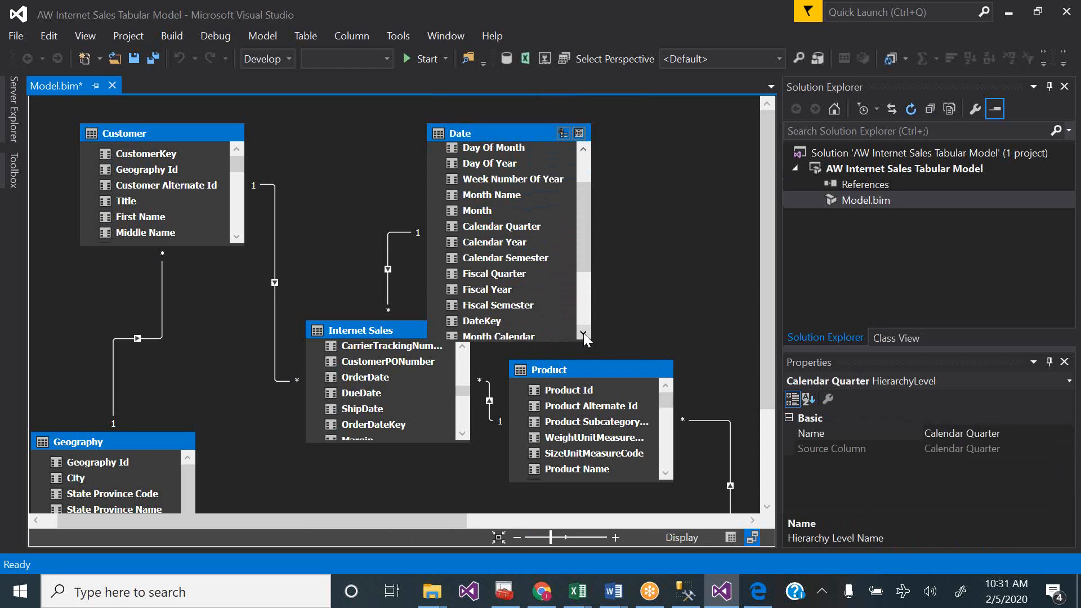
left_click(515, 208)
mouse_move(497, 207)
left_mouse_down()
mouse_move(512, 347)
mouse_move(501, 348)
mouse_move(508, 358)
mouse_move(502, 332)
mouse_move(493, 420)
left_mouse_up()
left_click_drag(481, 176, 489, 408)
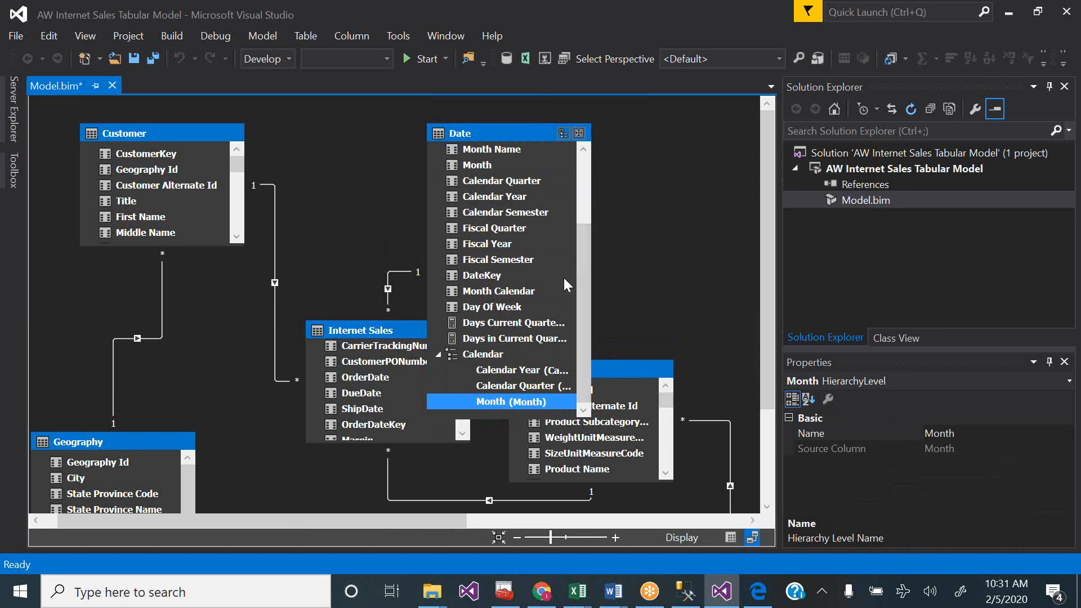
- Recheck the guide's column list and add the Day Of Month column as the lowest level of the Calendar hierarchy
left_click(754, 593)
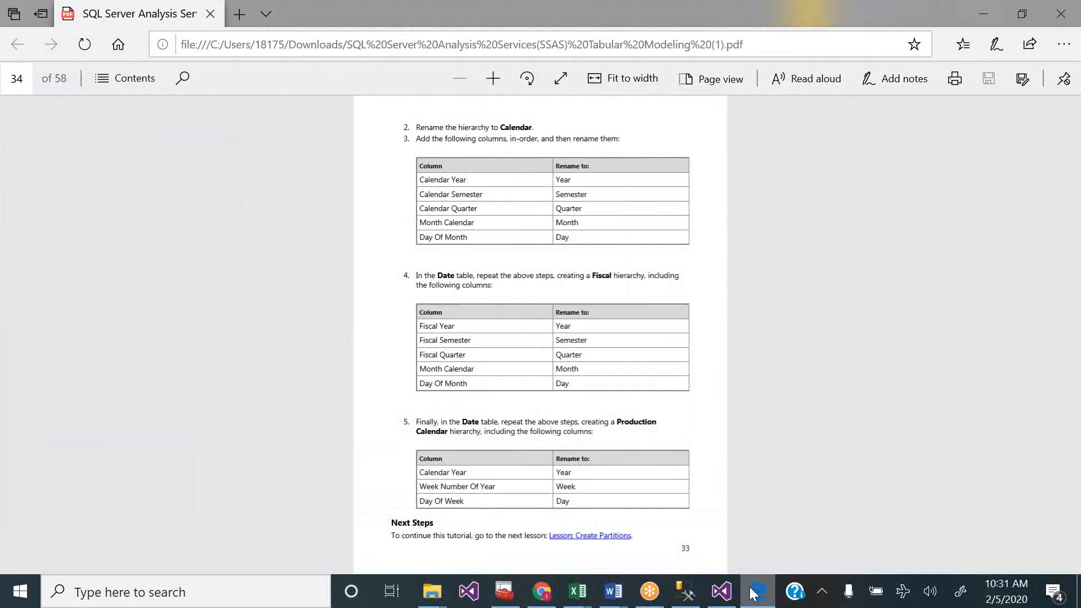
left_click(754, 593)
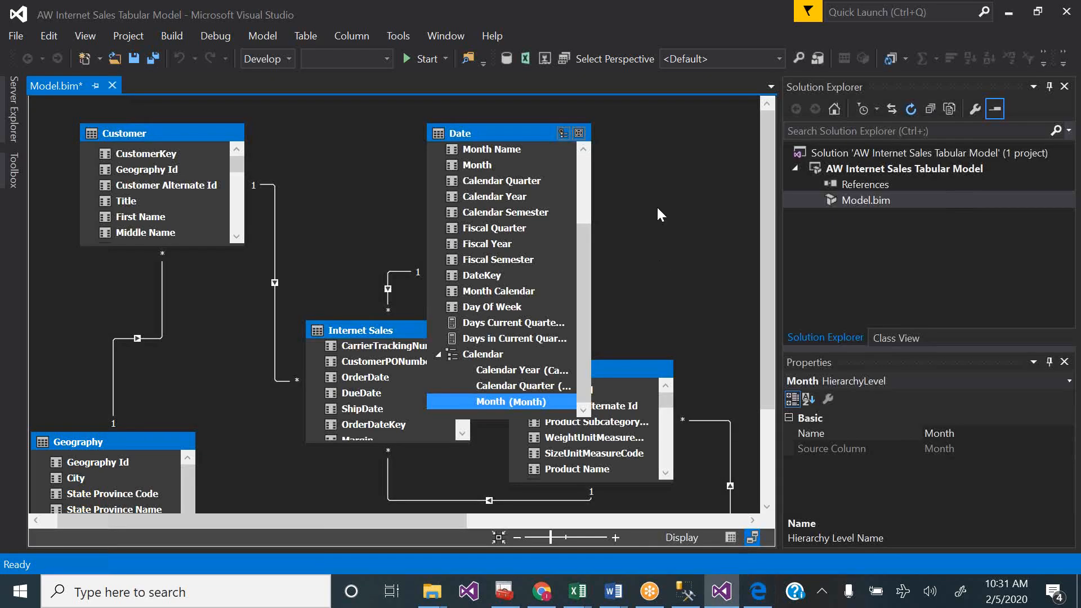
left_click(584, 151)
left_click(583, 151)
left_click(583, 150)
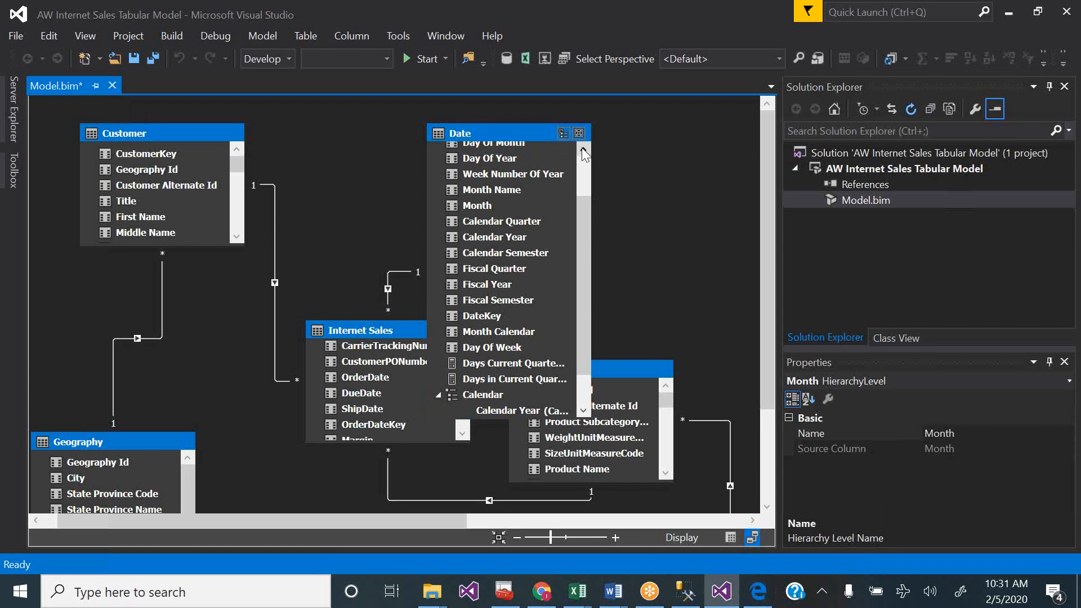
left_click(583, 151)
left_click_drag(523, 152, 540, 407)
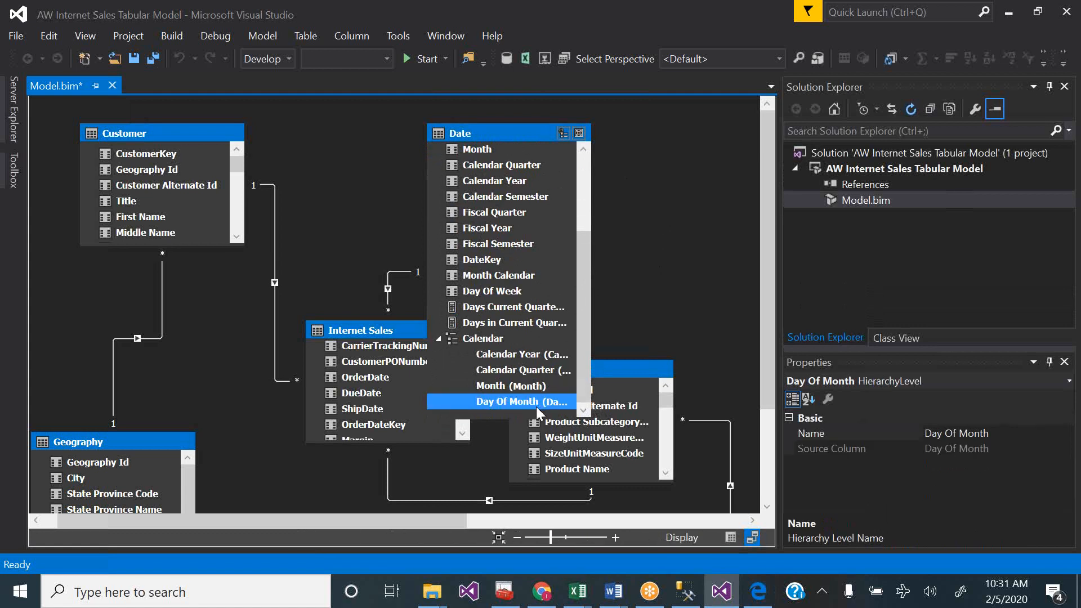
- Rename the Calendar hierarchy's Day Of Month level to Day
left_click(518, 401)
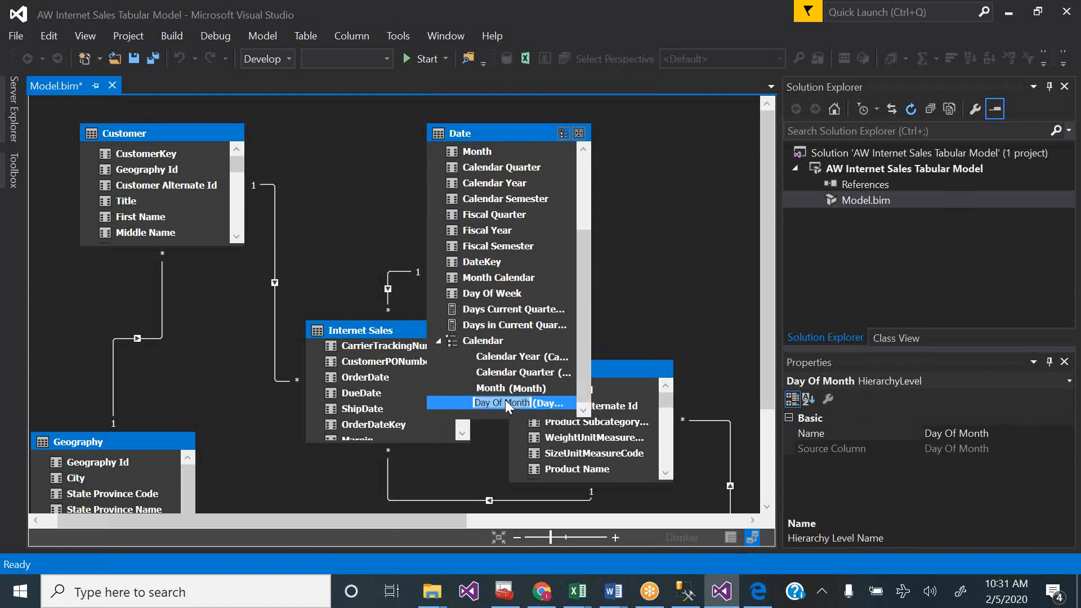
key("BackSpace")
key("BackSpace")
key("BackSpace")
key("BackSpace")
key("BackSpace")
key("BackSpace")
key("BackSpace")
key("BackSpace")
key("BackSpace")
left_click(496, 376)
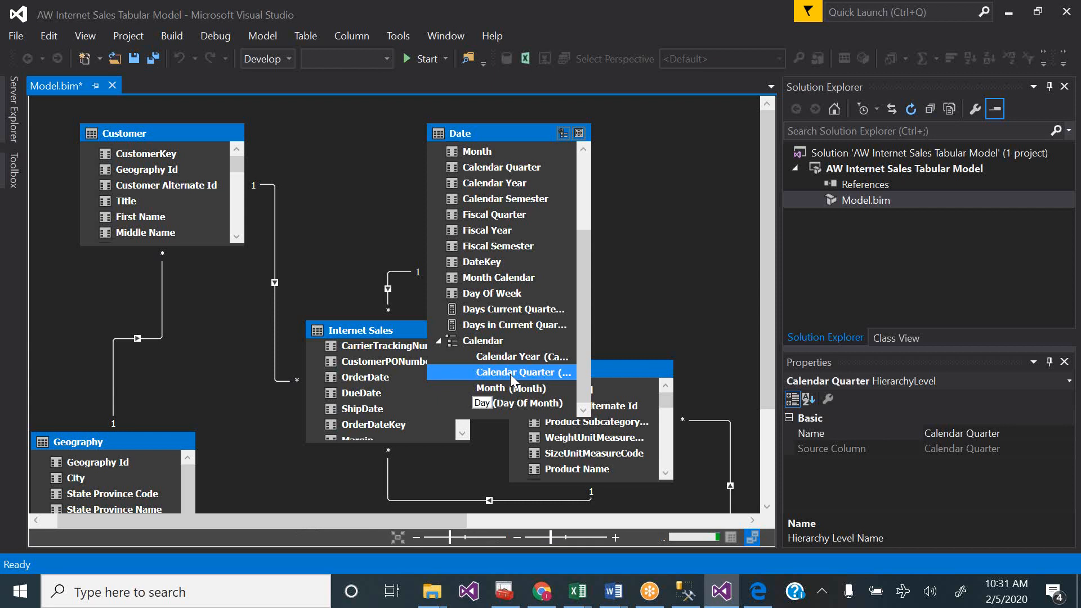
- Rename the Calendar hierarchy's Calendar Quarter level to Quarter and dismiss the error message
double_click(520, 370)
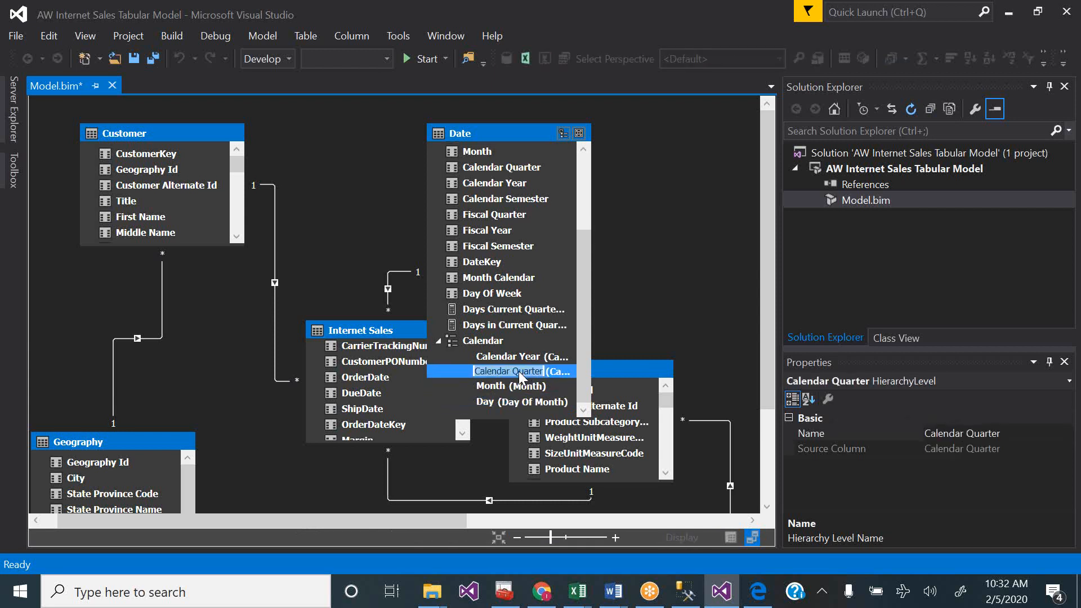
left_click(509, 372)
key("BackSpace")
key("BackSpace")
key("BackSpace")
key("BackSpace")
key("BackSpace")
key("BackSpace")
key("BackSpace")
key("BackSpace")
key("BackSpace")
left_click(513, 355)
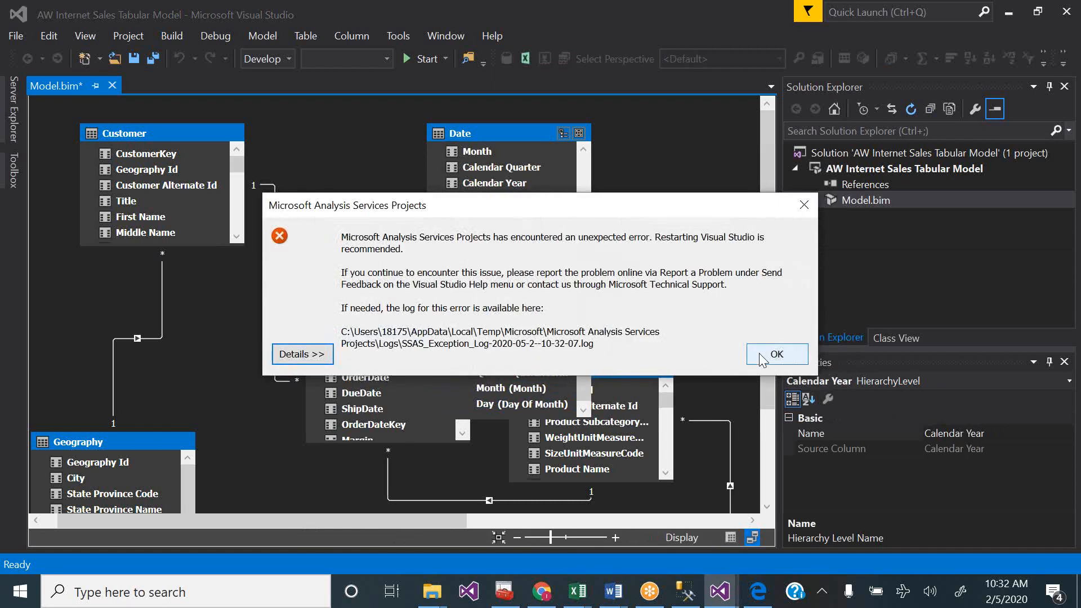
left_click(760, 353)
- Rename the Calendar hierarchy's Calendar Year level to Year
left_click(501, 372)
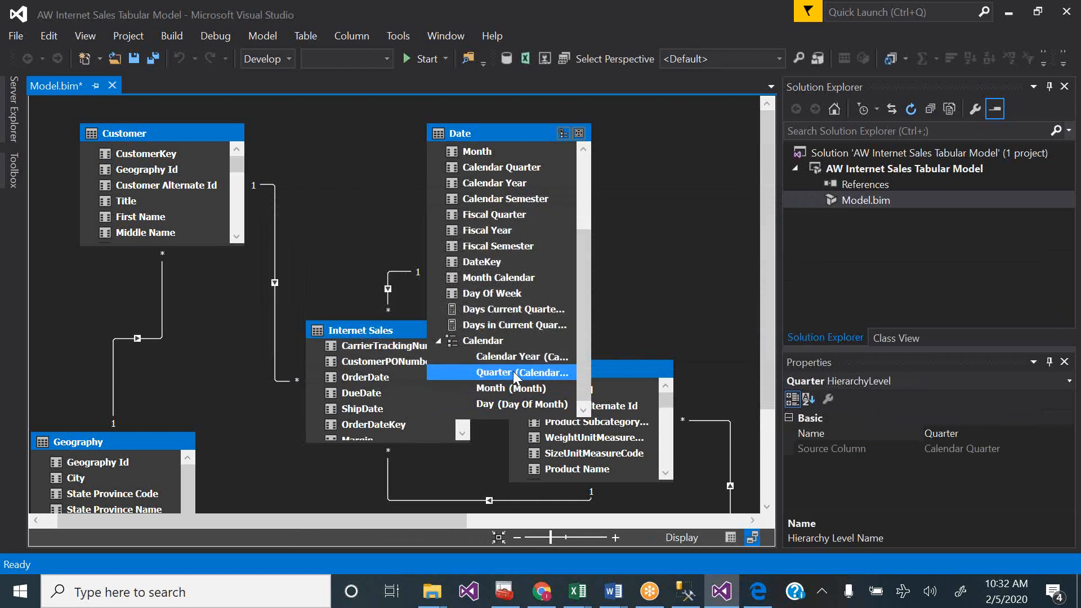
left_click(512, 371)
left_click(511, 376)
left_click(522, 358)
left_click(522, 358)
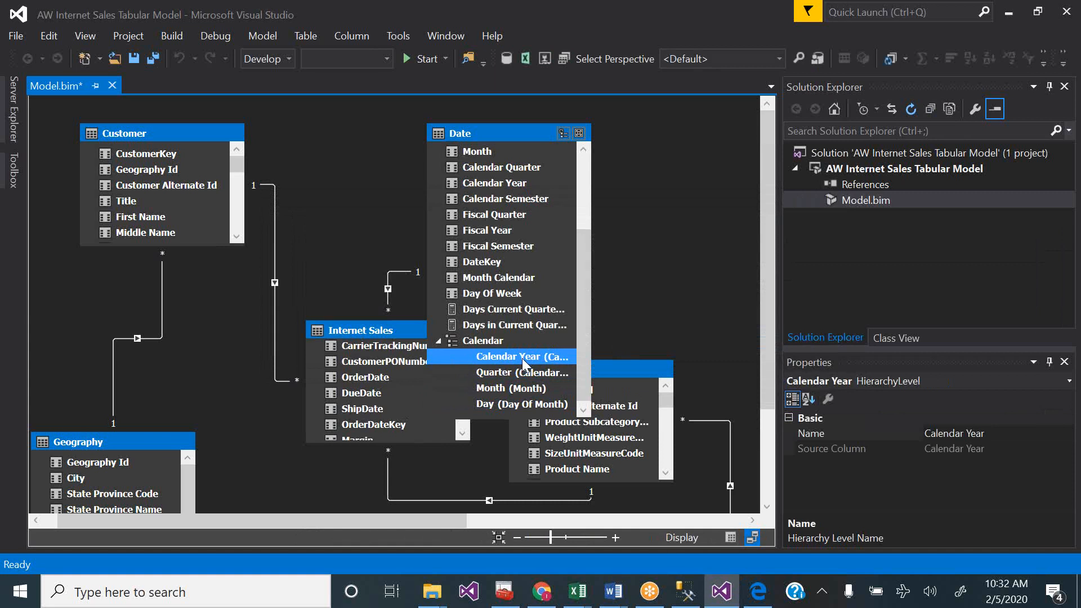
type("Year")
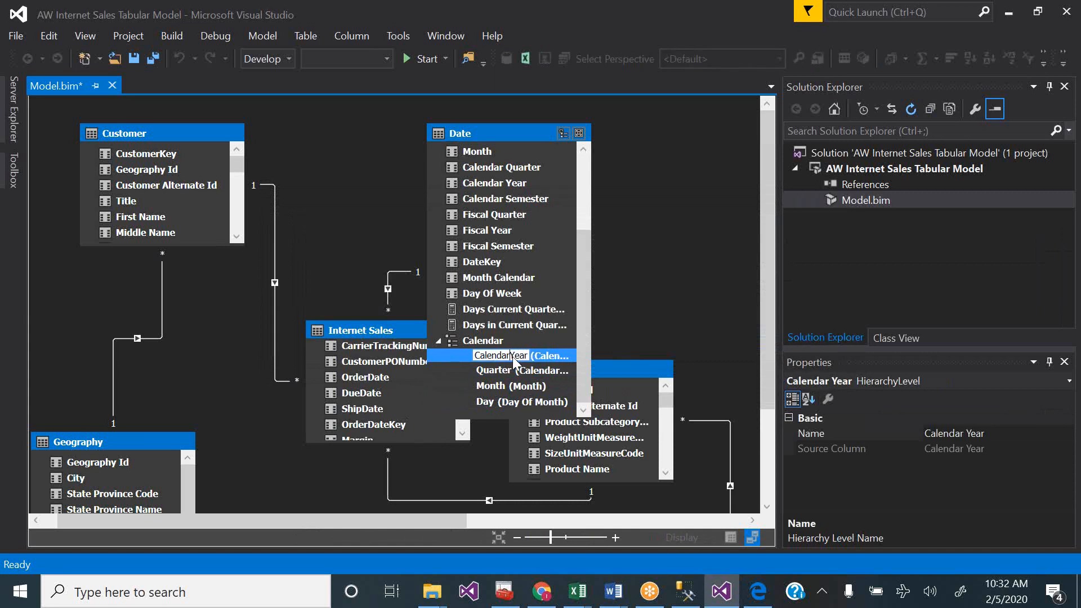
left_click(496, 320)
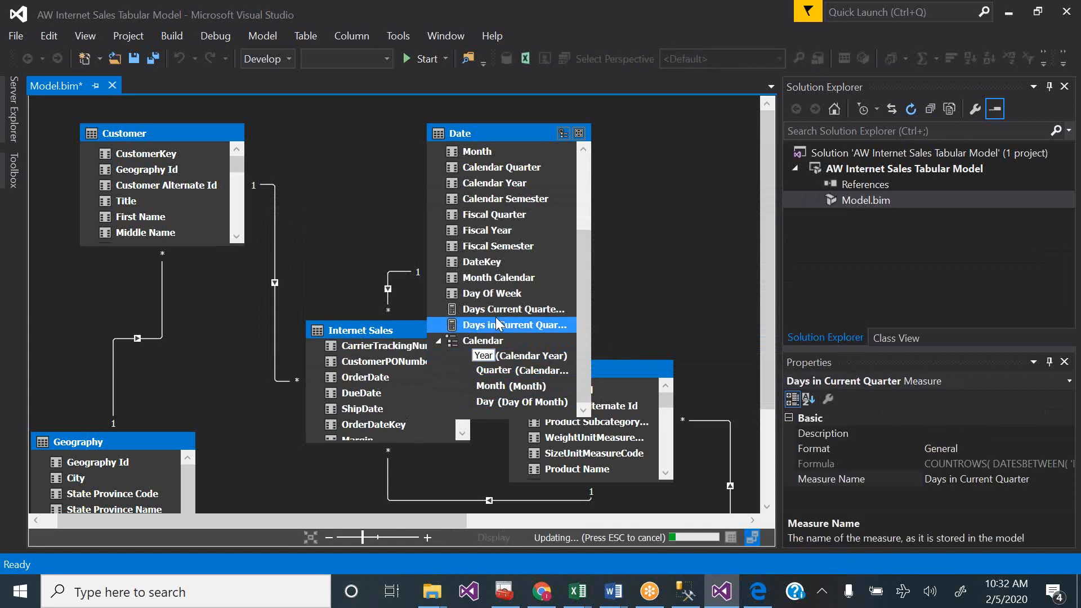
left_click(584, 410)
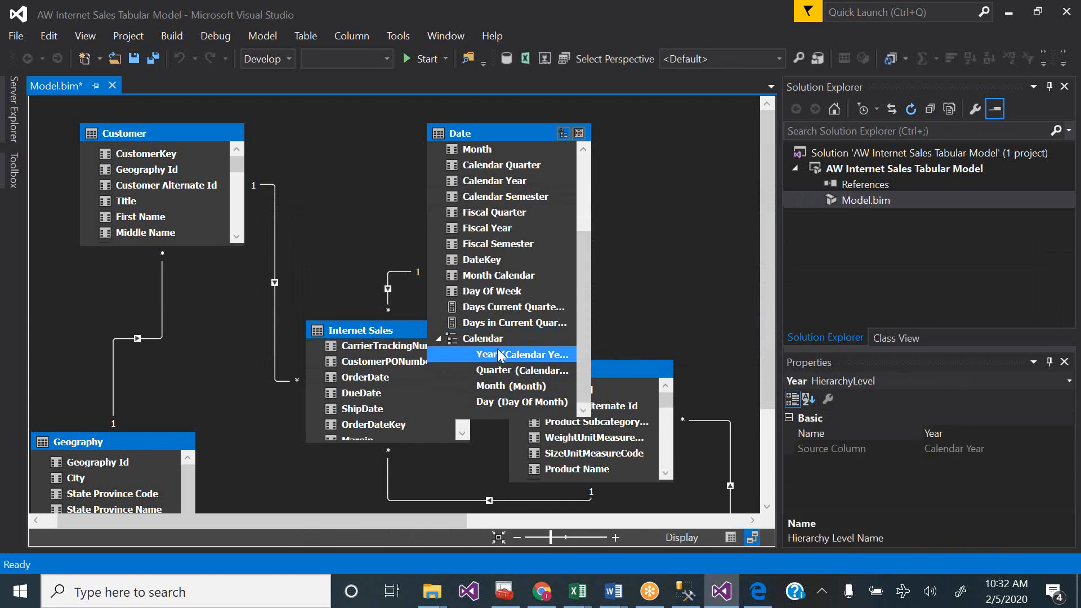
- Create a second hierarchy in the Date table and name it Fiscal
left_click(562, 134)
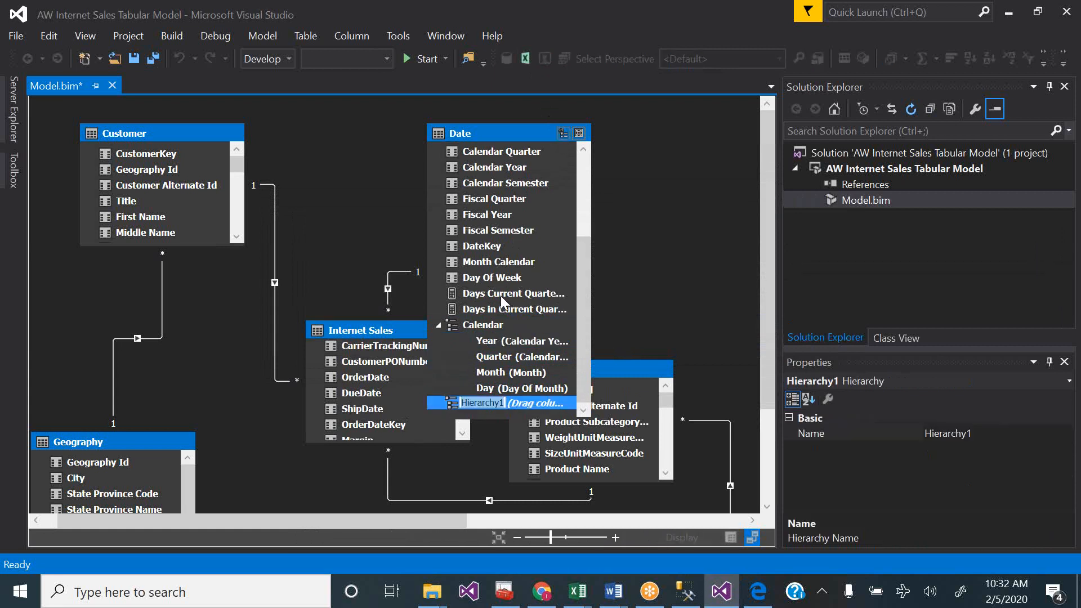
type("Fiscal")
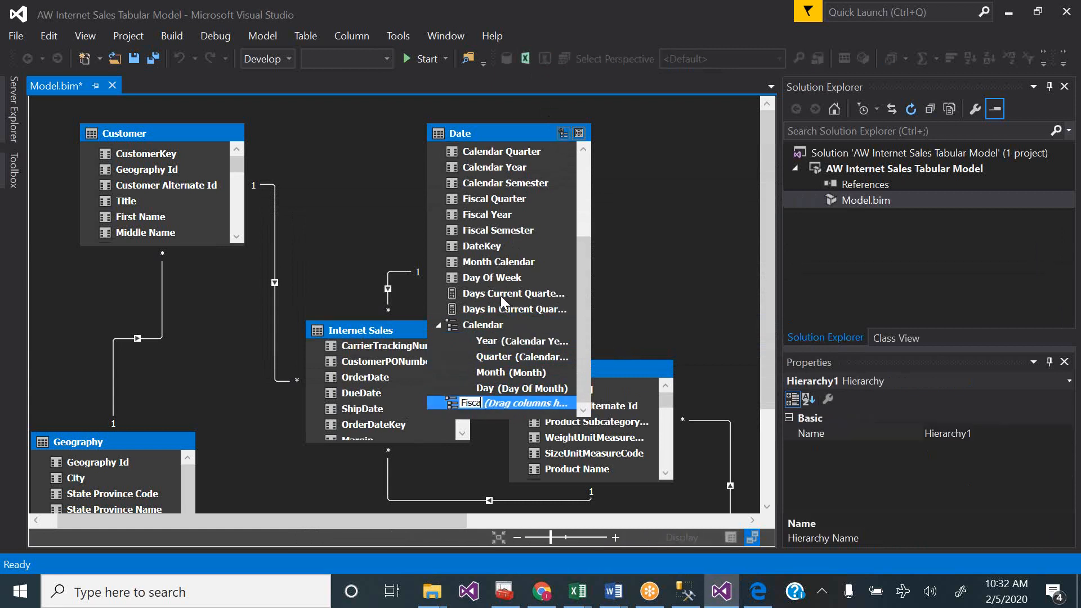
left_click(496, 218)
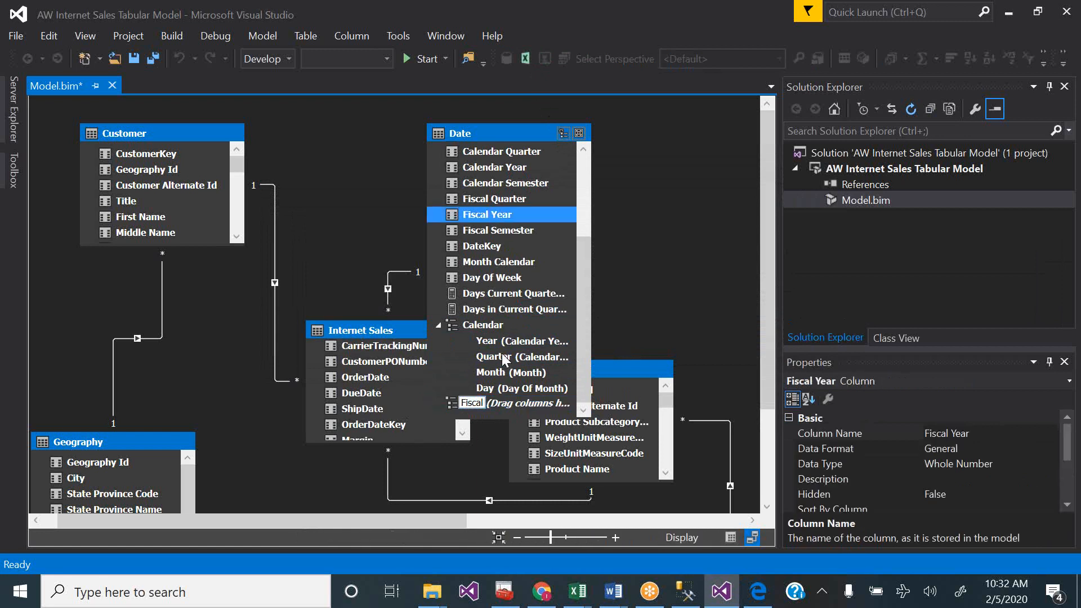
- Add the Fiscal Year column to the Fiscal hierarchy and rename that level to Year
left_click_drag(497, 210, 501, 405)
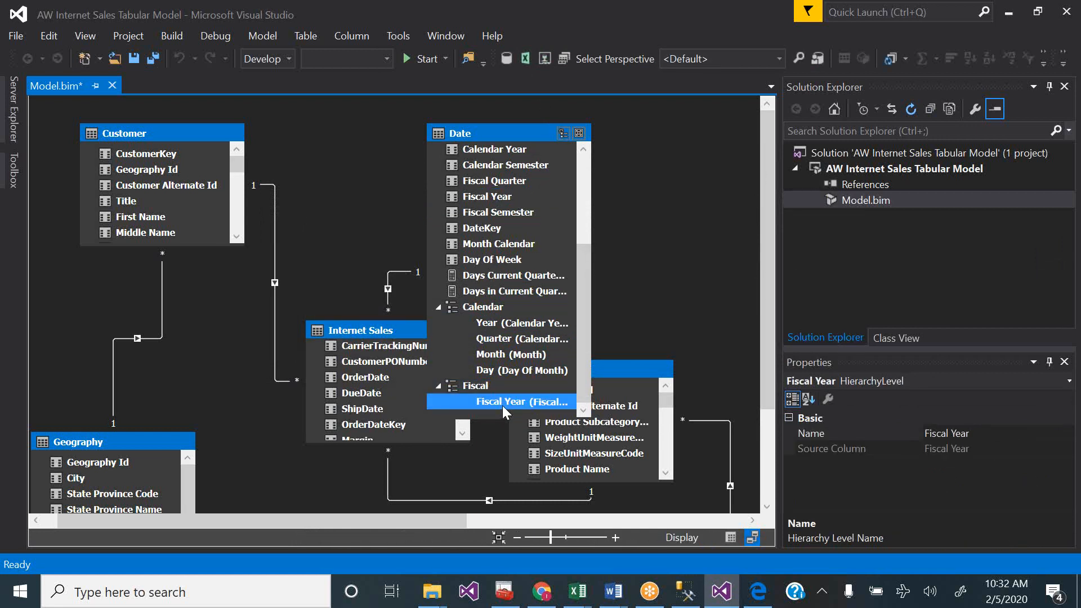
left_click(502, 402)
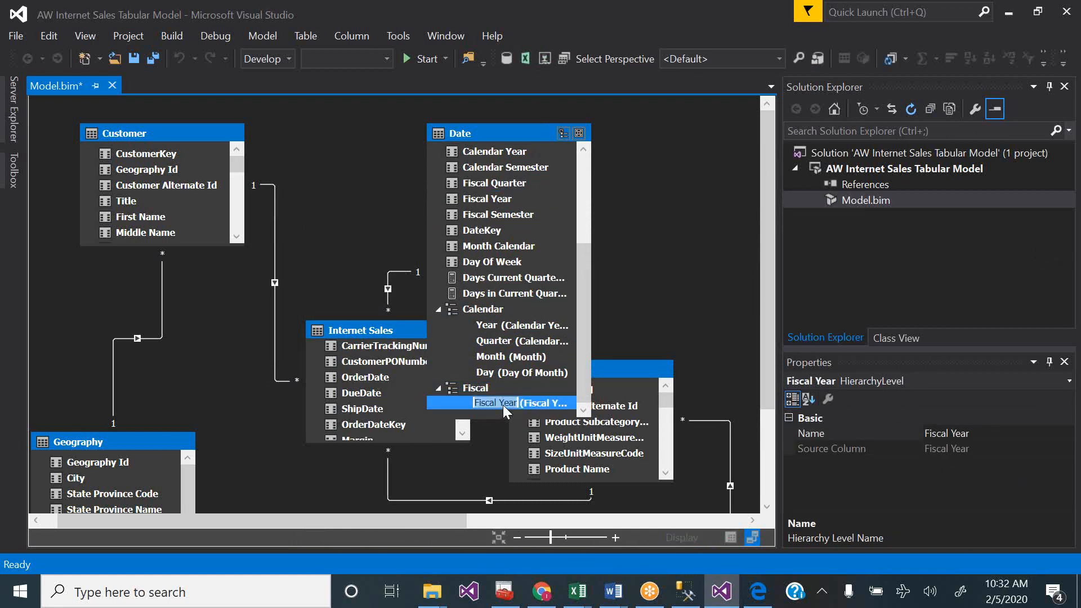
key("BackSpace")
key("BackSpace")
key("BackSpace")
key("BackSpace")
key("BackSpace")
key("BackSpace")
key("BackSpace")
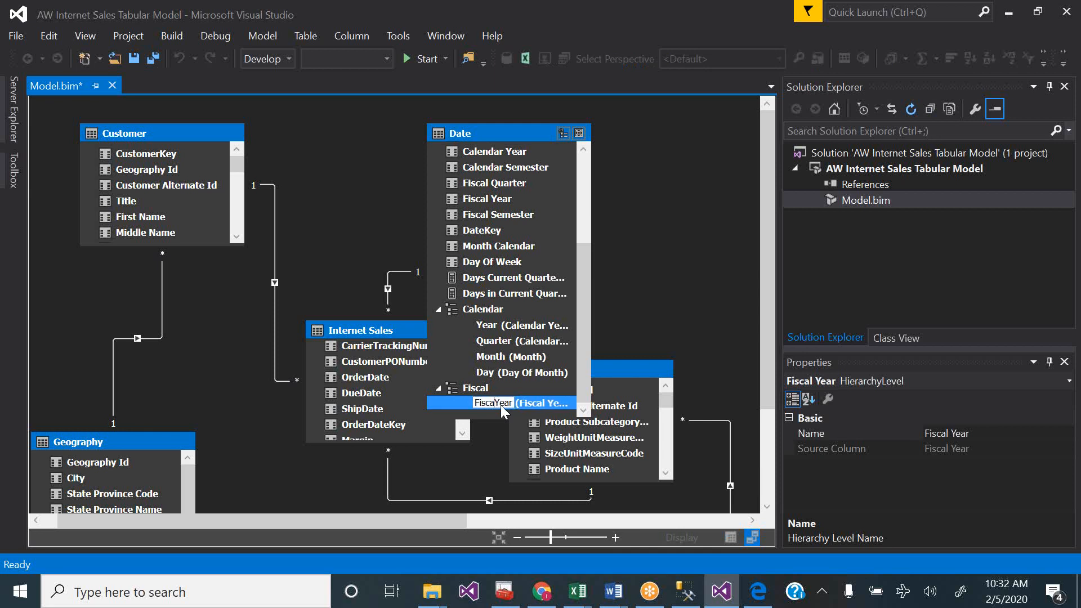
left_click(523, 184)
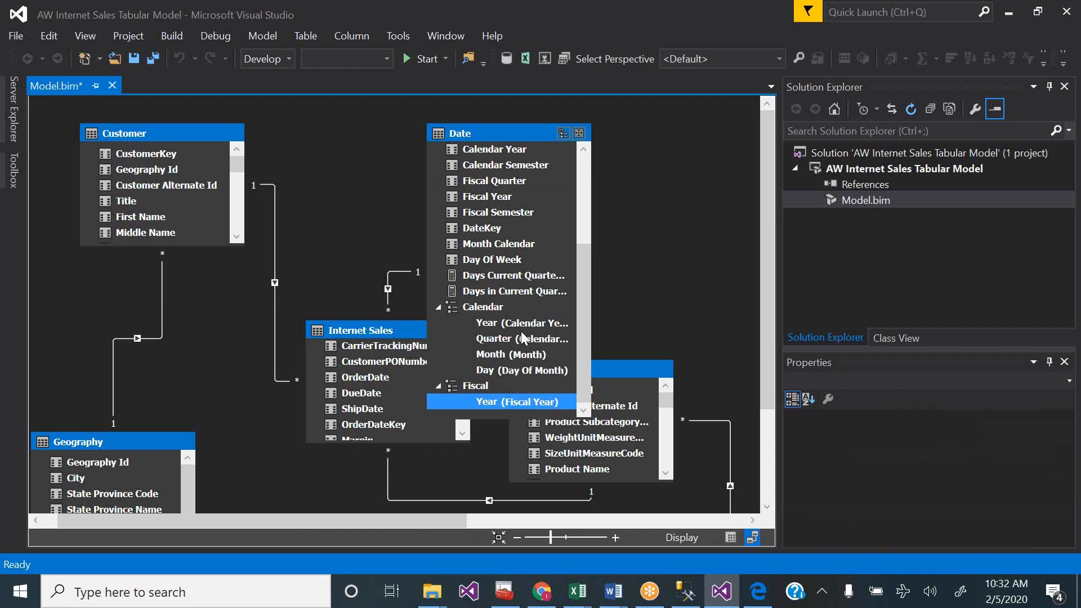
- Add the Fiscal Quarter column to the Date table's Fiscal hierarchy, below the Year level
left_click(500, 182)
left_click_drag(502, 181, 523, 410)
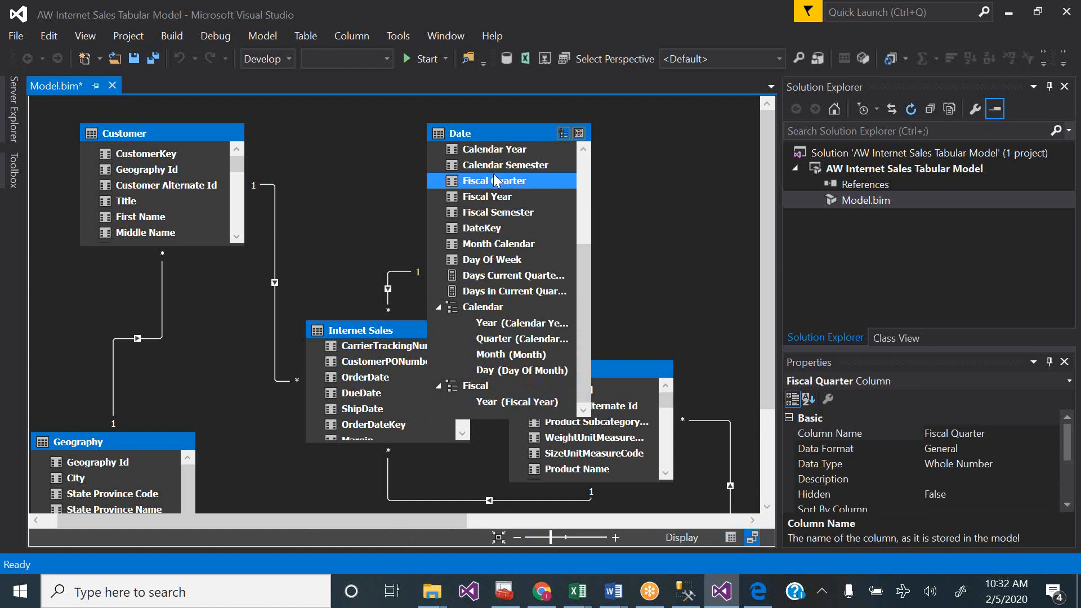
left_click_drag(492, 177, 506, 411)
left_click_drag(489, 174, 508, 410)
left_click(490, 223)
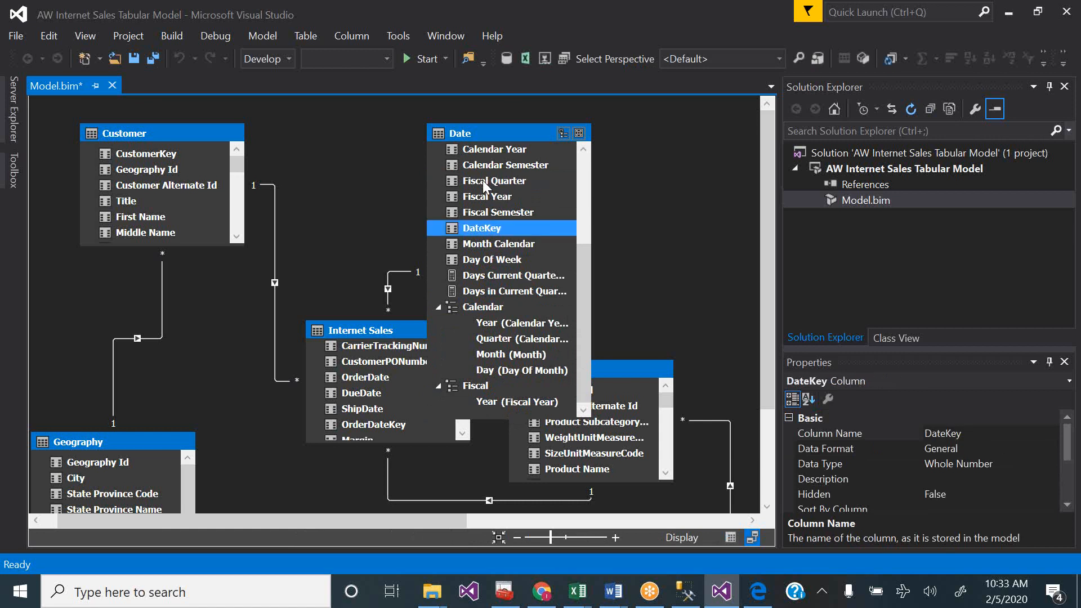
left_click(484, 181)
left_click_drag(477, 196, 495, 401)
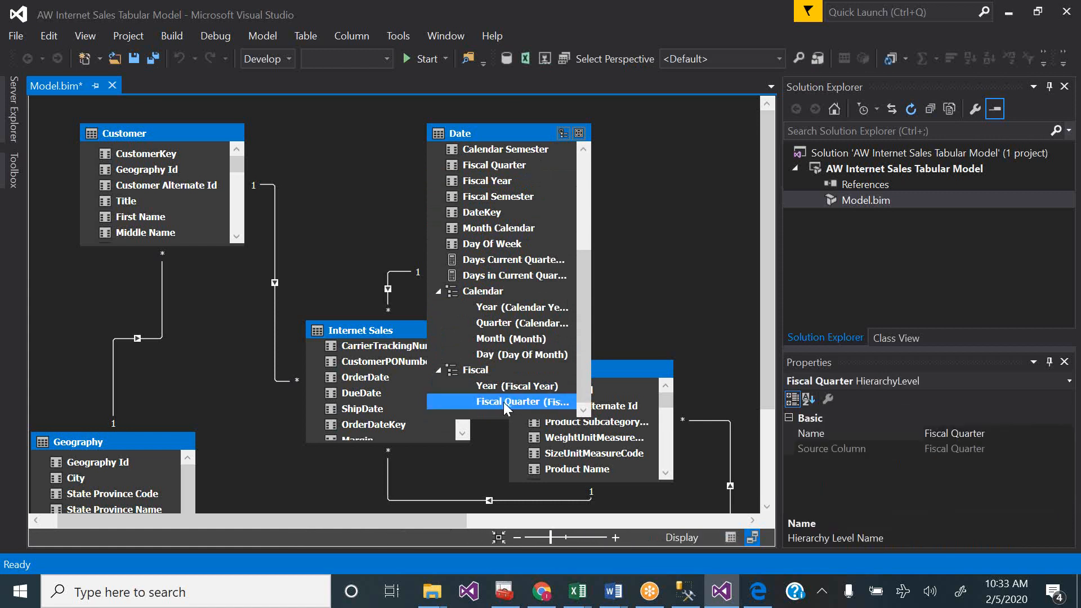
- Rename the Fiscal hierarchy's Fiscal Quarter level to Quarter
double_click(504, 402)
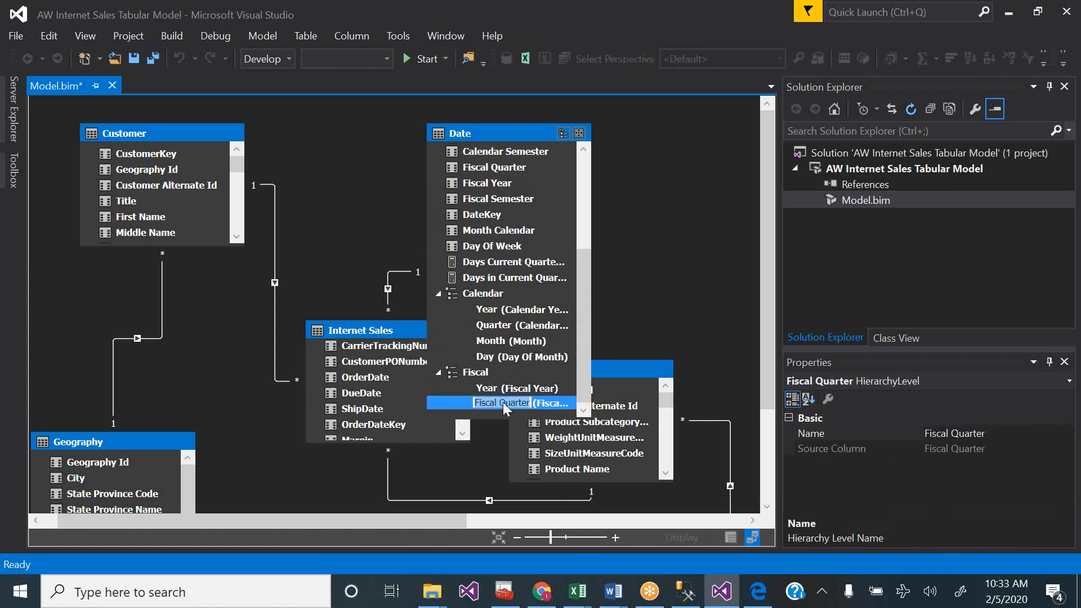
key("BackSpace")
key("BackSpace")
key("BackSpace")
key("BackSpace")
key("BackSpace")
key("BackSpace")
key("BackSpace")
left_click(506, 232)
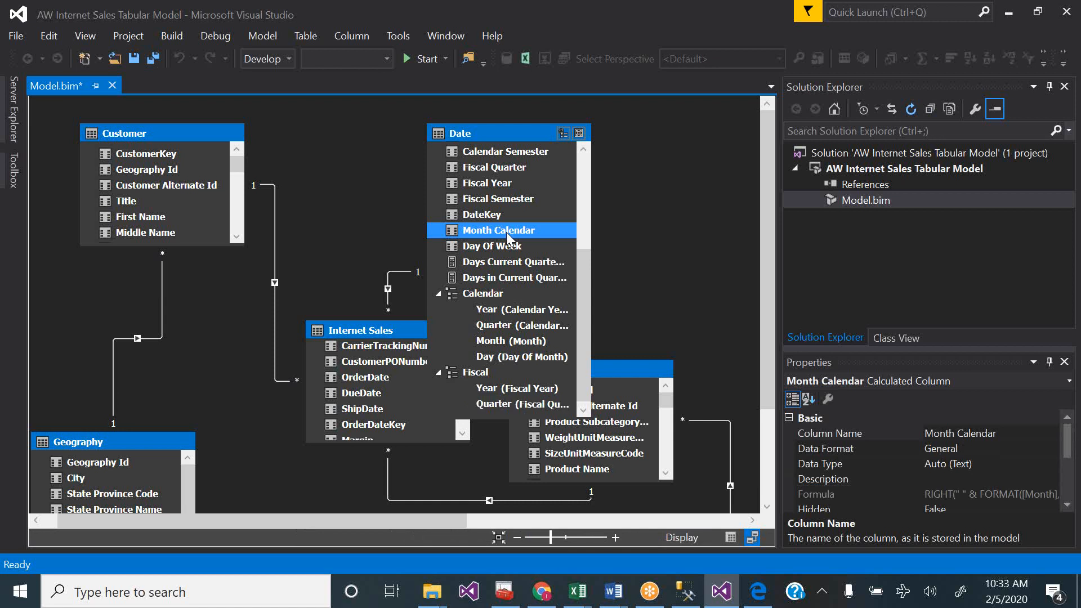
- Add the Month Calendar column to the Fiscal hierarchy below Quarter and rename that level to Month
left_click_drag(501, 228, 517, 410)
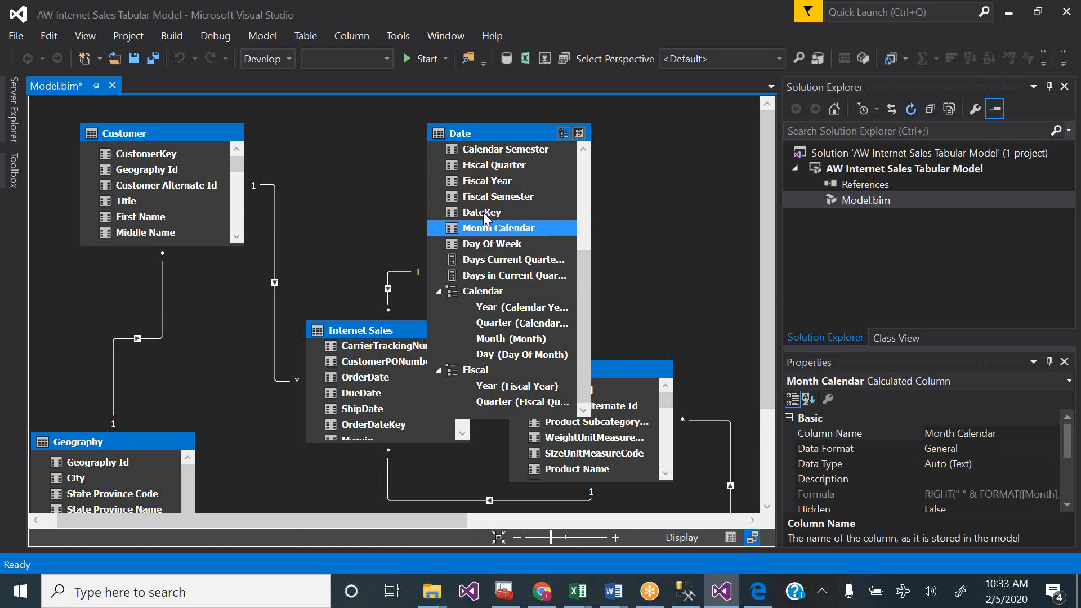
left_click_drag(488, 225, 497, 403)
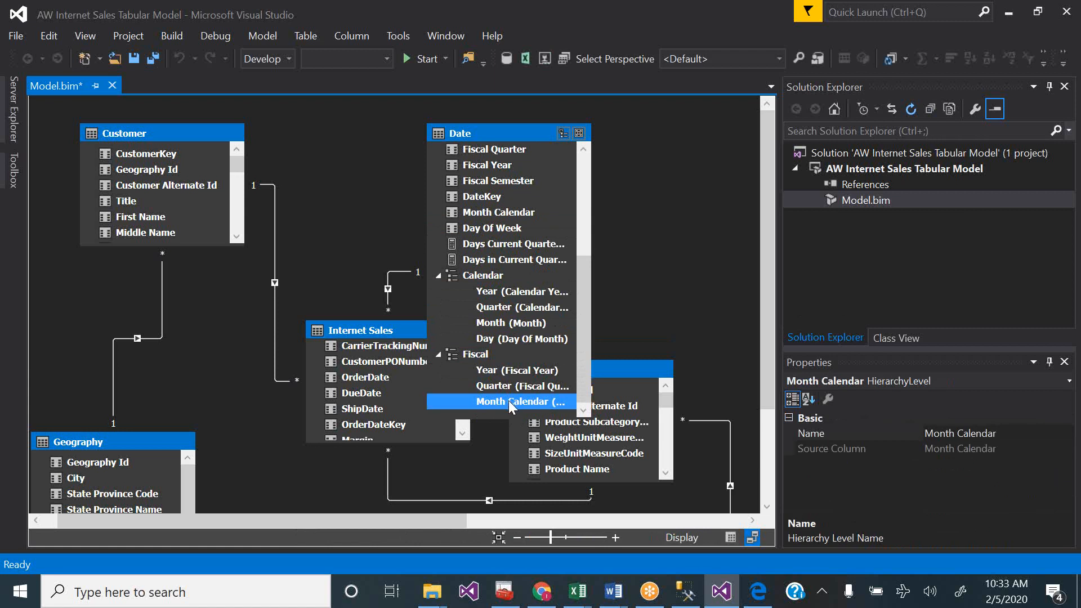
left_click(510, 399)
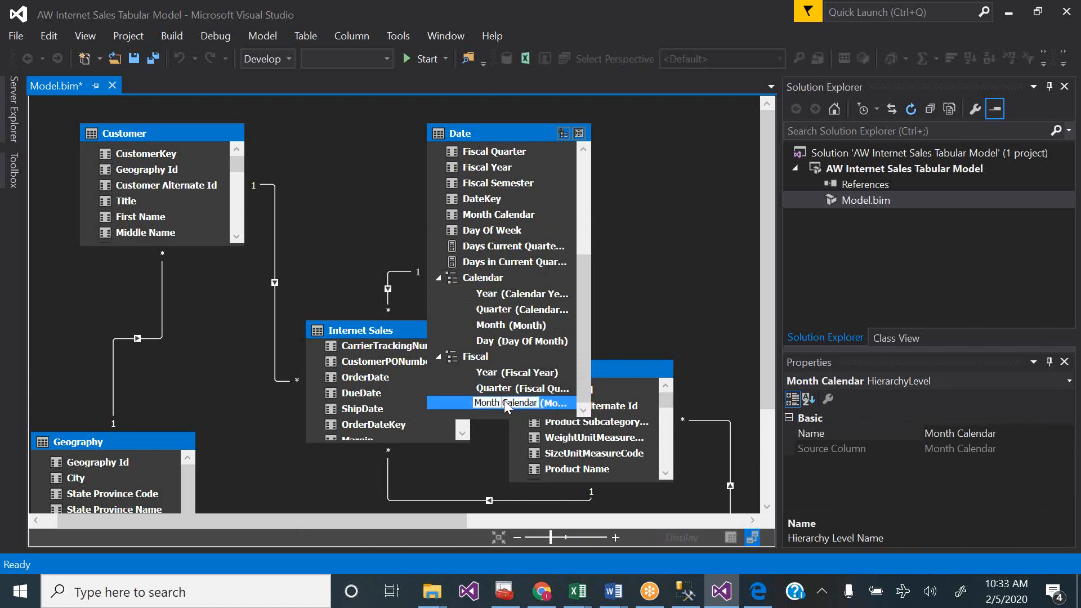
key("BackSpace")
key("BackSpace")
key("BackSpace")
key("BackSpace")
key("BackSpace")
key("BackSpace")
key("BackSpace")
key("BackSpace")
key("BackSpace")
left_click(582, 181)
left_click(506, 199)
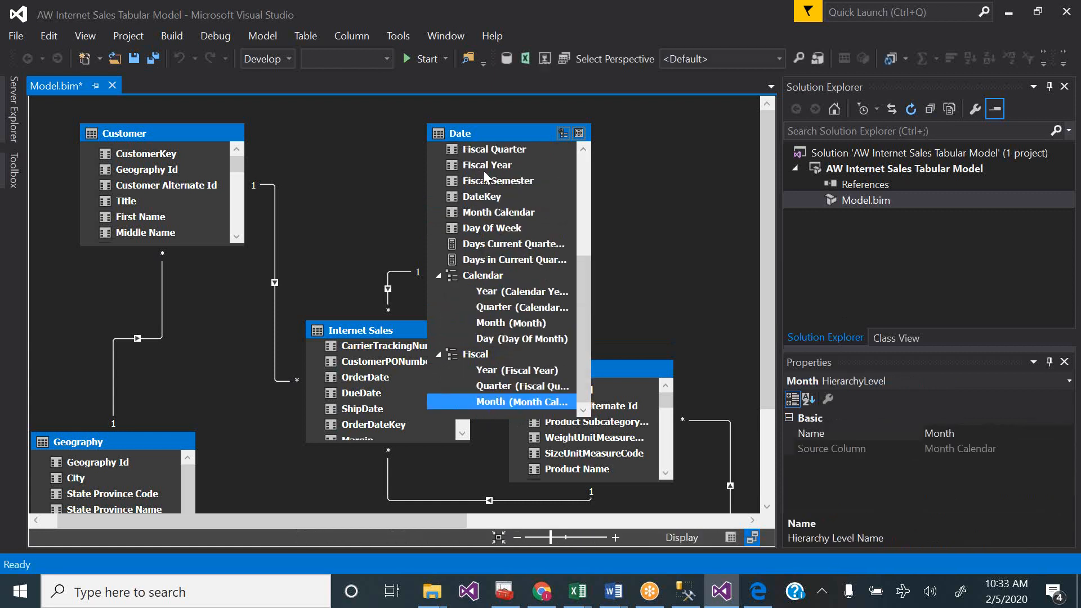
- Add the Date table's Day Of Month column to the Fiscal hierarchy
scroll(562, 180, "up", 4)
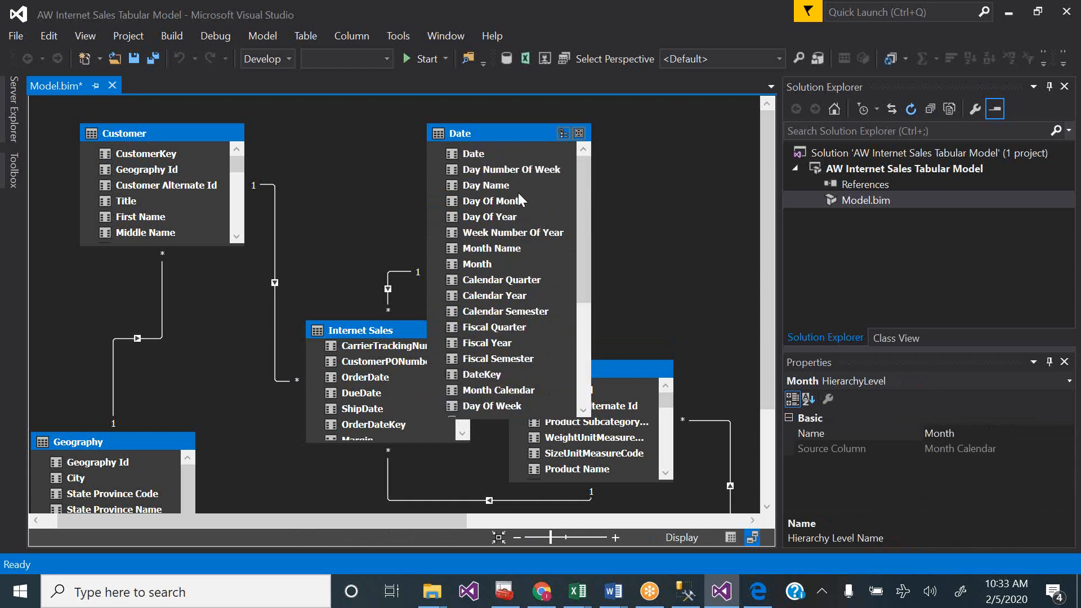
left_click(513, 200)
left_click_drag(512, 197, 505, 414)
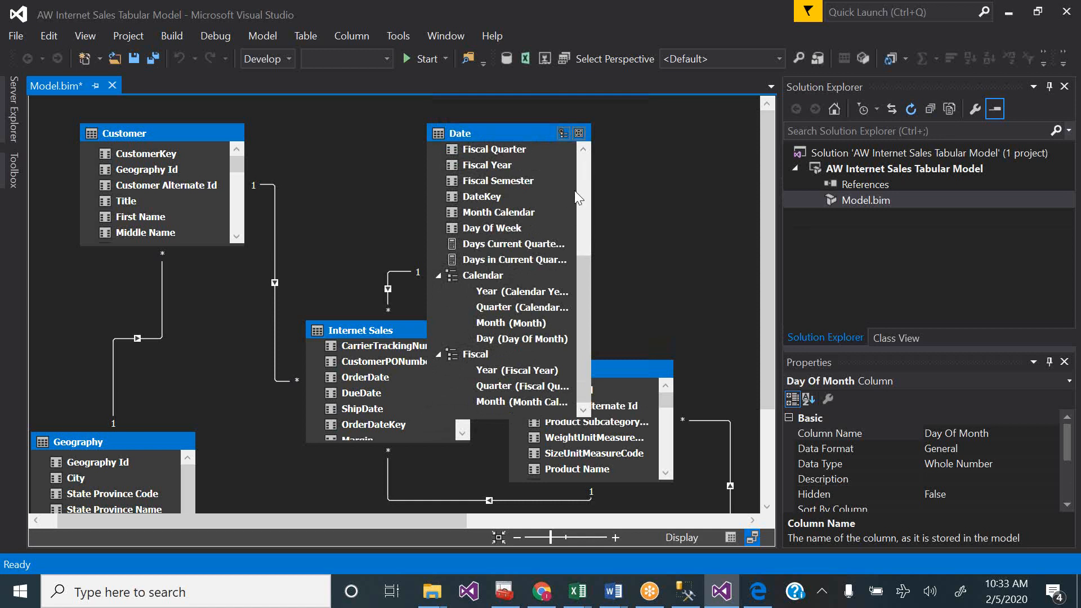
scroll(577, 171, "up", 5)
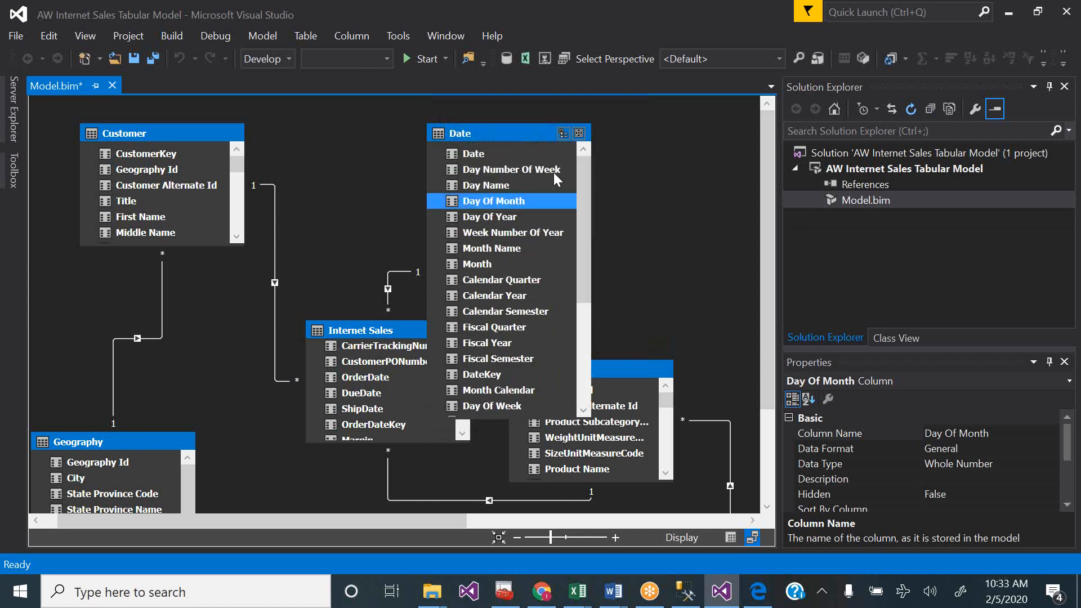
right_click(512, 210)
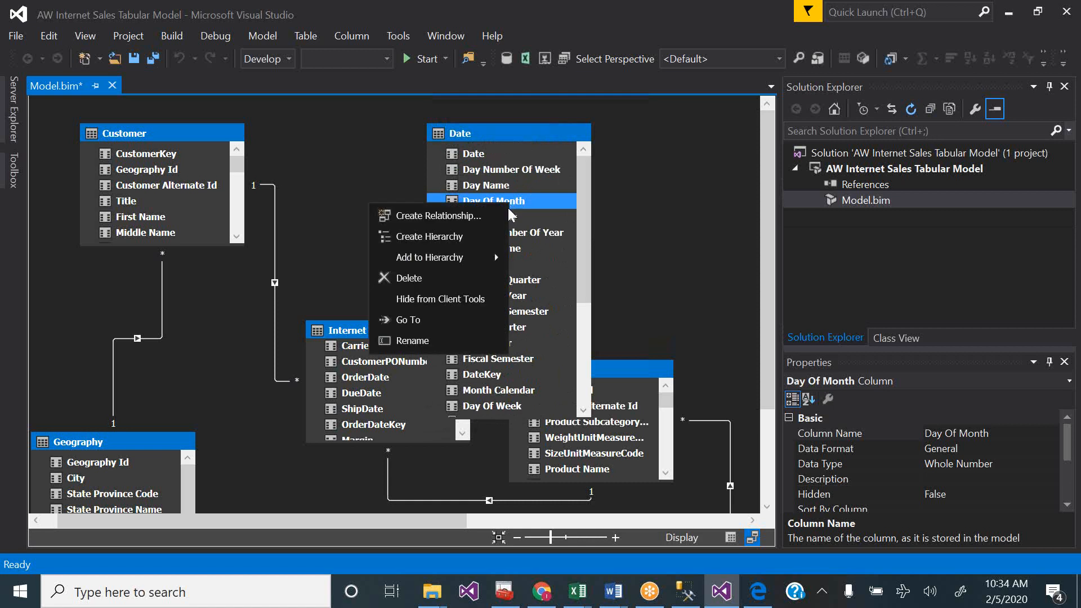
mouse_move(489, 261)
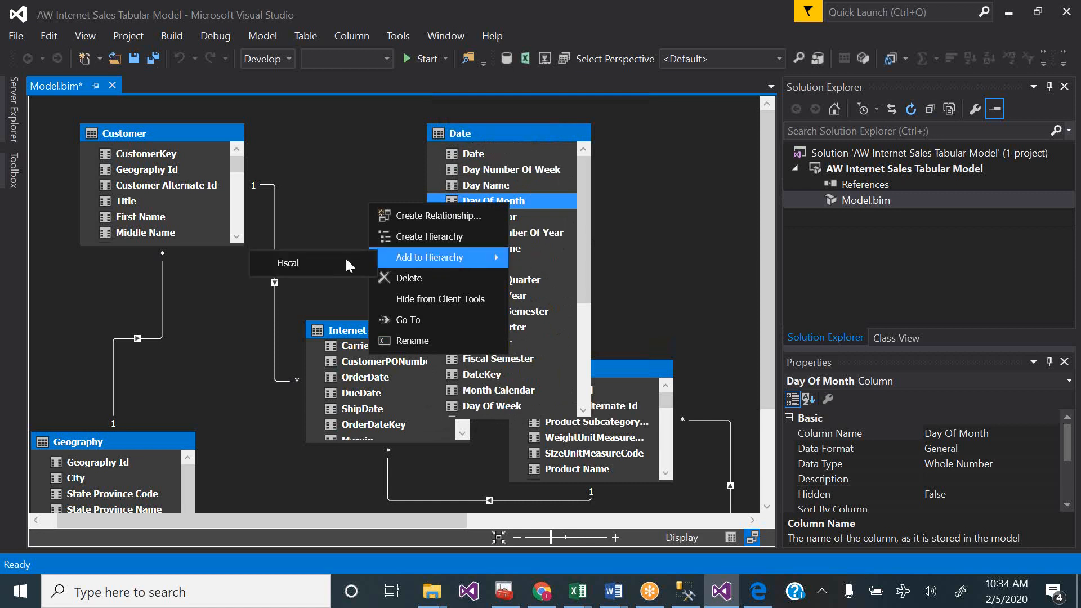
left_click(313, 264)
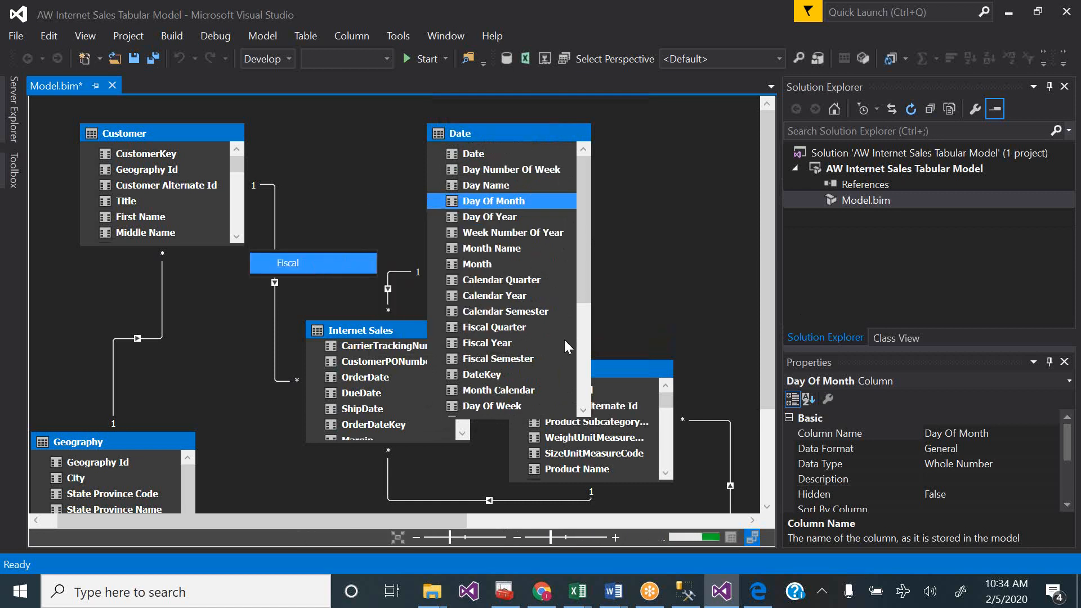
- Rename the Fiscal hierarchy's Day Of Month level to Day
scroll(585, 404, "down", 4)
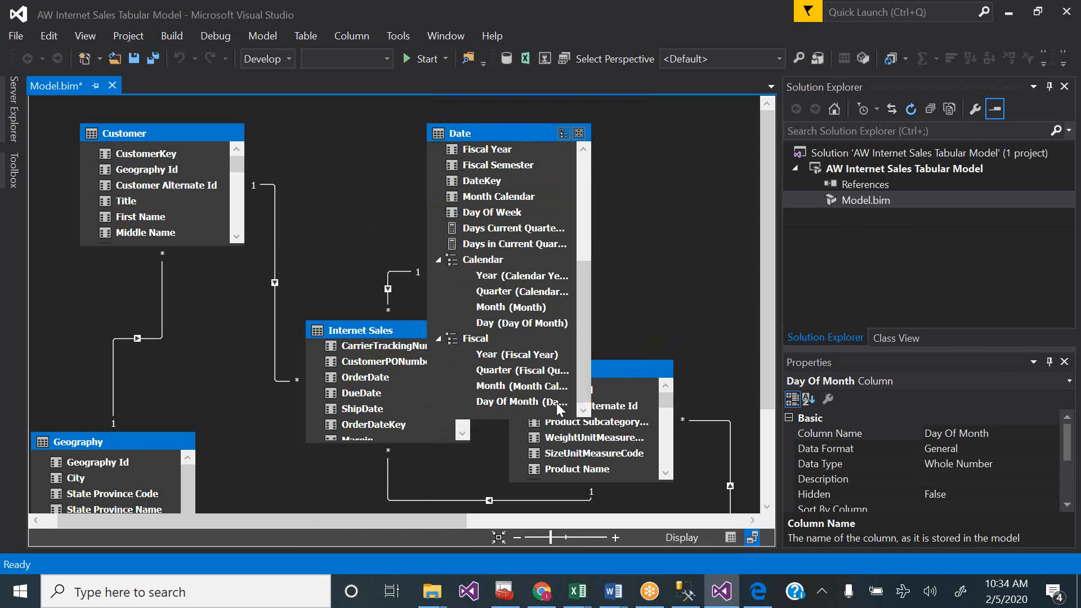
left_click(507, 402)
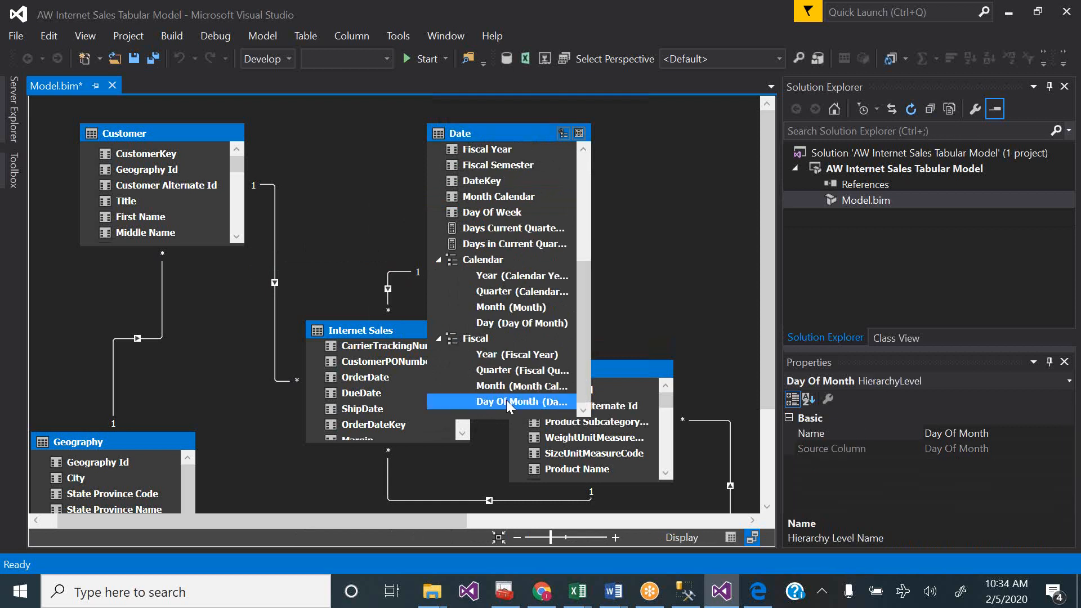
left_click(508, 401)
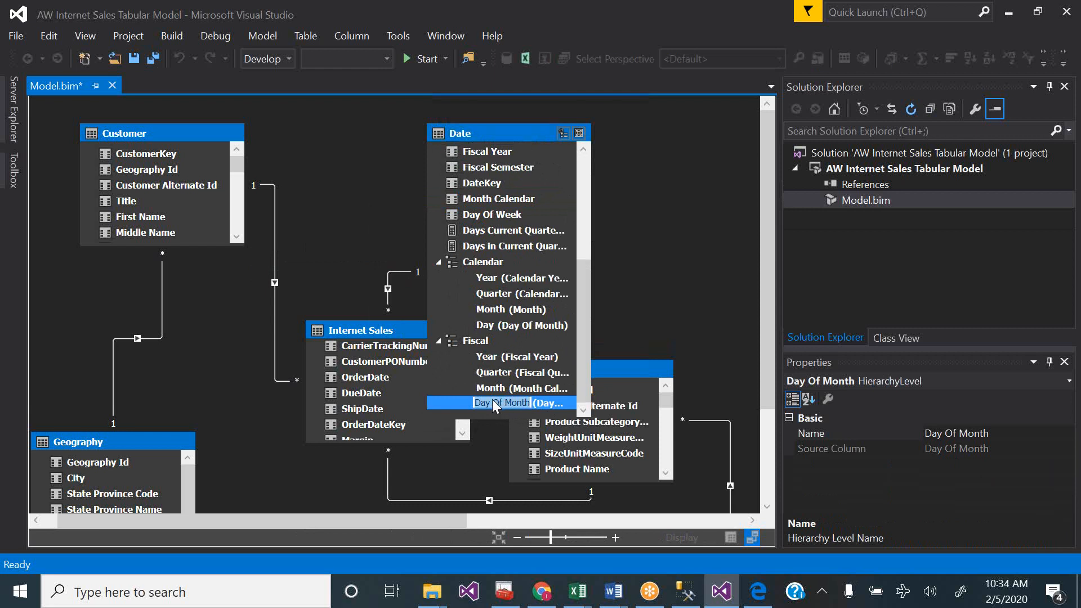
left_click(493, 402)
key("Delete")
key("Delete")
key("Delete")
key("Delete")
key("Delete")
key("Delete")
key("Delete")
key("Delete")
key("Delete")
left_click(507, 386)
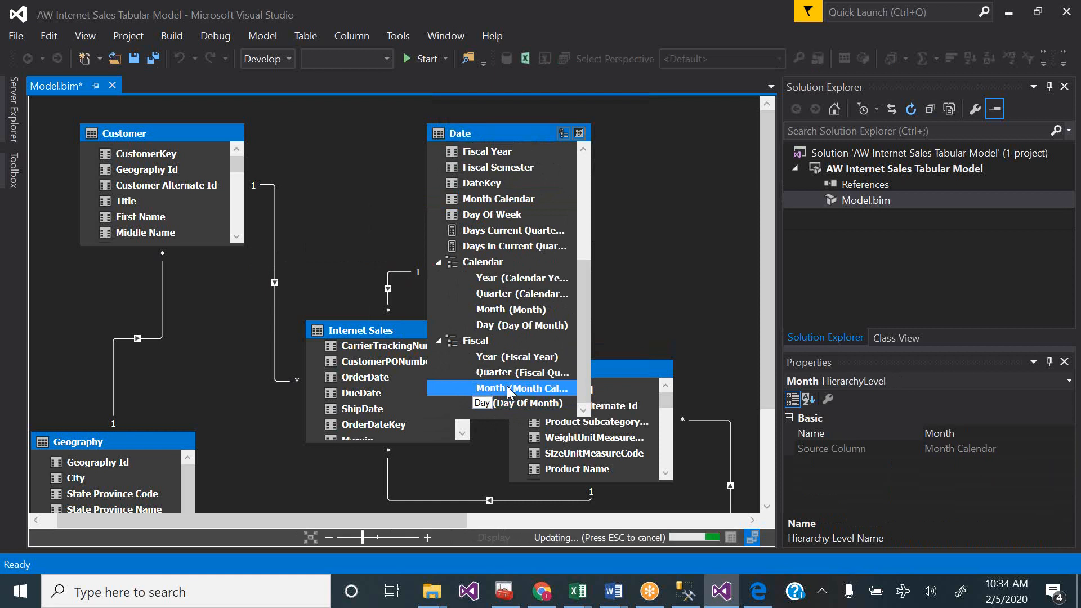
- Remove the Month level, based on the Month column, from the Calendar hierarchy and confirm the removal
left_click(517, 309)
right_click(517, 309)
key("Escape")
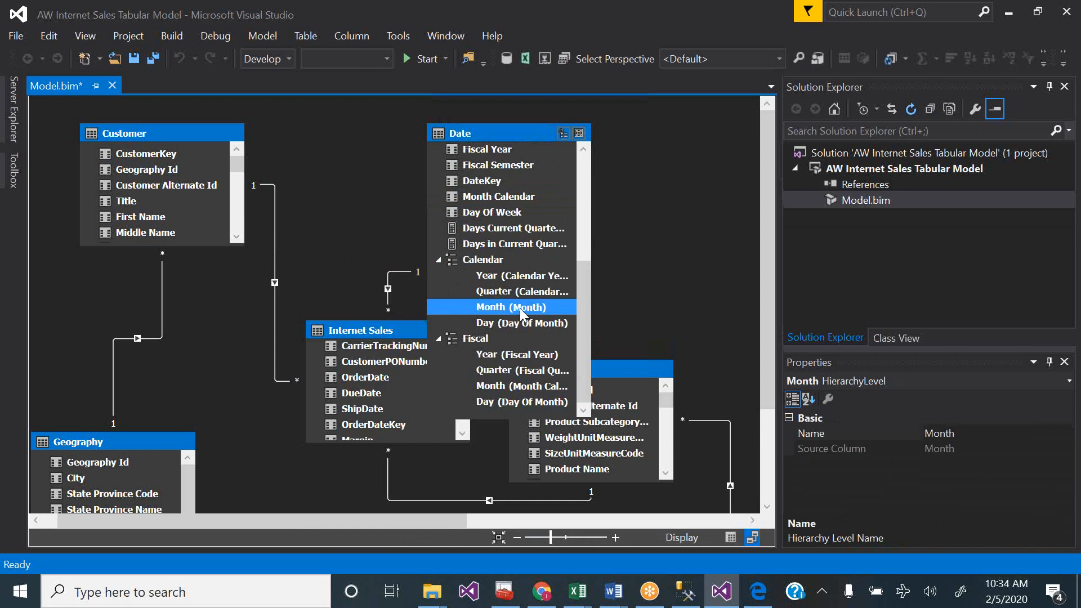
right_click(517, 309)
left_click(465, 363)
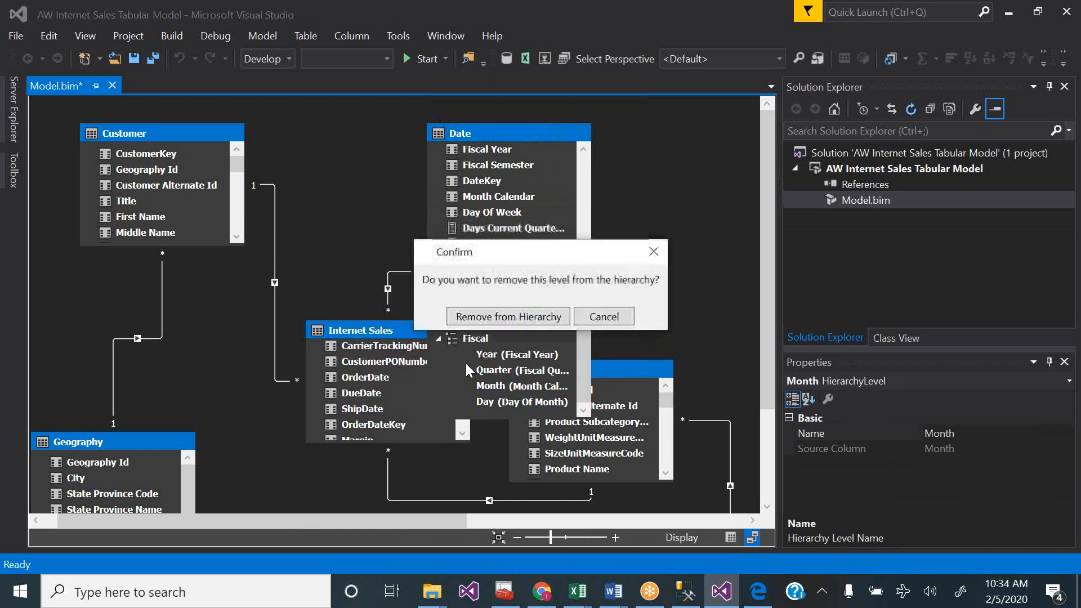
left_click(530, 316)
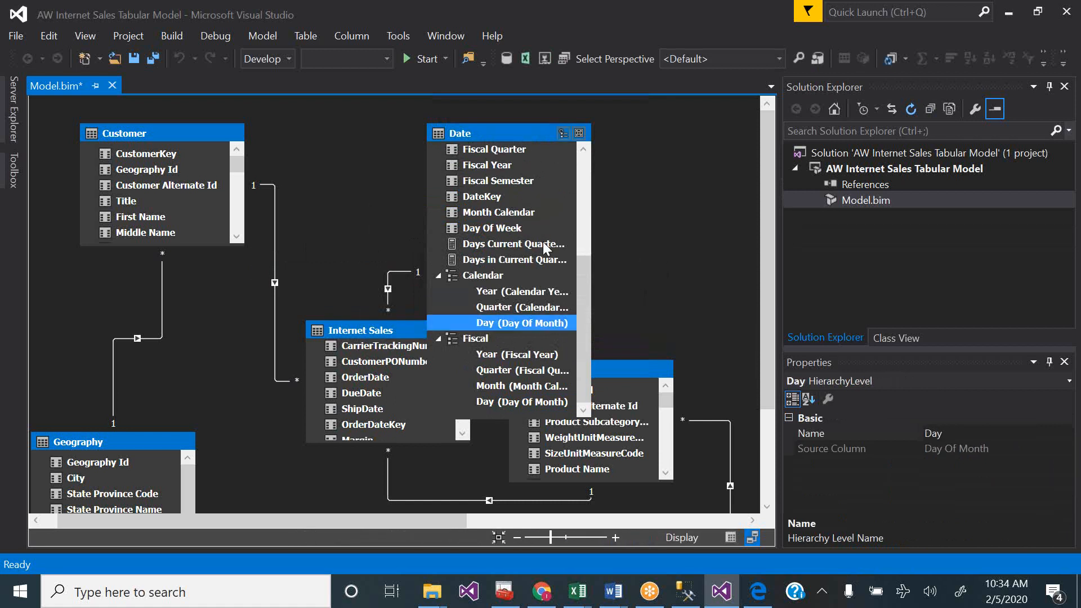
- Add the Month Calendar column to the Calendar hierarchy between the Quarter and Day levels
left_click(582, 150)
left_click(582, 150)
left_click(582, 150)
left_click(582, 150)
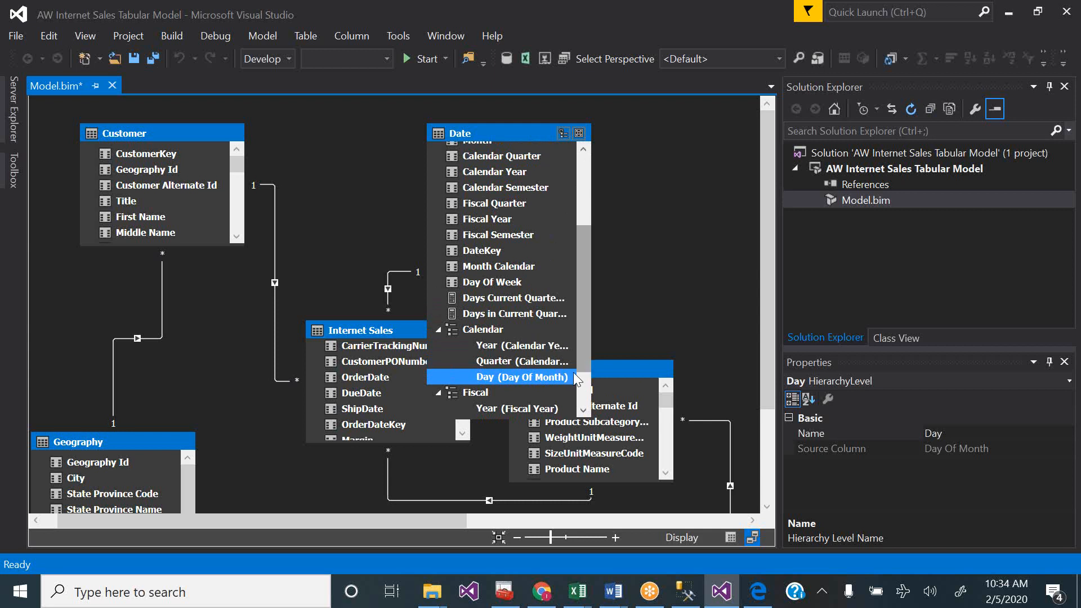
left_click_drag(509, 262, 505, 366)
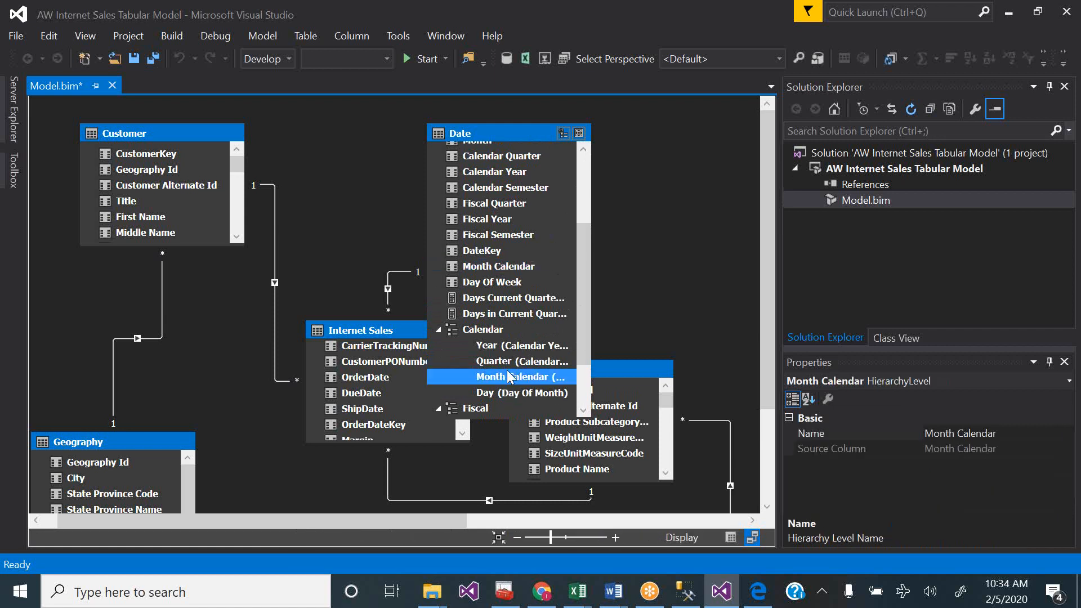
- Rename the Calendar hierarchy's Month Calendar level to Month
left_click(508, 376)
key("BackSpace")
key("BackSpace")
key("Delete")
key("Delete")
key("Delete")
key("Delete")
key("Delete")
key("Delete")
key("Delete")
left_click(509, 348)
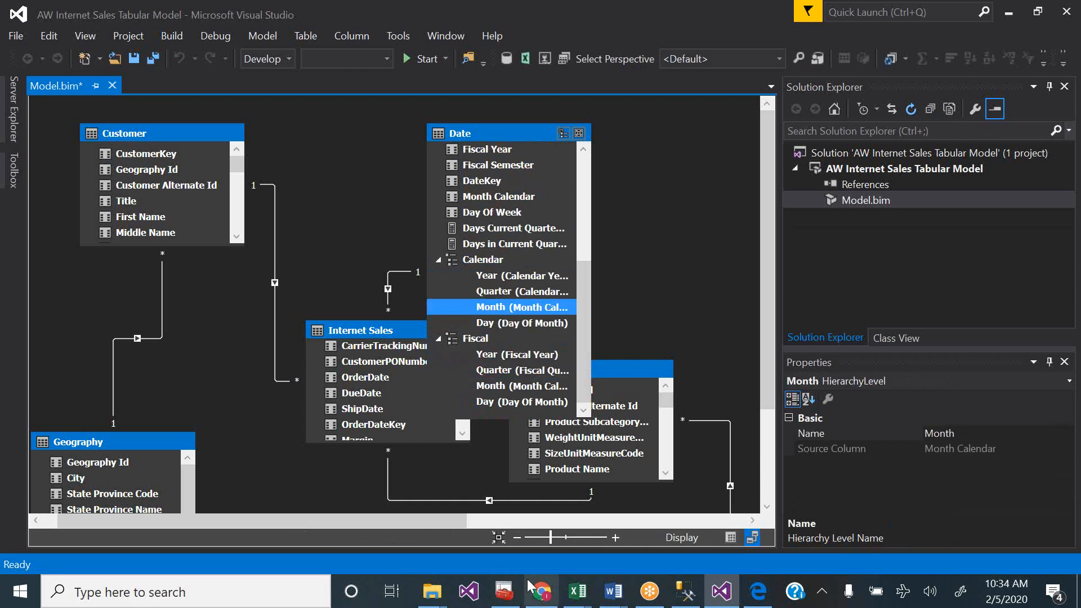
- Check the PDF tutorial for the third hierarchy, then create it in the Date table with the name Production Calendar
left_click(758, 591)
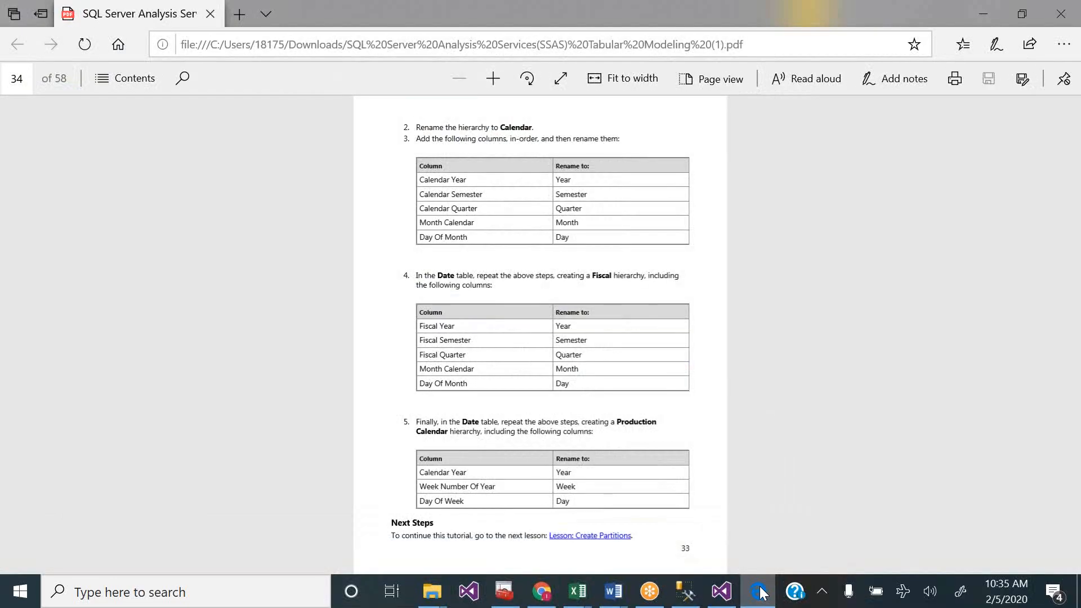
left_click(759, 592)
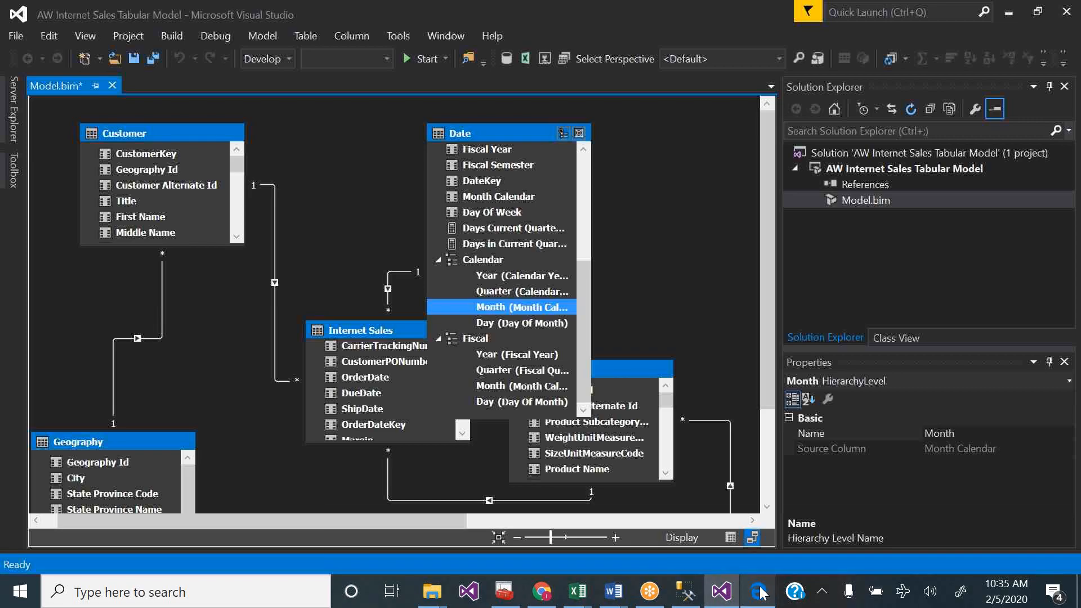
left_click(562, 133)
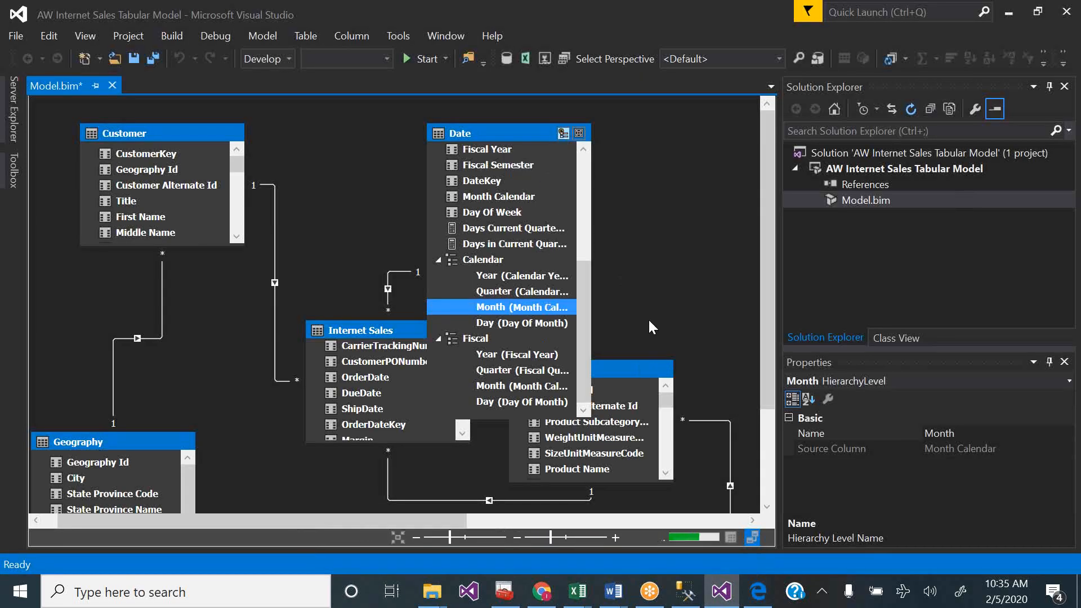
type("Pr")
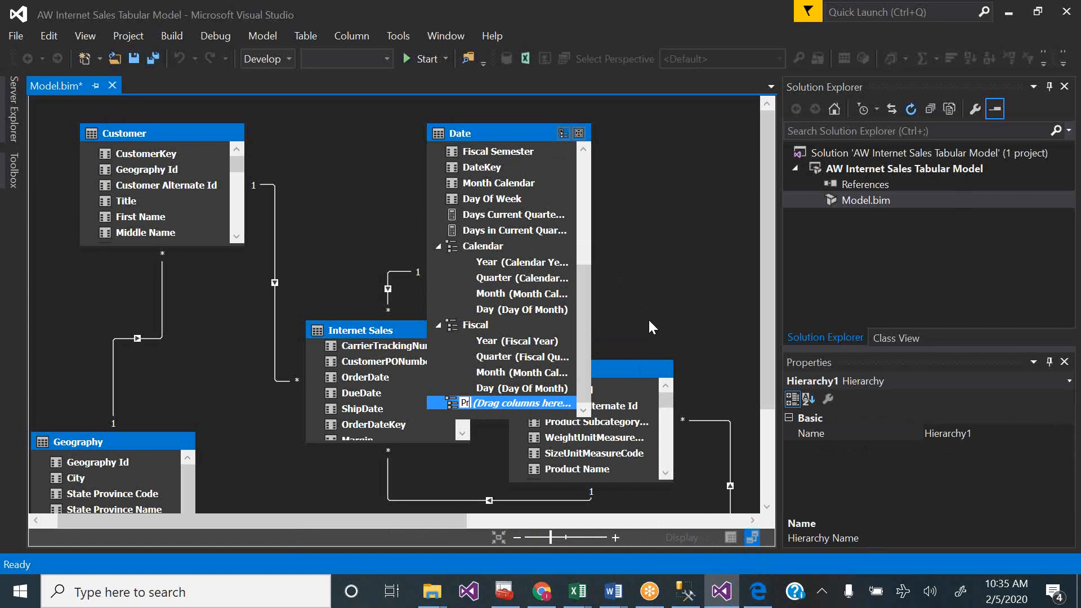
type("oduction")
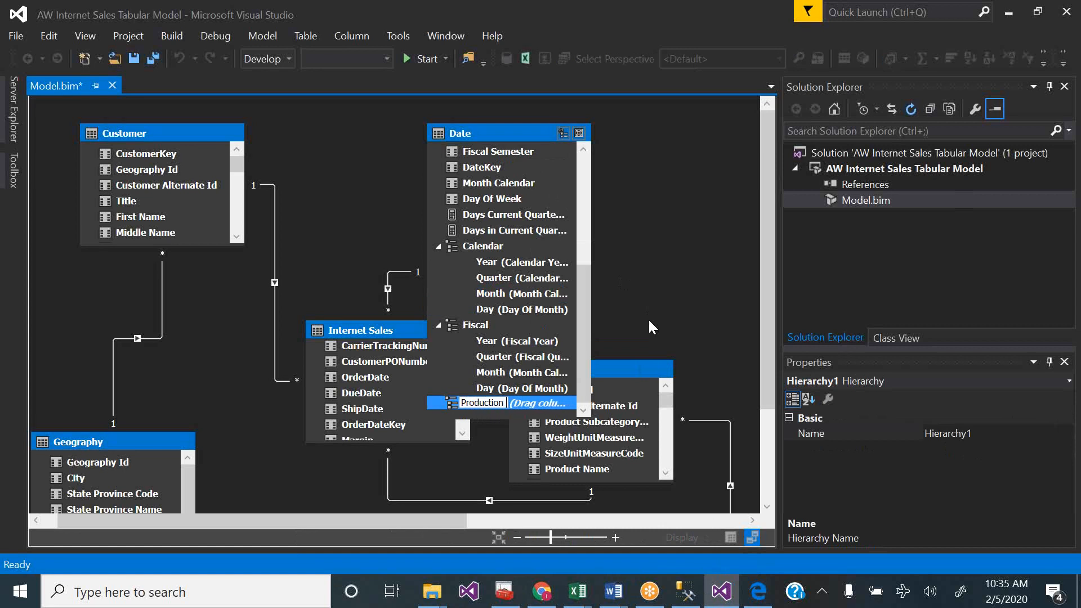
type(" Calendar")
left_click(532, 358)
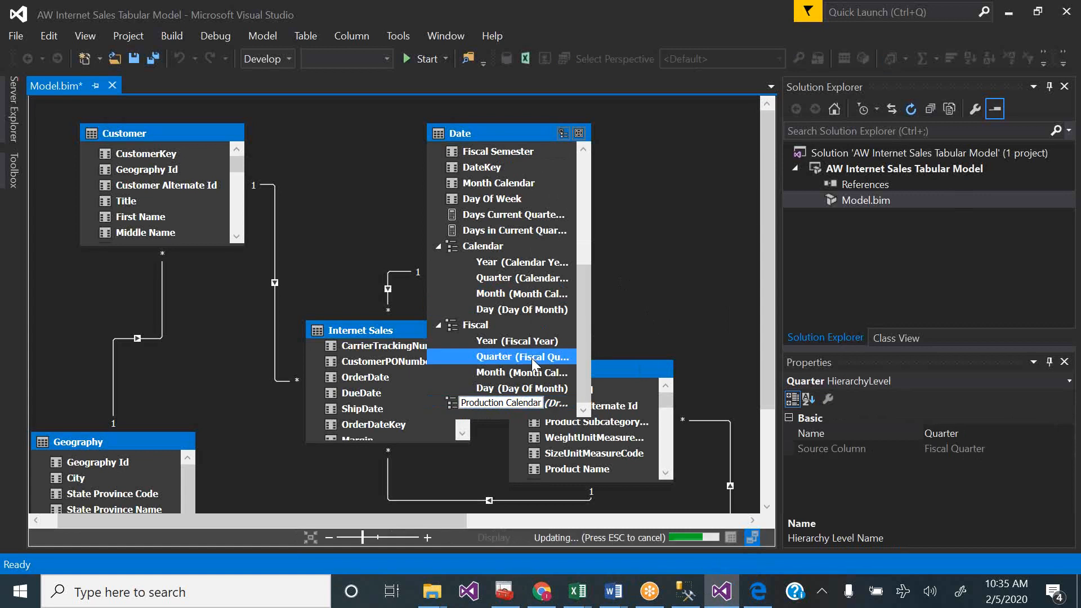
key("Return")
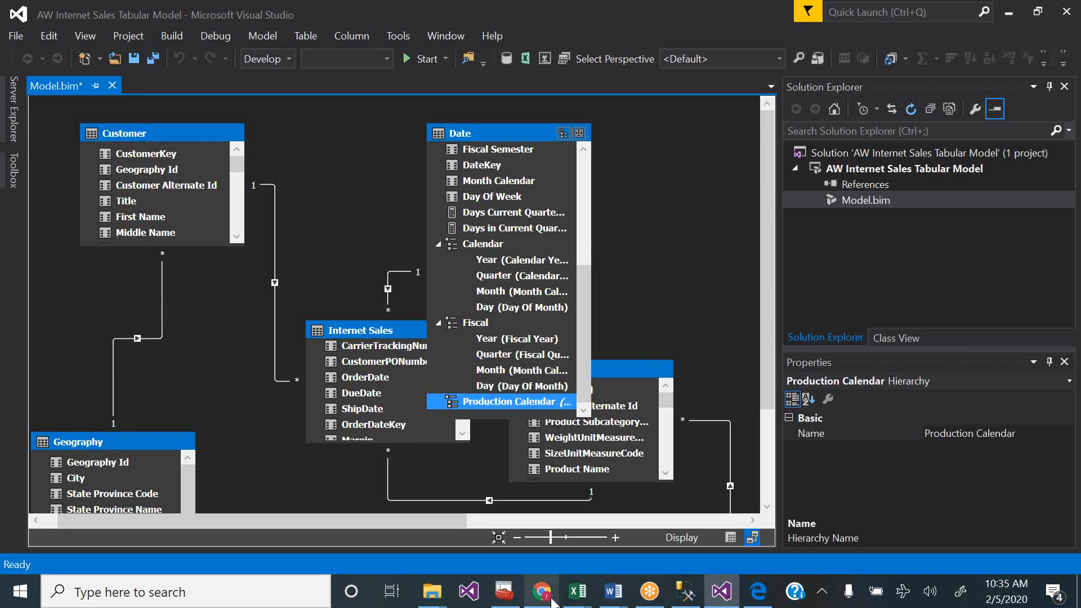
- Check the PDF tutorial's column list, and add the Date table's Calendar Year column to the Production Calendar hierarchy
left_click(761, 592)
left_click(766, 593)
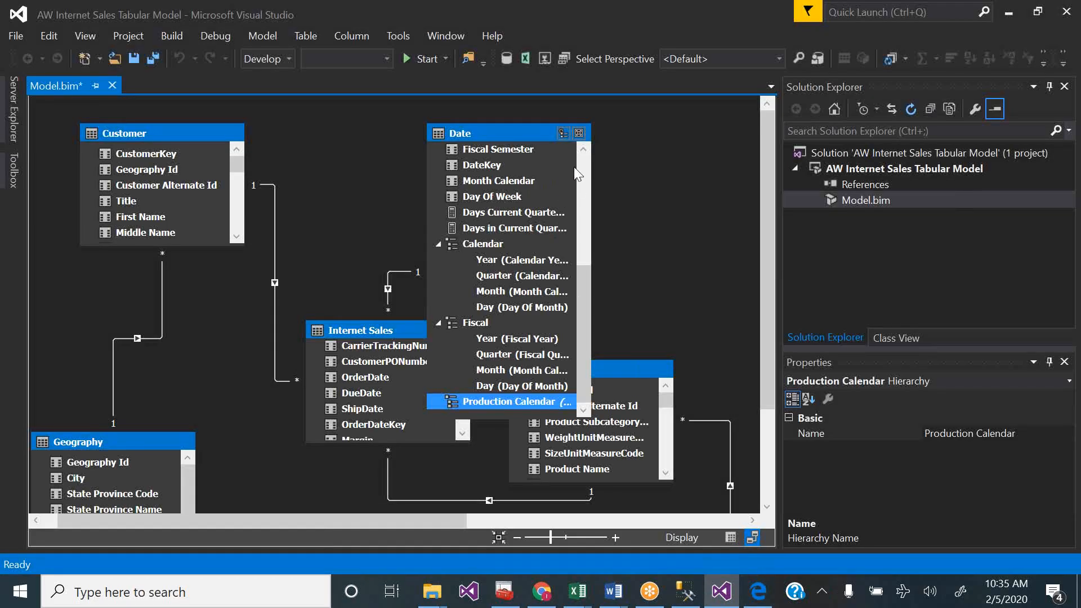
scroll(587, 175, "up", 5)
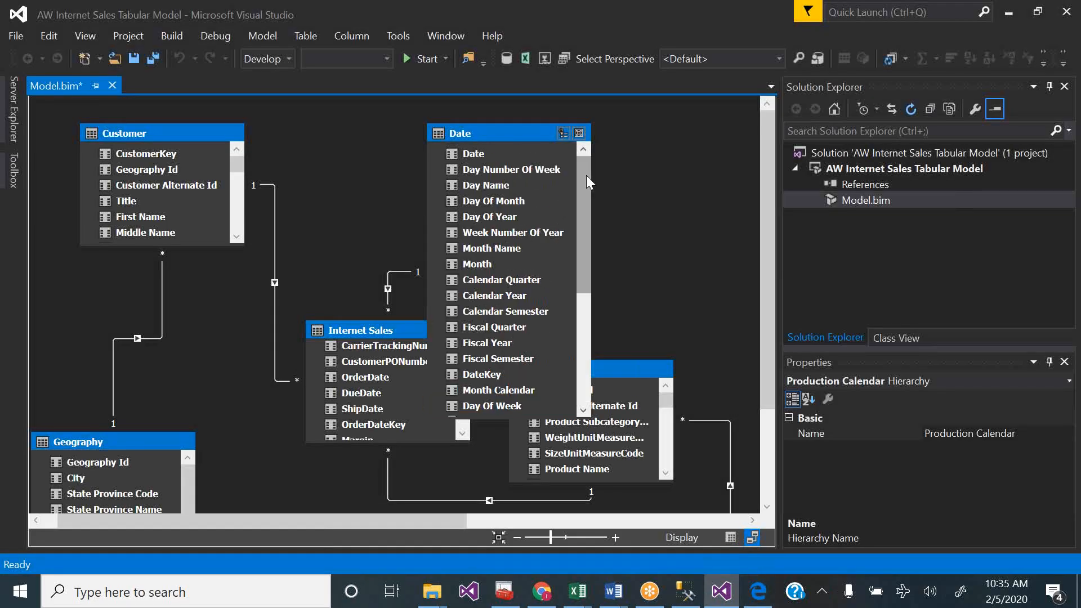
left_click(524, 295)
right_click(524, 295)
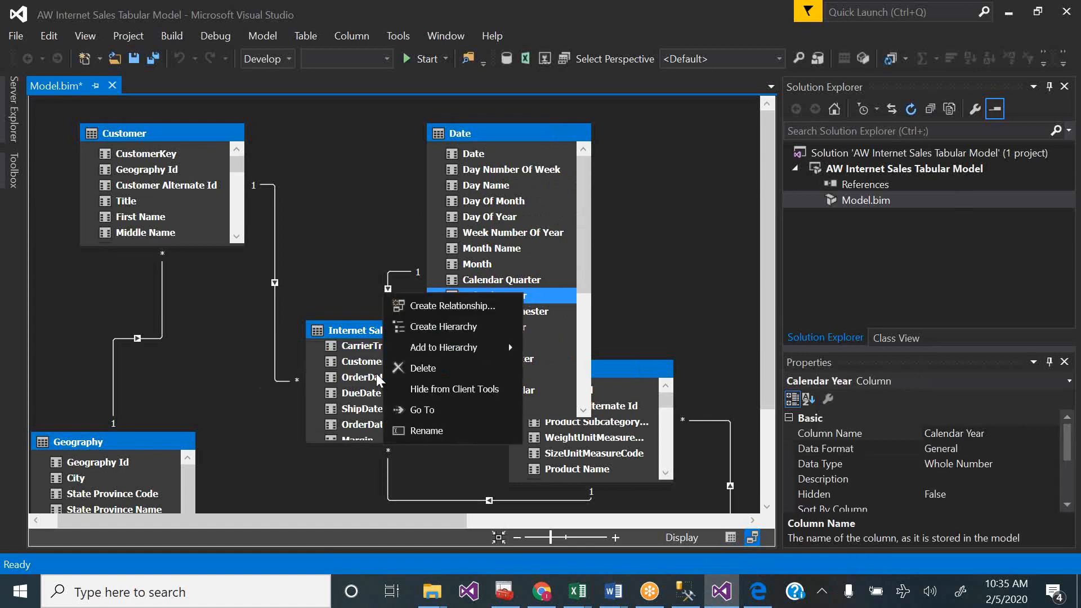
mouse_move(444, 348)
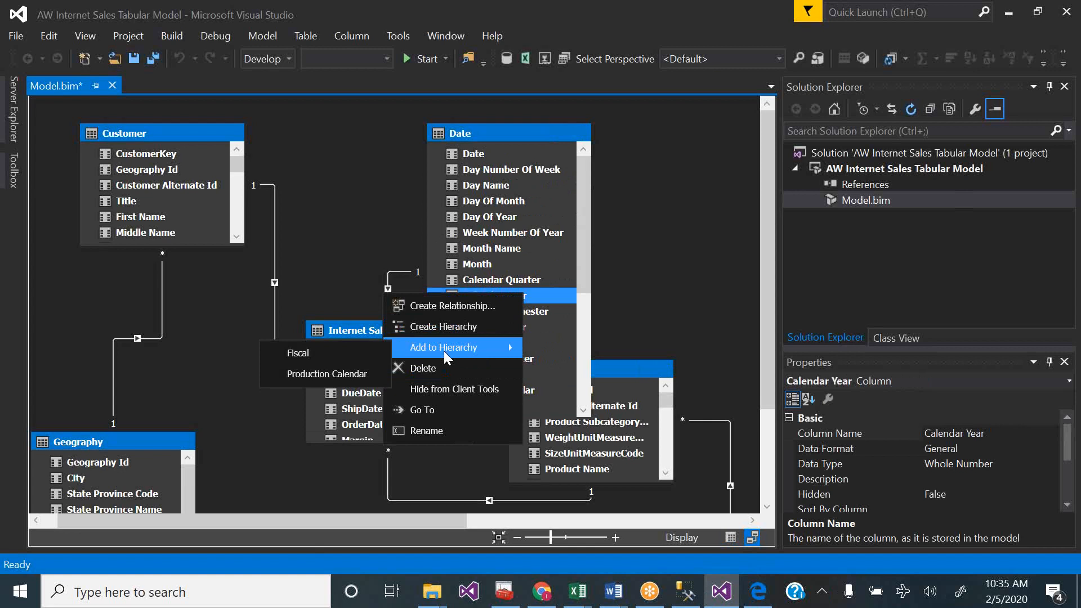
left_click(341, 373)
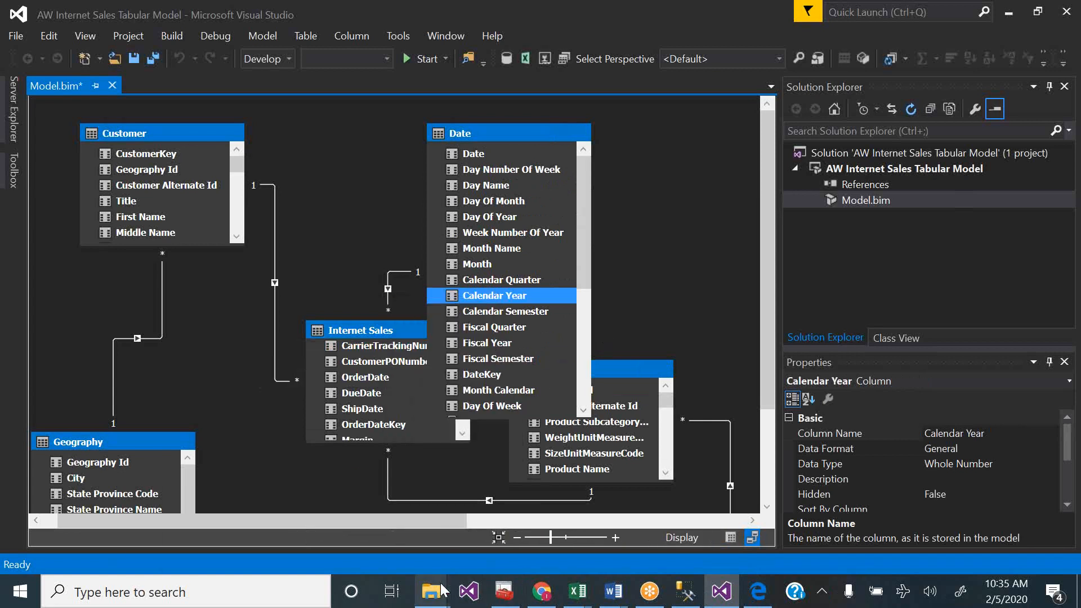
- Look up the next column in the PDF tutorial, and add Week Number Of Year to the Production Calendar hierarchy
left_click(760, 593)
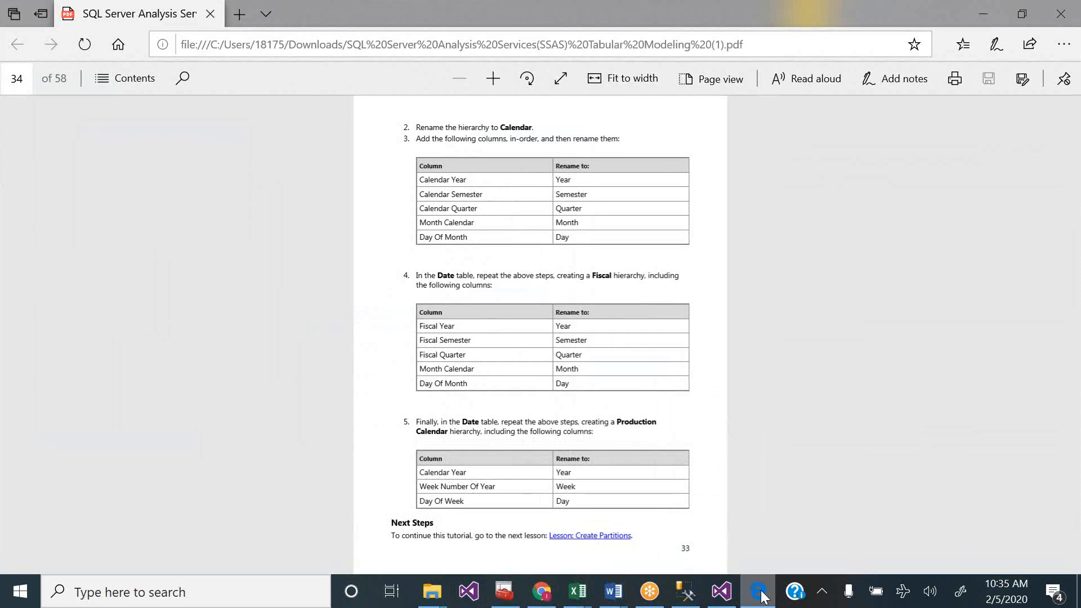
left_click(759, 593)
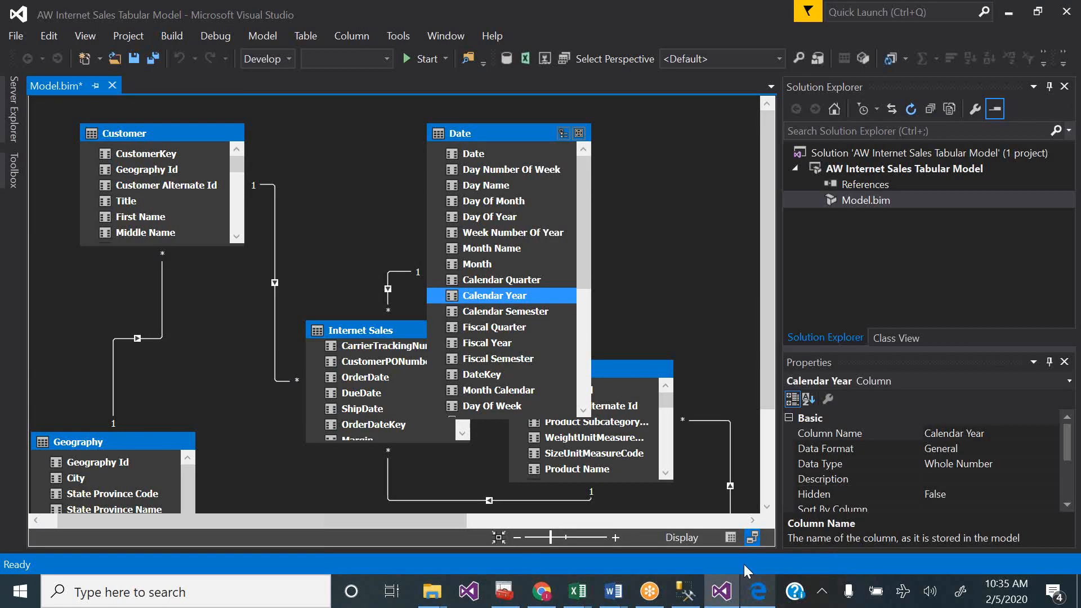
left_click(582, 330)
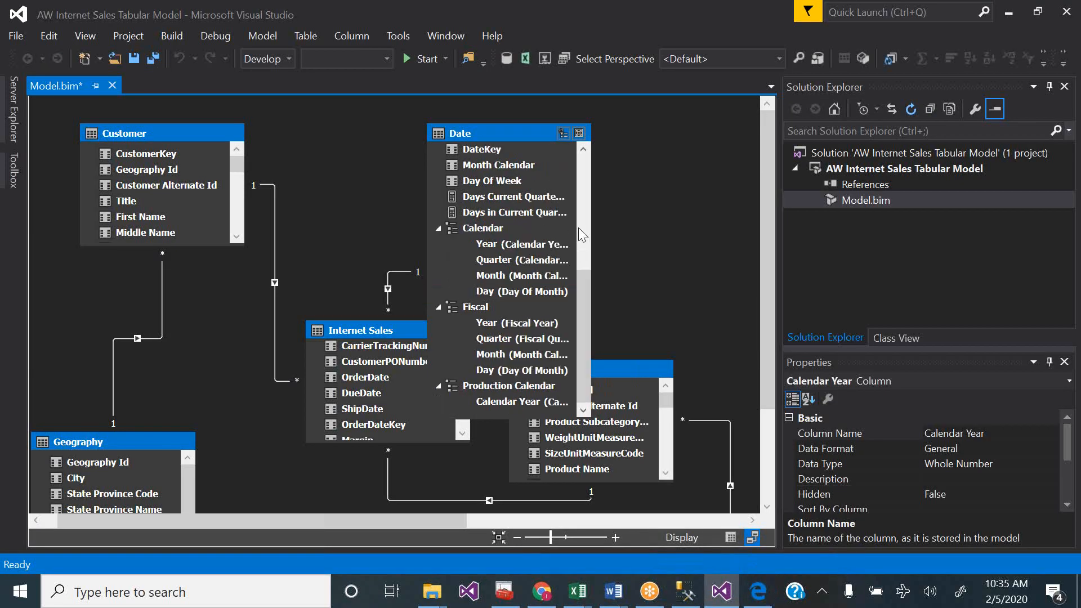
left_click(583, 150)
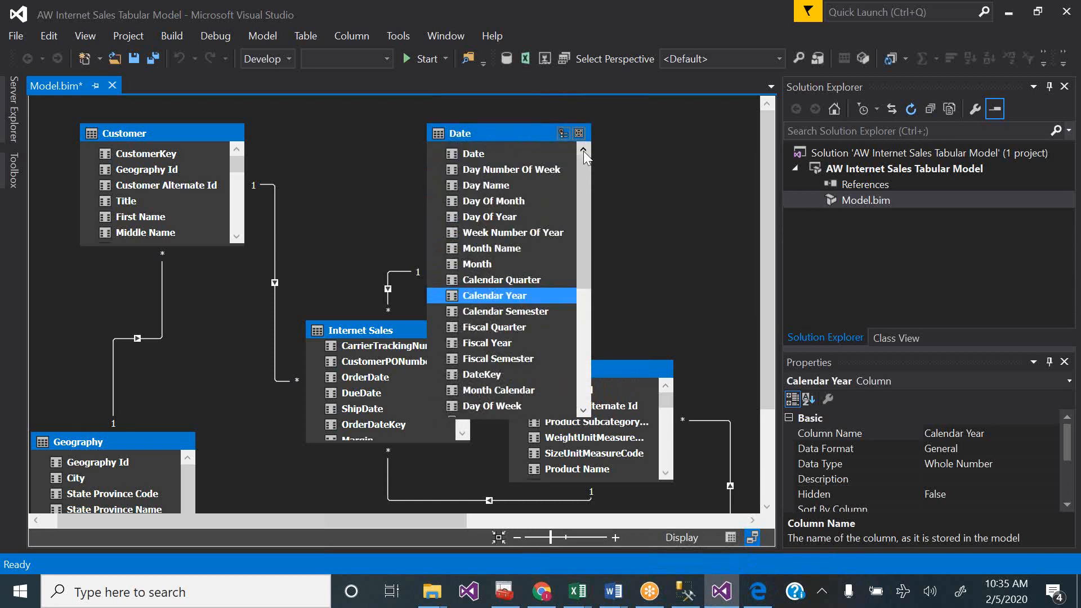
left_click(541, 235)
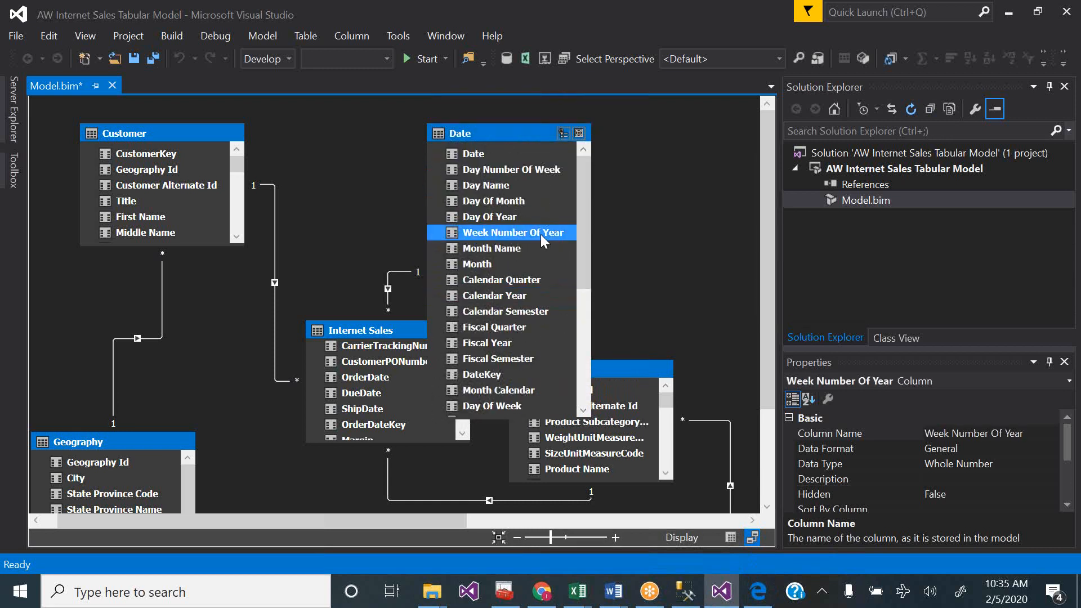
right_click(541, 234)
mouse_move(503, 297)
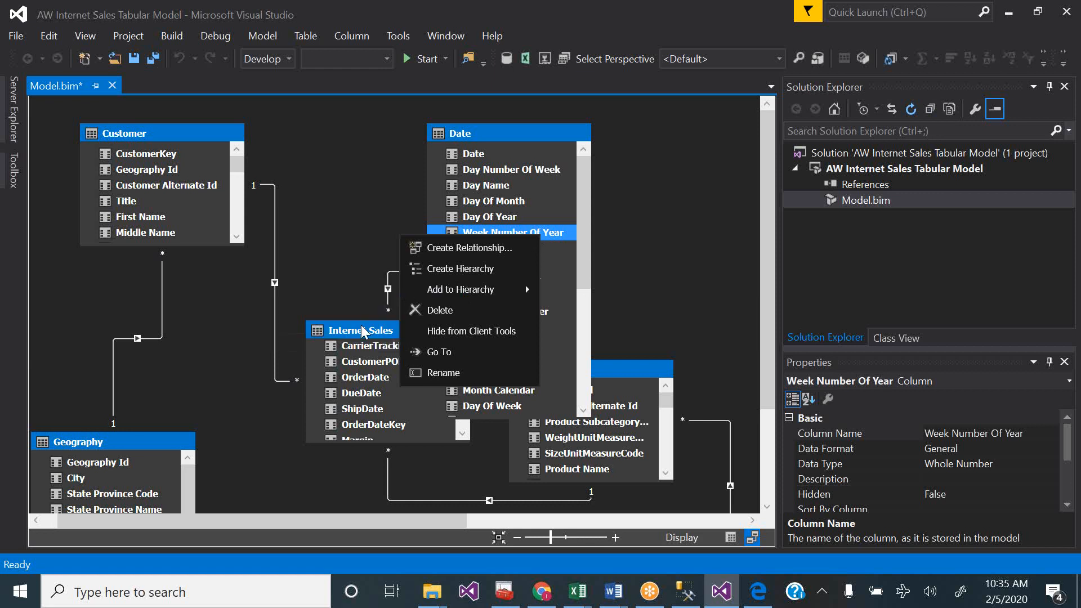
mouse_move(417, 288)
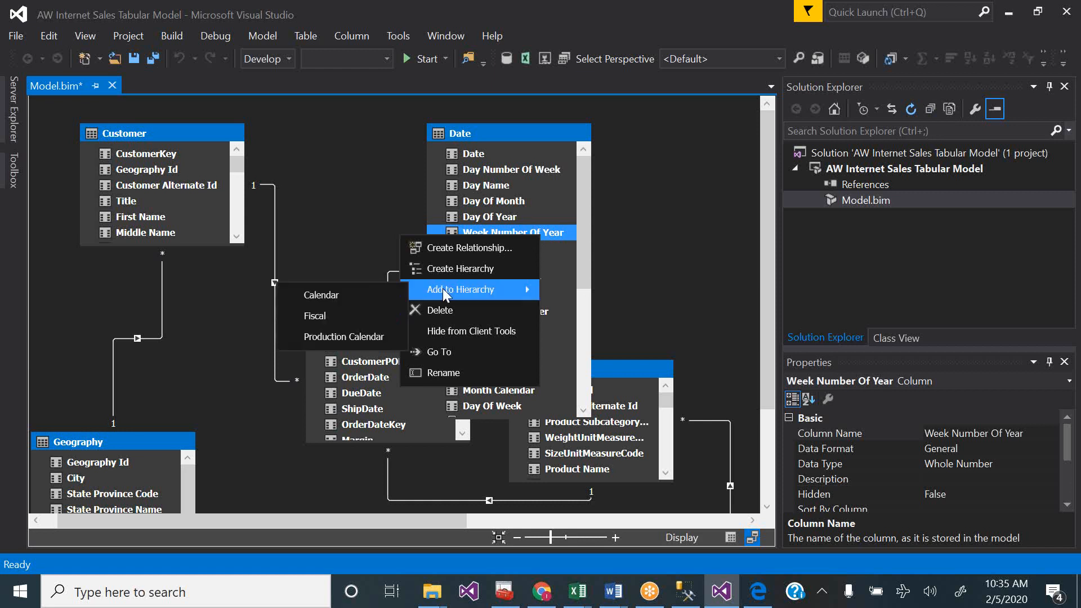
left_click(358, 335)
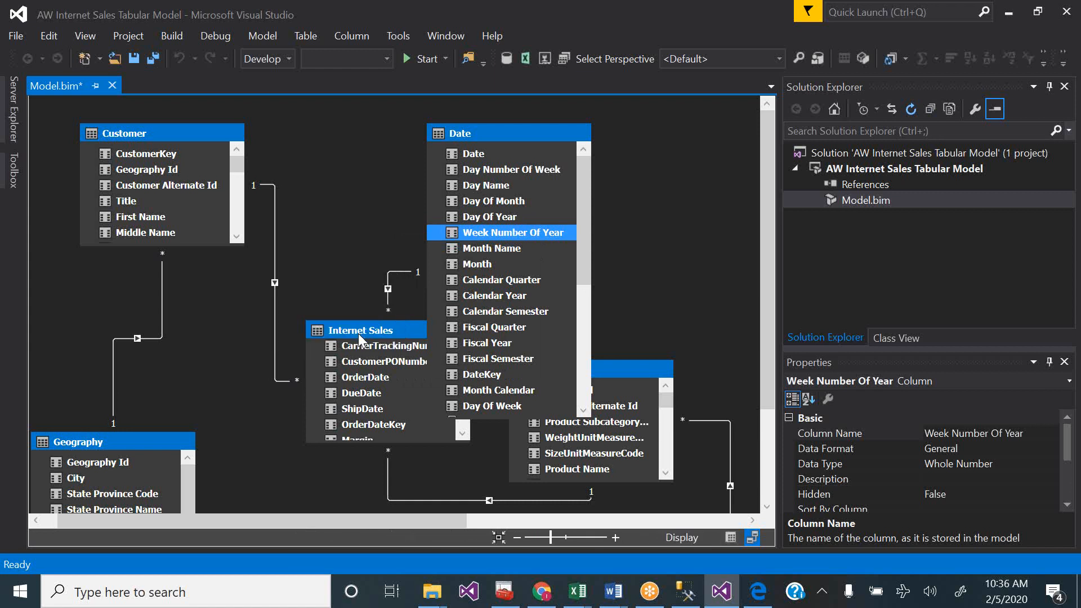
- Check the PDF tutorial for the last column, and add Day Of Week to the Production Calendar hierarchy
left_click(755, 584)
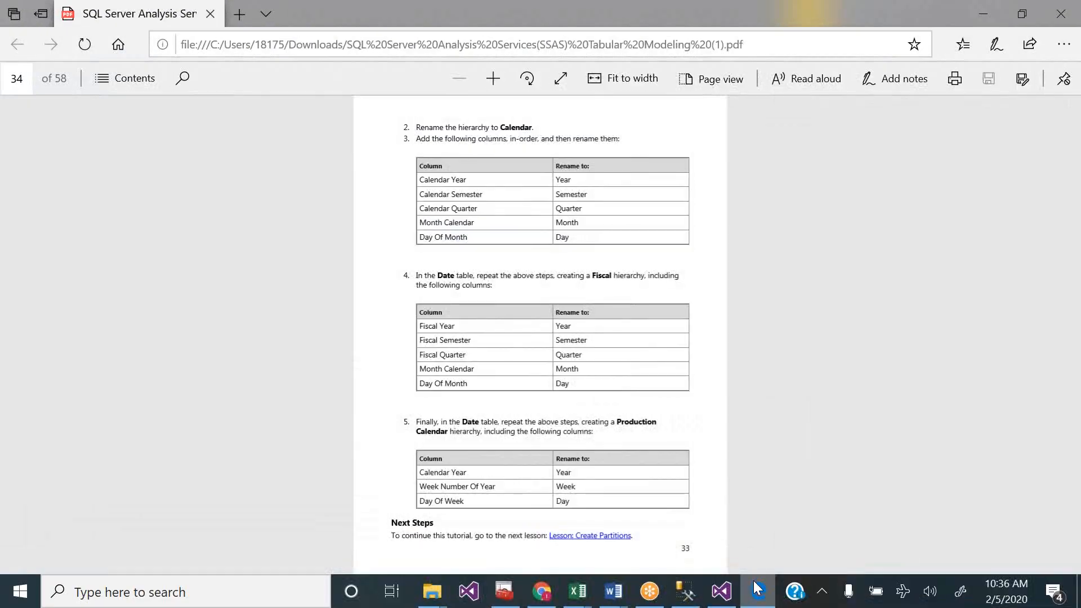
left_click(758, 590)
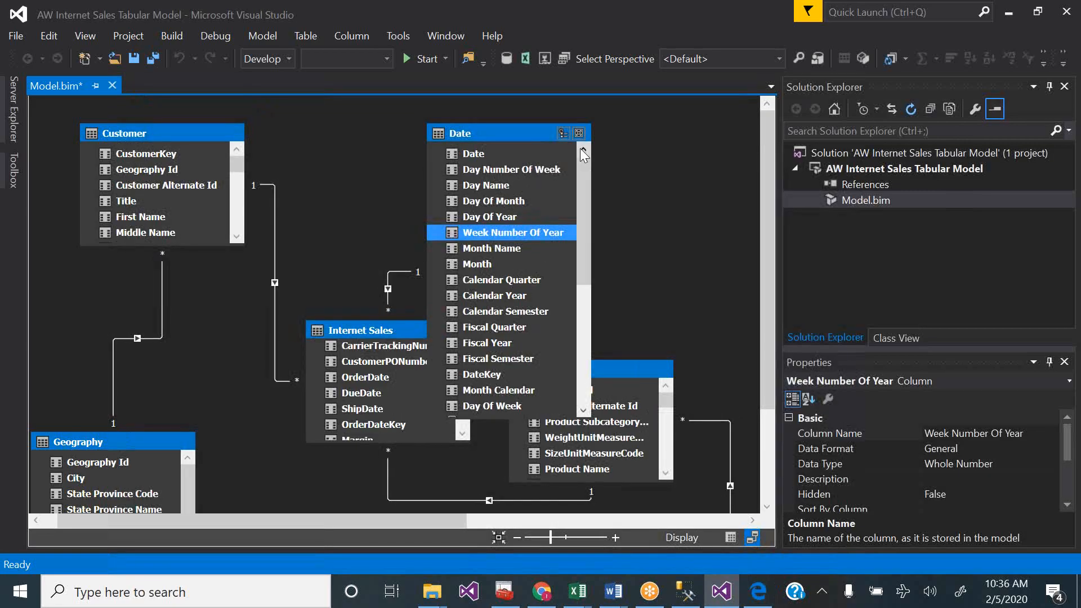
left_click_drag(582, 171, 582, 216)
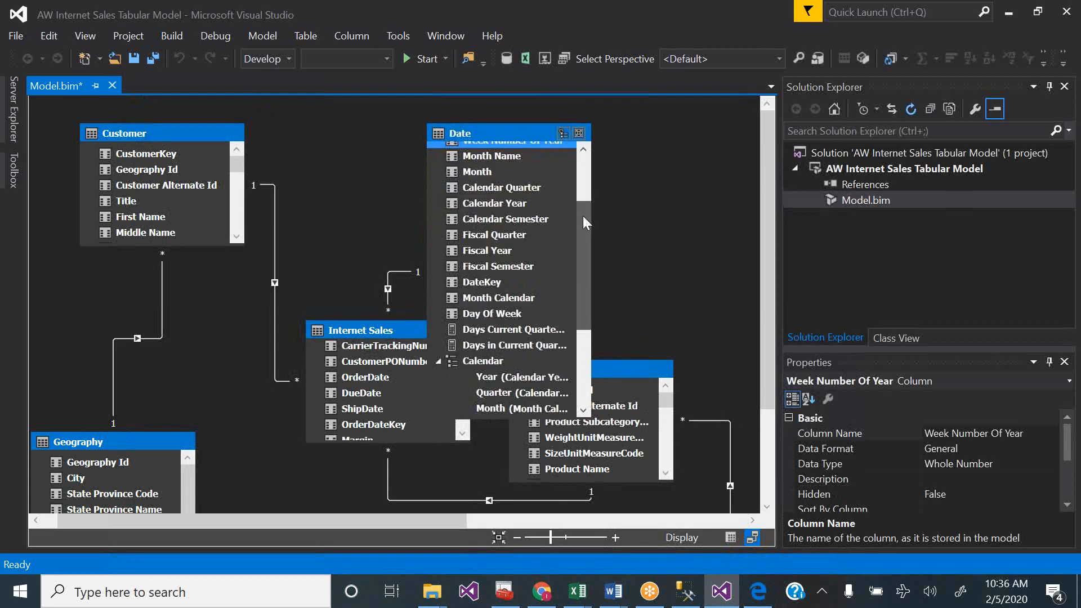
left_click(504, 313)
right_click(504, 313)
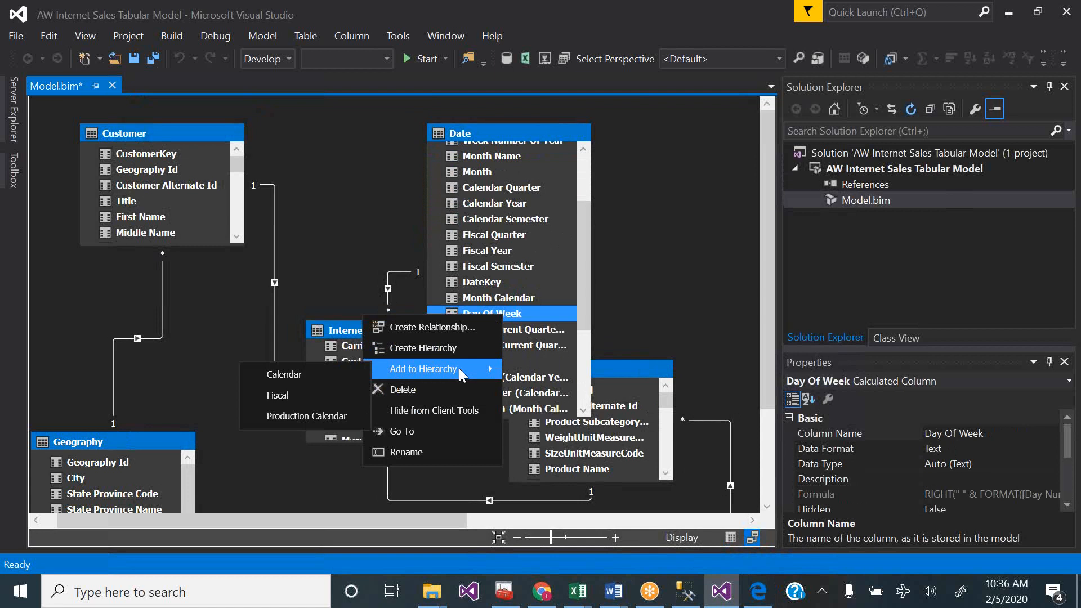
mouse_move(441, 369)
left_click(305, 415)
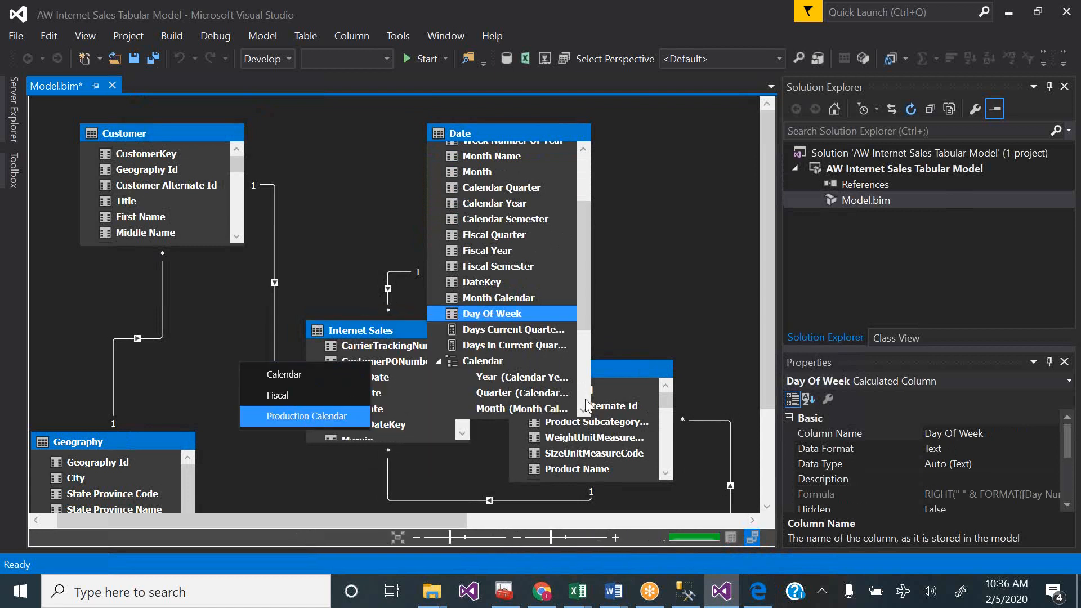
- Rename the Production Calendar hierarchy's Calendar Year level to Year
scroll(586, 406, "down", 5)
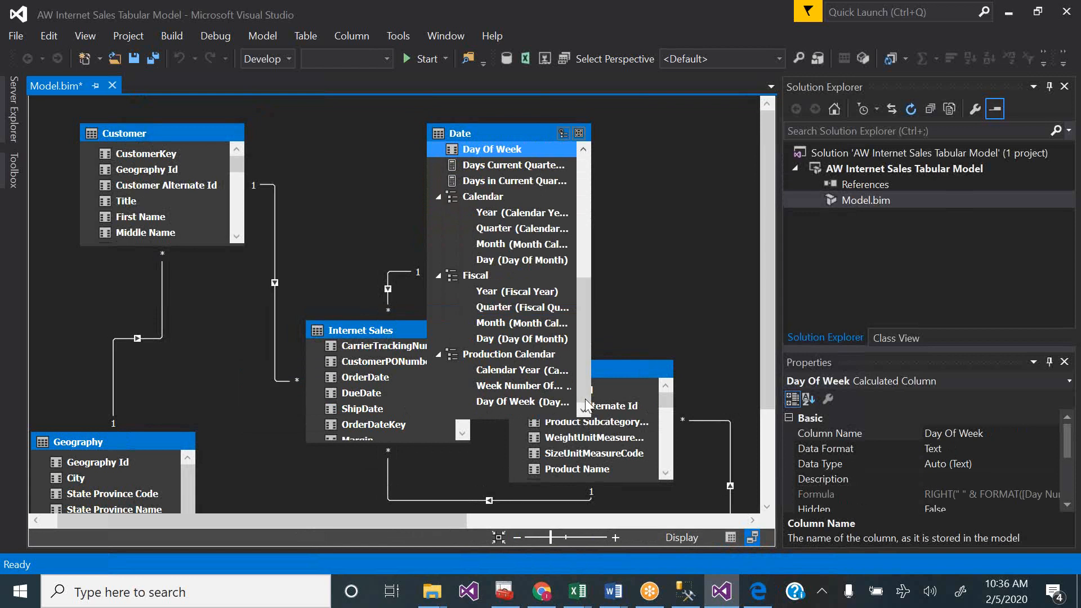
double_click(518, 373)
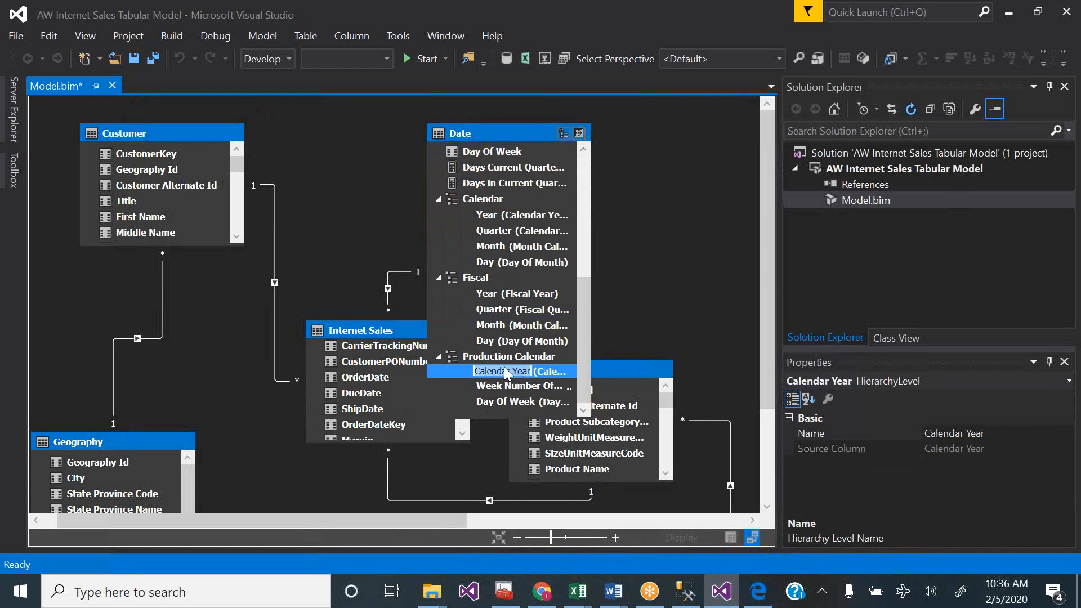
key("BackSpace")
key("BackSpace")
key("BackSpace")
key("BackSpace")
key("BackSpace")
key("BackSpace")
key("BackSpace")
key("BackSpace")
key("BackSpace")
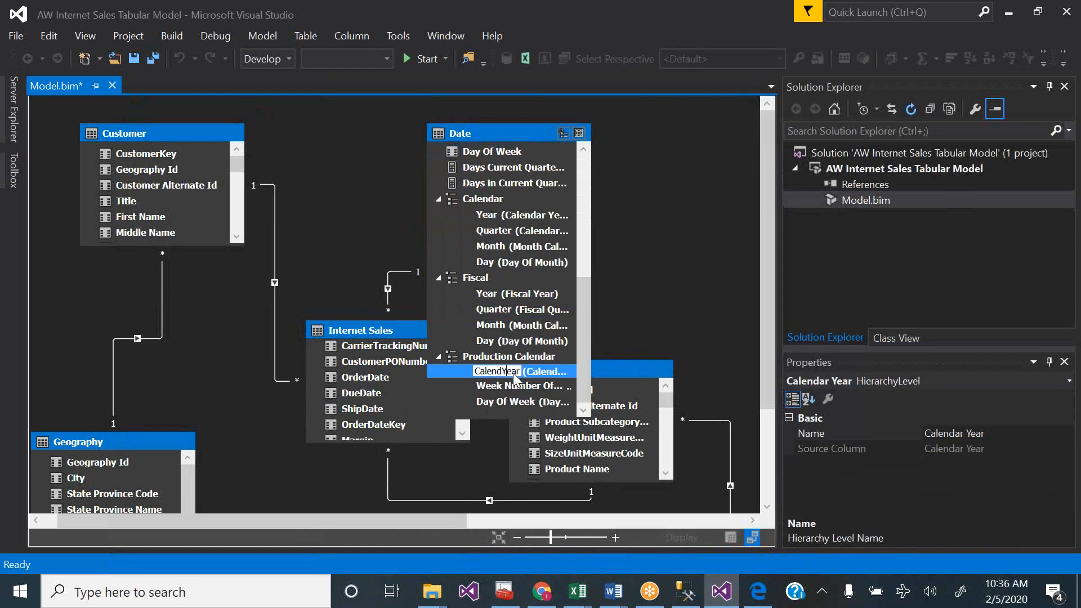
left_click(515, 386)
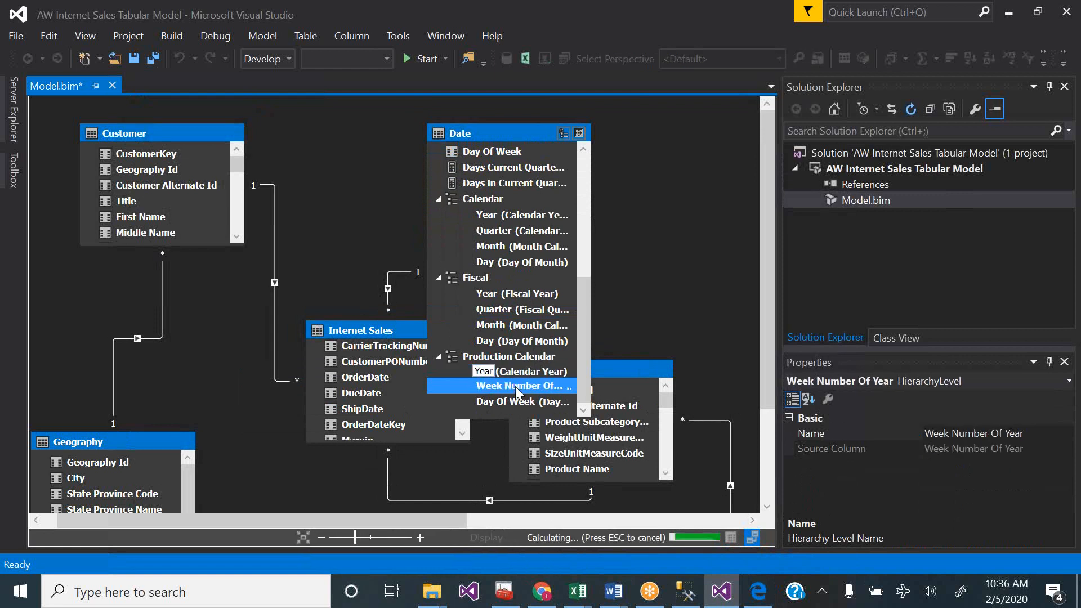
- Rename the Production Calendar hierarchy's Week Number Of Year level to Week and dismiss the error dialog
left_click(515, 386)
key("Return")
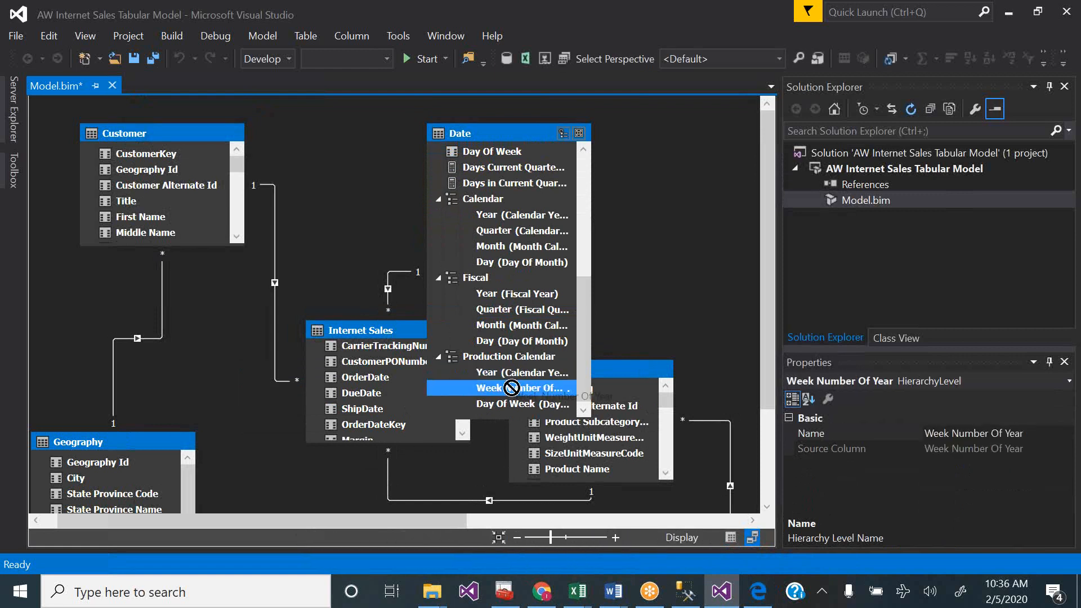
left_click(512, 387)
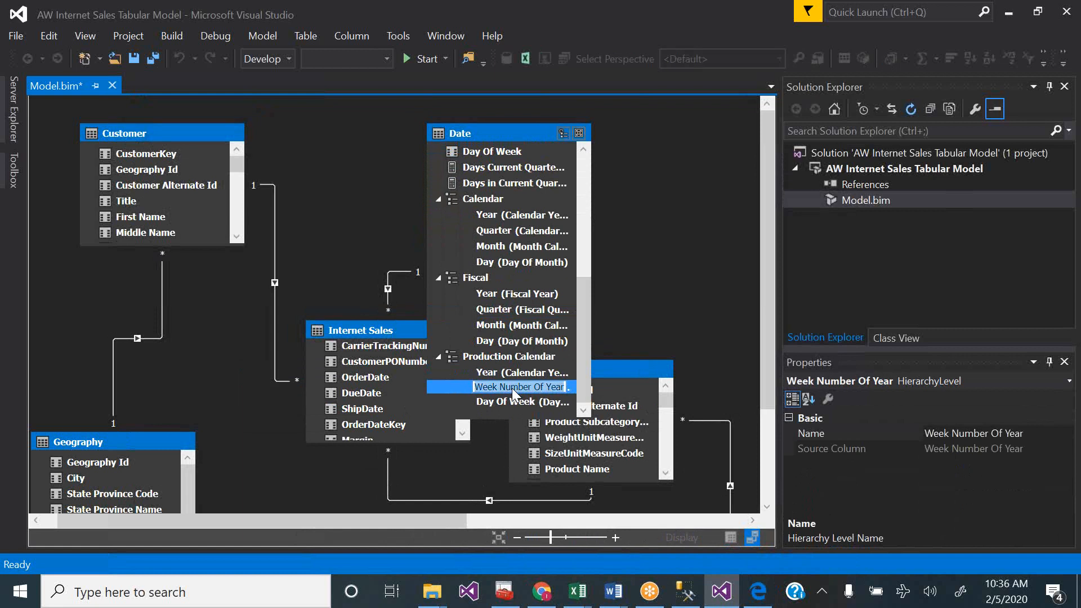
key("BackSpace")
key("BackSpace")
key("BackSpace")
key("BackSpace")
key("BackSpace")
key("BackSpace")
key("BackSpace")
key("BackSpace")
key("BackSpace")
key("BackSpace")
key("BackSpace")
key("BackSpace")
key("BackSpace")
key("BackSpace")
key("BackSpace")
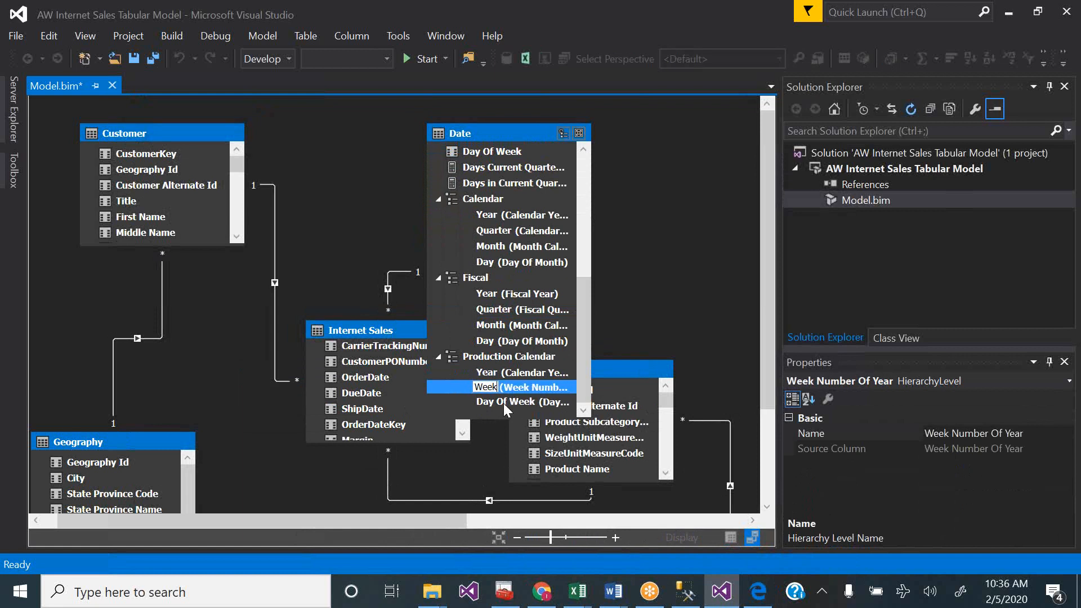
left_click(503, 404)
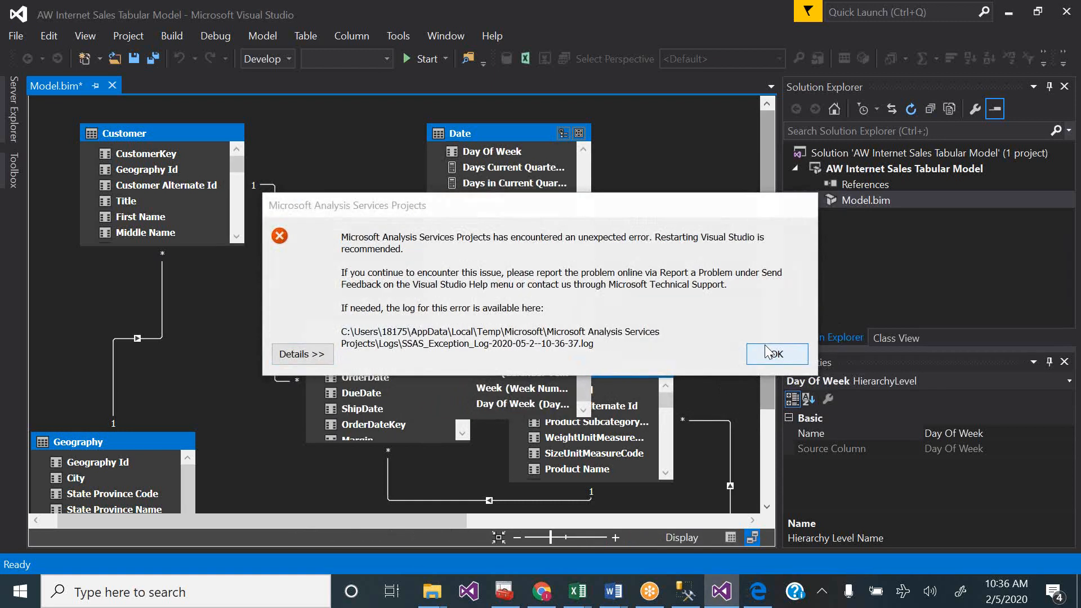
left_click(769, 352)
- Rename the Production Calendar hierarchy's Day Of Week level to Day
double_click(525, 400)
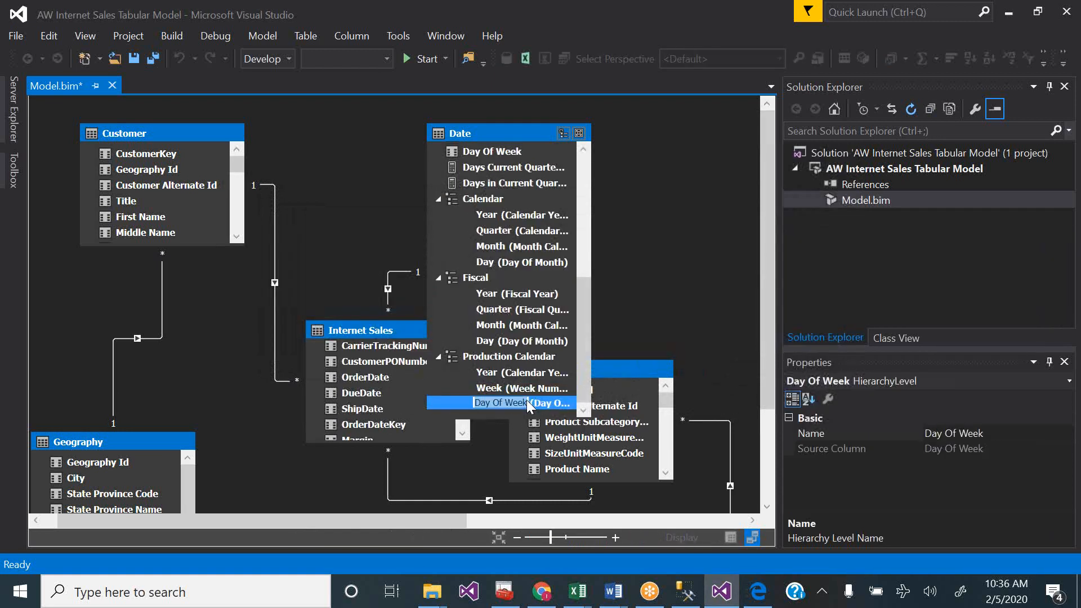
type("Day")
key("Return")
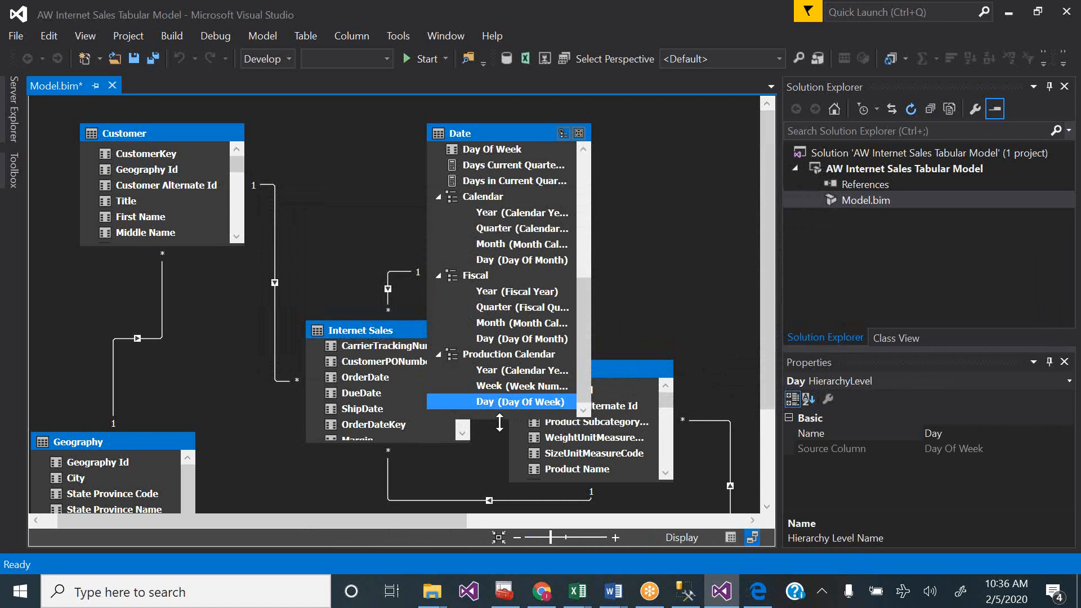
- Shorten the Date table in the diagram so it clears the Internet Sales and Product tables, and shift it slightly right
left_click_drag(500, 418, 558, 295)
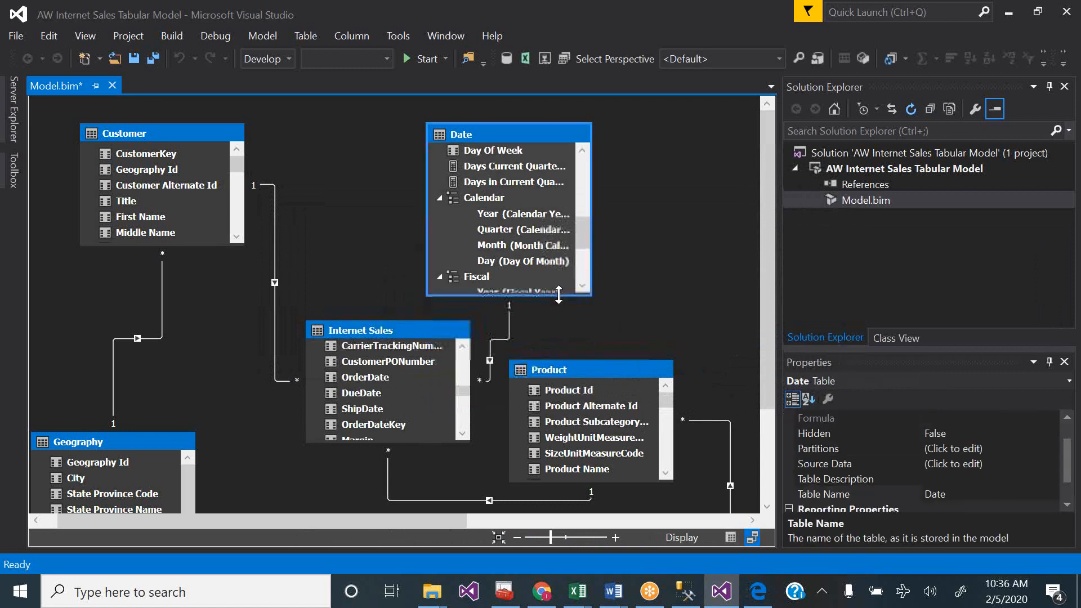
left_click_drag(536, 131, 573, 131)
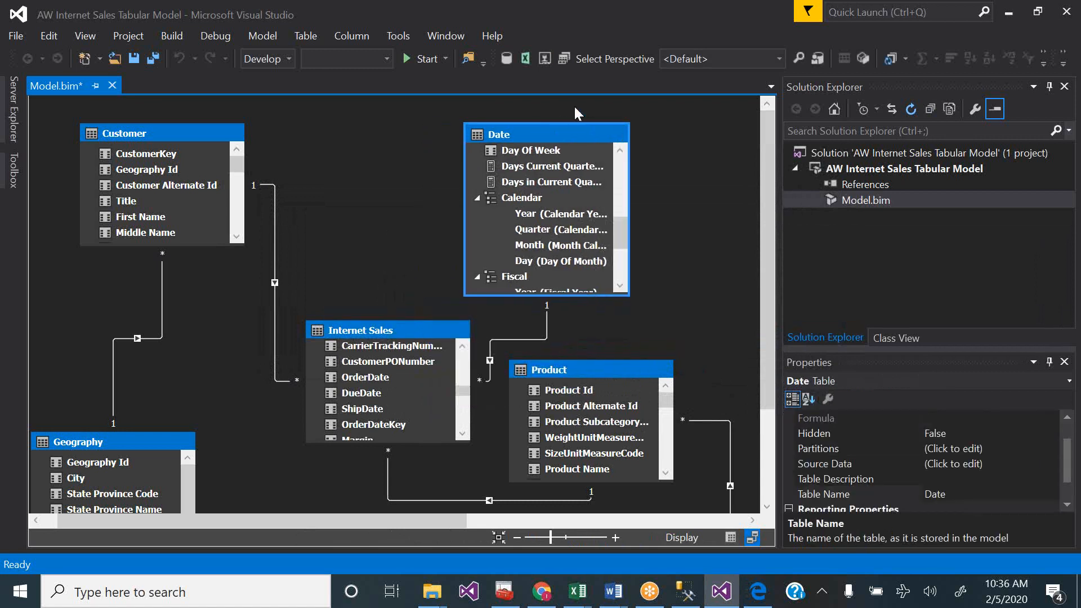
- Read the Lesson 11: Create Partitions instructions in the PDF tutorial, and switch the Visual Studio model from diagram to grid view
left_click(758, 592)
scroll(680, 460, "down", 2)
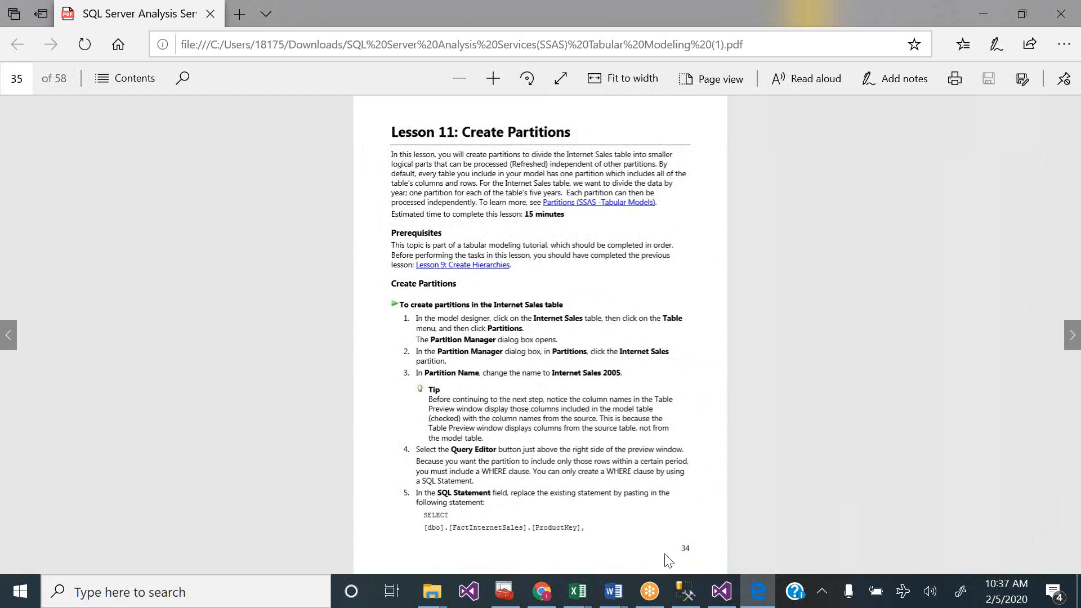
mouse_move(716, 594)
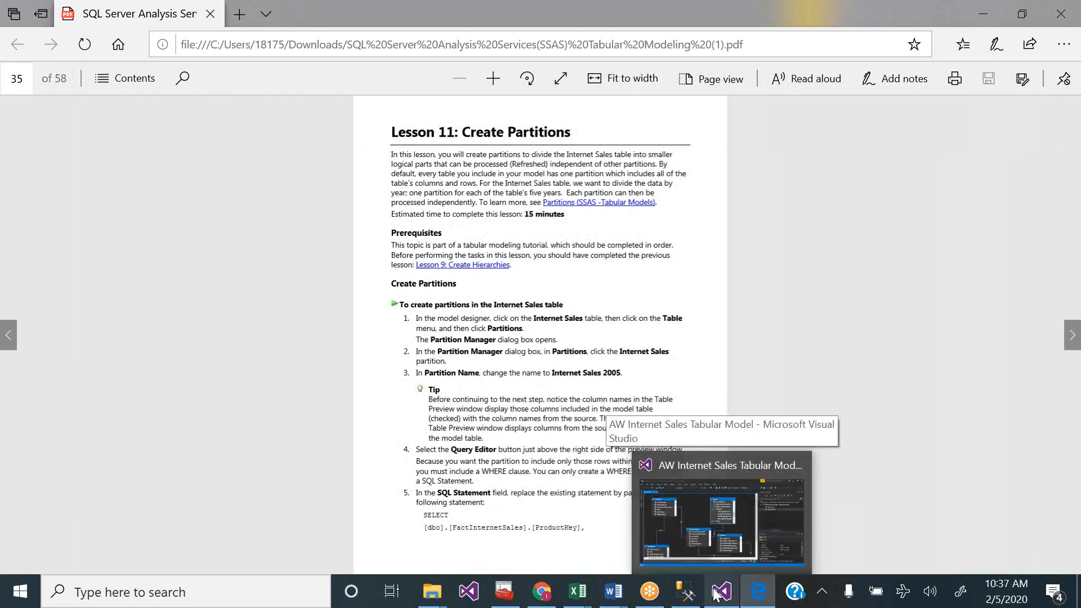
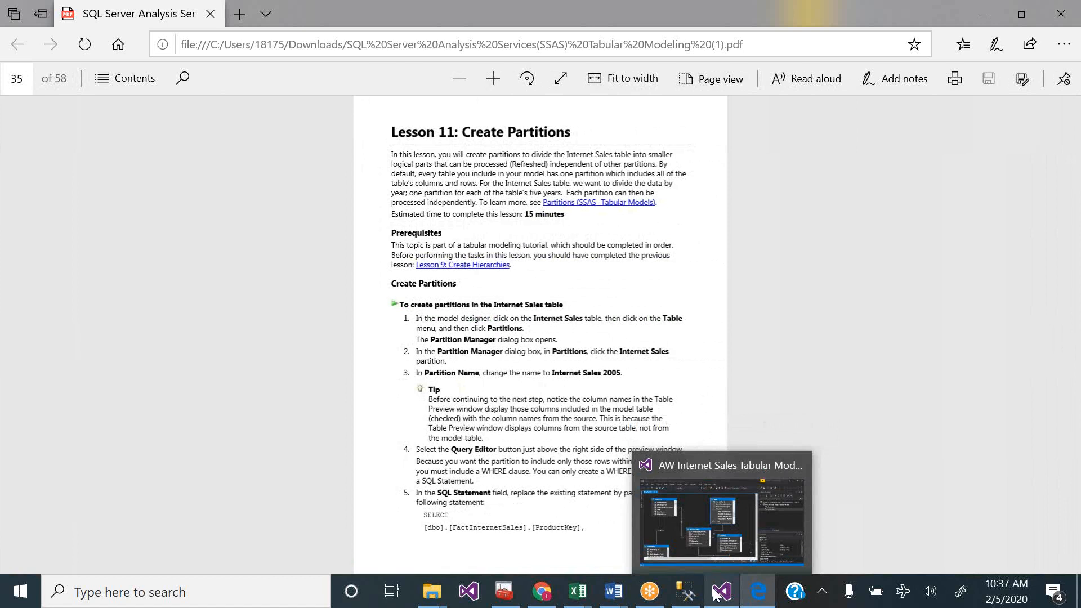
left_click(714, 593)
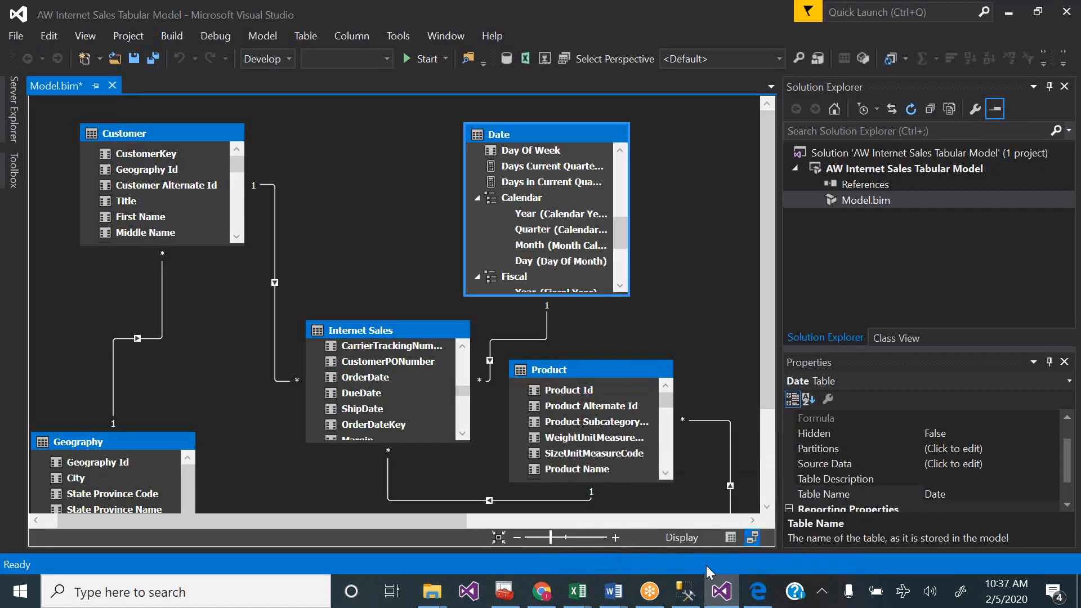
left_click(731, 537)
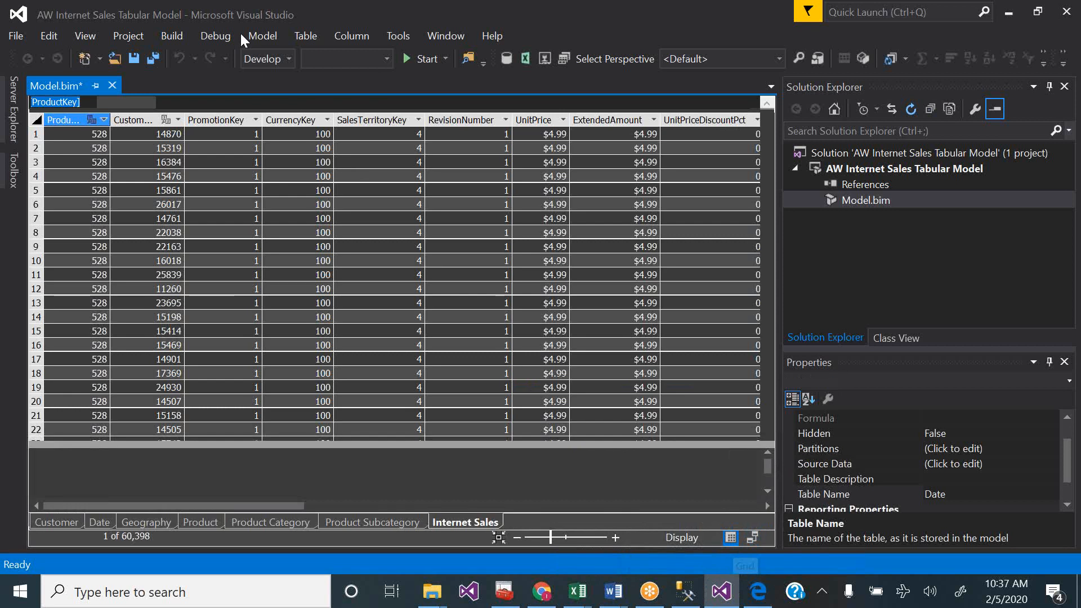
- Open the Partition Manager for the Internet Sales table
left_click(275, 36)
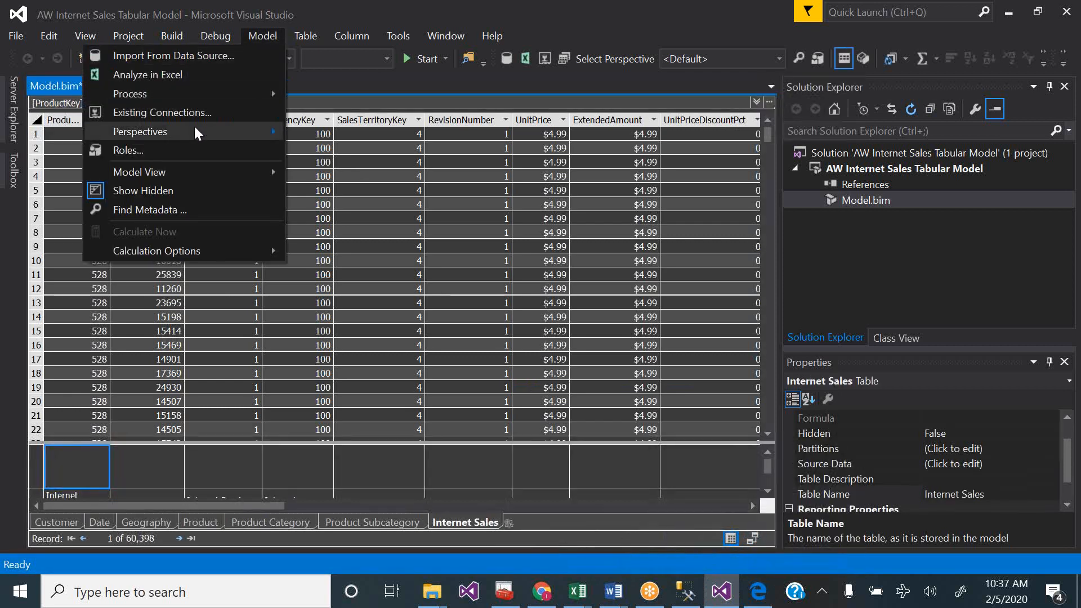
left_click(244, 39)
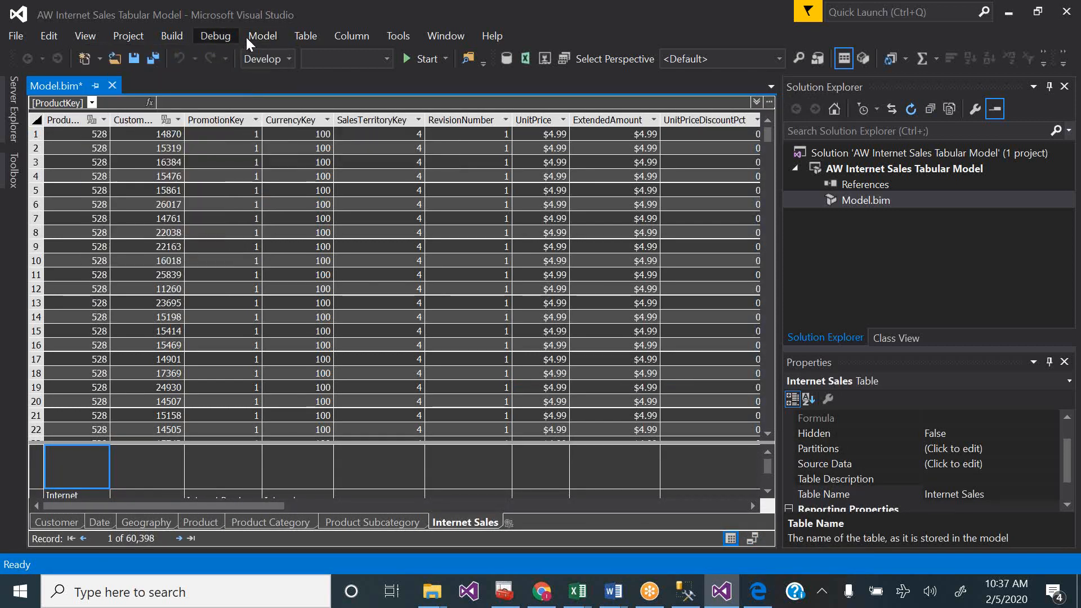
left_click(300, 35)
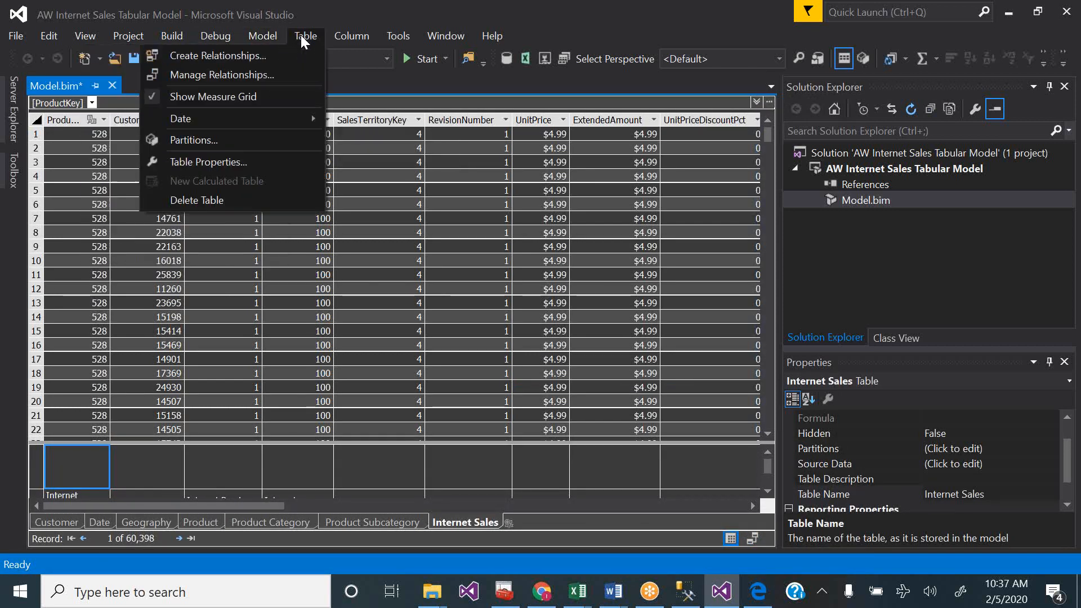
left_click(246, 140)
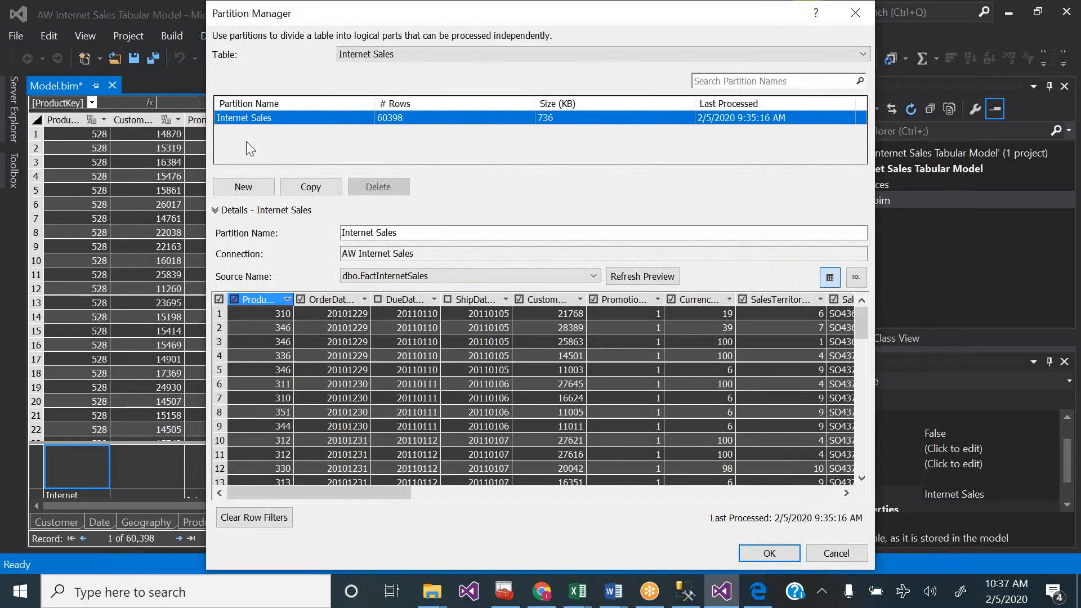
left_click(853, 552)
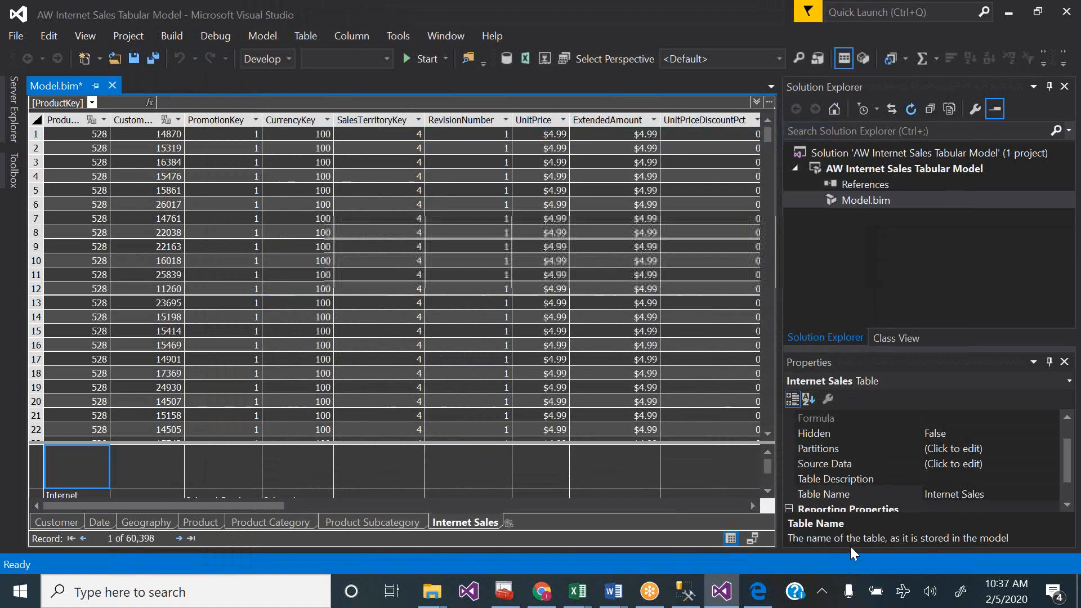
left_click(312, 37)
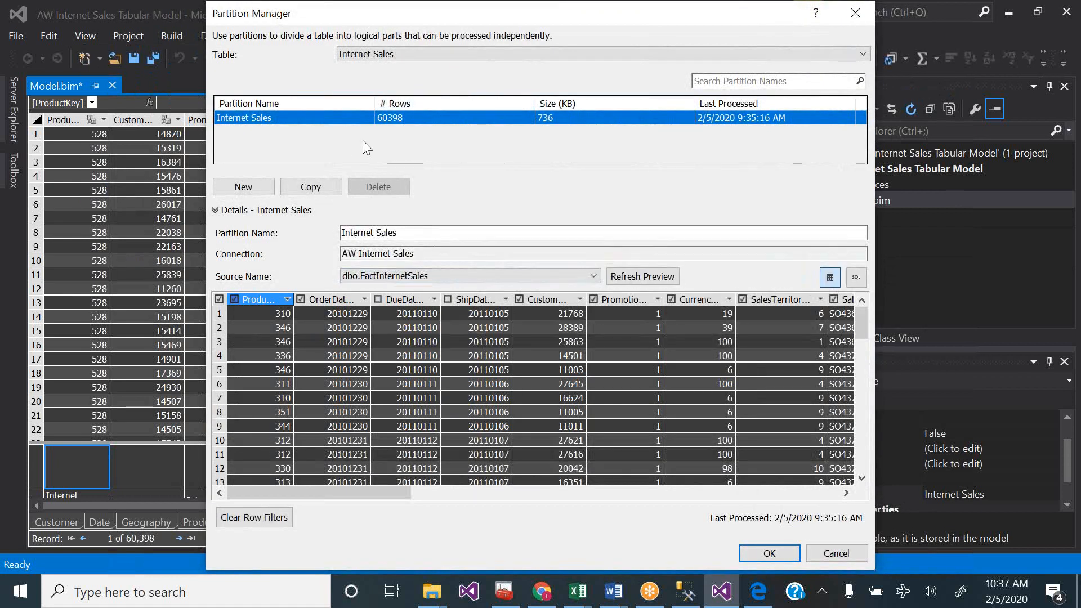
- Add a new partition and rename the original Internet Sales partition to Internet Sales 2010
left_click(250, 191)
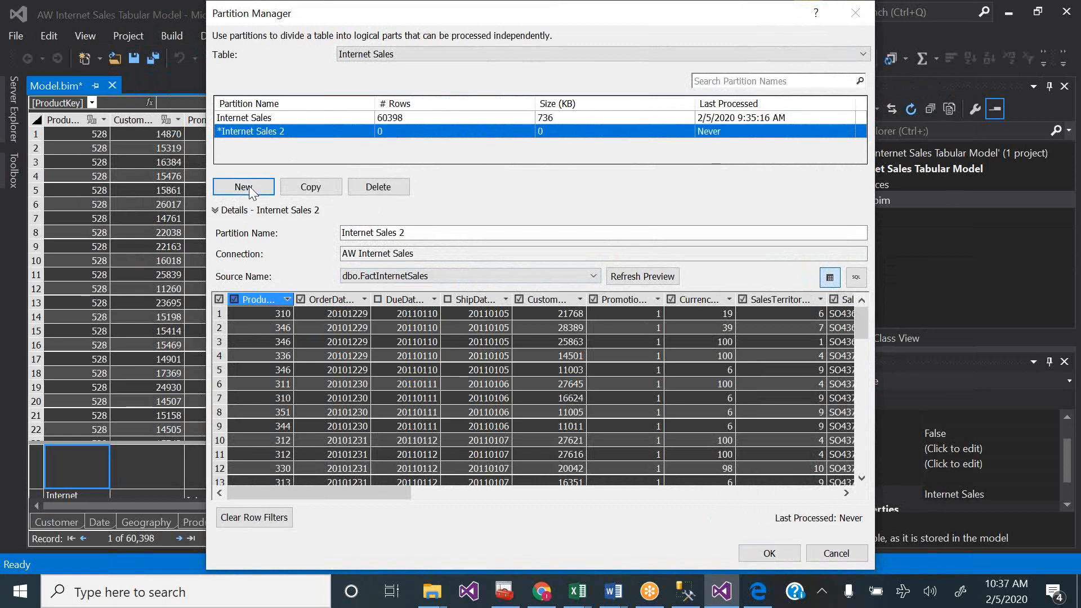
left_click(271, 114)
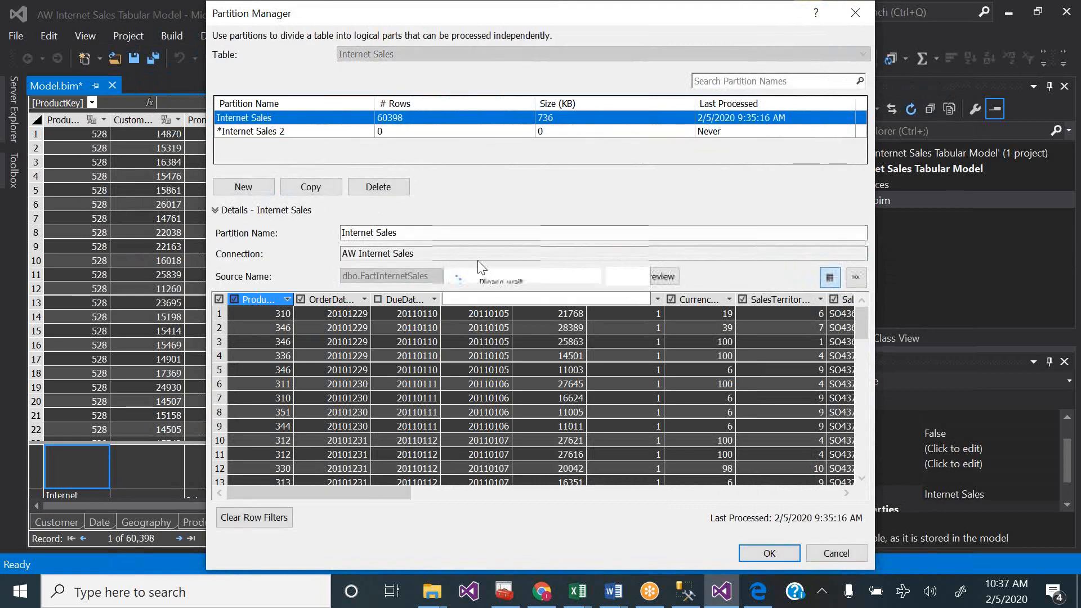
left_click(434, 233)
type("20")
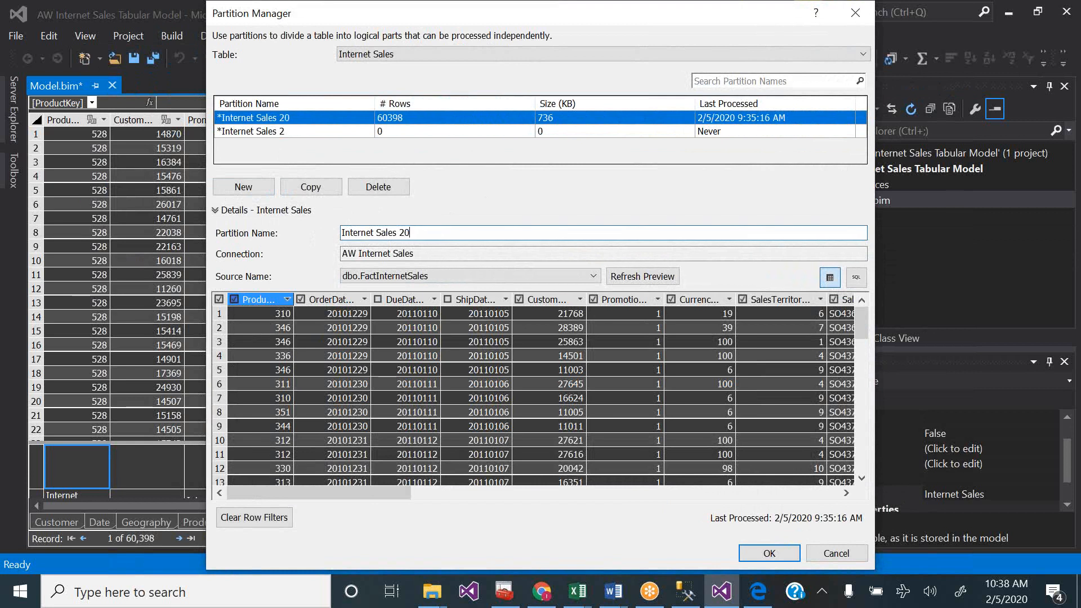
type("10")
- Show the Internet Sales 2010 partition as a SQL statement, add a WHERE line, and copy the whole statement
left_click(856, 279)
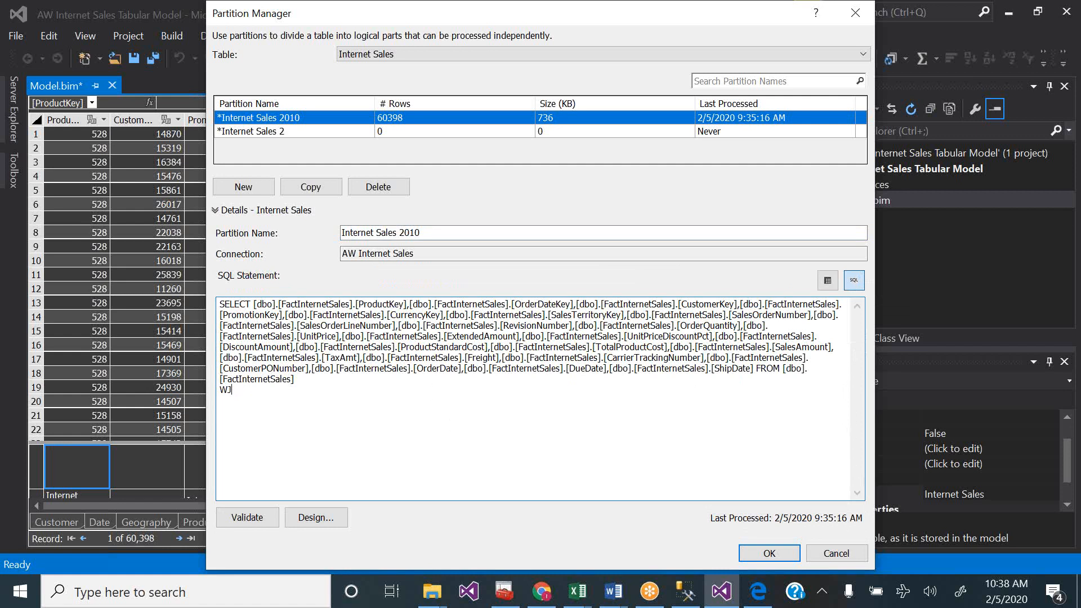
type("WHERE")
left_click_drag(265, 399, 212, 307)
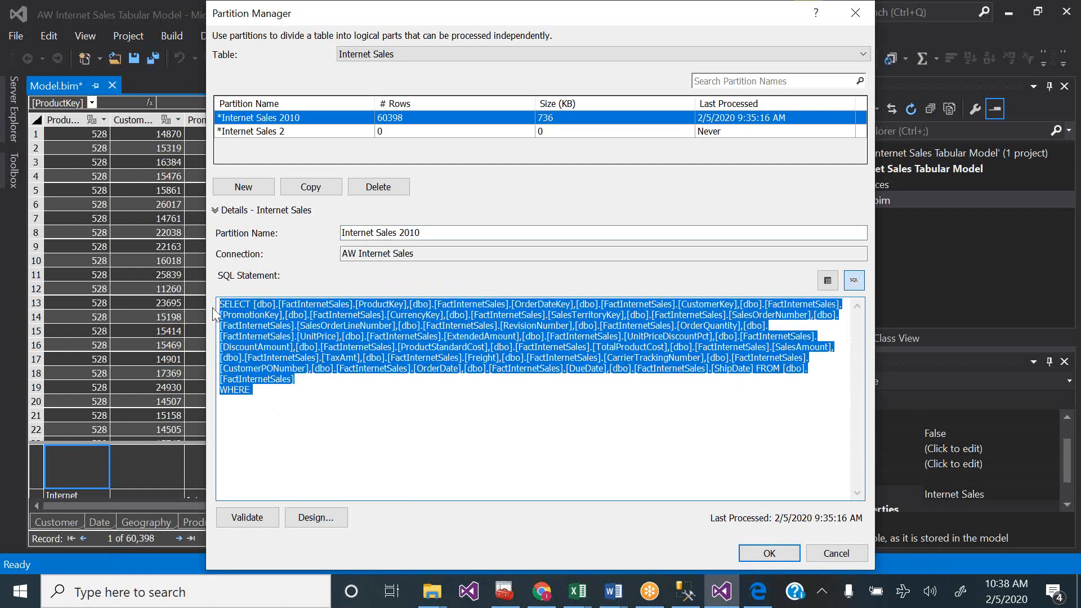
- Switch to SQL Server Management Studio and paste the copied statement into a new query on the AdventureWorksDW2012 database
left_click(685, 592)
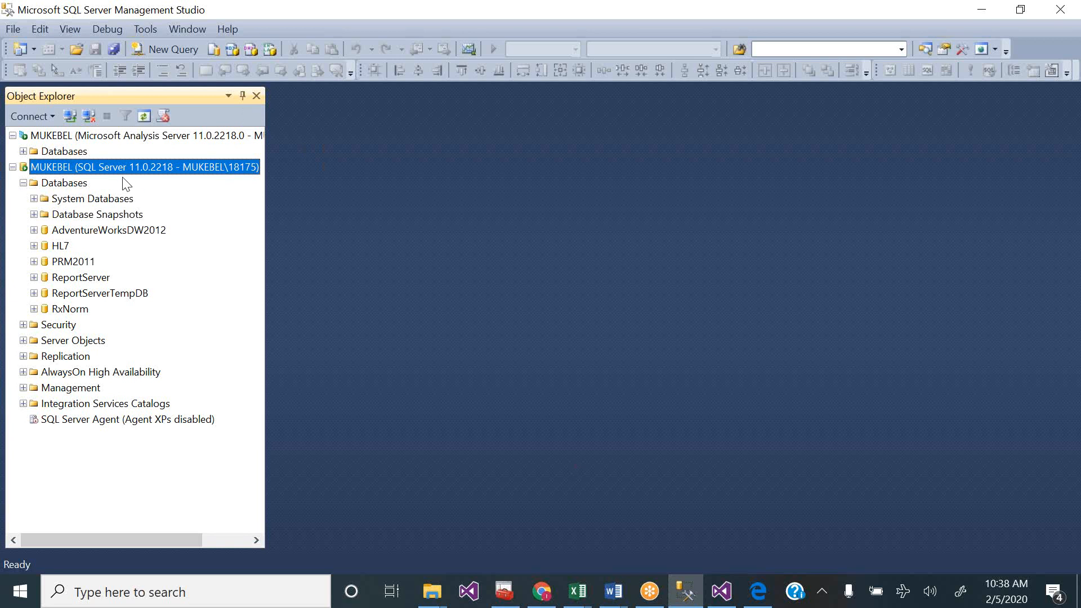
left_click(119, 228)
right_click(119, 228)
left_click(156, 254)
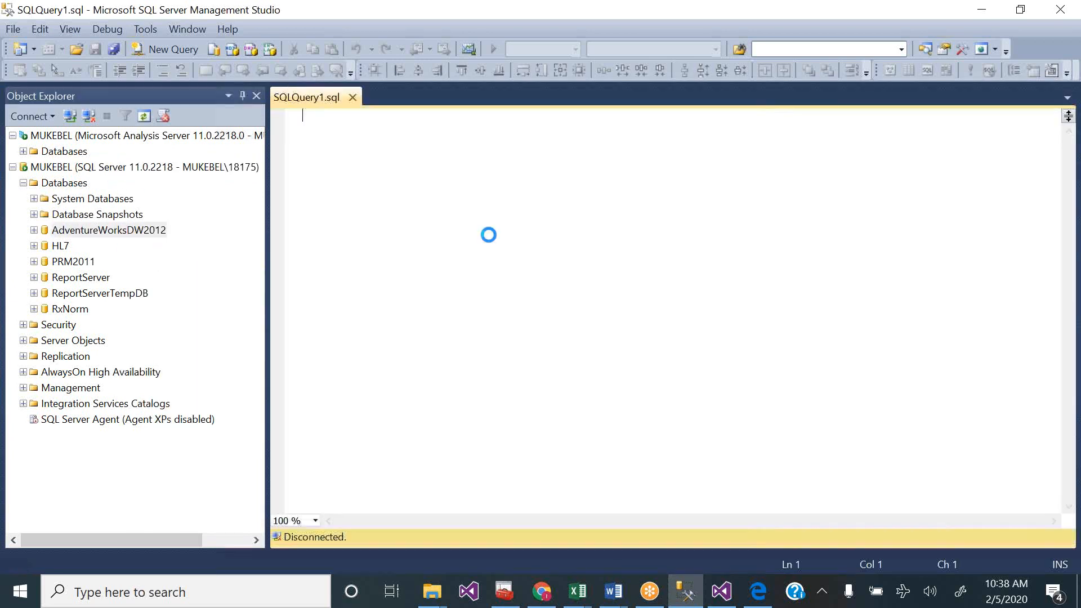
key("ctrl+v")
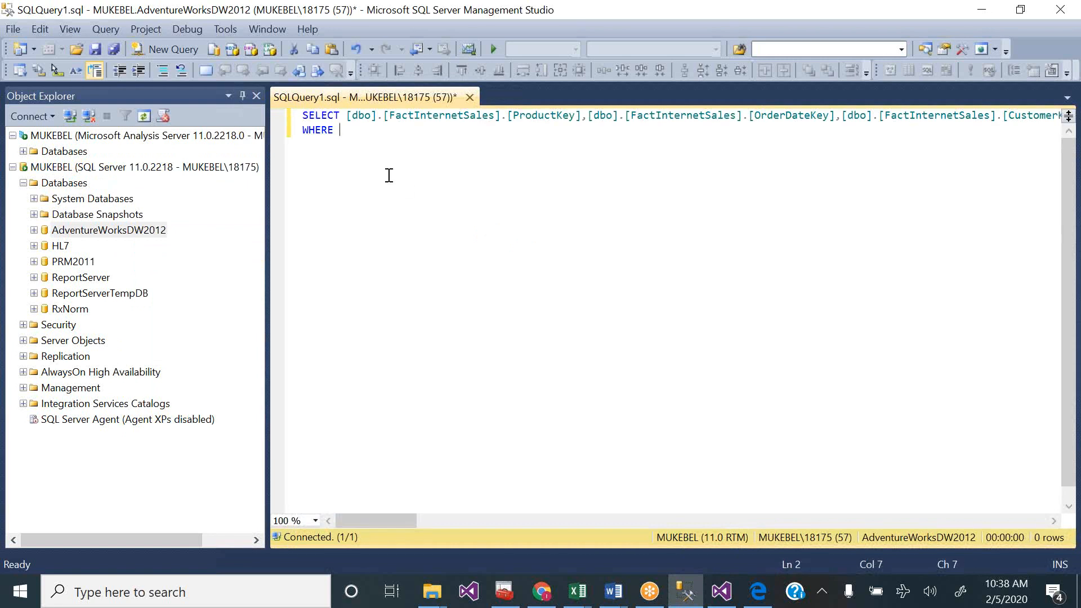
- Run the query without its WHERE line and examine the date columns in the results
key("BackSpace")
key("BackSpace")
key("BackSpace")
key("BackSpace")
key("BackSpace")
key("BackSpace")
key("BackSpace")
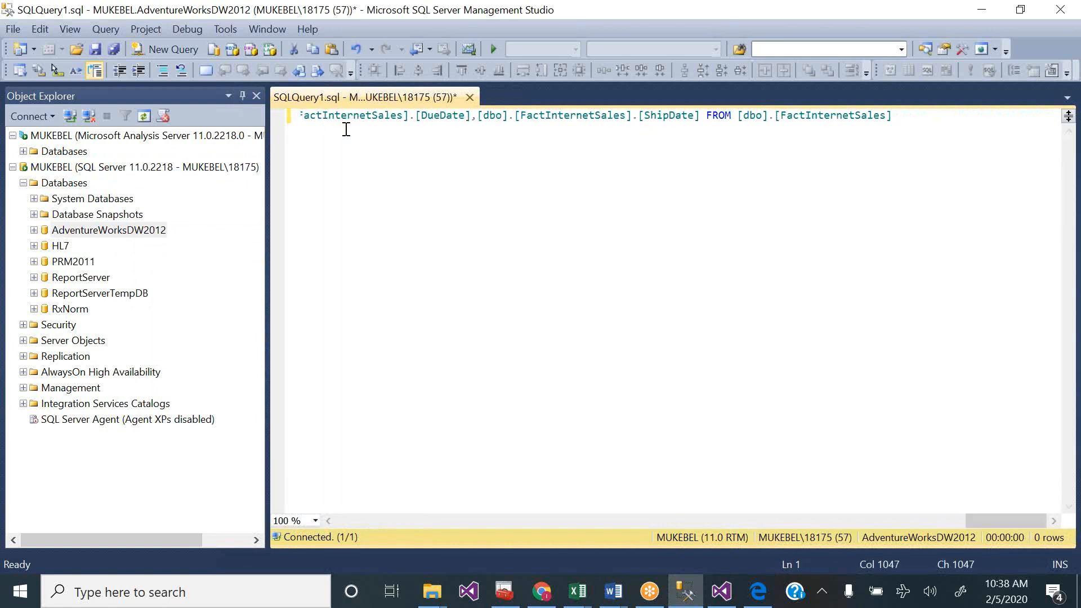
left_click(113, 28)
left_click(124, 111)
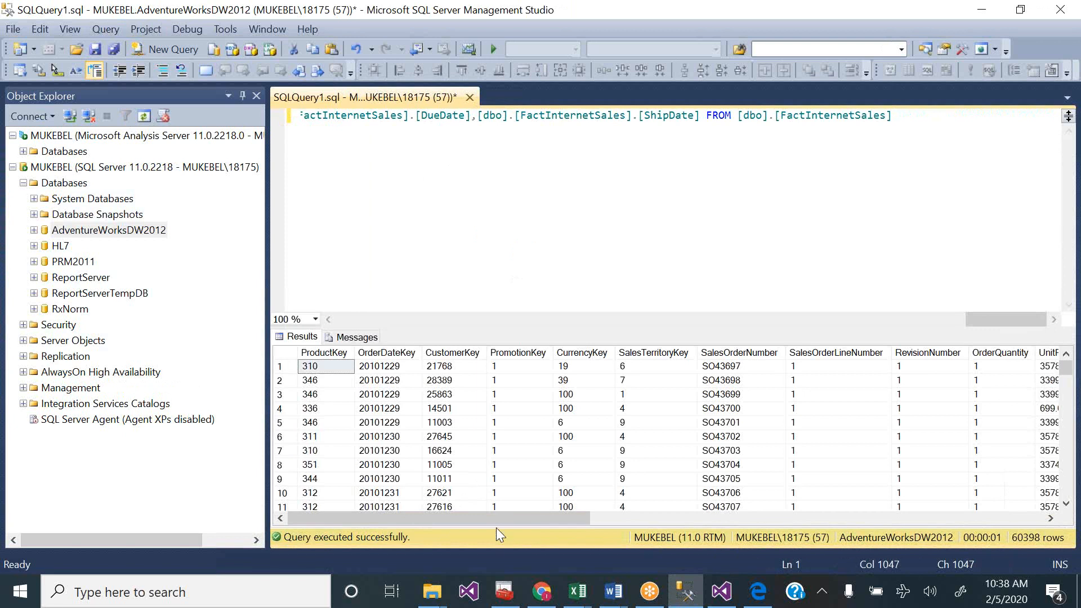
left_click_drag(513, 518, 986, 512)
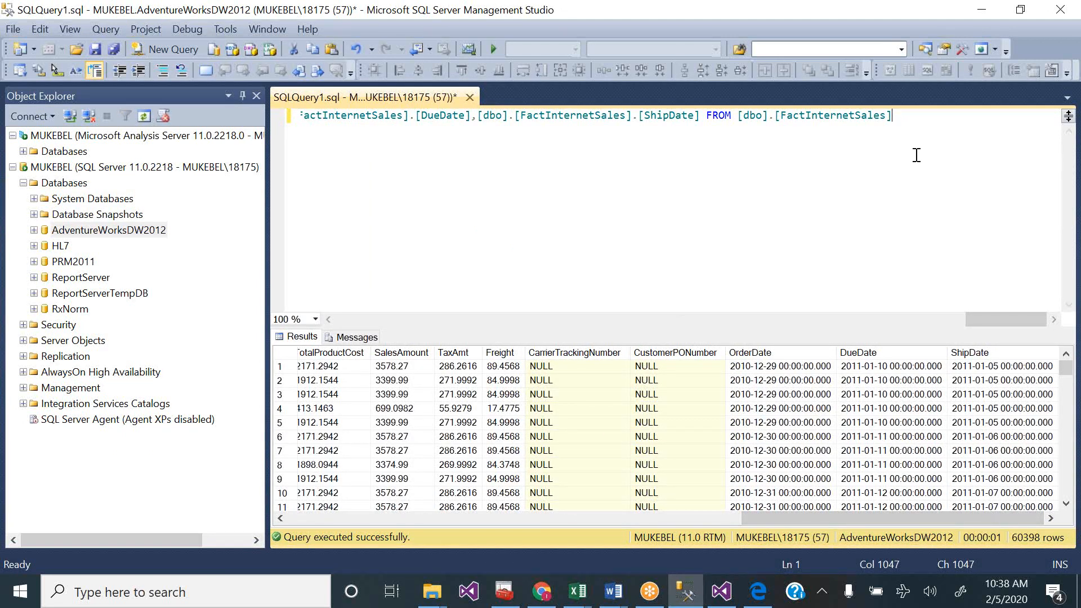
- Add the filter WHERE OrderDate>='2010-01-01' and OrderDate<='2010-12-31' to the query and execute it
key("Return")
type("WHERE")
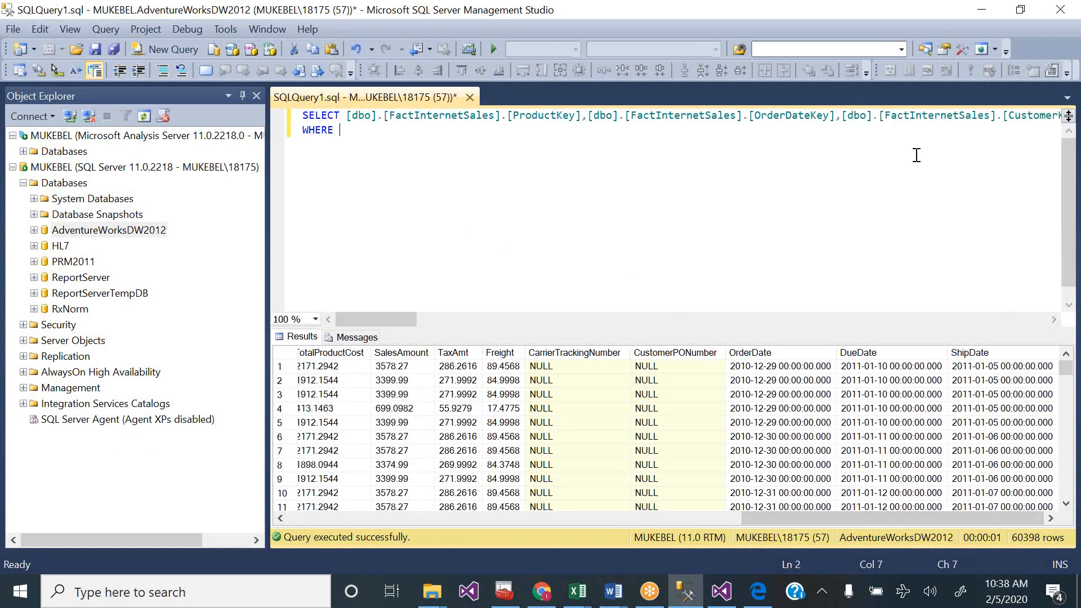
type(" Order")
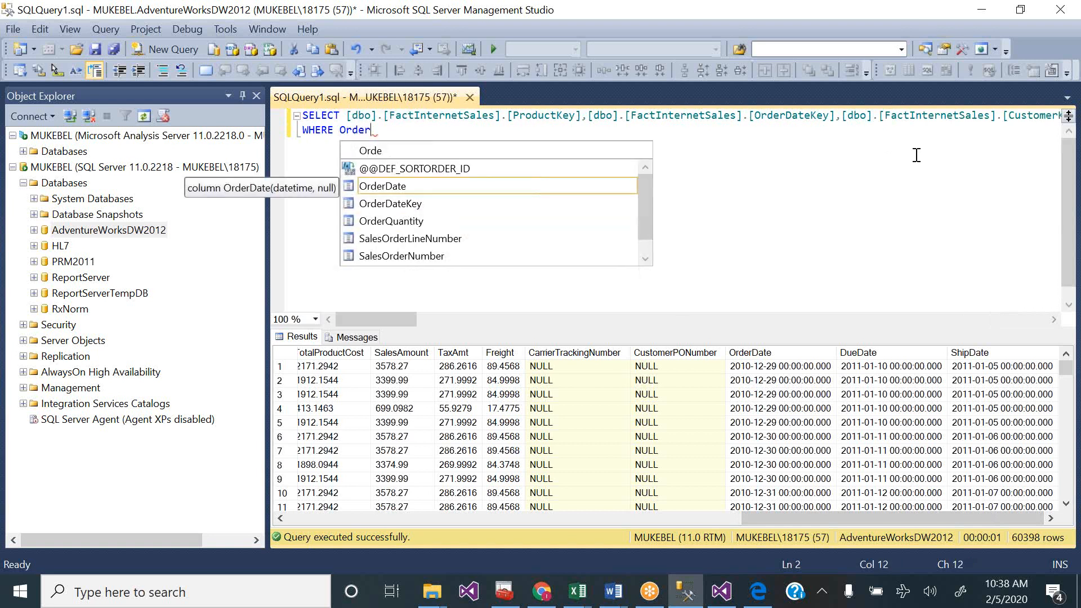
key("Tab")
type(">=")
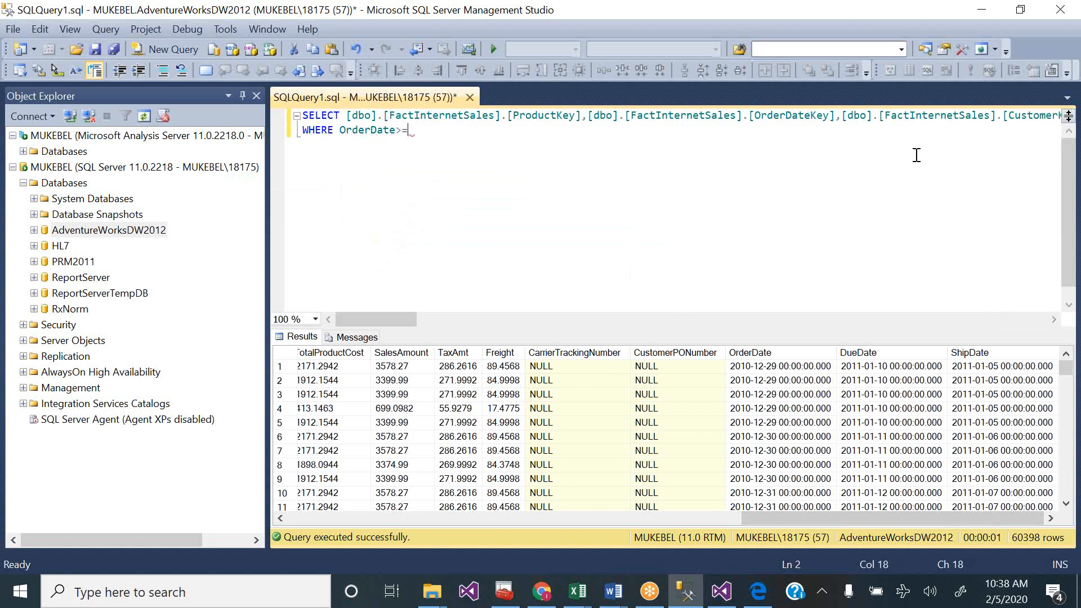
type("'2010-01-01' and ")
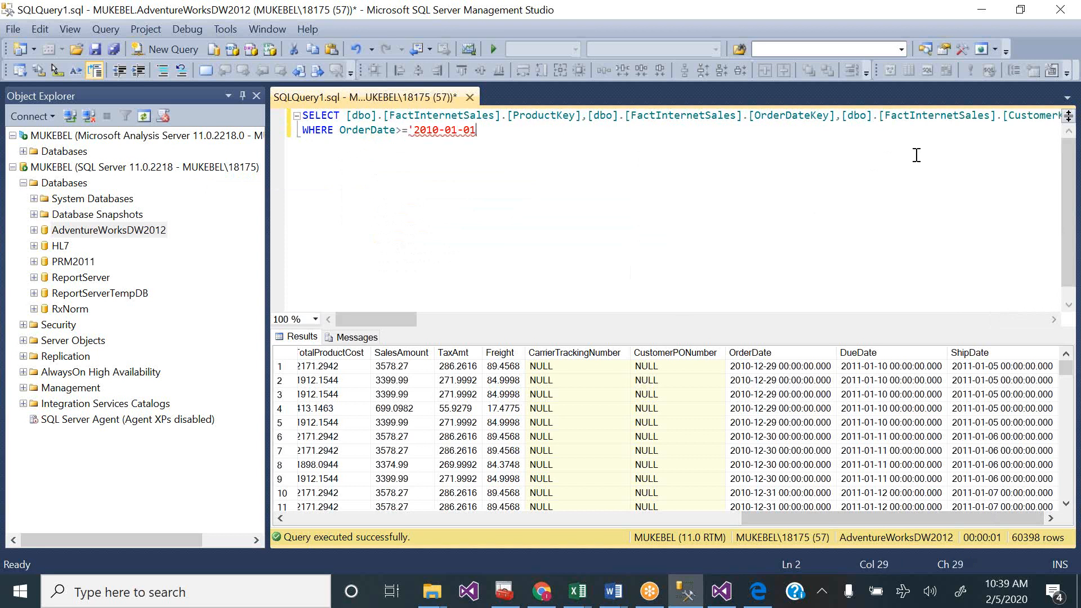
type("OrderDate")
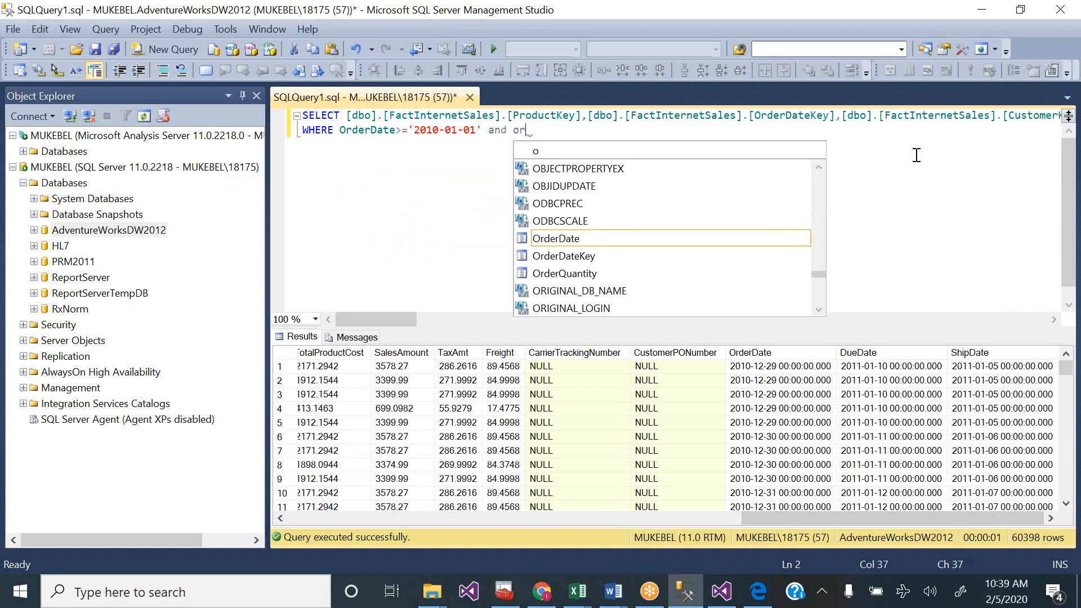
key("Tab")
type("<='2010")
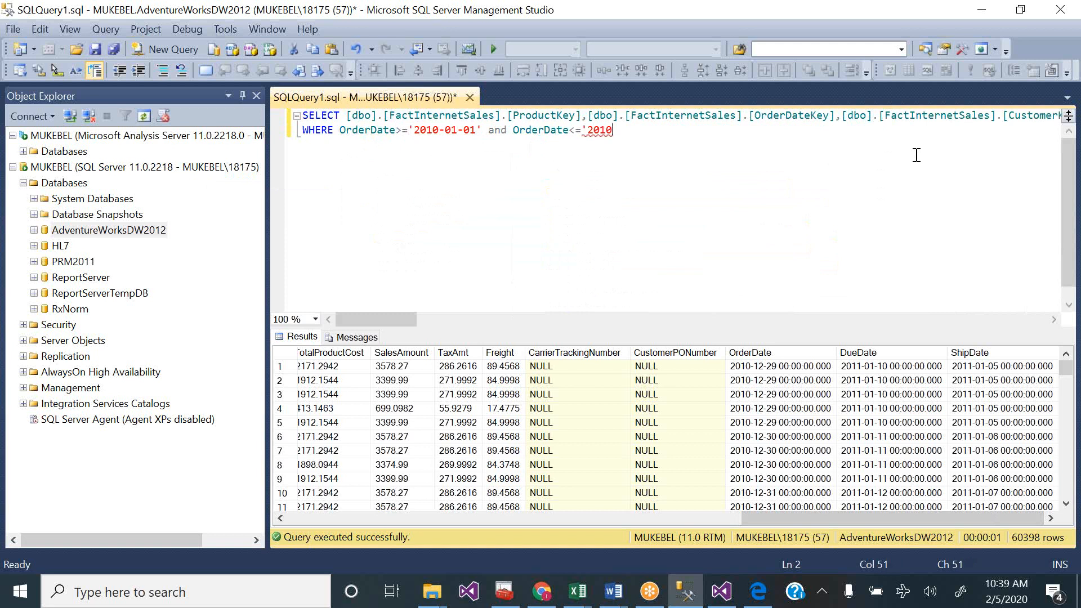
type("-12-31")
left_click(105, 31)
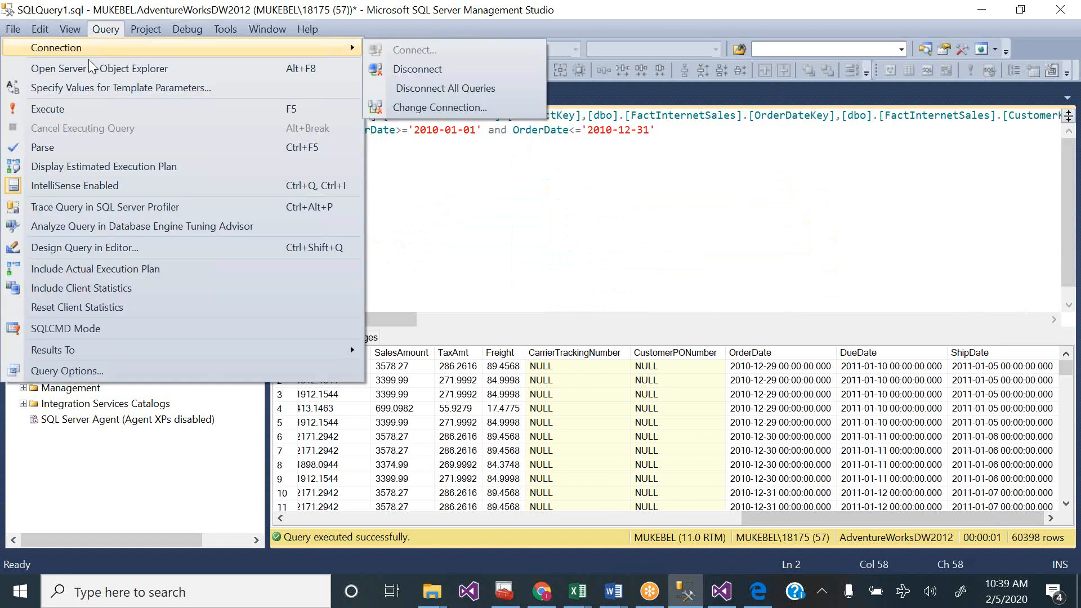
left_click(70, 110)
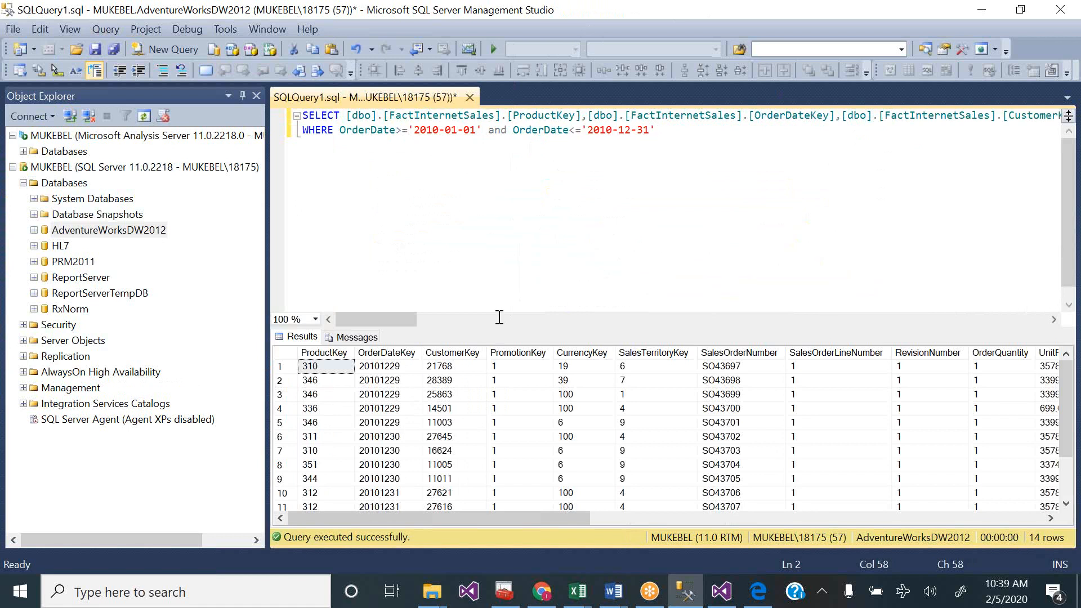
- Back in Visual Studio, replace the Internet Sales 2010 partition's SQL with the filtered query, and delete the Internet Sales 2 partition
key("ctrl+a")
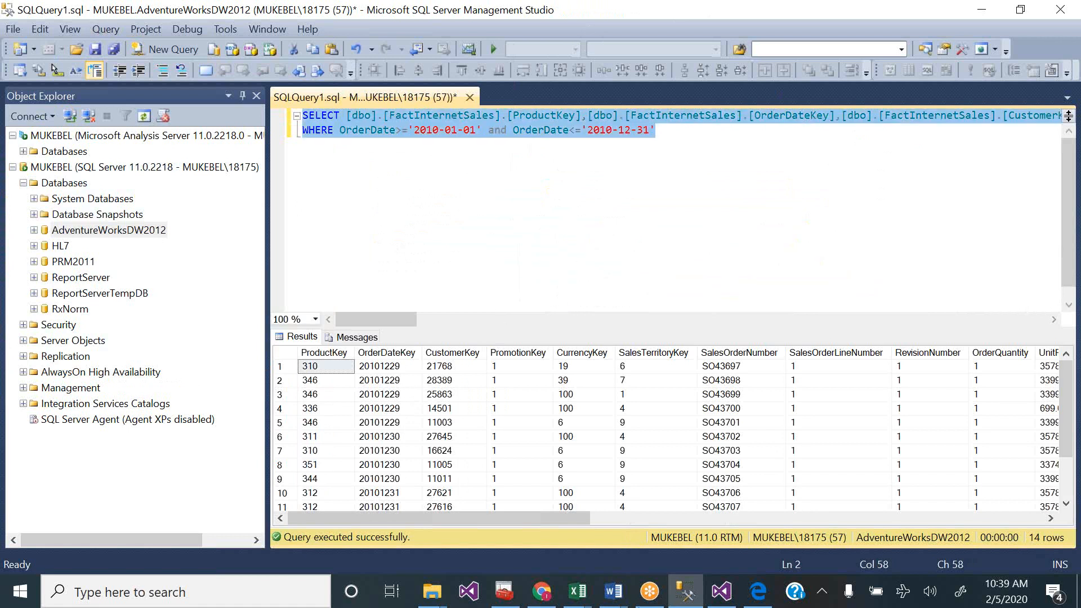
left_click(722, 592)
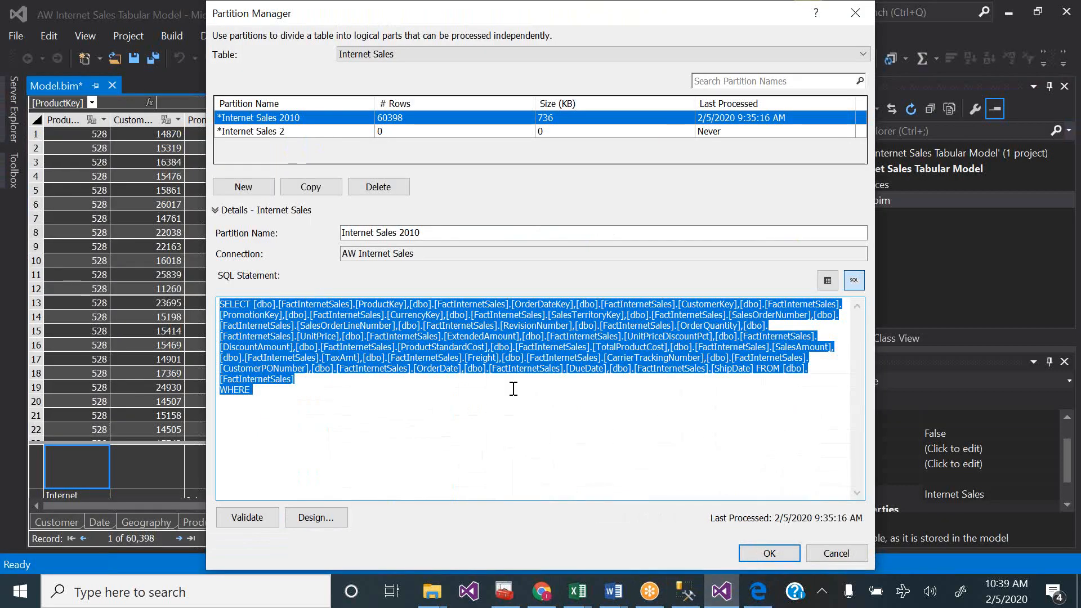
type("SELECT [dbo].[FactInternetSales].[ProductKey],[dbo].[FactInternetSales].[OrderDateKey],[dbo].[FactInternetSales].[CustomerKey],[dbo].[FactInternetSales].[PromotionKey],[dbo].[FactInternetSales].[CurrencyKey],[dbo].[FactInternetSales].[SalesTerritoryKey],[dbo].[FactInternetSales].[SalesOrderNumber],[dbo].[FactInternetSales].[SalesOrderLineNumber],[dbo].[FactInternetSales].[RevisionNumber],[dbo].[FactInternetSales].[OrderQuantity],[dbo].[FactInternetSales].[UnitPrice],[dbo].[FactInternetSales].[ExtendedAmount],[dbo].[FactInternetSales].[UnitPriceDiscountPct],[dbo].[FactInternetSales].[DiscountAmount],[dbo].[FactInternetSales].[ProductStandardCost],[dbo].[FactInternetSales].[TotalProductCost],[dbo].[FactInternetSales].[SalesAmount],[dbo].[FactInternetSales].[TaxAmt],[dbo].[FactInternetSales].[Freight],[dbo].[FactInternetSales].[CarrierTrackingNumber],[dbo].[FactInternetSales].[CustomerPONumber],[dbo].[FactInternetSales].[OrderDate],[dbo].[FactInternetSales].[DueDate],[dbo].[FactInternetSales].[ShipDate] FROM [dbo].[FactInternetSales] WHERE OrderDate>='2010-01-01' and OrderDate<='2010-12-31'")
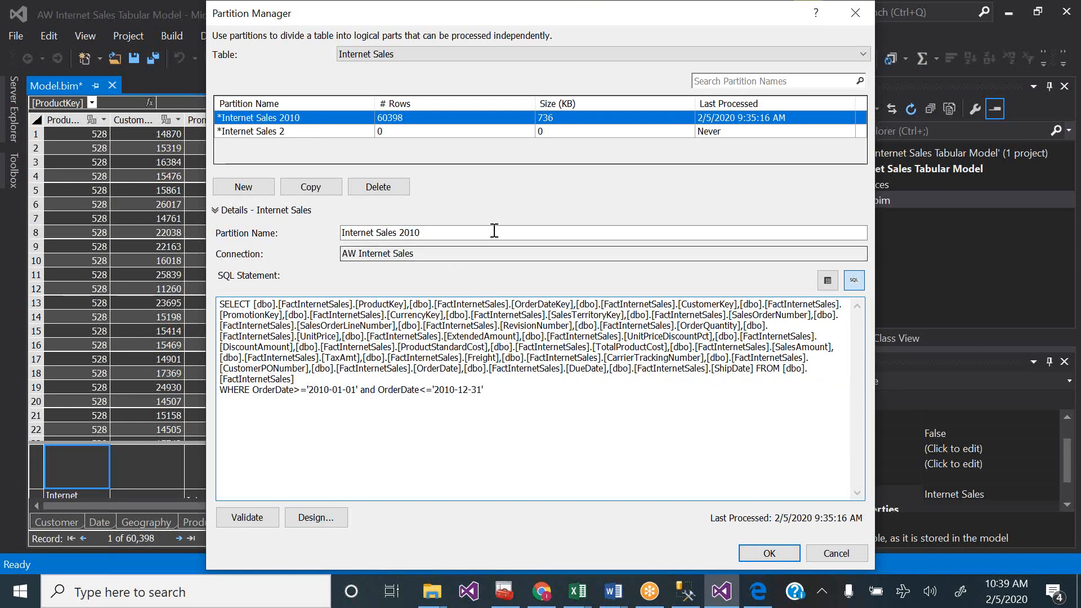
left_click(312, 132)
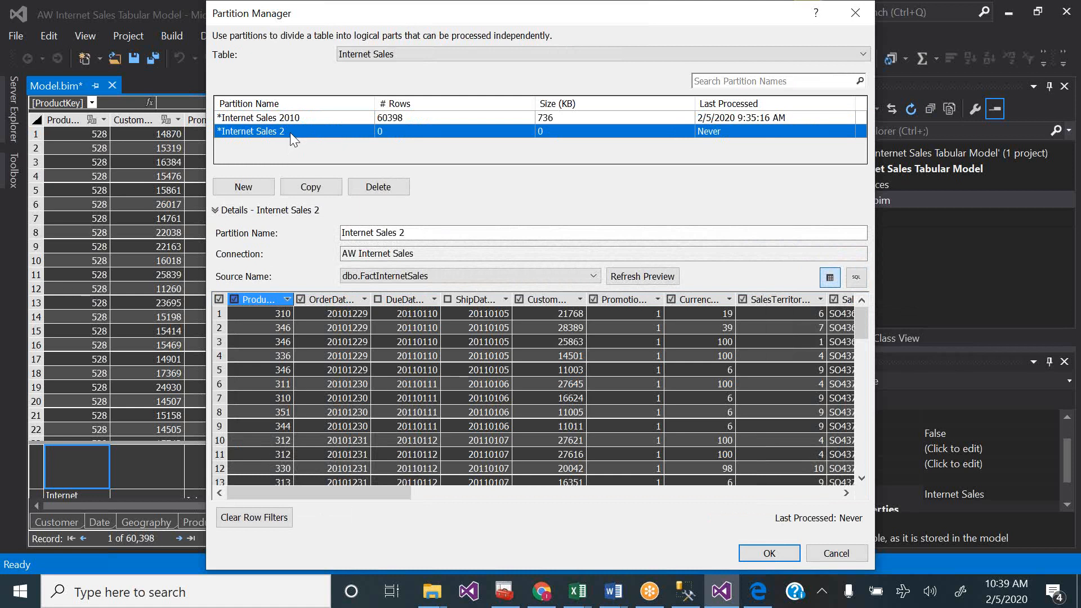
left_click(378, 186)
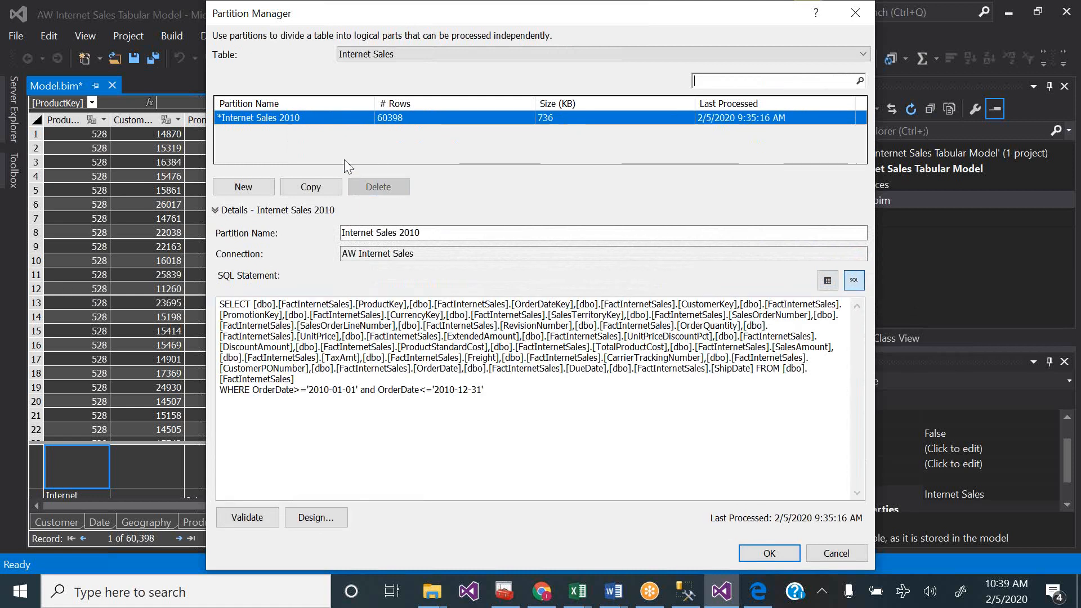
- Copy the Internet Sales 2010 partition and name the copy Internet Sales 2011
left_click(316, 187)
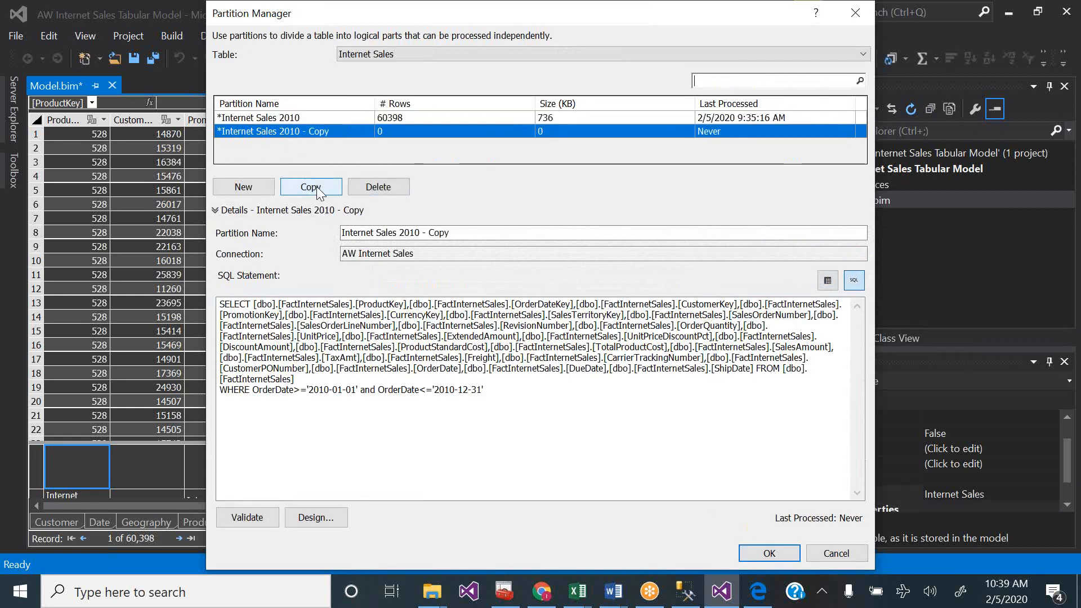
left_click(495, 236)
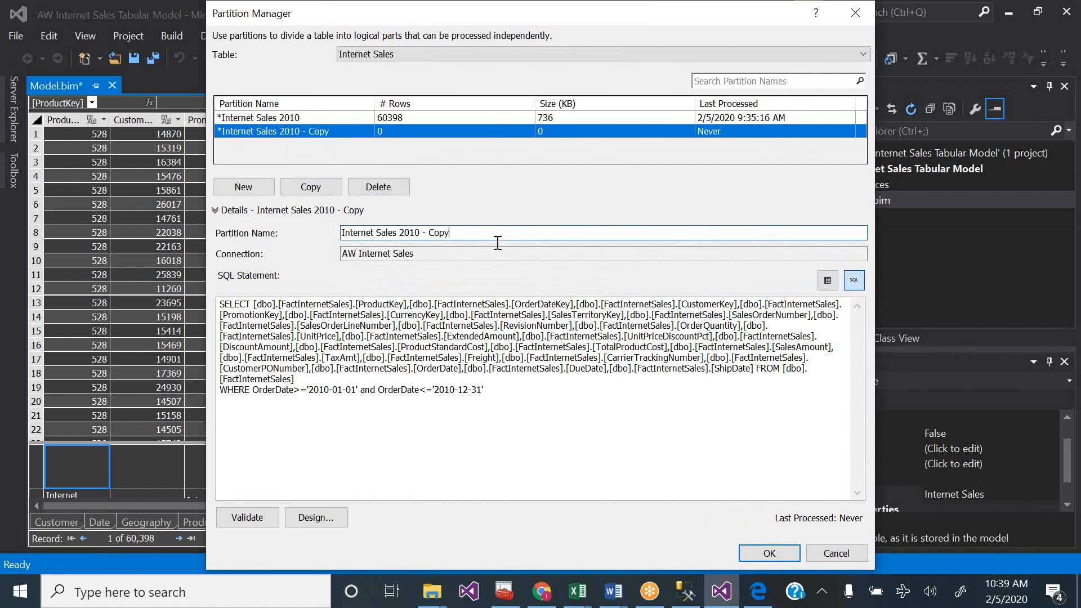
key("BackSpace")
key("BackSpace")
key("BackSpace")
key("BackSpace")
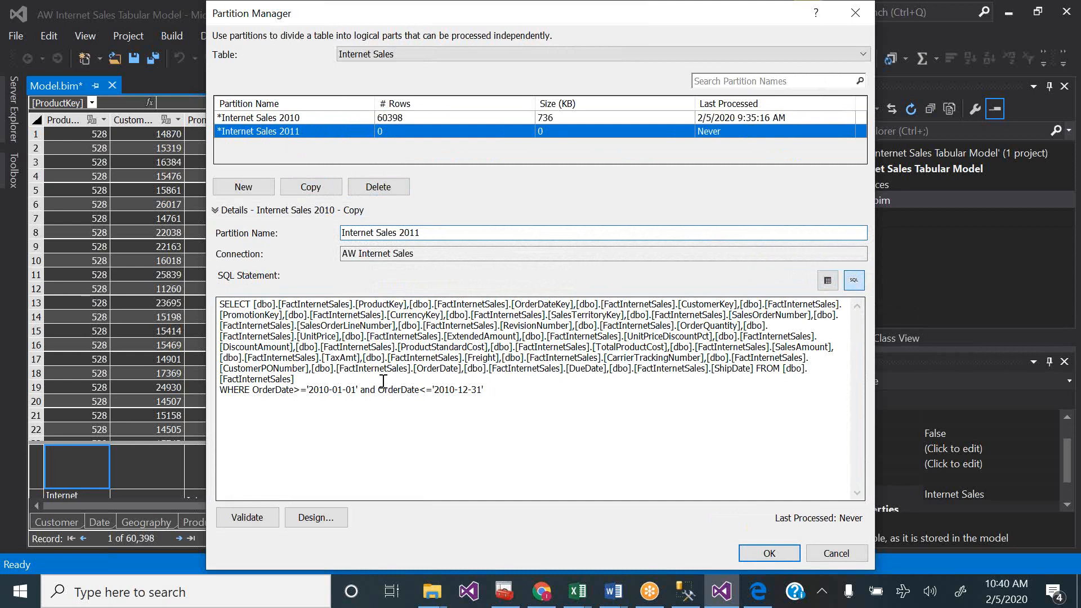
- Change the Internet Sales 2011 partition's OrderDate range to '2011-01-01' through '2011-12-31' in its SQL statement
left_click(327, 390)
key("Delete")
type("1")
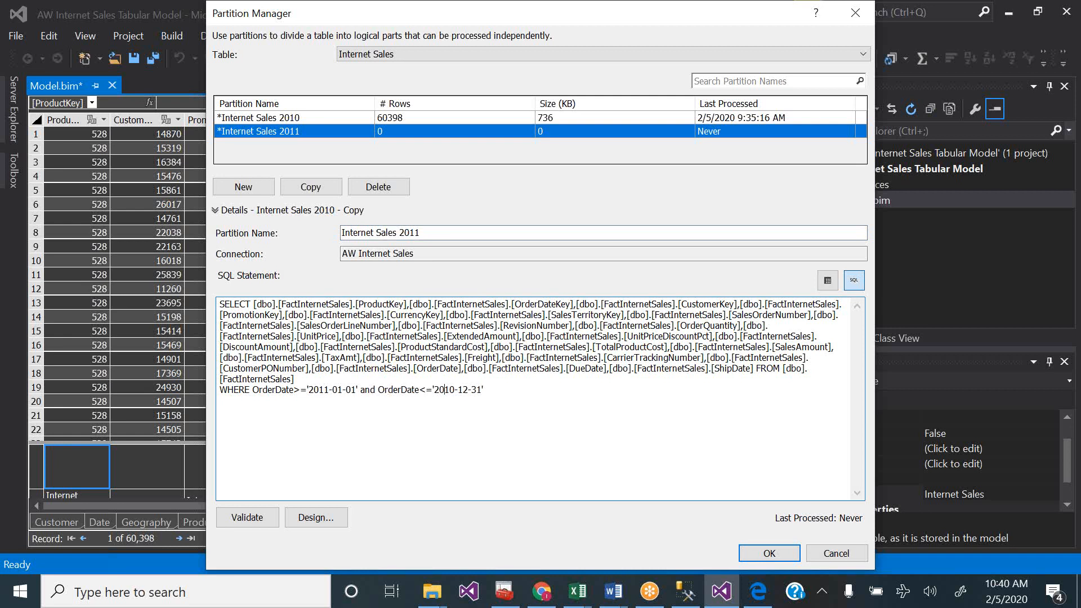
key("Delete")
type("1")
- Copy the Internet Sales 2011 partition and name the copy Internet Sales 2012
left_click(326, 187)
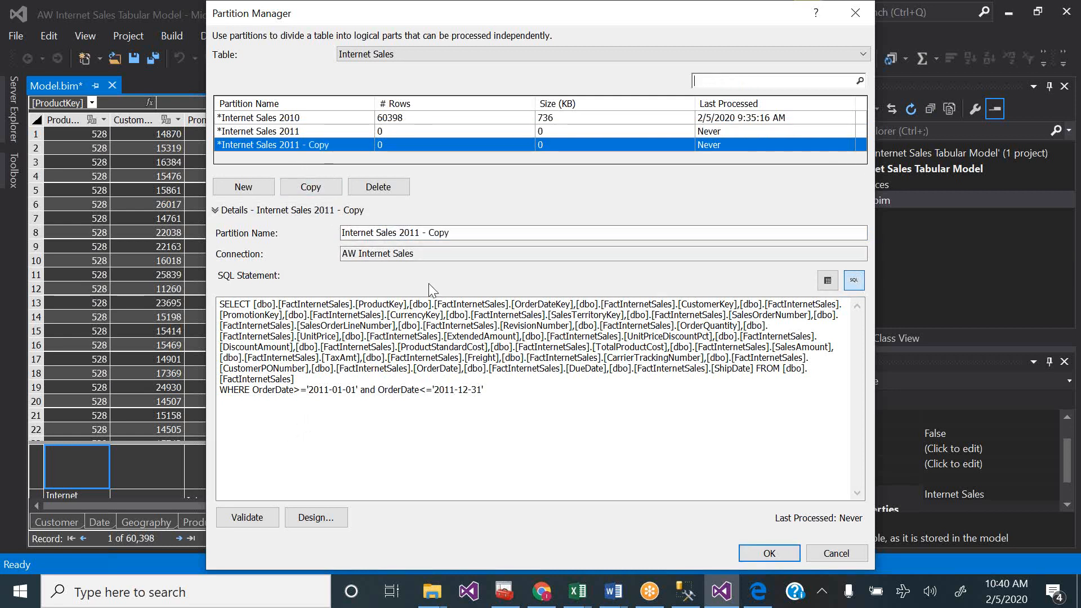
left_click(460, 234)
key("BackSpace")
key("BackSpace")
key("BackSpace")
key("BackSpace")
key("BackSpace")
key("BackSpace")
type("2")
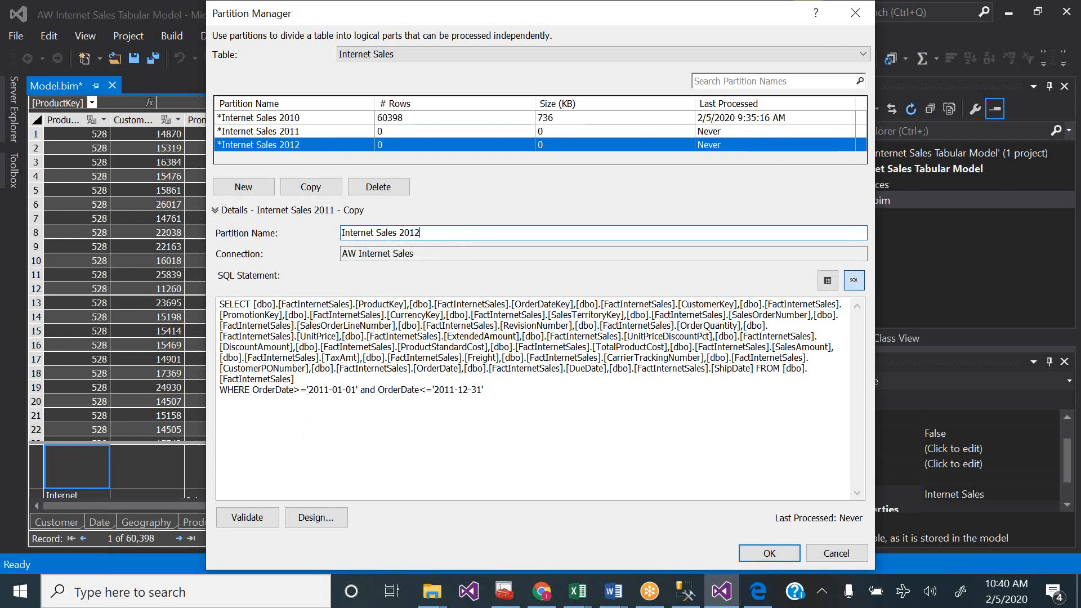
- Set the Internet Sales 2012 partition's OrderDate range to '2012-01-01' through '2012-12-31', validate the SQL, and accept the partition changes
left_click(330, 390)
key("BackSpace")
type("2")
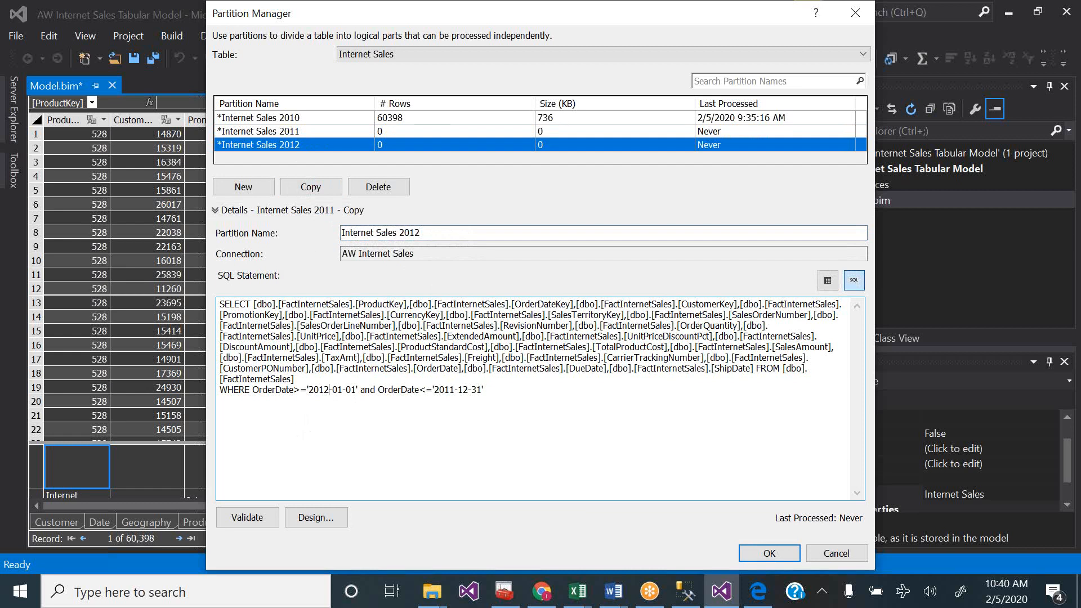
left_click(452, 391)
key("BackSpace")
type("2")
left_click(247, 517)
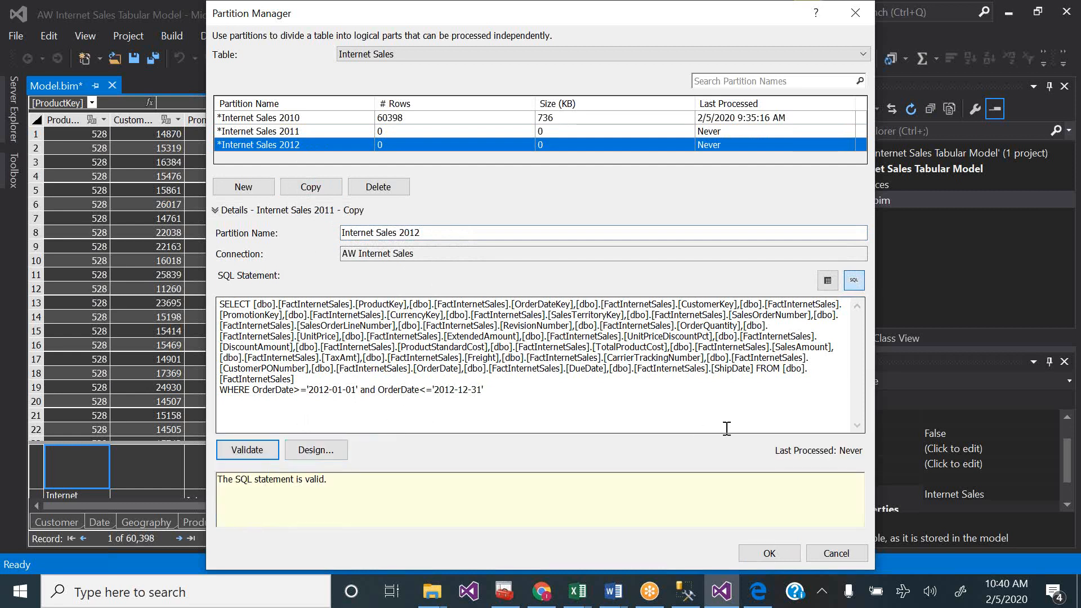
left_click(769, 553)
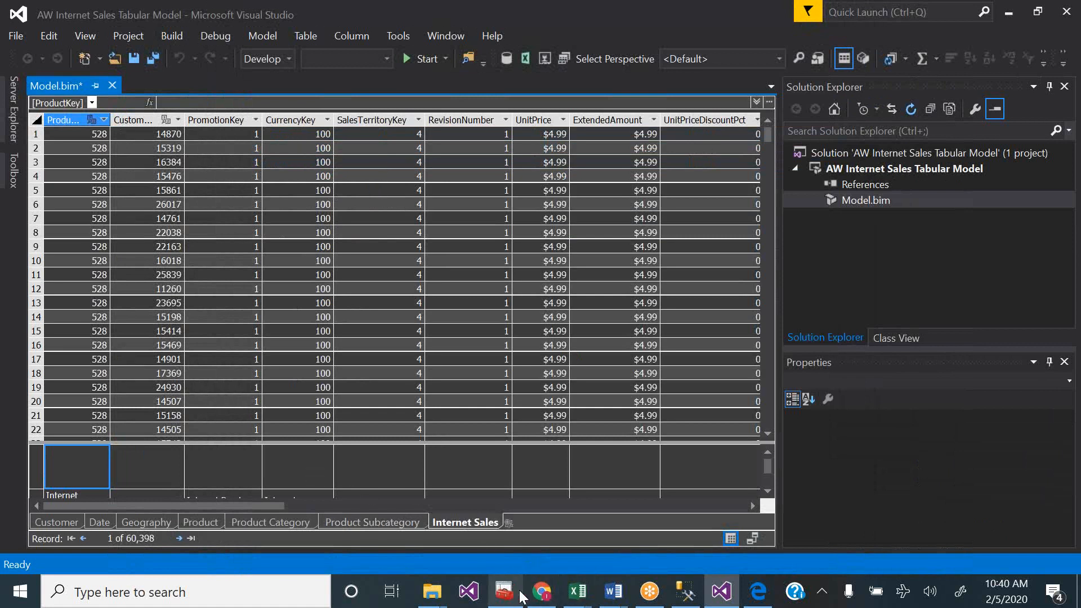
- Review the PDF tutorial's instructions for the yearly Internet Sales partitions, and switch to SQL Server Management Studio
left_click(752, 595)
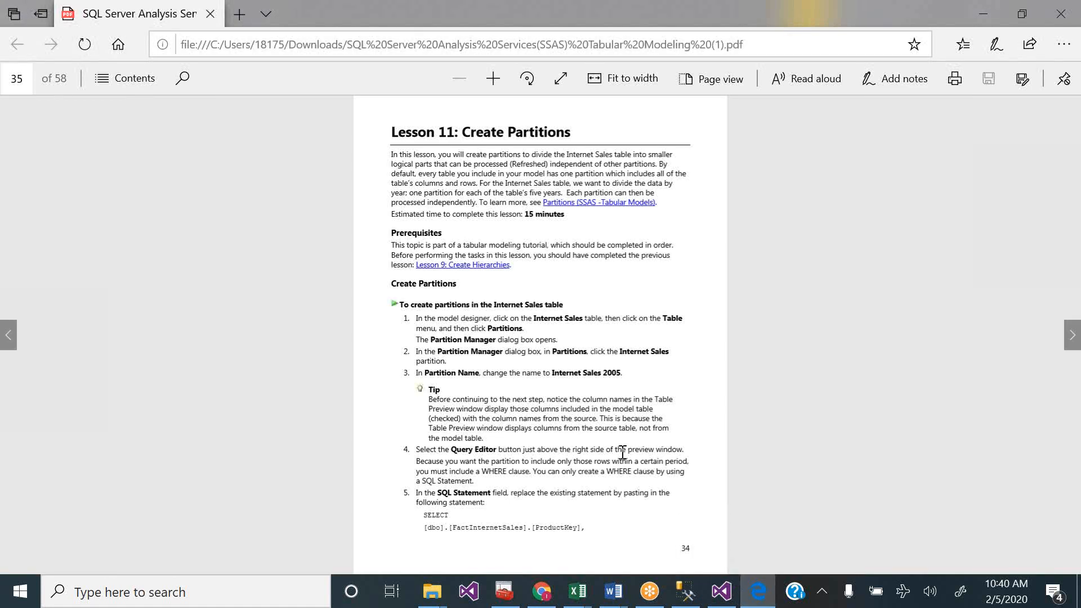
scroll(620, 447, "down", 5)
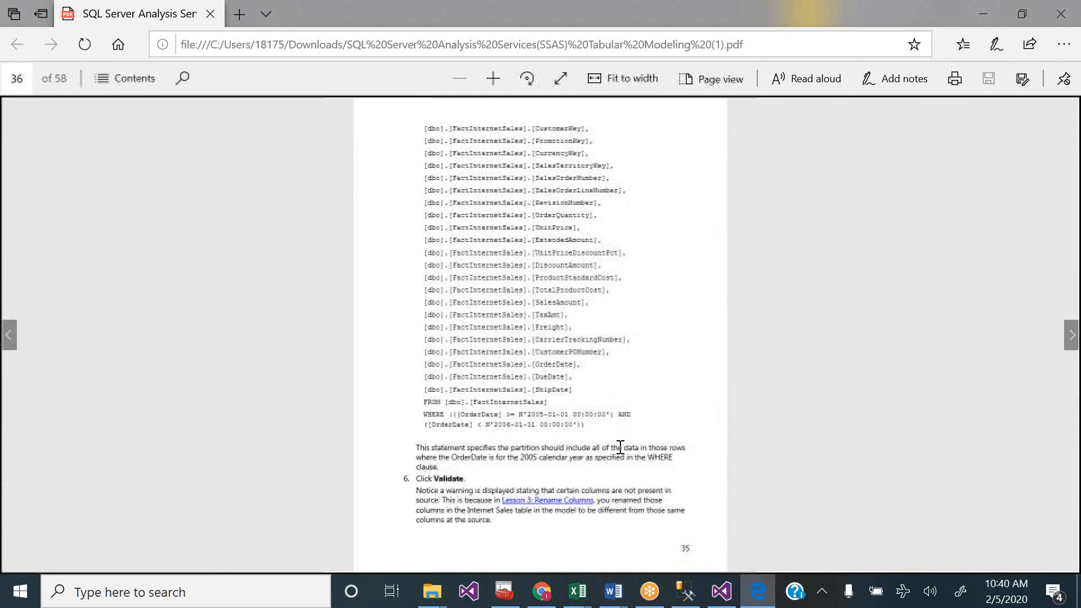
scroll(620, 447, "down", 5)
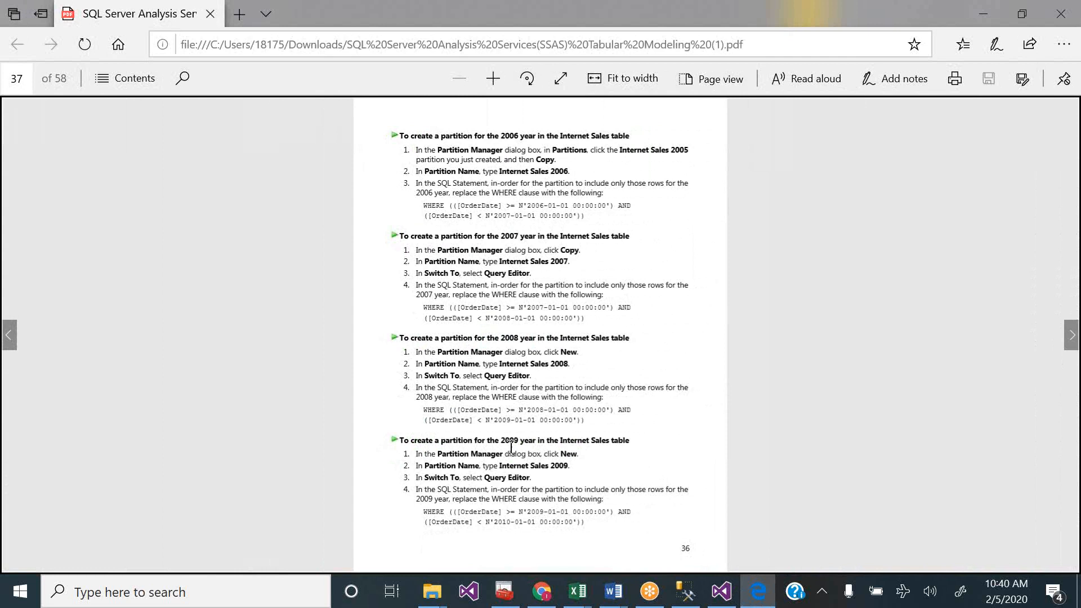
left_click(686, 592)
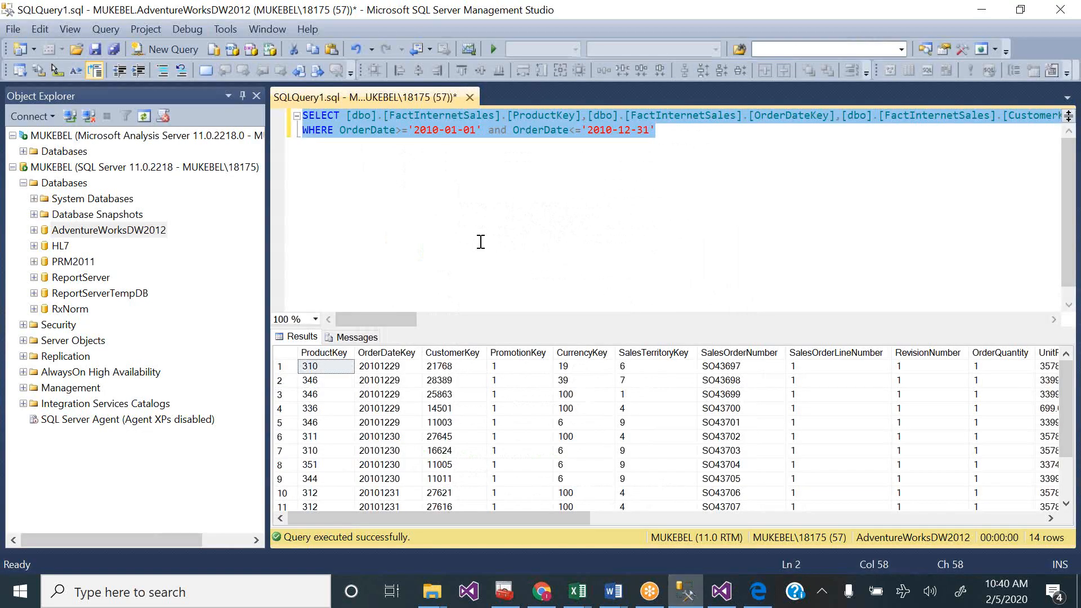
- Change the query's OrderDate range to '2005-01-01' through '2009-12-31' and execute it to check for rows in those years
left_click(440, 135)
key("BackSpace")
key("BackSpace")
type("05")
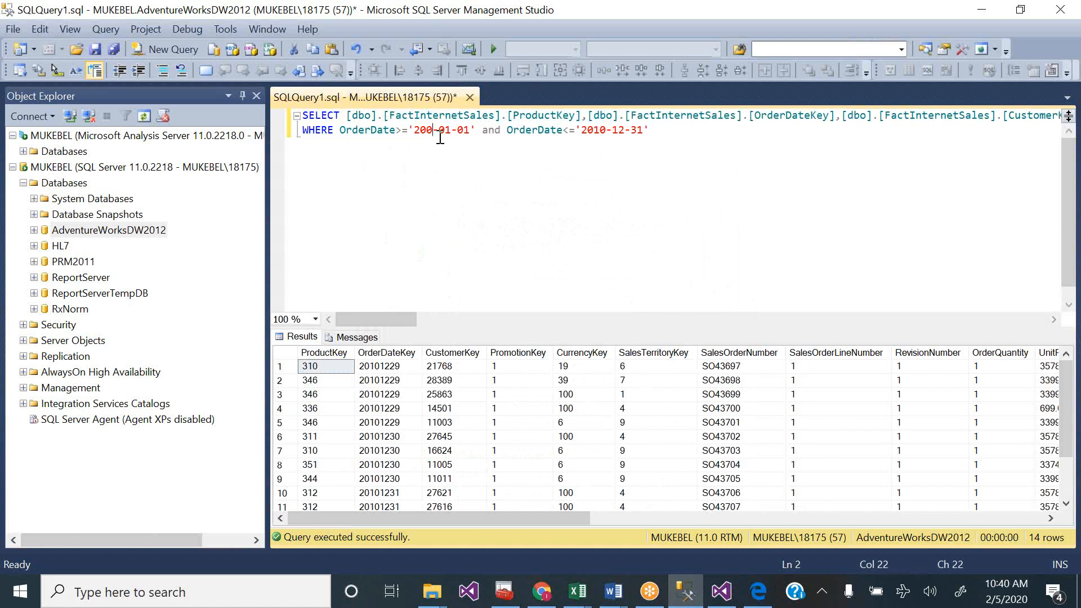
left_click(612, 134)
key("BackSpace")
key("BackSpace")
type("09")
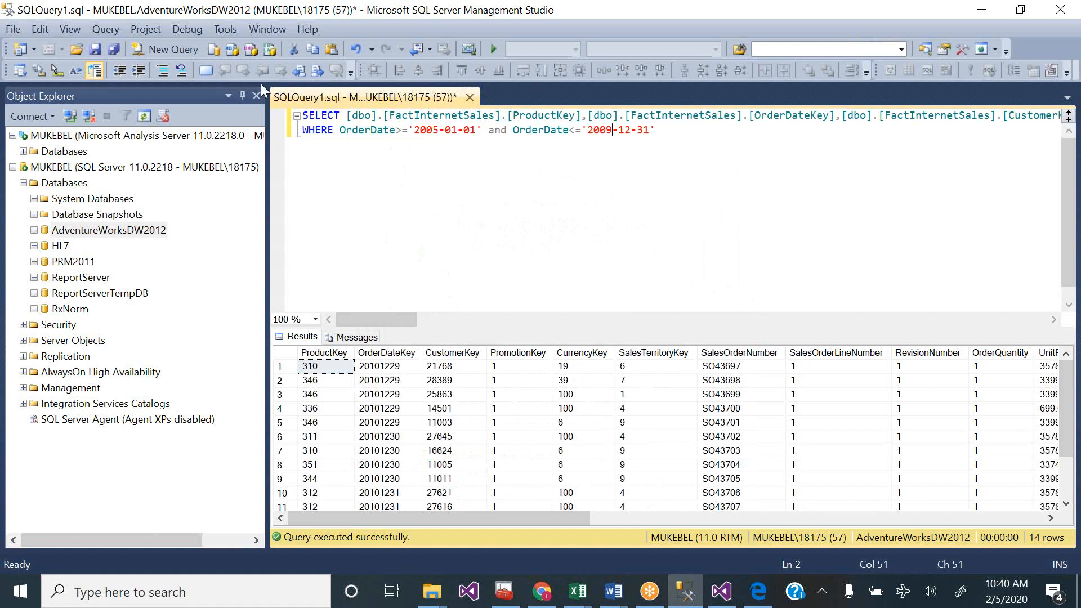
right_click(106, 31)
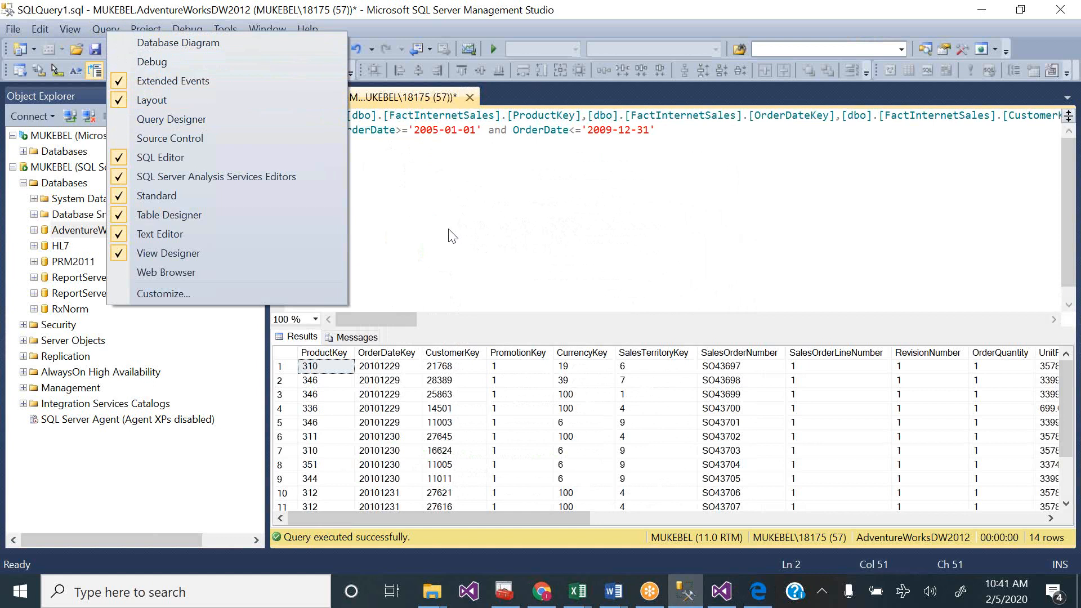
left_click(459, 214)
left_click(113, 32)
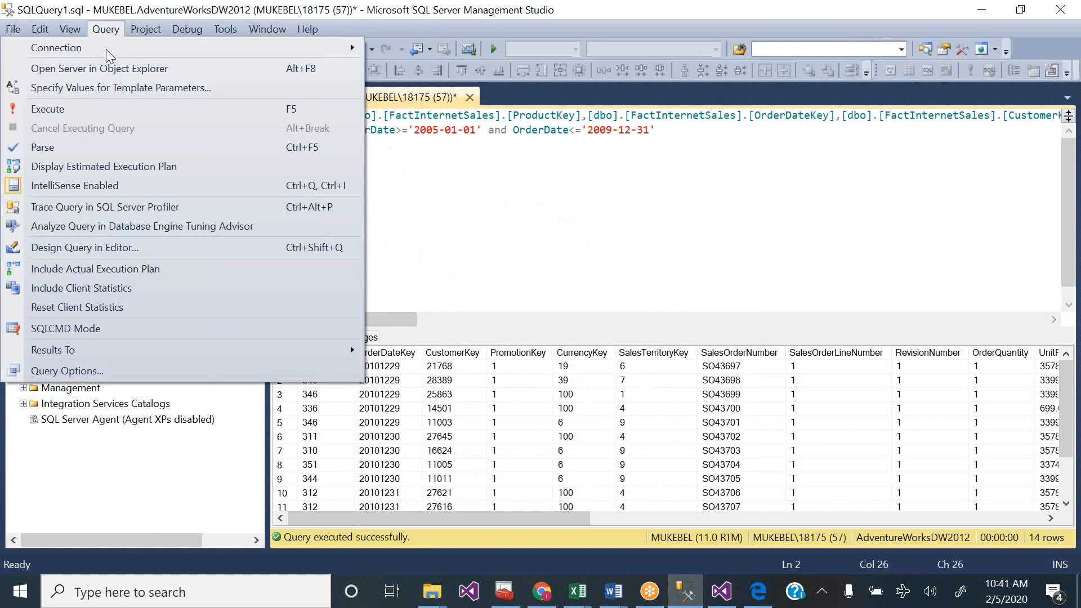
left_click(84, 107)
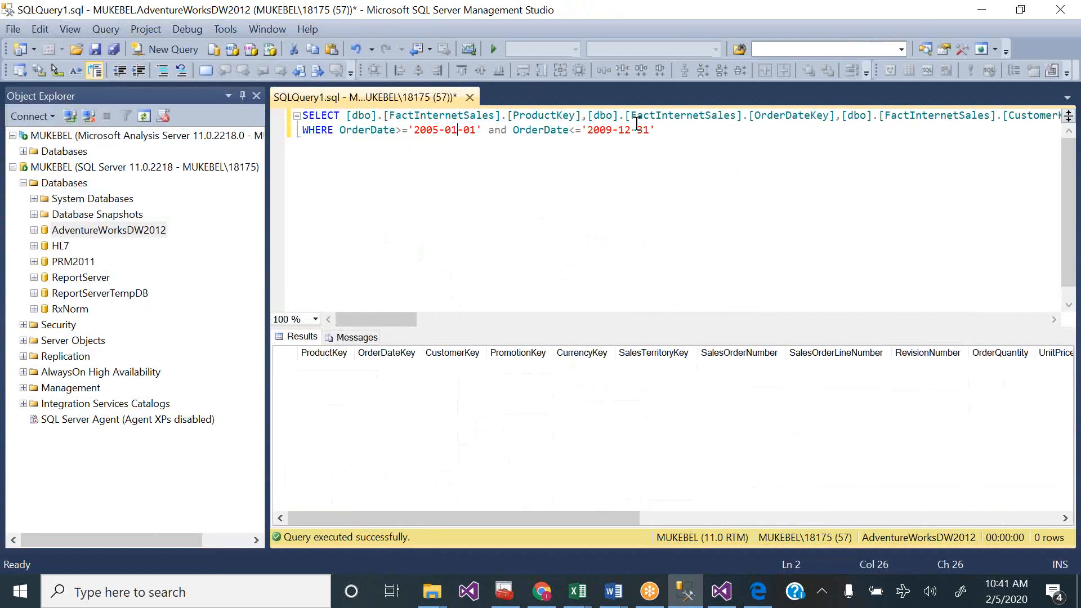
- Change the query's end date to '2010-12-31' and execute it again
left_click(612, 129)
key("BackSpace")
key("BackSpace")
type("10")
left_click(105, 29)
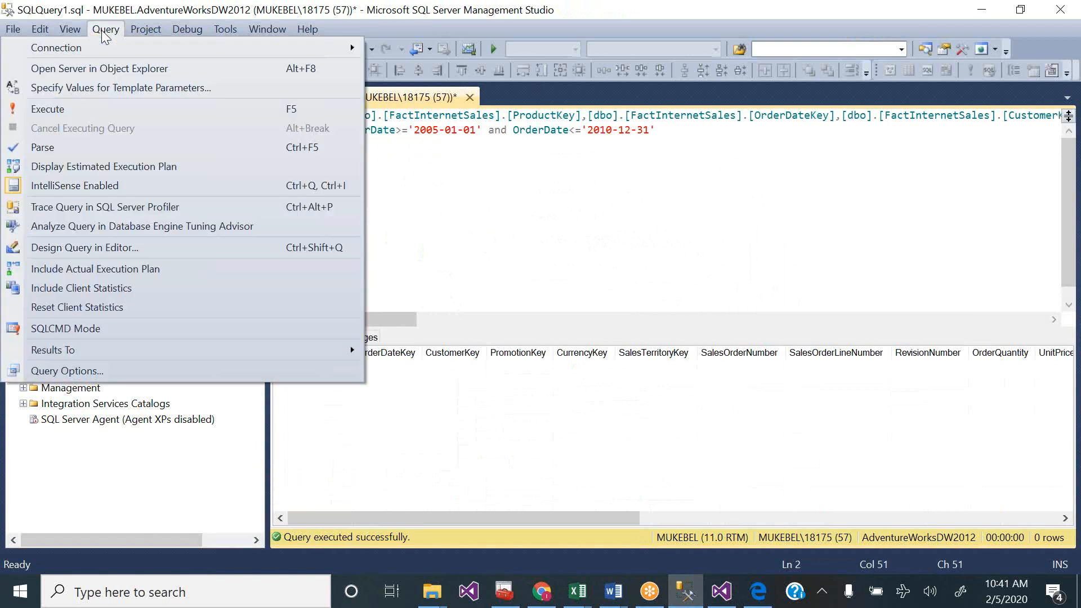
left_click(99, 107)
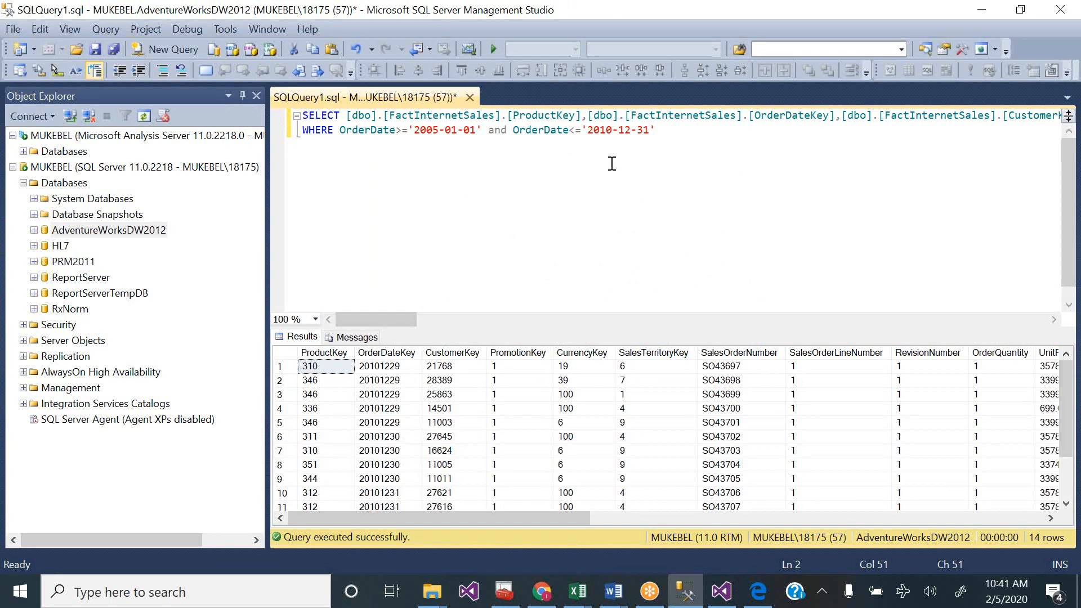
- Set the query's OrderDate range to '2010-01-01' through '2012-12-31' and execute it
left_click(440, 131)
key("BackSpace")
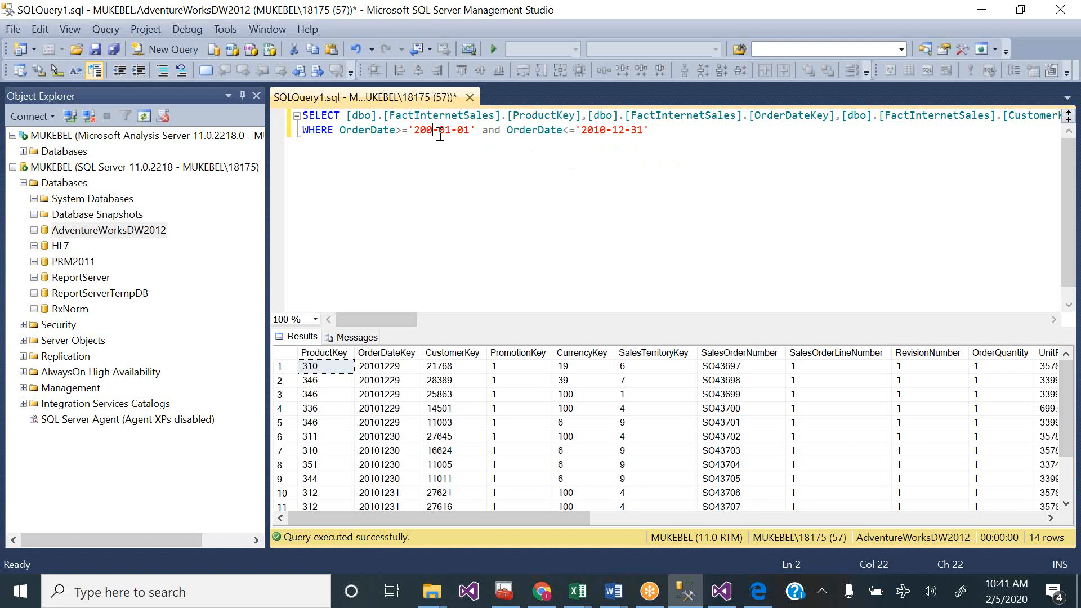
key("BackSpace")
type("10")
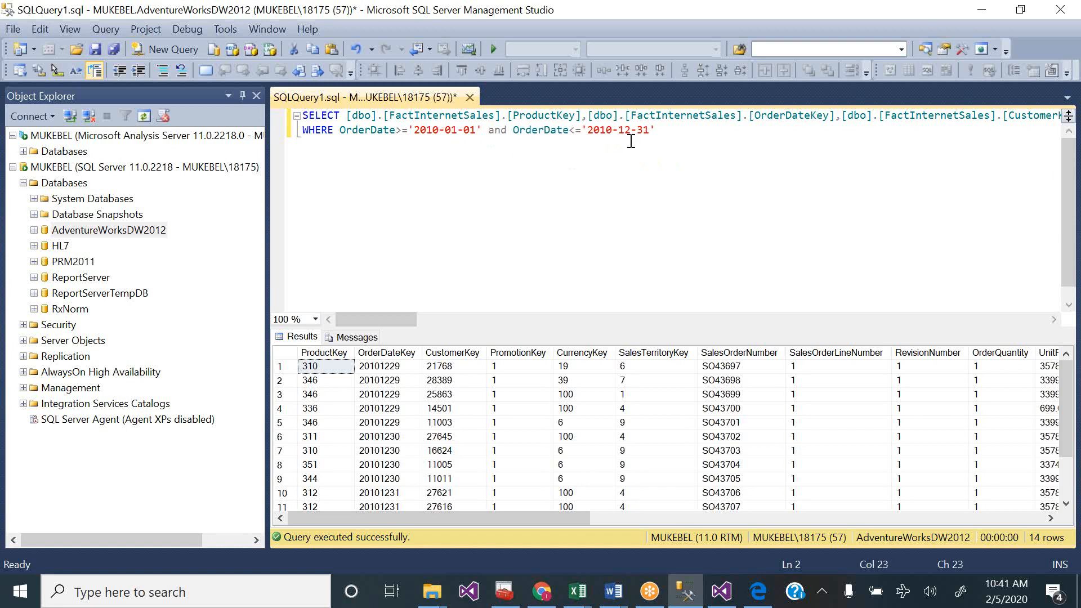
left_click(615, 135)
key("BackSpace")
type("2")
left_click(95, 29)
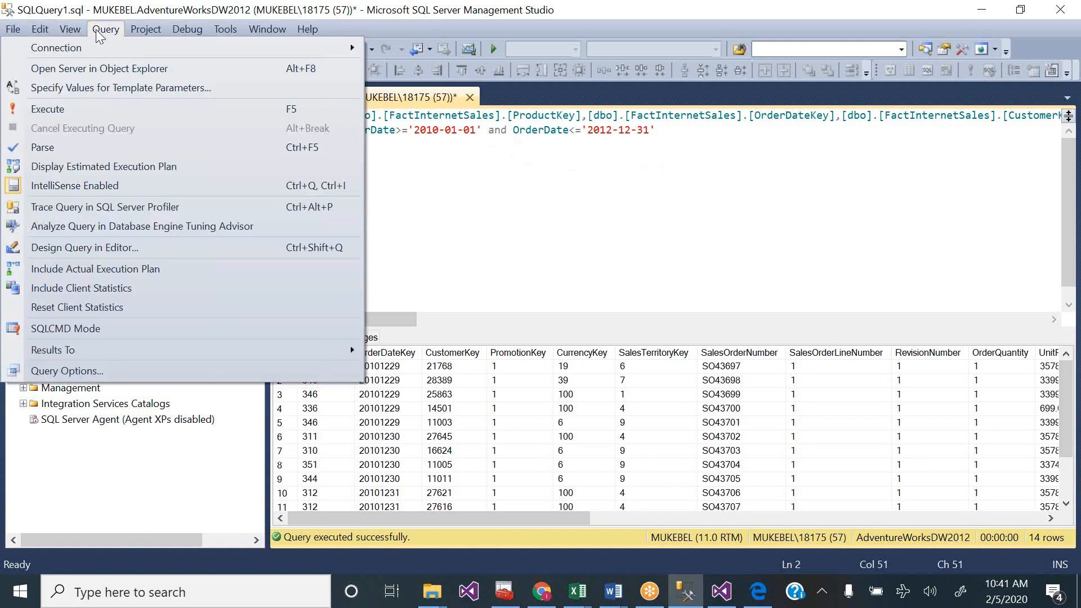
left_click(78, 109)
- Switch to the PDF tutorial and read the instructions on processing partitions and creating roles in Lesson 12
left_click(759, 591)
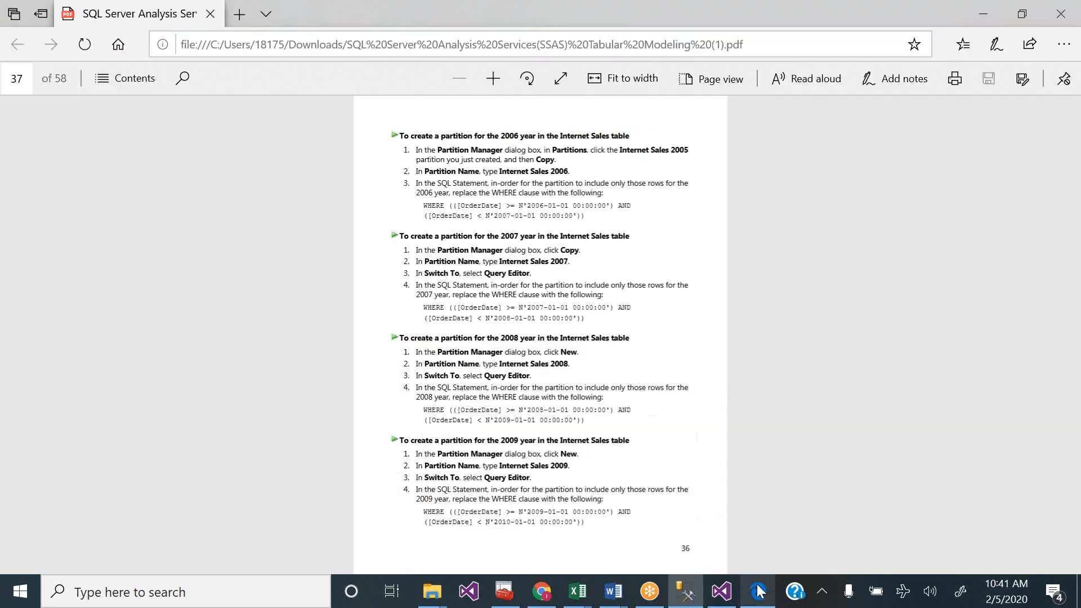
key("Right")
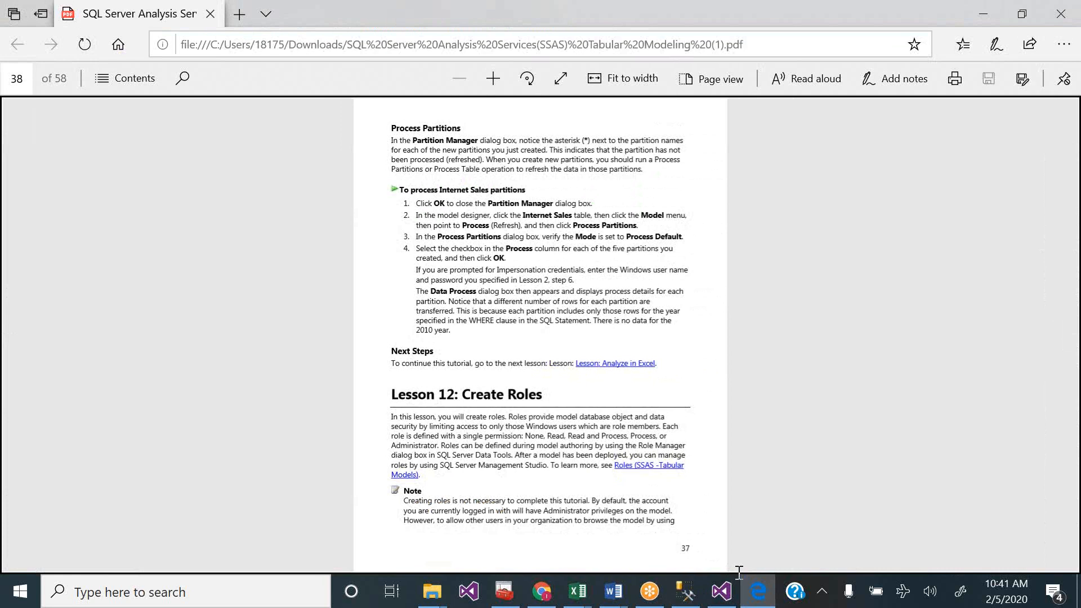
key("Right")
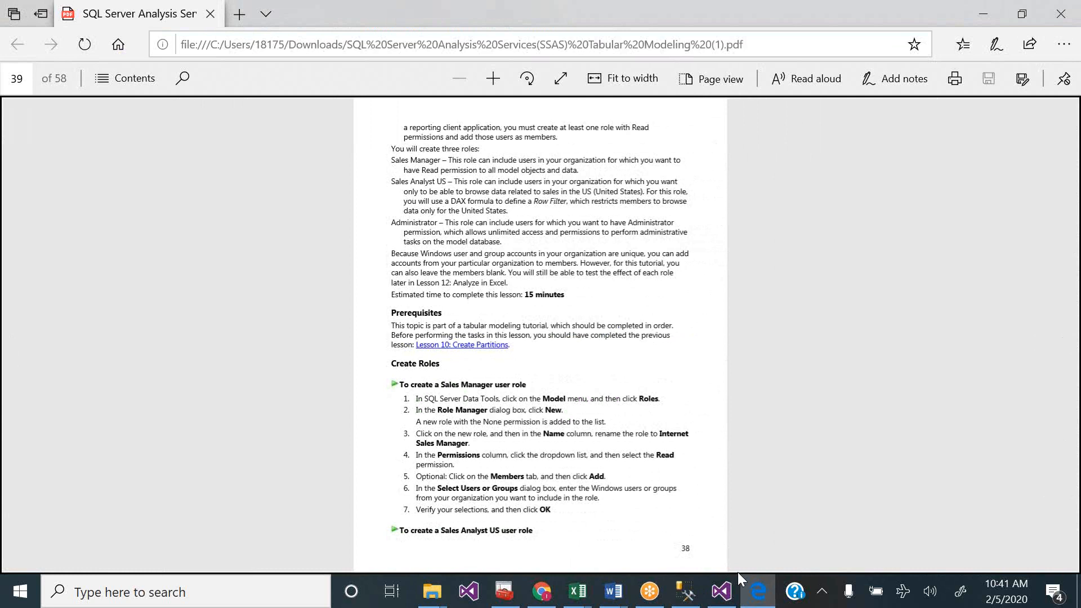
scroll(738, 573, "down", 1)
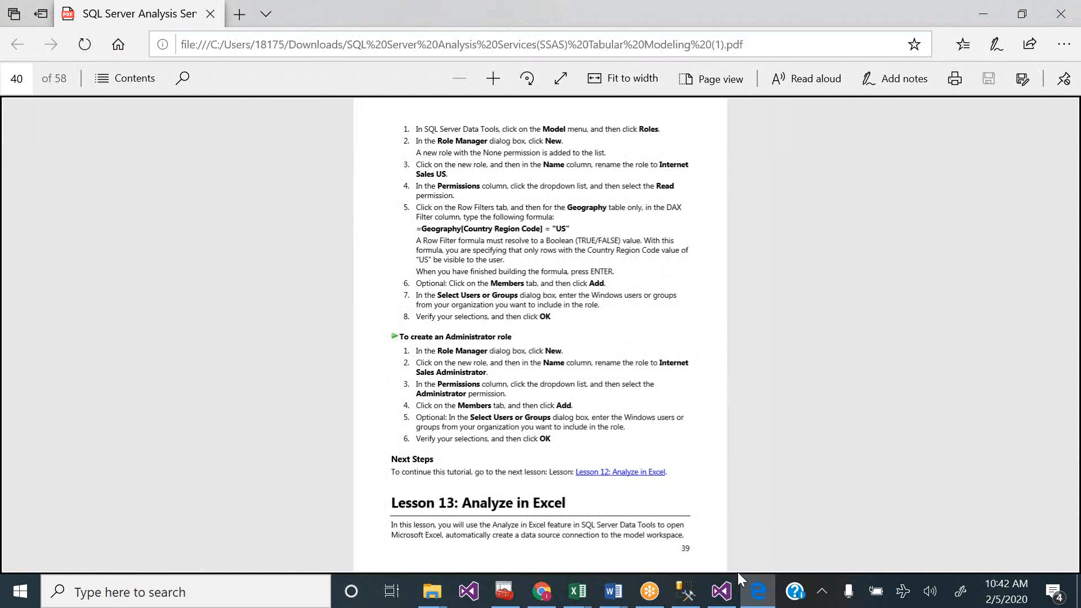
scroll(737, 573, "up", 2)
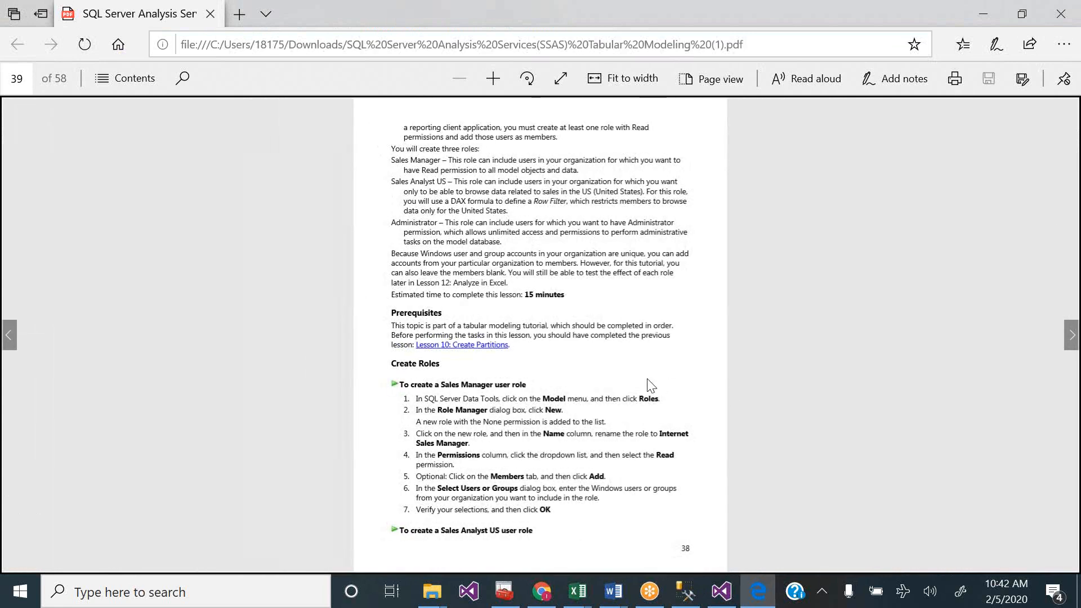
- Back in Visual Studio, create a new model role named Sales Manager in the Role Manager
left_click(731, 591)
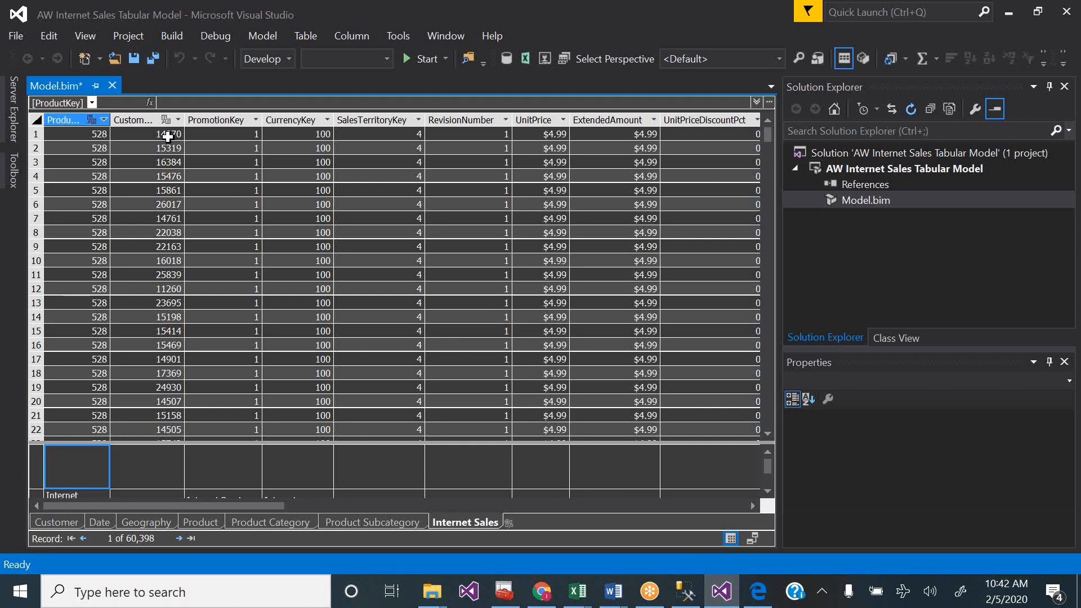
left_click(254, 35)
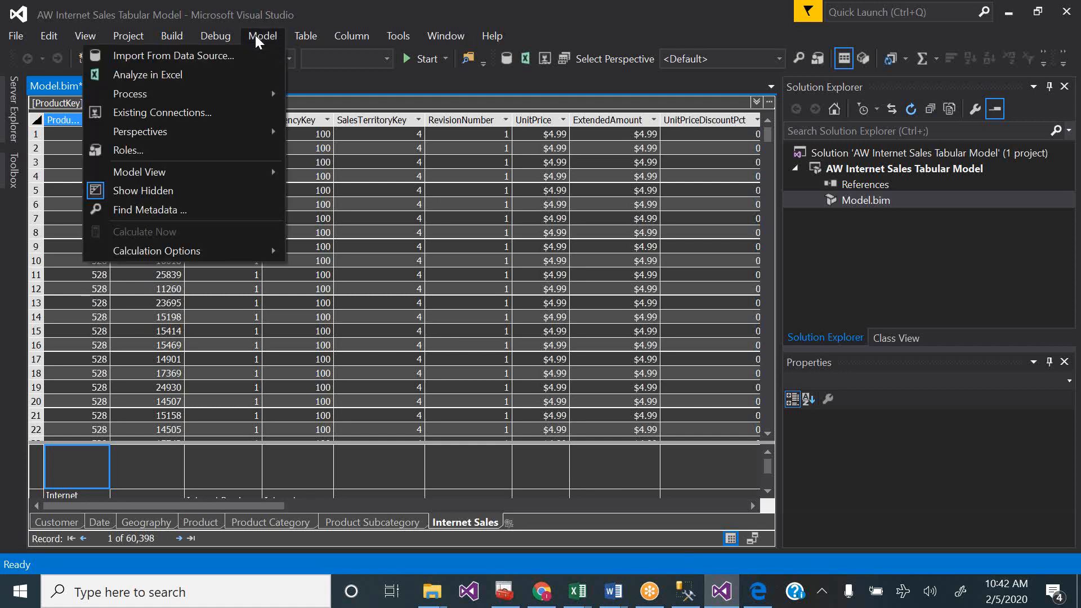
left_click(160, 148)
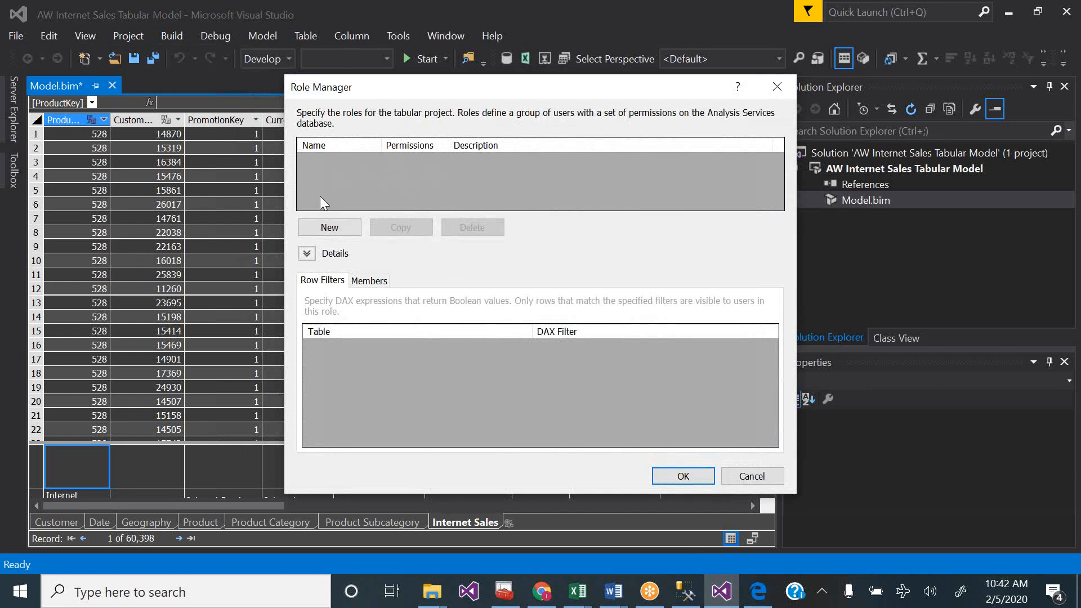
left_click(330, 228)
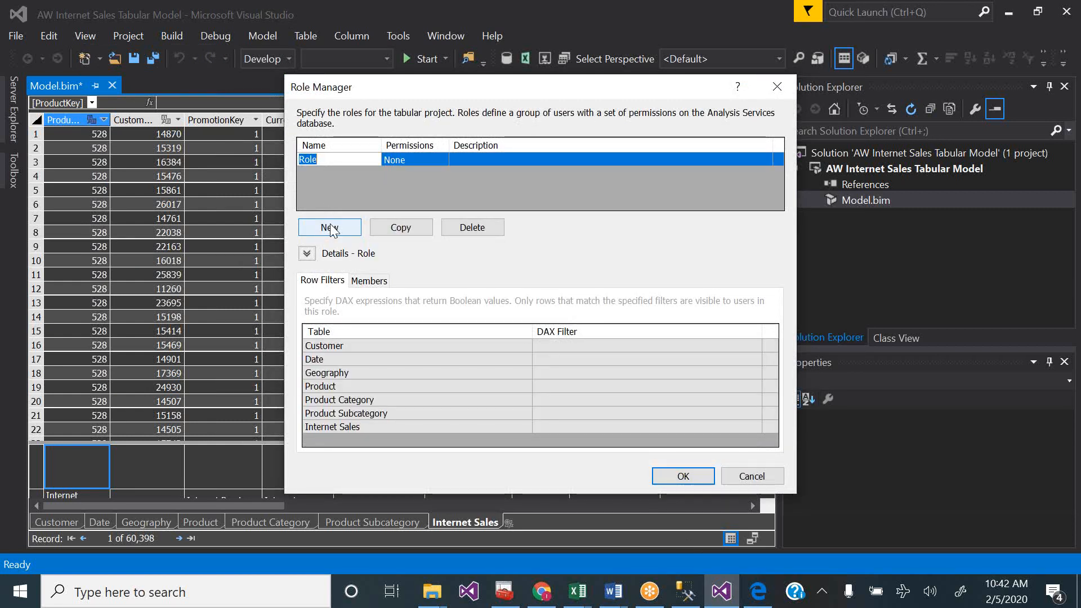
type("Sales MAnger")
key("BackSpace")
key("BackSpace")
key("BackSpace")
key("BackSpace")
key("BackSpace")
type("a")
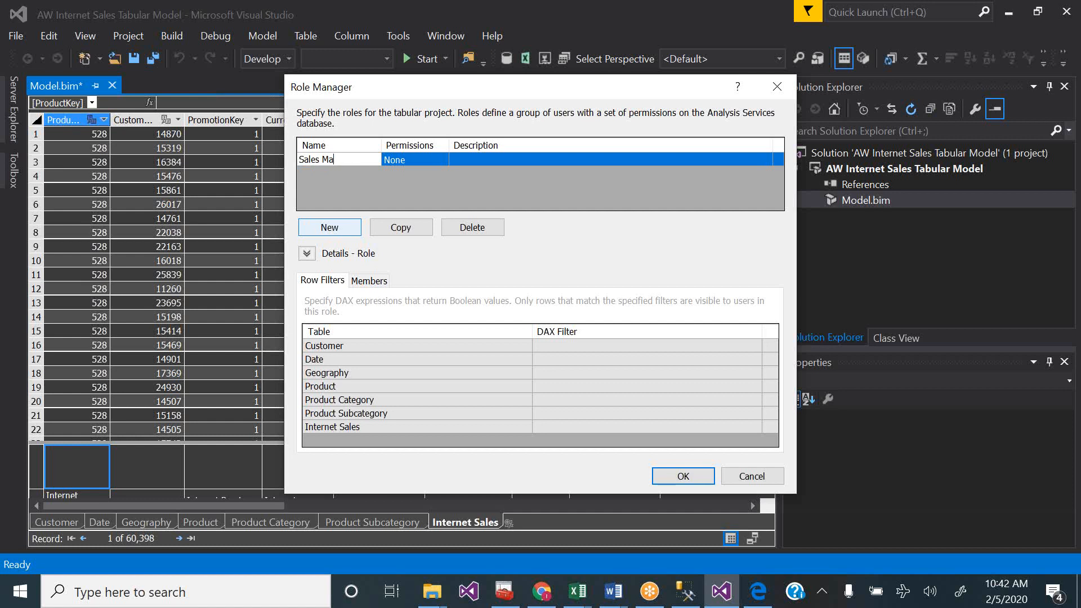
type("nager")
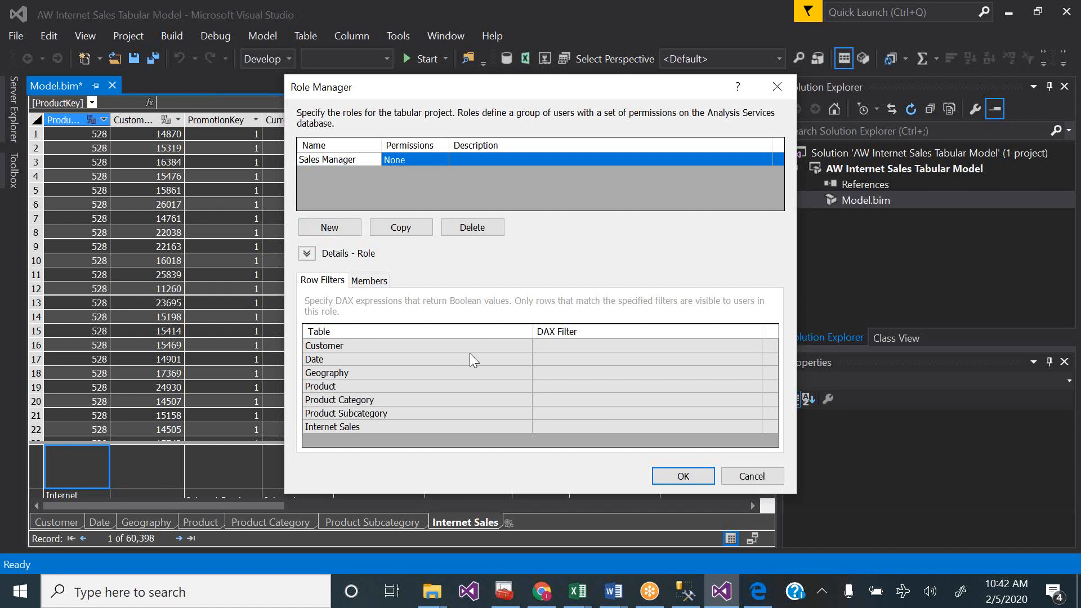
- Find a Windows user account with the advanced user search and add it as a member of the Sales Manager role
left_click(378, 281)
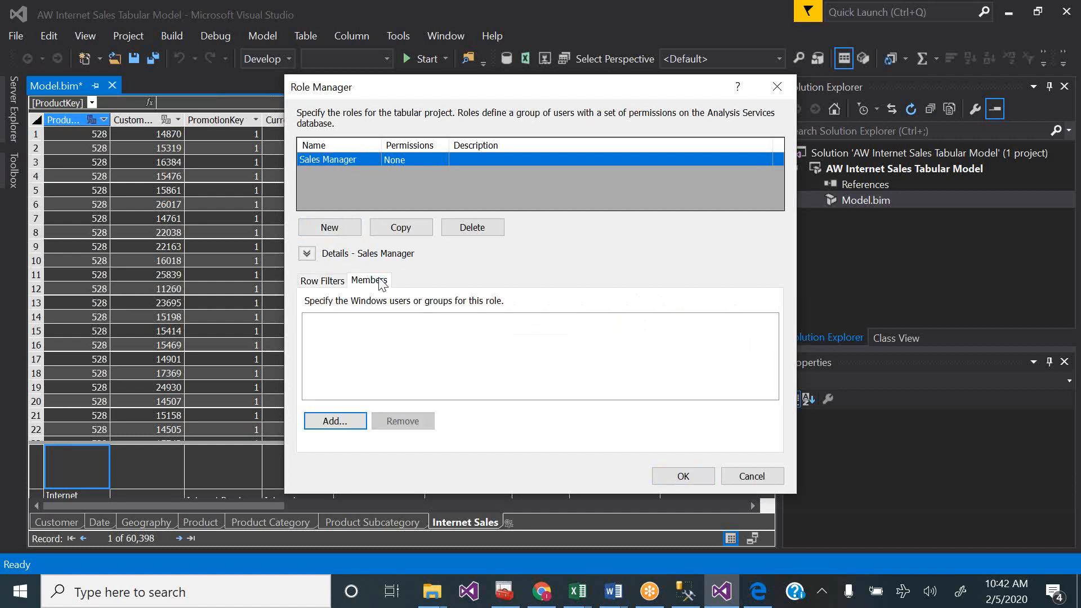
left_click(344, 420)
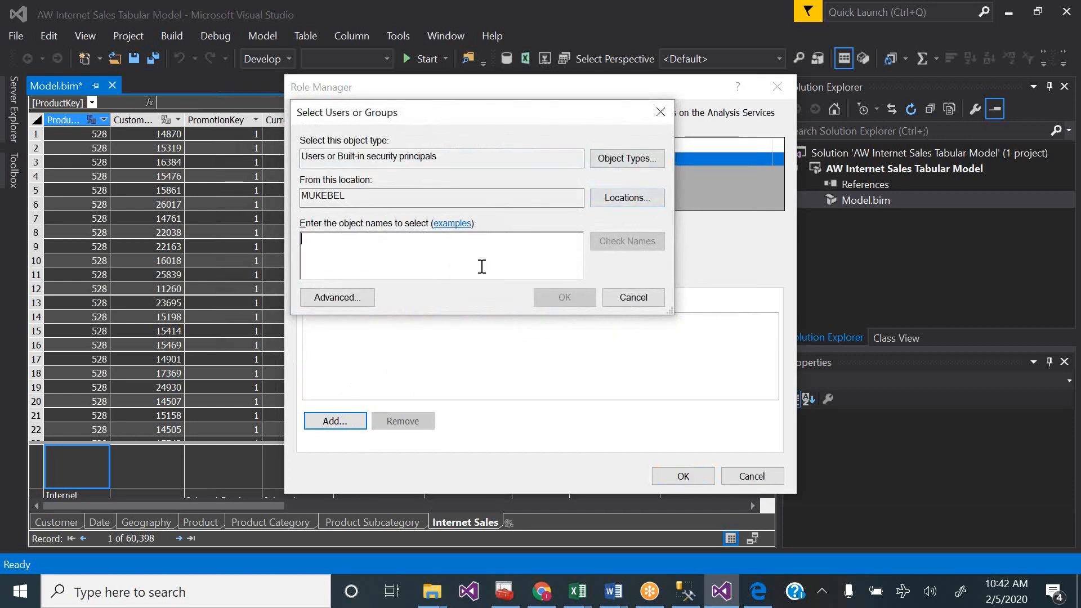
left_click(372, 298)
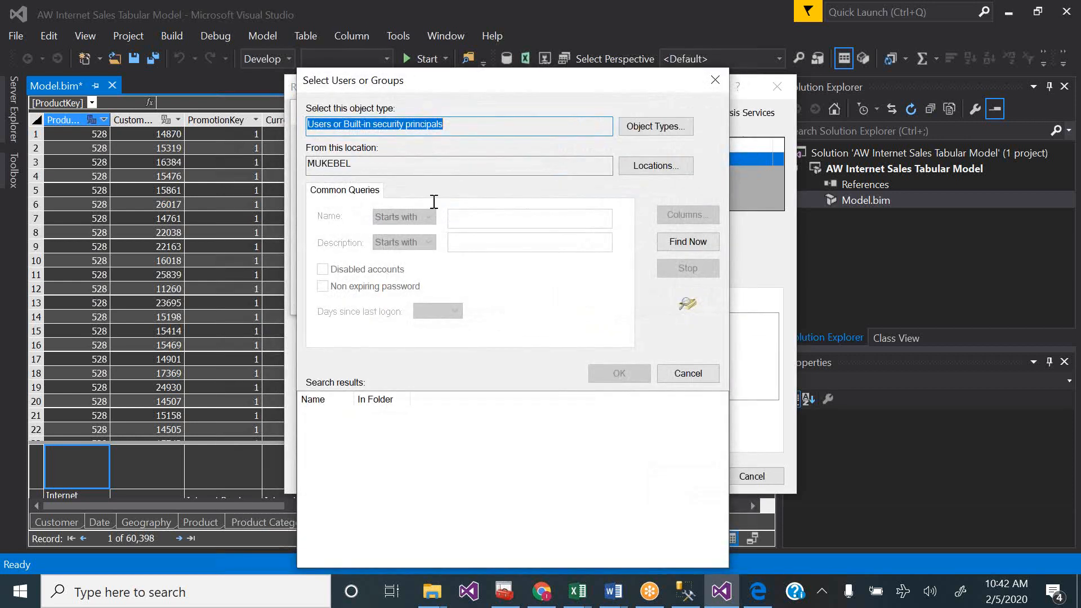
left_click(664, 240)
left_click(350, 445)
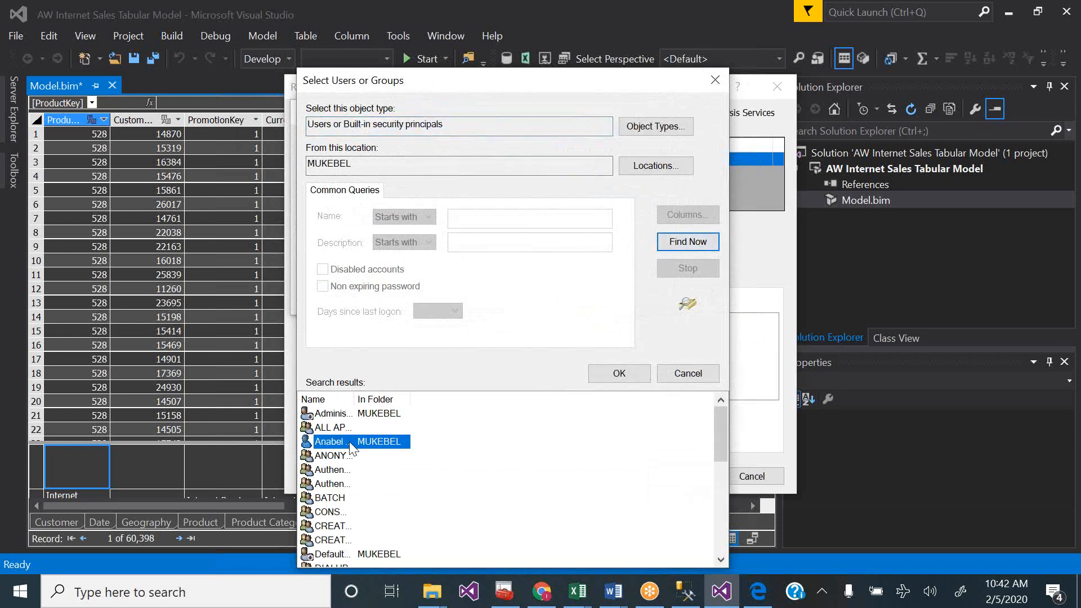
left_click(620, 373)
left_click(563, 297)
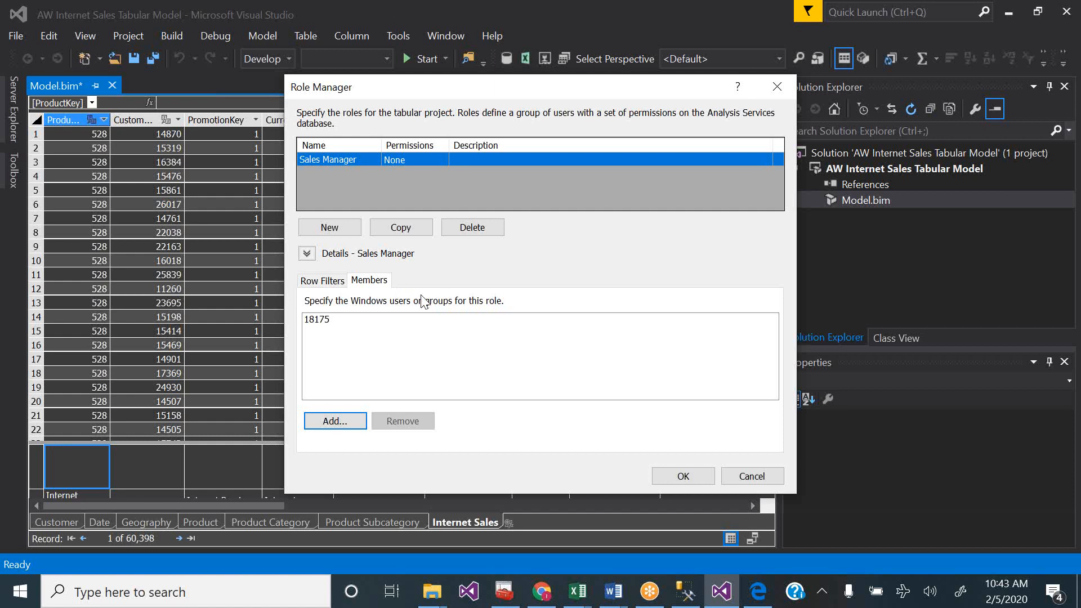
- Review the Sales Manager role's row filters and members, and save the role
left_click(329, 282)
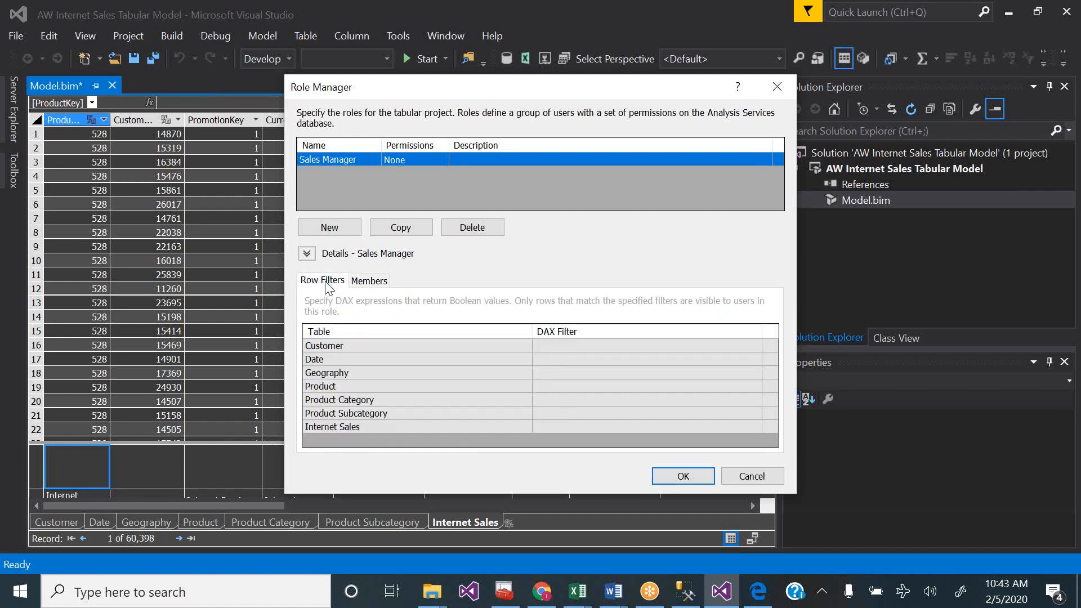
left_click(375, 283)
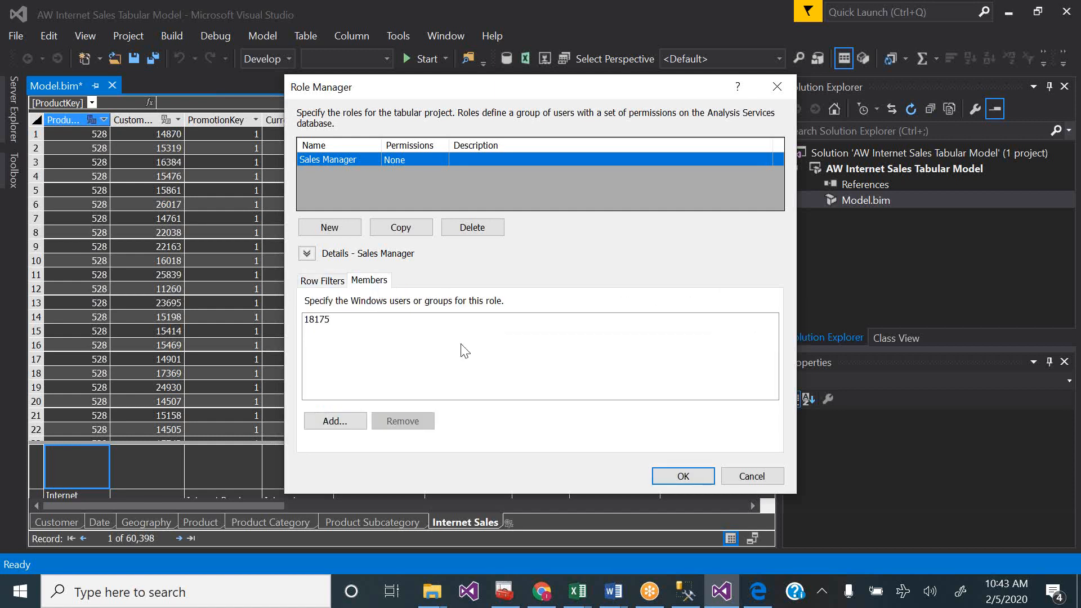
left_click(683, 476)
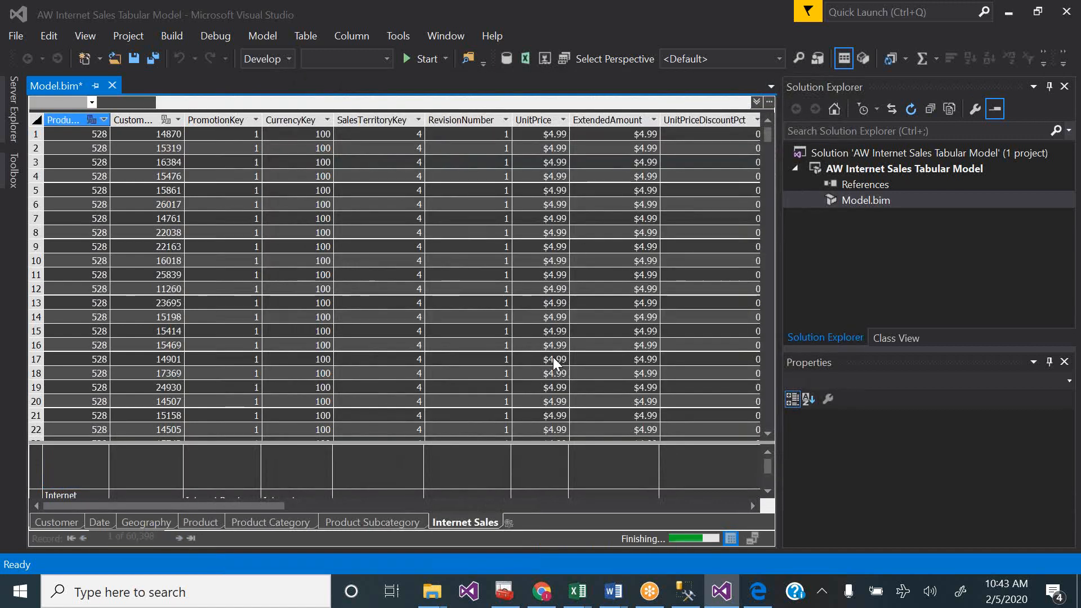
- Check the role instructions in the PDF tutorial, and back in Visual Studio add another role in the Role Manager
left_click(755, 598)
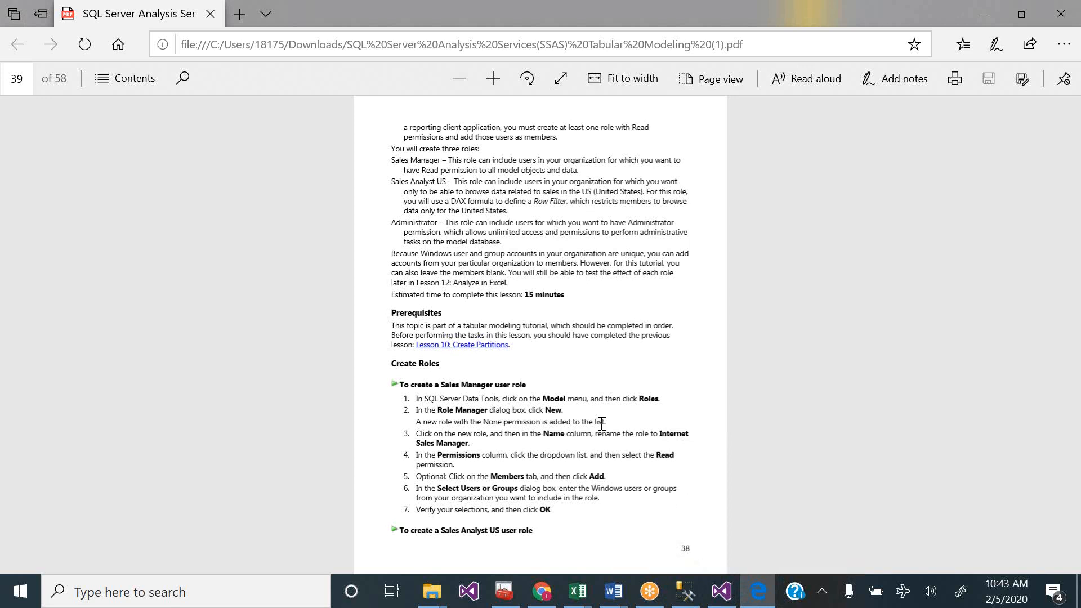
left_click(721, 591)
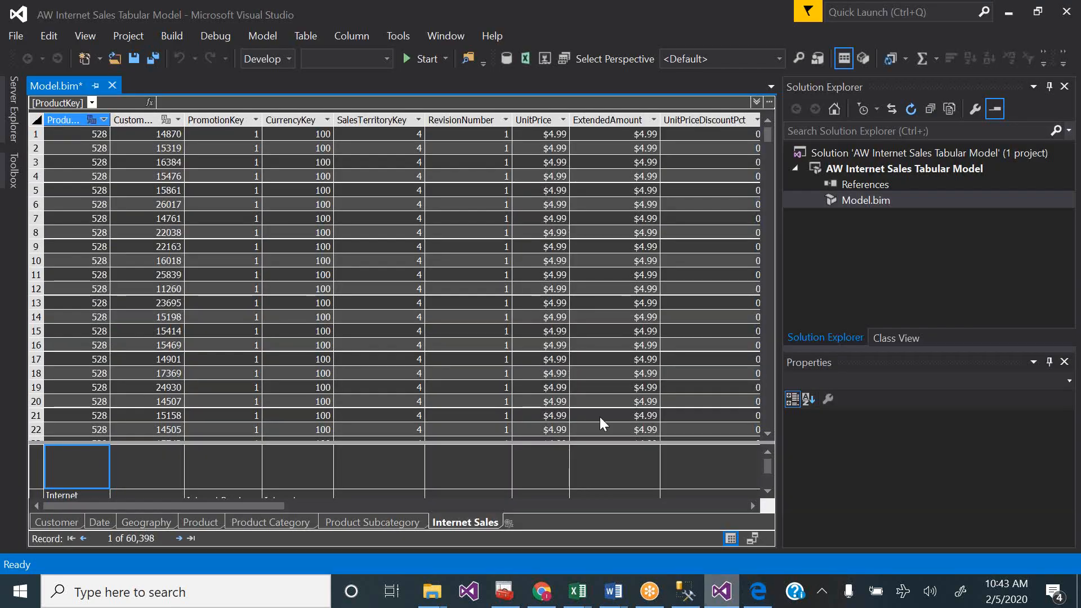
left_click(310, 37)
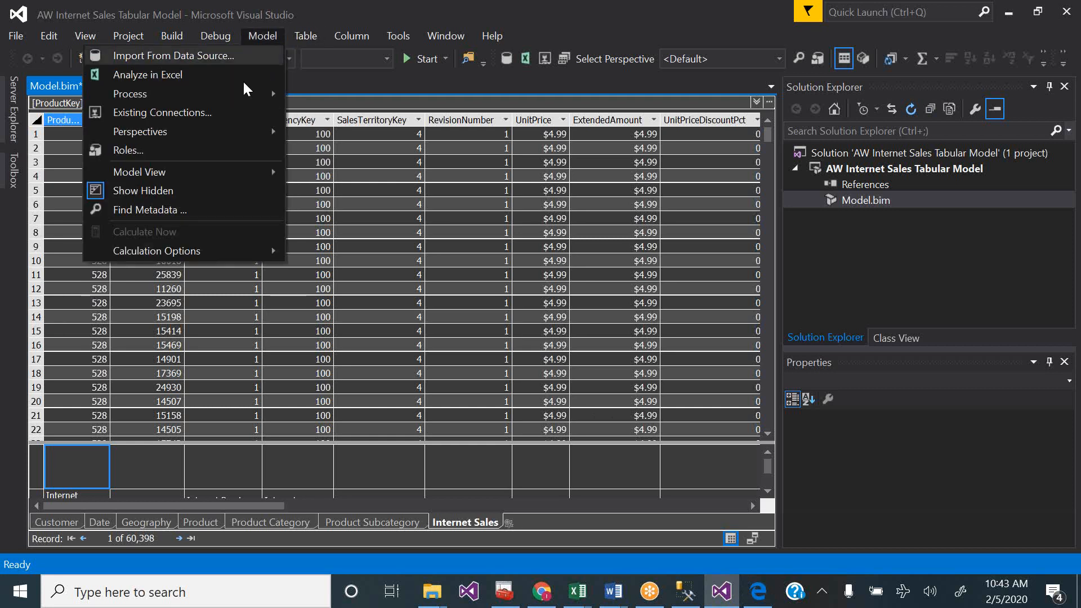
left_click(215, 148)
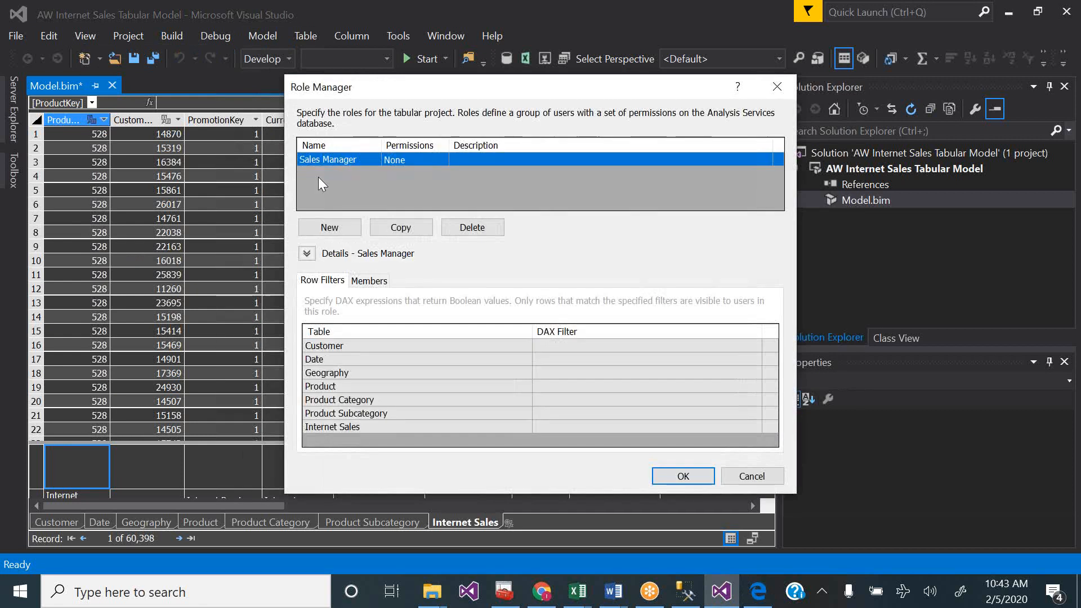
left_click(330, 229)
type("Administrat")
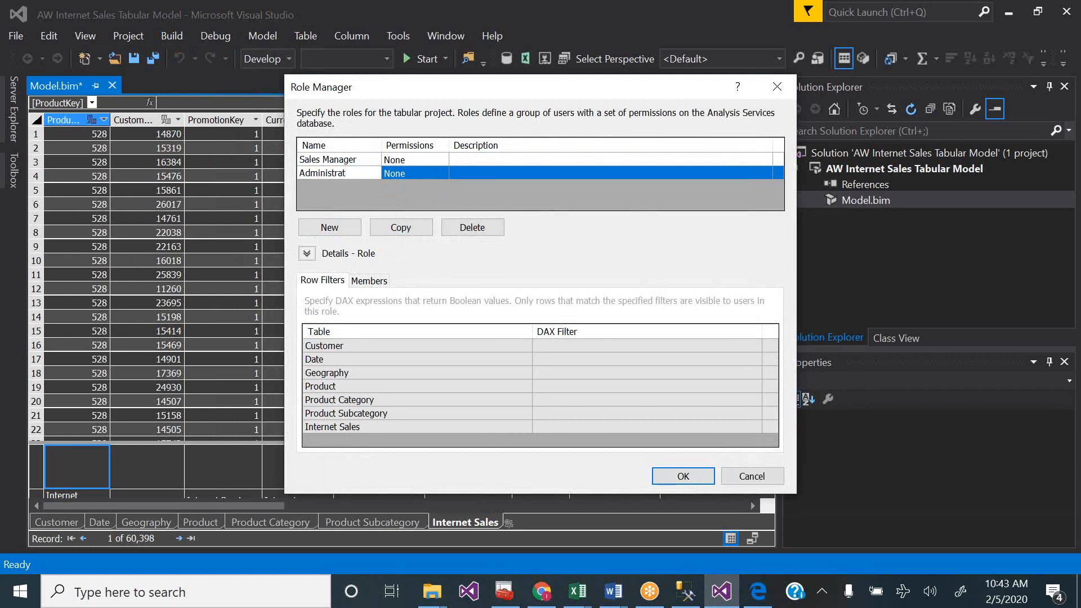
key("BackSpace")
key("BackSpace")
key("BackSpace")
key("BackSpace")
key("BackSpace")
key("BackSpace")
key("BackSpace")
key("BackSpace")
key("BackSpace")
key("BackSpace")
key("BackSpace")
- Name the new role DIrector and give it the Administrator permission
type("DIrector")
left_click(444, 172)
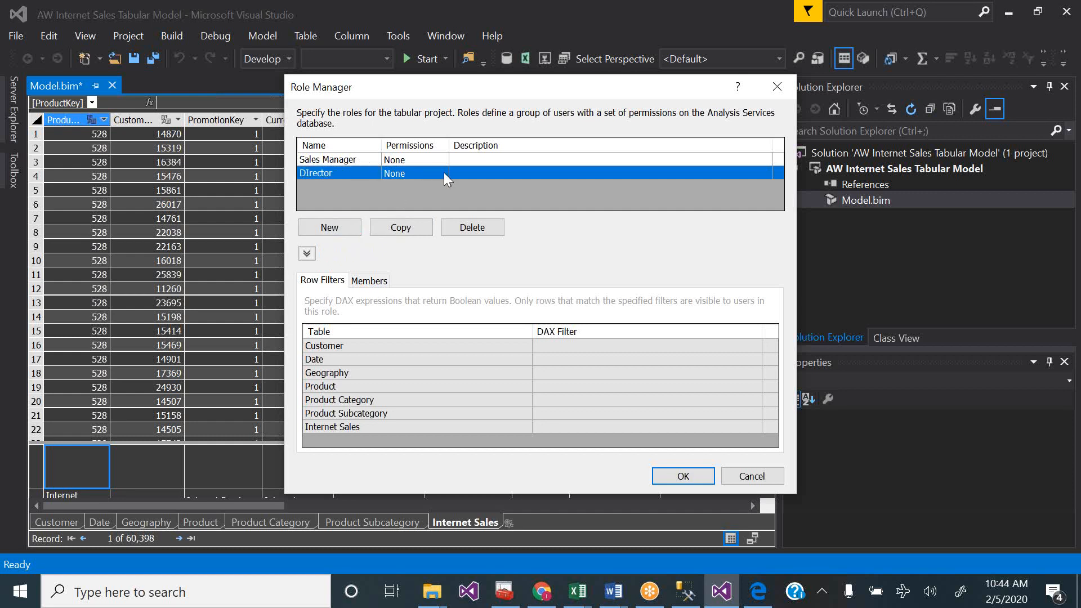
left_click(442, 173)
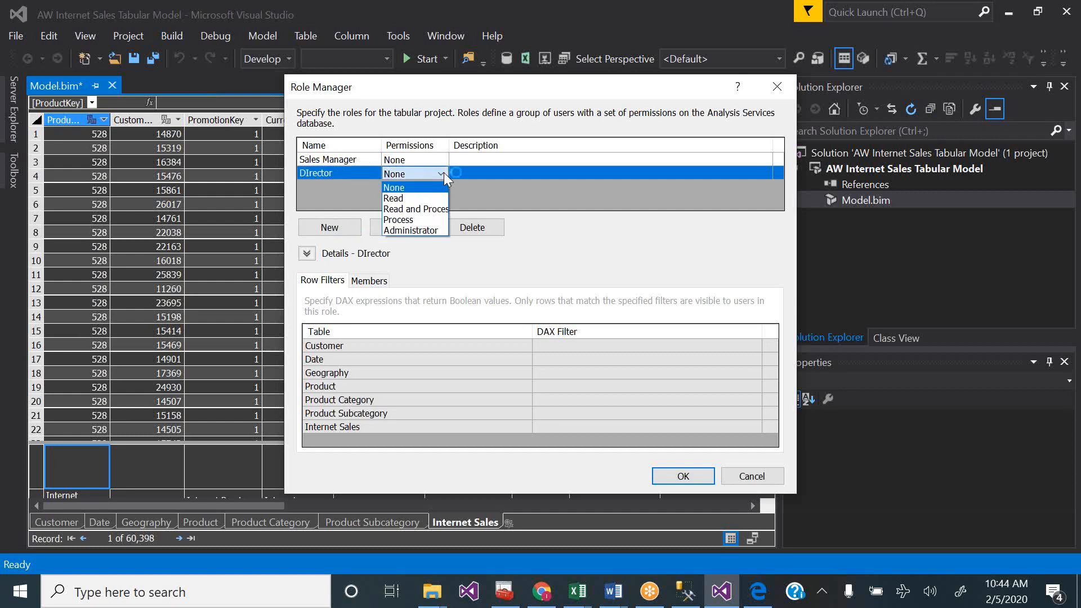
left_click(419, 233)
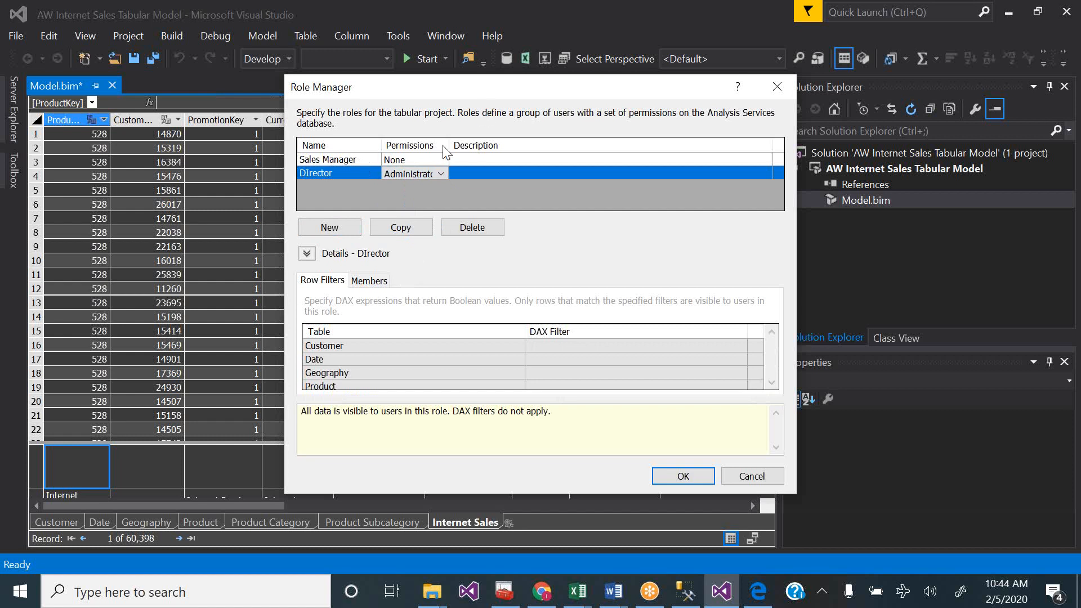
- Set the Sales Manager role's permission to Read and Process
left_click(435, 157)
left_click(439, 160)
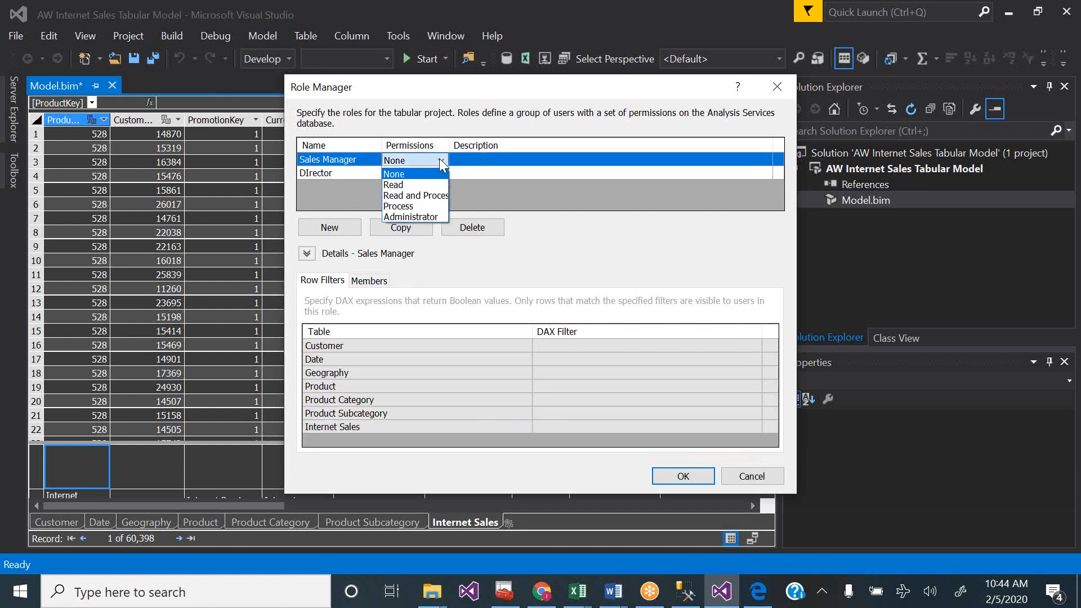
left_click(423, 197)
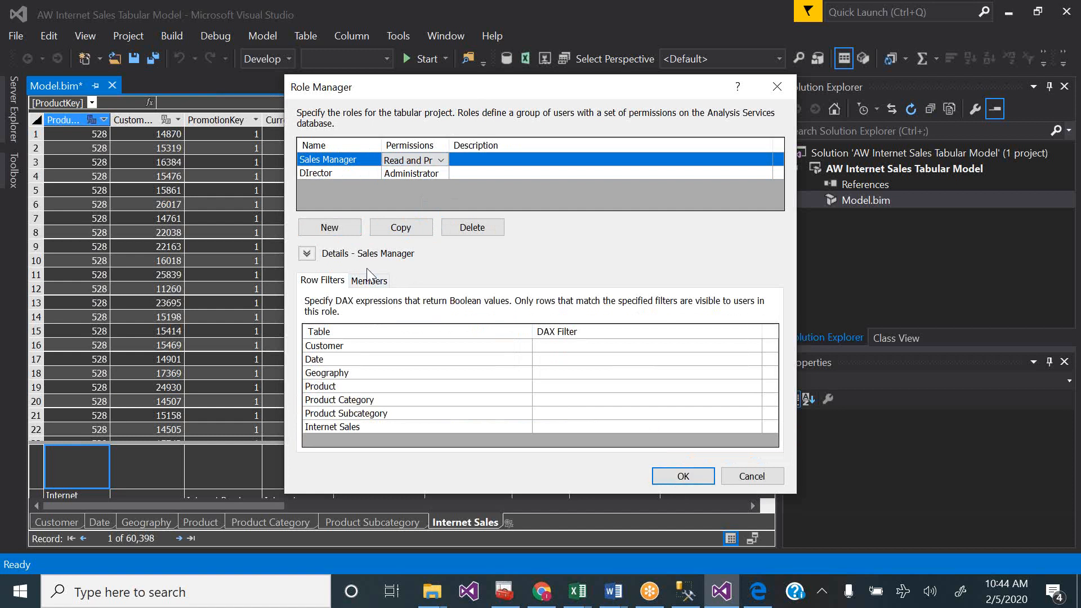
- Find the Administrator account with the advanced user search, add it as a member of the DIrector role, and save the roles
left_click(373, 284)
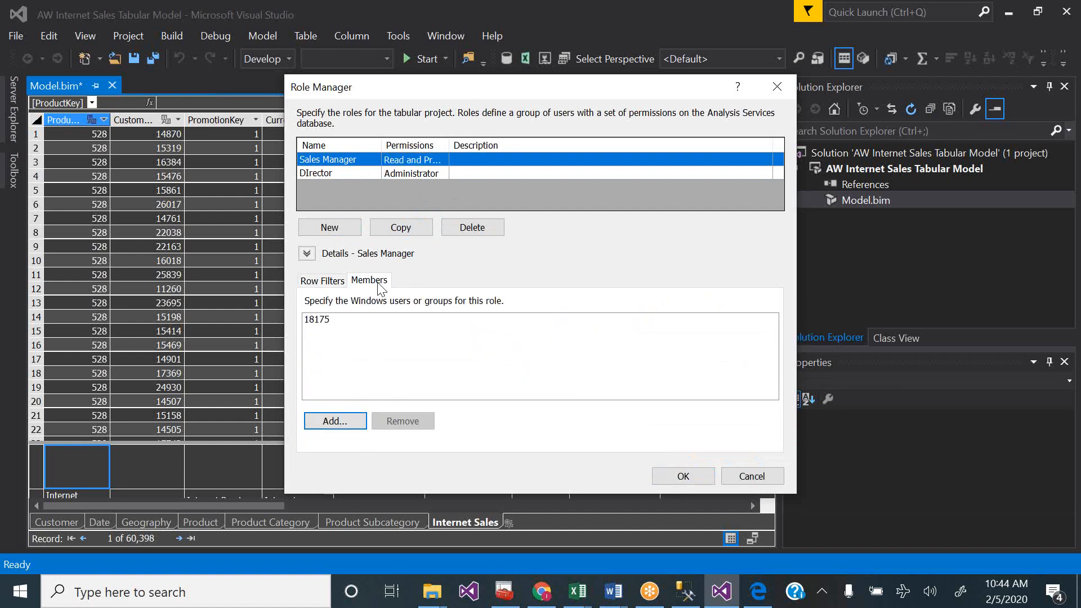
left_click(345, 173)
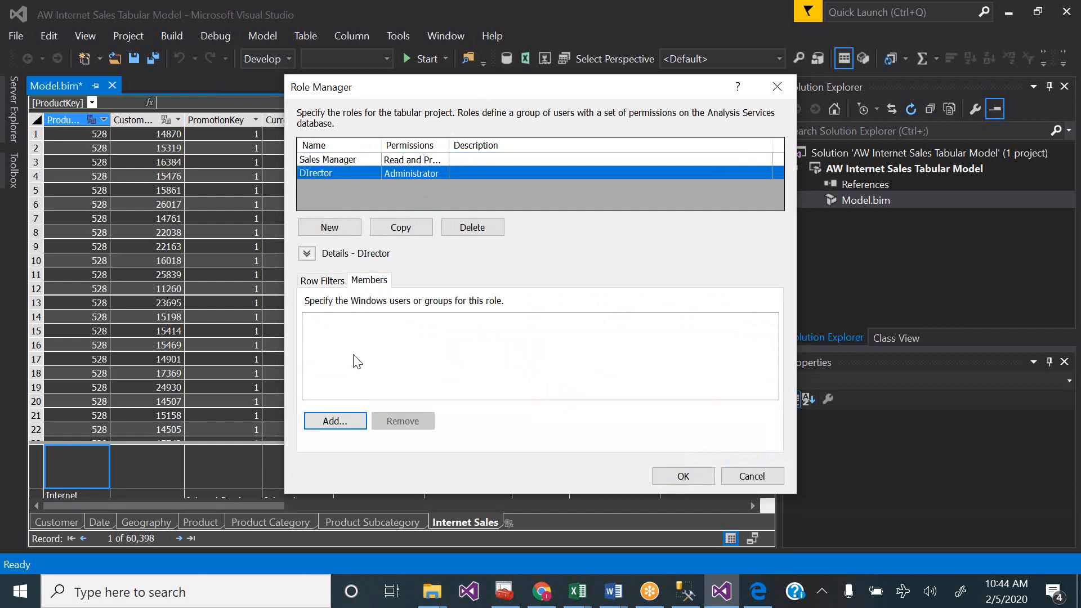
left_click(348, 421)
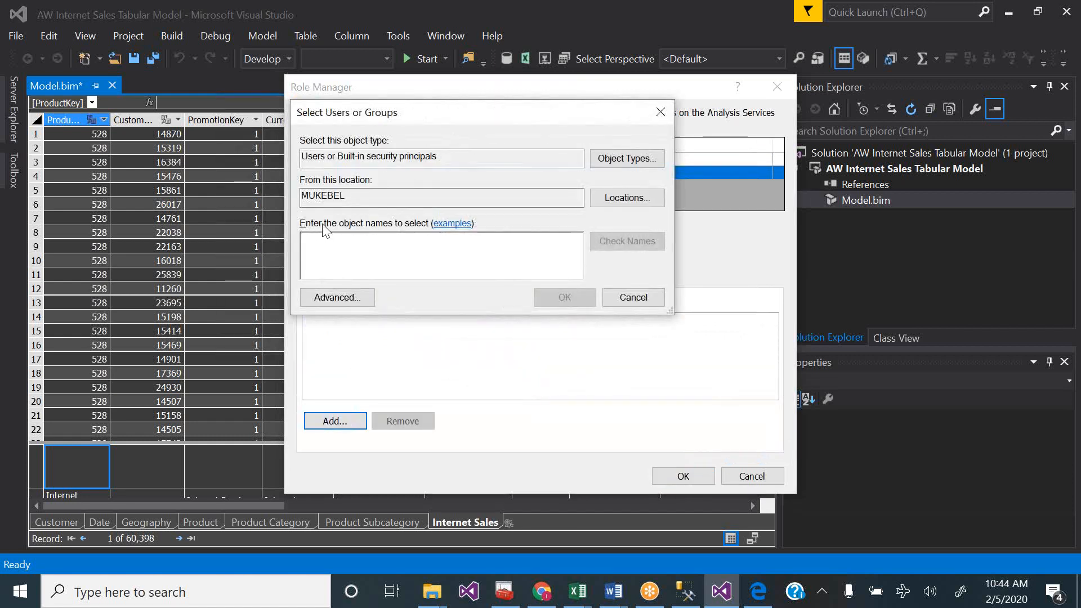
left_click(359, 292)
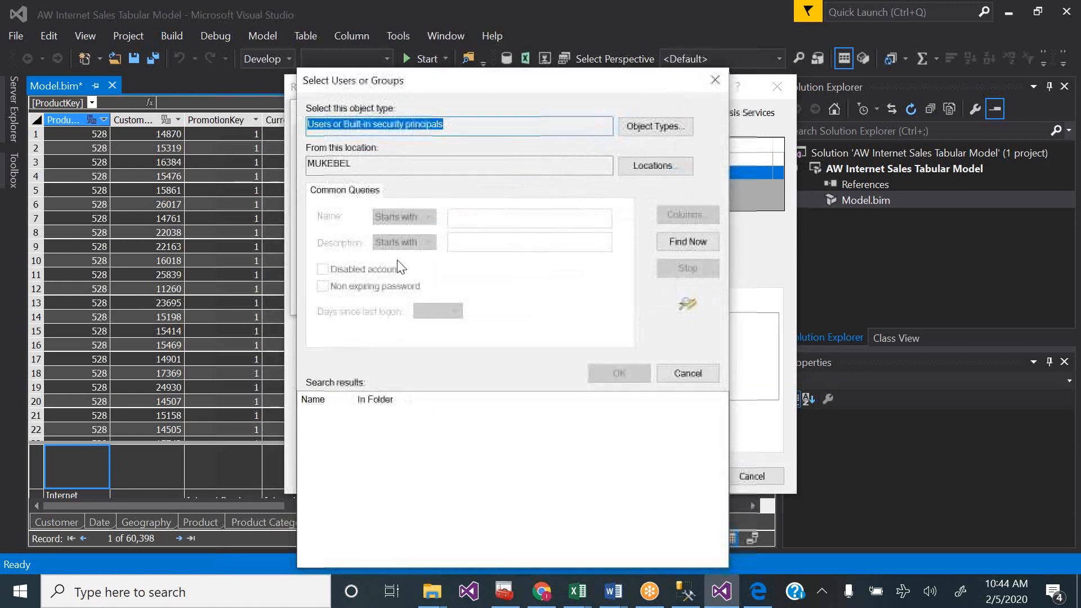
left_click(671, 247)
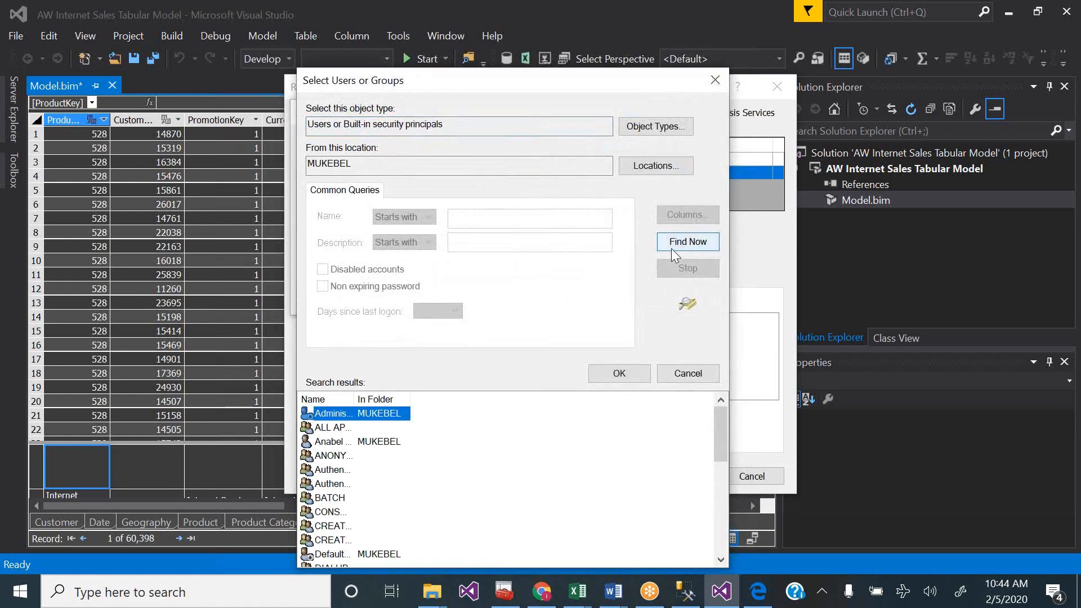
left_click(596, 379)
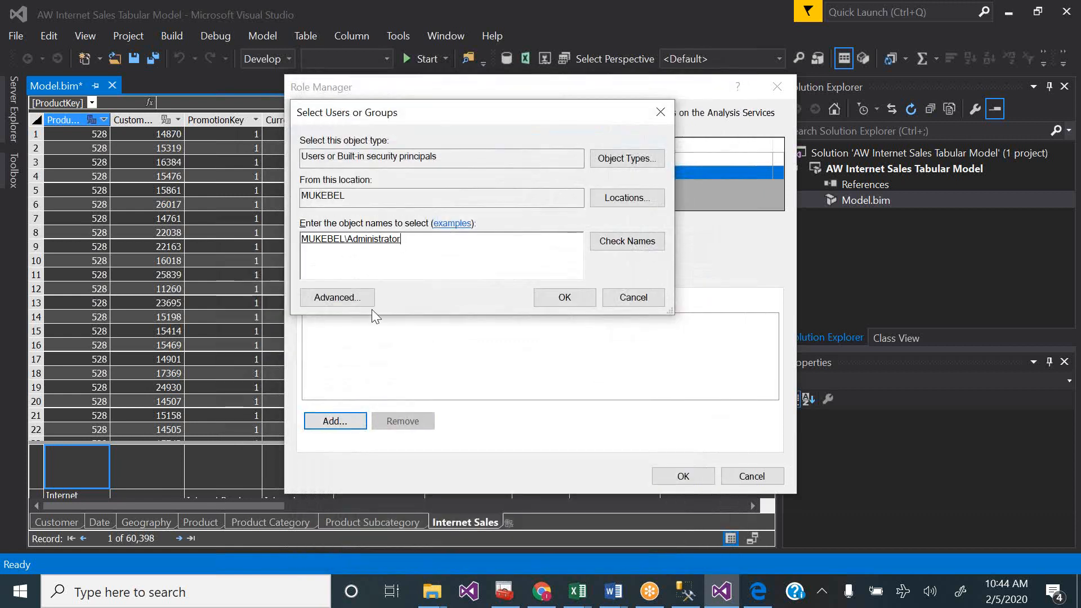
left_click(549, 300)
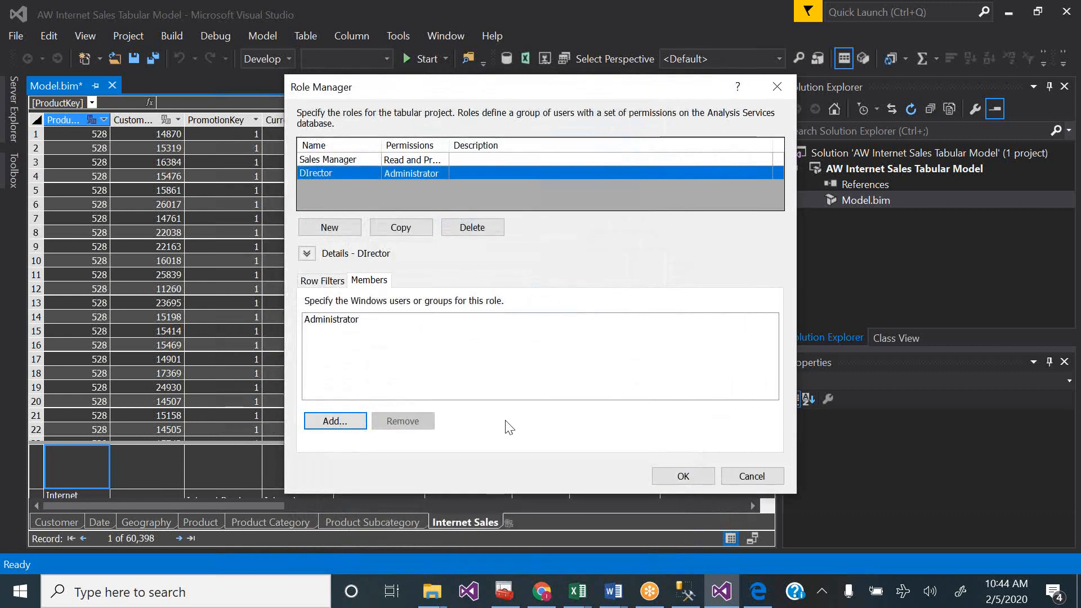
left_click(683, 474)
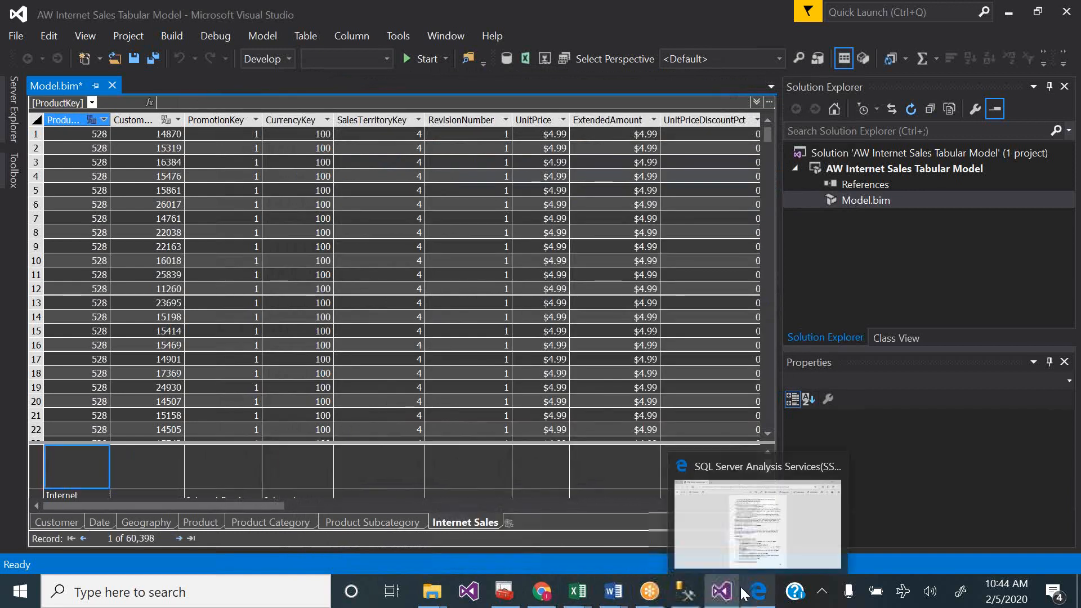
- Switch to the PDF tutorial and copy the row filter formula =Geography[Country Region Code] = "US" from the Sales Analyst US instructions
left_click(758, 592)
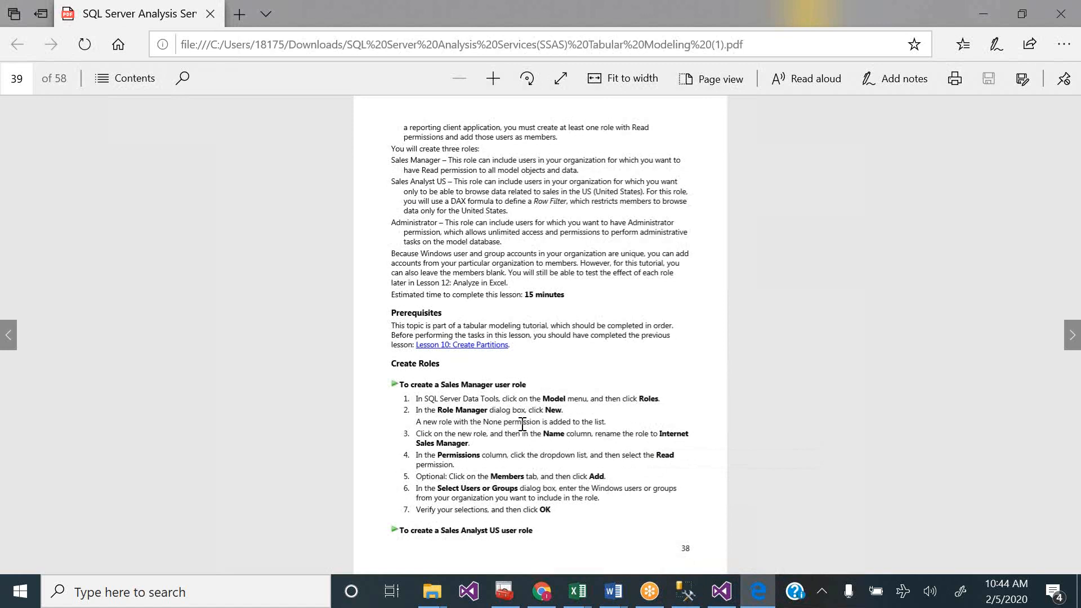
scroll(523, 424, "down", 5)
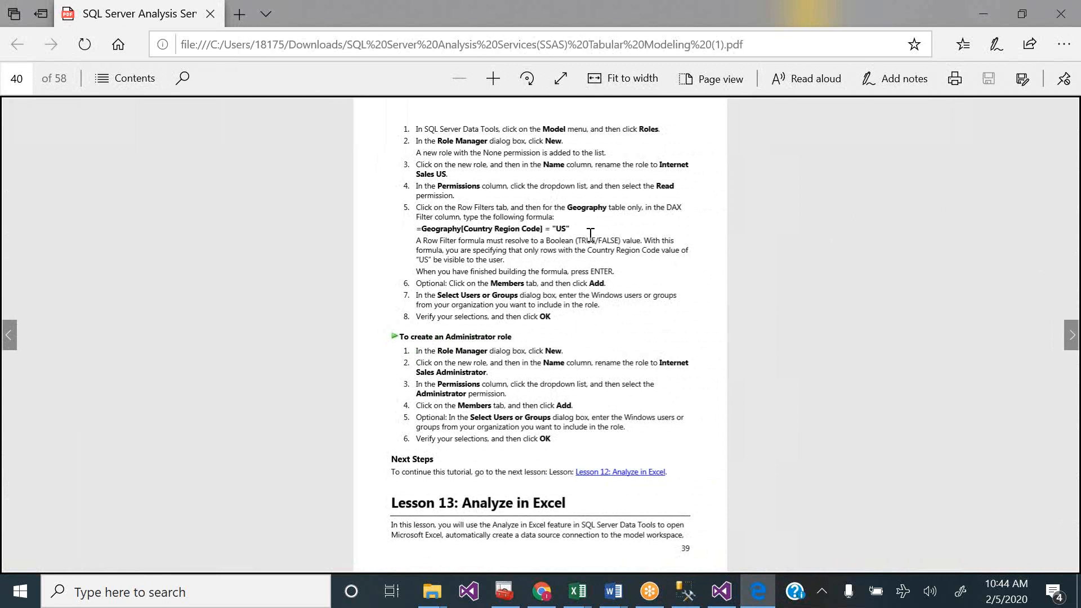
left_click_drag(577, 228, 420, 232)
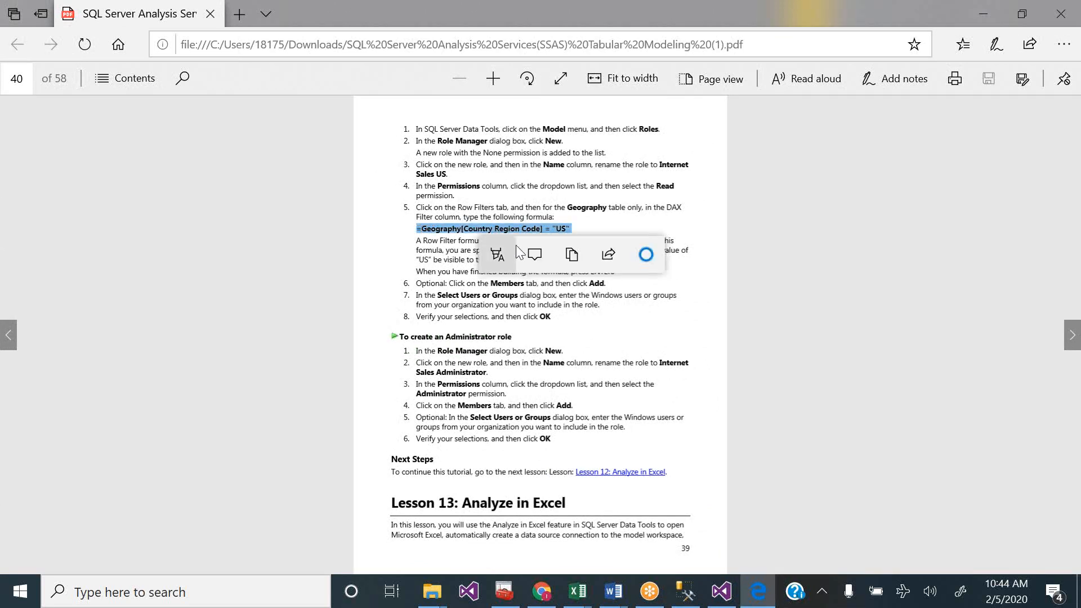
left_click(571, 253)
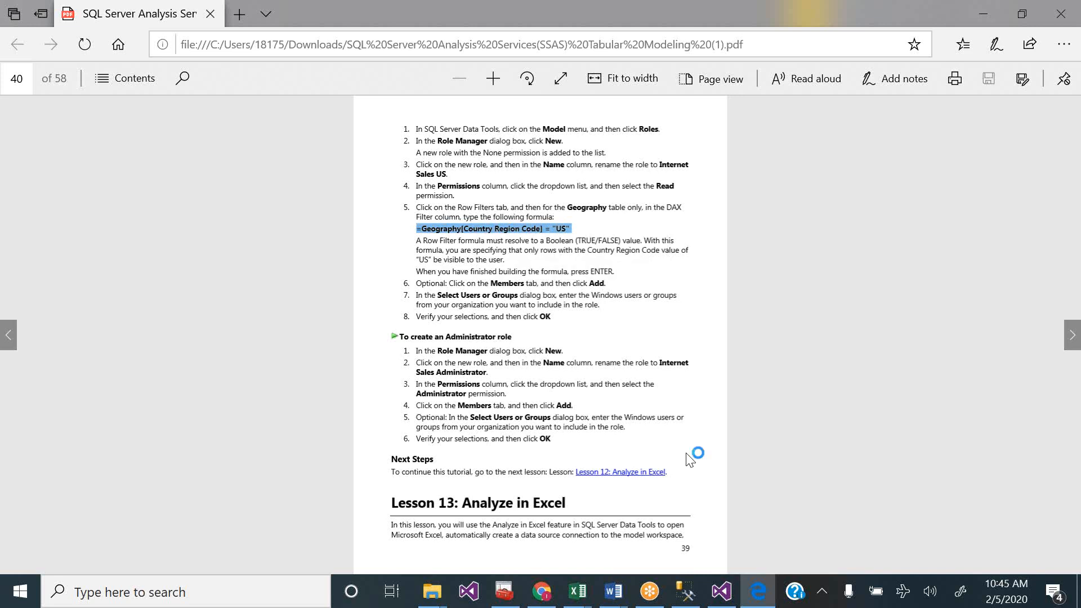
- Back in Visual Studio, create a role named Sales Analyst US in the Role Manager with the Read and Process permission
left_click(721, 590)
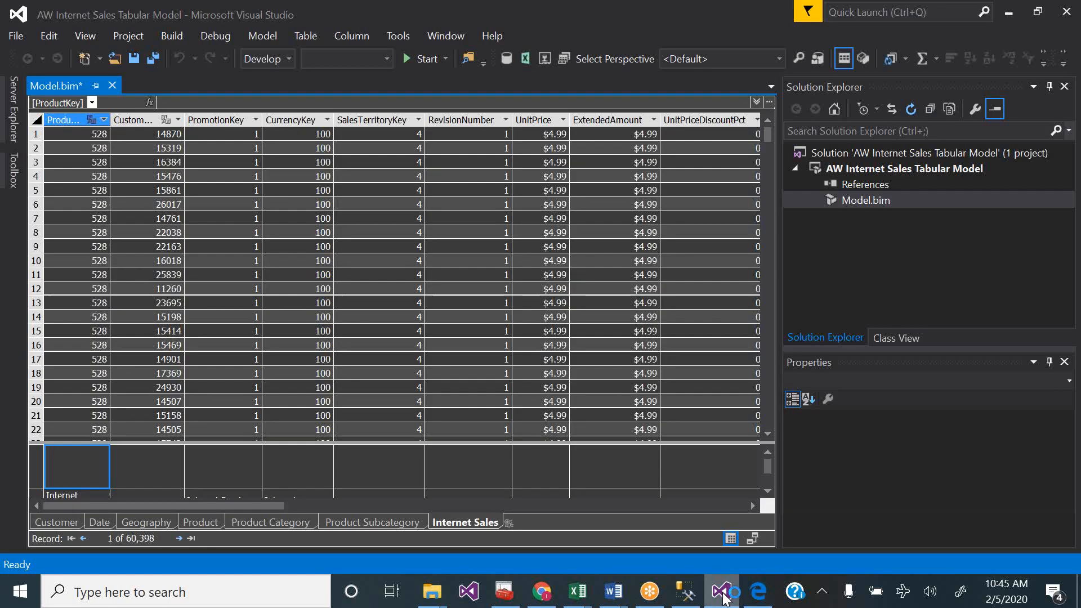
left_click(275, 33)
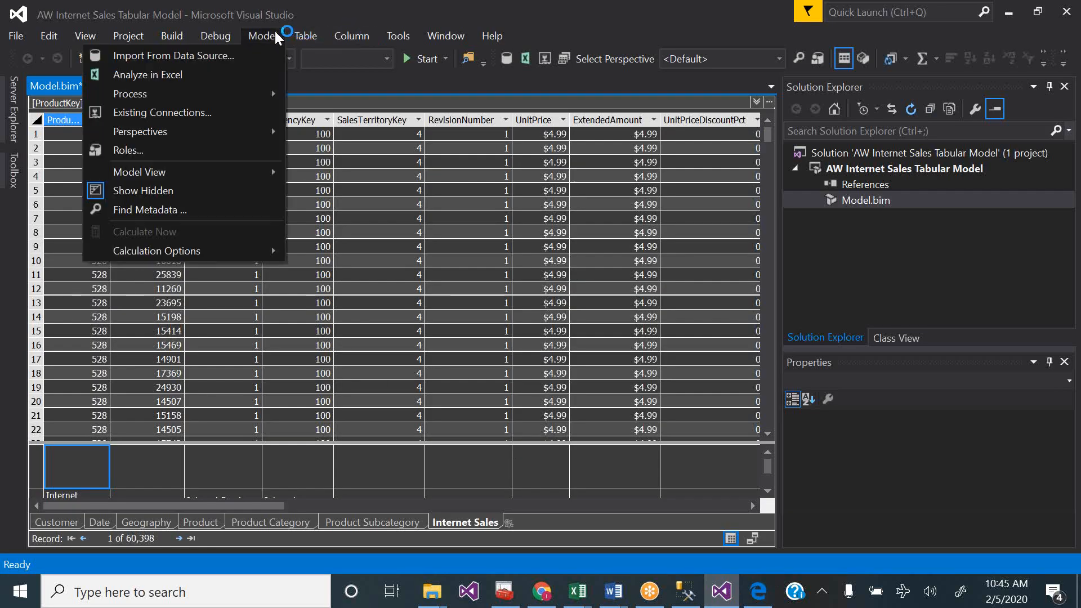
left_click(170, 159)
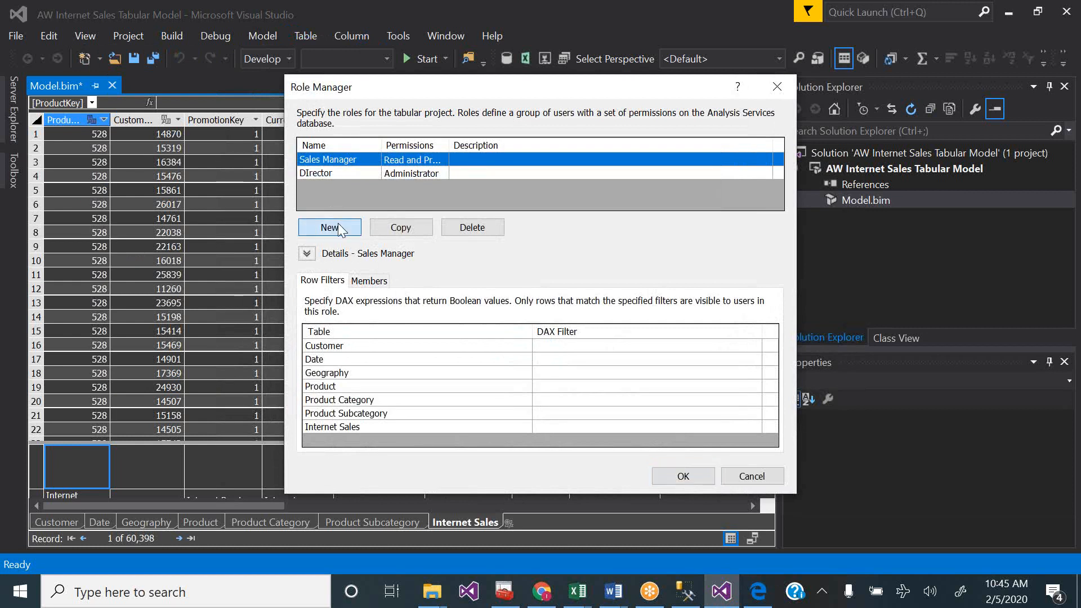
left_click(338, 227)
type("Sales Analyst US")
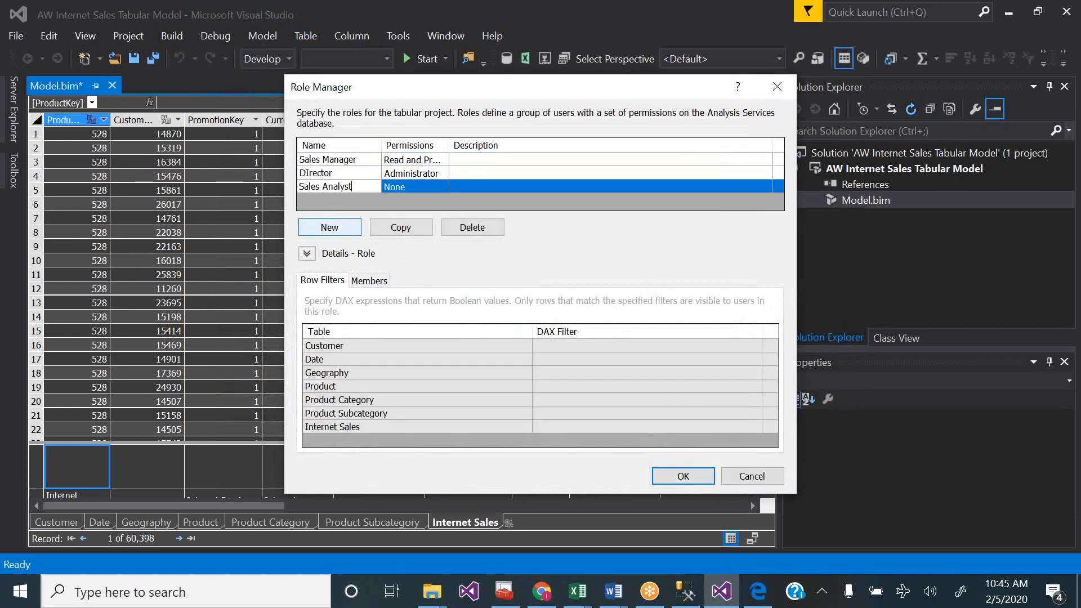
left_click(445, 187)
left_click(444, 186)
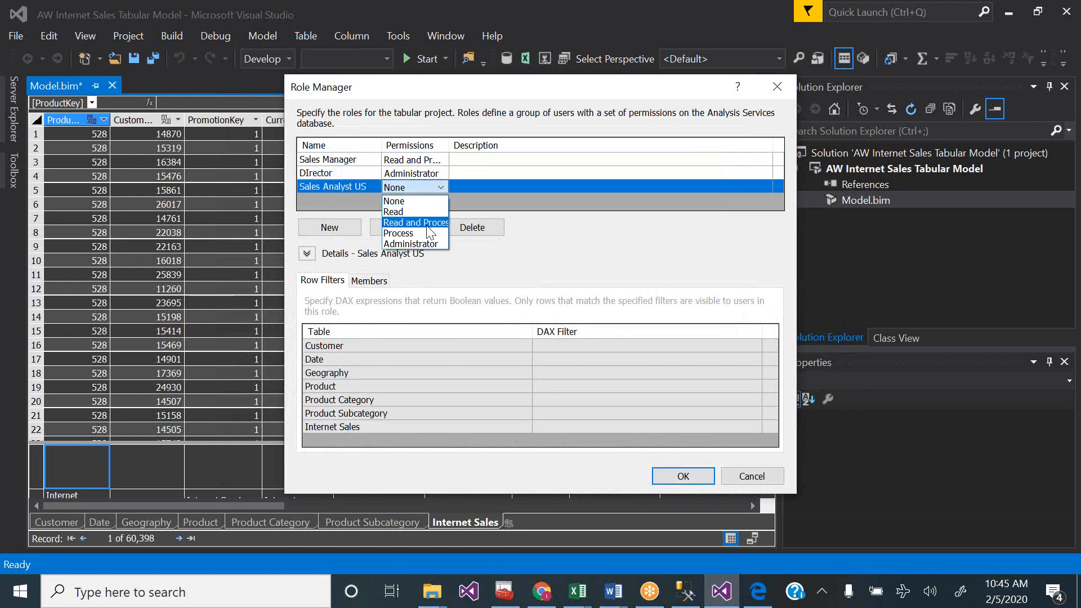
left_click(425, 223)
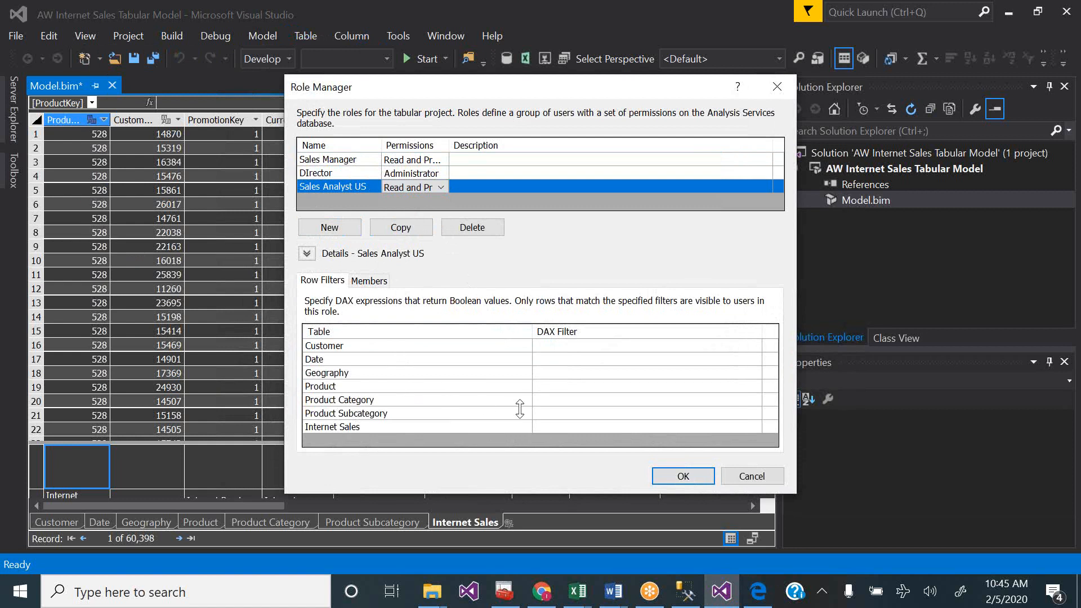
- Select the DAX filter of the Geography table for the Sales Analyst US role
left_click(594, 391)
left_click(596, 372)
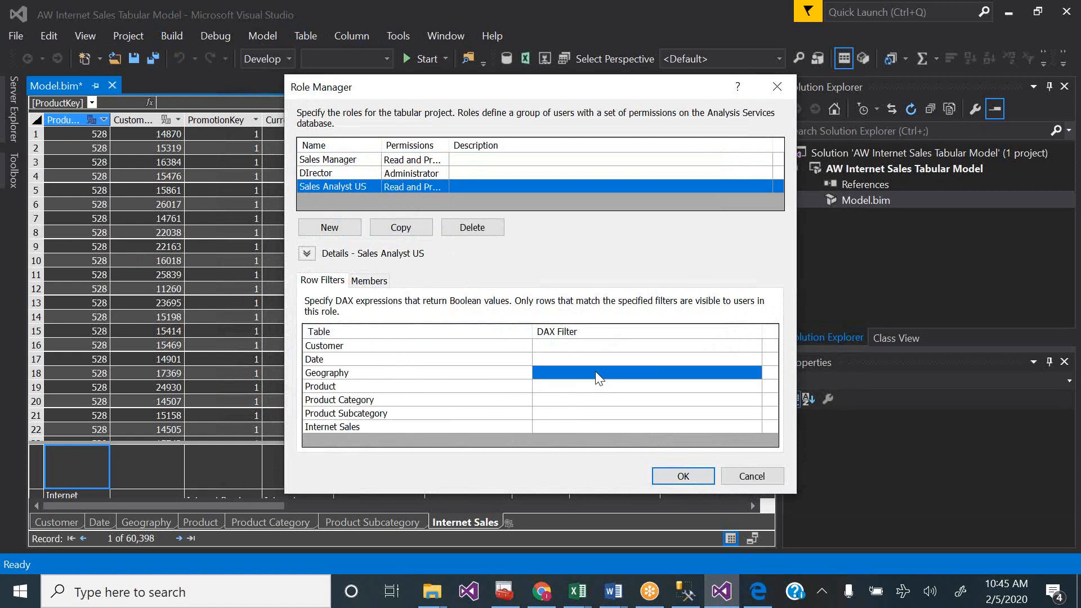
- Set the Sales Analyst US role's DAX filter for the Geography table to =Geography[Country Region Code] = "US"
left_click(594, 372)
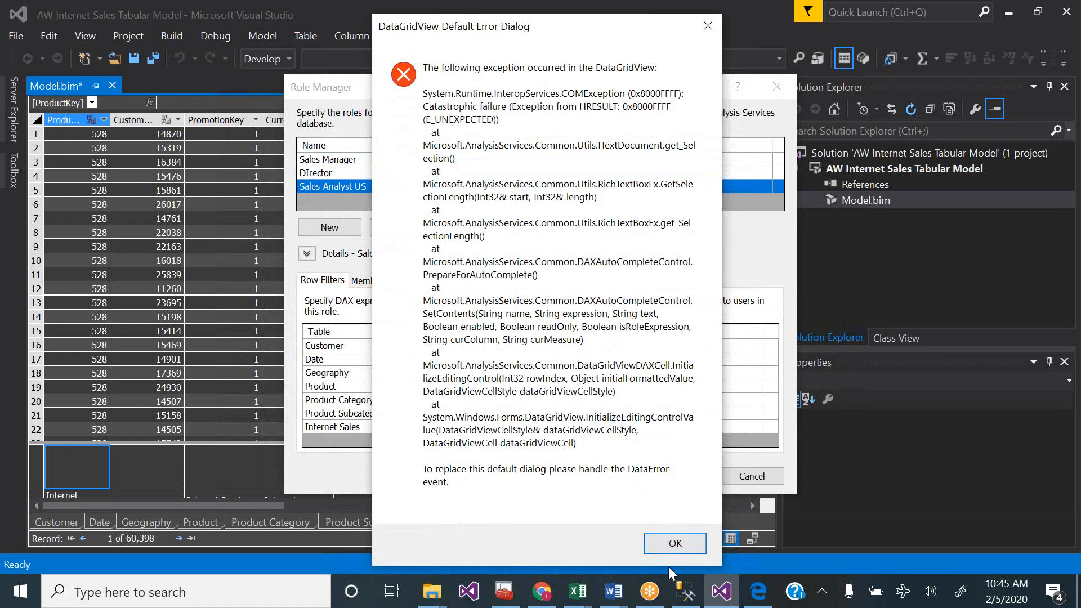
left_click(691, 543)
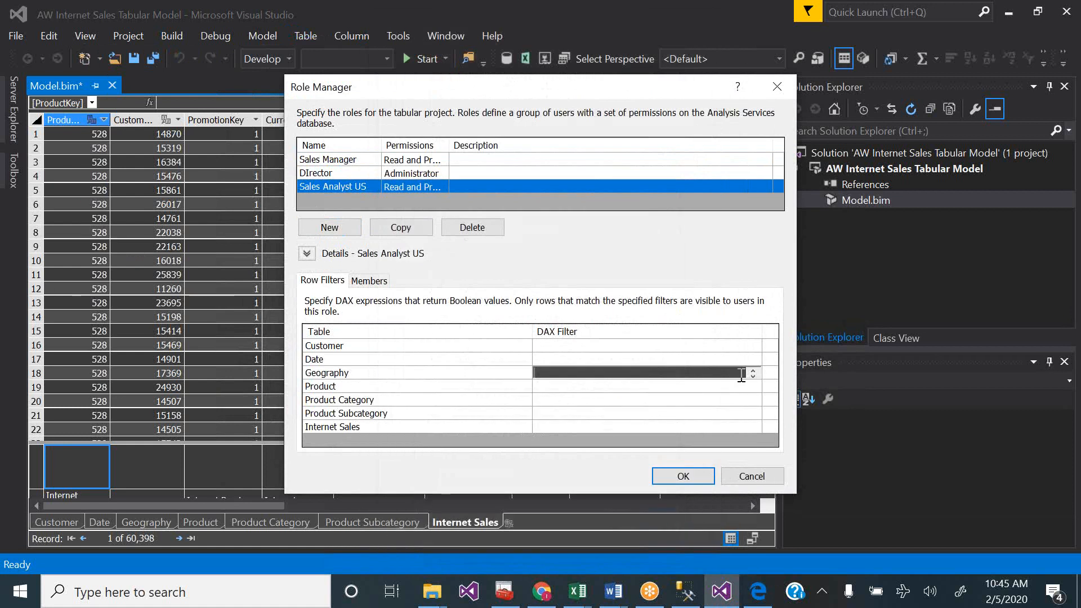
key("ctrl+v")
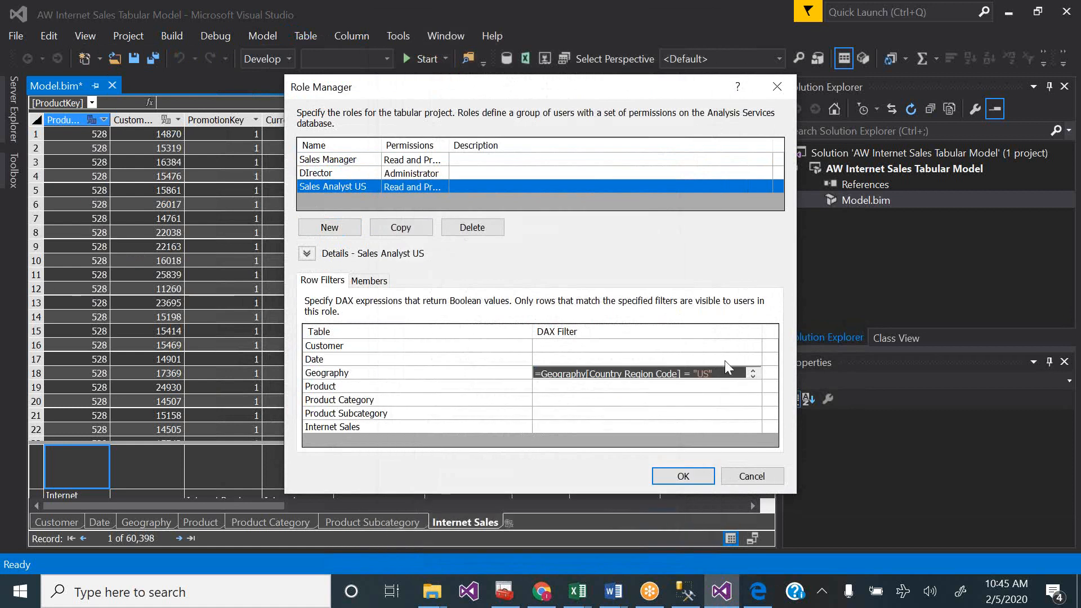
left_click(710, 342)
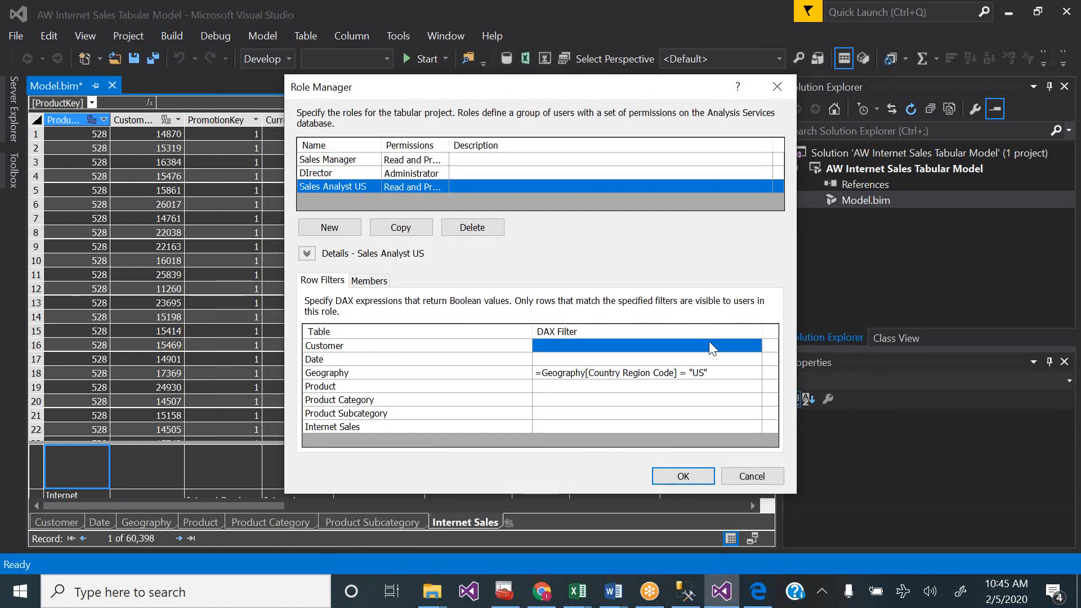
left_click(722, 374)
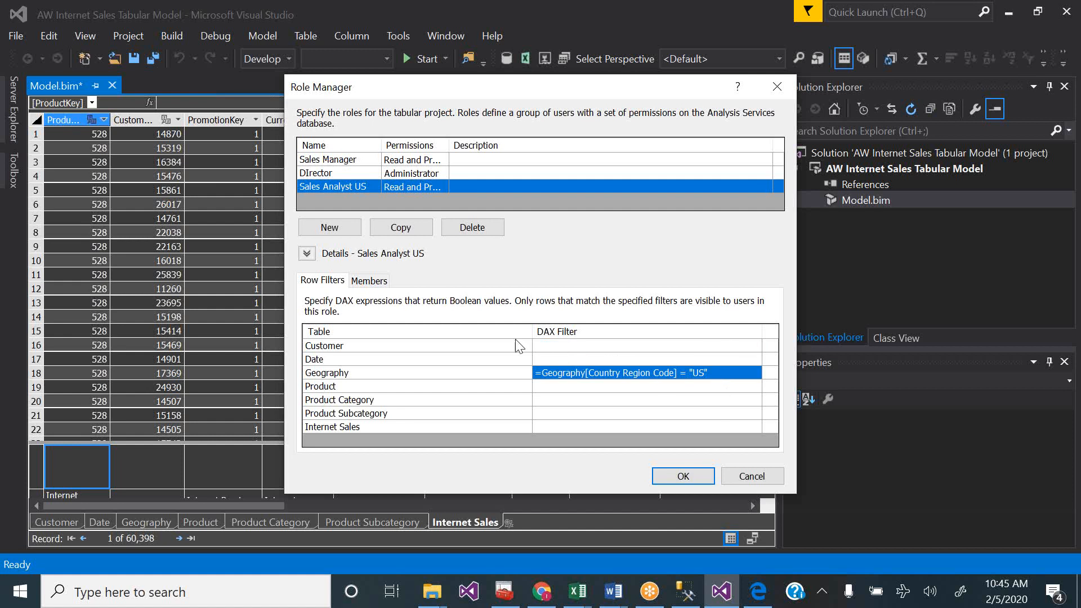
- Find the personal Windows user account on this computer and add it as a member of the Sales Analyst US role
left_click(376, 281)
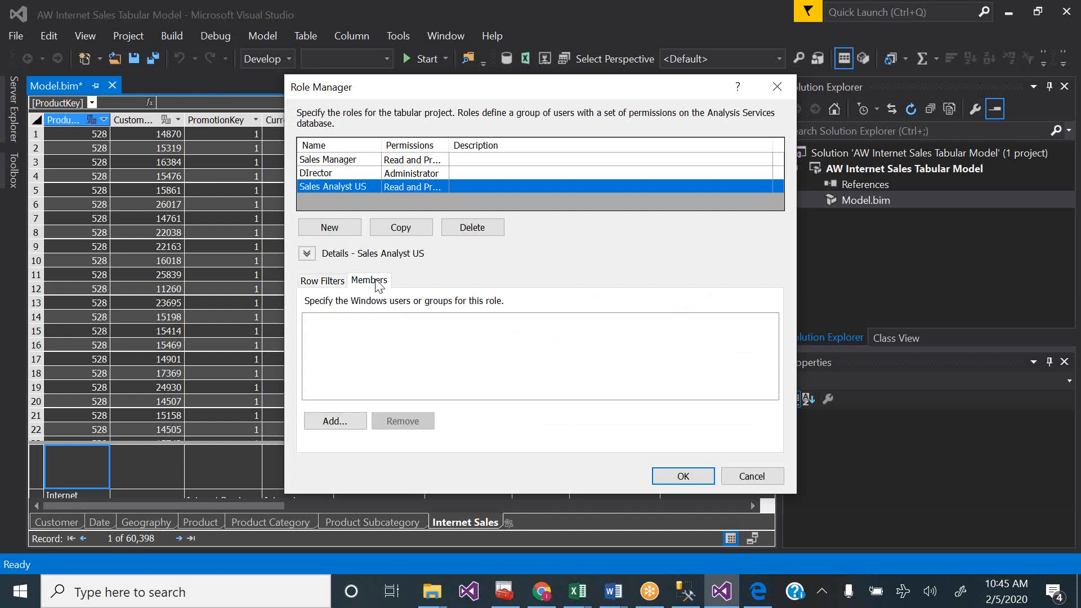
left_click(347, 417)
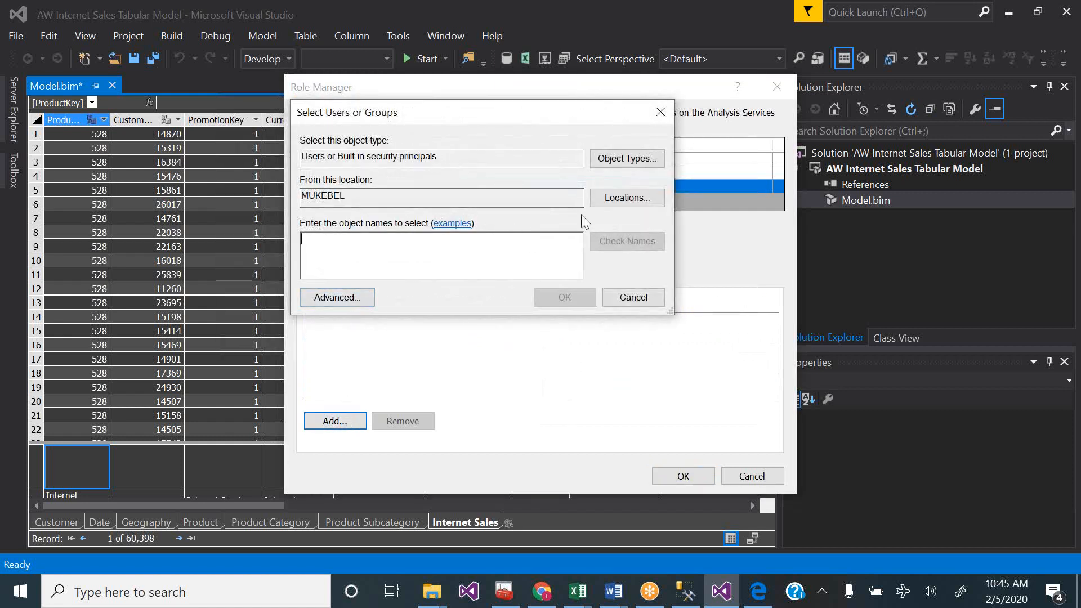
left_click(362, 296)
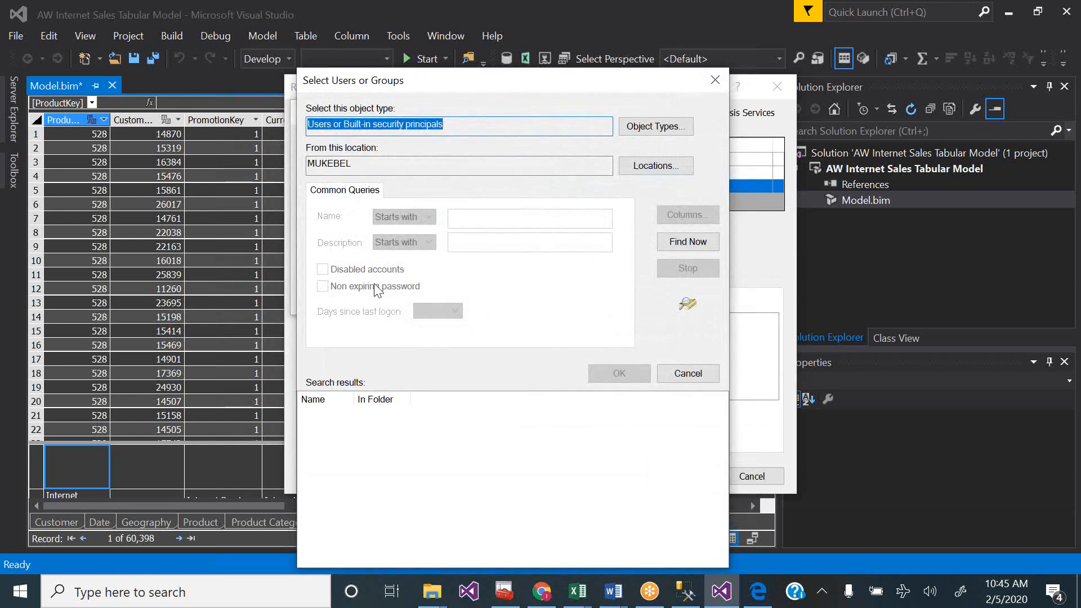
left_click(661, 243)
left_click(343, 441)
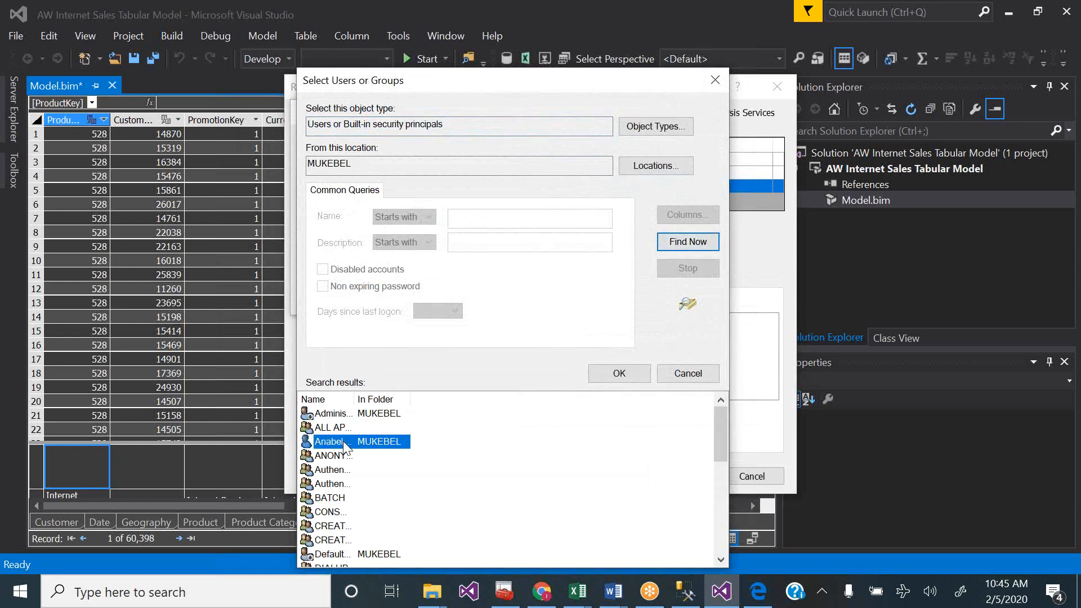
left_click(599, 373)
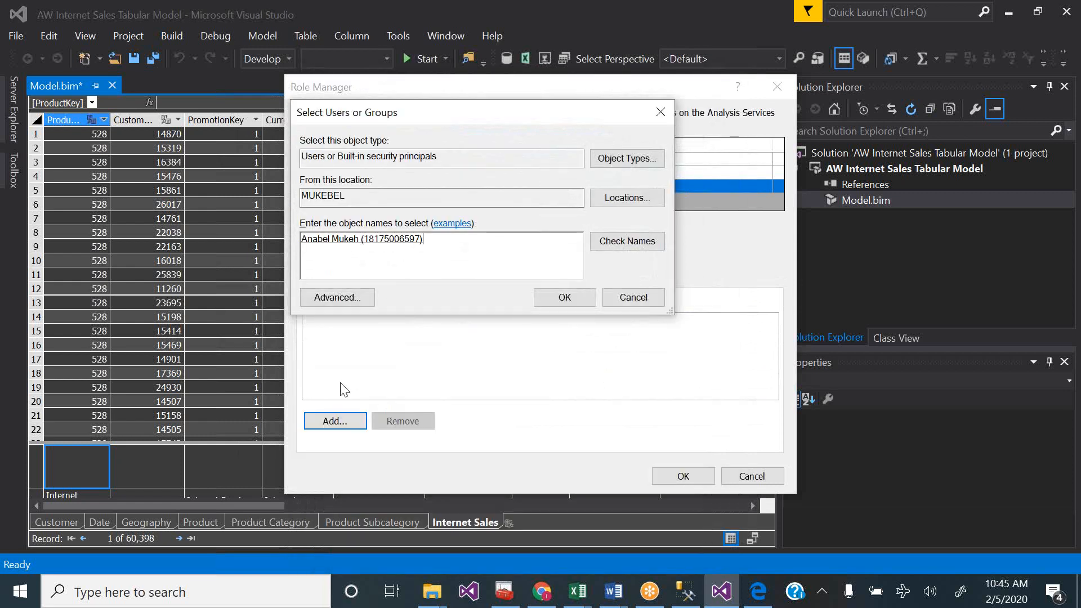
left_click(549, 303)
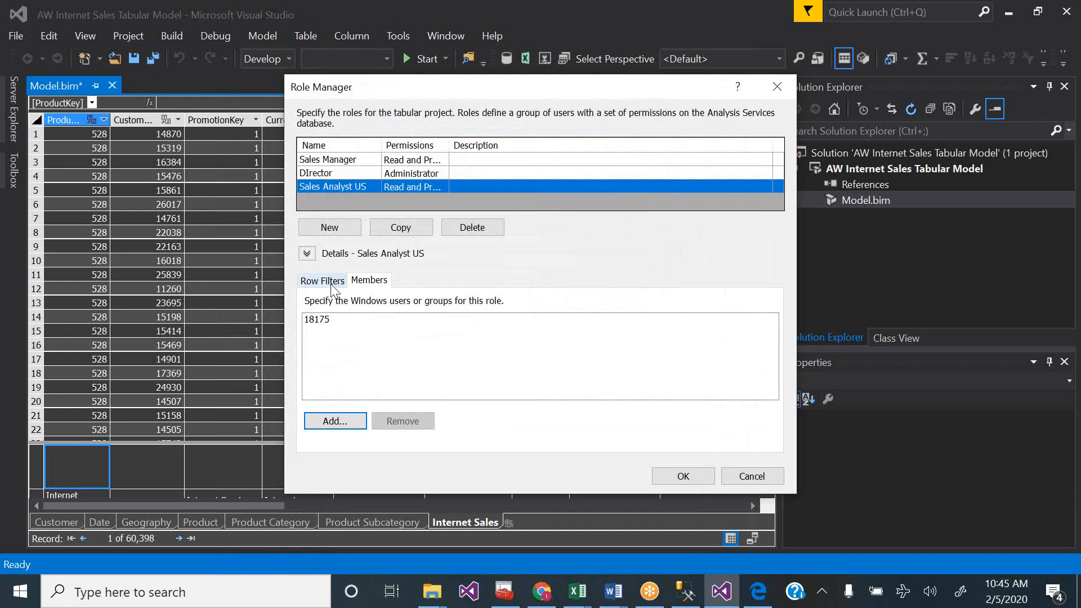
- Set the Sales Analyst US role's permissions to Administrator and apply the role changes to the model
left_click(442, 188)
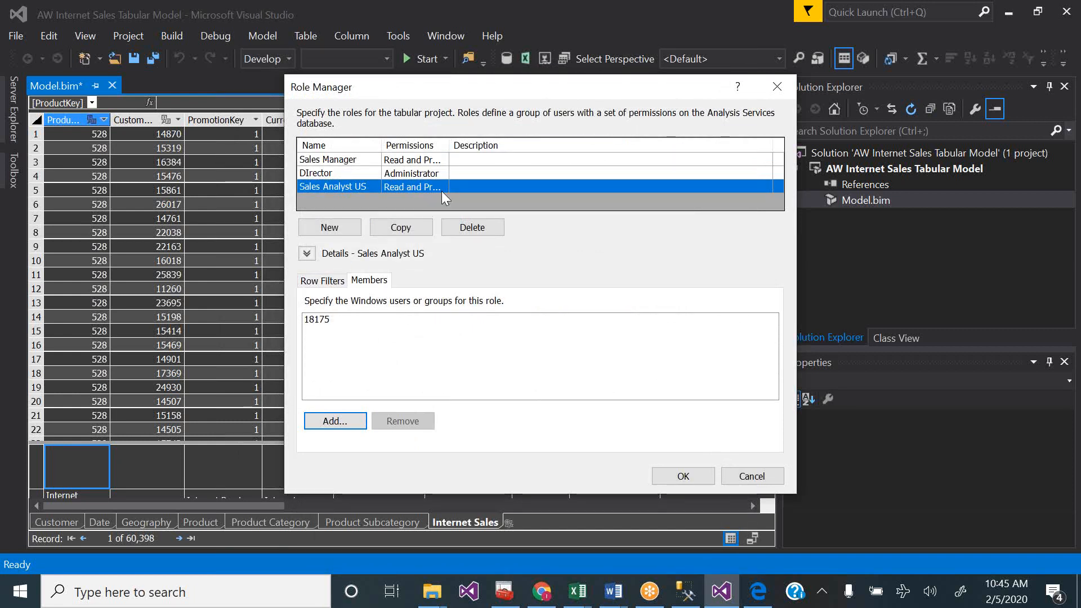
left_click(441, 189)
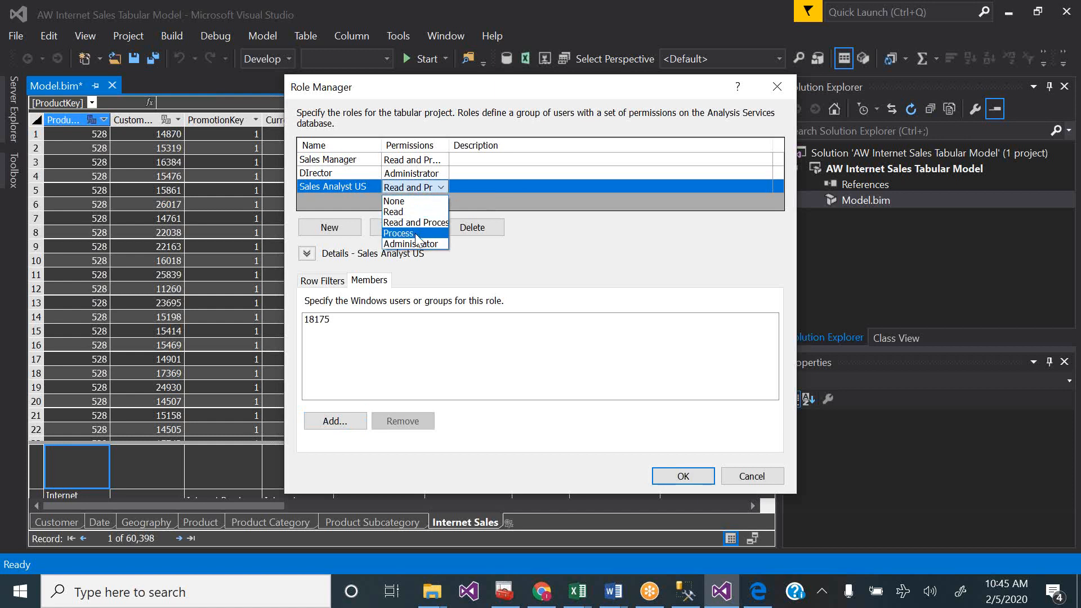
left_click(417, 243)
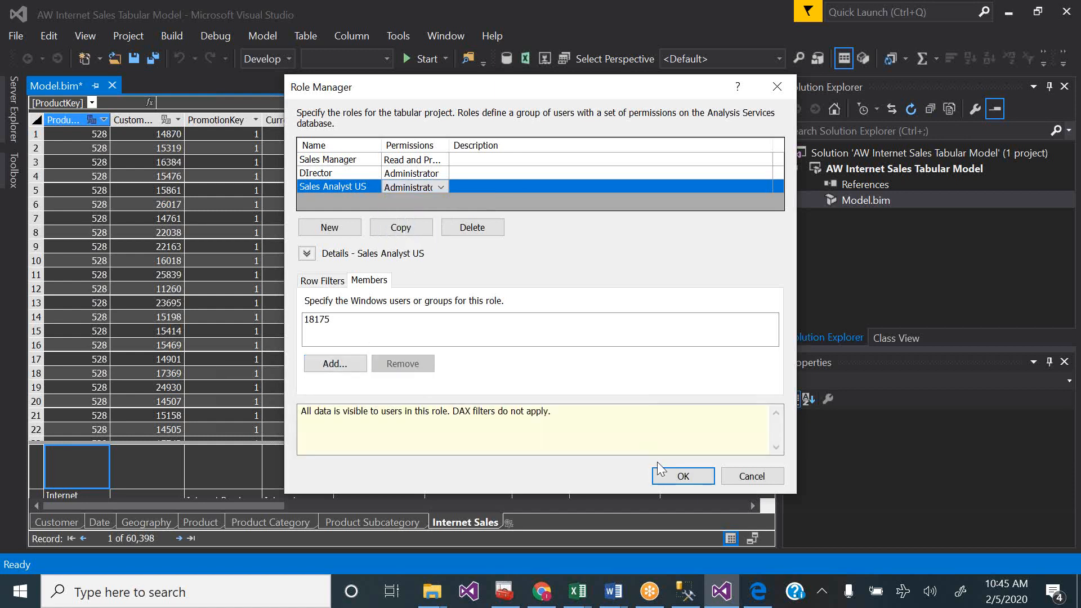
left_click(694, 478)
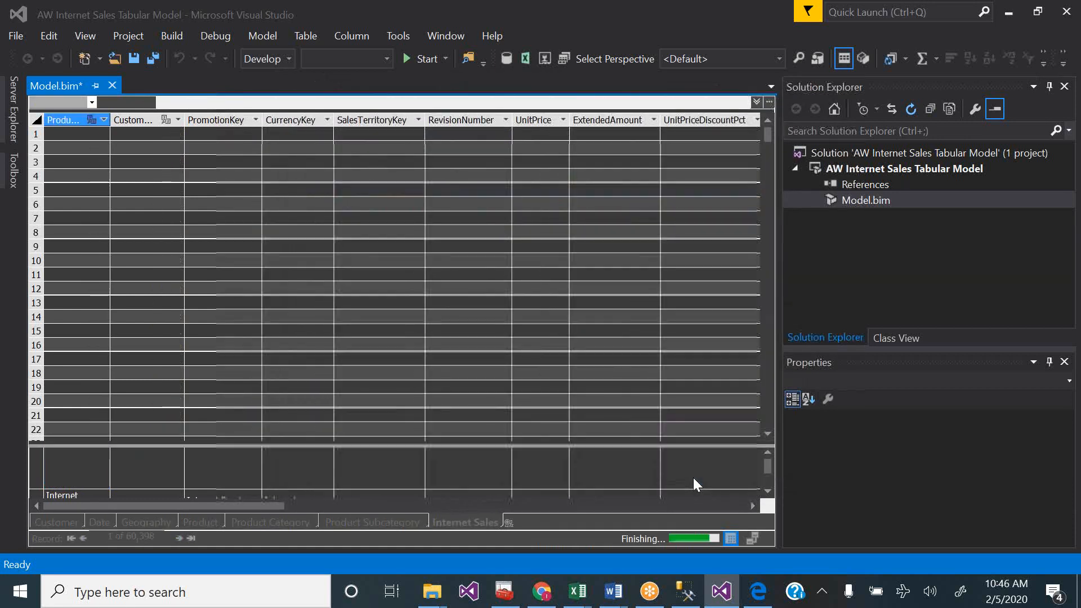
- Check the tutorial PDF's section on browsing the model, and start Analyze in Excel back in Visual Studio
left_click(763, 593)
key("Right")
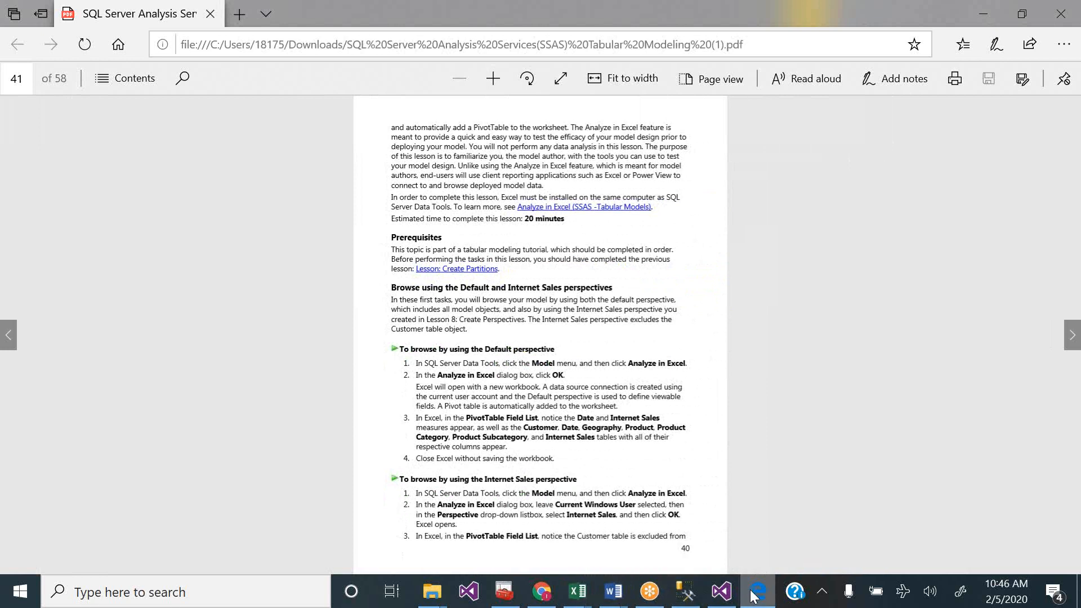
left_click(721, 591)
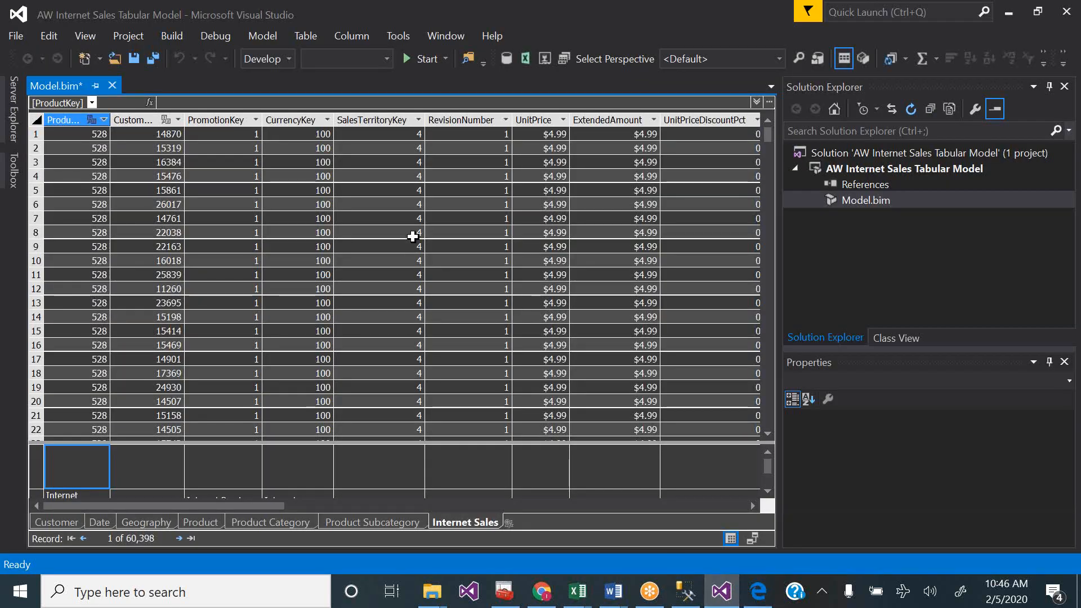
left_click(526, 59)
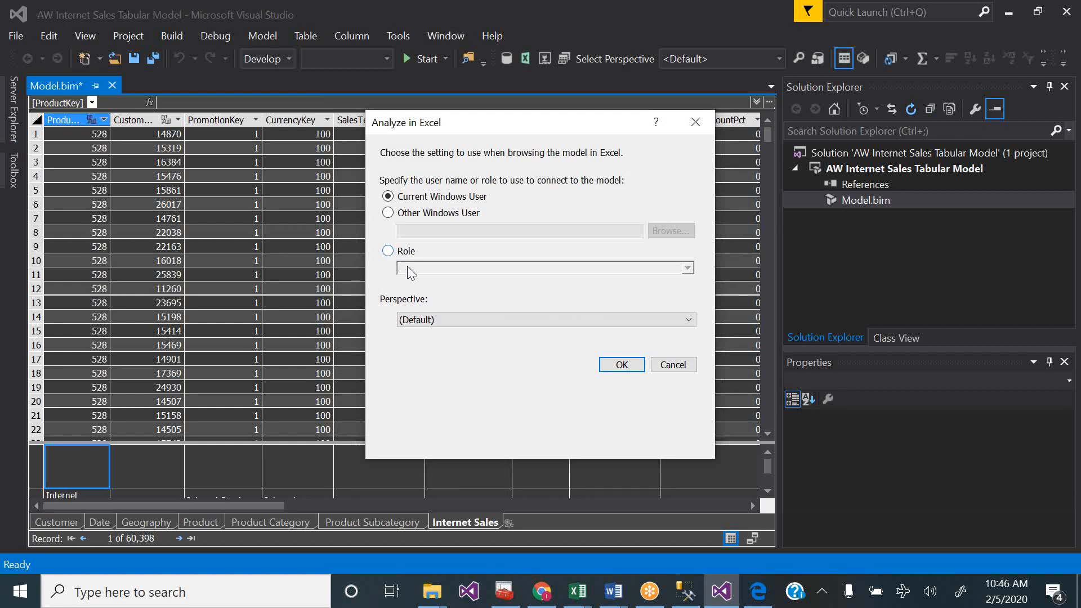
left_click(388, 251)
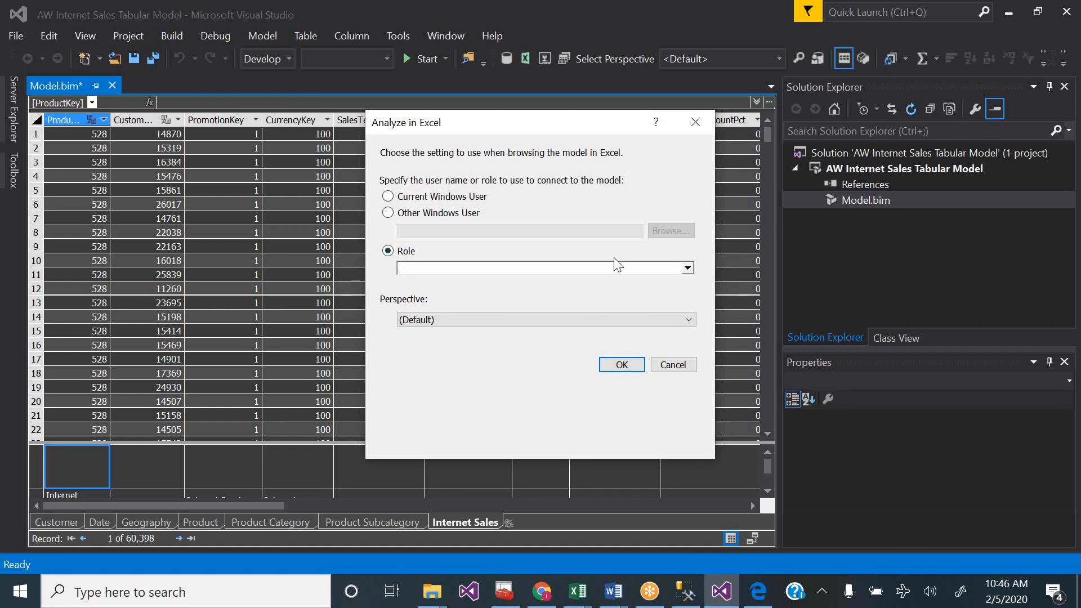
left_click(688, 268)
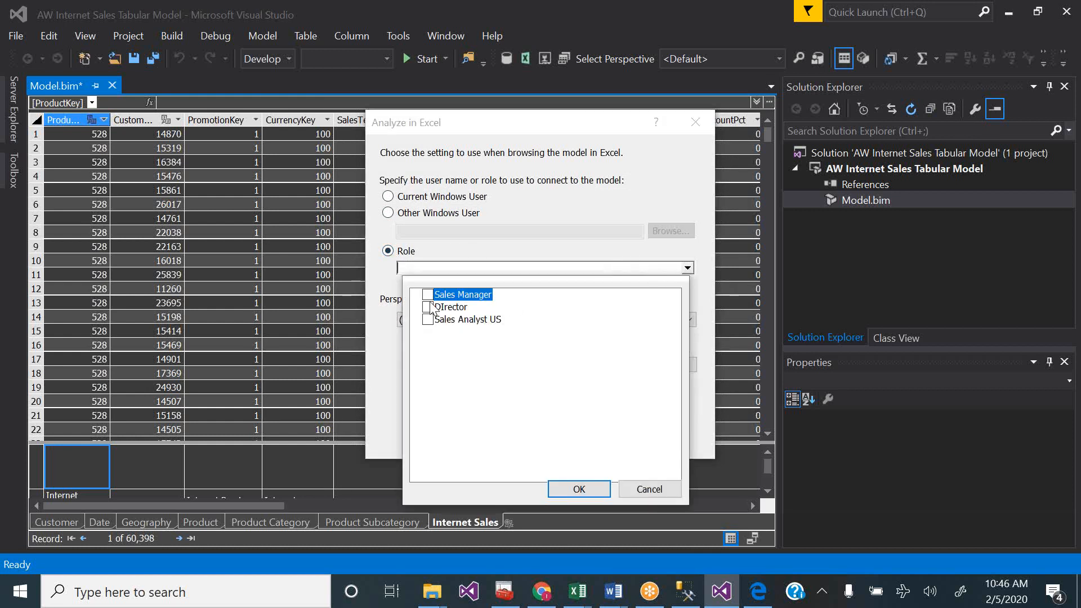
left_click(649, 489)
left_click(387, 197)
- Keep the (Default) perspective and browse the model in Excel as the Current Windows User
left_click(449, 323)
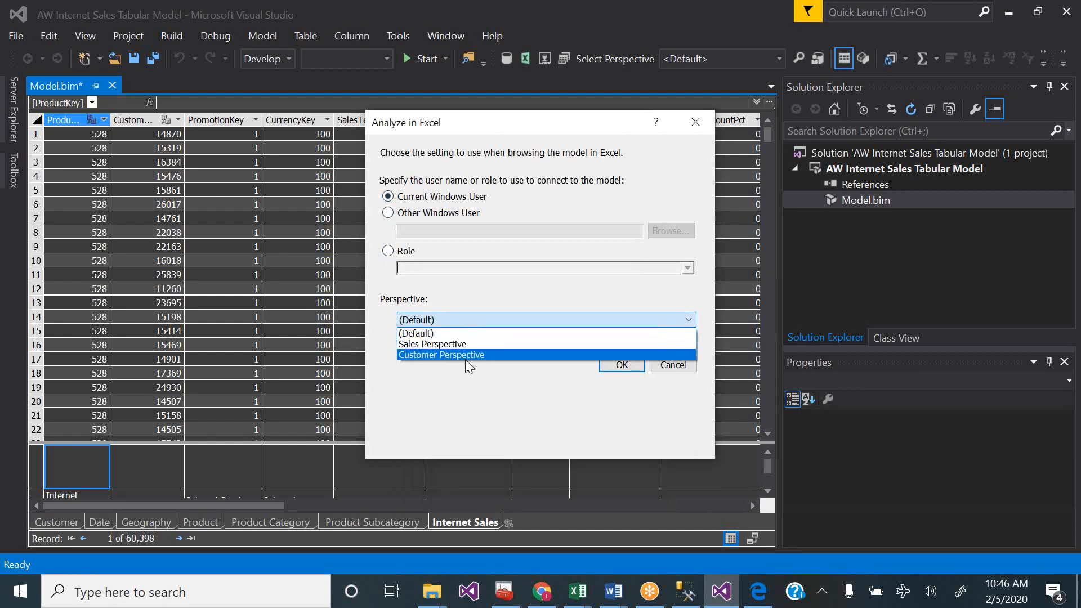
left_click(426, 323)
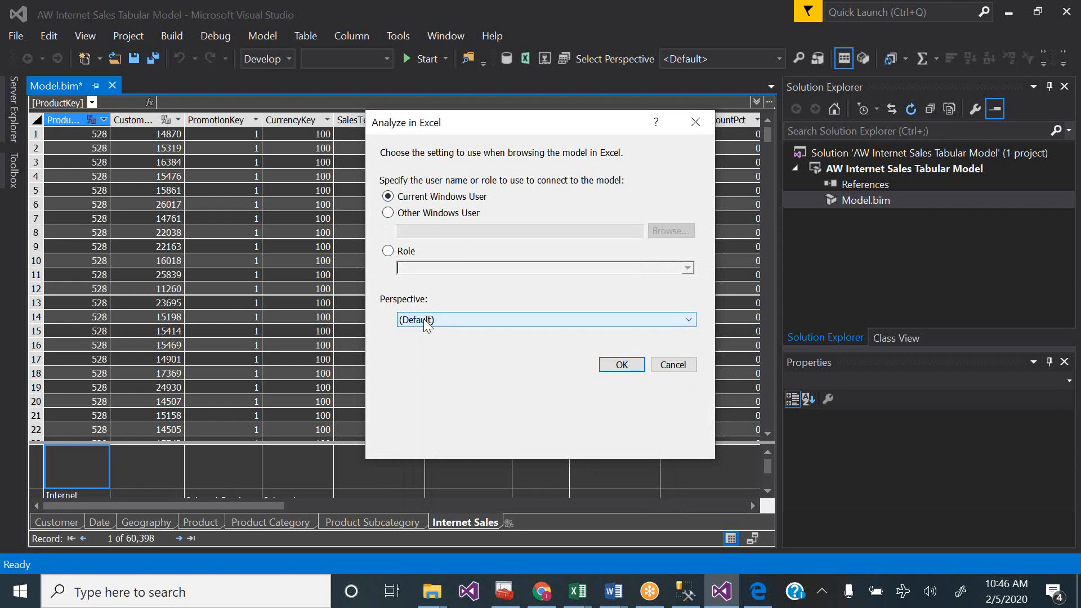
left_click(632, 370)
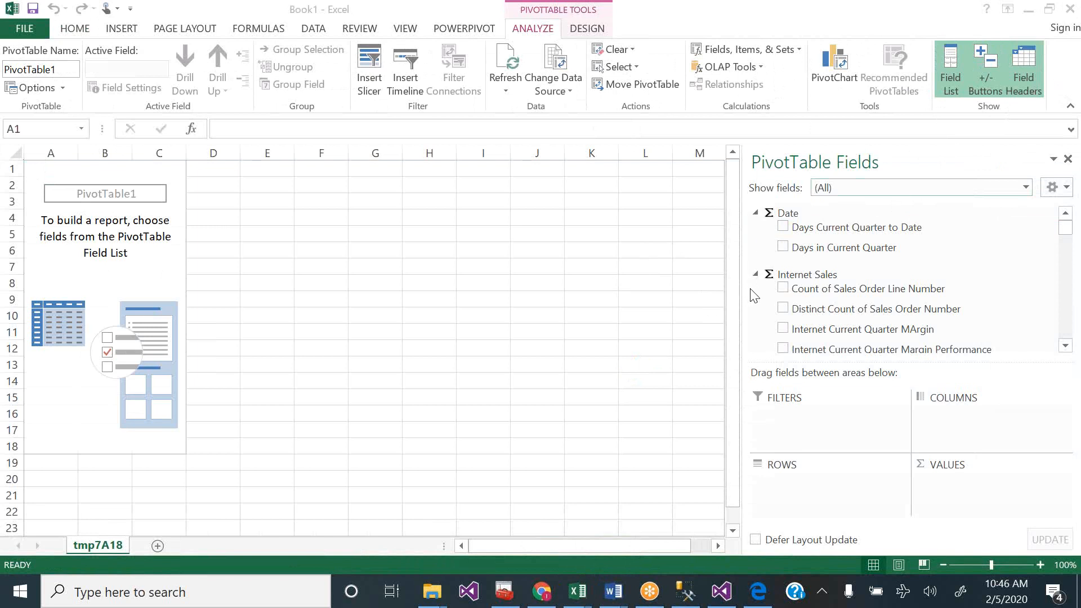
- Collapse the Date and Internet Sales measure groups and the Customer, Date and Geography tables in the PivotTable field list
left_click(755, 215)
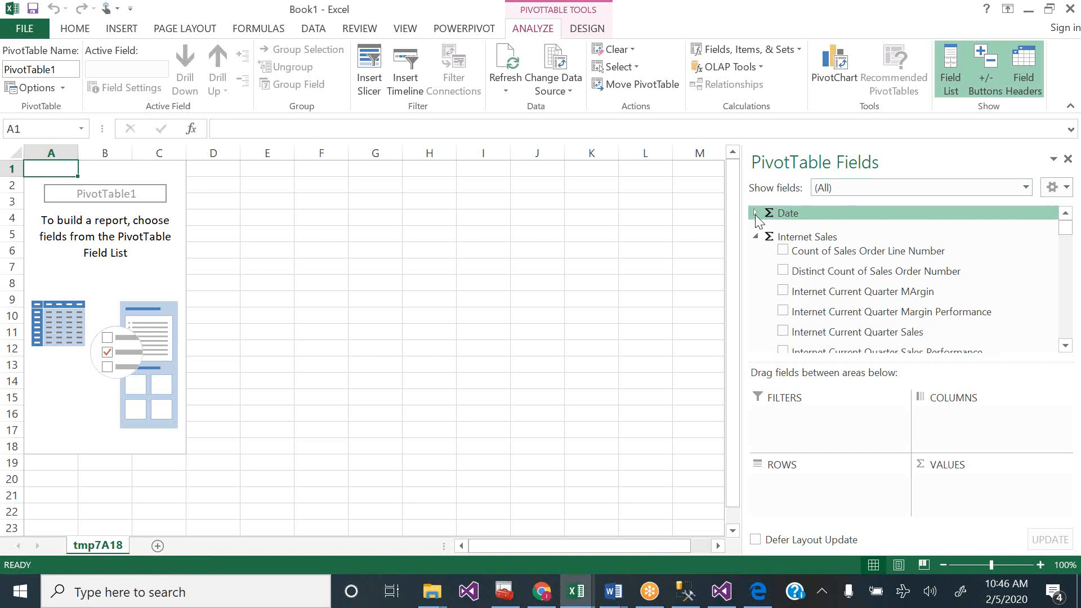
left_click(756, 236)
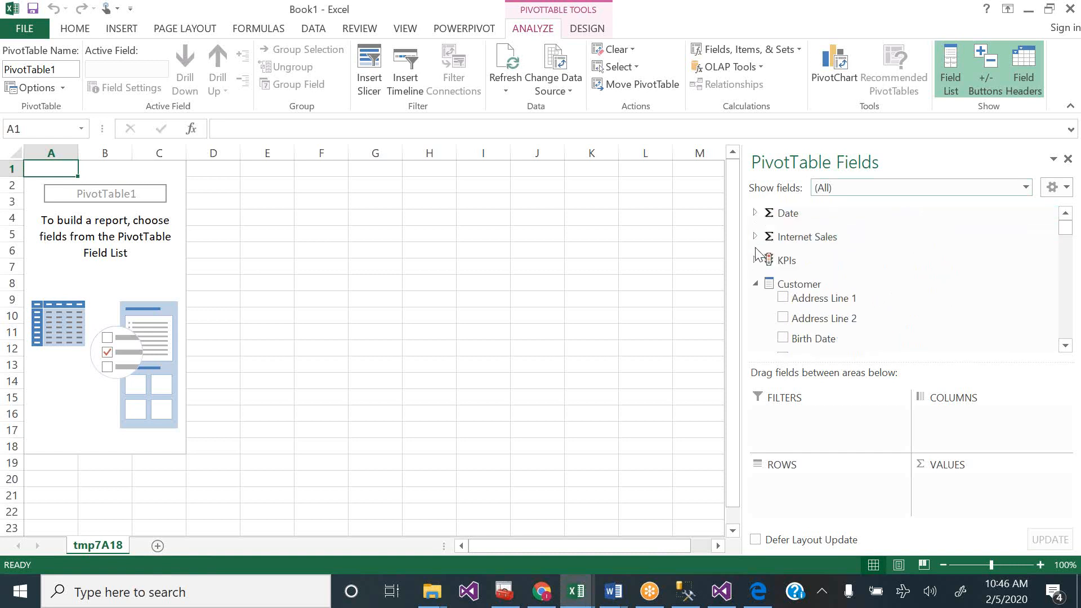
left_click(756, 284)
left_click(755, 307)
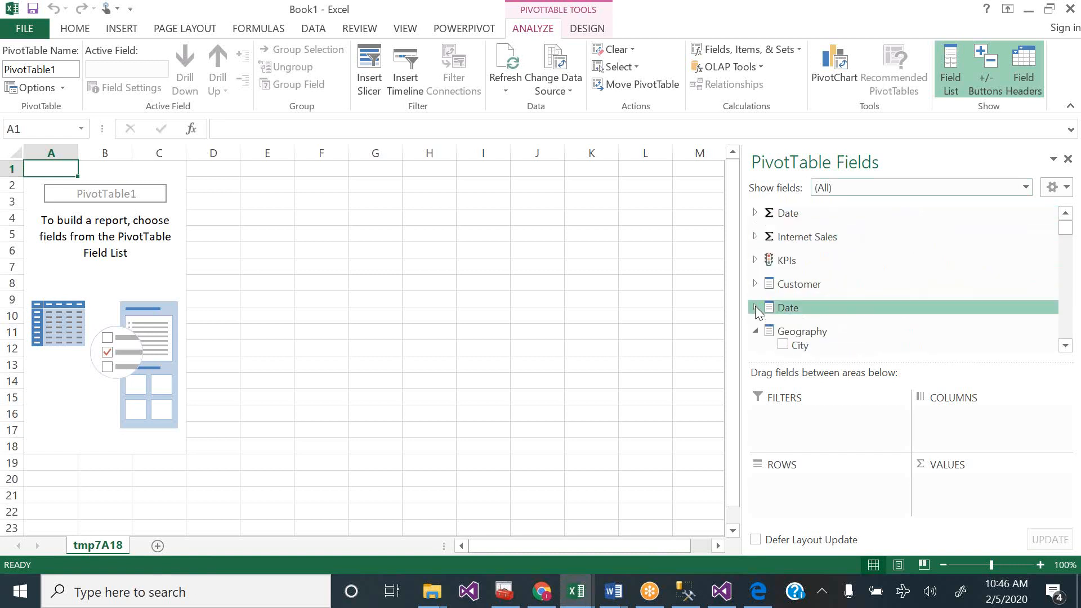
left_click(755, 333)
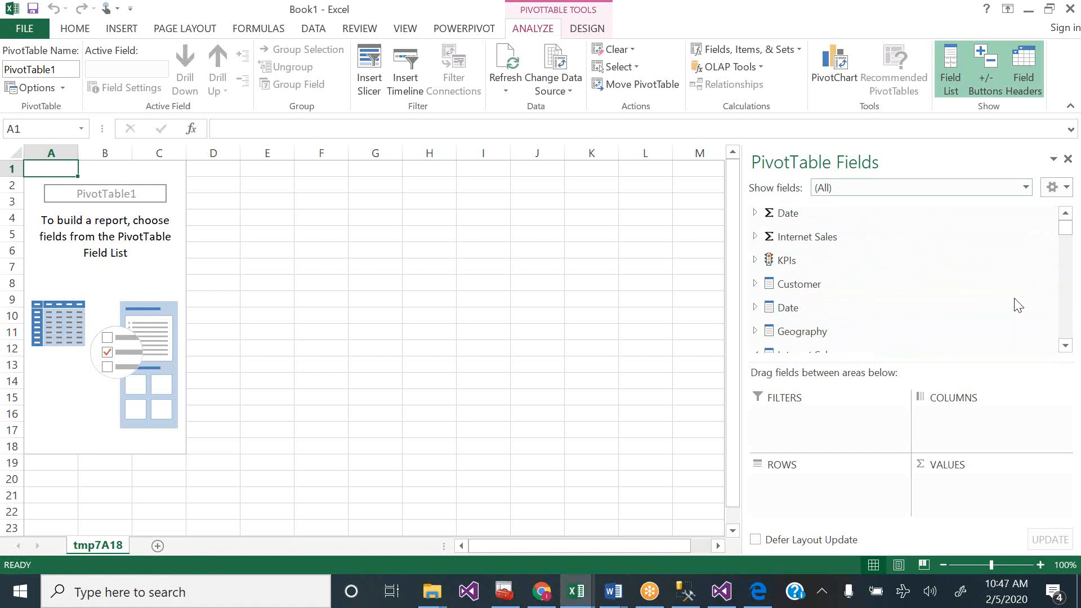
- Add Country Region Name from the Geography table to the PivotTable's rows
left_click(162, 268)
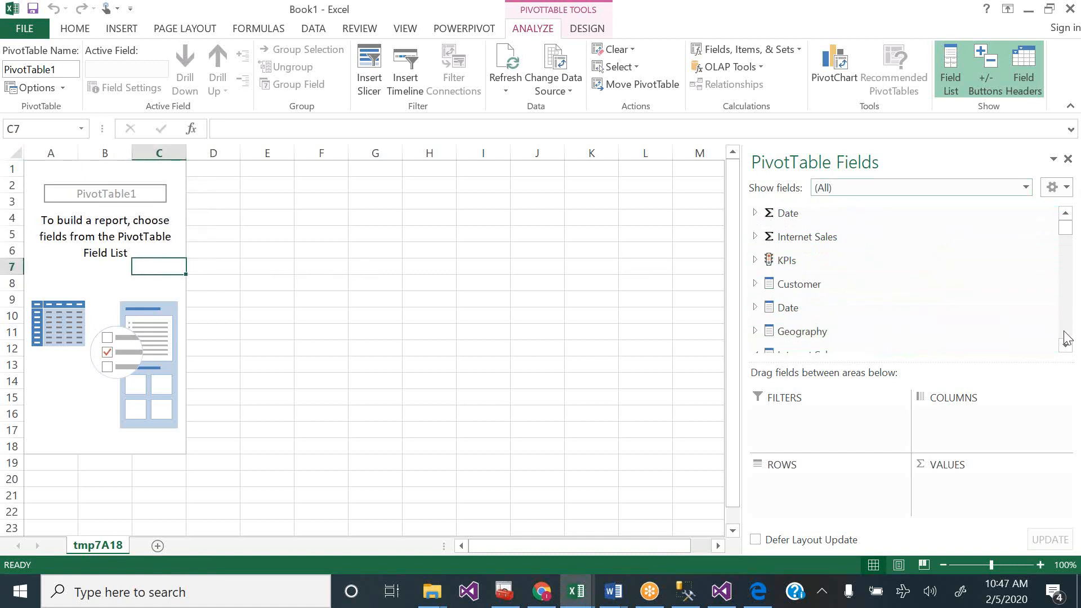
left_click(755, 331)
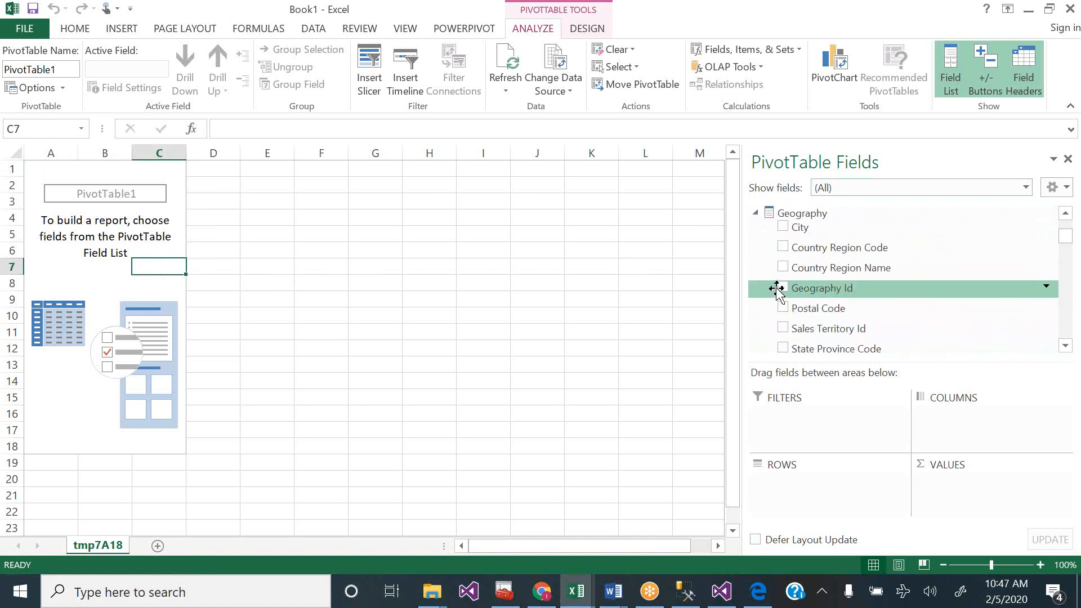
left_click(783, 266)
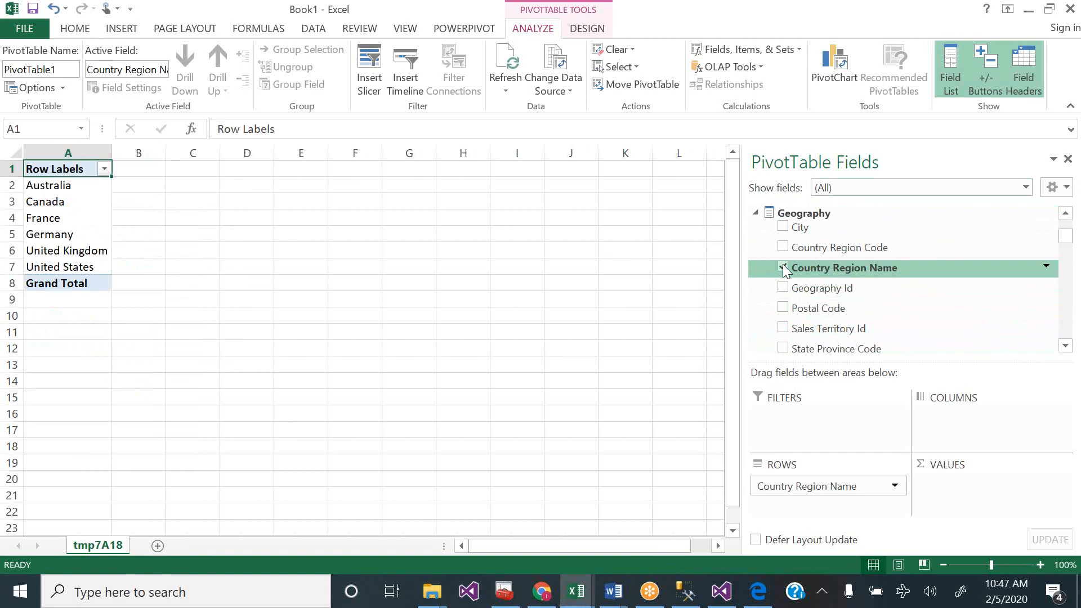
- Add Sales Amount from the Internet Sales table to the PivotTable and try to move it from Rows to Values
left_click(756, 213)
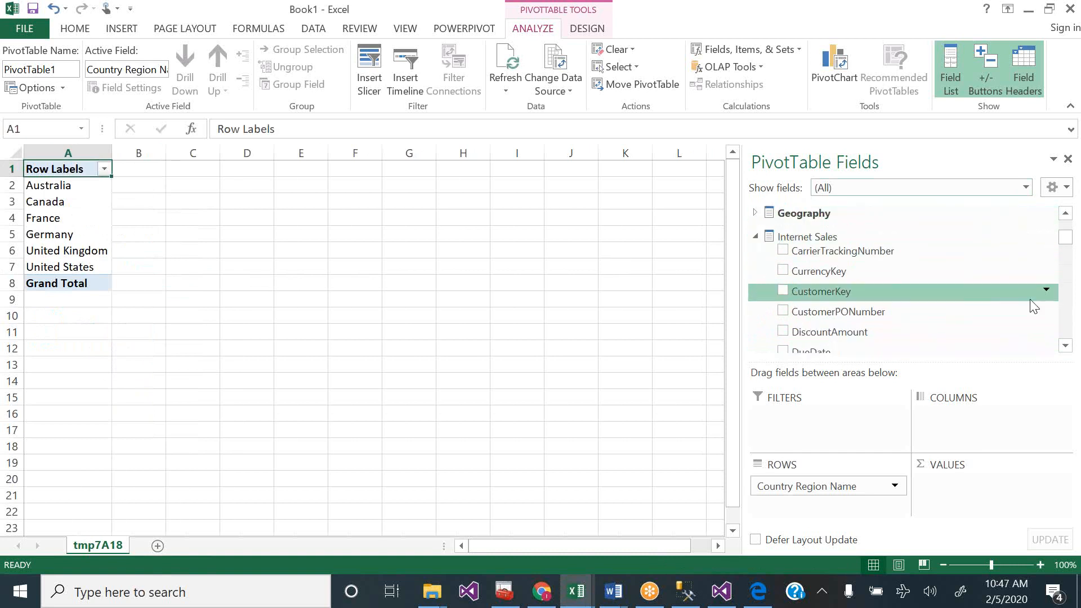
left_click(1065, 346)
left_click(1065, 346)
left_click(1065, 346)
left_click(1066, 345)
left_click(1065, 346)
left_click(1065, 346)
left_click(1065, 346)
left_click(1065, 346)
left_click(1065, 345)
left_click(1065, 346)
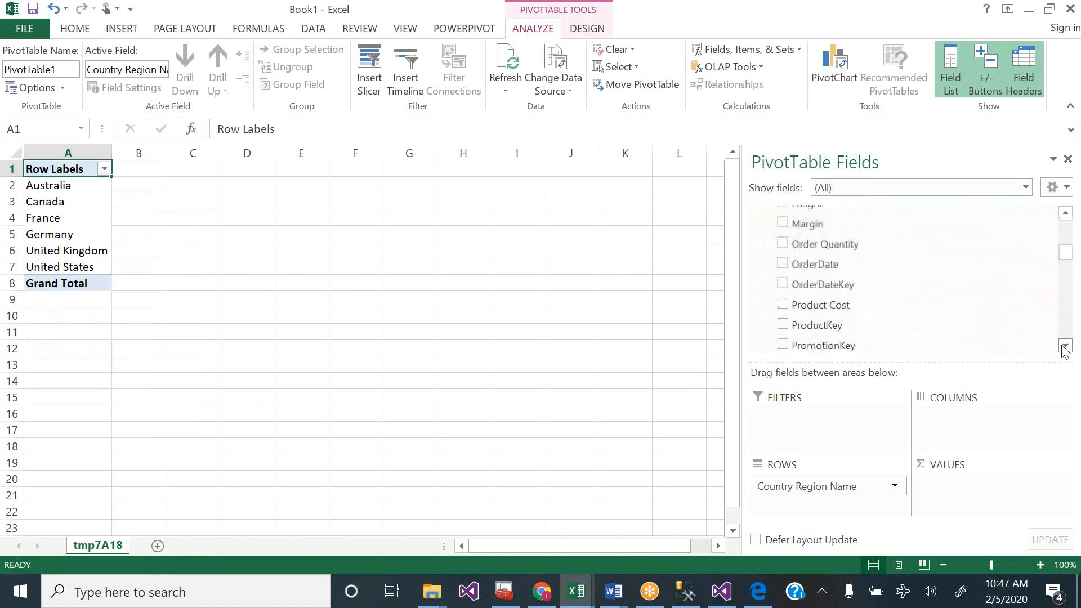
left_click(1065, 345)
left_click(1065, 346)
left_click(1065, 346)
left_click(1066, 346)
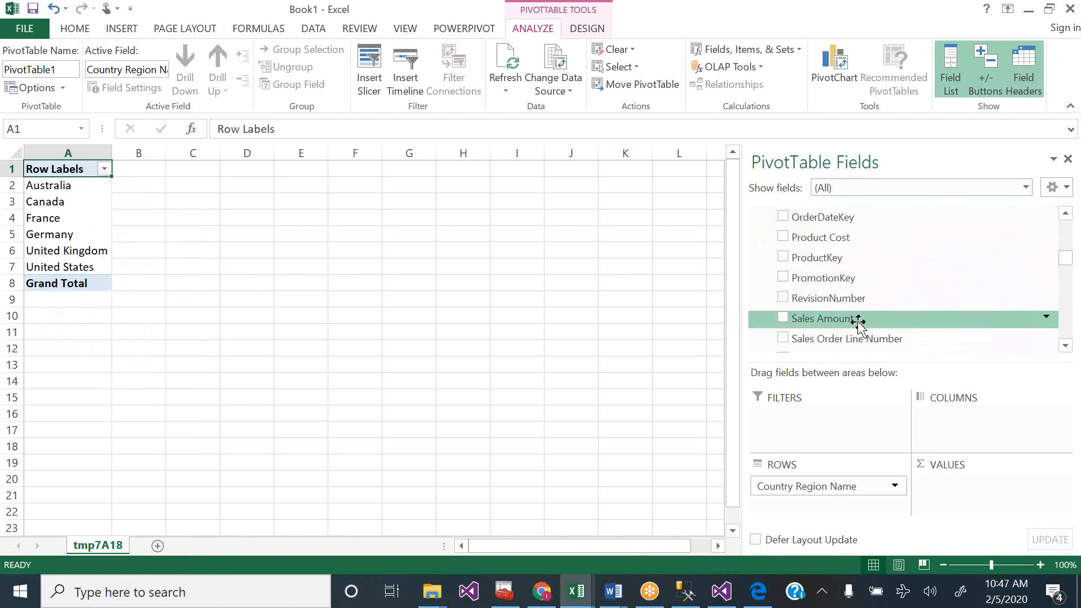
left_click(783, 317)
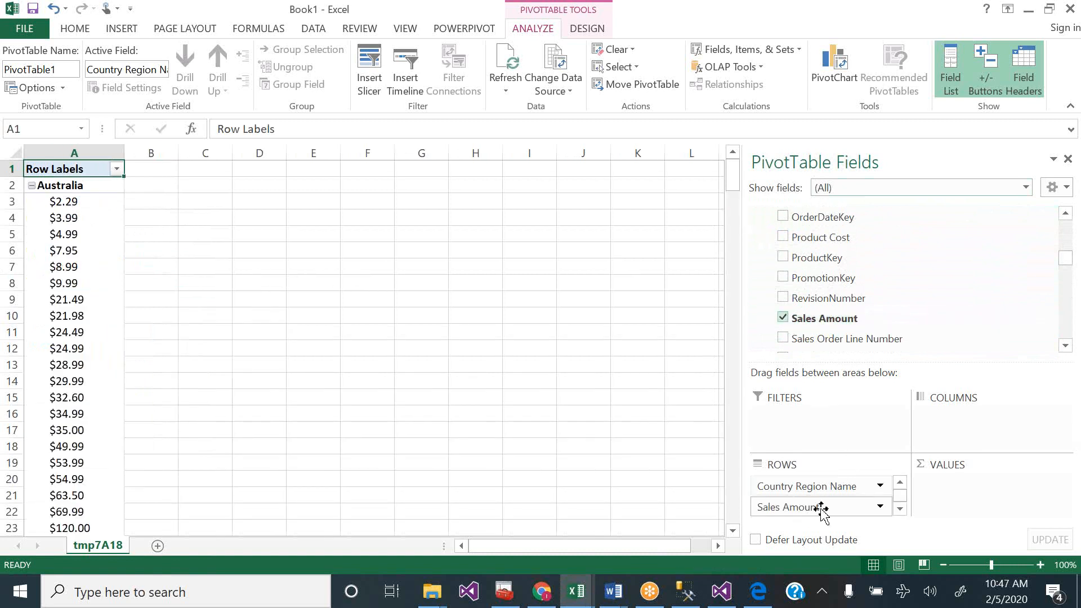
left_click_drag(833, 506, 957, 500)
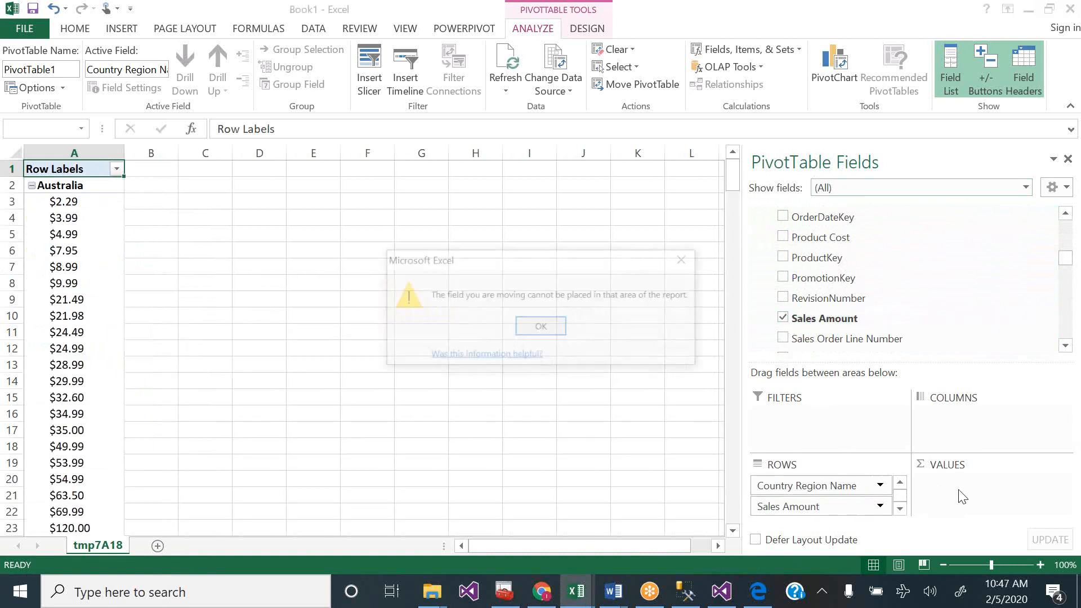
- Remove Sales Amount from the PivotTable and collapse the Internet Sales, Product, Product Category and Product Subcategory tables in the field list
left_click(542, 328)
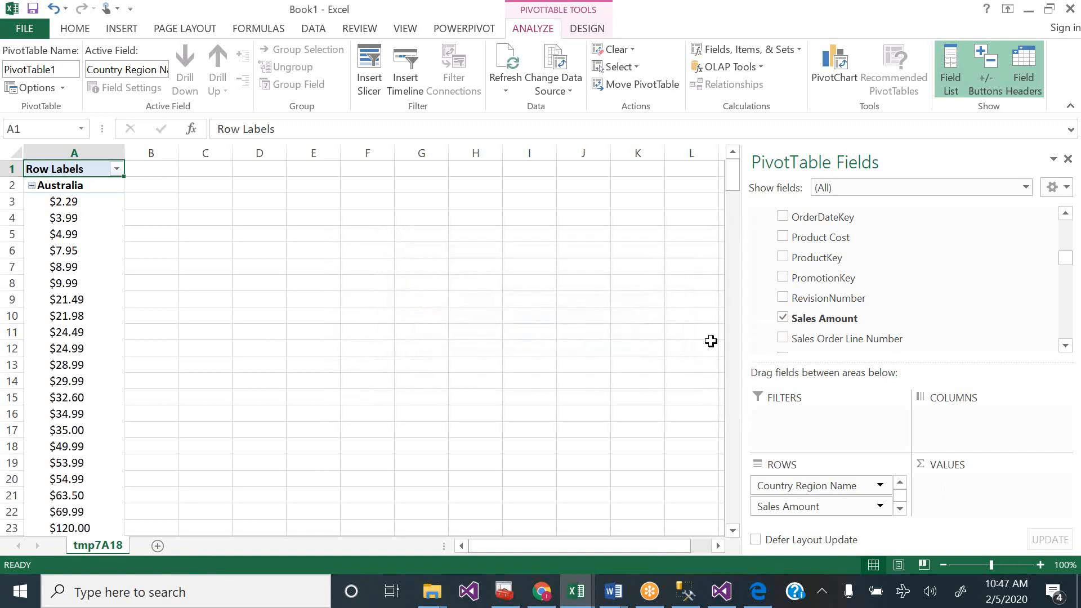
left_click(784, 317)
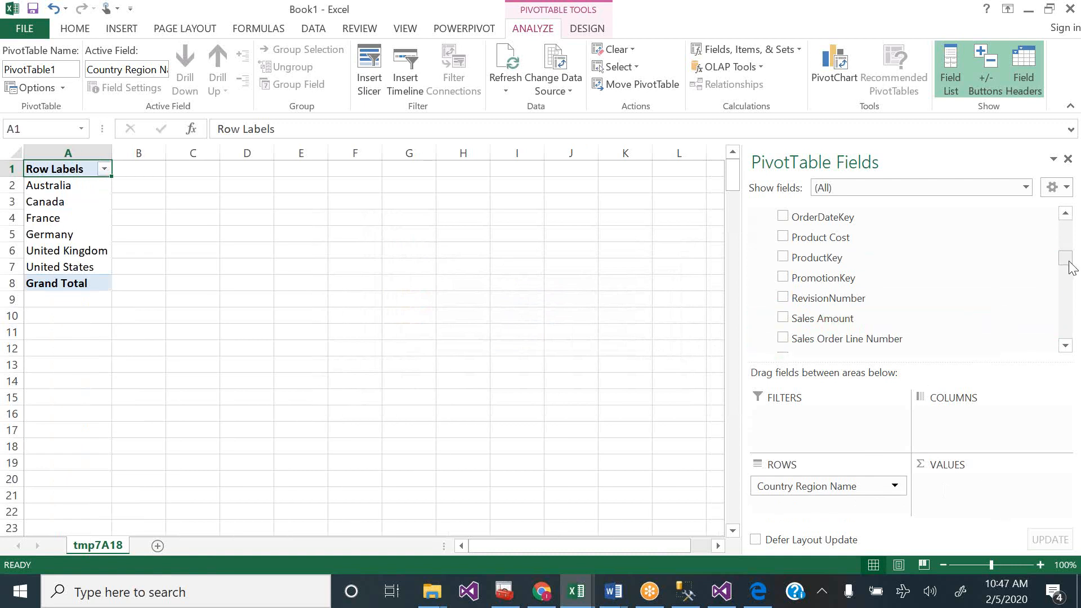
mouse_move(1066, 259)
left_mouse_down()
mouse_move(1066, 217)
mouse_move(1072, 239)
left_mouse_up()
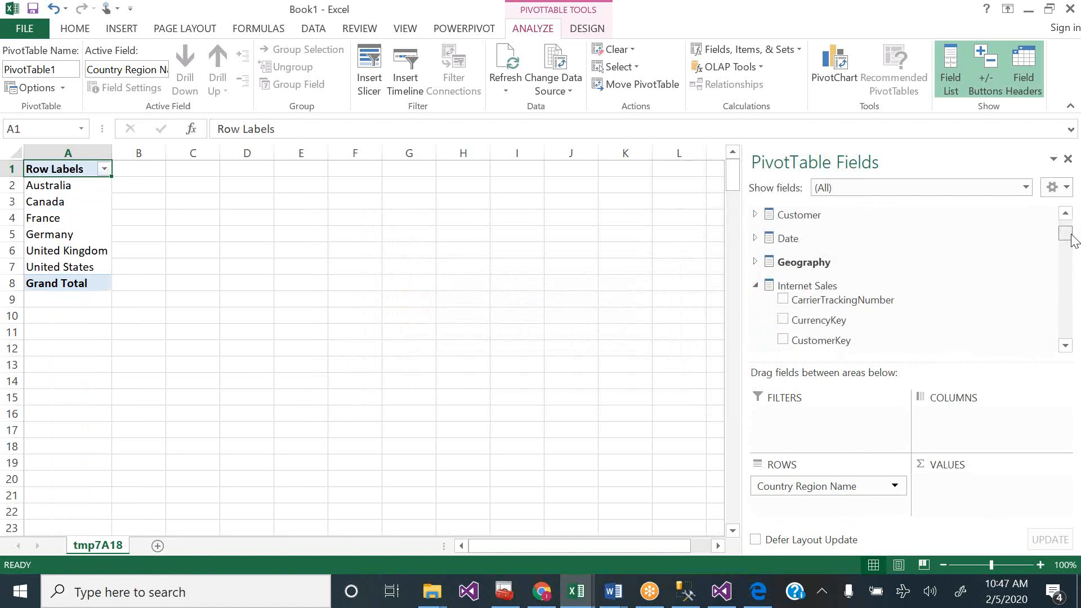
left_click(757, 285)
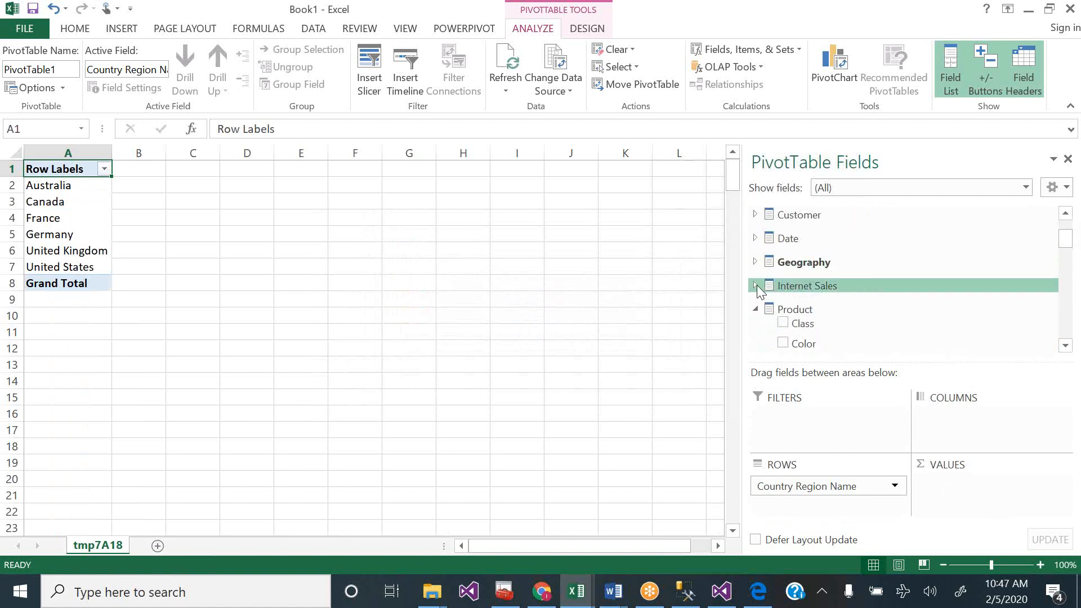
left_click(756, 309)
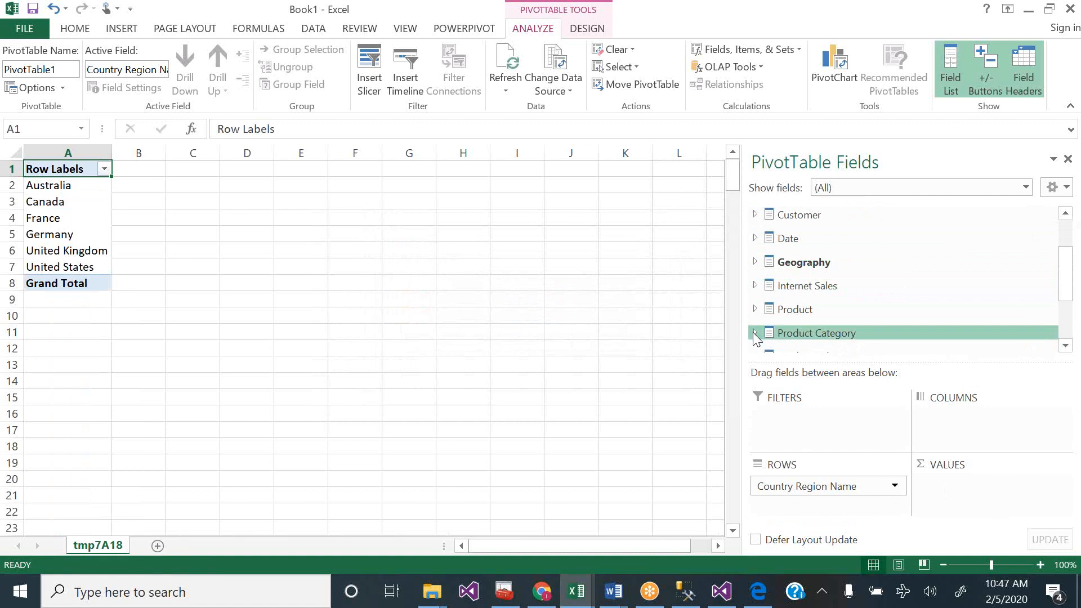
left_click(755, 333)
left_click_drag(1064, 278, 1064, 313)
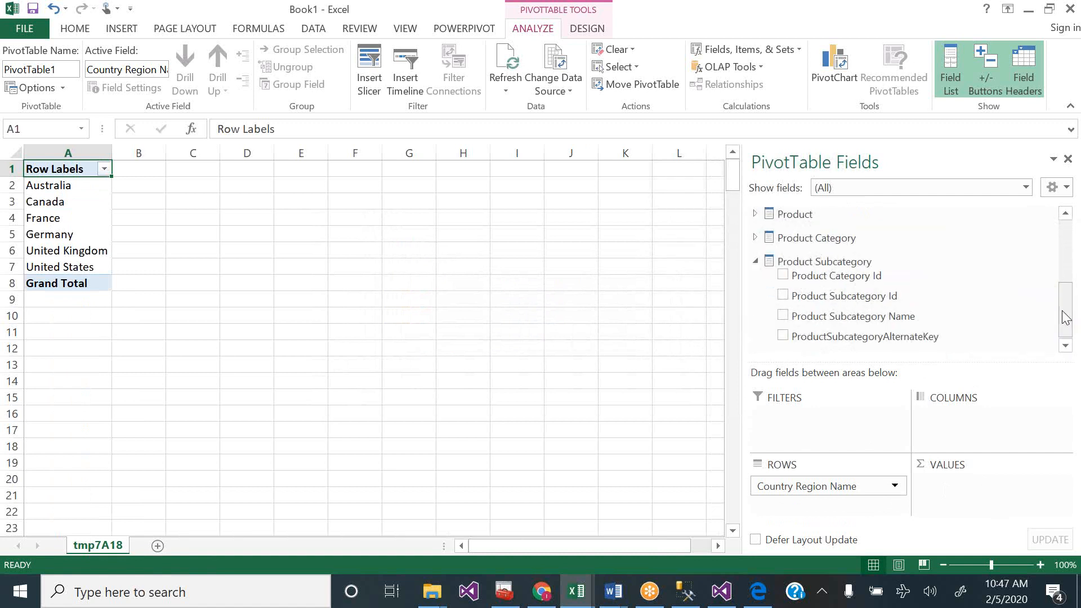
left_click(758, 261)
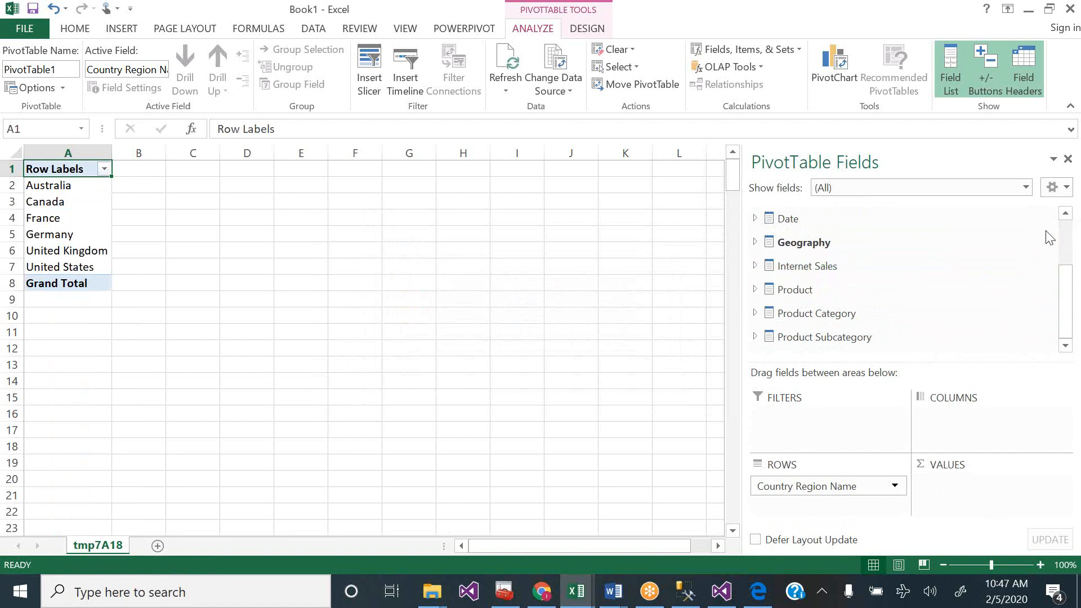
left_click_drag(1071, 256, 1064, 217)
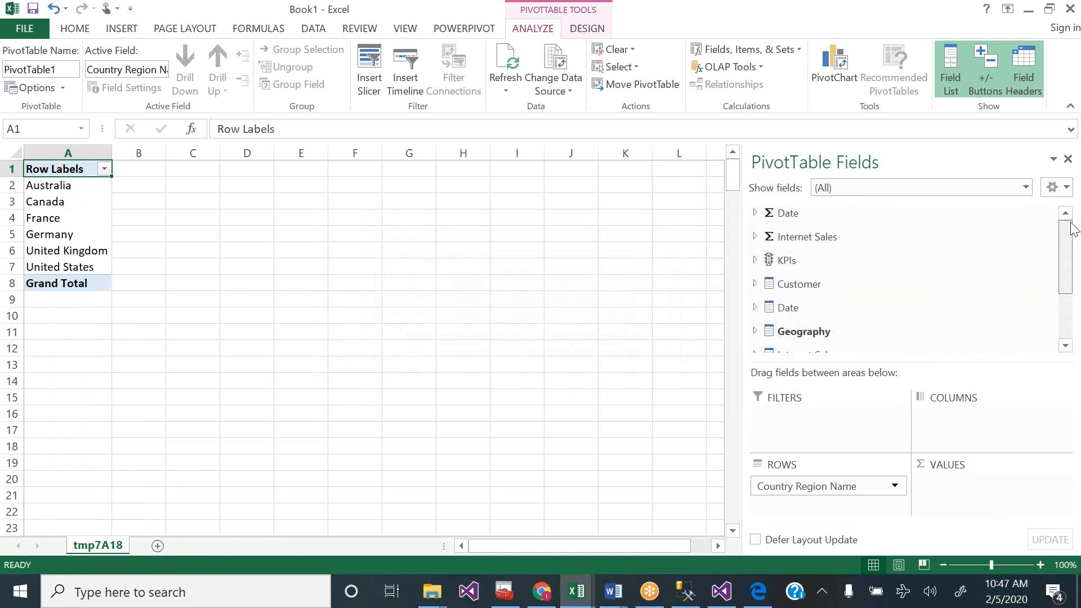
- Add the Internet Previous Quarter Margin and Internet Total Product Cost measures to the PivotTable's values
left_click(755, 238)
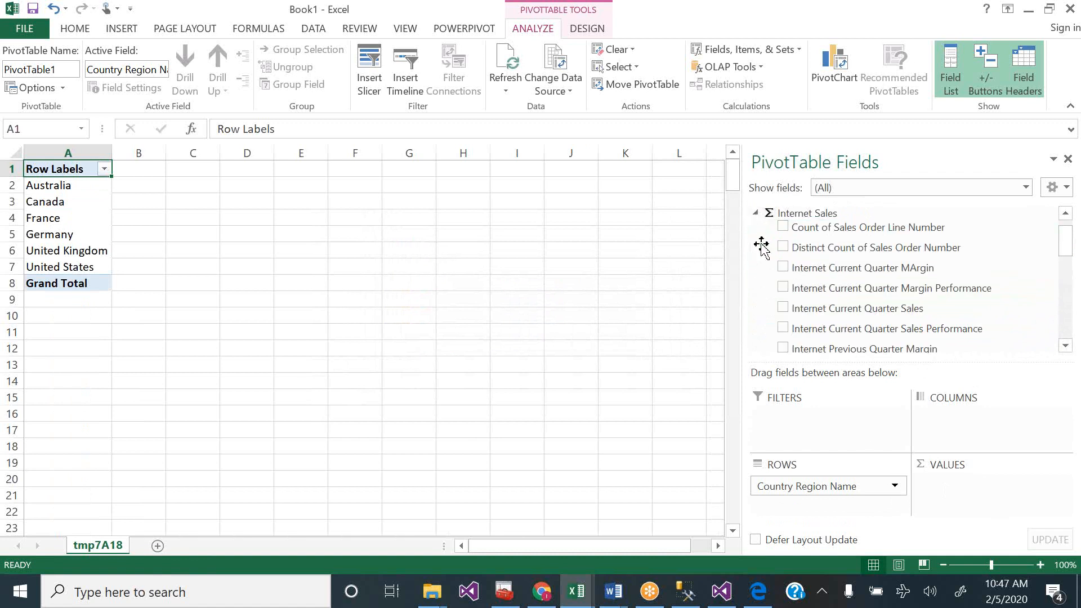
left_click(783, 348)
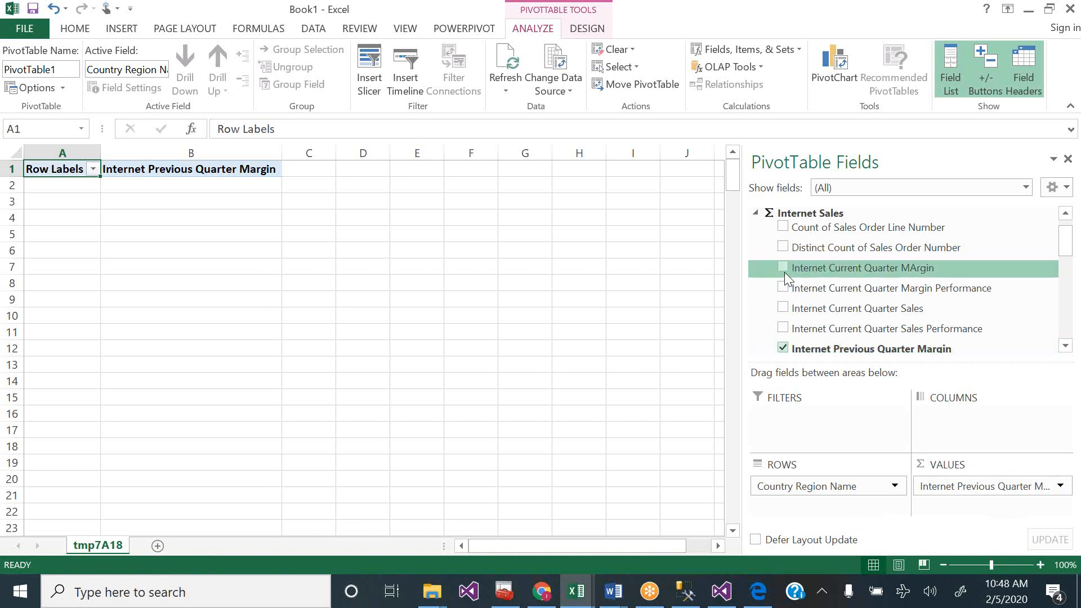
left_click(1066, 345)
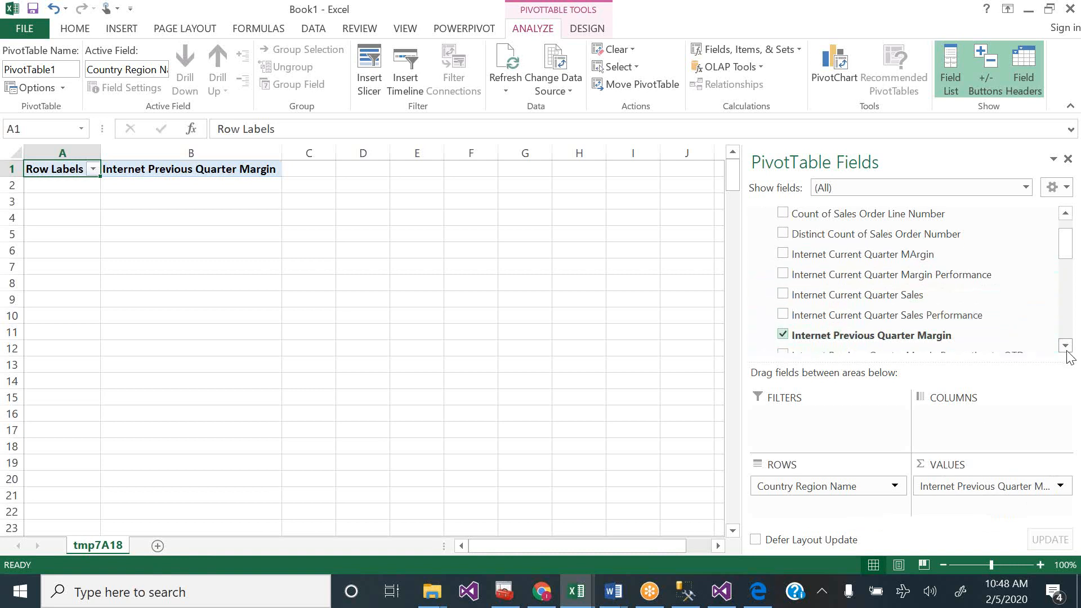
left_click(1066, 346)
left_click(1065, 346)
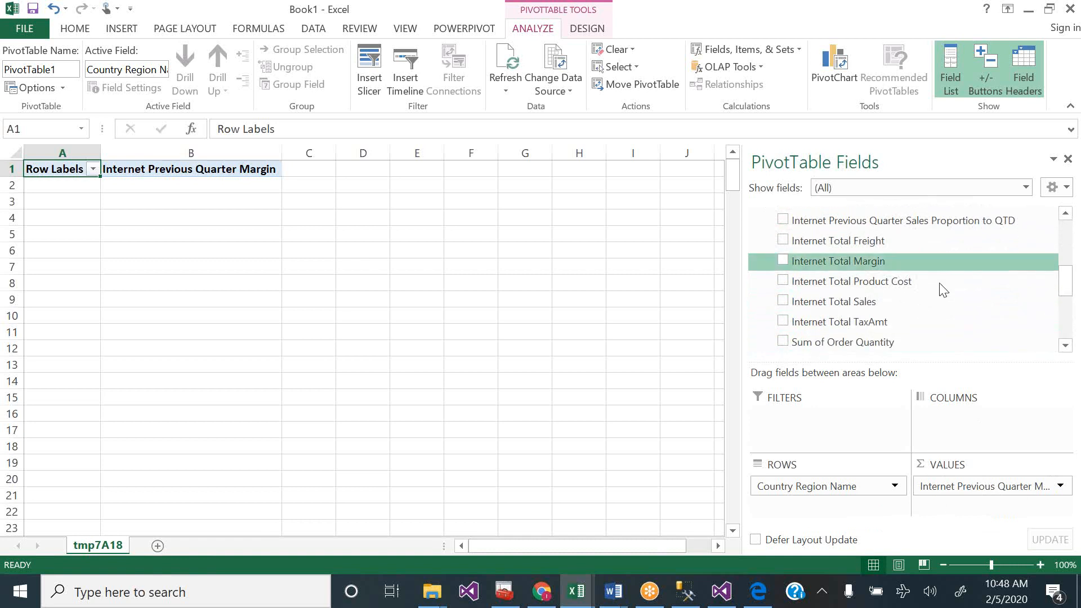
left_click(782, 281)
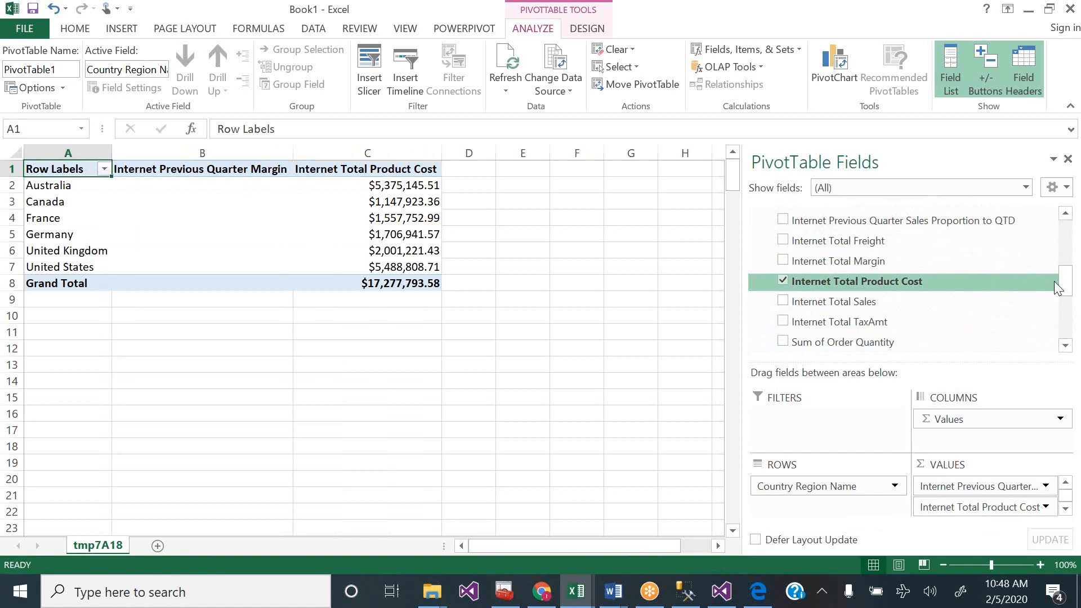
- Switch to Visual Studio and examine the formulas of the Internet Previous Quarter Margin Proportion to QTD and Internet Previous Quarter Margin measures
left_click_drag(1068, 287, 1053, 323)
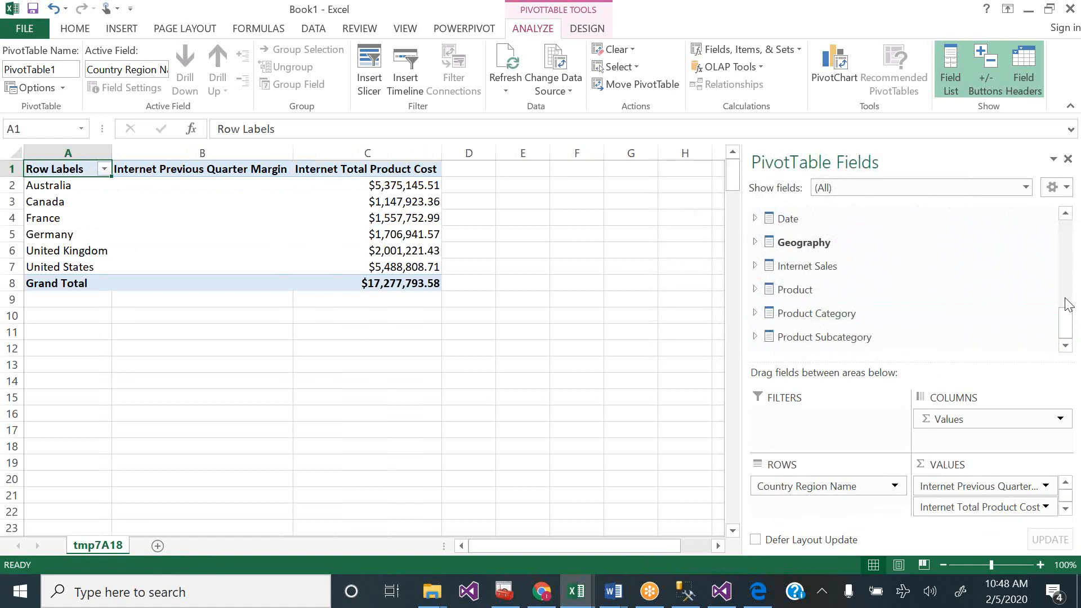
left_click(721, 591)
left_click(218, 482)
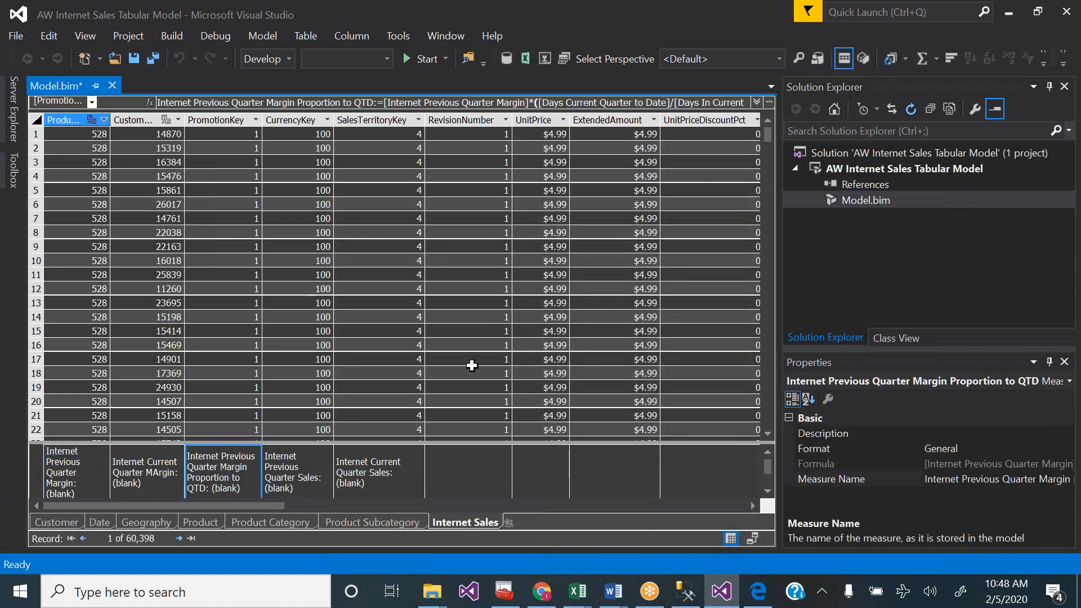
left_click(88, 467)
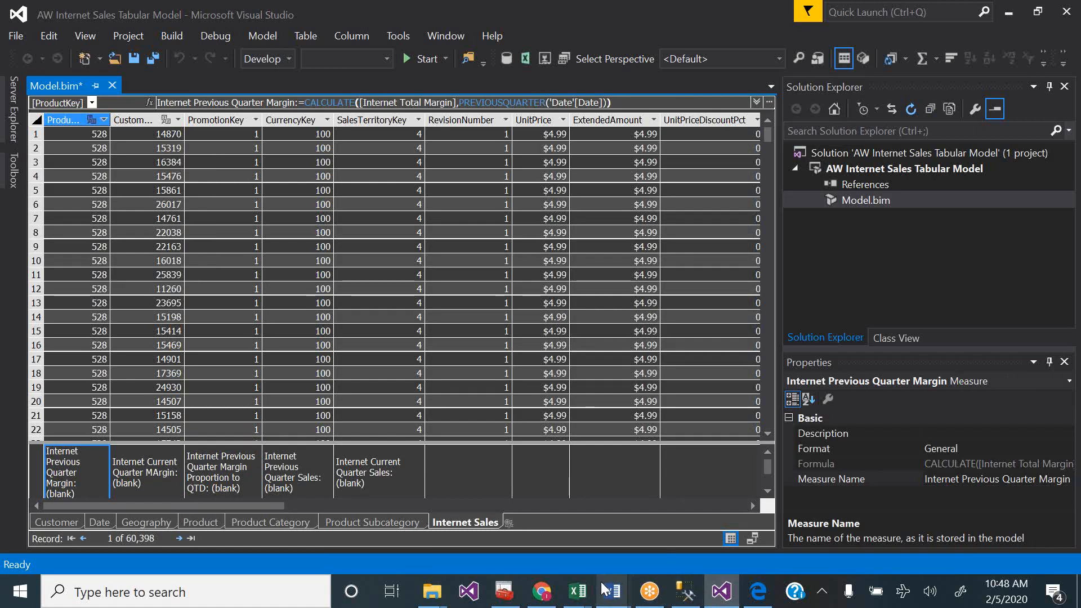
- Switch back to the Excel workbook and remove Internet Previous Quarter Margin from the PivotTable
mouse_move(583, 595)
left_click(813, 528)
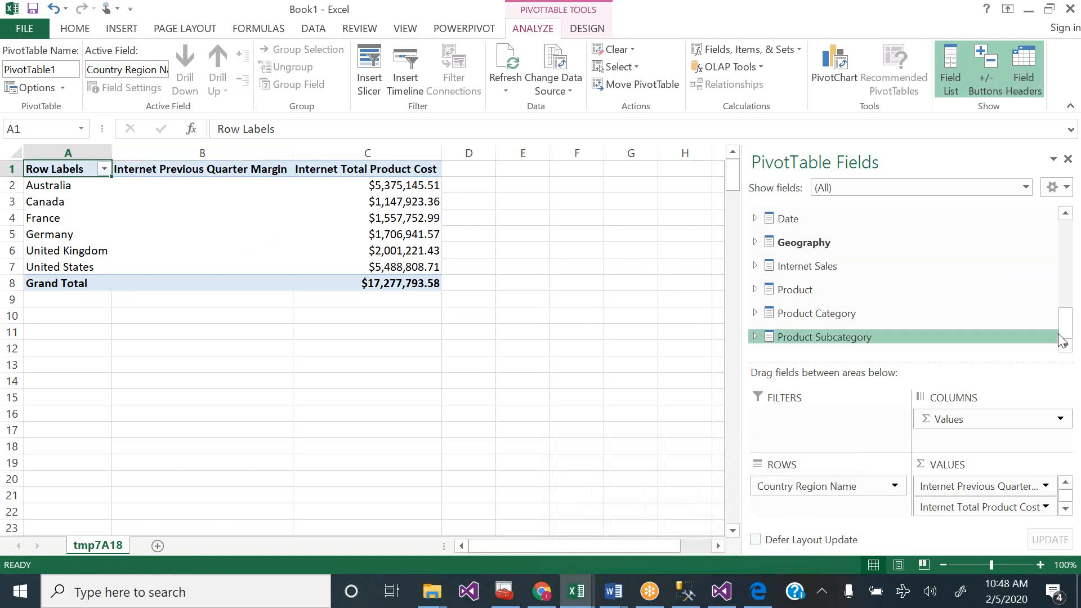
left_click_drag(1066, 334, 1068, 280)
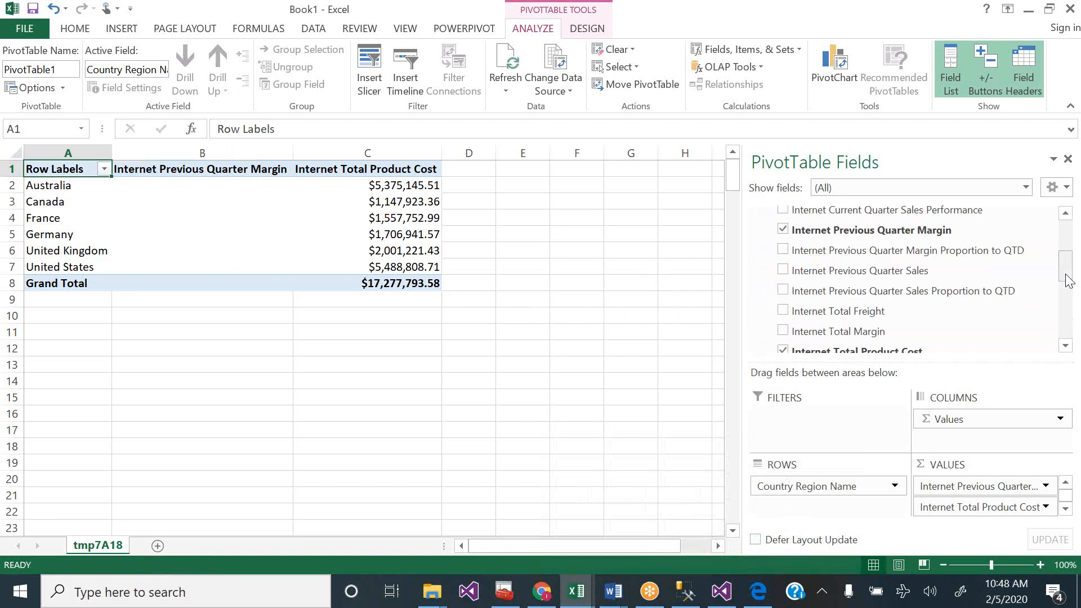
left_click(781, 229)
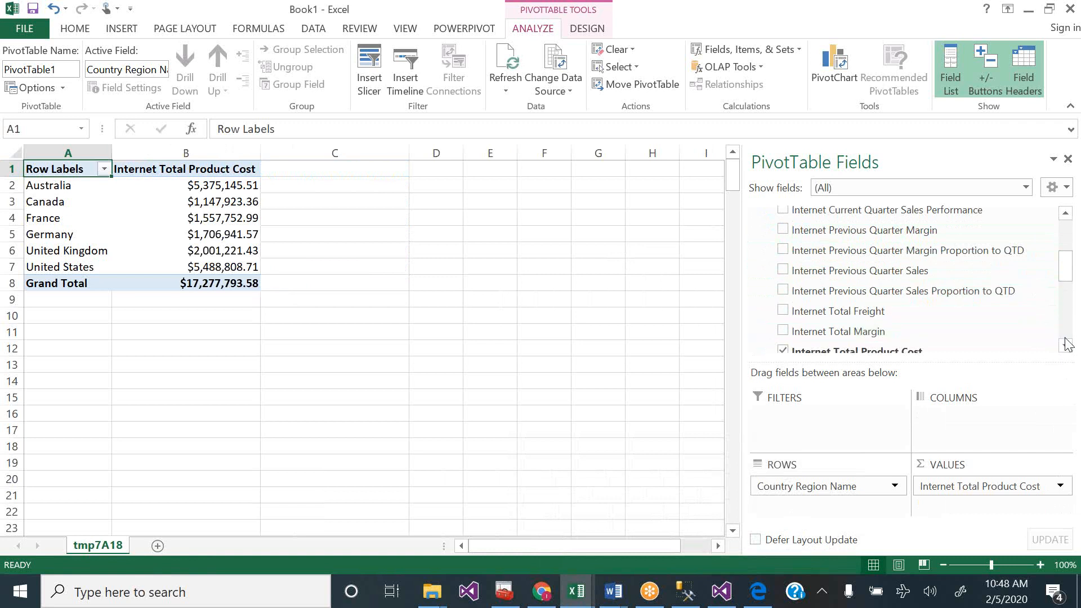
- Add the Date table's Calendar hierarchy to the PivotTable's columns, and expand and collapse the year 2010
left_click_drag(1064, 273, 1066, 236)
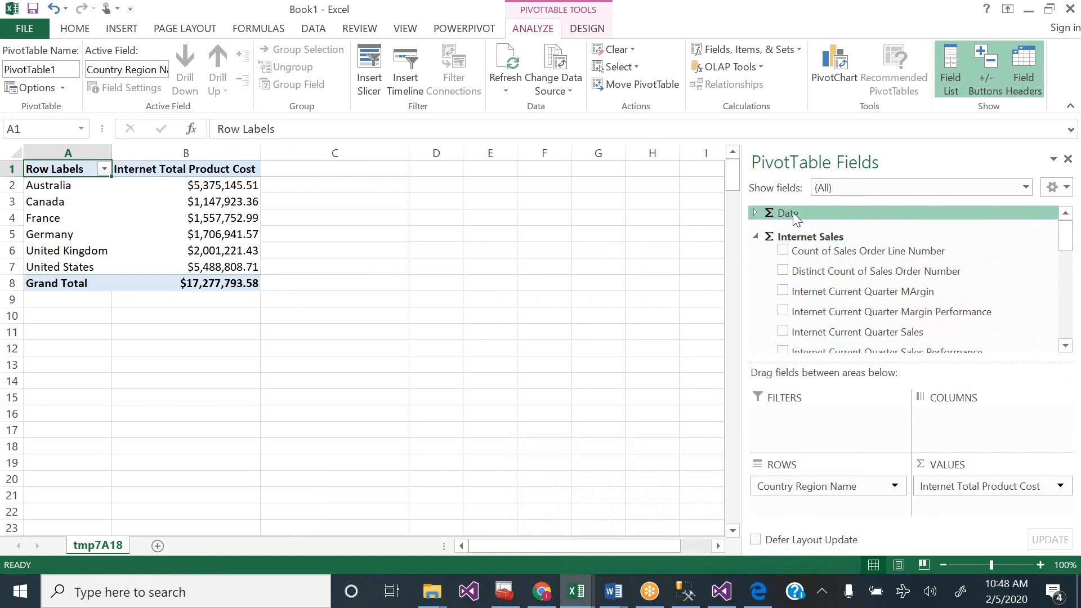
left_click(756, 213)
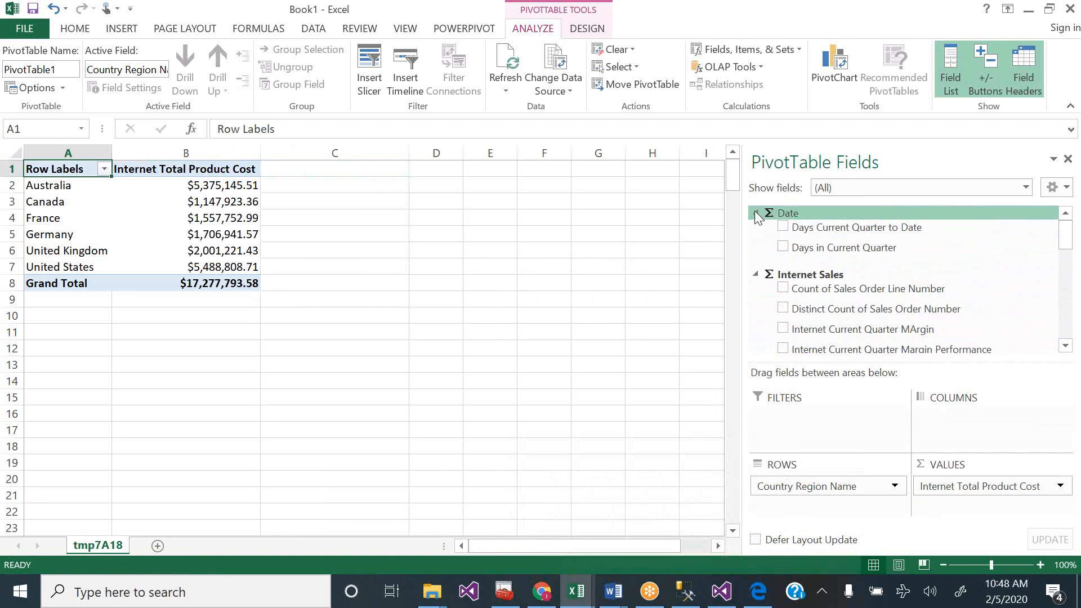
left_click(756, 213)
left_click(757, 238)
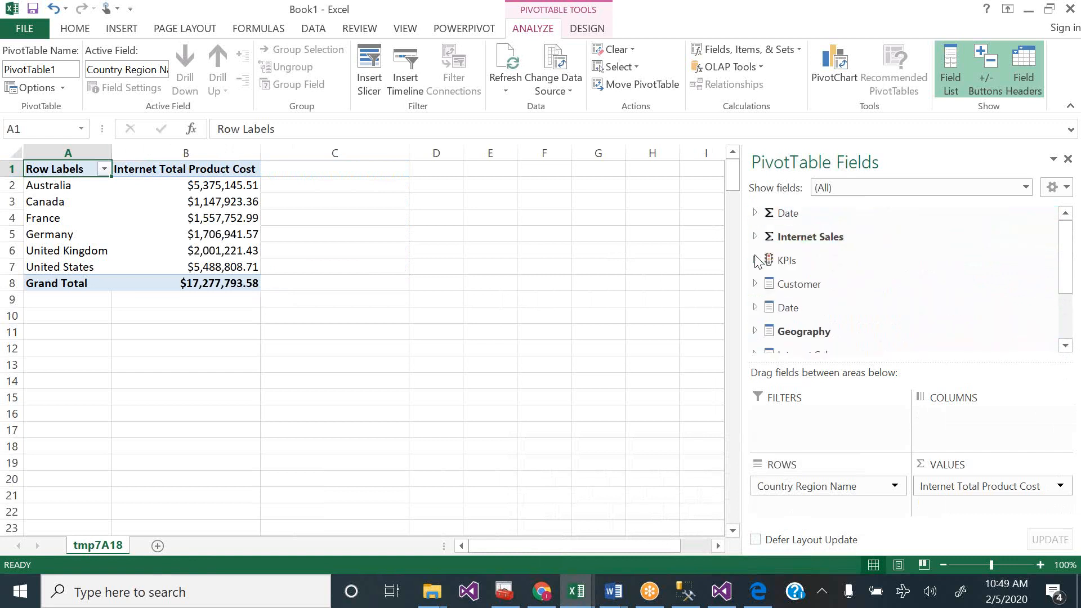
left_click(756, 307)
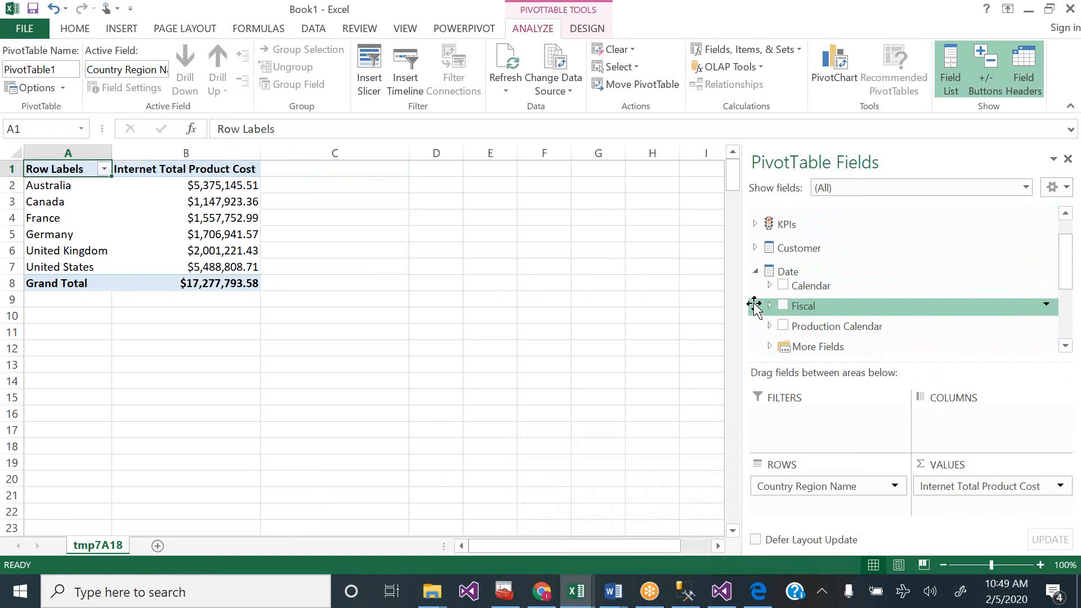
left_click_drag(784, 286, 952, 416)
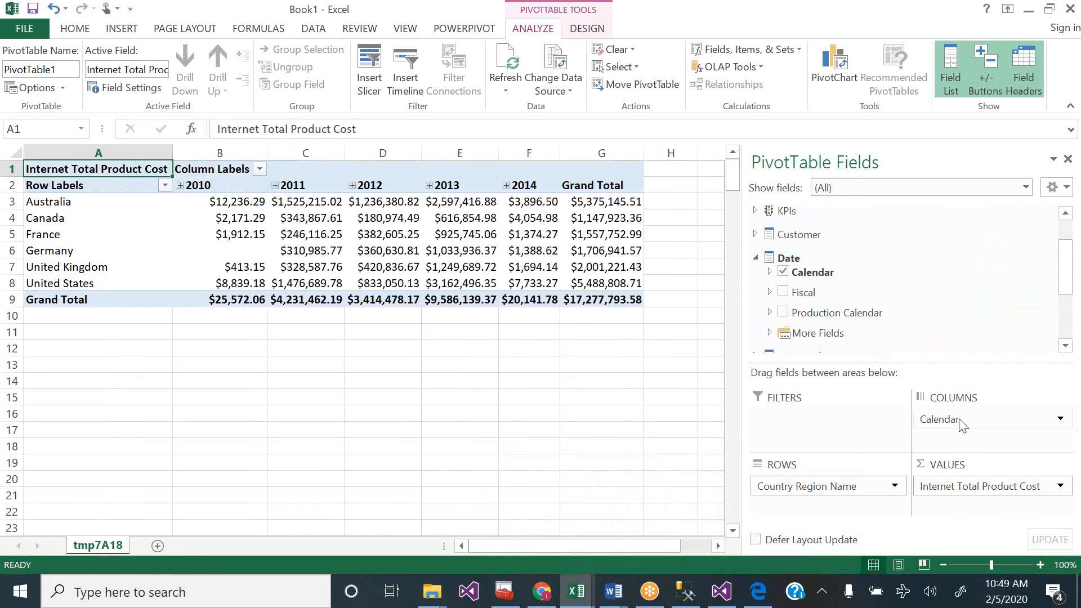
left_click(180, 186)
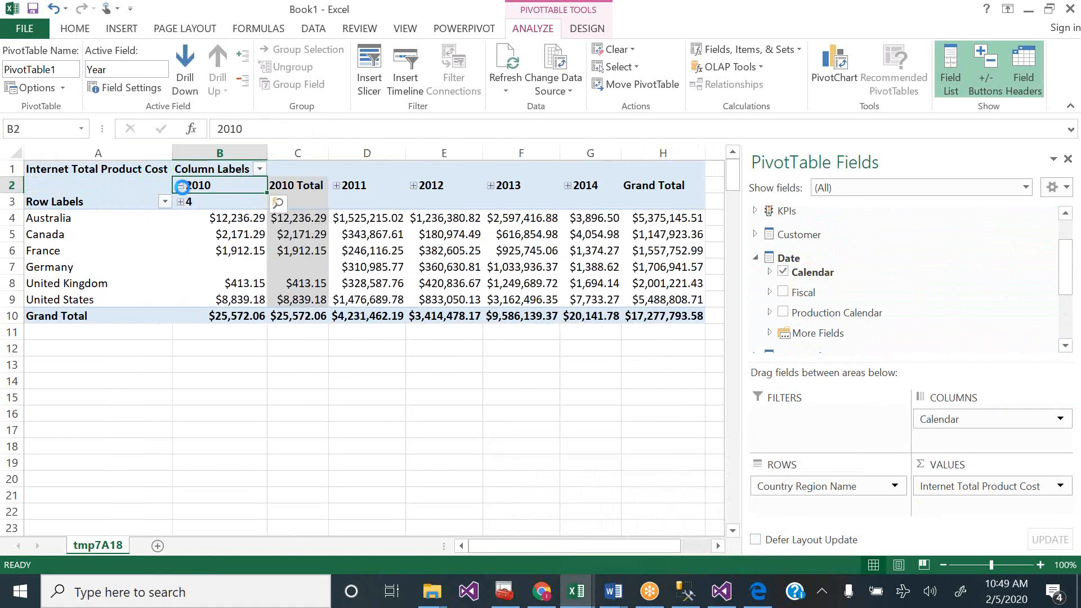
left_click(181, 186)
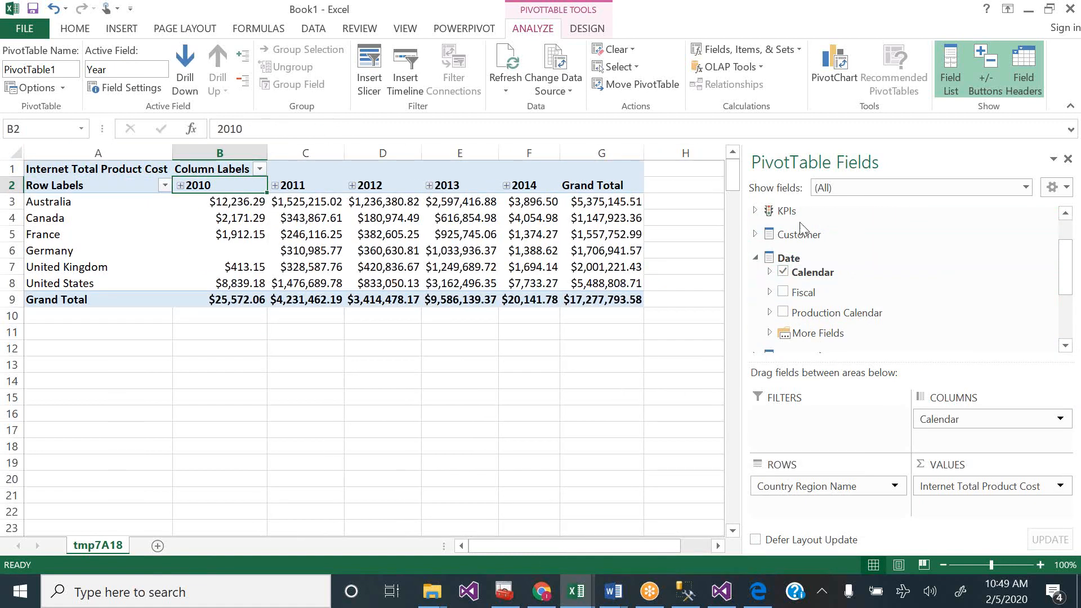
- Add the Goal and Value of the Internet Current Quarter Margin Performance KPI to the PivotTable and look across its columns
left_click(755, 212)
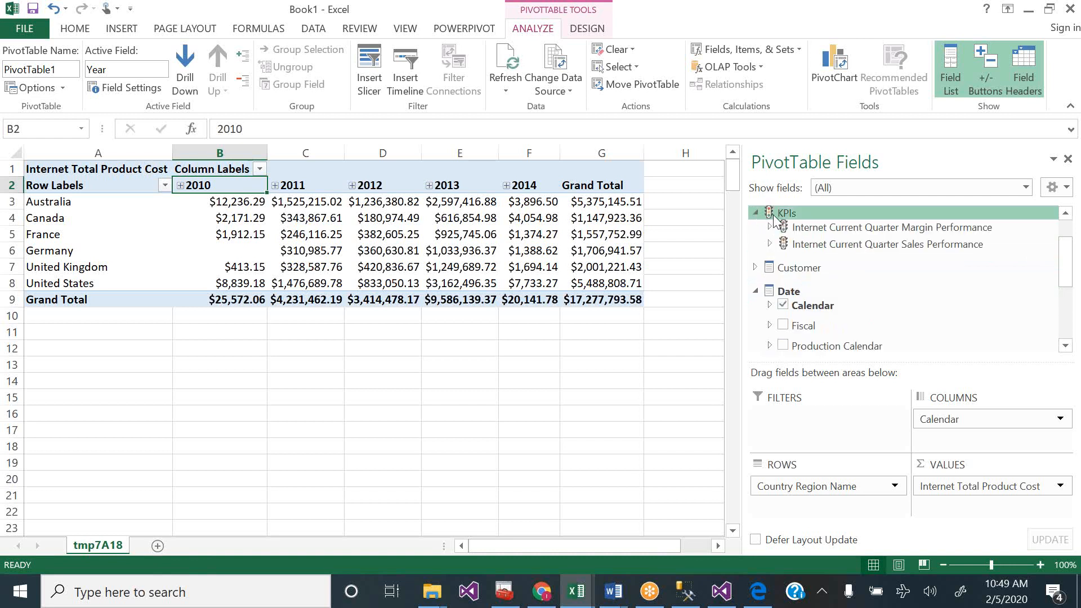
left_click(770, 227)
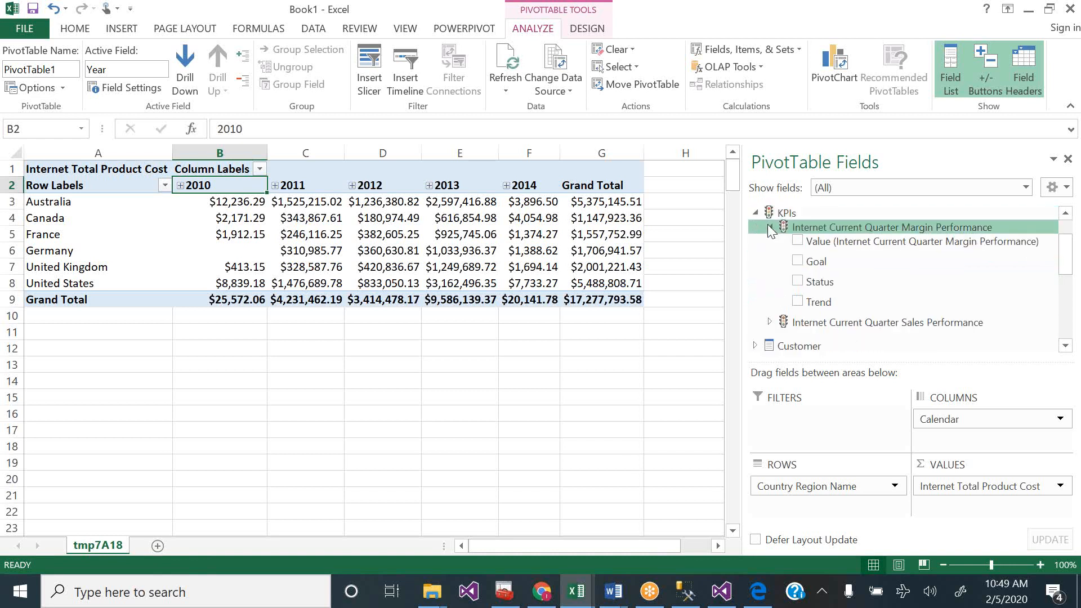
left_click(797, 262)
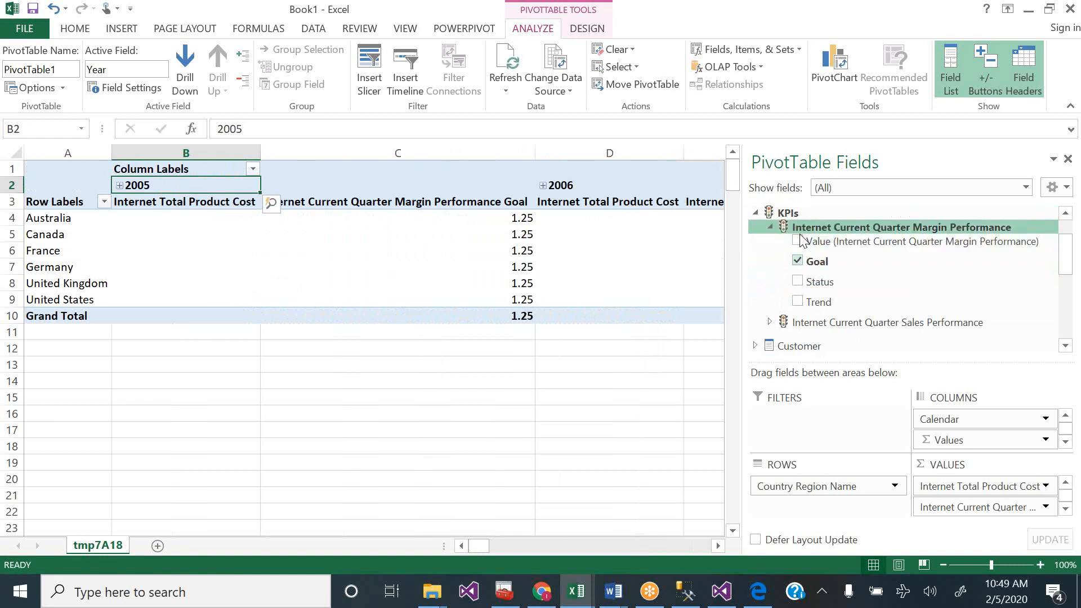
left_click(798, 241)
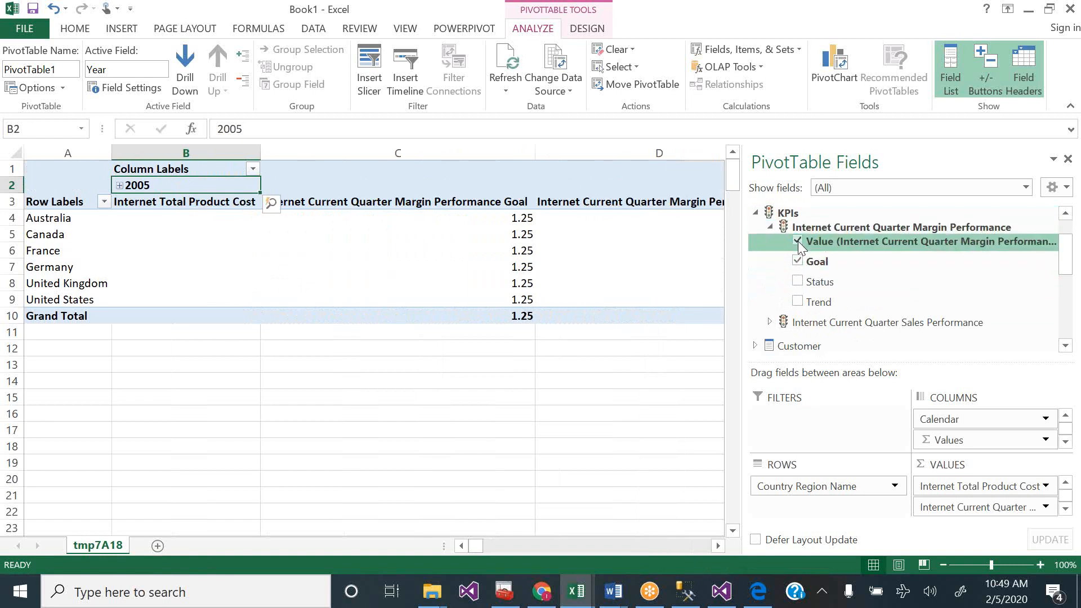
left_click(717, 545)
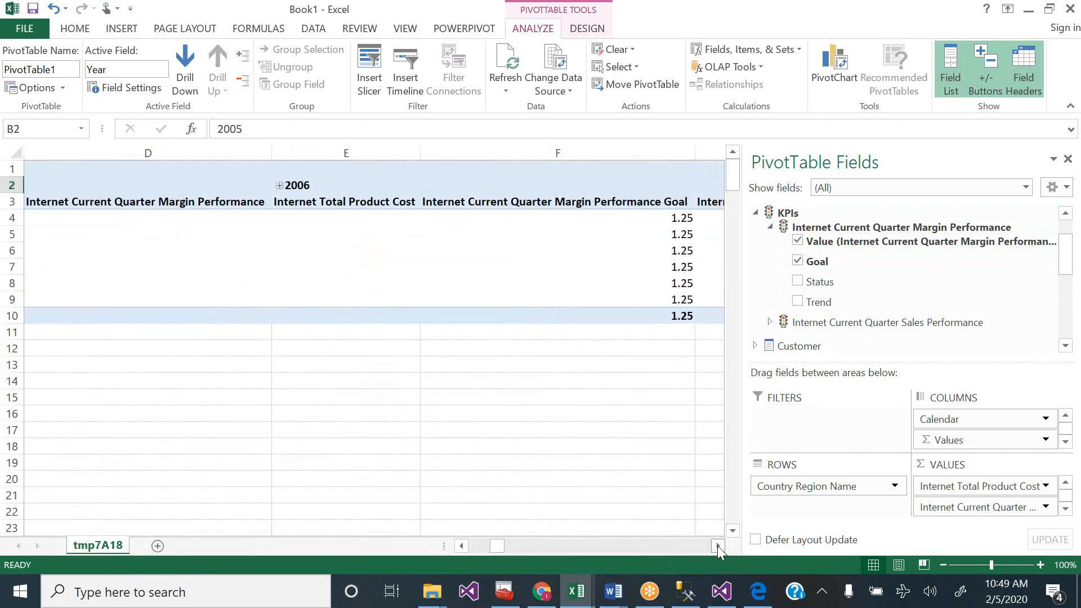
left_click(463, 545)
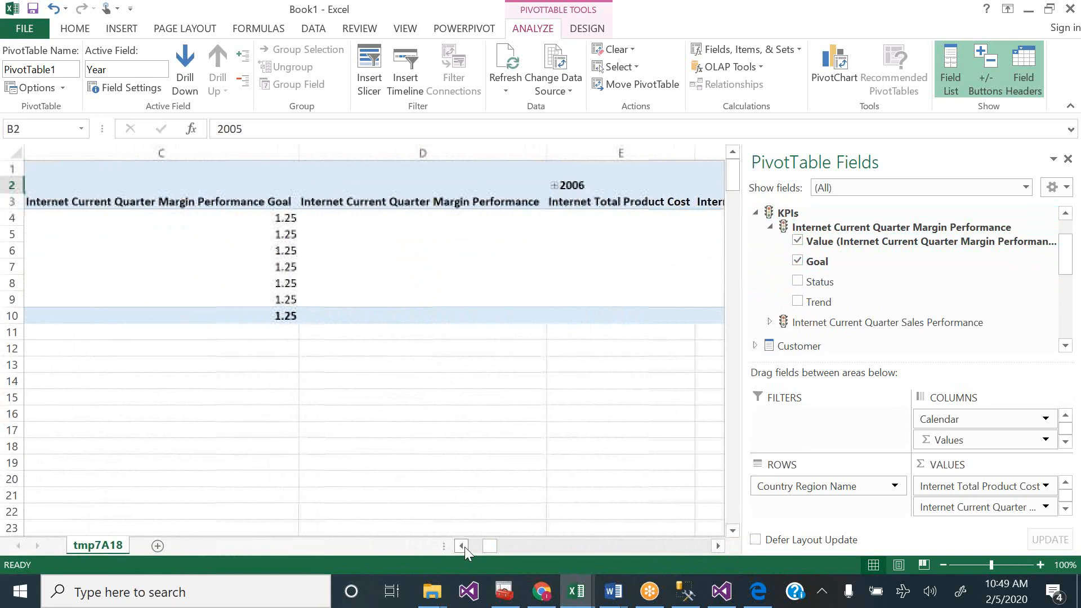
- Show the Margin Performance KPI's Status in place of its Value and Goal, and remove the Status from the PivotTable
left_click(798, 281)
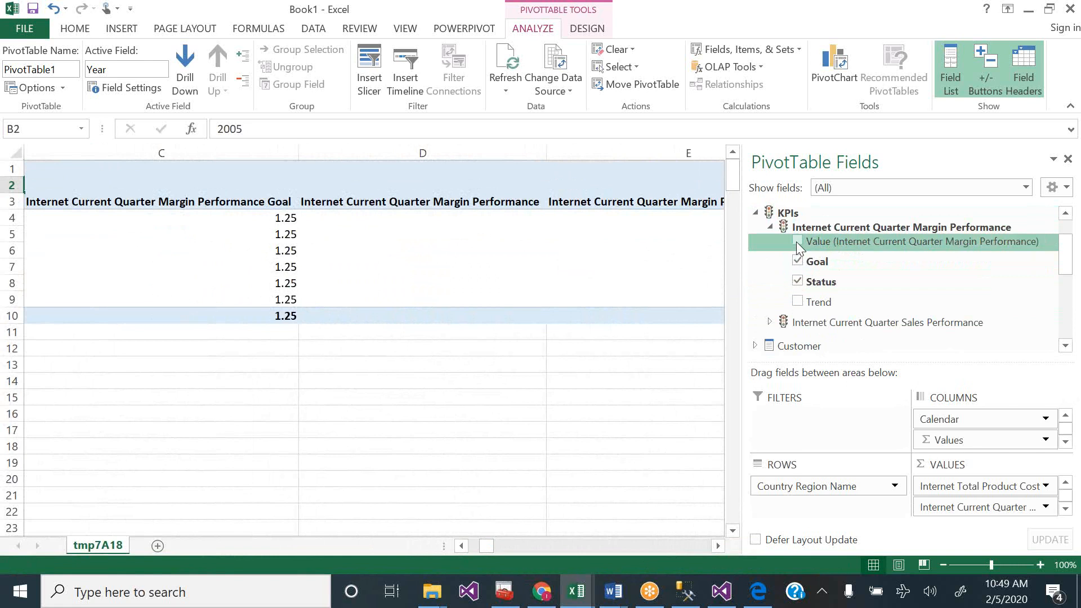
left_click(798, 242)
left_click(797, 261)
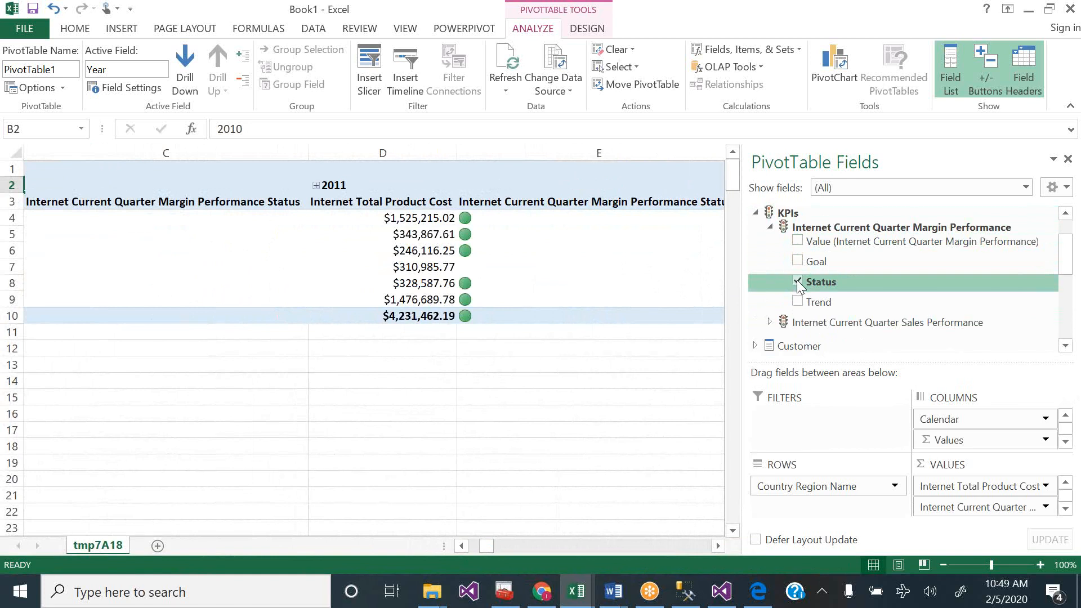
left_click(797, 282)
- Add the Internet Current Quarter Sales Performance KPI's Status to the PivotTable and narrow the 2011 status column
left_click(770, 323)
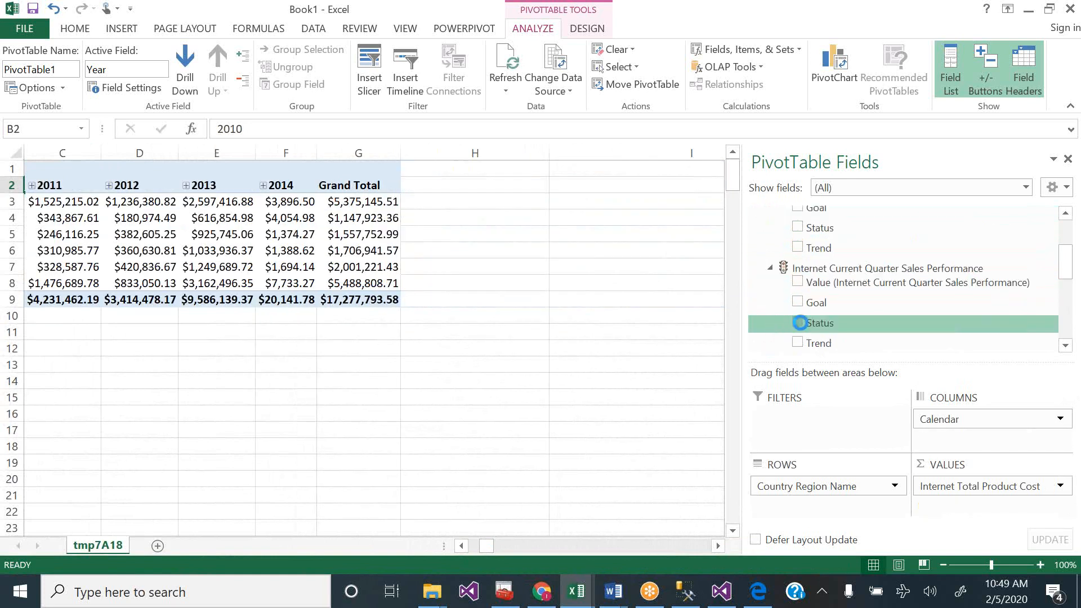
left_click(798, 322)
mouse_move(489, 548)
left_mouse_down()
mouse_move(515, 549)
mouse_move(504, 548)
left_mouse_up()
left_click_drag(448, 156, 350, 169)
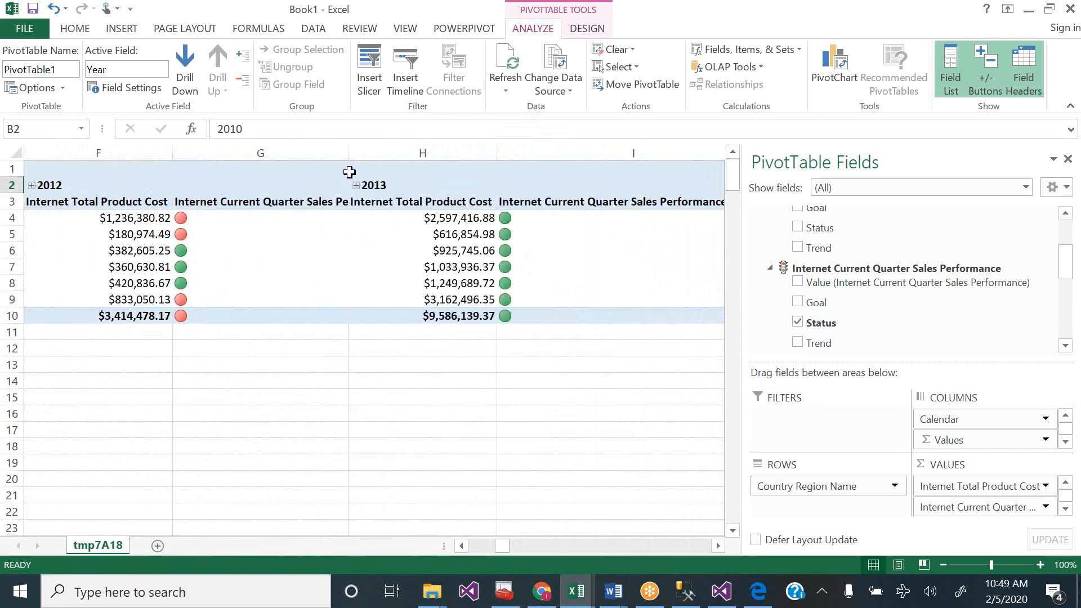
- Expand and collapse the year 2012 to examine its quarterly sales performance status, and return to the row labels
left_click(32, 186)
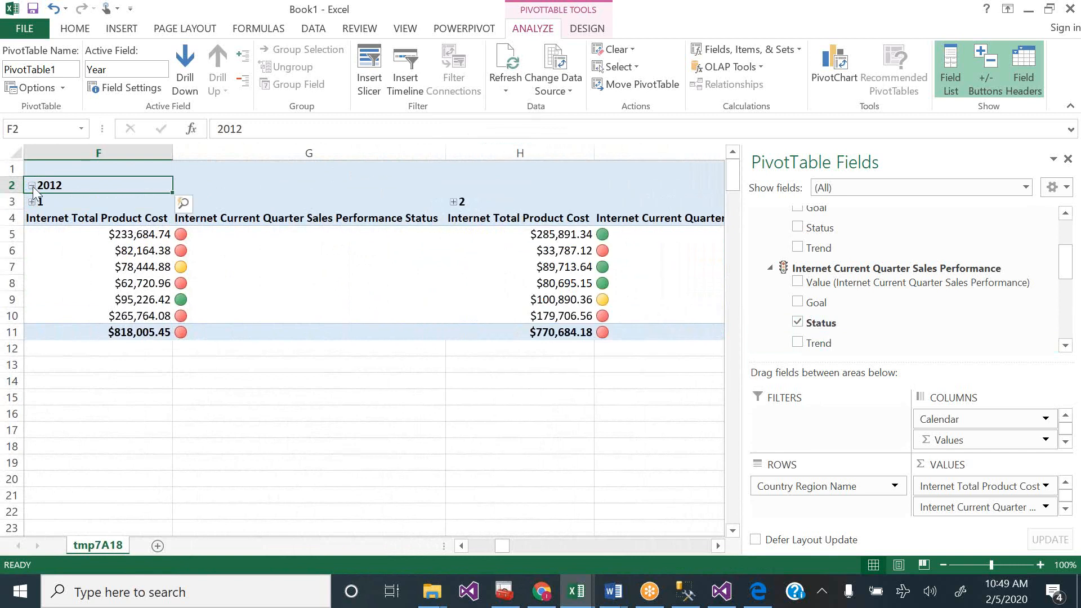
left_click(32, 186)
left_click(461, 546)
left_click(461, 546)
left_click(462, 546)
left_click(462, 546)
left_click(462, 545)
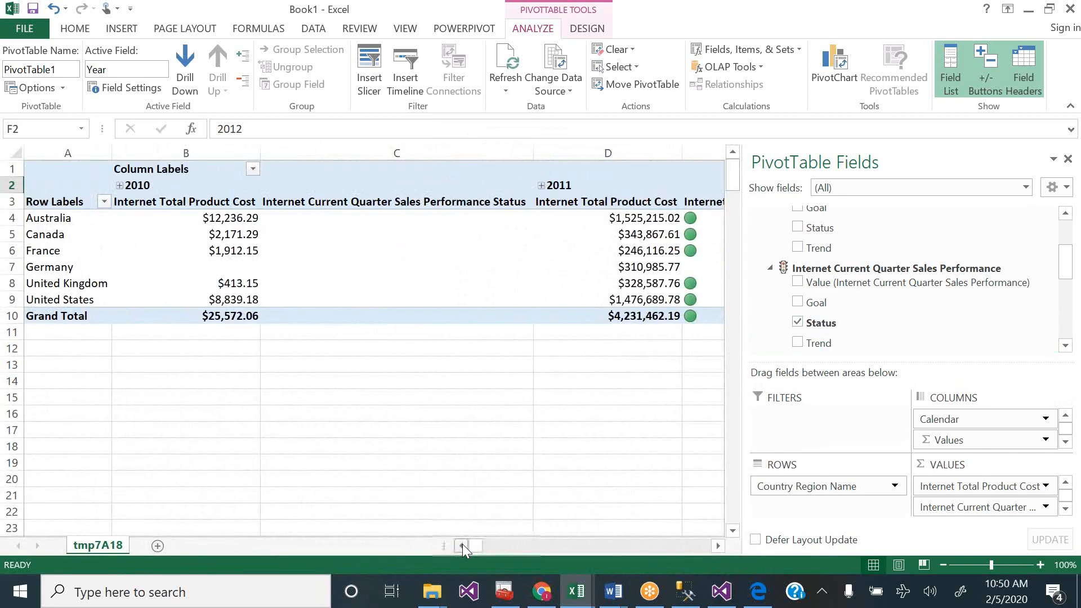
left_click(85, 286)
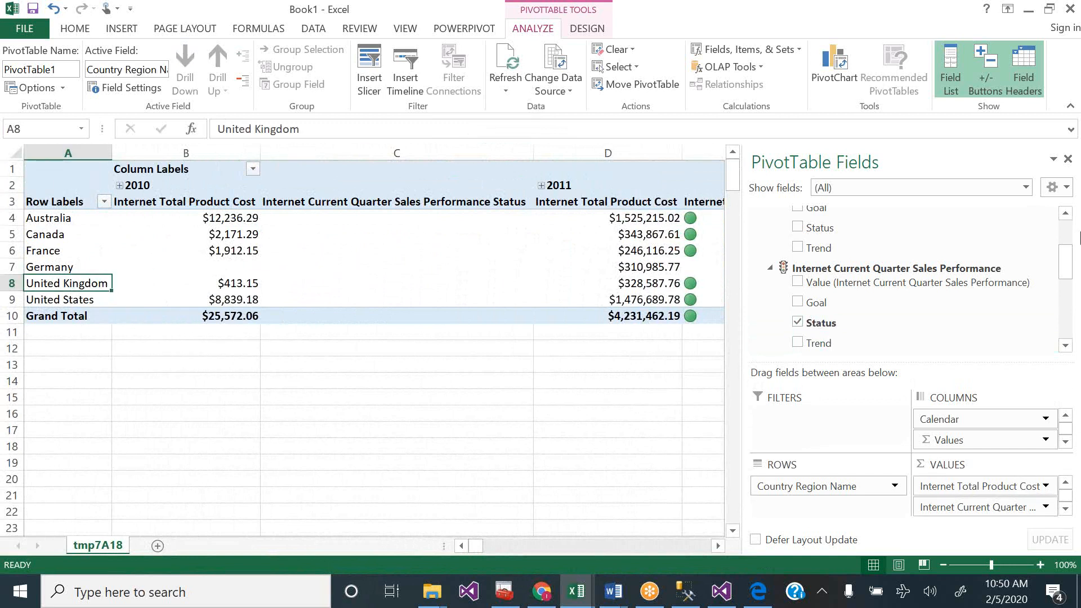
- Collapse the KPIs and Date groups in the field list and add State Province Name from Geography to the PivotTable rows
scroll(1069, 263, "up", 3)
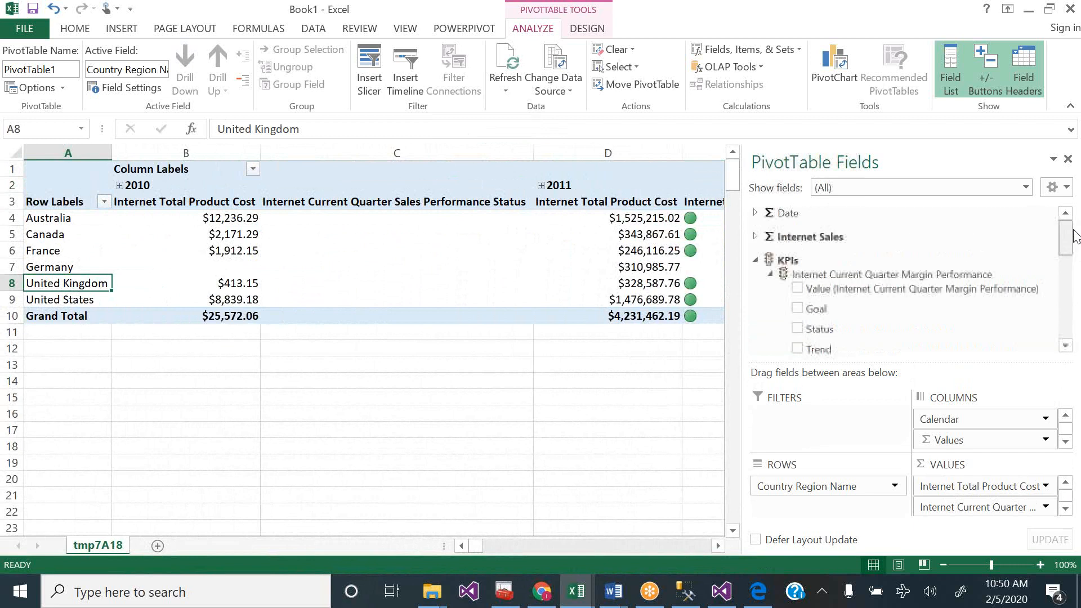
left_click(755, 261)
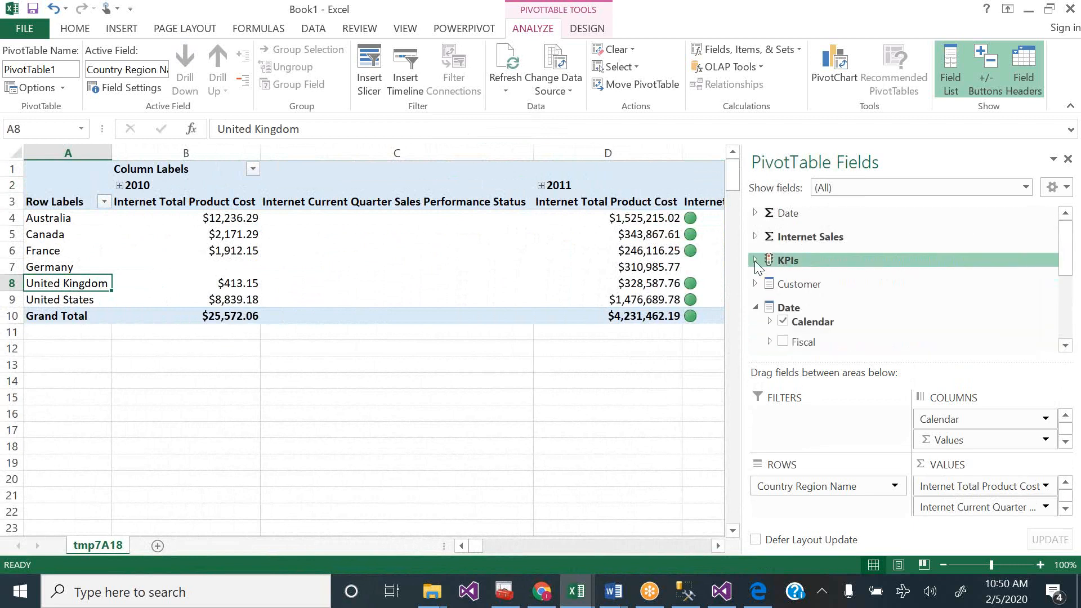
left_click(757, 307)
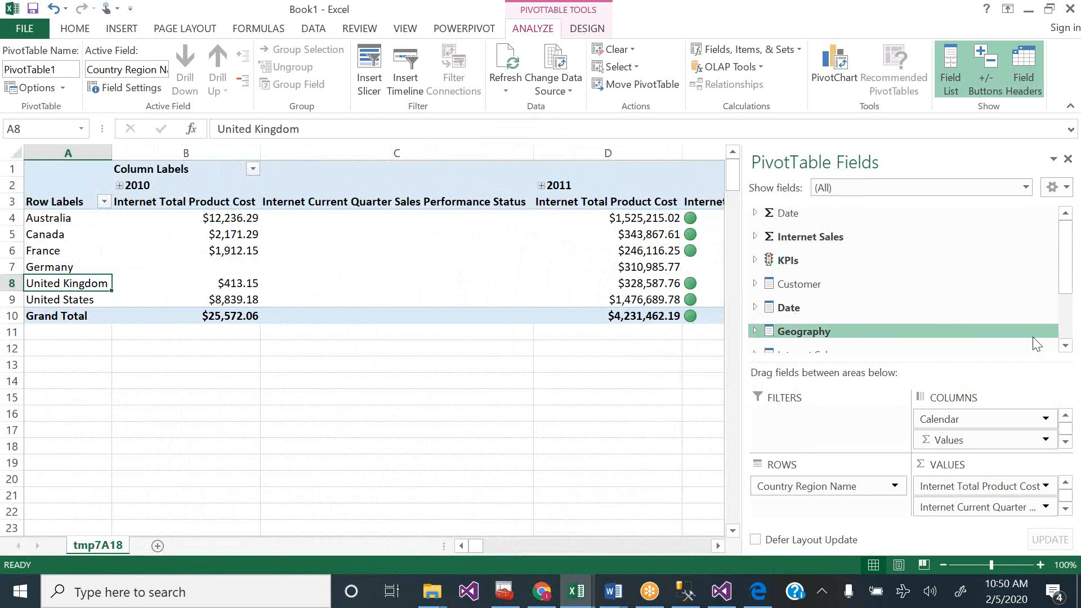
left_click(1065, 346)
left_click(1065, 346)
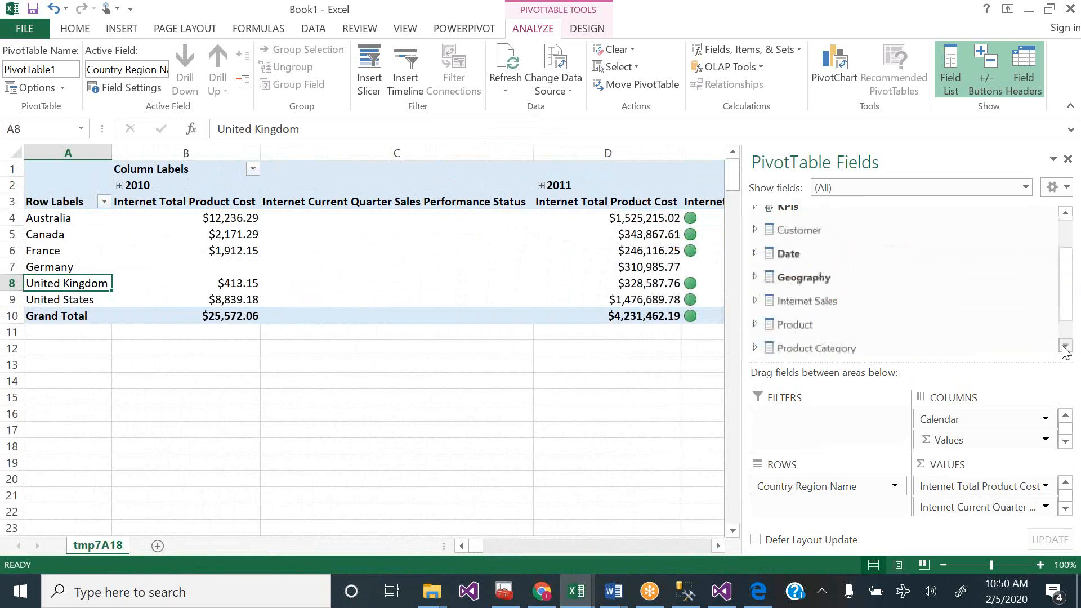
left_click(755, 277)
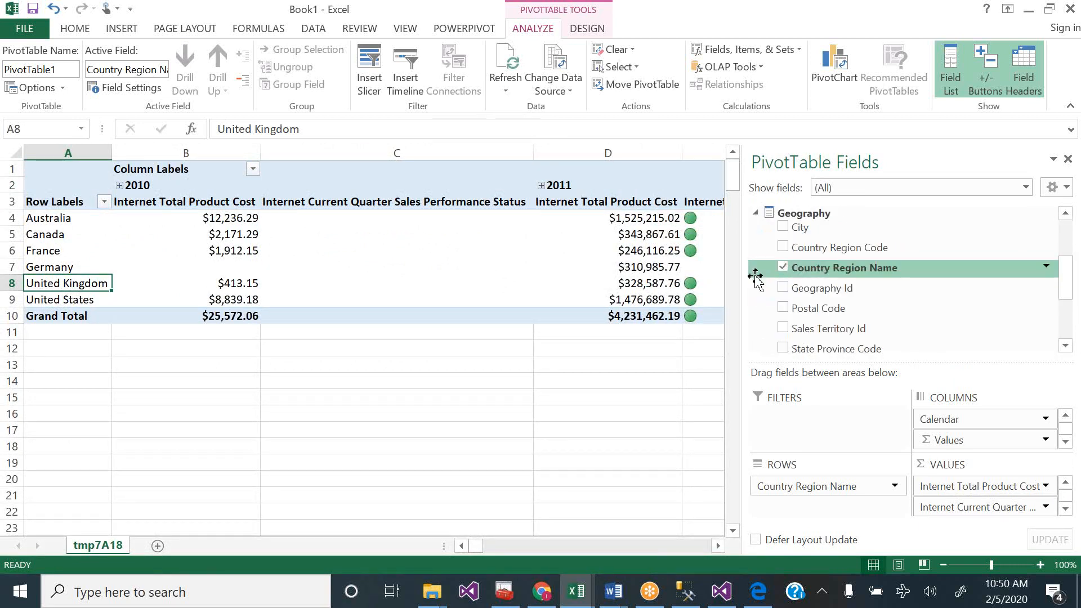
left_click(1066, 346)
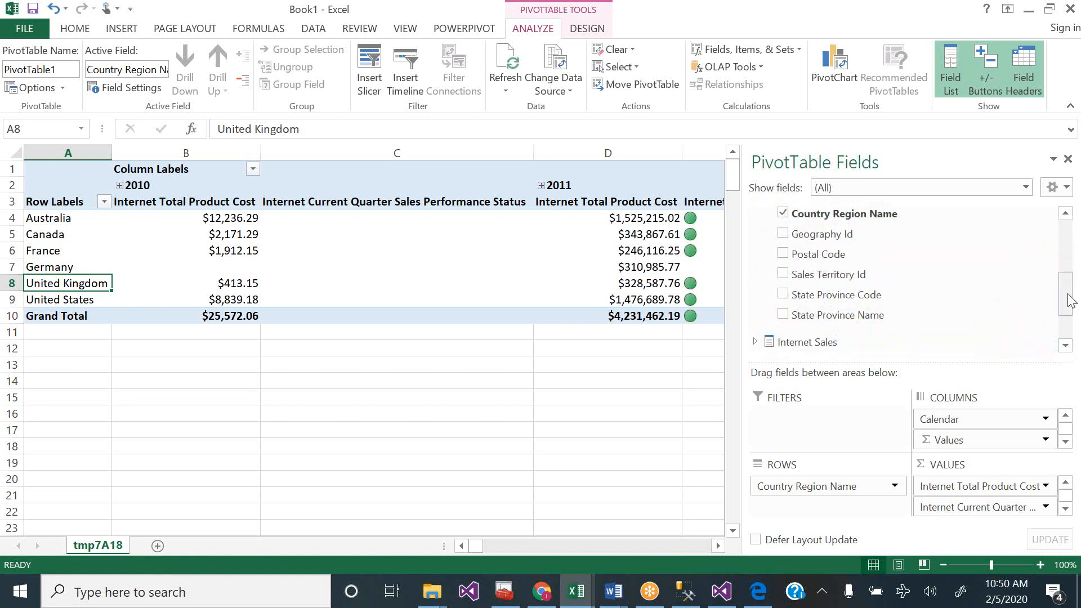
left_click(783, 313)
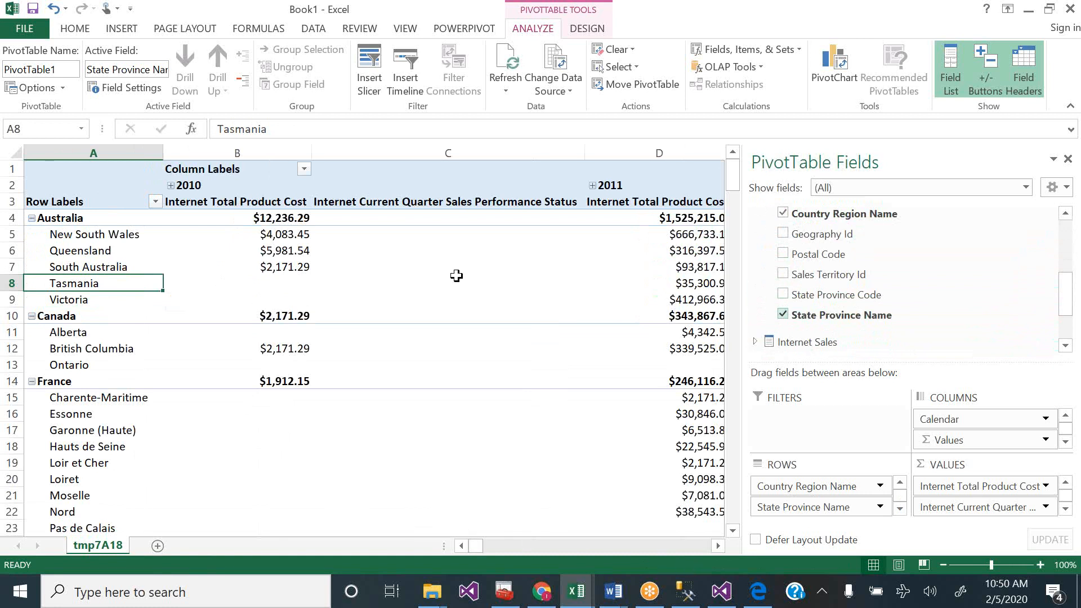
- Narrow column C and examine the 2012 product cost and Sales Performance Status for Australia and its states
left_click_drag(583, 152, 452, 147)
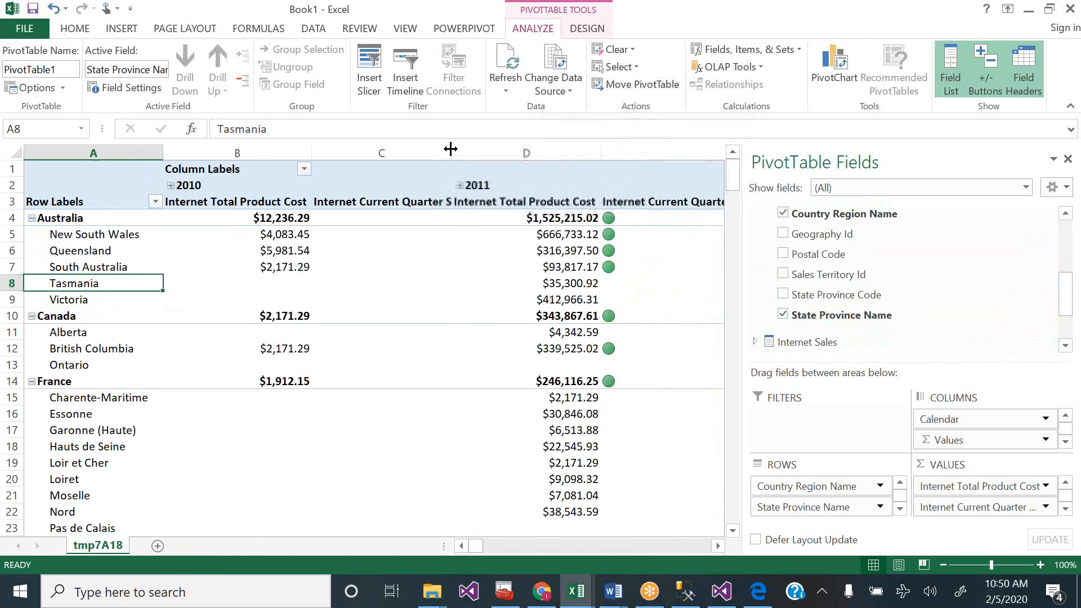
left_click(718, 547)
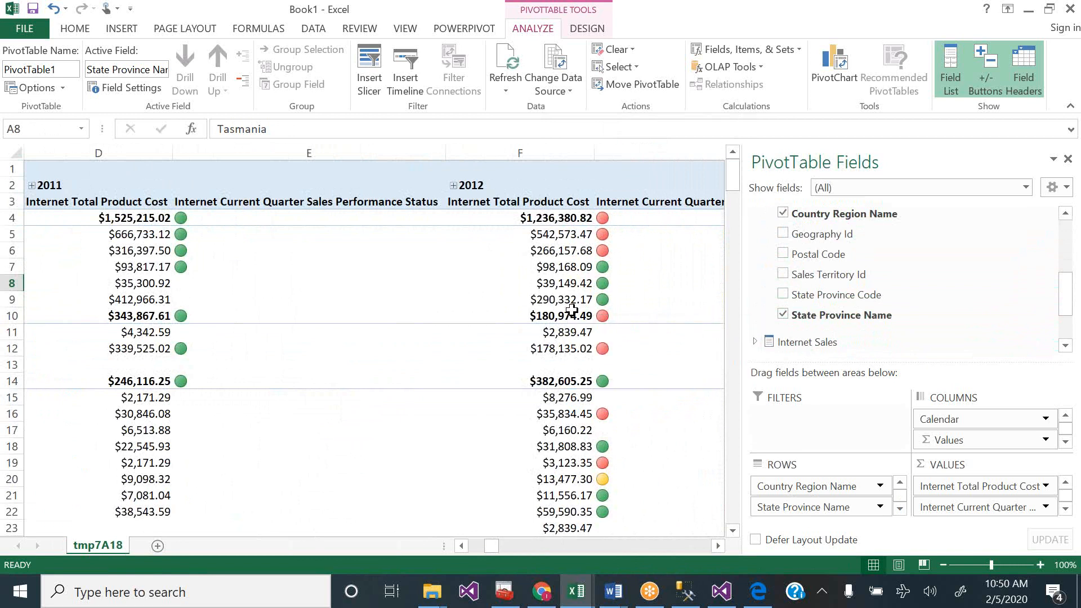
left_click(580, 250)
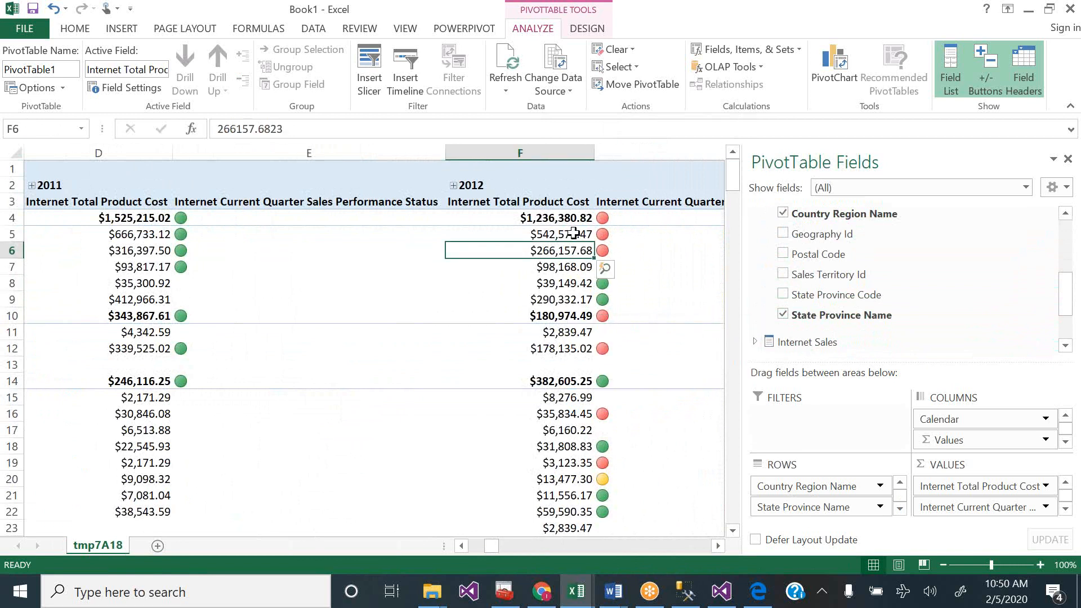
left_click(573, 236)
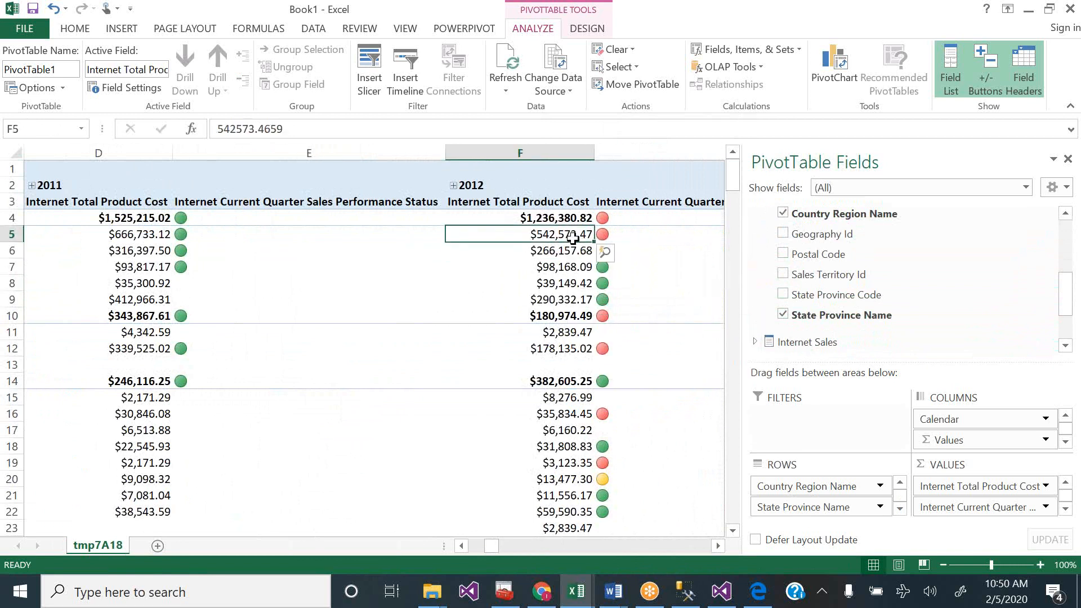
left_click(616, 217)
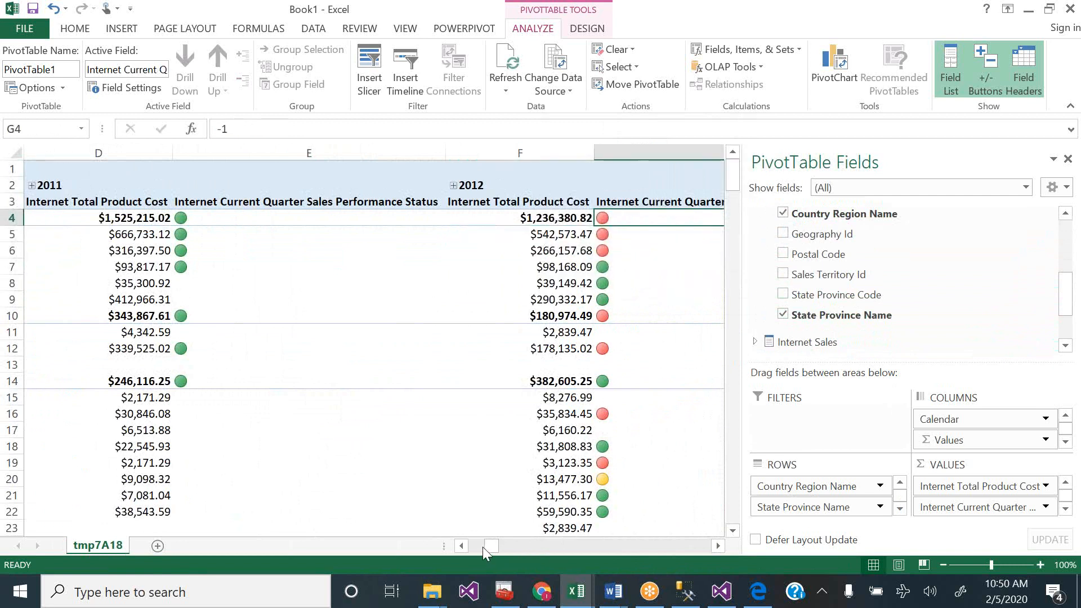
- Narrow columns C, D and E to fit the 2010, 2011 and 2012 figures closer together
left_click(462, 546)
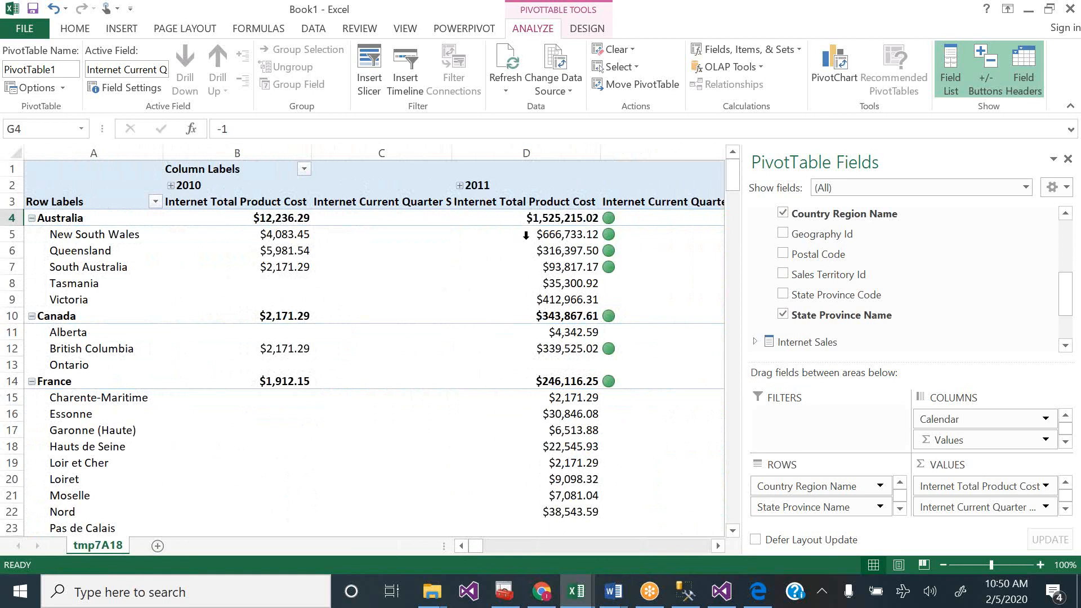
left_click_drag(451, 151, 412, 153)
left_click_drag(562, 153, 511, 152)
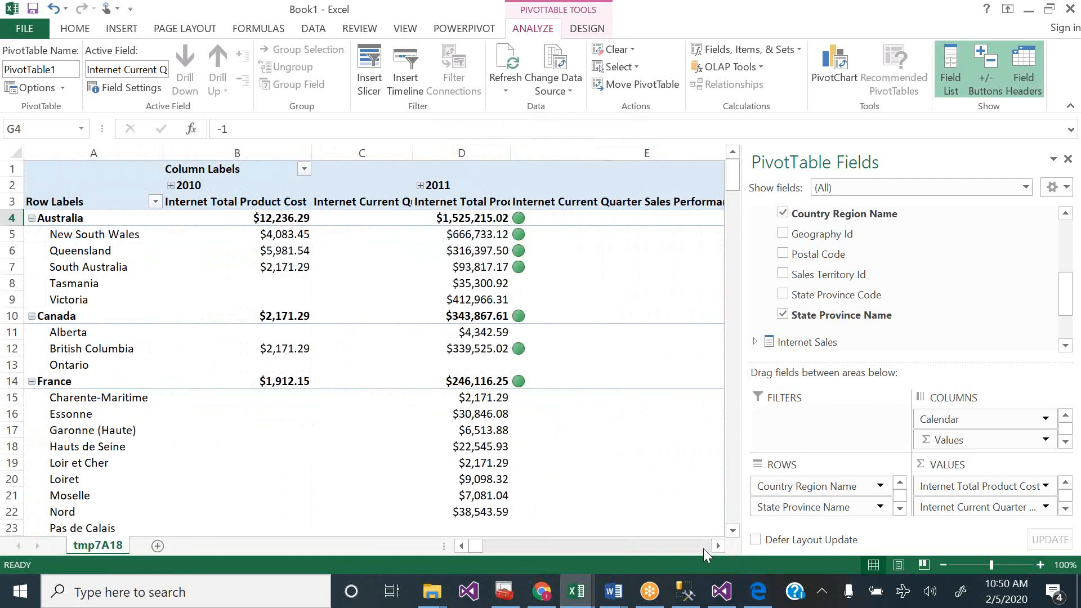
left_click(716, 543)
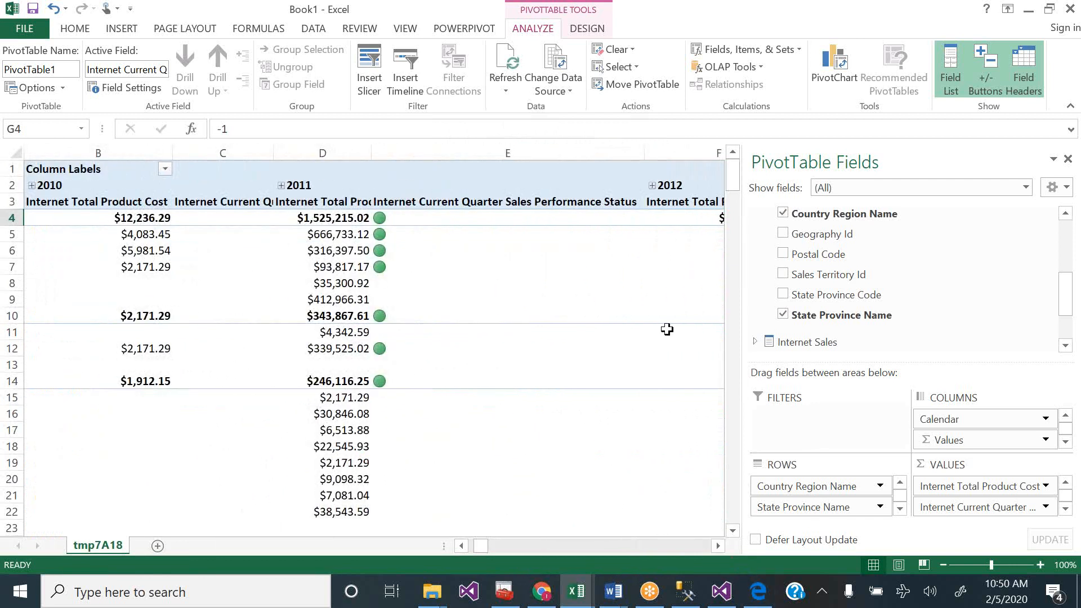
left_click_drag(643, 153, 491, 172)
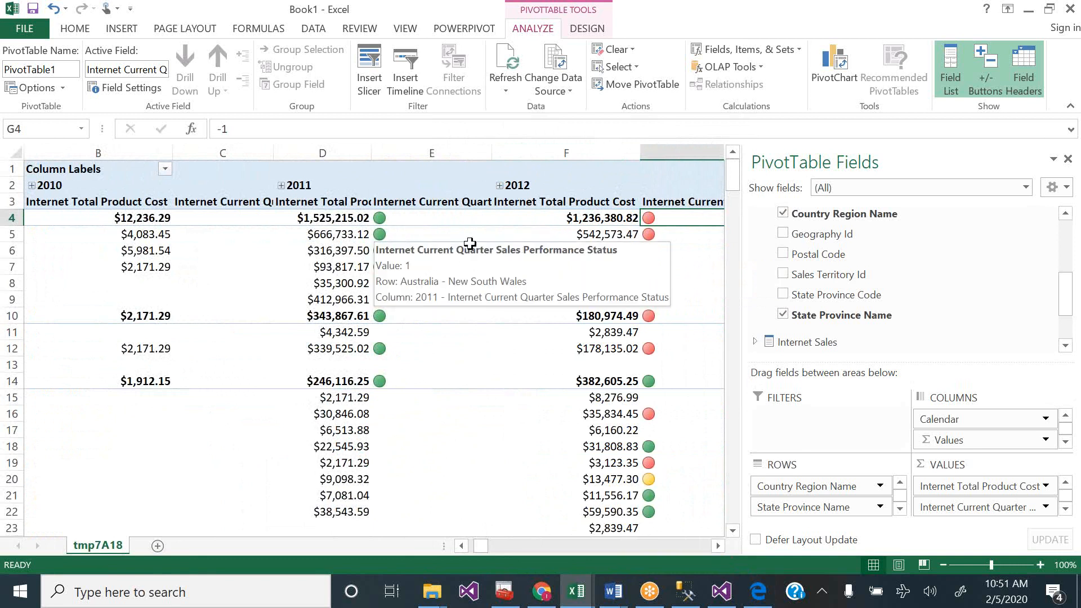
- Compare the 2012 Internet Total Product Cost with the Sales Performance Status for Australia, New South Wales and Queensland
left_click(718, 546)
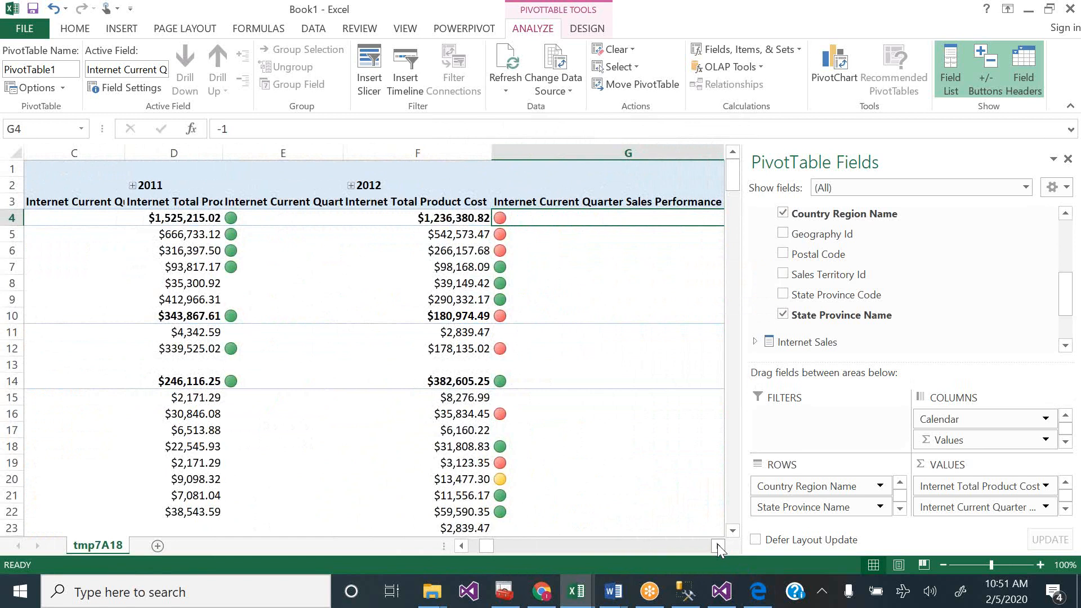
mouse_move(519, 241)
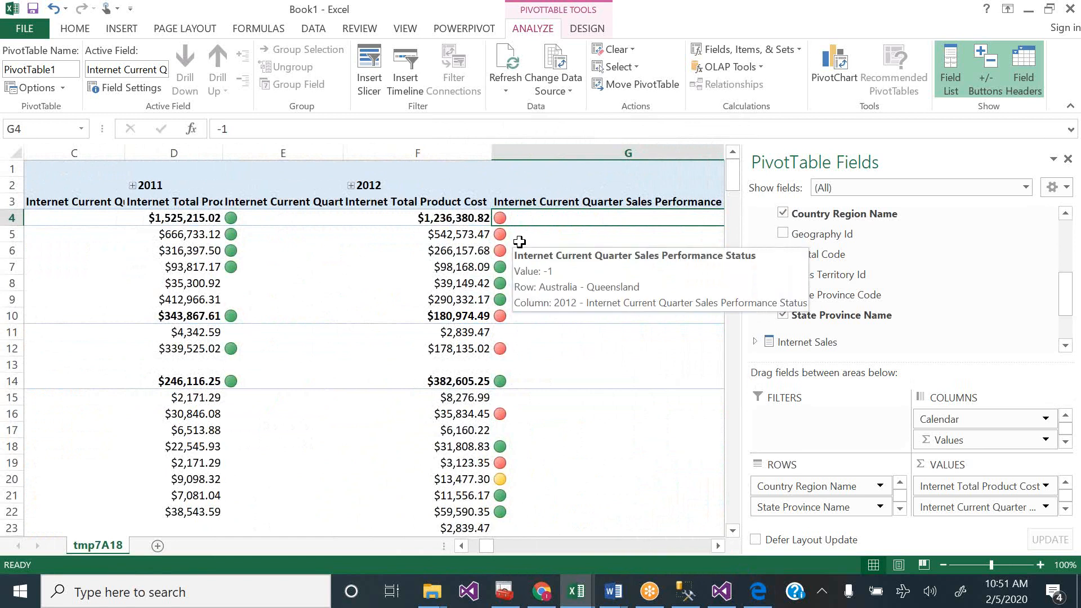
left_click(461, 219)
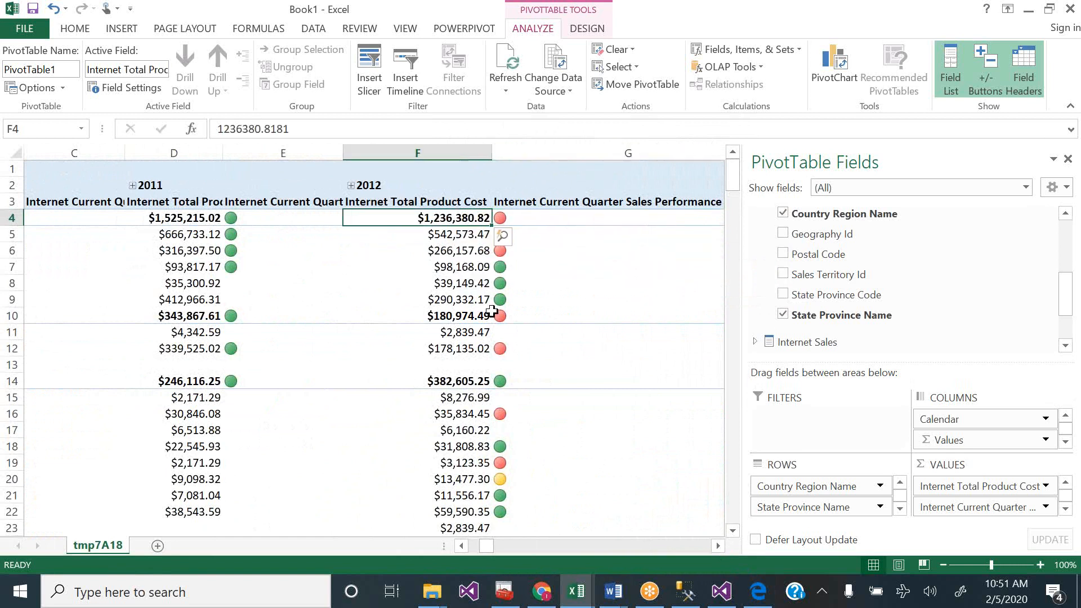
left_click(454, 235)
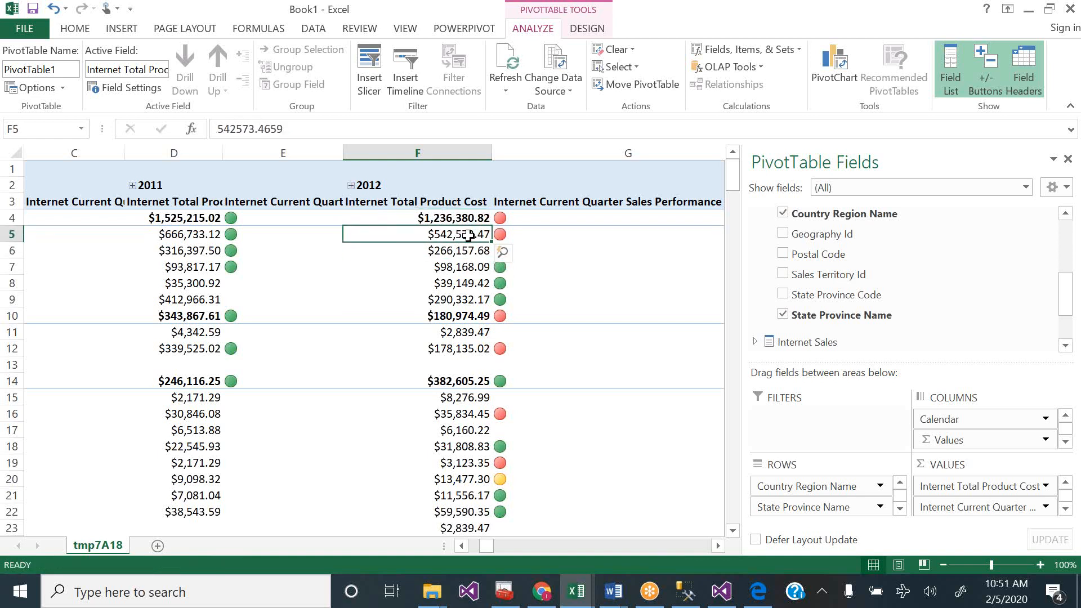
left_click(461, 252)
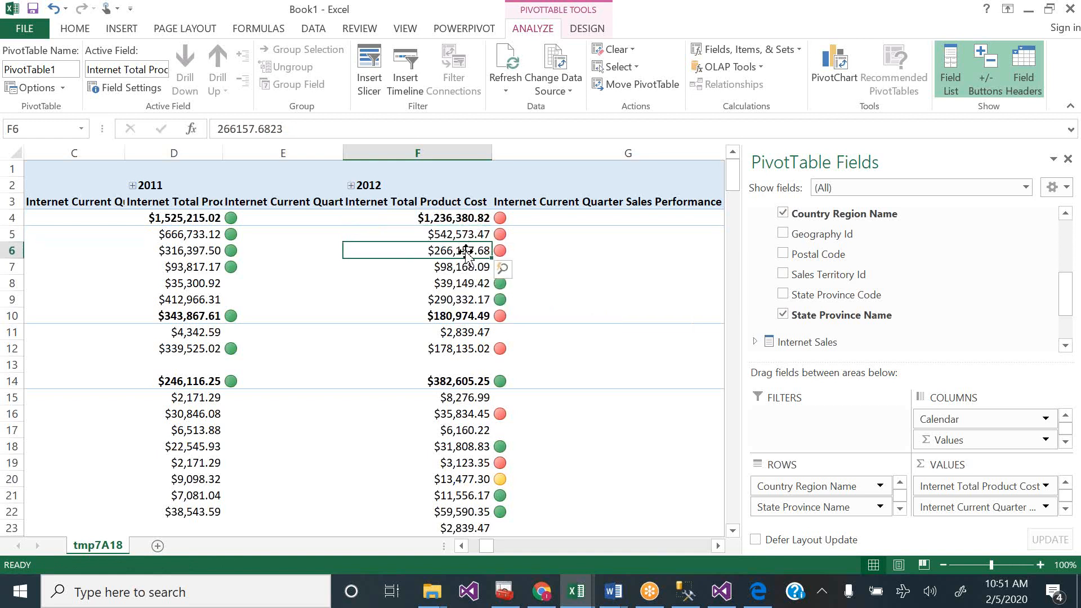
mouse_move(517, 245)
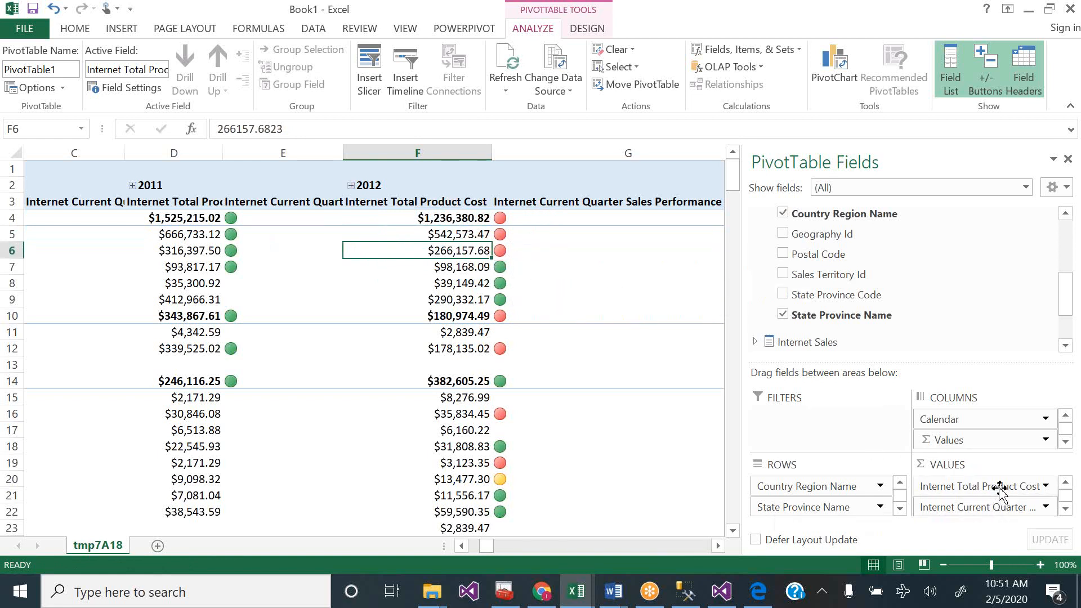
- Replace Internet Total Product Cost with Internet Total Sales in the PivotTable values
left_click_drag(1000, 488, 670, 465)
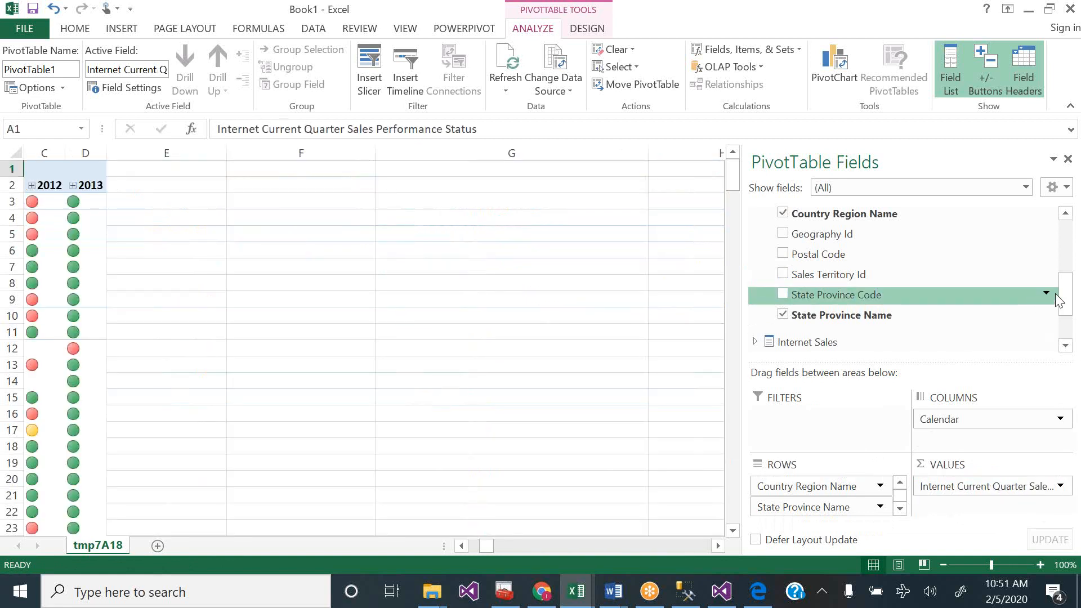
left_click_drag(1069, 298, 1063, 187)
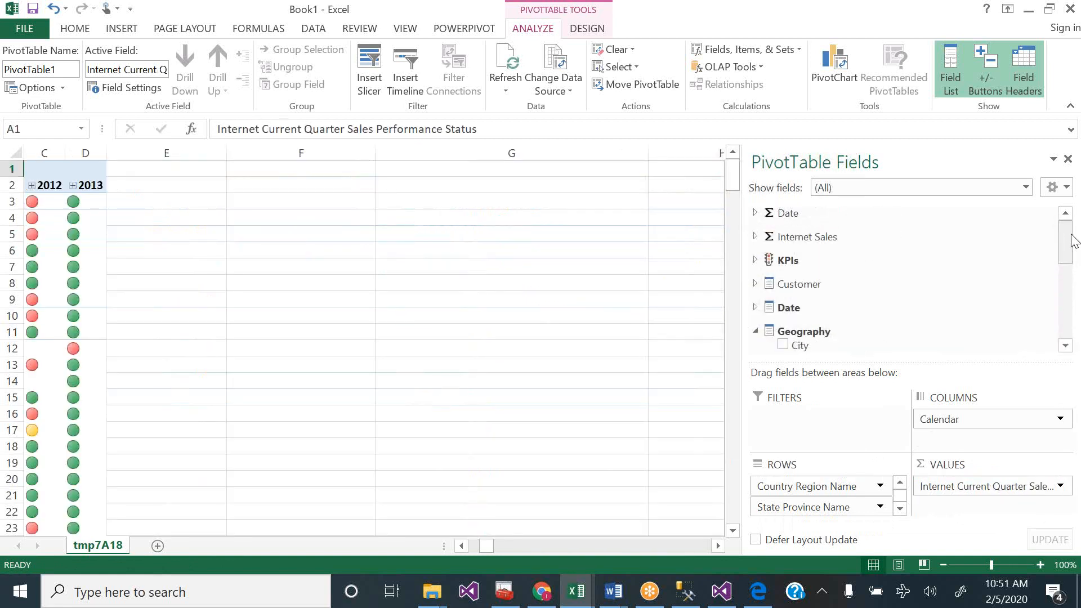
left_click(756, 239)
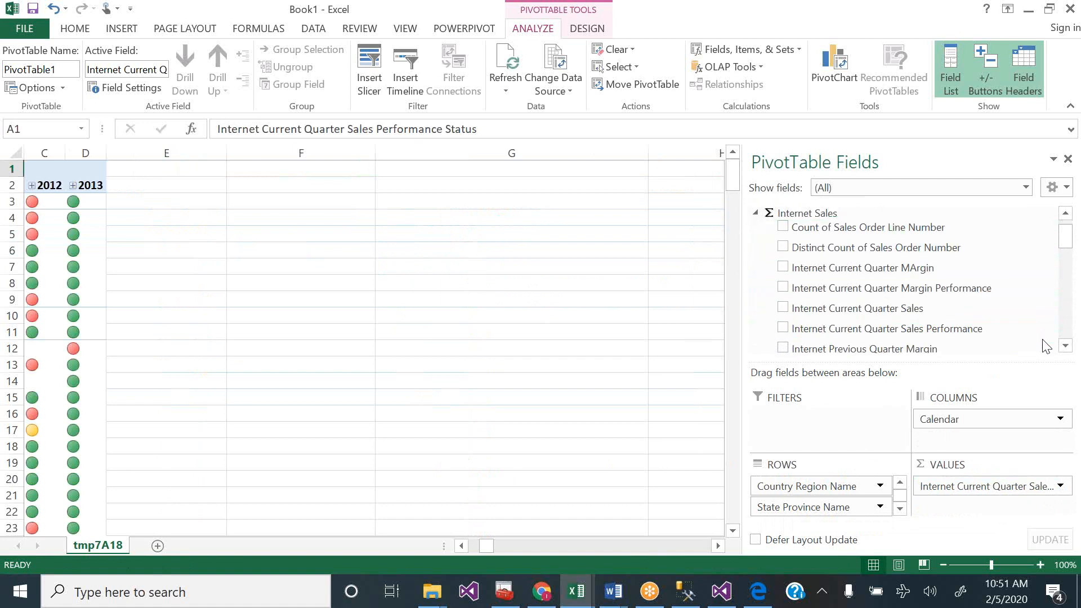
left_click_drag(1066, 230, 1064, 262)
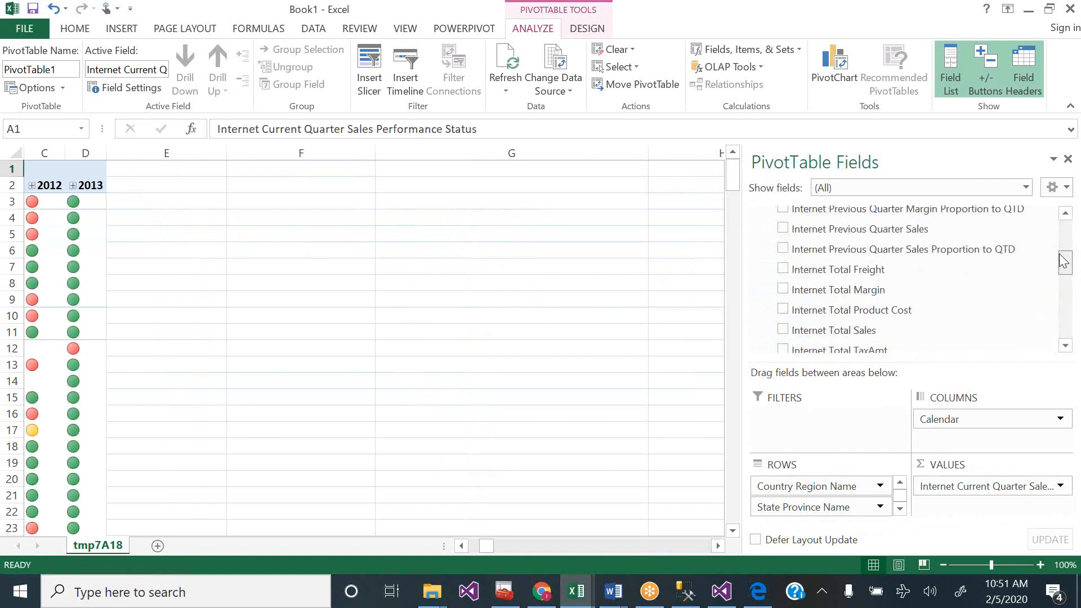
left_click(782, 331)
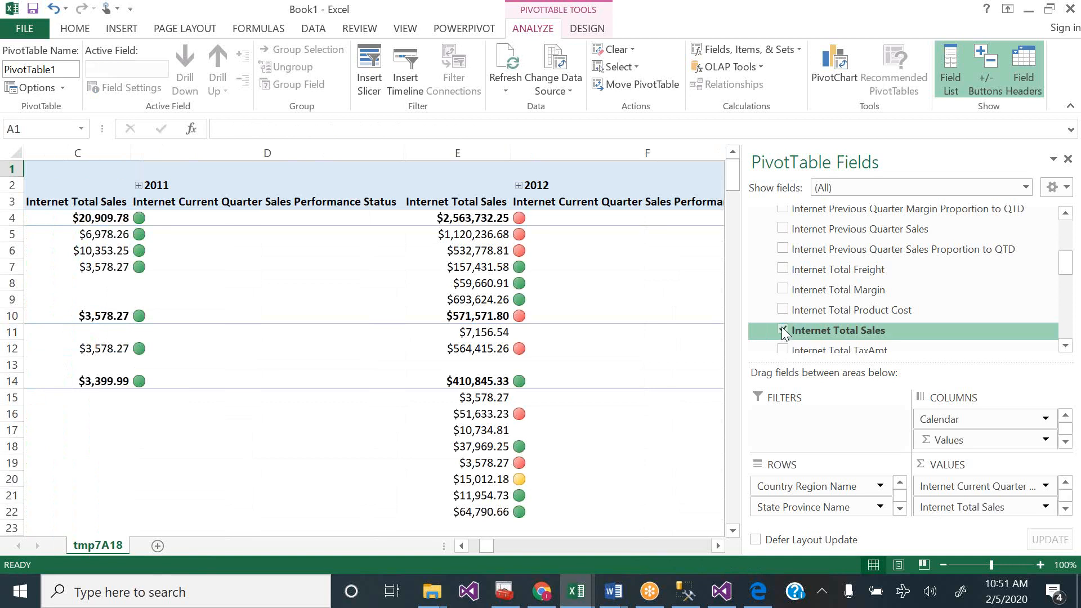
- Compare the 2012 Internet Total Sales of the Australian states with their Sales Performance Status
left_click(491, 233)
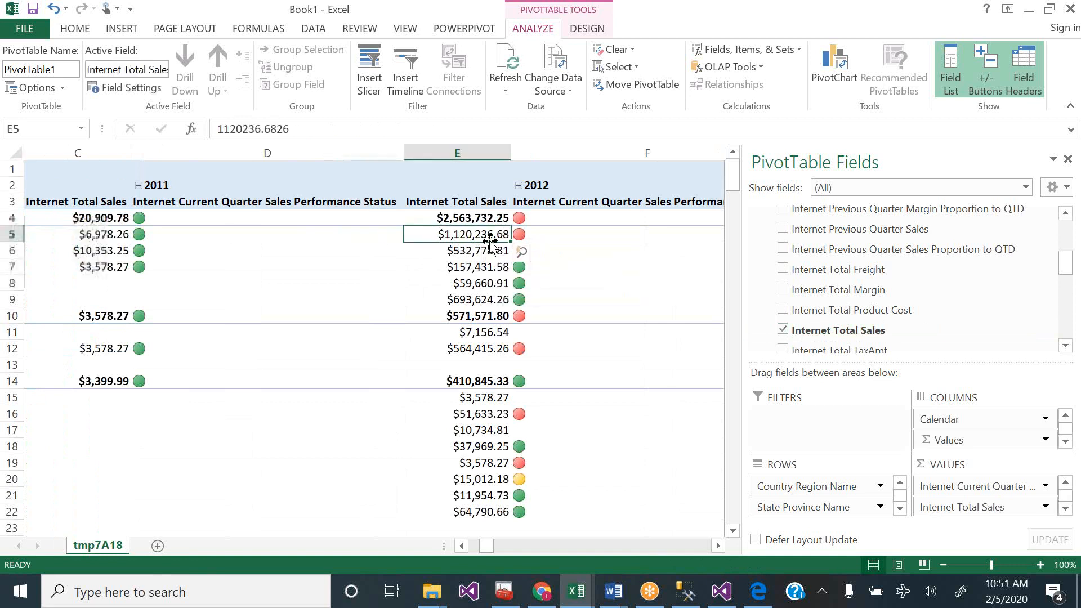
left_click(486, 252)
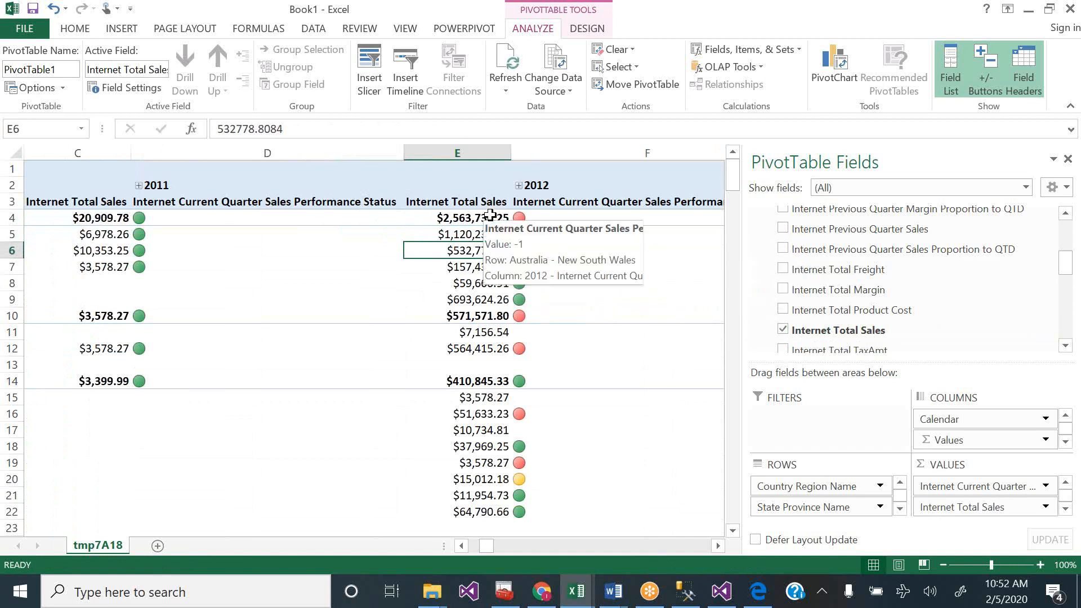
left_click_drag(476, 269, 472, 293)
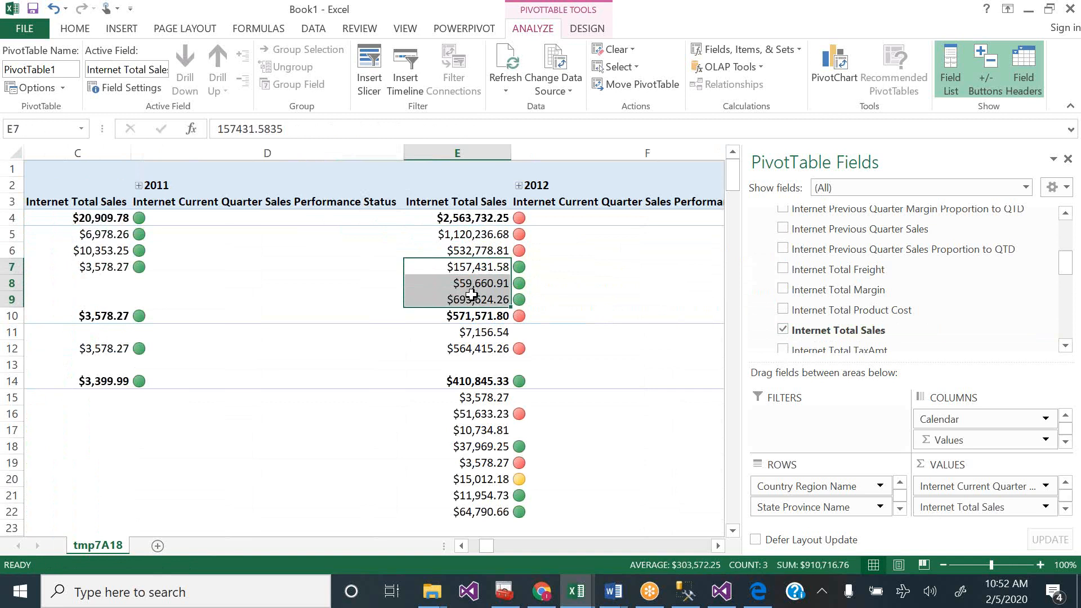
- Narrow the 2010 Internet Current Quarter Sales Performance Status column in the PivotTable
left_click(458, 222)
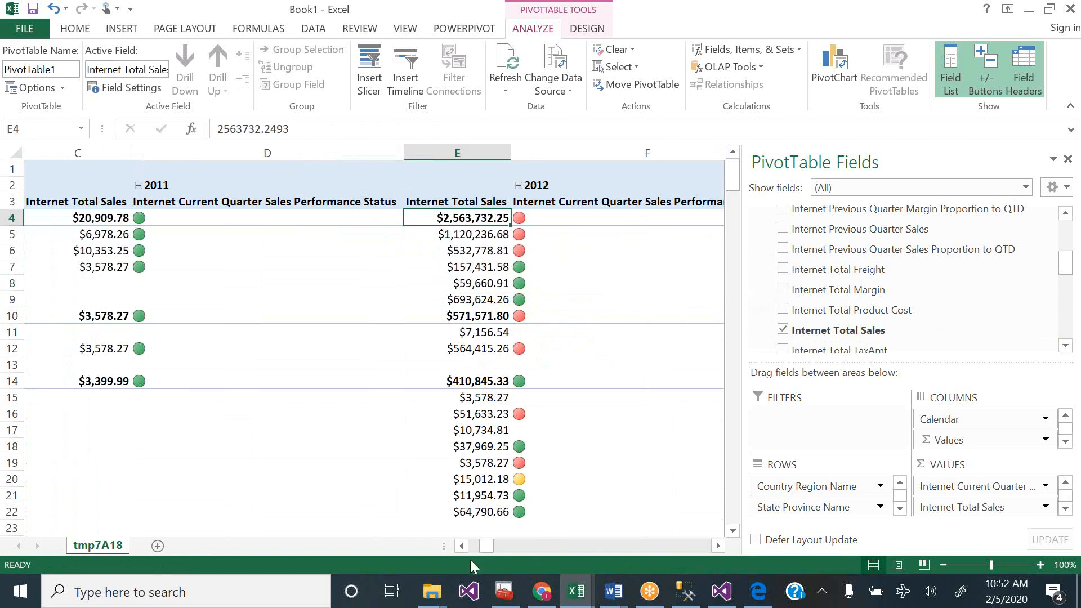
left_click(462, 546)
left_click(462, 546)
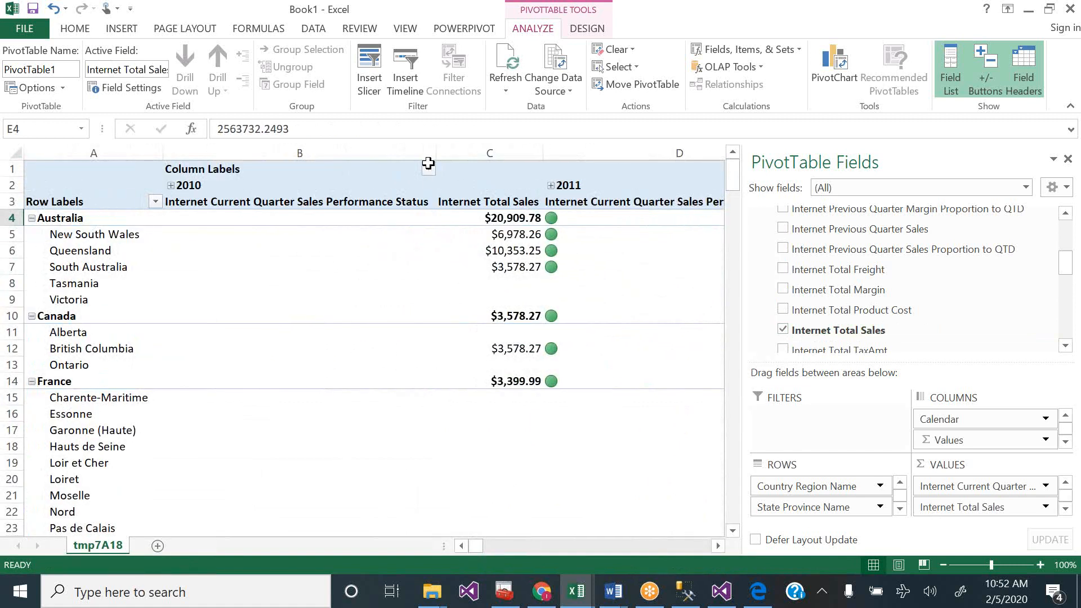
left_click_drag(436, 155, 309, 163)
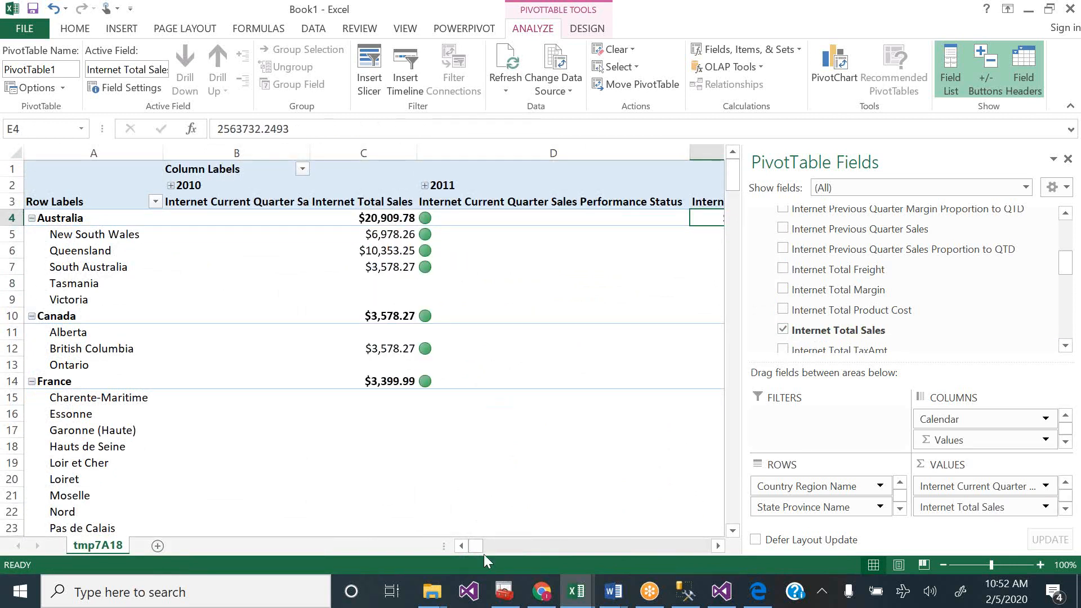
- Expand 2012 into its quarters and the first quarter into its months in the PivotTable columns
left_click(717, 546)
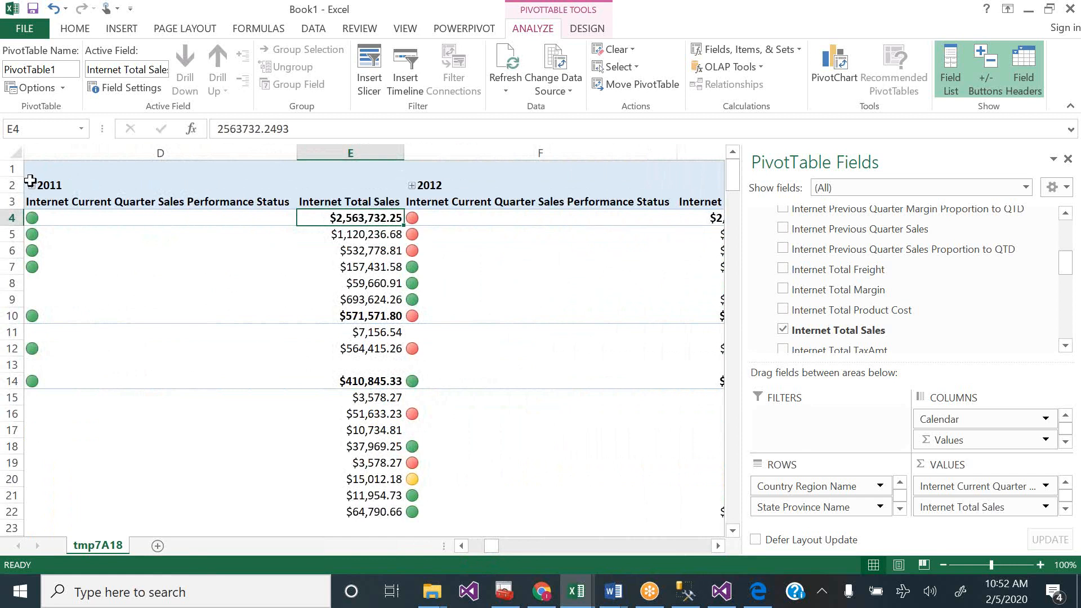
left_click(351, 190)
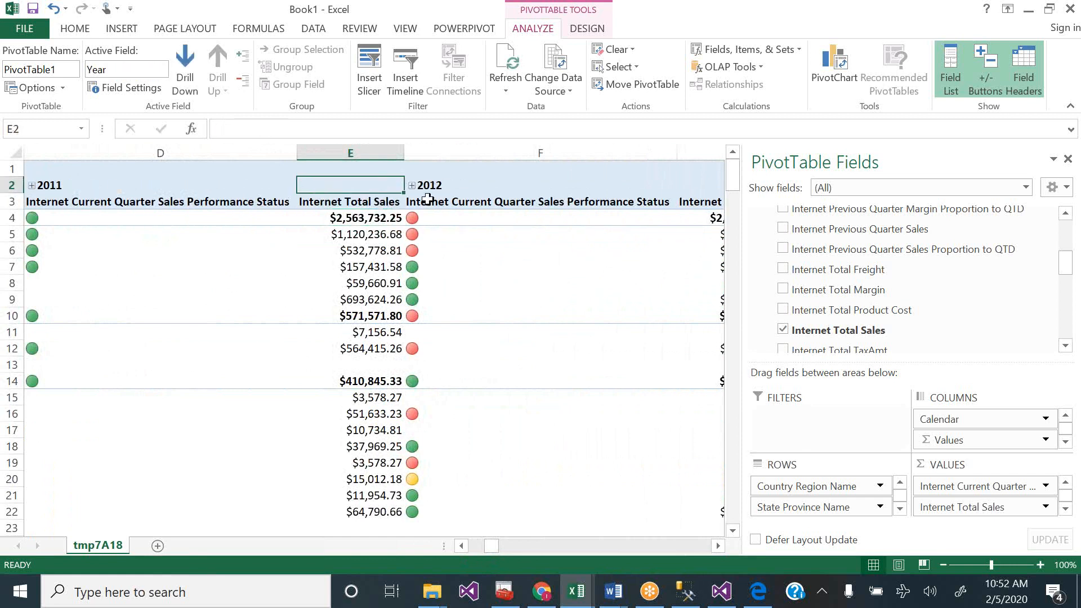
left_click(462, 187)
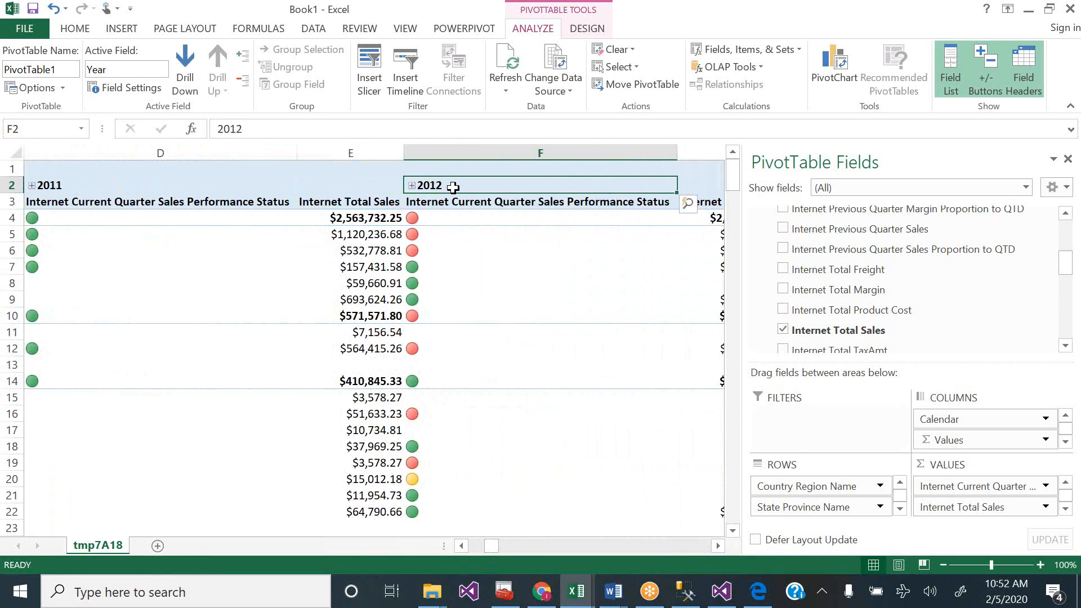
left_click(415, 186)
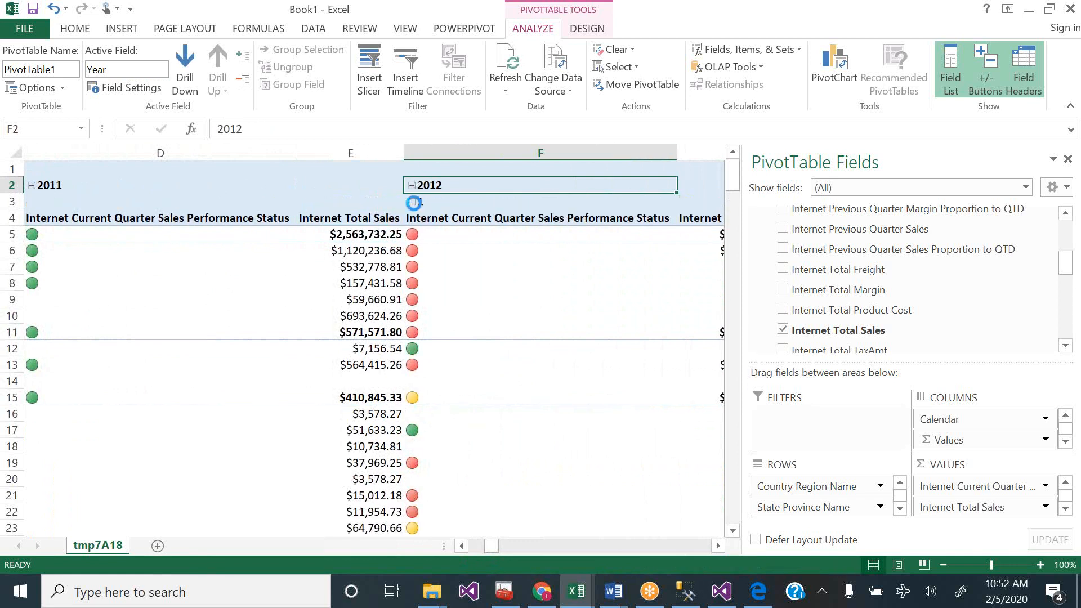
left_click(412, 201)
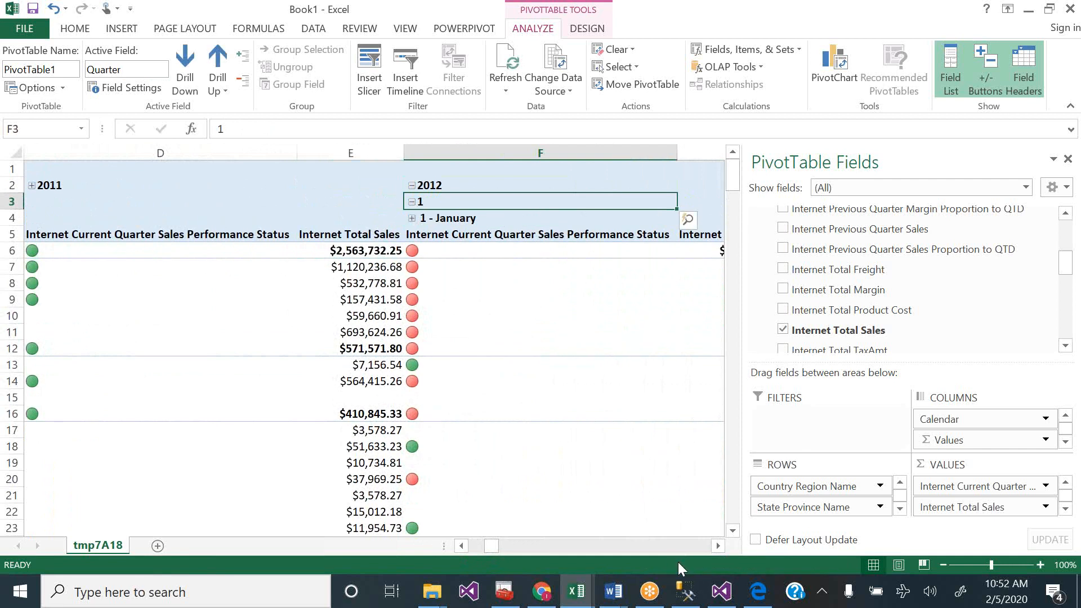
- Compare the Internet Total Sales with the Sales Performance Status for January, February and March 2012 across the Australian states
left_click(718, 546)
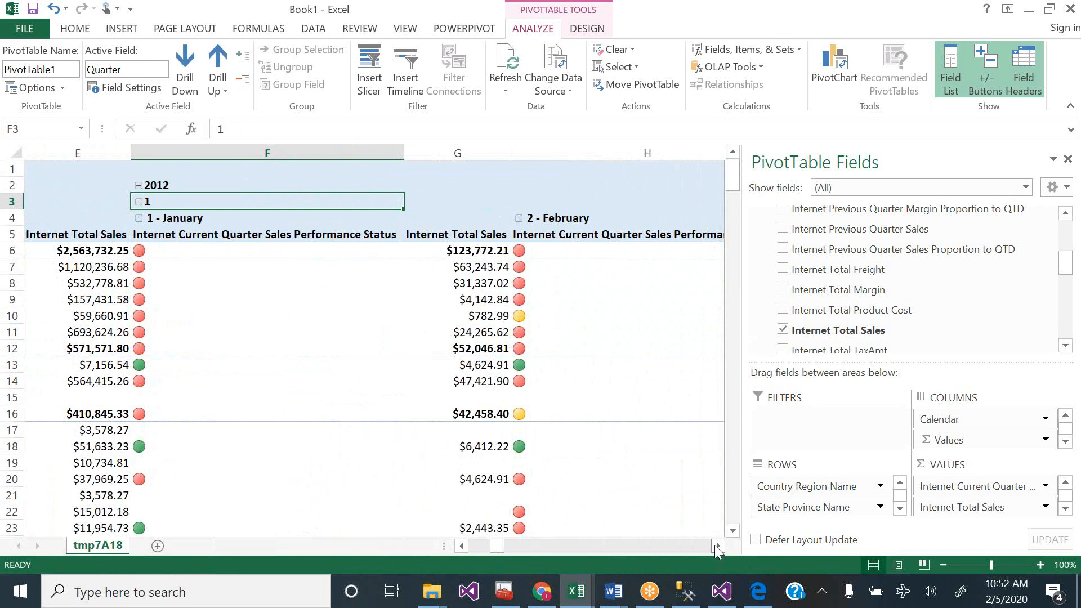
left_click(481, 267)
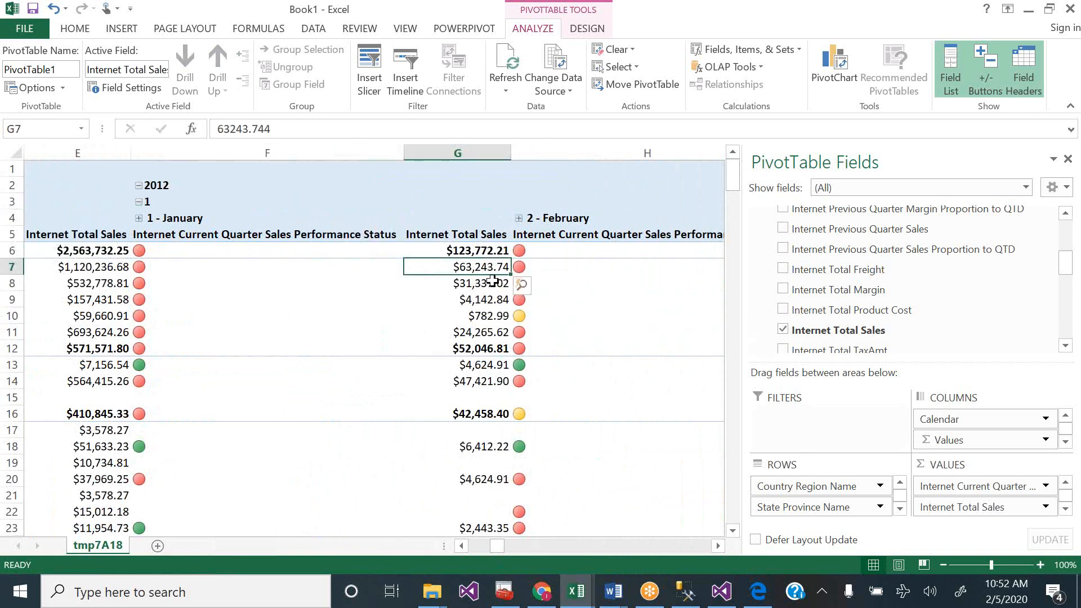
left_click(494, 284)
left_click_drag(483, 269, 488, 313)
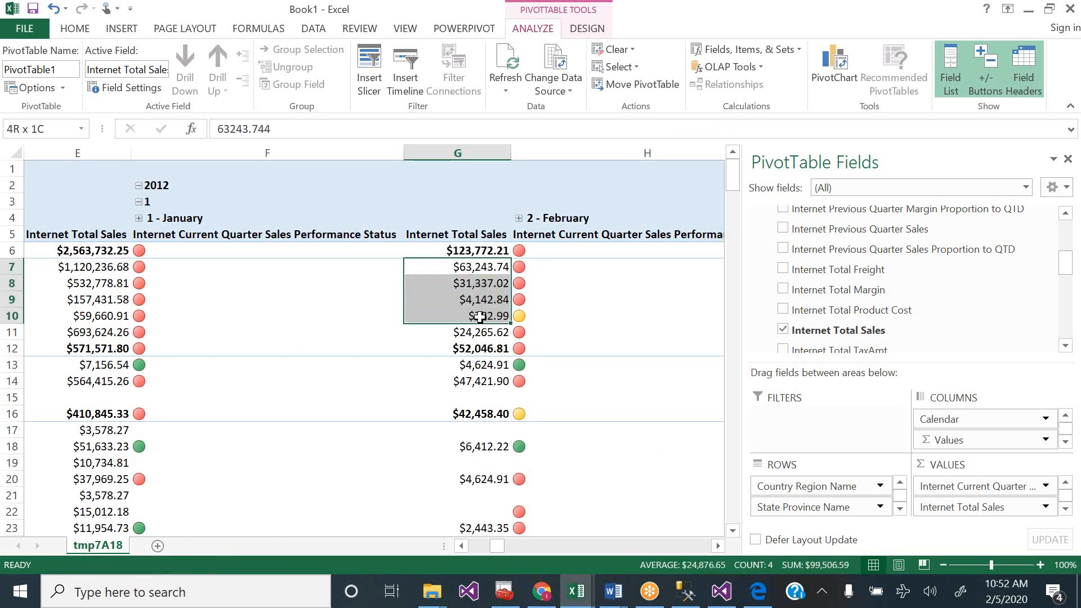
left_click(718, 547)
left_click(718, 546)
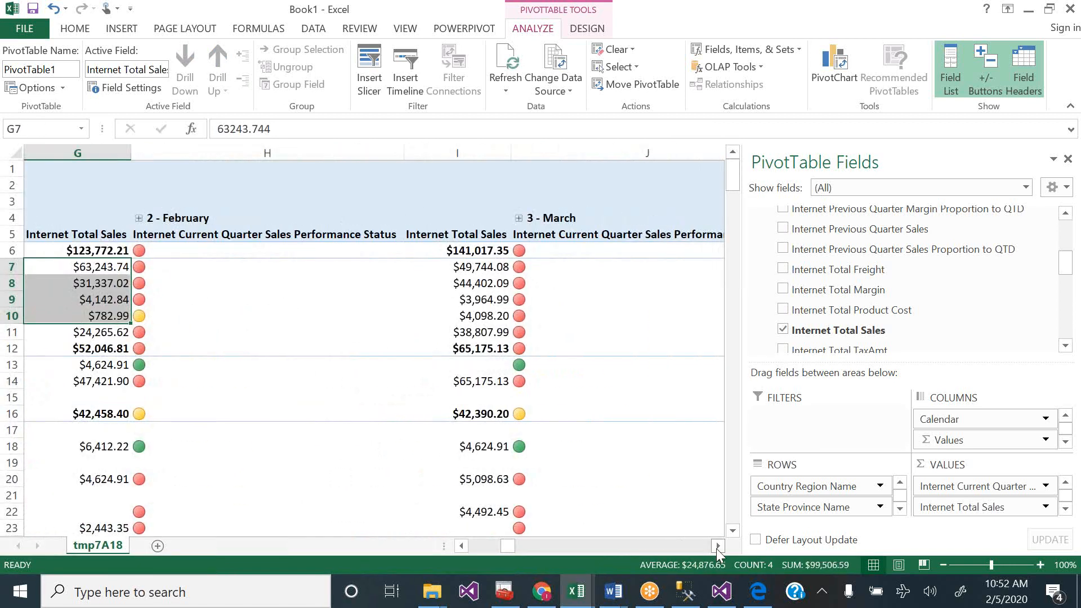
left_click(718, 546)
left_click(718, 546)
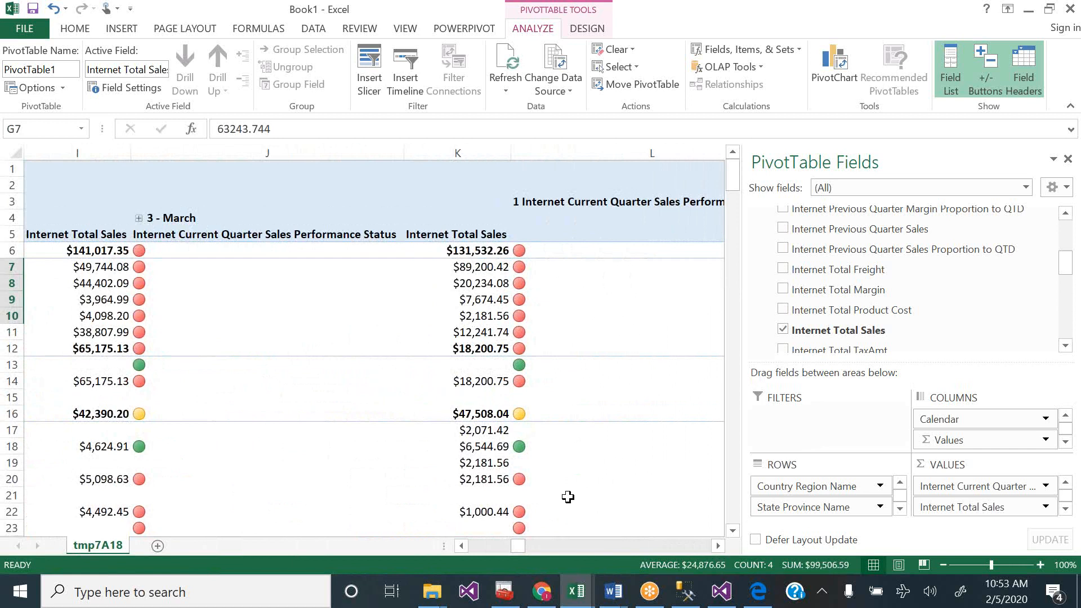
- Examine the first-quarter 2012 Internet Total Sales totals beside the quarterly Sales Performance Status, and return to the row labels
left_click(718, 545)
left_click(718, 546)
left_click(718, 545)
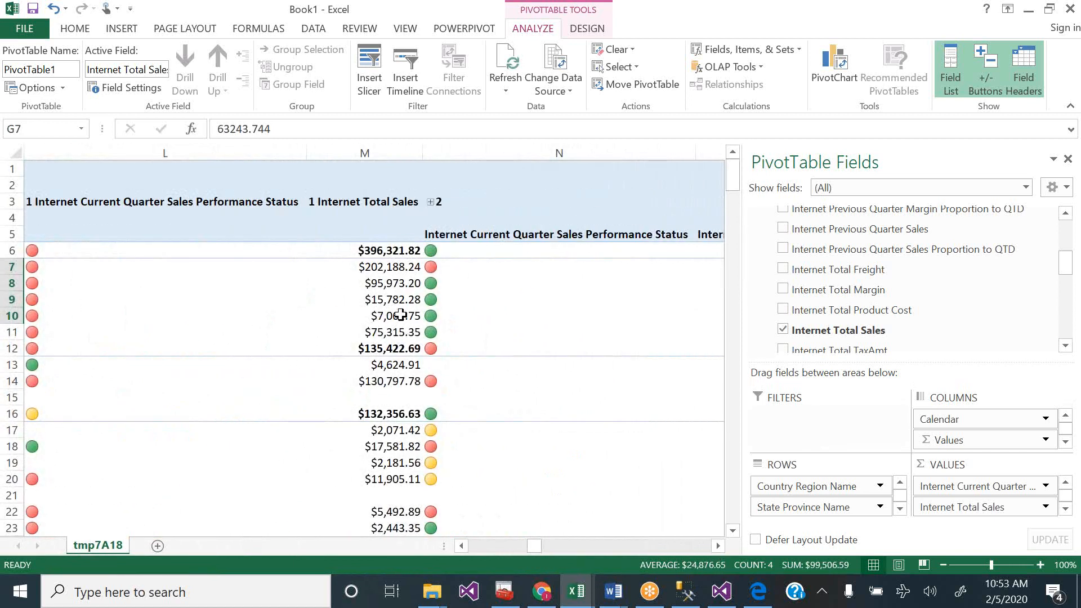
left_click_drag(394, 297, 398, 316)
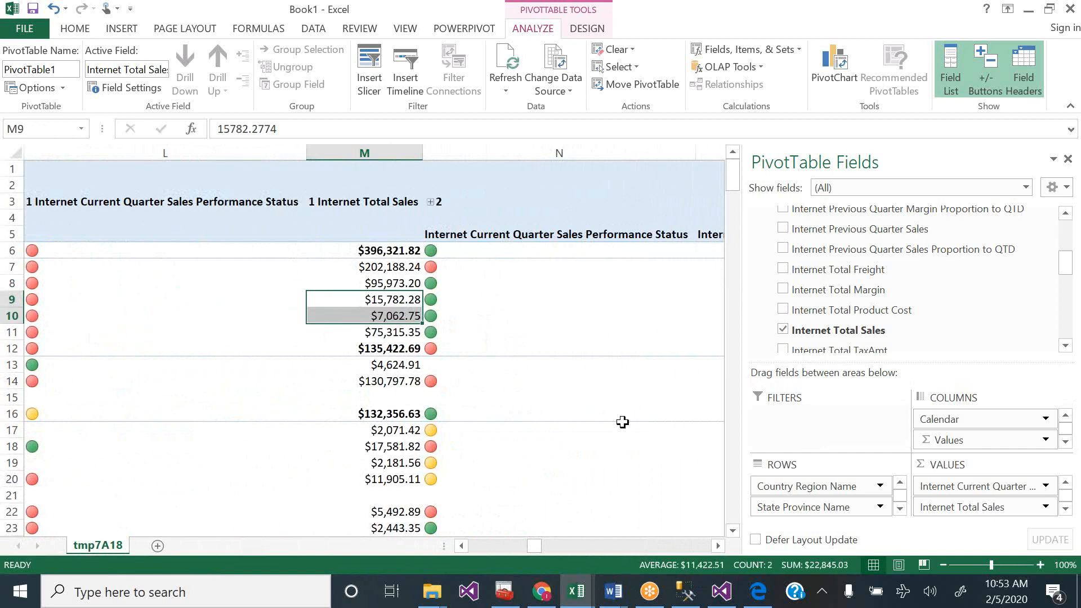
left_click_drag(513, 546, 473, 542)
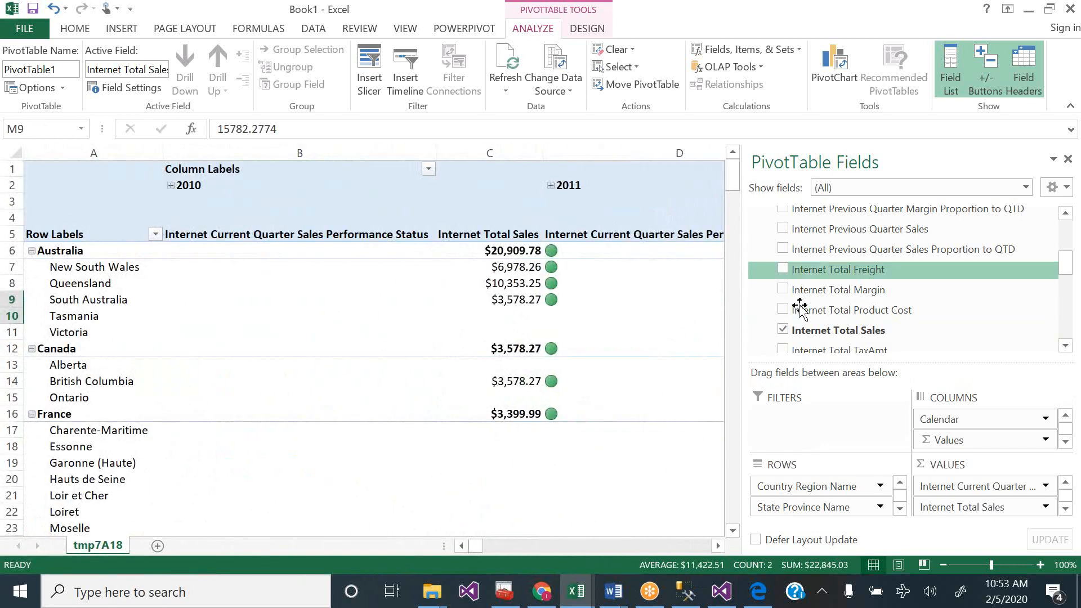
- Narrow the PivotTable Fields pane to give the worksheet more room, and select Canada's 2011 Sales Performance Status cell
mouse_move(732, 177)
left_mouse_down()
mouse_move(725, 261)
mouse_move(727, 164)
left_mouse_up()
left_click_drag(743, 279, 842, 283)
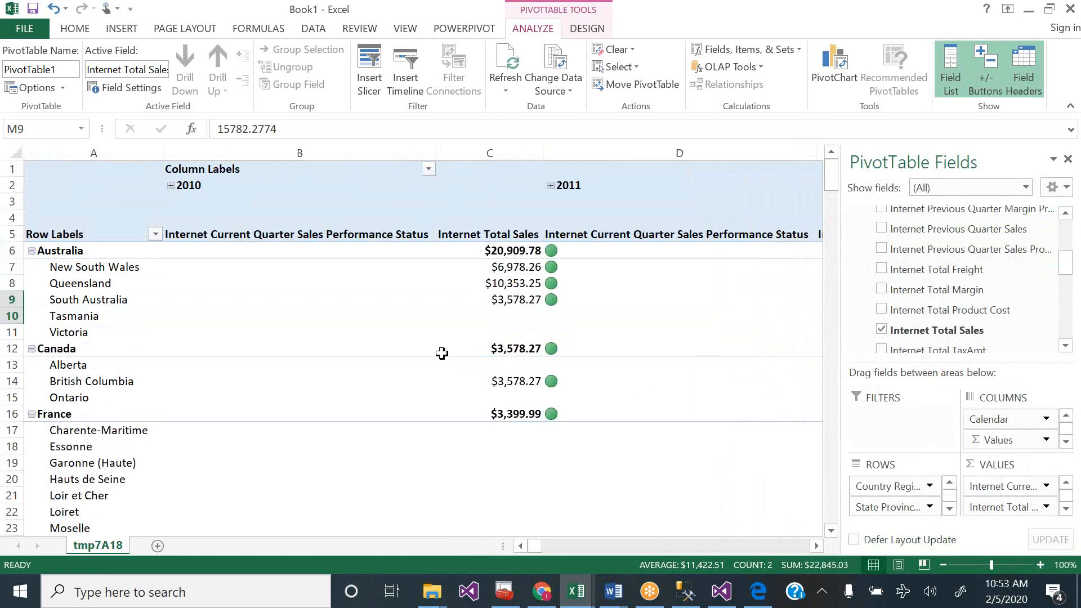
mouse_move(378, 357)
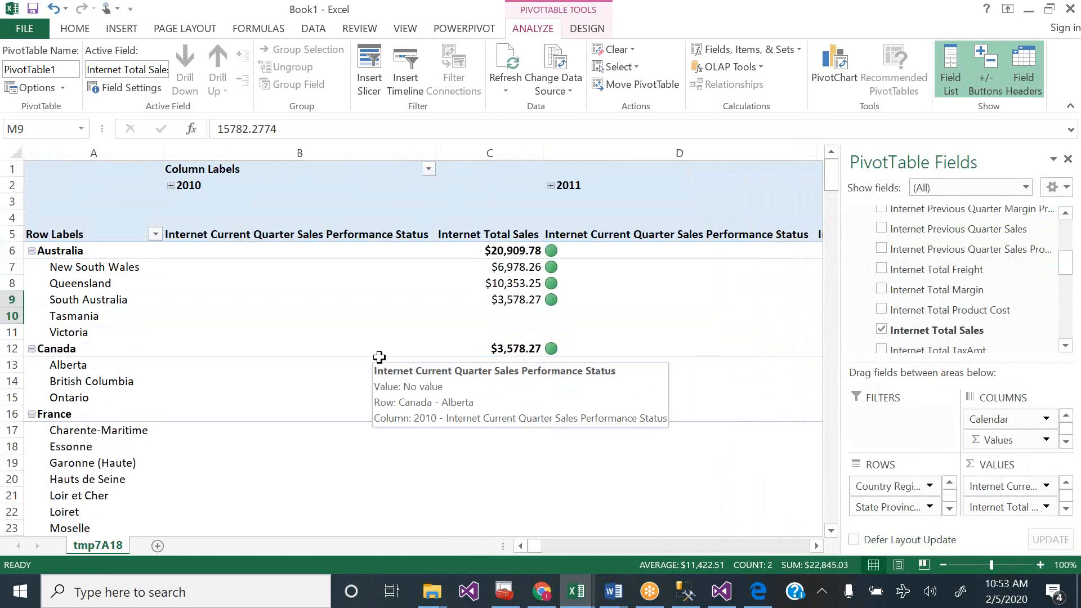
left_click(599, 345)
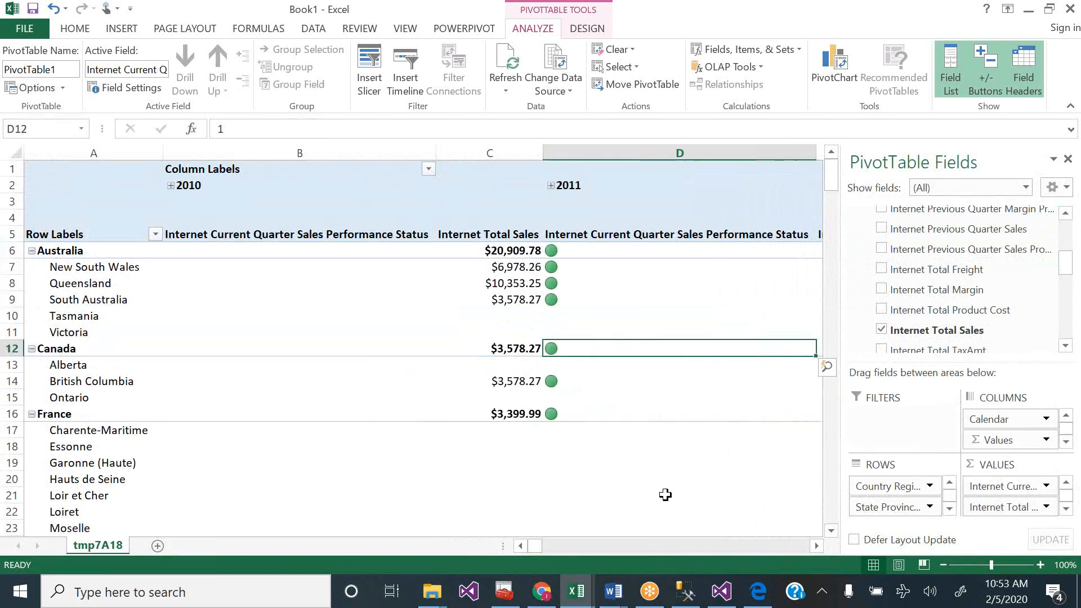
- Switch to the SSAS Tabular Modeling PDF in Edge and read on to Lesson 14: Deploy
left_click(722, 591)
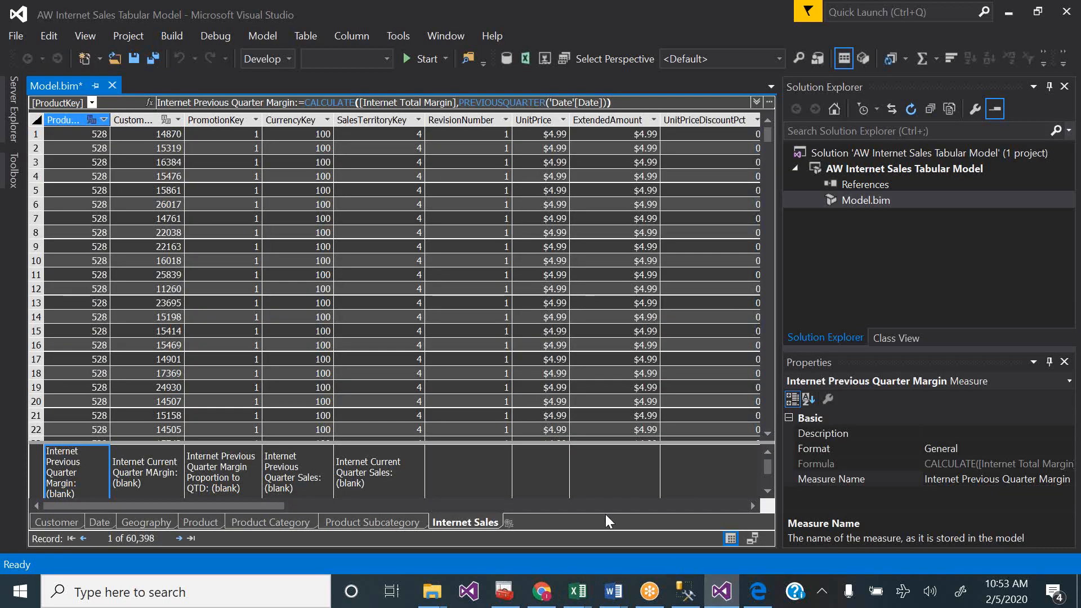
left_click(759, 591)
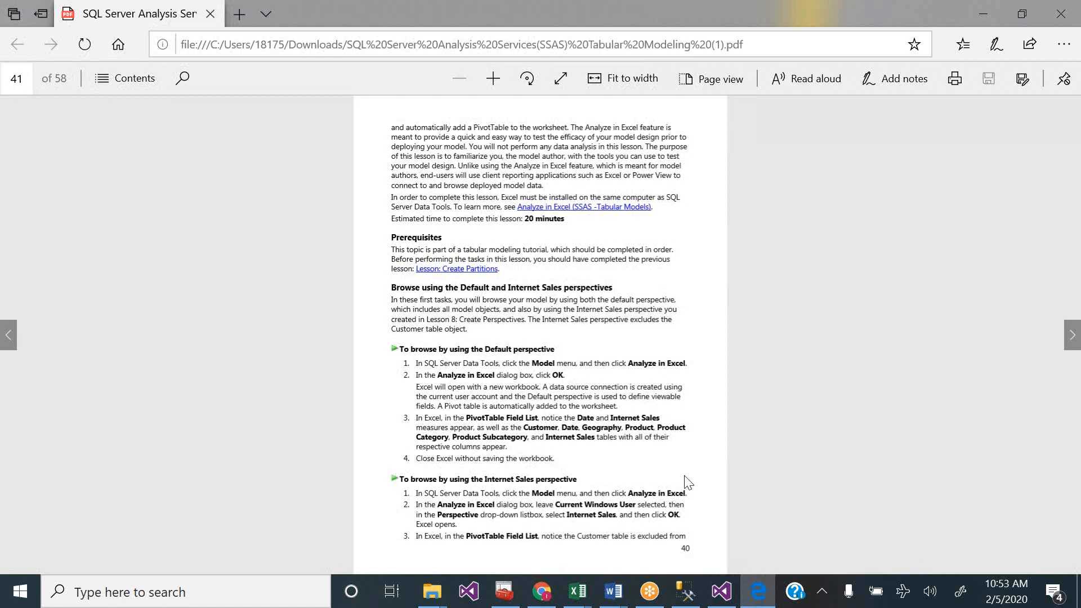
scroll(688, 483, "down", 1)
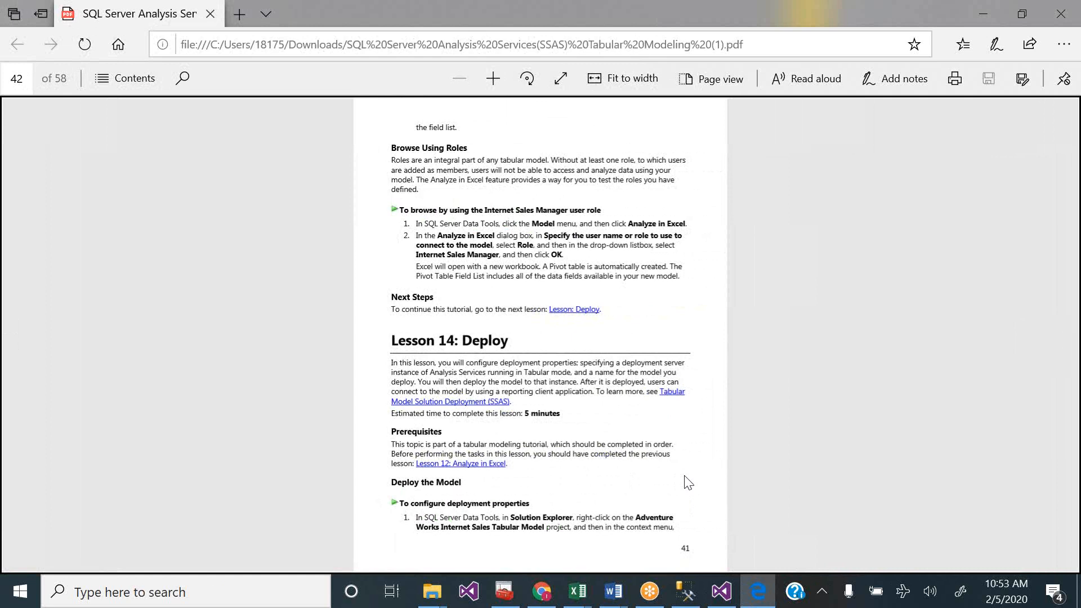
- Switch to SQL Server Management Studio and collapse the Databases folder of the SQL Server instance
left_click(722, 594)
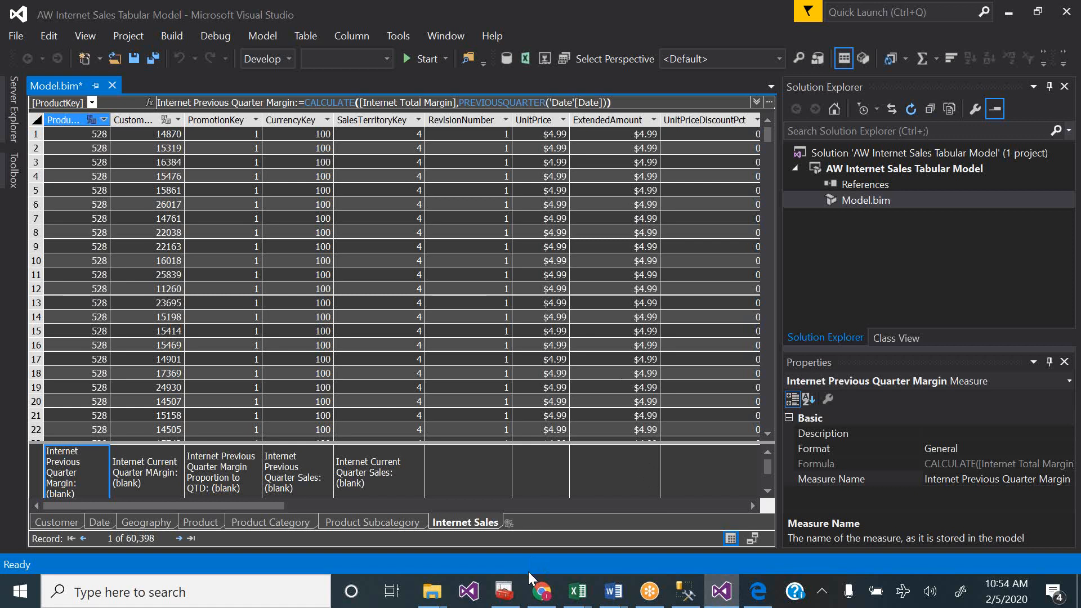
left_click(686, 591)
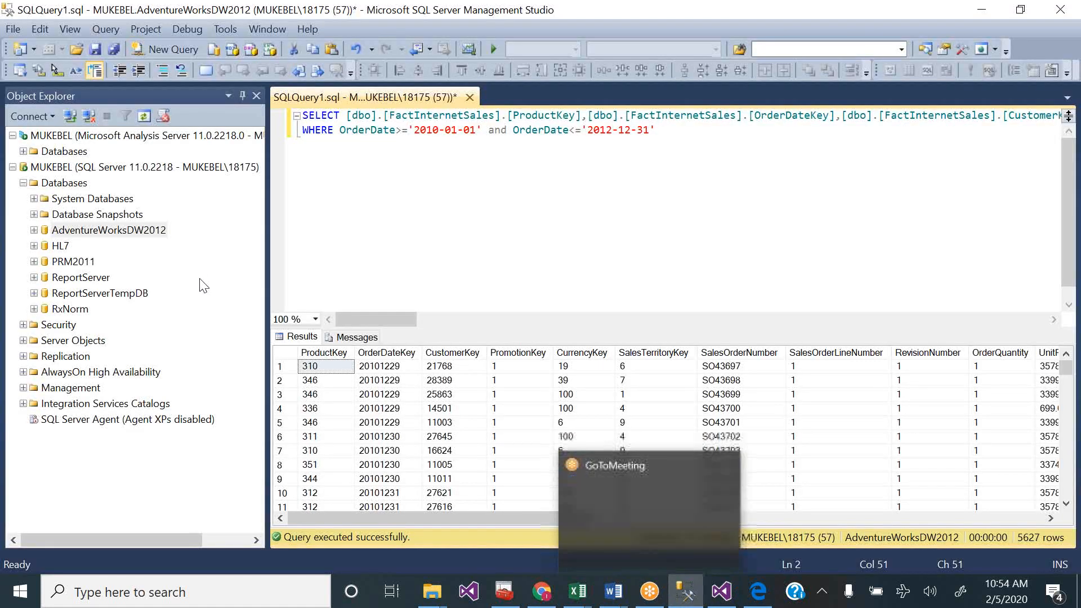
left_click(23, 183)
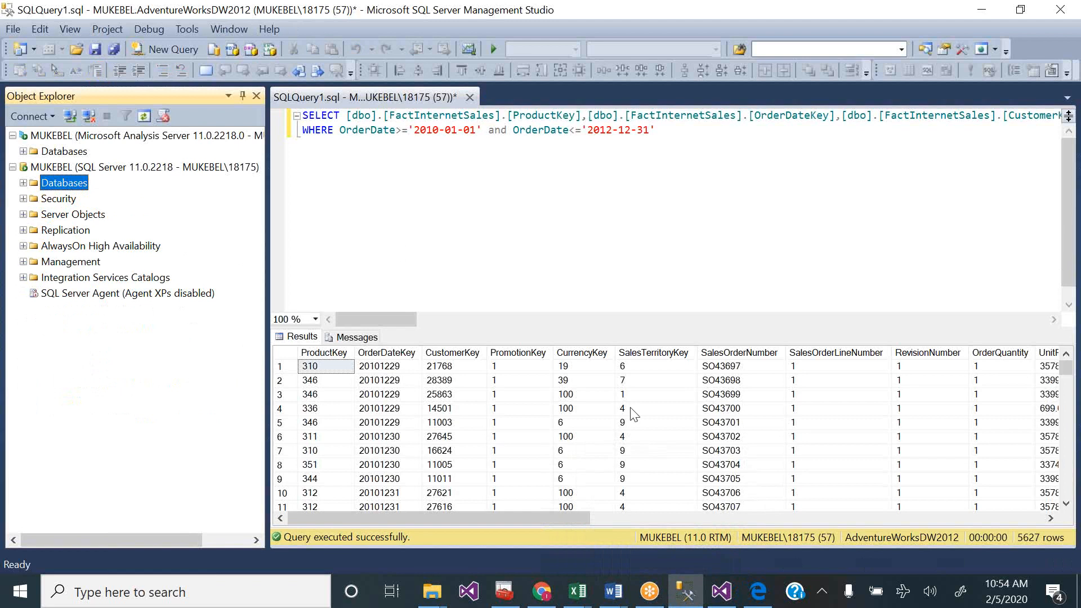
- Switch to Visual Studio and open the deployment properties of the AW Internet Sales Tabular Model project
left_click(723, 592)
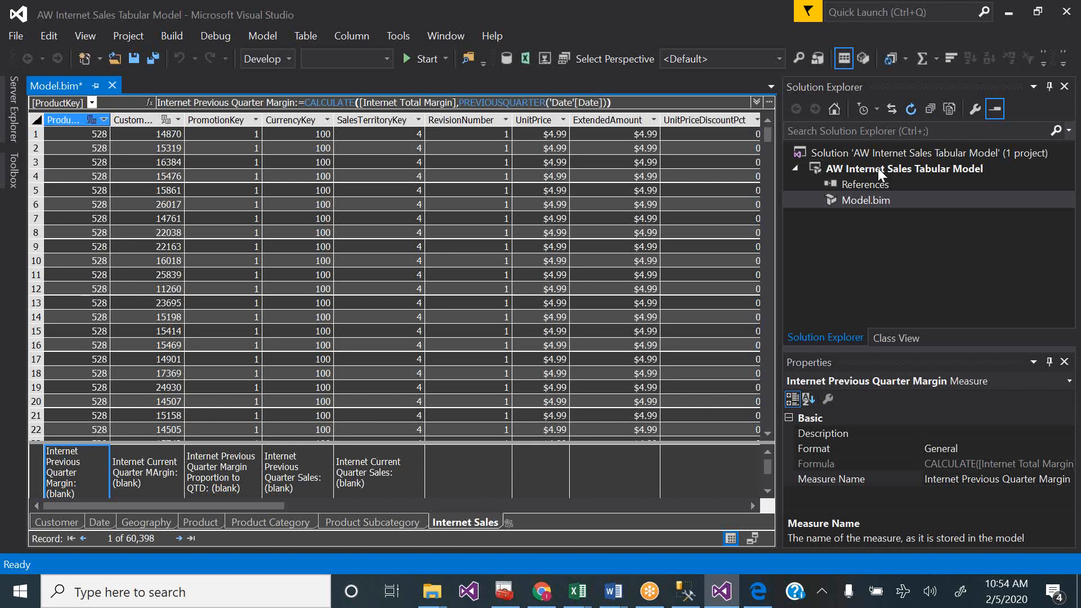
left_click(873, 154)
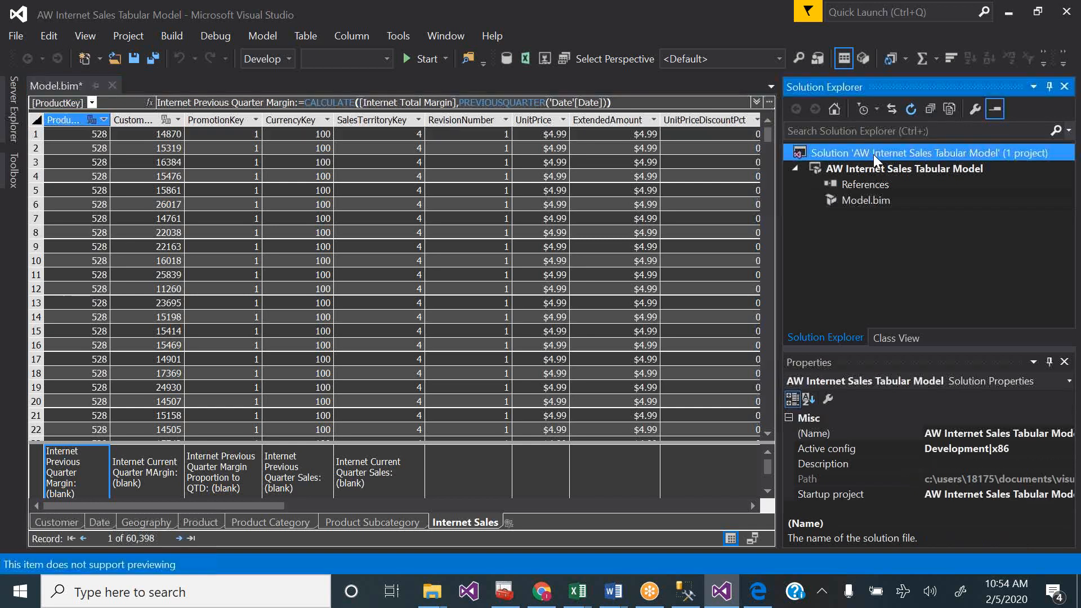
left_click(874, 155)
right_click(870, 172)
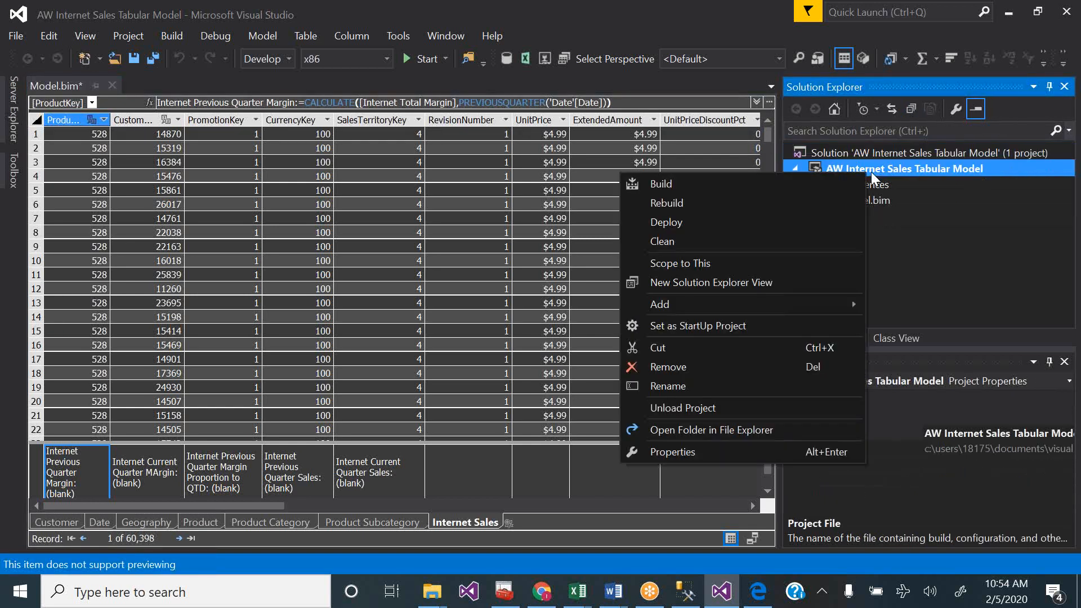
left_click(717, 450)
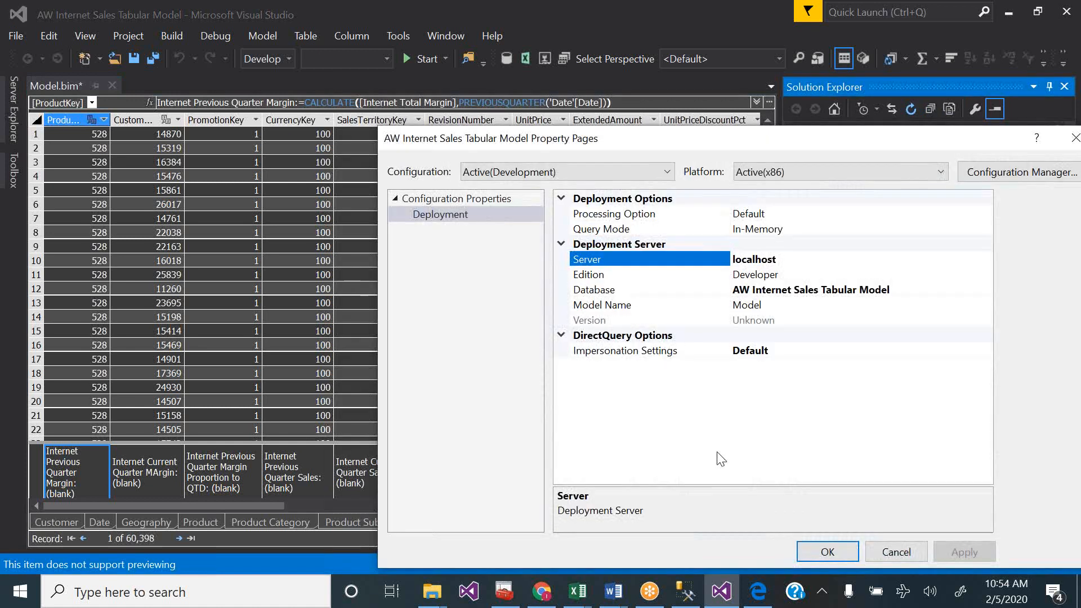
left_click_drag(728, 124, 665, 104)
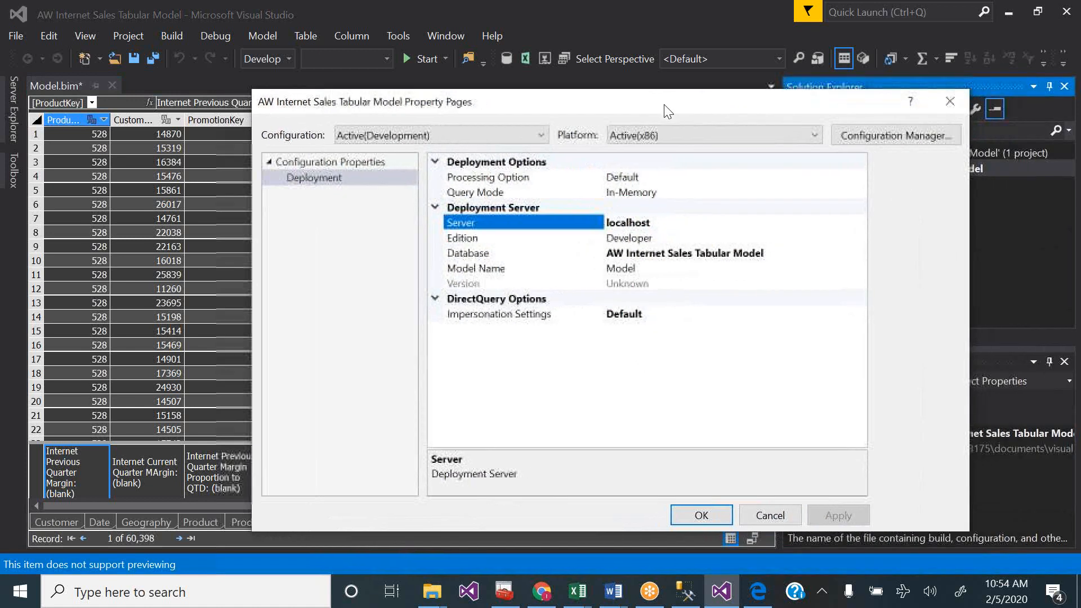
- Shorten the deployment database name to AWInternetSales
left_click(683, 223)
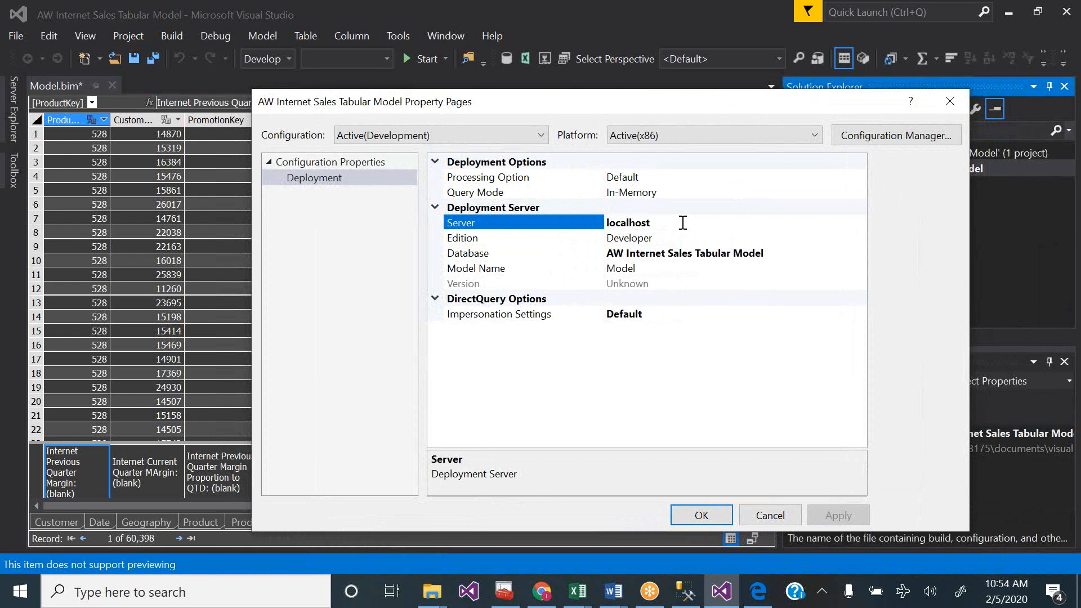
left_click(791, 255)
left_click_drag(764, 253, 610, 255)
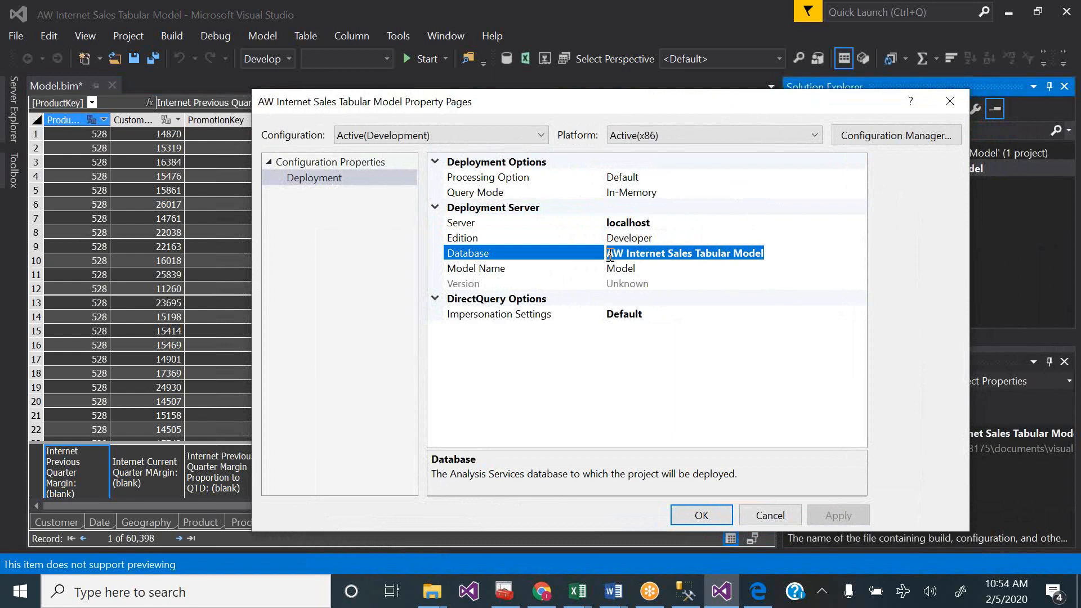
left_click(791, 256)
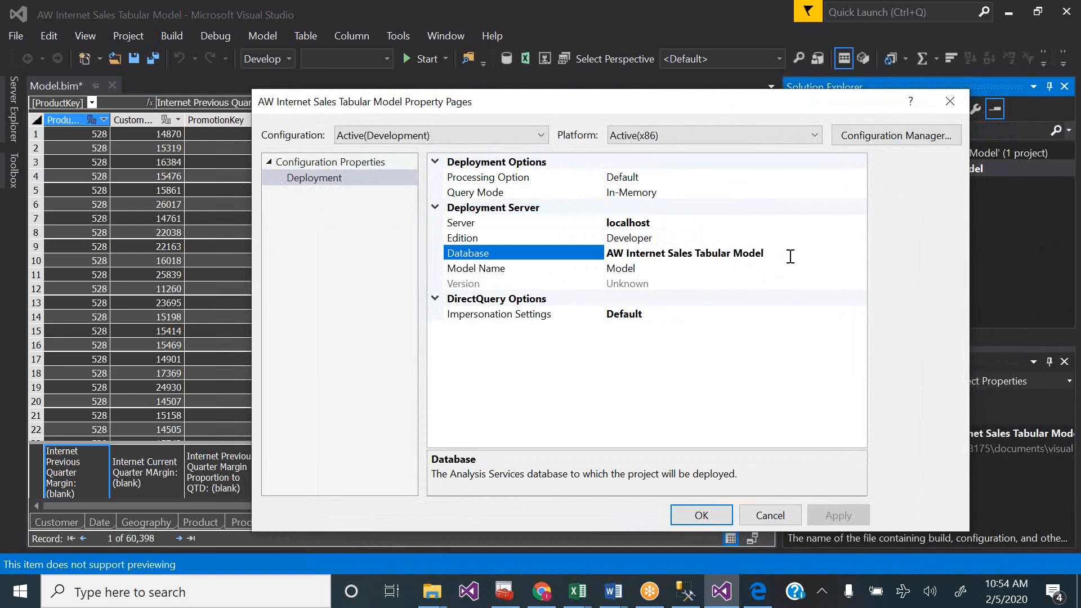
key("BackSpace")
key("BackSpace")
key("BackSpace")
key("BackSpace")
key("BackSpace")
key("BackSpace")
key("BackSpace")
key("BackSpace")
key("BackSpace")
key("BackSpace")
key("BackSpace")
key("BackSpace")
key("BackSpace")
key("BackSpace")
key("BackSpace")
key("Left")
key("Left")
key("BackSpace")
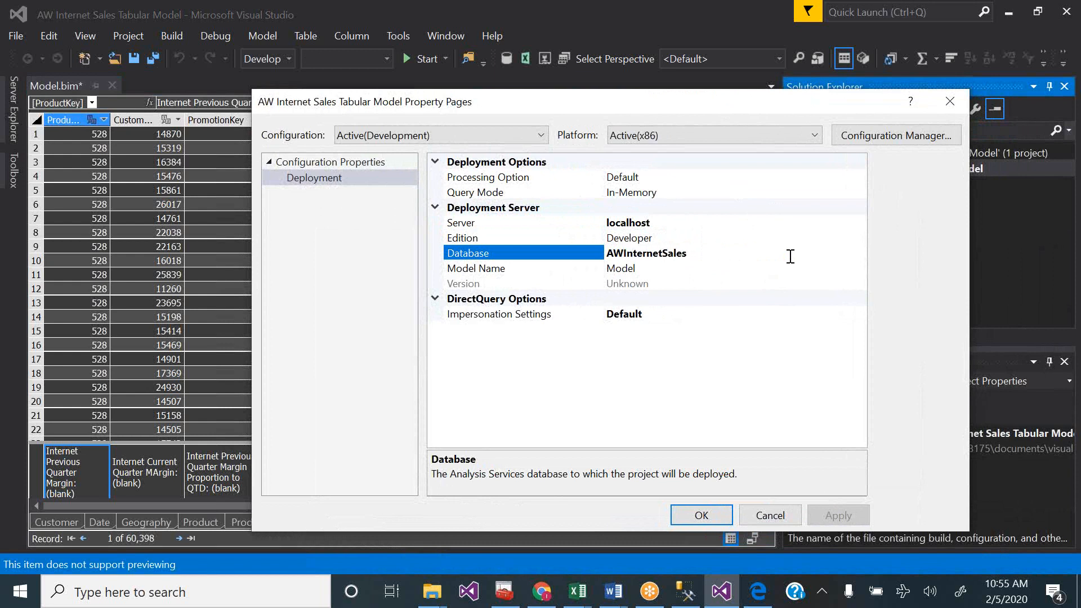
left_click(738, 222)
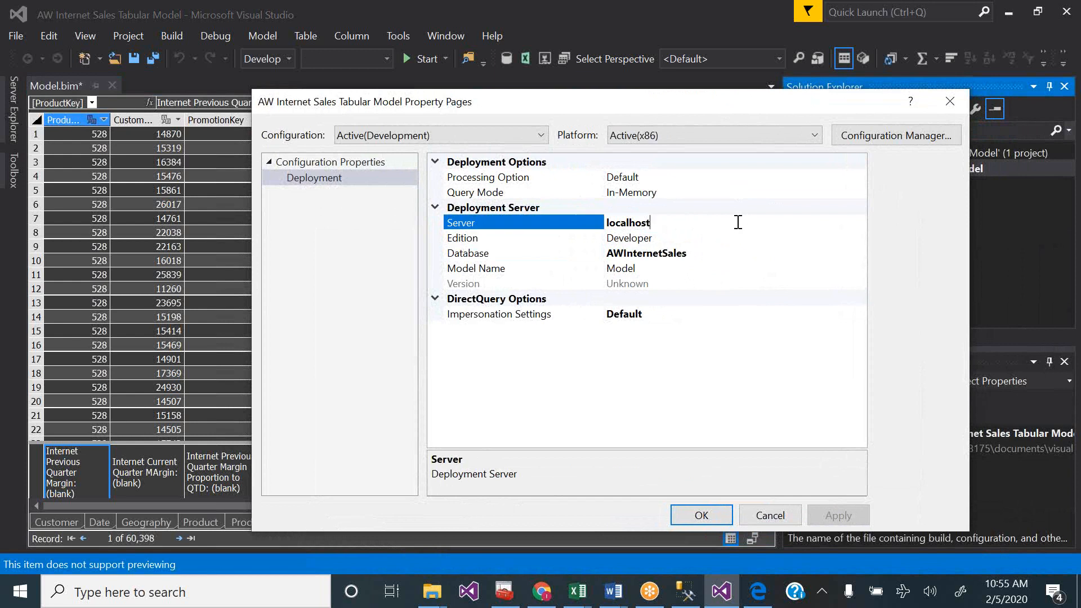
- Set the deployment server of the active Development configuration to Mukebel
key("BackSpace")
key("BackSpace")
key("BackSpace")
key("BackSpace")
key("BackSpace")
key("BackSpace")
key("BackSpace")
key("BackSpace")
key("BackSpace")
type("Mukebel")
left_click(741, 258)
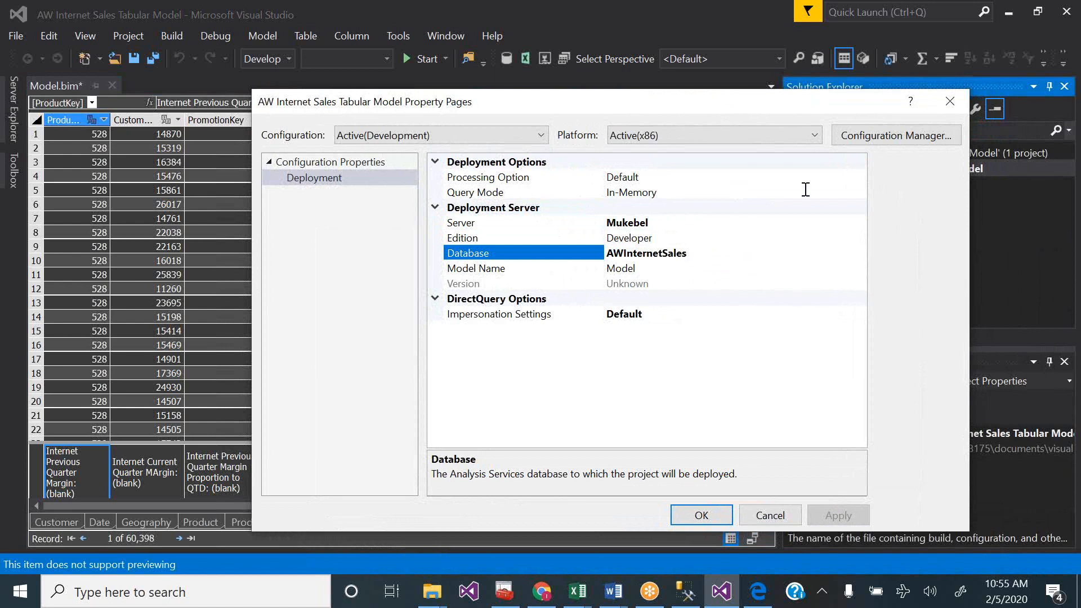
- Look through the available Query Mode options without changing the current one
key("shift+Left")
key("shift+Left")
left_click(569, 193)
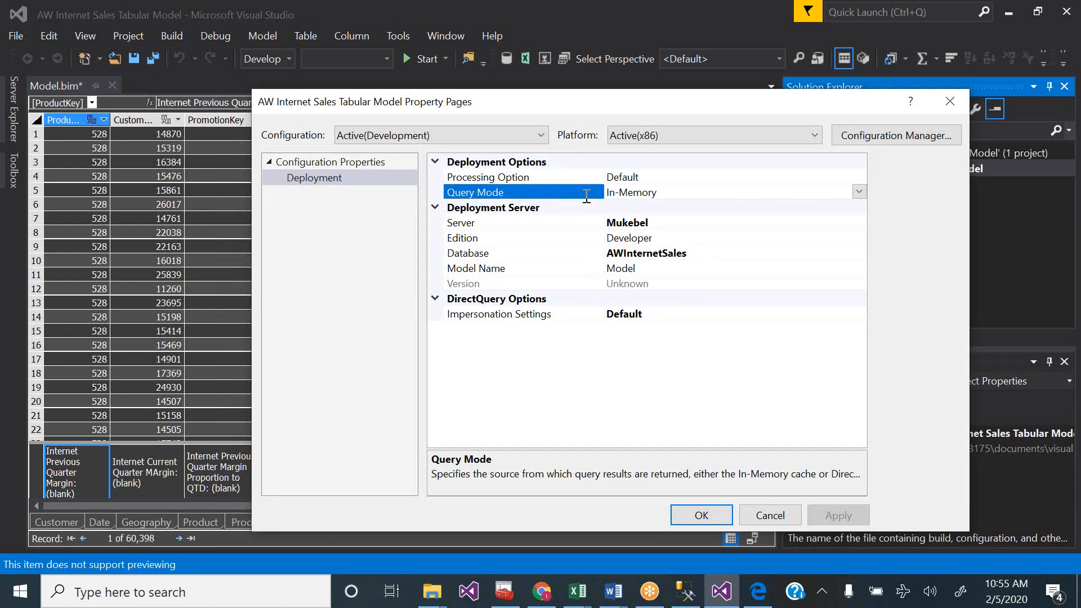
left_click(859, 192)
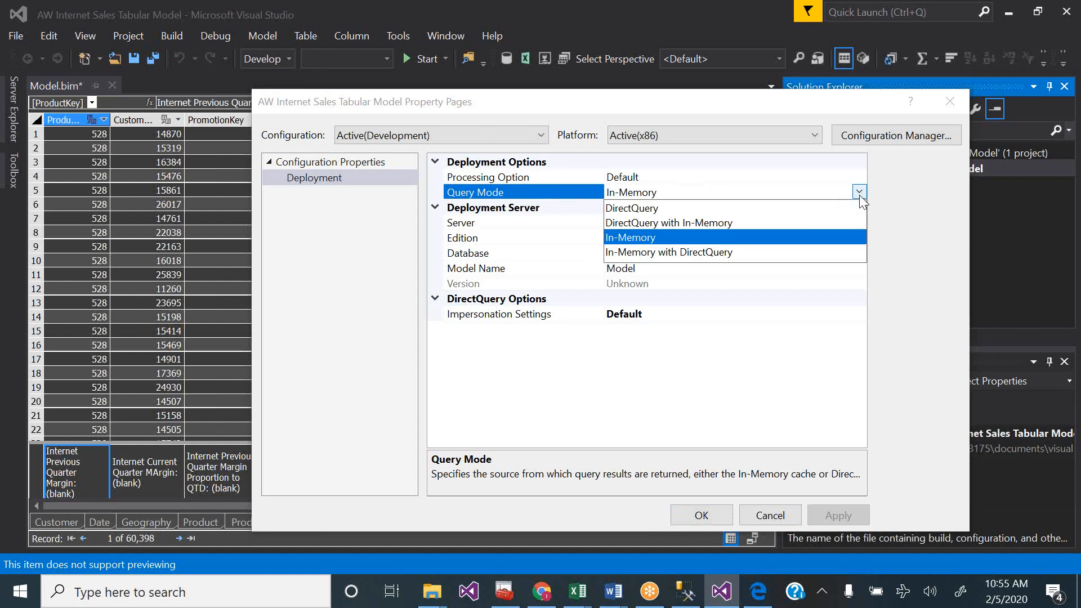
left_click(925, 220)
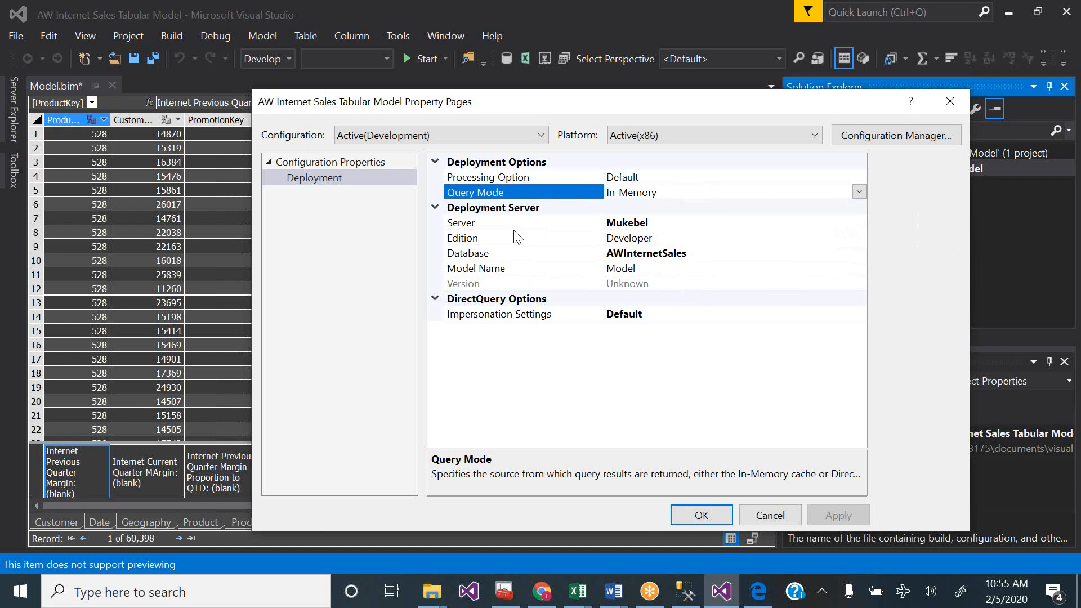
- Create a new solution configuration named QA in Configuration Manager, with new project configurations and no copied settings
left_click(882, 141)
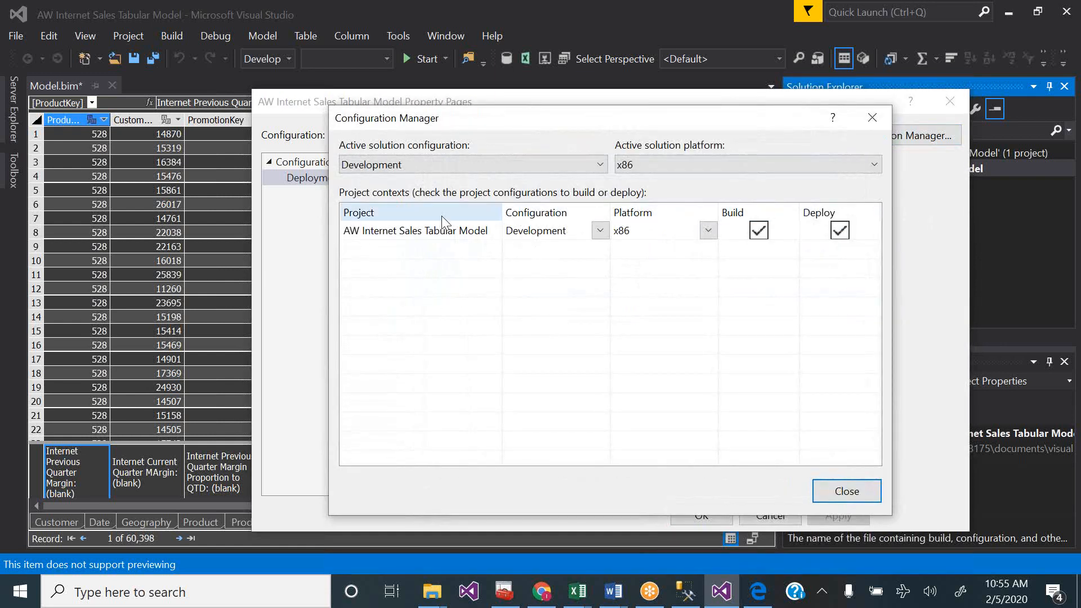
left_click(458, 253)
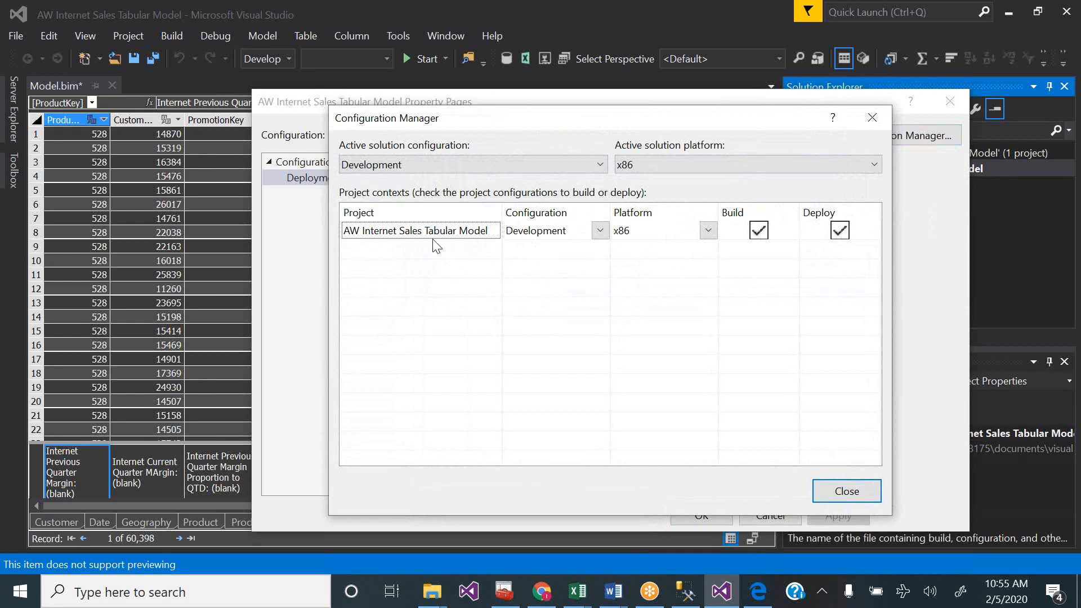
left_click(500, 164)
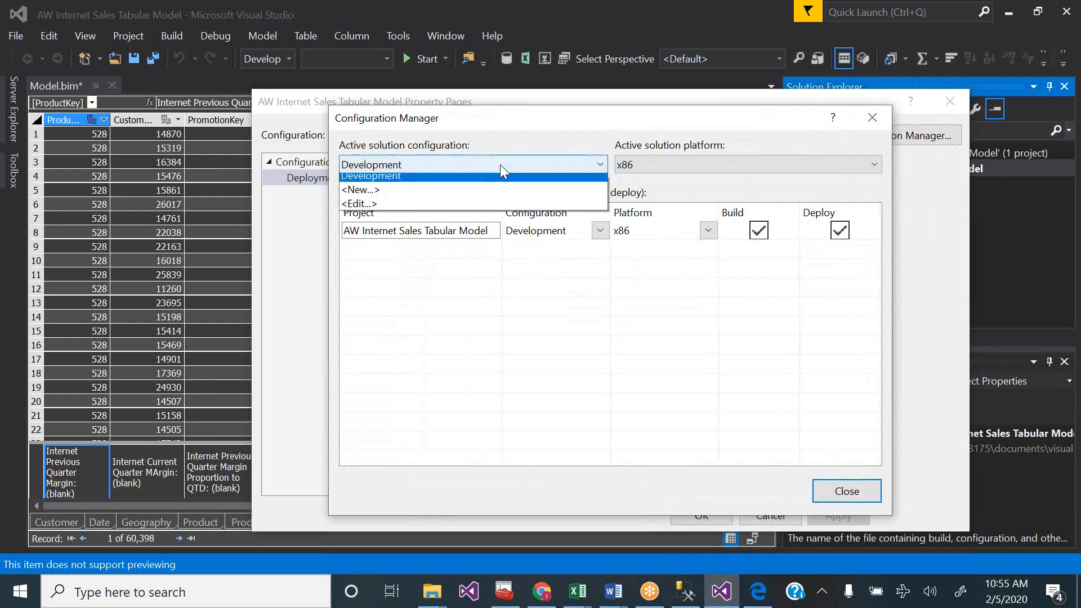
left_click(449, 194)
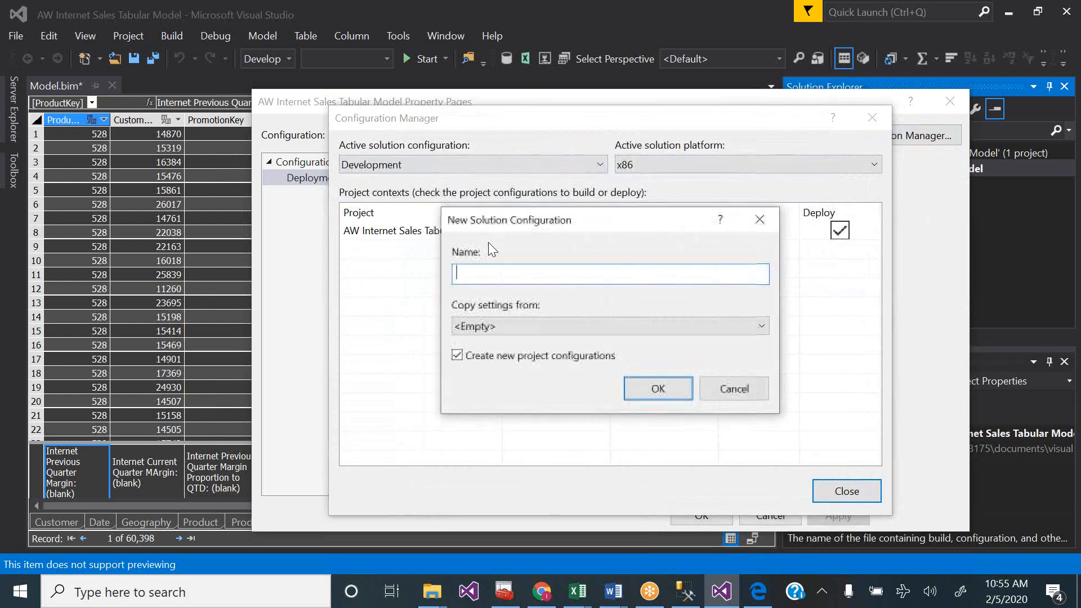
type("QA")
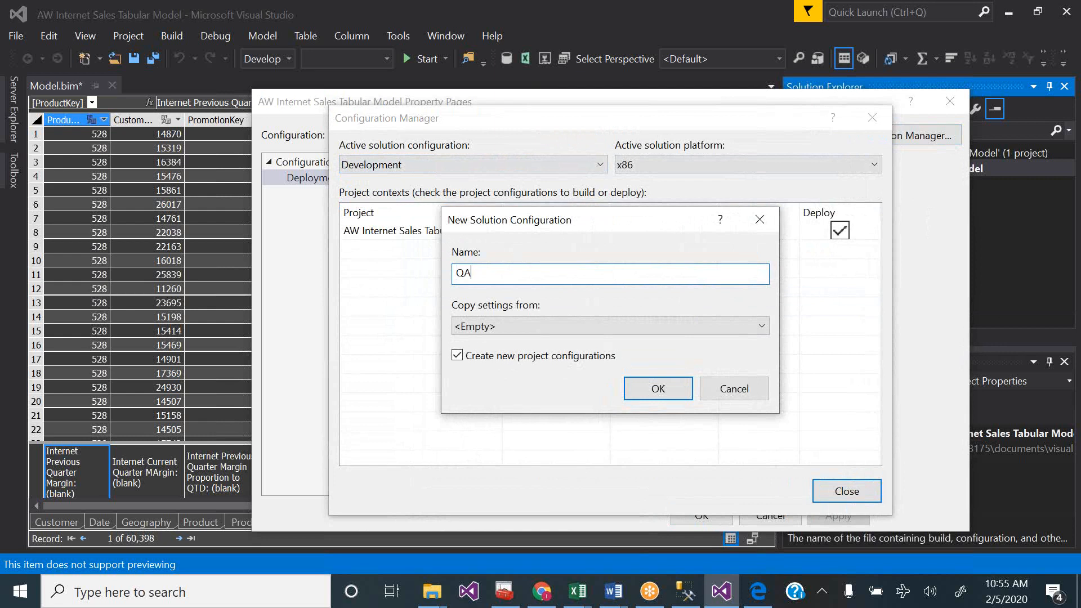
left_click(658, 389)
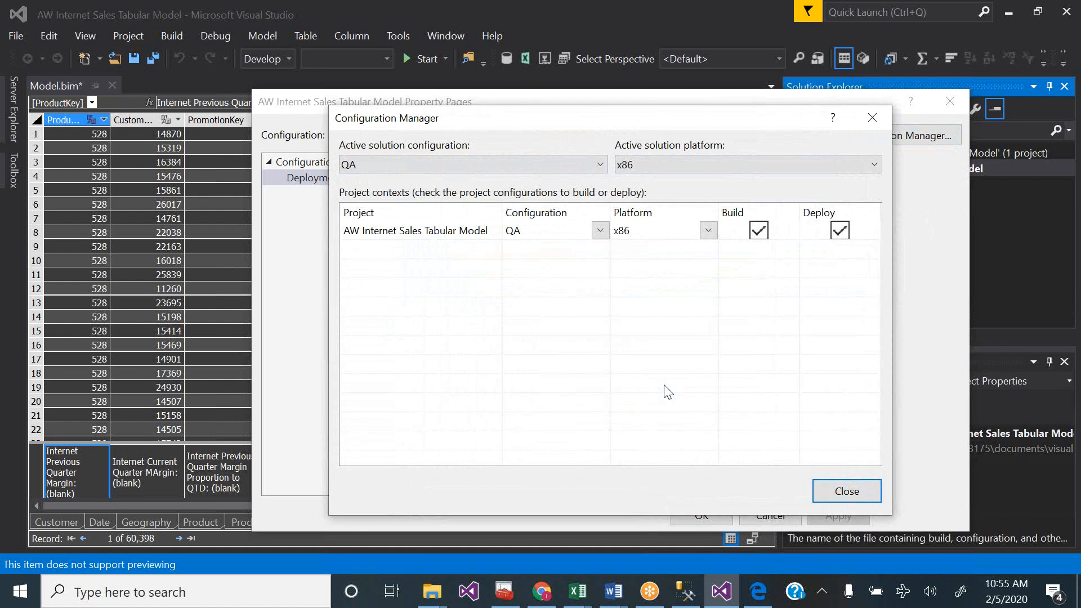
- Add another solution configuration named PROD with no copied settings, and close Configuration Manager
left_click(581, 163)
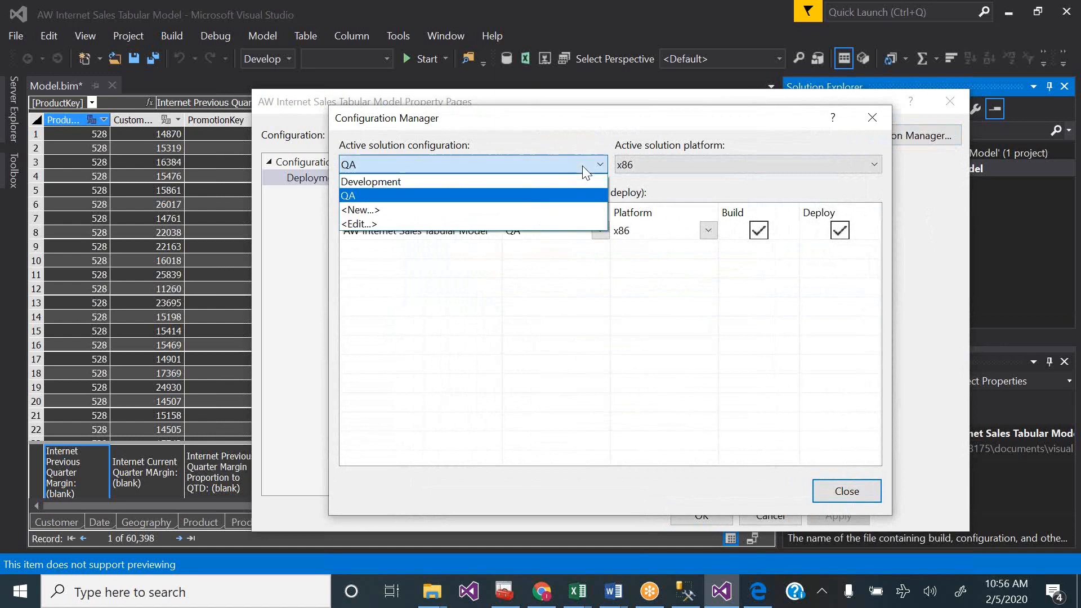
left_click(510, 210)
type("PROD")
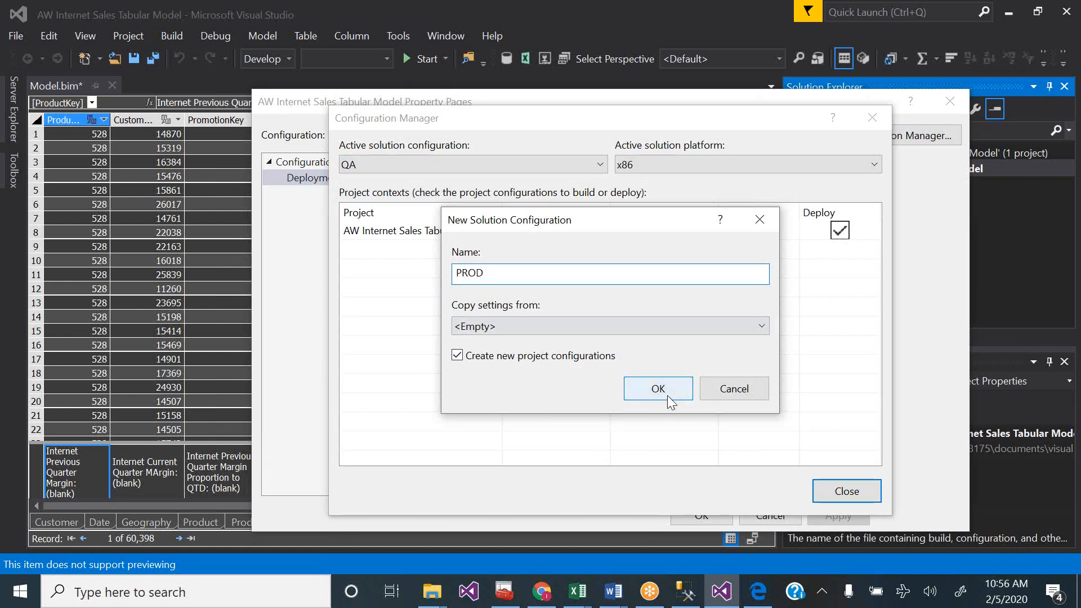
left_click(664, 394)
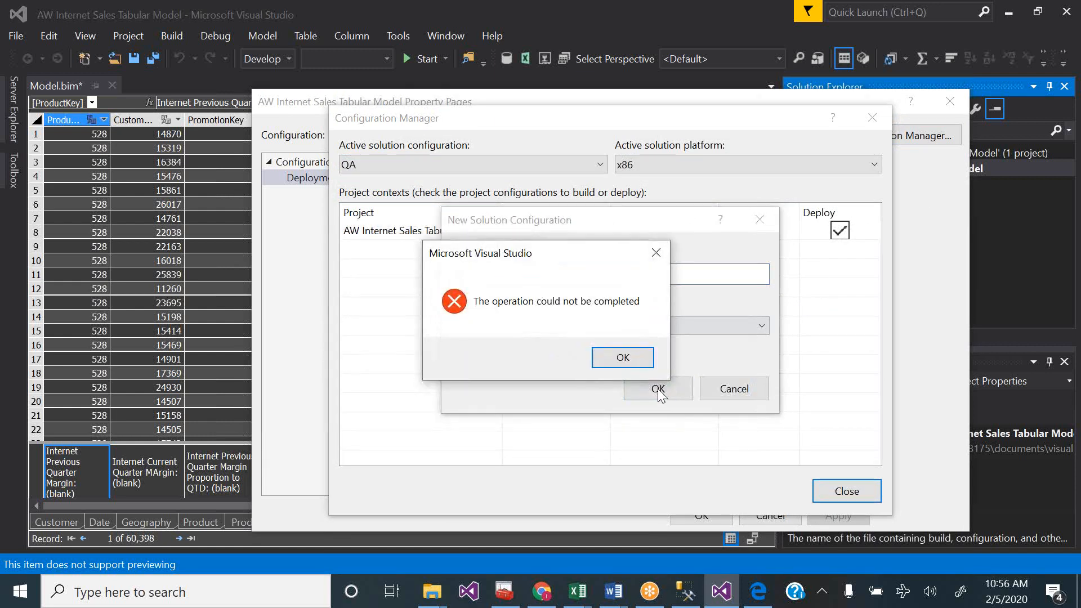
left_click(616, 358)
left_click(653, 389)
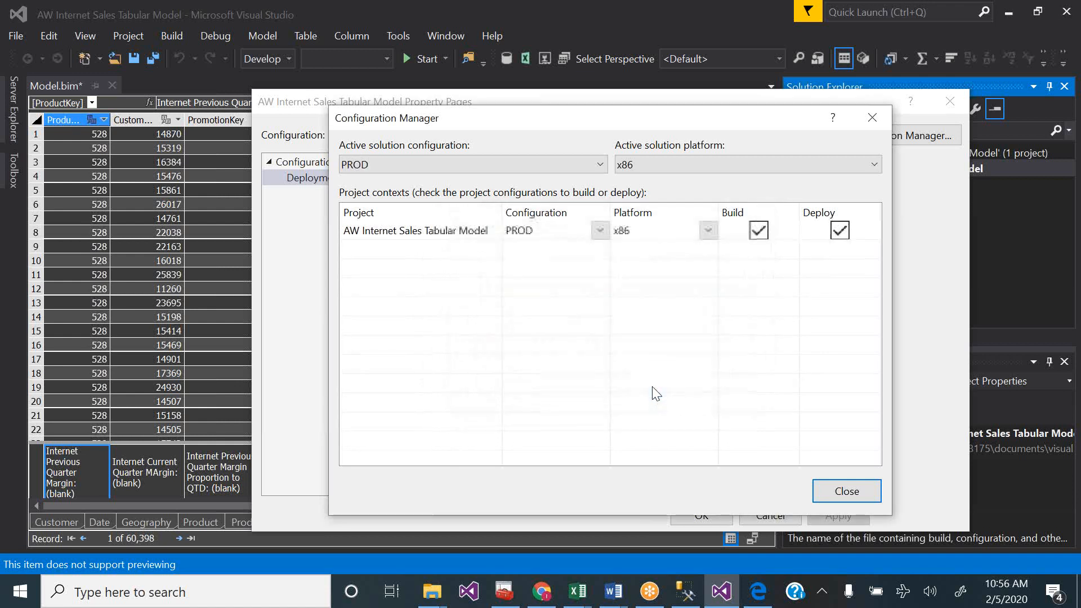
left_click(844, 491)
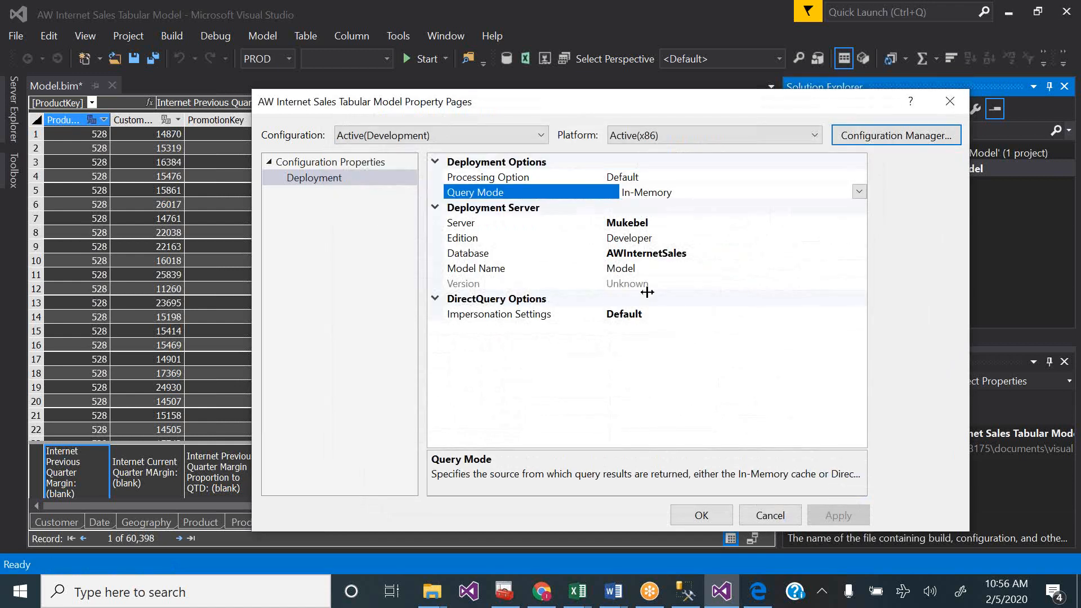
- Fill in the empty deployment server property with Mukebel
left_click(697, 224)
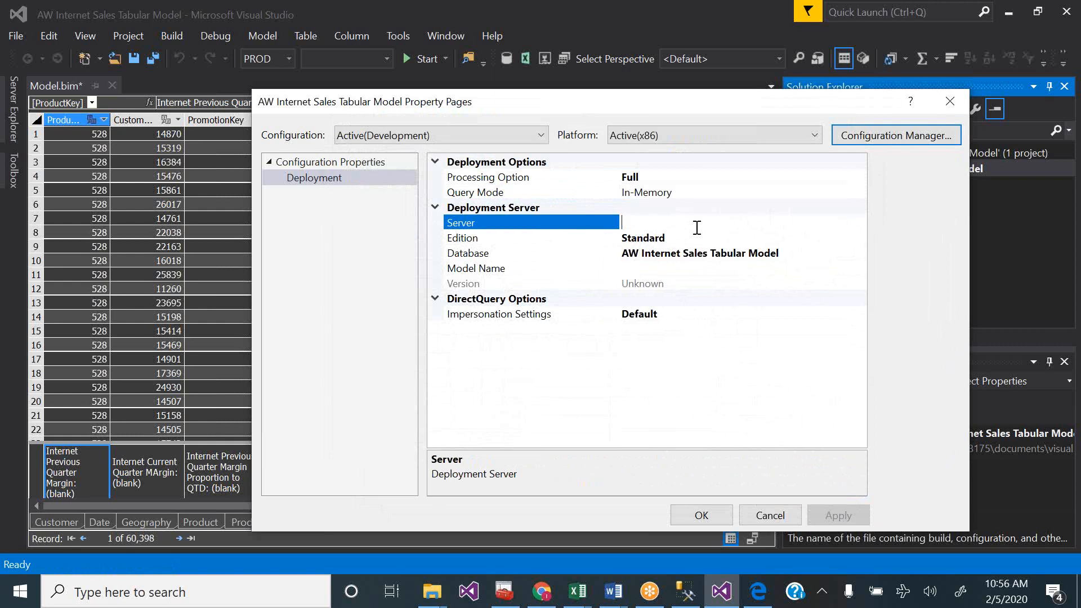
left_click(629, 255)
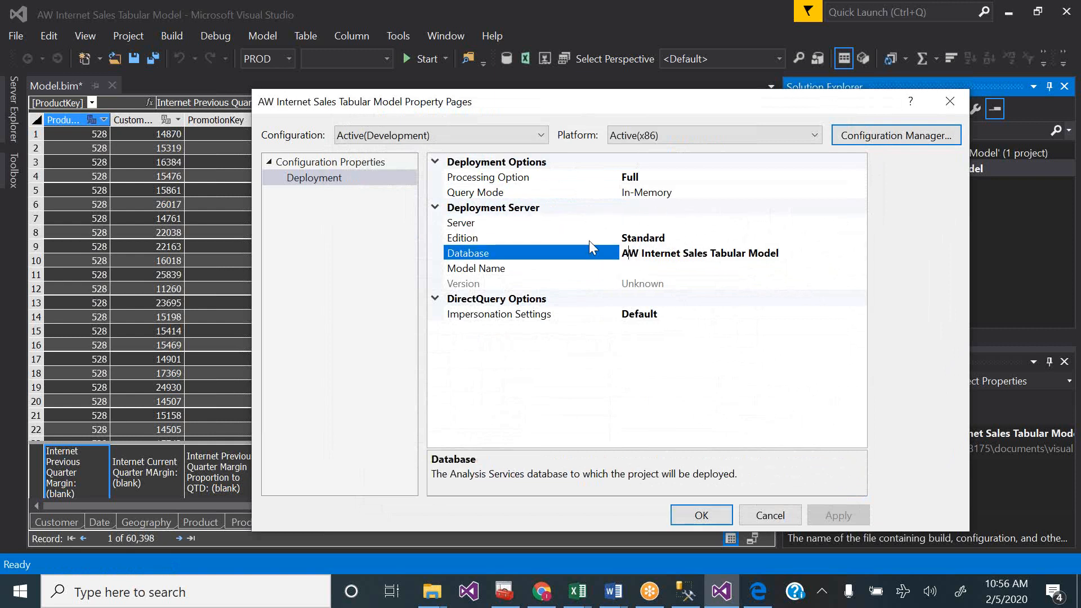
left_click(630, 220)
type("Mukebel")
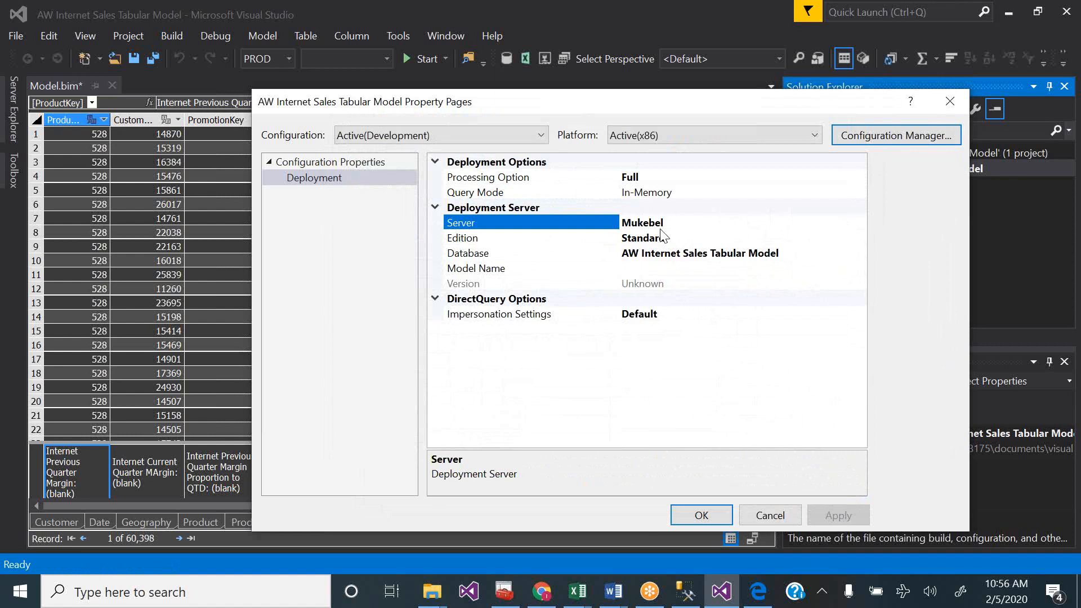
left_click(711, 238)
- Review the deployment properties of the QA and PROD configurations
left_click(520, 140)
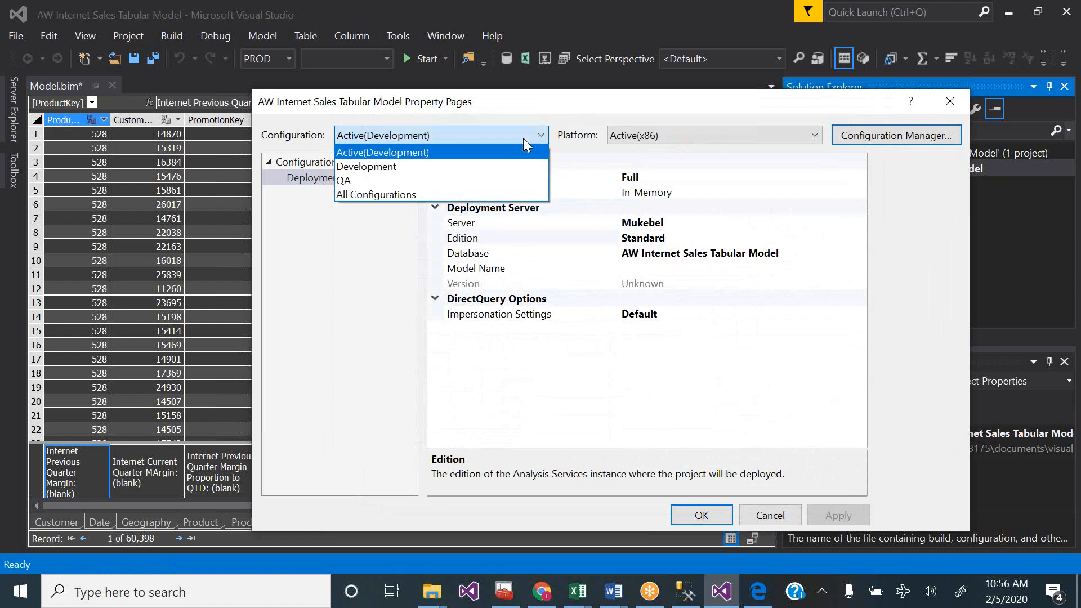
left_click(482, 178)
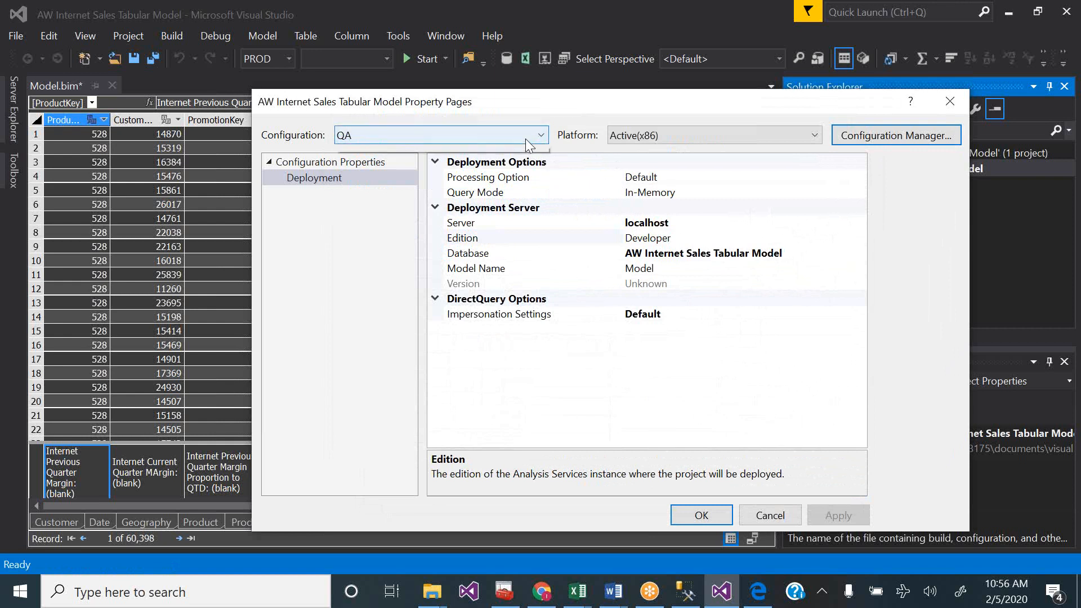
left_click(490, 135)
left_click(482, 193)
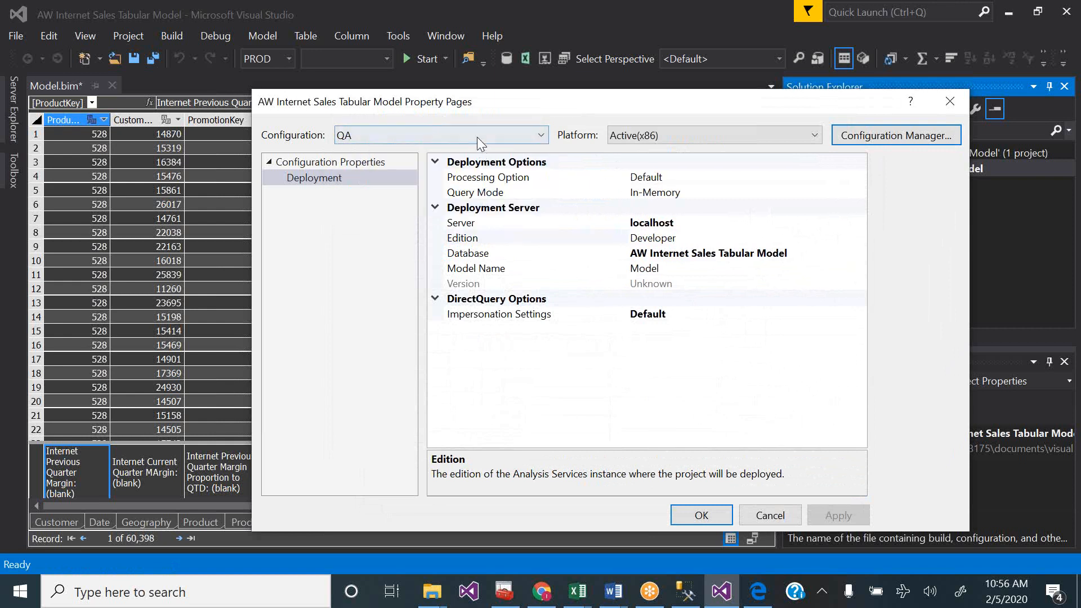
left_click(477, 136)
left_click(459, 179)
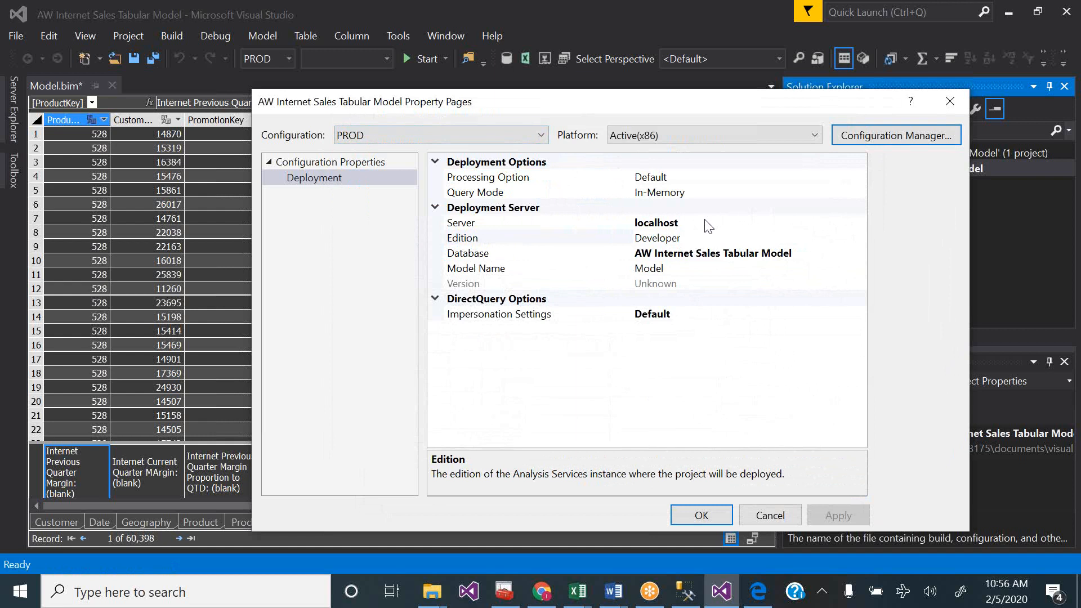
- Display the Development configuration's deployment properties and replace its server with Mukebel
left_click(535, 137)
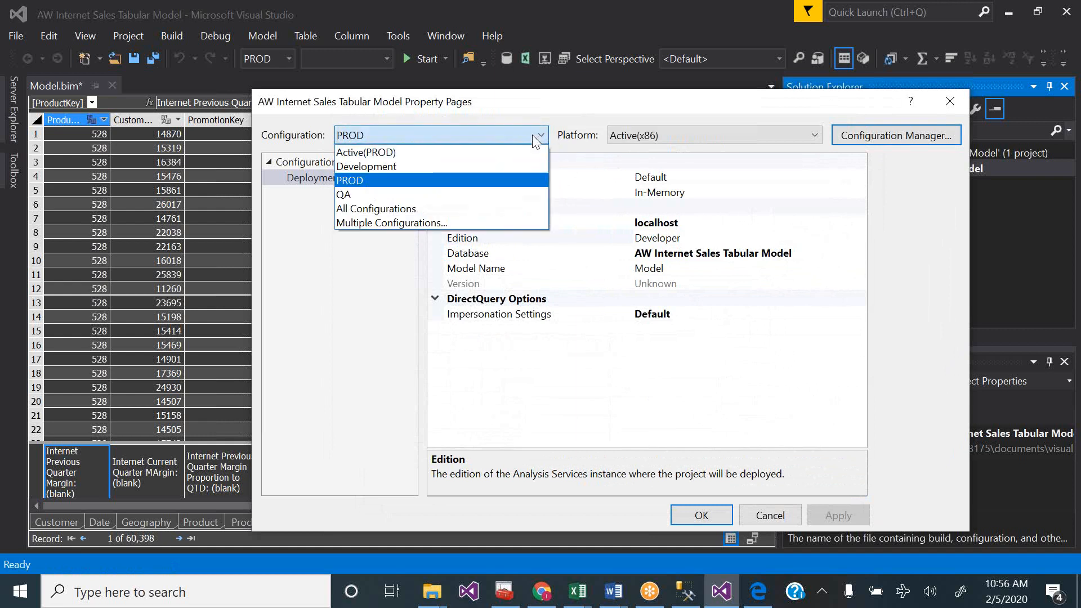
left_click(493, 166)
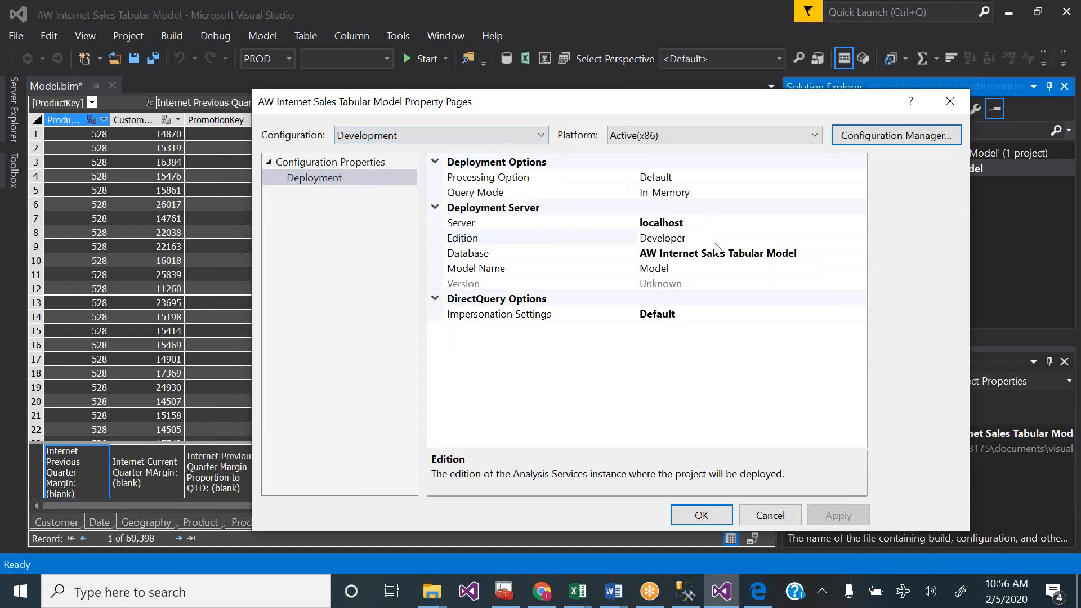
left_click(718, 223)
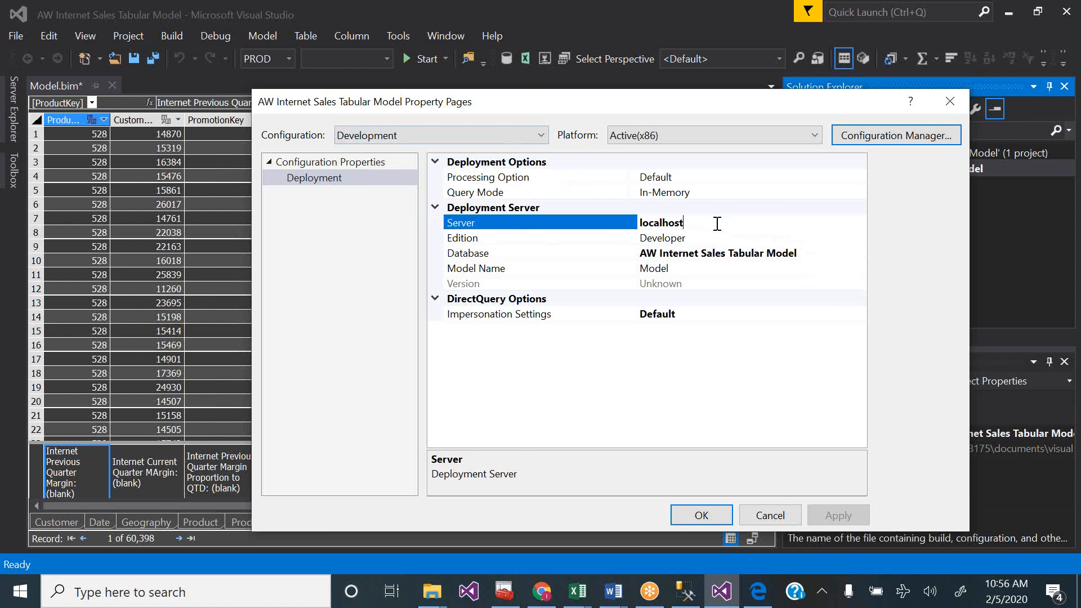
left_click(441, 139)
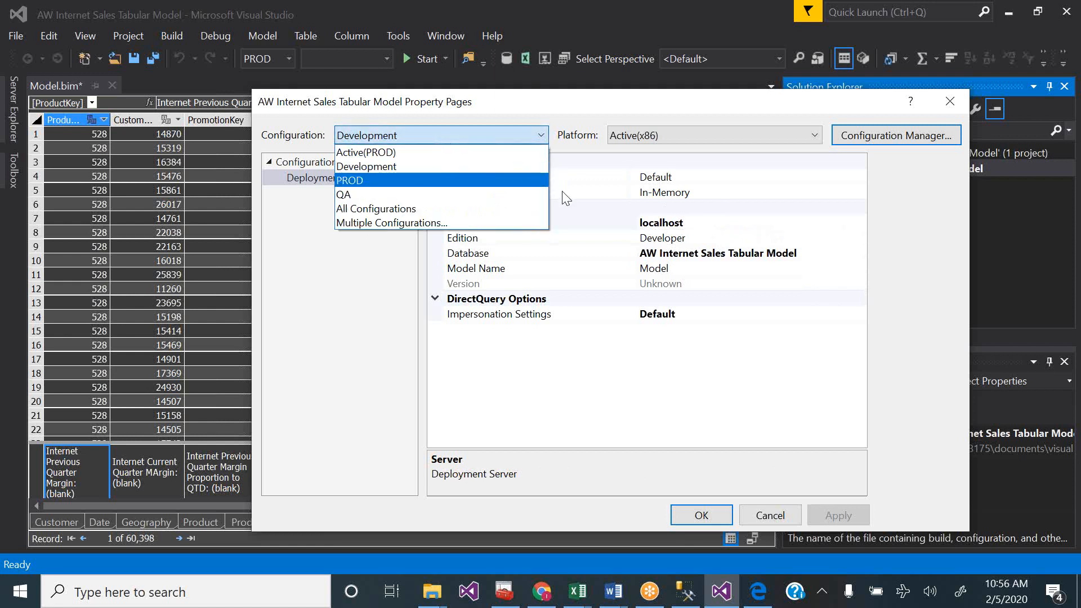
left_click(699, 225)
left_click(694, 230)
left_click_drag(724, 222, 633, 223)
type("Mu")
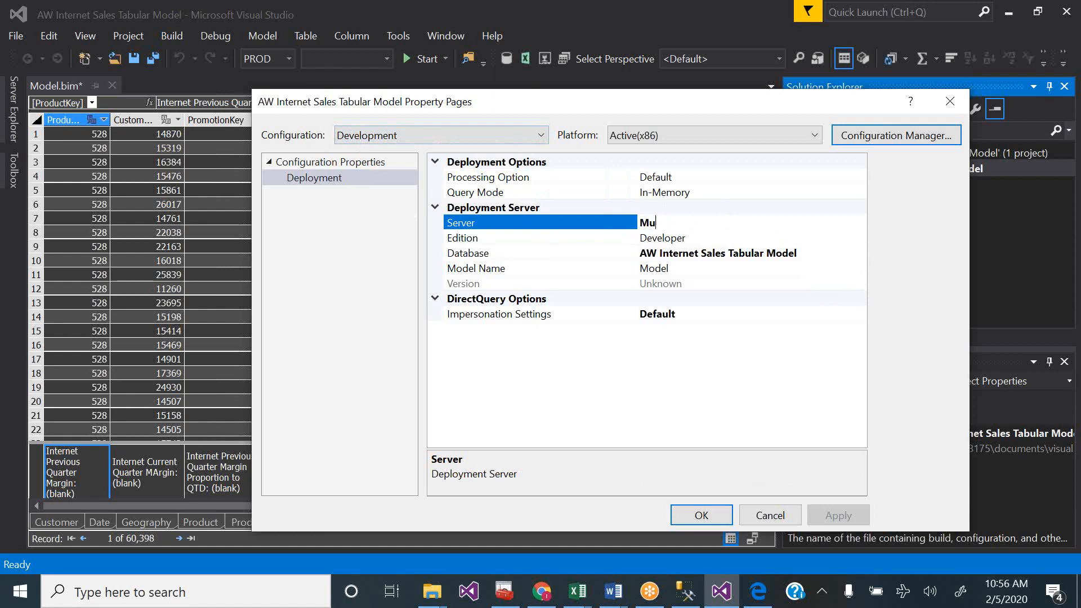
type("kebel")
- Remove "Tabular Model" from the Development configuration's database name and accept the project properties
left_click(816, 254)
left_click_drag(815, 254, 667, 253)
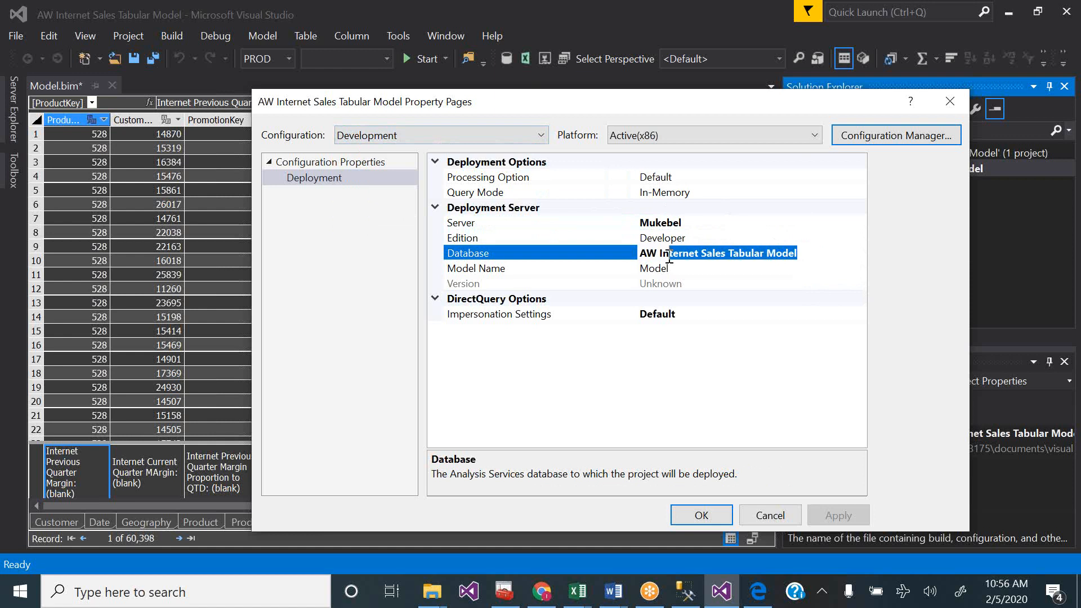
left_click(726, 253)
key("ctrl+shift+Right")
key("ctrl+shift+Right")
key("ctrl+shift+Right")
key("Delete")
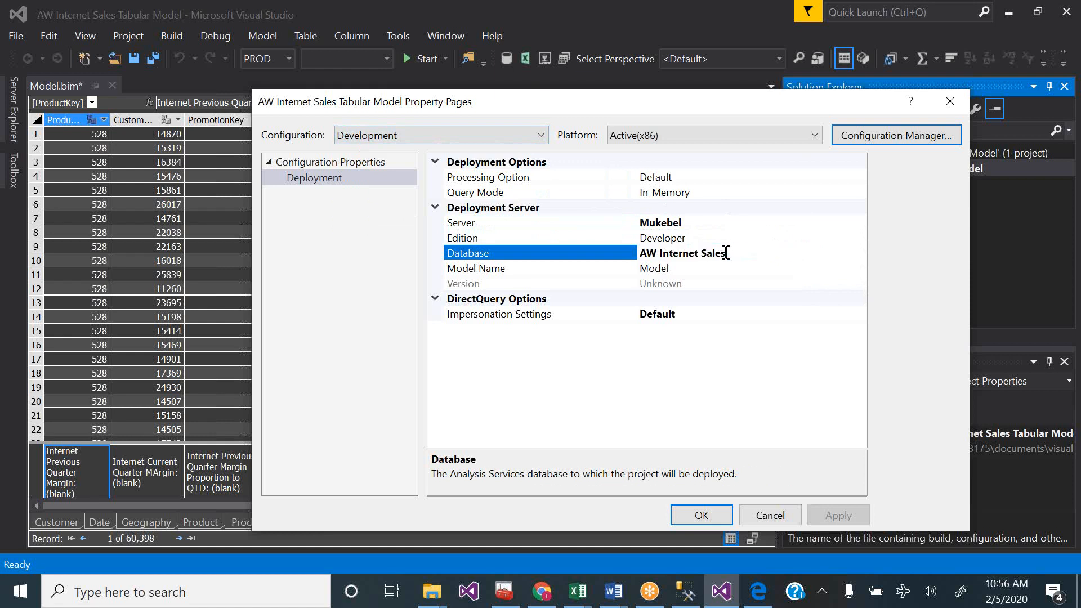
key("BackSpace")
key("BackSpace")
left_click(714, 515)
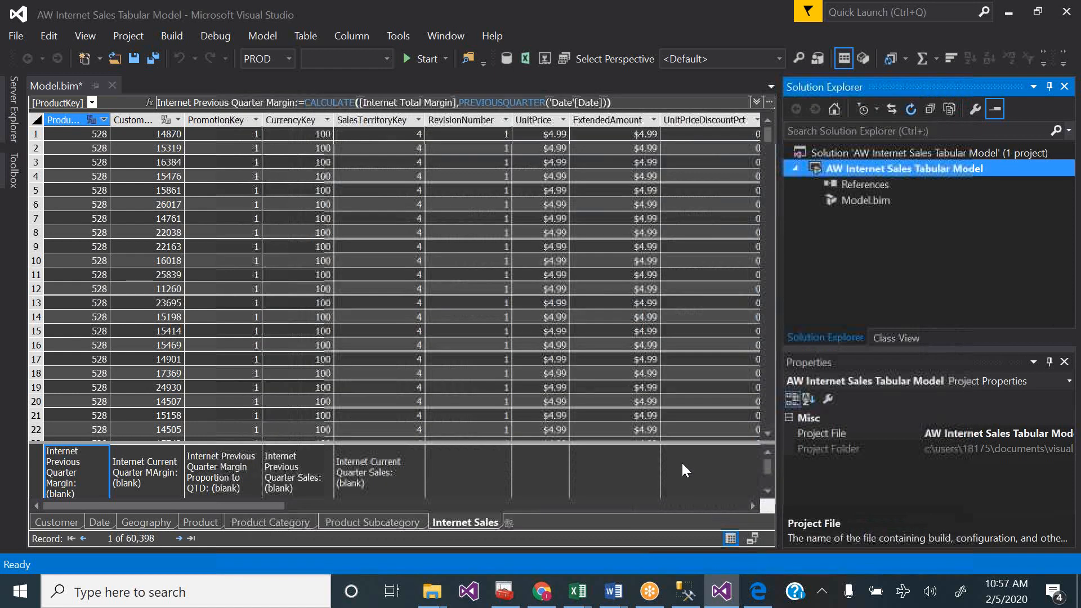
- Deploy the AW Internet Sales Tabular Model solution and close the deployment report once it finishes
double_click(890, 169)
key("F2")
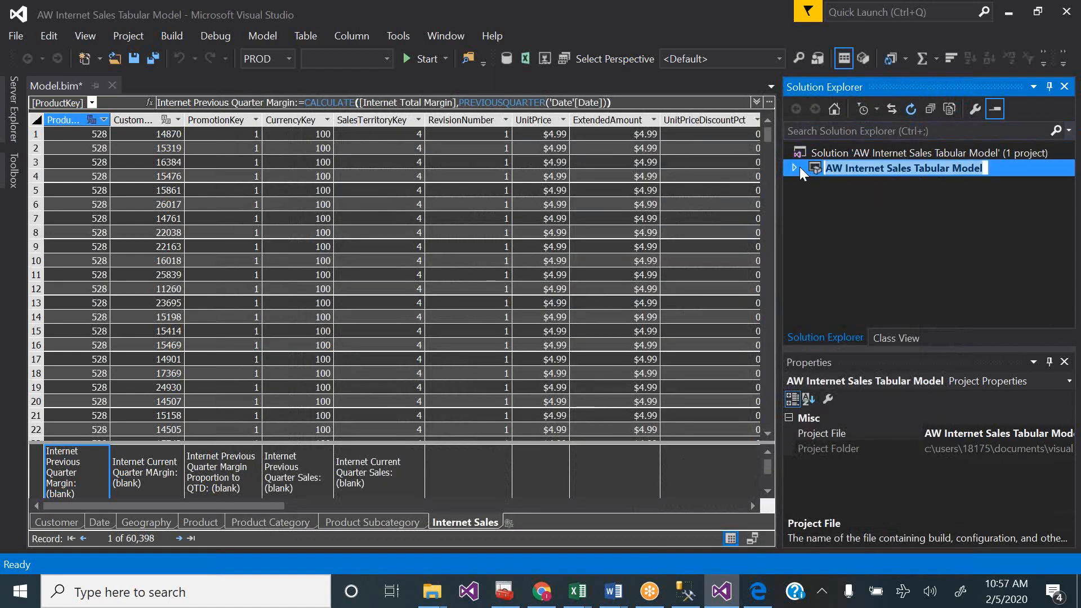
left_click(795, 168)
left_click(884, 156)
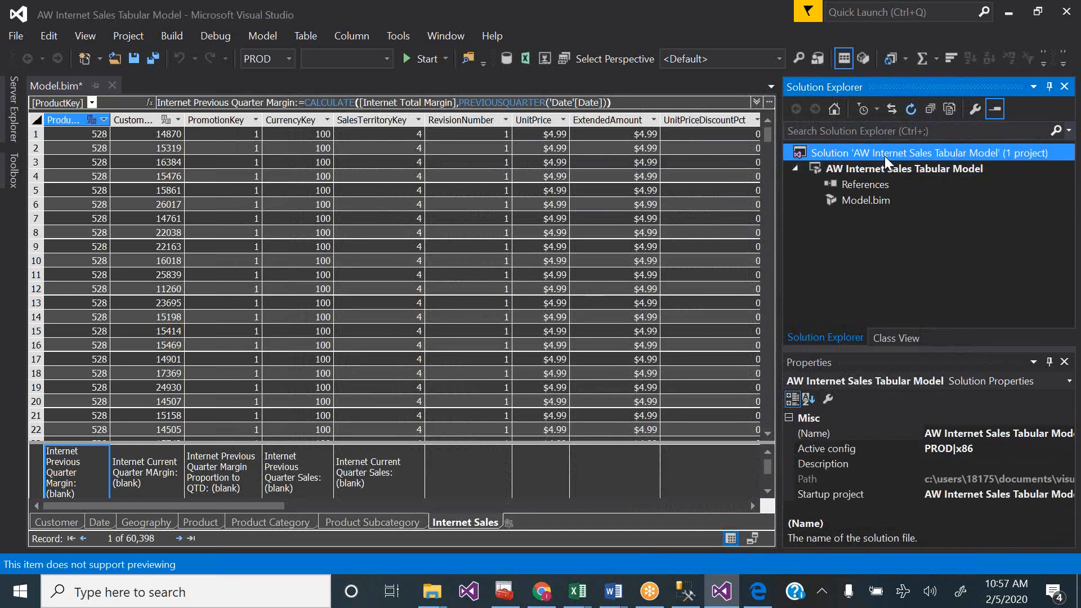
right_click(884, 157)
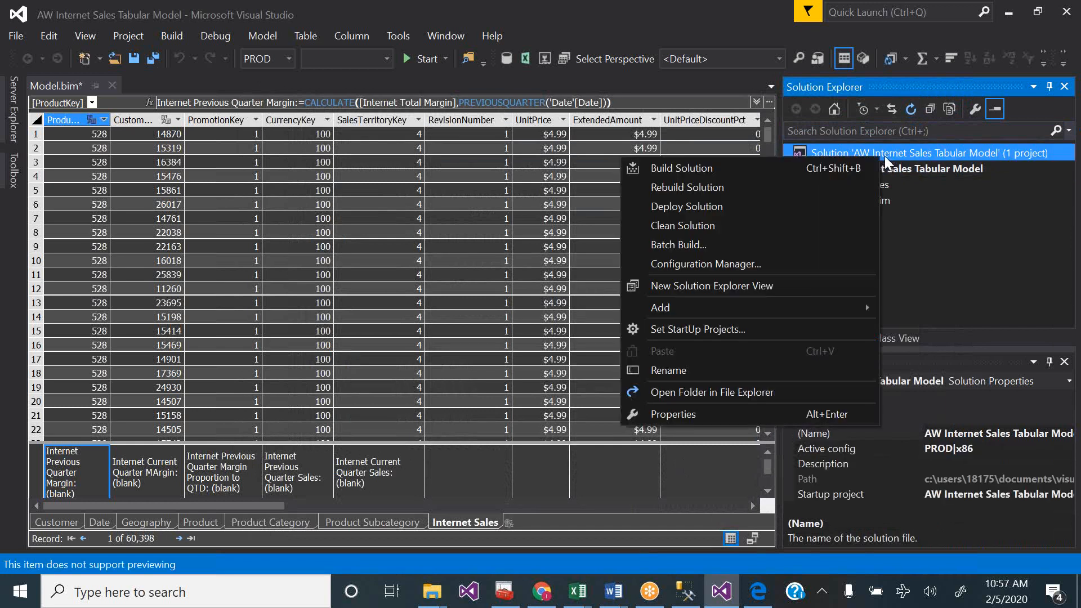
left_click(752, 206)
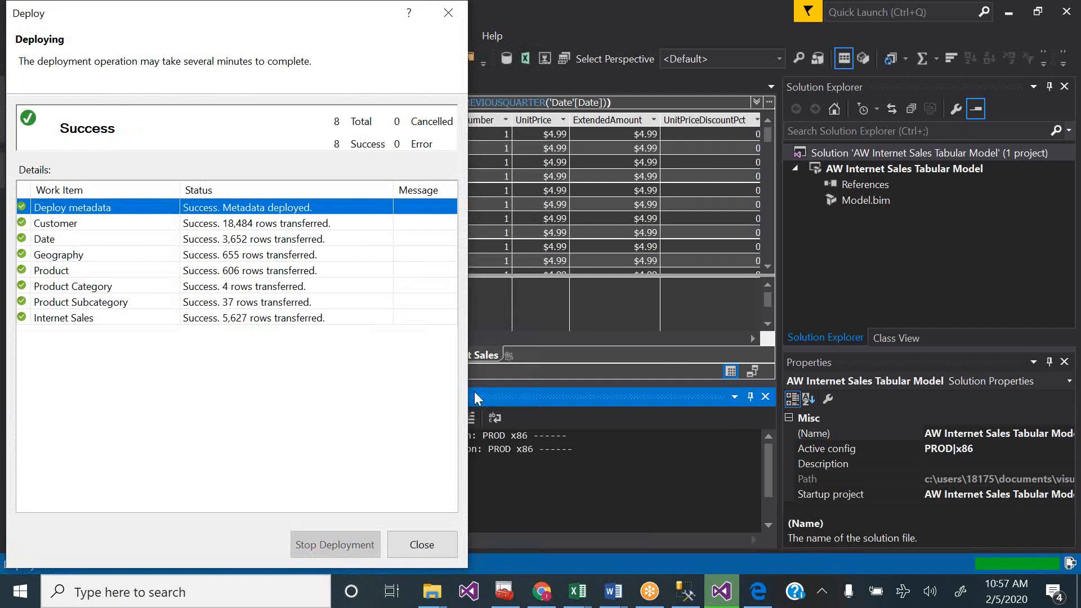
left_click(438, 542)
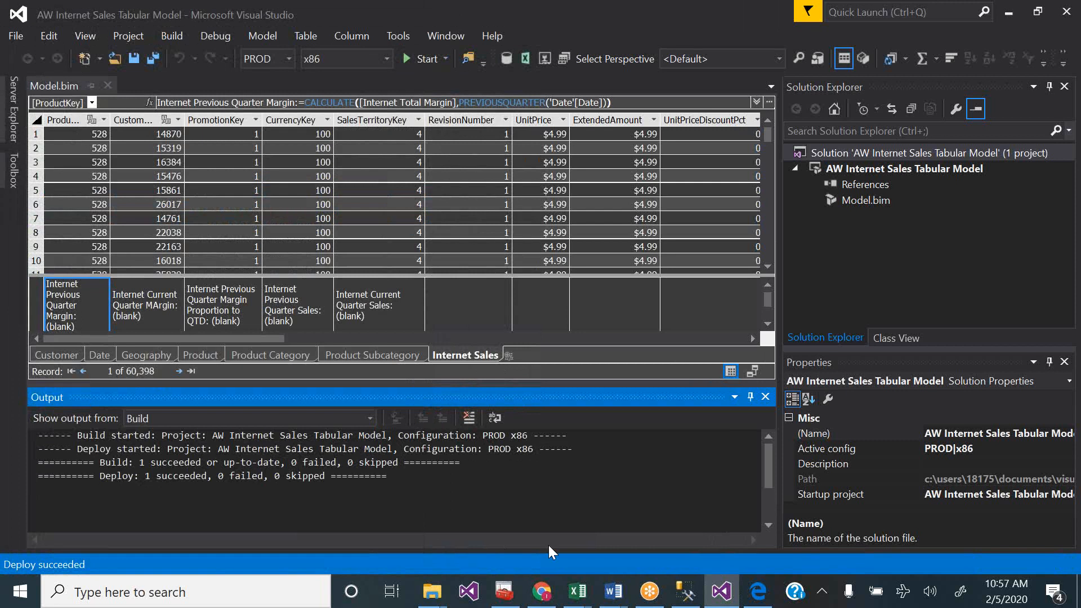
- Switch to SQL Server Management Studio and connect to the Analysis Services server MUKEBEL
left_click(681, 583)
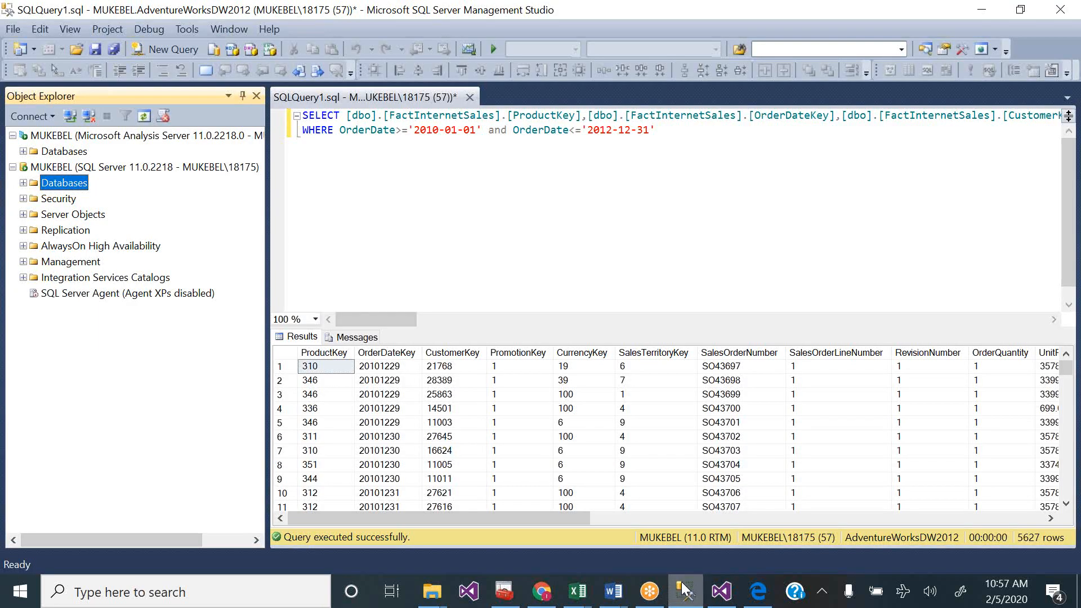
left_click(59, 167)
right_click(58, 167)
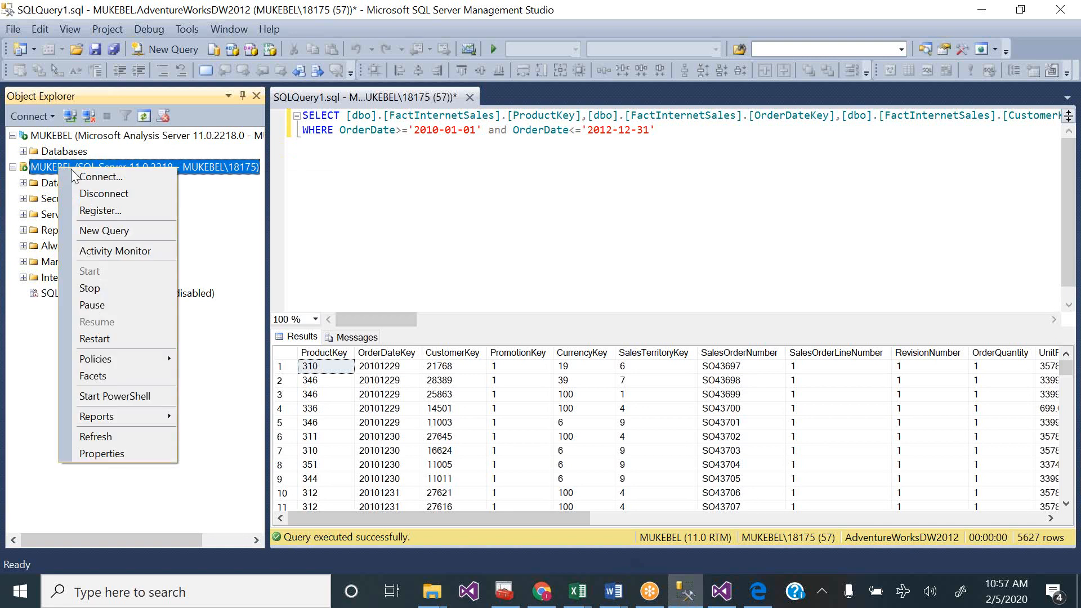
left_click(90, 175)
left_click(663, 178)
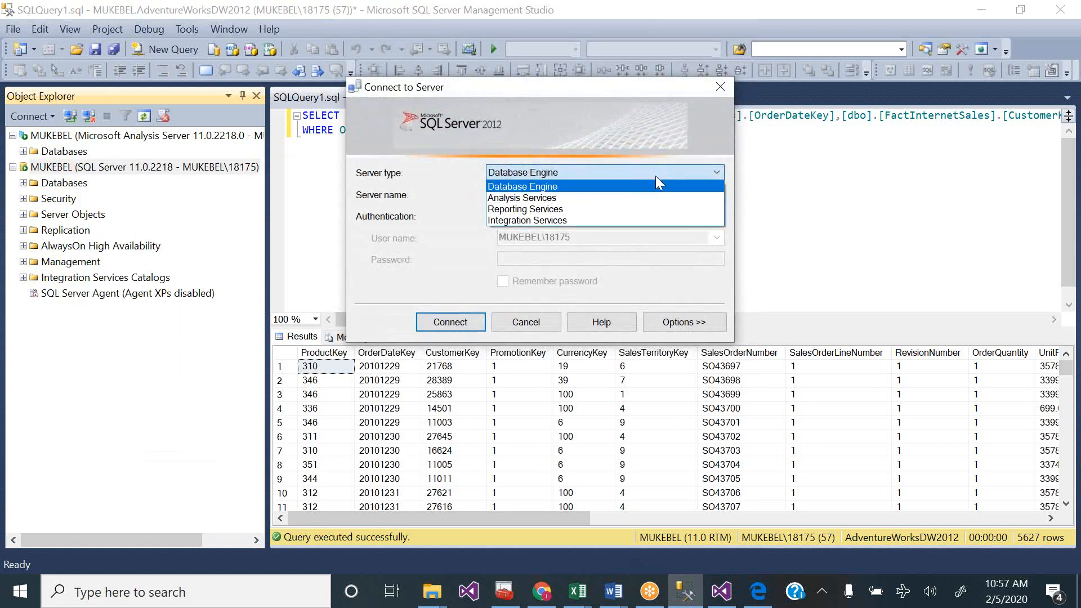
left_click(656, 193)
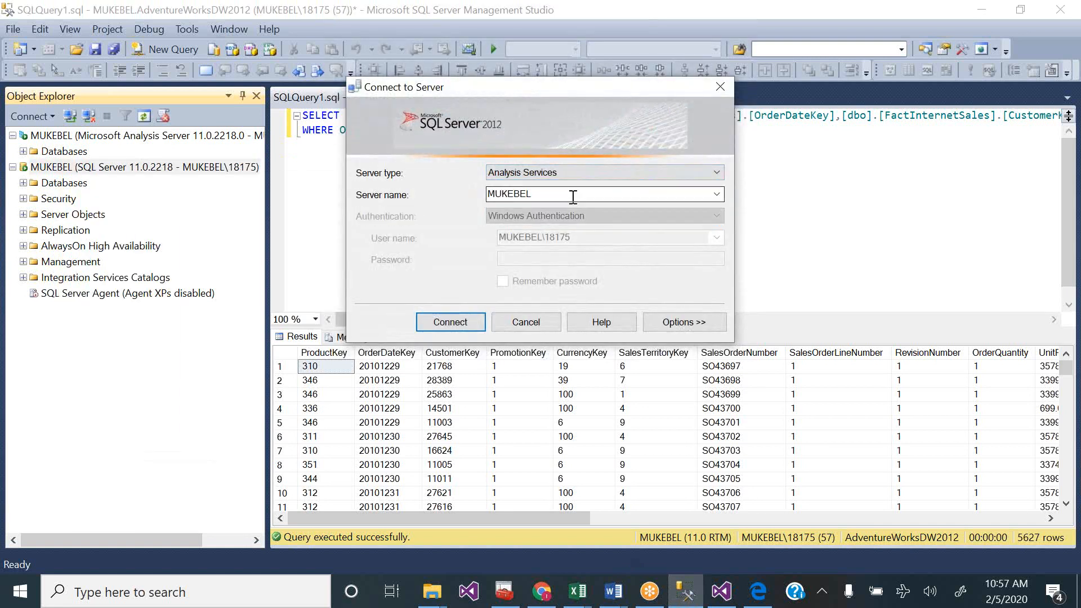
left_click(450, 321)
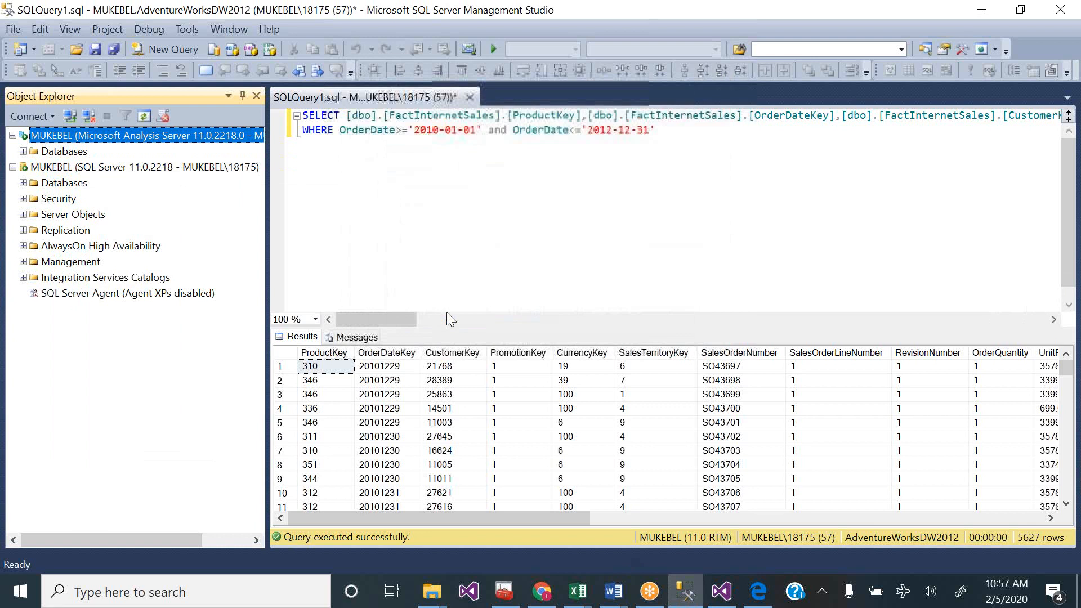
- Look through the Analysis Services databases for the deployed AW Internet Sales Tabular Model and briefly check its contents
left_click(23, 151)
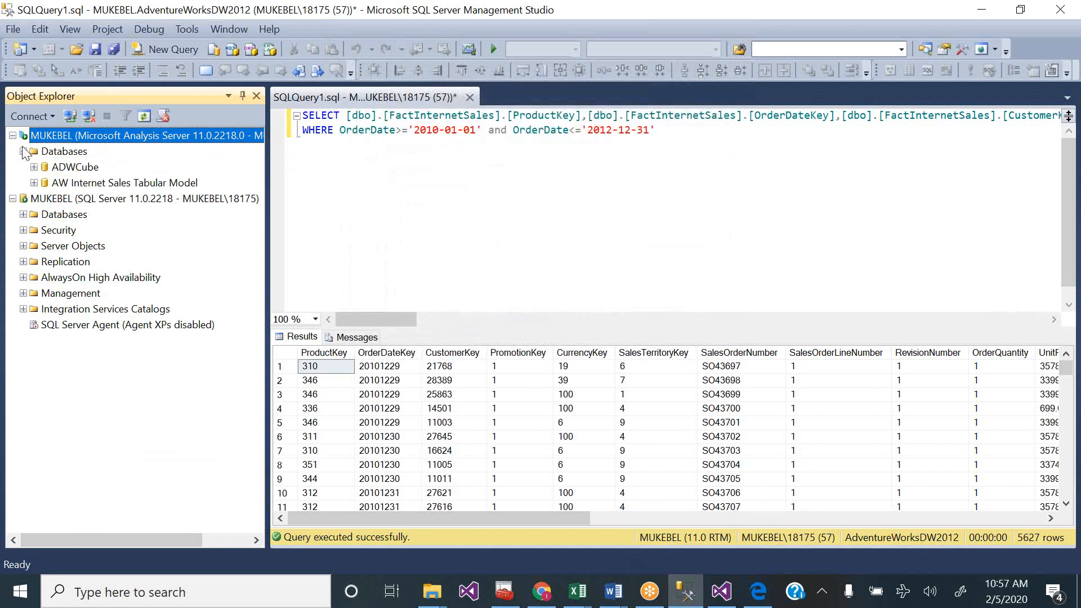
left_click(34, 183)
left_click(34, 182)
left_click(84, 183)
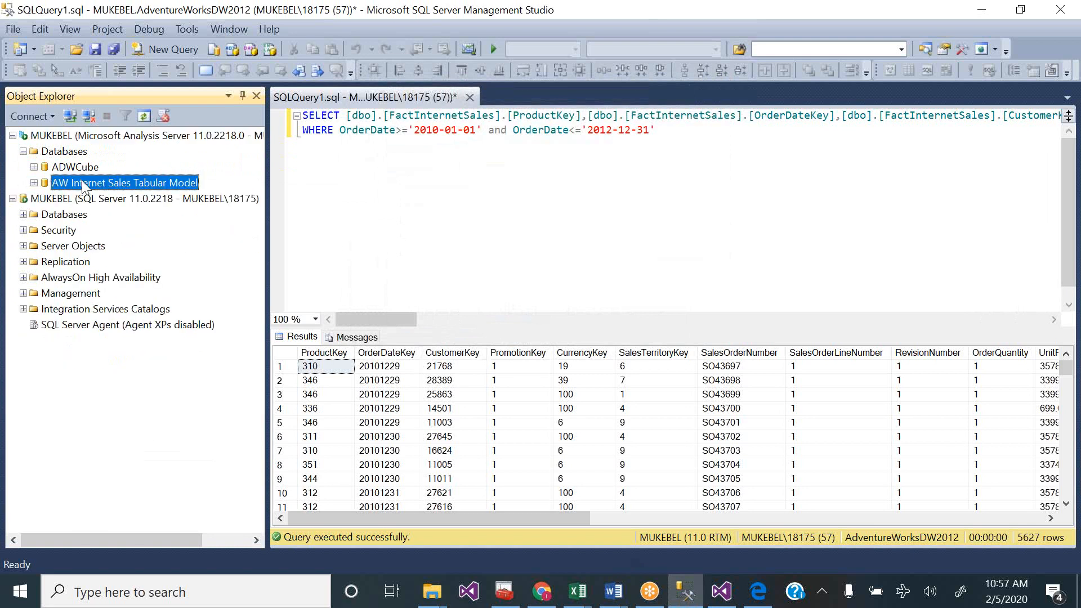
left_click(34, 183)
left_click(44, 198)
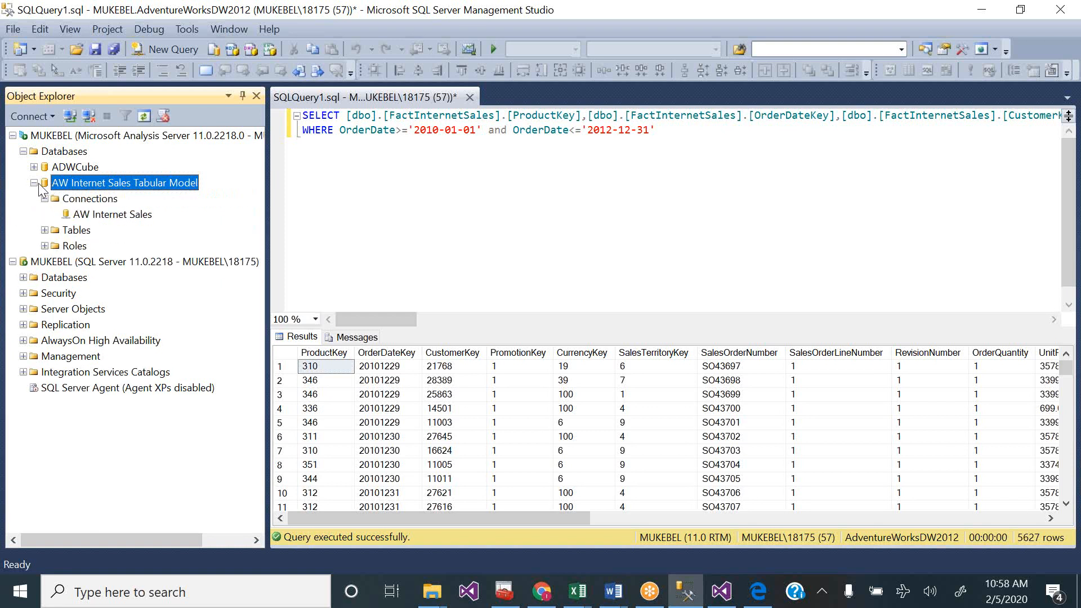
left_click(38, 183)
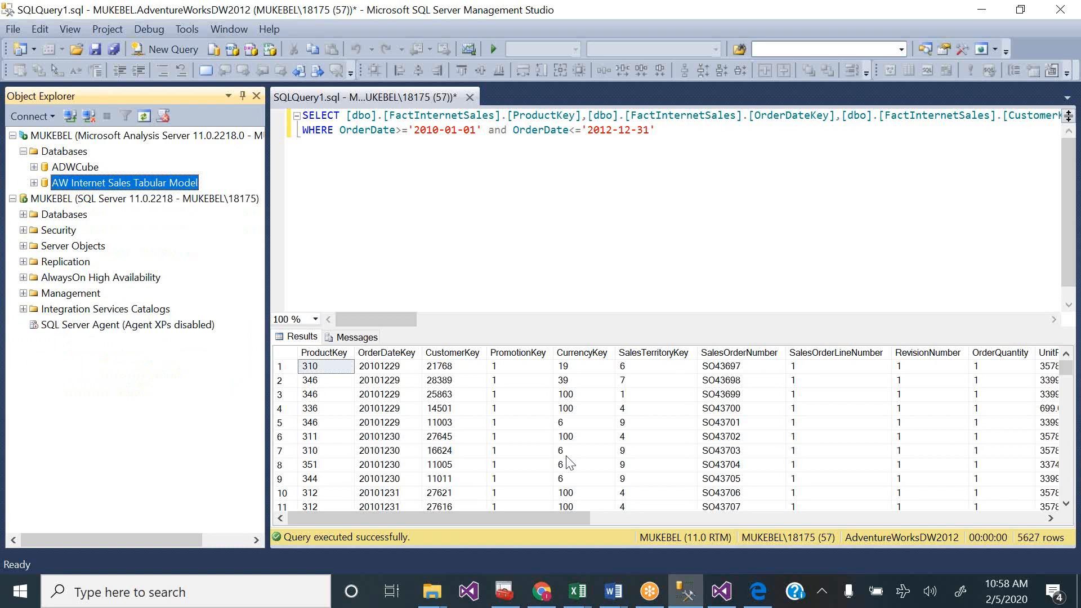
- Switch to Visual Studio, check the database name in the project's Development deployment properties, and dismiss them without changes
left_click(723, 592)
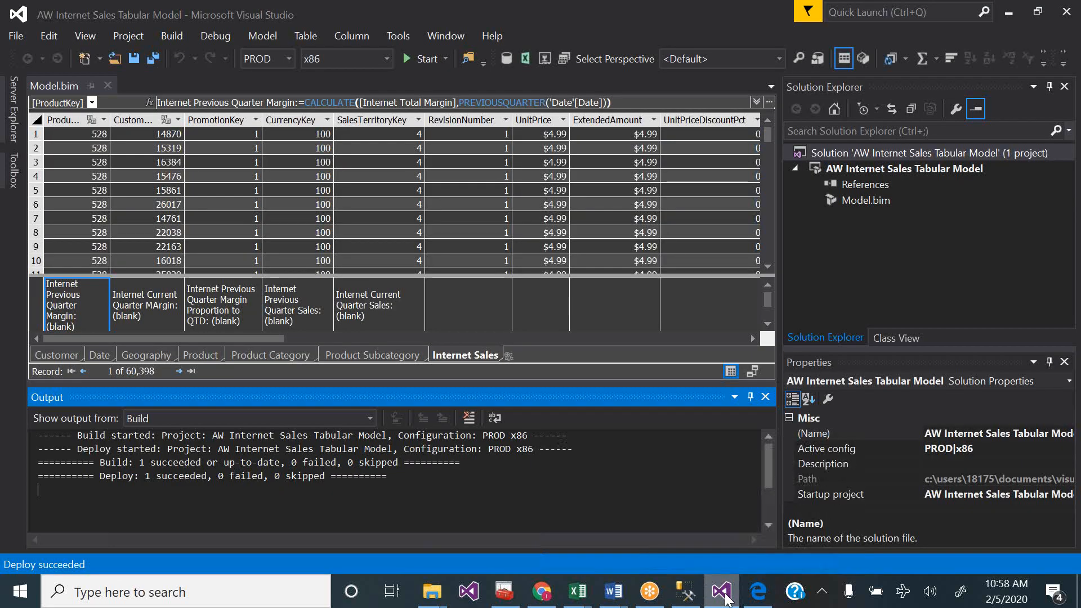
left_click(897, 167)
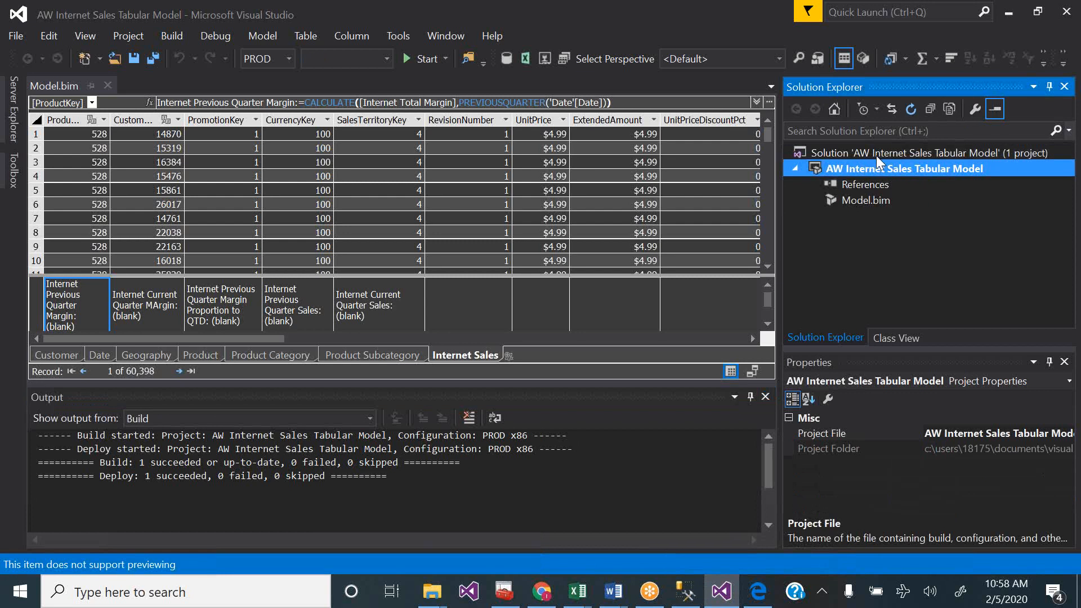
right_click(876, 153)
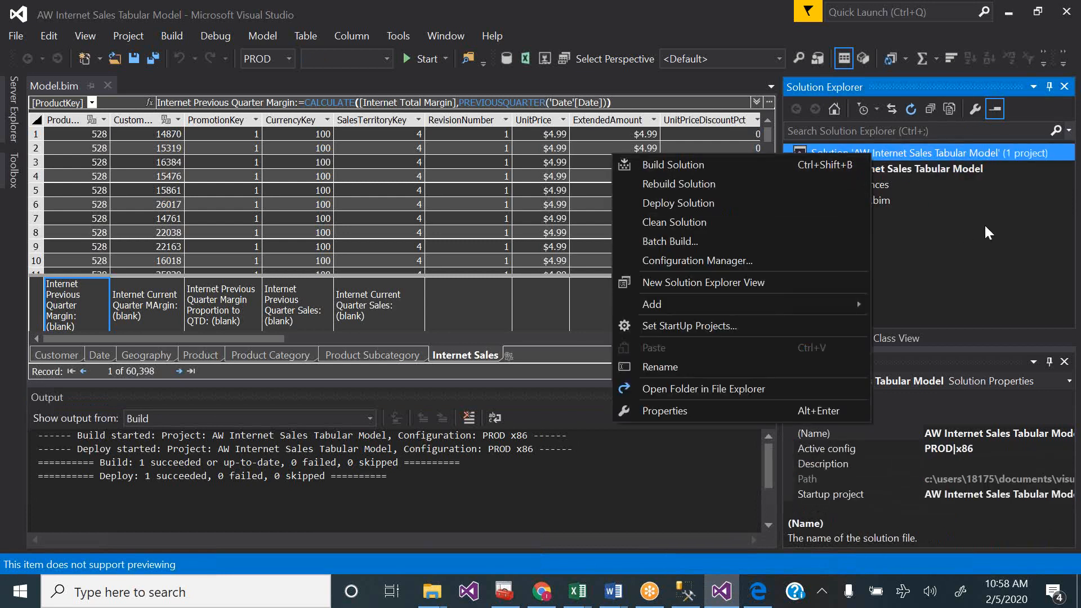
left_click(938, 165)
right_click(937, 165)
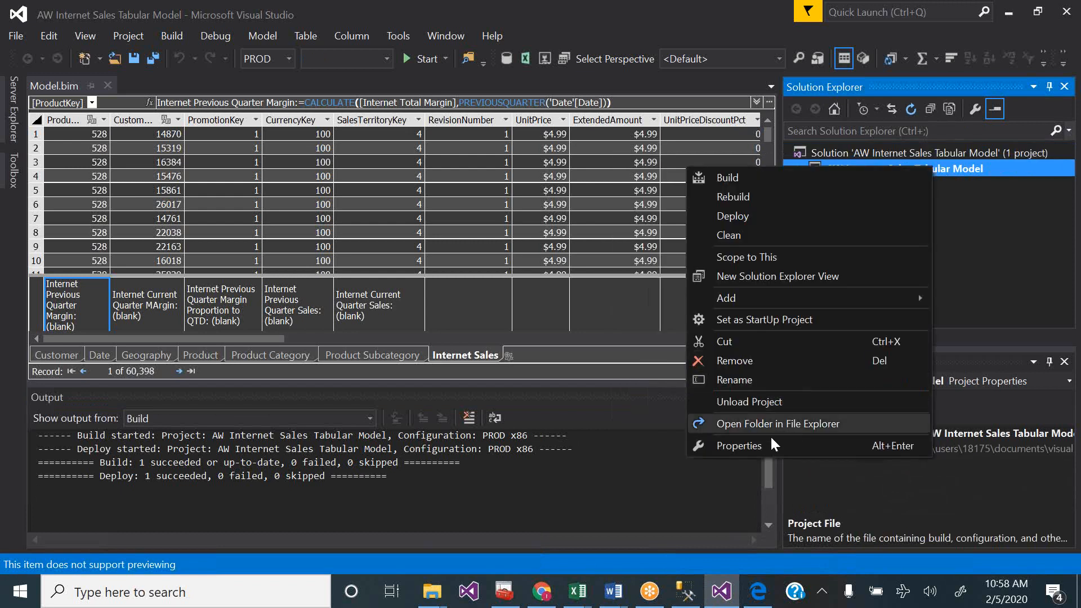
left_click(756, 445)
left_click(652, 254)
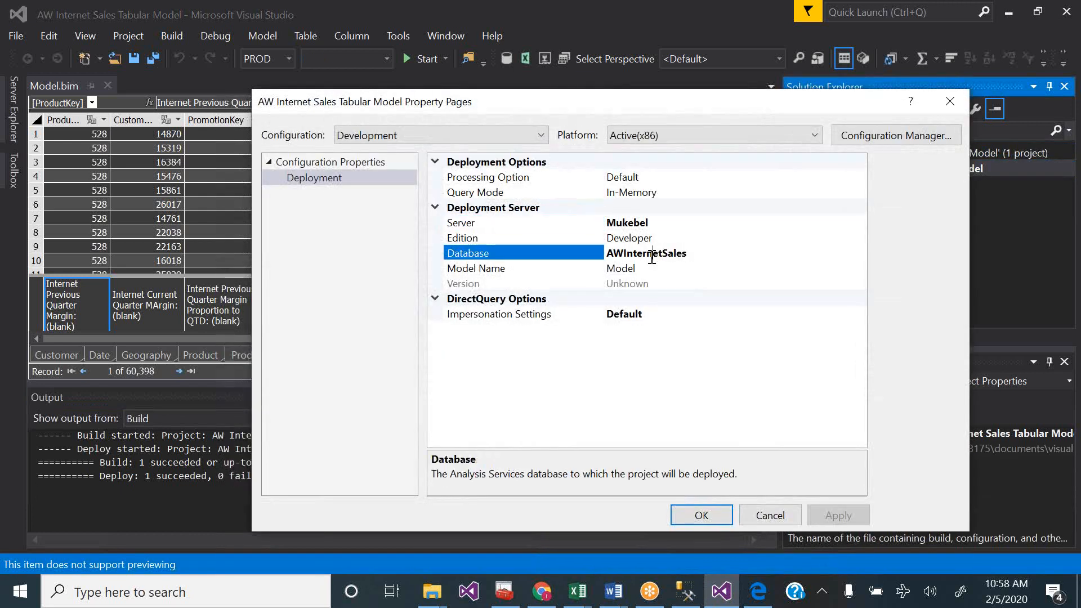
left_click(705, 255)
left_click(783, 512)
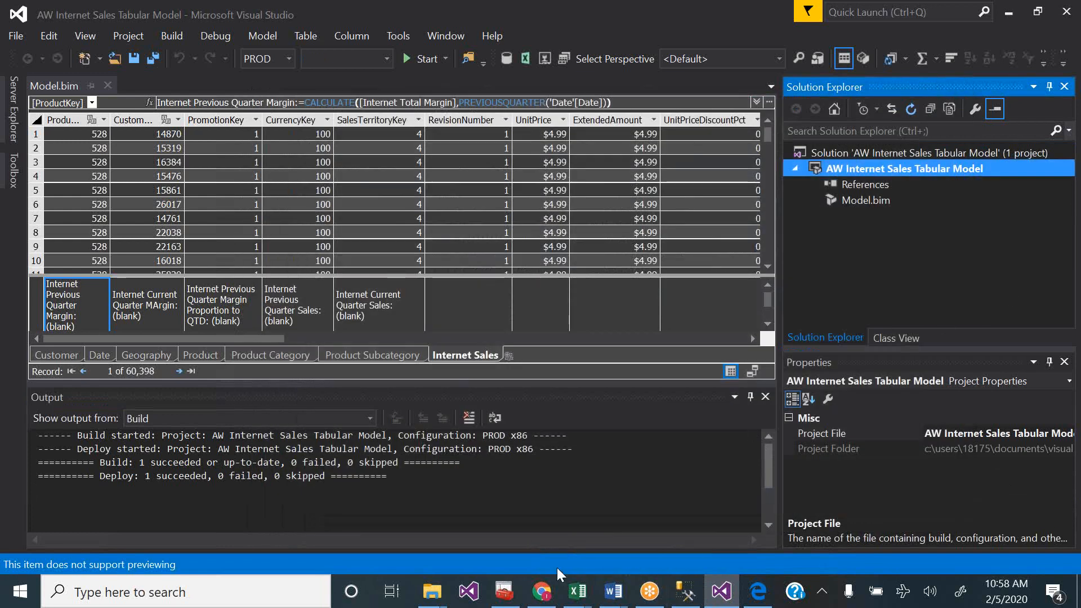
- Return to SQL Server Management Studio and examine the connections, tables and roles of the AW Internet Sales Tabular Model database
left_click(685, 592)
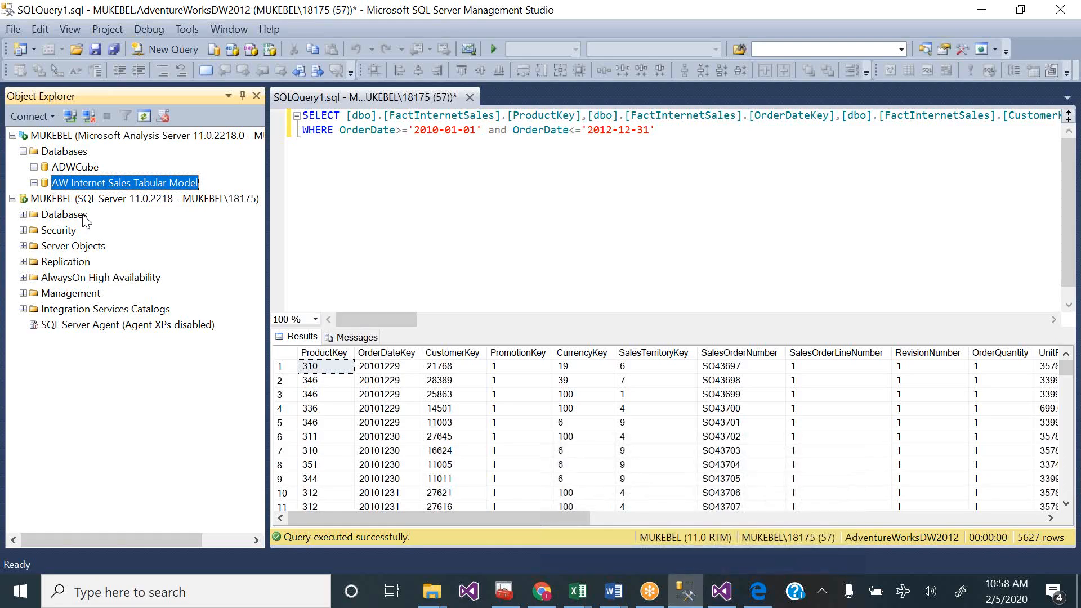
left_click(34, 183)
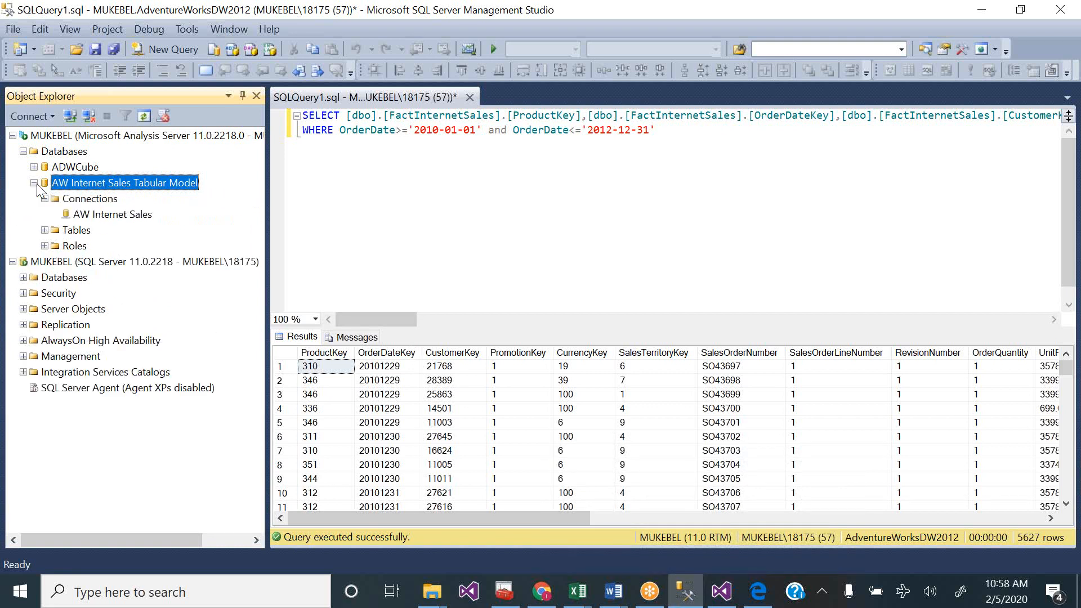
left_click(89, 214)
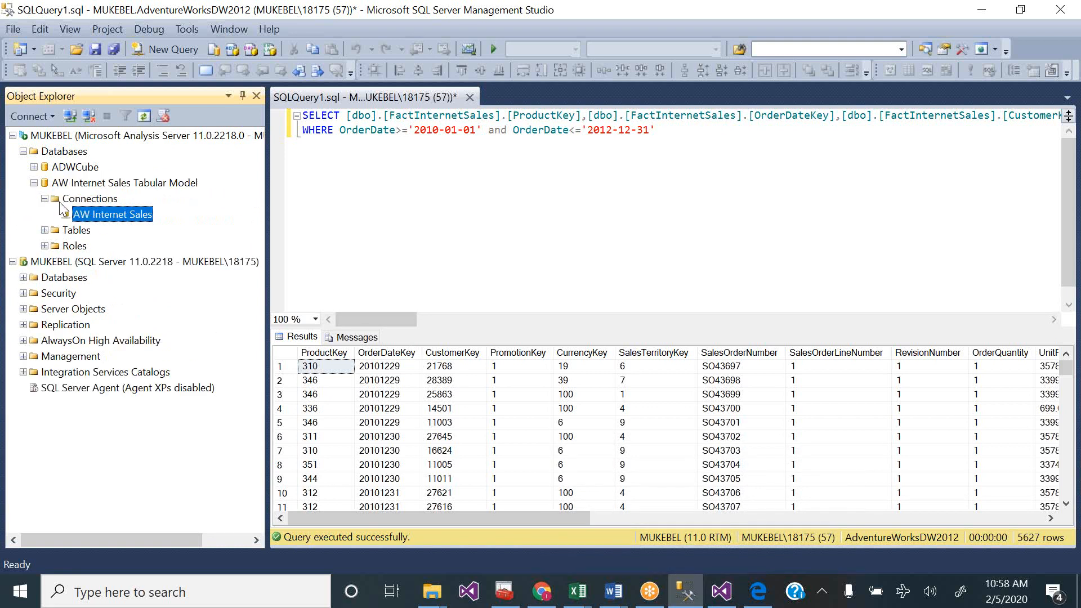
left_click(44, 231)
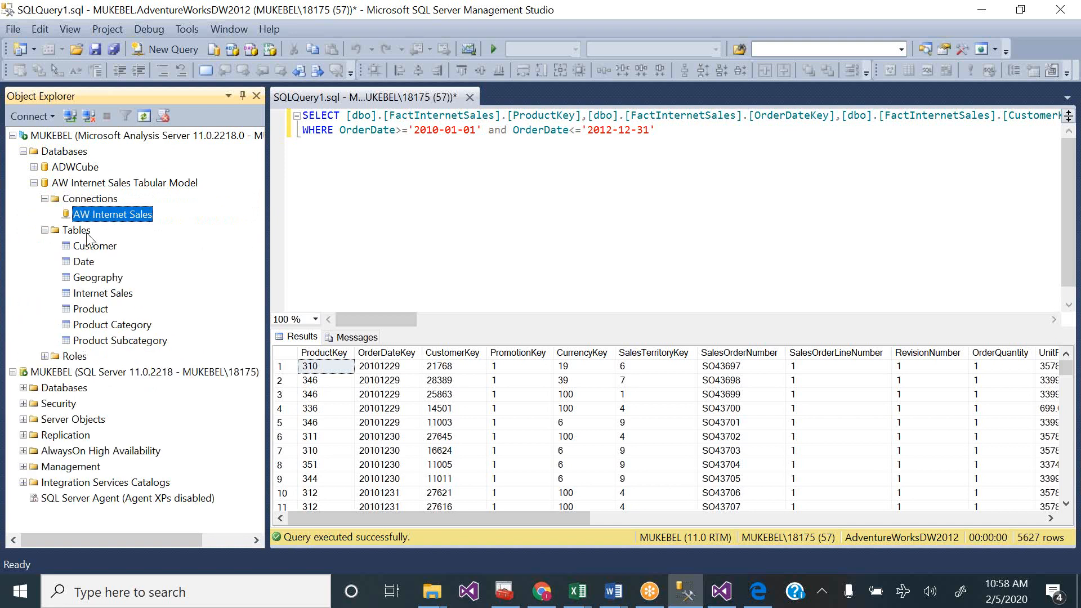
left_click(44, 356)
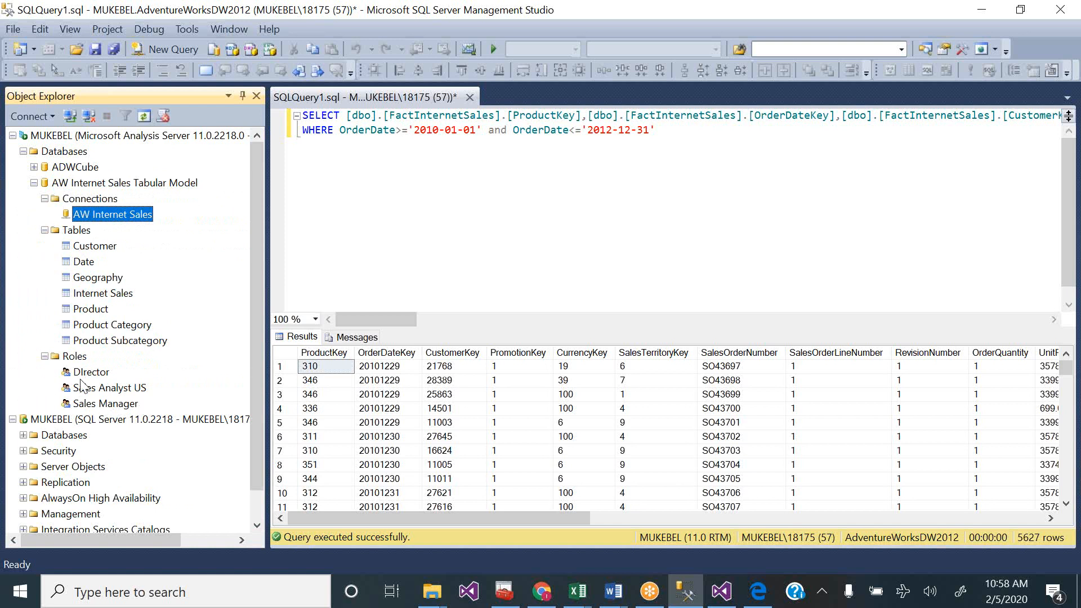
left_click(370, 196)
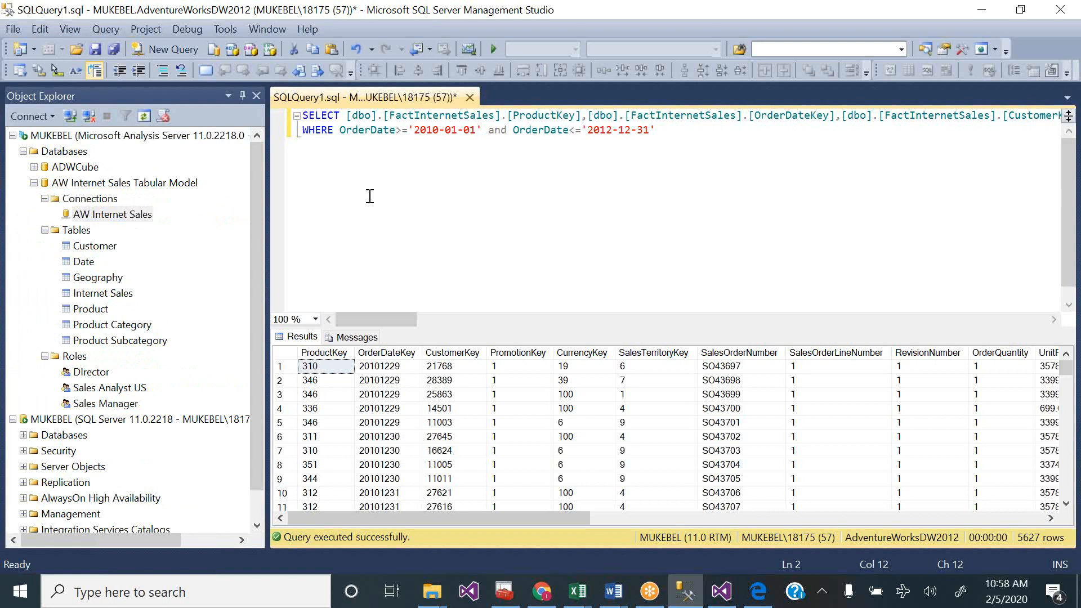
left_click(723, 592)
left_click(729, 601)
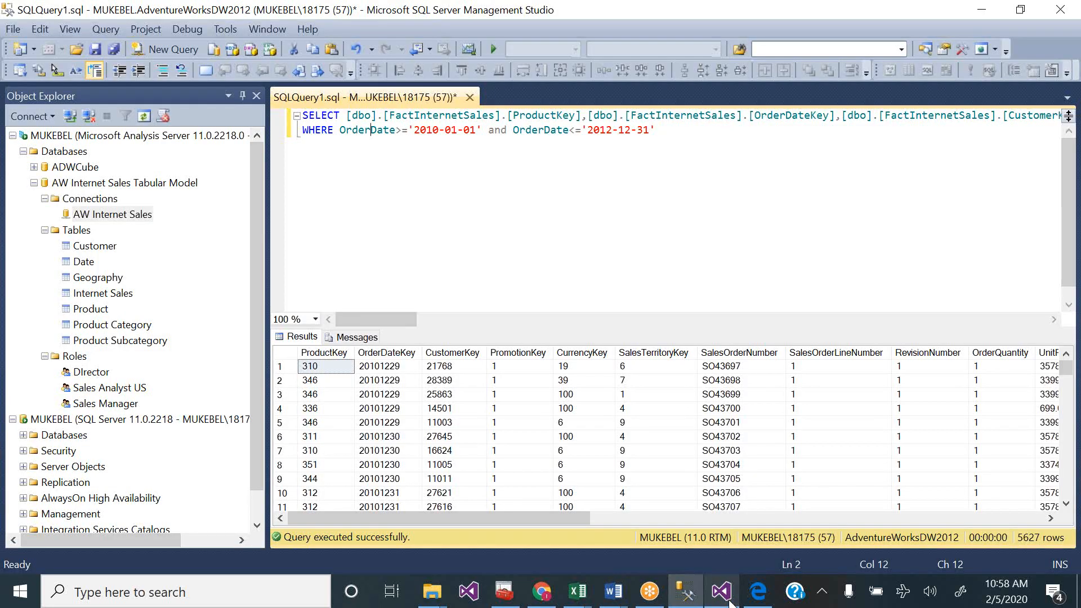
- Generate an XMLA script that processes the AW Internet Sales Tabular Model database in Process Full mode, and dismiss the processing dialog
right_click(103, 182)
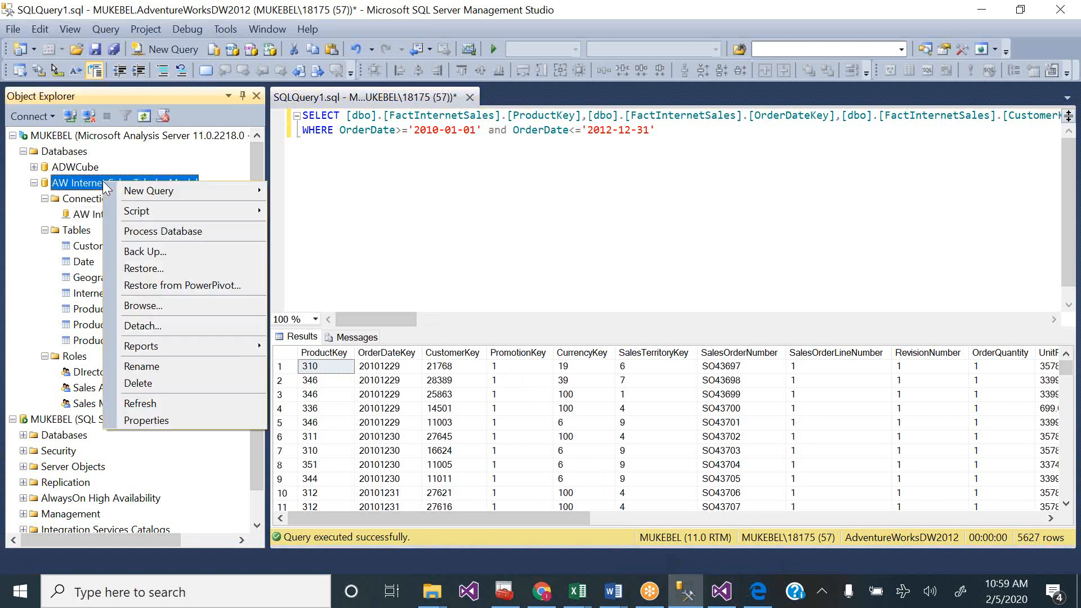
left_click(168, 232)
left_click_drag(809, 227, 401, 161)
left_click(484, 242)
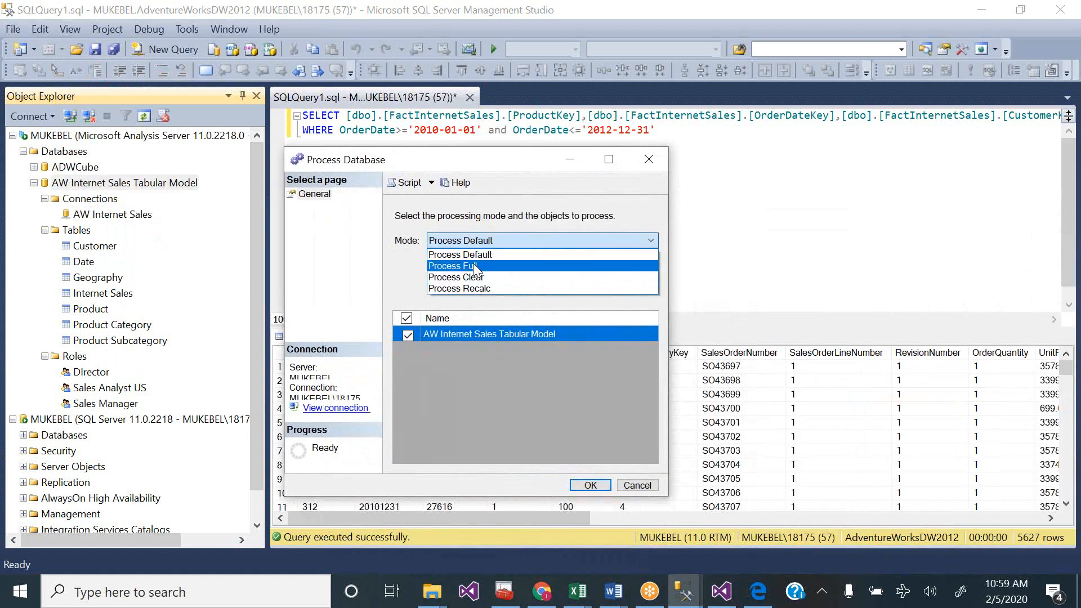
left_click(475, 265)
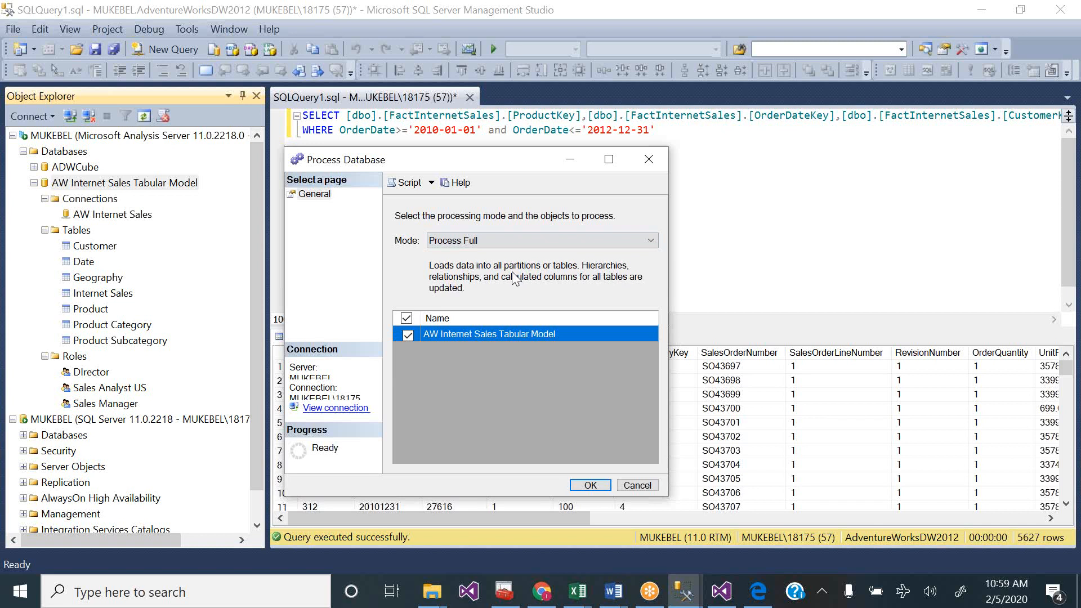
left_click(412, 185)
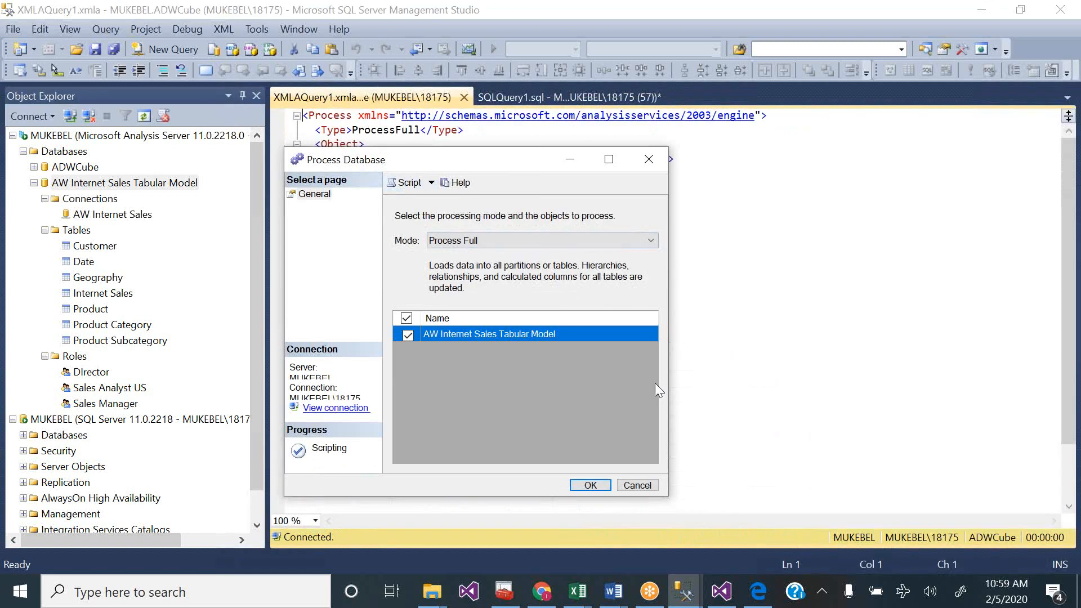
left_click(640, 486)
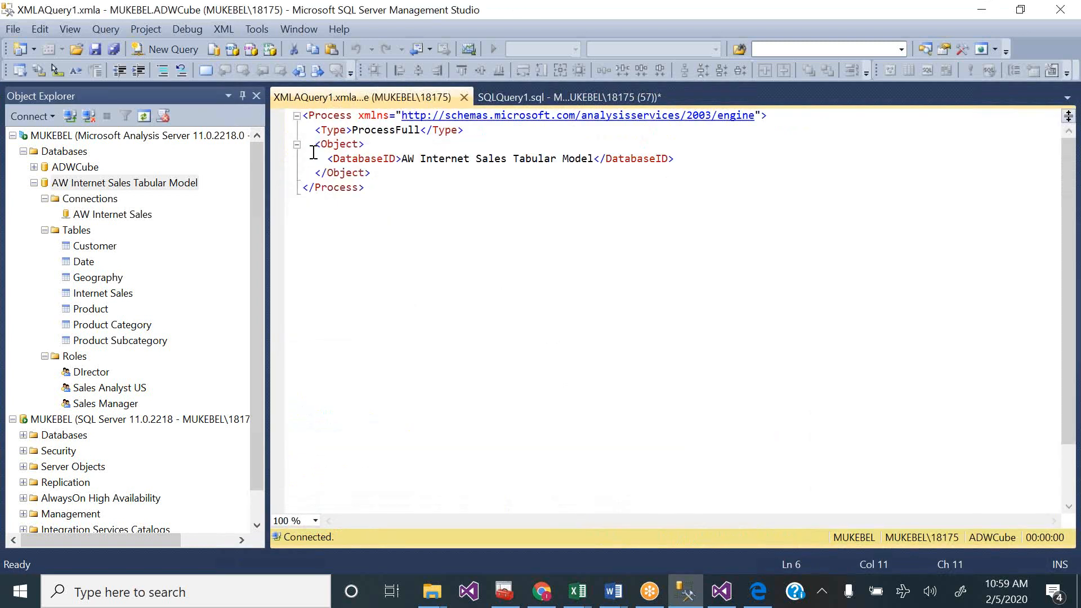
- Execute the generated XMLA script to fully process the AW Internet Sales Tabular Model database
left_click(110, 32)
left_click(87, 109)
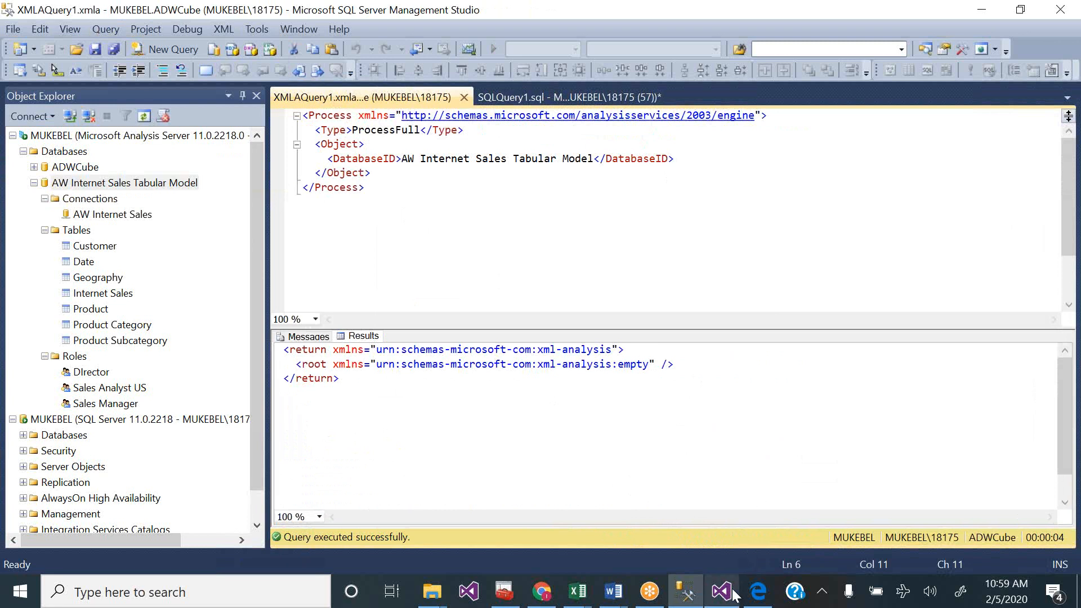
mouse_move(728, 602)
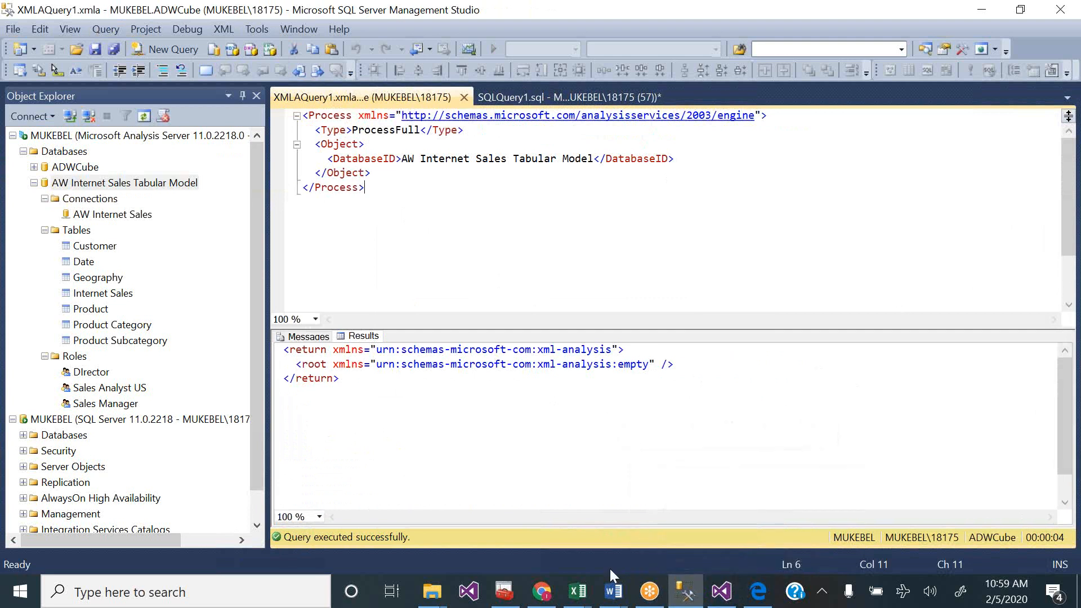
- Switch to the Raw Data workbook in Excel and create a new blank workbook from there
left_click(578, 590)
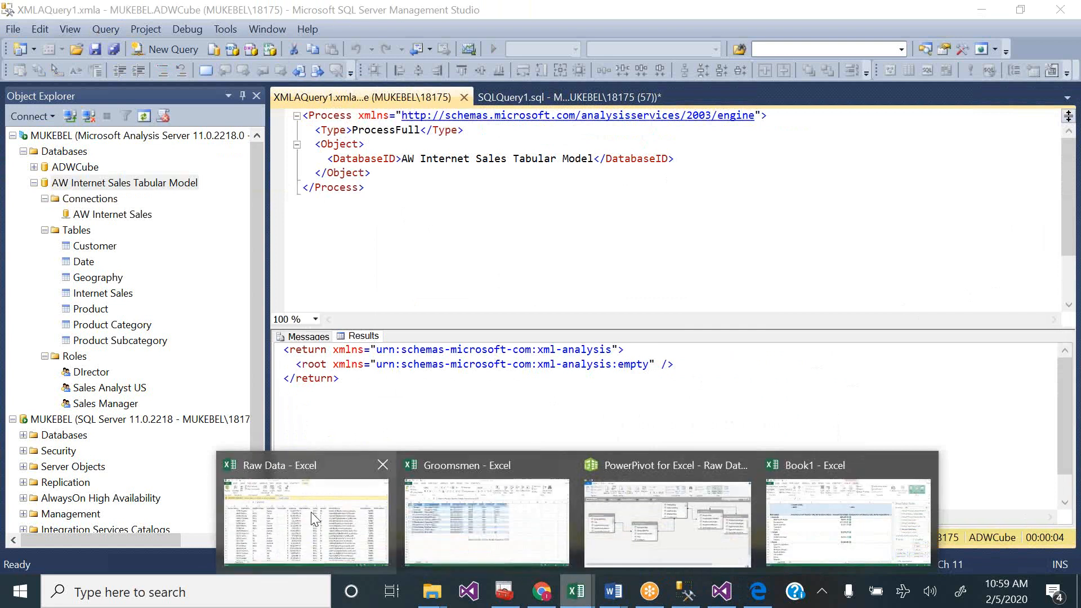
mouse_move(313, 514)
left_click(313, 513)
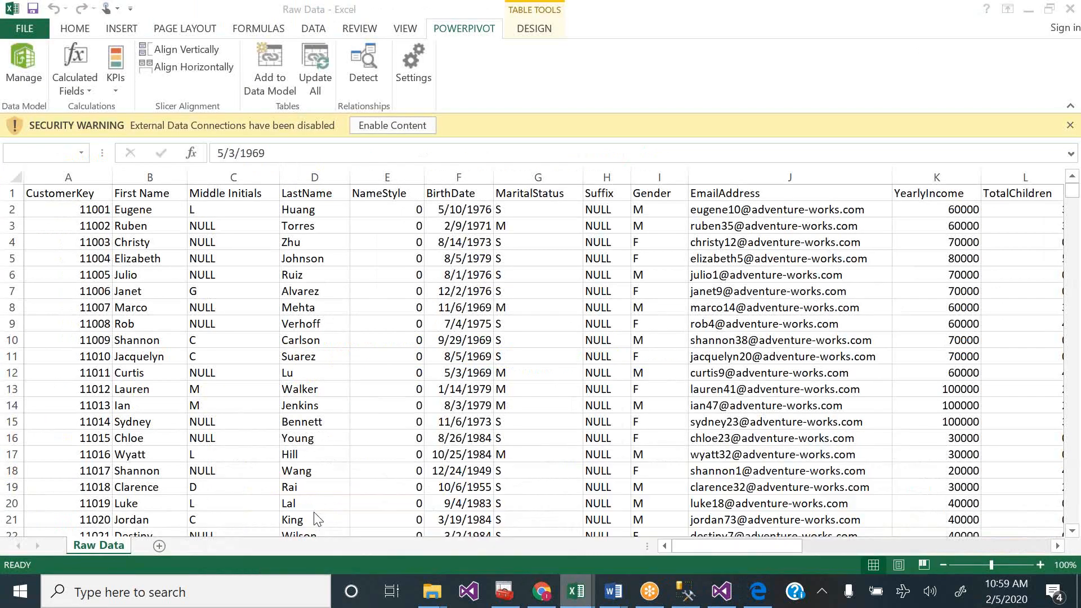
left_click(364, 469)
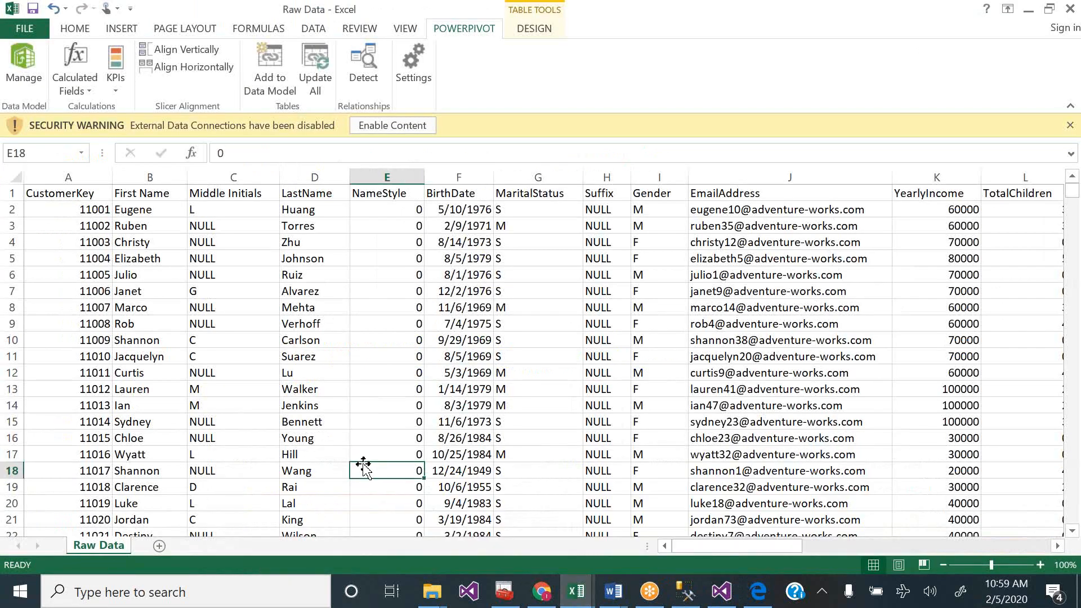
key("ctrl+n")
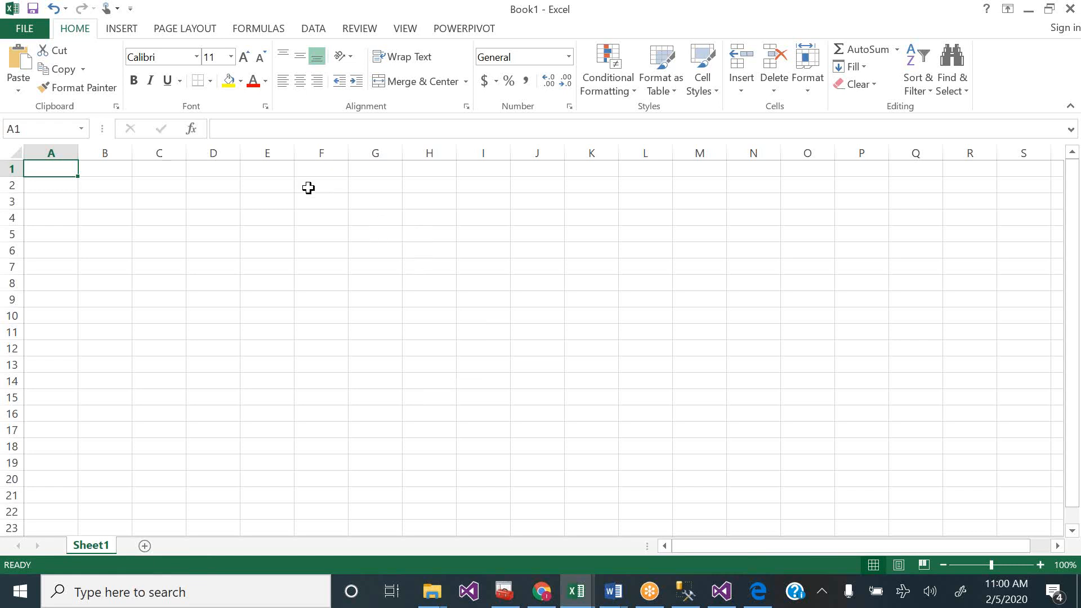
- Start an Analysis Services data connection to the server Mukebel using Windows Authentication
left_click(440, 33)
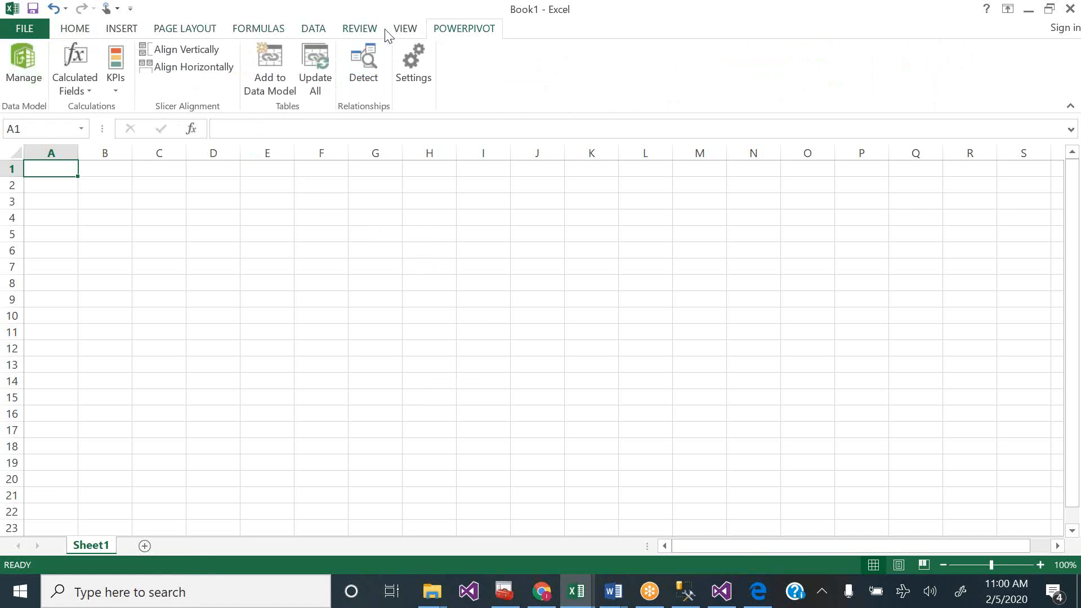
left_click(319, 31)
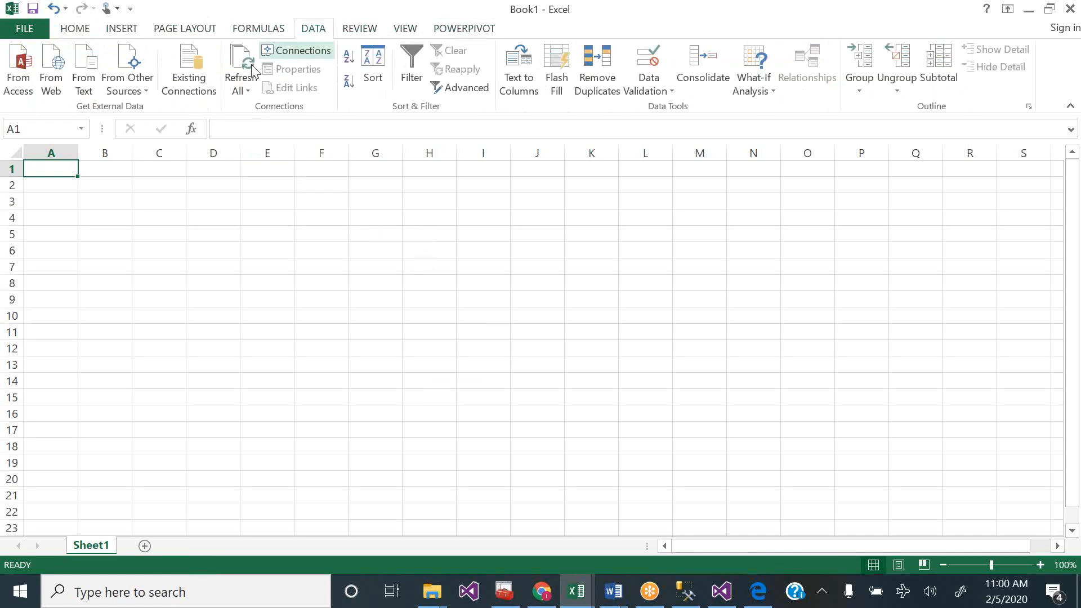
left_click(141, 92)
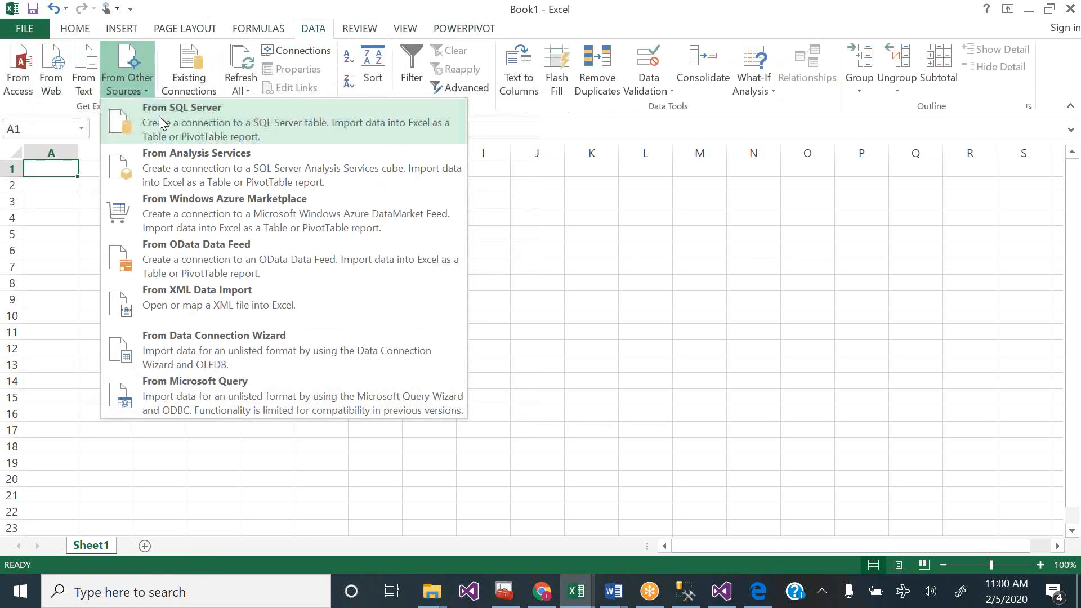
left_click(204, 161)
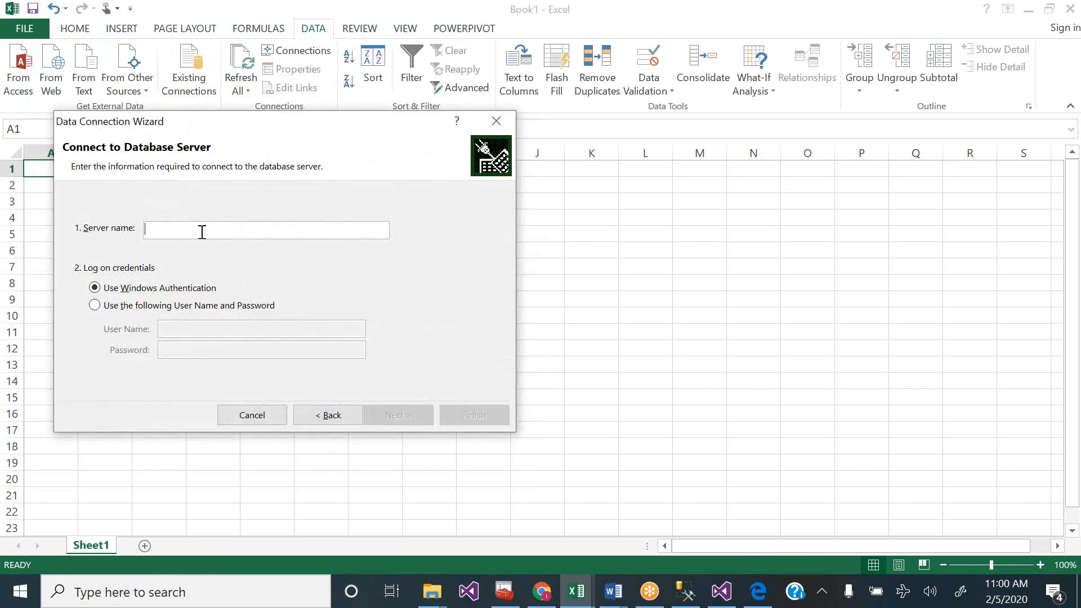
type("Mukebel")
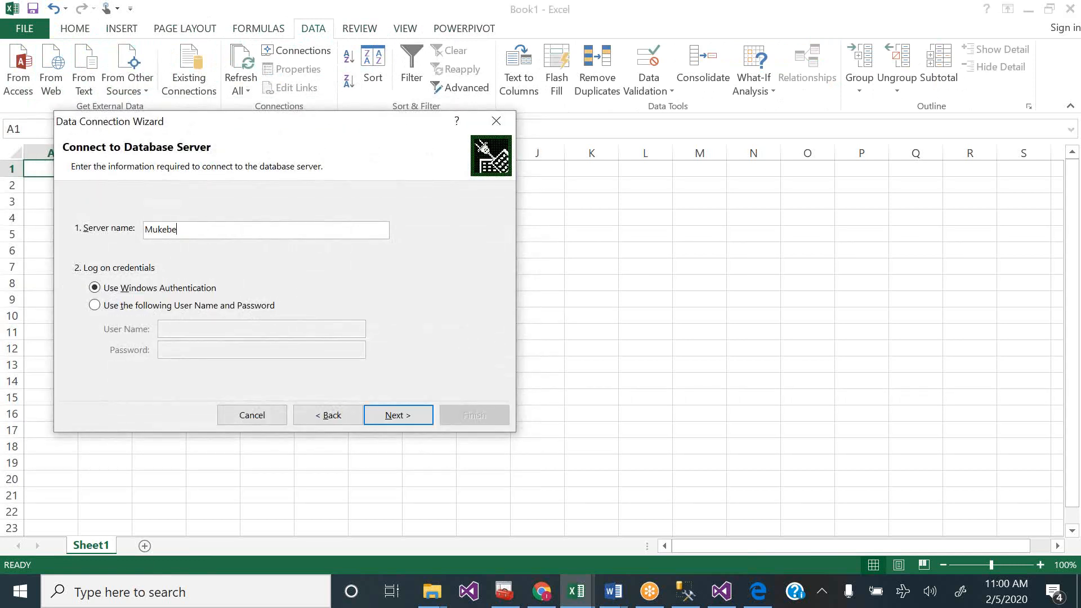
left_click(413, 411)
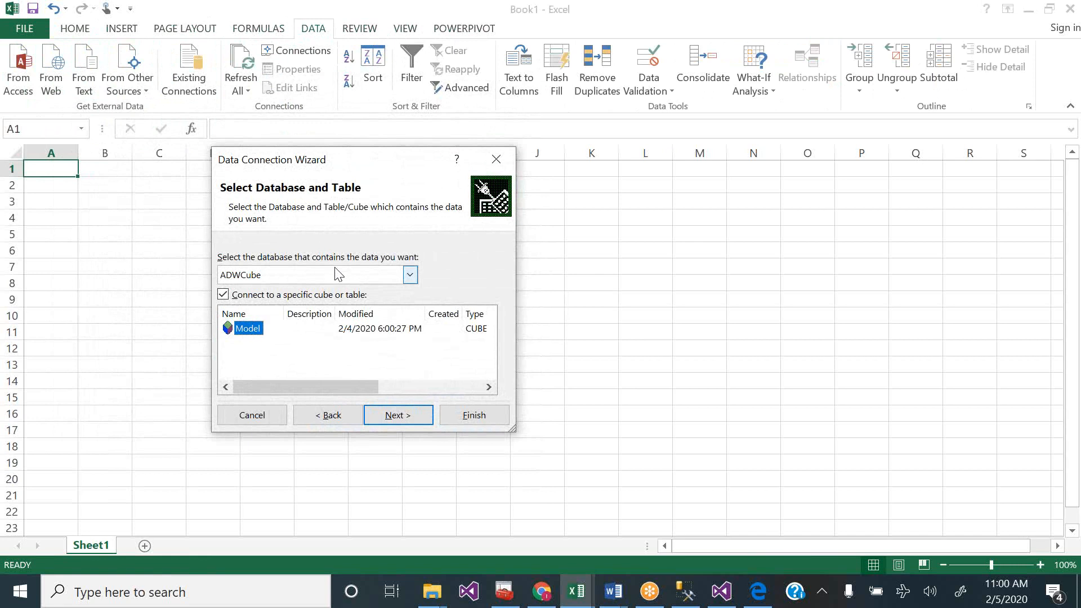
- Choose the AW Internet Sales Tabular Model database and its Model cube as the connection's data source
left_click(410, 275)
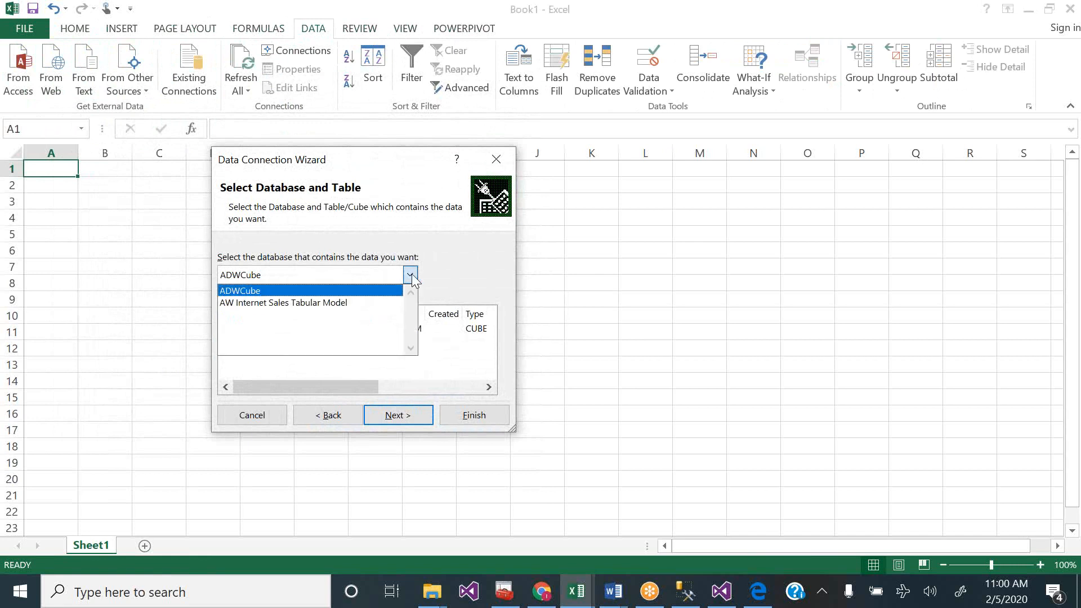
left_click(327, 303)
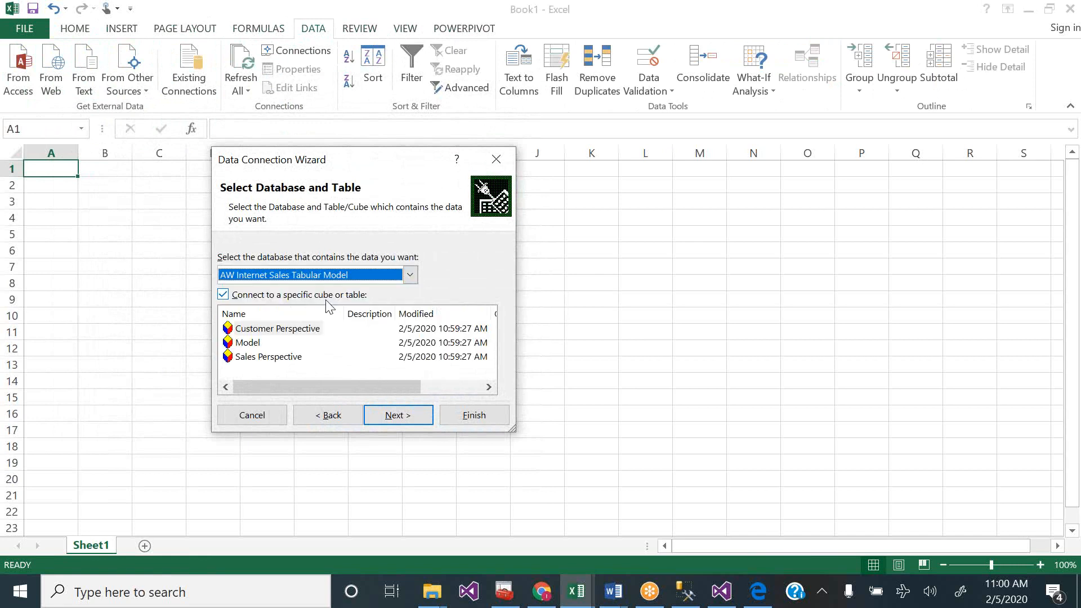
left_click_drag(441, 439, 437, 487)
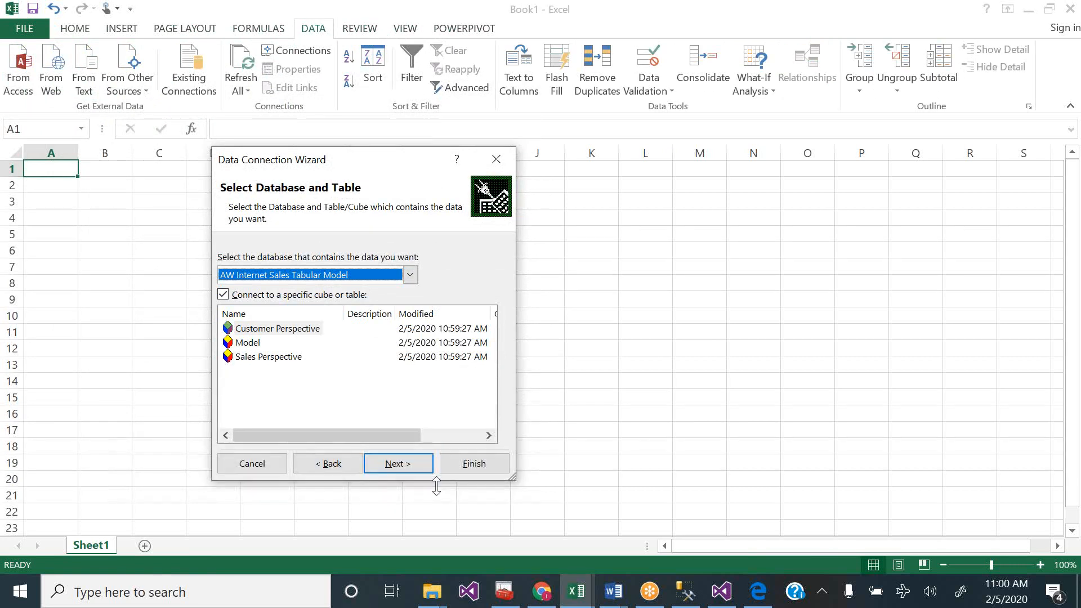
left_click(280, 332)
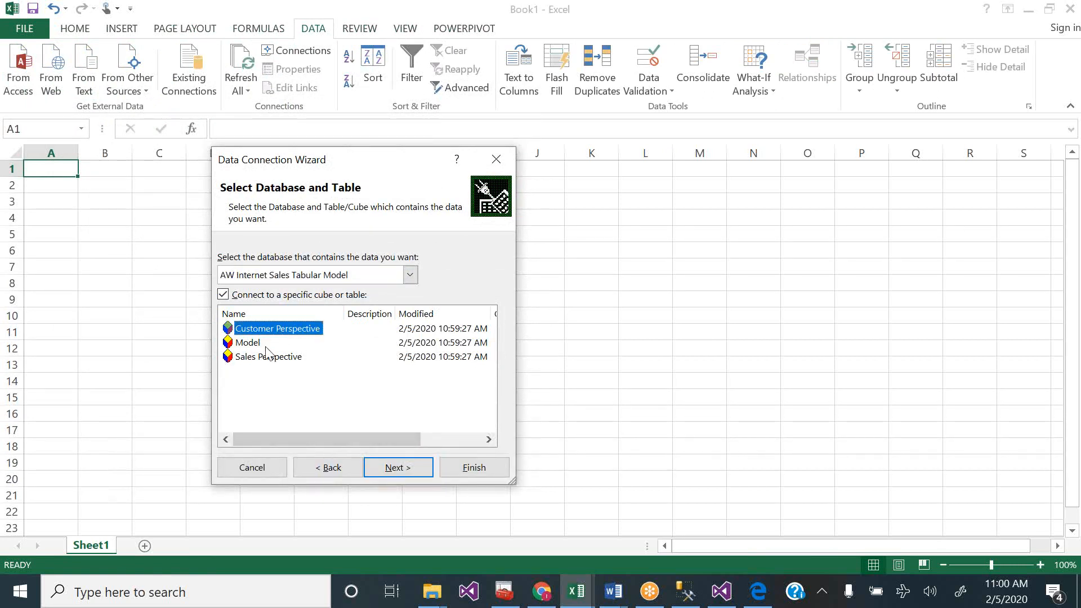
left_click(265, 362)
left_click(246, 345)
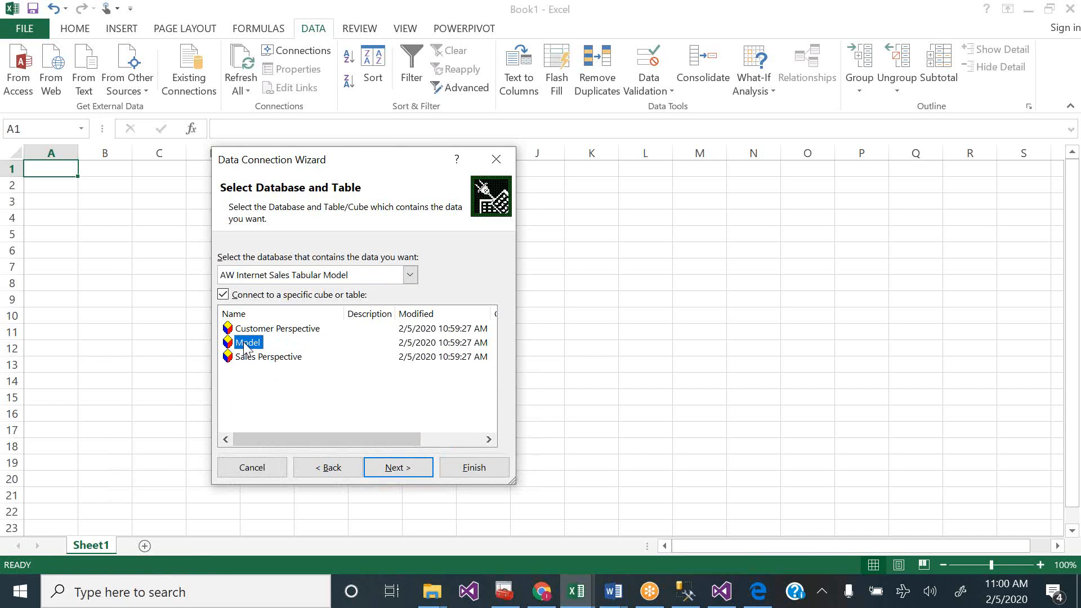
left_click(266, 330)
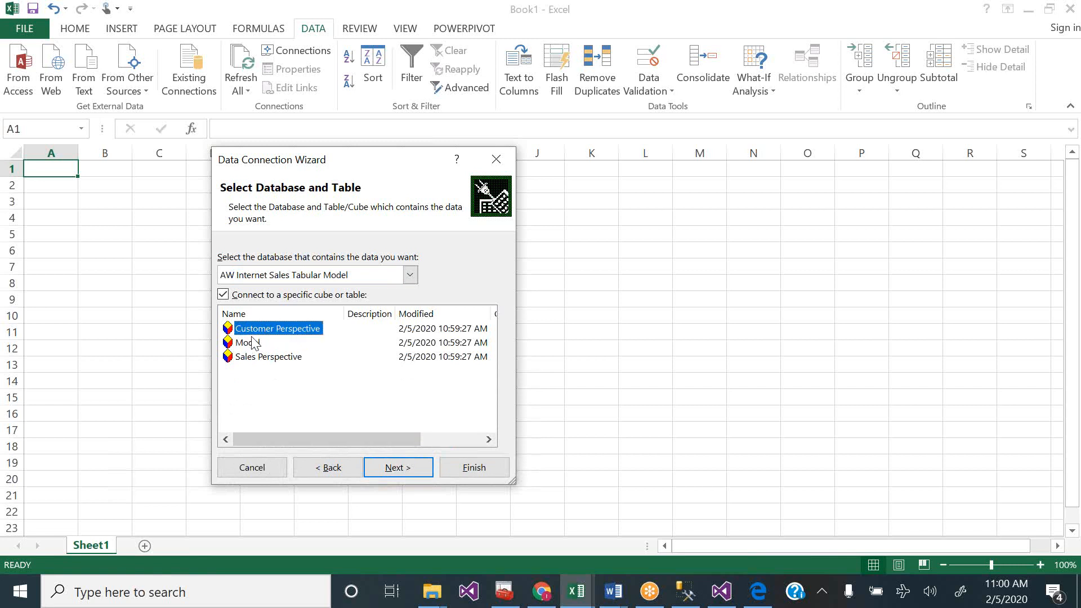
left_click(253, 343)
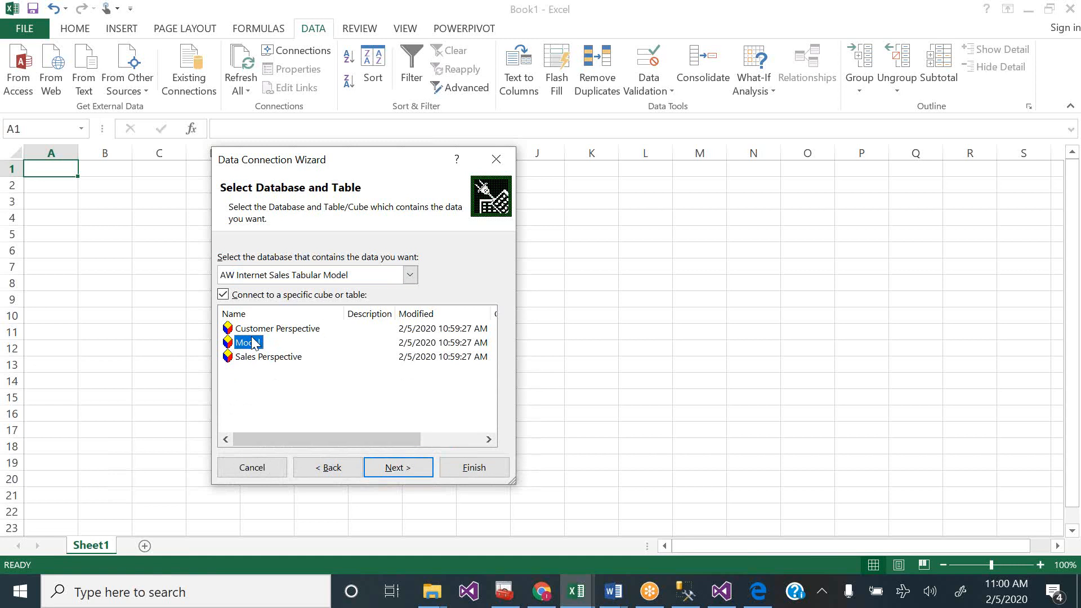
left_click(281, 358)
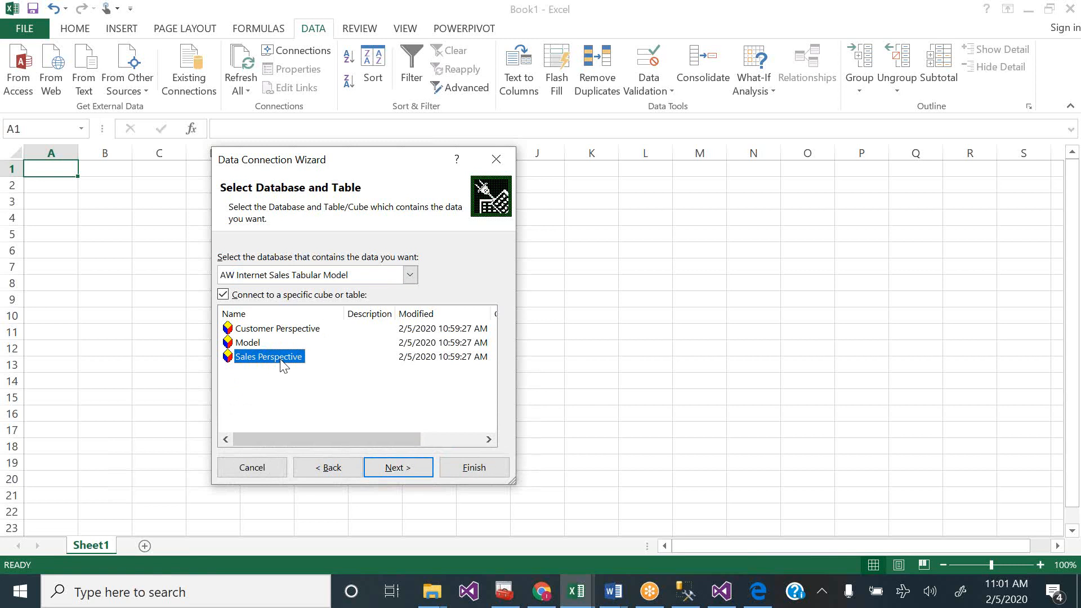
left_click(248, 344)
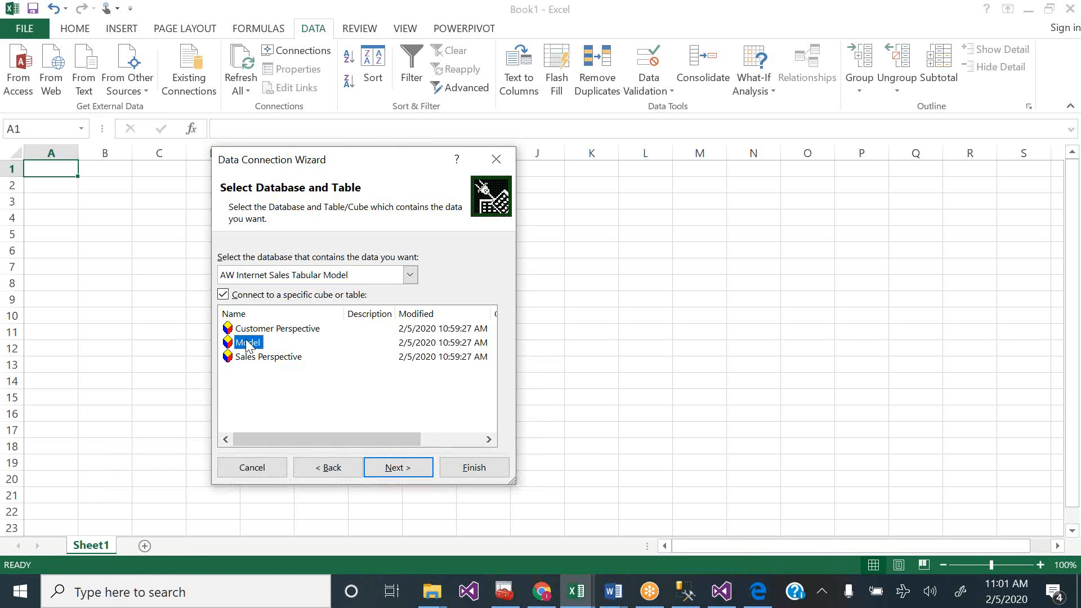
left_click(407, 468)
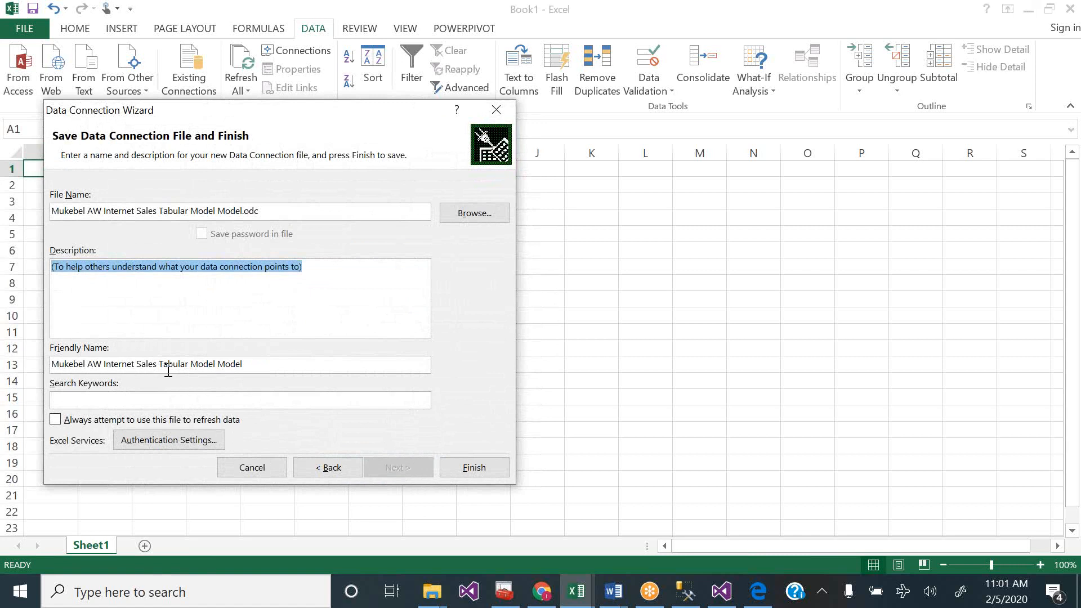
- Save the connection with the friendly name Sales Analytics and import it as a PivotTable report at cell A1 of the existing worksheet
triple_click(149, 363)
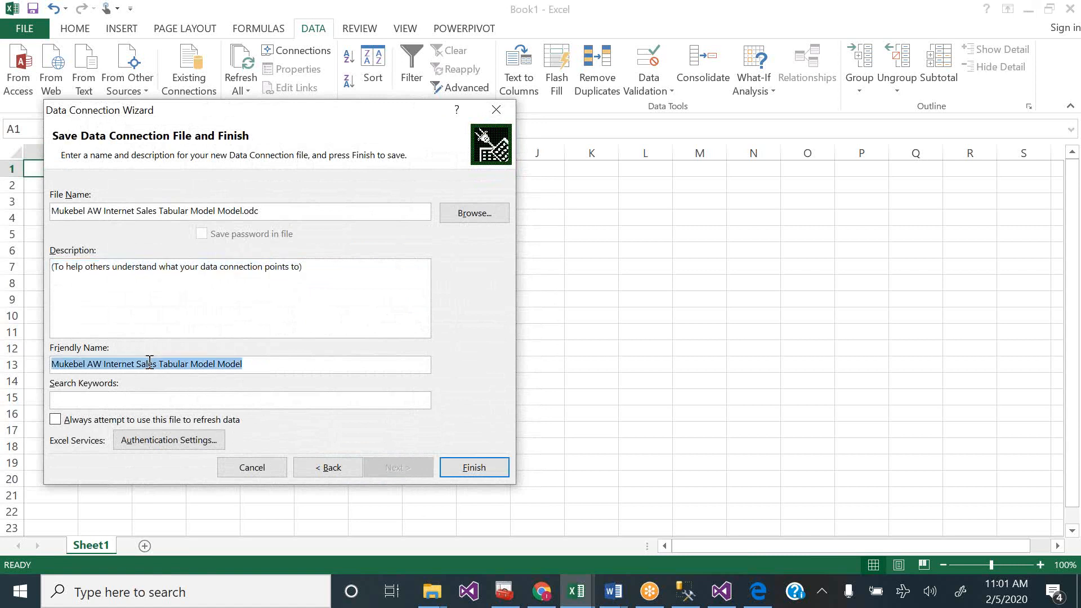
type("Sales Analytics")
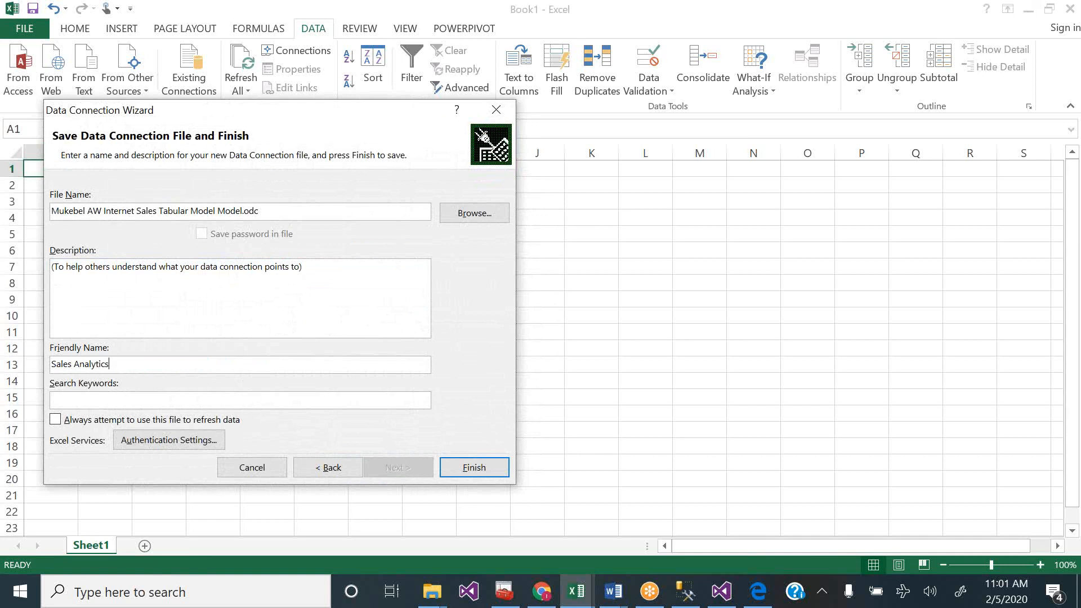
left_click(476, 468)
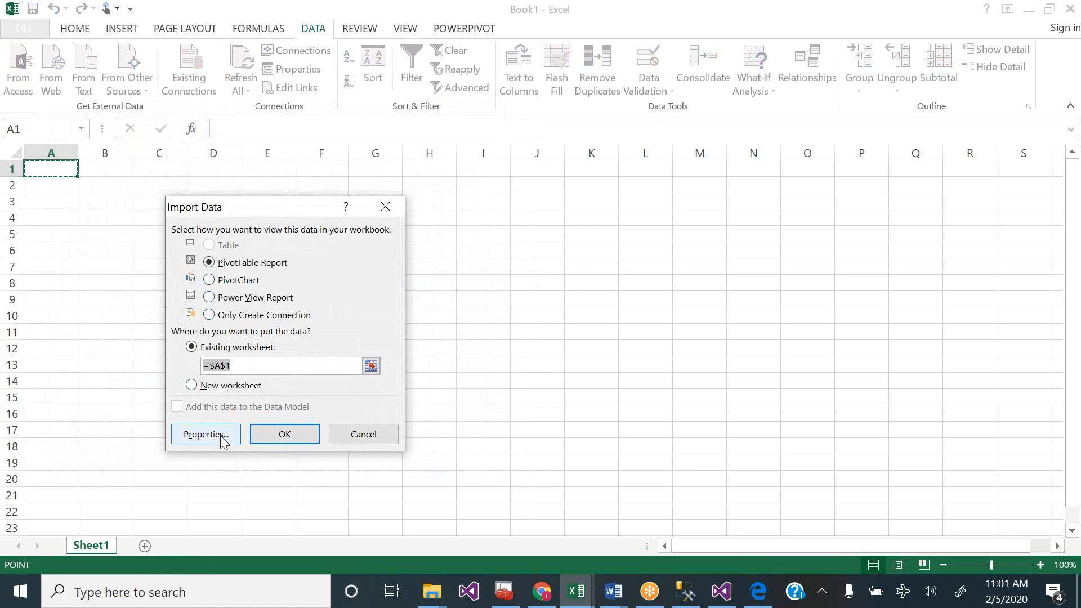
left_click(291, 433)
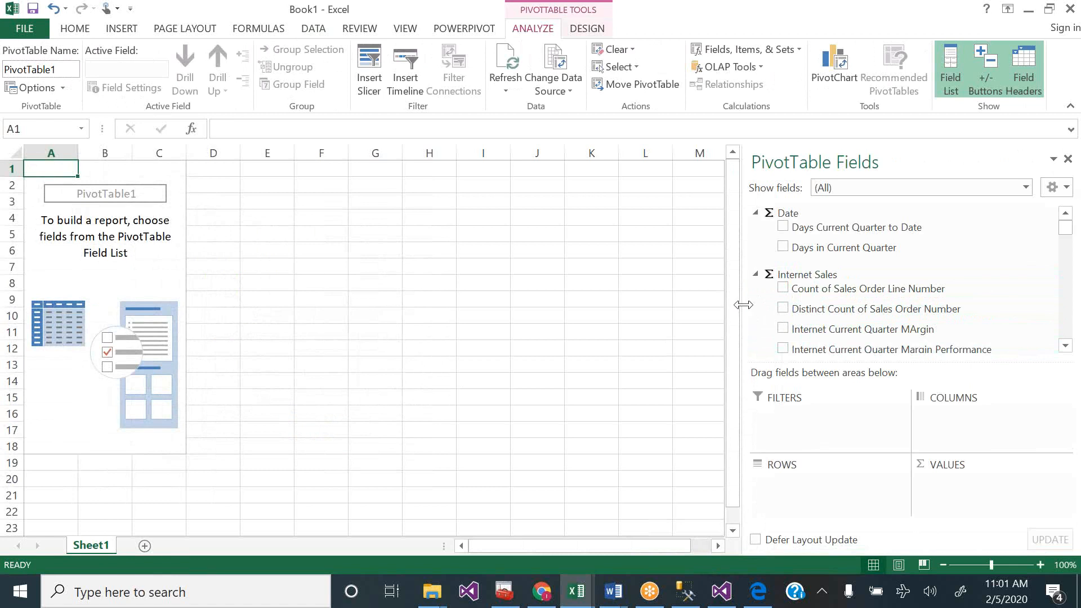
- Narrow the PivotTable field list slightly and collapse all its expanded measure groups and tables, from Date through Product Subcategory
left_click_drag(742, 305, 760, 306)
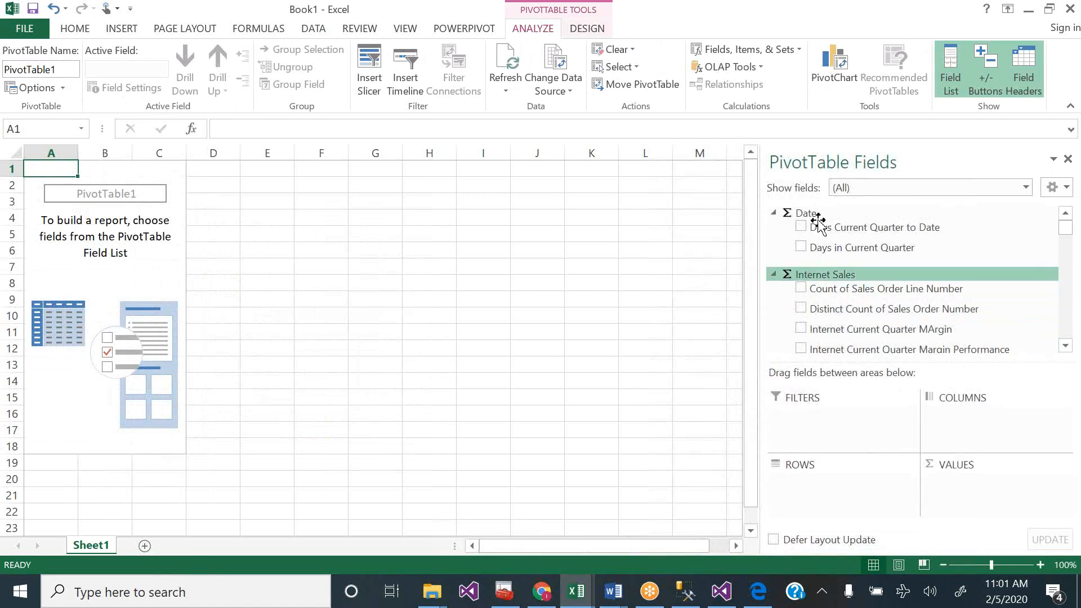
left_click(774, 213)
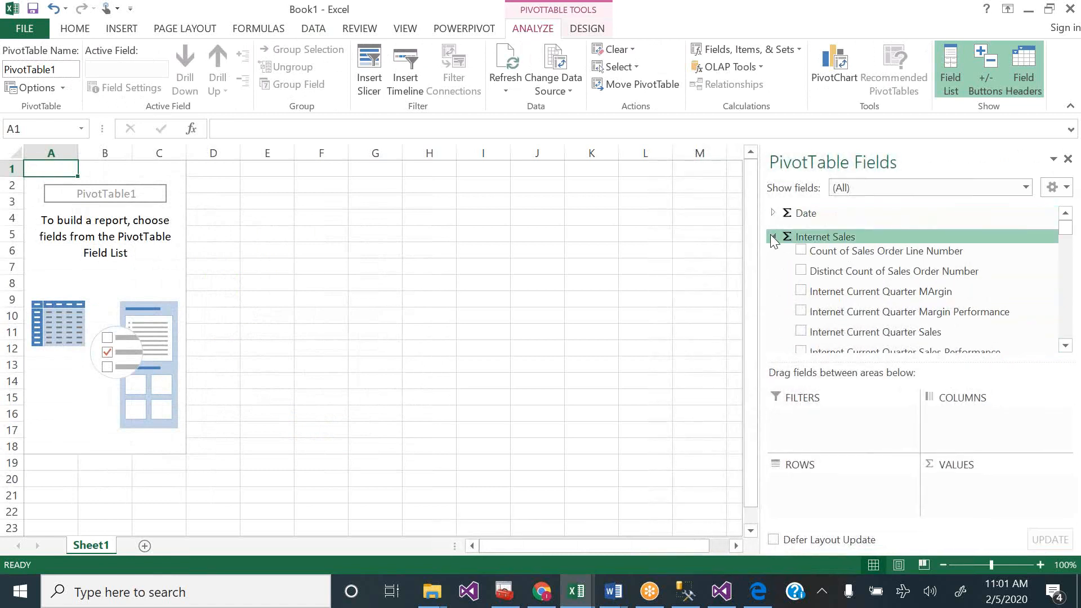
left_click(773, 237)
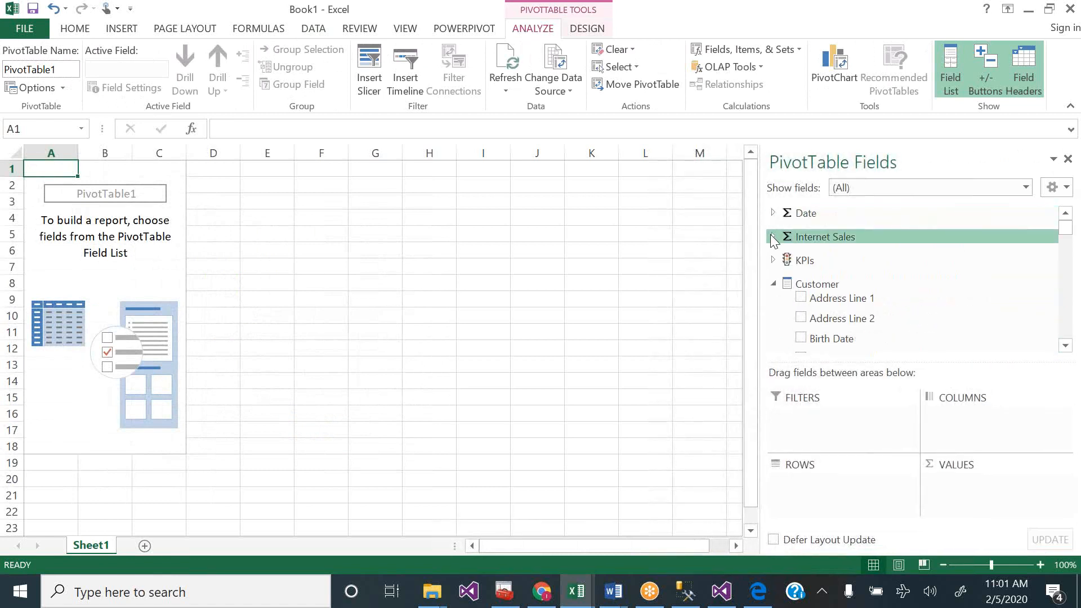
left_click(774, 284)
left_click(775, 307)
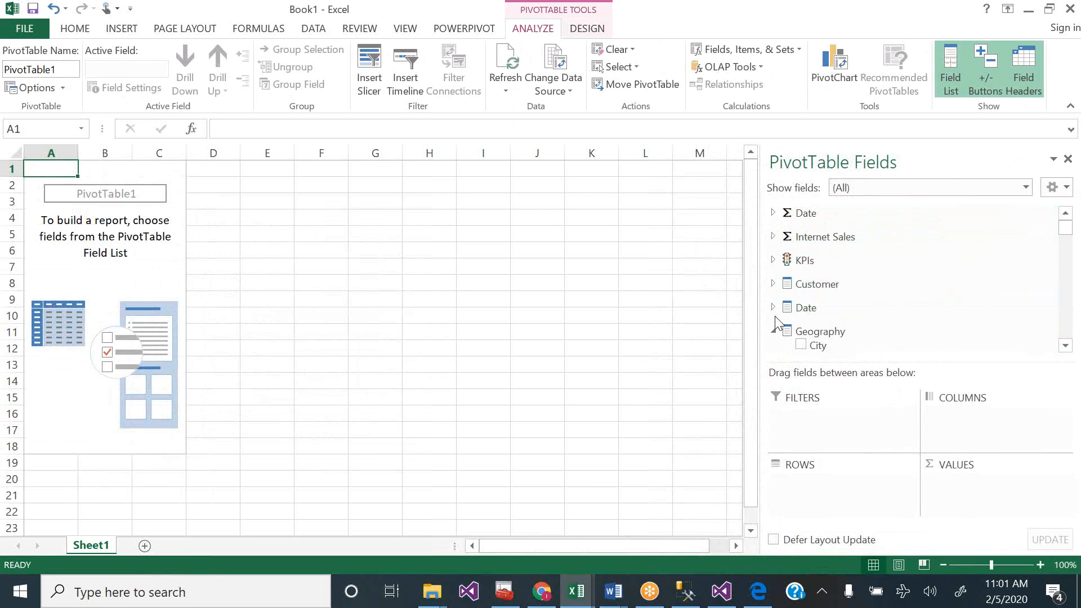
left_click(773, 331)
left_click(1065, 346)
left_click(1065, 346)
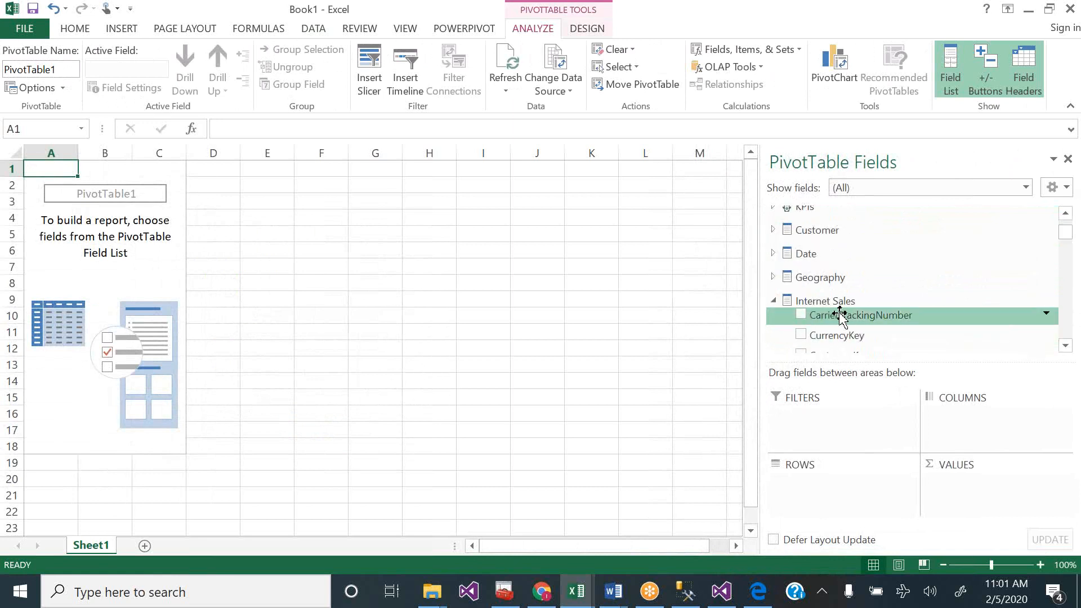
left_click(774, 304)
left_click(774, 325)
left_click(1065, 346)
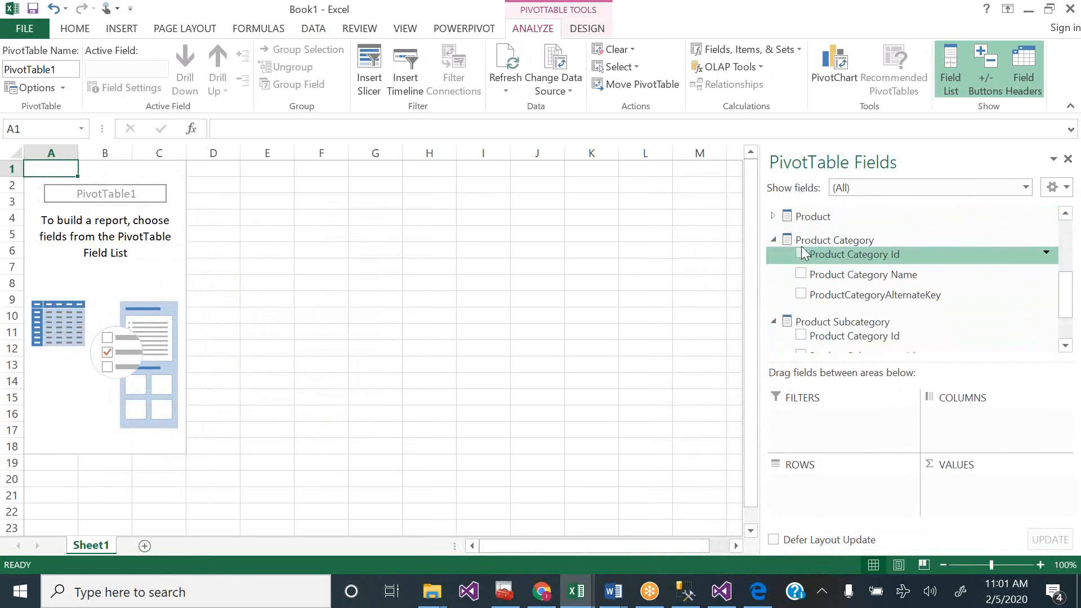
left_click(773, 239)
left_click(774, 265)
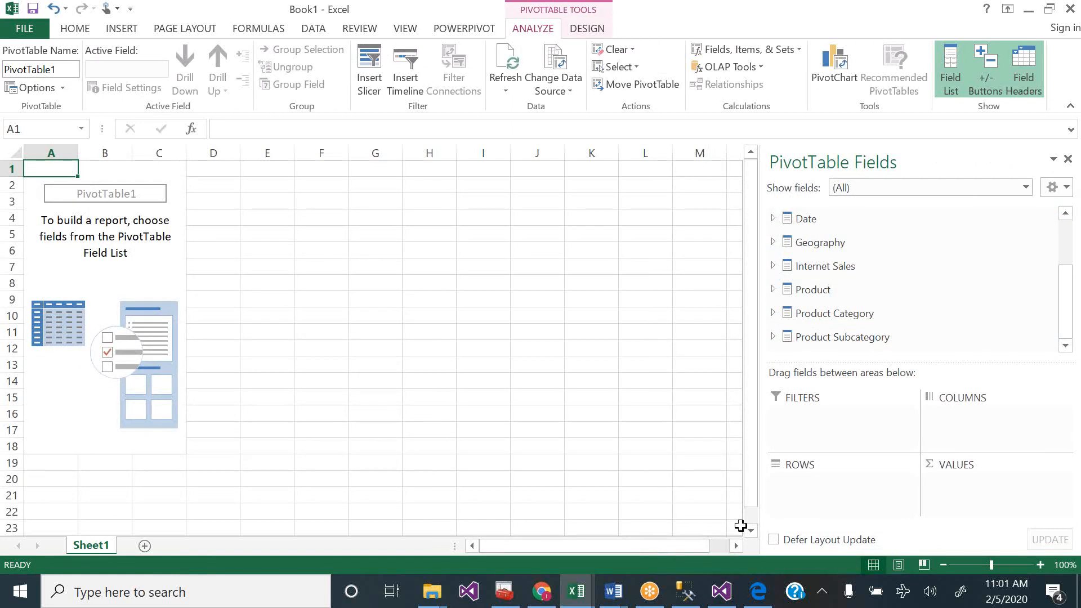
- Look at the tabular project in Visual Studio and the Lesson 14 deployment instructions in the PDF, and return to the new PivotTable workbook
left_click(723, 590)
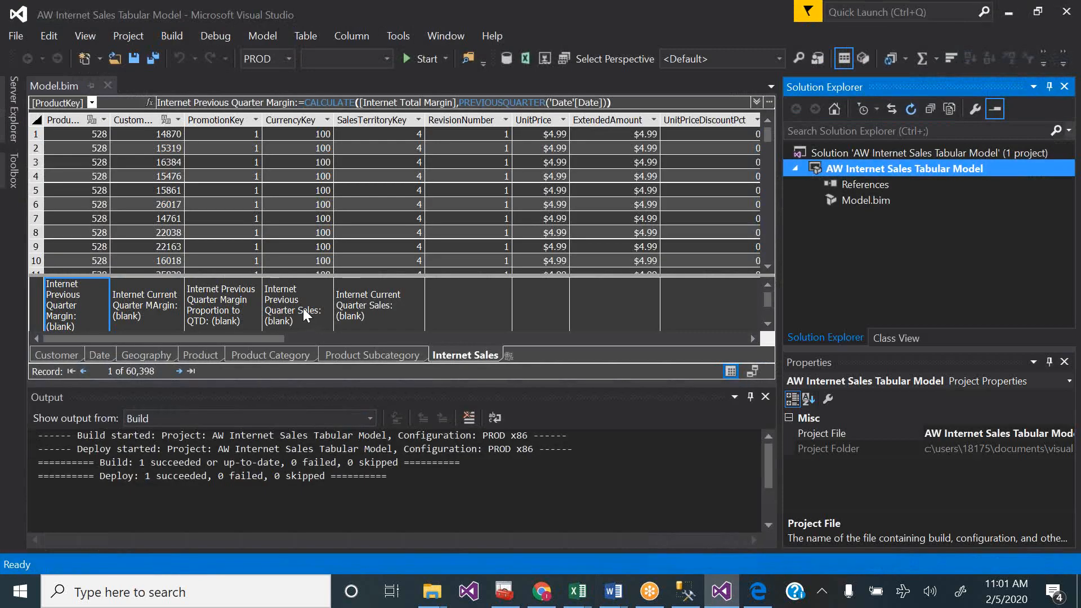
left_click(303, 308)
left_click(753, 603)
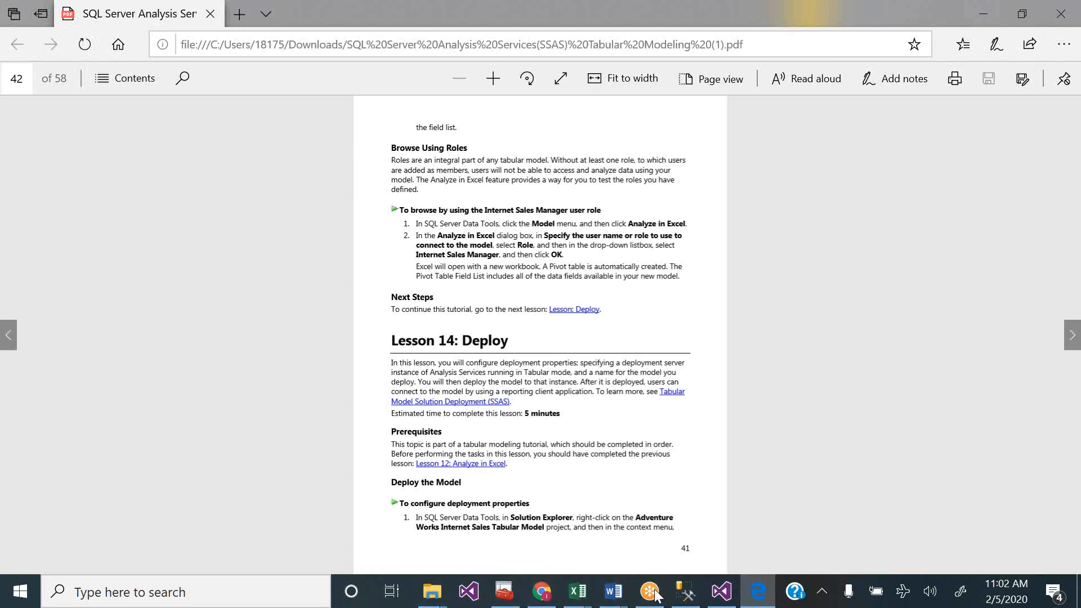
mouse_move(577, 592)
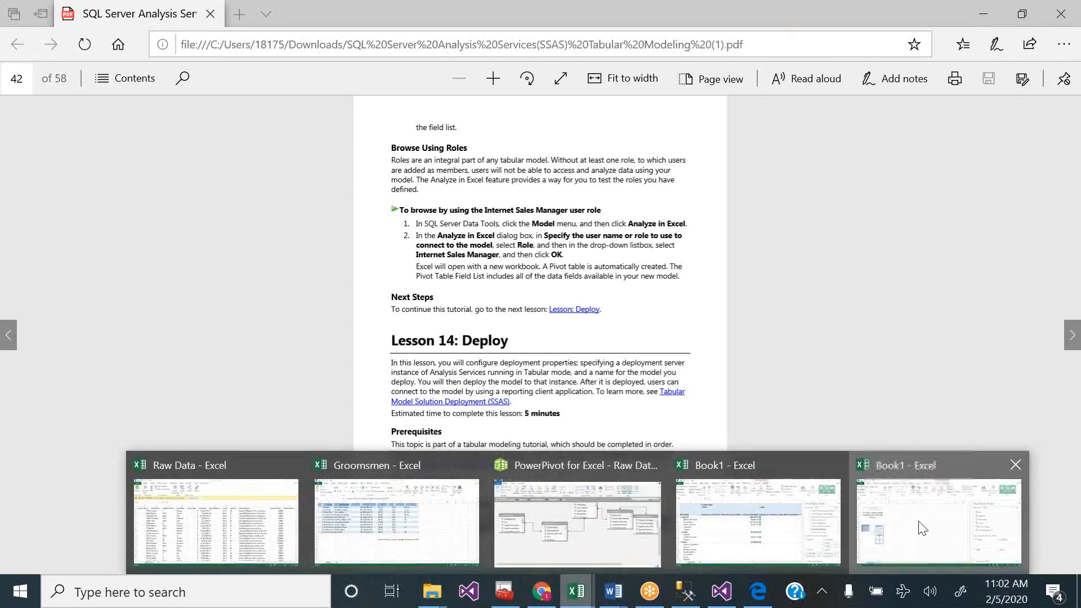
left_click(922, 528)
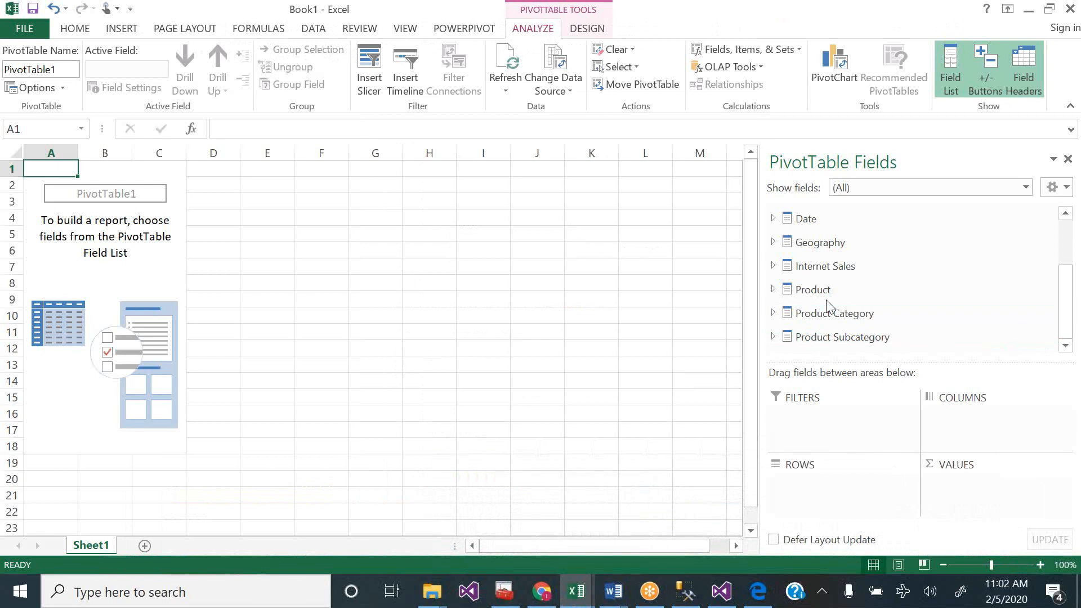
- Look through the tables in the PivotTable field list, including the fields under Product Category and Product Subcategory
left_click_drag(1063, 316, 1062, 264)
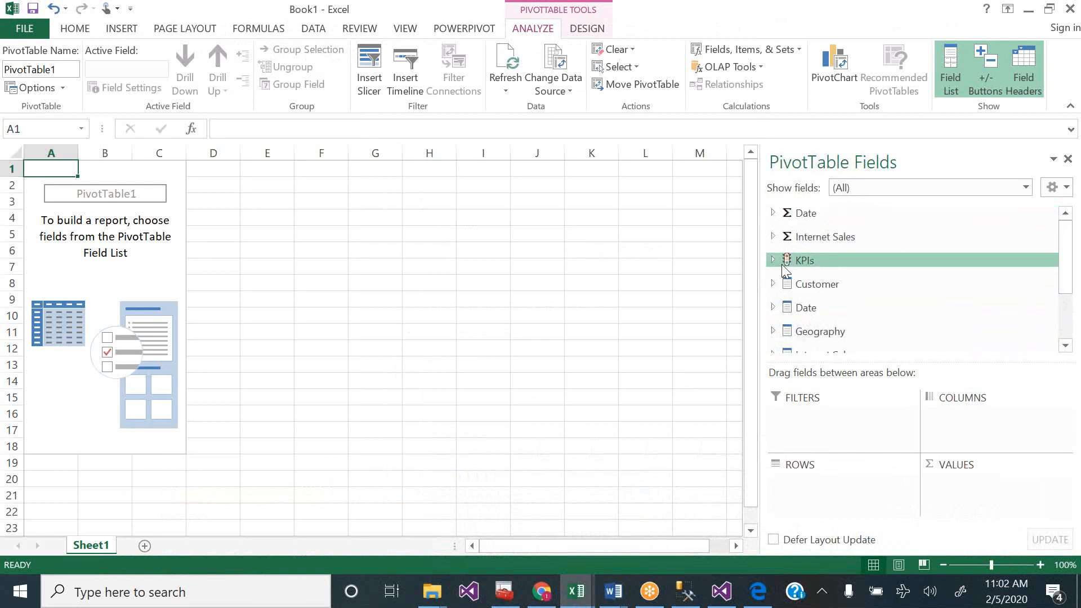
left_click(55, 255)
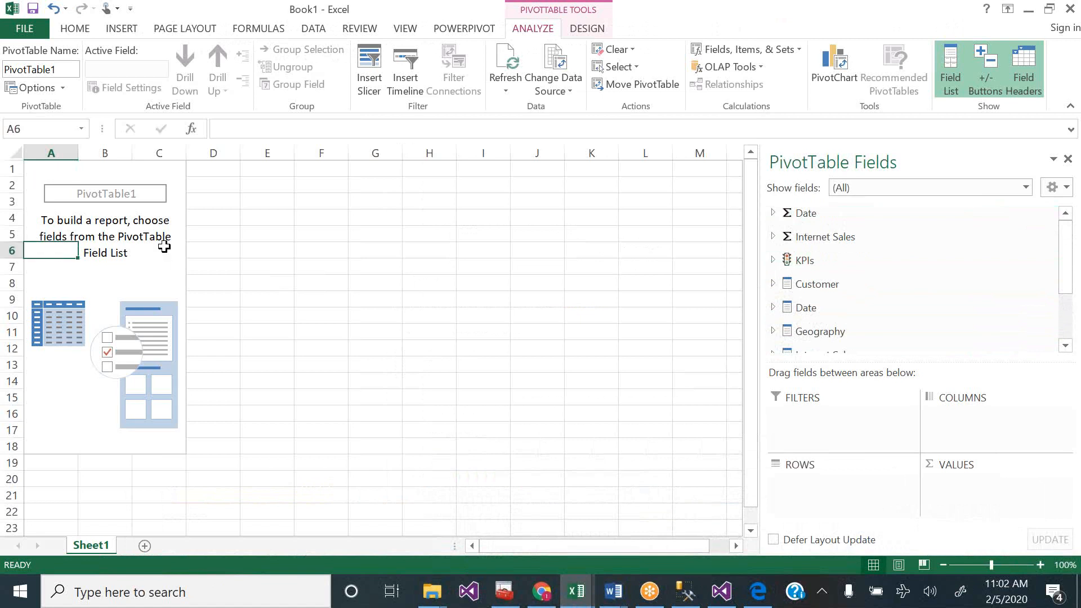
left_click(1066, 348)
left_click(1066, 347)
left_click(1066, 348)
left_click(1066, 348)
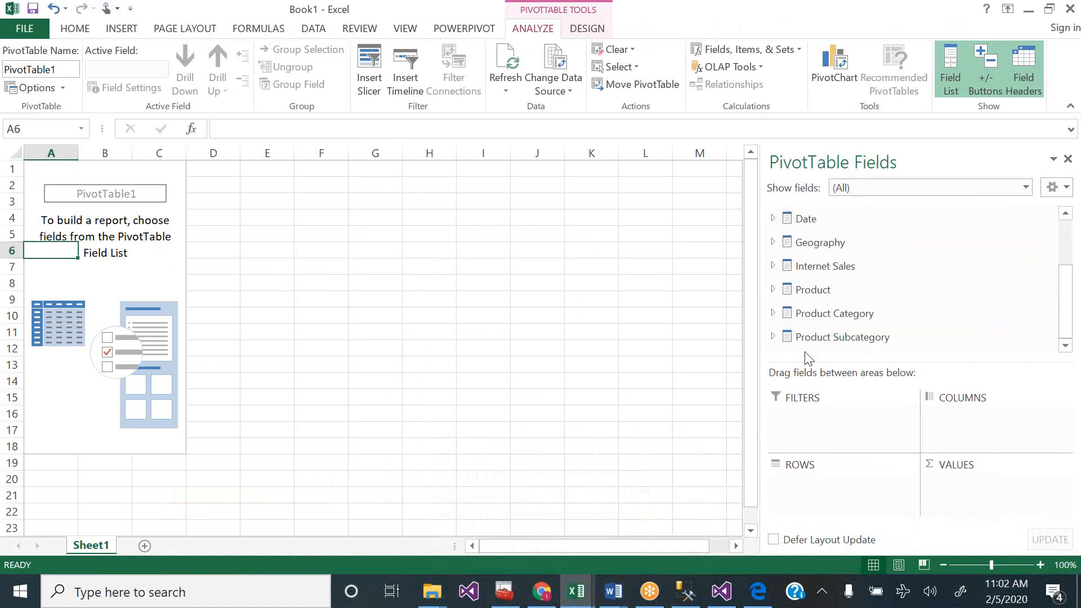
left_click(773, 313)
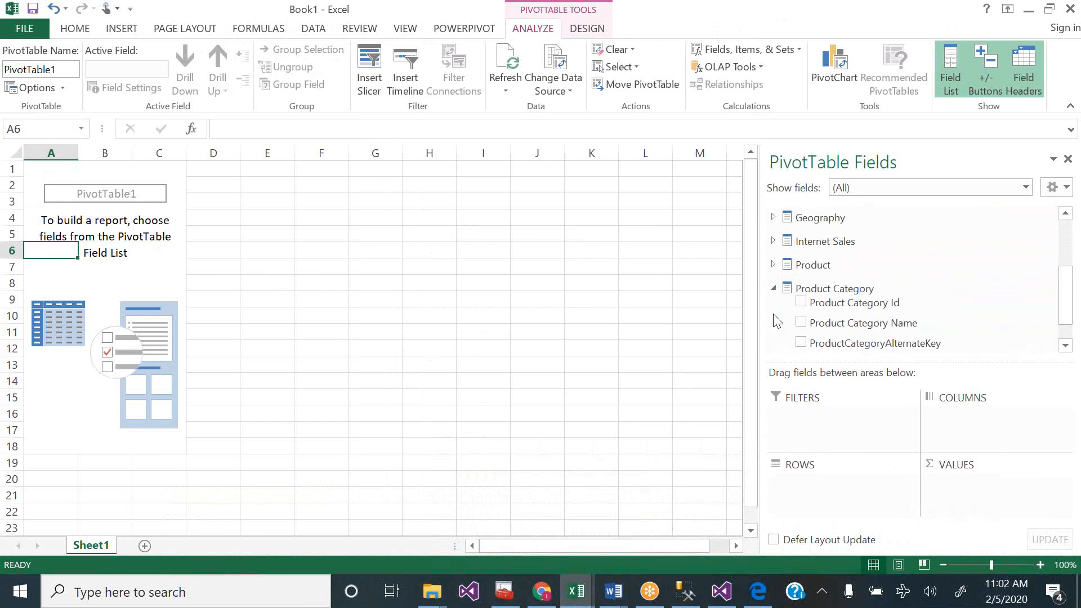
left_click(1065, 347)
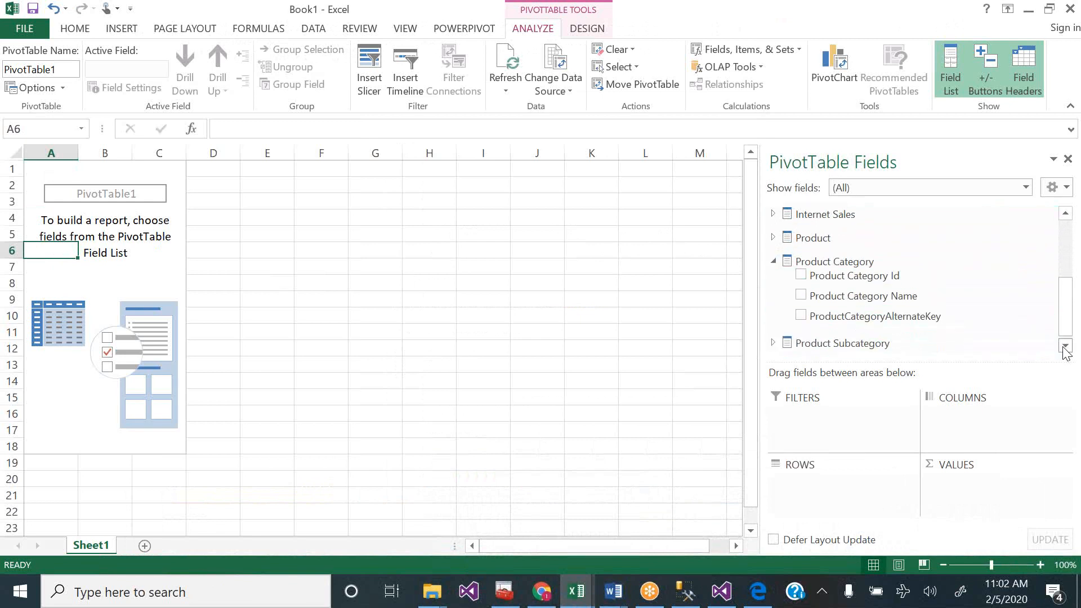
left_click(773, 336)
left_click(1065, 346)
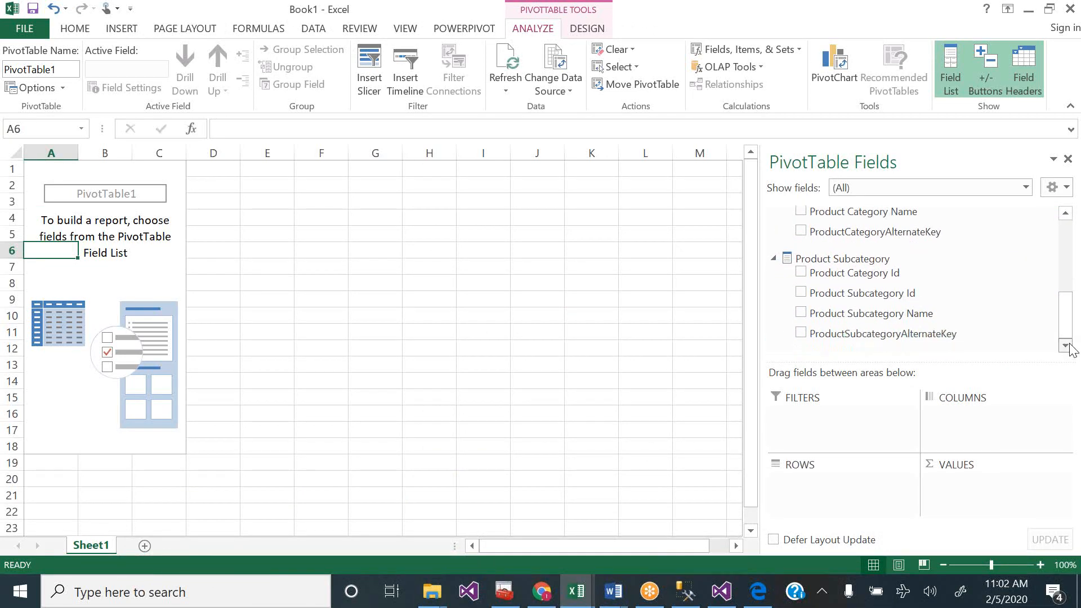
left_click_drag(1065, 332, 1067, 293)
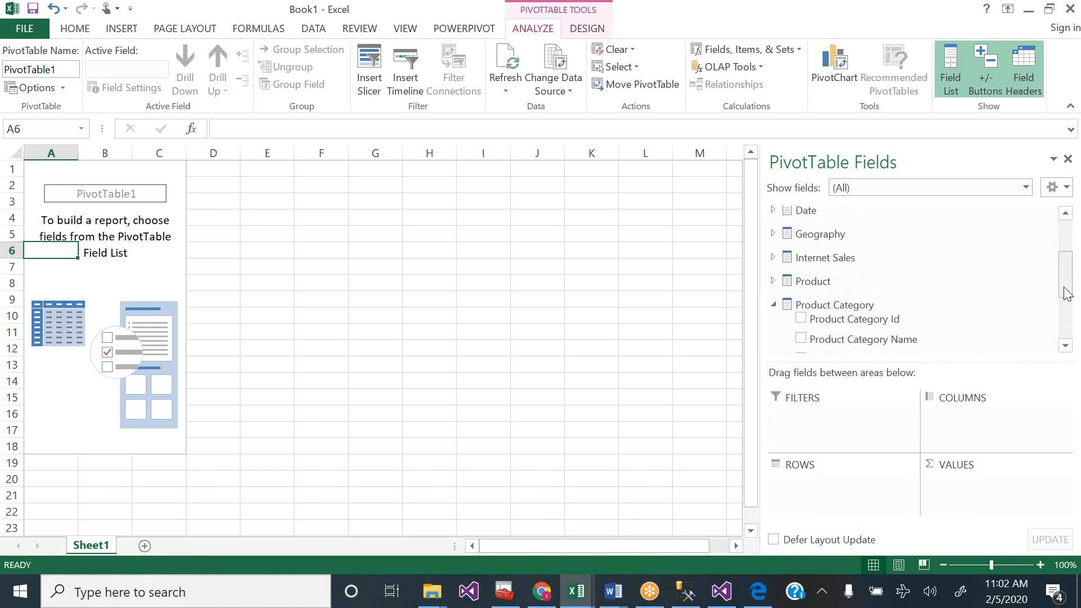
left_click(772, 305)
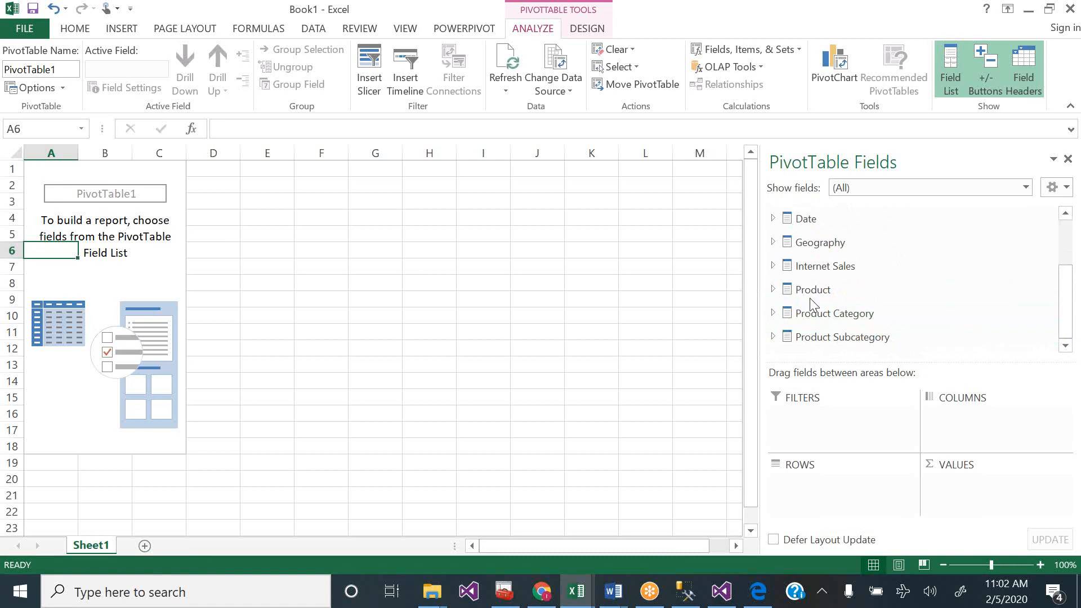
- Look at the hierarchies in the Date table and the fields in the Product Category table
left_click(772, 219)
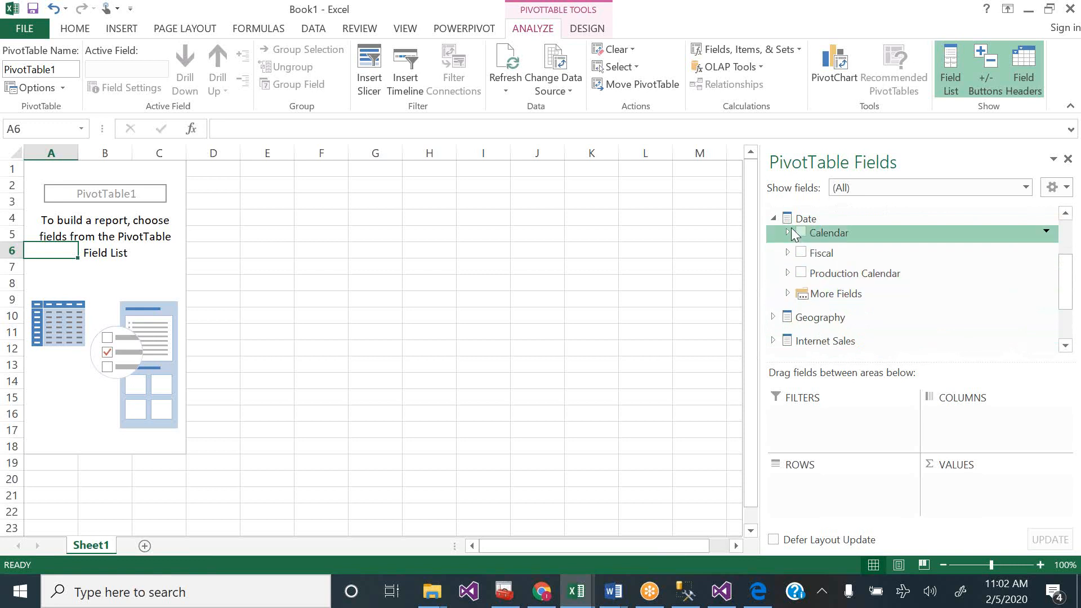
left_click_drag(1070, 287, 1067, 335)
left_click(772, 313)
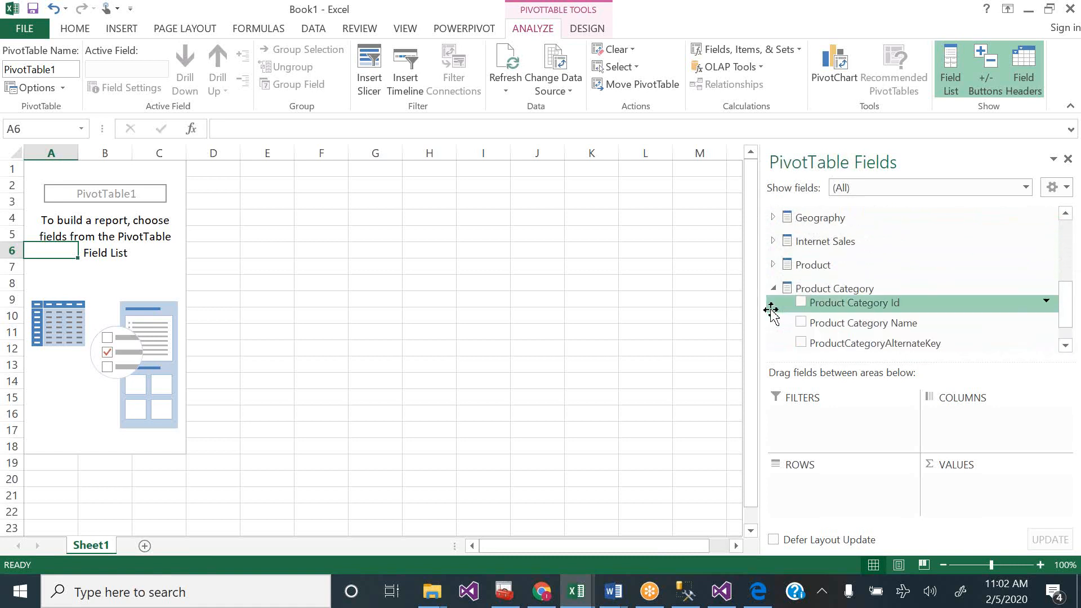
left_click(773, 289)
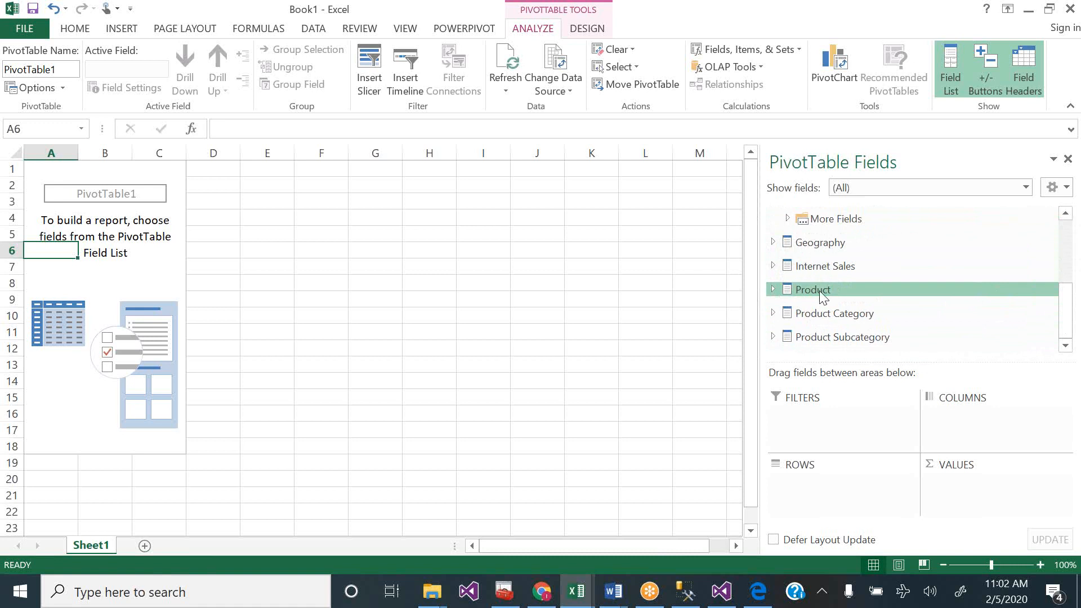
mouse_move(1070, 331)
left_mouse_down()
mouse_move(1070, 262)
mouse_move(1064, 316)
left_mouse_up()
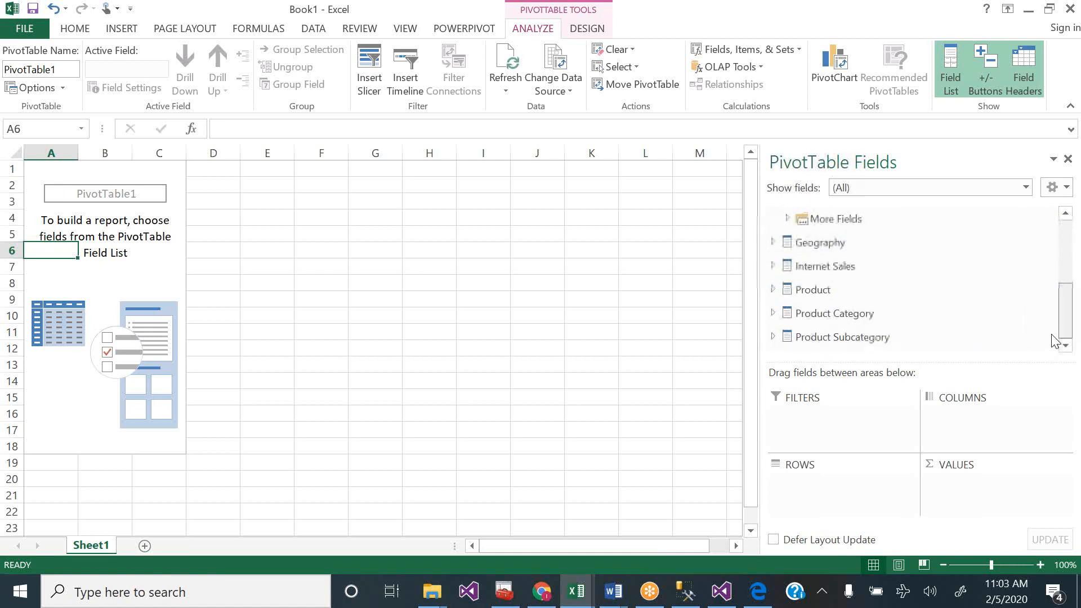
- Add Product Category Name, Product SubCategory Name and Product Name from the Product table to the PivotTable rows
left_click(773, 289)
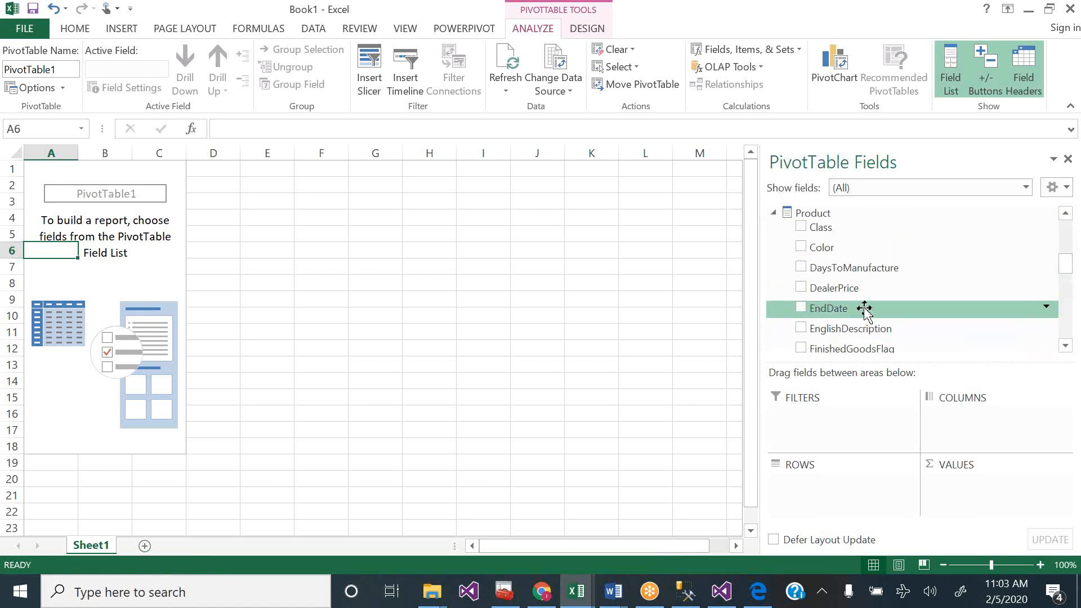
left_click(1066, 347)
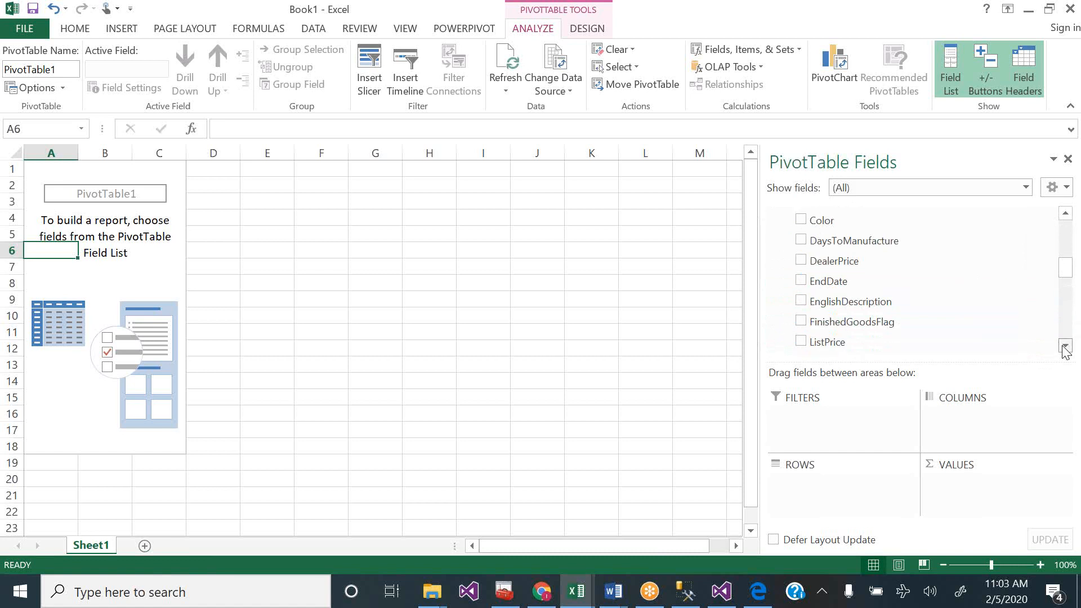
left_click(1065, 347)
left_click(1065, 347)
left_click(1065, 347)
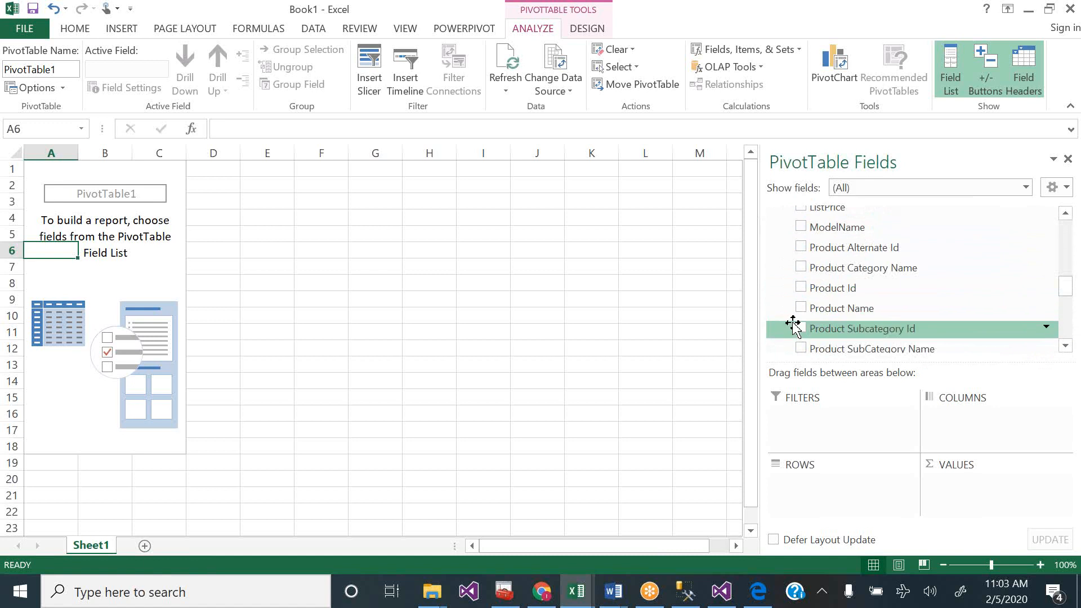
left_click(800, 268)
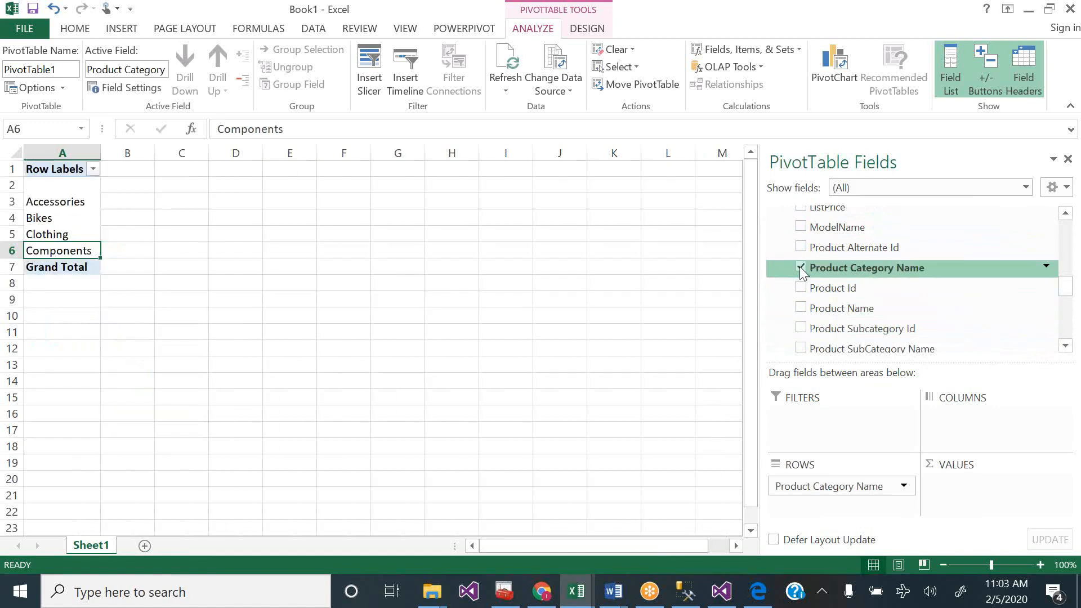
left_click(801, 349)
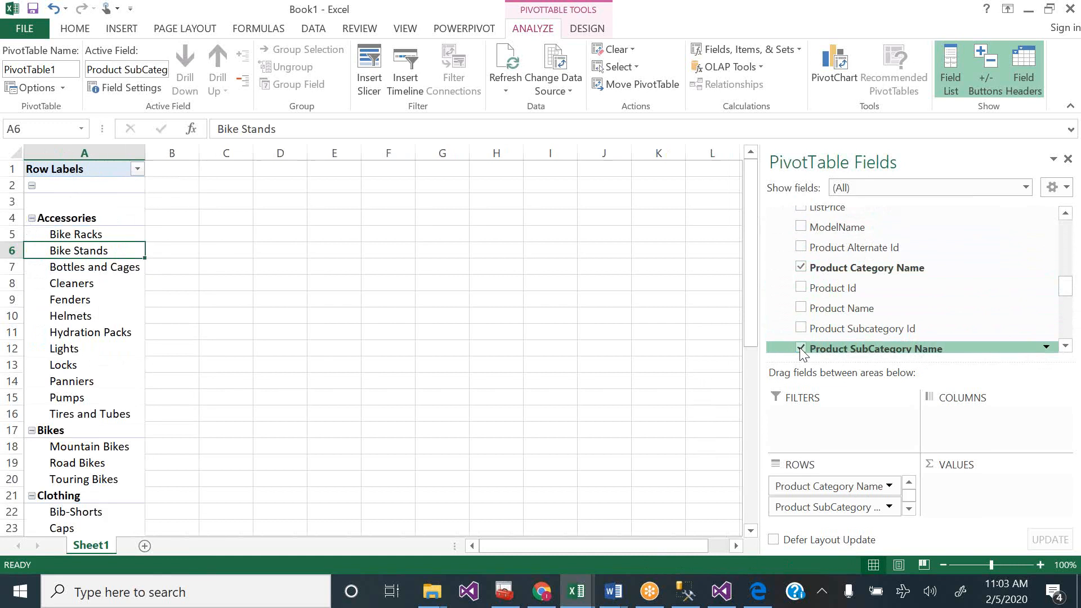
left_click(803, 308)
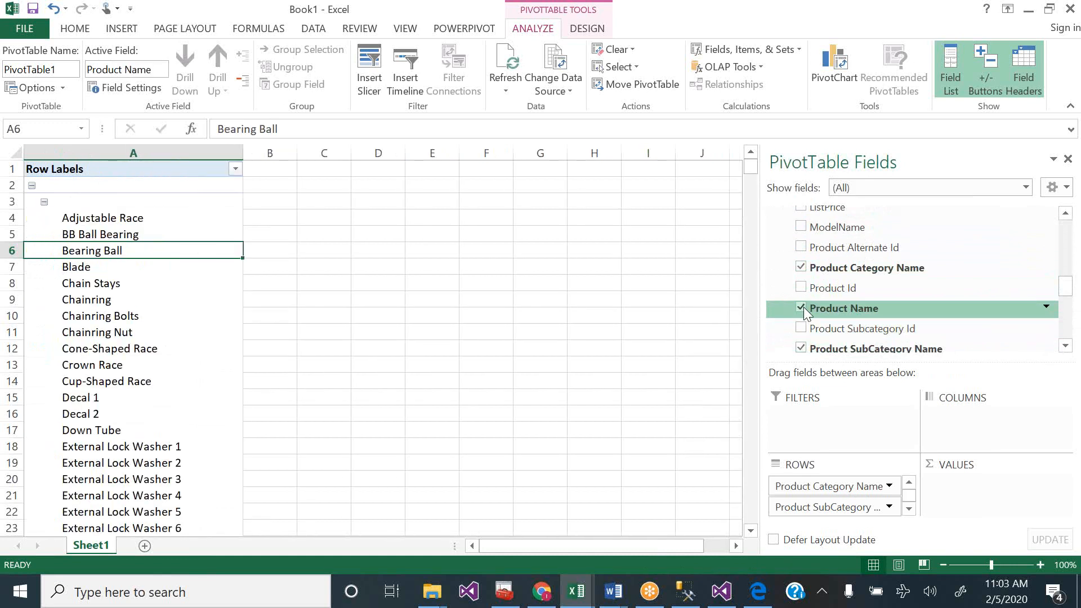
- Add the Internet Total Sales measure from the Internet Sales measure group to the PivotTable values
scroll(1066, 263, "up", 1)
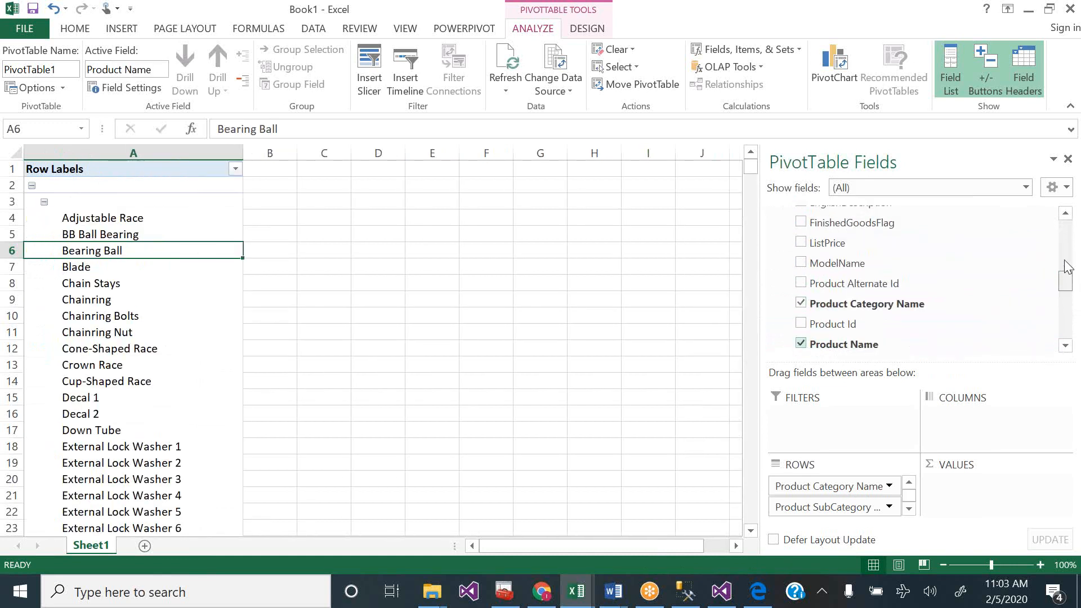
scroll(1066, 263, "up", 5)
scroll(1066, 236, "up", 3)
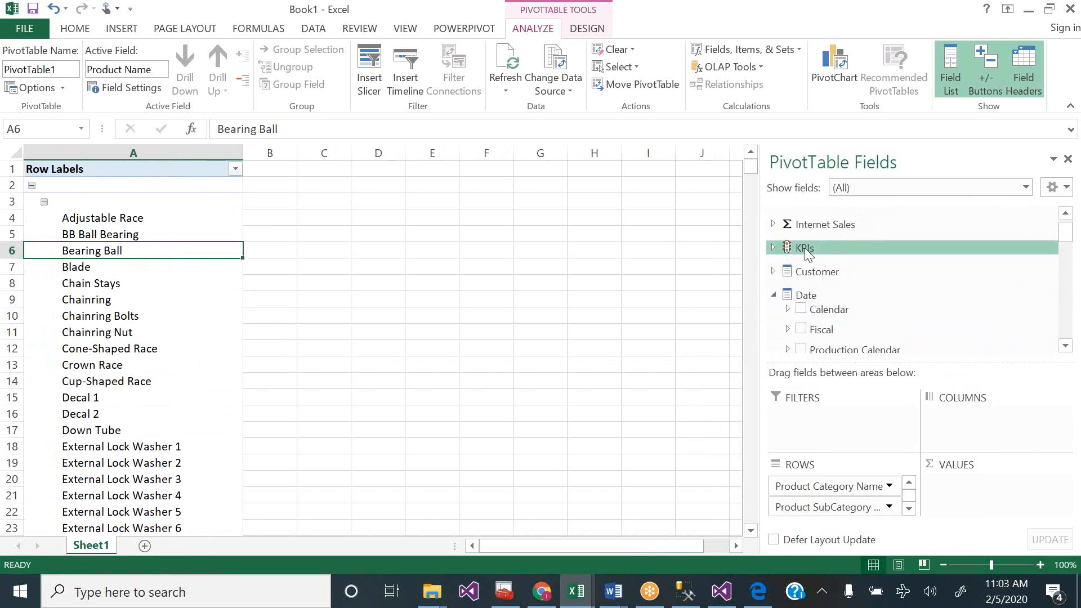
left_click(774, 224)
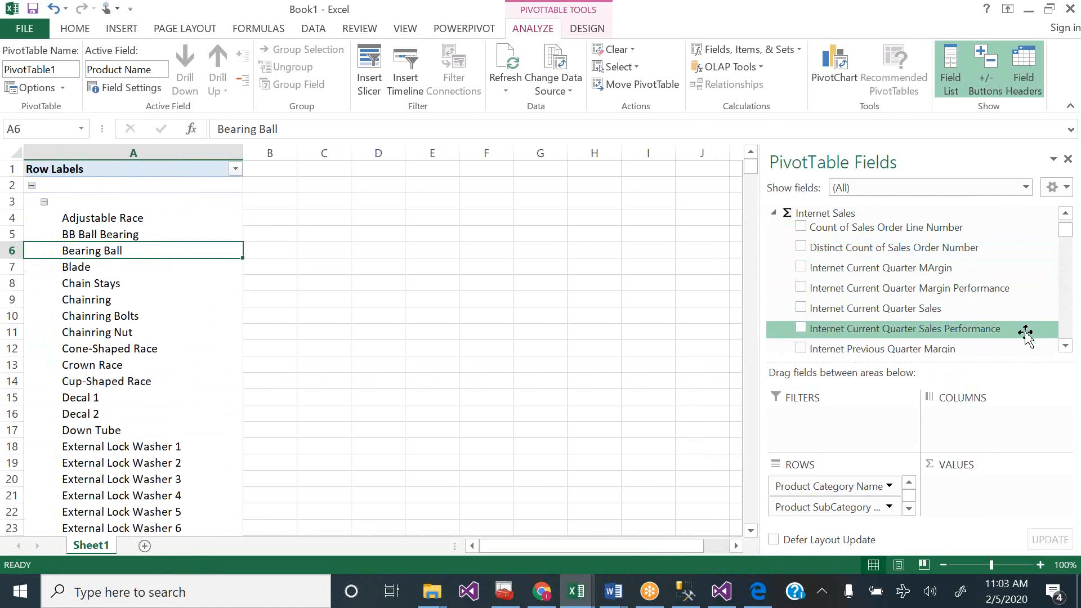
left_click(1066, 346)
left_click(1066, 346)
left_click(1066, 346)
left_click(1066, 346)
left_click(1066, 346)
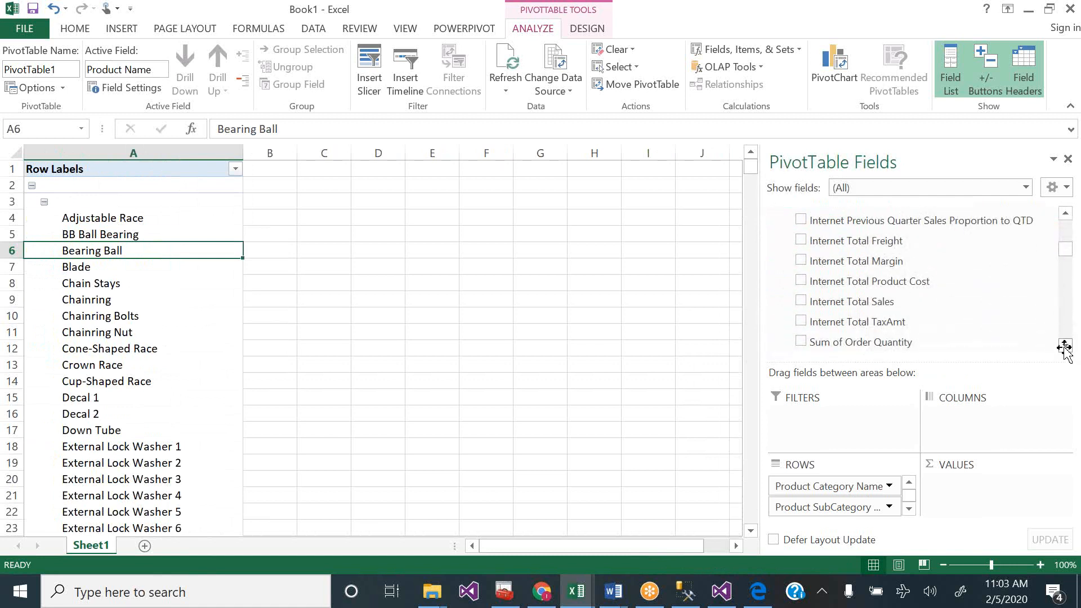
left_click(801, 301)
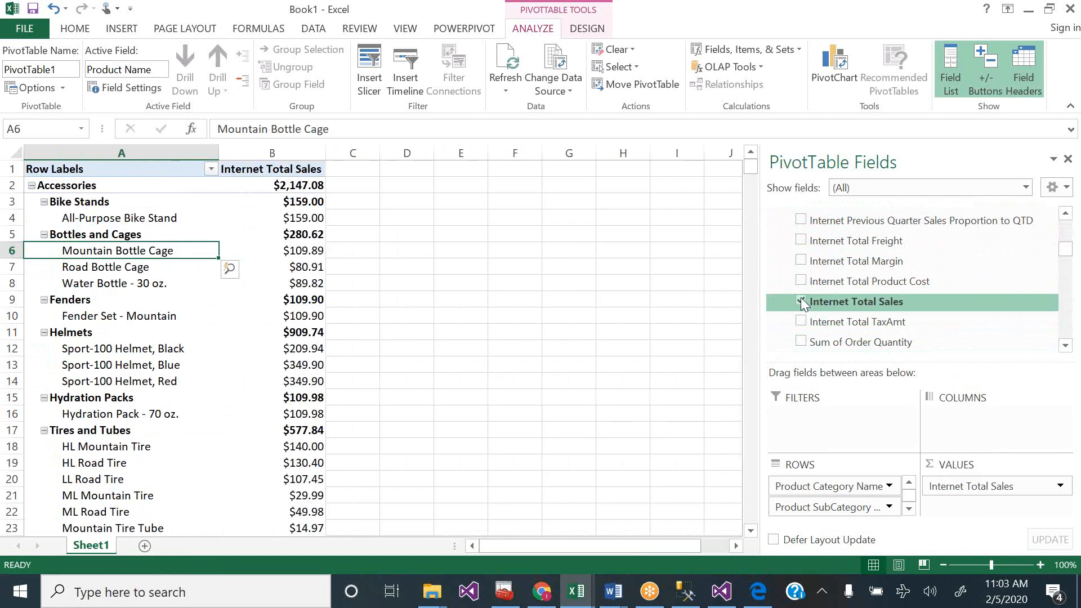
- Try the Internet Previous Quarter Margin measure in the PivotTable values and remove it again
left_click(1066, 213)
left_click(1066, 213)
left_click(1066, 213)
left_click(1066, 212)
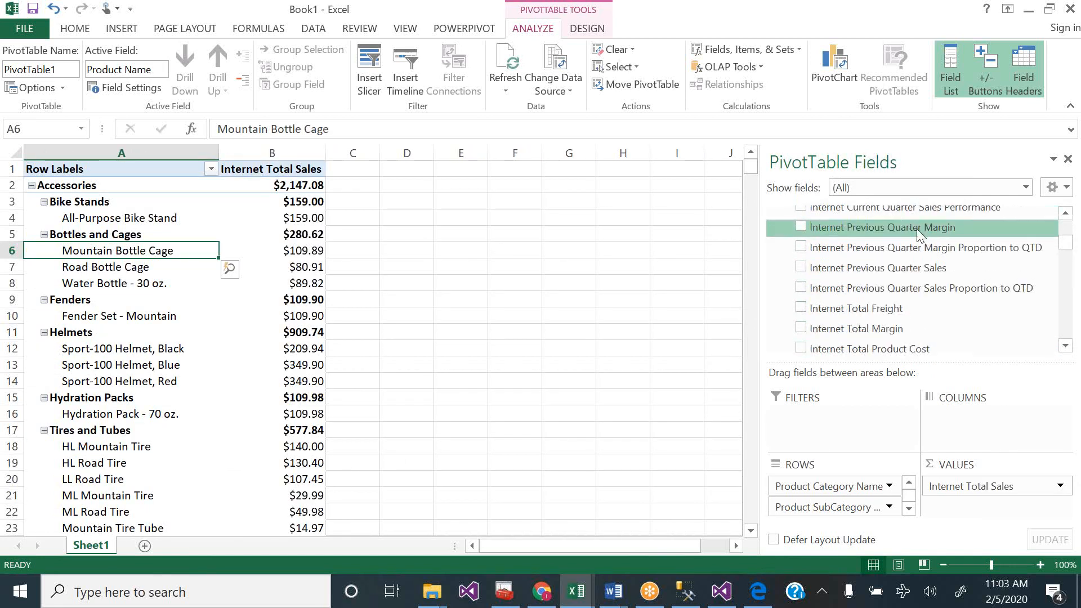
left_click(801, 227)
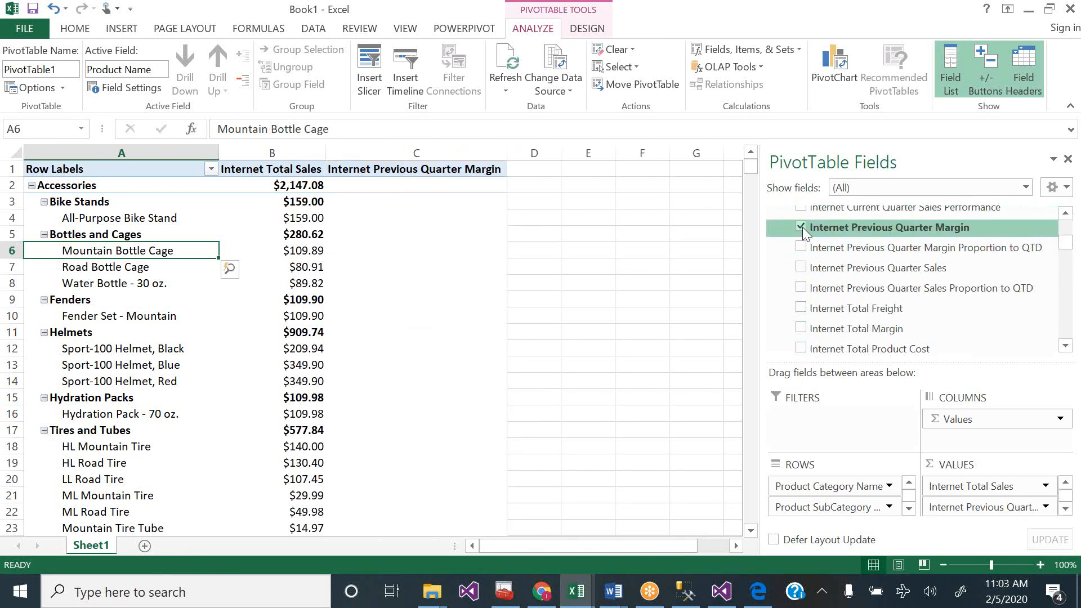
left_click(802, 227)
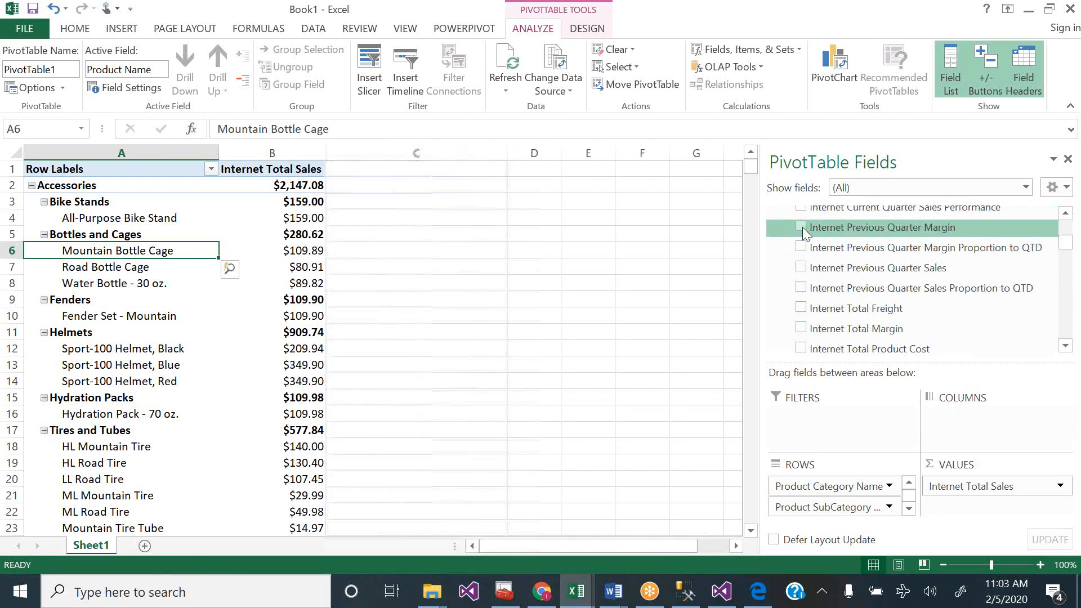
- Add the Internet Total Margin measure to the PivotTable values and collapse the Internet Sales measure group
left_click(801, 329)
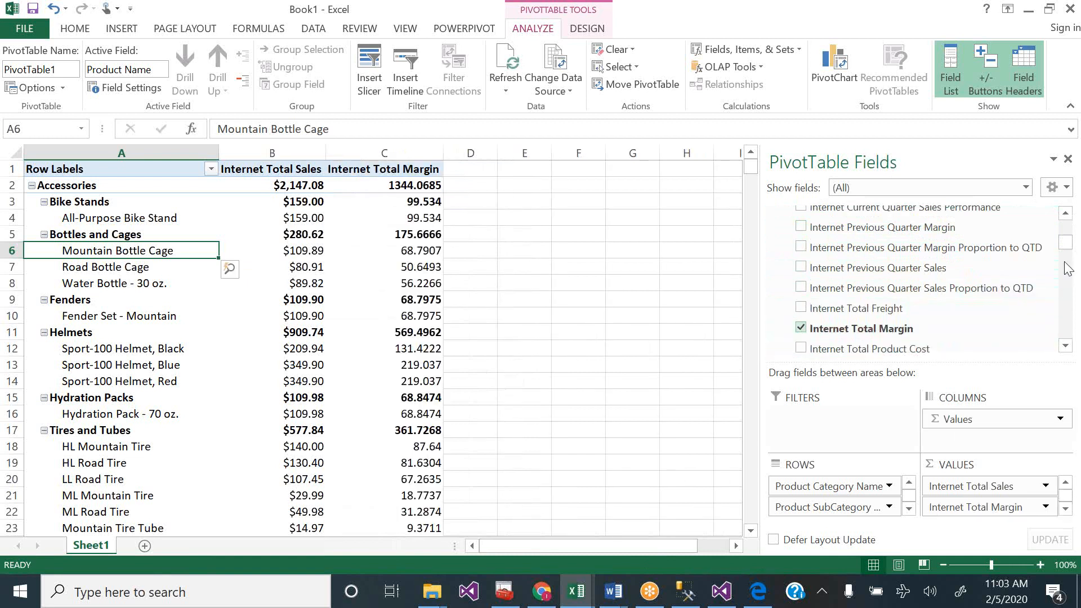
left_click_drag(1066, 242, 1066, 234)
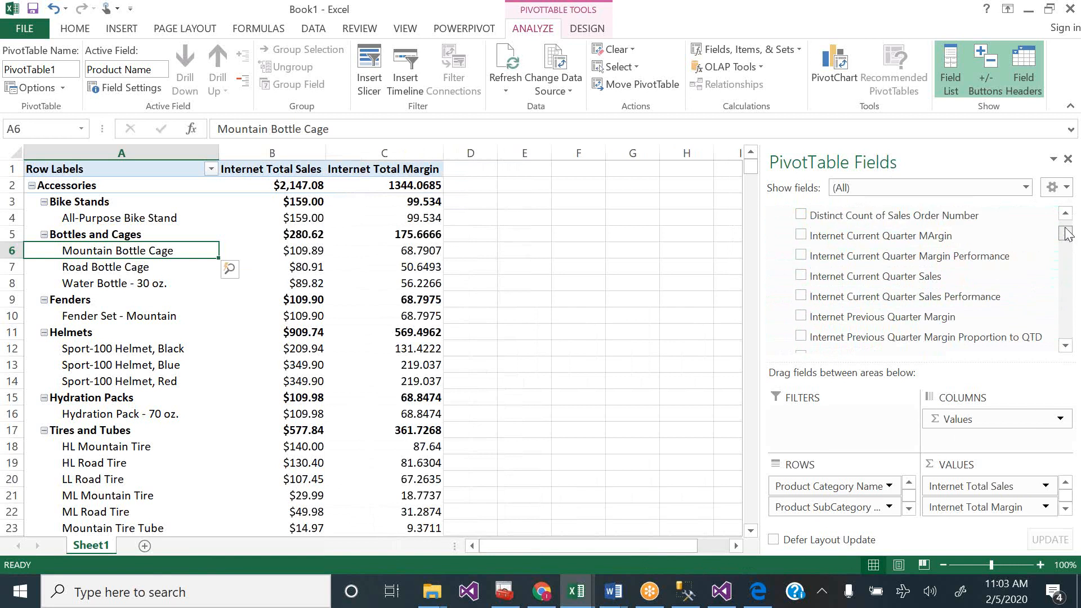
left_click(1066, 215)
left_click(1065, 215)
left_click(1066, 215)
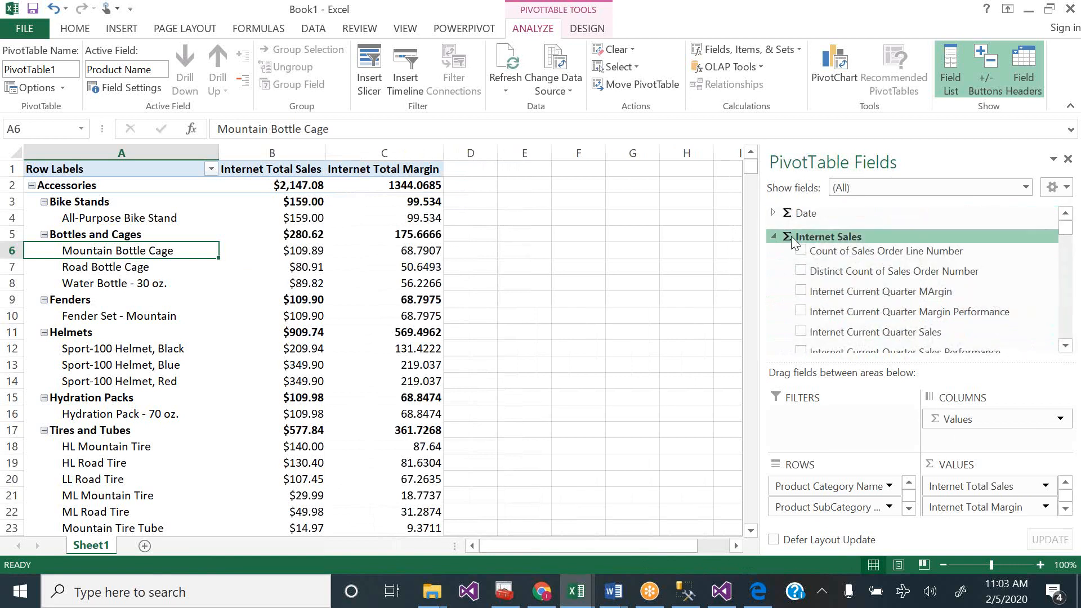
left_click(775, 237)
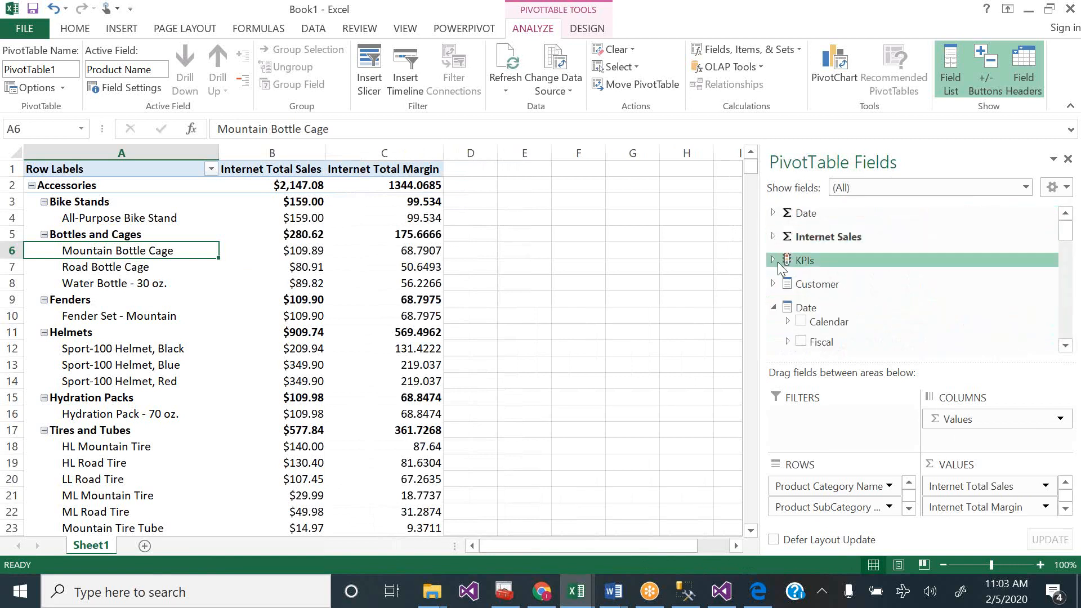
- Try the Status of the Internet Current Quarter Sales Performance KPI in the PivotTable and remove it again
left_click(774, 260)
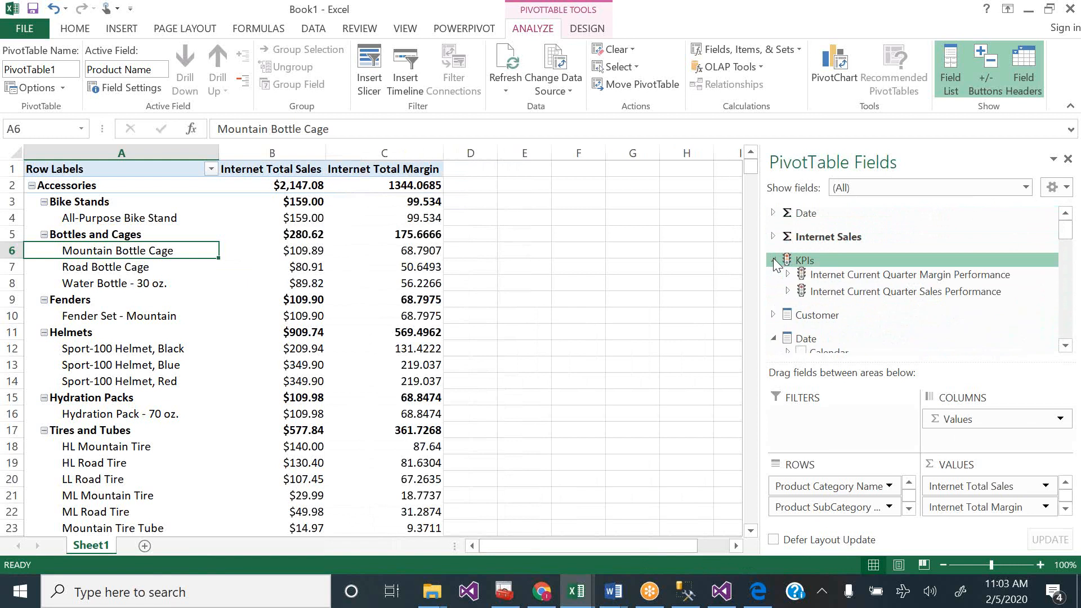
left_click(788, 291)
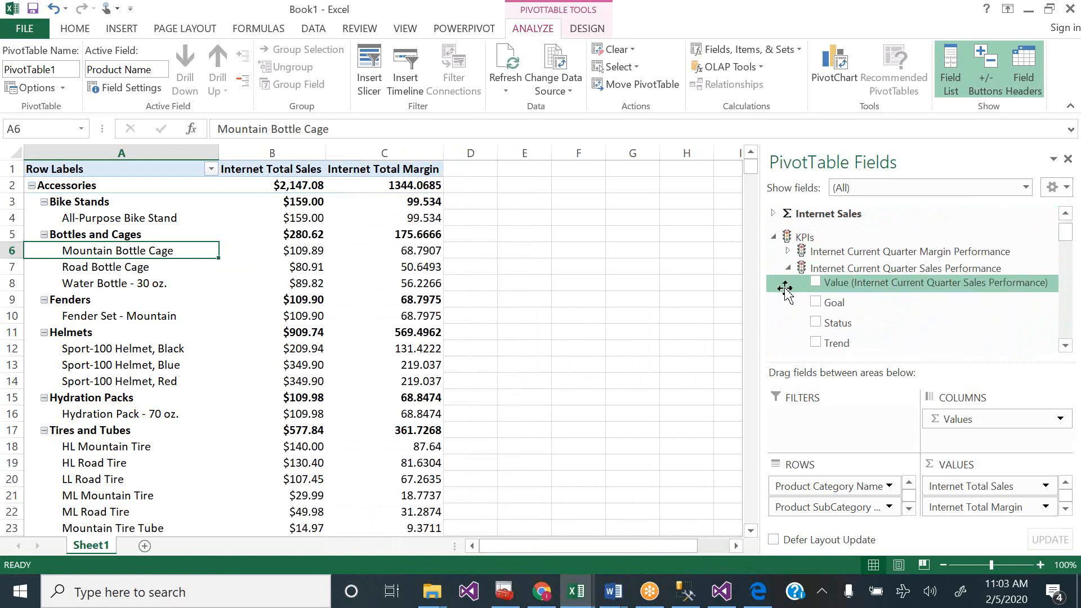
left_click(816, 323)
left_click(816, 323)
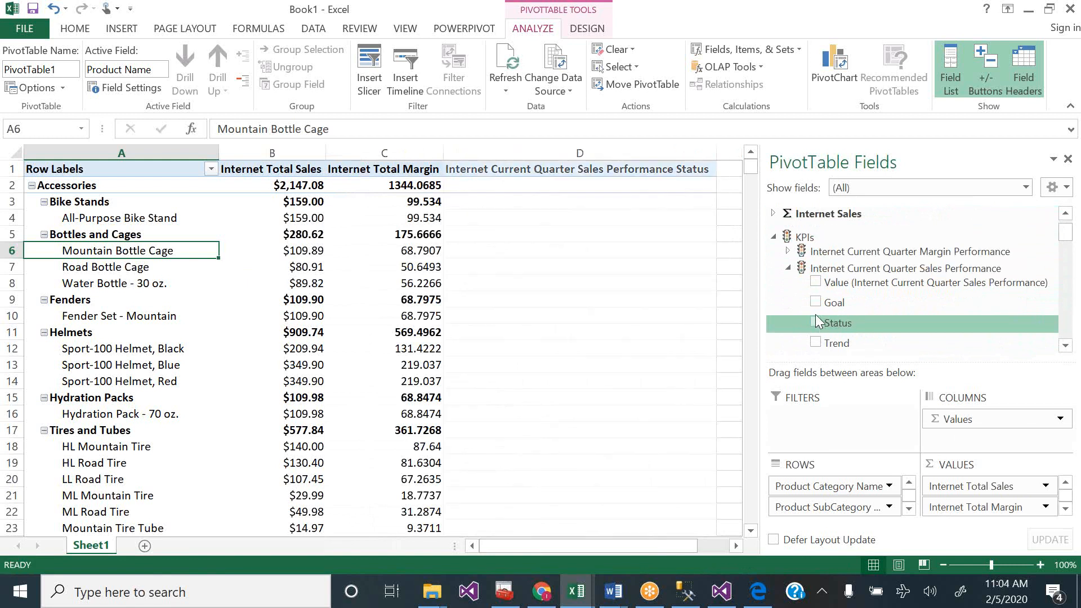
- Collapse the Sales Performance KPI and try the Goal of the Internet Current Quarter Margin Performance KPI in the PivotTable
left_click(787, 267)
left_click(787, 251)
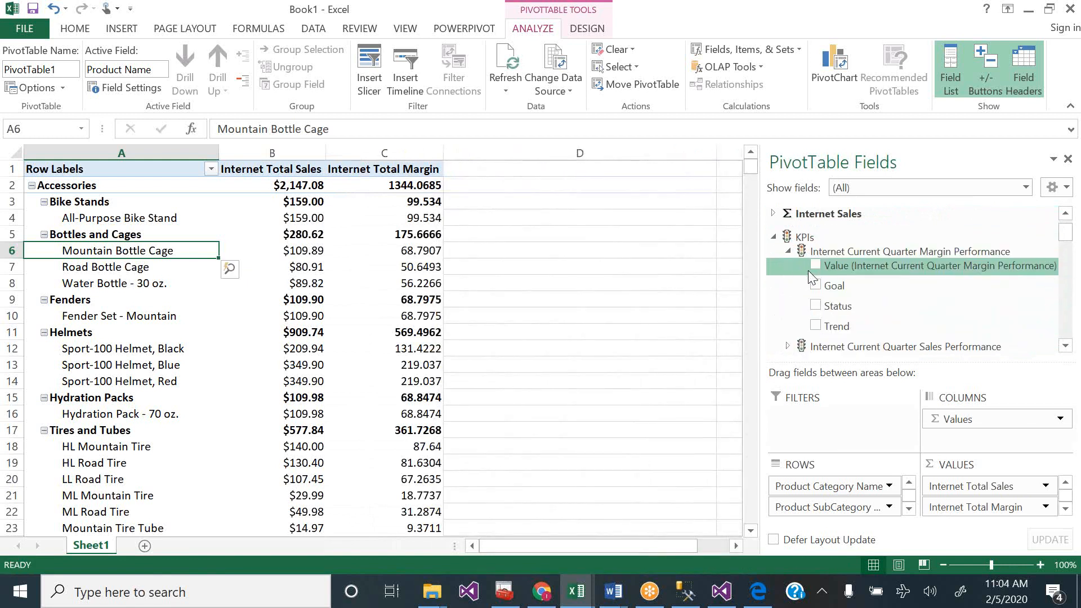
left_click(815, 286)
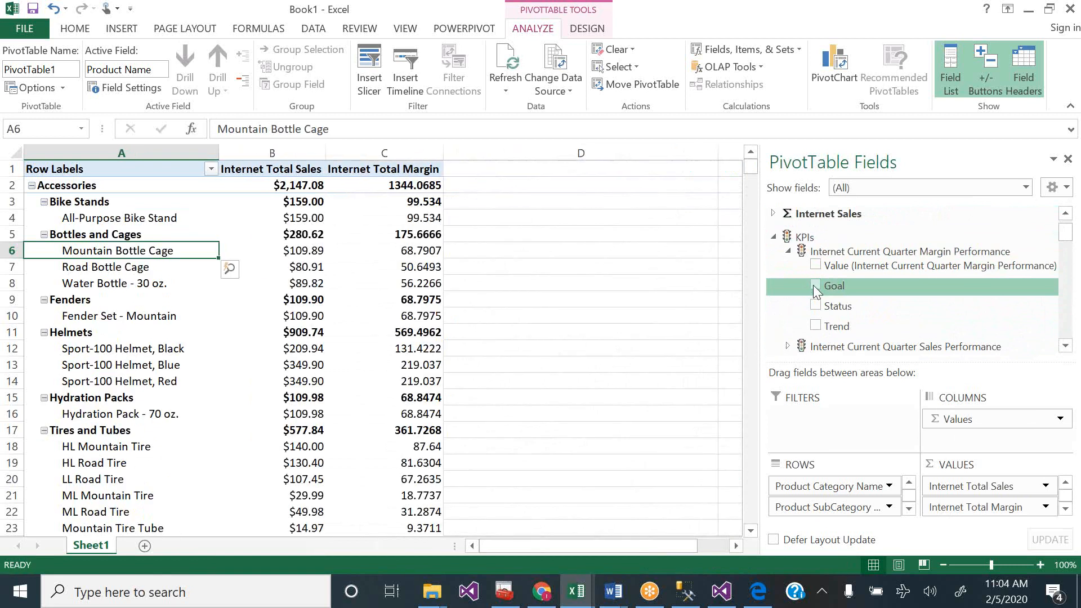
- Replace the Goal of the Internet Current Quarter Margin Performance KPI with its Status, try its Value, and remove the KPI's fields again
left_click(813, 285)
left_click(815, 303)
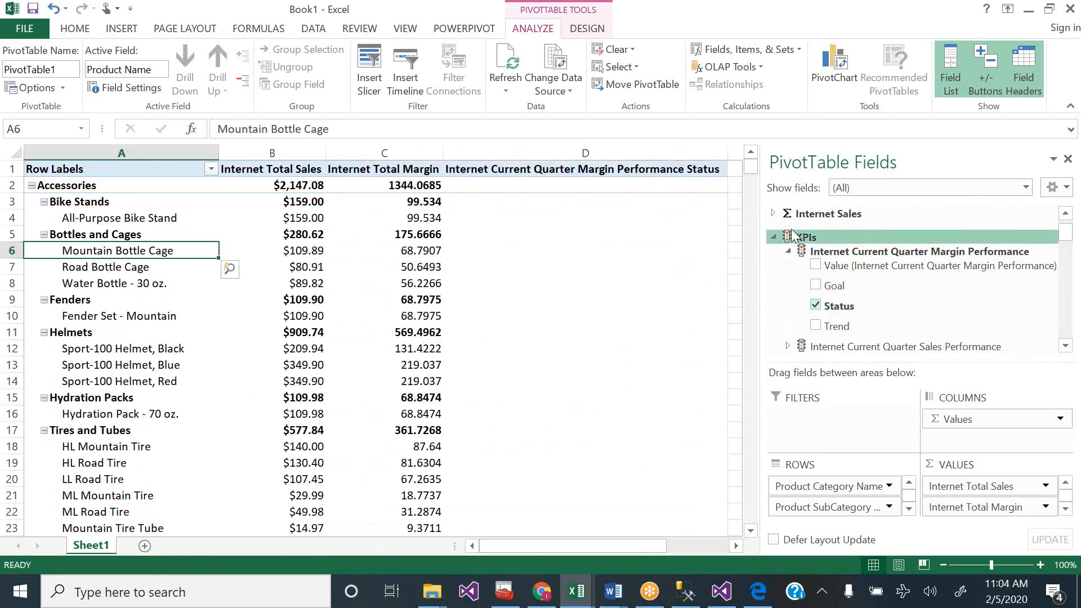
mouse_move(751, 169)
left_mouse_down()
mouse_move(740, 360)
mouse_move(748, 164)
left_mouse_up()
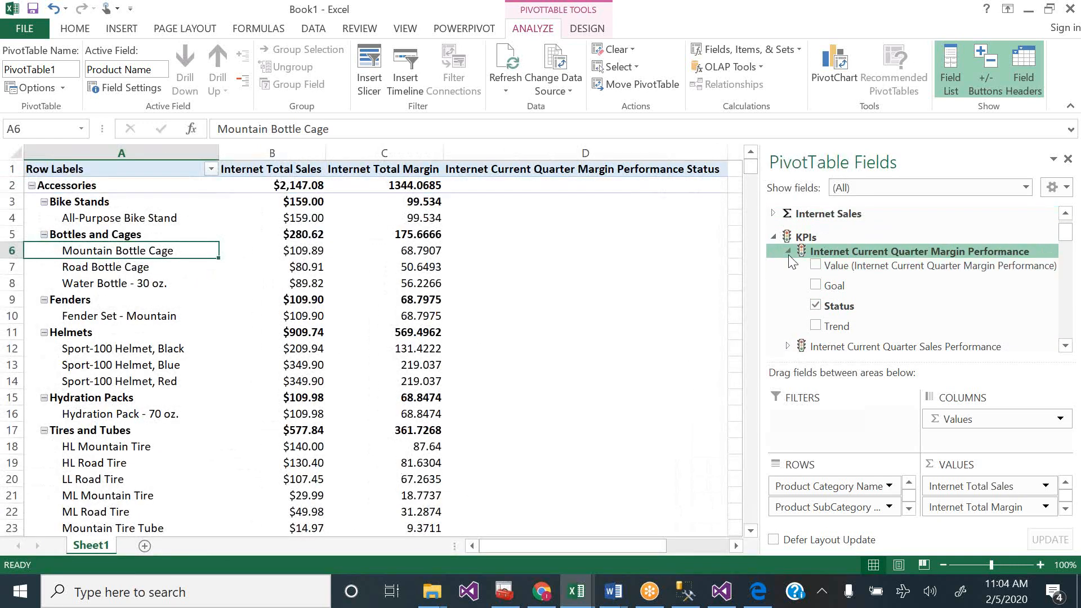
left_click(816, 264)
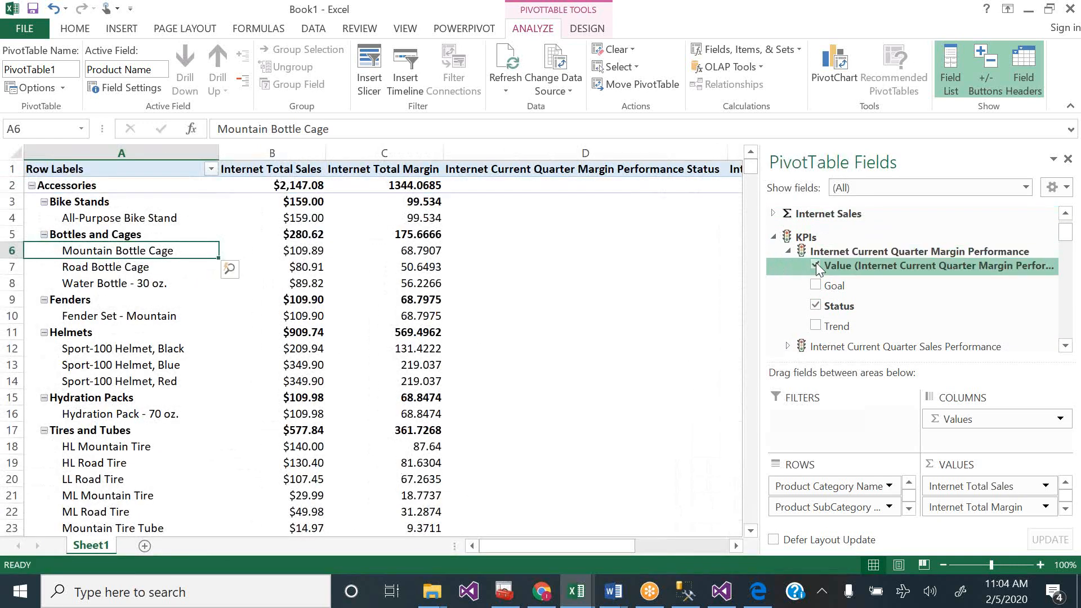
left_click(816, 306)
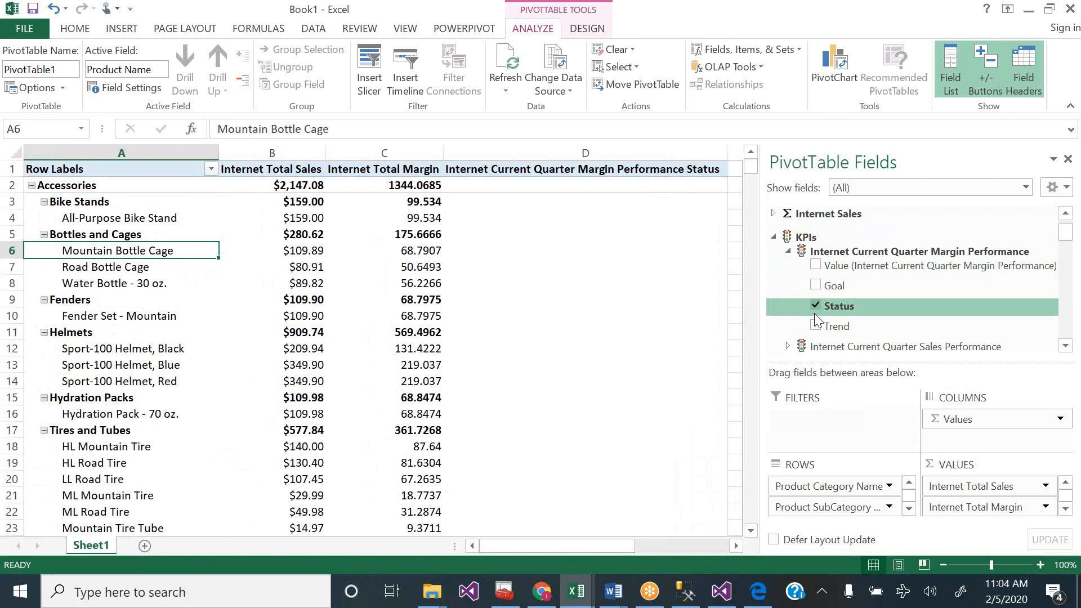
left_click(787, 251)
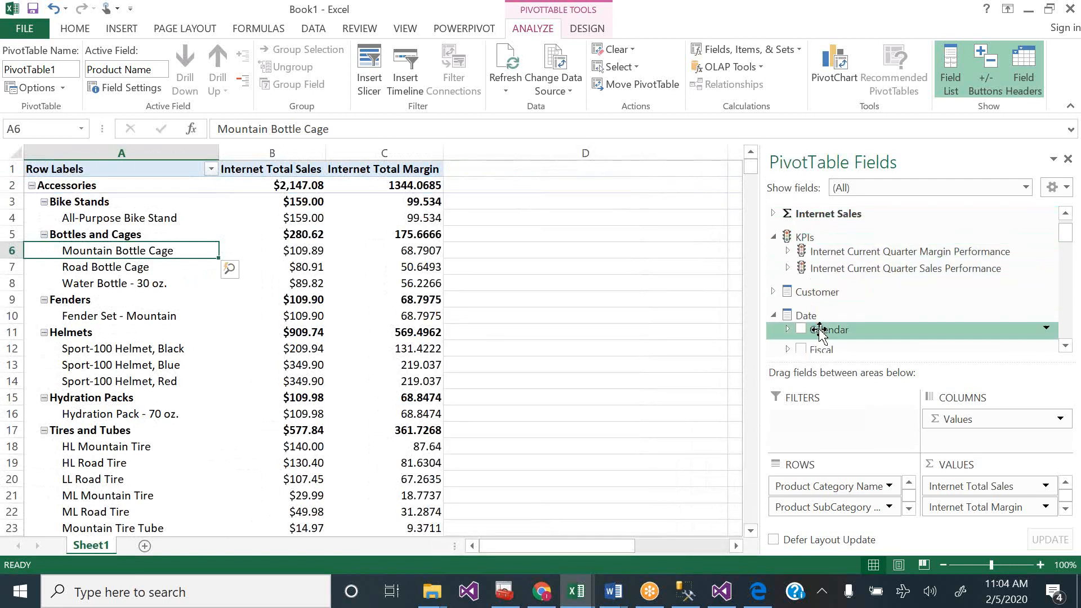
- Add the Calendar hierarchy to the PivotTable columns and try the Goal of the Internet Current Quarter Sales Performance KPI
left_click(800, 329)
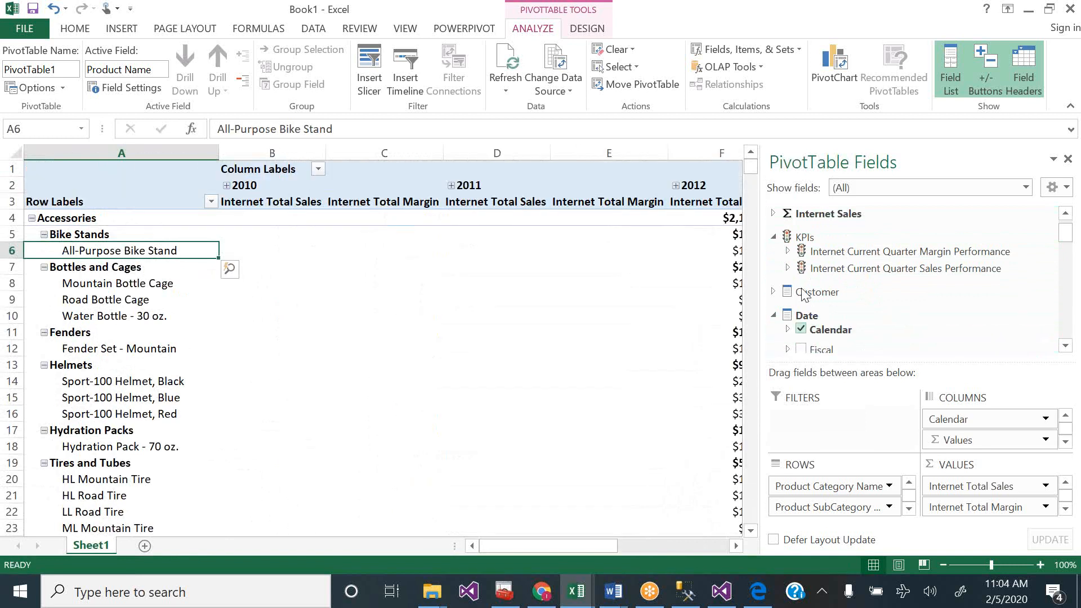
left_click(789, 268)
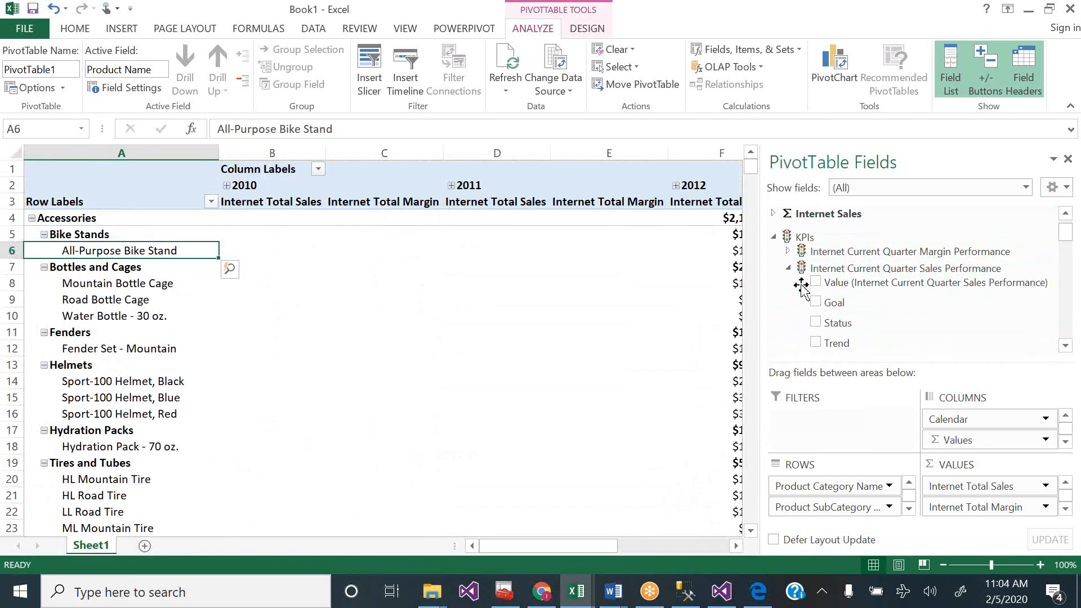
left_click(815, 302)
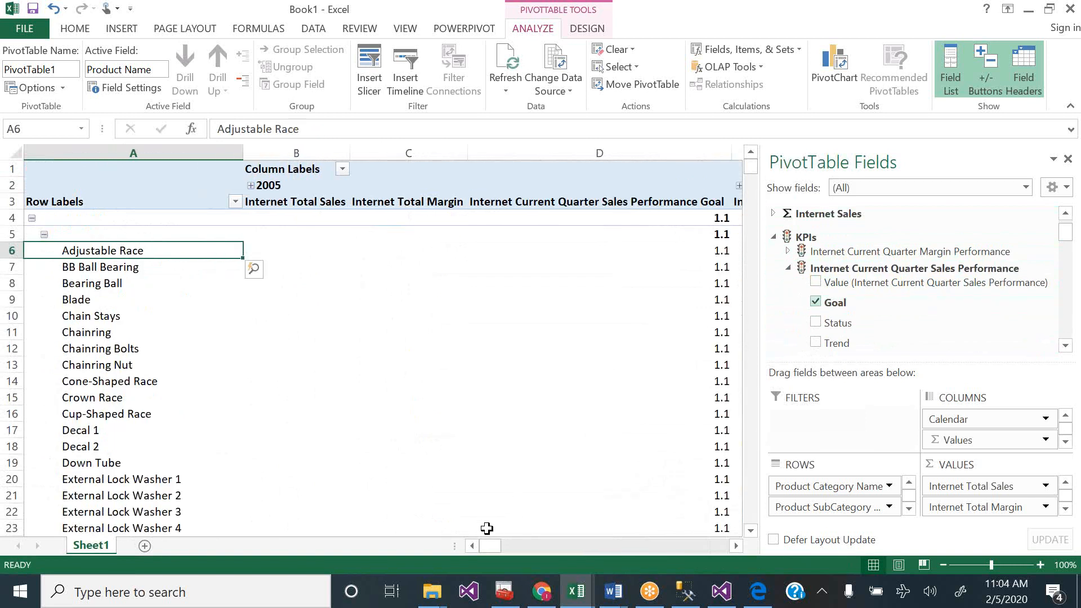
left_click(817, 301)
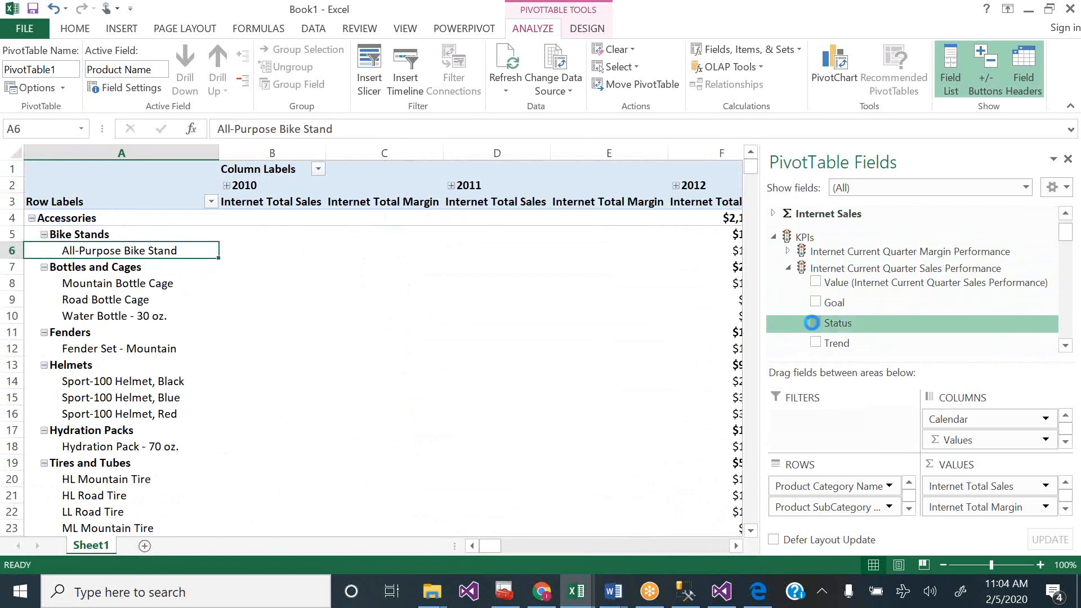
- Add the Status of the Internet Current Quarter Sales Performance KPI and reduce the PivotTable rows to Product Category Name only
left_click(815, 323)
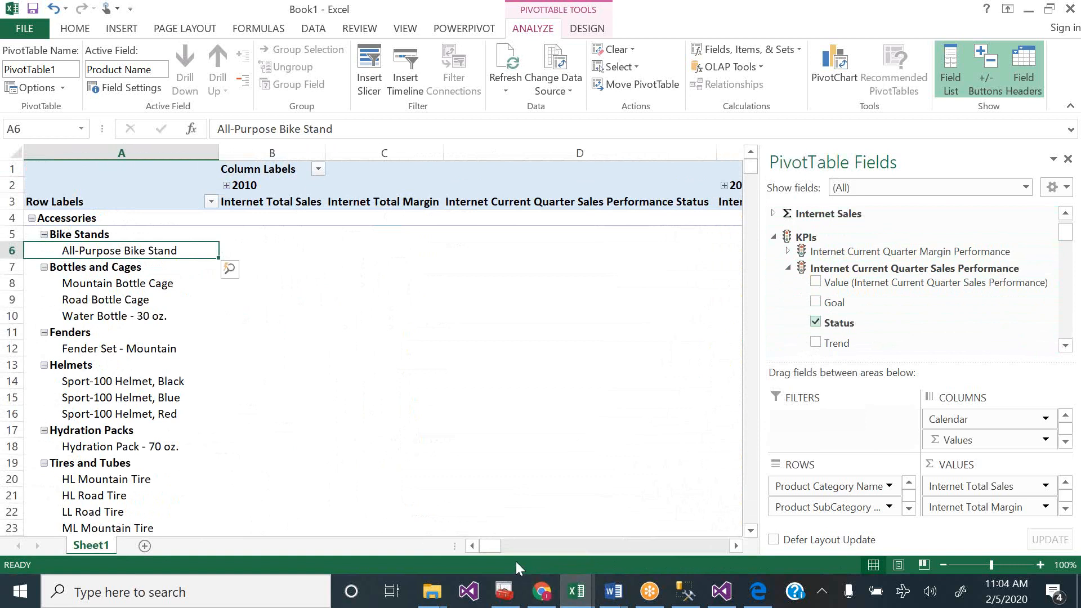
mouse_move(493, 547)
left_mouse_down()
mouse_move(652, 539)
mouse_move(477, 542)
left_mouse_up()
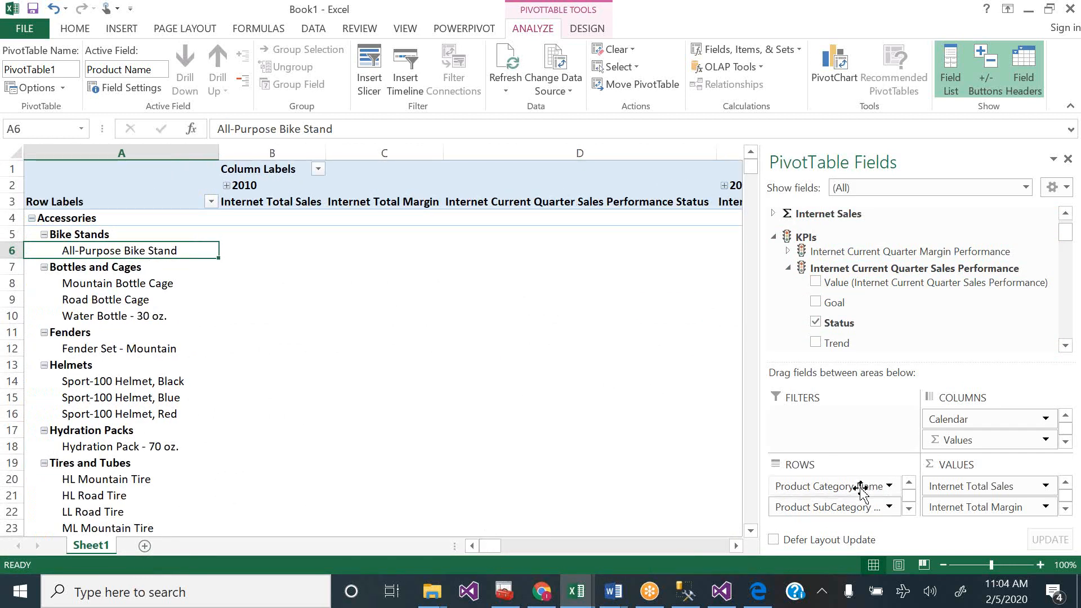
left_click_drag(852, 506, 656, 499)
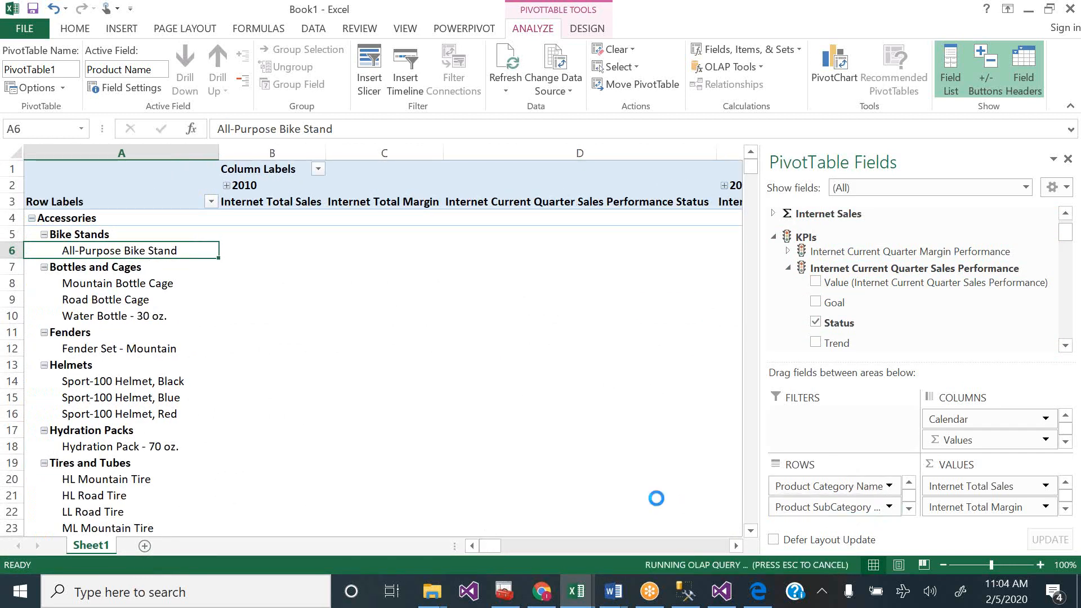
left_click_drag(814, 506, 644, 496)
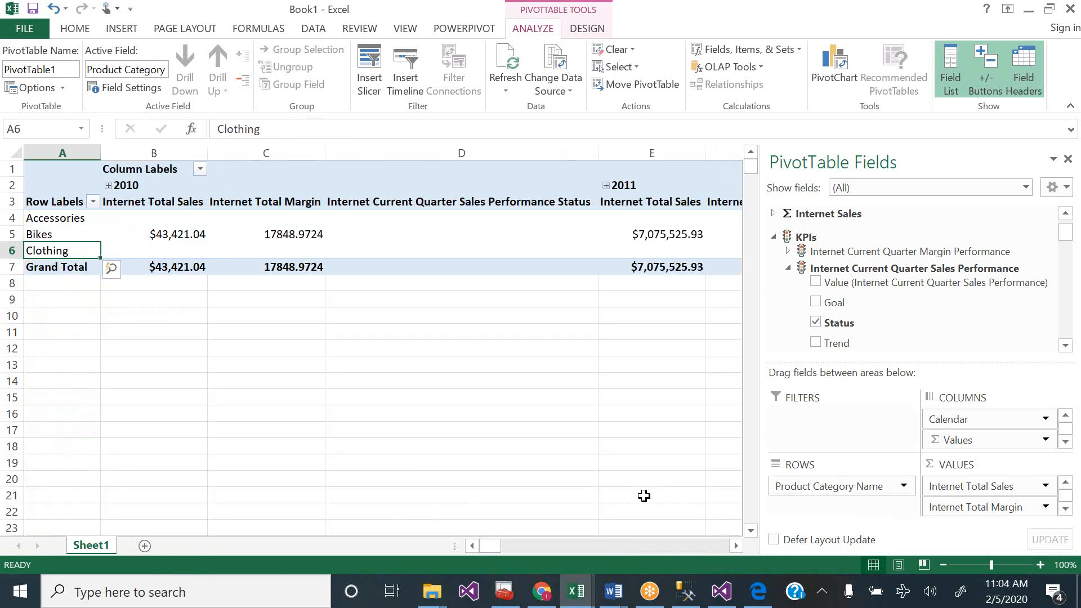
- Remove the Sales Performance KPI's Status from the PivotTable and narrow the 2011 sales and margin columns
left_click(816, 322)
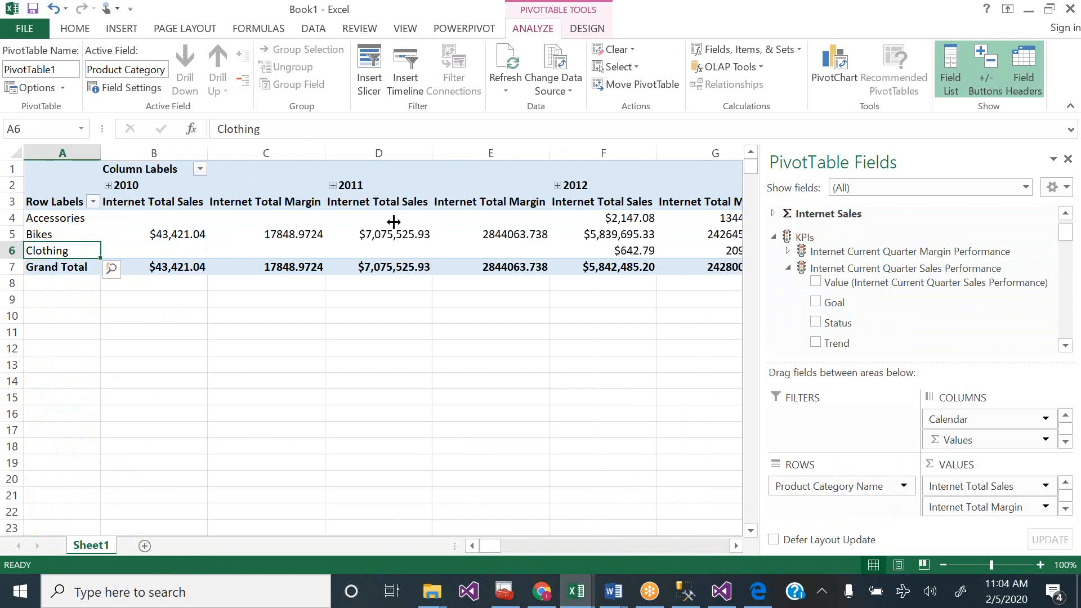
left_click_drag(432, 153, 409, 153)
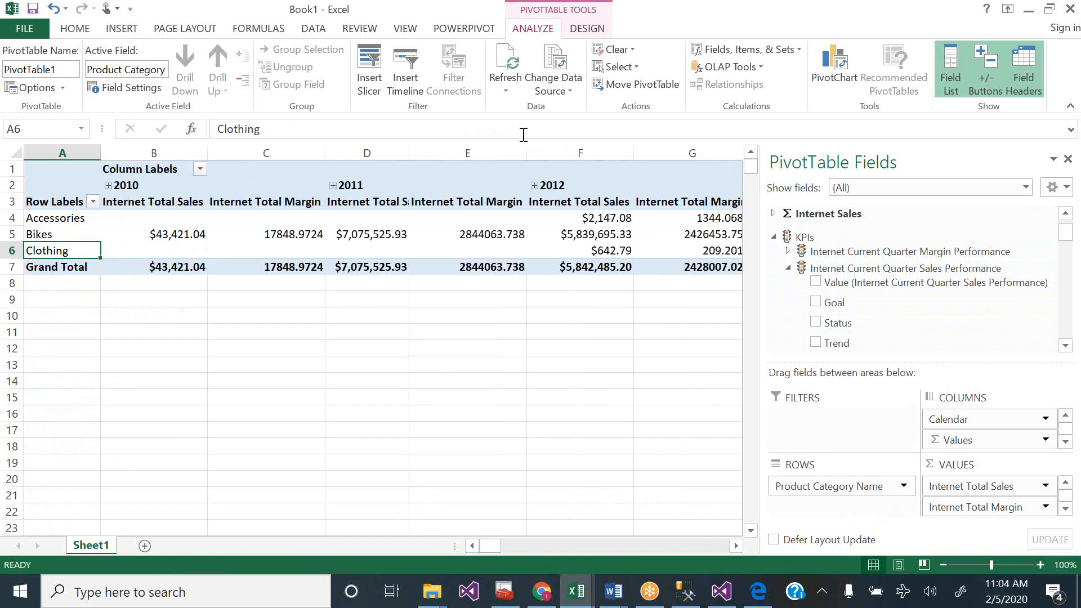
left_click_drag(522, 145, 495, 150)
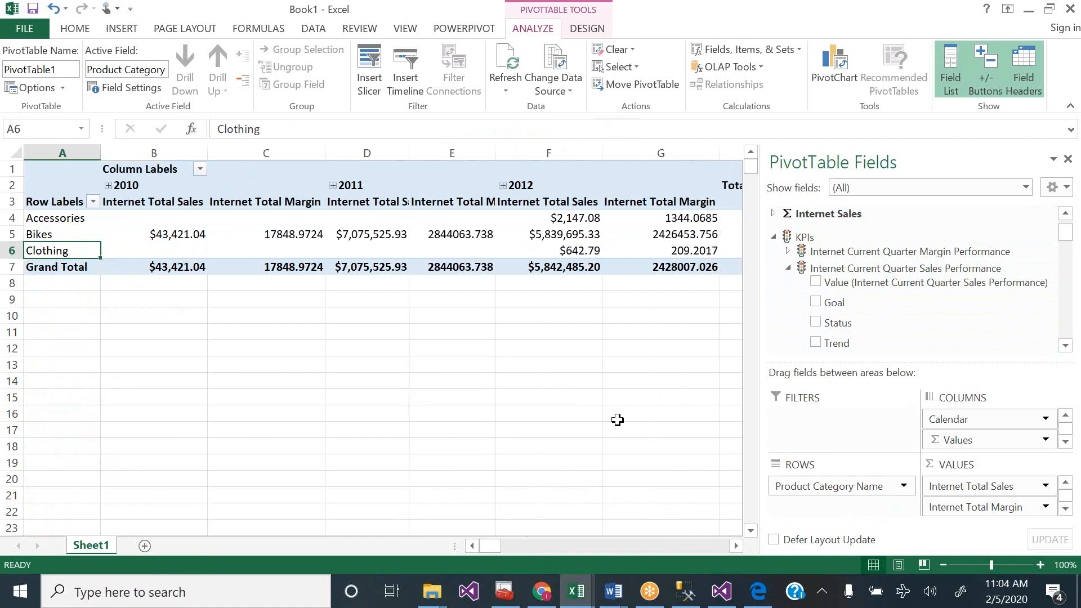
left_click(736, 546)
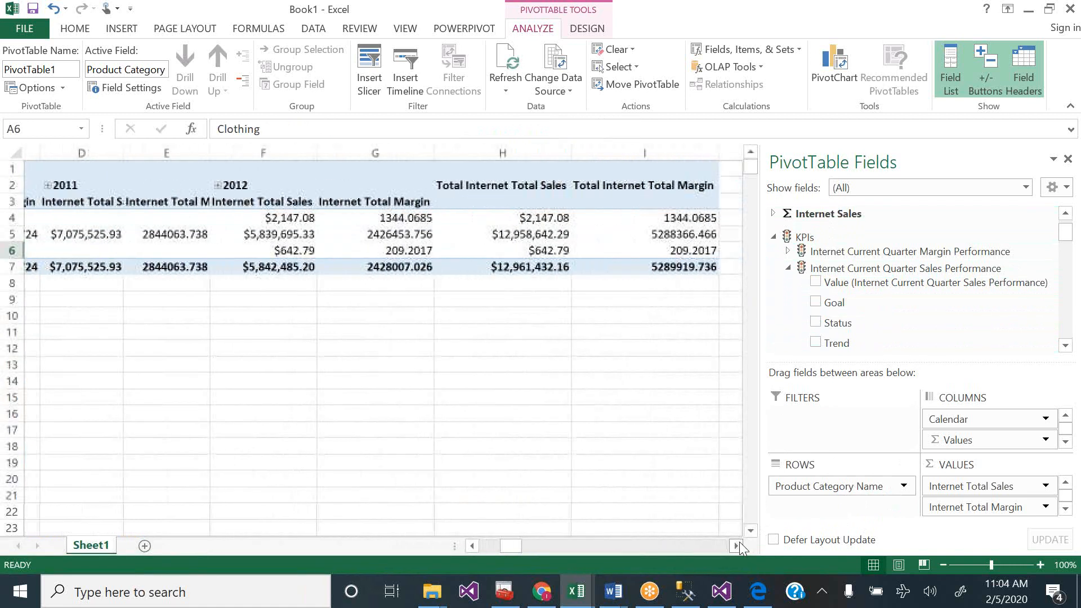
- Replace a trial of the Sales Performance KPI's Trend with its Status and narrow the 2011 status column
left_click(814, 343)
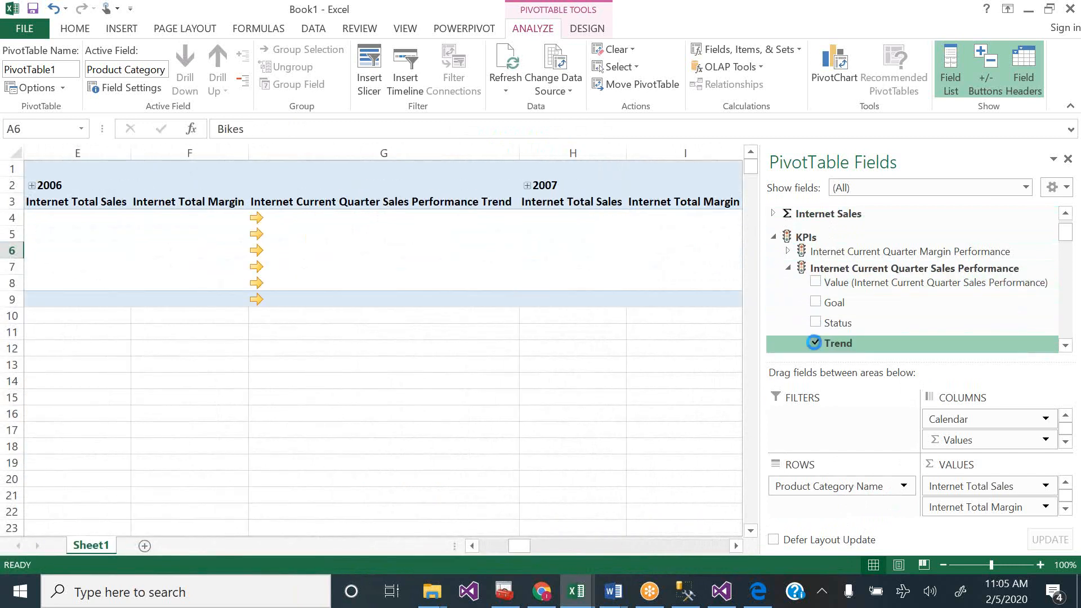
left_click(814, 343)
left_click(815, 322)
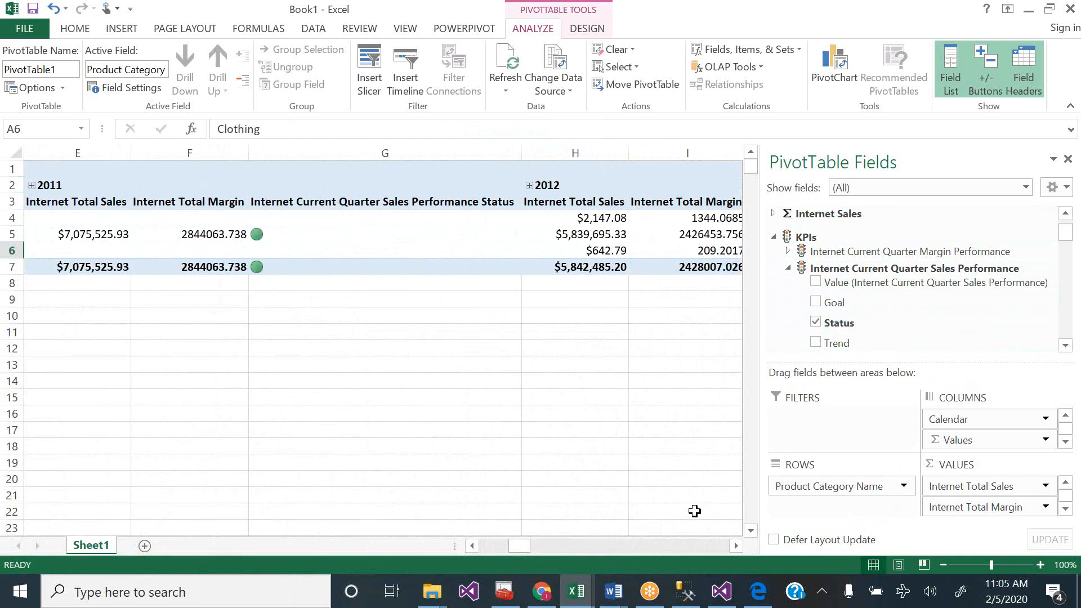
left_click_drag(522, 153, 354, 161)
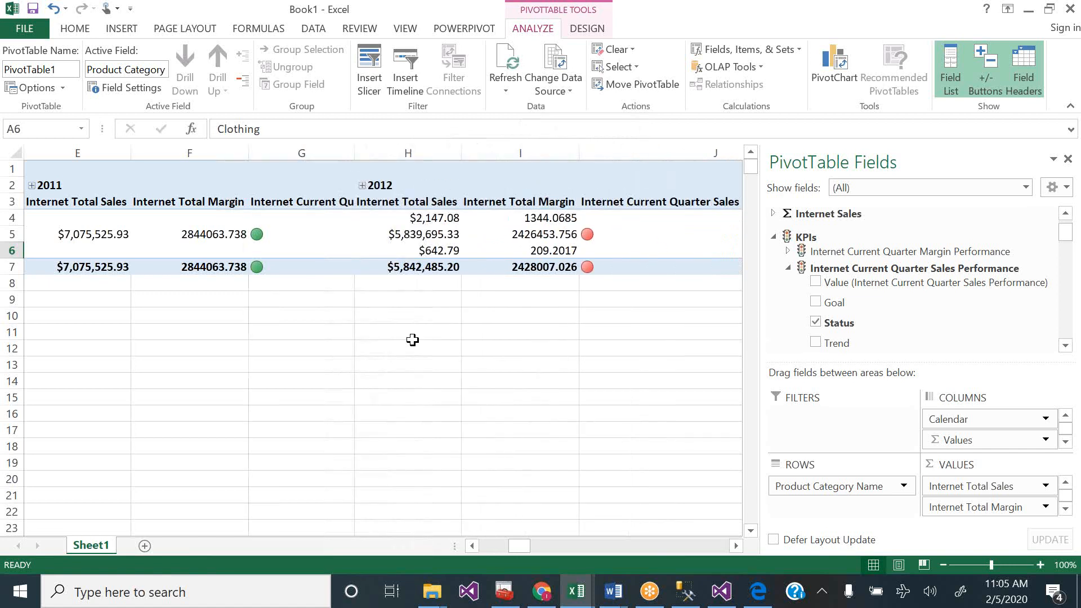
left_click(488, 541)
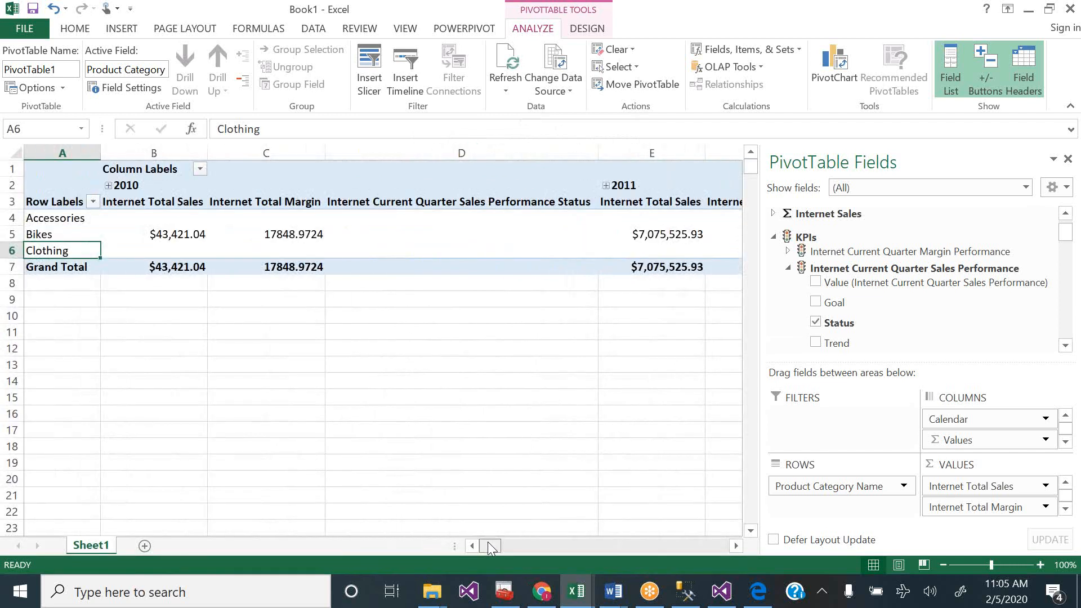
- Add Product SubCategory Name back to the PivotTable rows and narrow the 2010 KPI status column
left_click(789, 269)
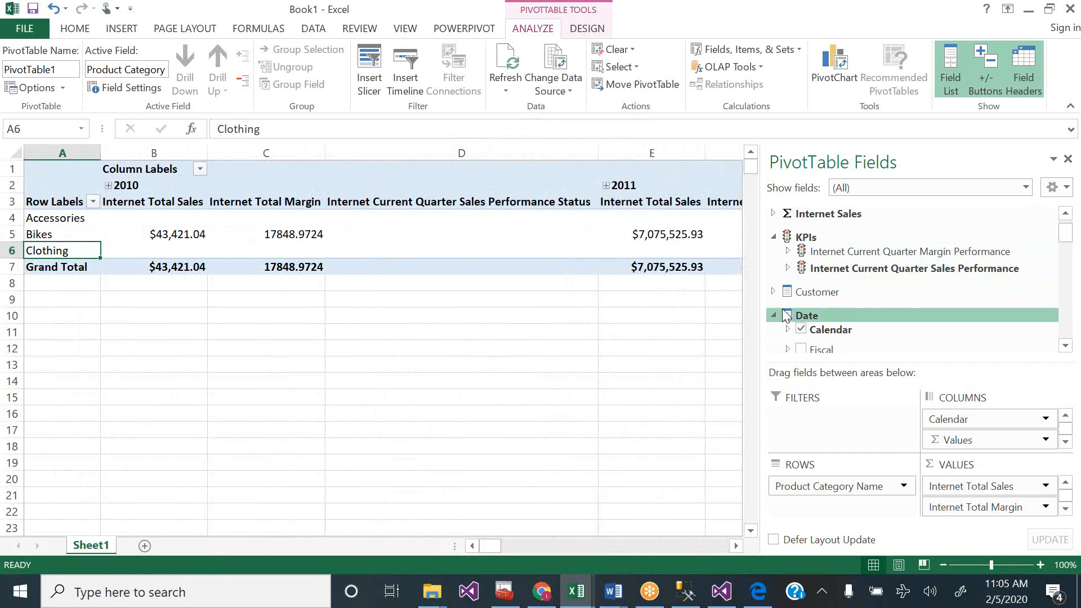
left_click_drag(1067, 231, 1068, 291)
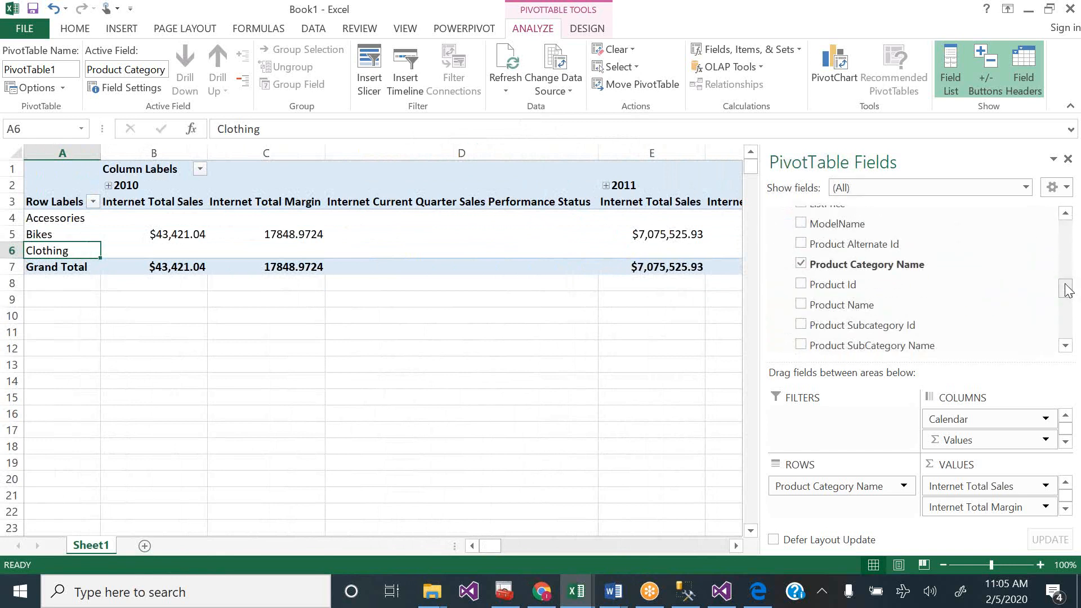
left_click(800, 344)
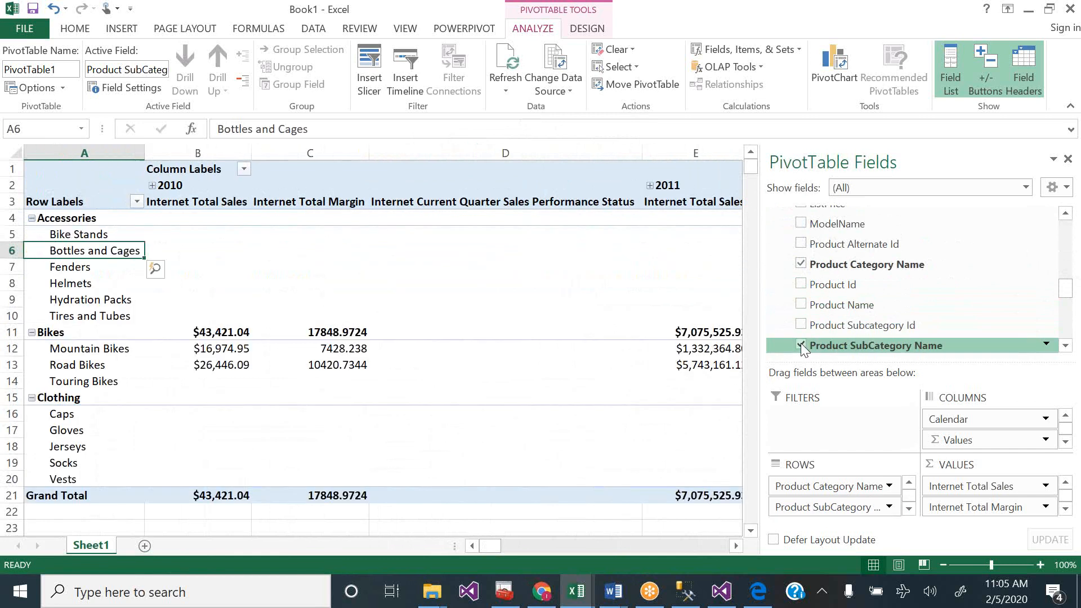
left_click_drag(491, 545, 461, 530)
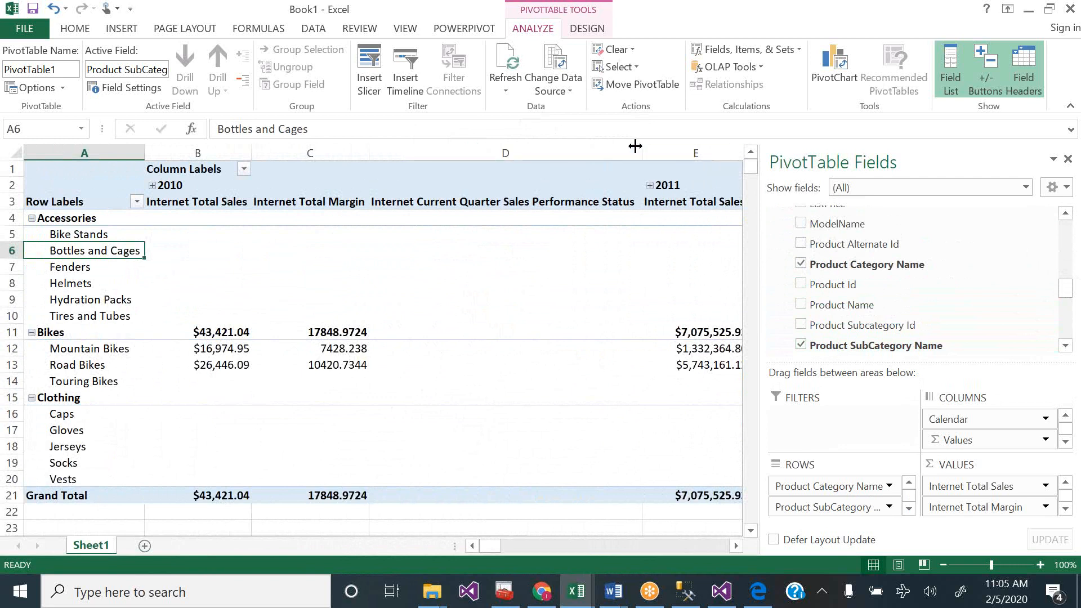
left_click_drag(642, 152, 529, 163)
- Rename the Internet Current Quarter Sales Performance Status heading to Sales Performance and narrow its 2010 column to fit
left_click(486, 195)
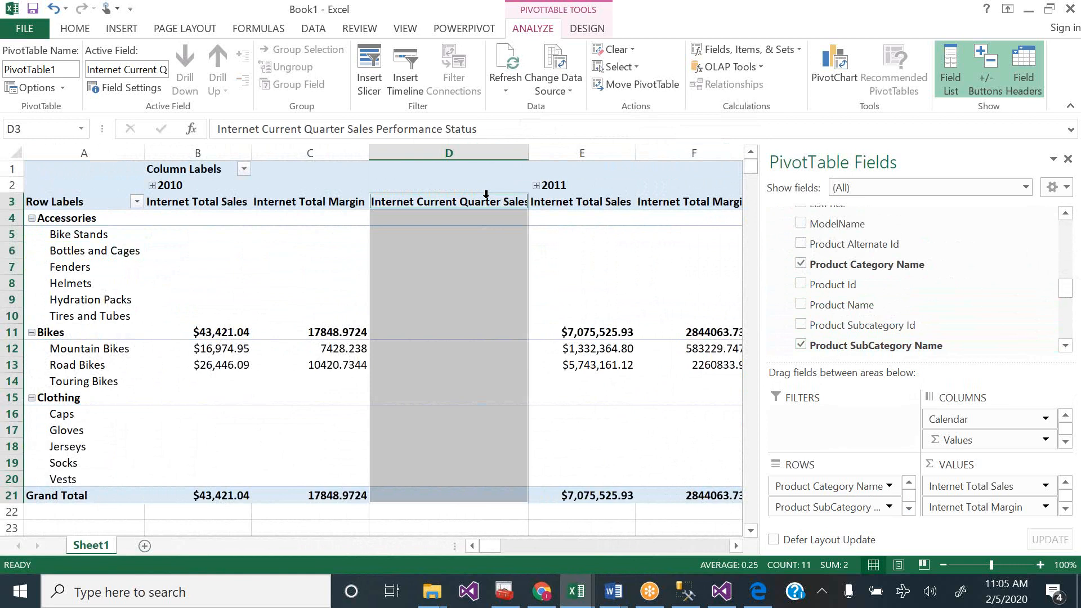
left_click(478, 129)
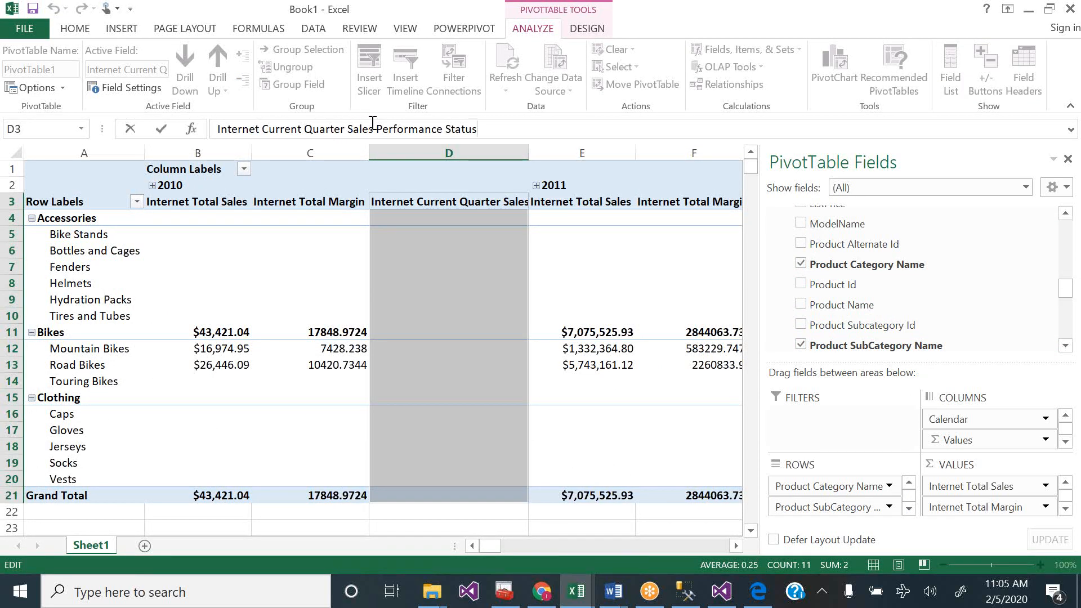
left_click_drag(346, 129, 217, 129)
key("BackSpace")
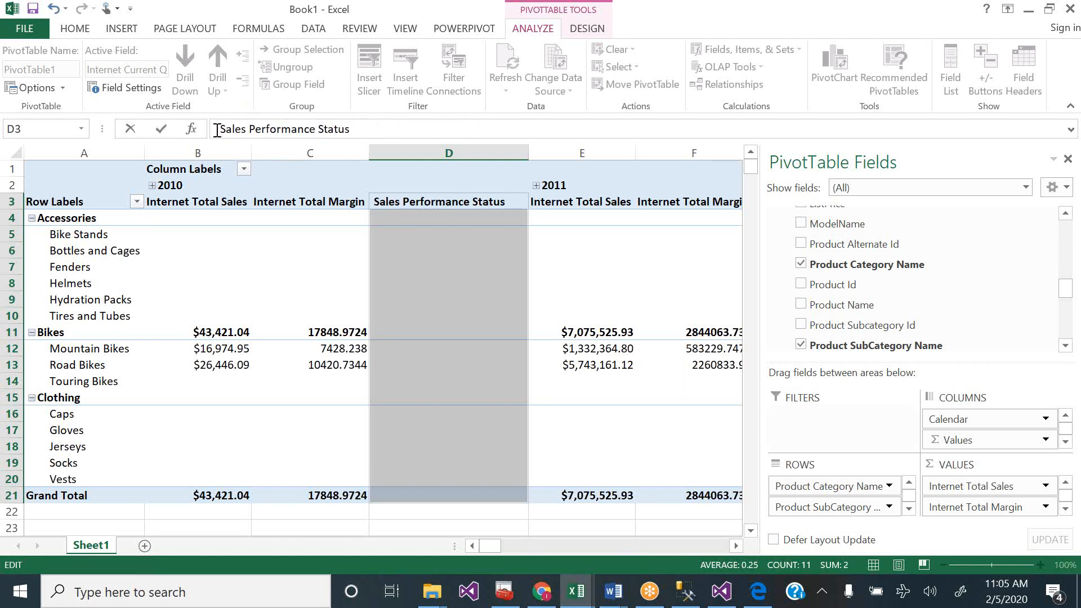
key("Delete")
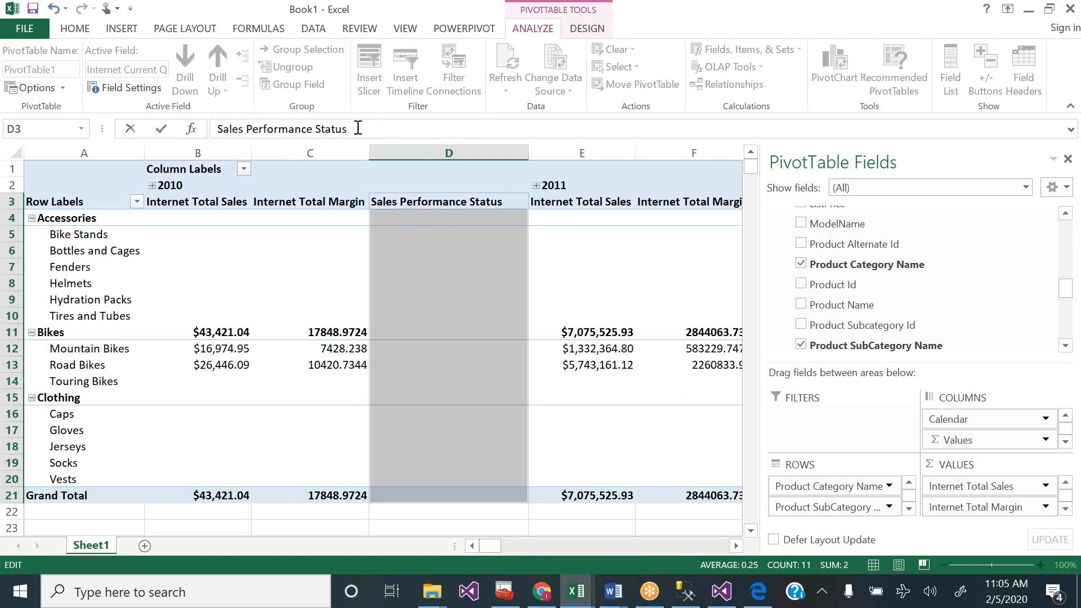
key("BackSpace")
key("BackSpace")
key("BackSpace")
left_click(437, 282)
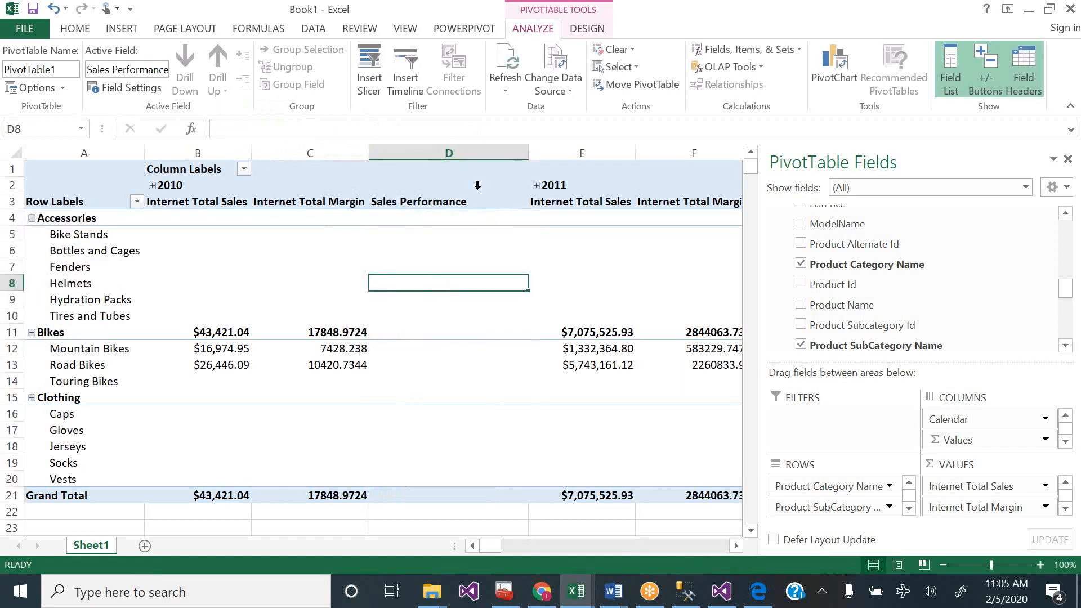
left_click_drag(530, 158, 477, 169)
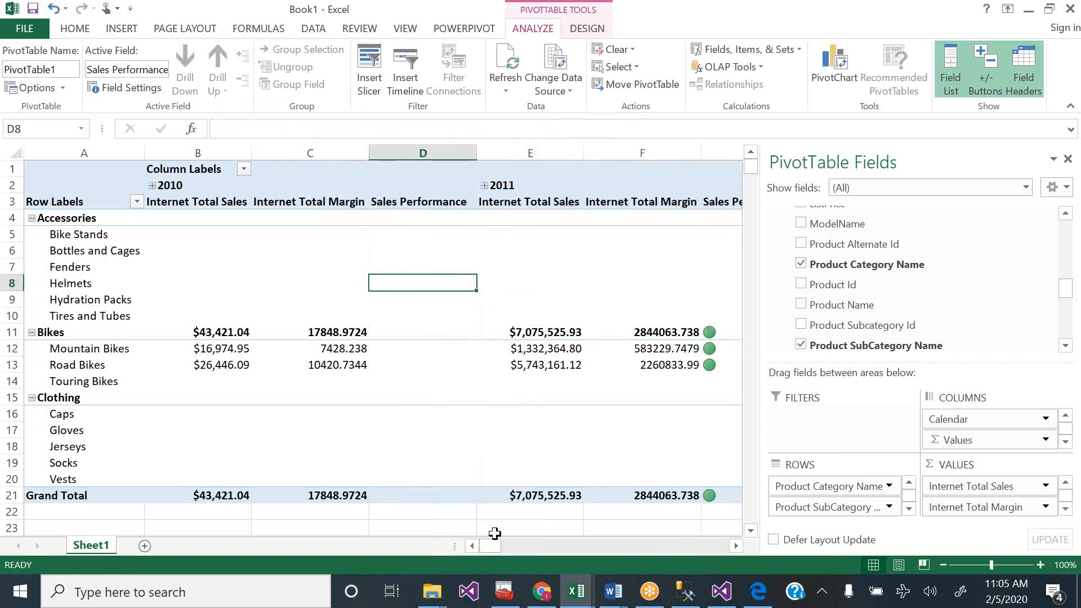
- Review the Sales Performance indicators across the years and inspect the 2011 Internet Total Sales value for Mountain Bikes
left_click(733, 546)
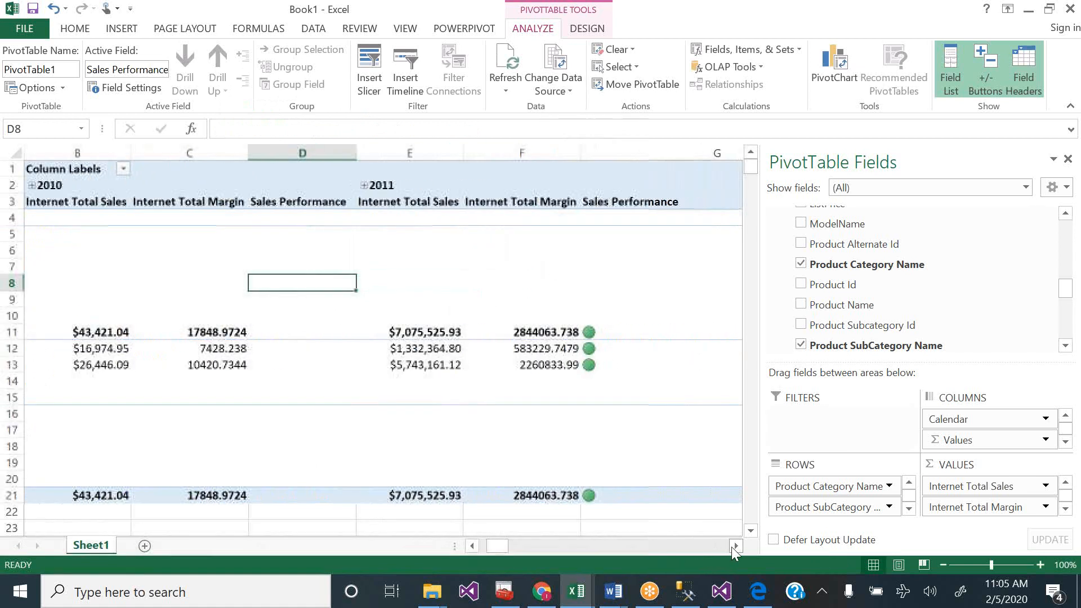
left_click(733, 546)
left_click(485, 547)
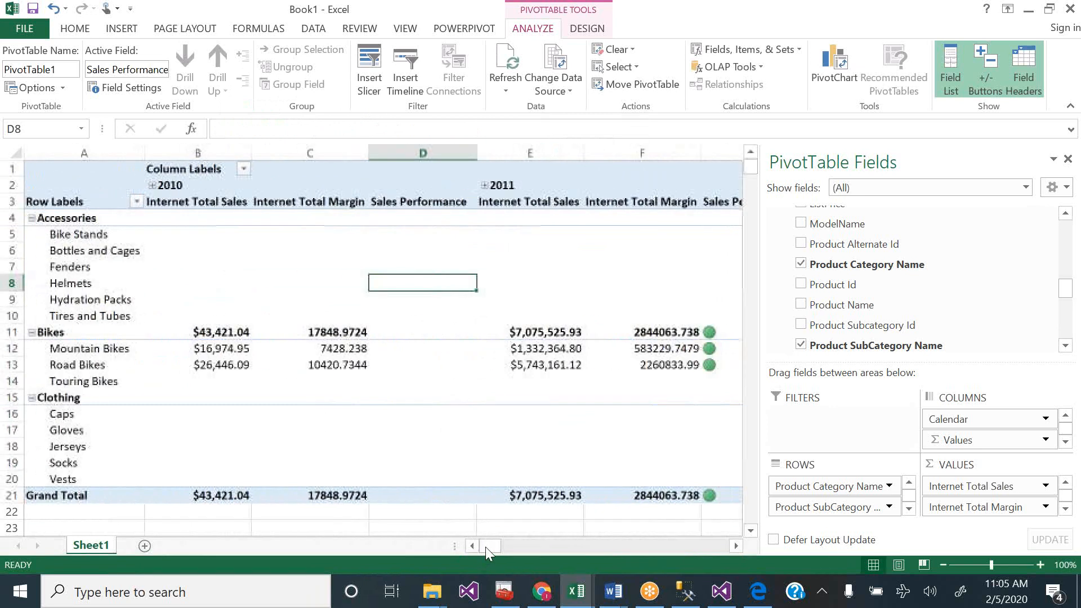
mouse_move(607, 414)
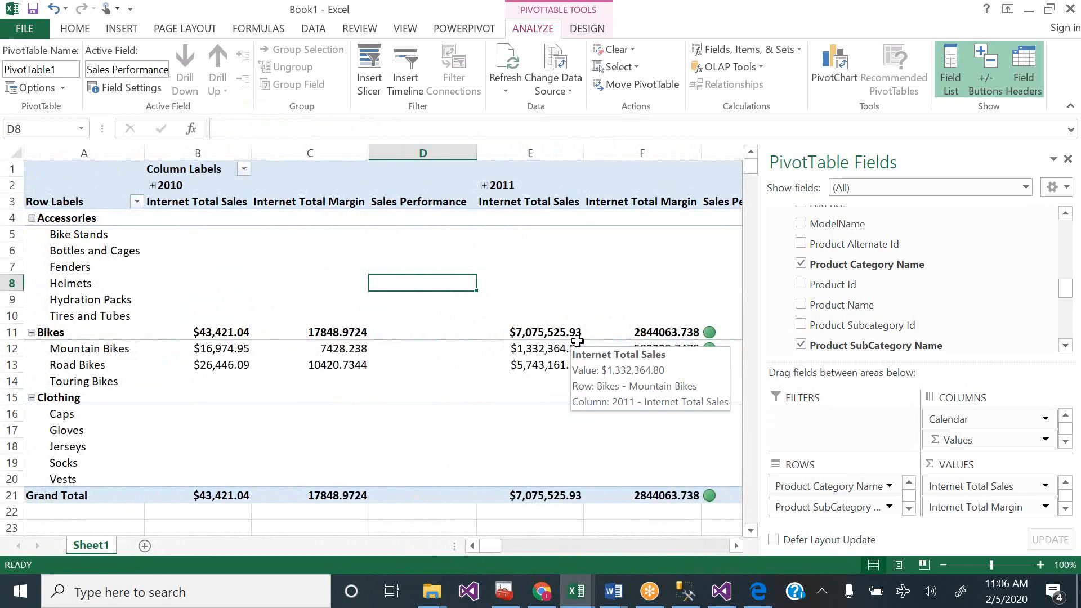
left_click(551, 350)
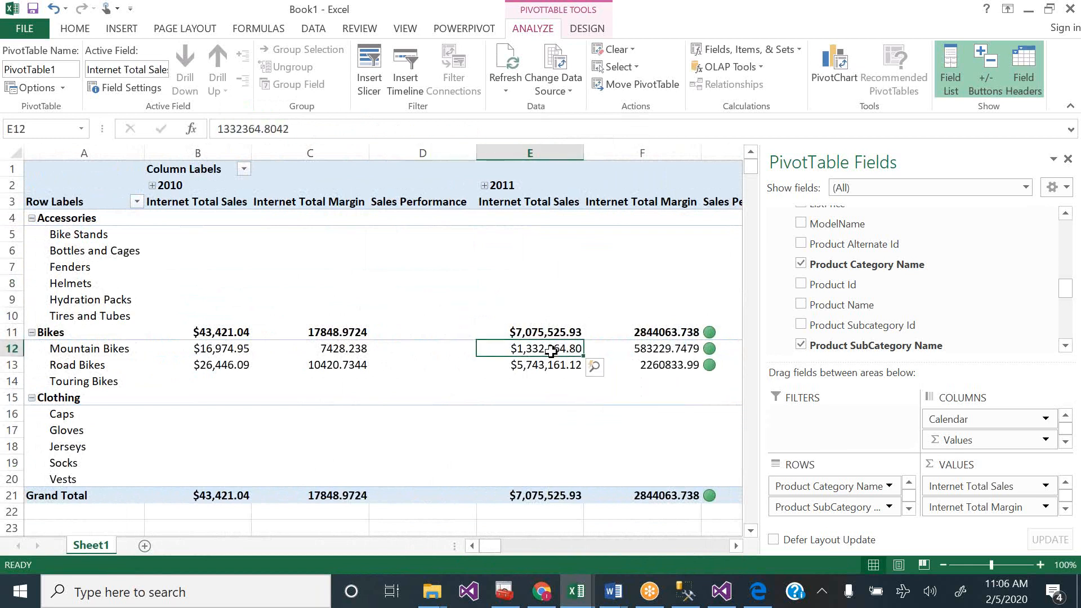
- Skim the supplemental lessons on dynamic security and Power View reporting in the tutorial PDF in Edge and return to Visual Studio
mouse_move(551, 351)
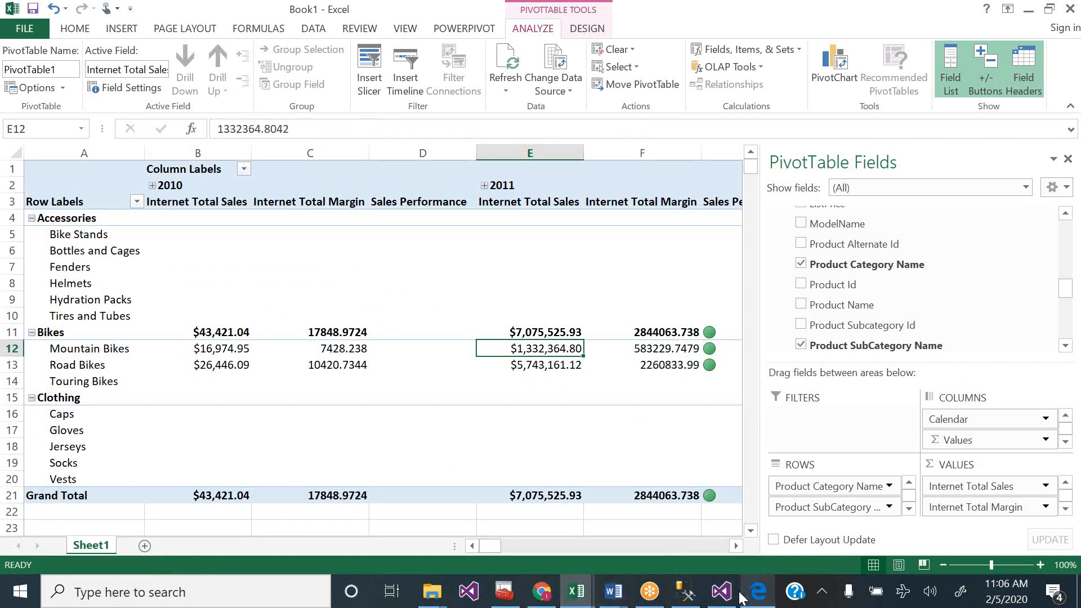
left_click(757, 594)
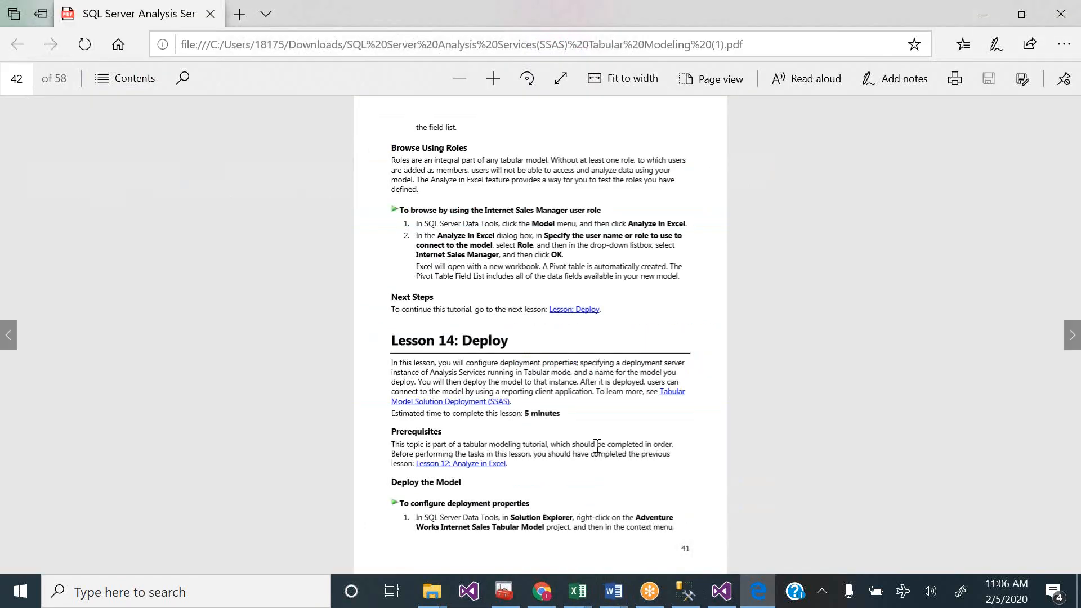
scroll(597, 445, "down", 15)
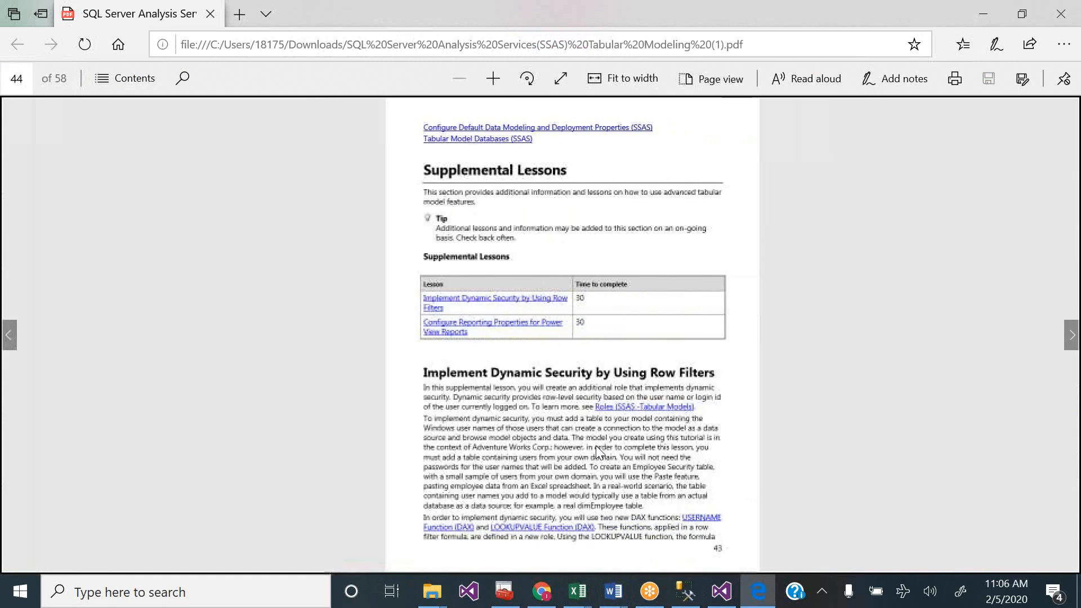
scroll(597, 446, "down", 20)
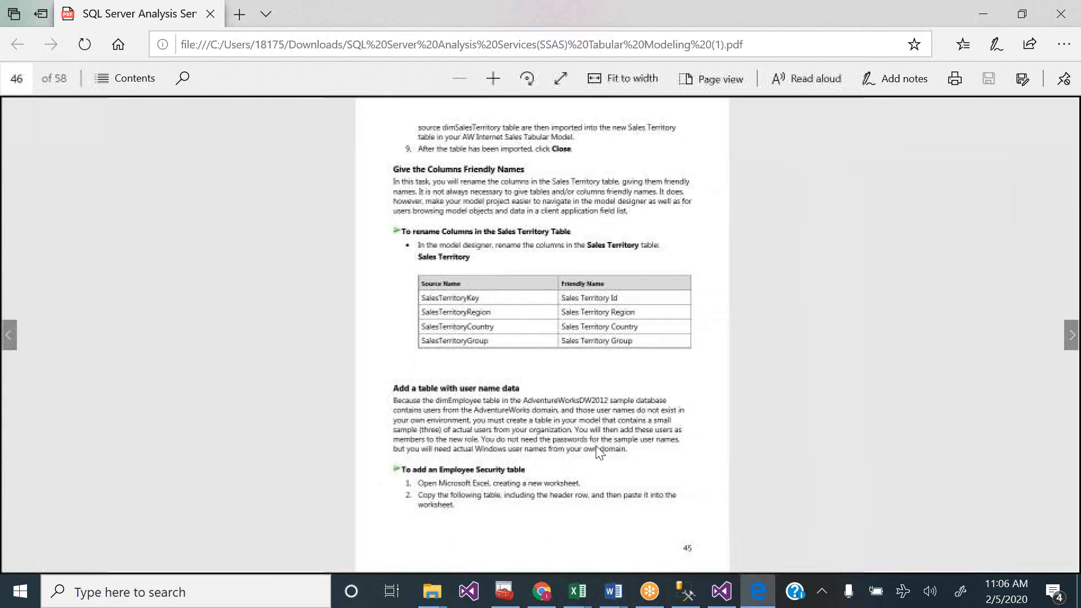
scroll(598, 446, "down", 15)
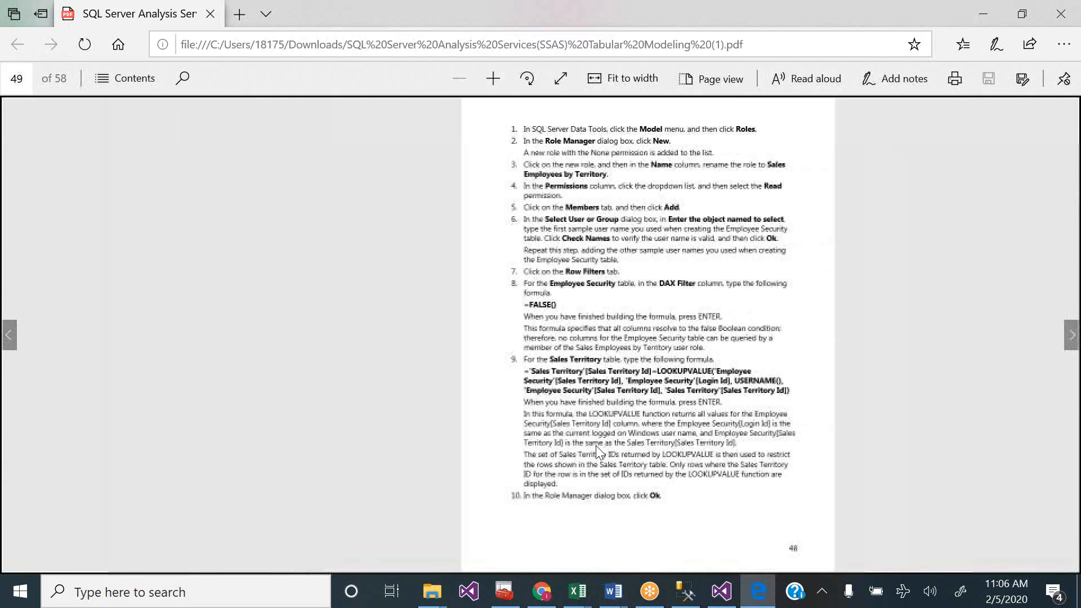
scroll(597, 446, "down", 20)
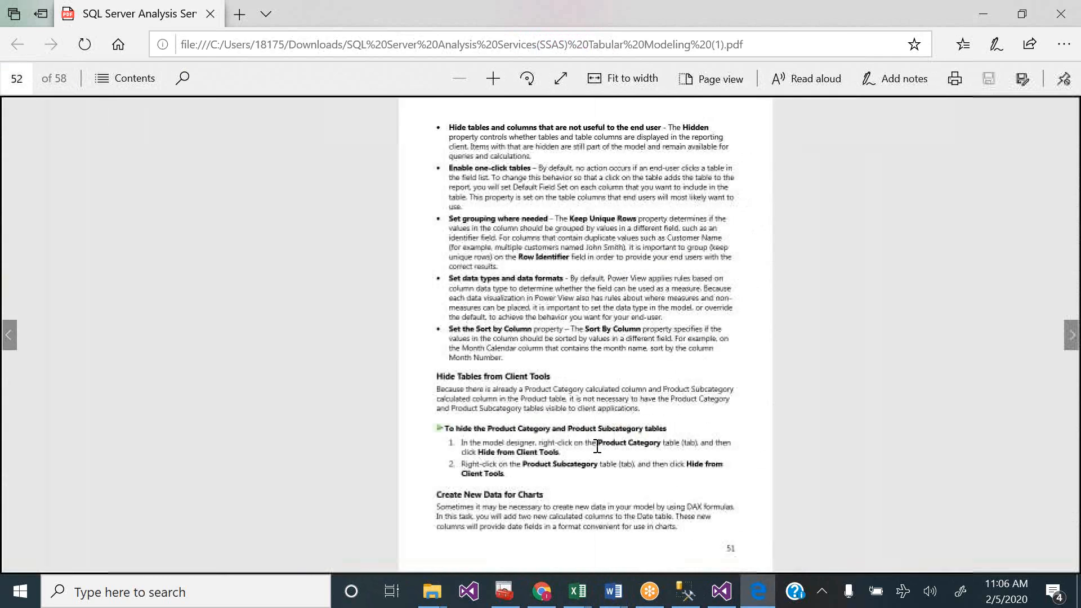
scroll(597, 446, "down", 15)
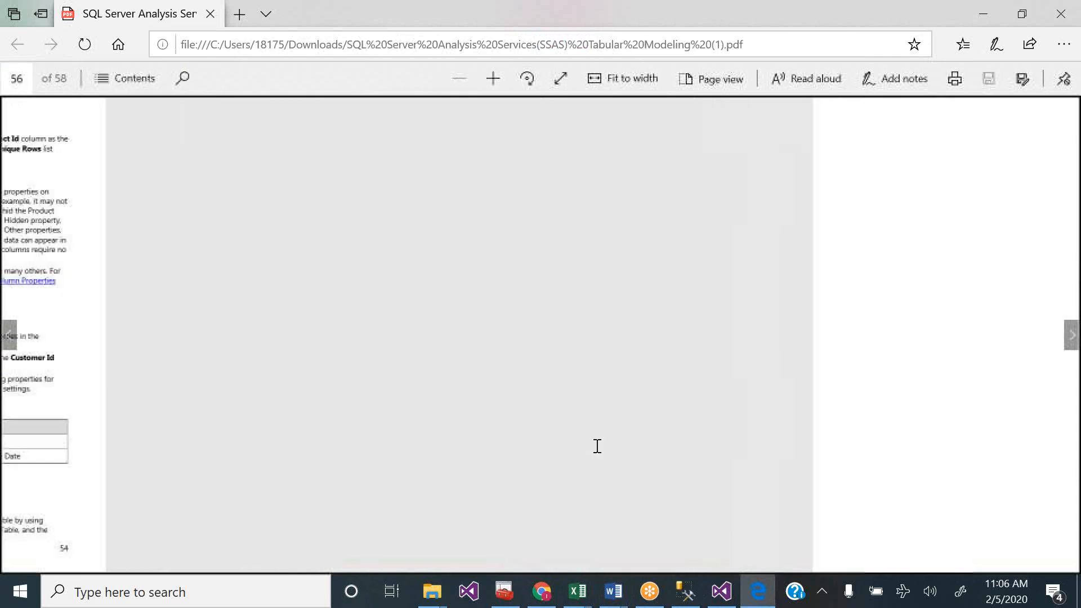
scroll(597, 447, "down", 10)
scroll(597, 447, "up", 15)
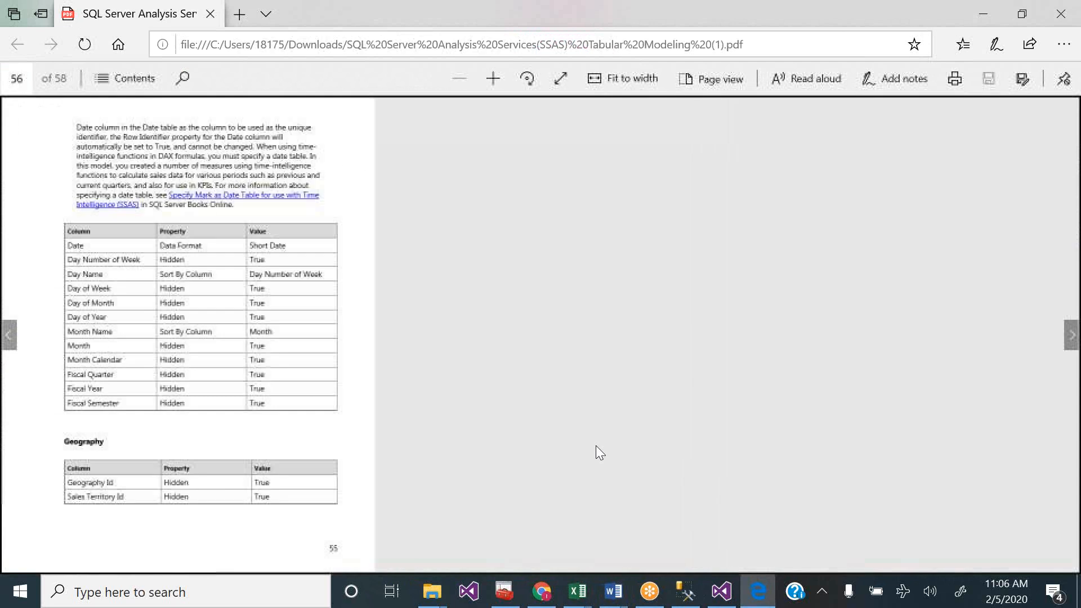
scroll(596, 445, "up", 20)
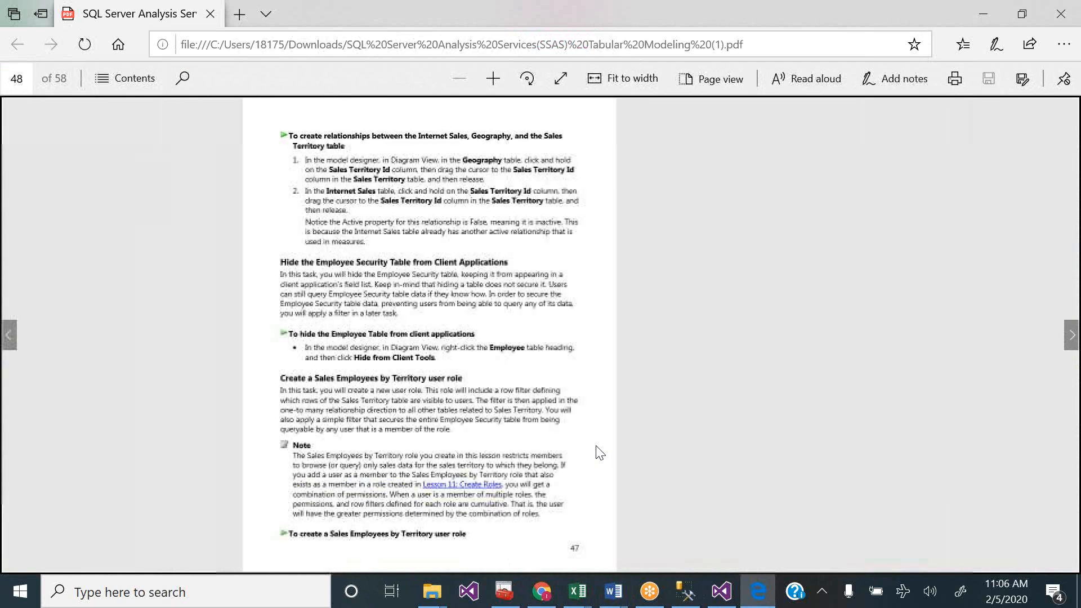
scroll(599, 452, "up", 20)
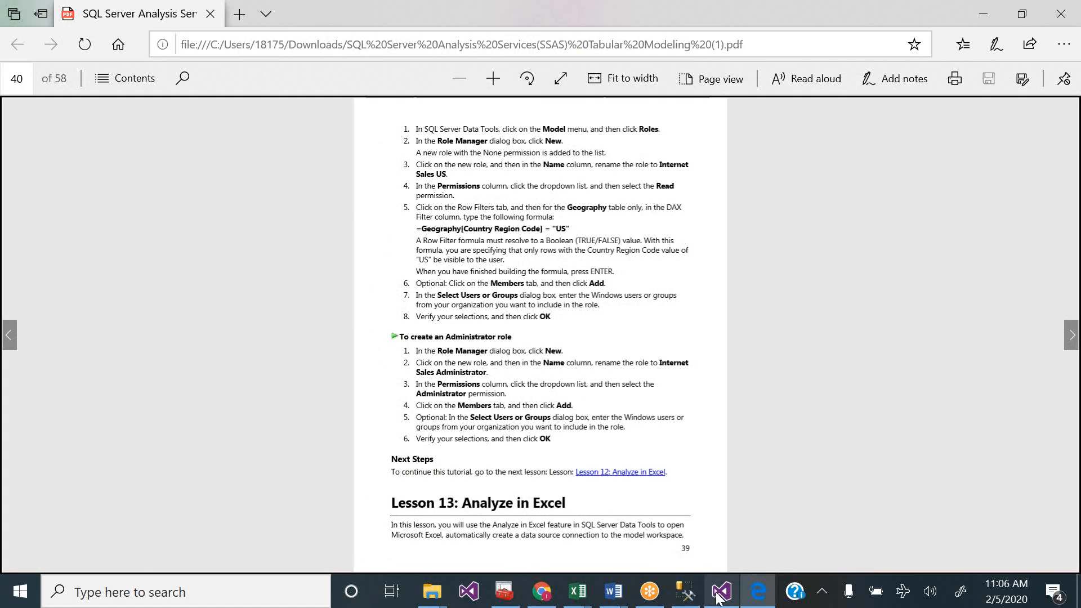
left_click(720, 594)
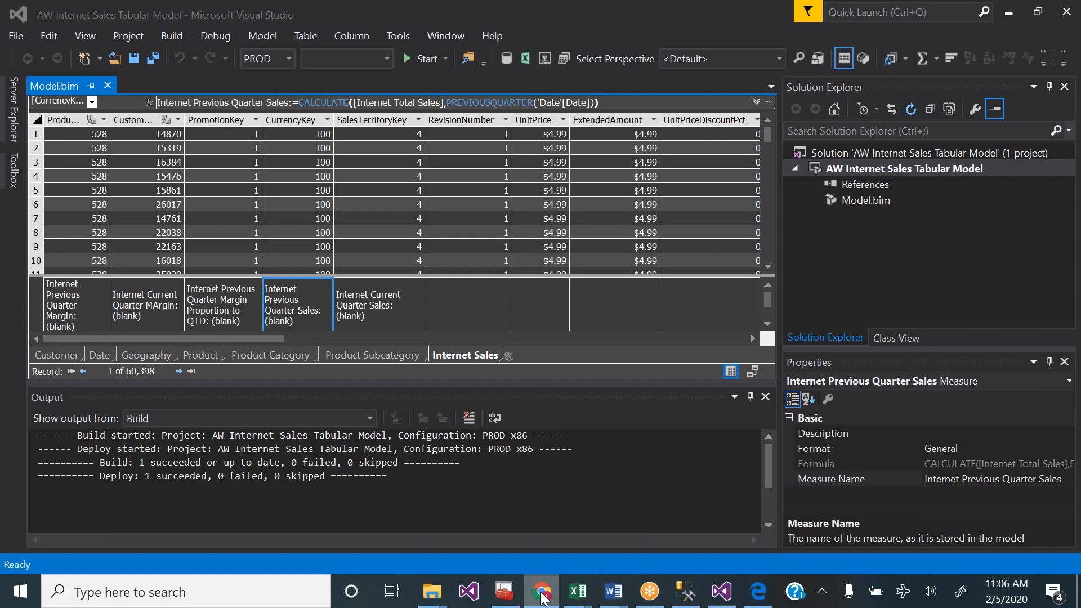
- Switch to Chrome, open mpatservices.com and view its IPingExcel training application page
left_click(541, 592)
left_click(385, 47)
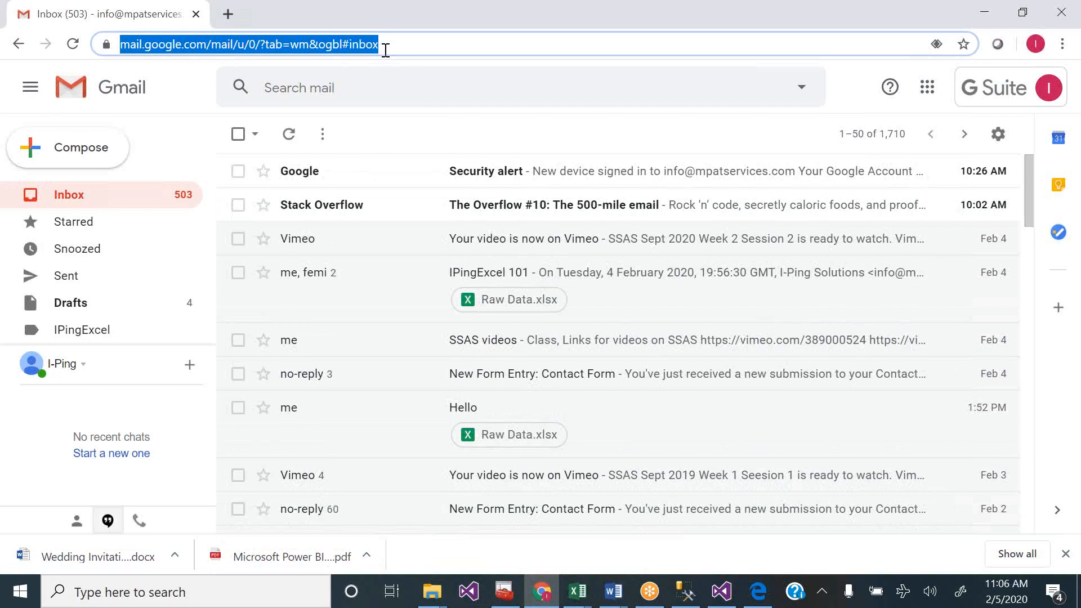
type("mp")
key("Return")
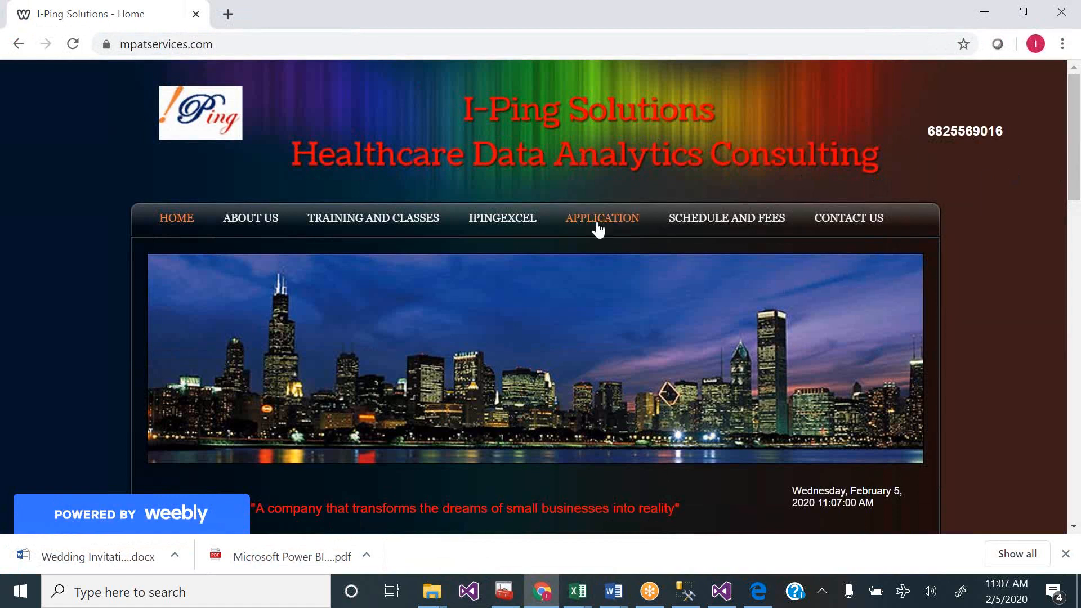
left_click(523, 226)
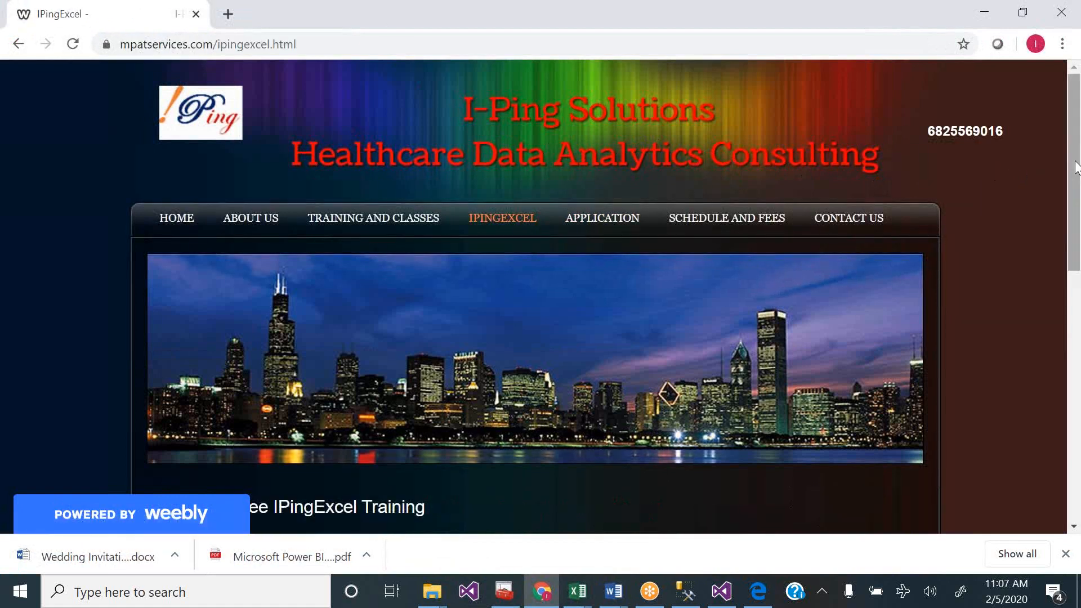
mouse_move(1075, 168)
left_mouse_down()
mouse_move(1064, 389)
mouse_move(1077, 171)
mouse_move(1069, 178)
left_mouse_up()
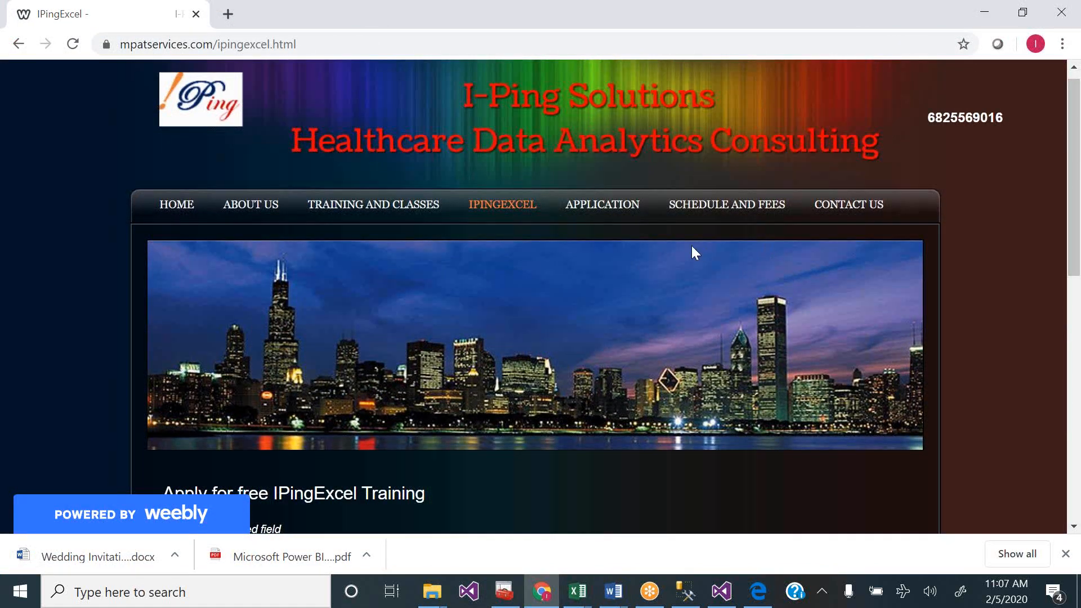
- Open the site's Application page and look through the application form down to its training choices and back up
left_click(605, 220)
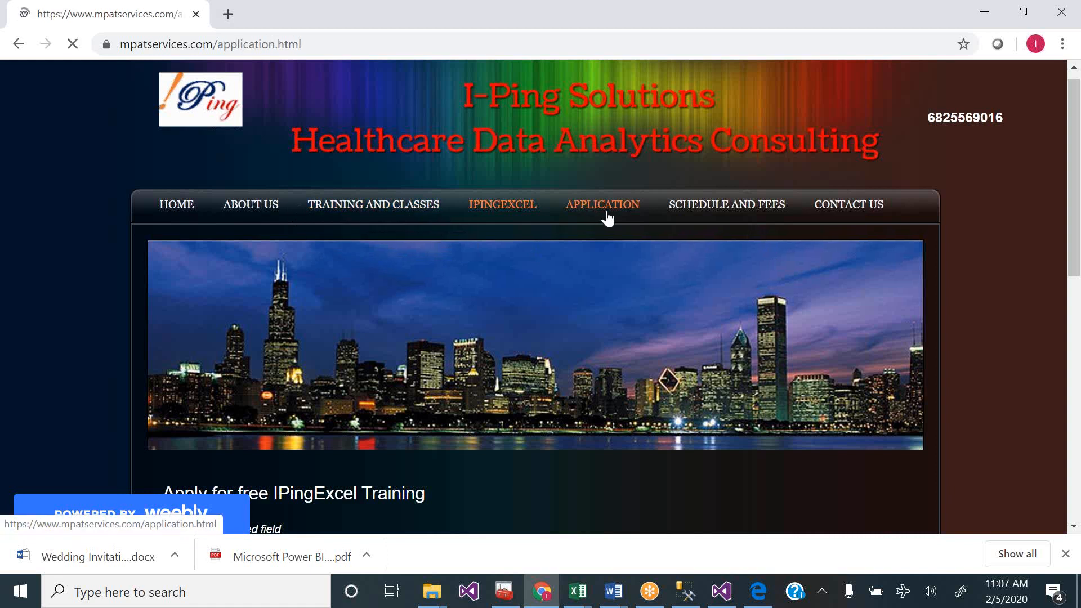
left_click_drag(1075, 198, 1038, 450)
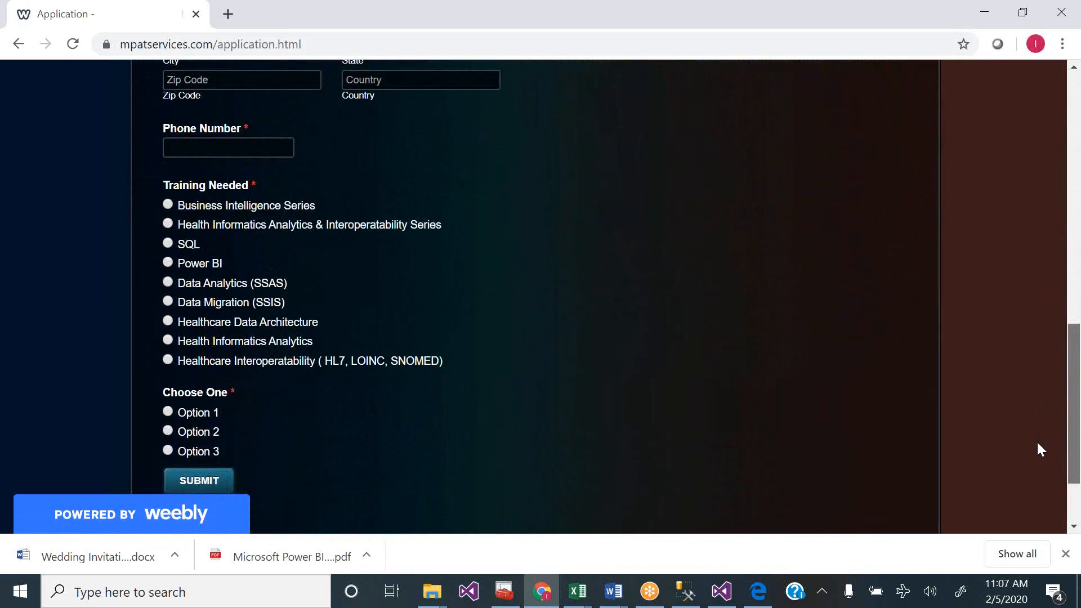
left_click_drag(1037, 440, 1079, 180)
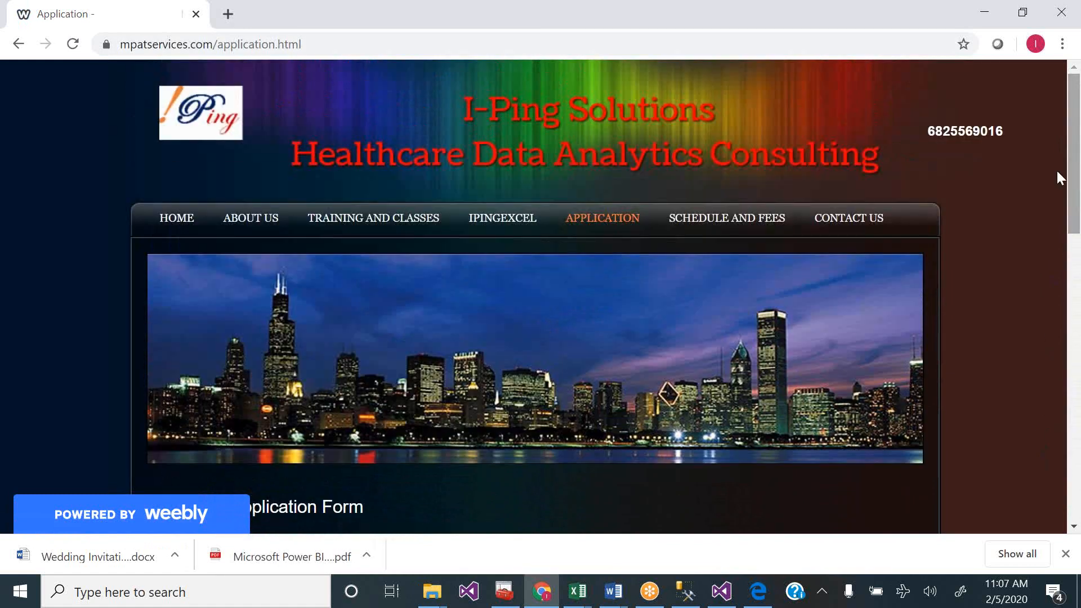